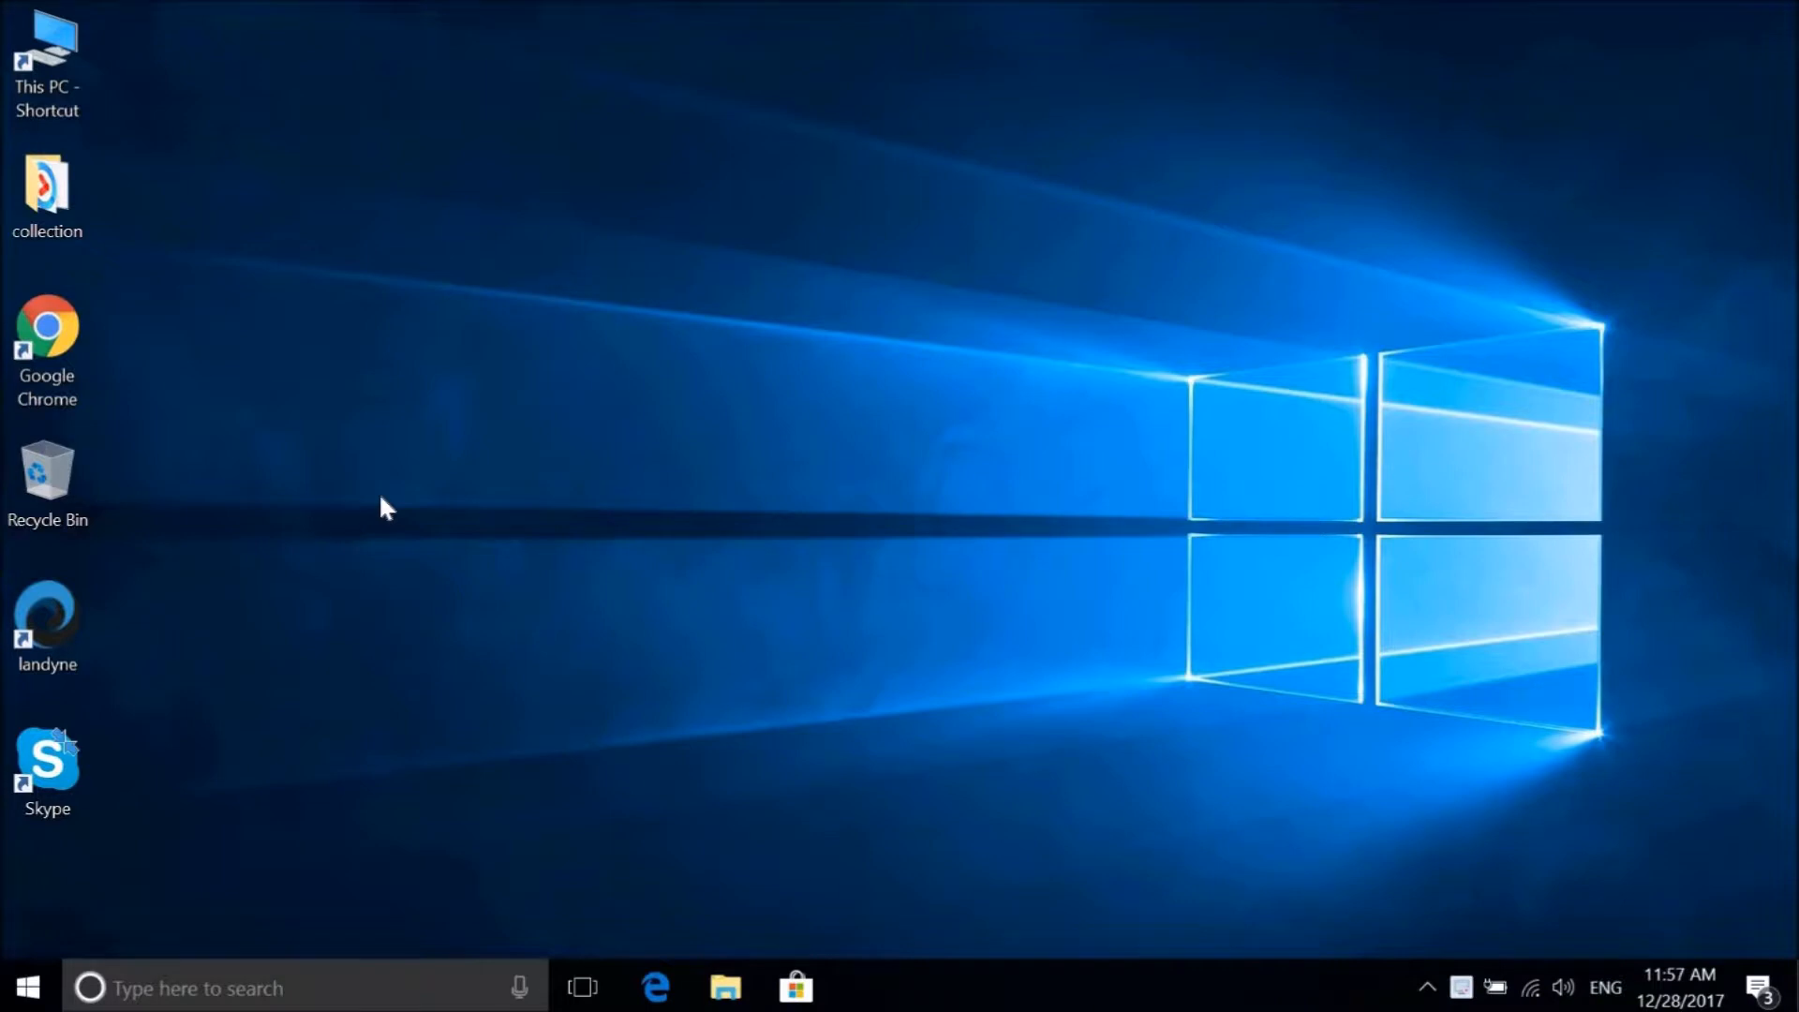
# Launch the Landyne suite and open its electron diffraction simulation and analysis program from the launcher
pyautogui.doubleClick(60, 609)
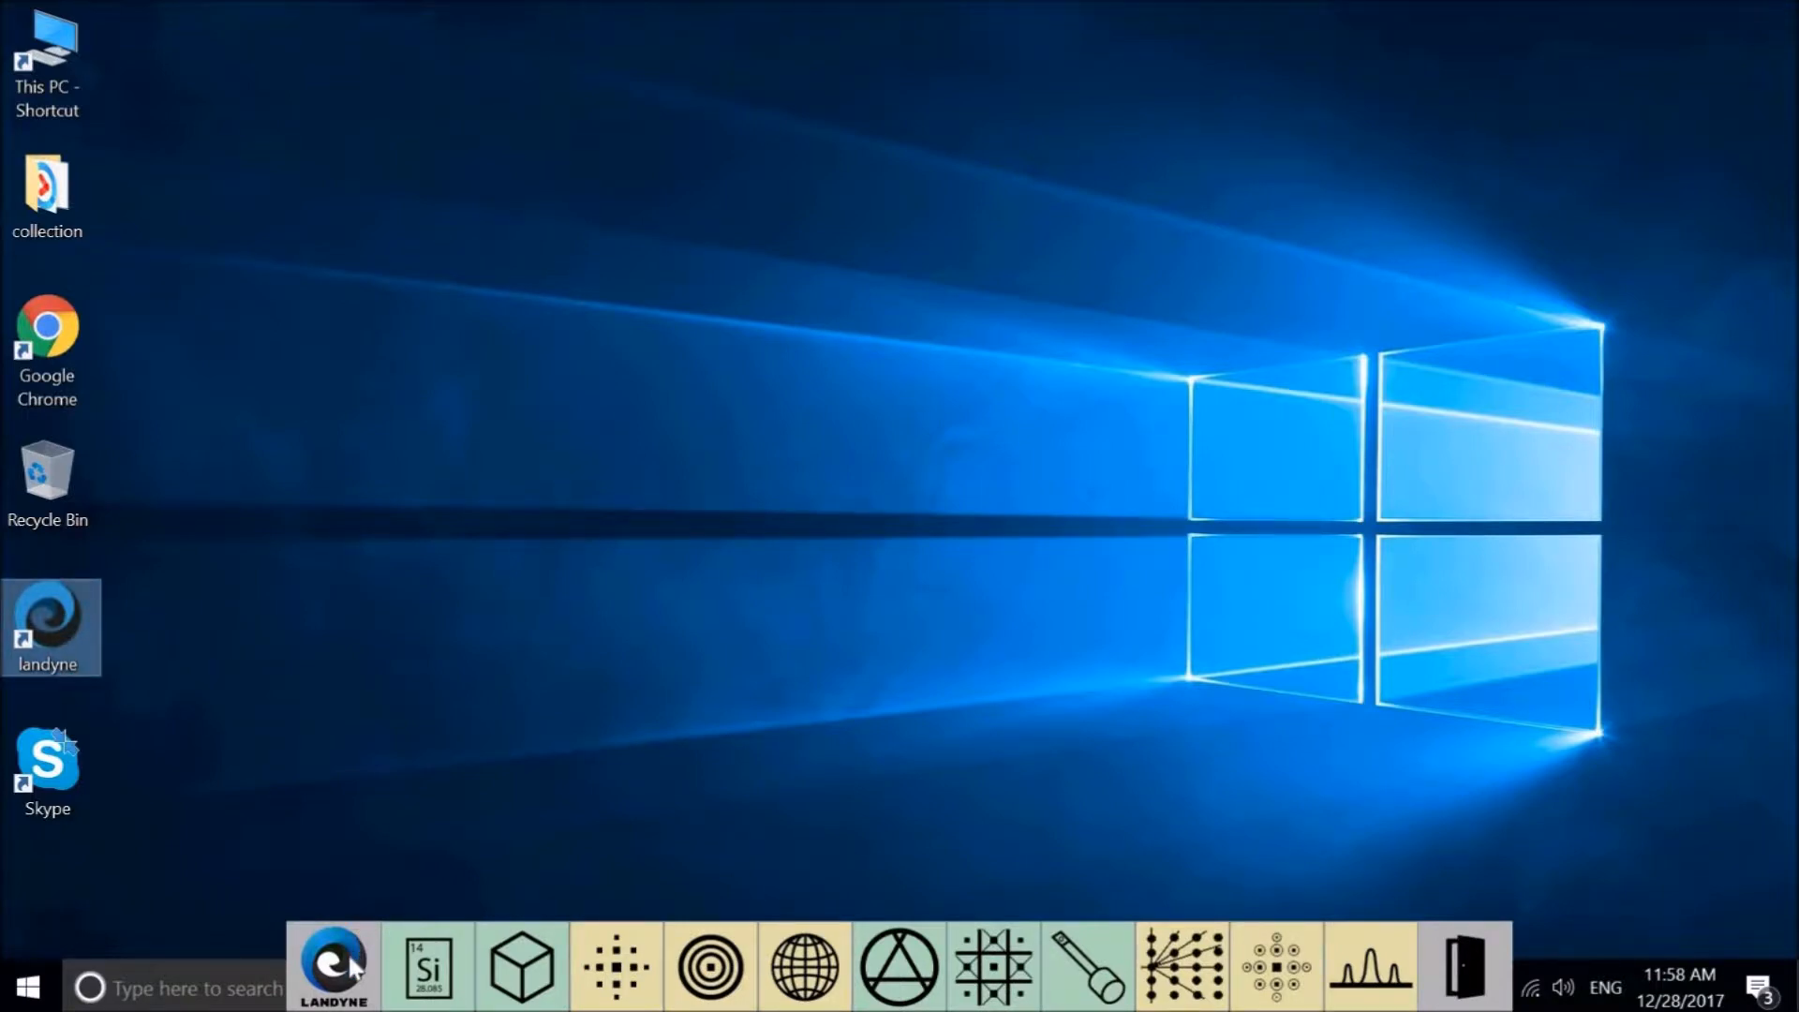
pyautogui.moveTo(354, 969); pyautogui.dragTo(343, 876)
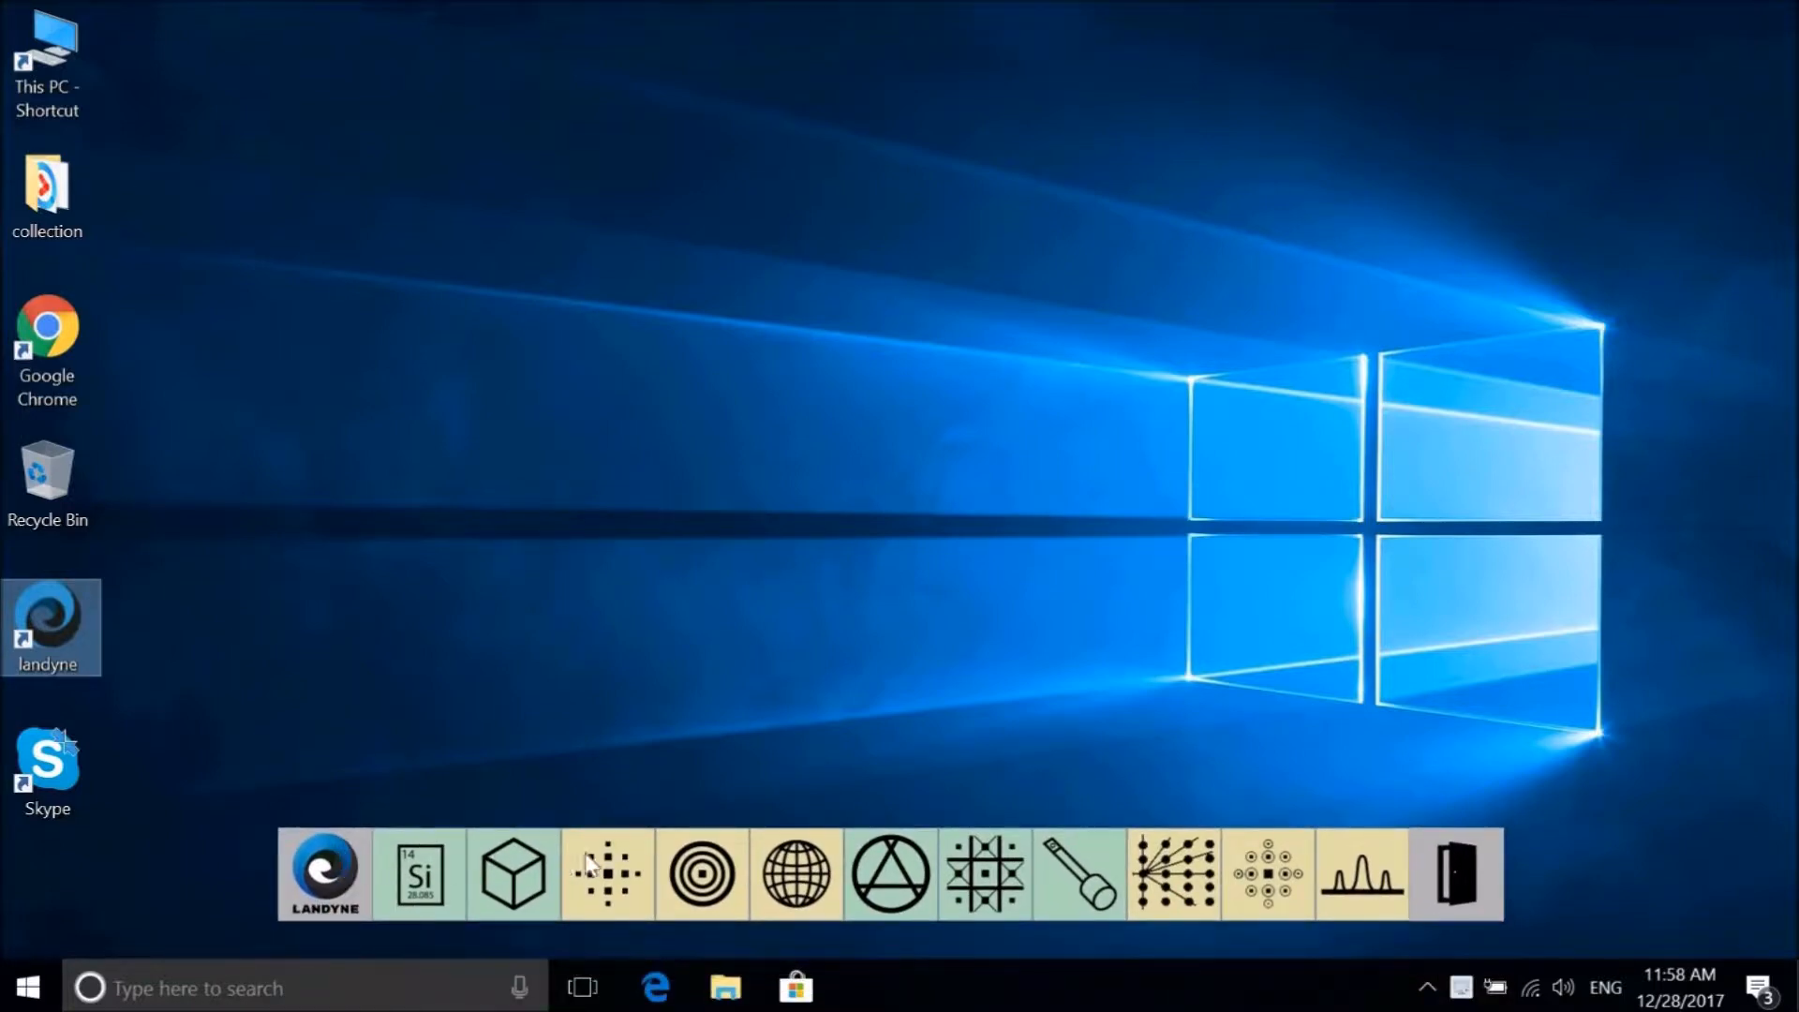
pyautogui.click(602, 873)
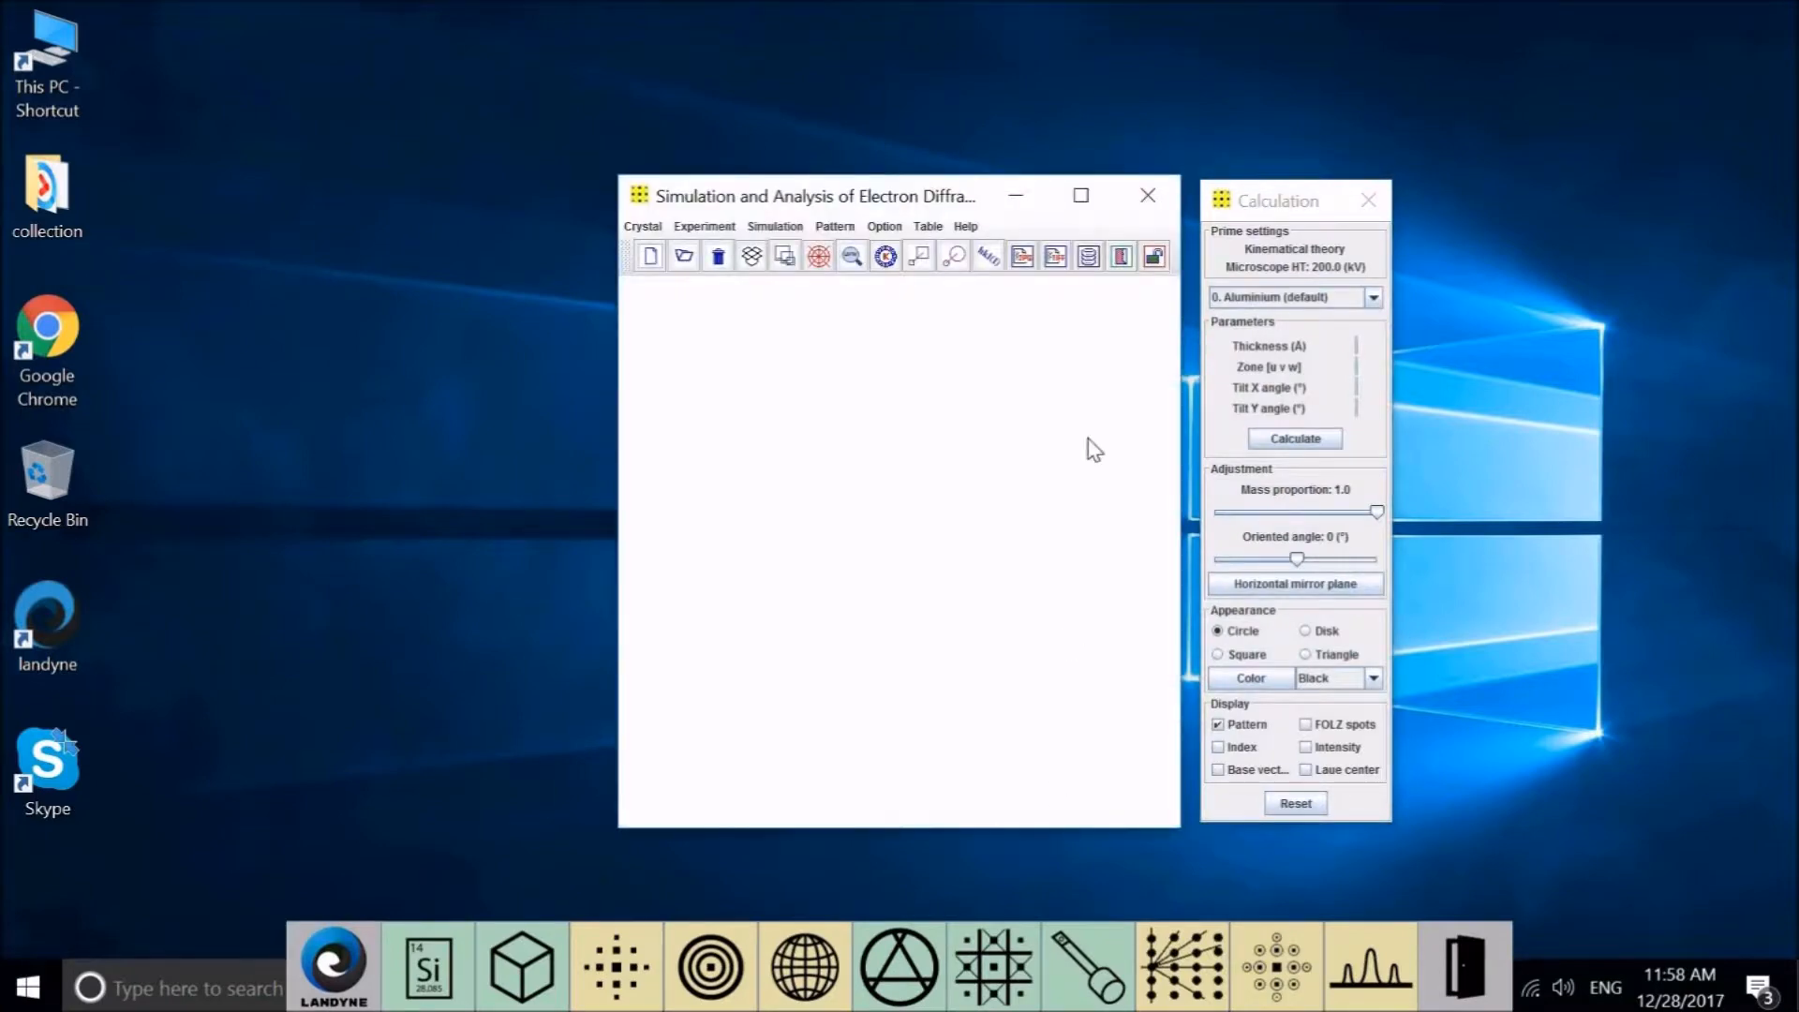
# Enlarge the Calculation window slightly so its thickness, zone and tilt parameter fields have room to display
pyautogui.click(1302, 178)
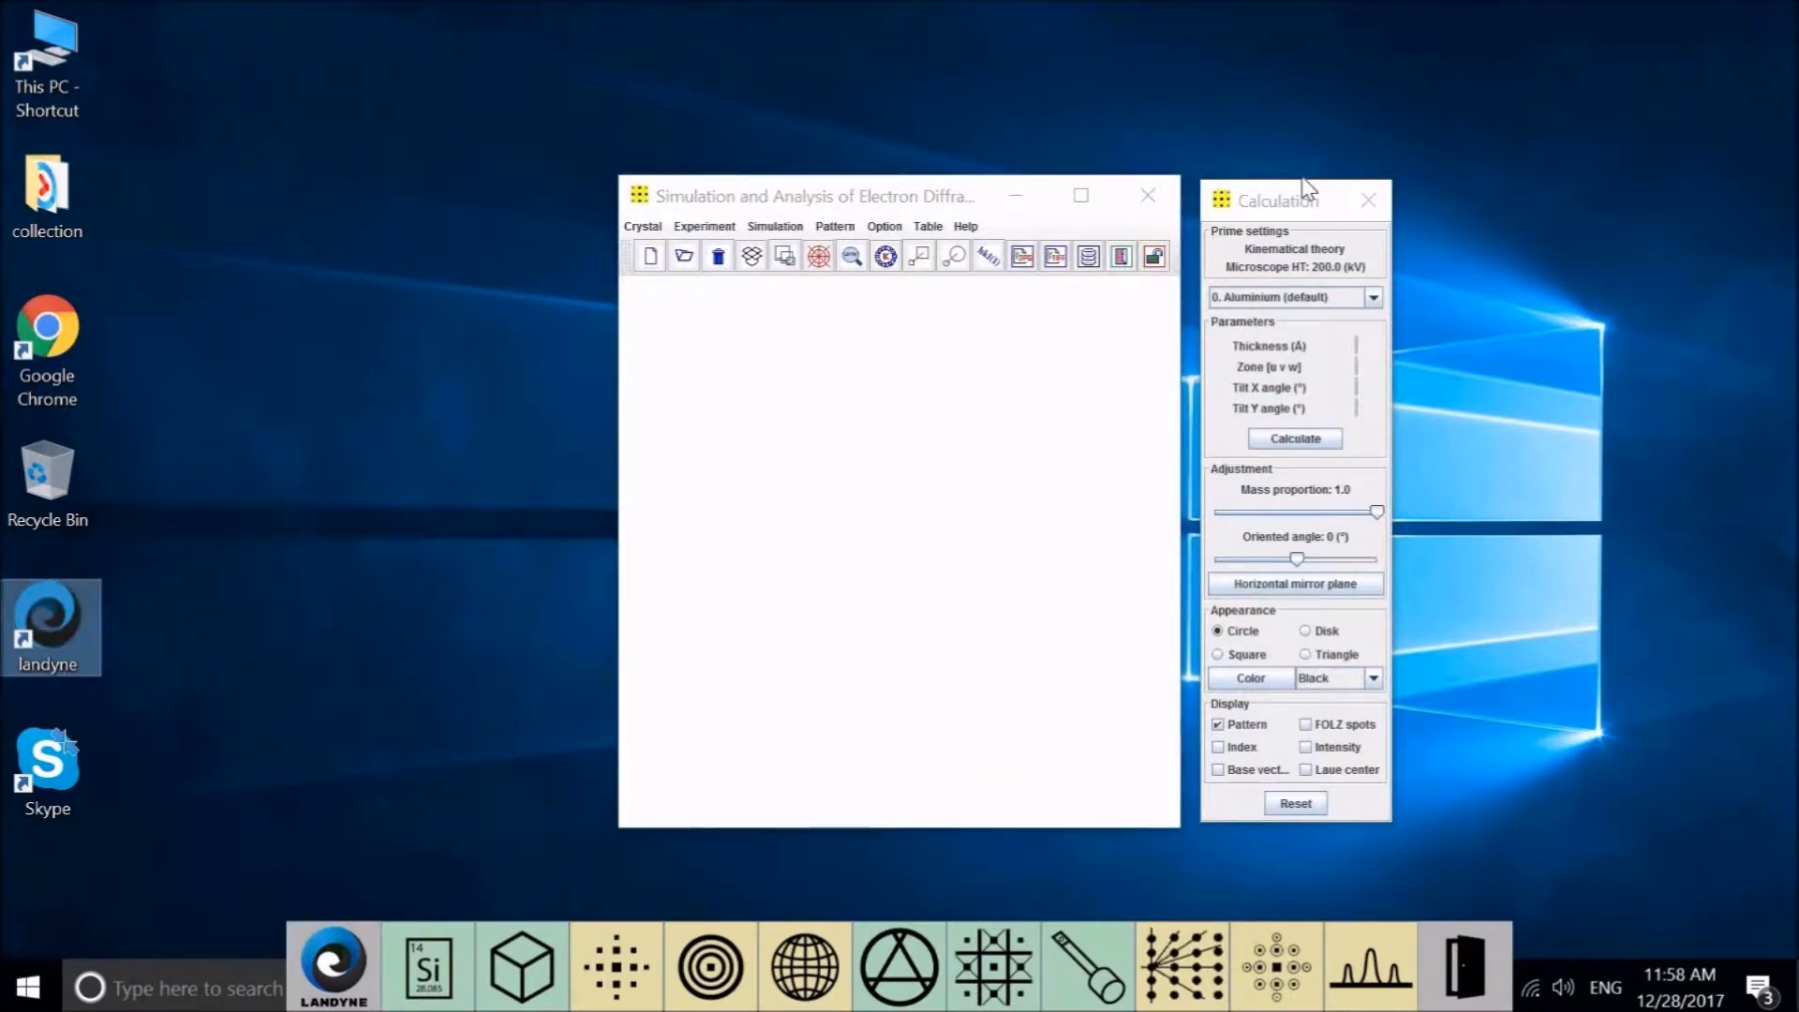
pyautogui.moveTo(1304, 184); pyautogui.dragTo(1304, 177)
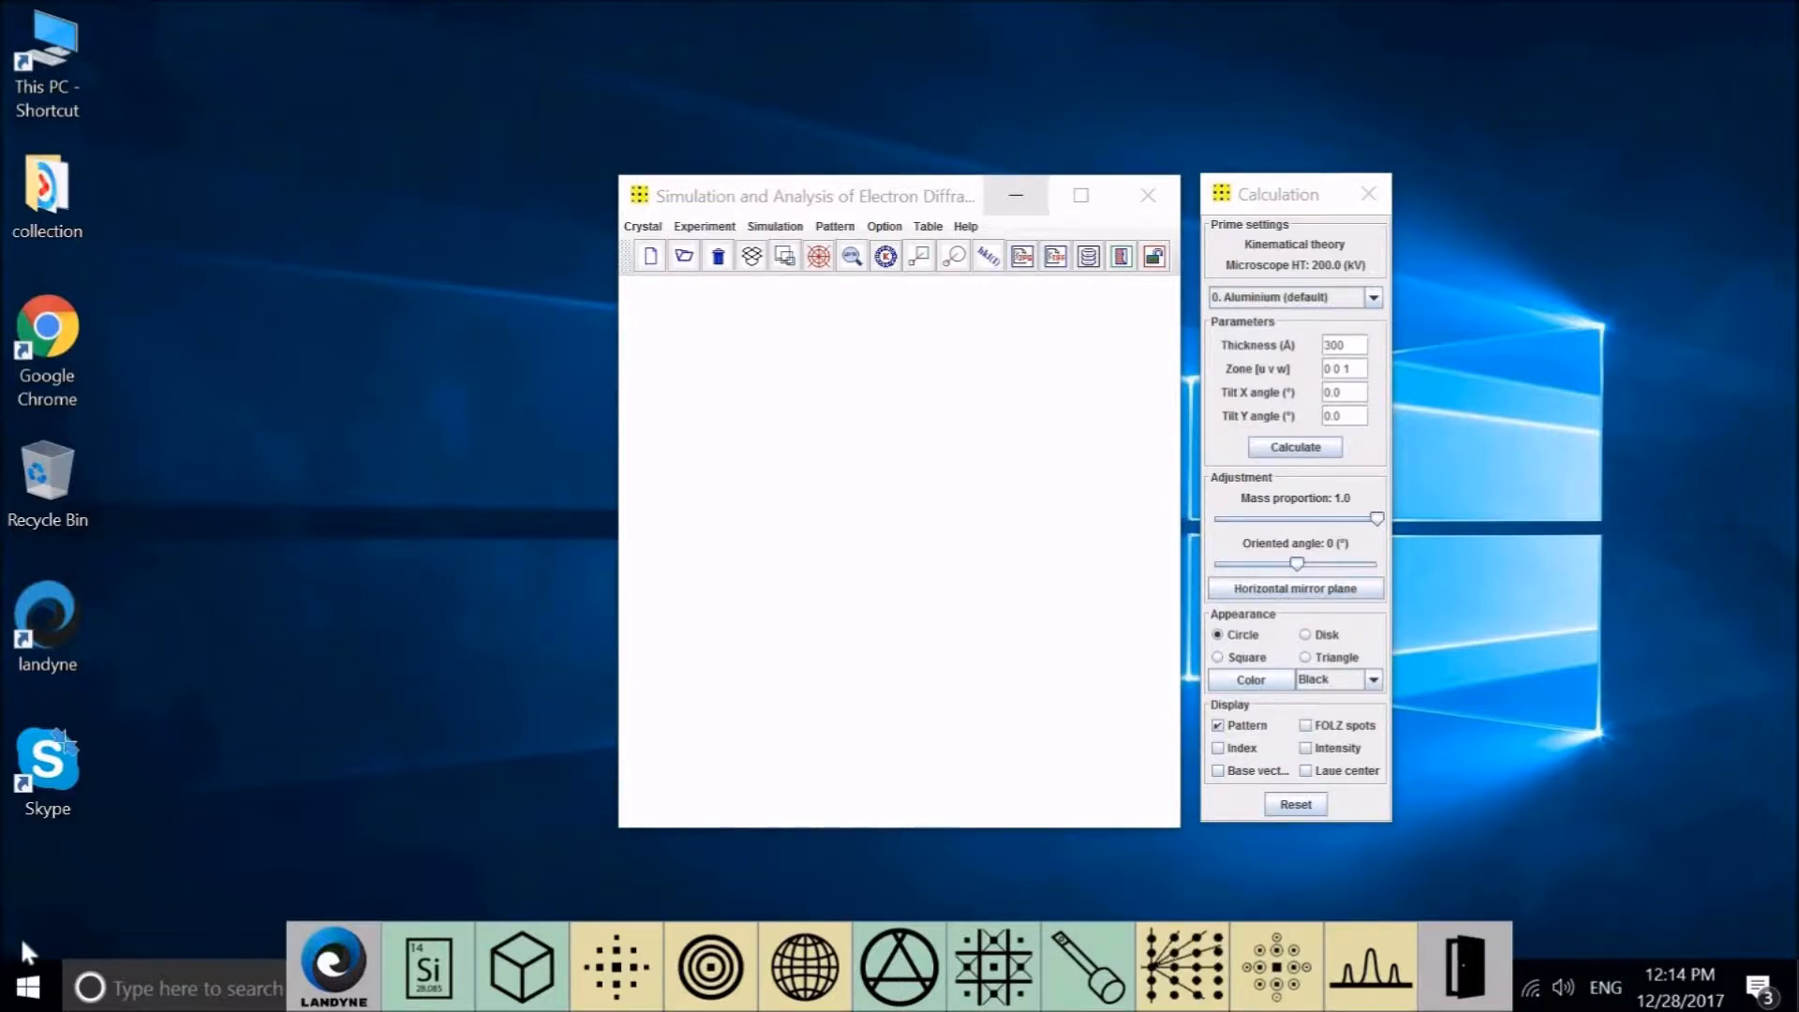
# Look through the C:\landyne3\programs folder for the SAED3 license key file, and close the file window
pyautogui.doubleClick(47, 46)
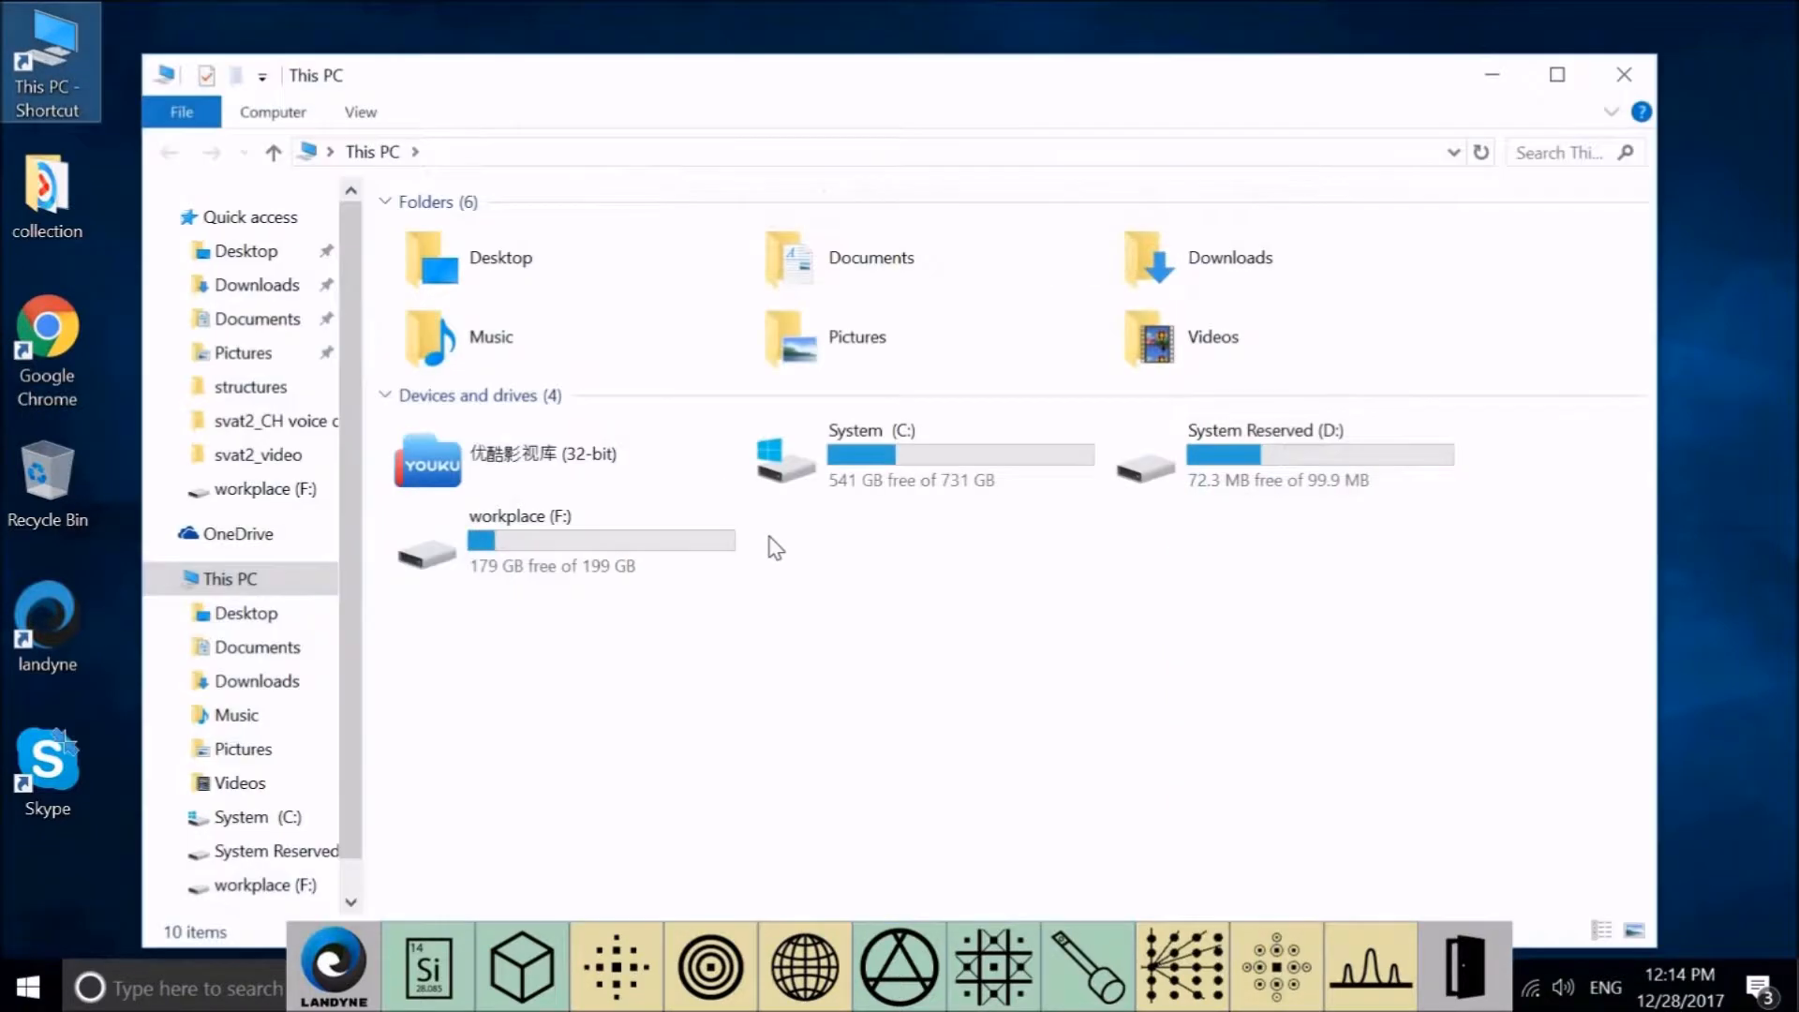
pyautogui.doubleClick(792, 473)
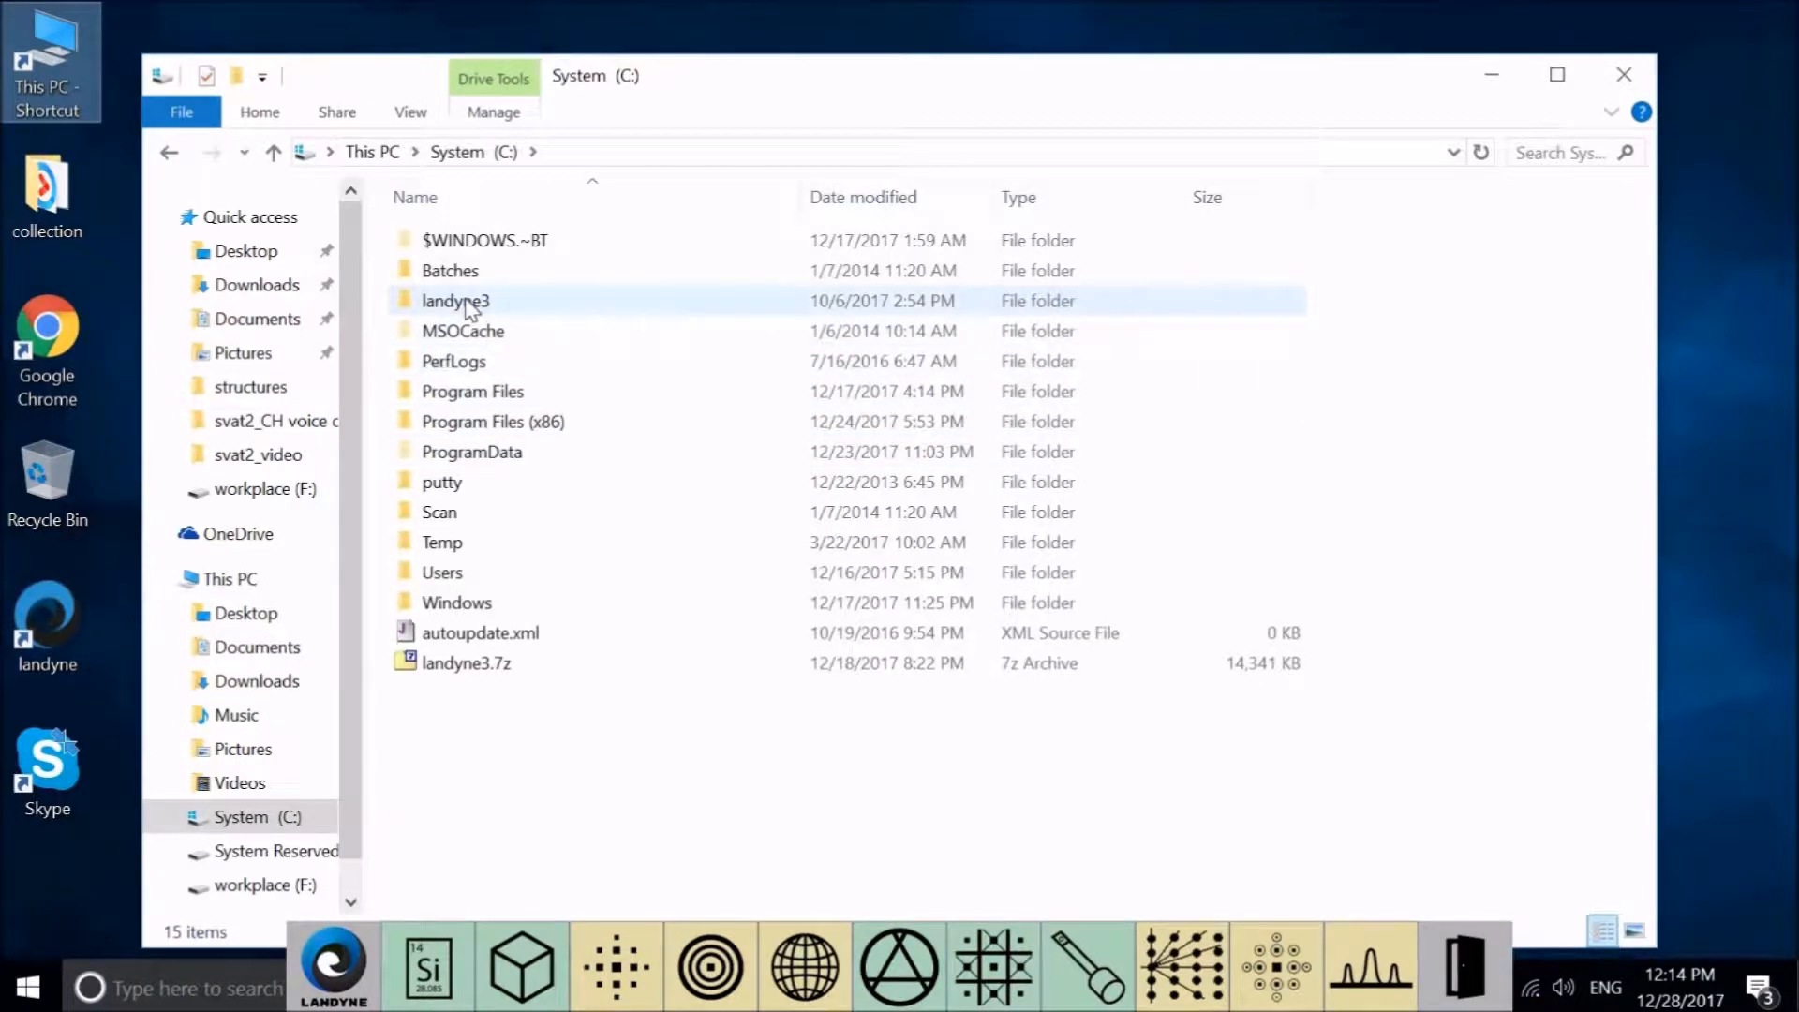
pyautogui.moveTo(468, 306)
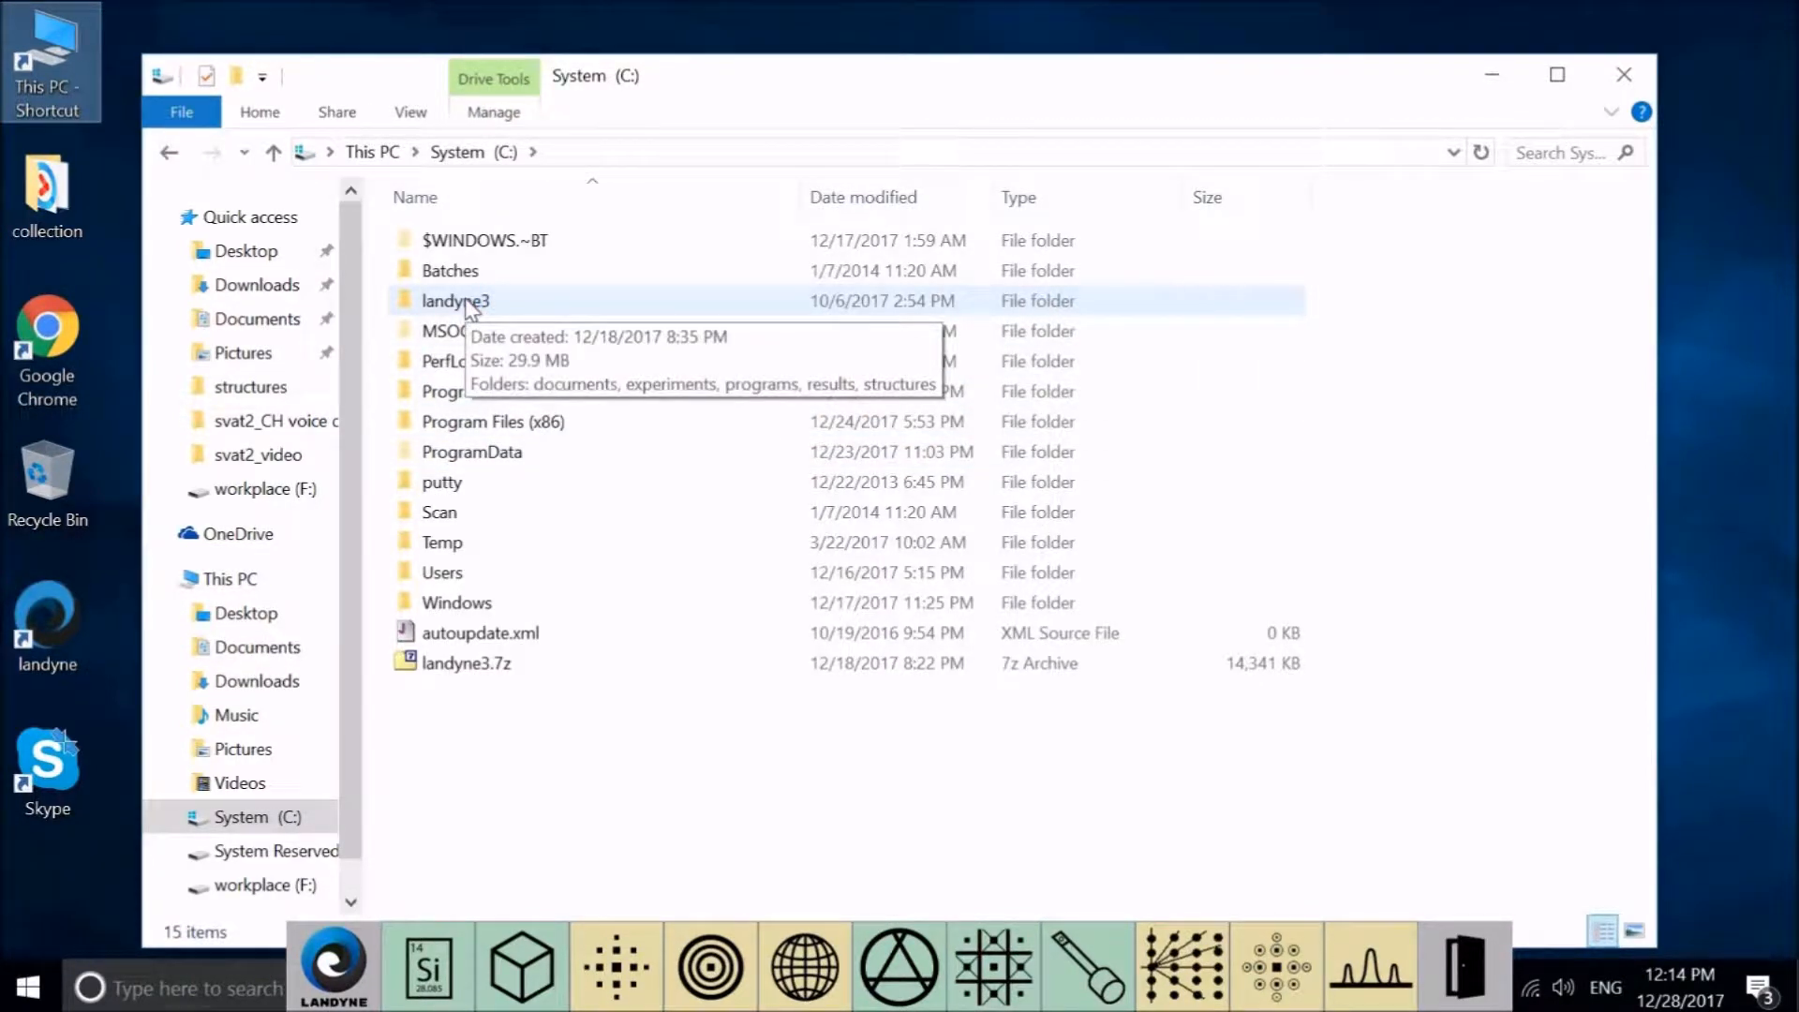
pyautogui.doubleClick(470, 304)
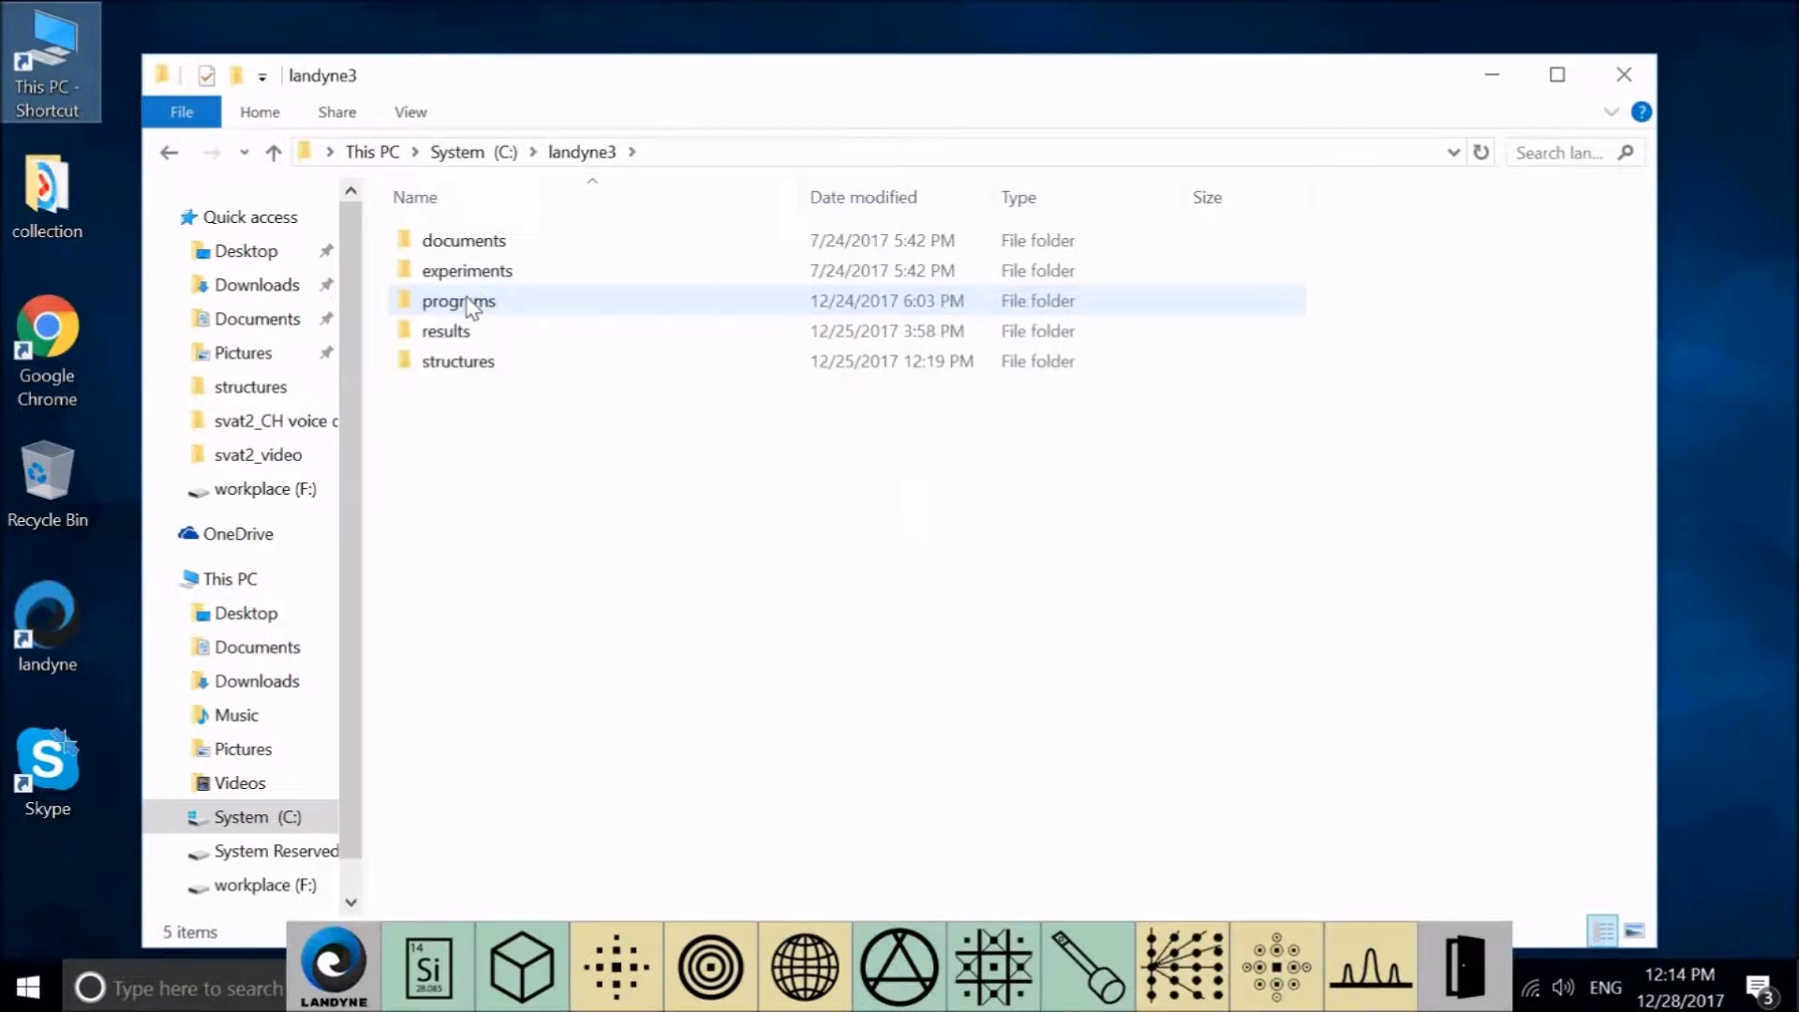
pyautogui.doubleClick(470, 304)
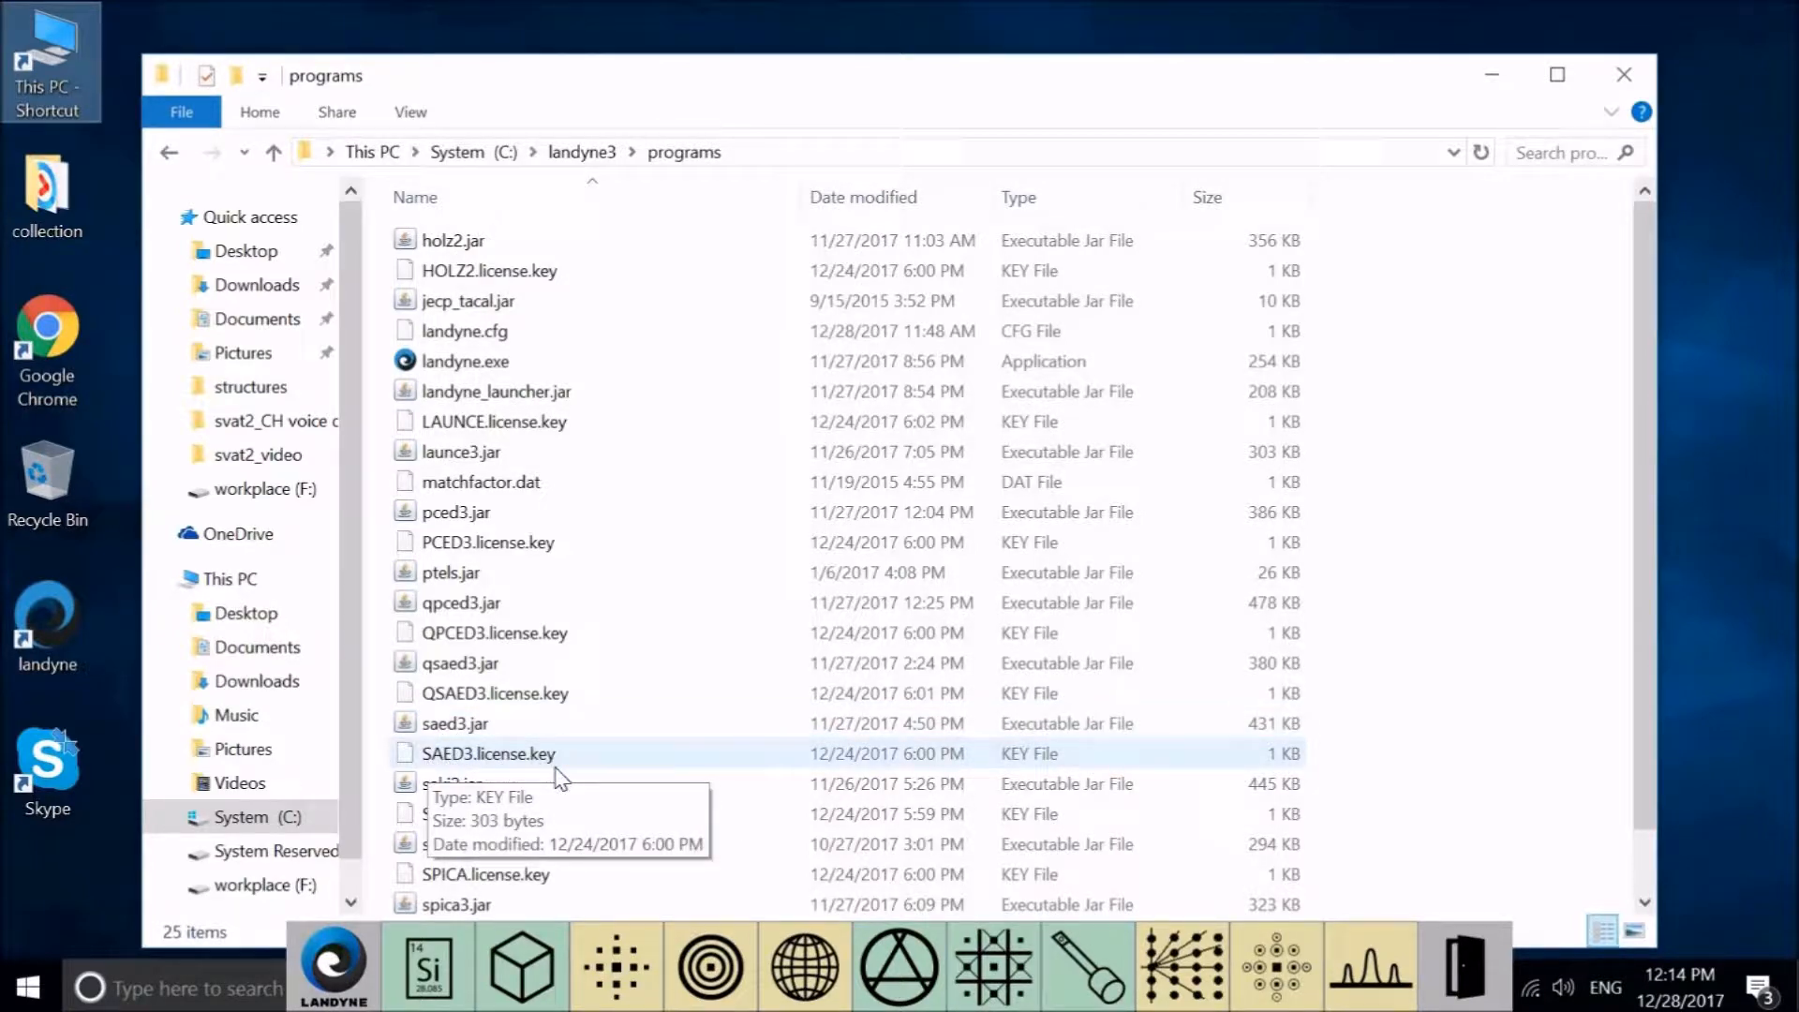
pyautogui.click(1623, 75)
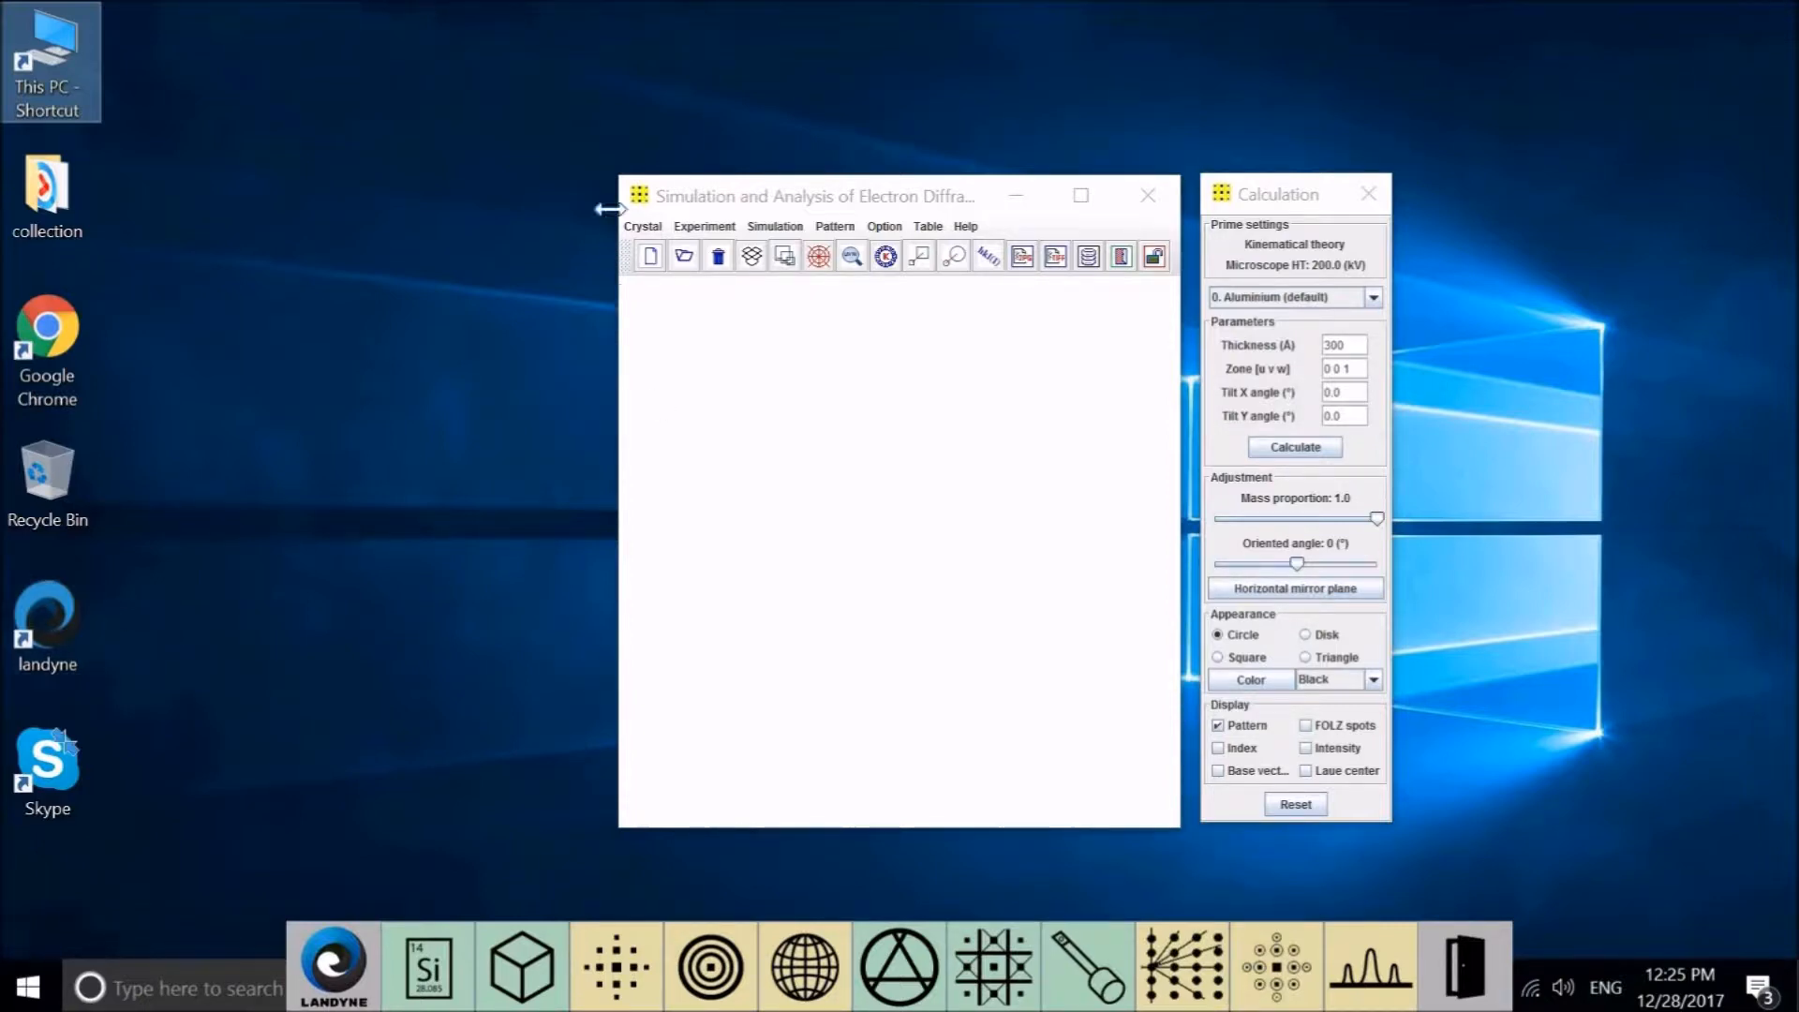
pyautogui.click(642, 227)
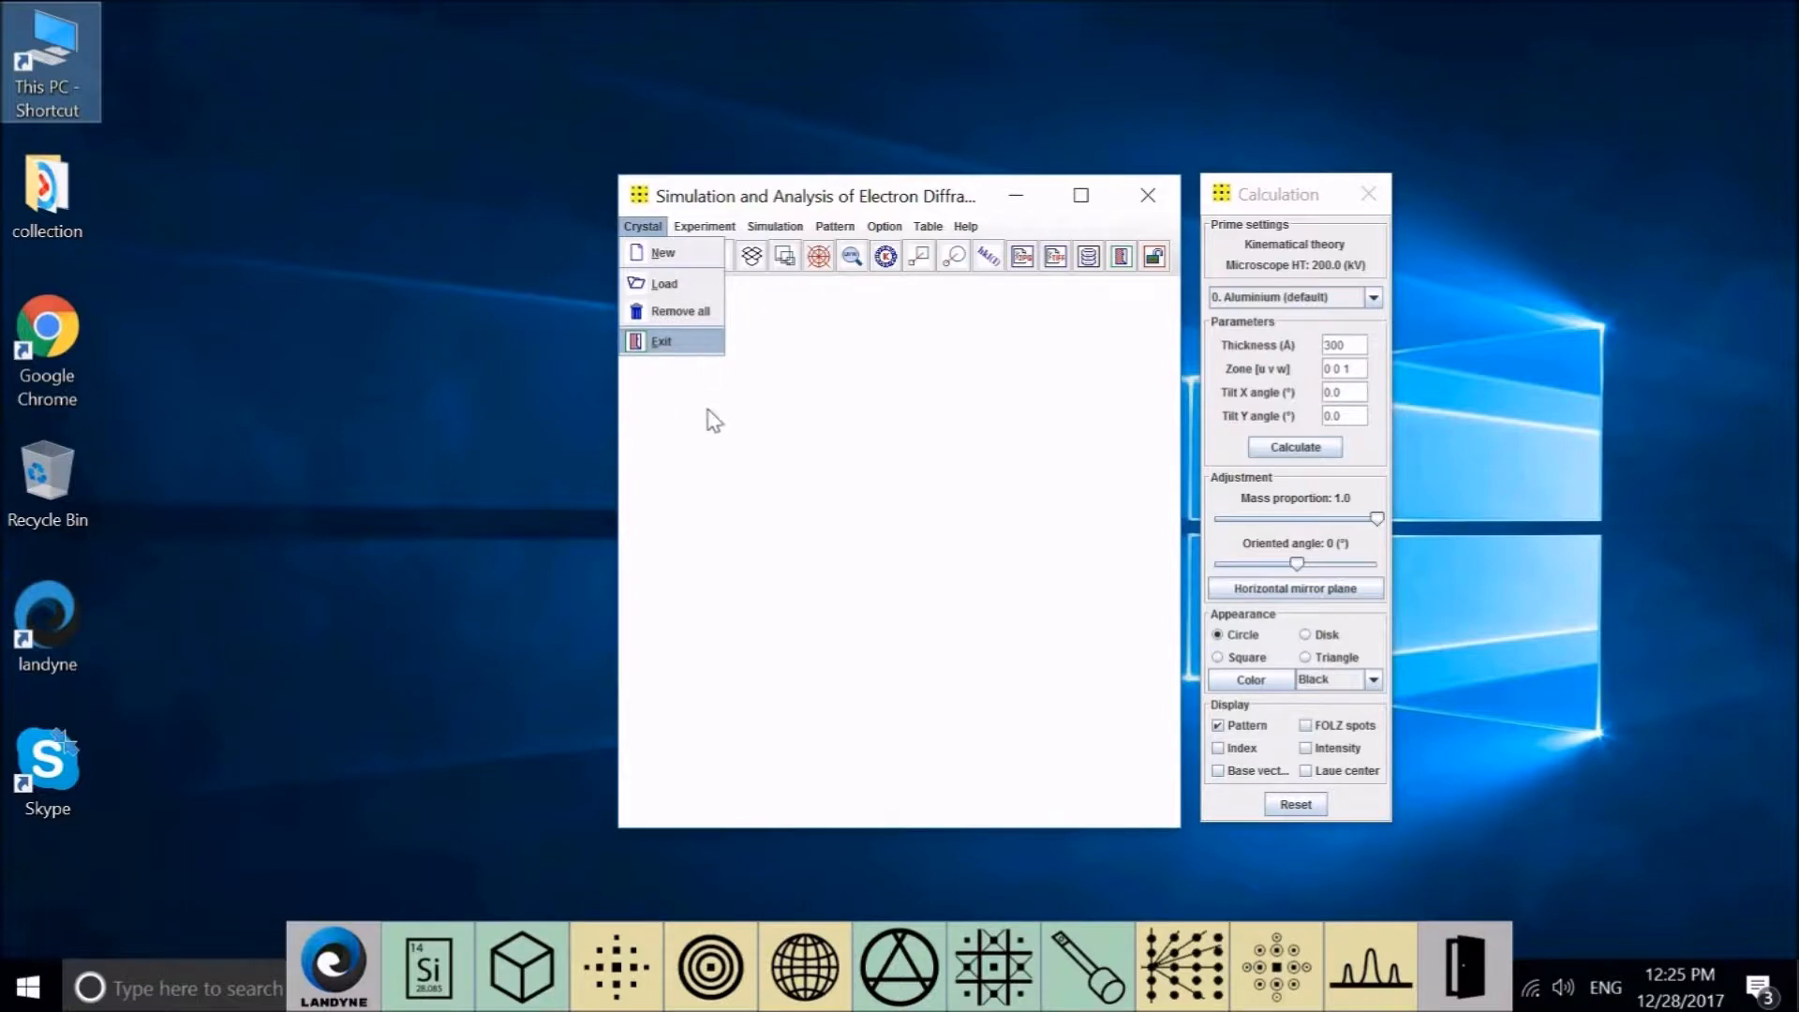
pyautogui.click(722, 427)
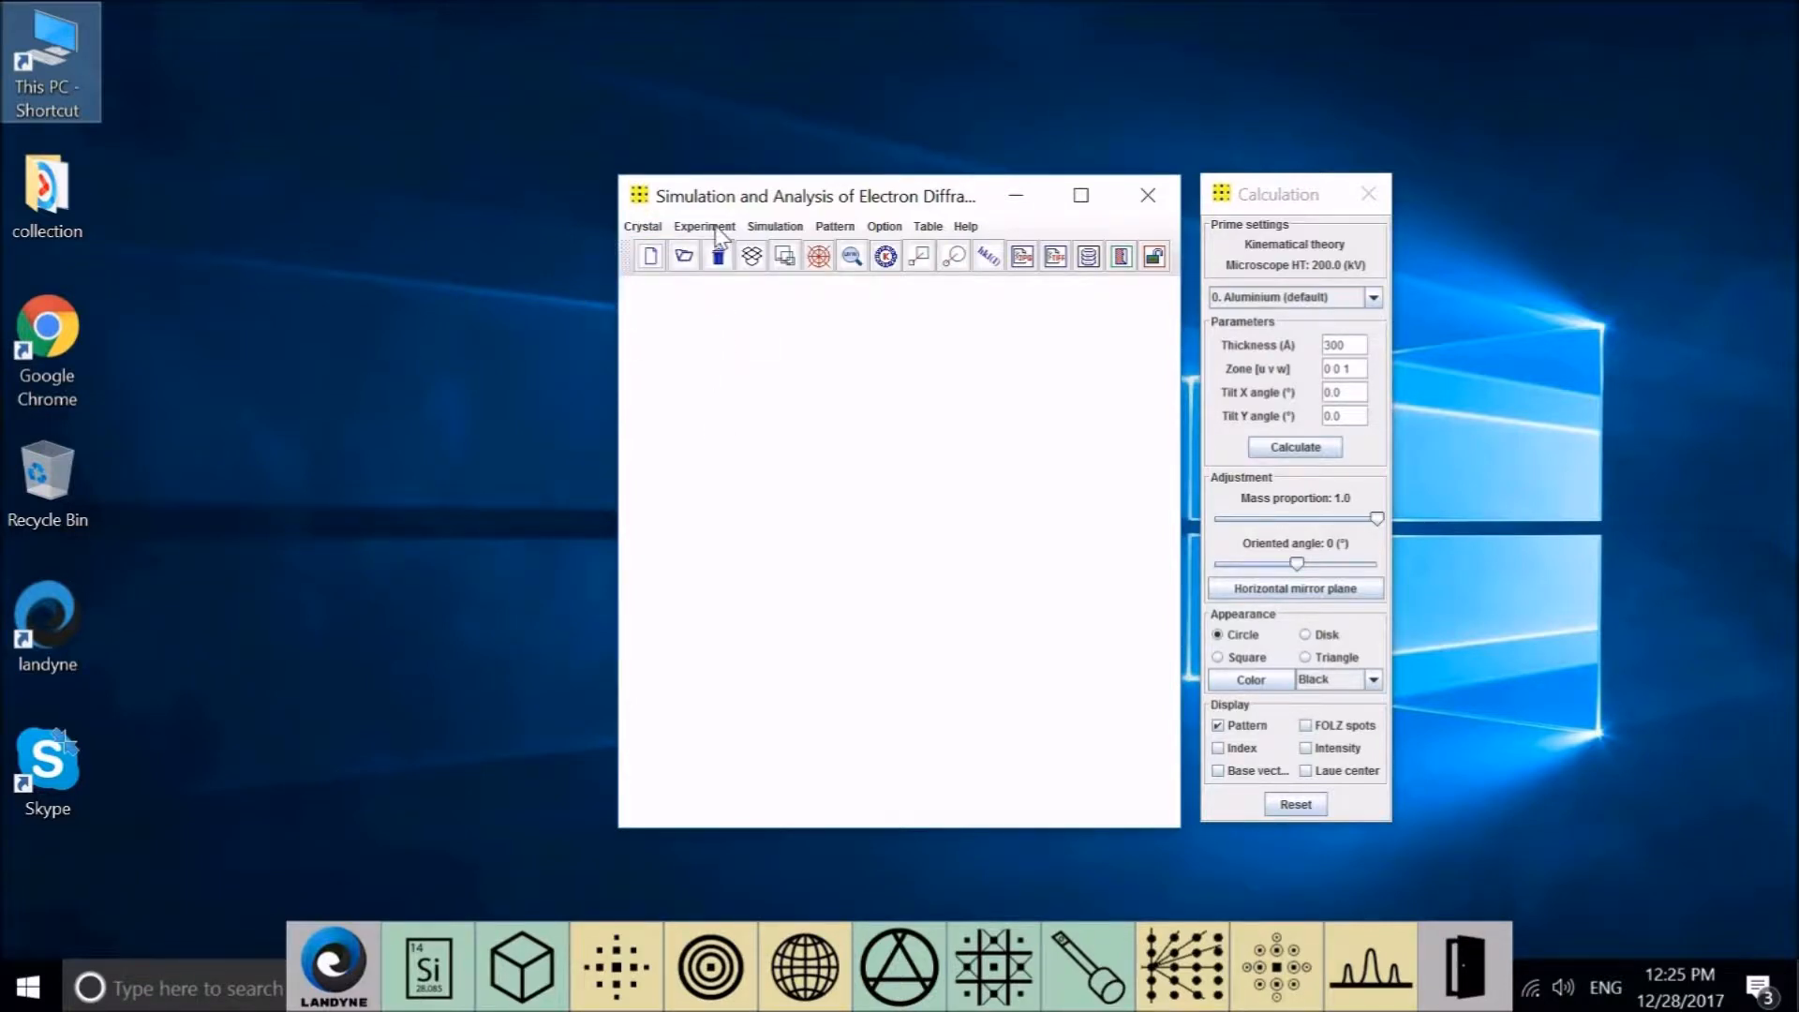
pyautogui.click(718, 229)
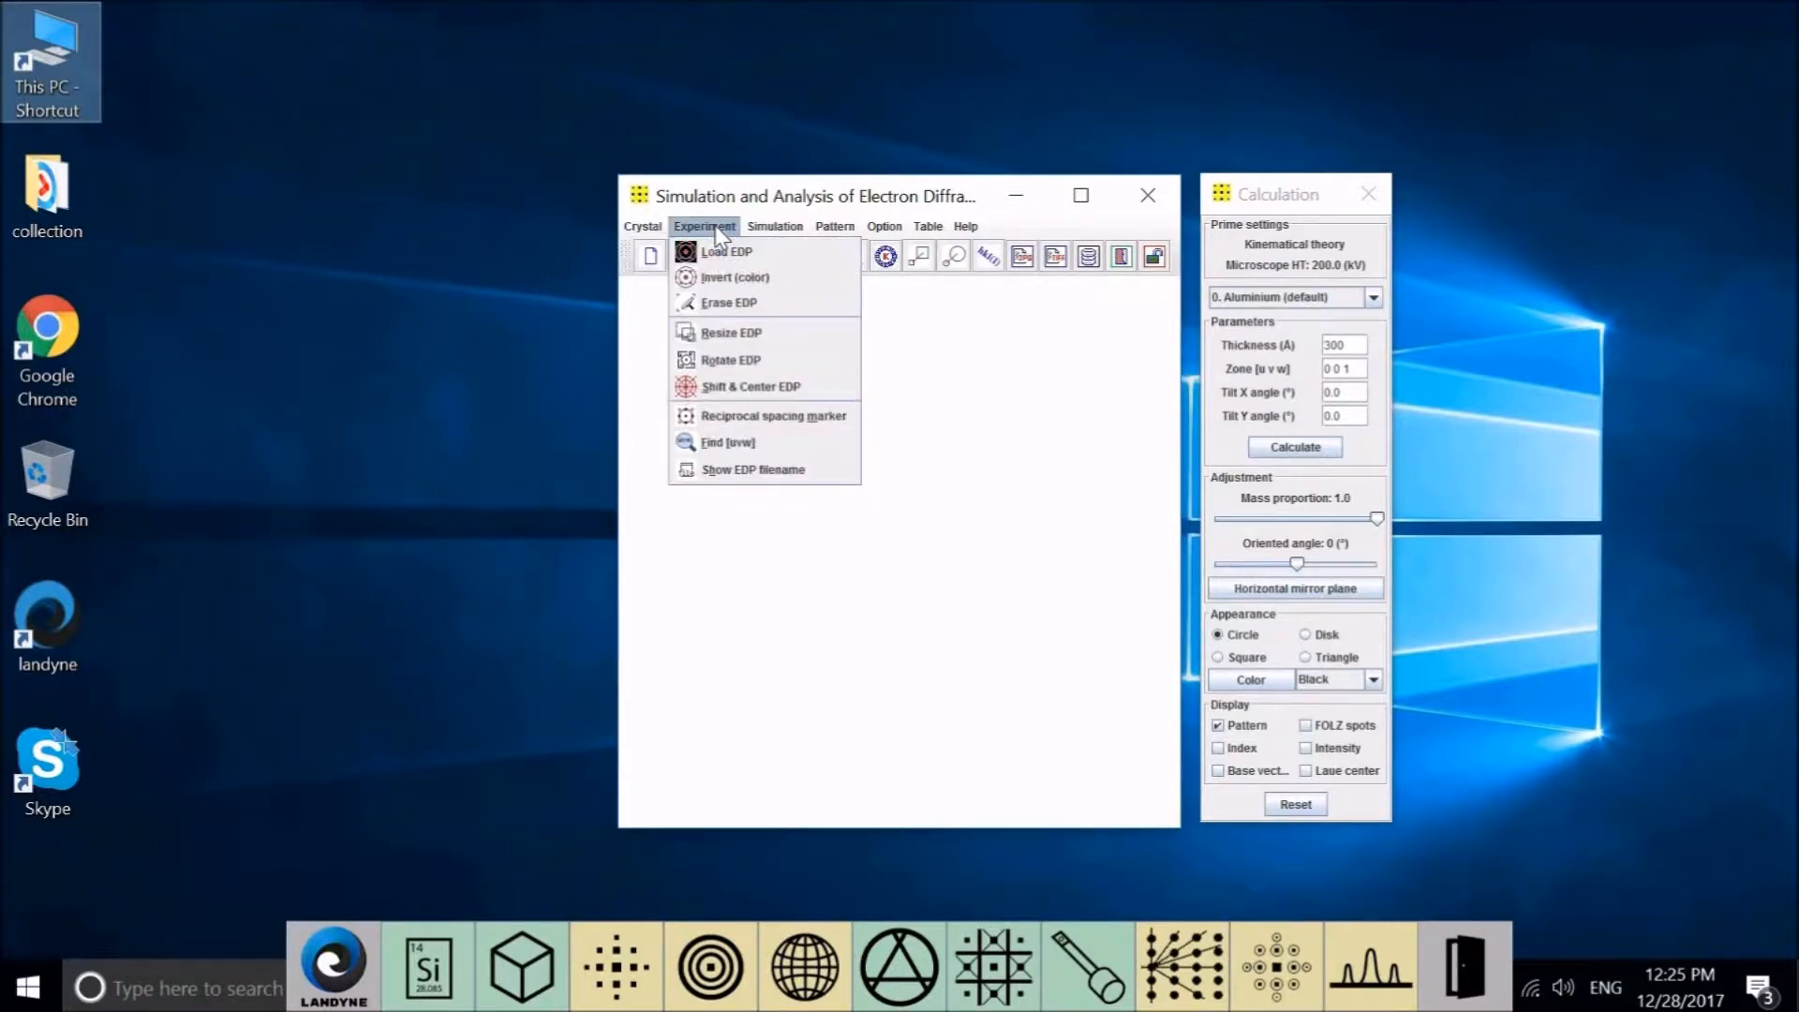
pyautogui.press('Left')
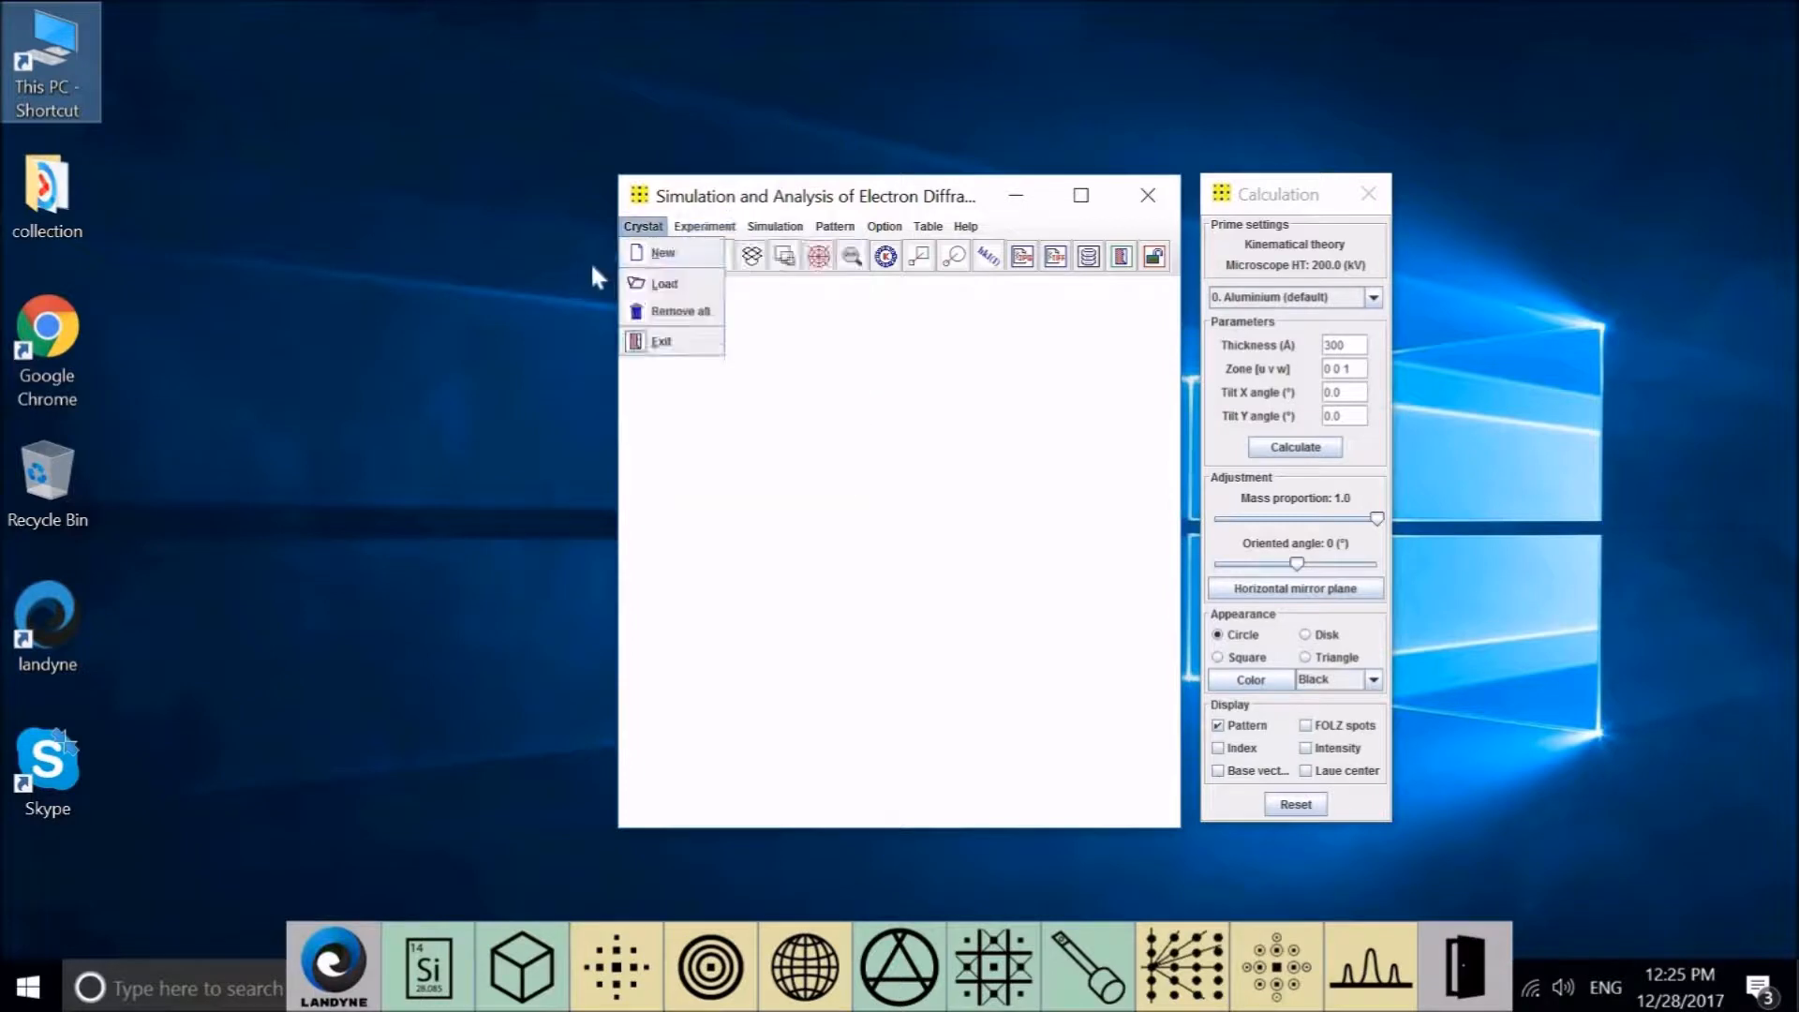
pyautogui.click(712, 228)
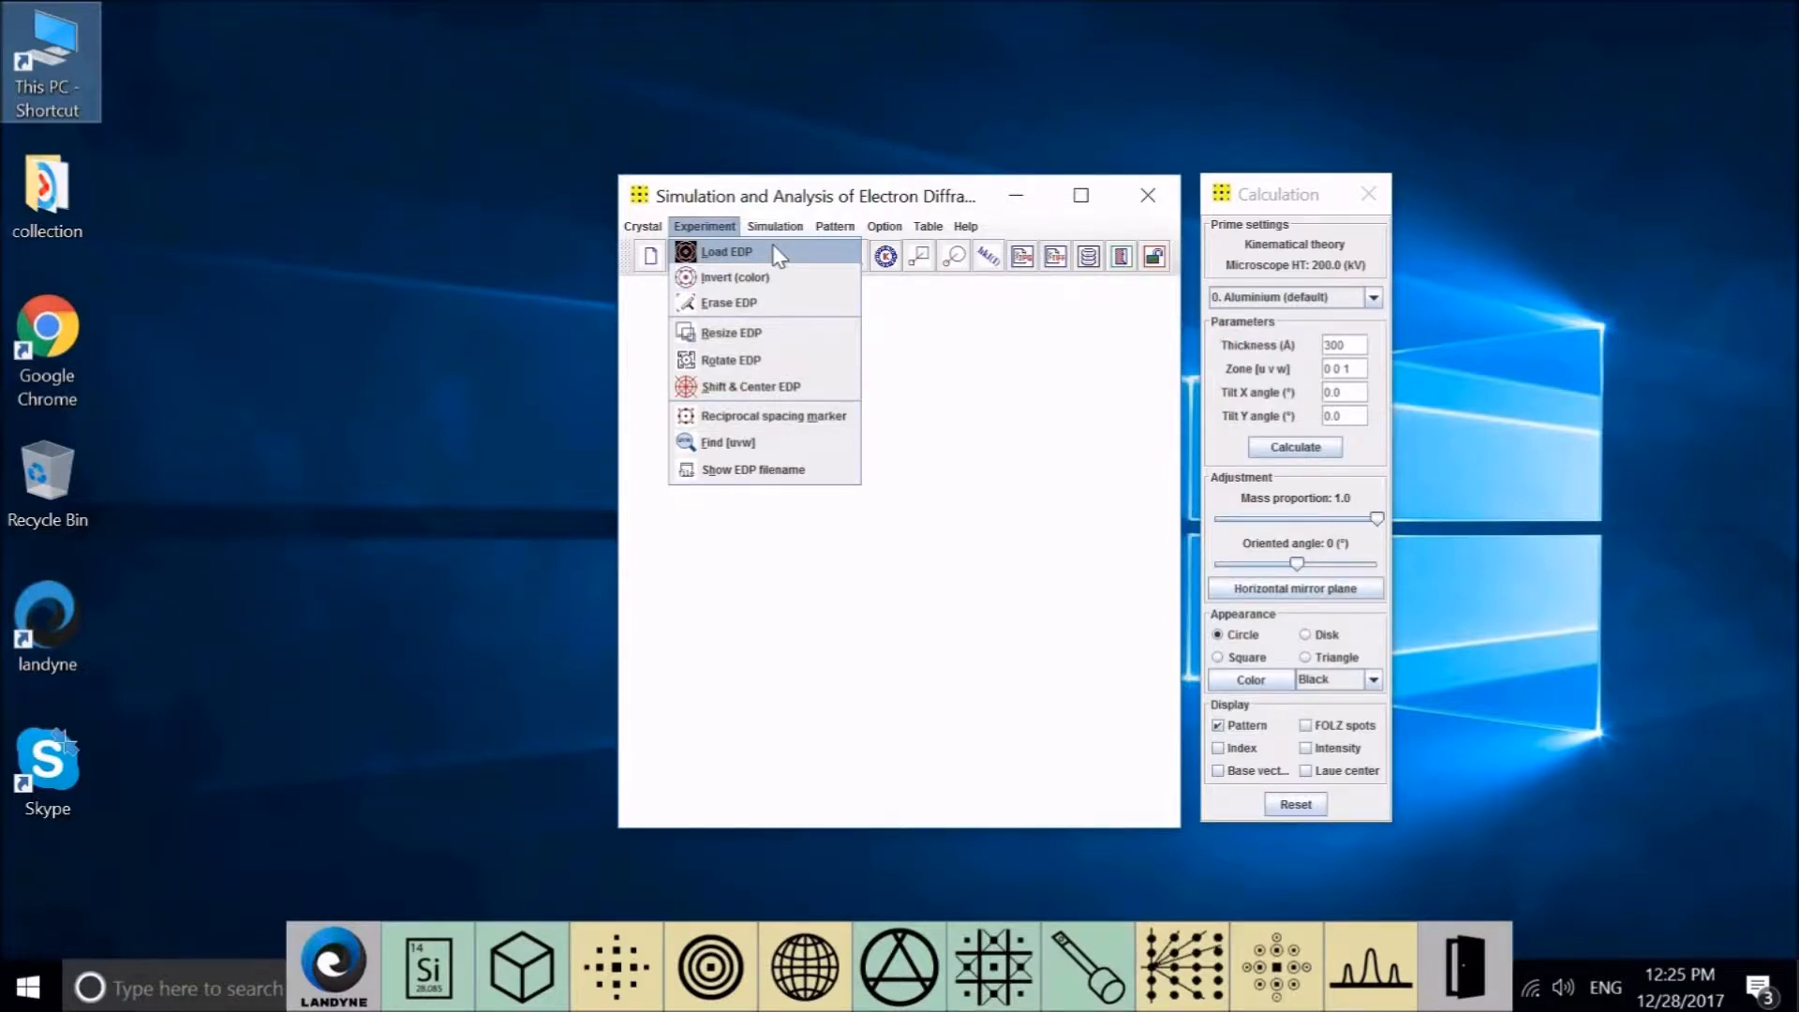
pyautogui.click(933, 360)
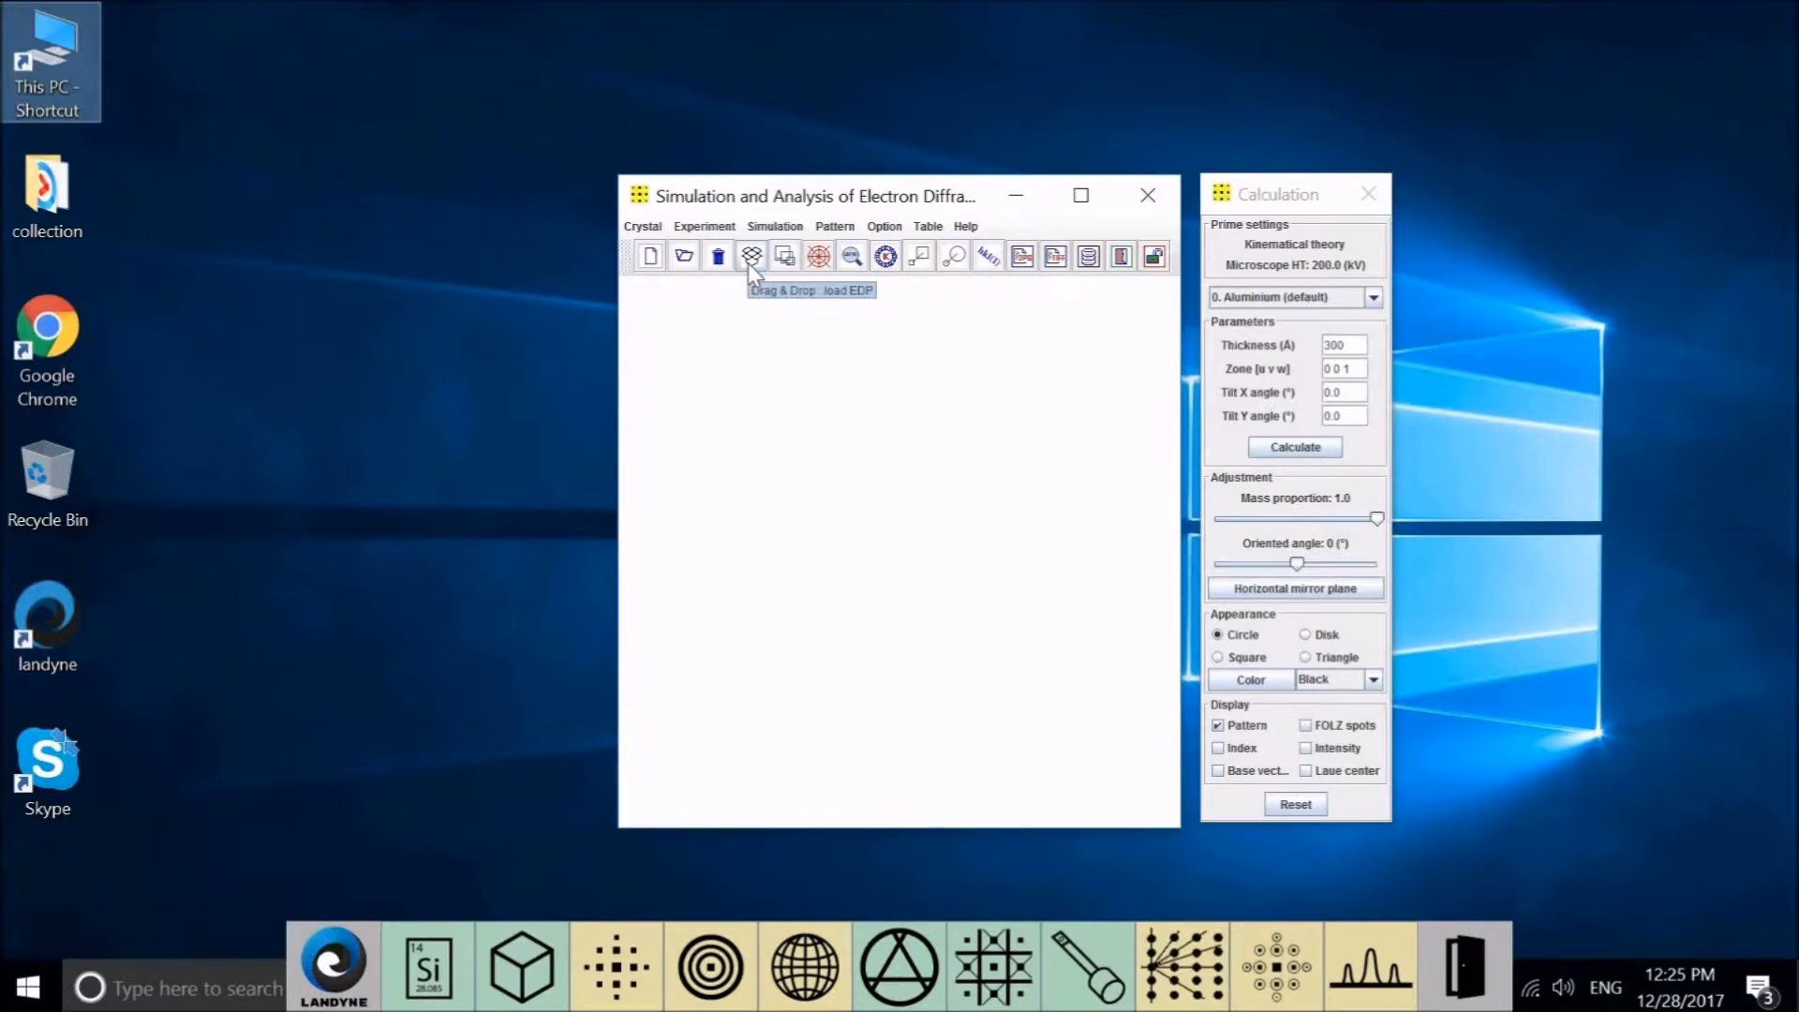
pyautogui.click(721, 227)
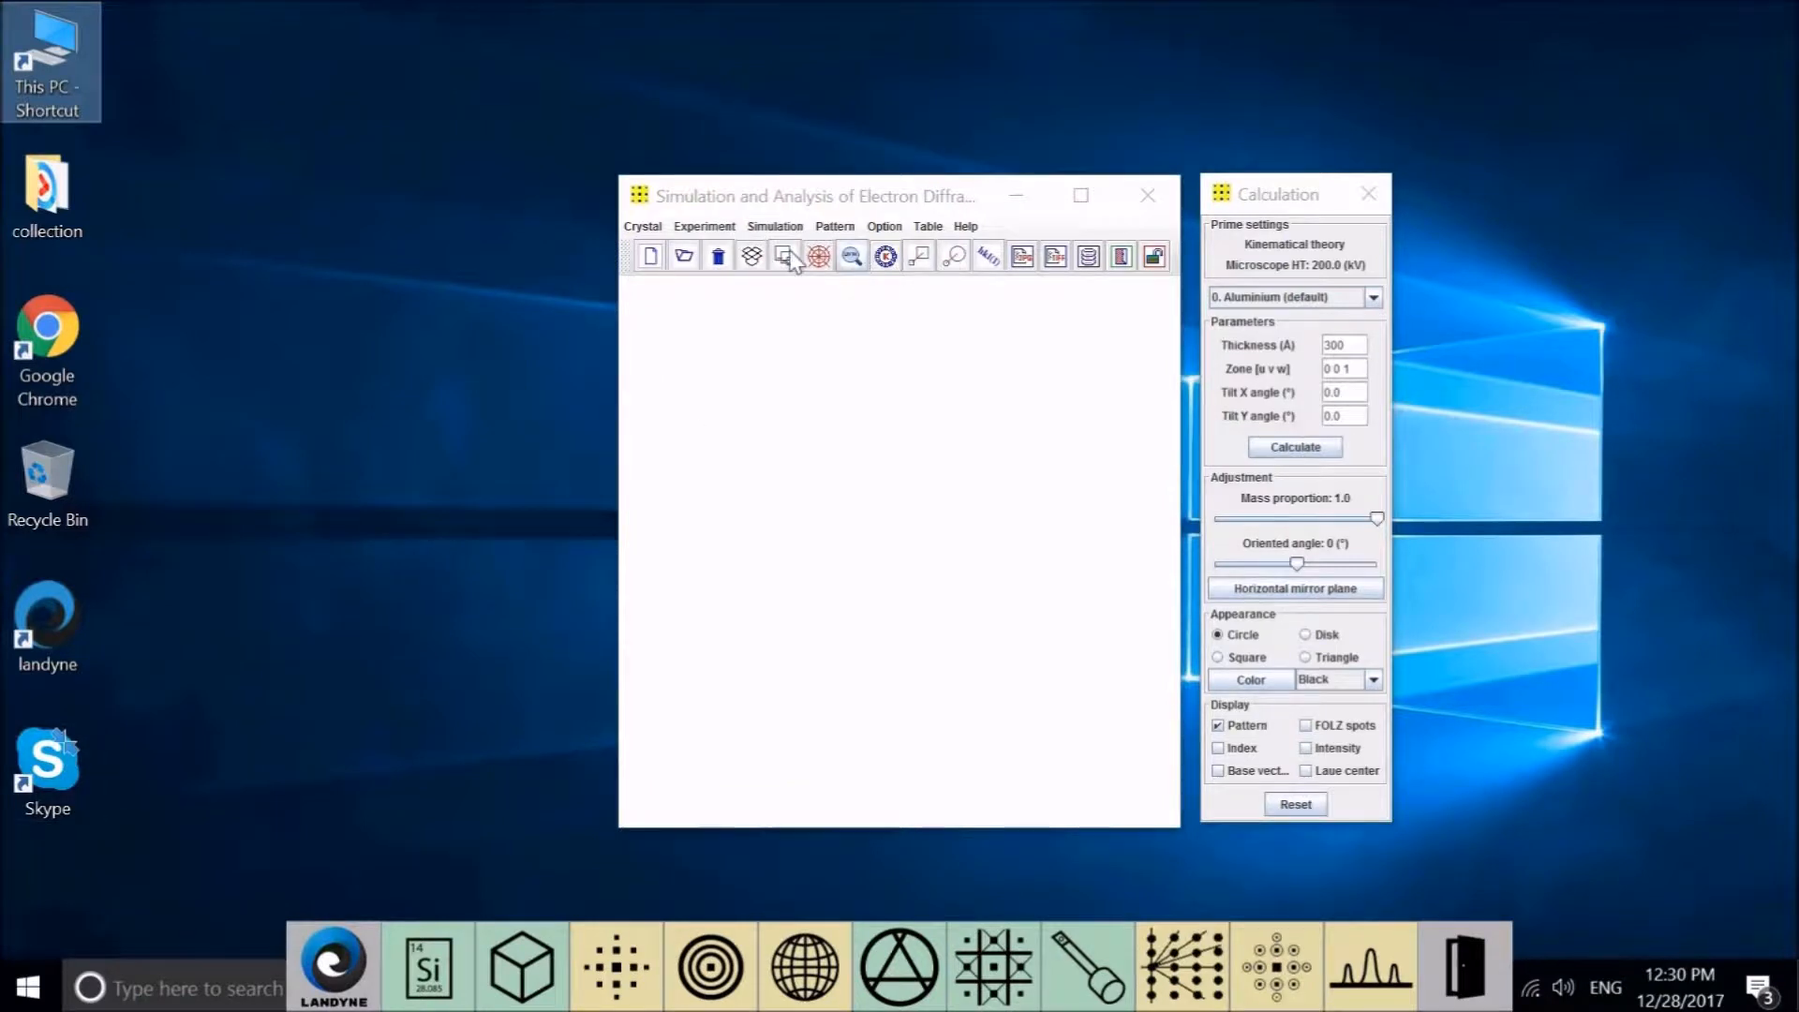
pyautogui.click(782, 227)
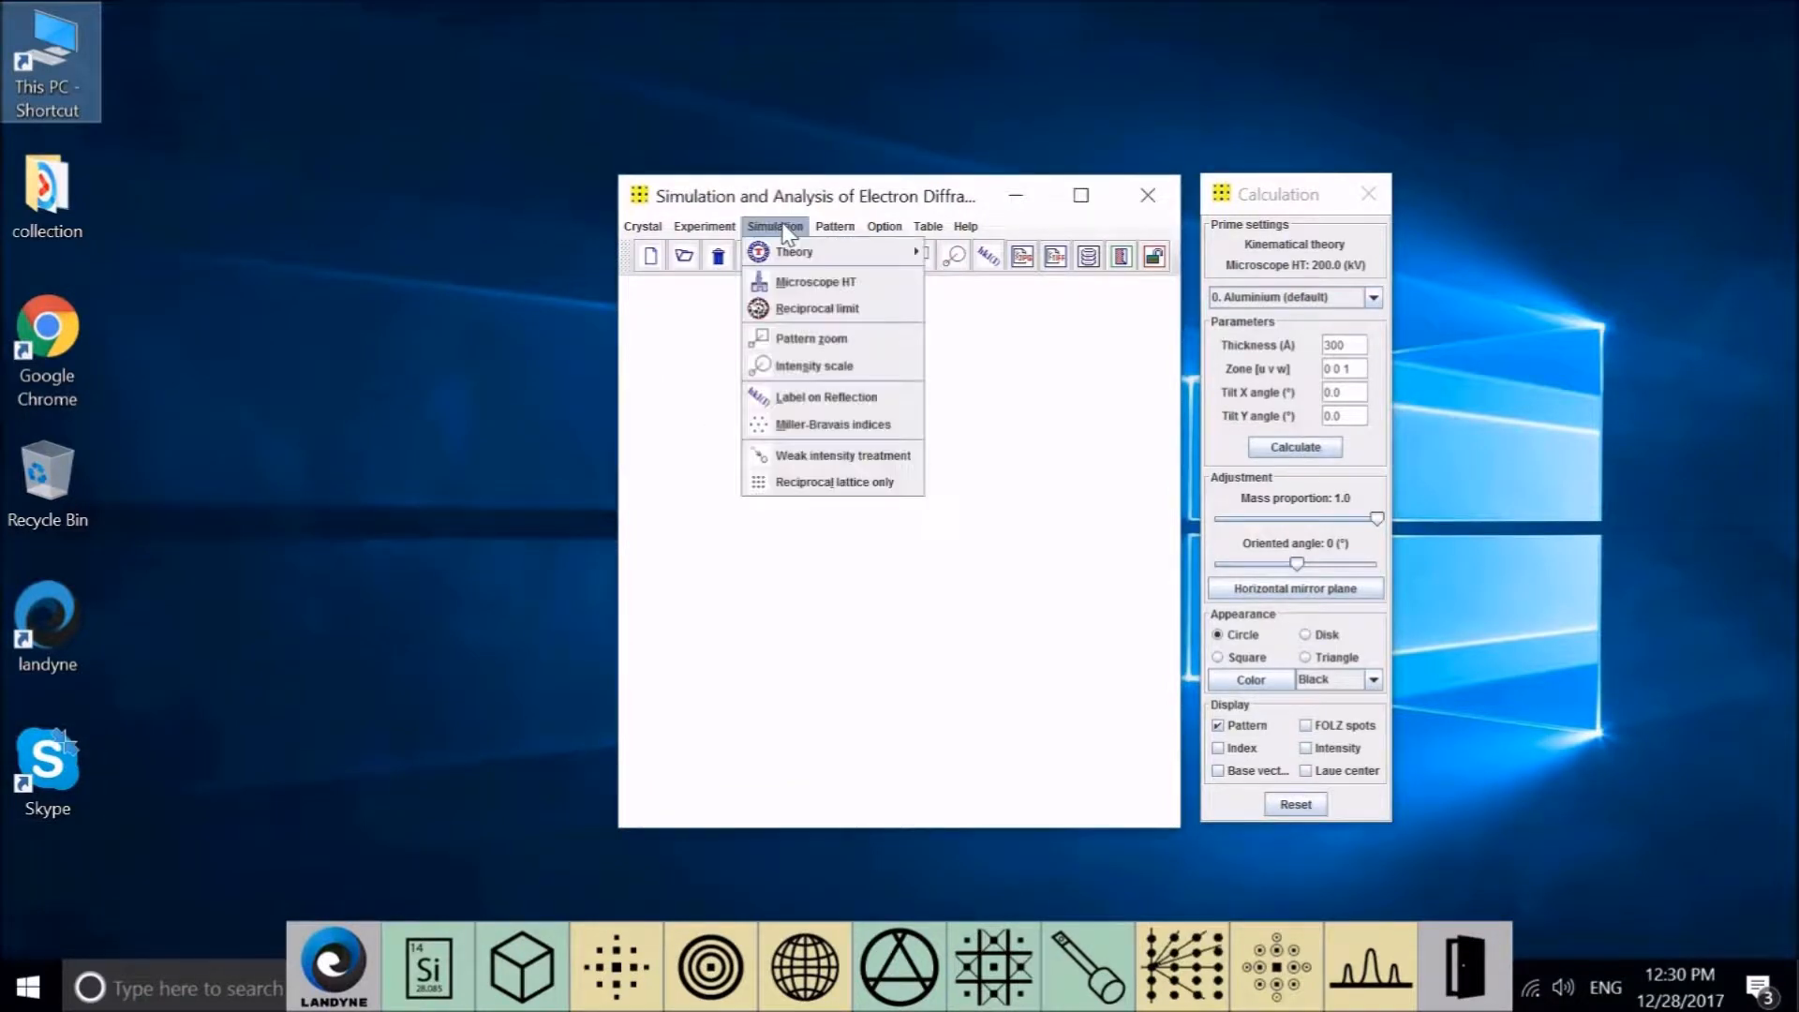
pyautogui.moveTo(794, 253)
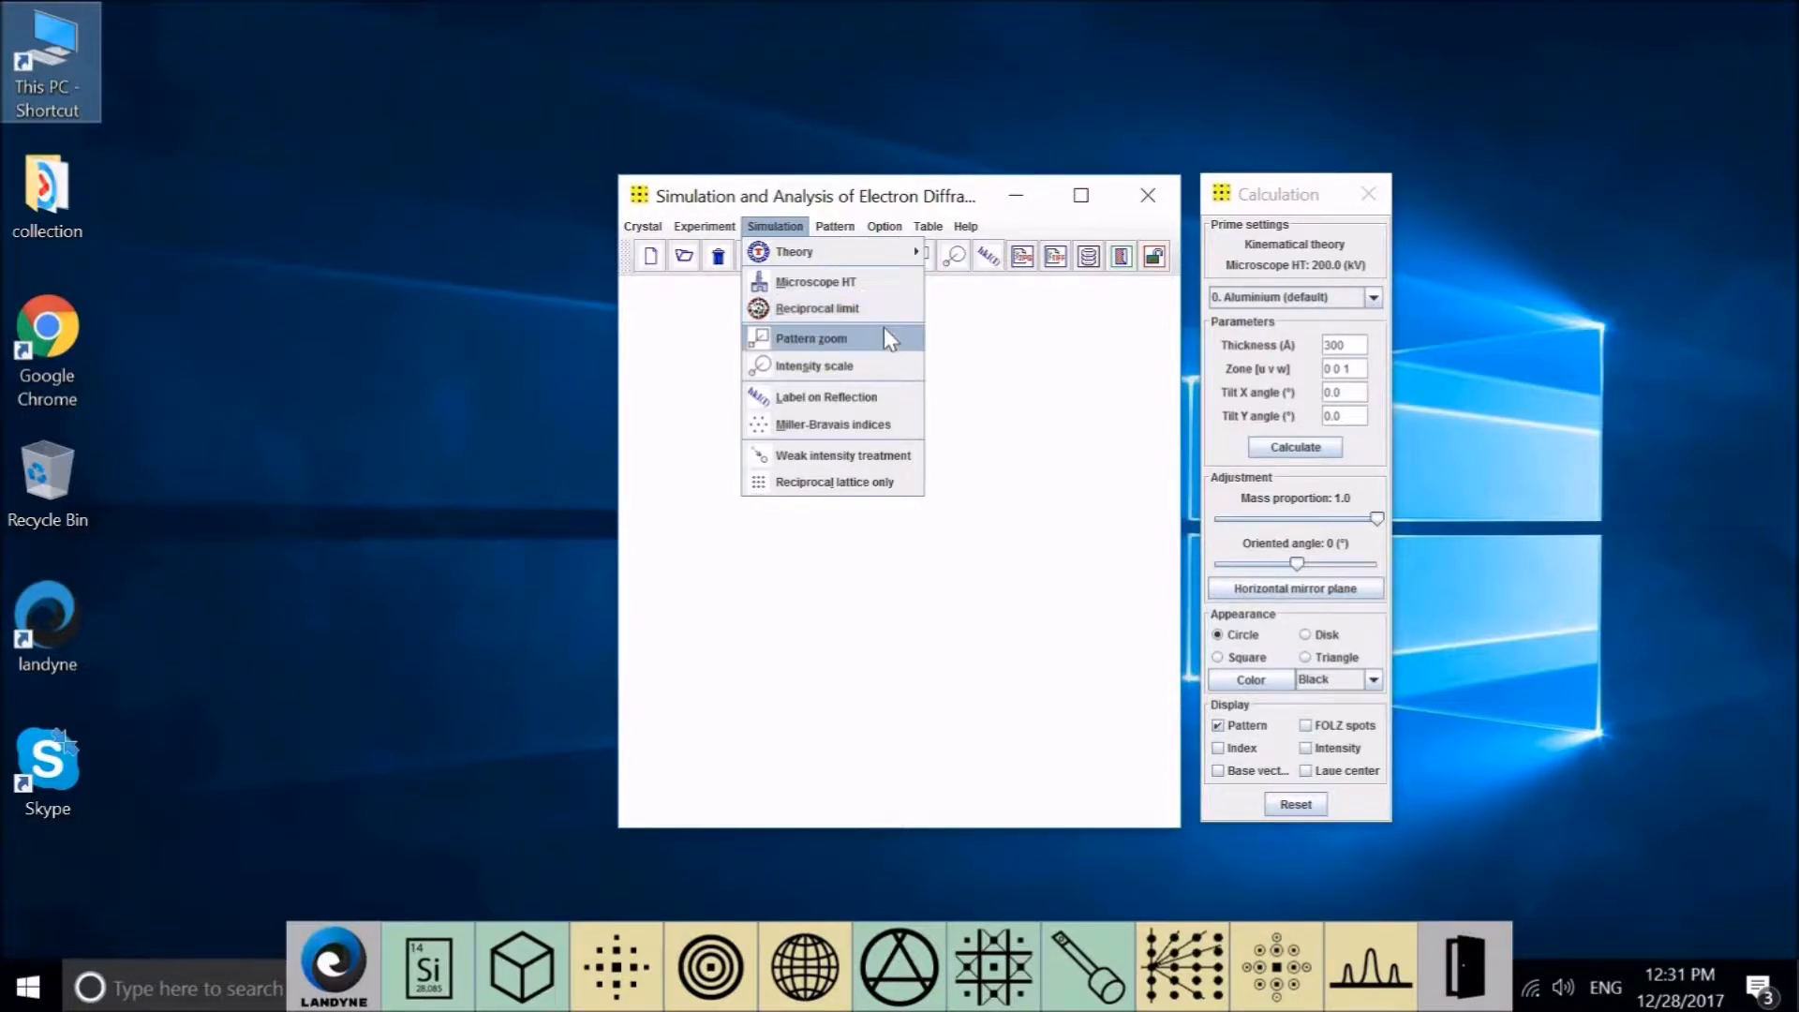
pyautogui.click(886, 334)
pyautogui.click(882, 360)
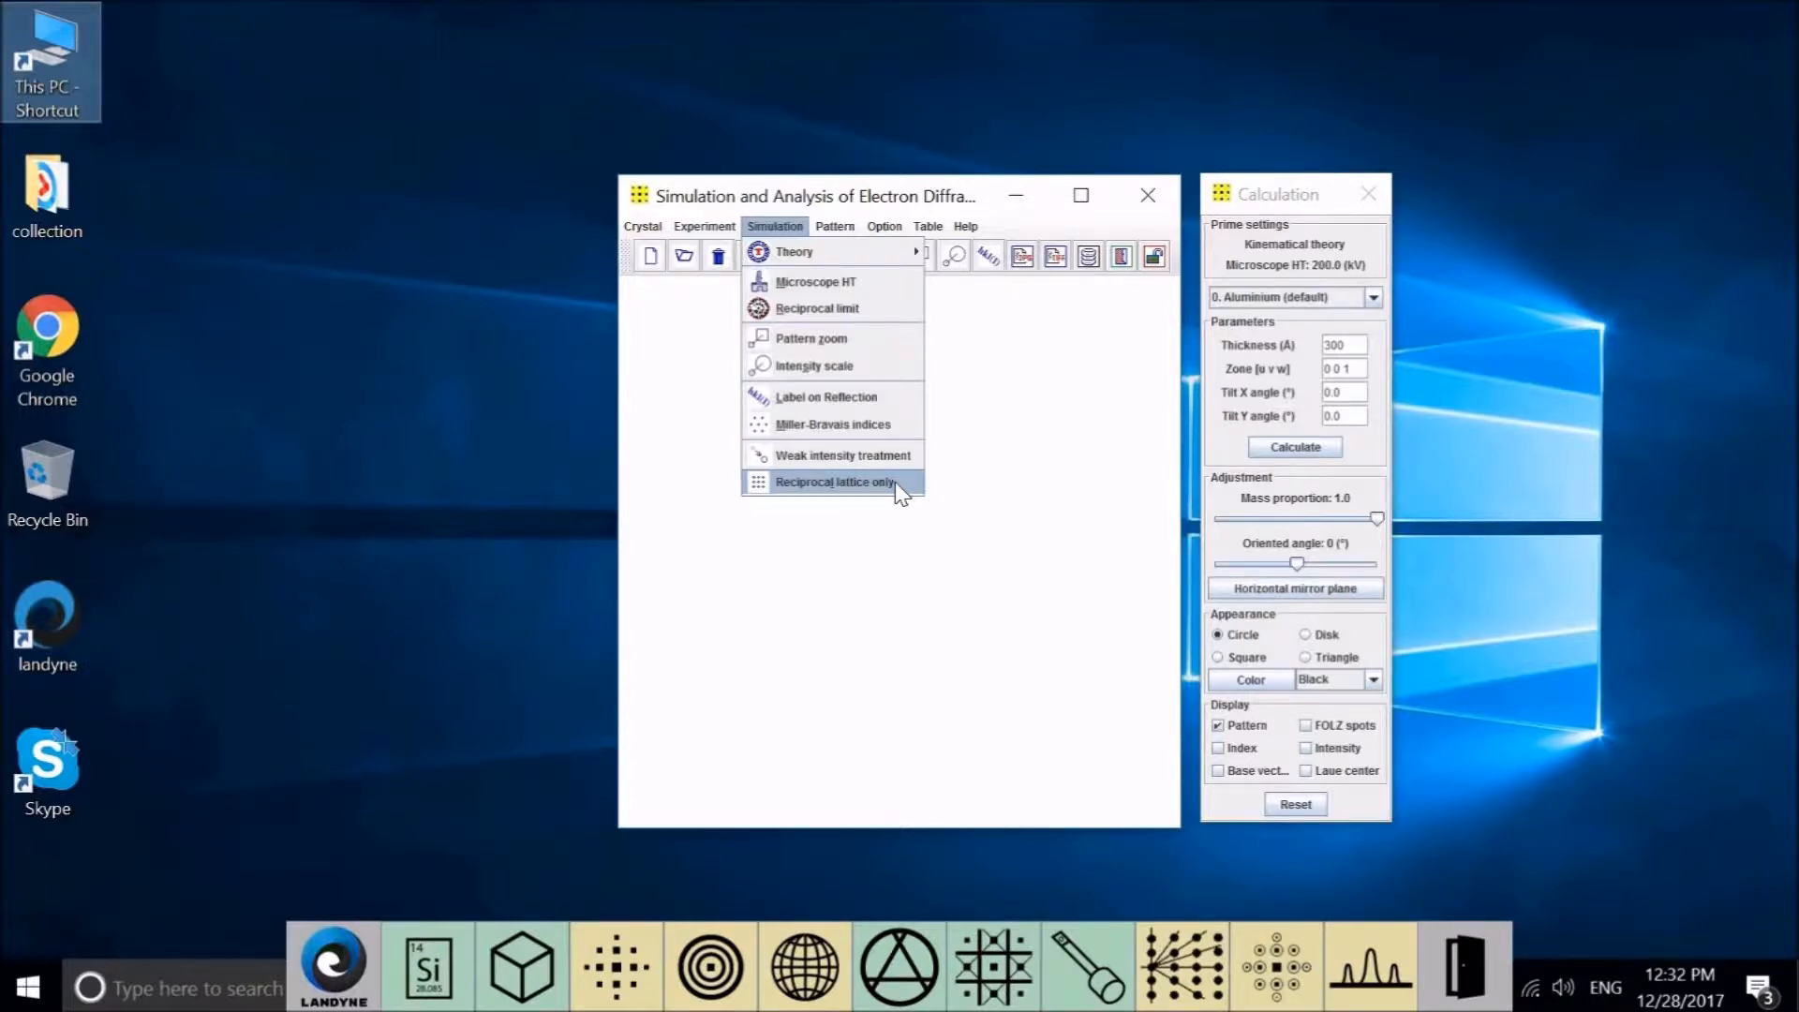
pyautogui.moveTo(844, 221)
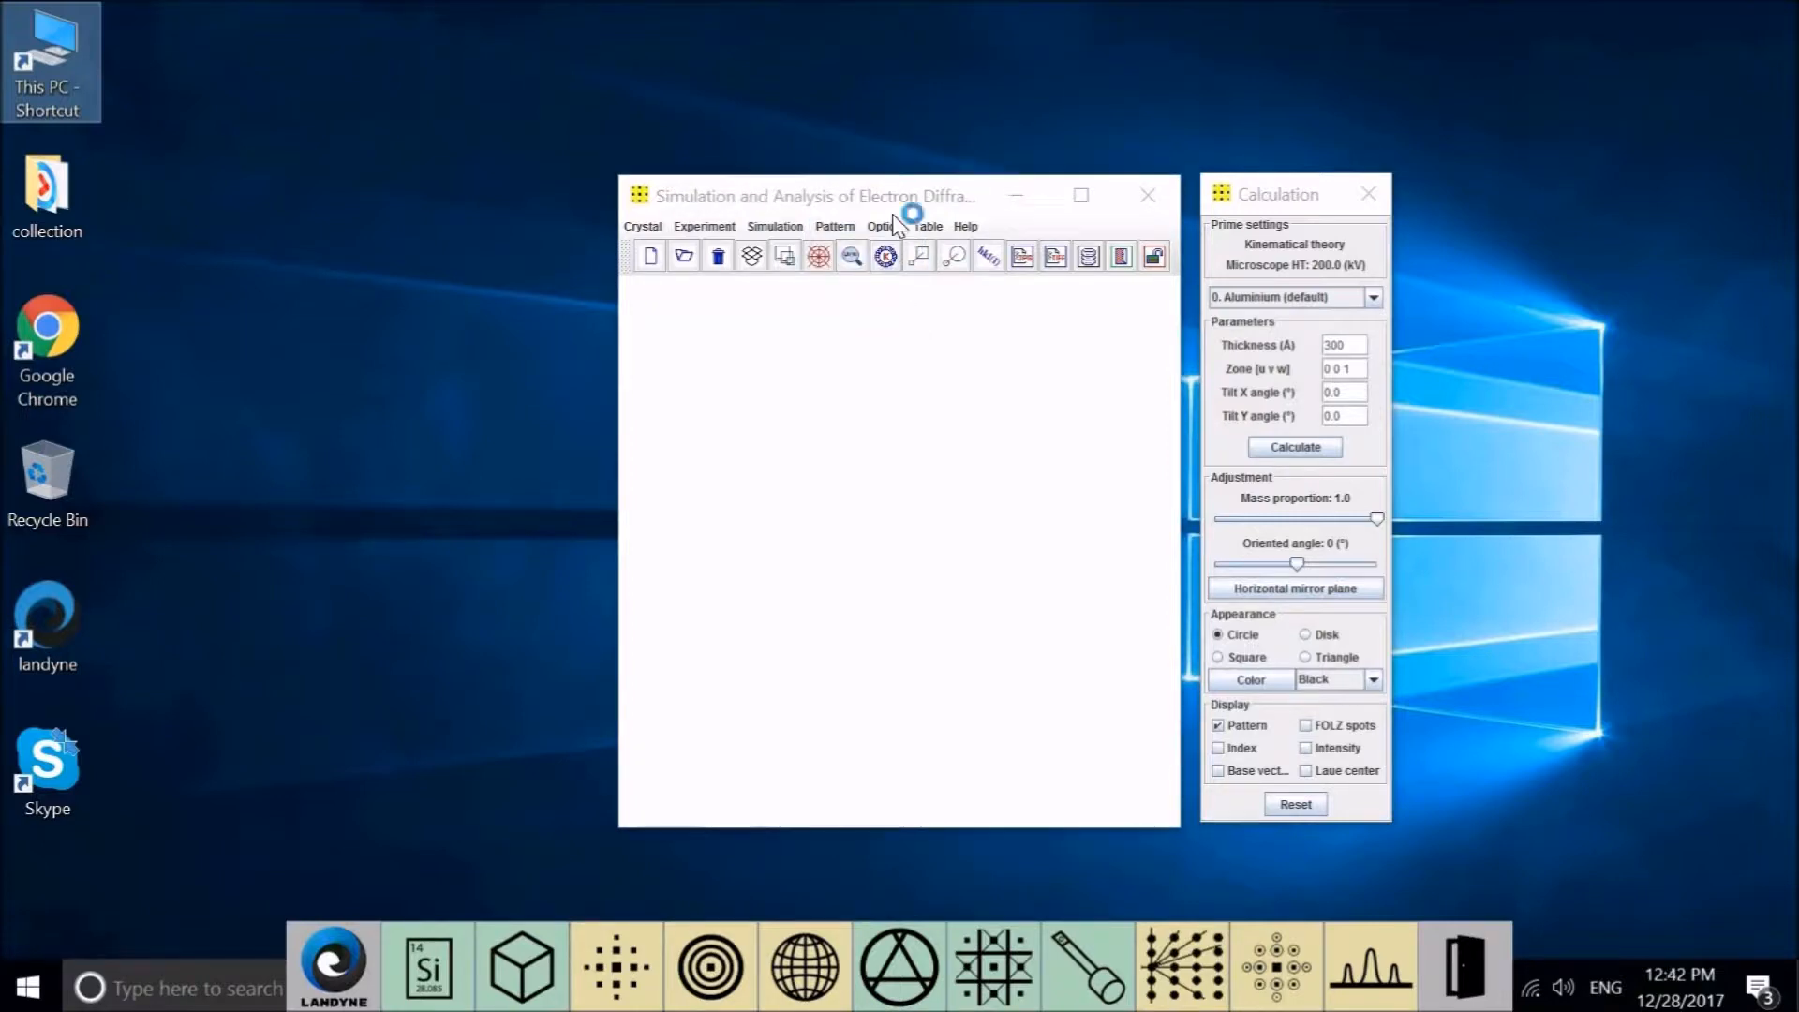
pyautogui.click(885, 227)
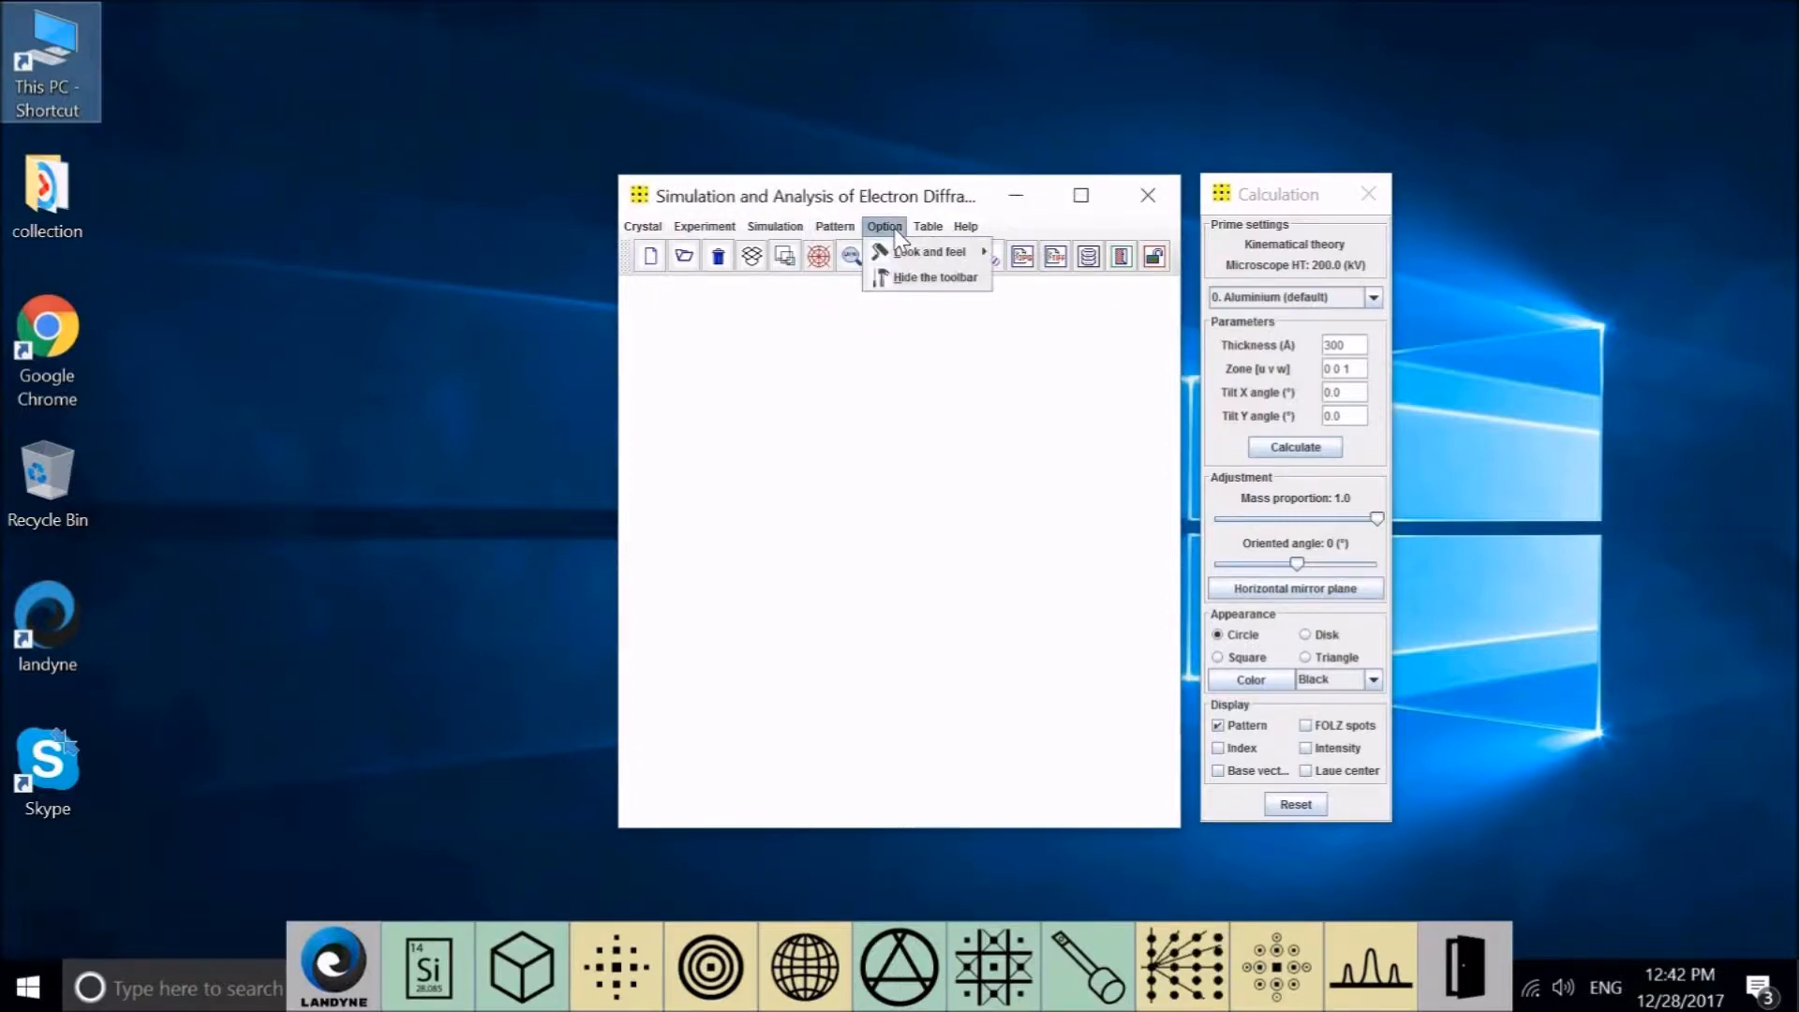
pyautogui.moveTo(927, 252)
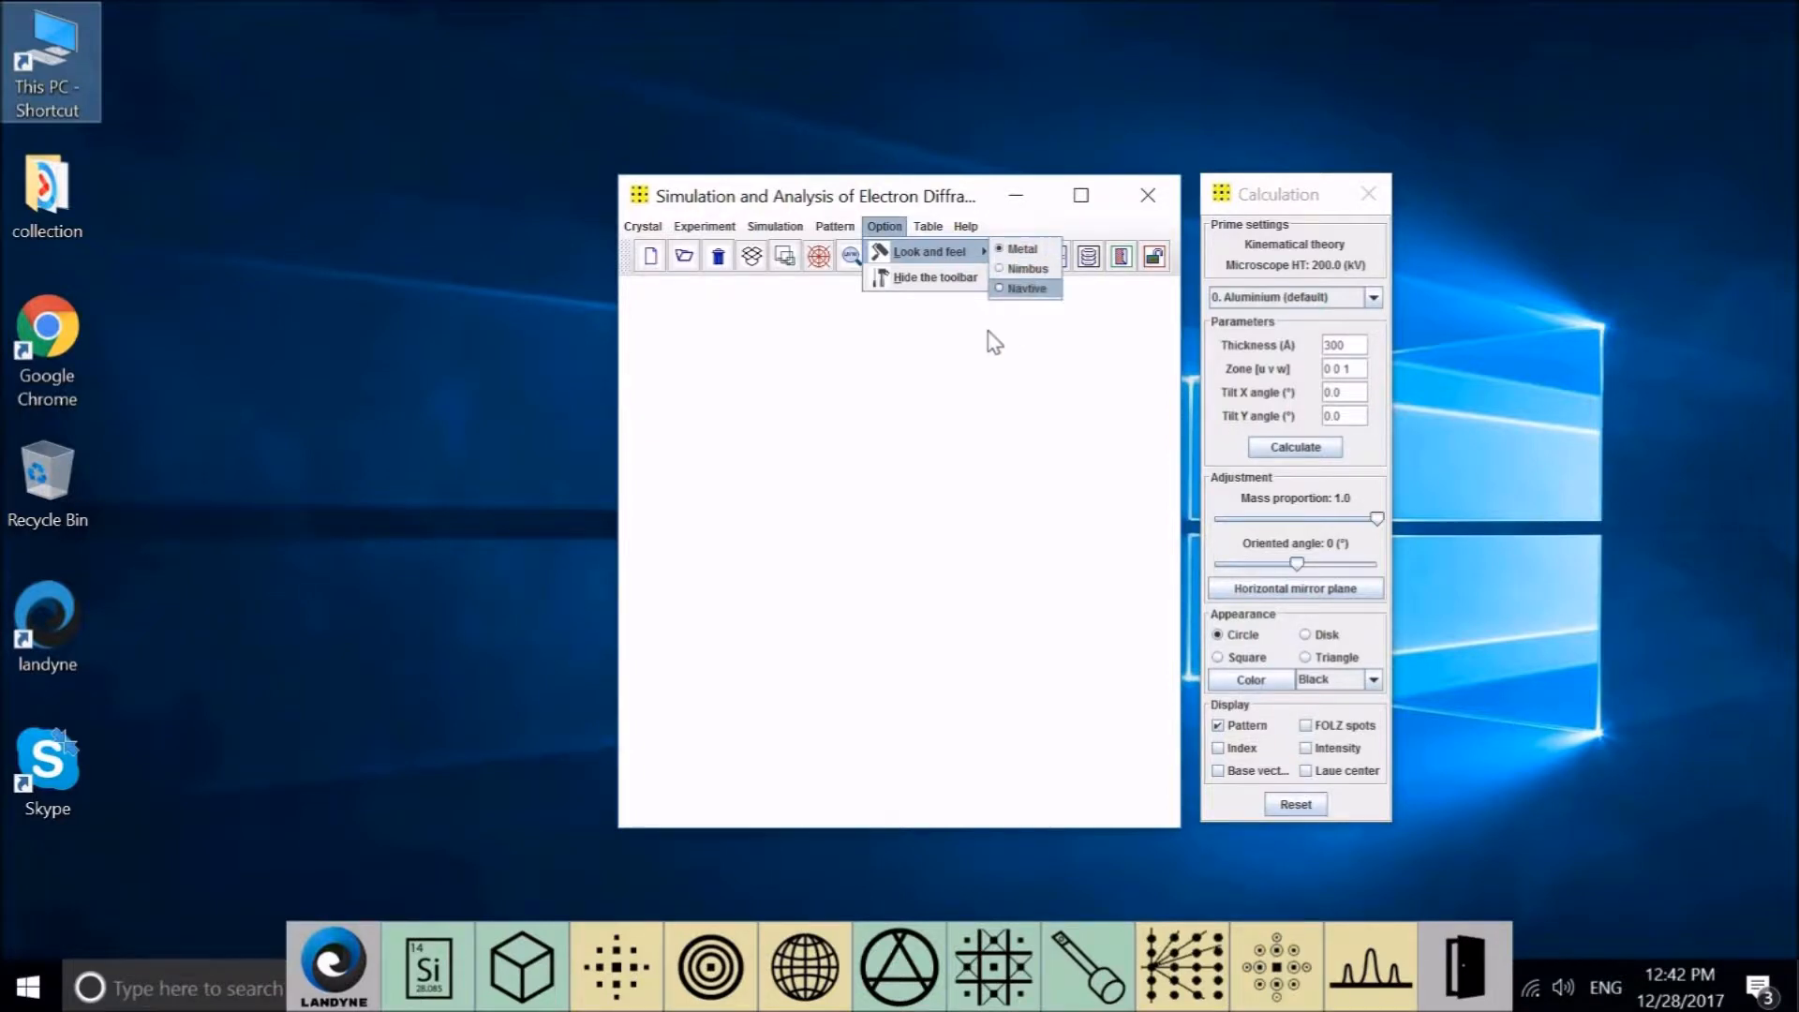
pyautogui.click(892, 228)
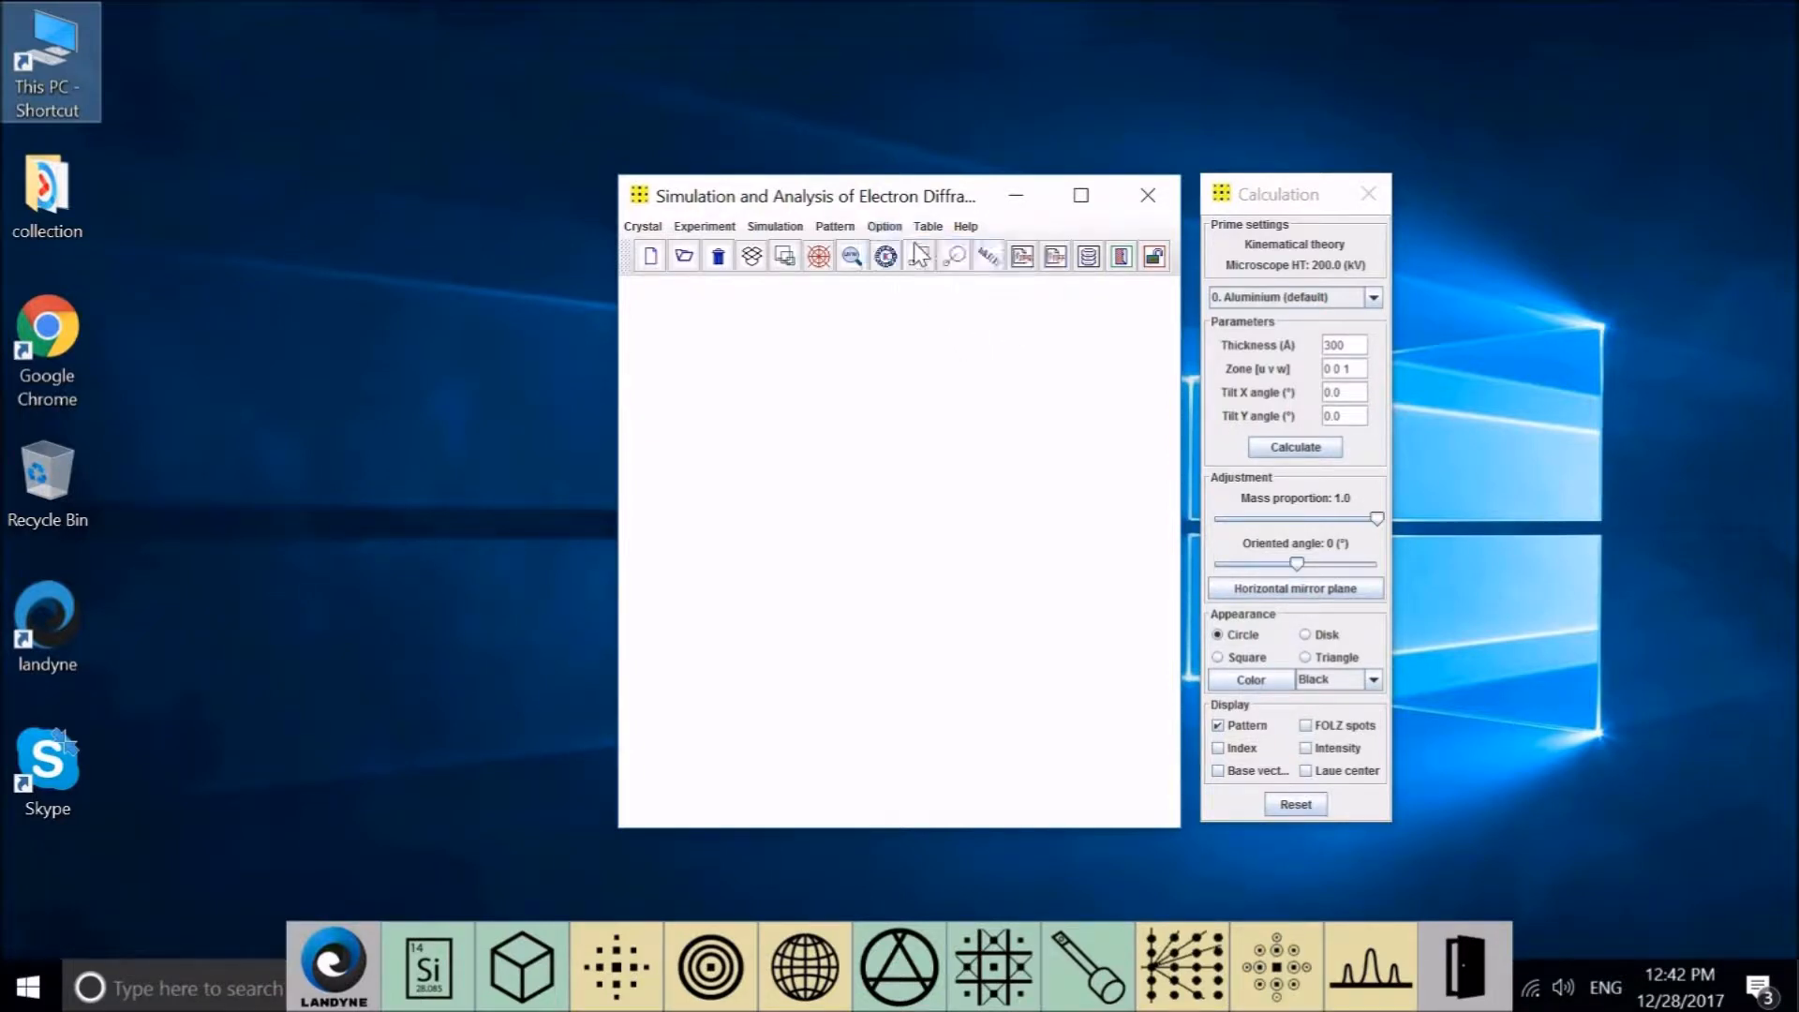
# Hide the toolbar of the diffraction simulation window and show it again
pyautogui.click(892, 228)
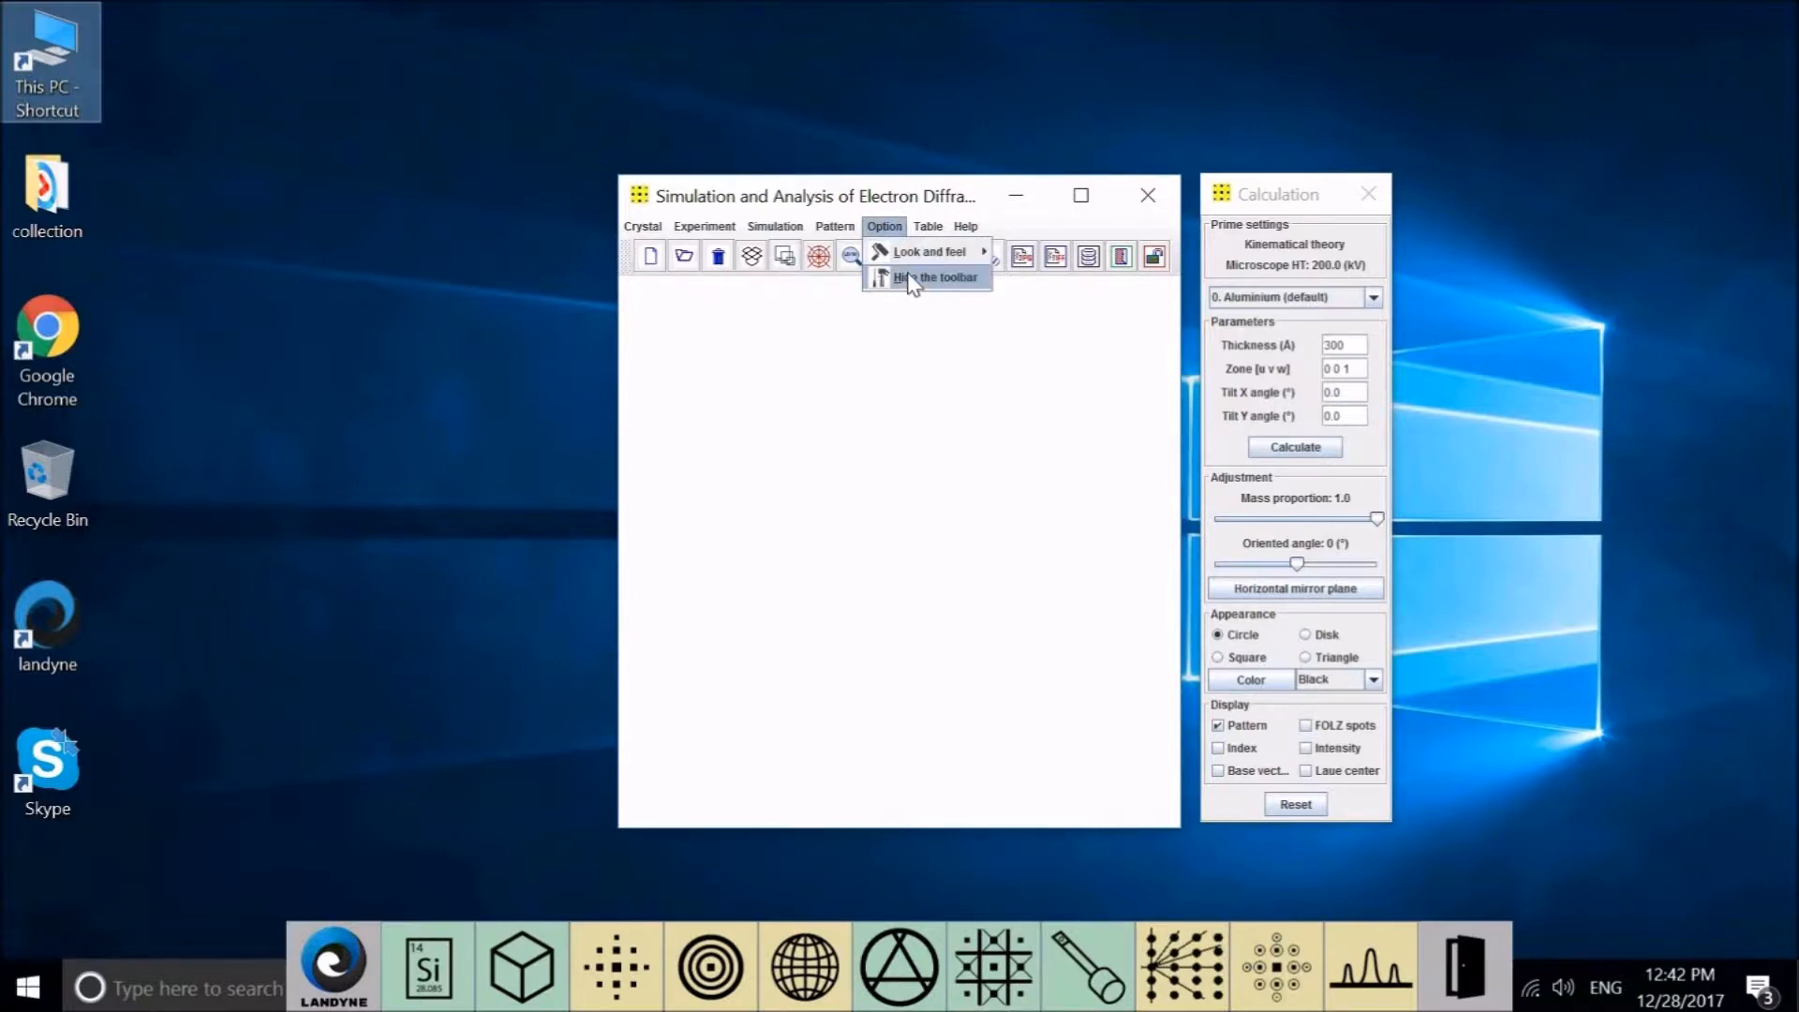
pyautogui.click(909, 278)
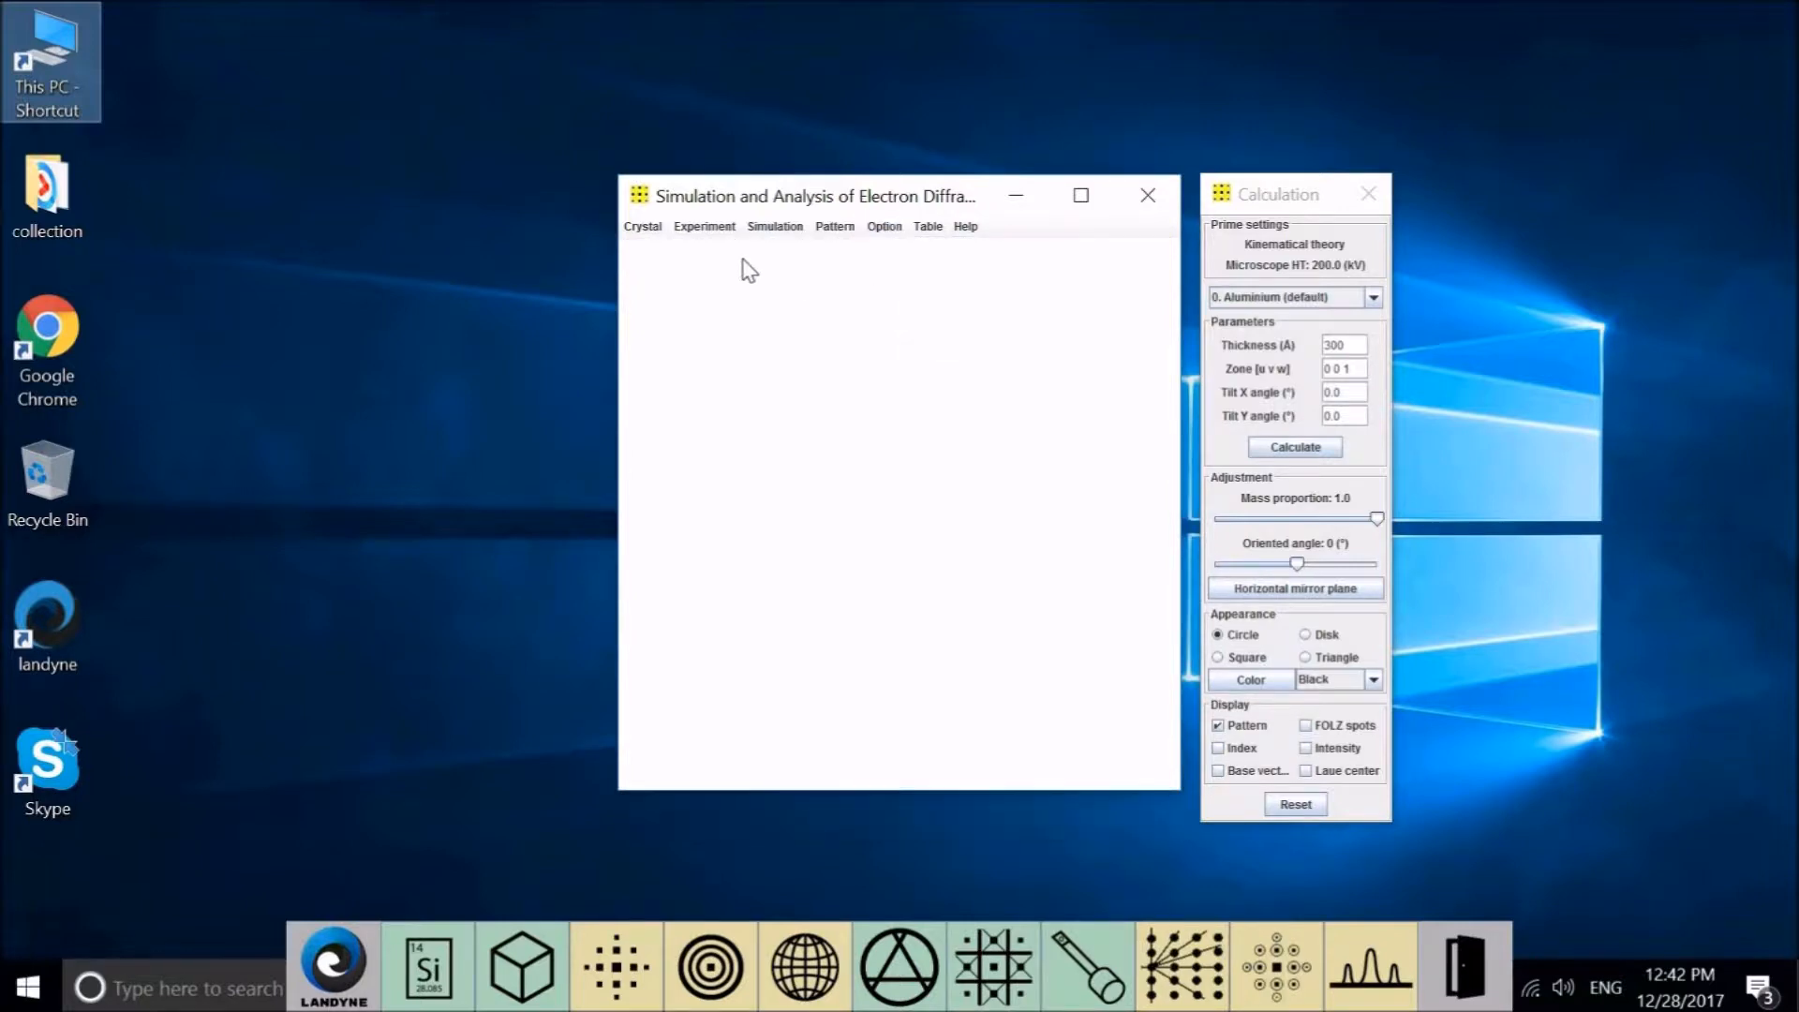
pyautogui.click(886, 229)
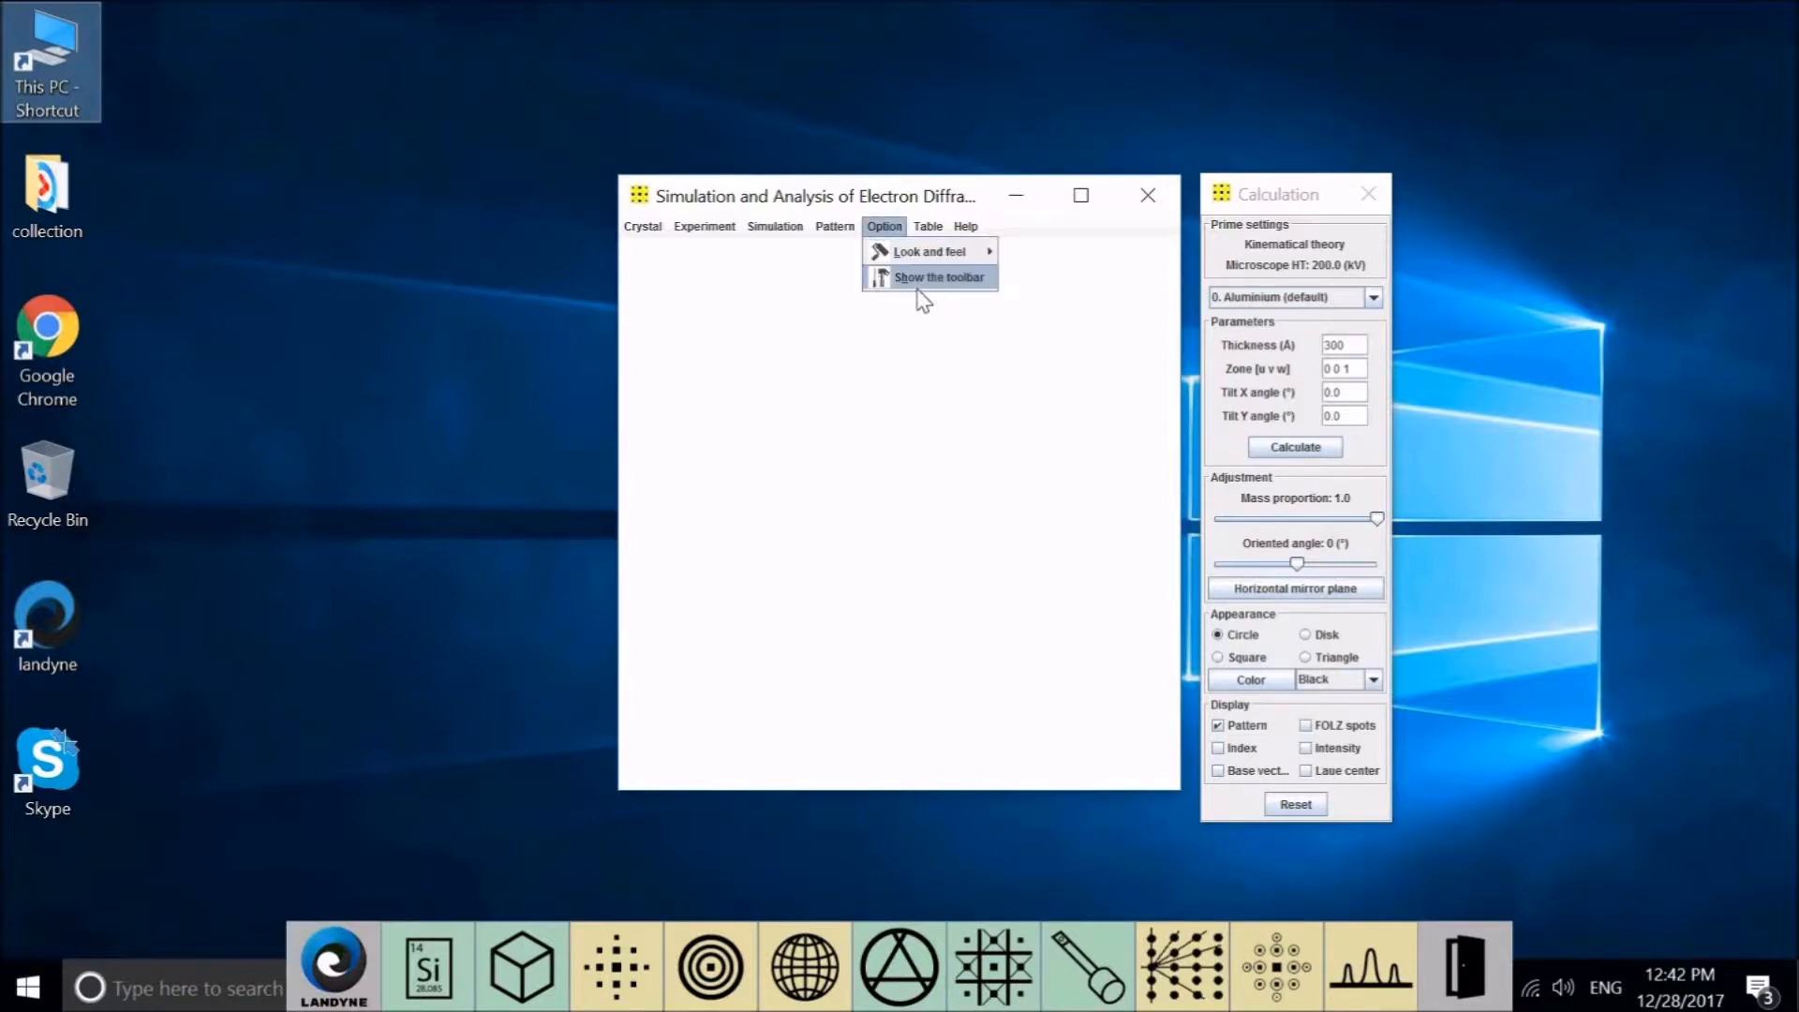
pyautogui.click(922, 278)
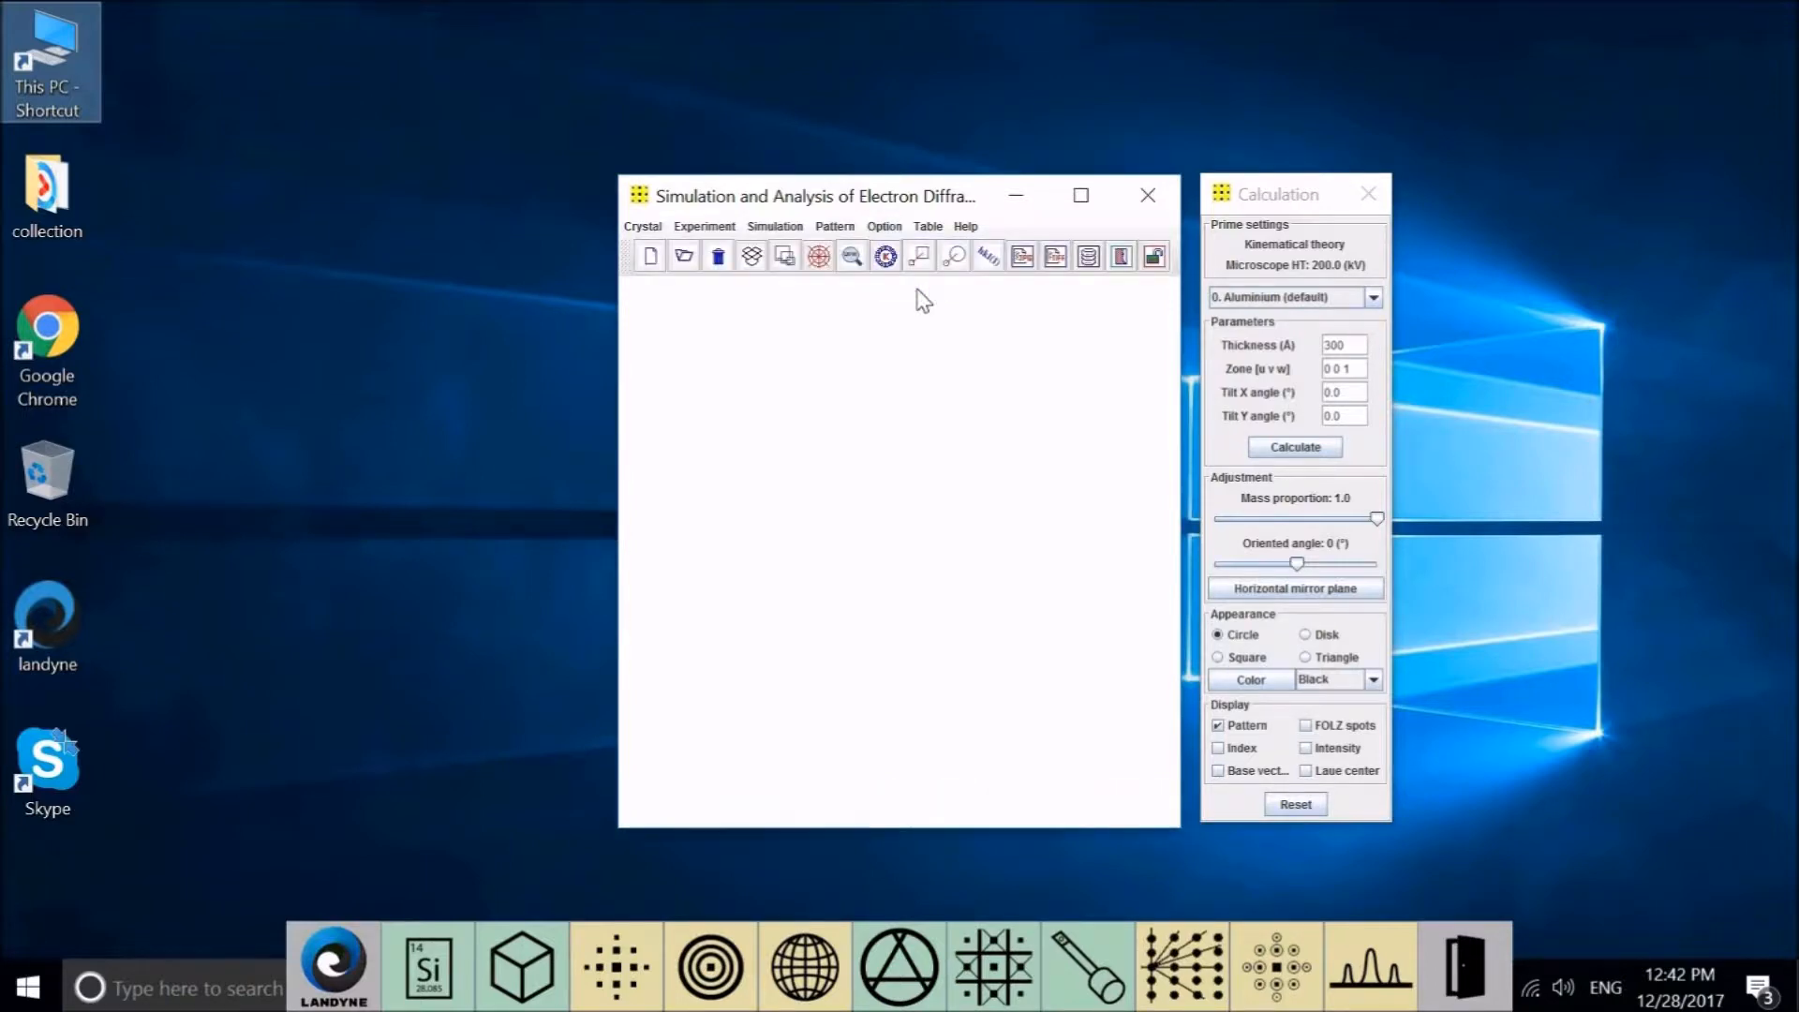
# View the Elemental Periodic Table and close it
pyautogui.click(929, 231)
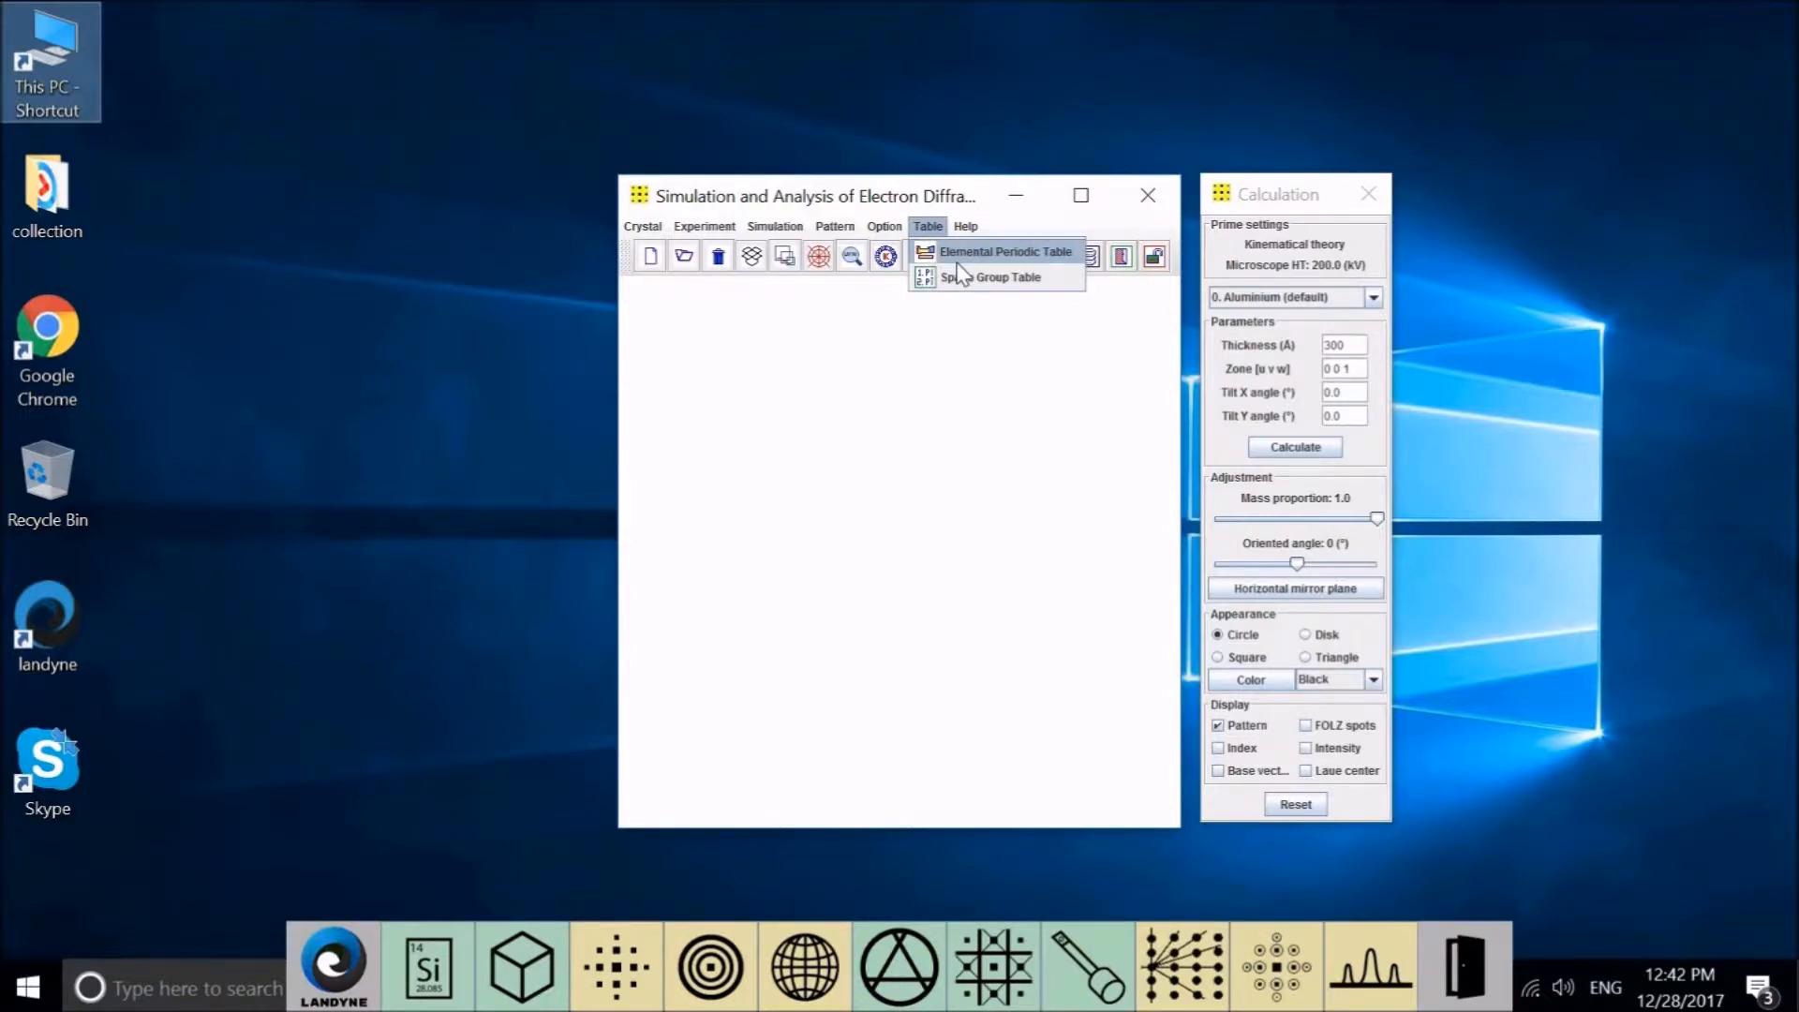
pyautogui.click(965, 253)
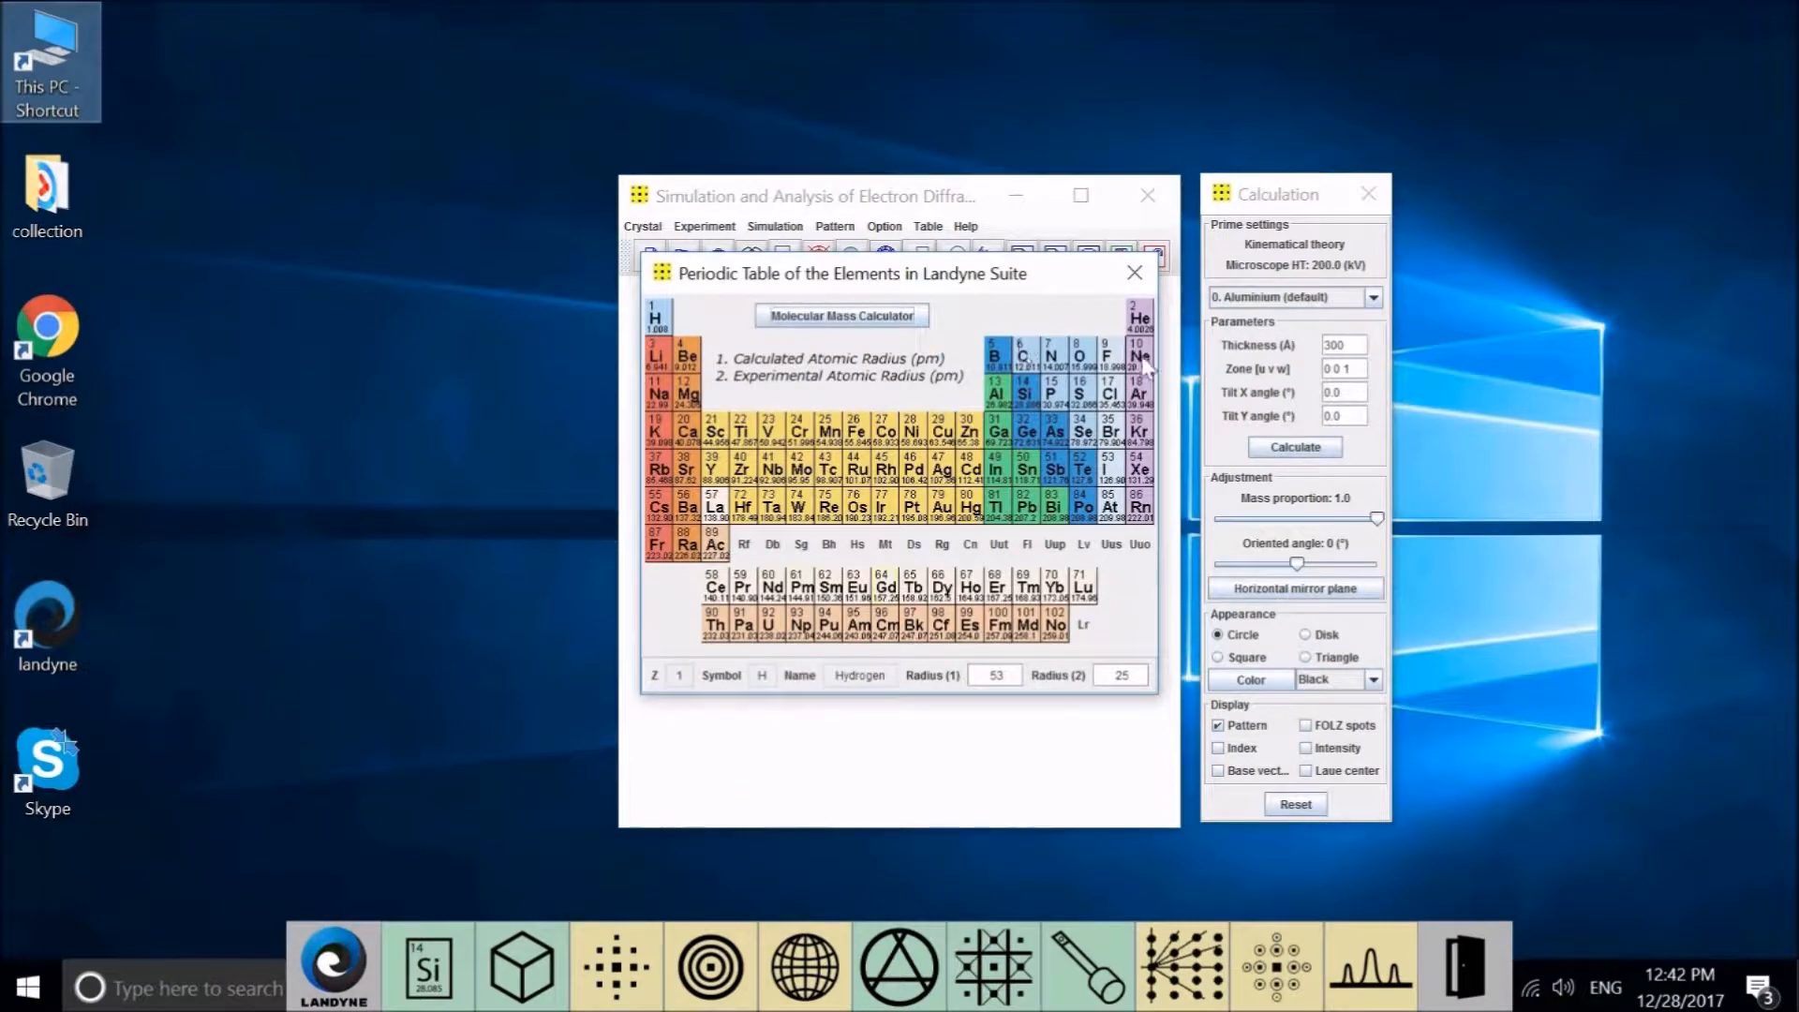
pyautogui.click(1133, 272)
# View the Space Group Table, going through groups 61–120 and 121–180, and close it
pyautogui.click(934, 229)
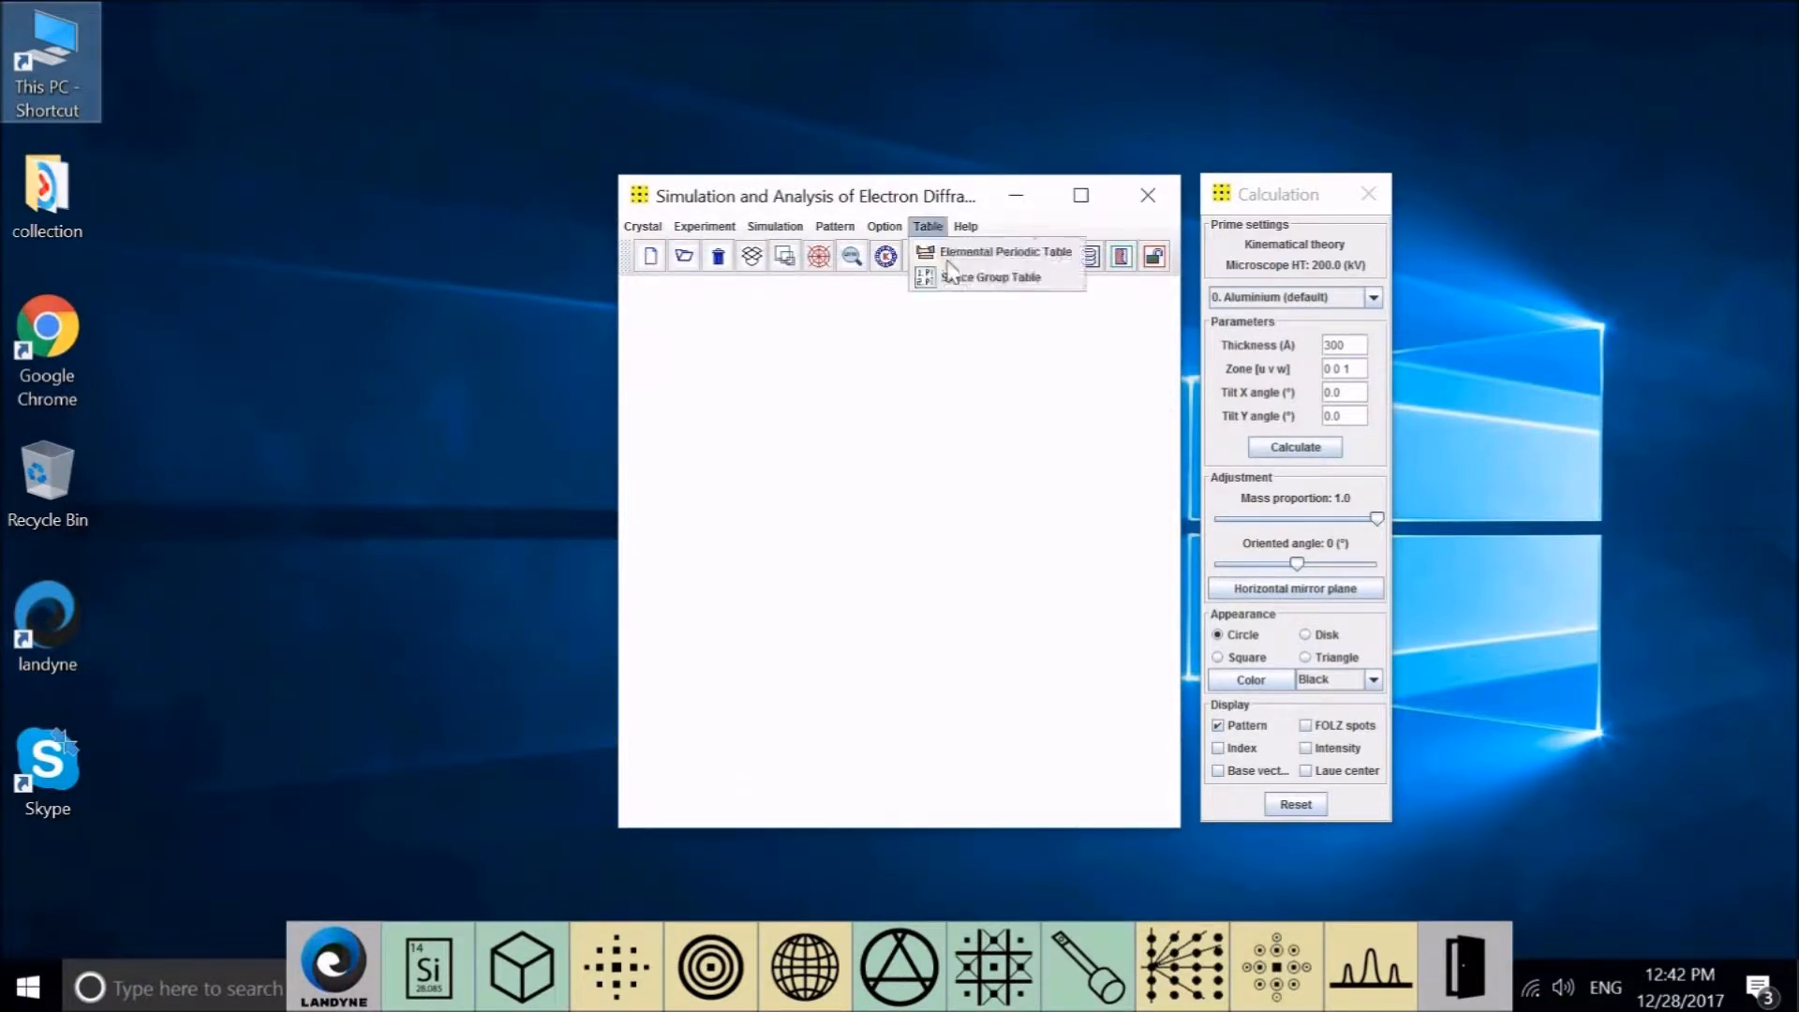
pyautogui.click(960, 278)
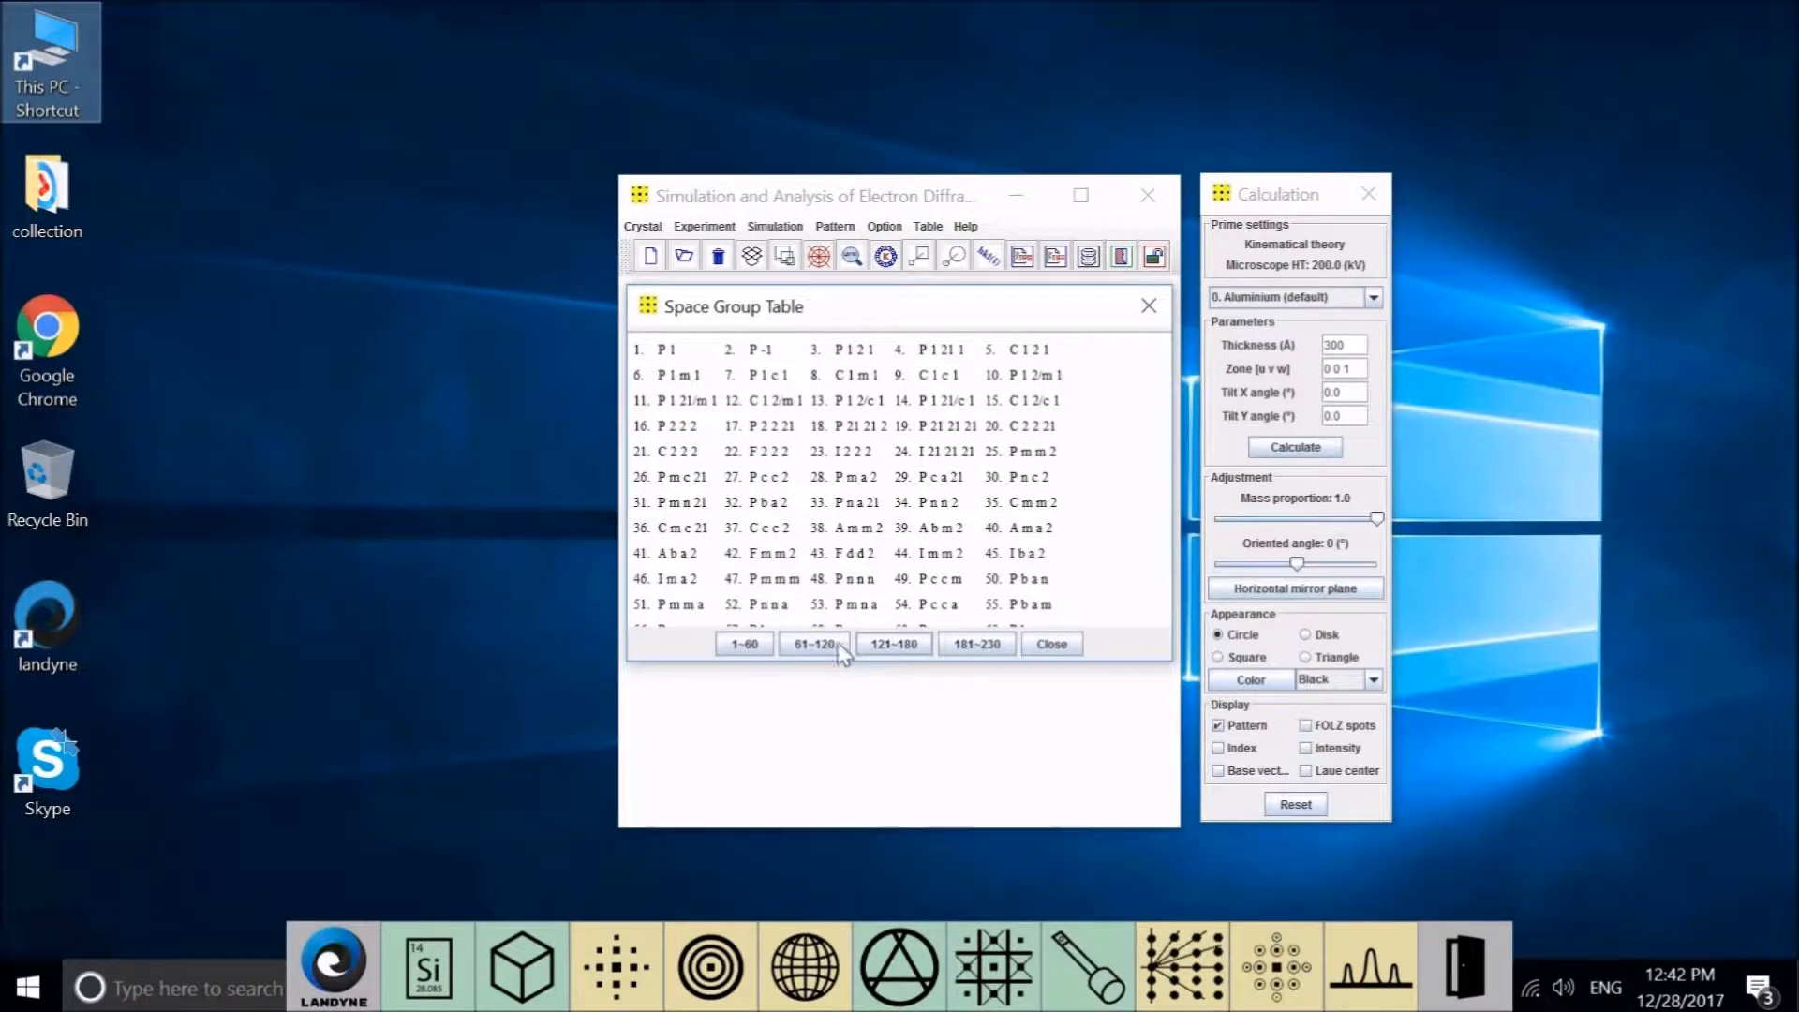
pyautogui.click(814, 643)
pyautogui.click(893, 647)
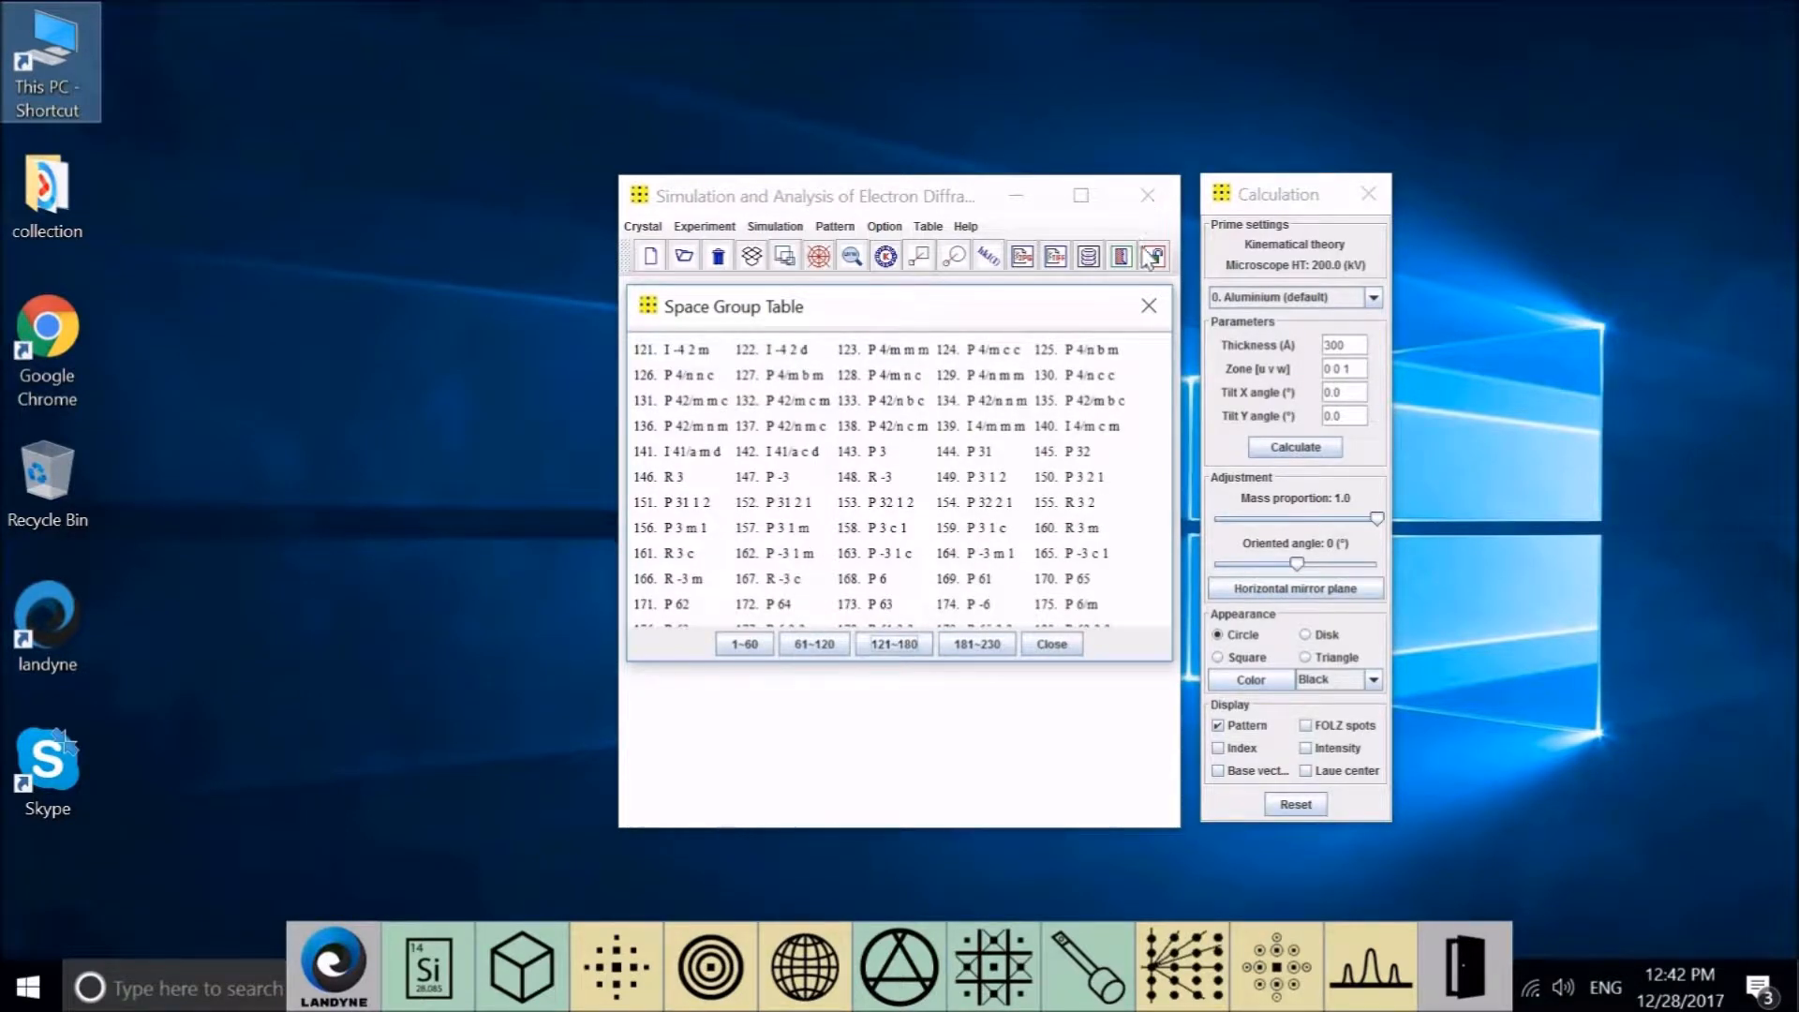
pyautogui.click(1149, 308)
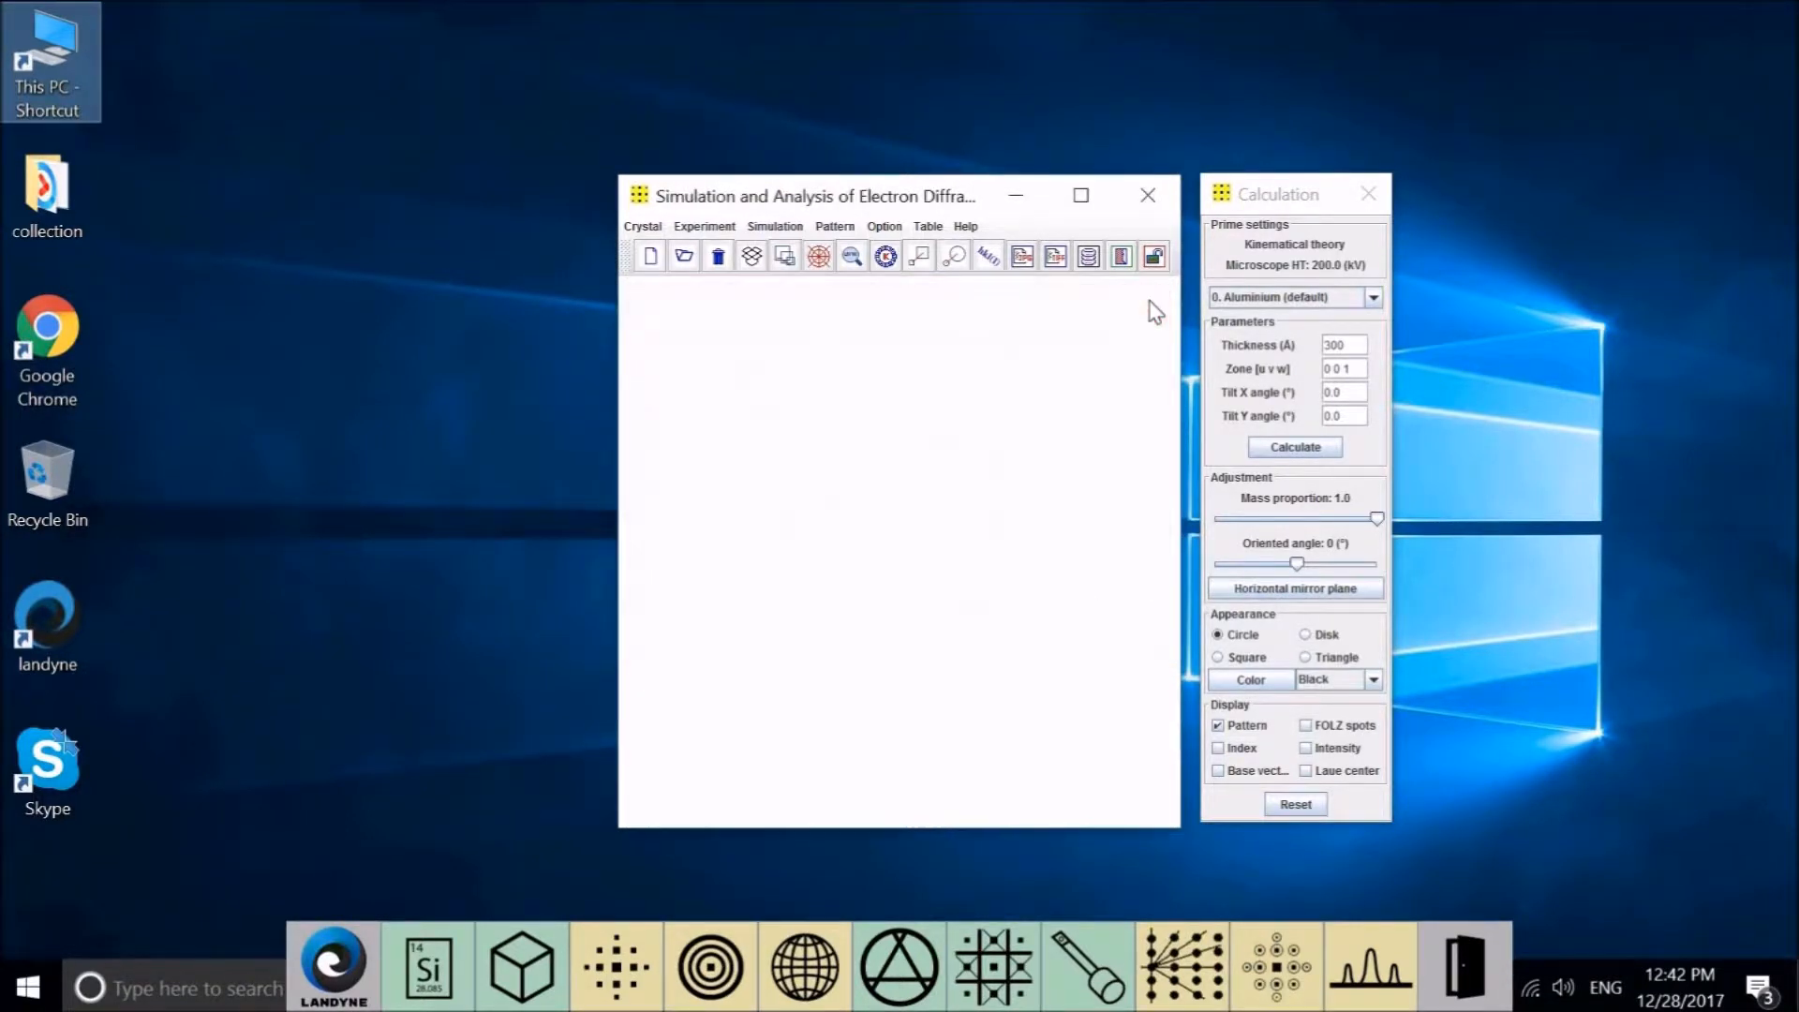
# View the current drive's letter and serial number, close that information, and view the program version
pyautogui.click(966, 227)
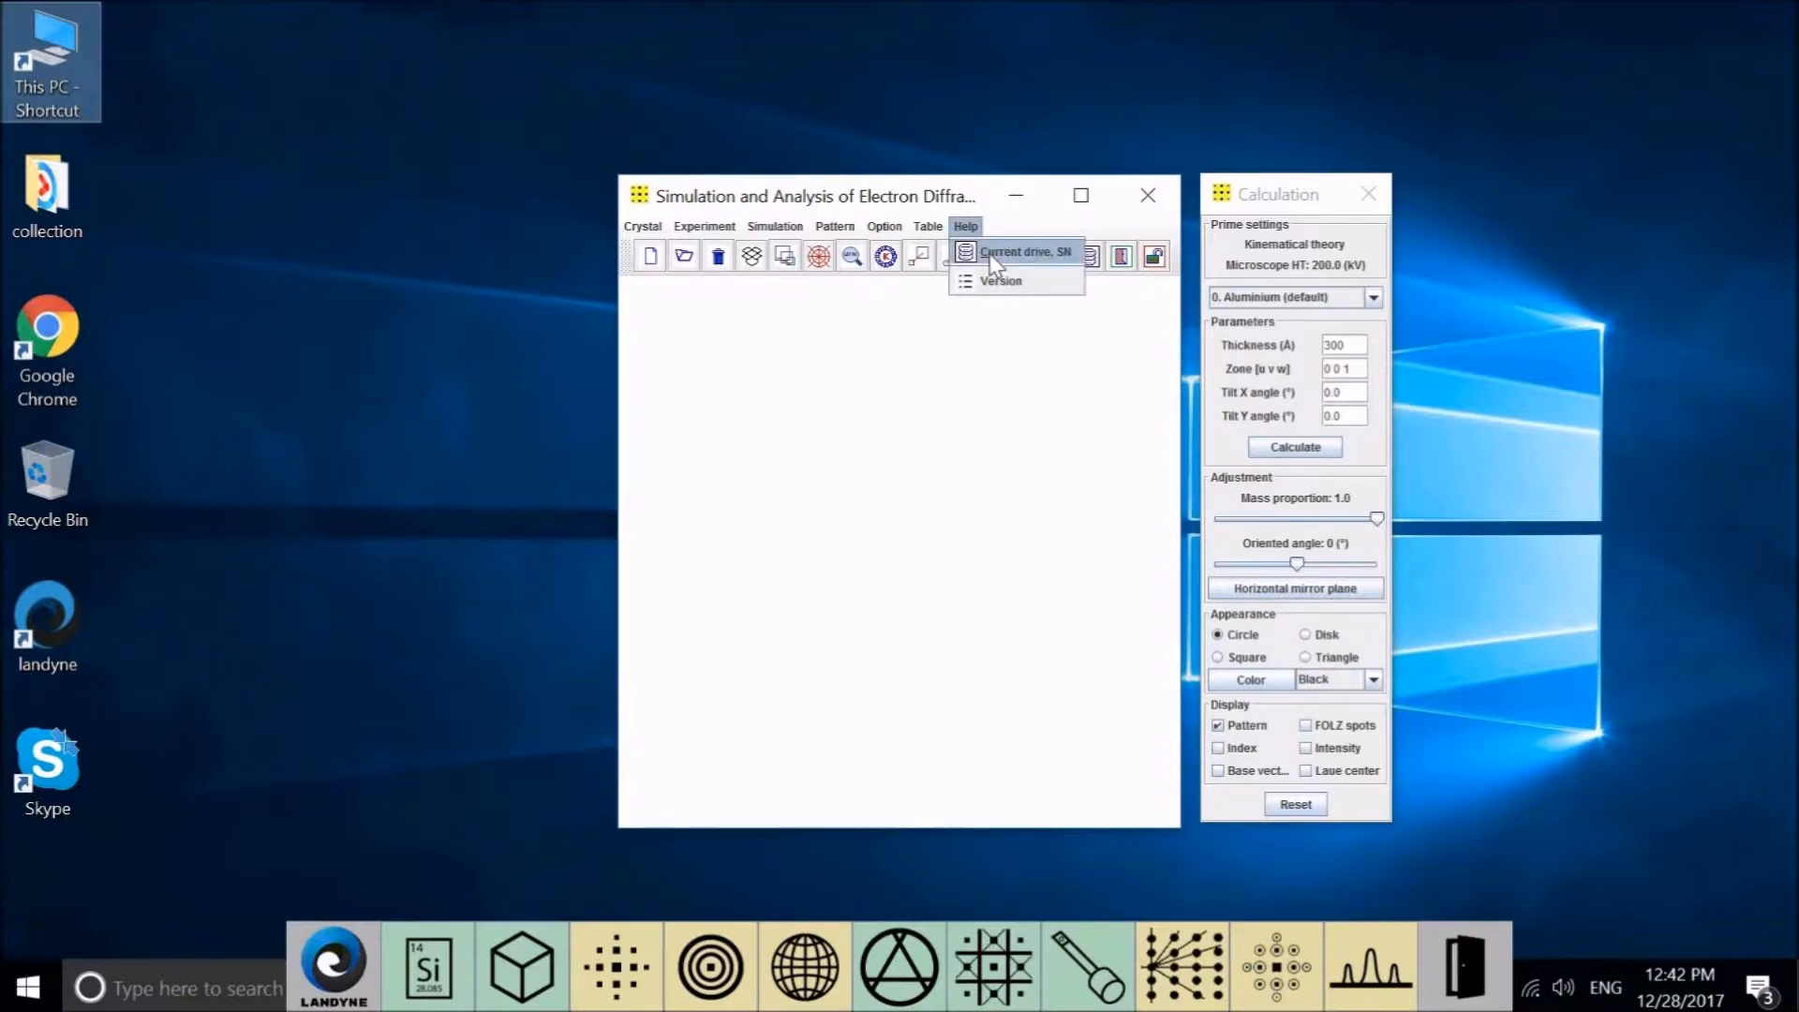
pyautogui.click(989, 255)
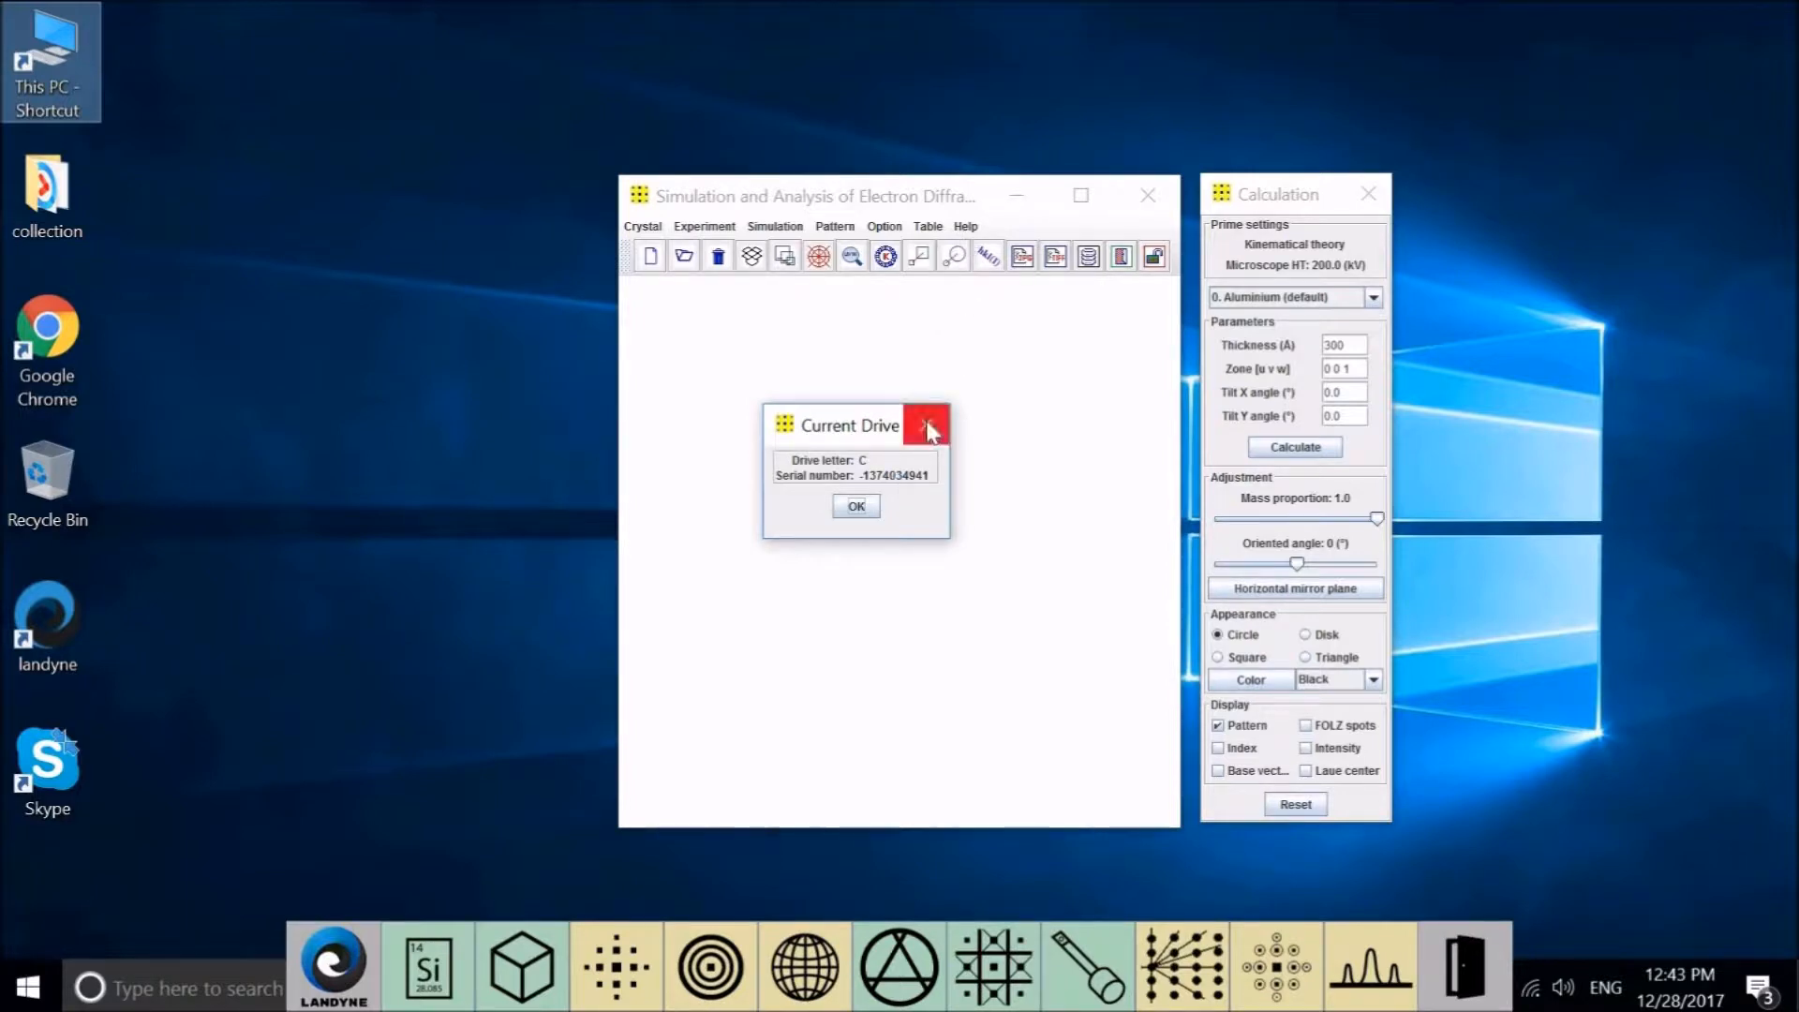
pyautogui.press('Return')
pyautogui.click(966, 226)
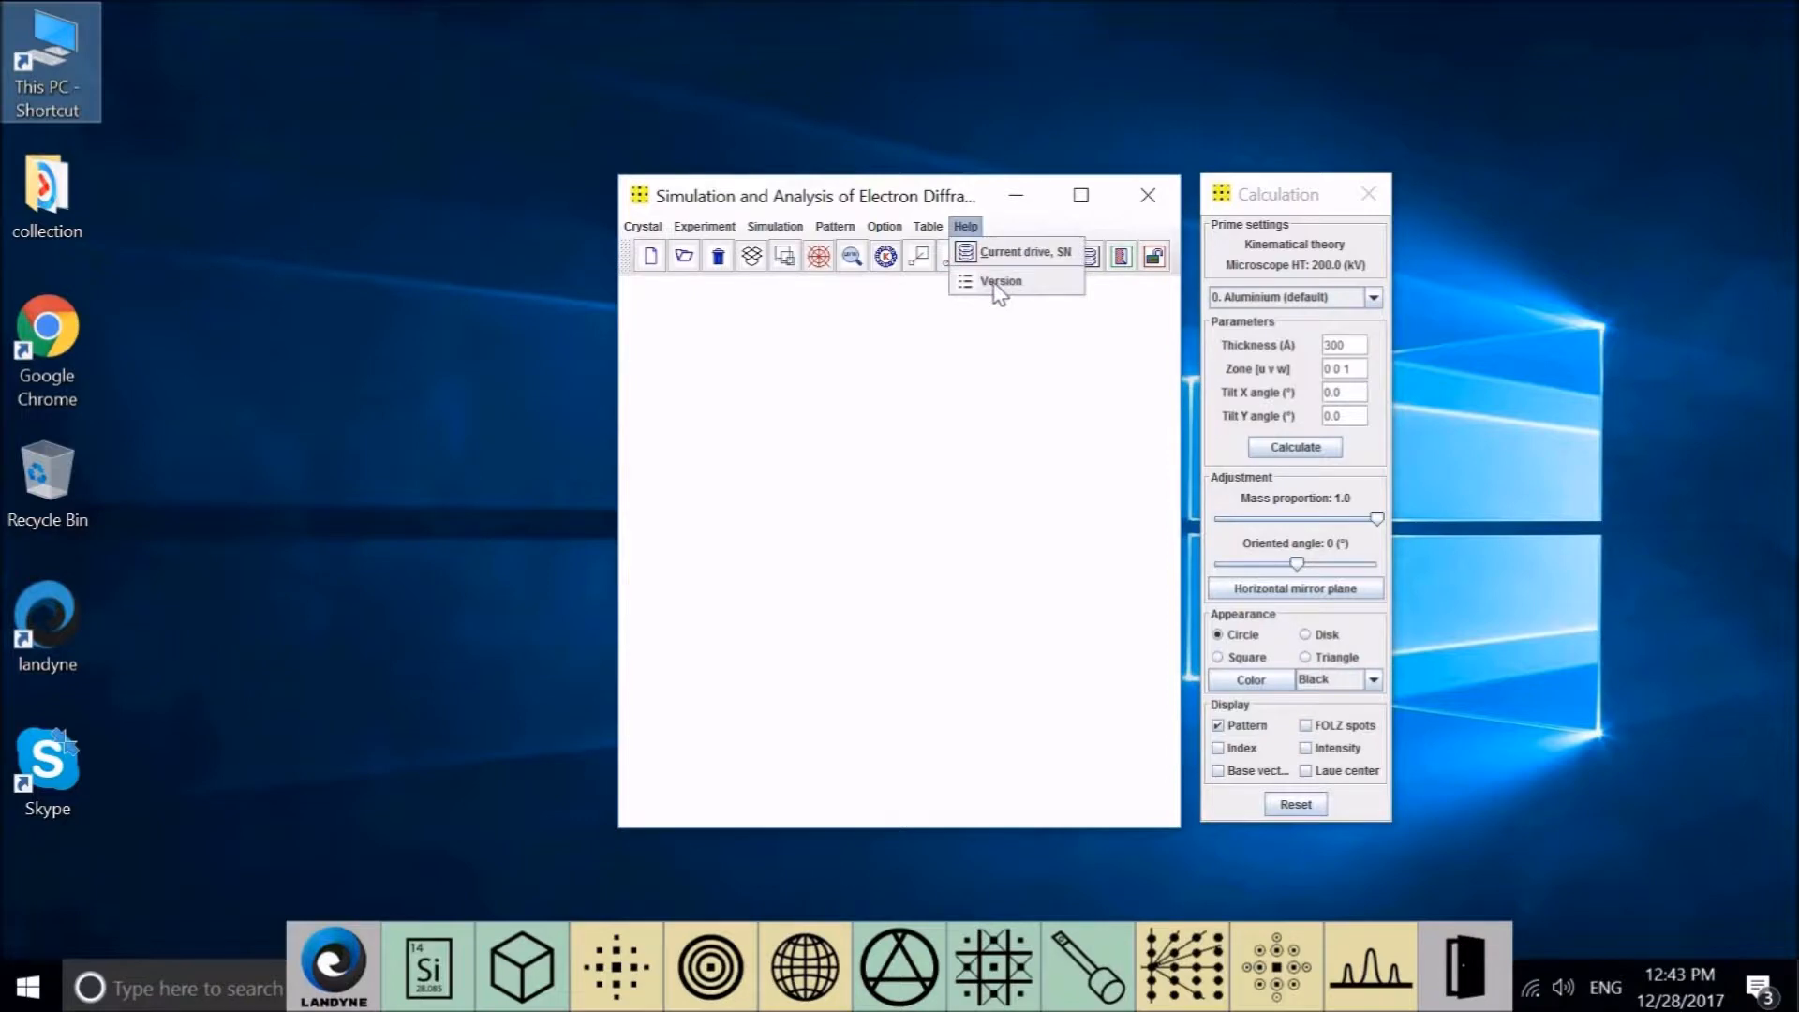
pyautogui.click(998, 283)
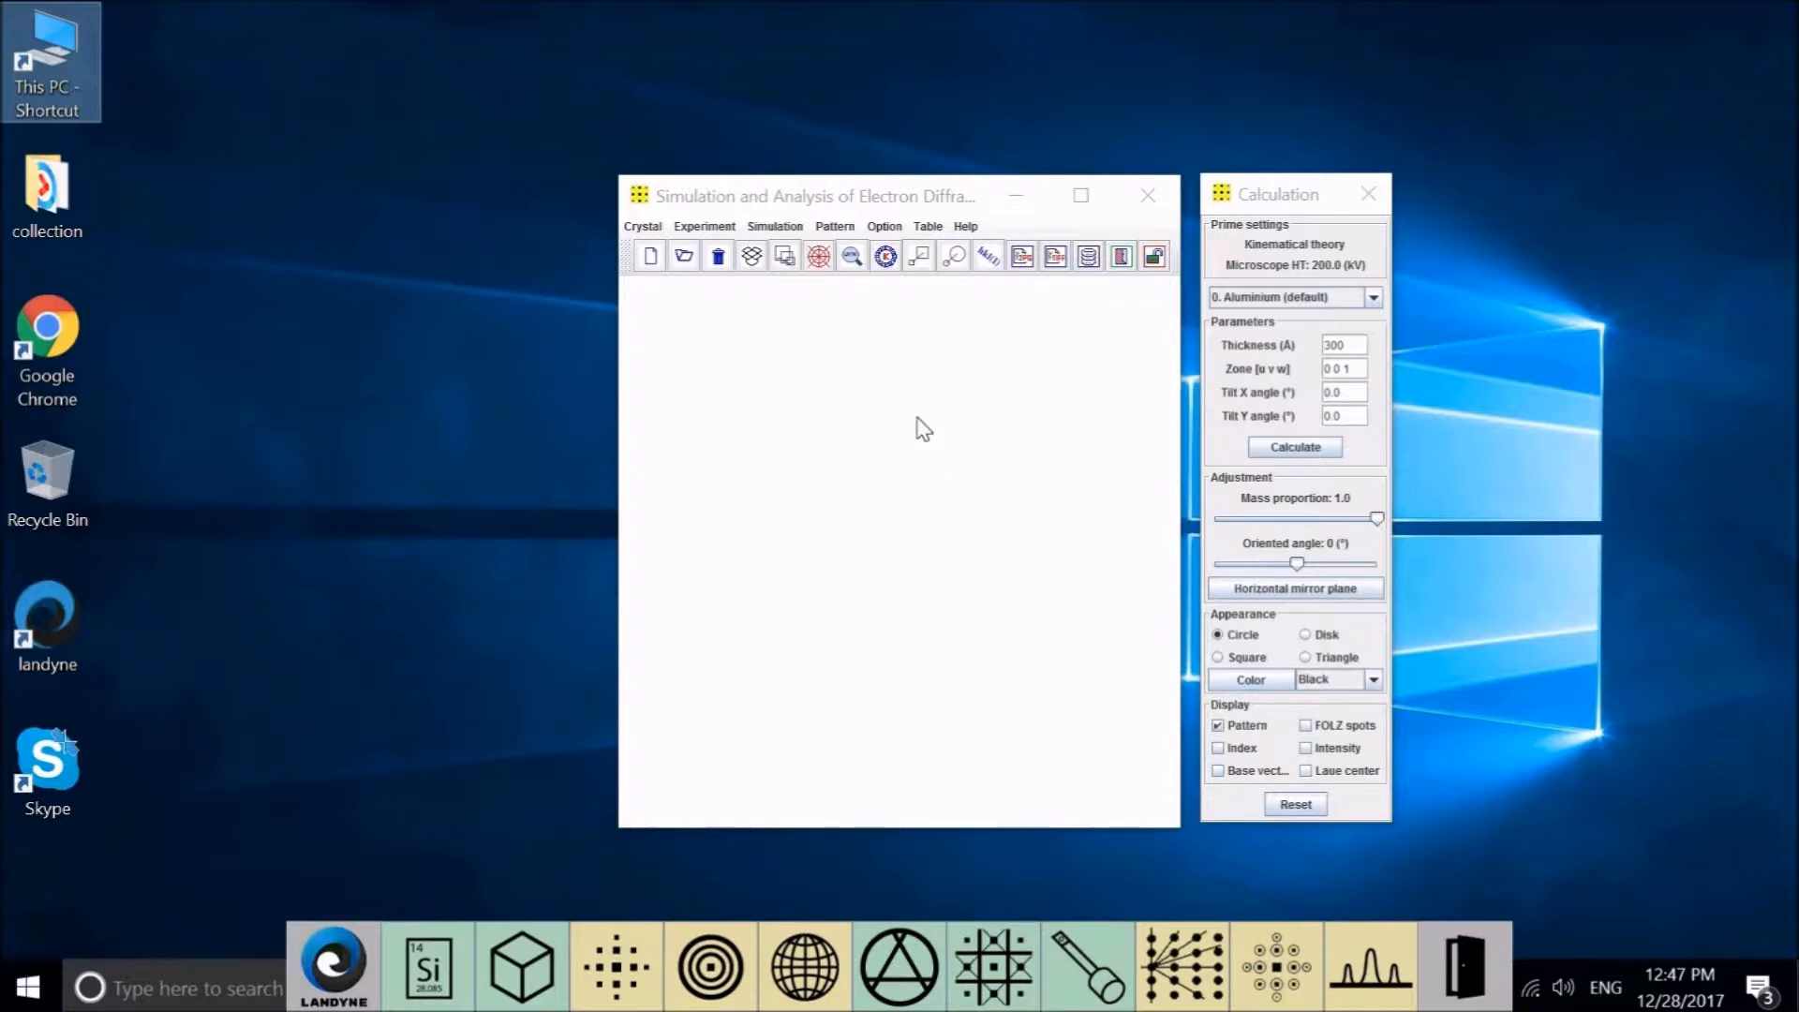
pyautogui.click(655, 228)
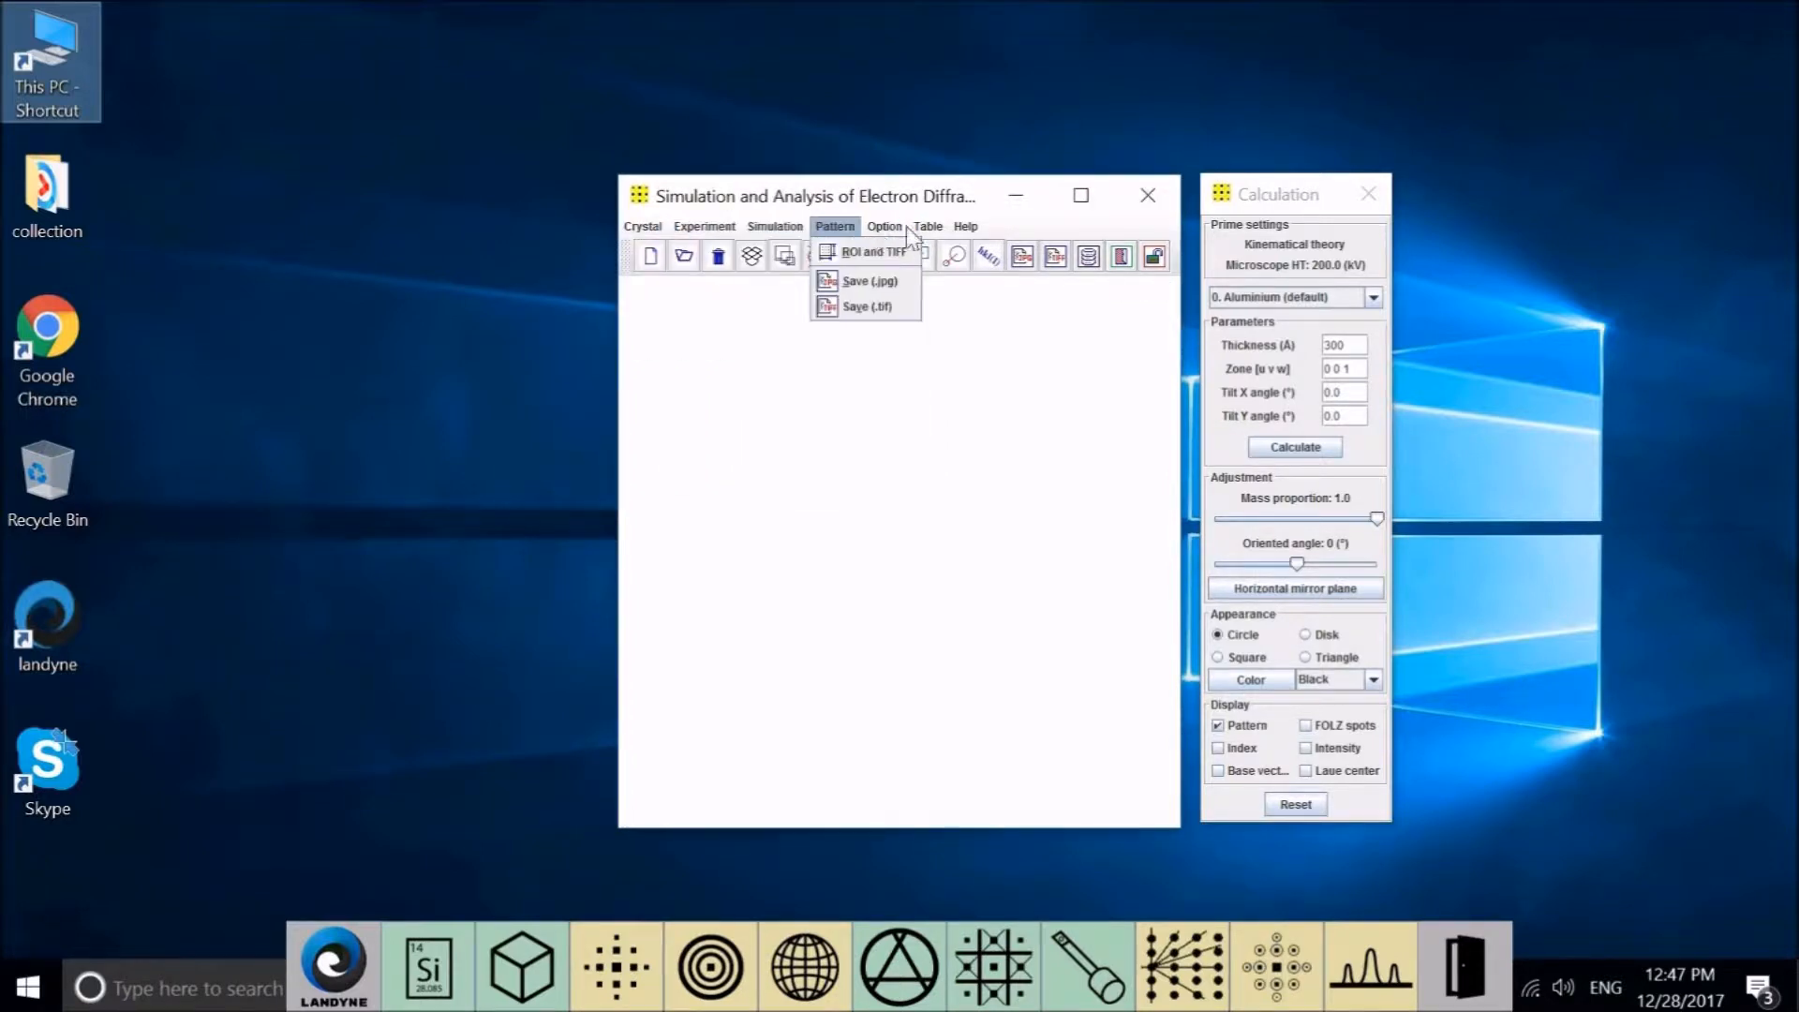
pyautogui.click(793, 430)
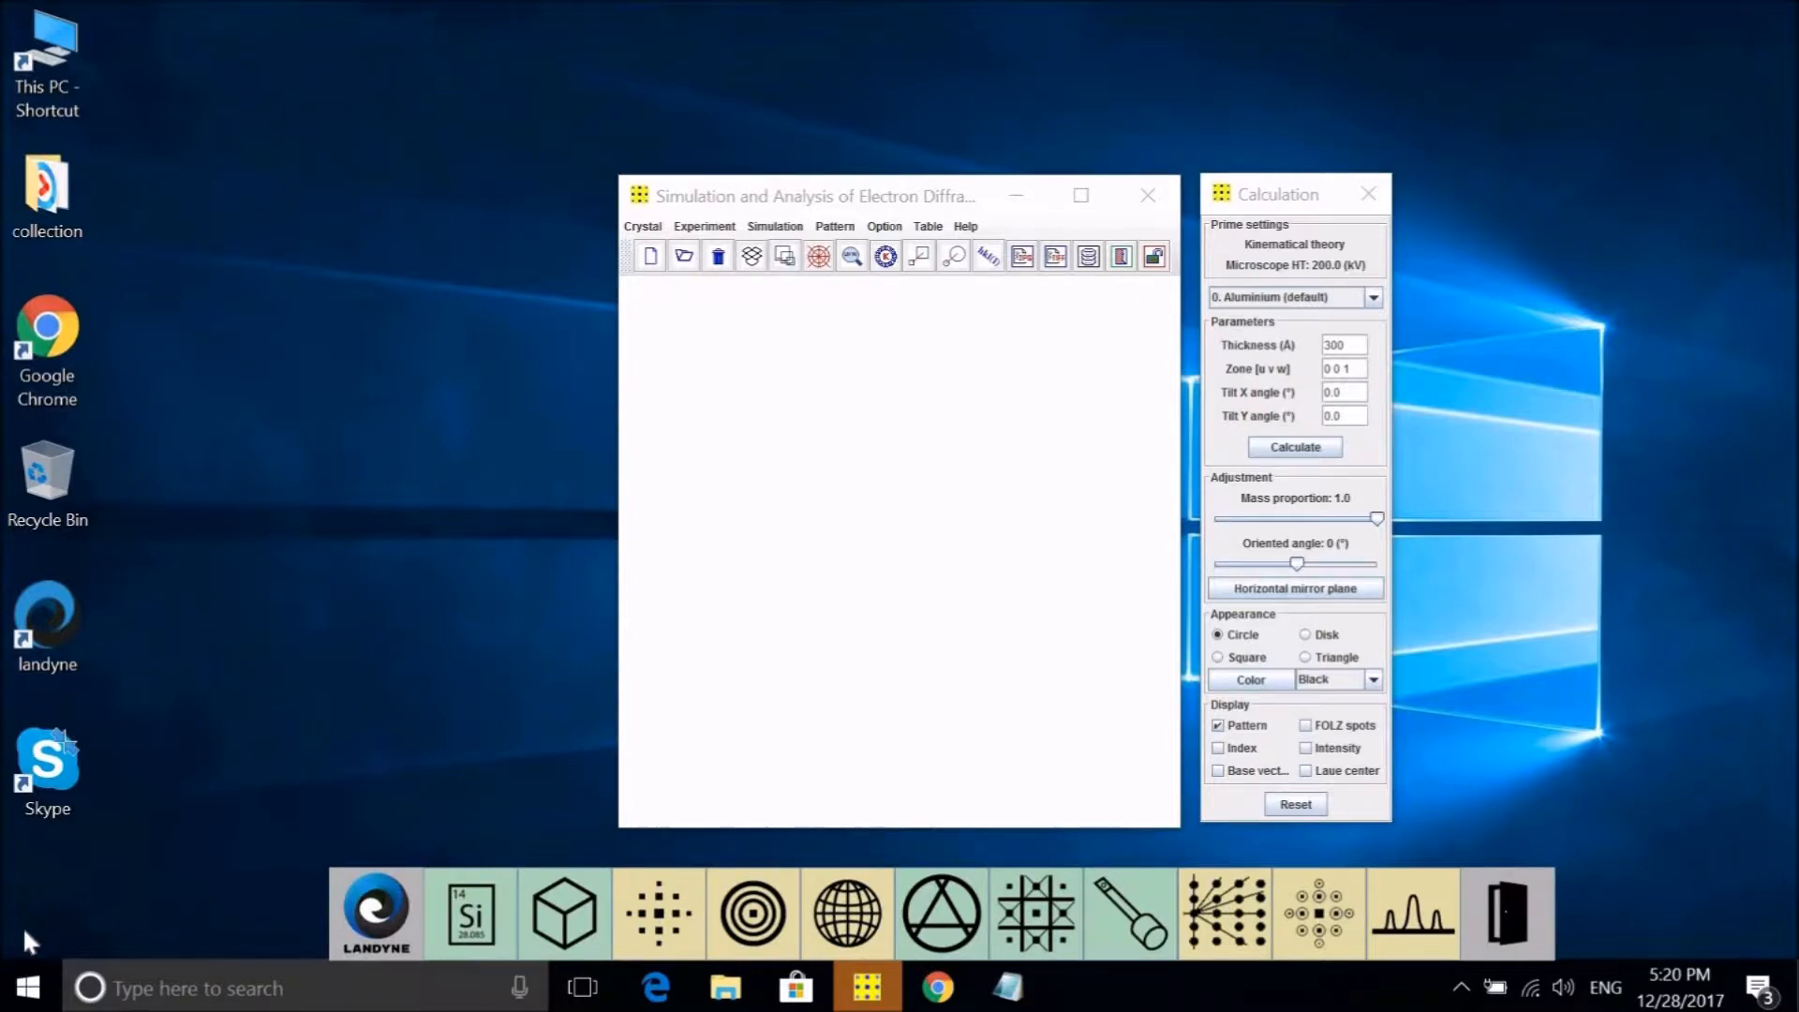
# Look through the crystal structure files in the C:\landyne3\structures folder and close the file window
pyautogui.doubleClick(38, 56)
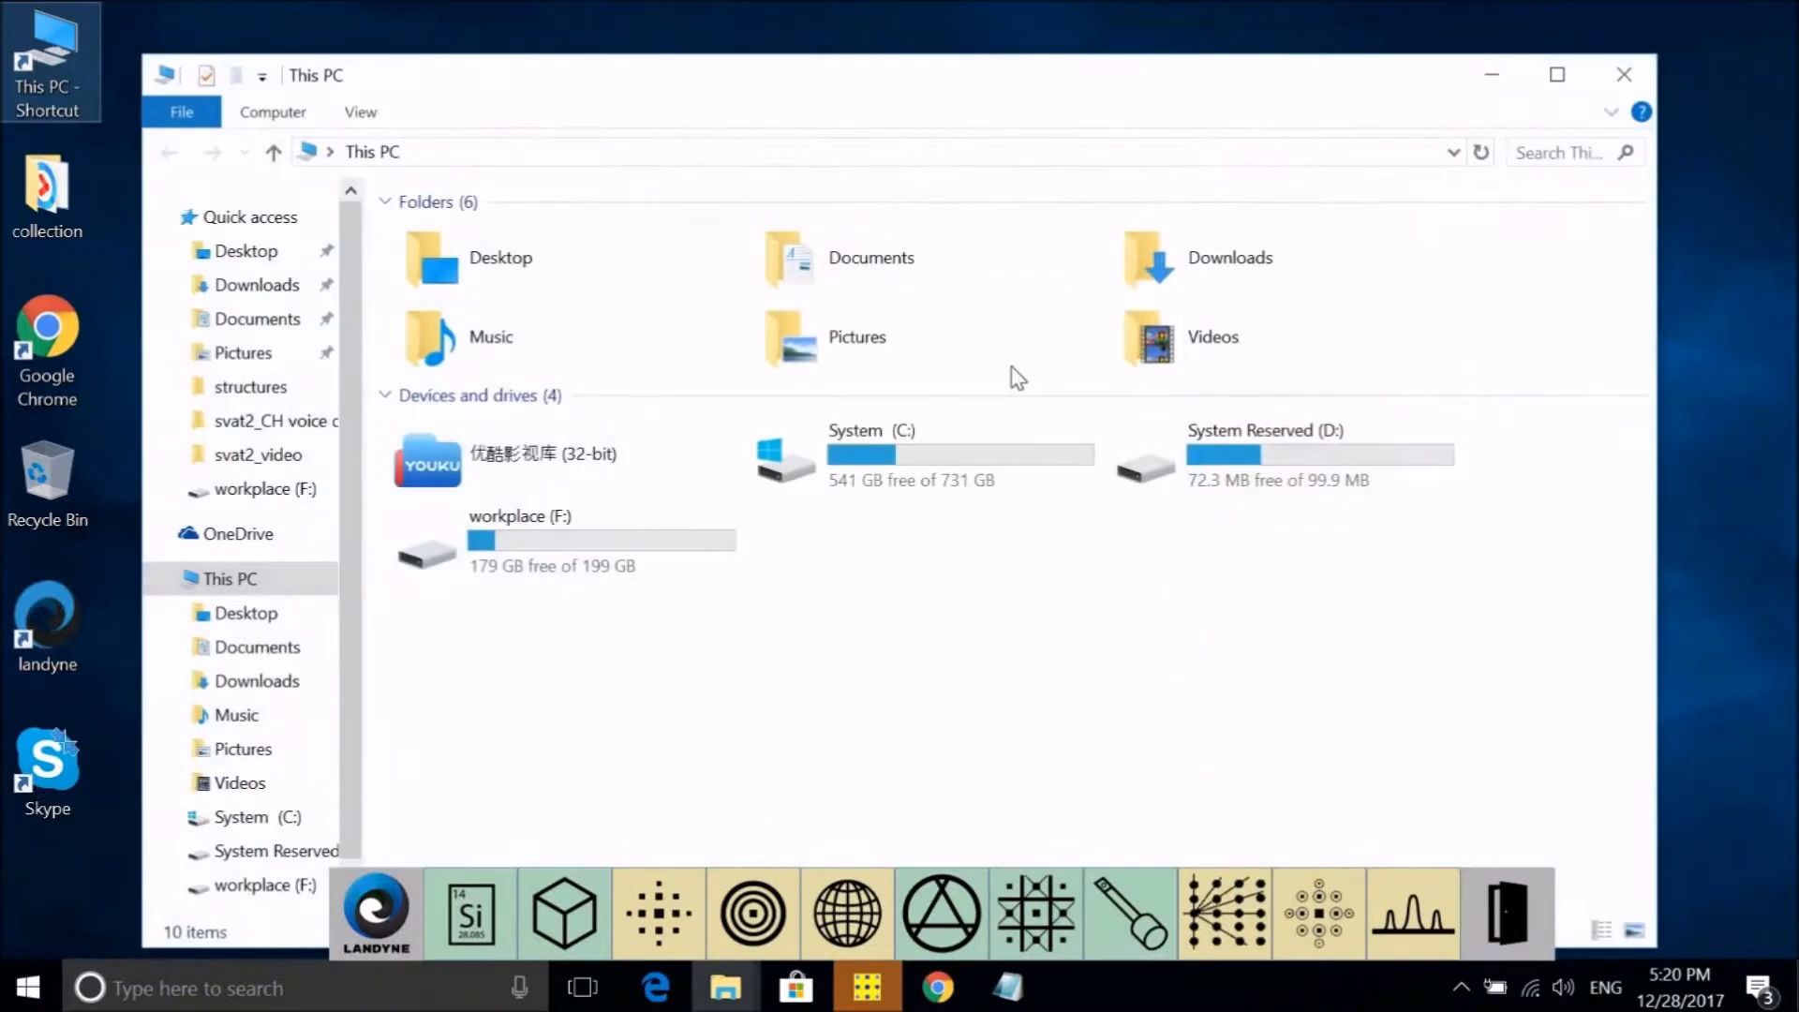
pyautogui.doubleClick(785, 479)
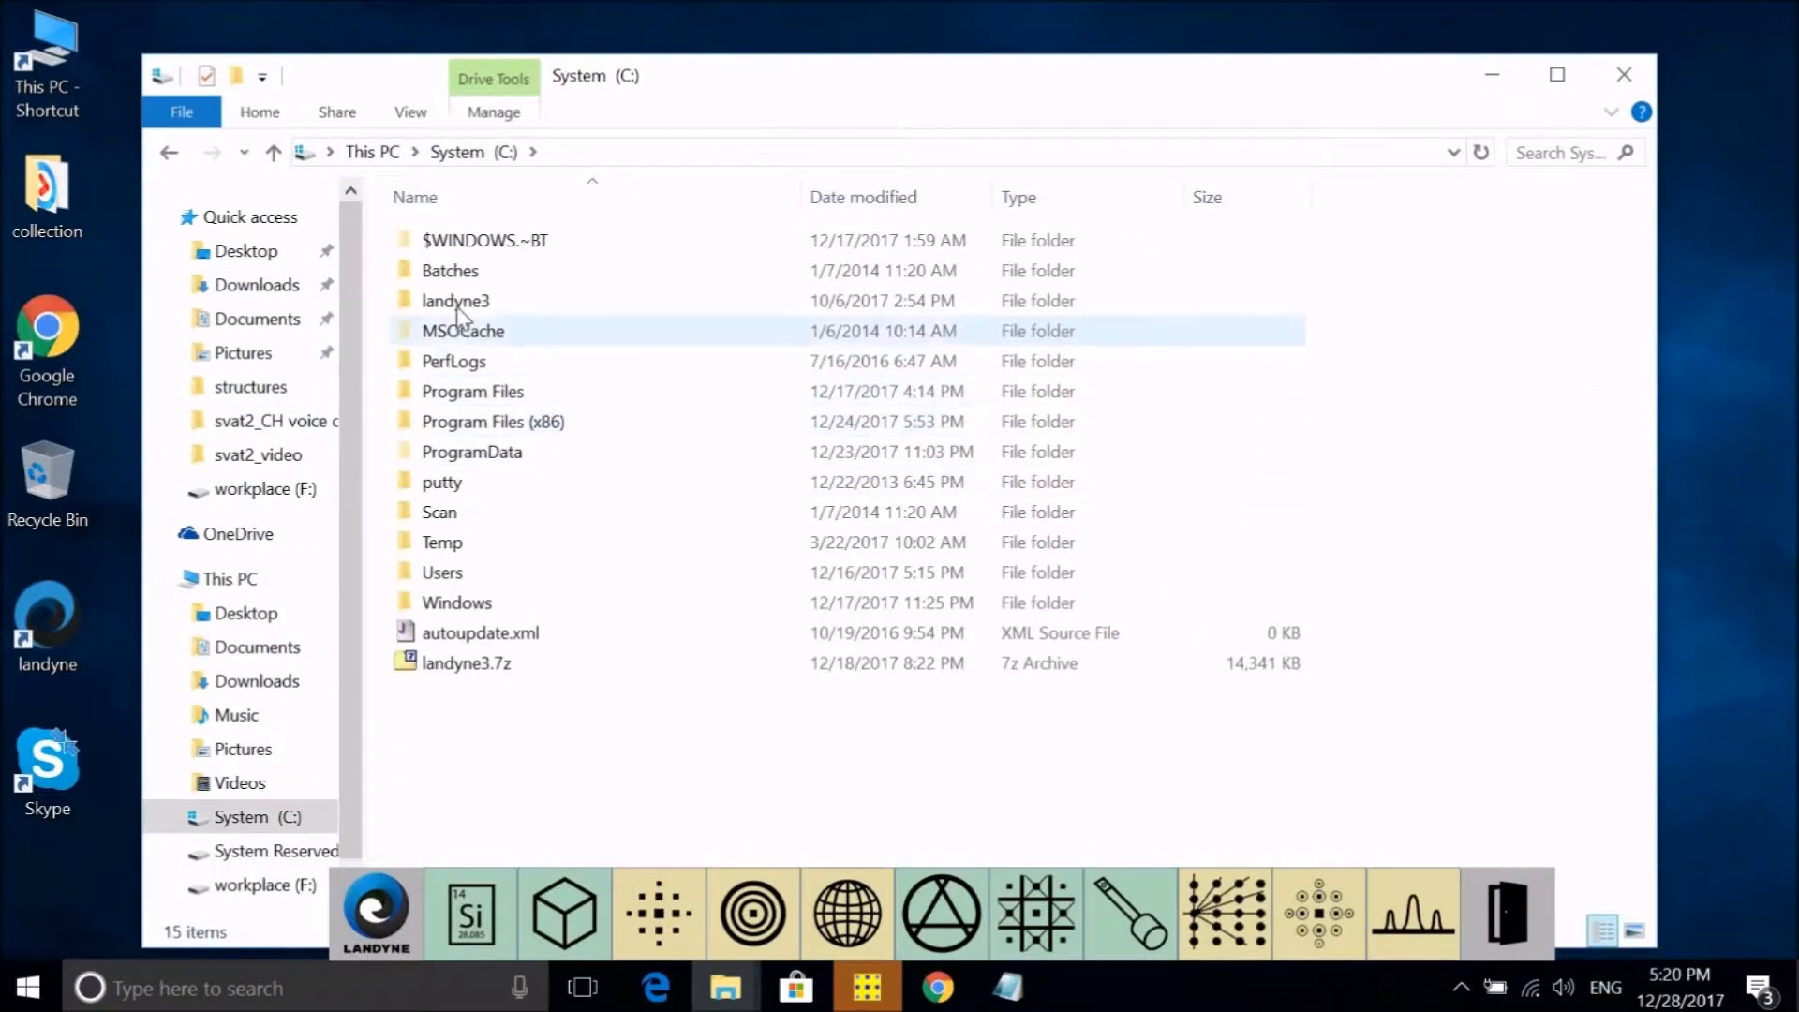
pyautogui.doubleClick(456, 302)
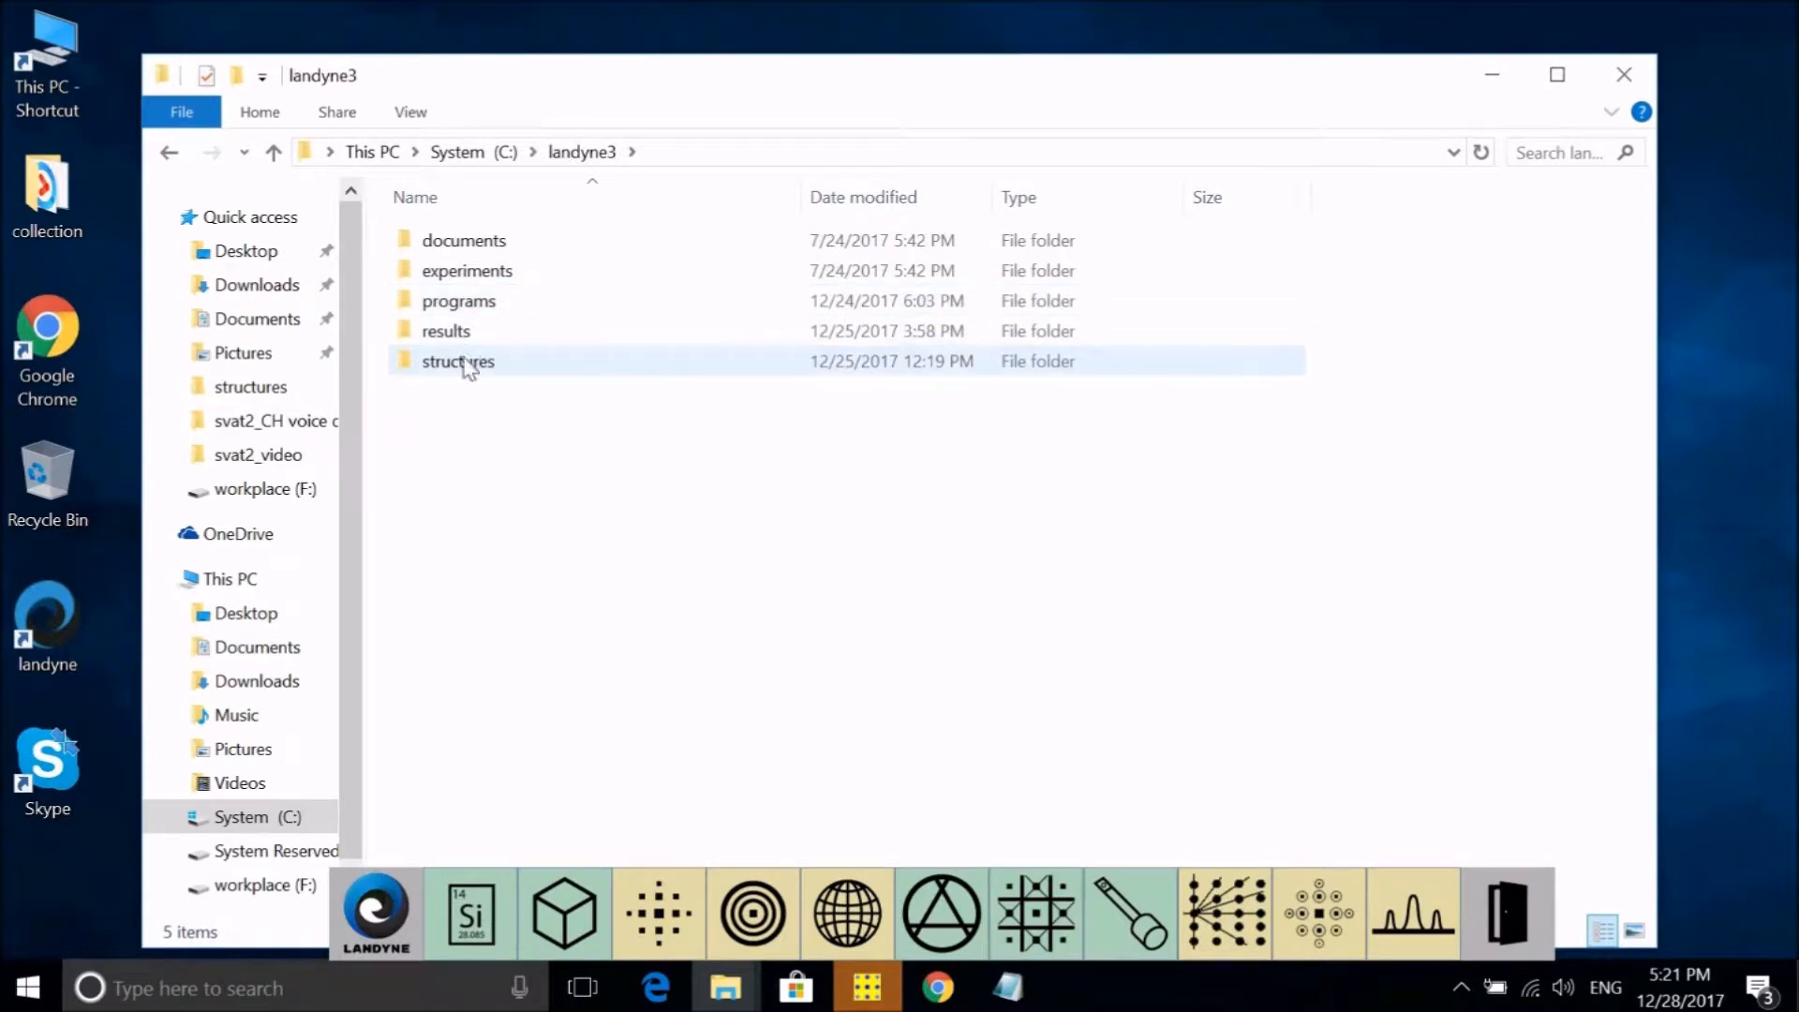
pyautogui.doubleClick(464, 365)
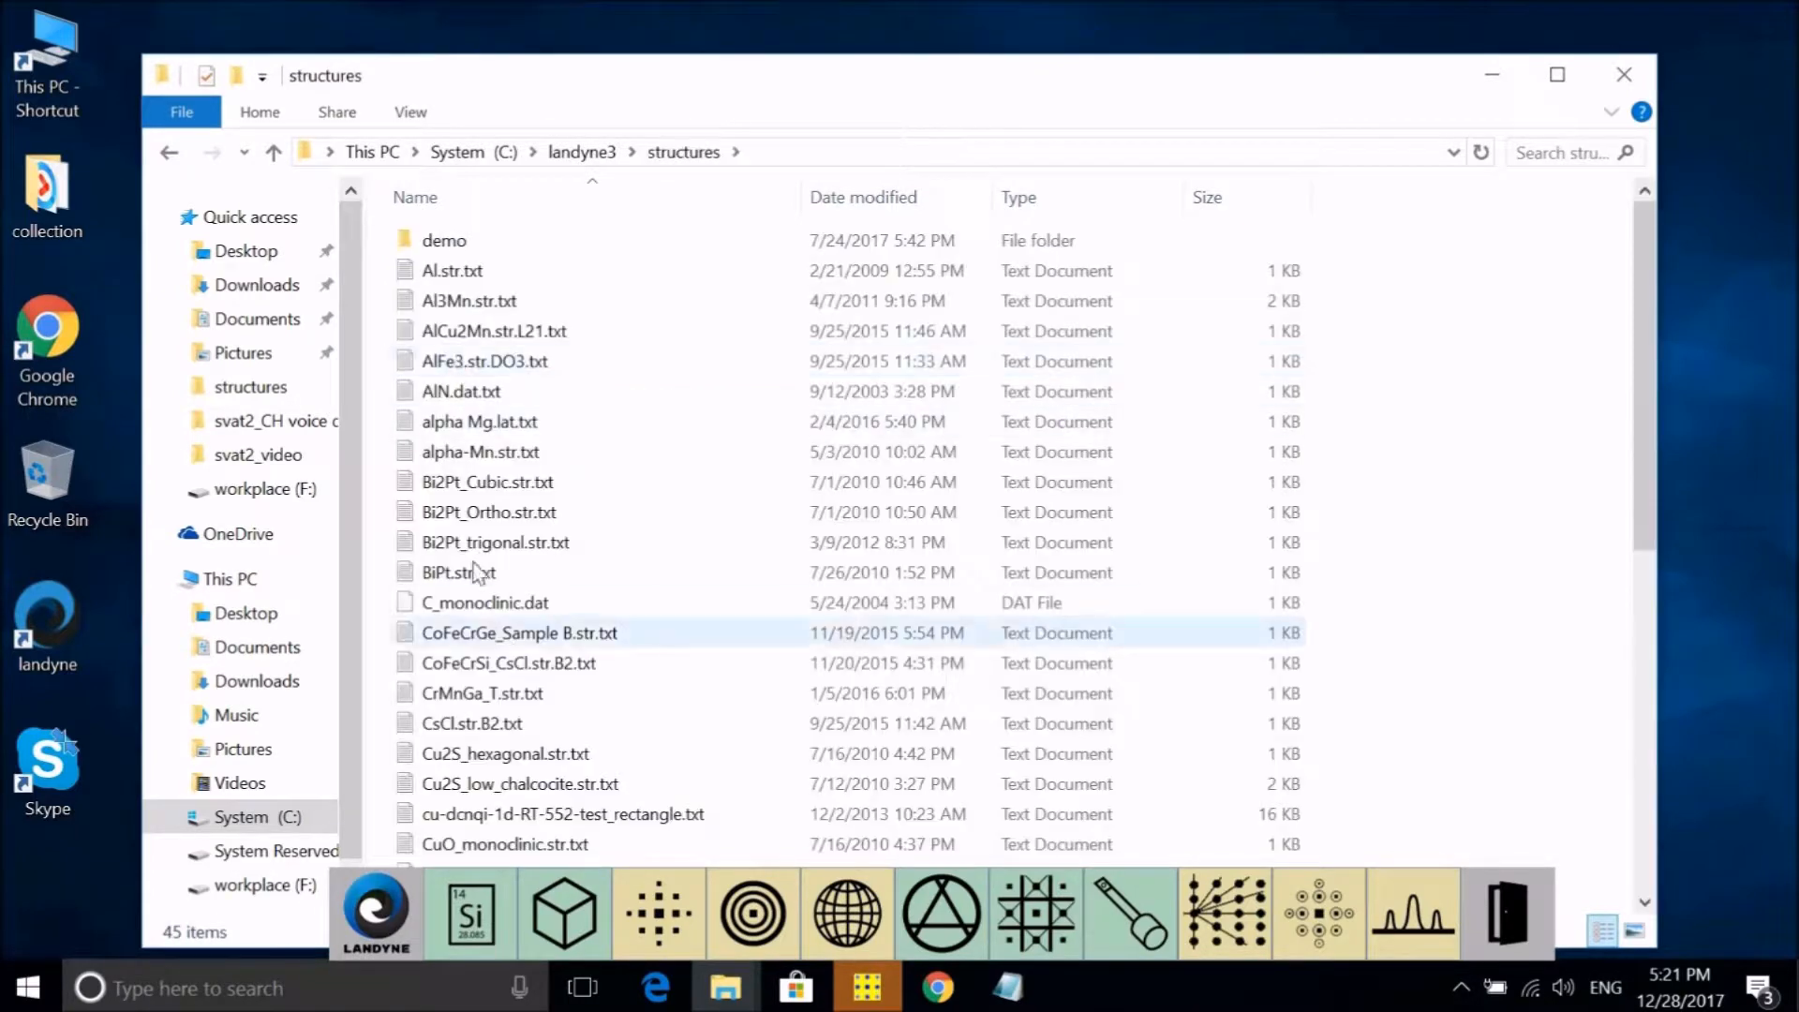
pyautogui.click(1624, 75)
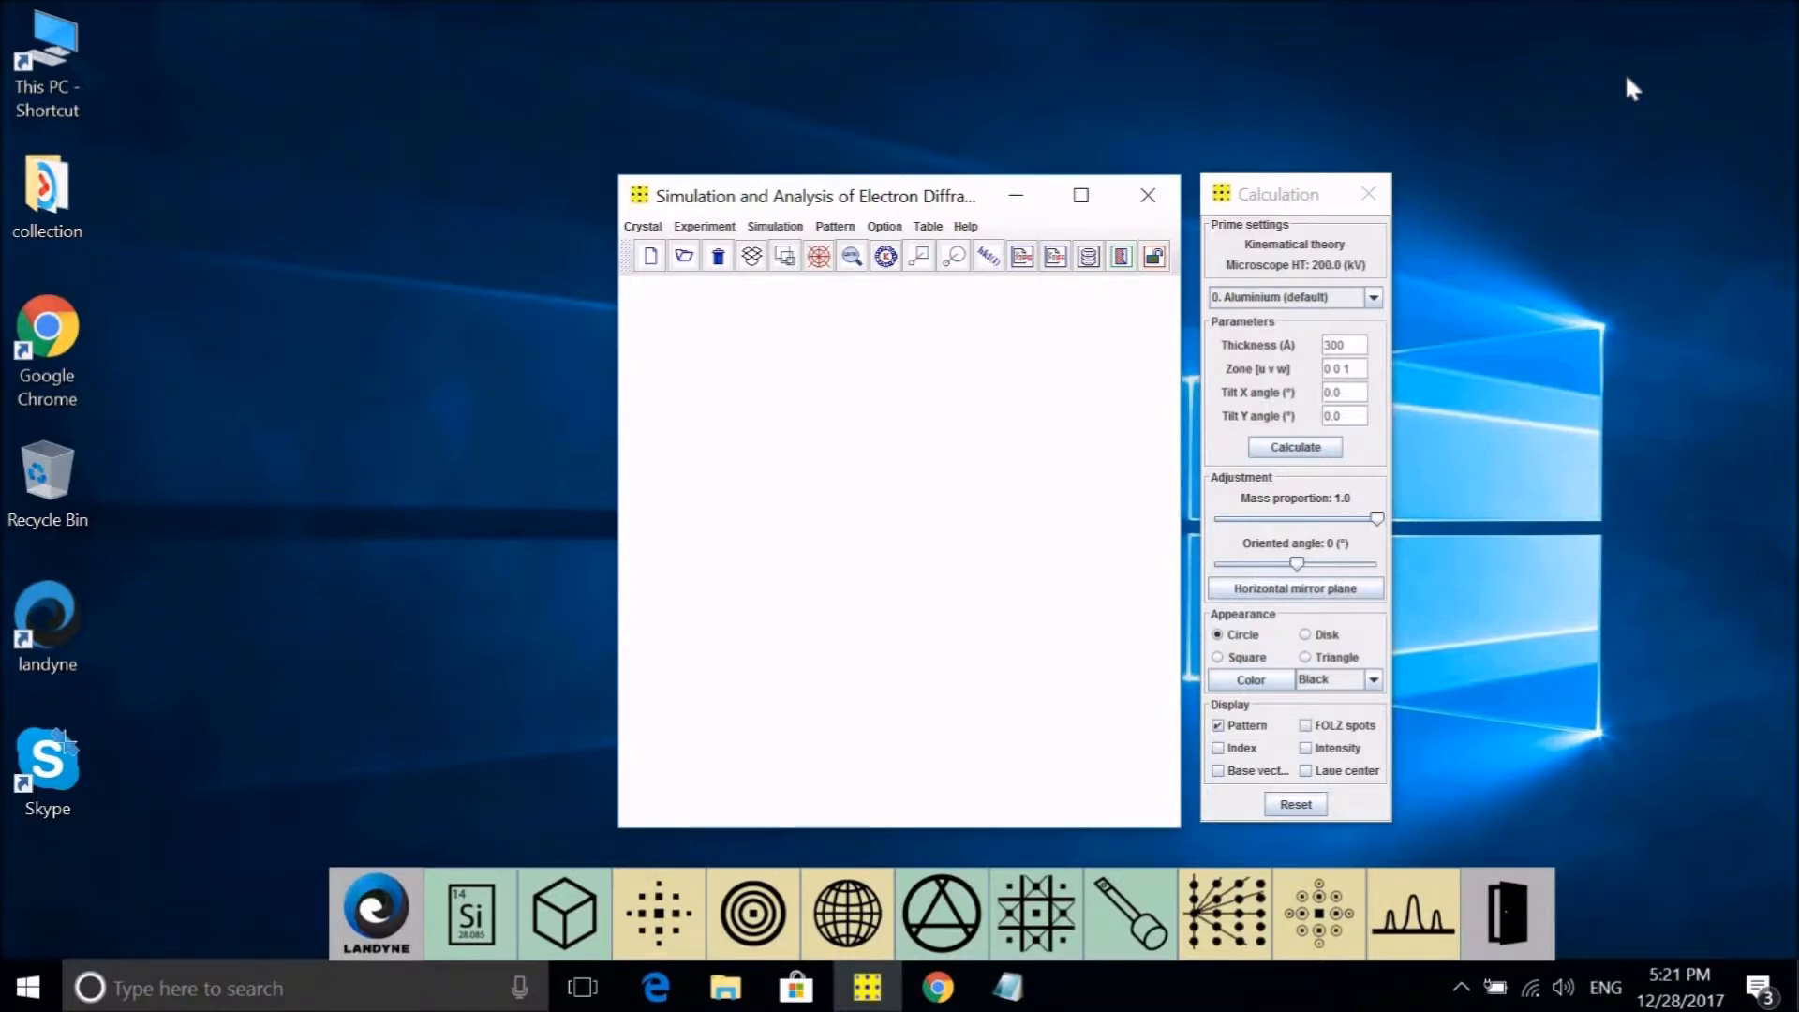
# Start a new crystal structure data file and set its description to "NaCl structure"
pyautogui.click(643, 227)
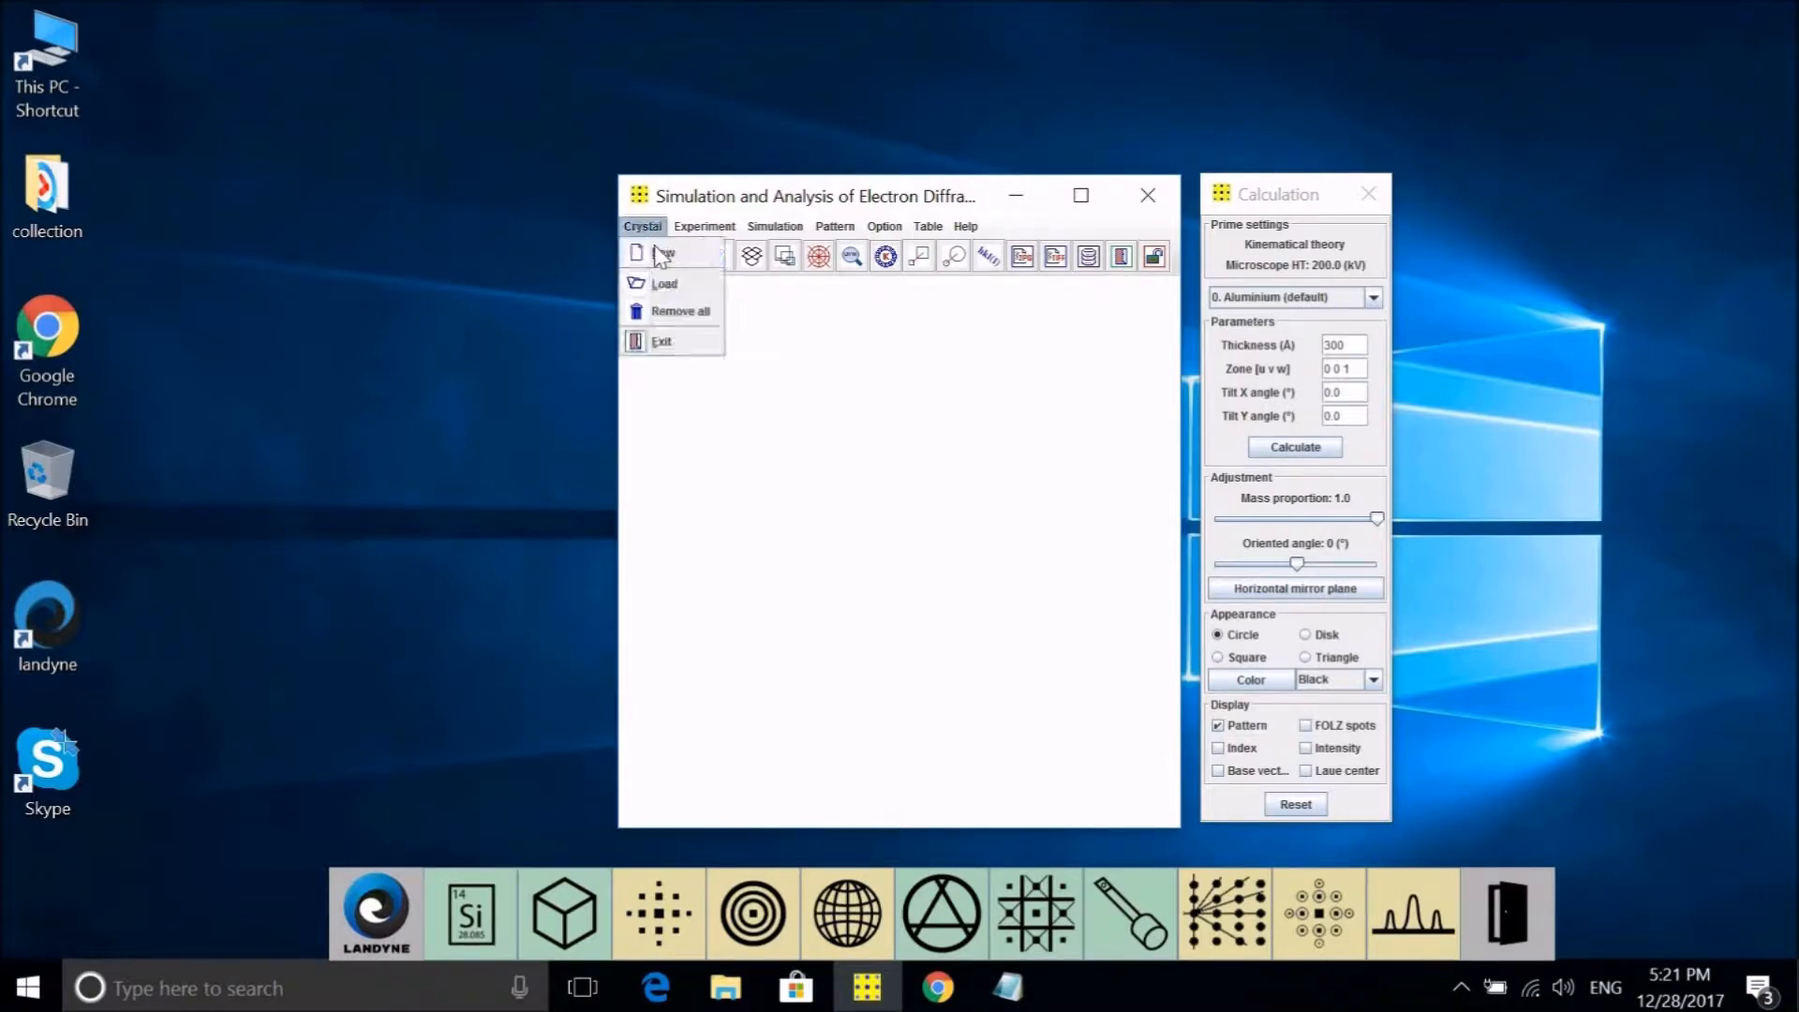
pyautogui.click(662, 256)
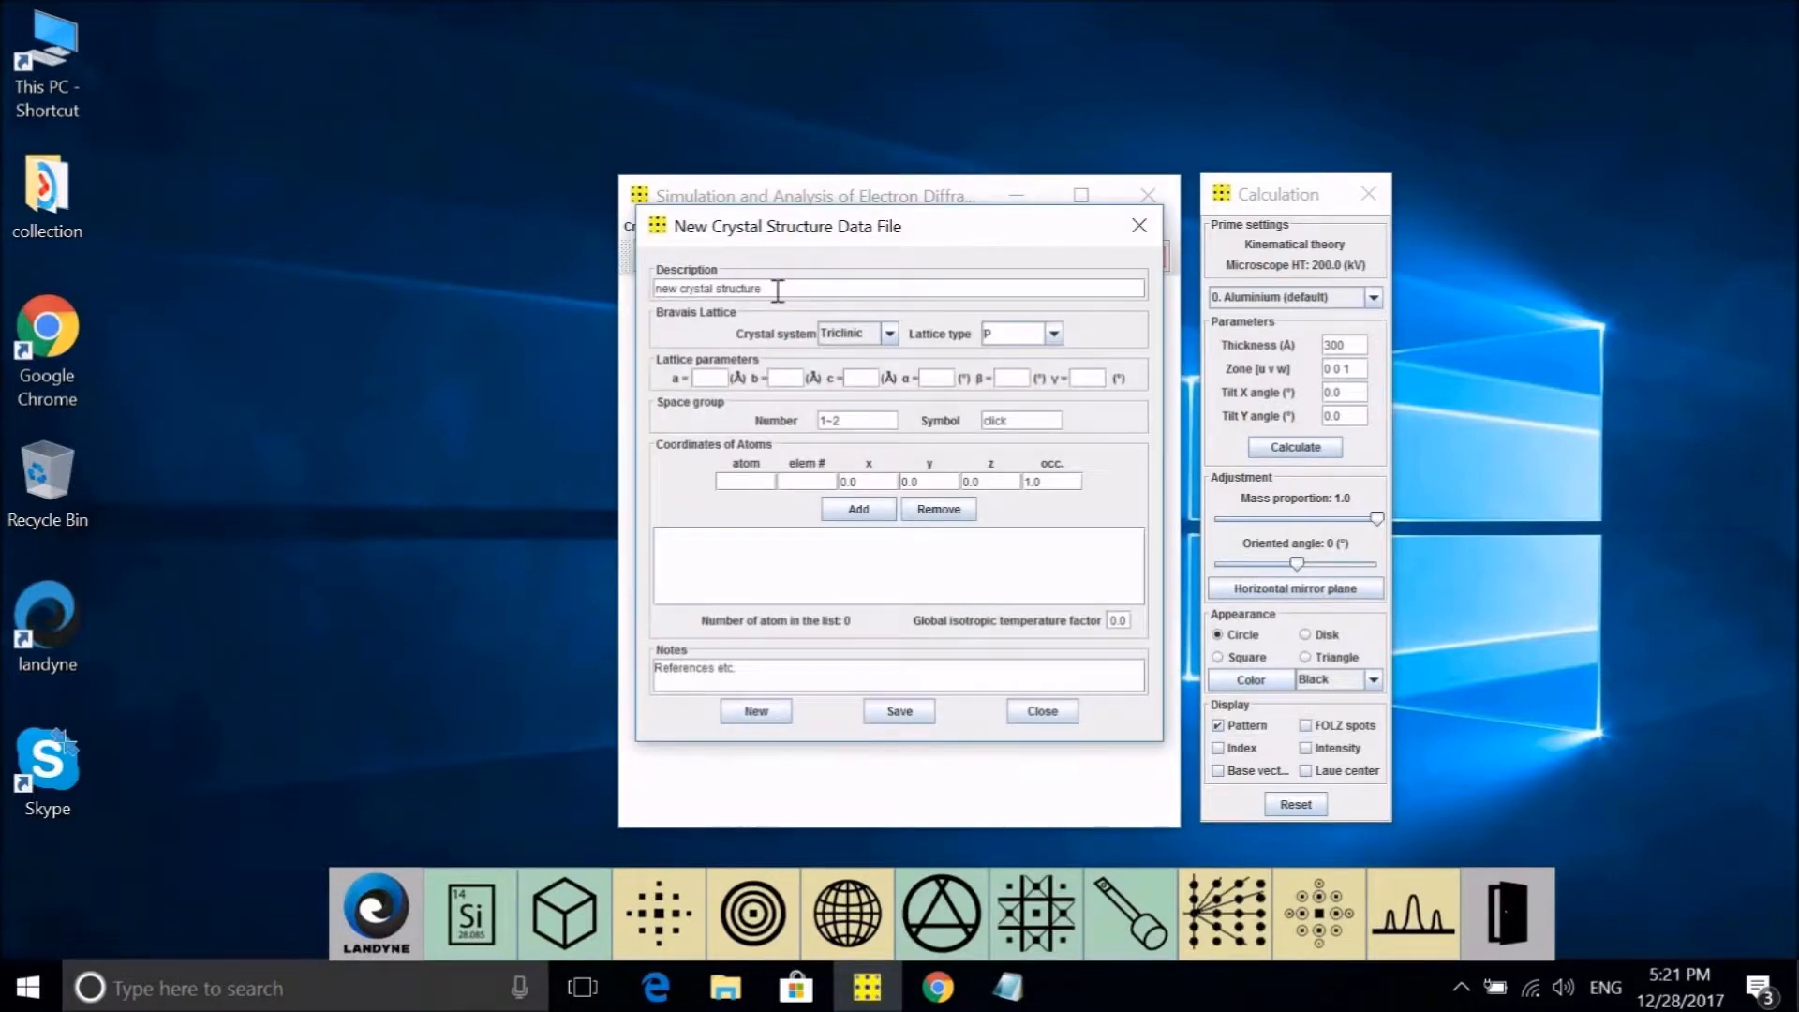
pyautogui.press('BackSpace')
pyautogui.press('BackSpace')
pyautogui.press('BackSpace')
pyautogui.press('BackSpace')
pyautogui.press('BackSpace')
pyautogui.press('BackSpace')
pyautogui.press('BackSpace')
pyautogui.press('BackSpace')
pyautogui.press('BackSpace')
pyautogui.press('BackSpace')
pyautogui.press('BackSpace')
pyautogui.press('BackSpace')
pyautogui.press('BackSpace')
pyautogui.press('BackSpace')
pyautogui.press('BackSpace')
pyautogui.press('BackSpace')
pyautogui.press('BackSpace')
pyautogui.press('BackSpace')
pyautogui.press('BackSpace')
pyautogui.press('BackSpace')
pyautogui.write('Ni')
pyautogui.write('Cl structure')
# Set the crystal system to Cubic with lattice type F, and enter 5.6402 Å for lattice parameter a
pyautogui.click(889, 333)
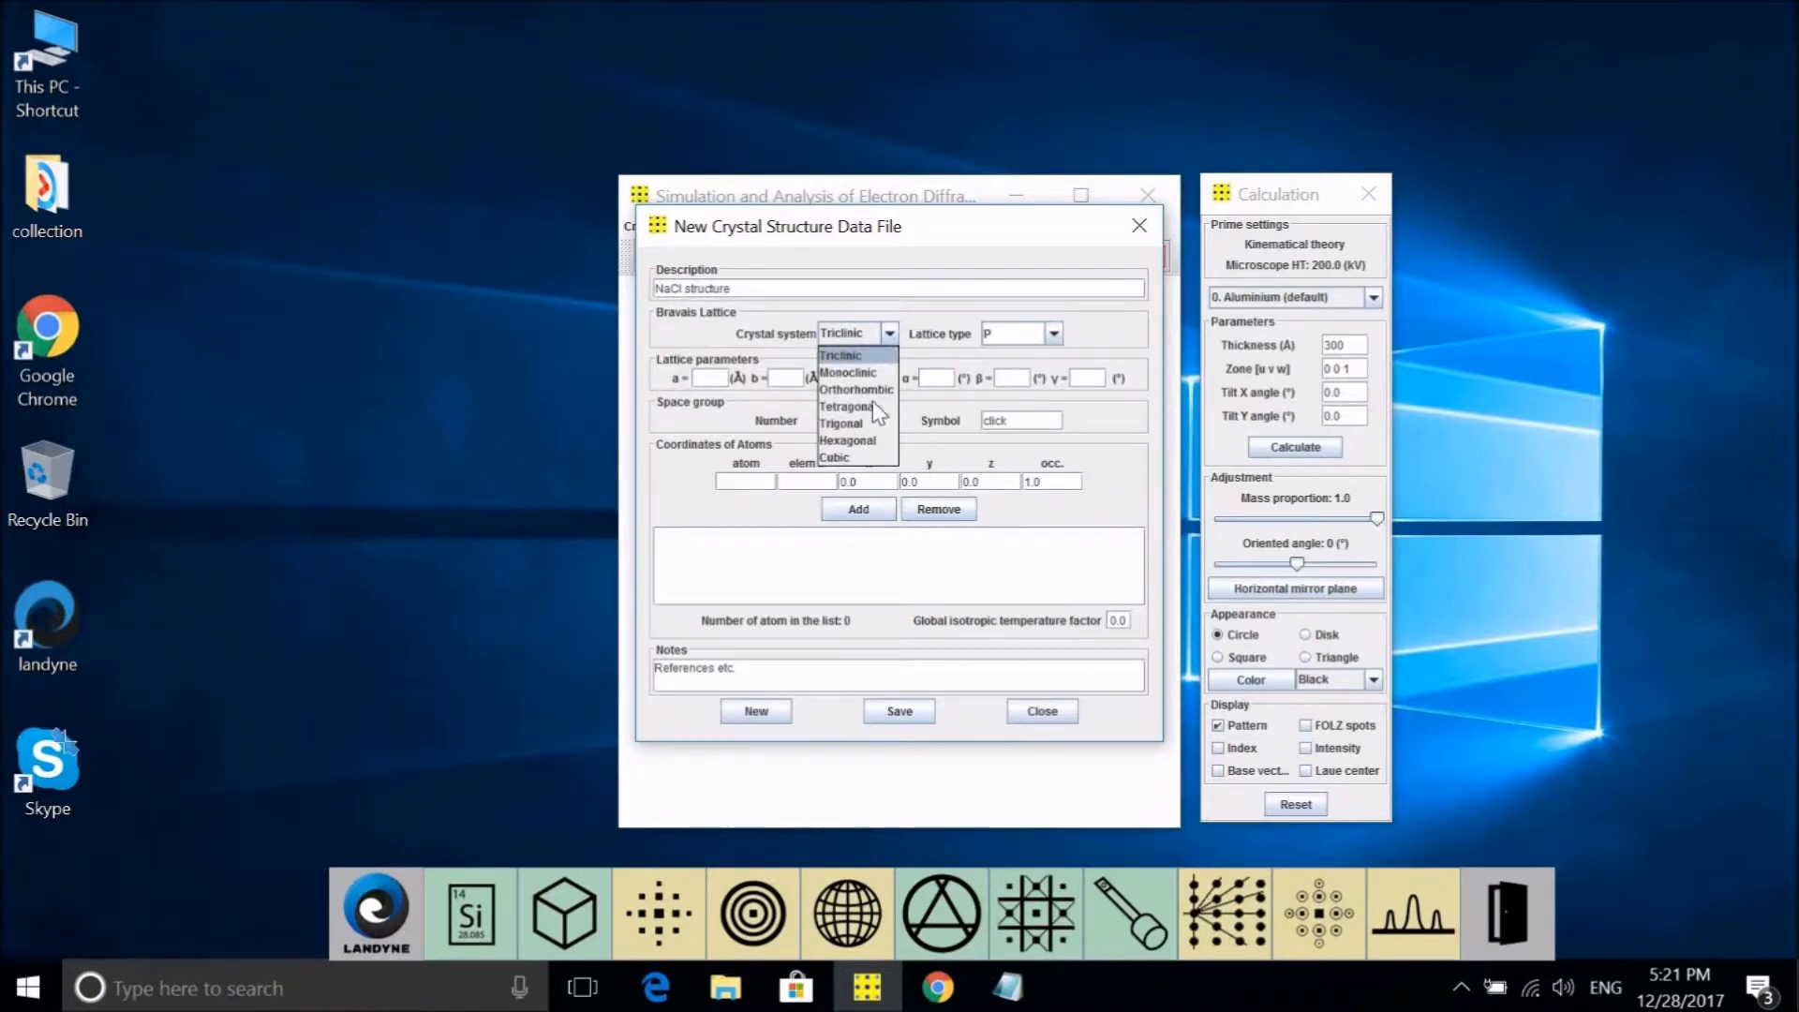
pyautogui.click(852, 440)
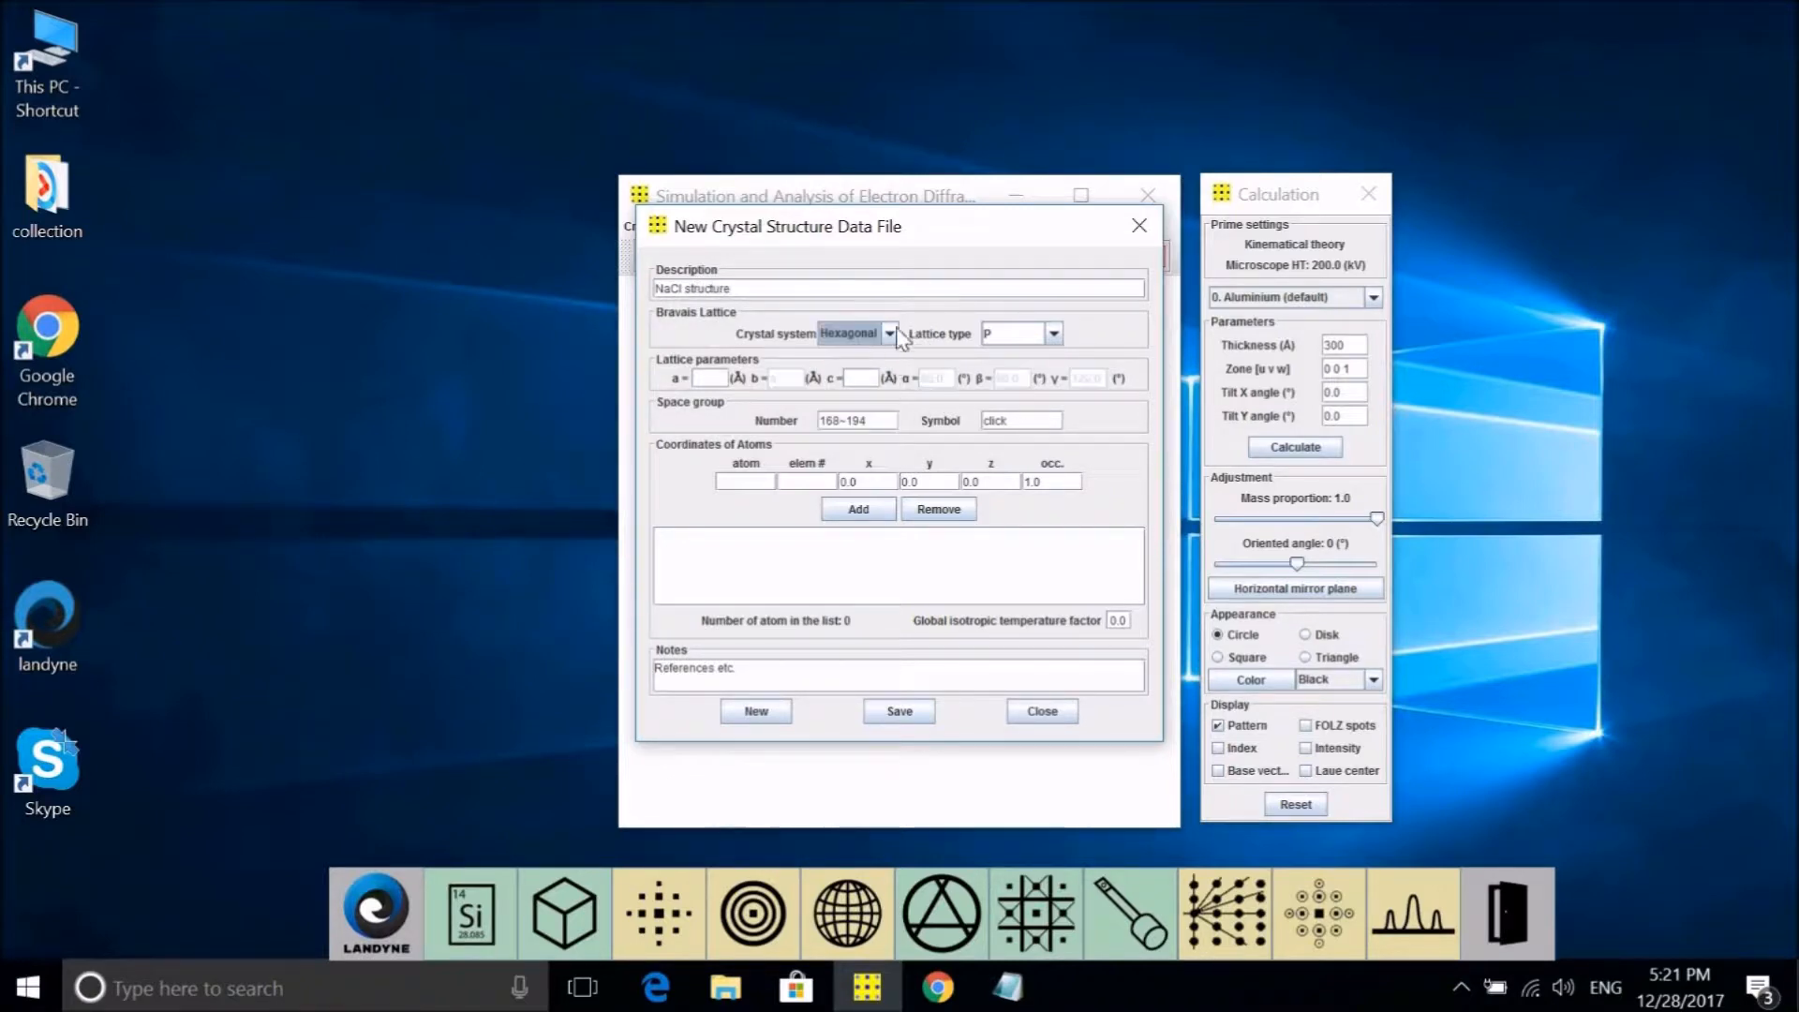
pyautogui.click(890, 334)
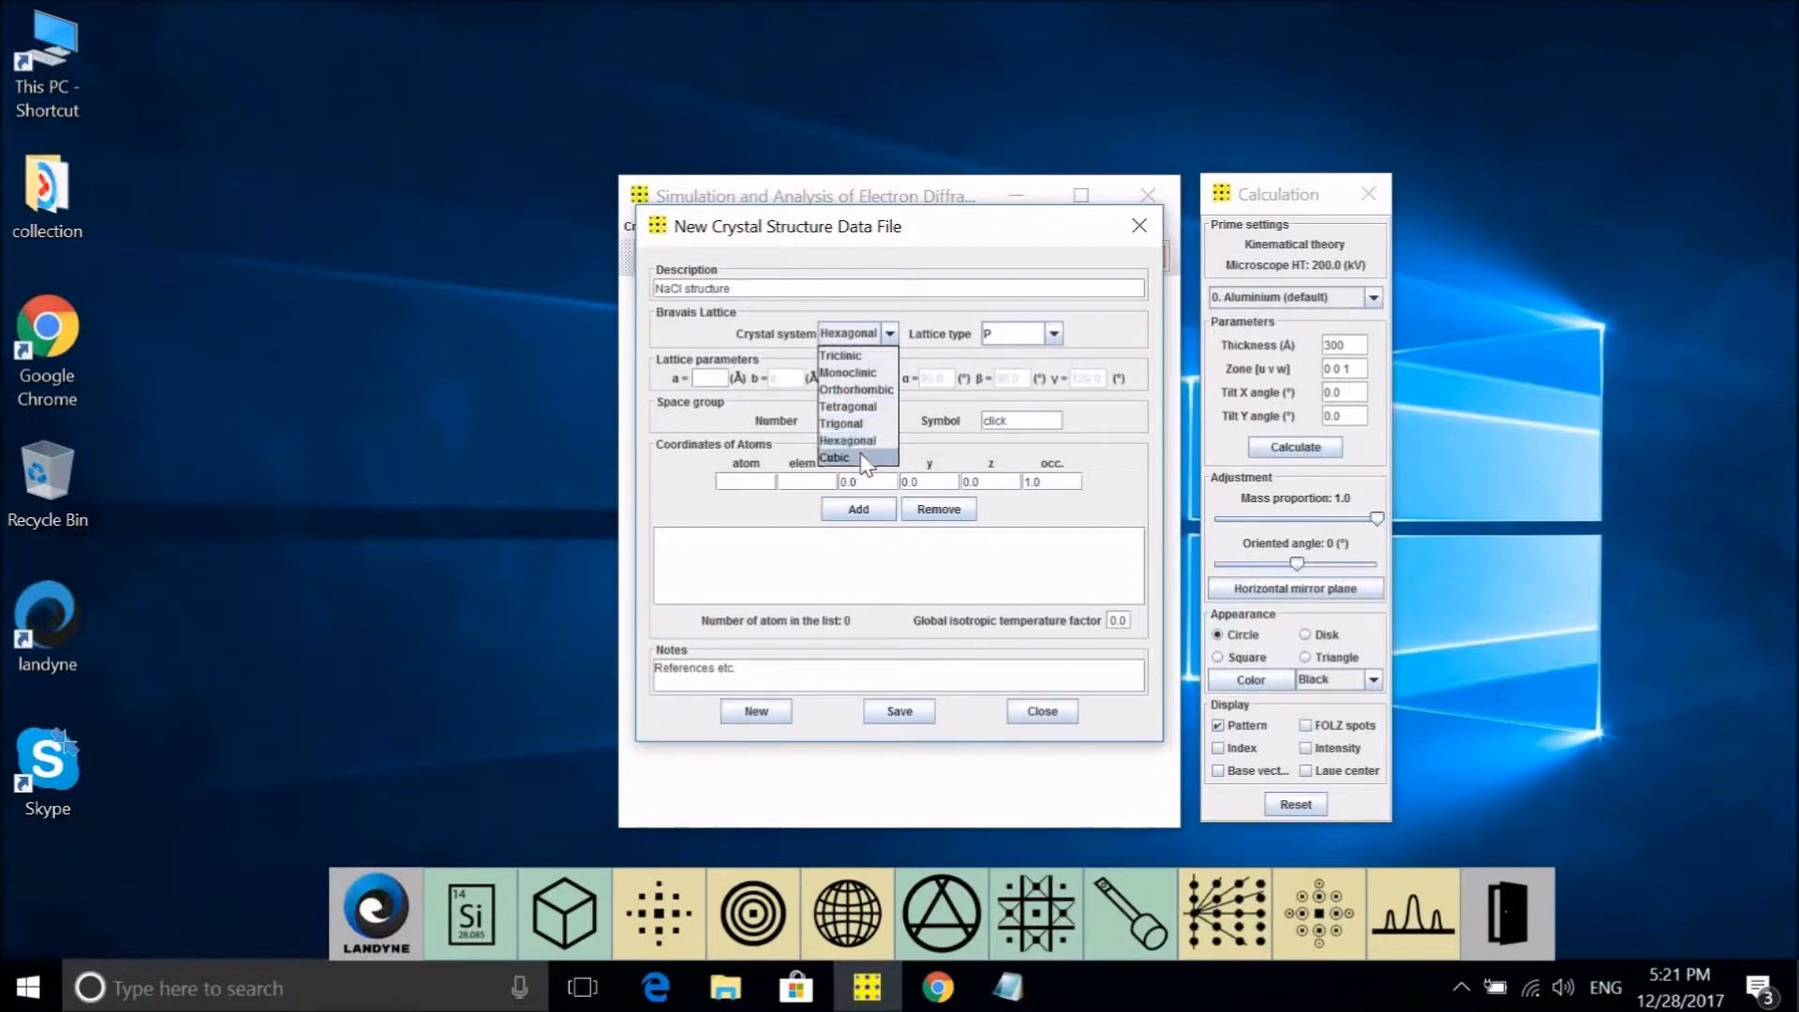
pyautogui.click(860, 457)
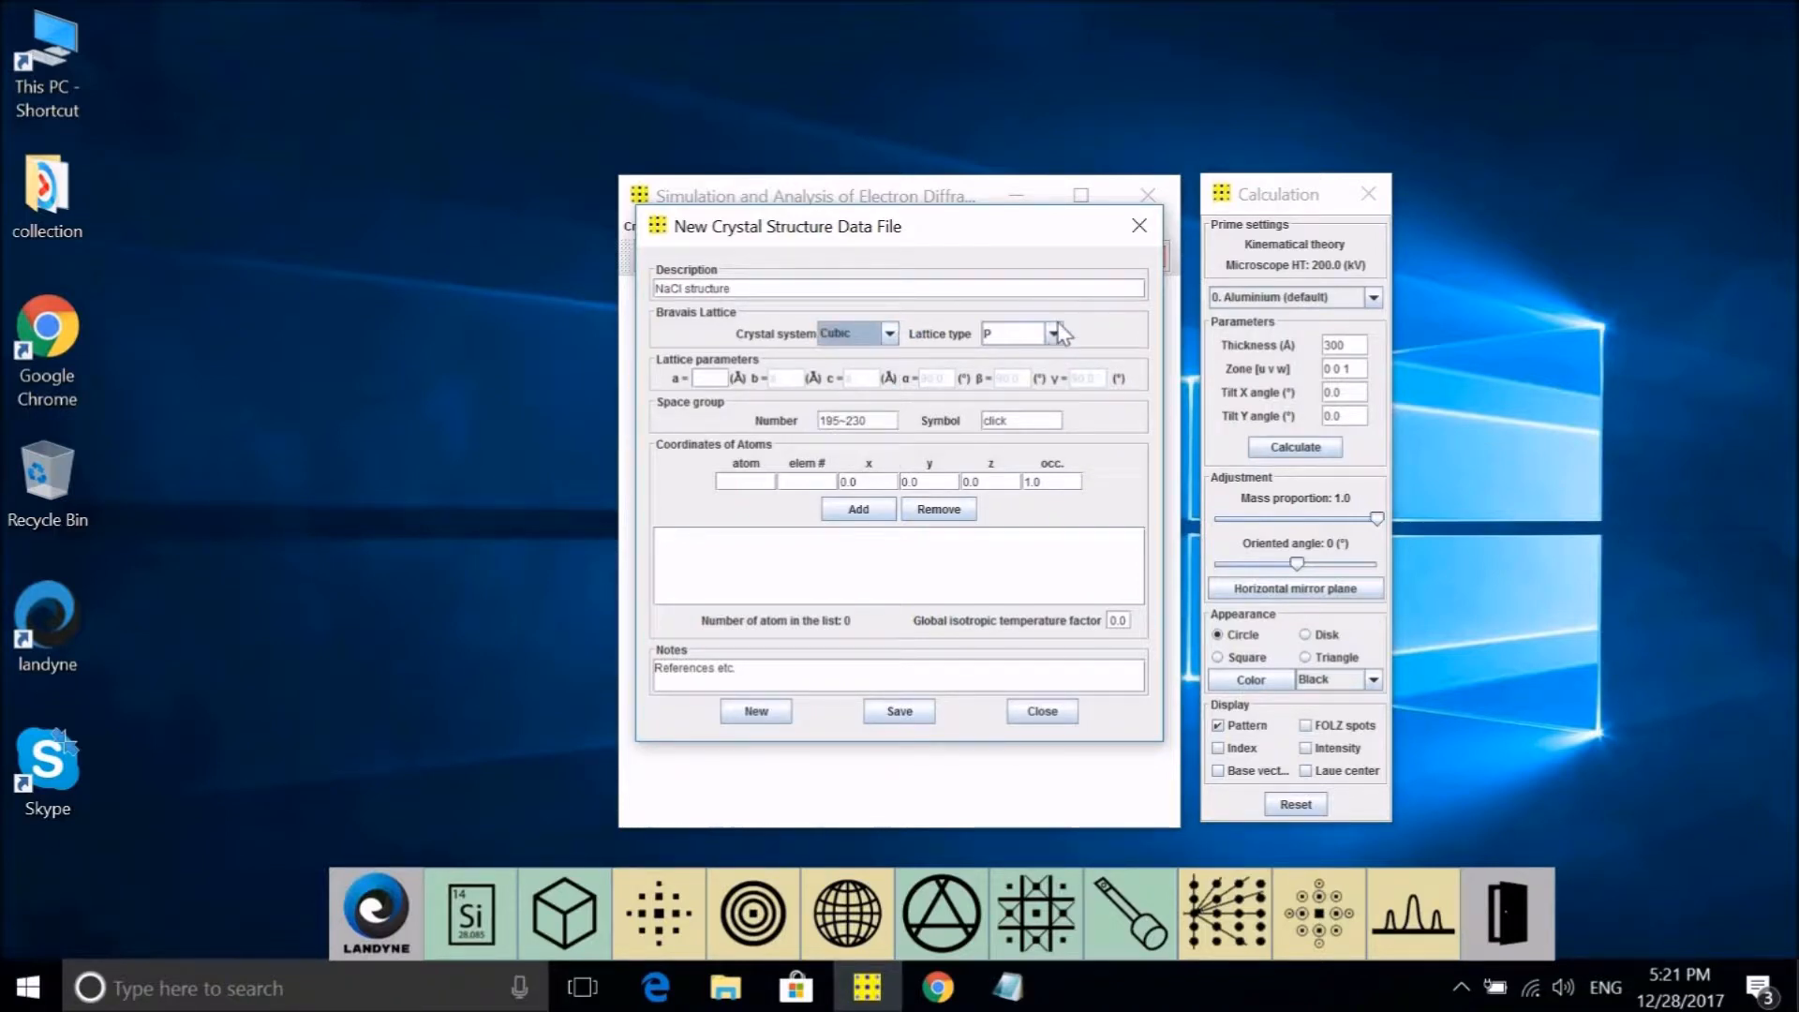
pyautogui.click(1051, 334)
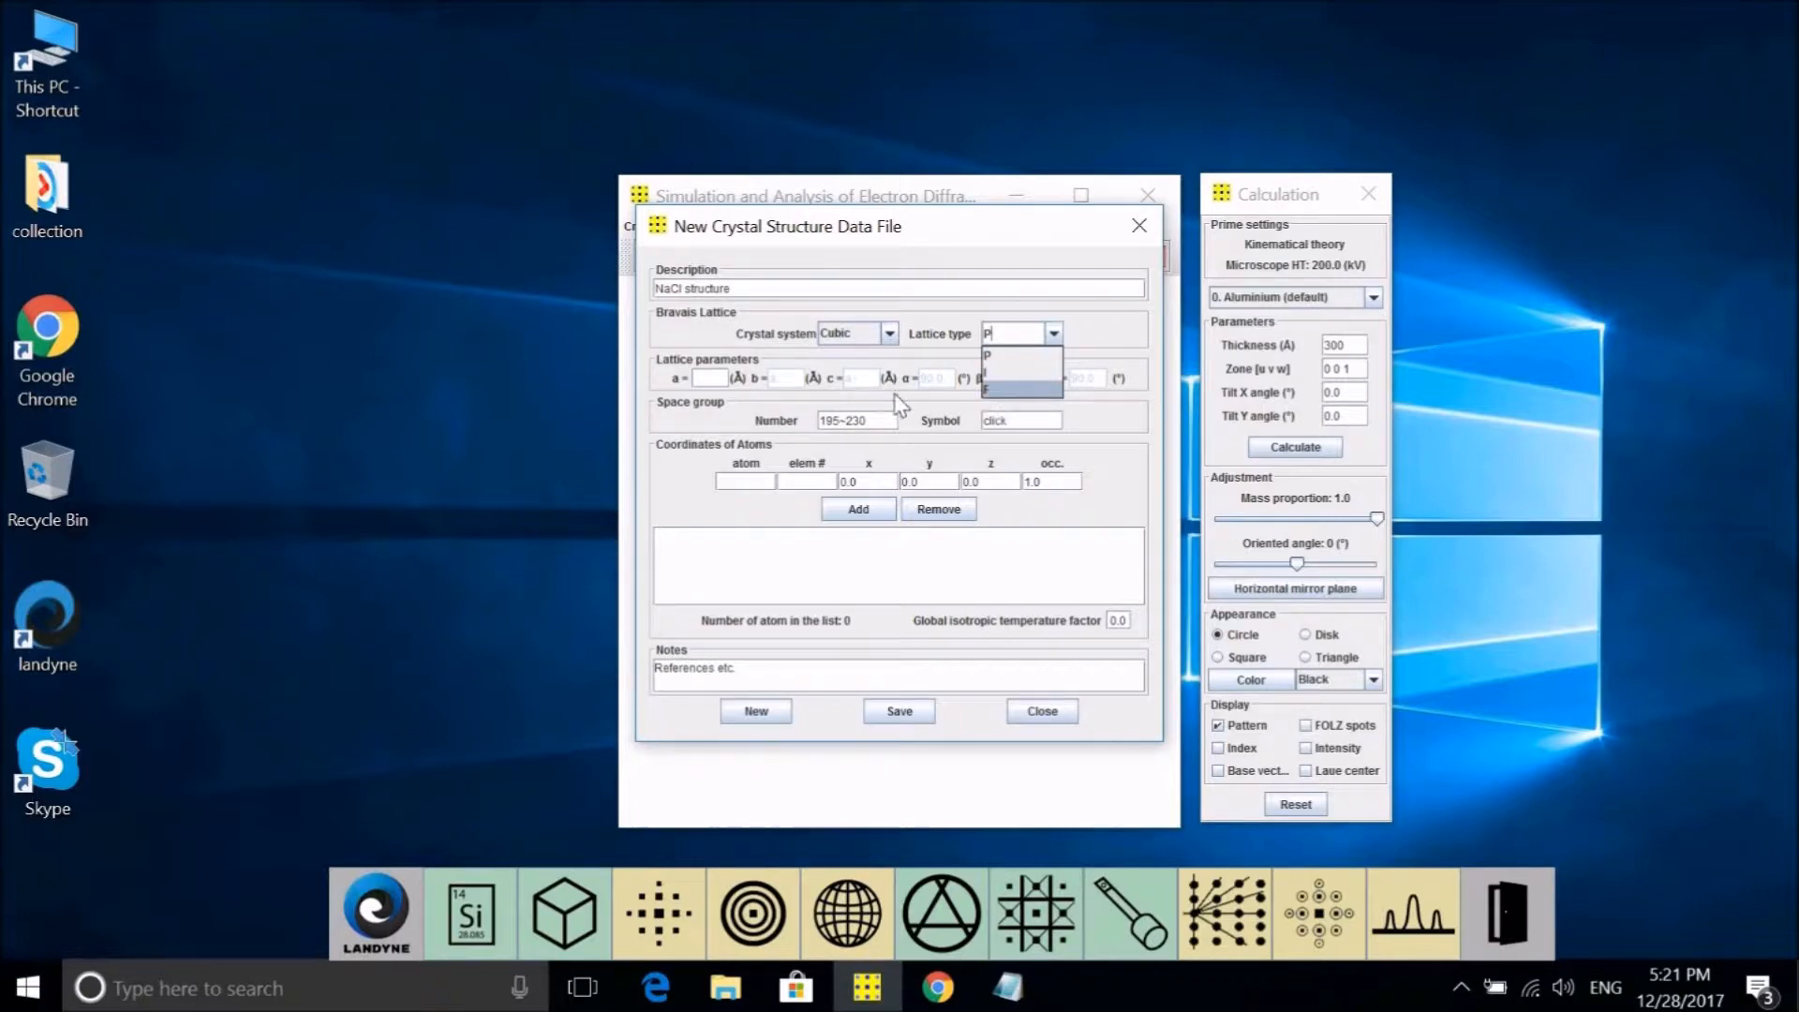
pyautogui.click(1024, 395)
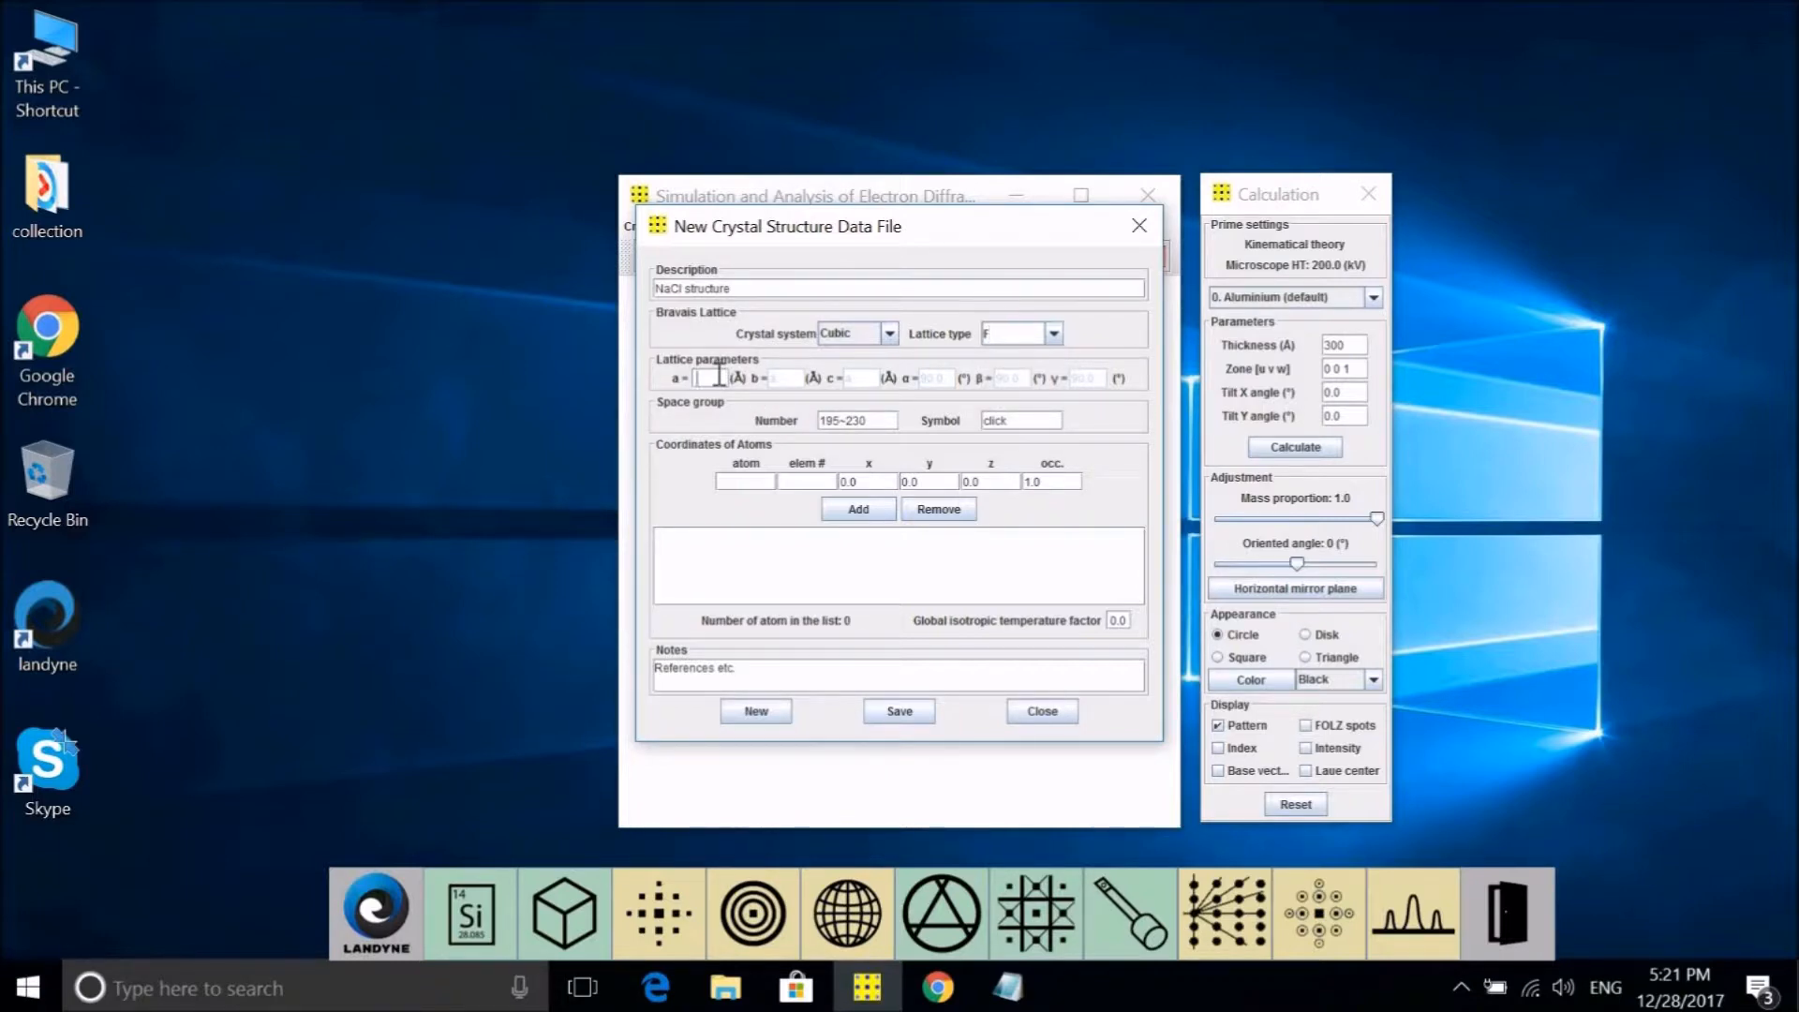
pyautogui.write('5.6402')
# Set the space group number to 225 and display its matching symbol
pyautogui.click(890, 424)
pyautogui.moveTo(890, 423); pyautogui.dragTo(782, 419)
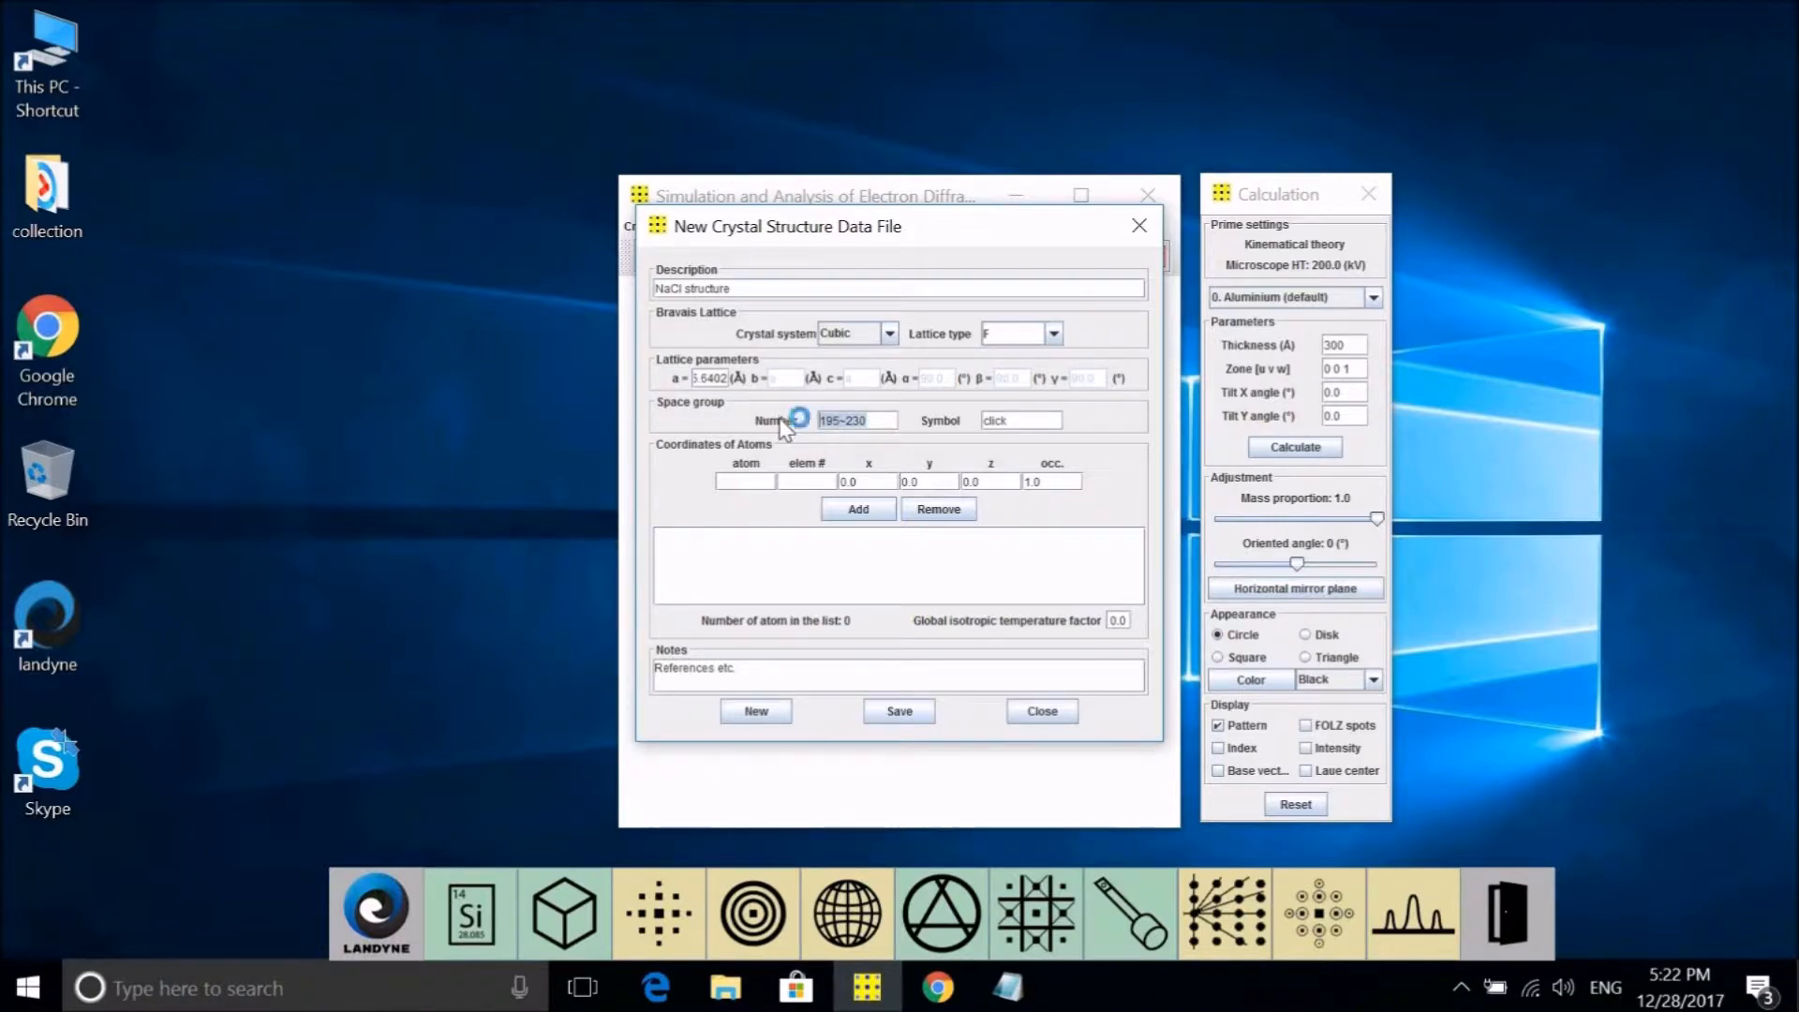
pyautogui.write('225')
pyautogui.click(1000, 420)
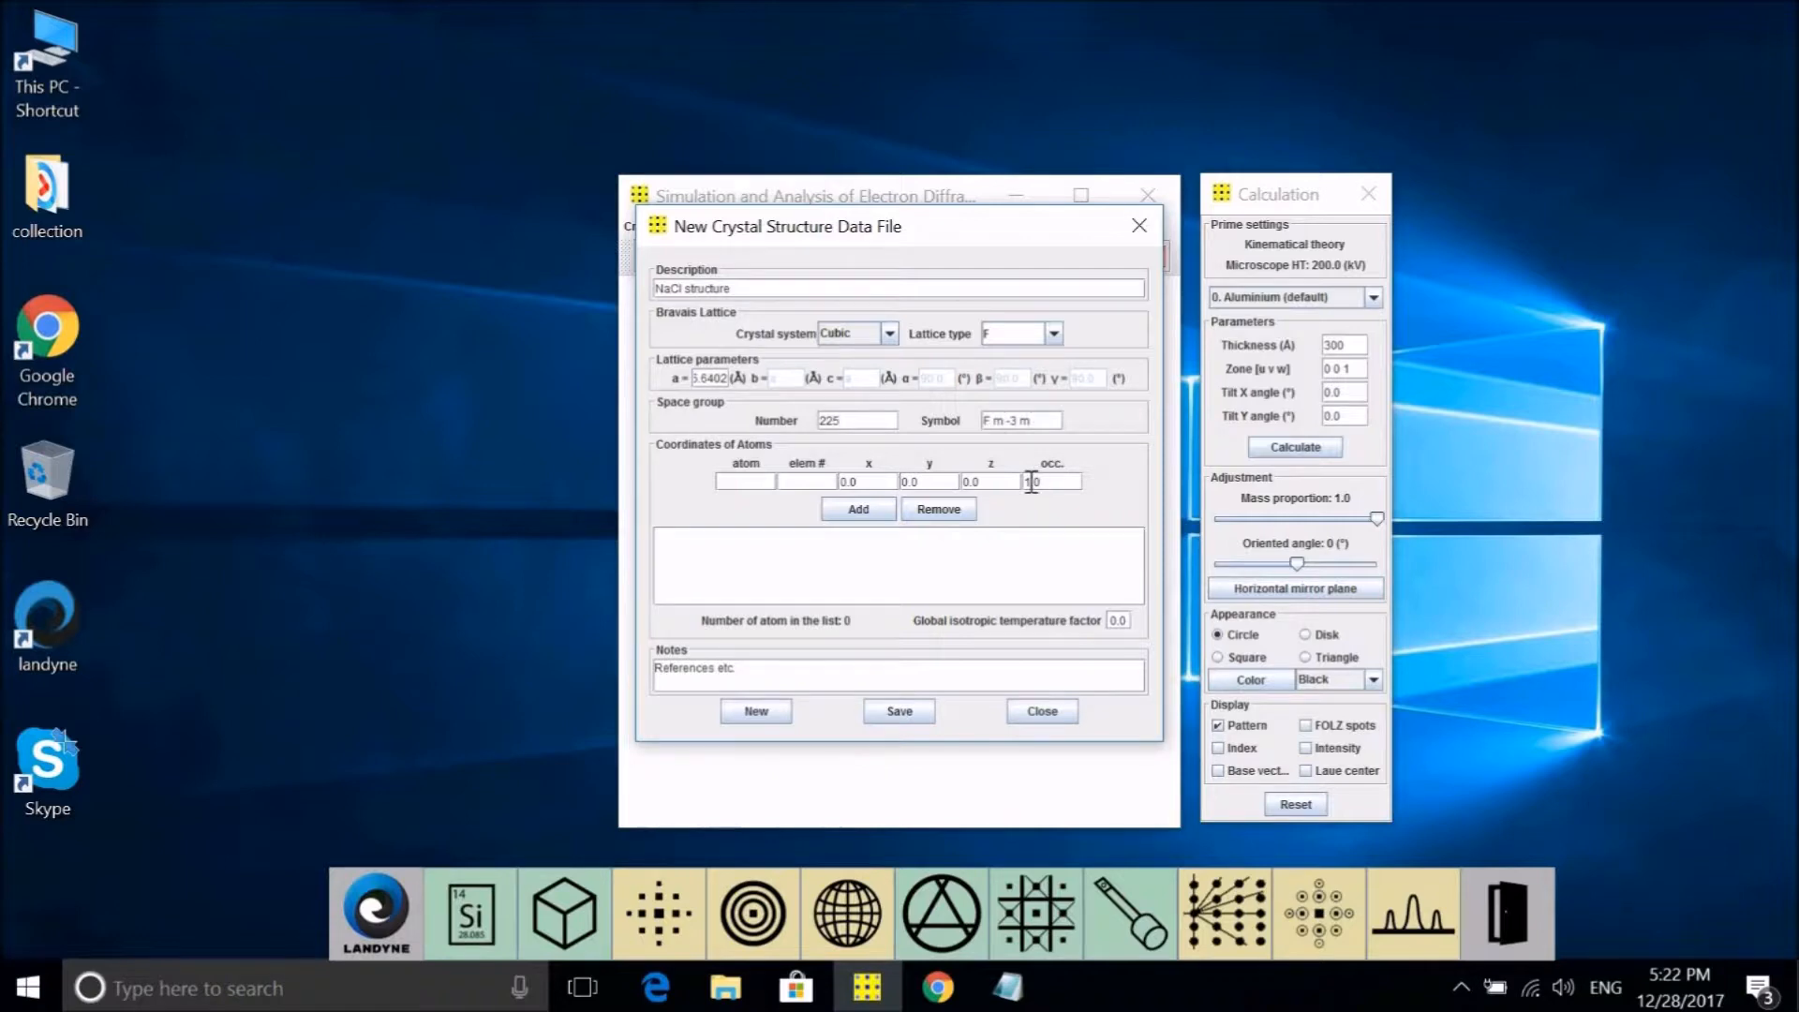
# Add atom Na1 with element number 11 at coordinates 0.0, 0.0, 0.0 and occupancy 1.0 to the atom list
pyautogui.click(755, 479)
pyautogui.write('Na1')
pyautogui.write('11')
pyautogui.click(874, 511)
# Add atom Cl1 with element number 17 at coordinates 0.0, 0.5, 0.0 and occupancy 1.0 to the atom list
pyautogui.click(747, 481)
pyautogui.press('BackSpace')
pyautogui.press('BackSpace')
pyautogui.press('BackSpace')
pyautogui.write('Cl1')
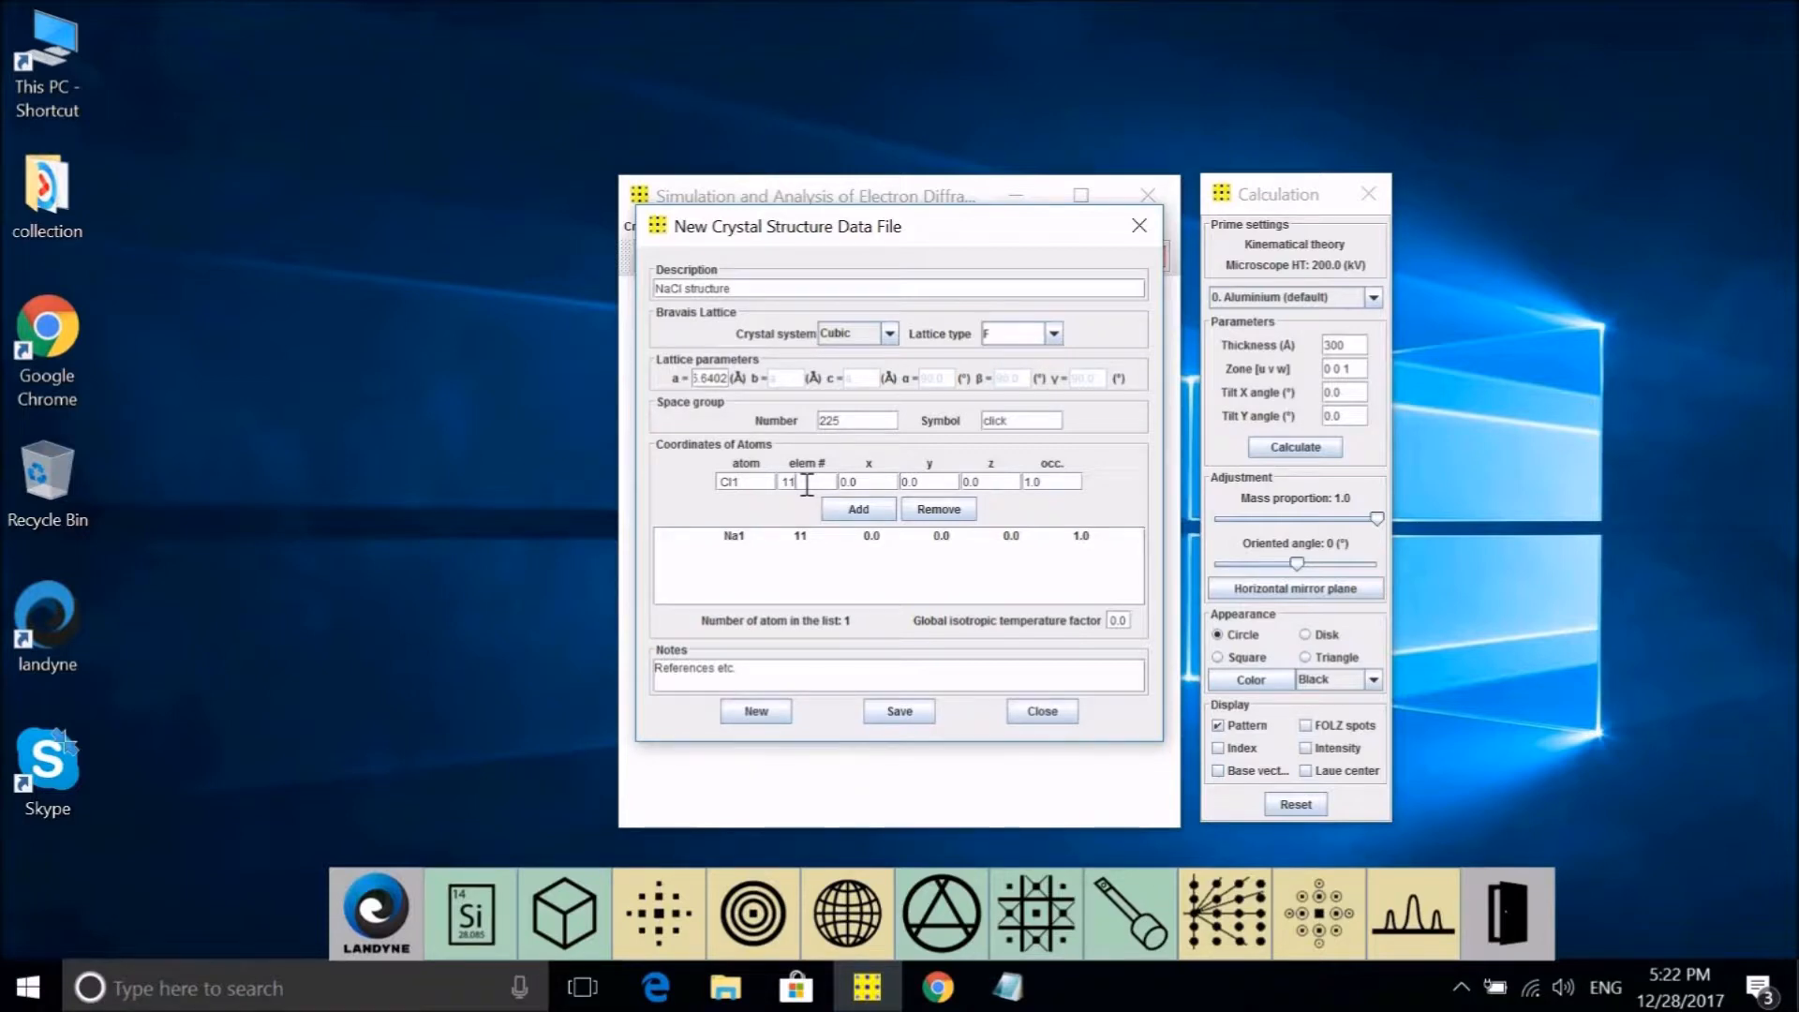
pyautogui.press('BackSpace')
pyautogui.write('7')
pyautogui.click(937, 478)
pyautogui.press('BackSpace')
pyautogui.write('5')
pyautogui.click(857, 514)
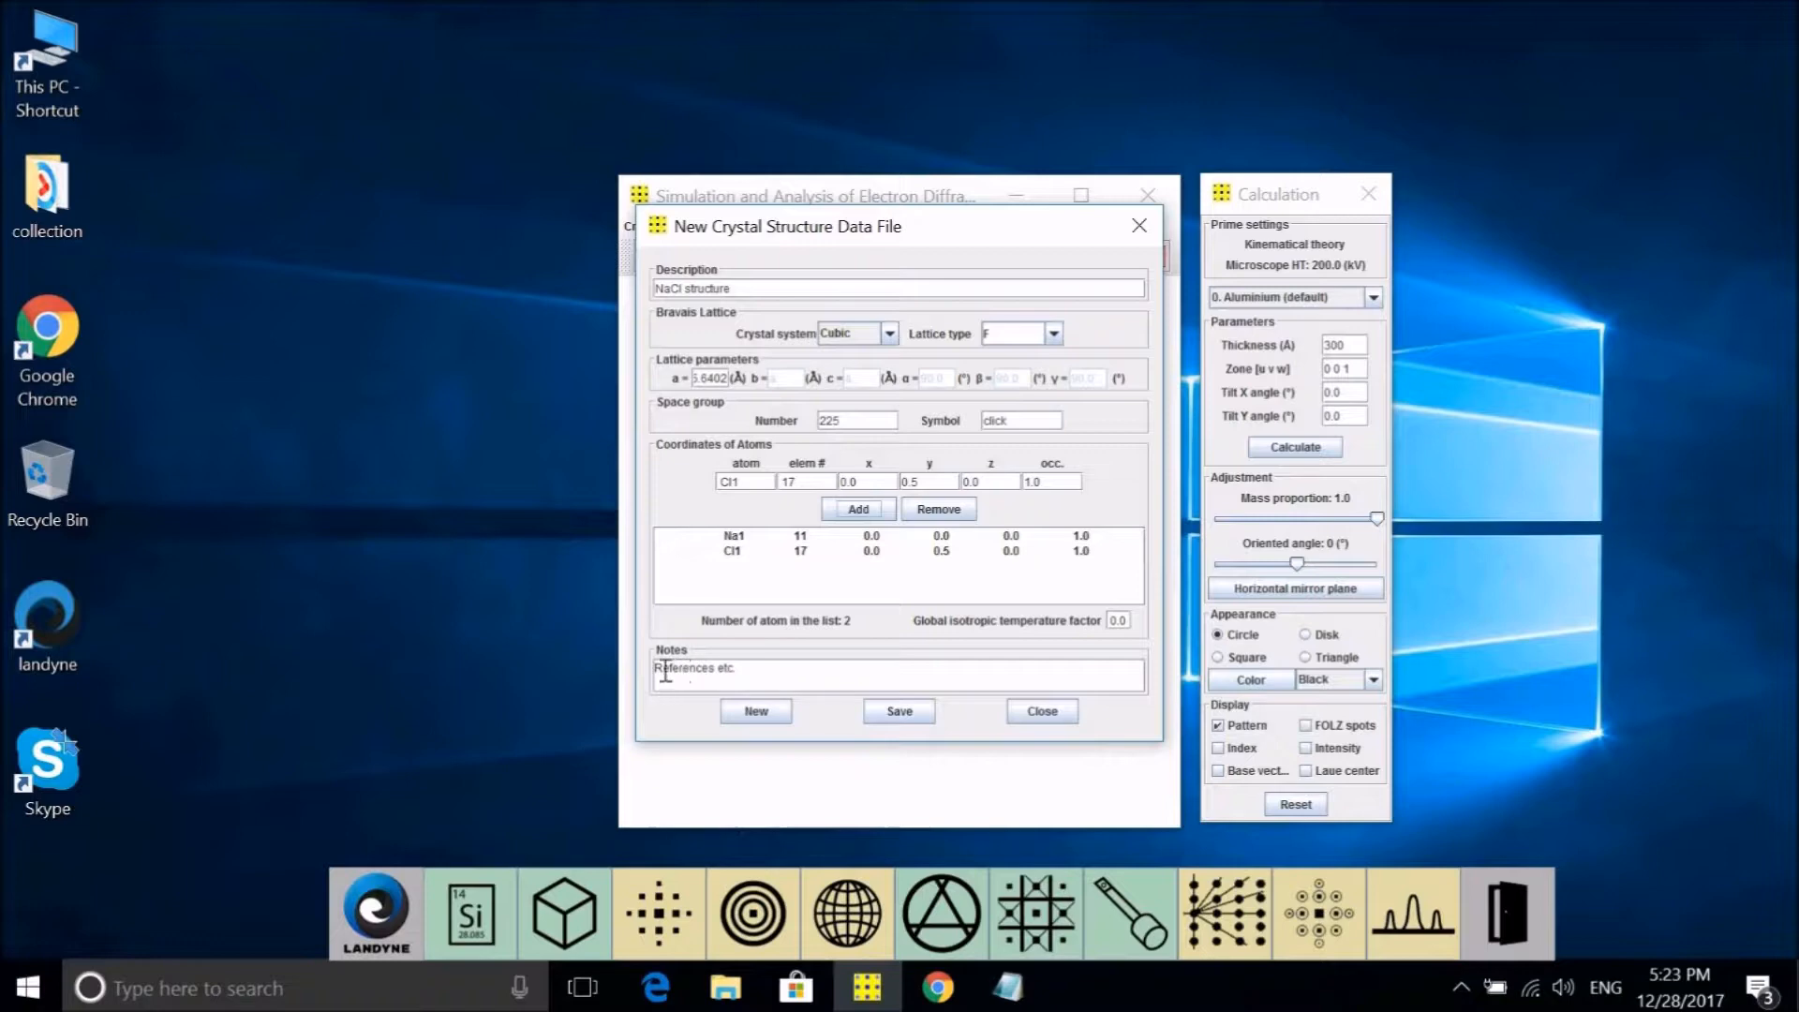
# Bring up the save dialog for the NaCl structure file and cancel it
pyautogui.click(917, 718)
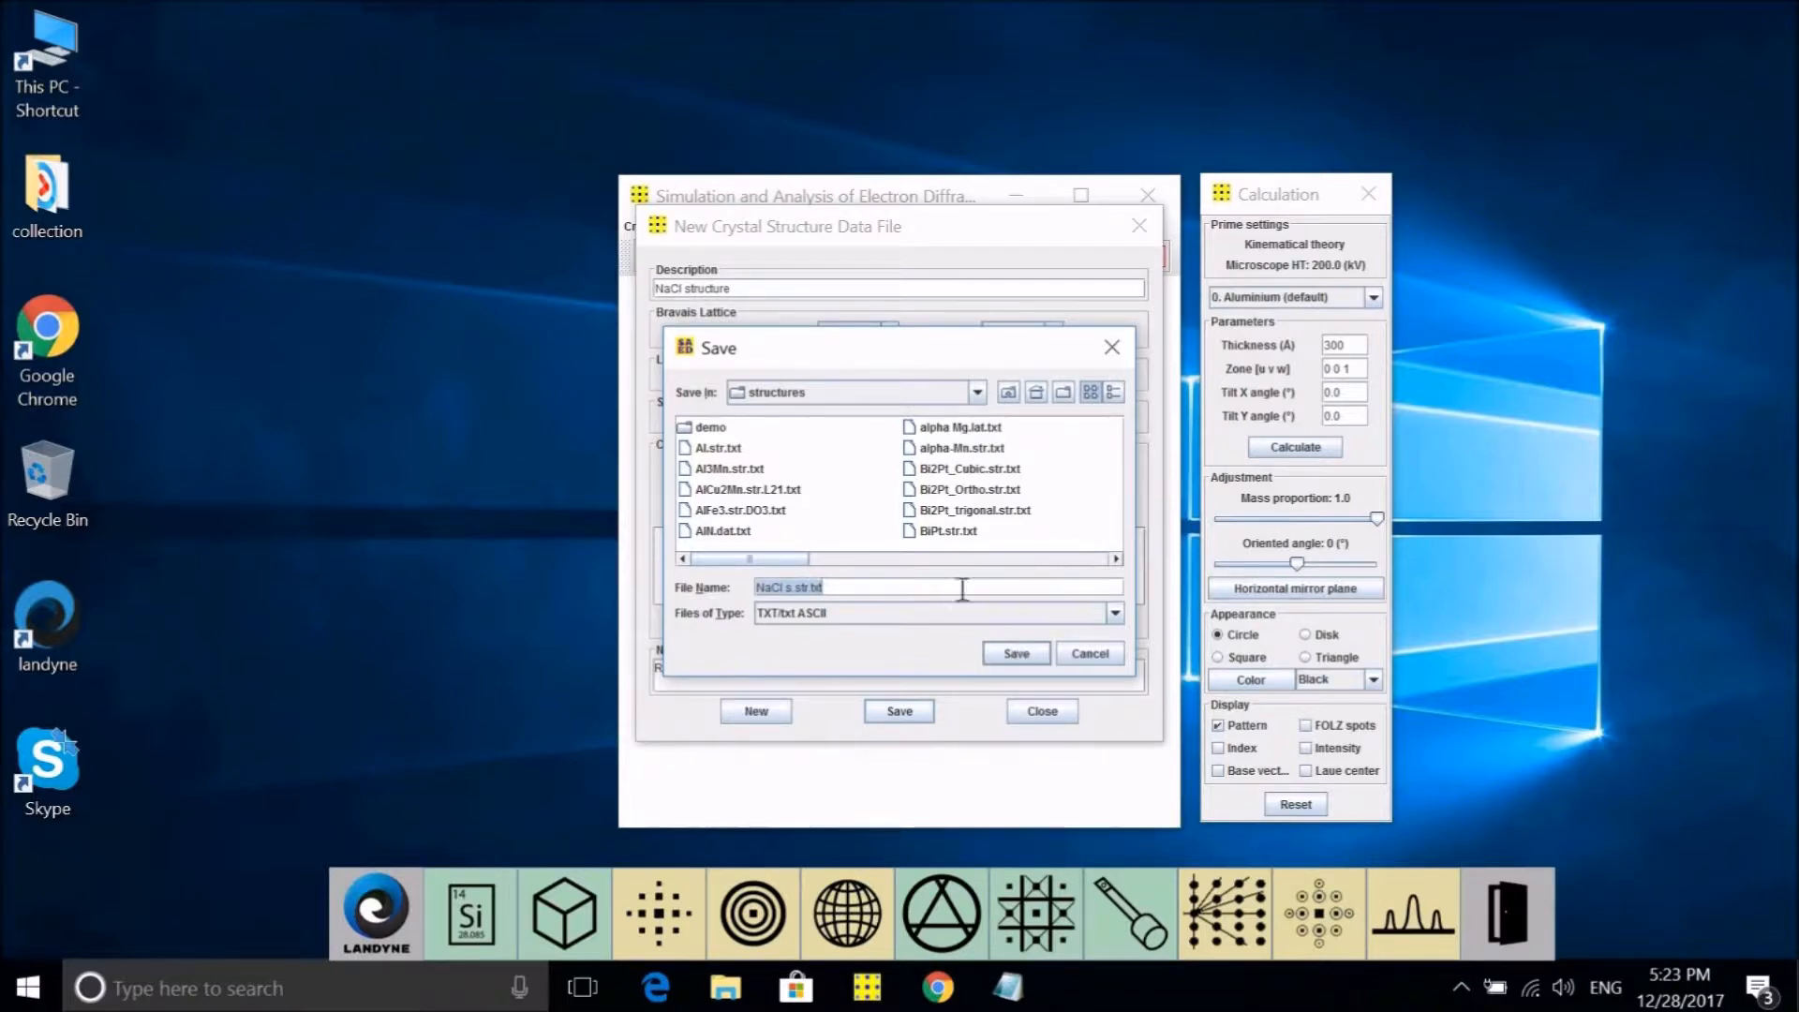
pyautogui.click(1089, 654)
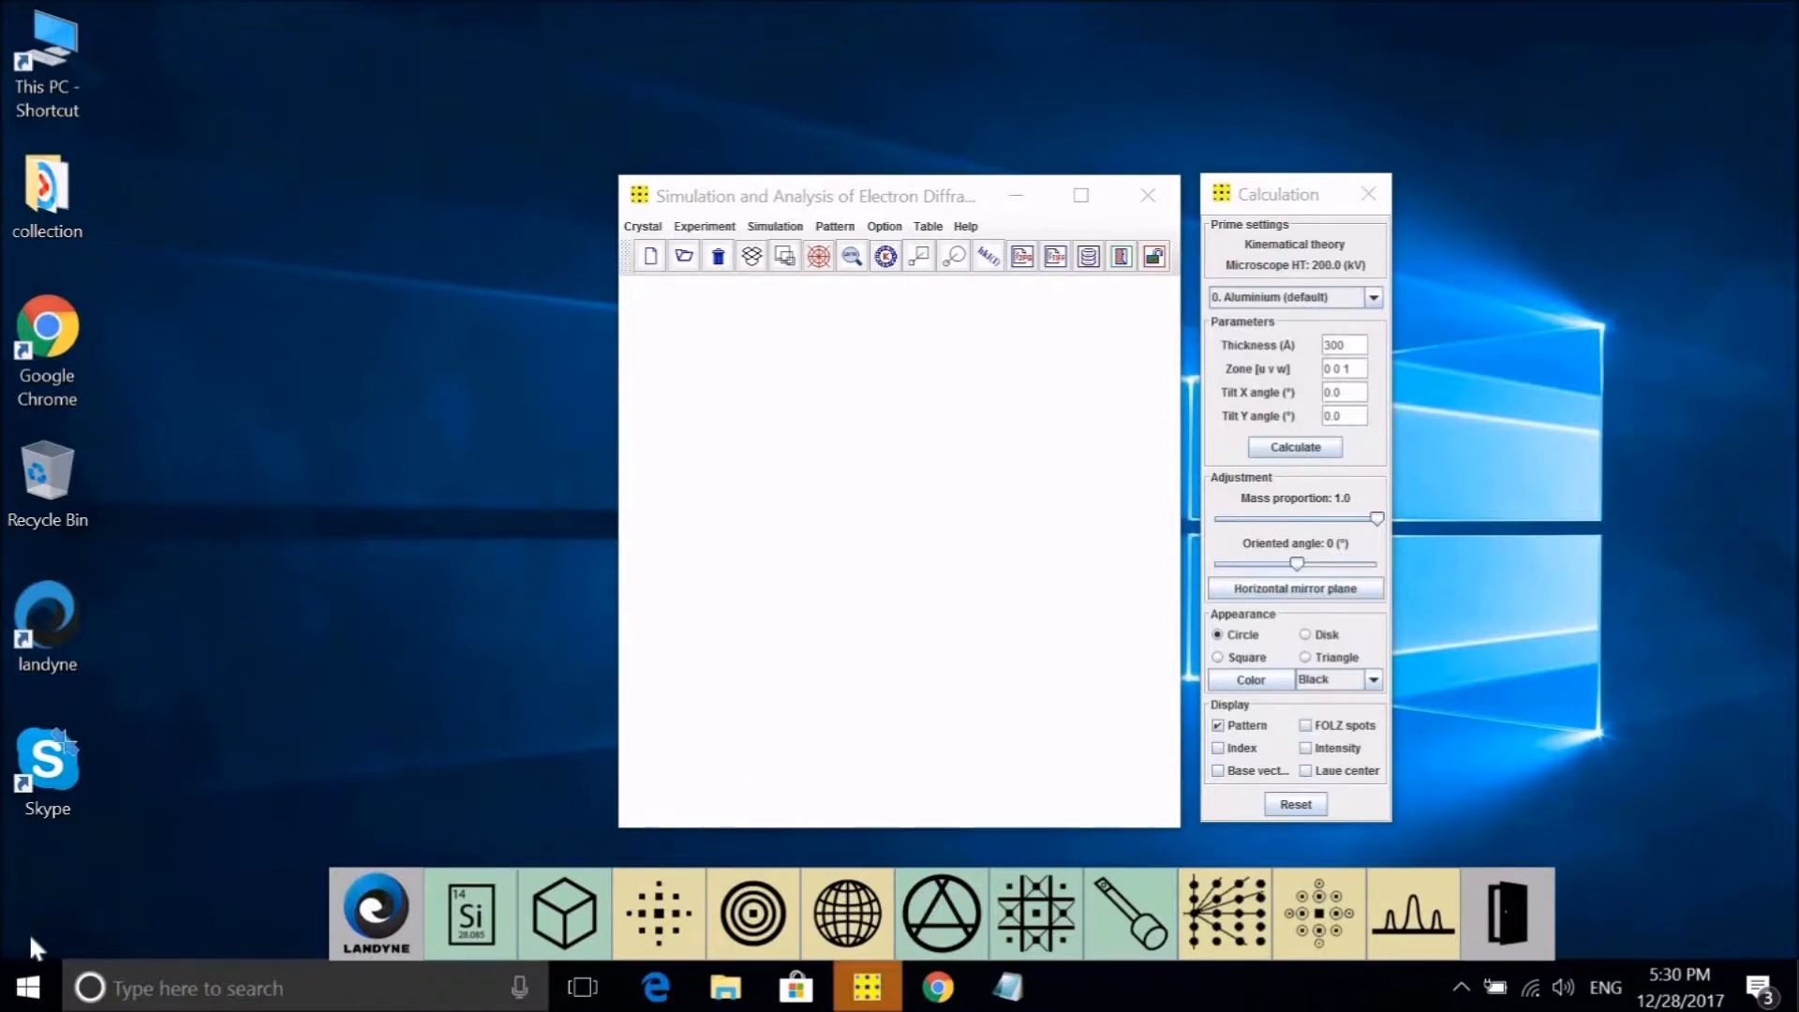
# Open NaCl.str.txt from the C:\landyne3\structures folder and examine how its structure data and keywords are laid out
pyautogui.doubleClick(52, 56)
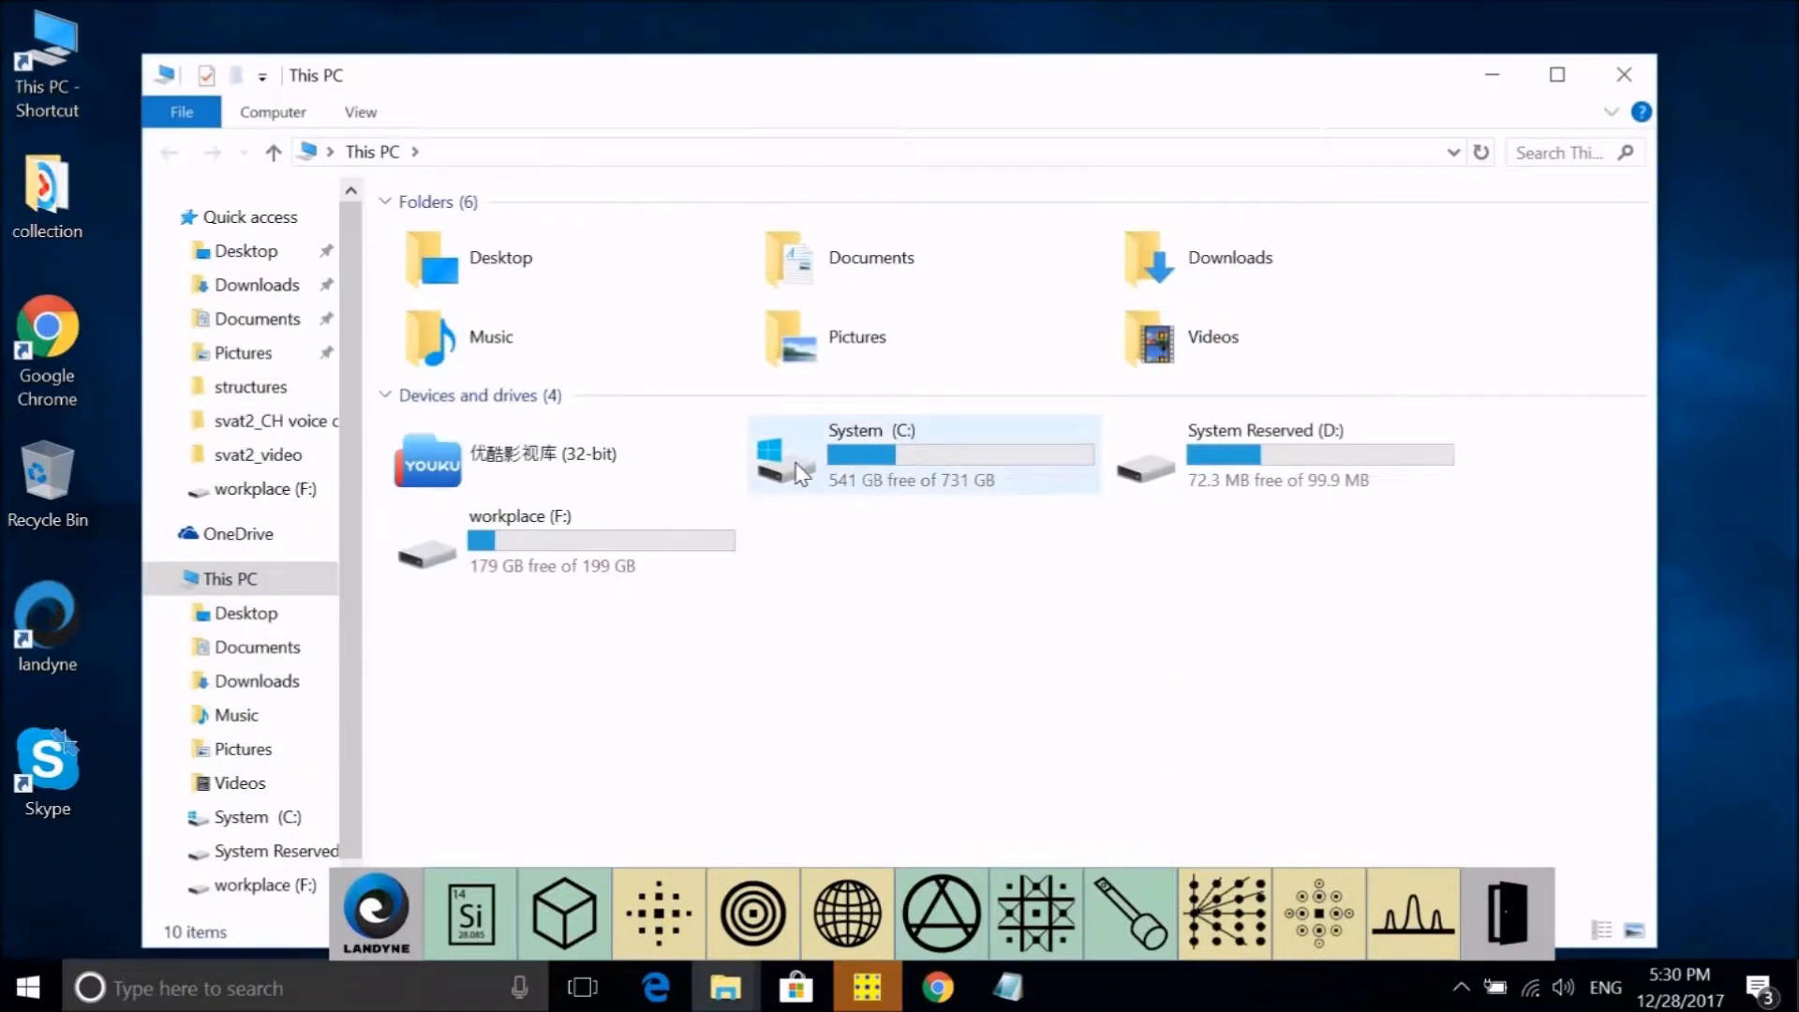
pyautogui.doubleClick(799, 473)
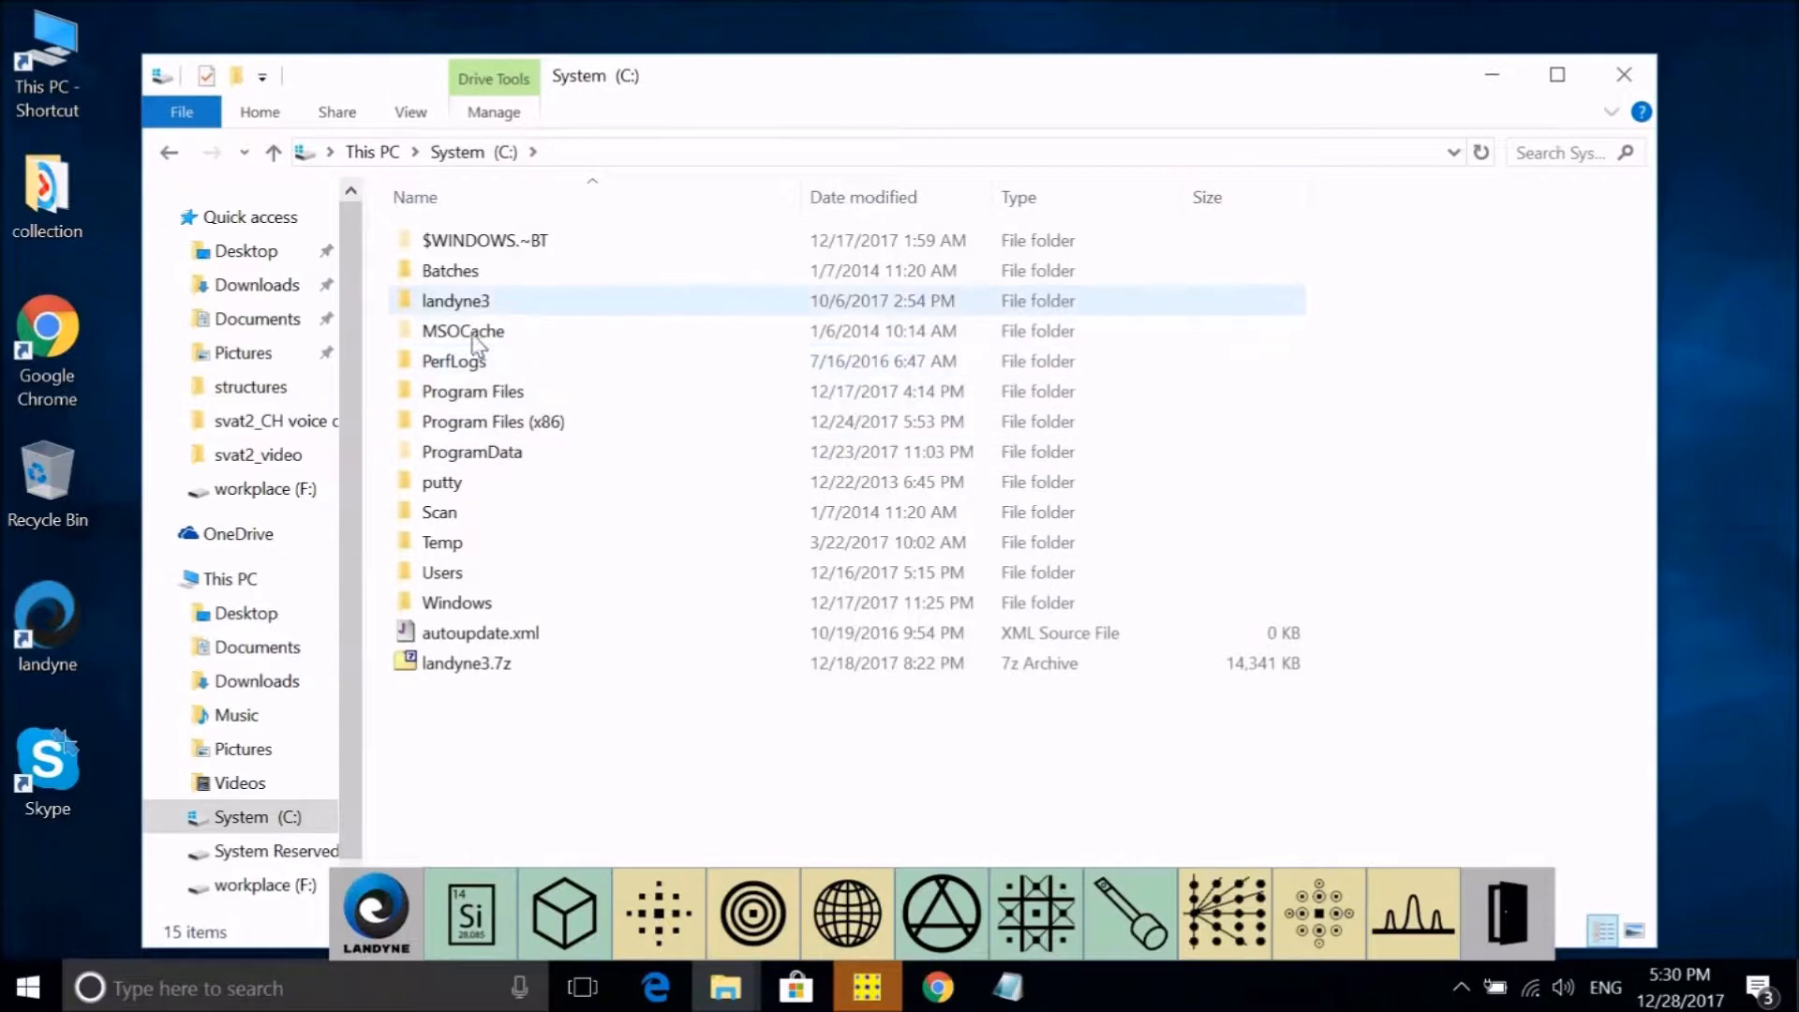
pyautogui.doubleClick(468, 302)
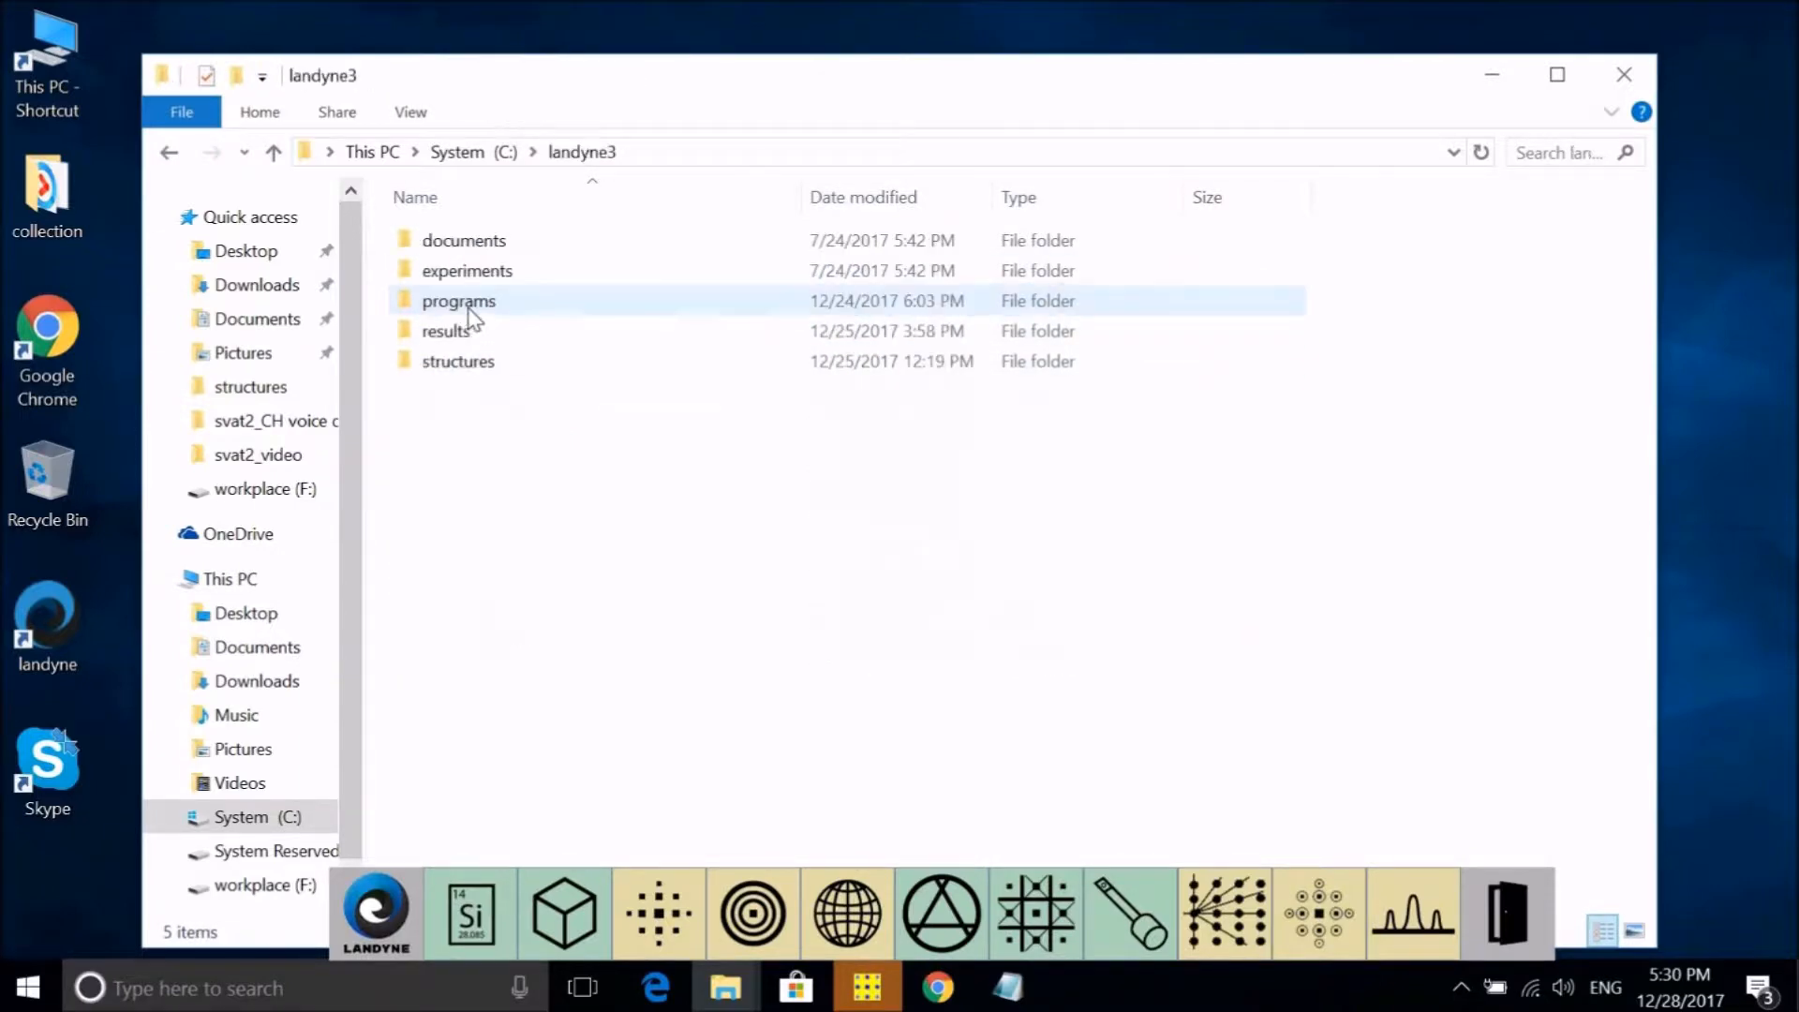
pyautogui.doubleClick(464, 362)
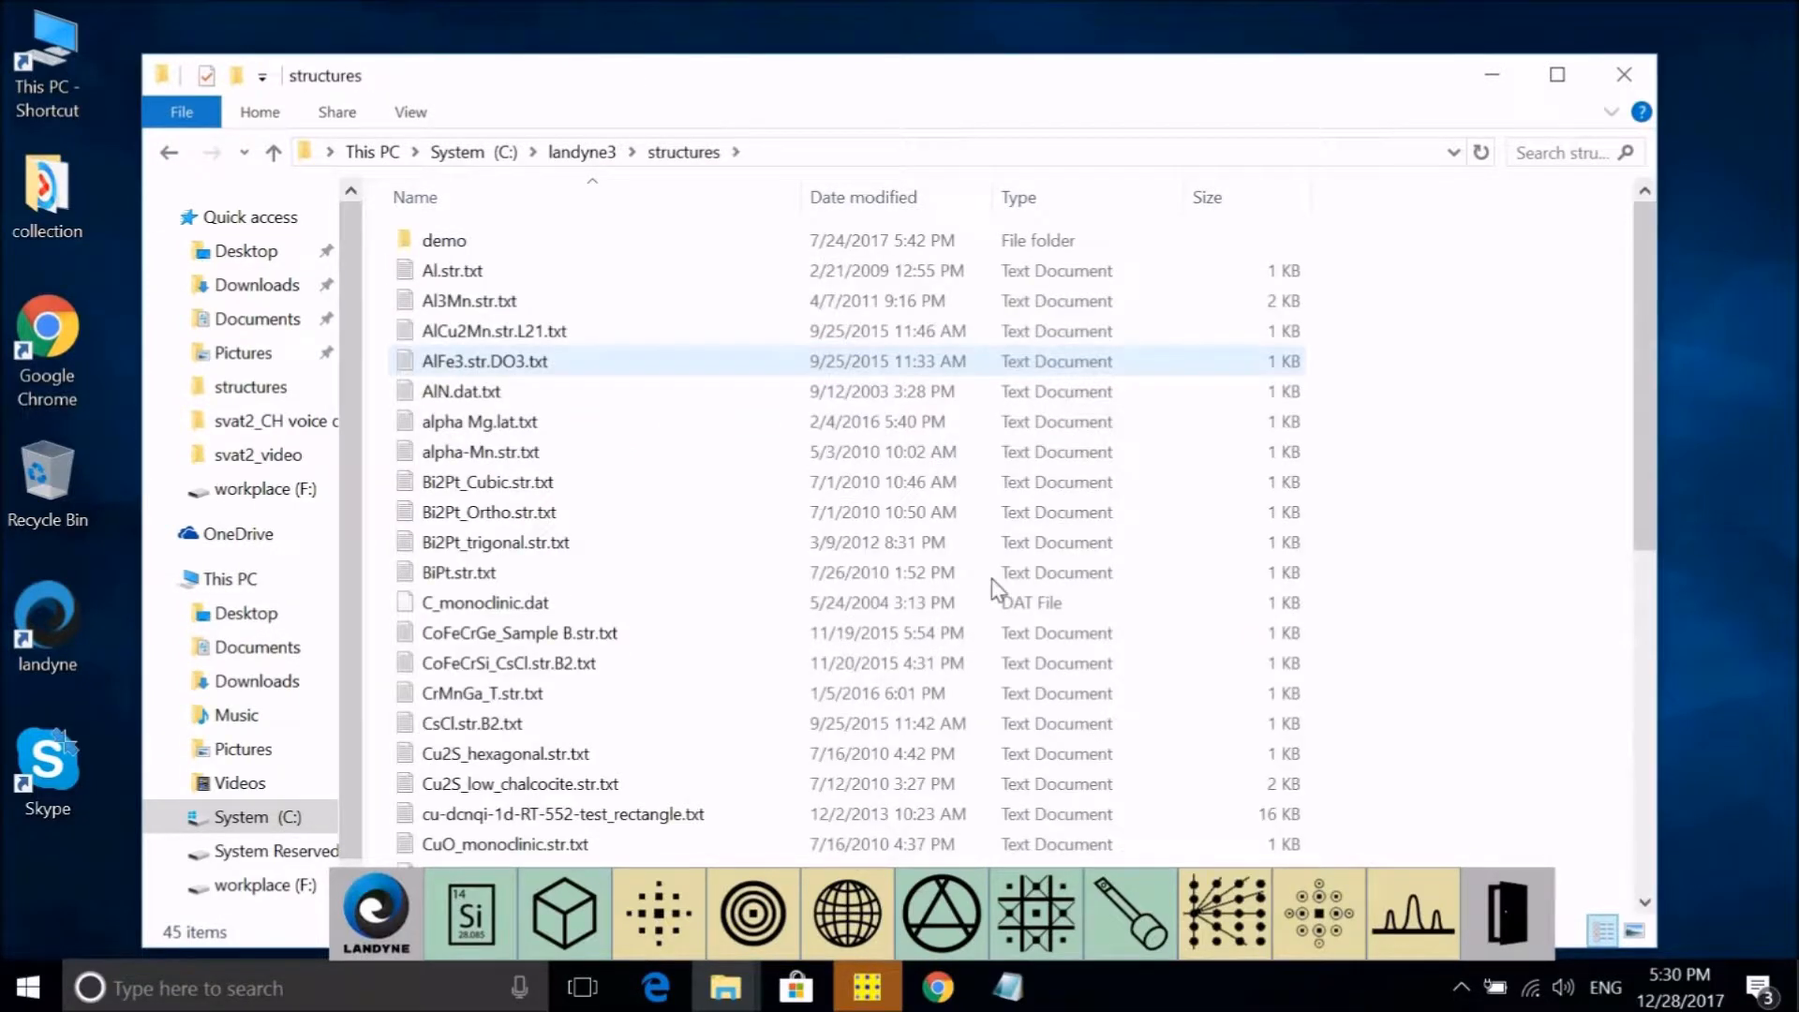
pyautogui.click(1655, 812)
pyautogui.click(1655, 812)
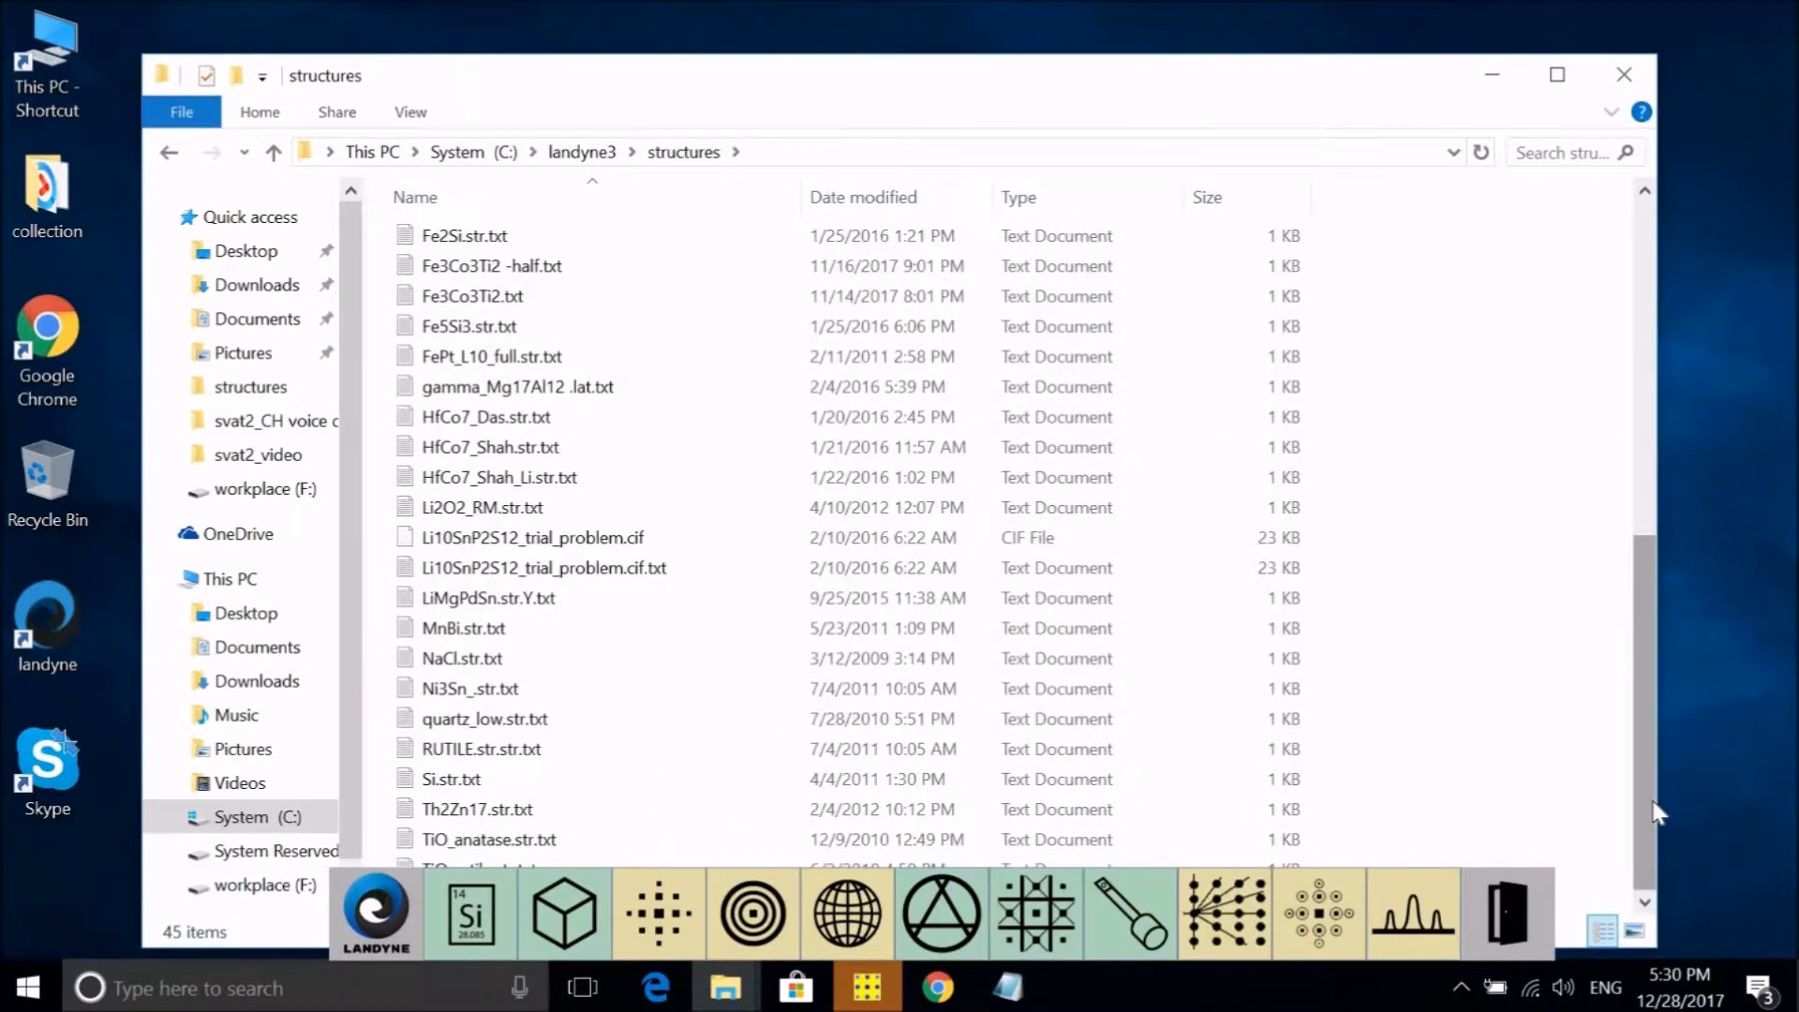
pyautogui.click(876, 573)
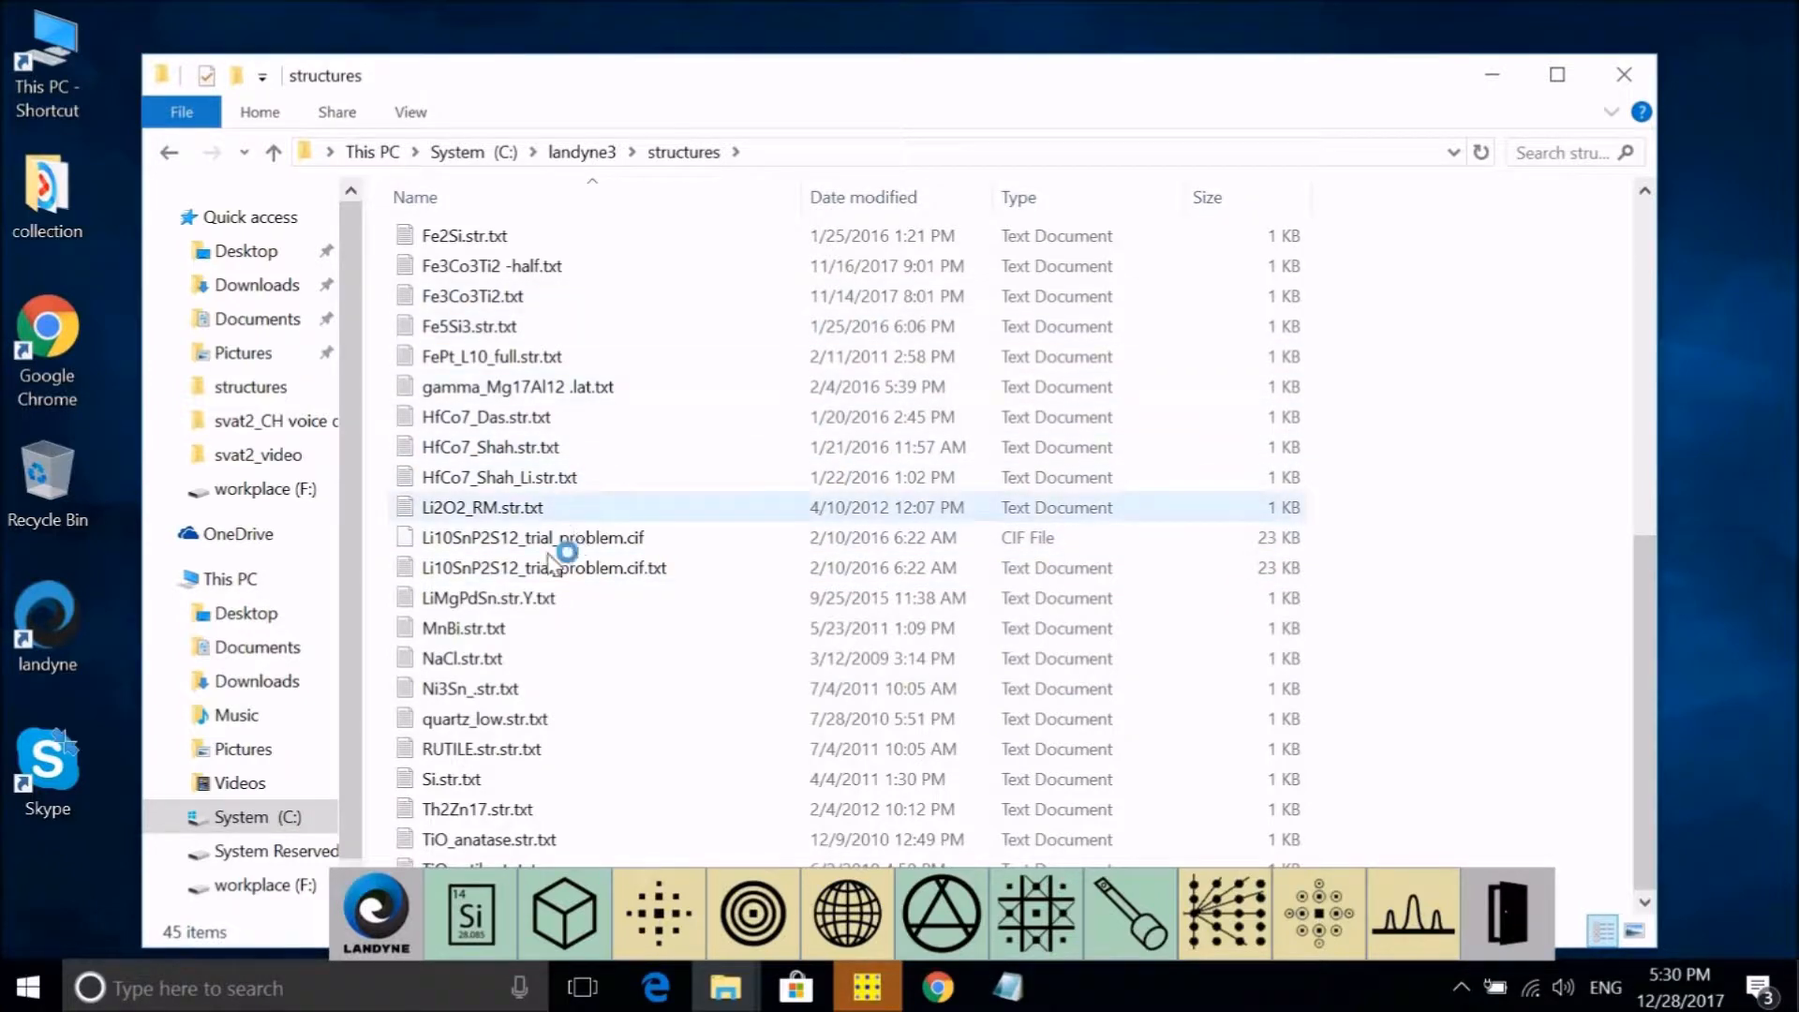
pyautogui.doubleClick(471, 659)
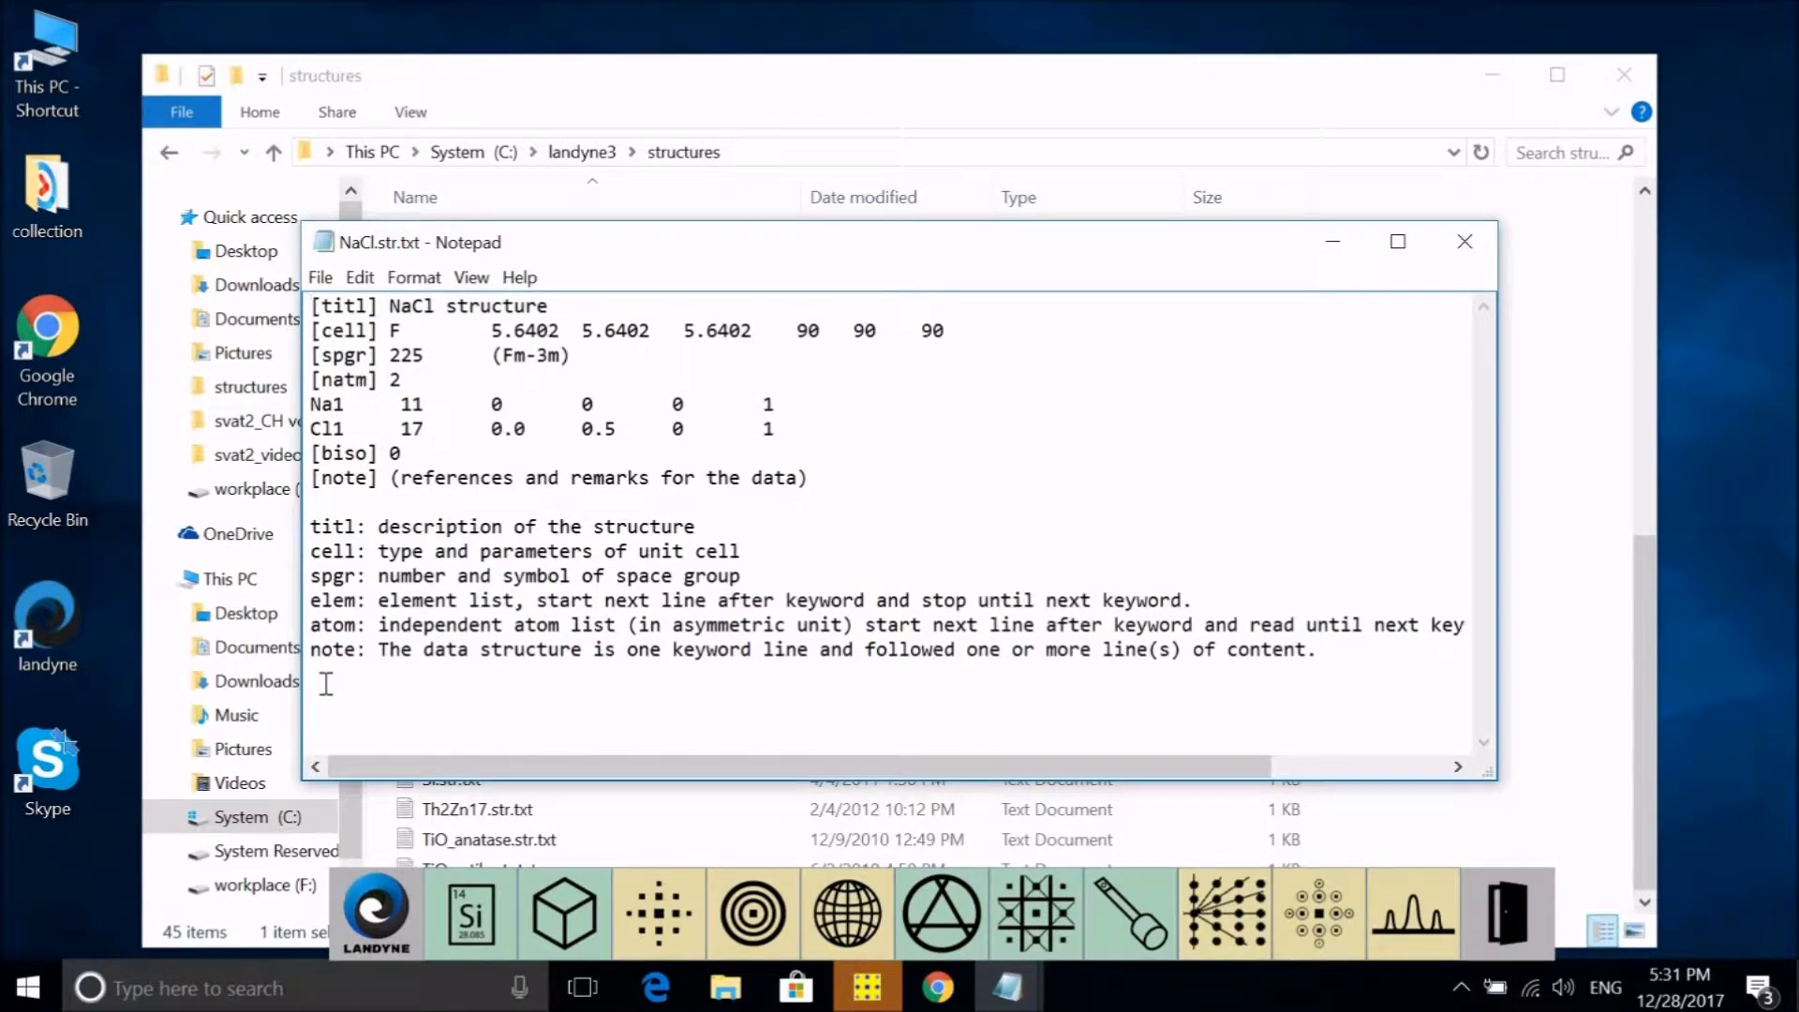
pyautogui.click(588, 923)
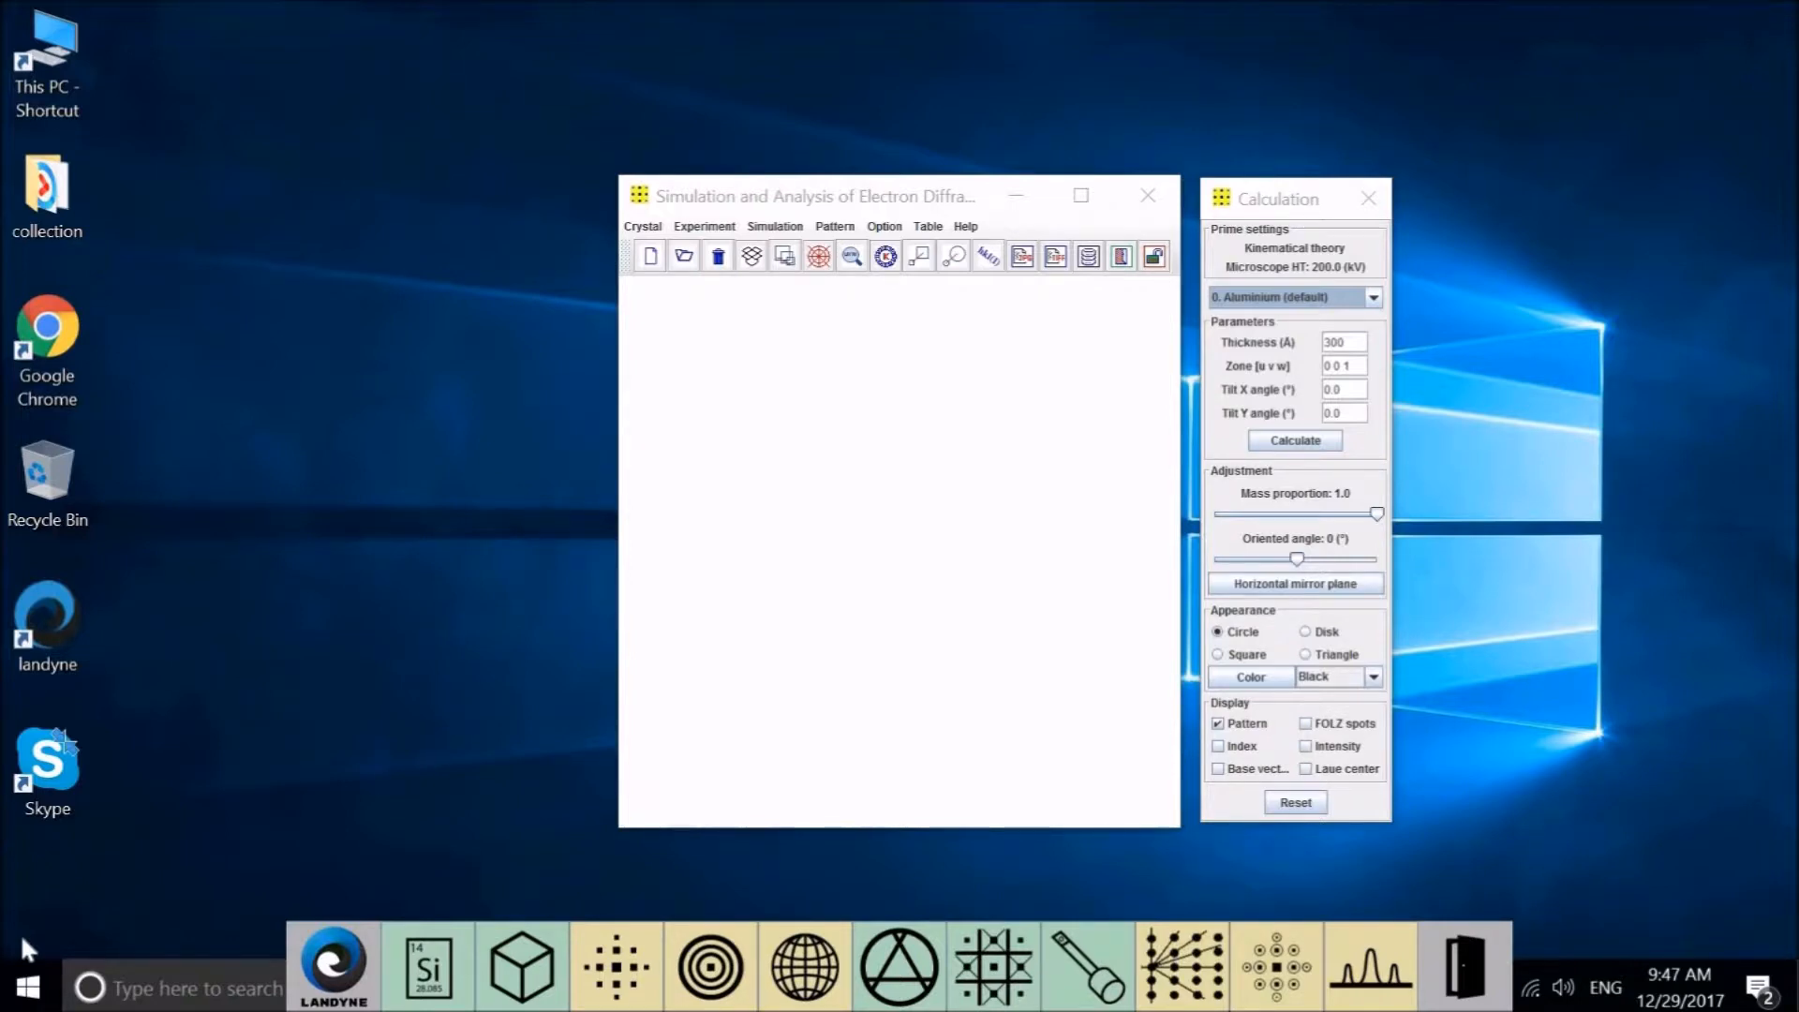
# Load the Al.str.txt crystal structure file from the structures folder
pyautogui.click(643, 227)
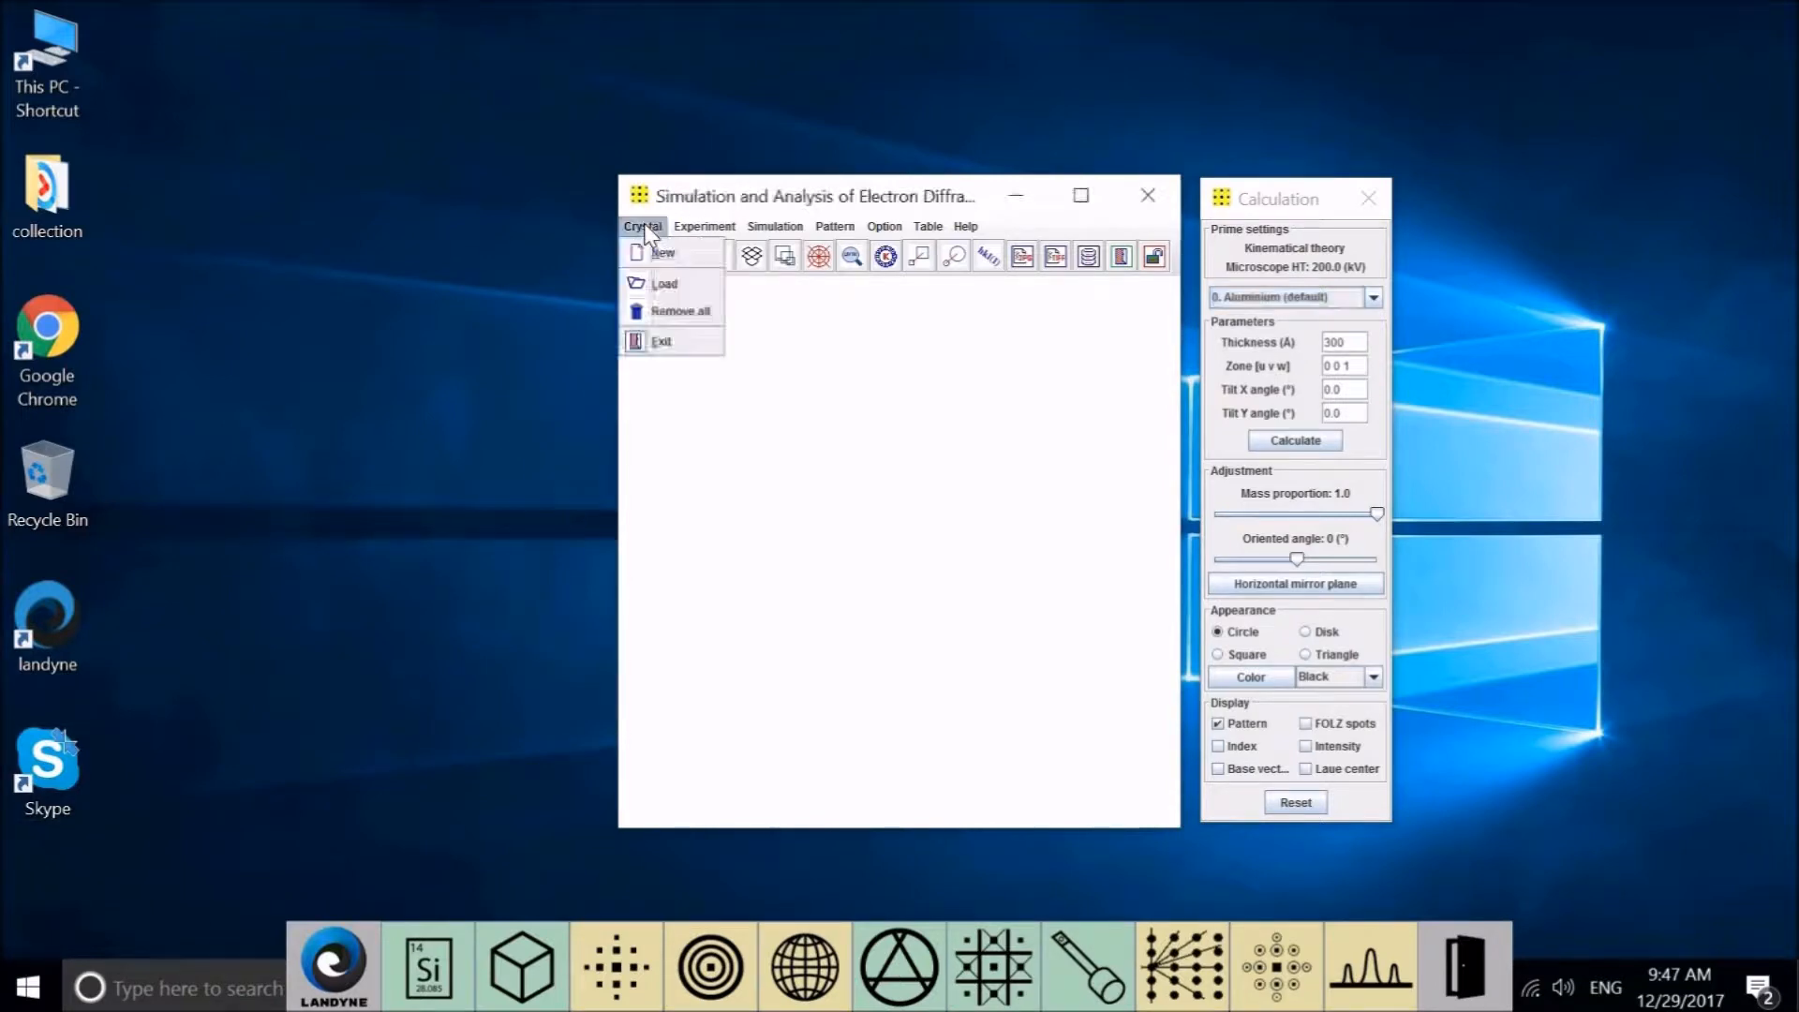
pyautogui.click(654, 286)
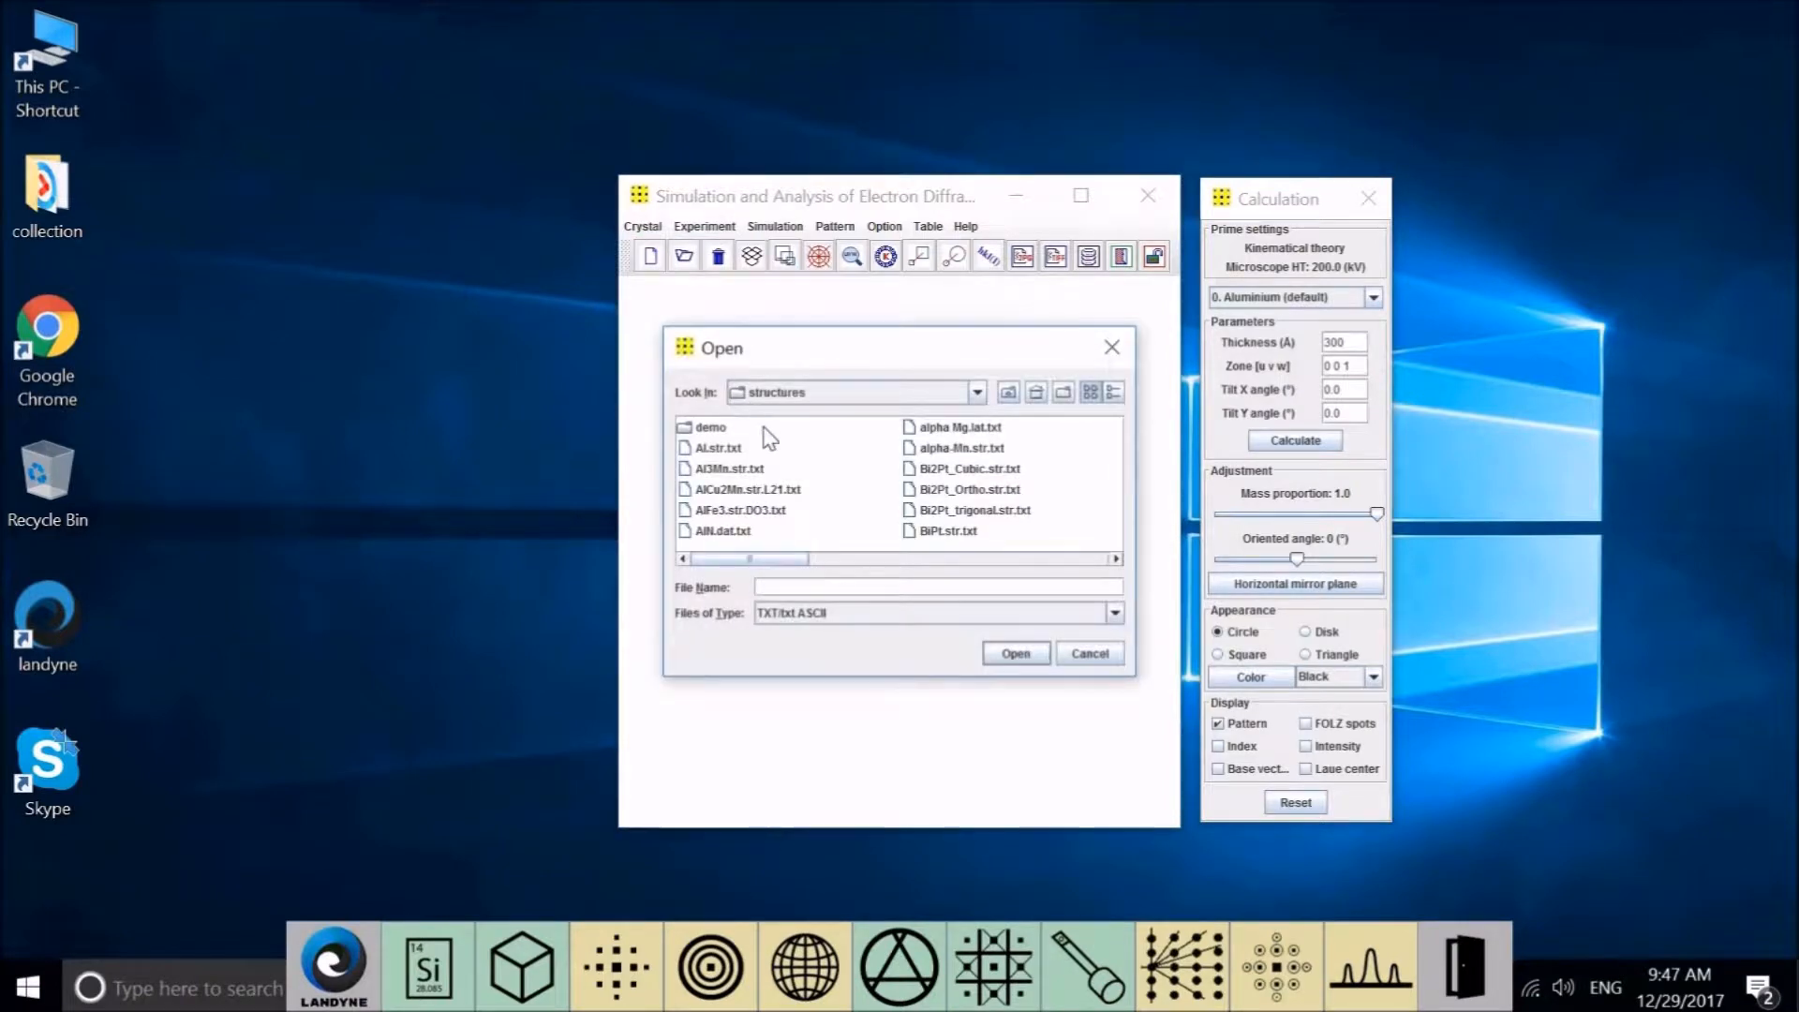
pyautogui.click(712, 448)
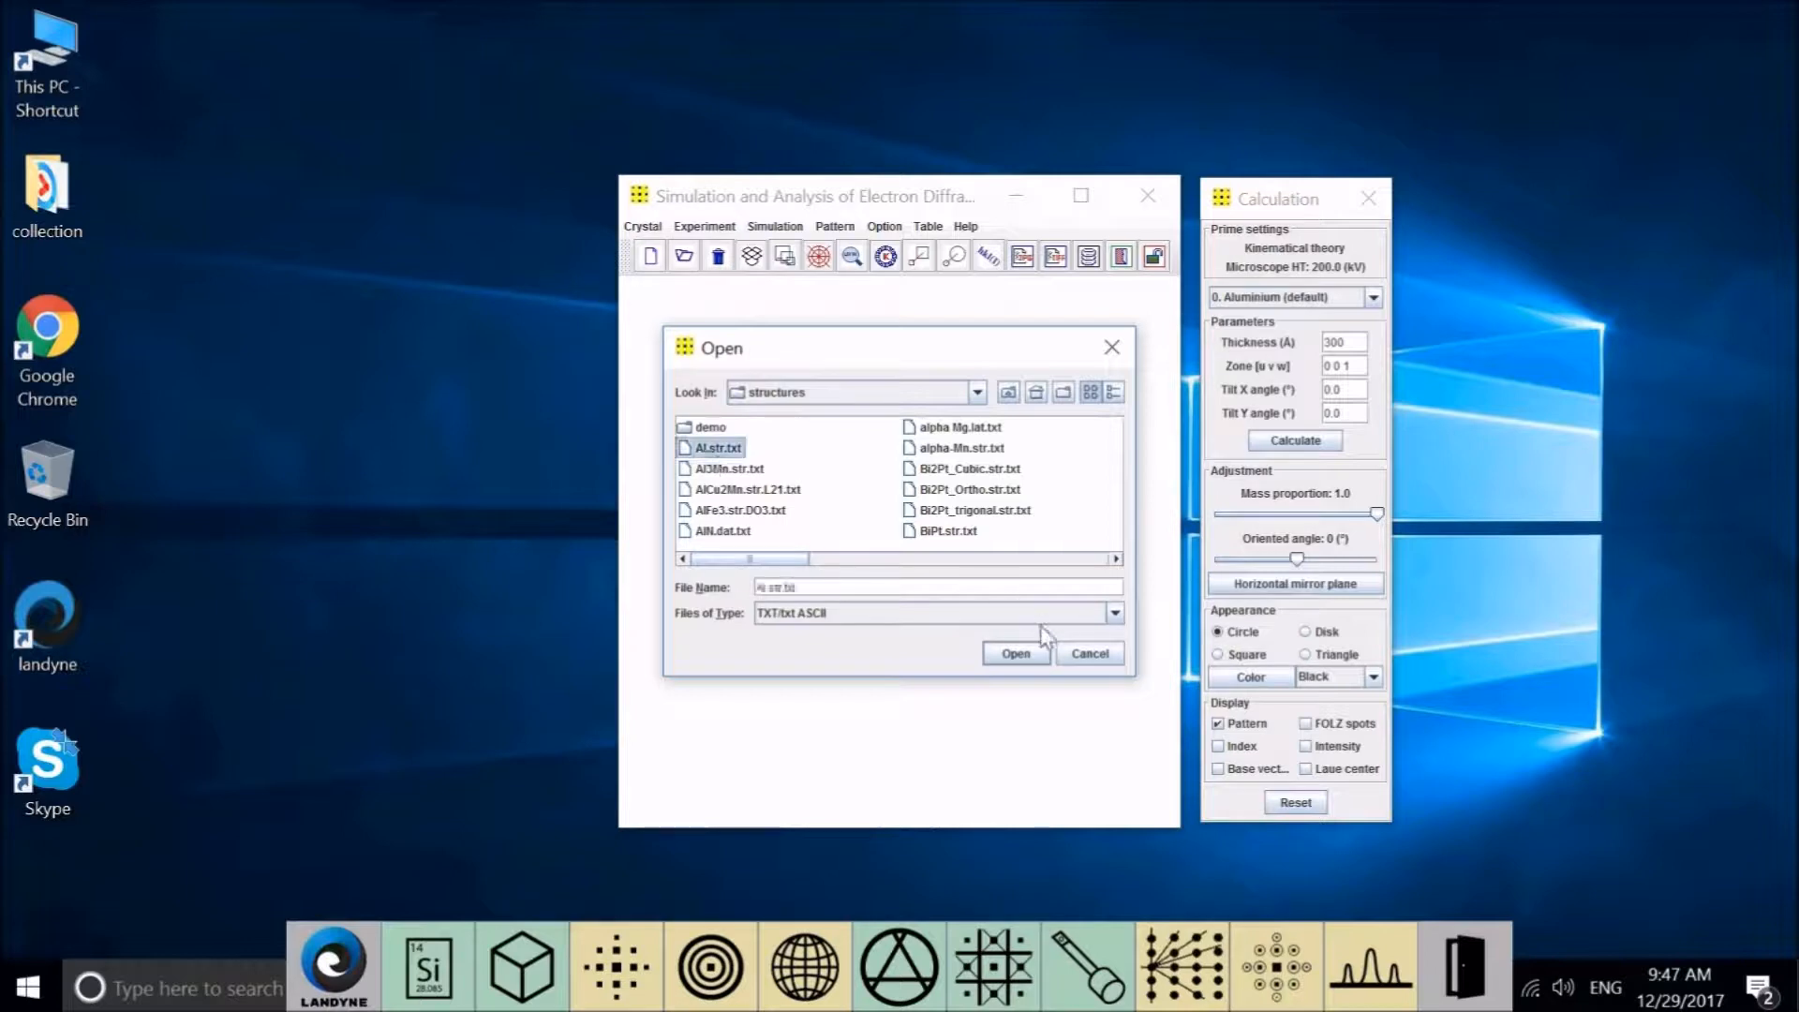
pyautogui.click(1017, 653)
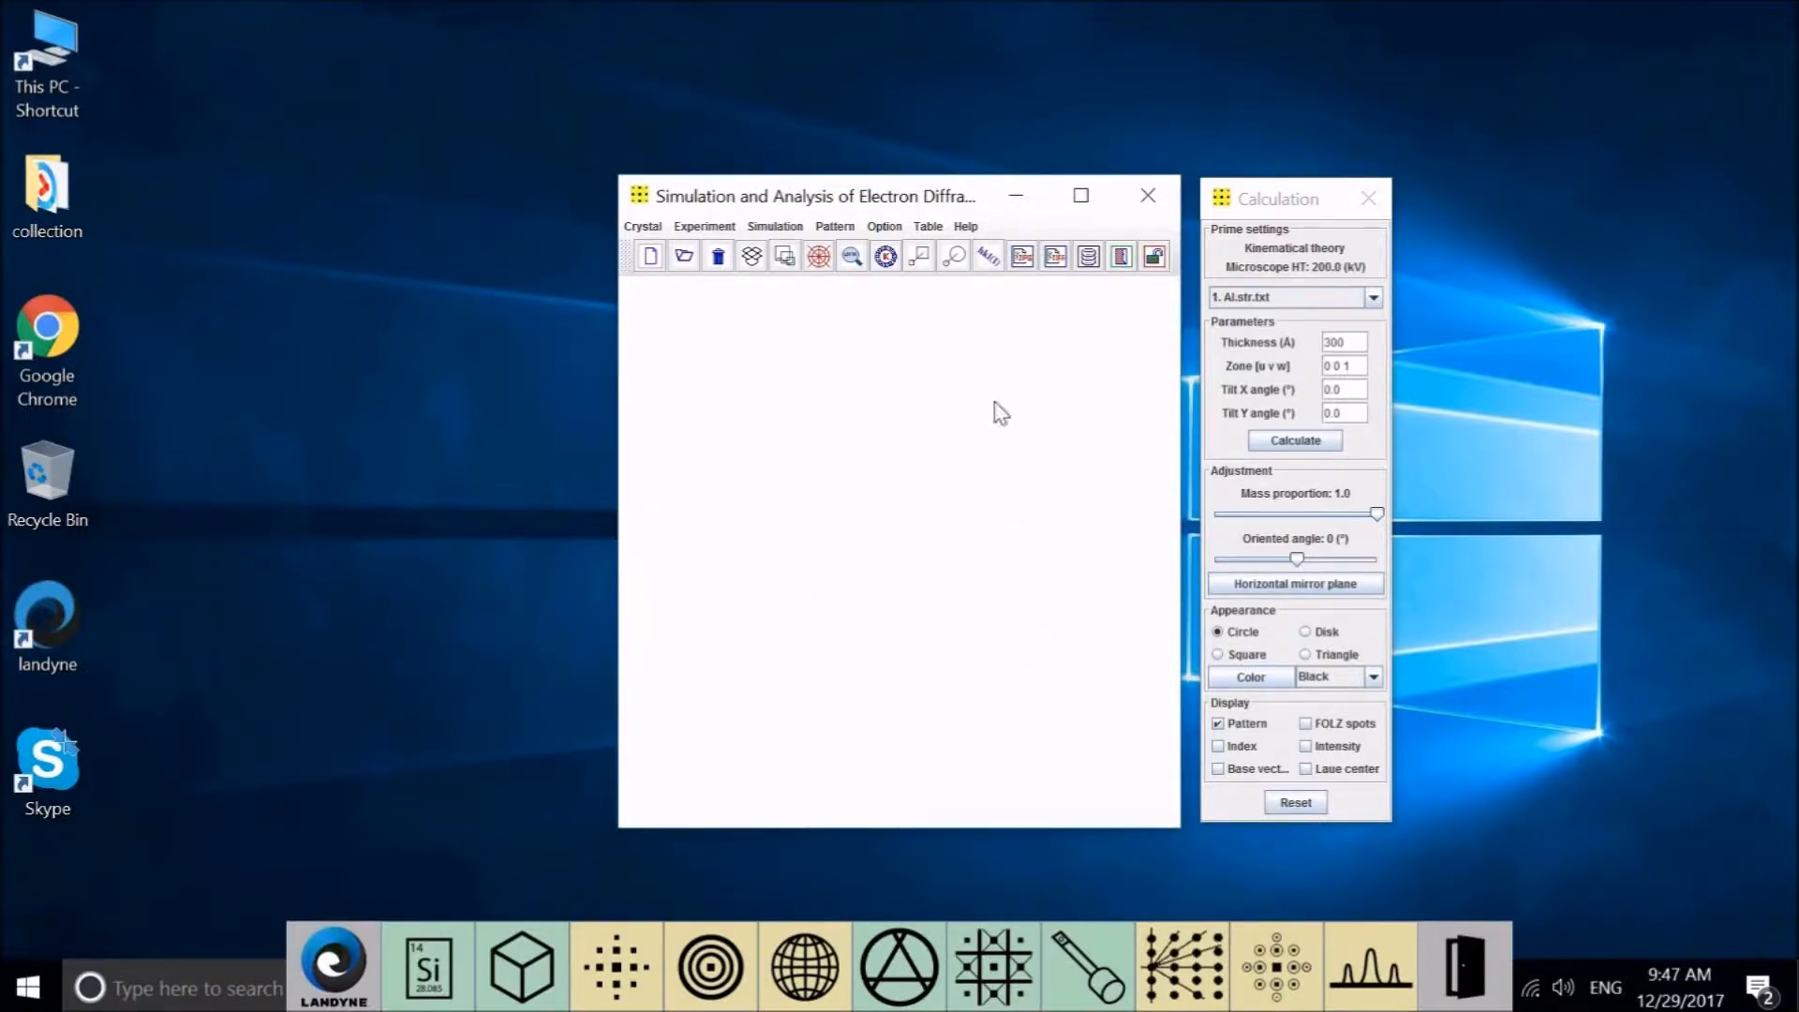
# Check the list of loaded crystals and choose Aluminium (default) as the crystal to simulate
pyautogui.click(1368, 302)
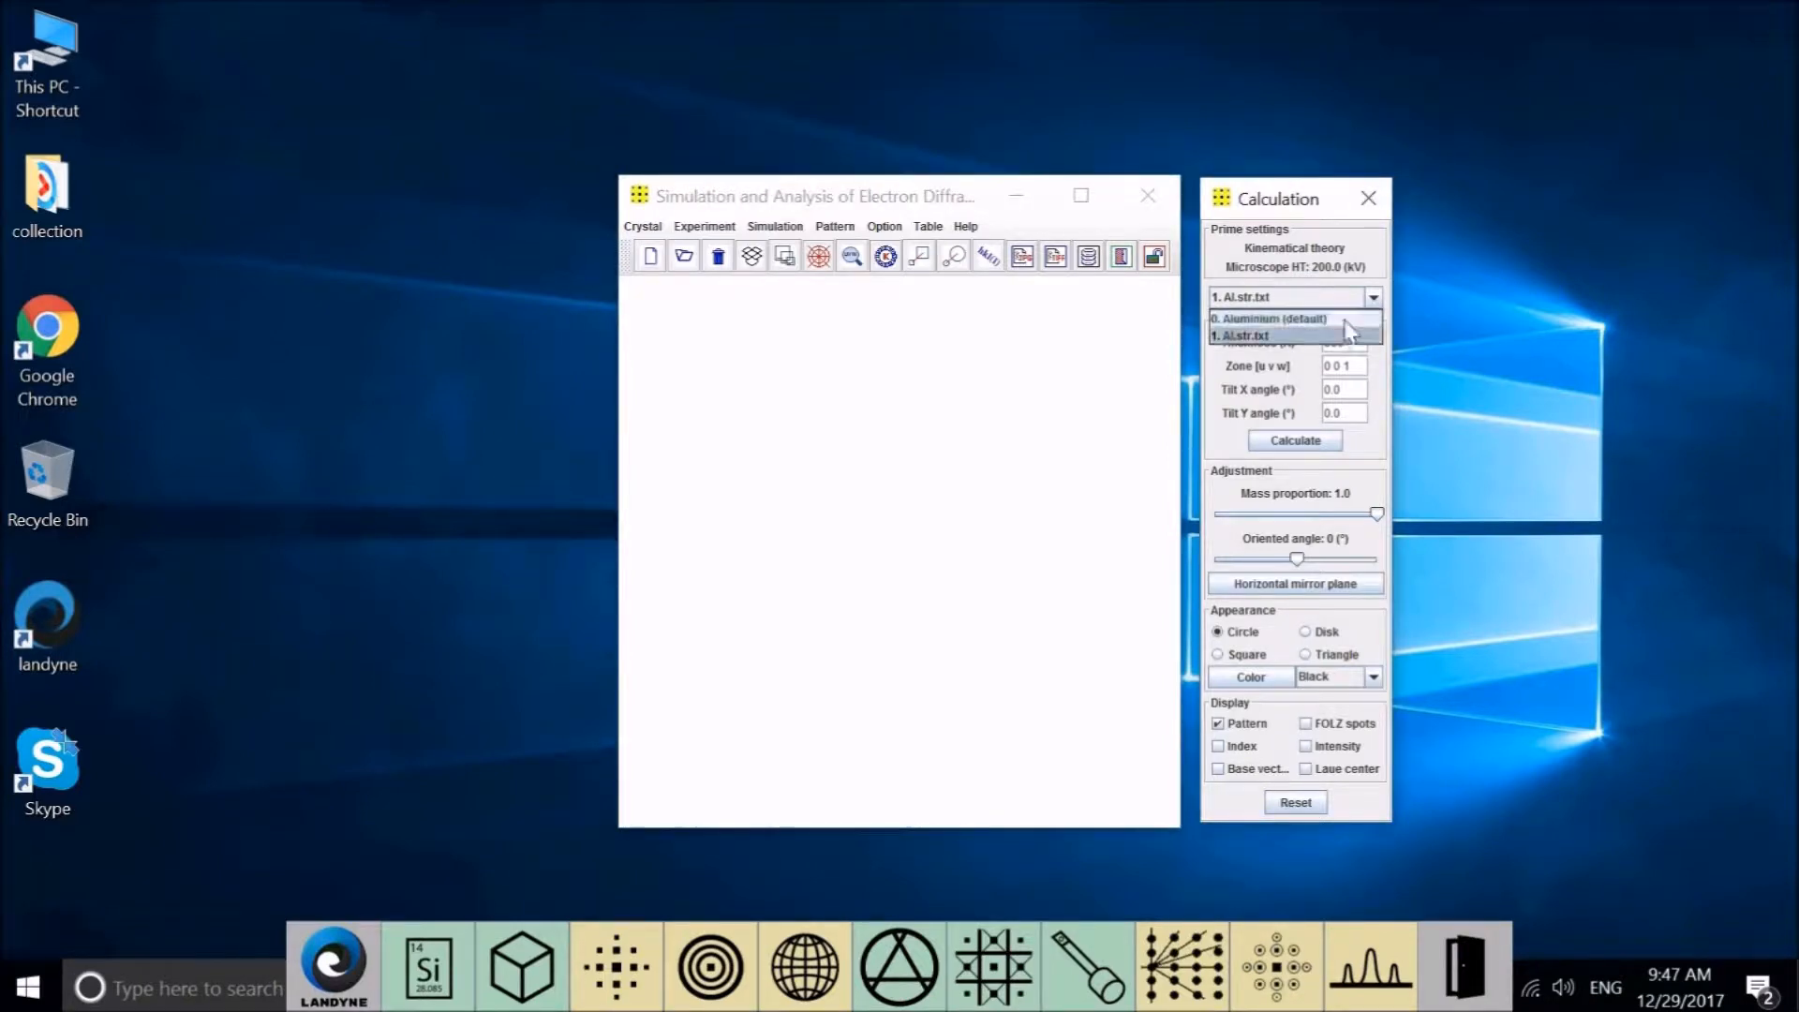
pyautogui.click(984, 507)
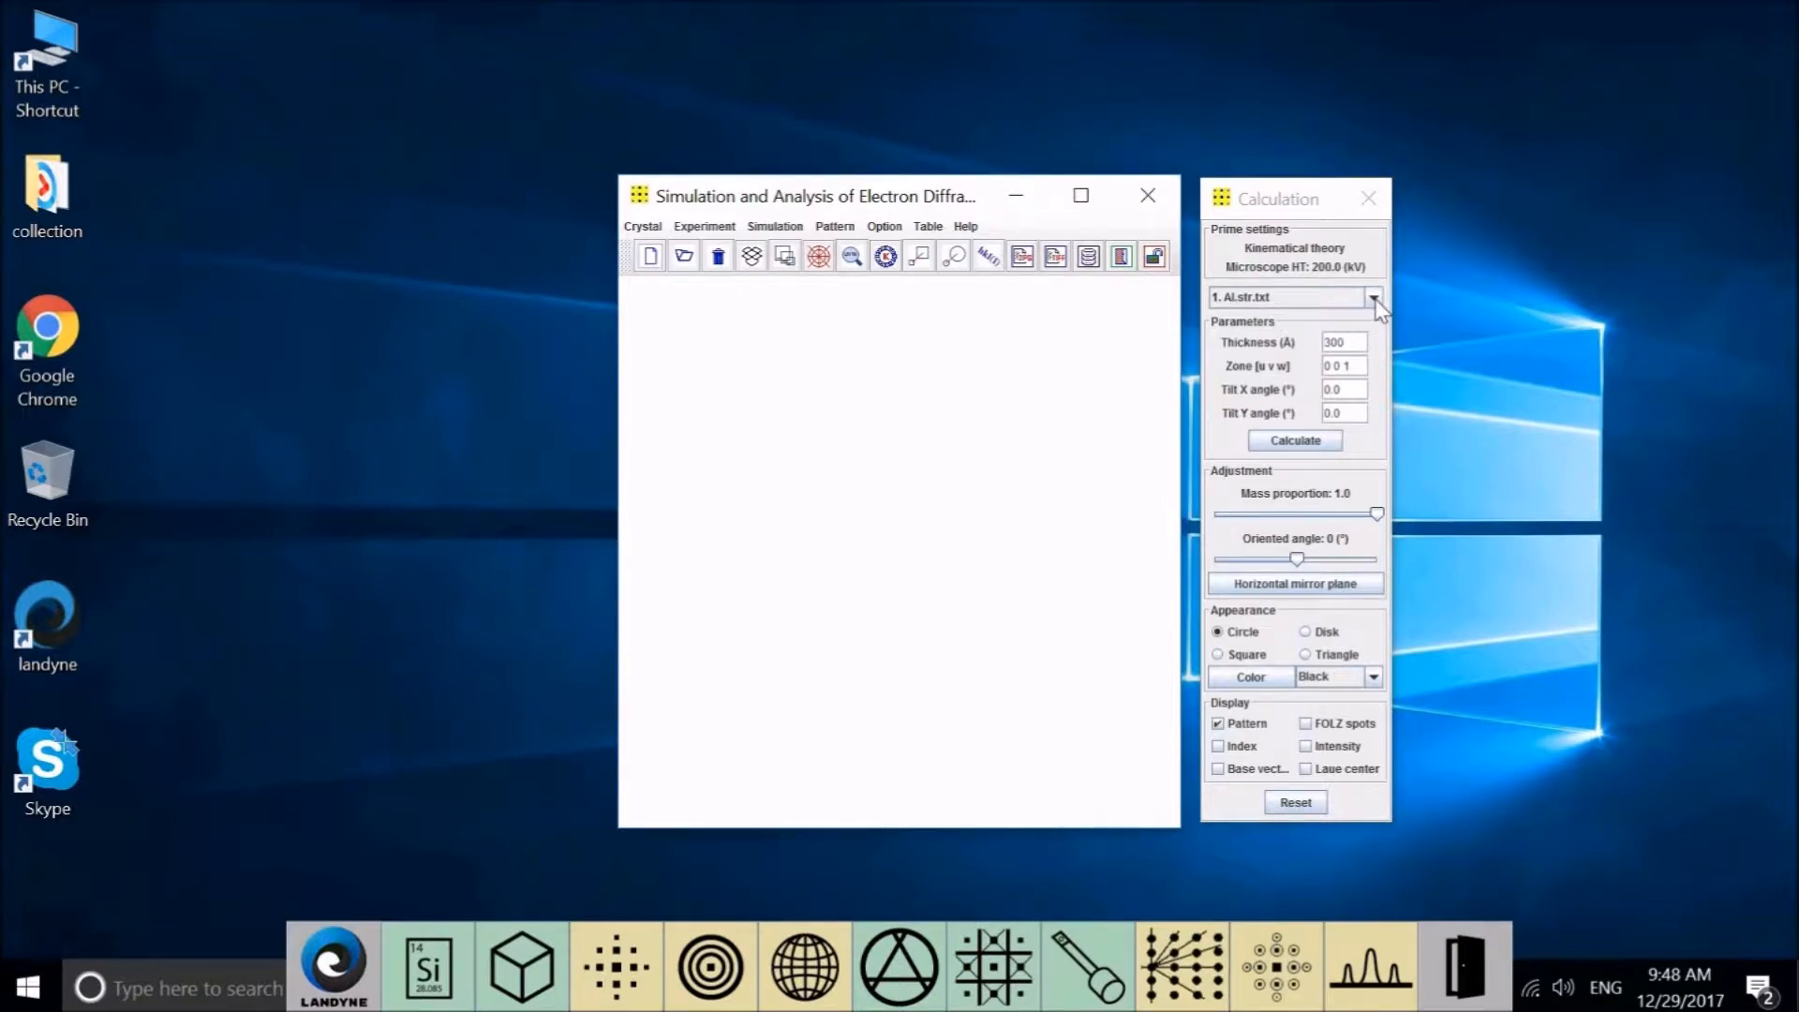
pyautogui.click(1374, 298)
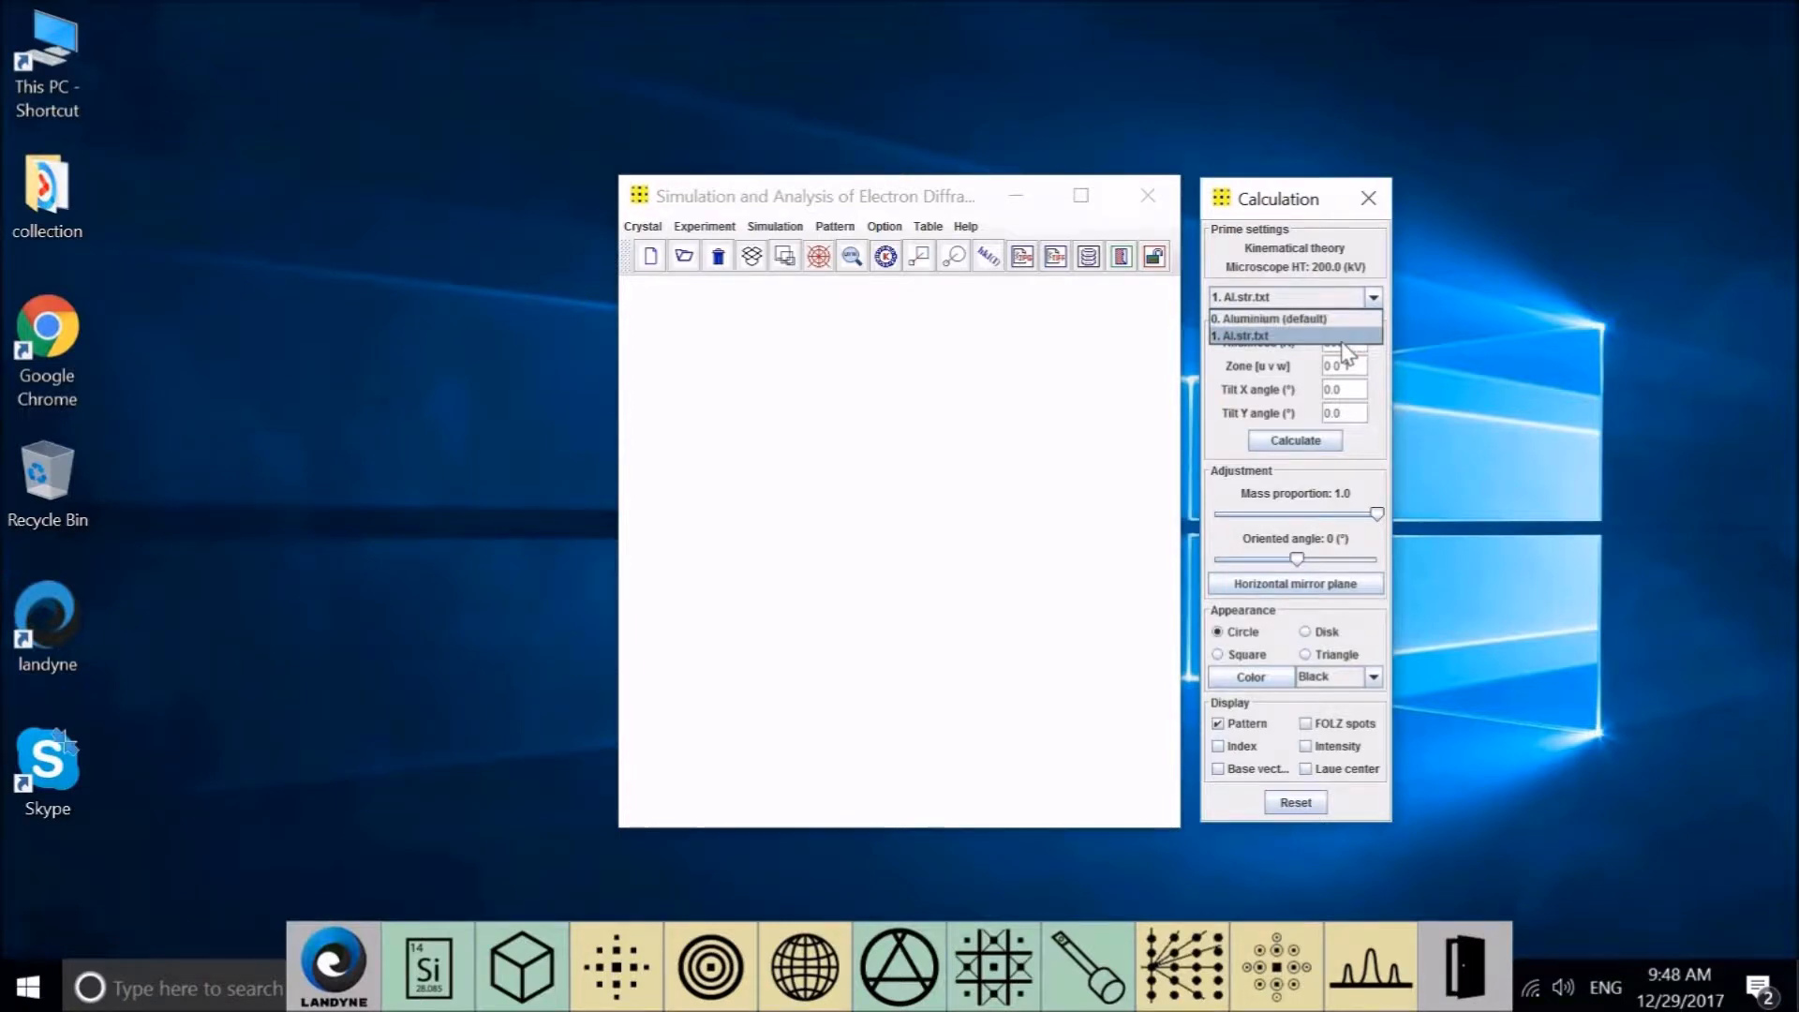
pyautogui.click(1023, 406)
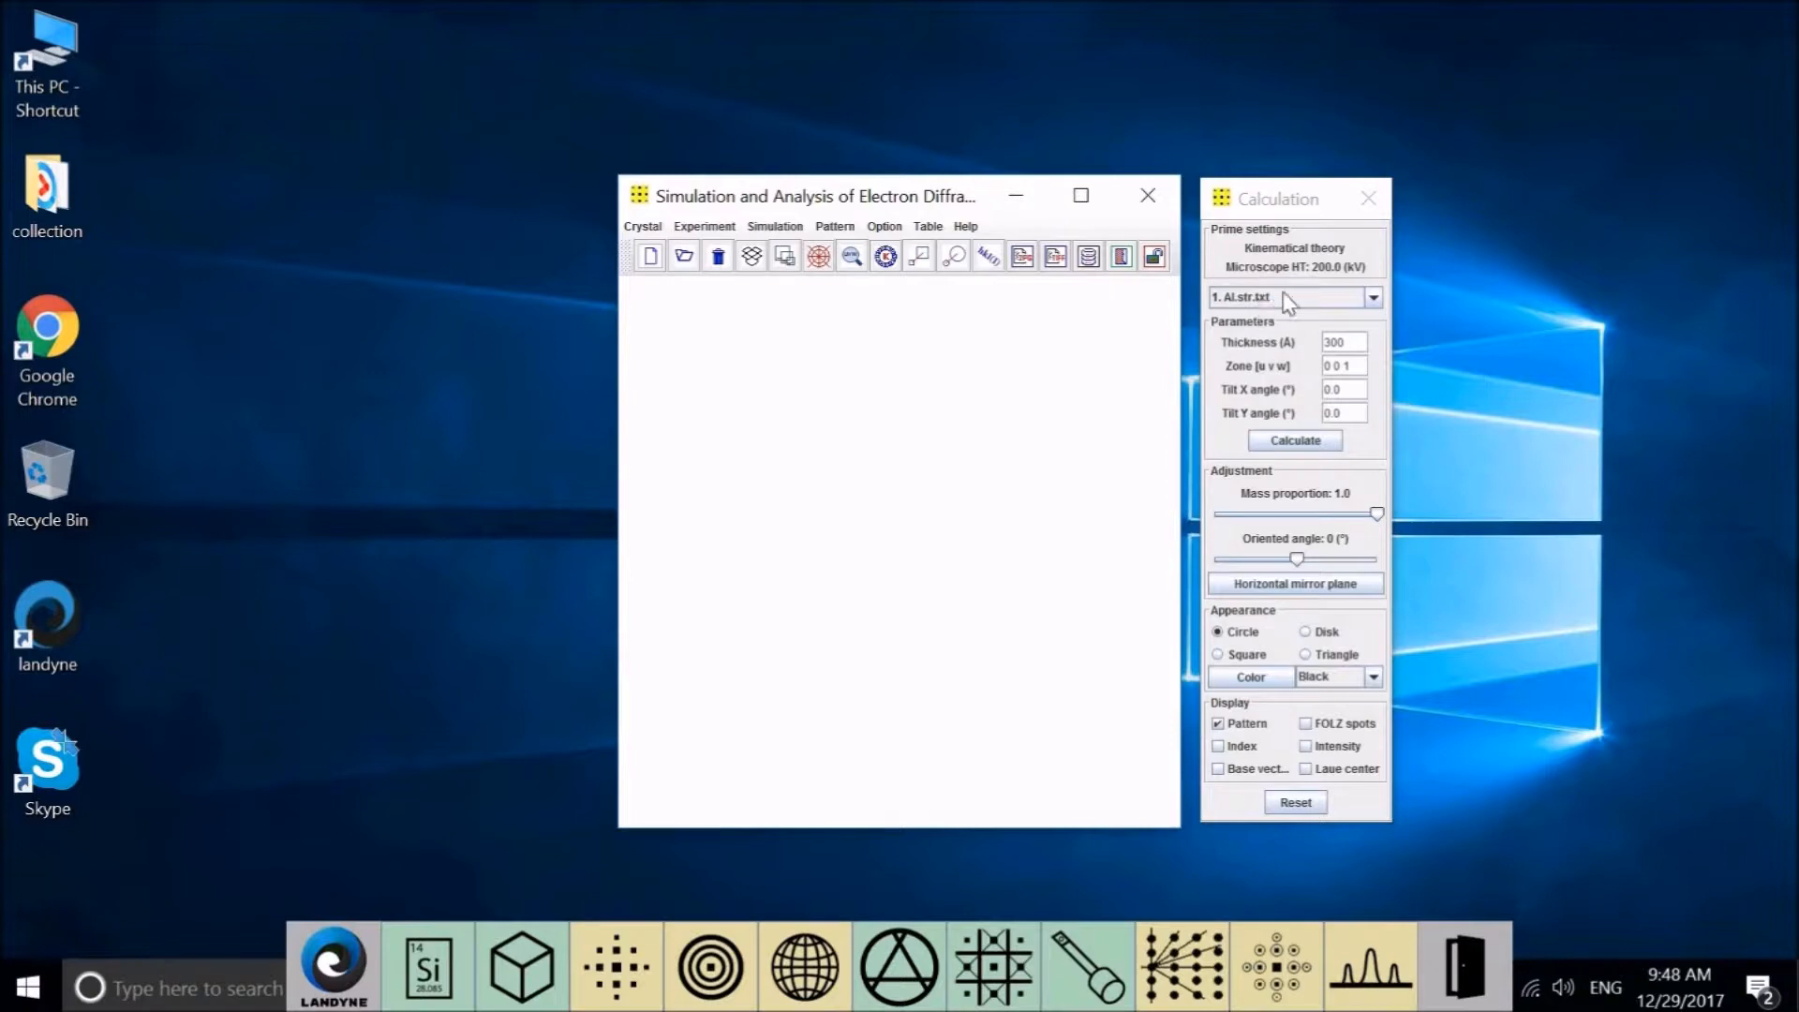
pyautogui.click(1372, 299)
pyautogui.click(1218, 313)
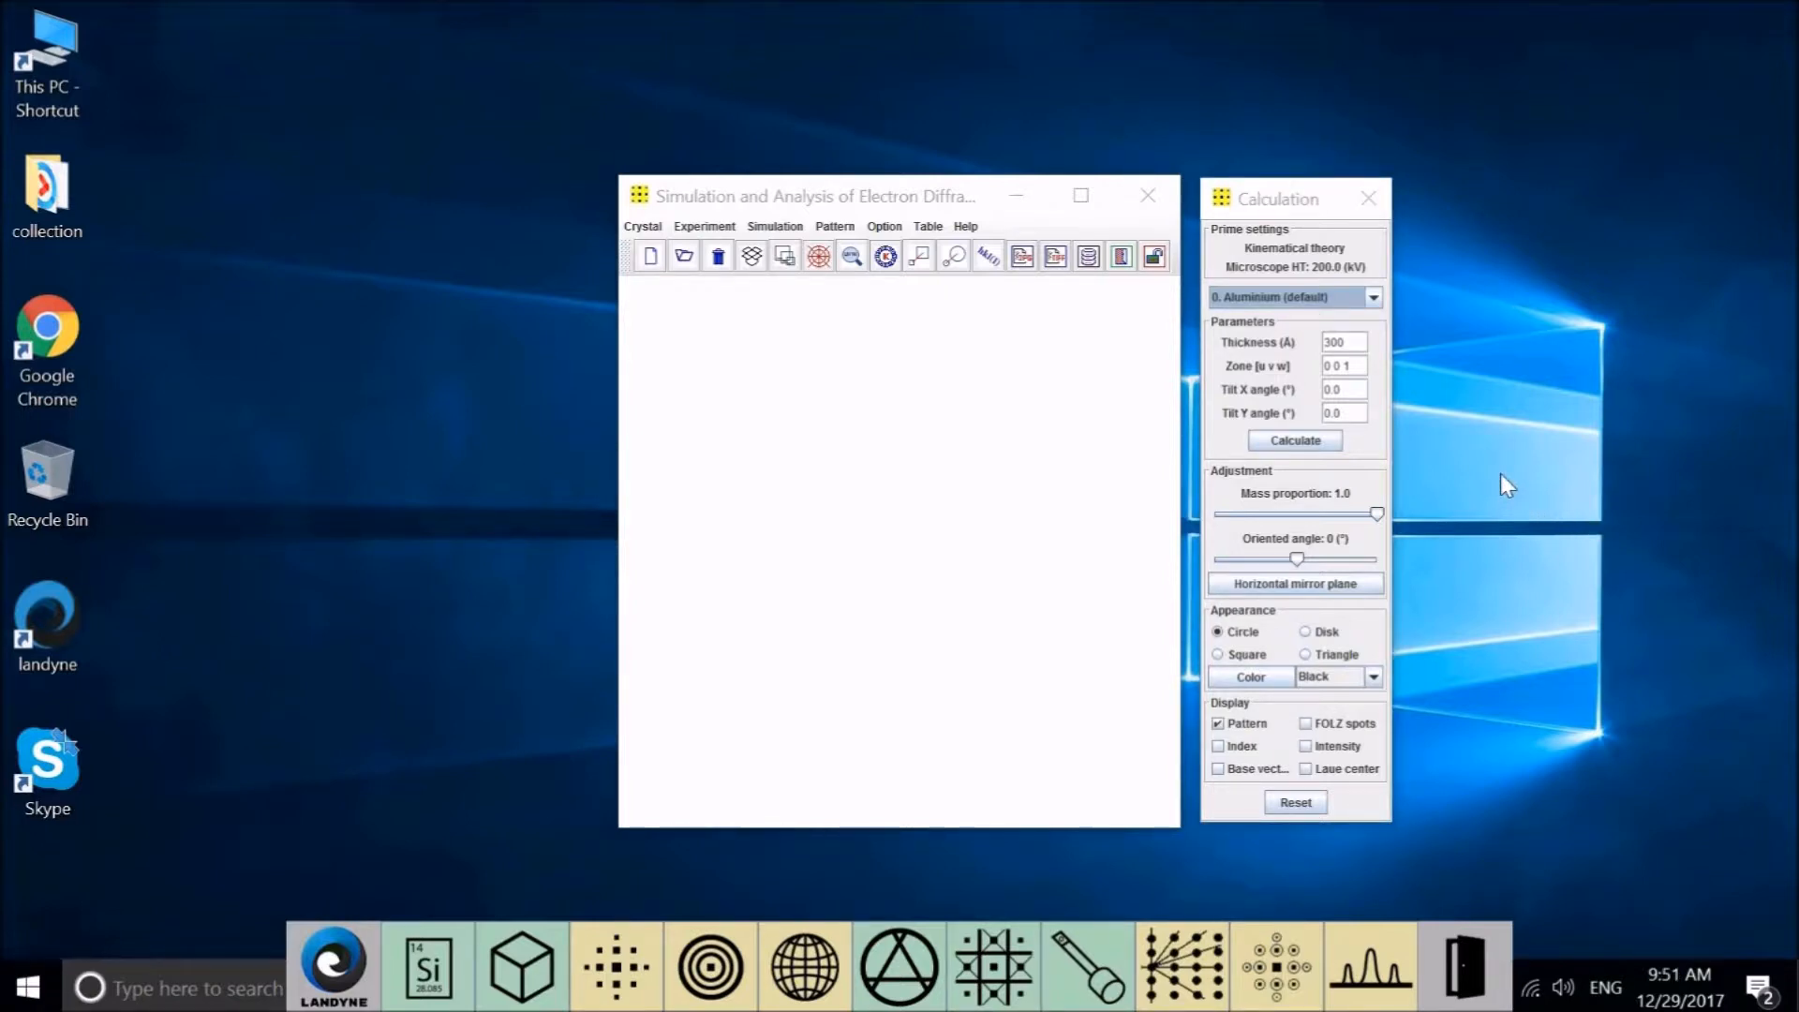
# Calculate the aluminium diffraction pattern for zone 0 0 1 at a thickness of 300 Å, and again at 100 Å
pyautogui.click(1318, 442)
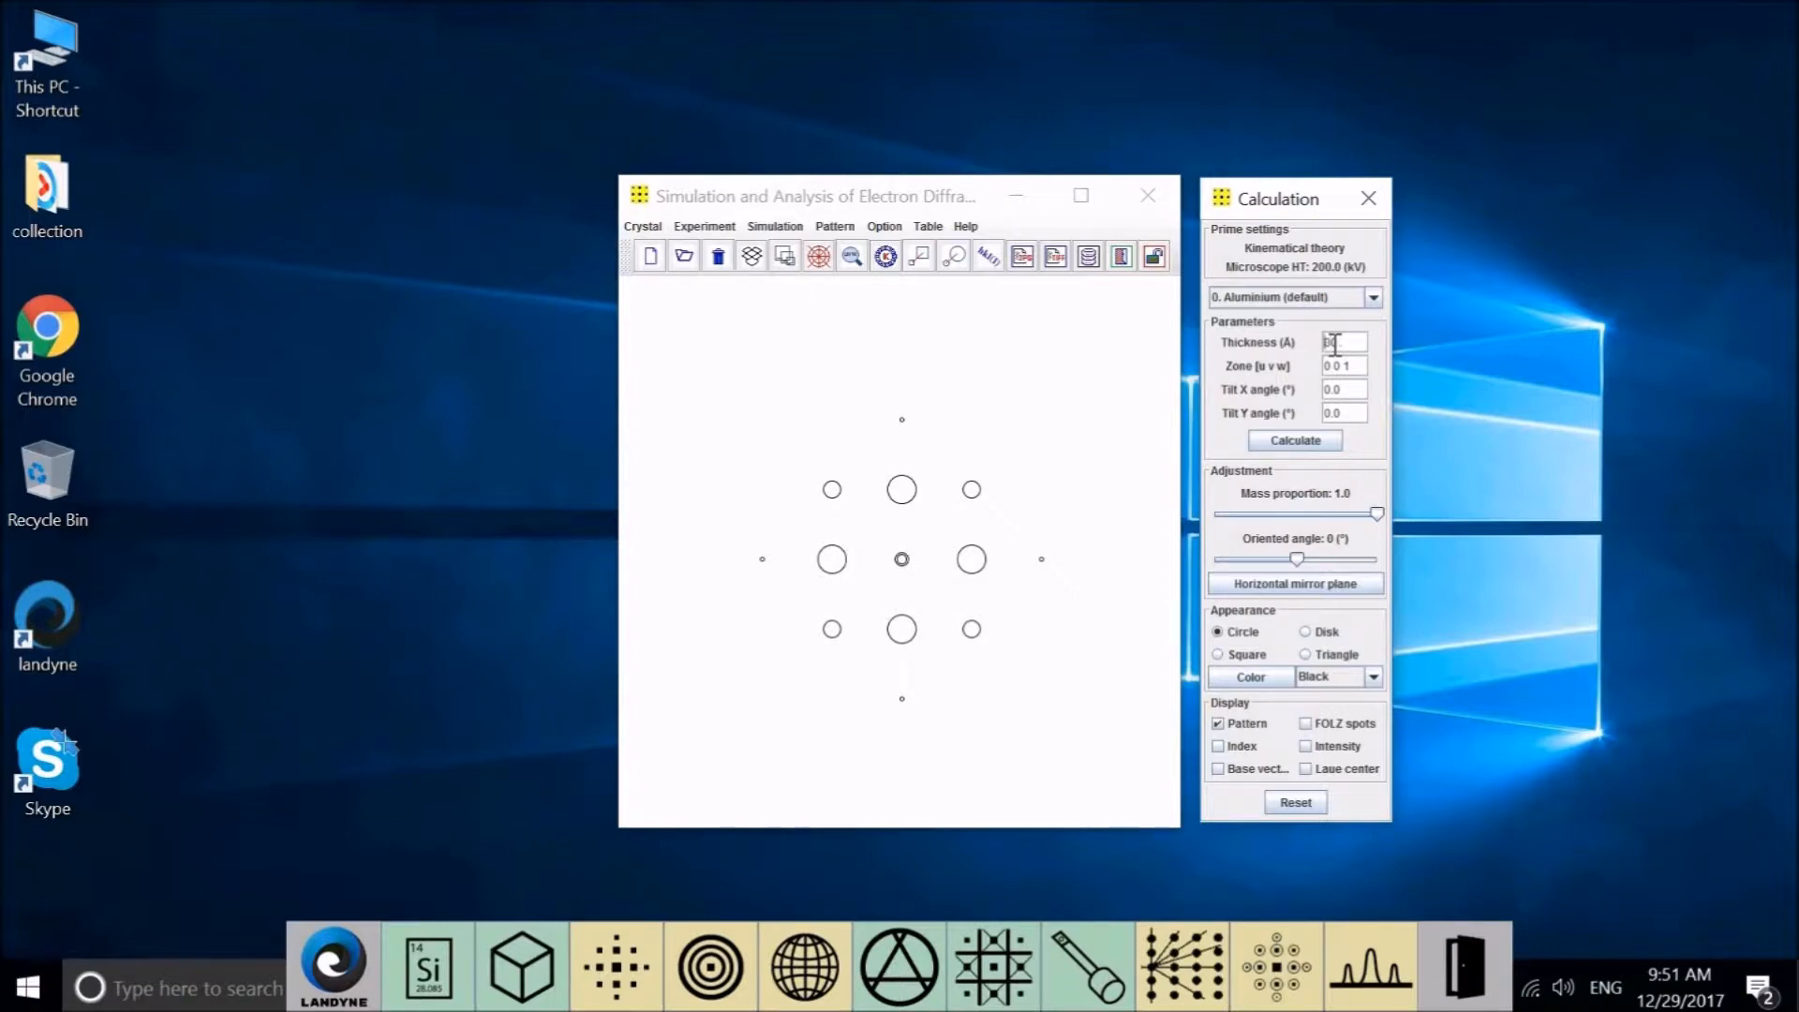
pyautogui.click(1316, 443)
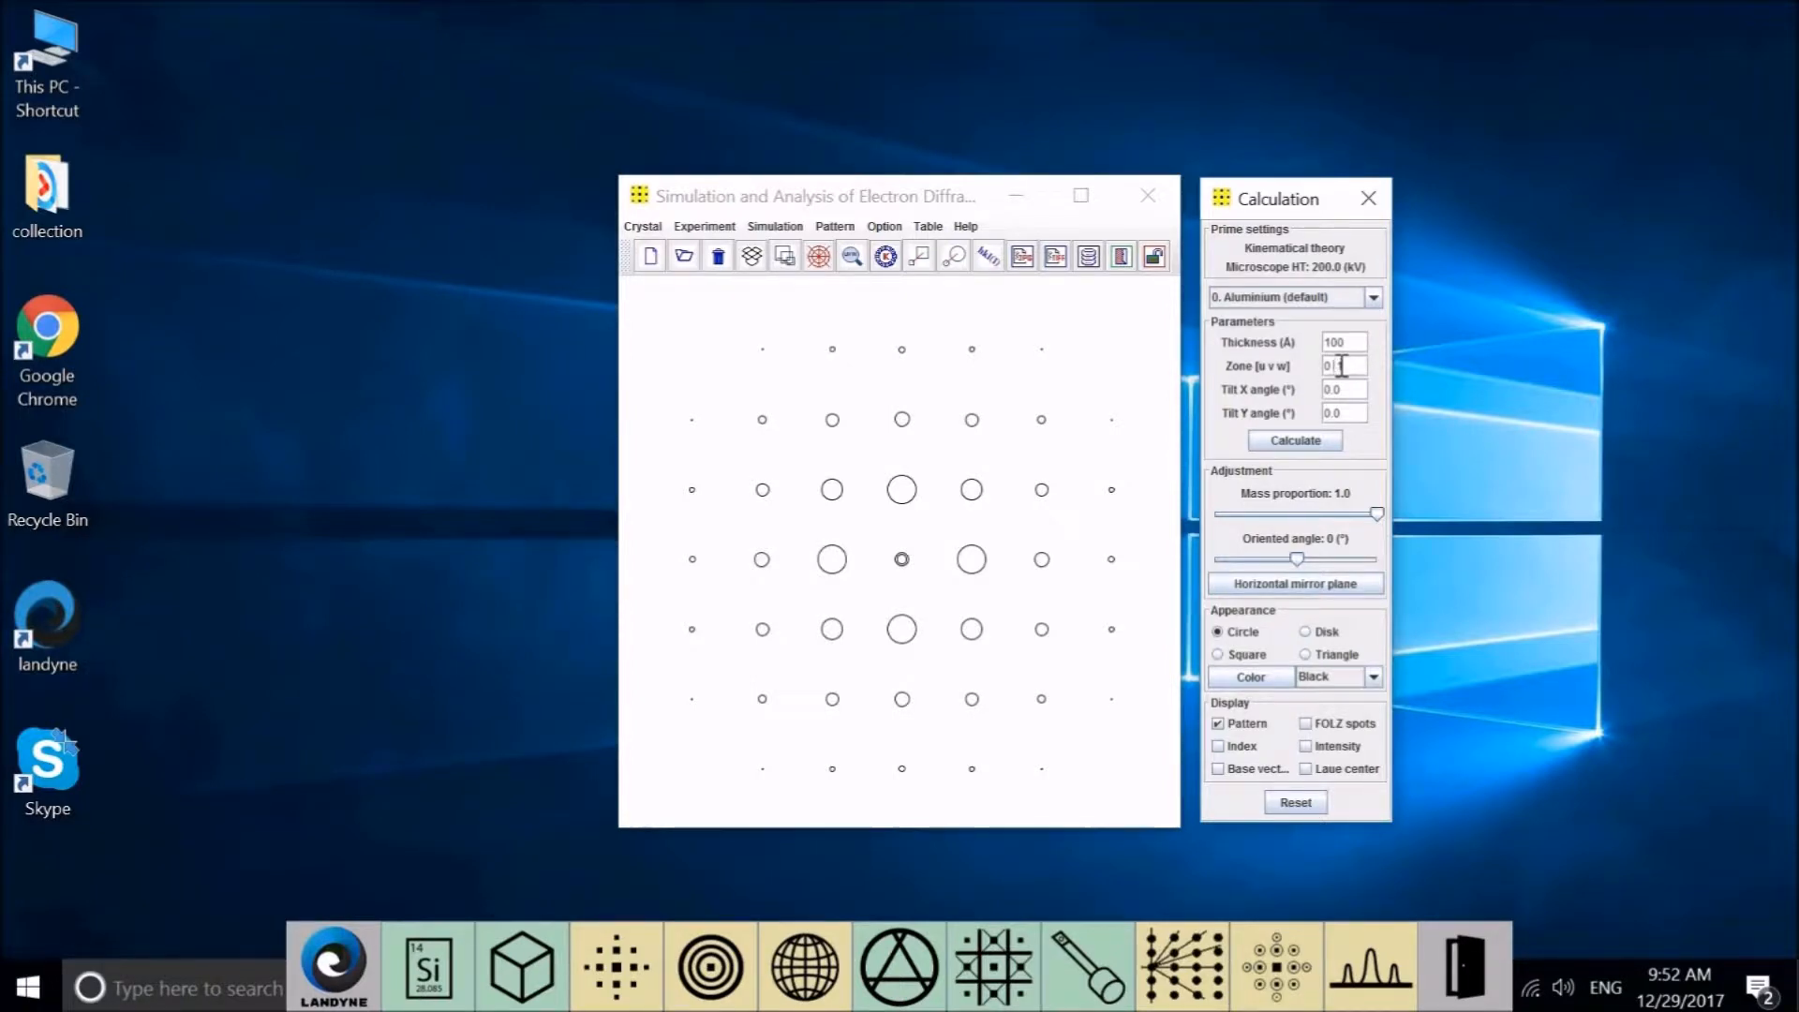
# Recalculate the 100 Å aluminium pattern for zone 0 1 1, for zone 1 1 1, and again for zone 0 0 1
pyautogui.click(1334, 447)
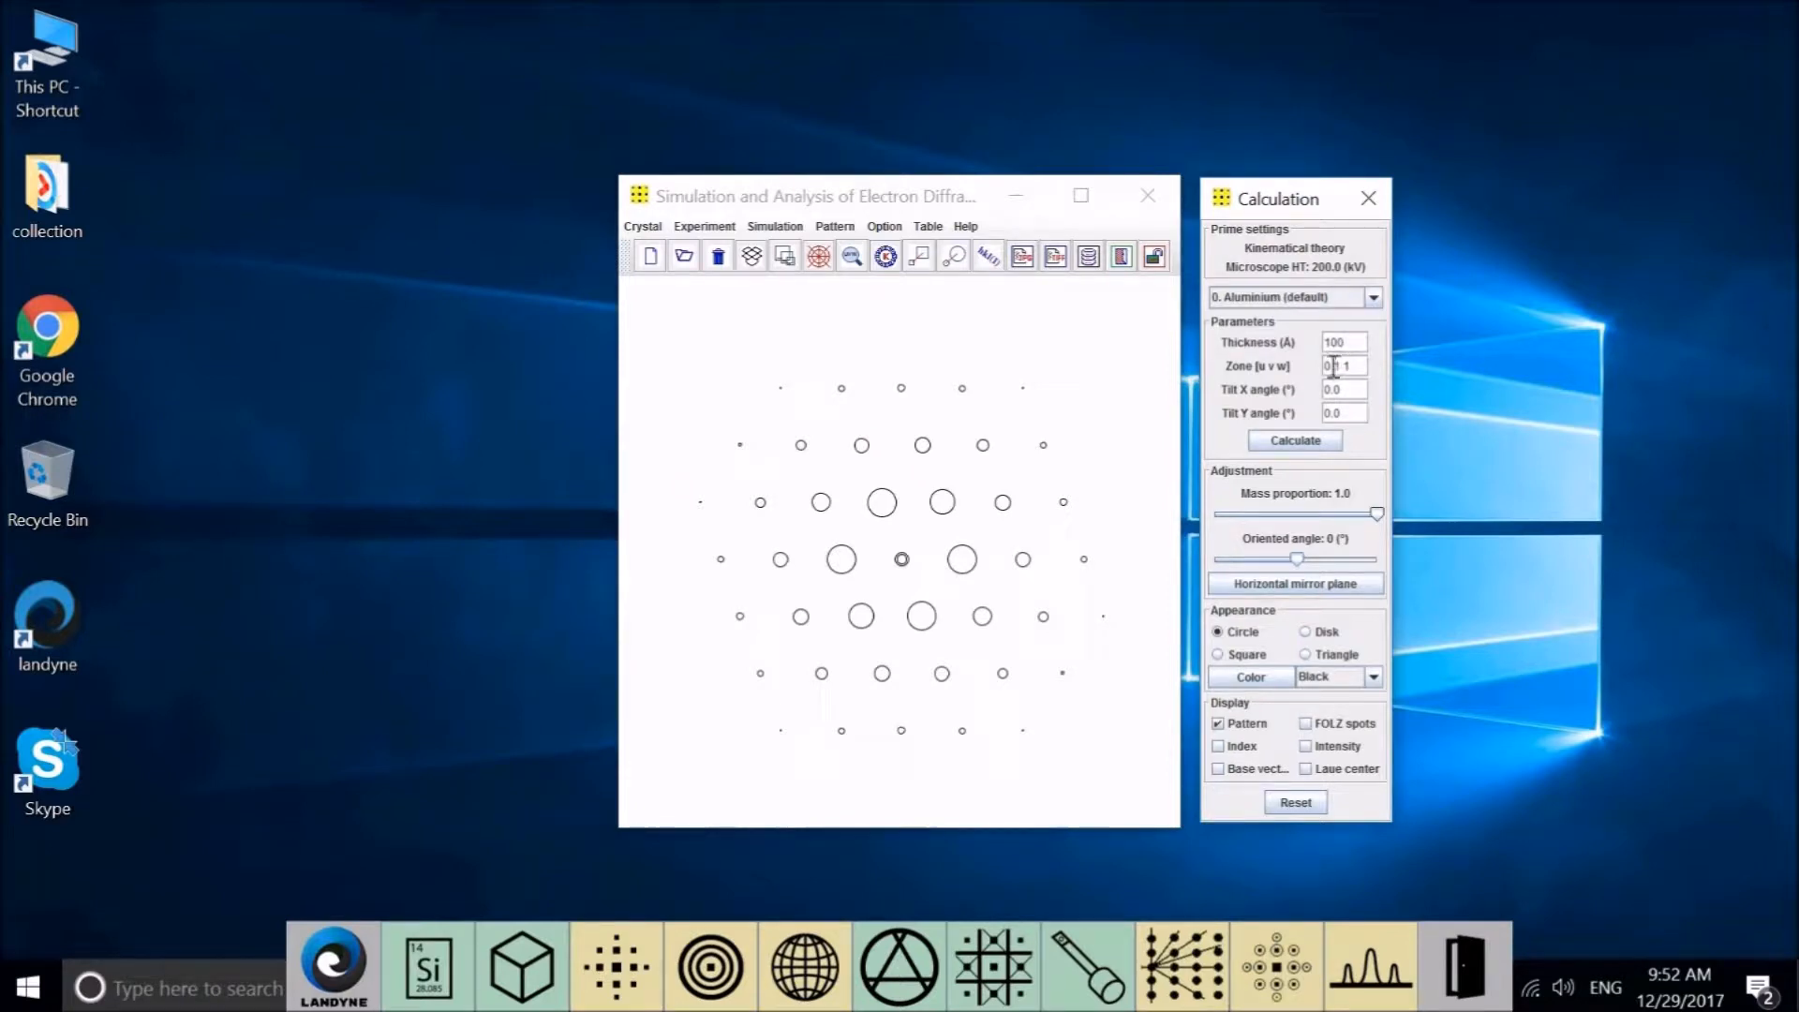
pyautogui.press('BackSpace')
pyautogui.write('1')
pyautogui.click(1329, 454)
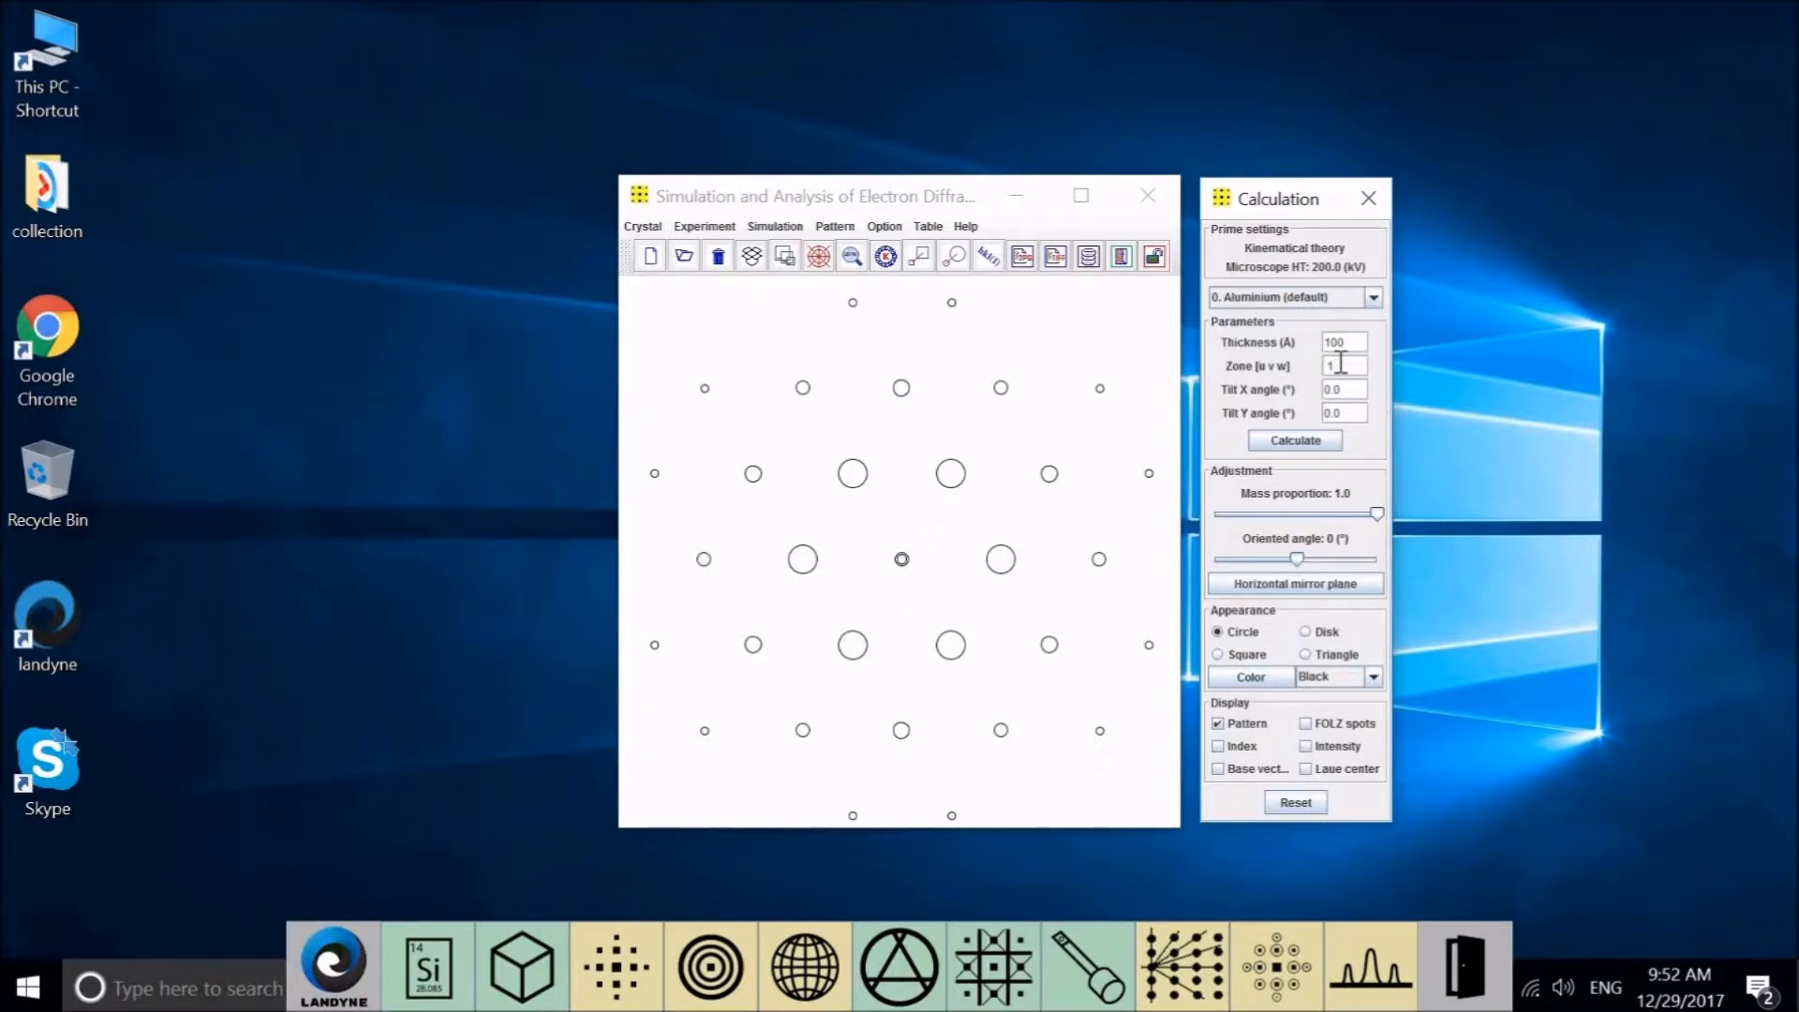
pyautogui.click(1292, 443)
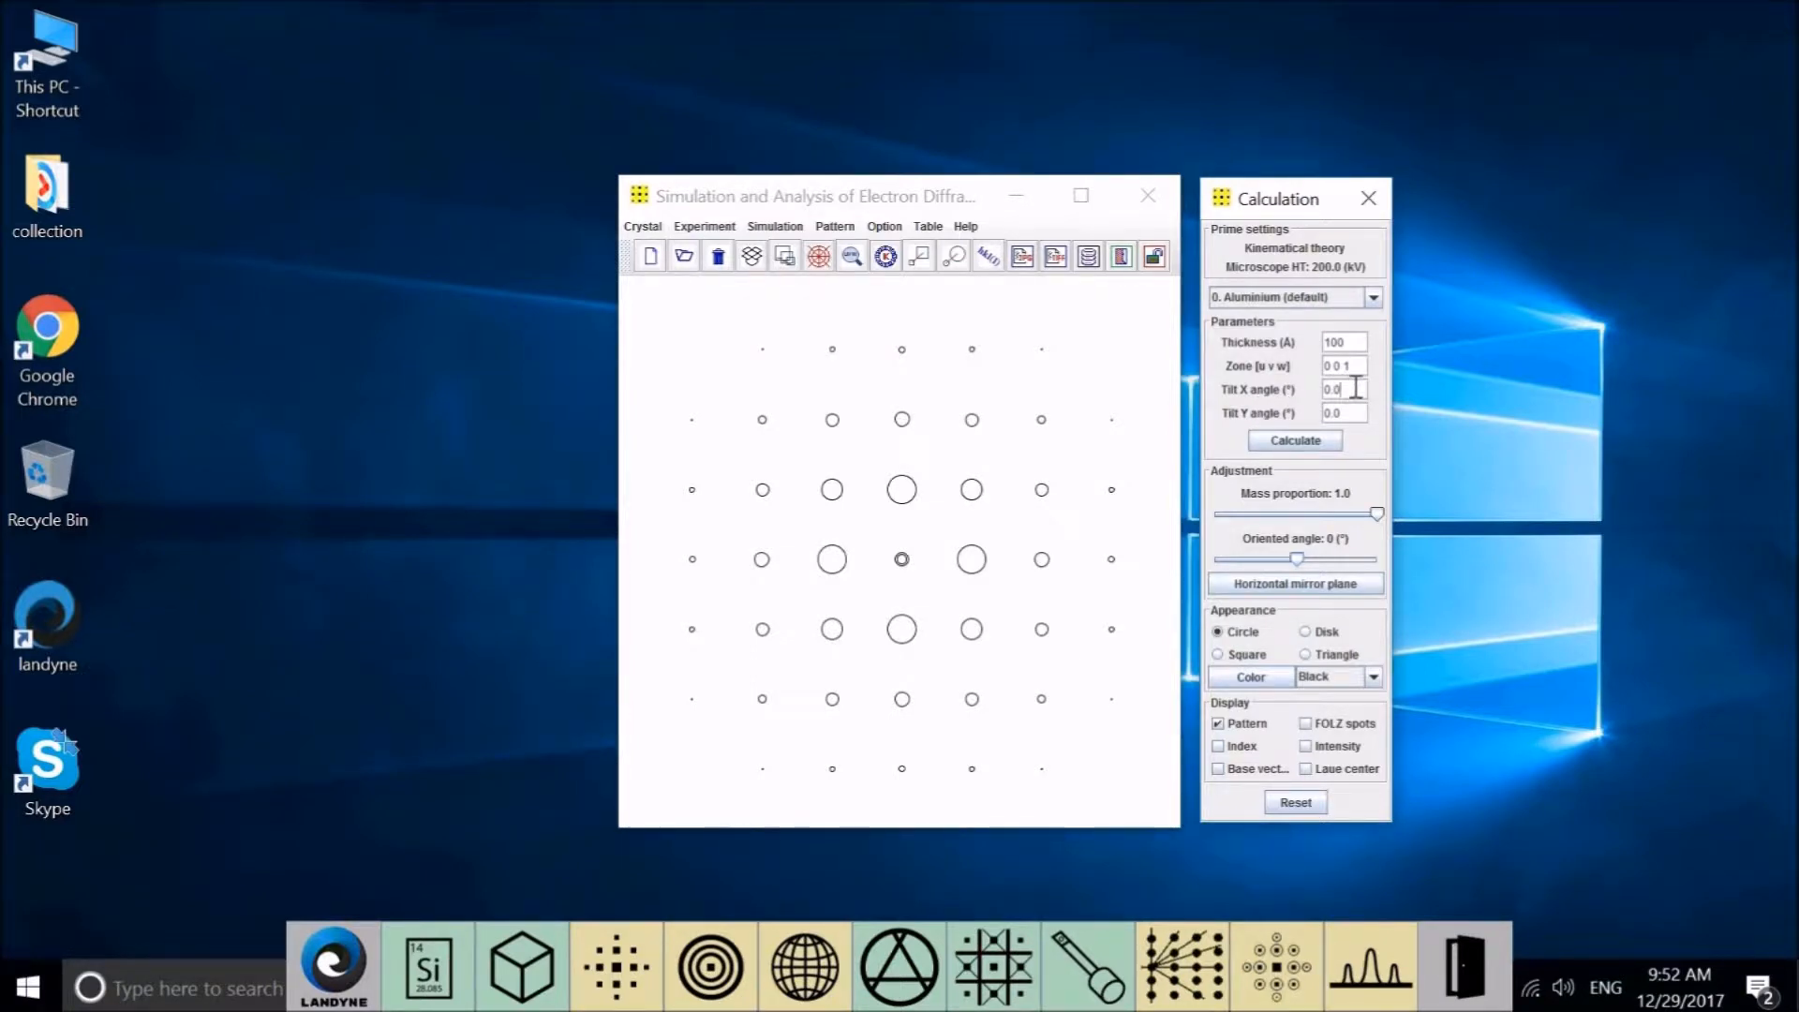
# Recalculate the zone 0 0 1 pattern with the tilt X angle set to 0.5°, and again with a changed tilt Y angle
pyautogui.write('.5')
pyautogui.click(1300, 442)
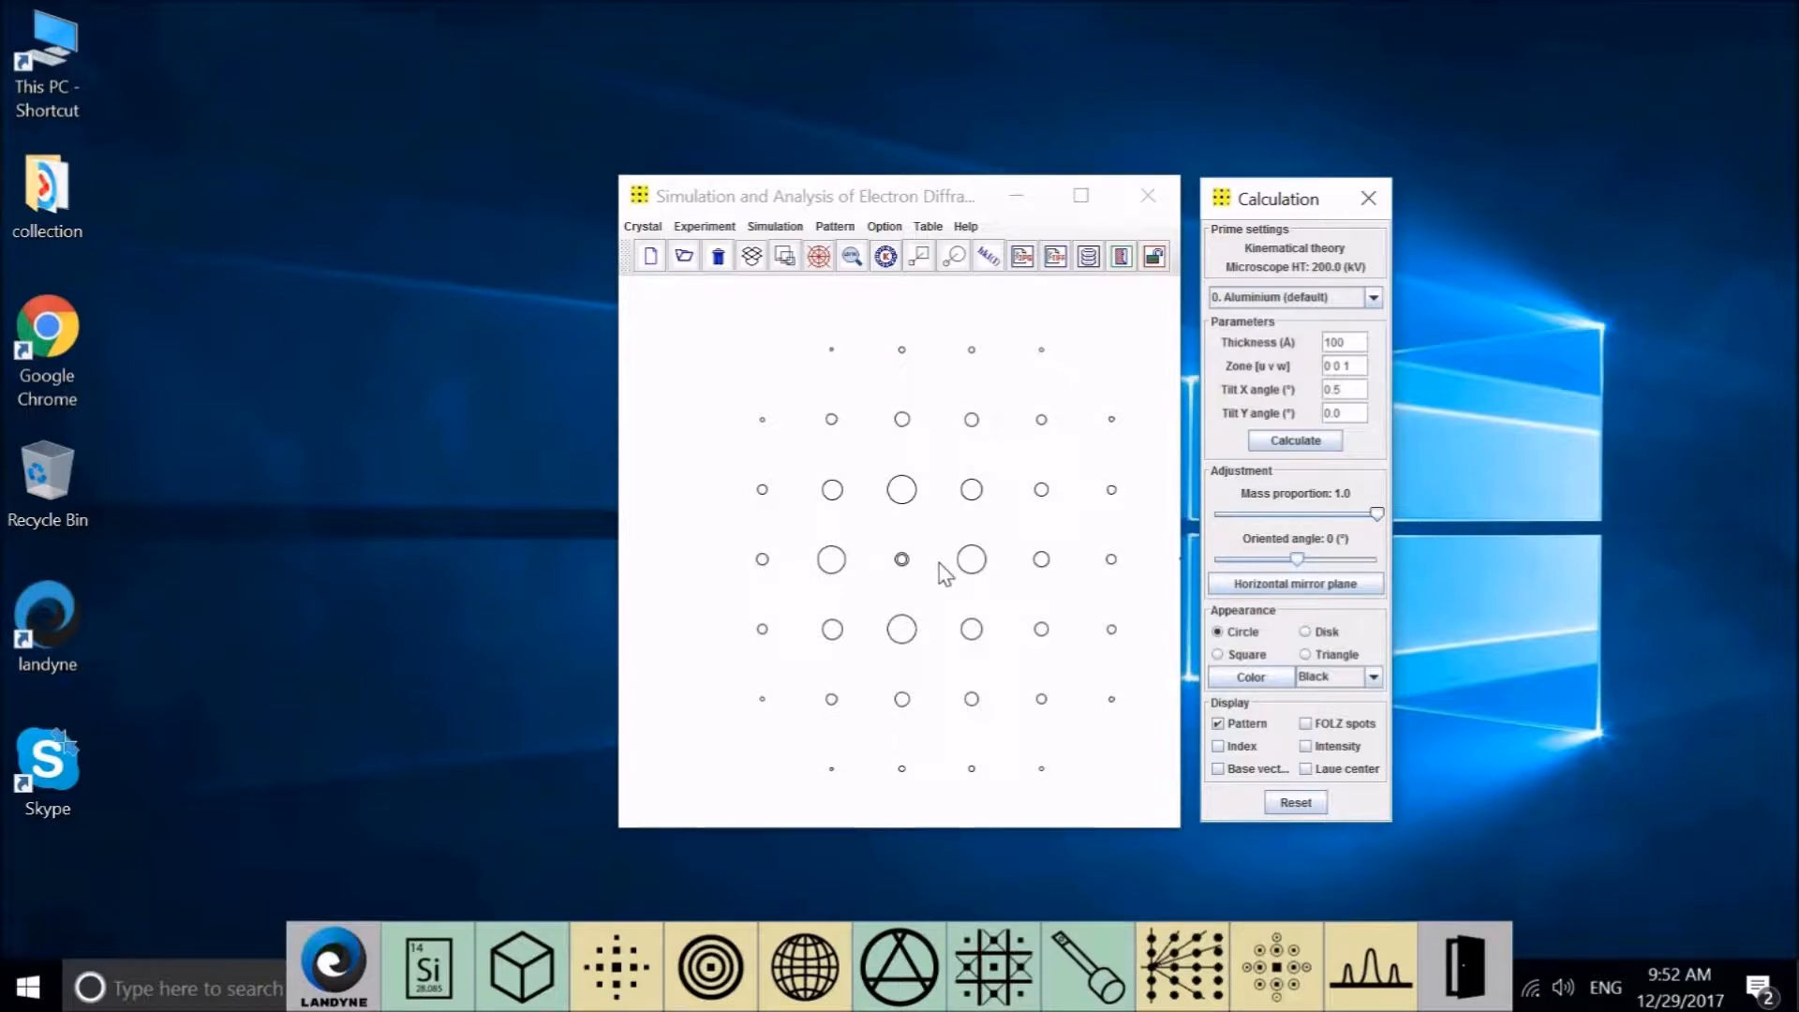
pyautogui.click(1328, 412)
pyautogui.write('-')
pyautogui.press('BackSpace')
pyautogui.write('5')
pyautogui.click(1308, 445)
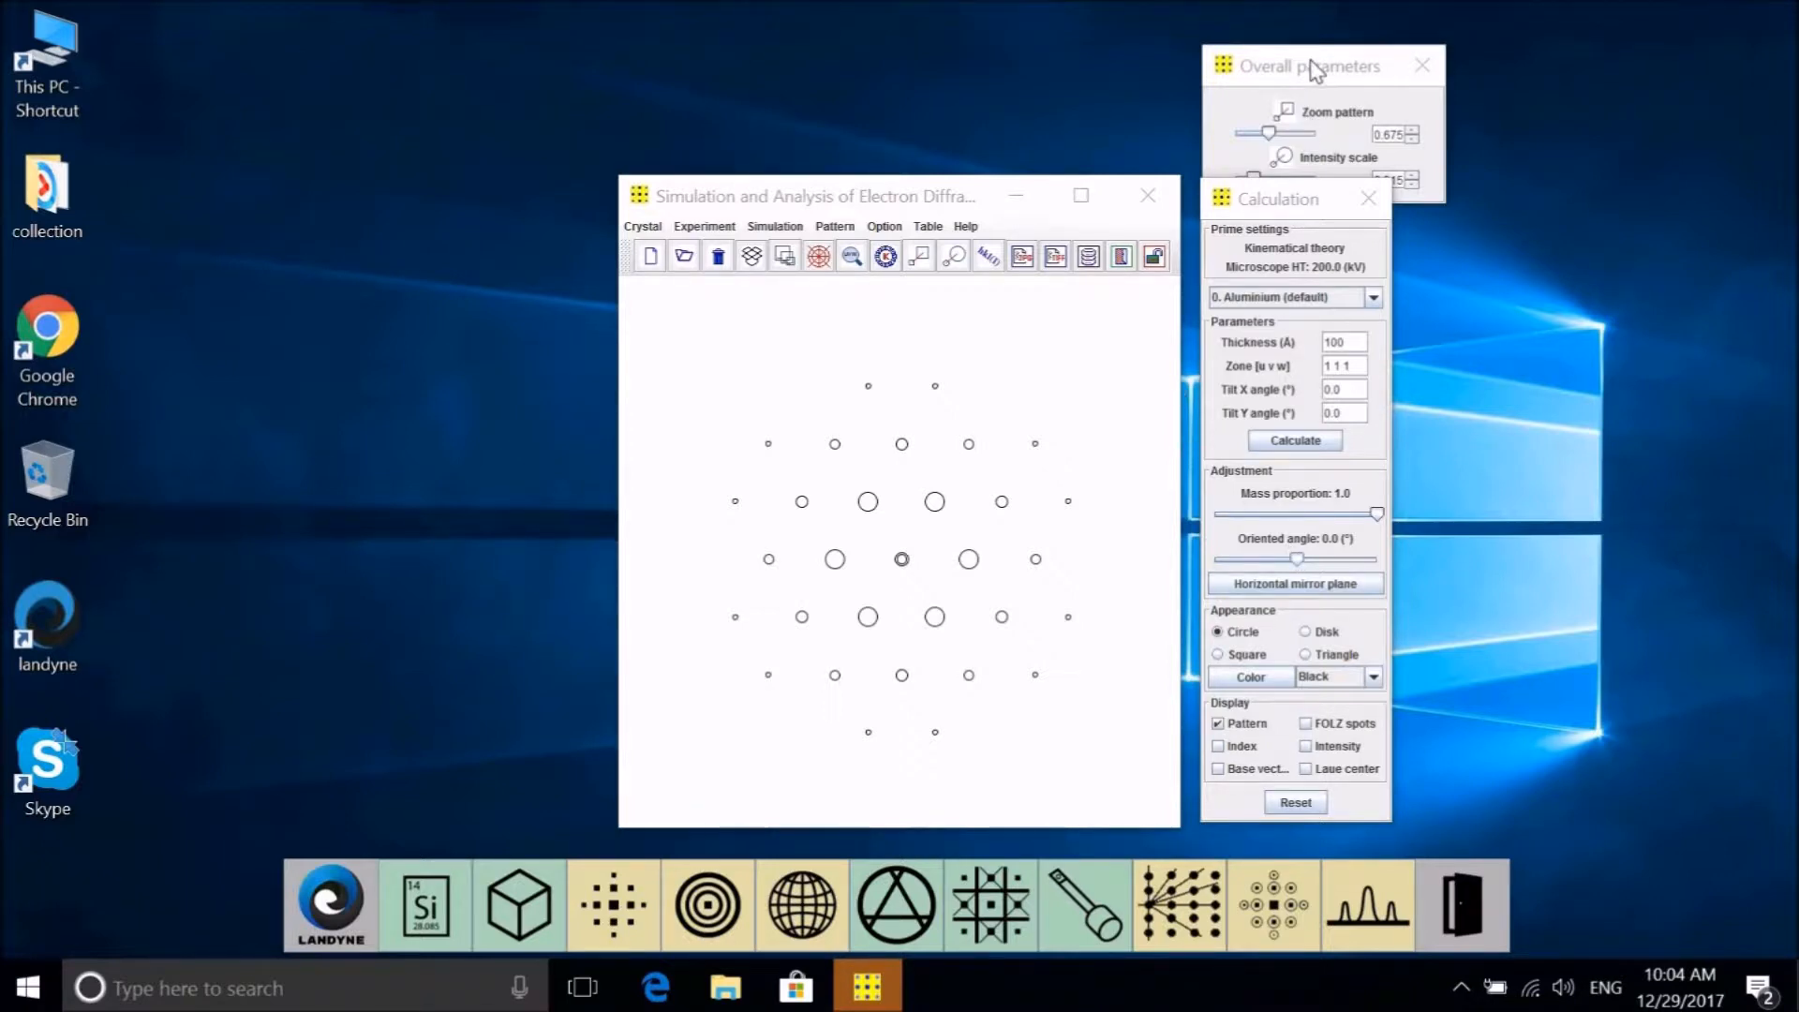
# Move the Overall parameters window clear of the Calculation window, and reduce the pattern zoom to 0.536 and the intensity scale to 0.287
pyautogui.moveTo(1315, 68); pyautogui.dragTo(1150, 46)
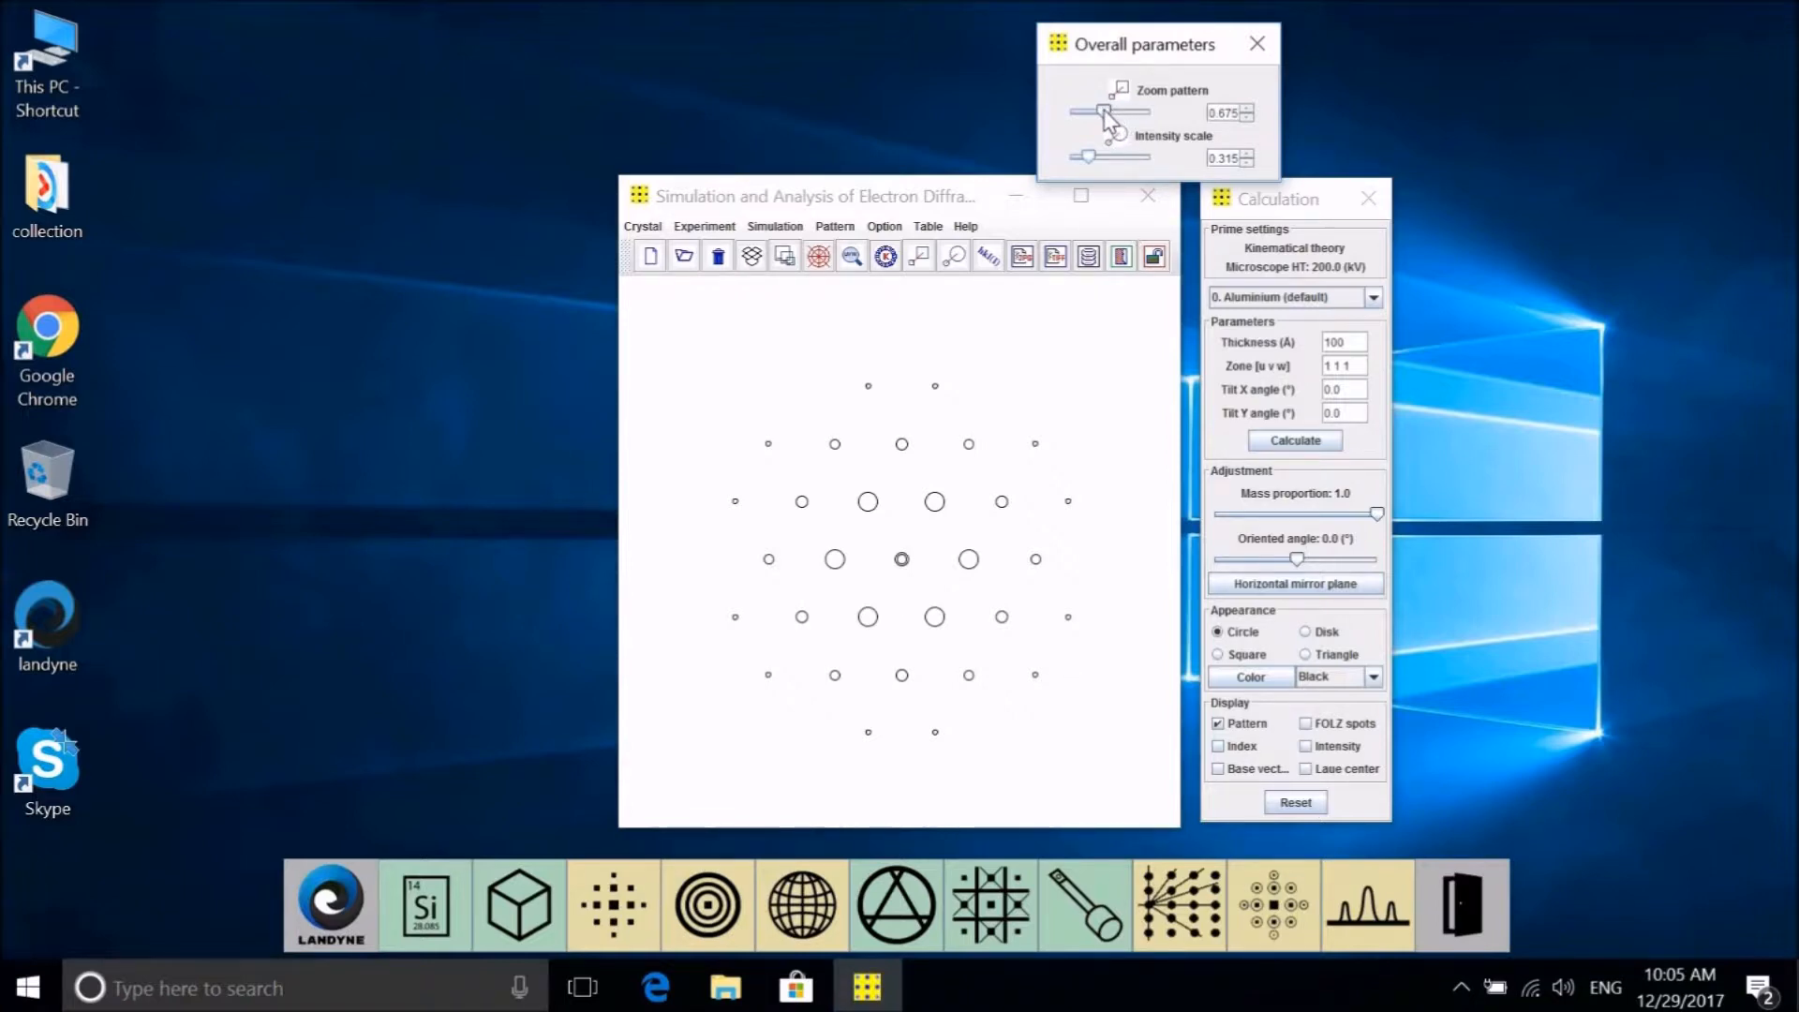
pyautogui.moveTo(1106, 116); pyautogui.dragTo(1099, 119)
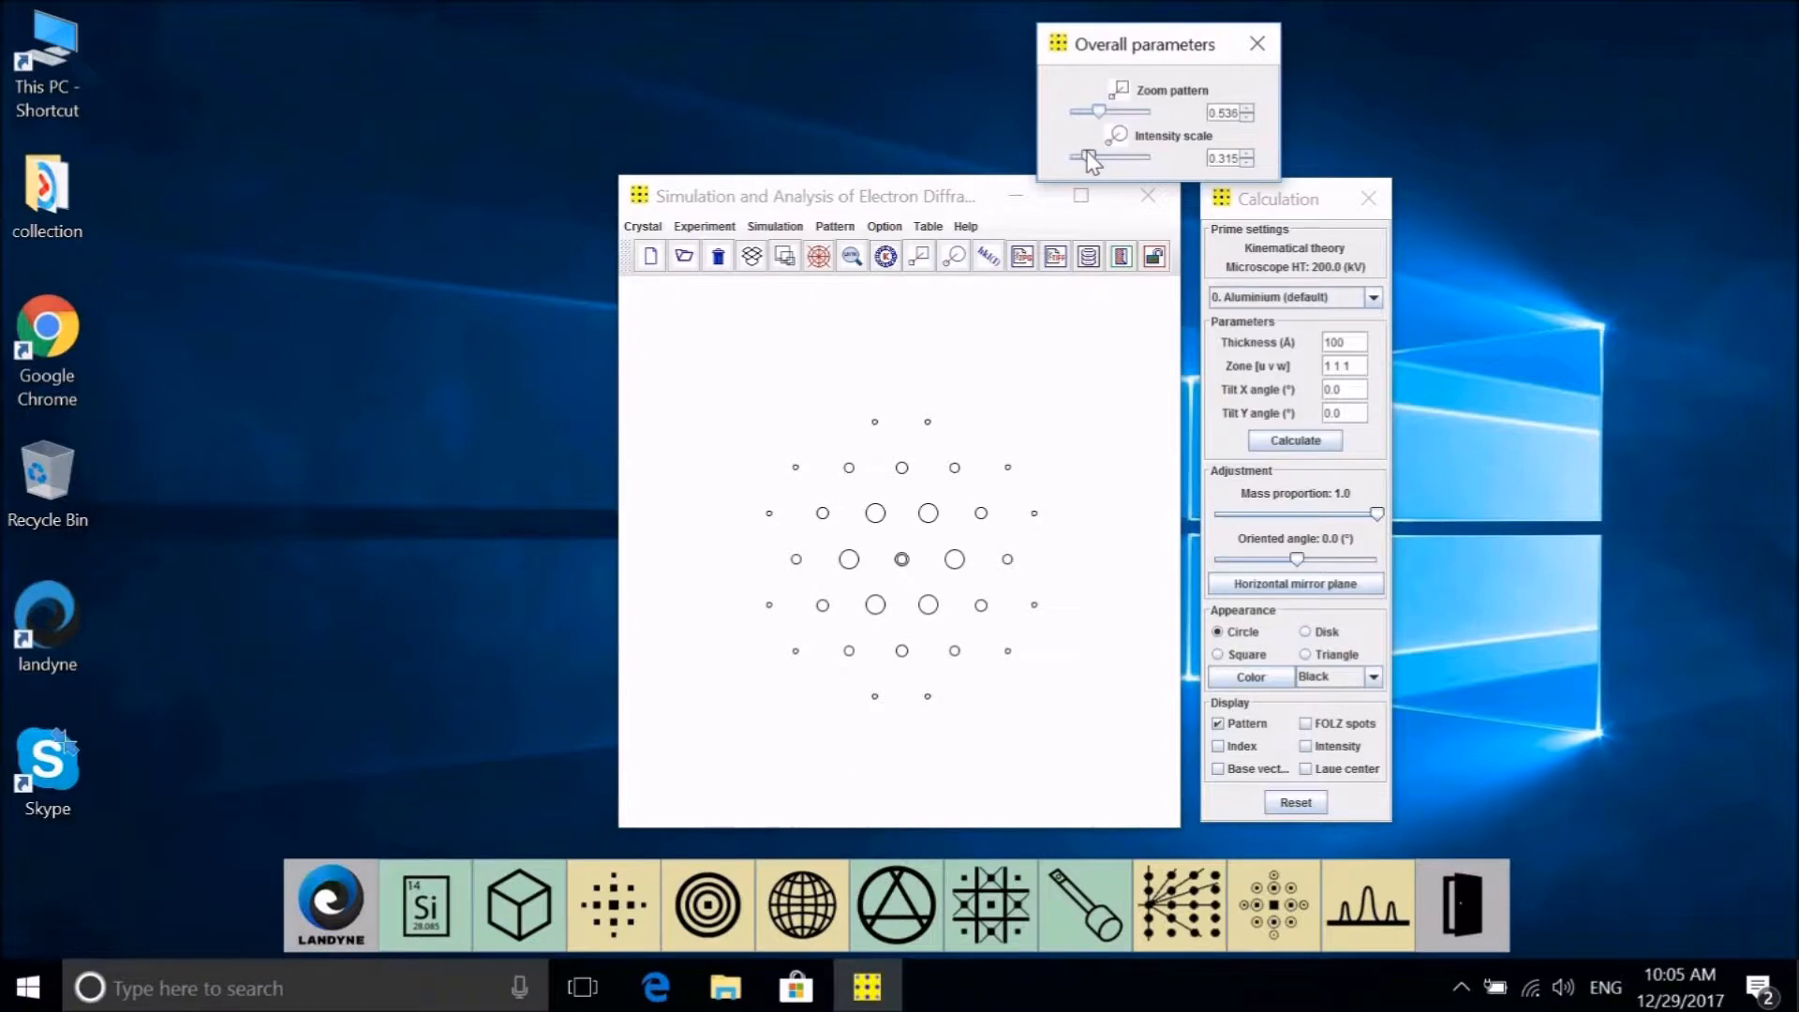
pyautogui.moveTo(1087, 153)
pyautogui.mouseDown()
pyautogui.moveTo(1114, 149)
pyautogui.moveTo(1085, 152)
pyautogui.mouseUp()
# Rotate the zone 1 1 1 pattern to an oriented angle of 90.0°
pyautogui.moveTo(1296, 556); pyautogui.dragTo(1342, 561)
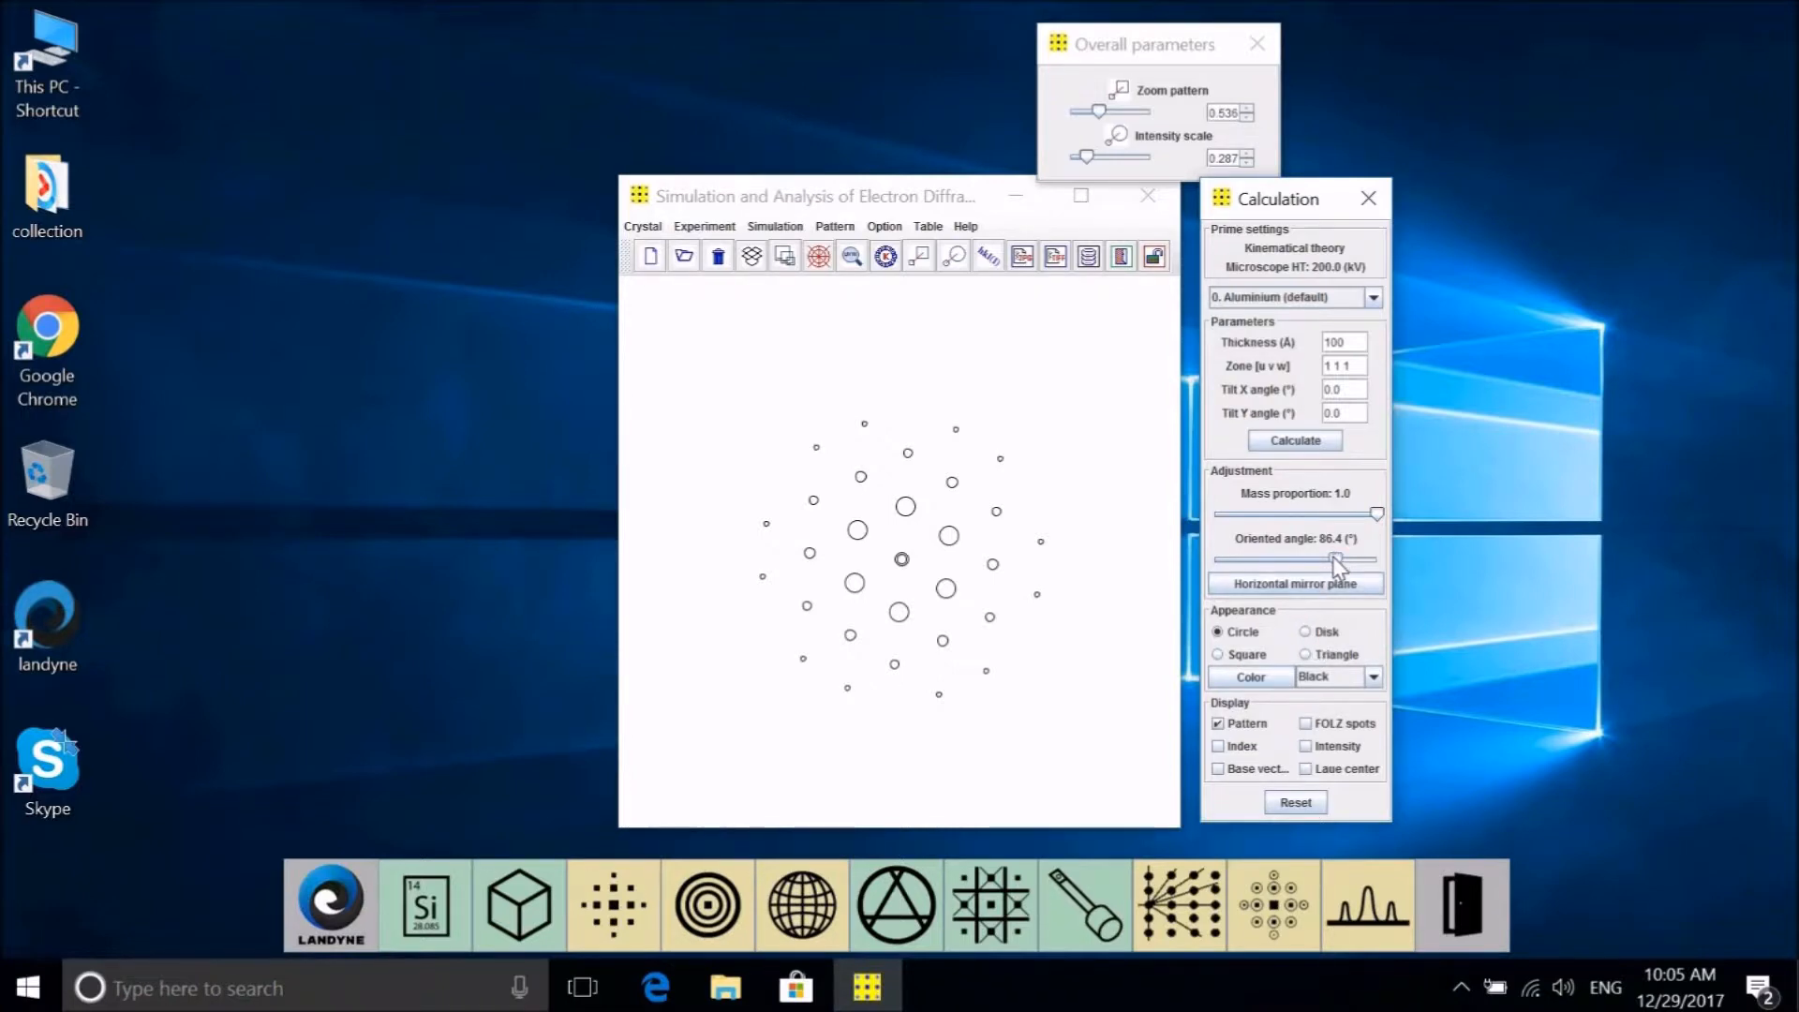
pyautogui.moveTo(1334, 556); pyautogui.dragTo(1337, 558)
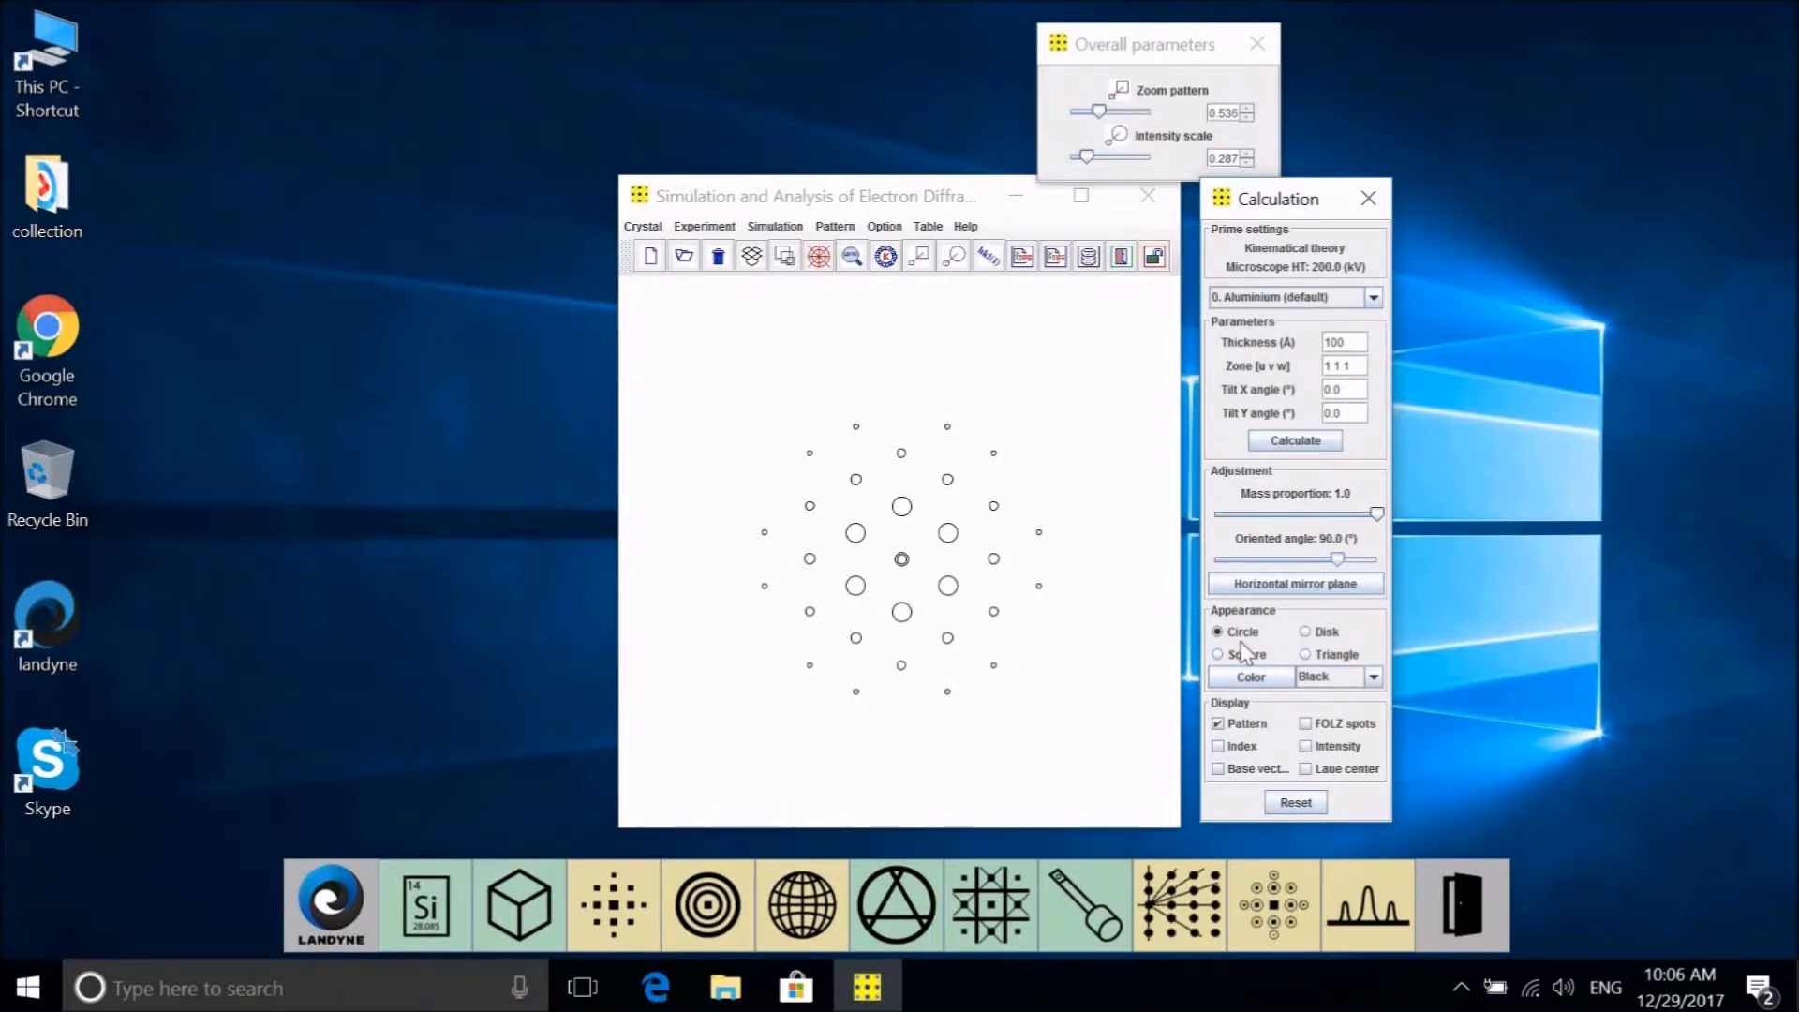
# Display the diffraction spots as disks coloured red
pyautogui.click(1305, 633)
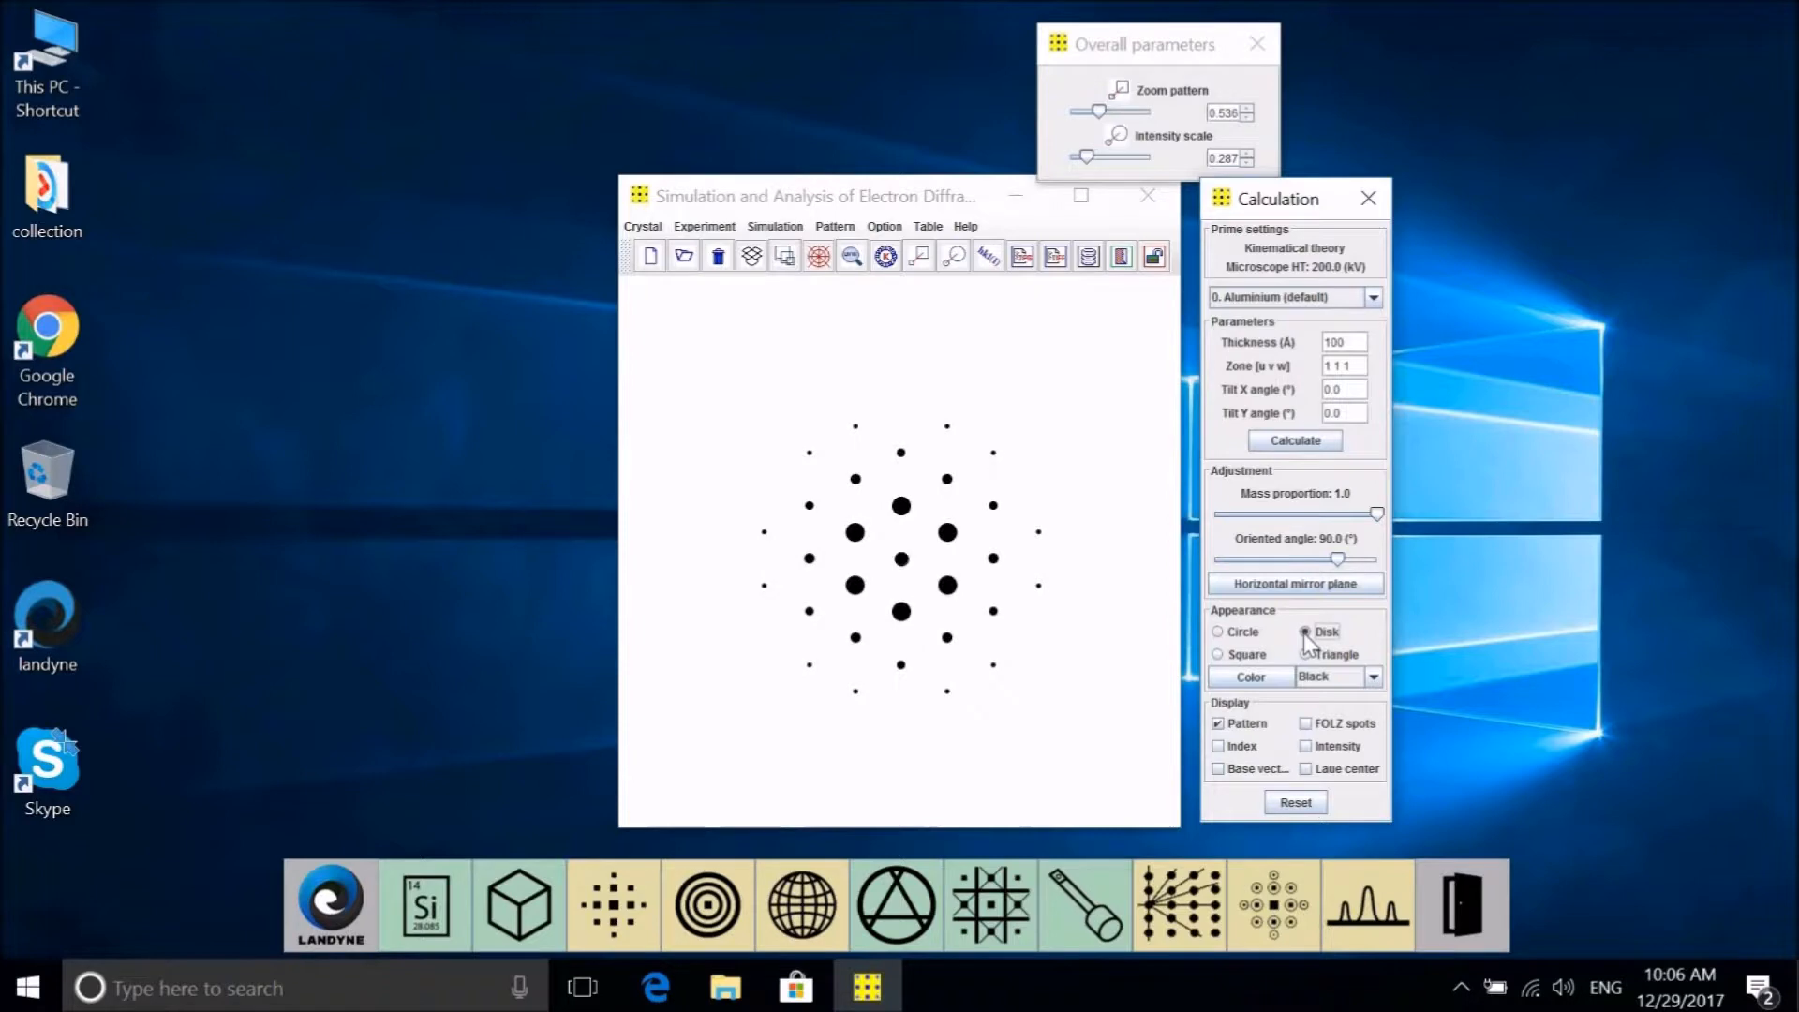
pyautogui.click(1373, 677)
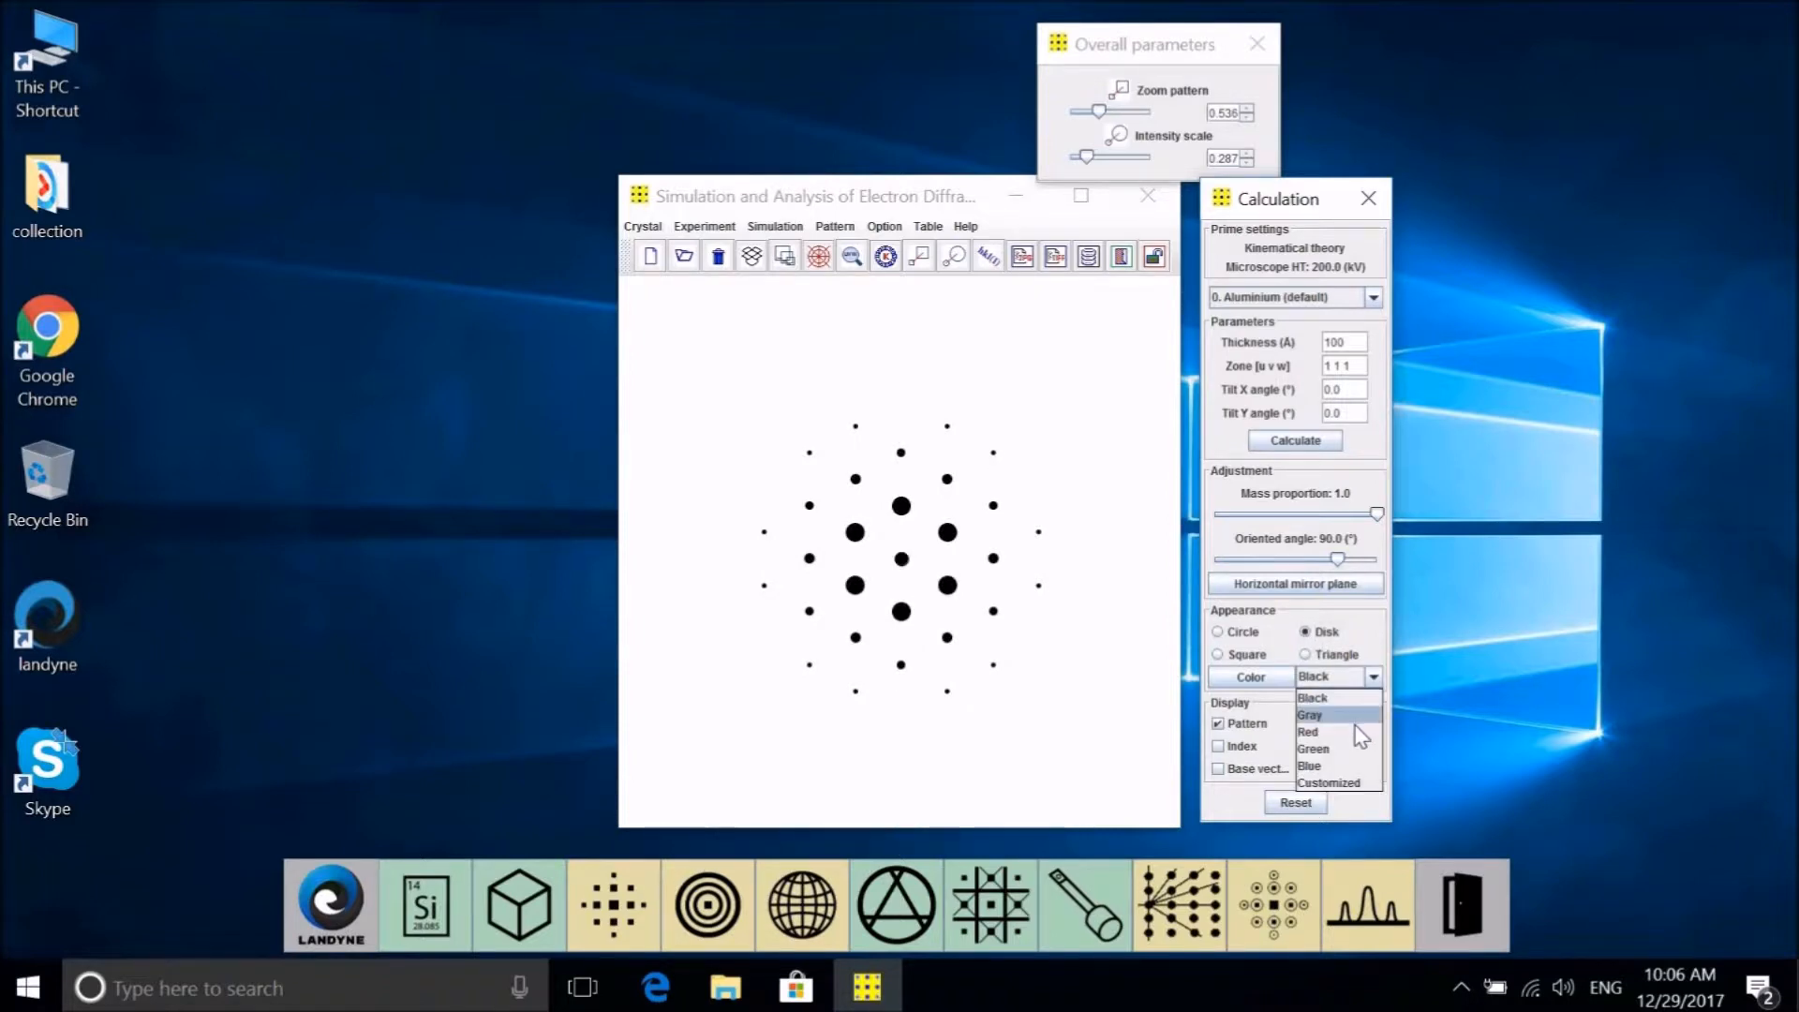
pyautogui.click(1359, 734)
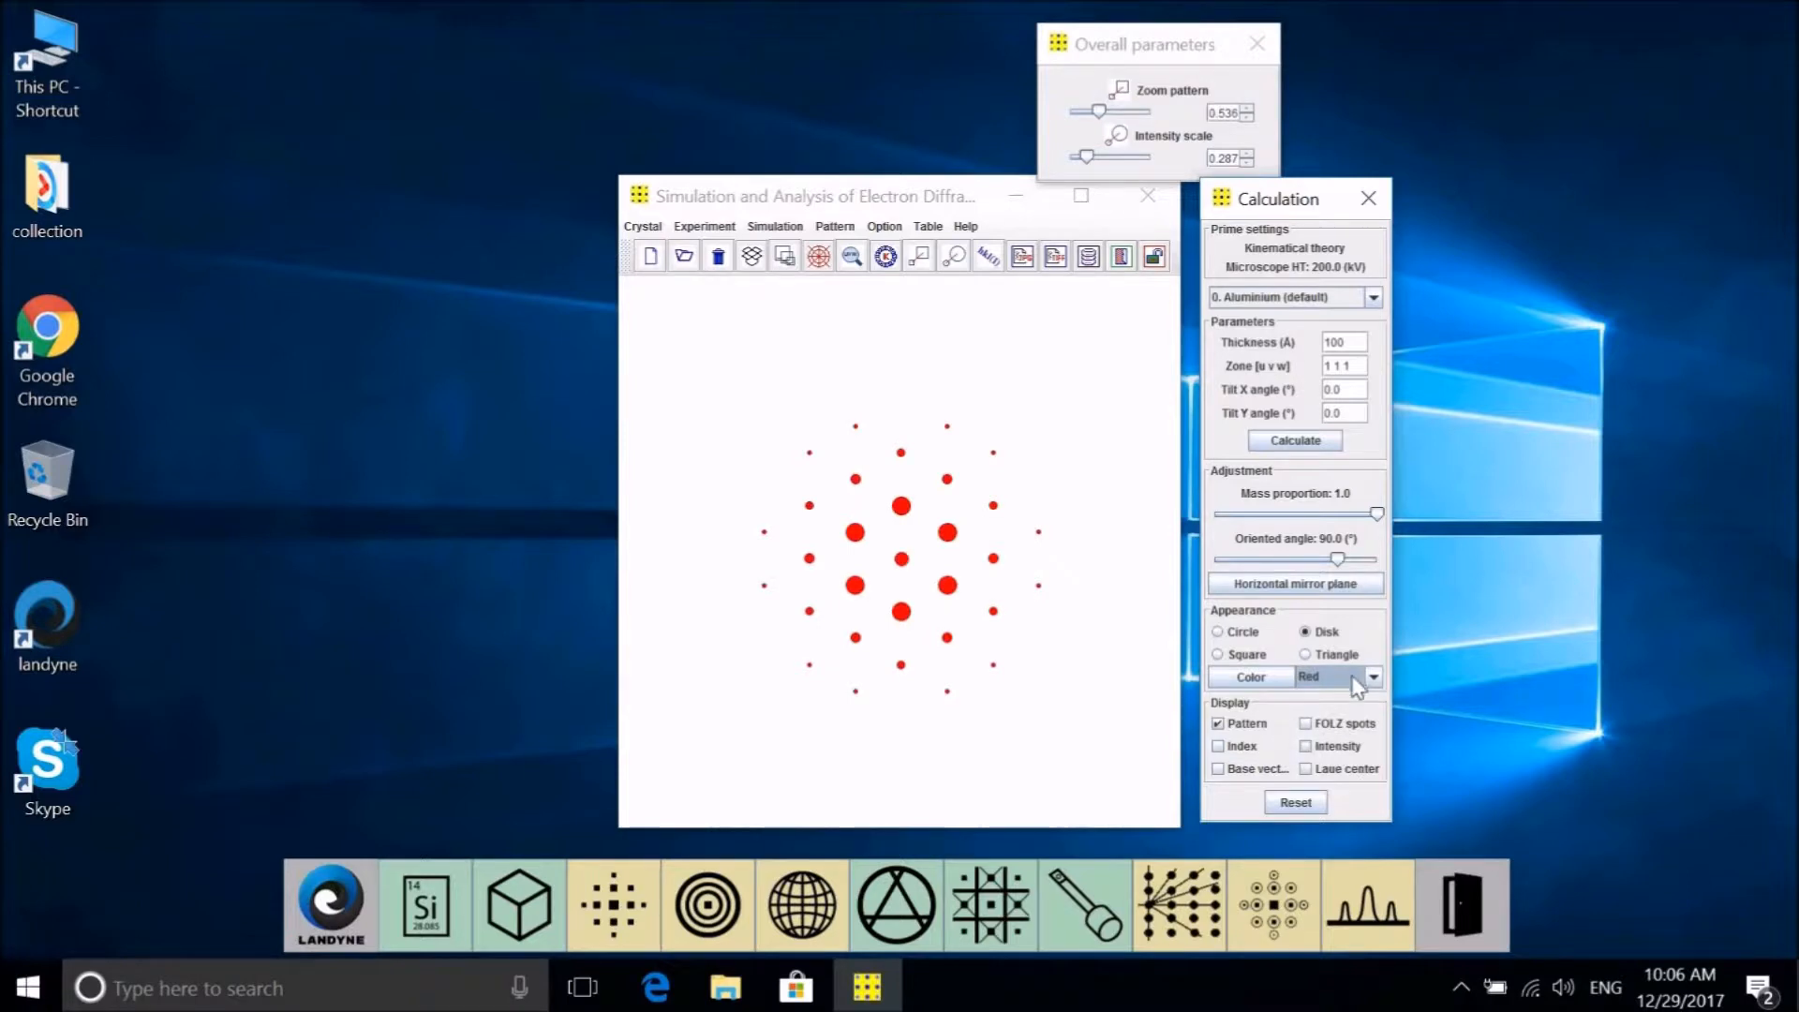
# Give the diffraction spots a customized teal colour from the colour swatches
pyautogui.click(1253, 680)
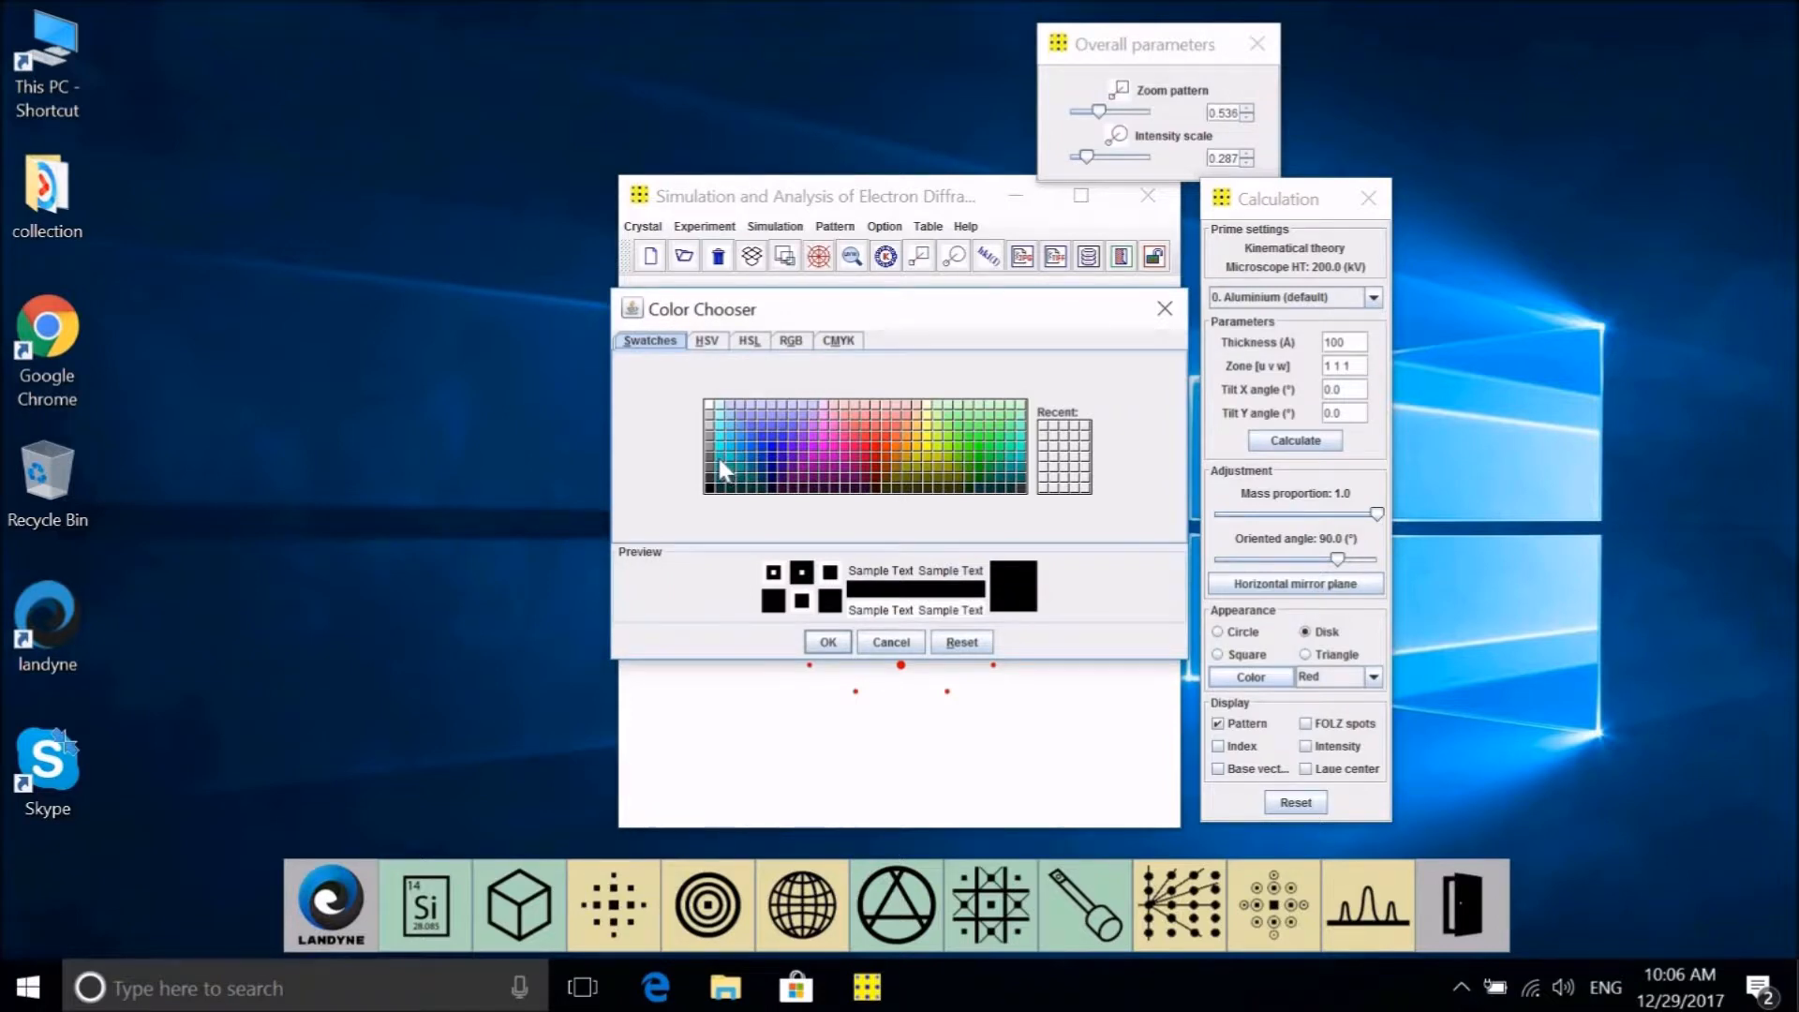
pyautogui.click(720, 458)
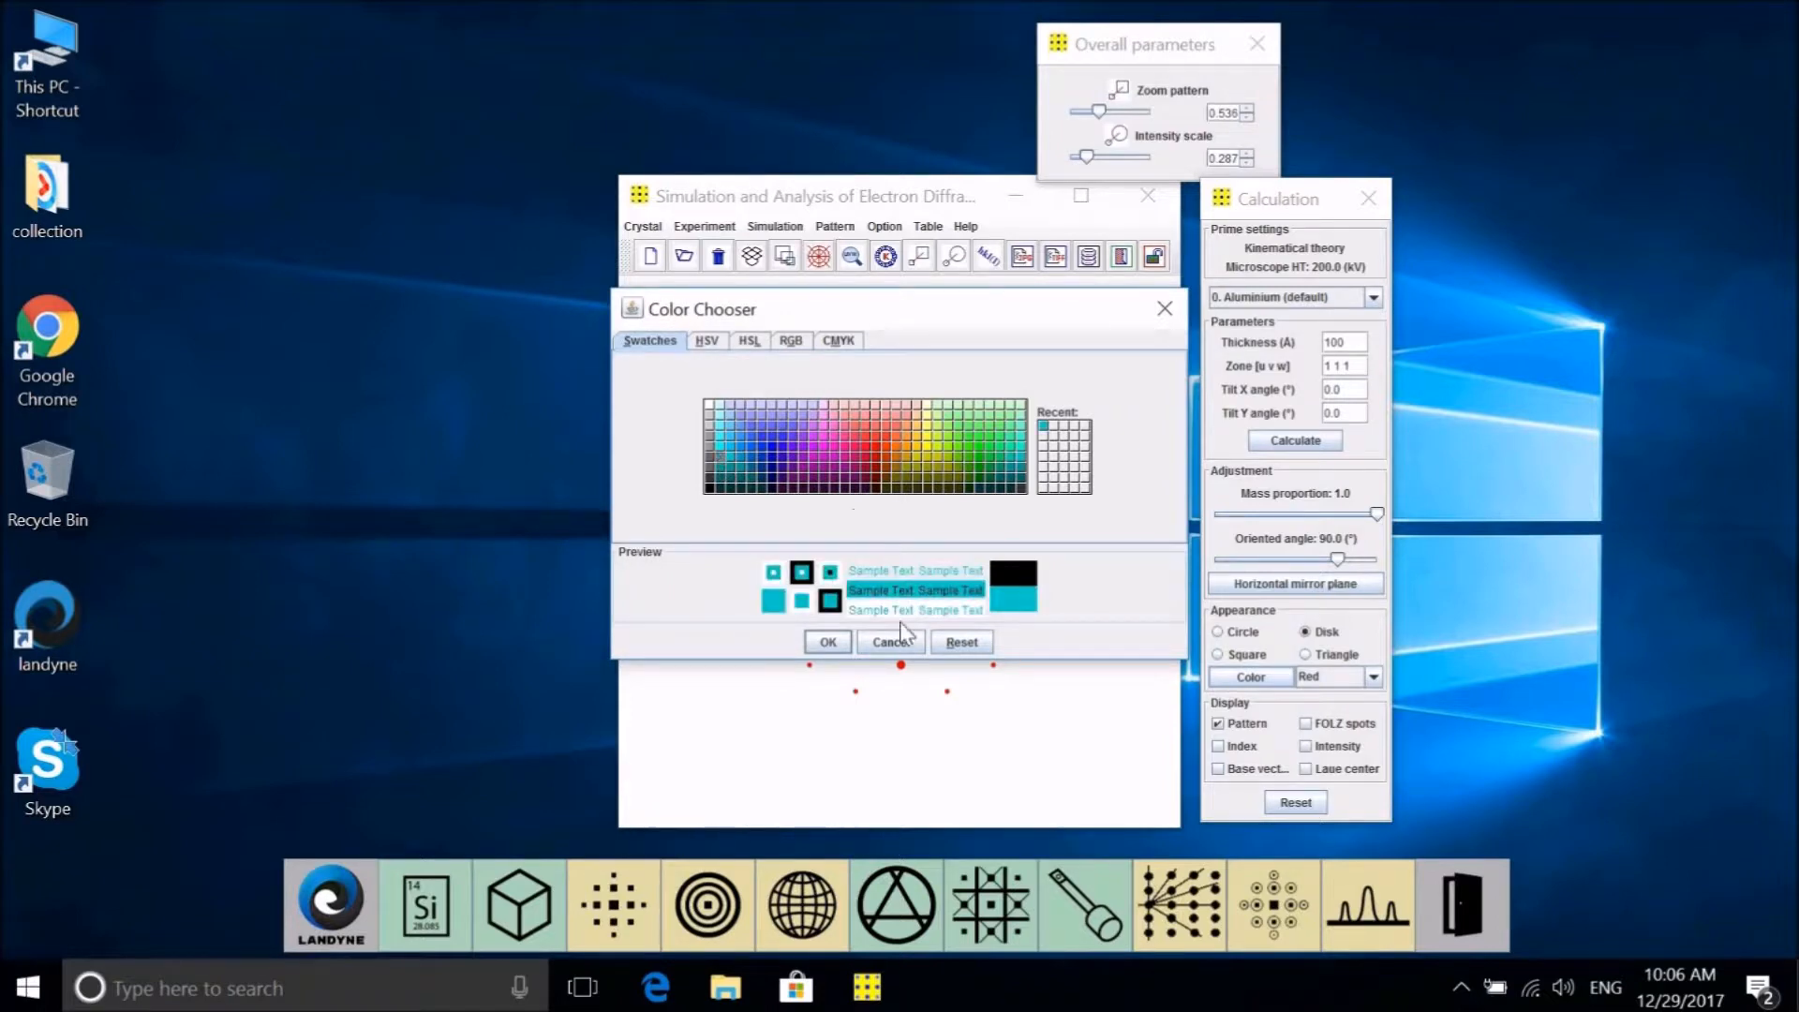
pyautogui.click(828, 643)
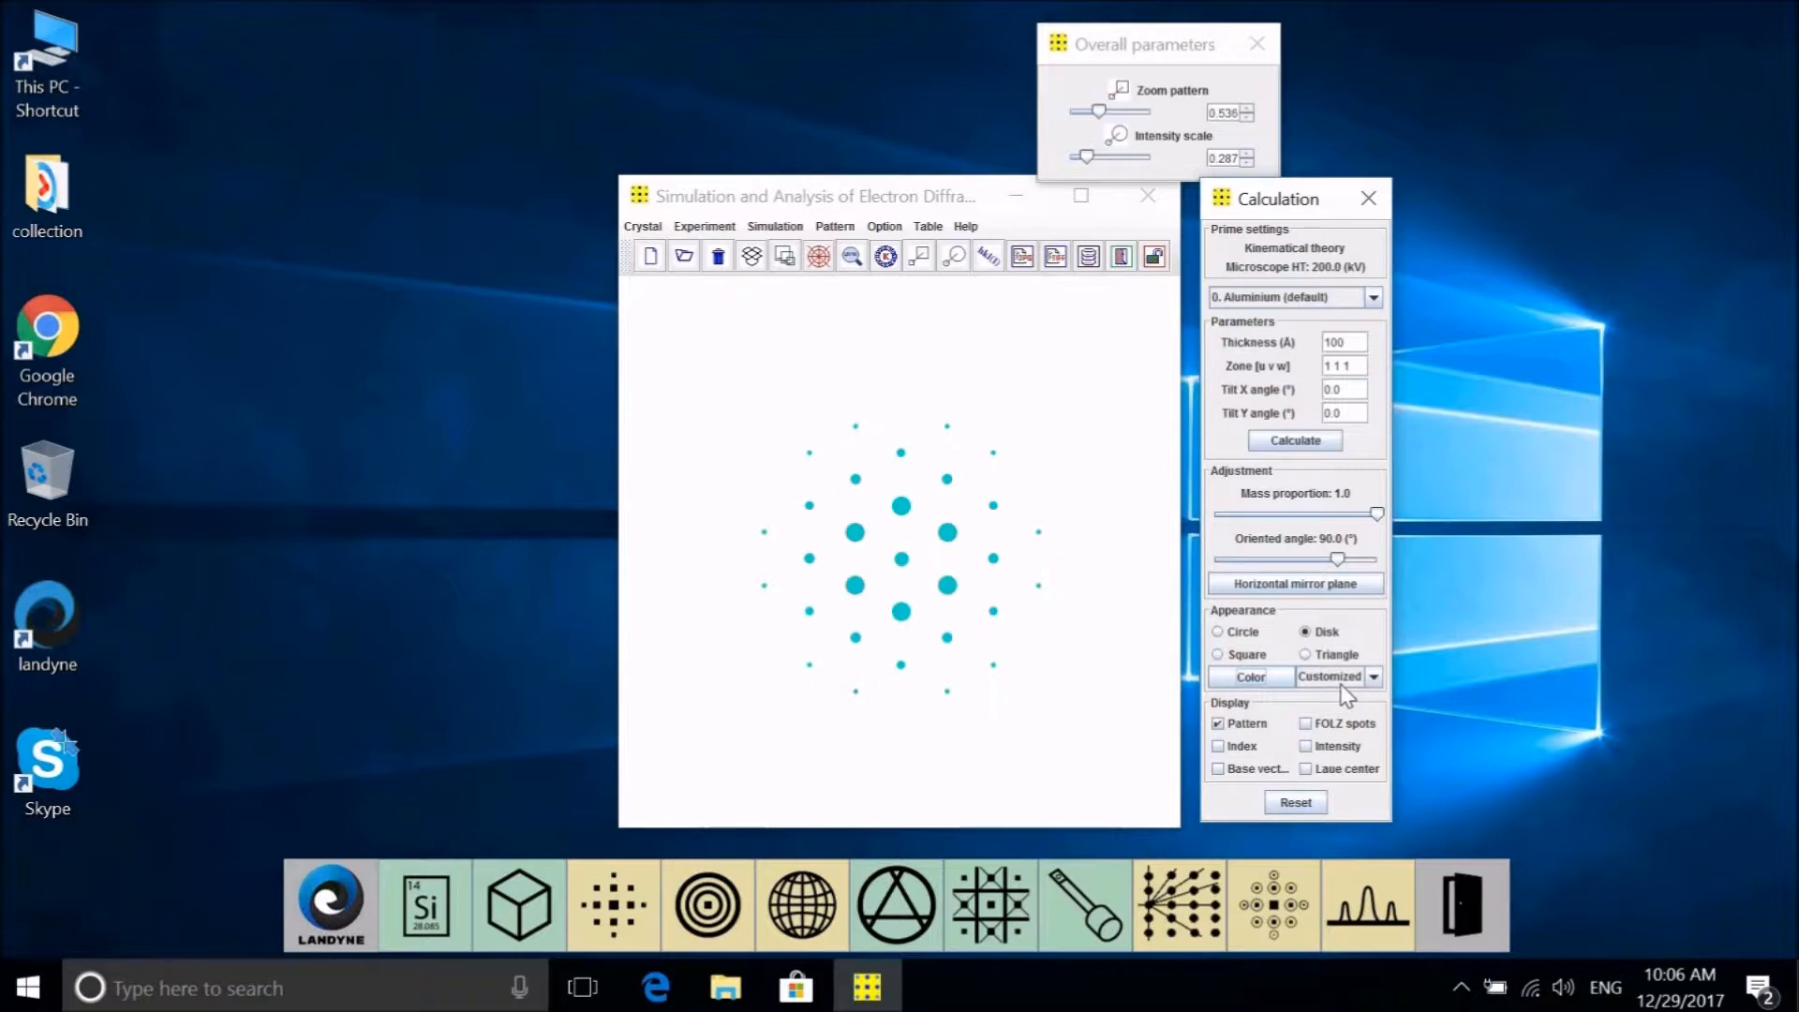
# Recolour the diffraction spots gray, and return them to black
pyautogui.click(1372, 678)
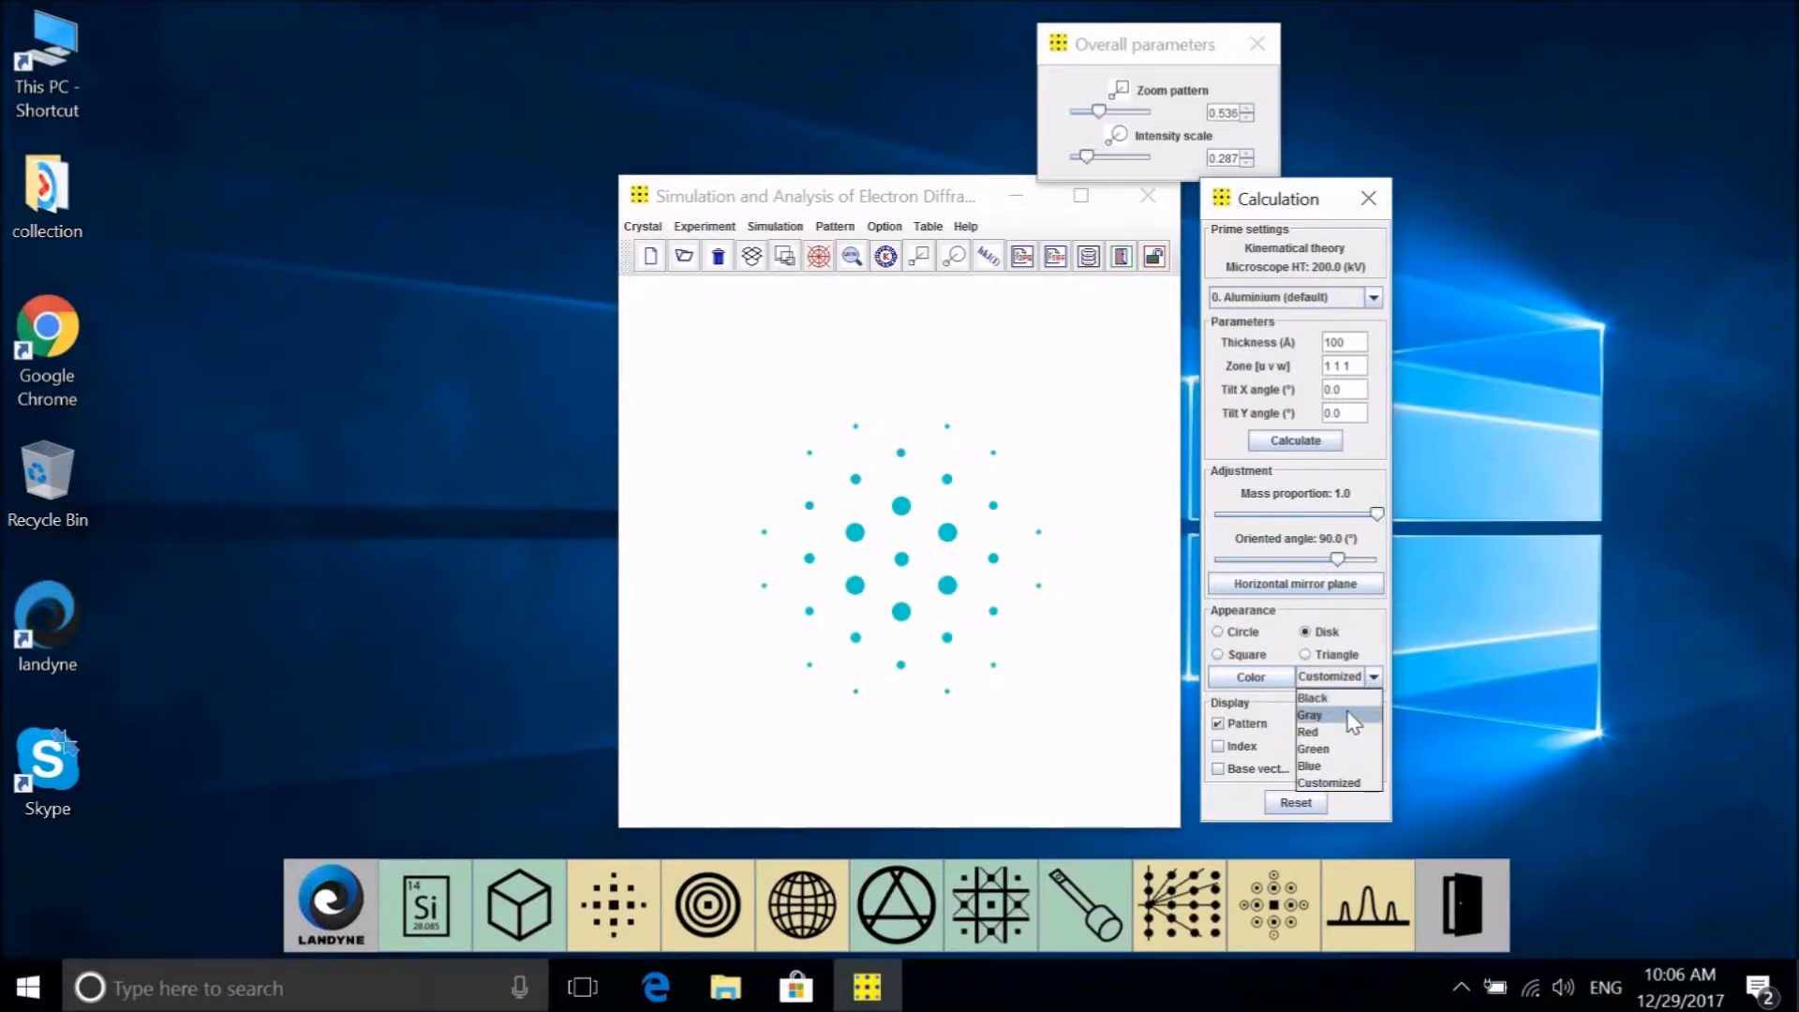
pyautogui.click(1350, 717)
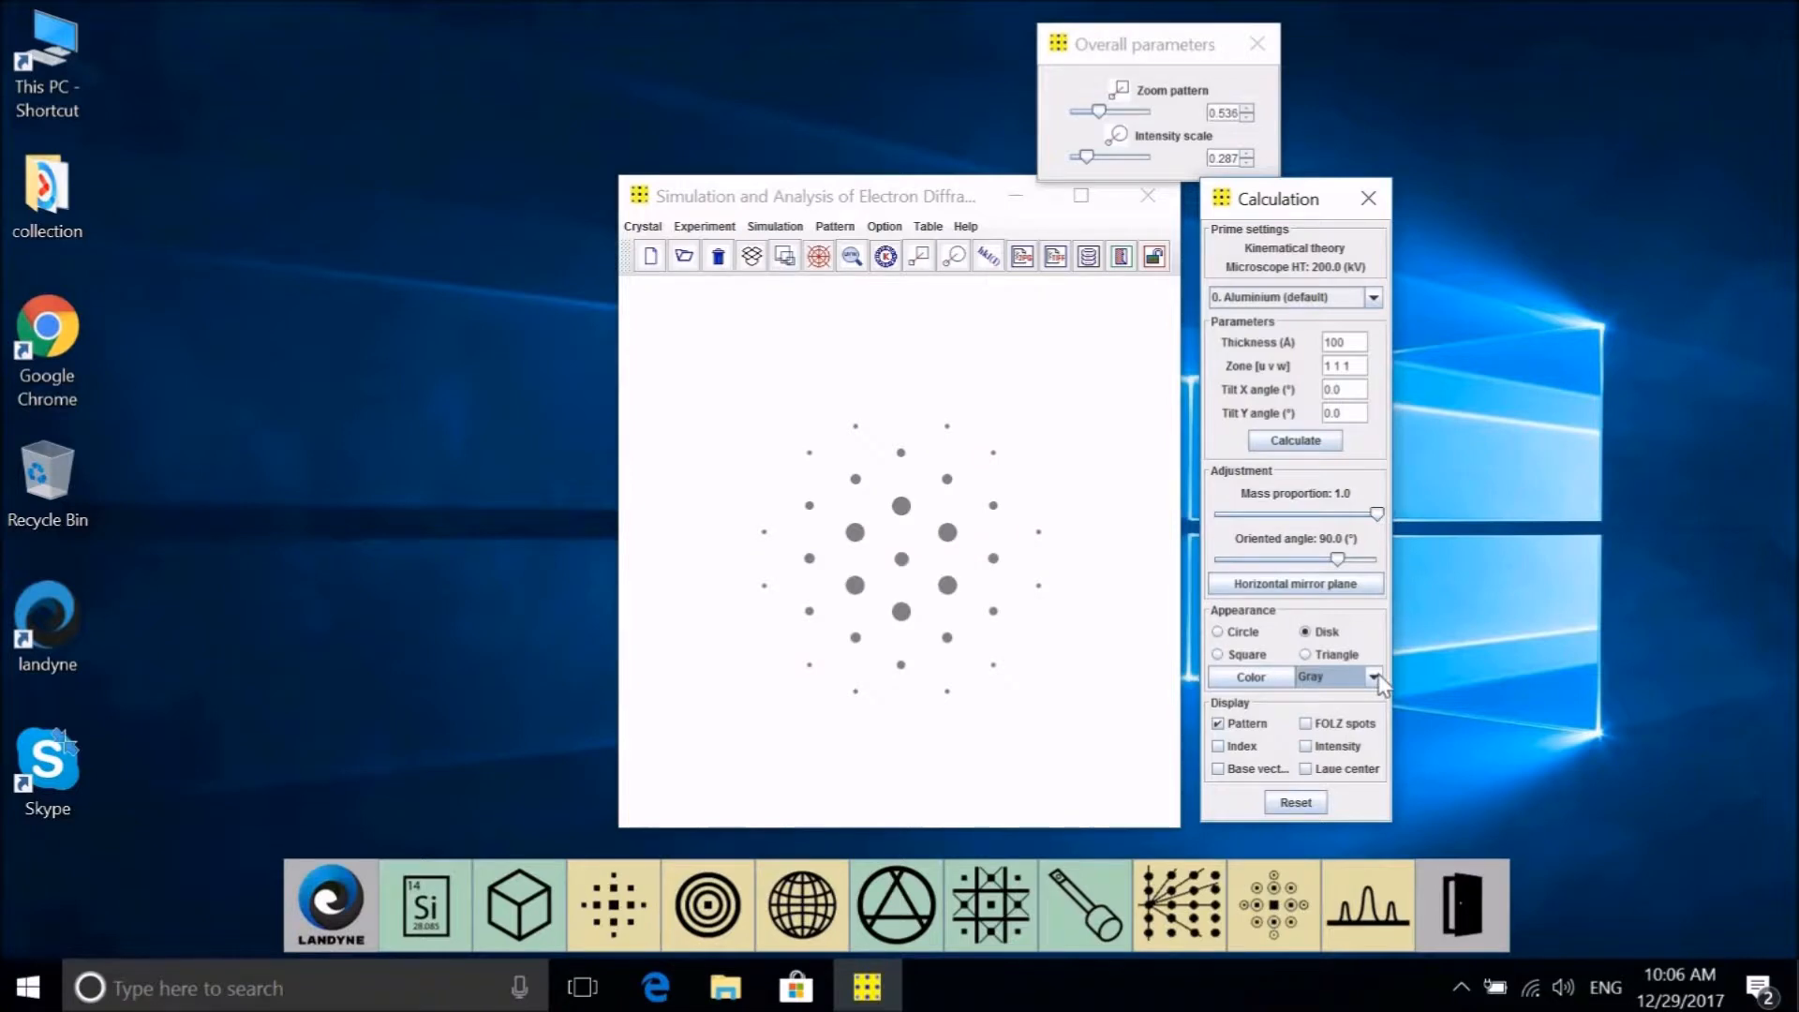
pyautogui.click(1374, 679)
pyautogui.click(1352, 700)
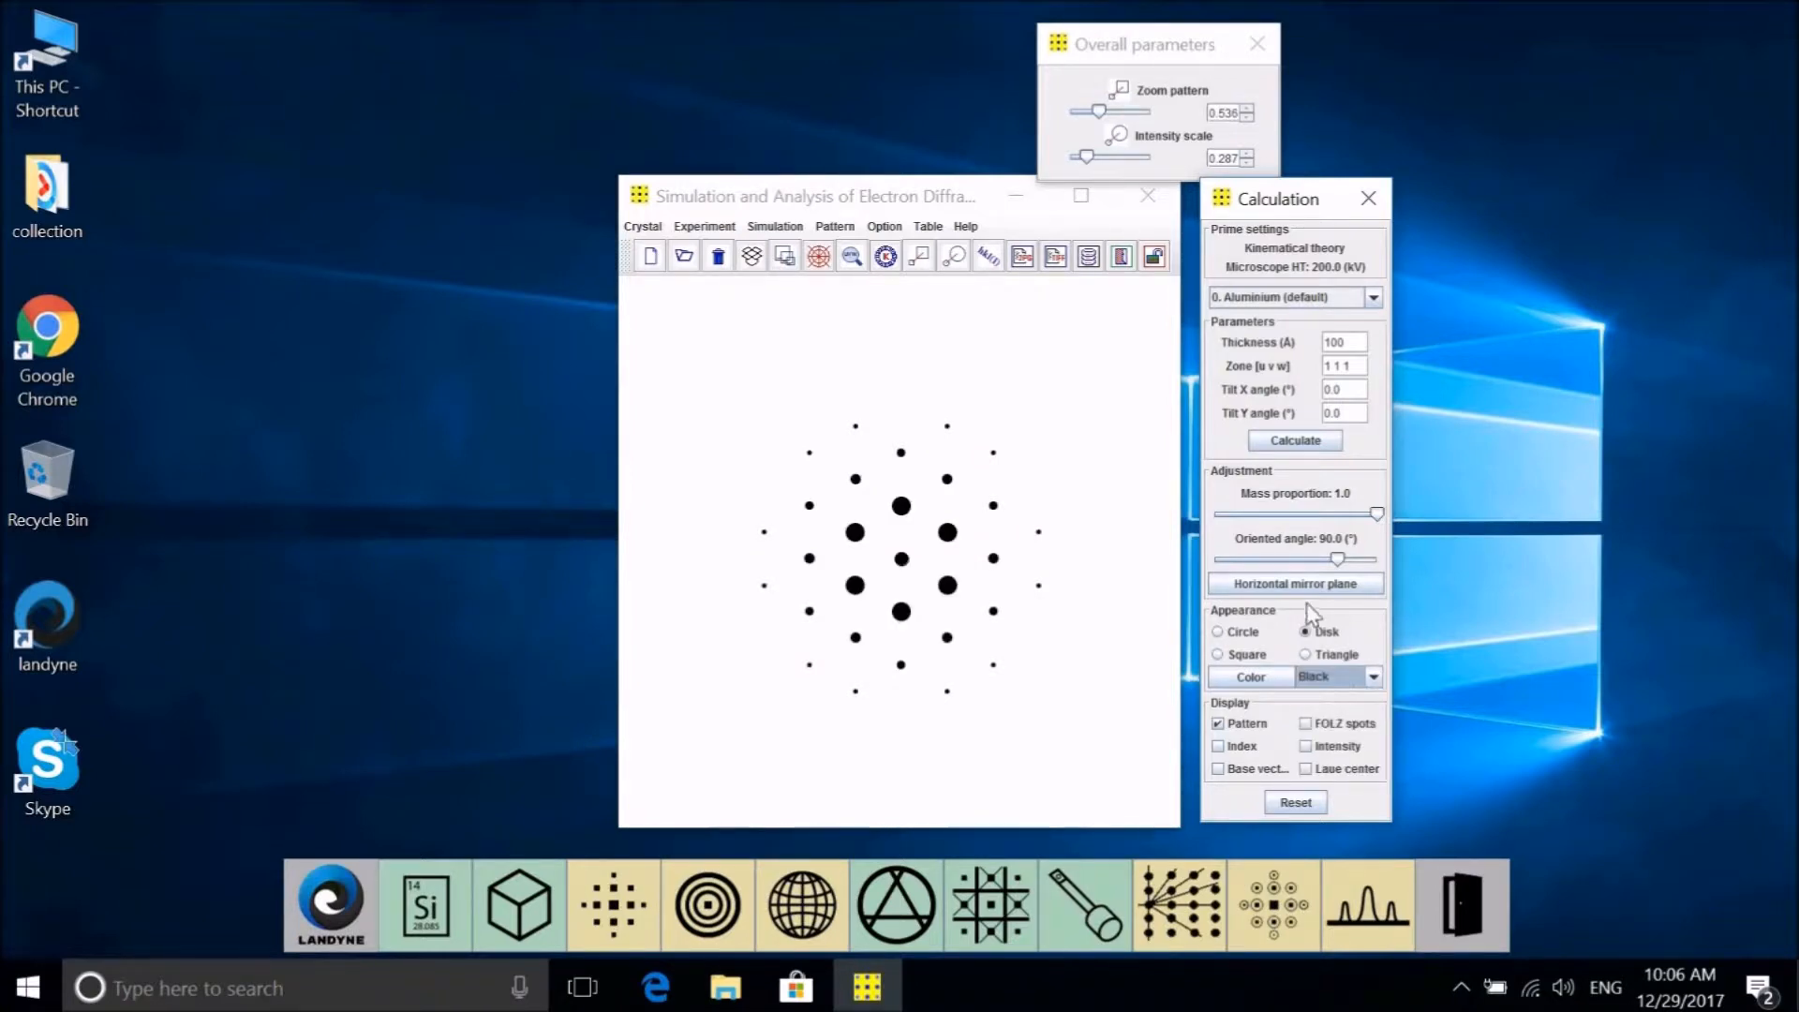
# Try the square and triangle spot shapes, and return the diffraction spots to circles
pyautogui.click(1218, 655)
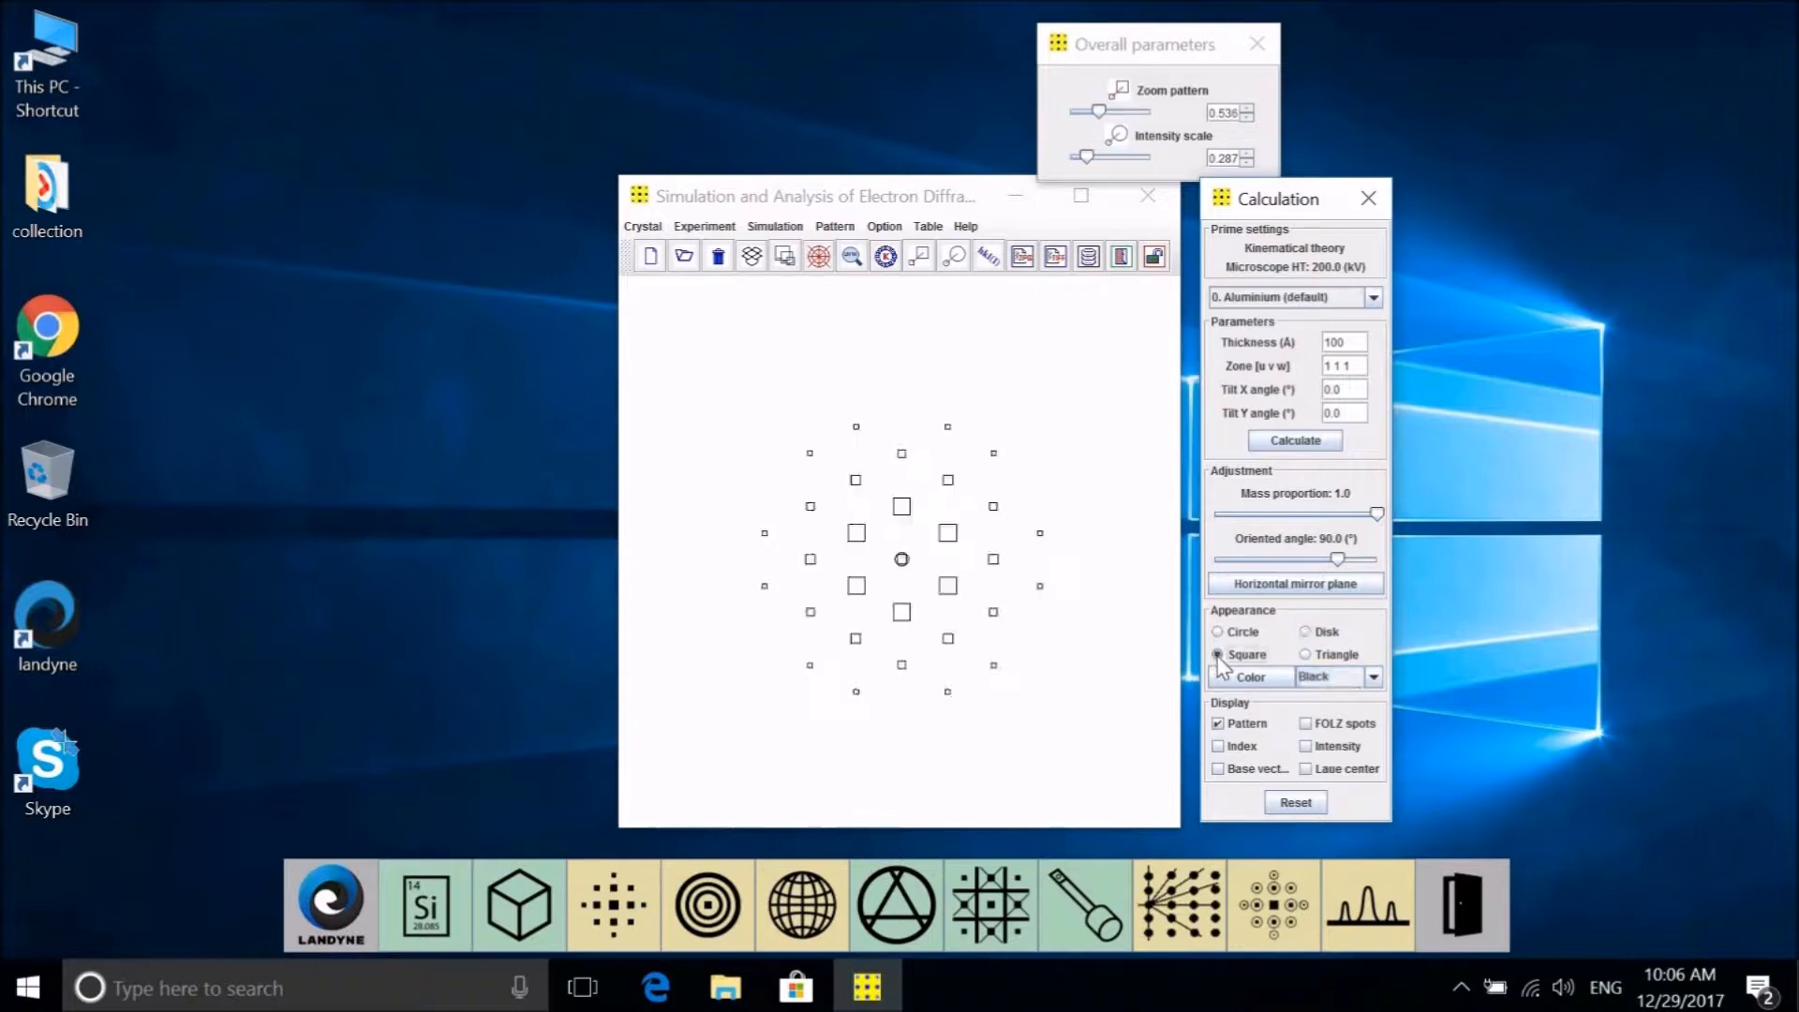
pyautogui.click(1319, 660)
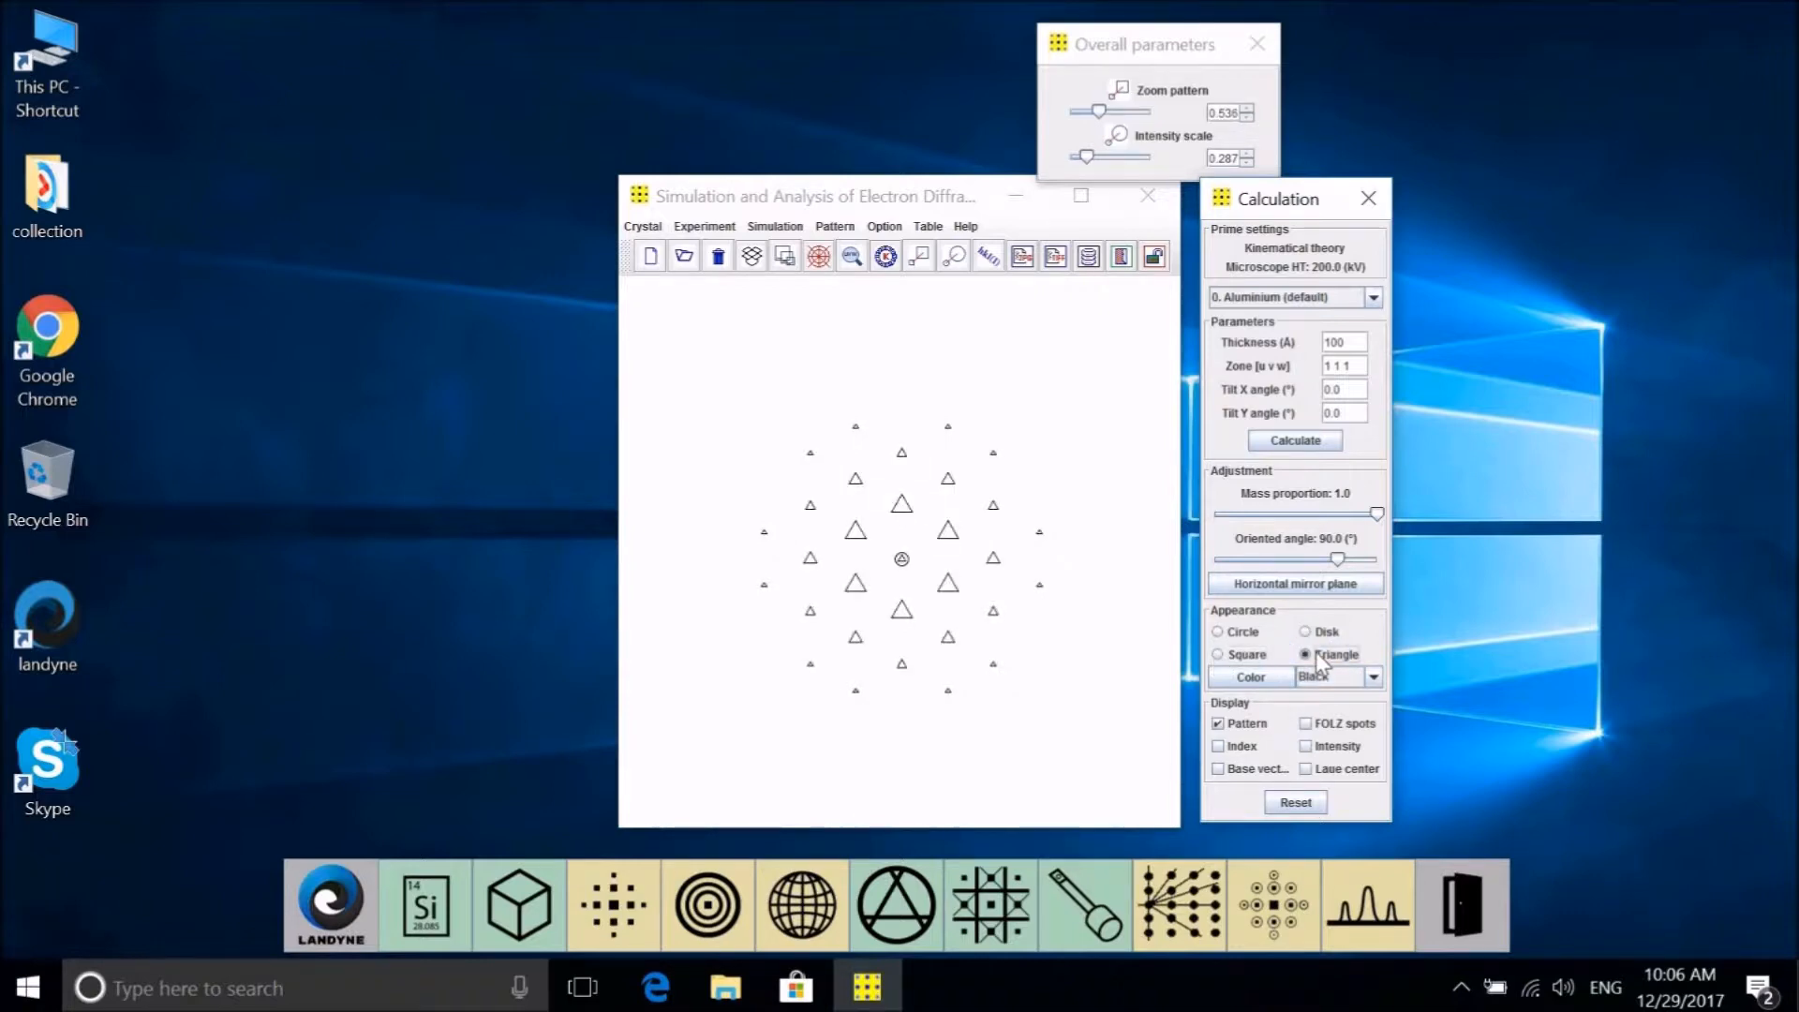
pyautogui.click(1244, 637)
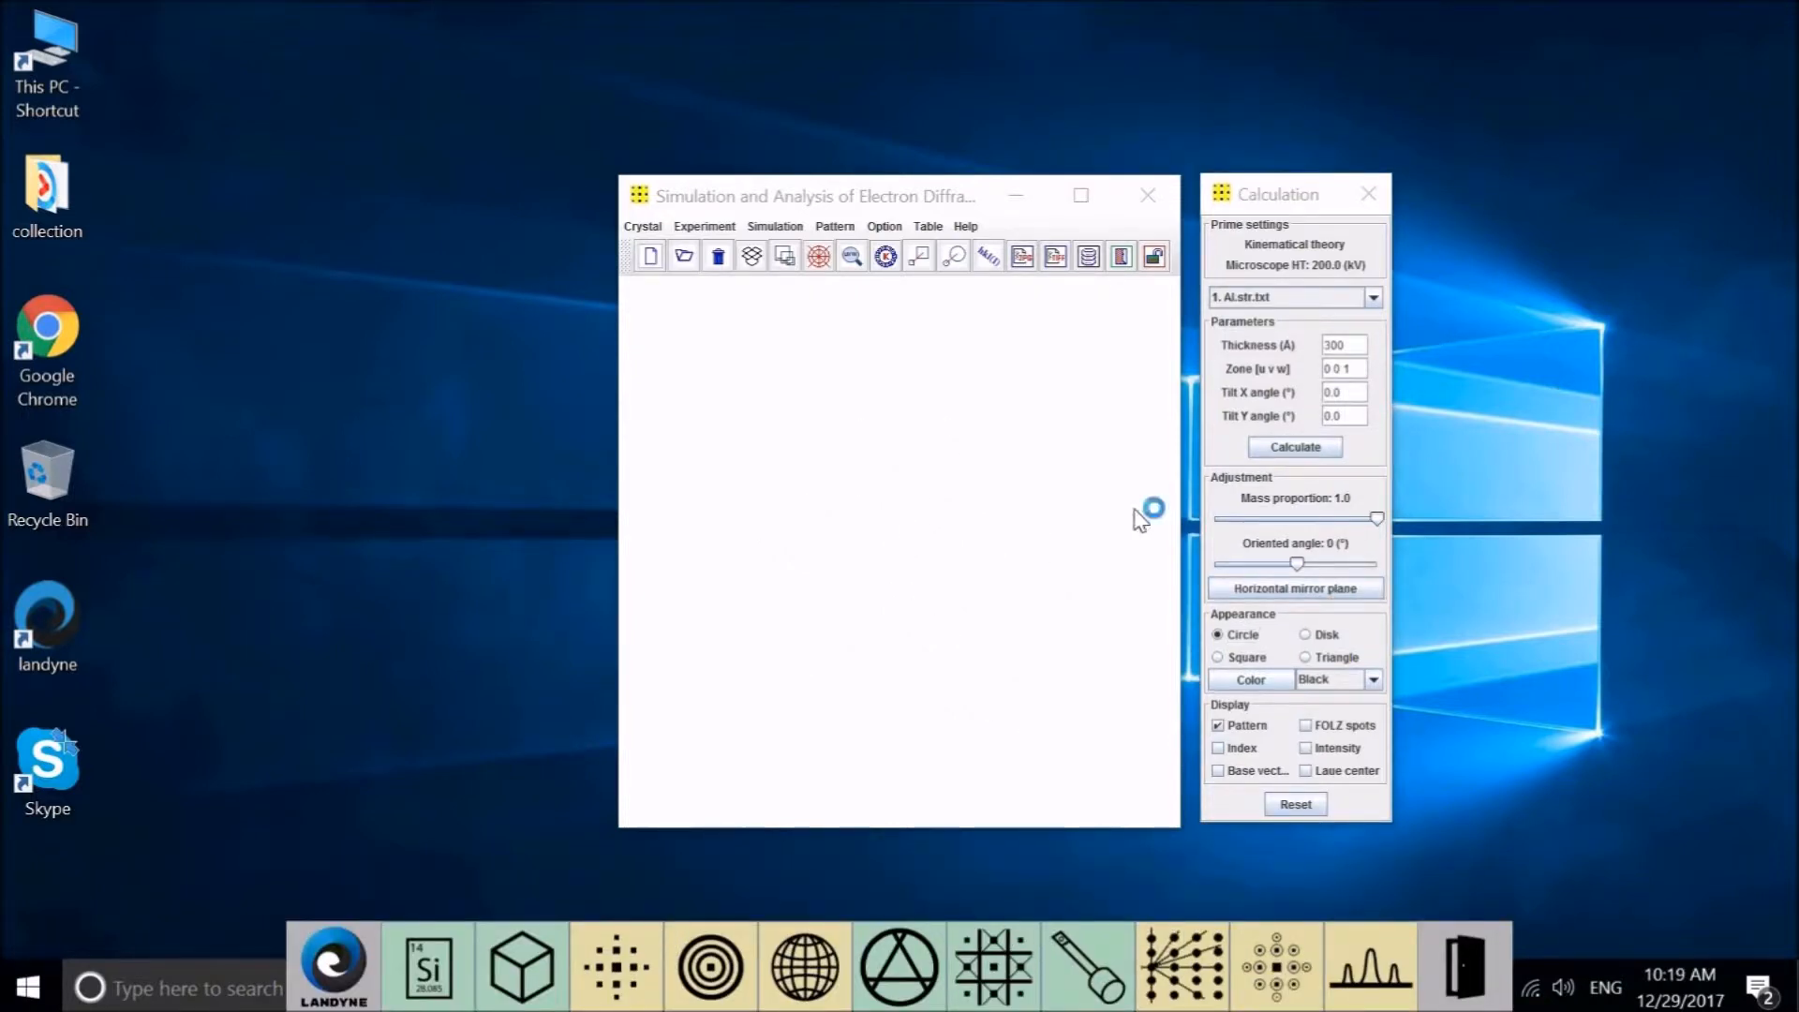
# Calculate the Al.str.txt diffraction pattern for zone 1 1 1 and turn off the display of the pattern
pyautogui.click(1358, 365)
pyautogui.moveTo(1364, 370); pyautogui.dragTo(1310, 391)
pyautogui.write('1 1')
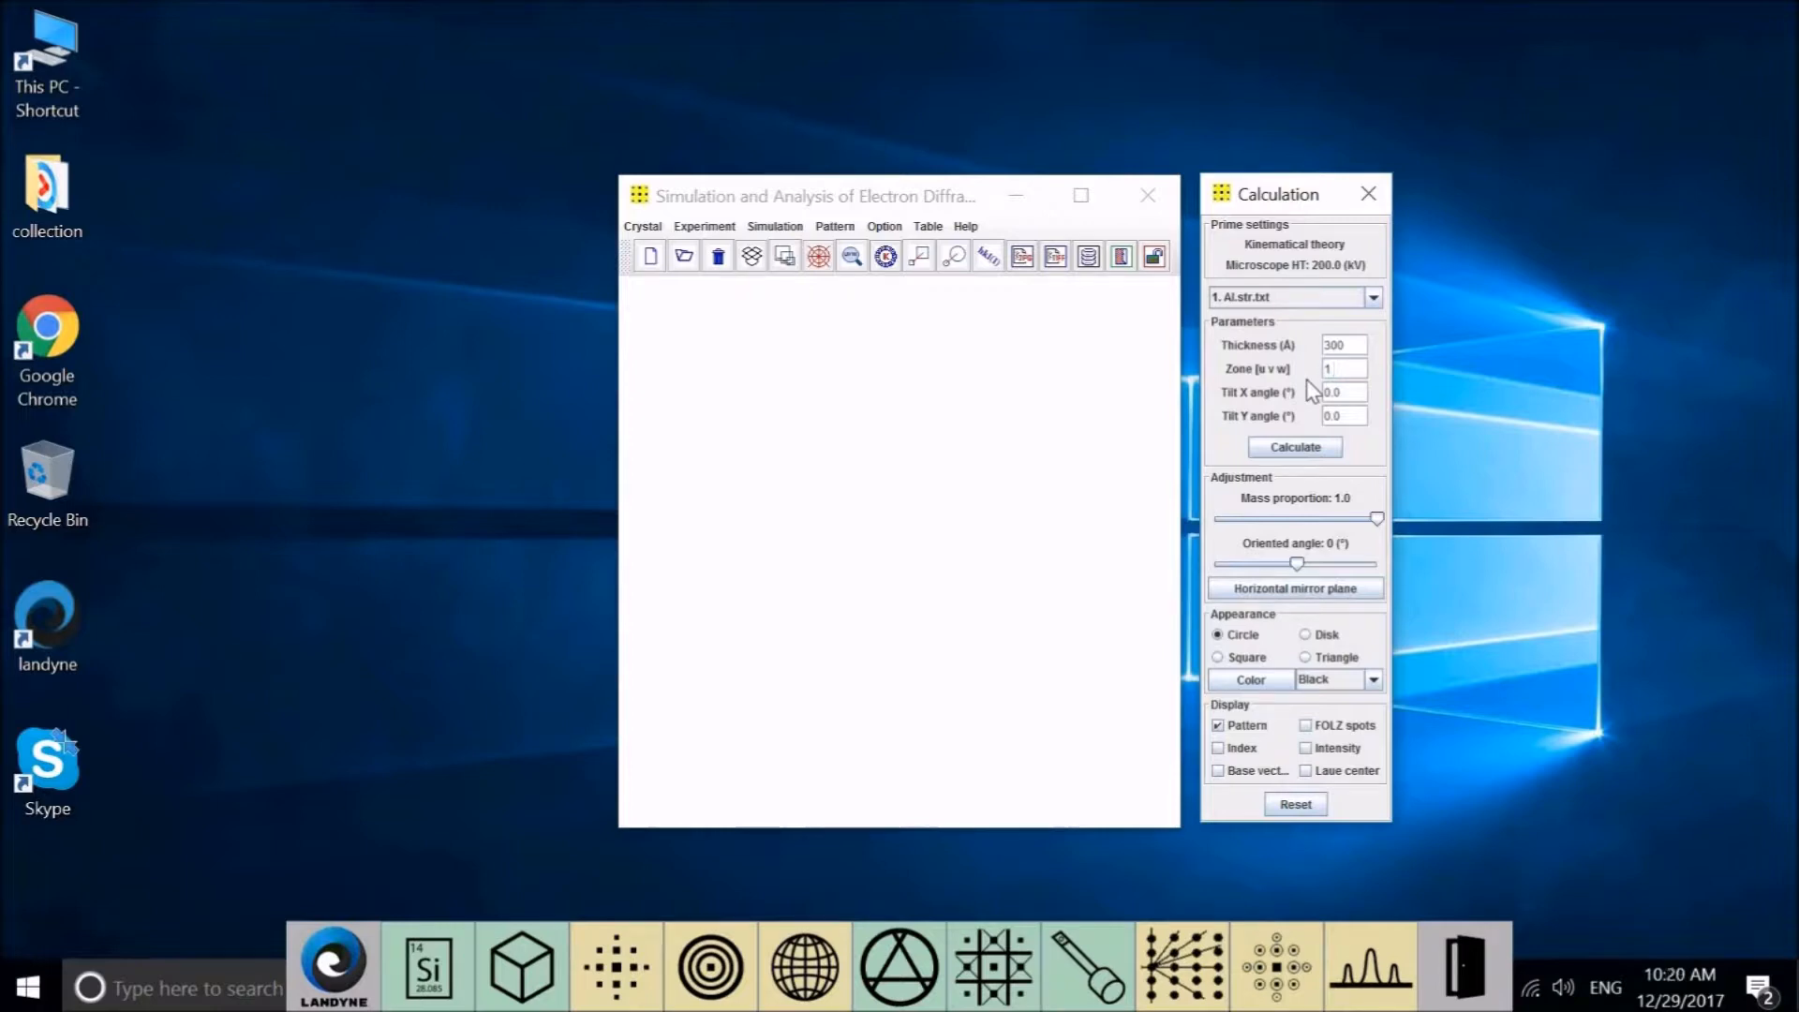
pyautogui.click(1319, 448)
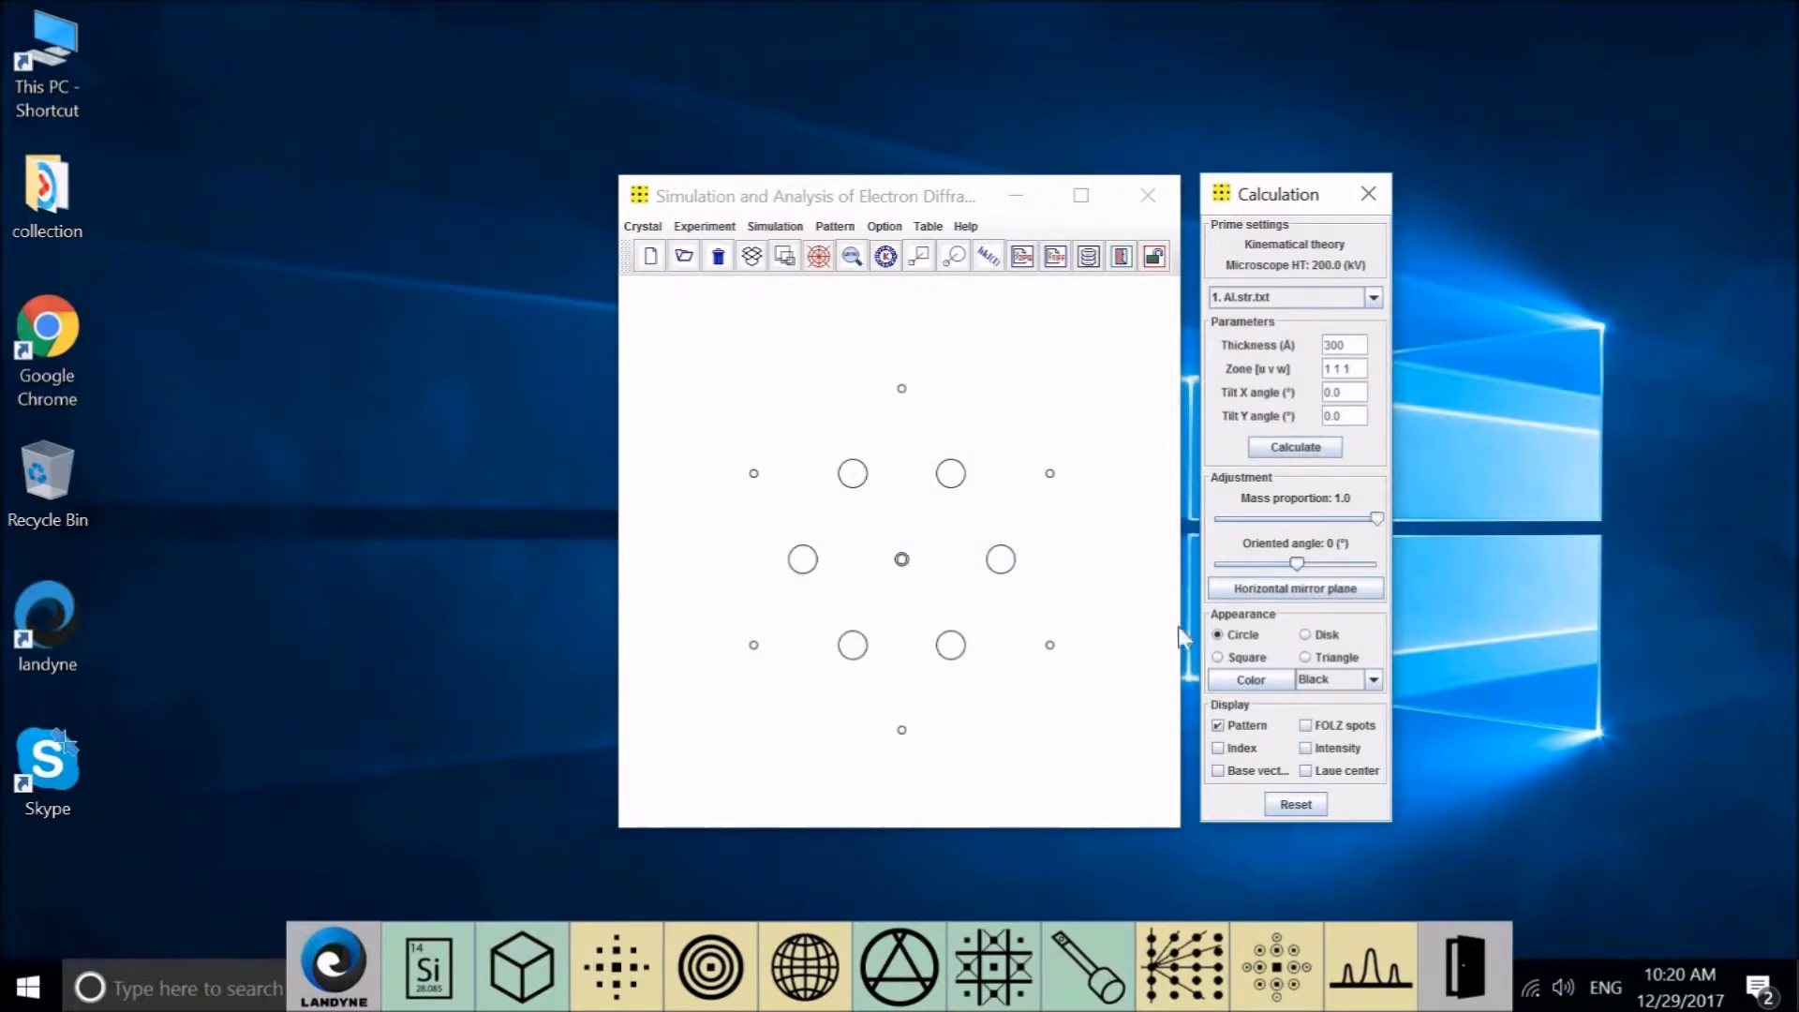
pyautogui.click(1225, 724)
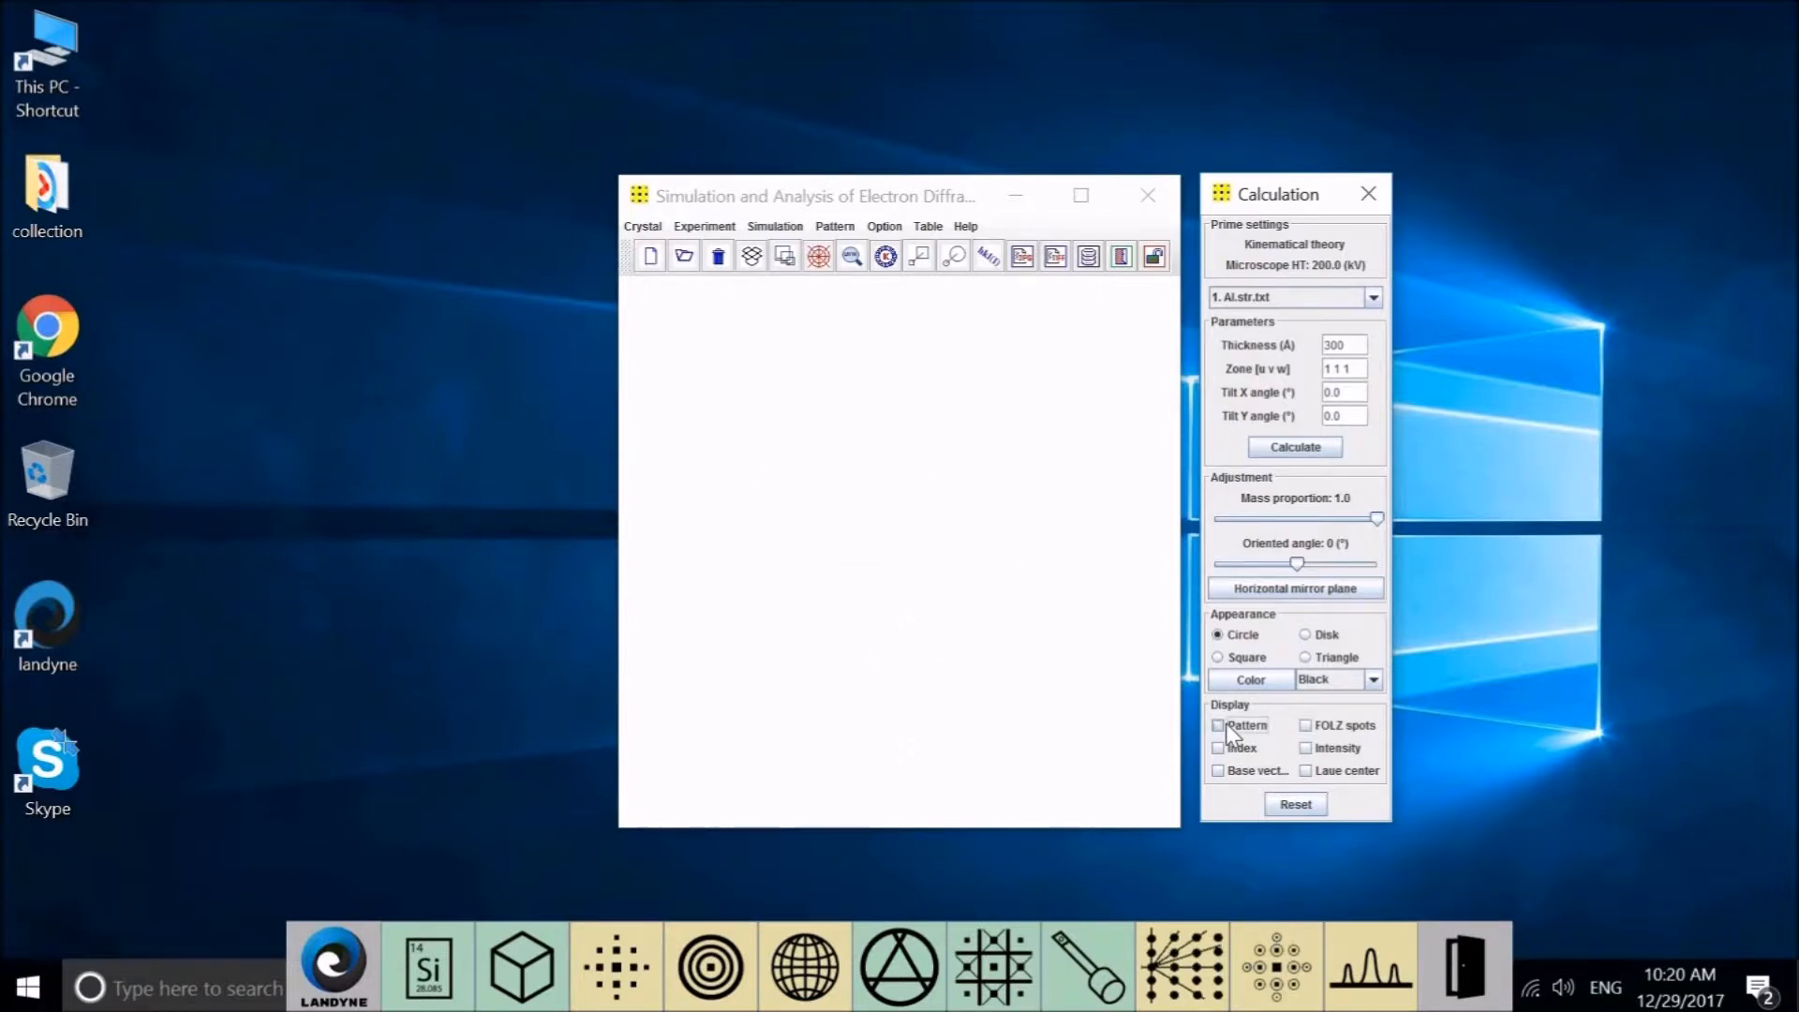
# Turn the Al.str.txt pattern display back on and load the BiPt.str.txt structure file
pyautogui.click(1220, 725)
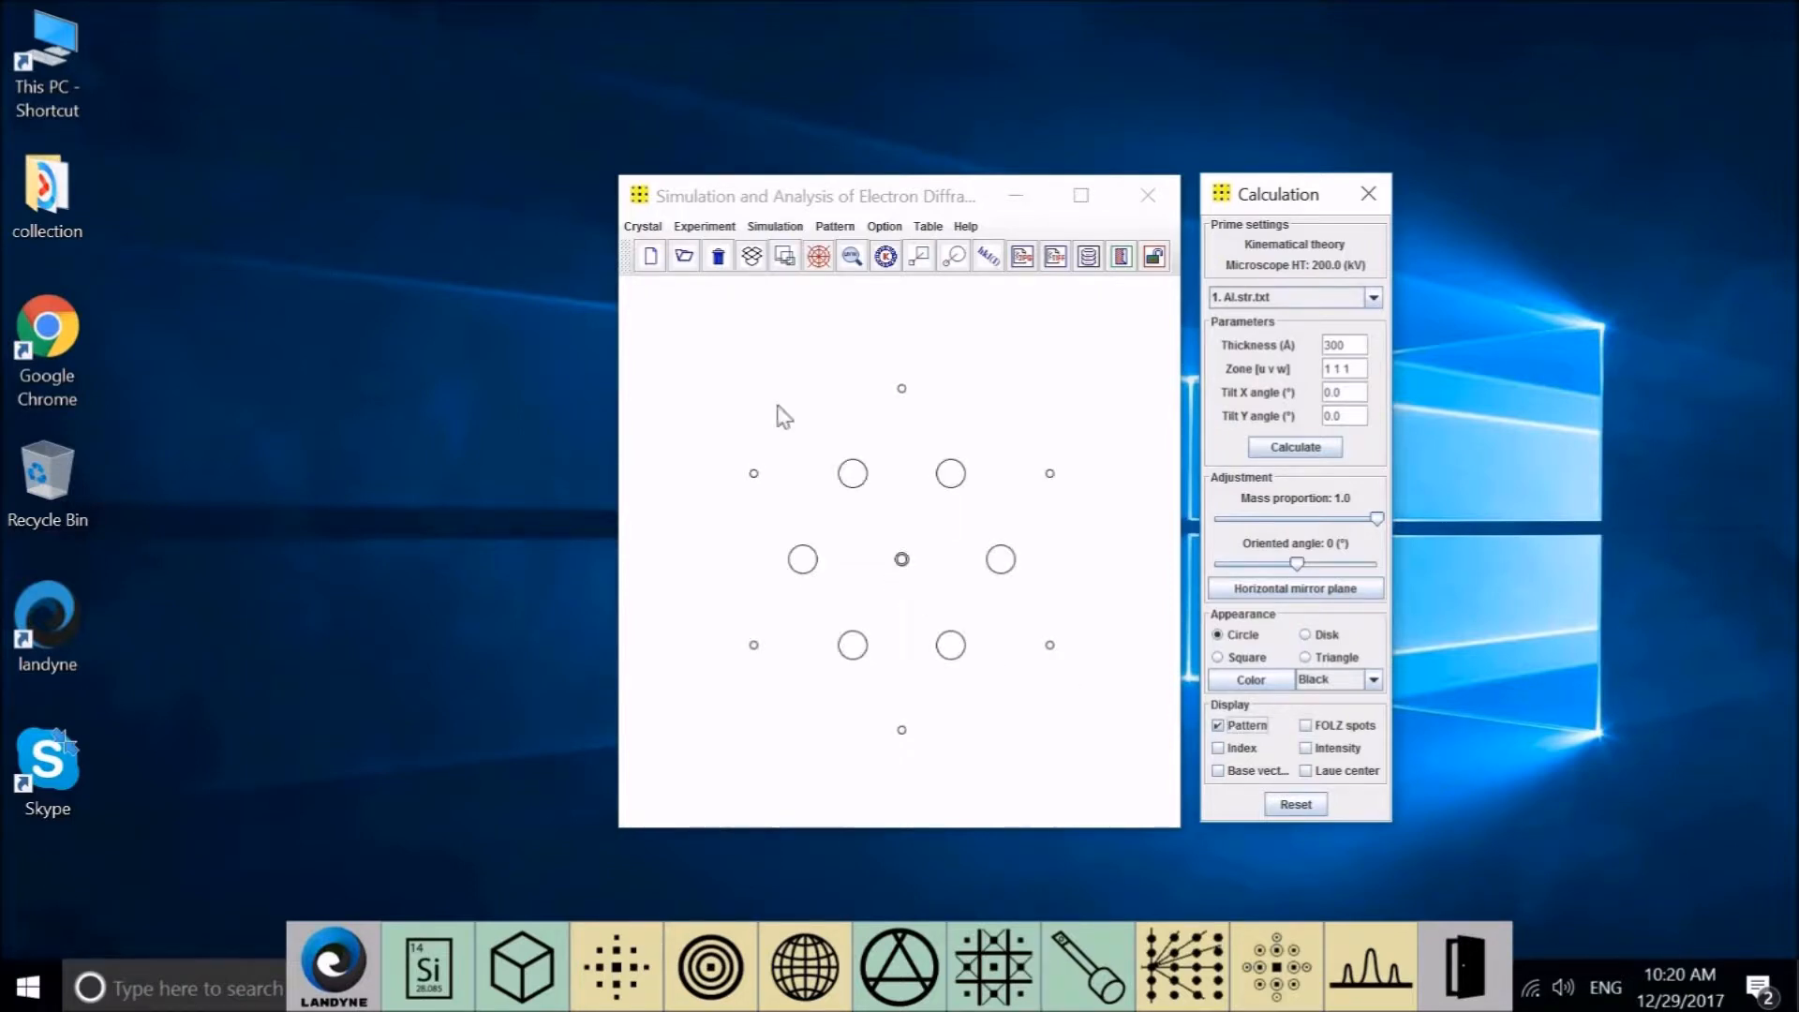
pyautogui.click(646, 228)
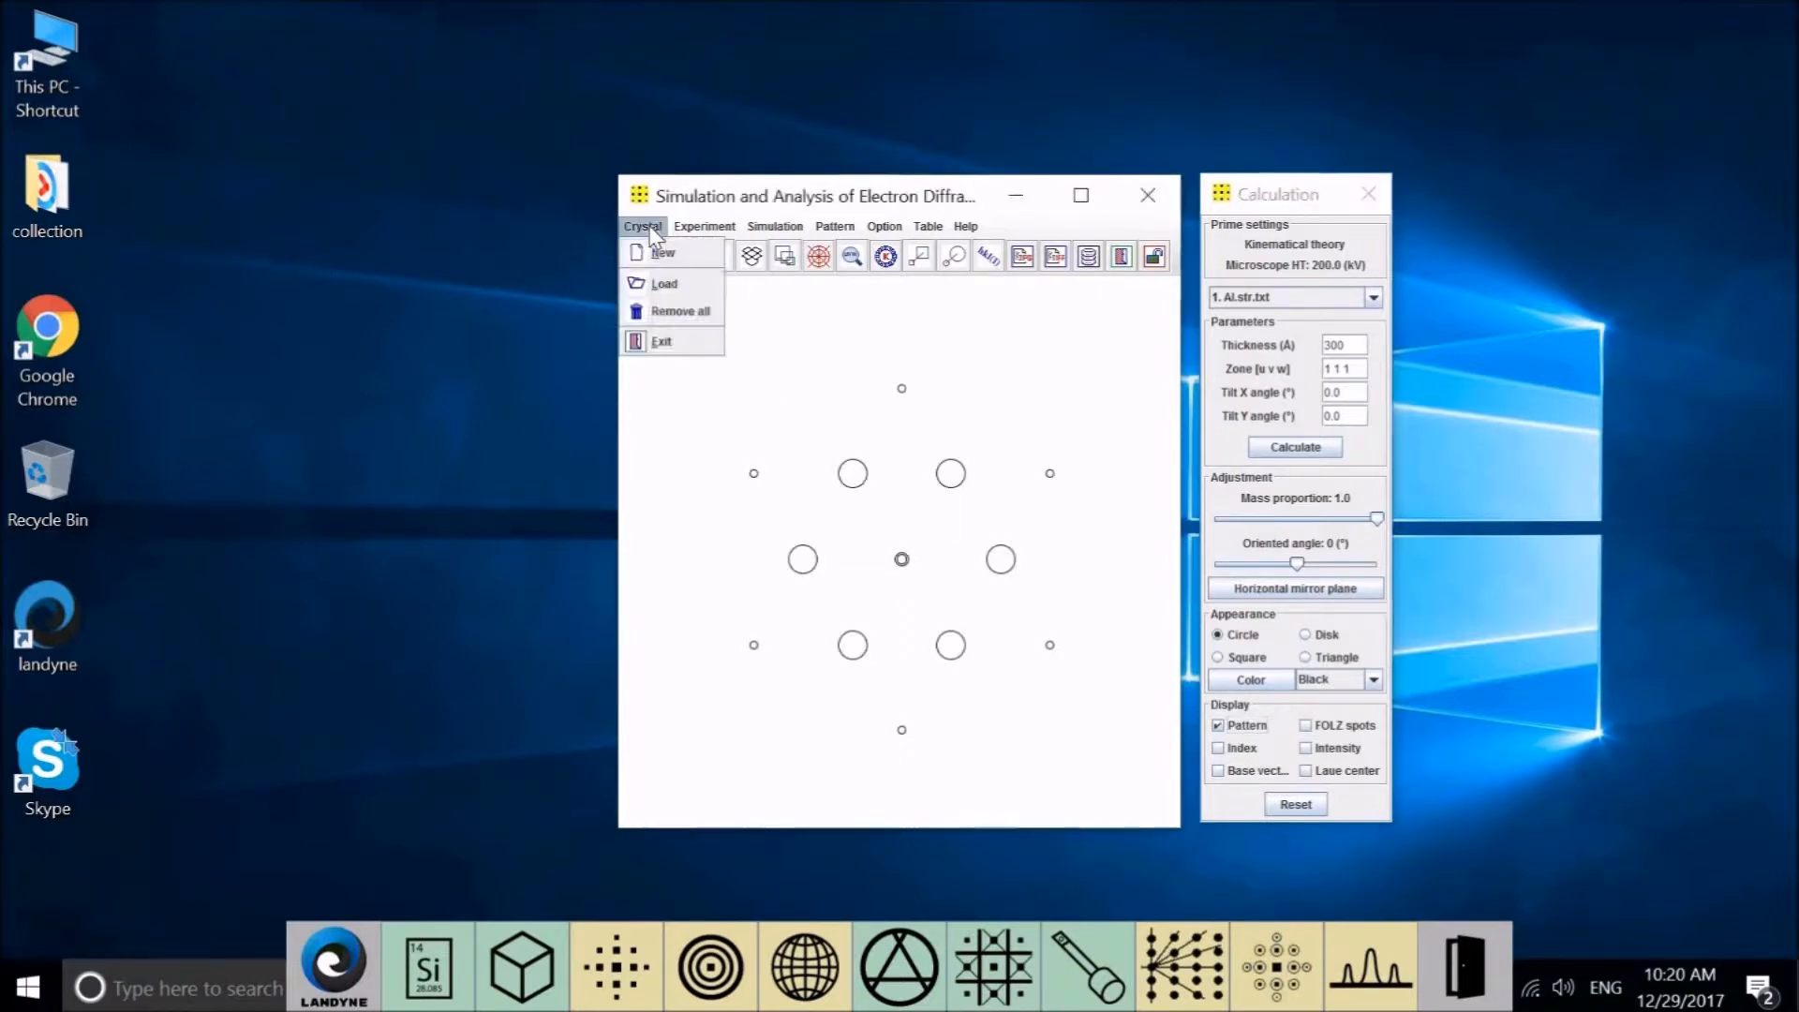
pyautogui.click(664, 284)
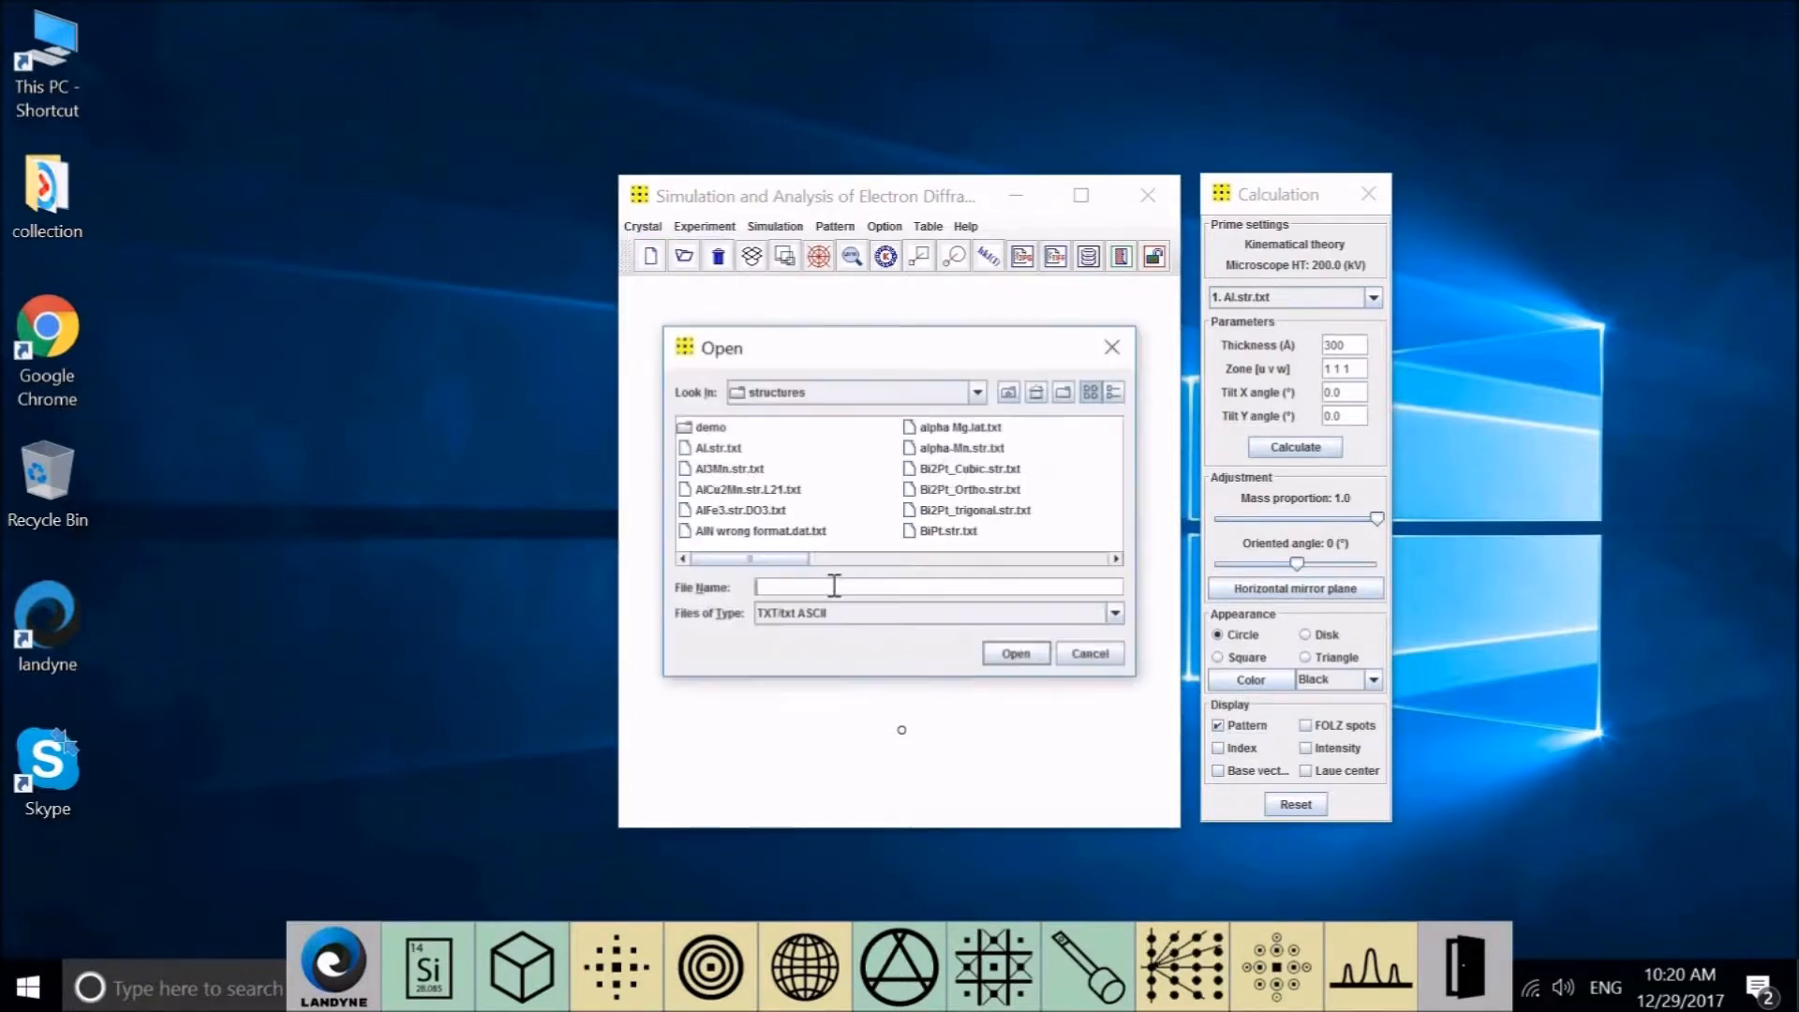
pyautogui.doubleClick(954, 538)
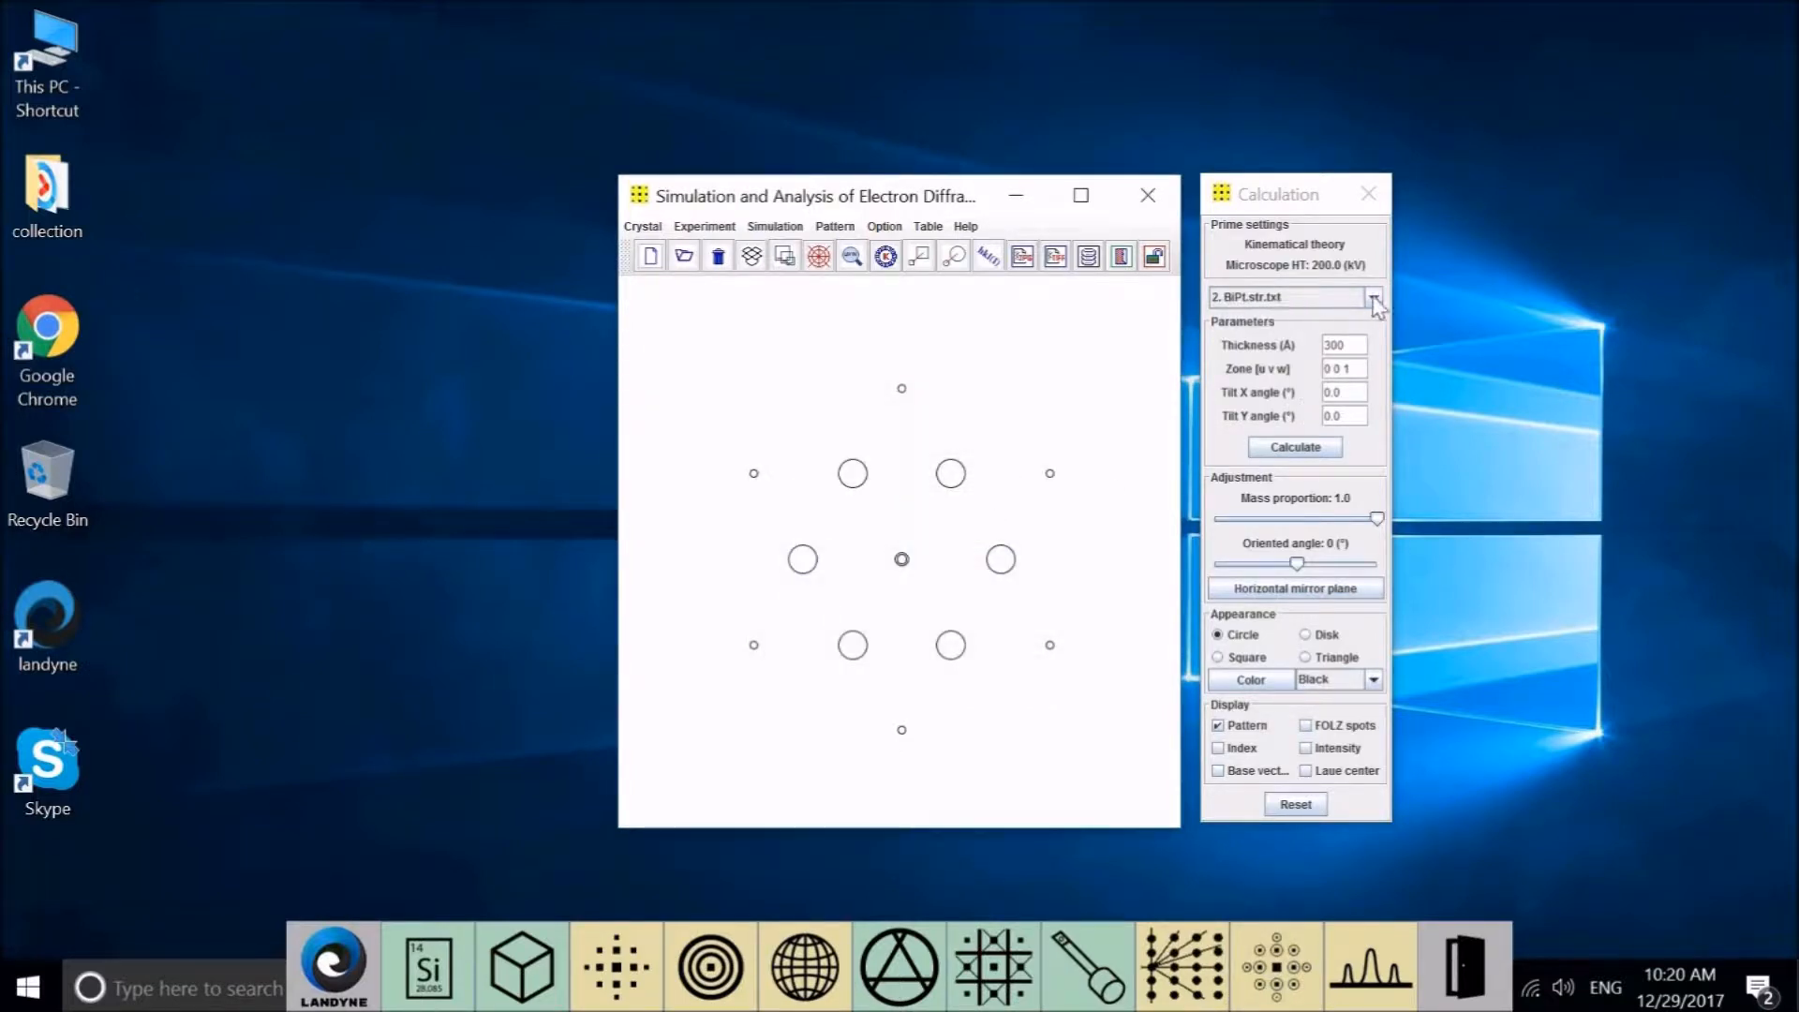
# Choose BiPt.str.txt as the current structure and calculate its diffraction pattern for zone 0 0 1 at 300 Å thickness
pyautogui.click(1373, 296)
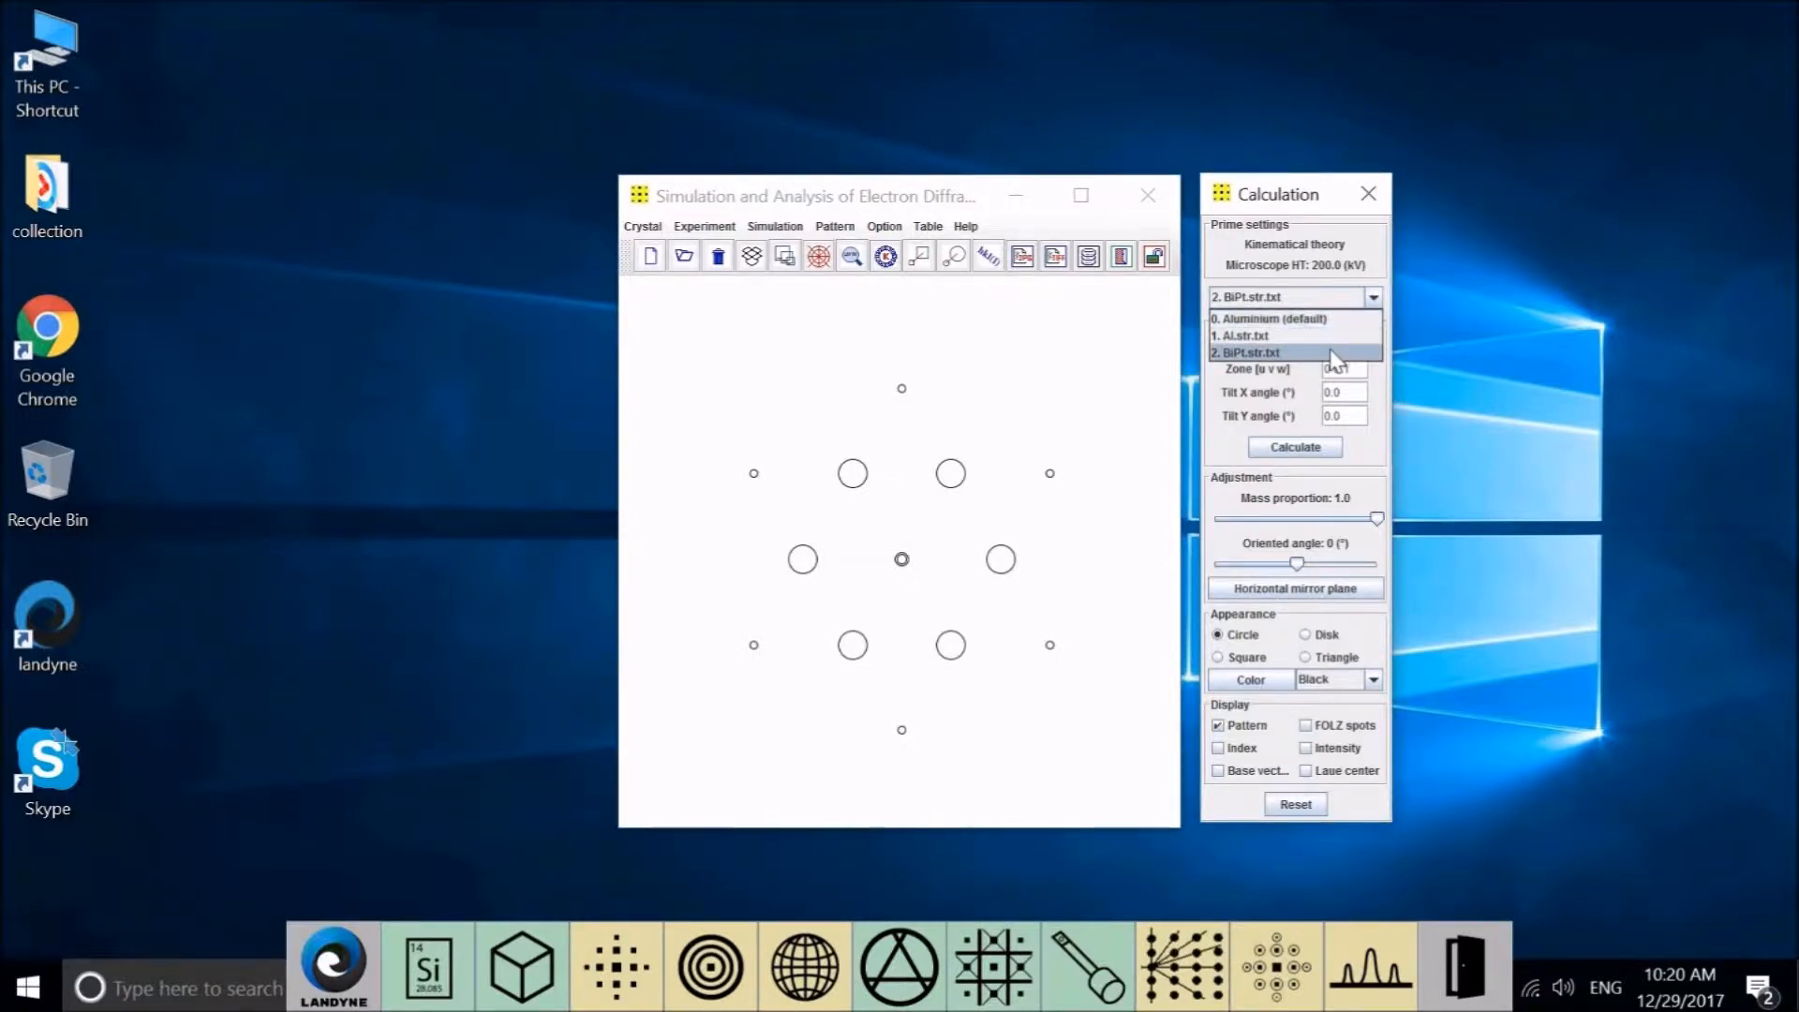
pyautogui.click(1332, 352)
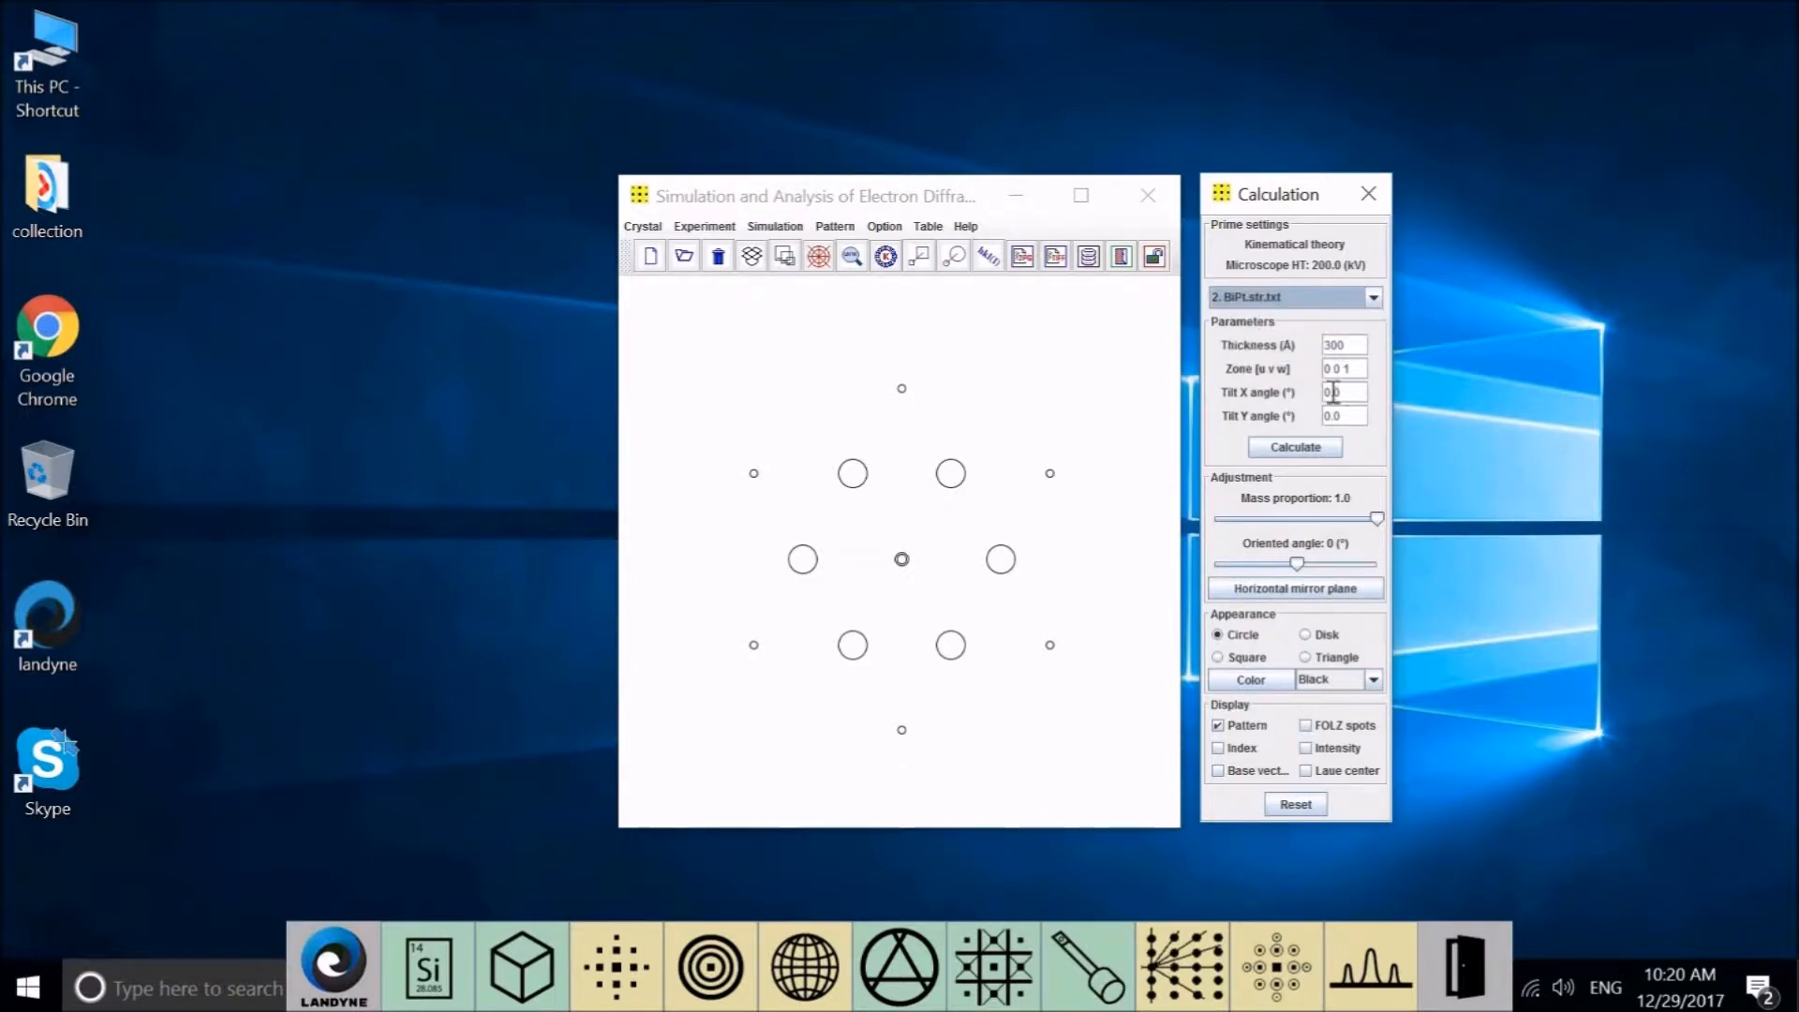
pyautogui.click(1320, 453)
pyautogui.click(1321, 449)
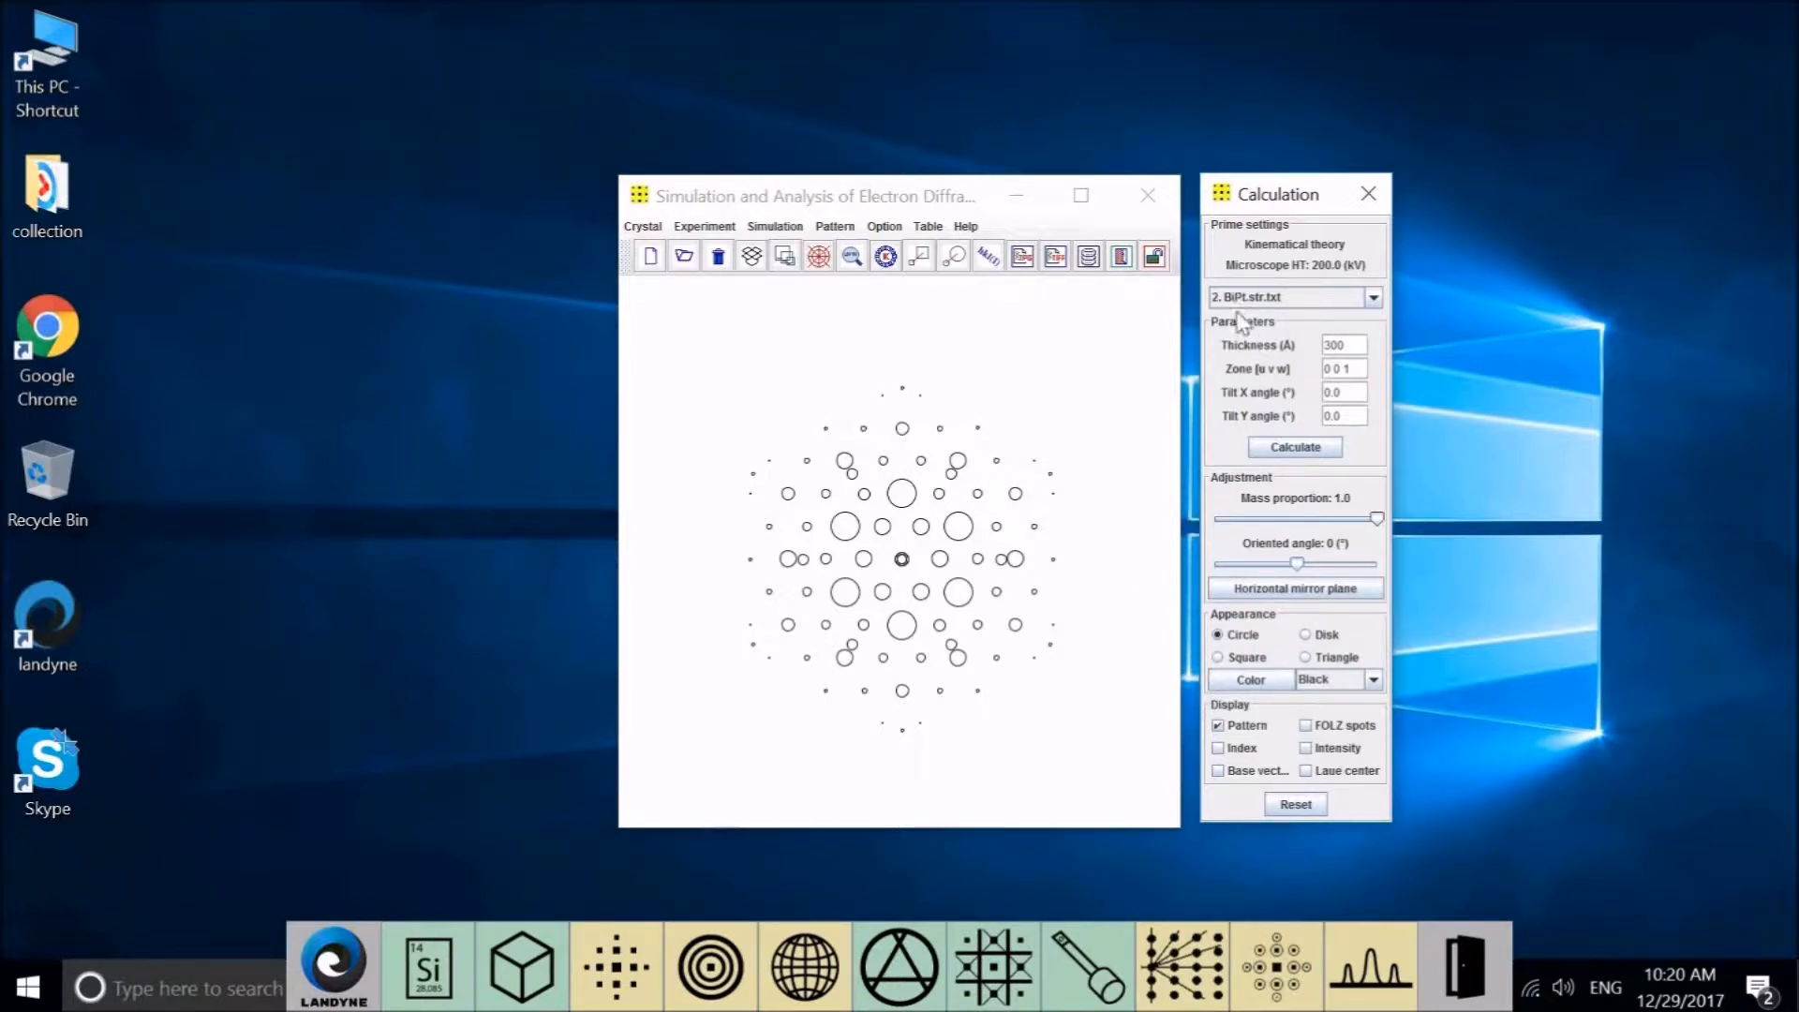
# Hide the BiPt.str.txt pattern, make Al.str.txt the current structure, and toggle its pattern display off and on
pyautogui.click(1218, 726)
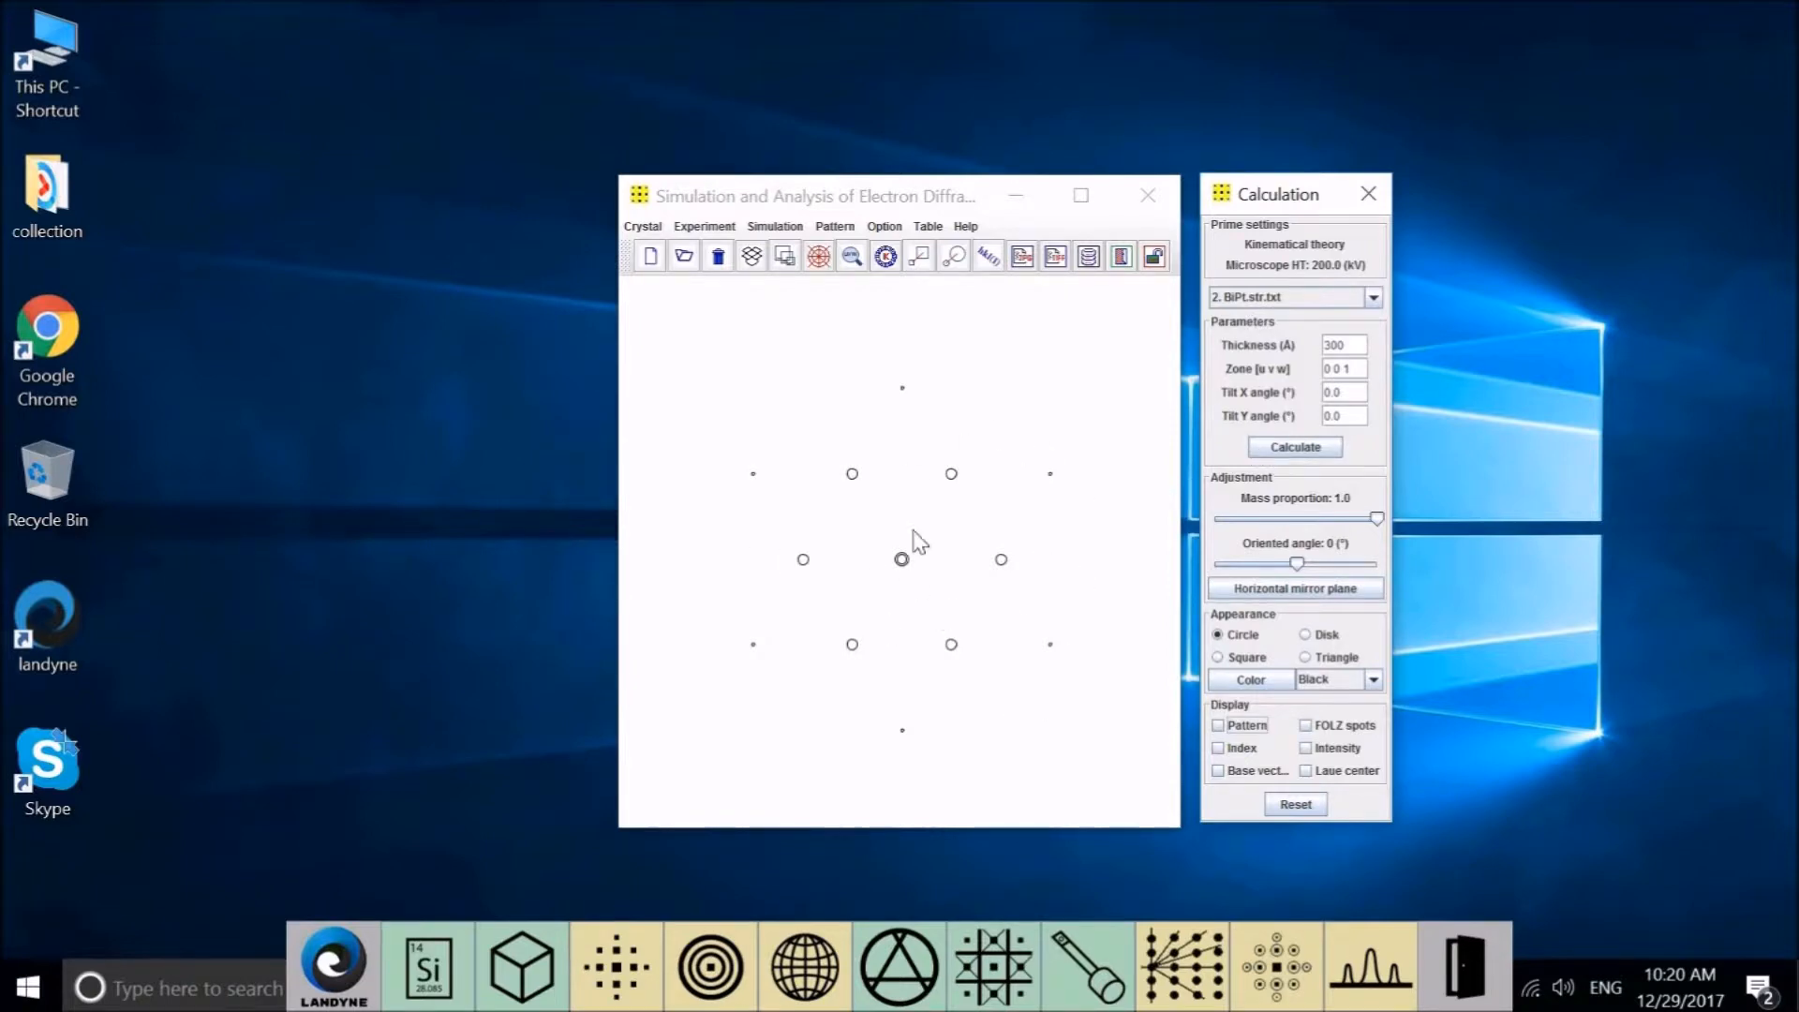
pyautogui.click(1374, 297)
pyautogui.click(1330, 335)
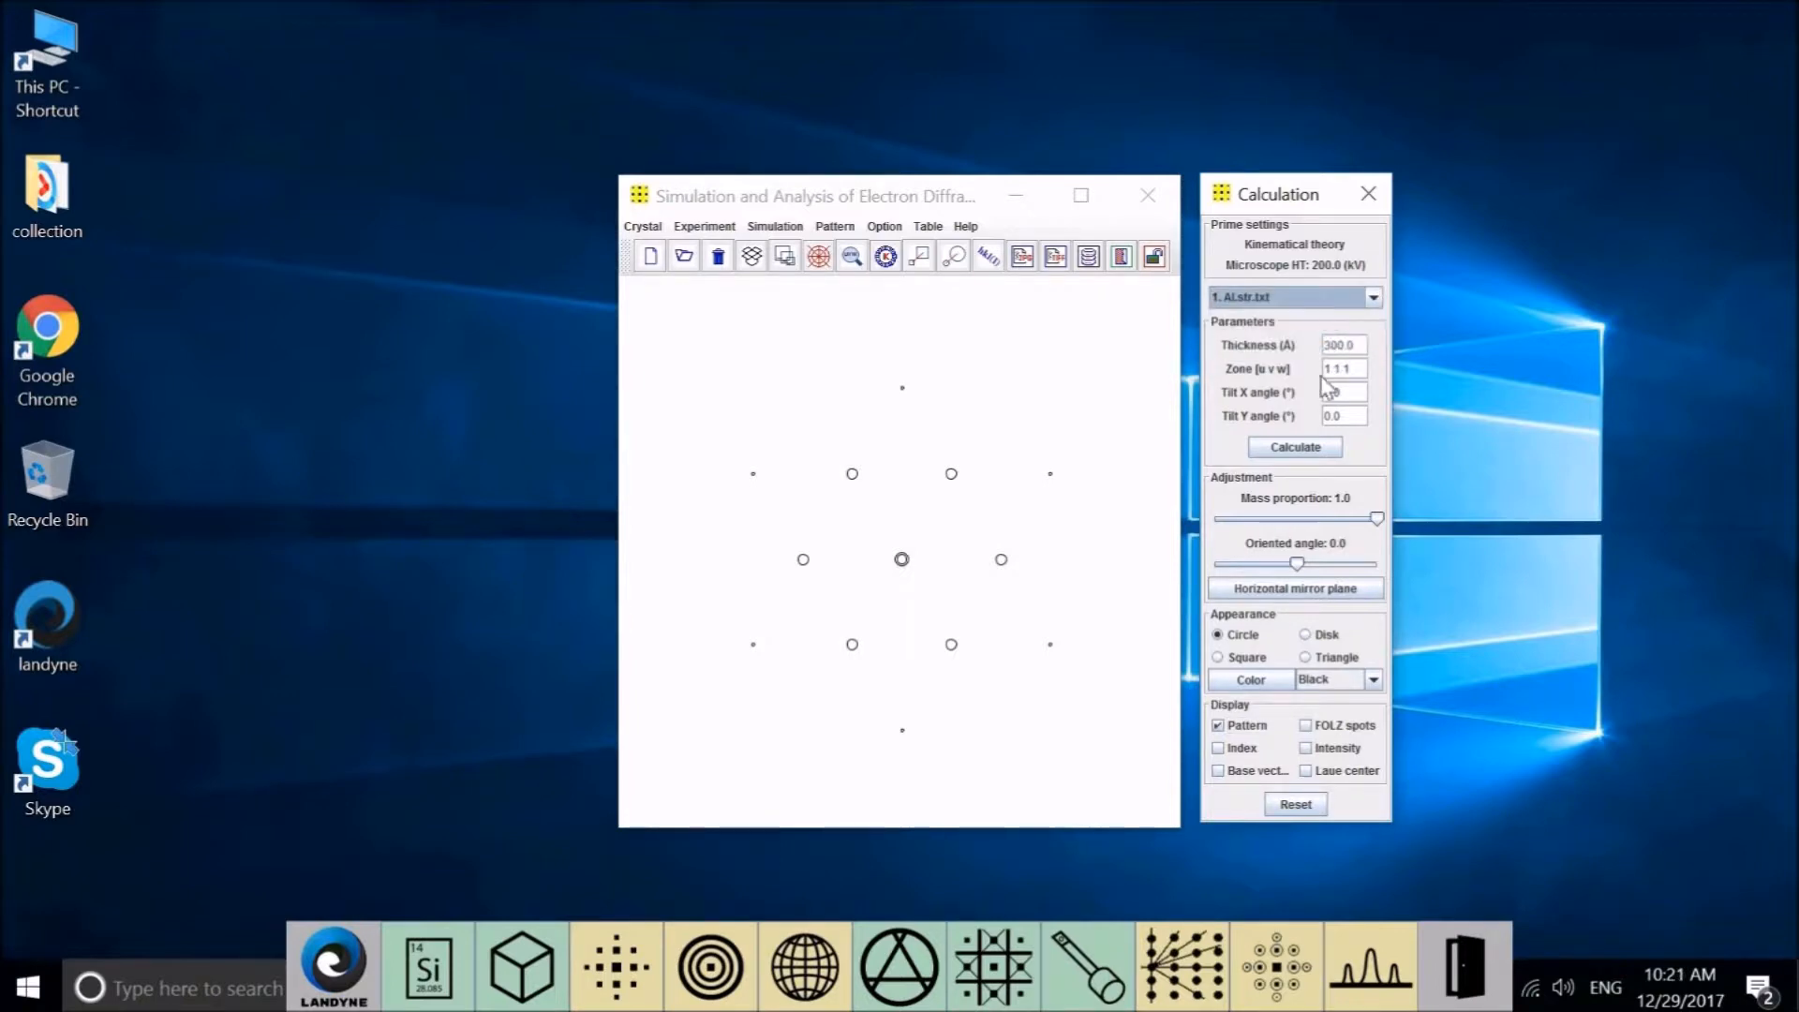
pyautogui.click(1219, 726)
pyautogui.click(1219, 726)
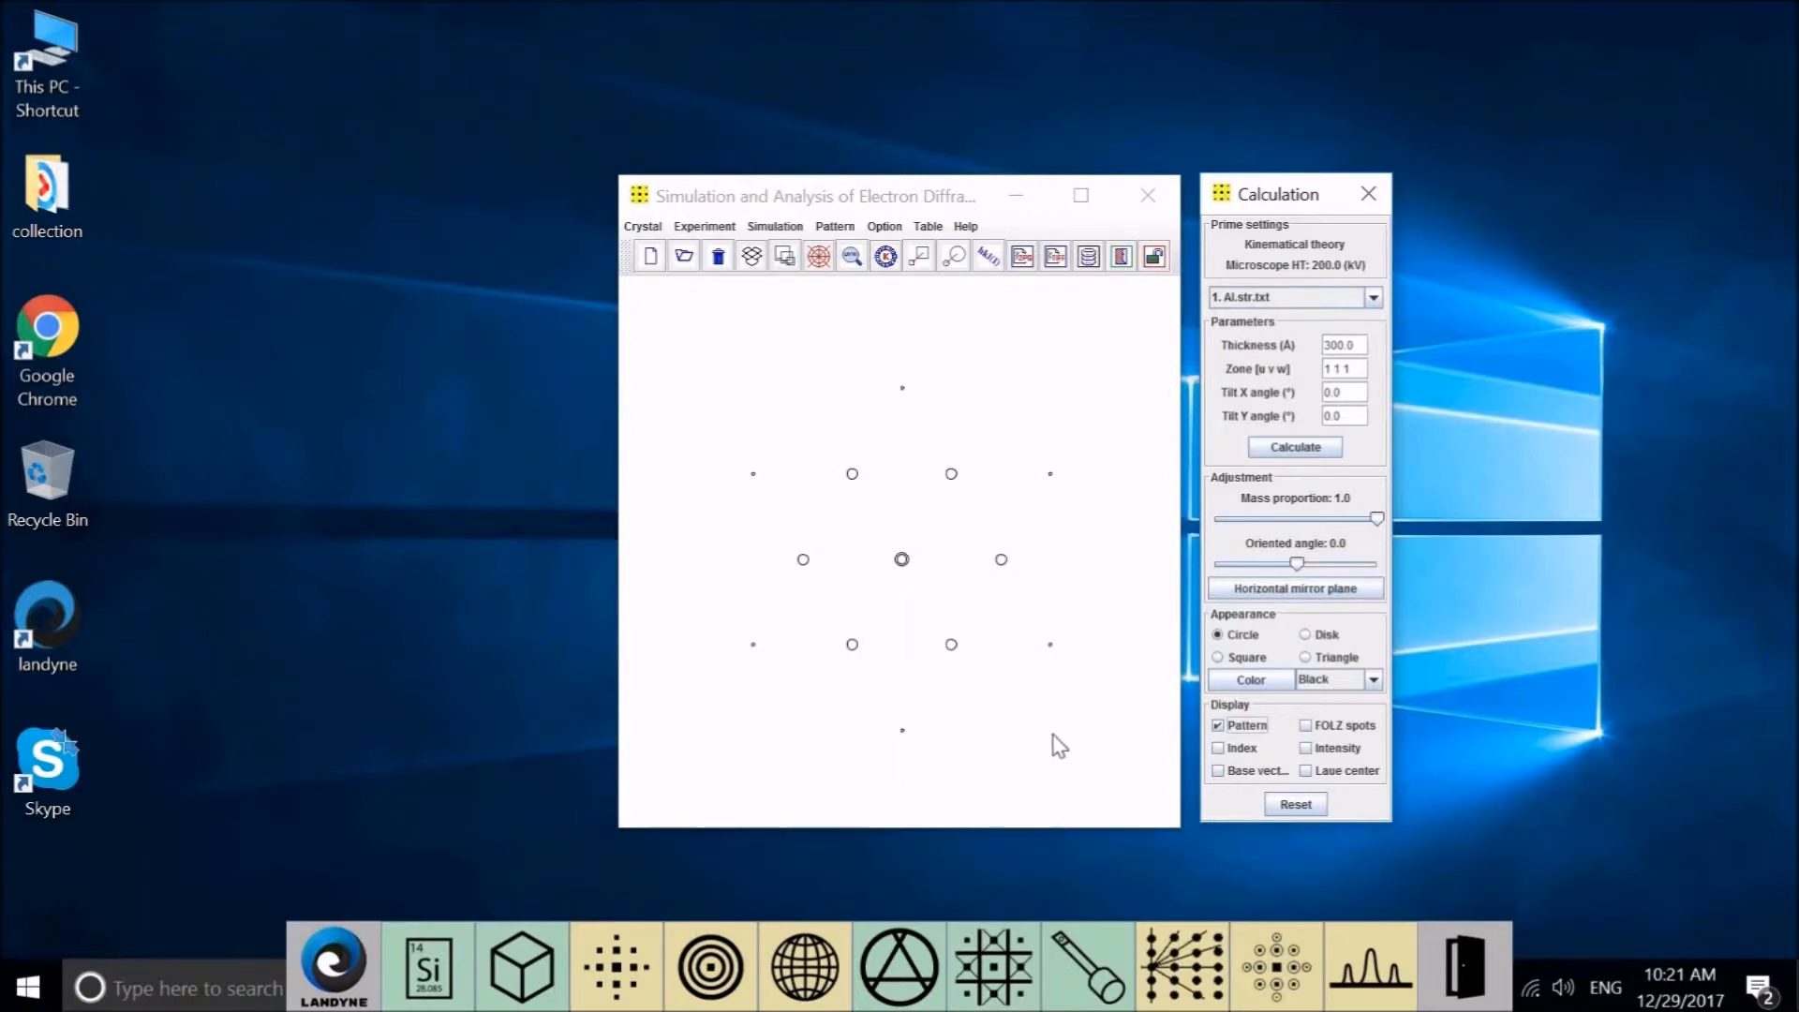
# Display the reflection indices on the Al.str.txt pattern and format the labels in red at font size 18
pyautogui.click(1219, 748)
pyautogui.click(1218, 749)
pyautogui.click(988, 258)
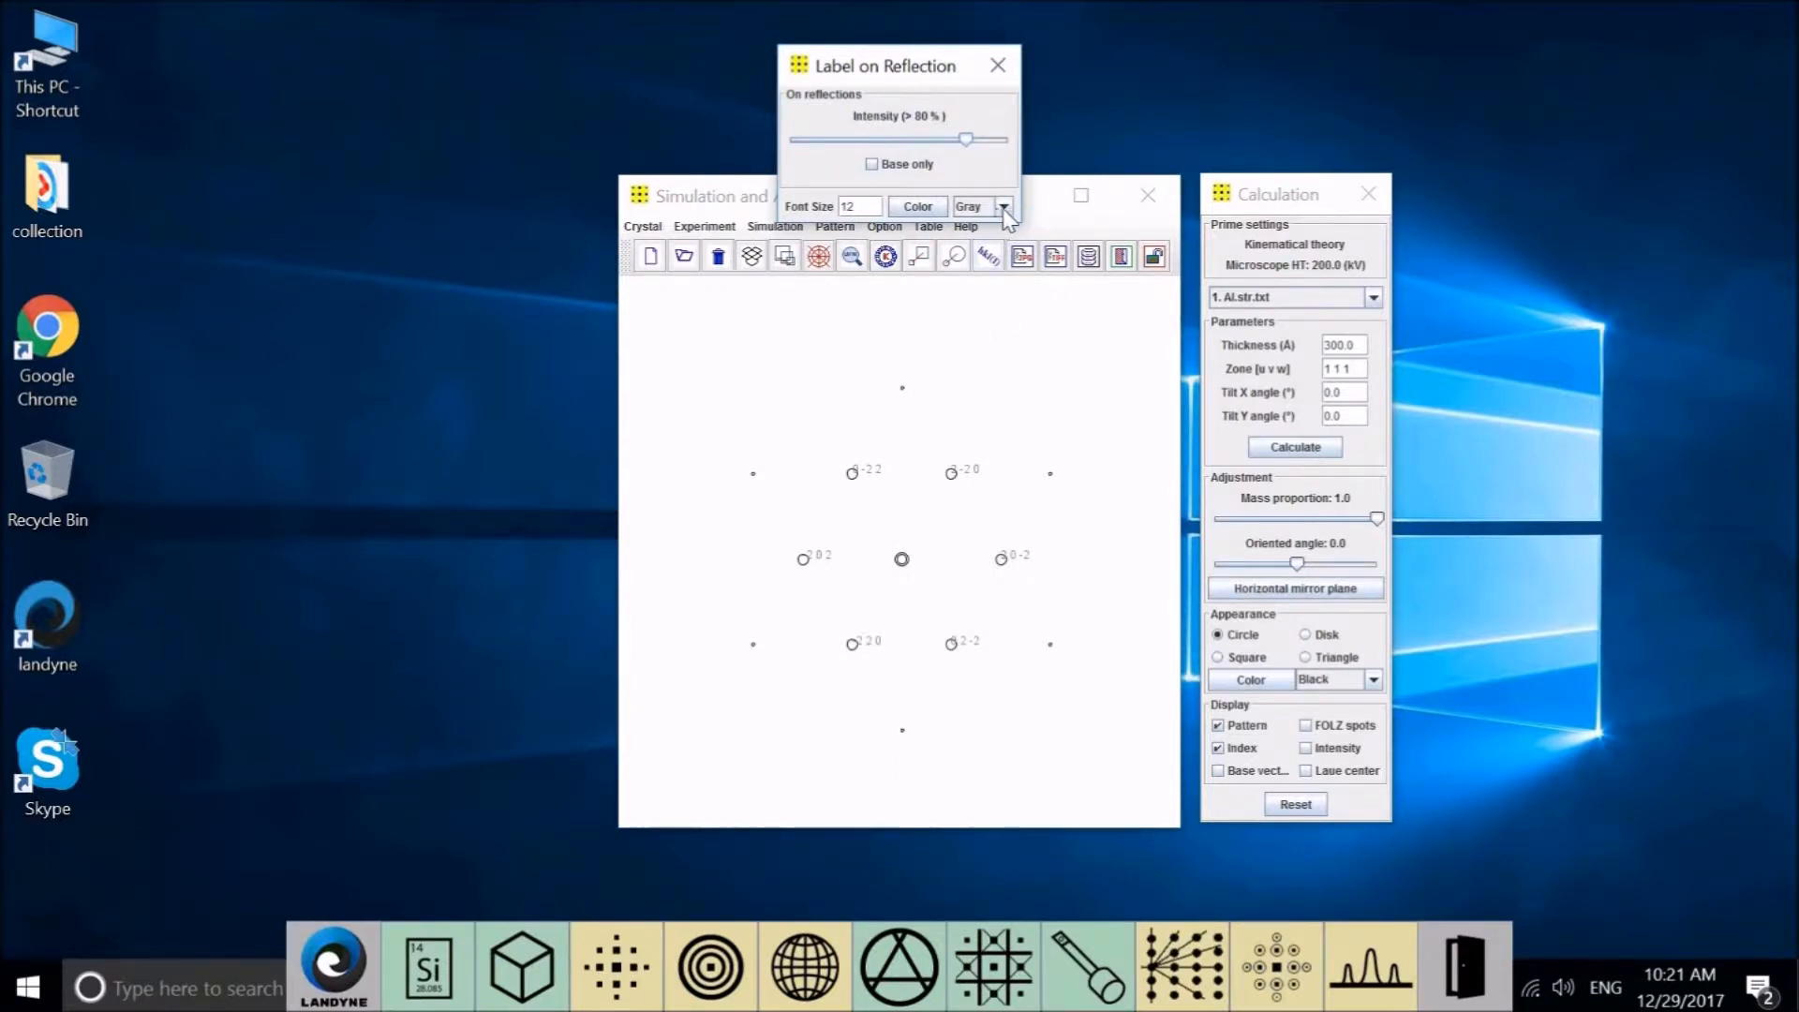
pyautogui.click(1004, 207)
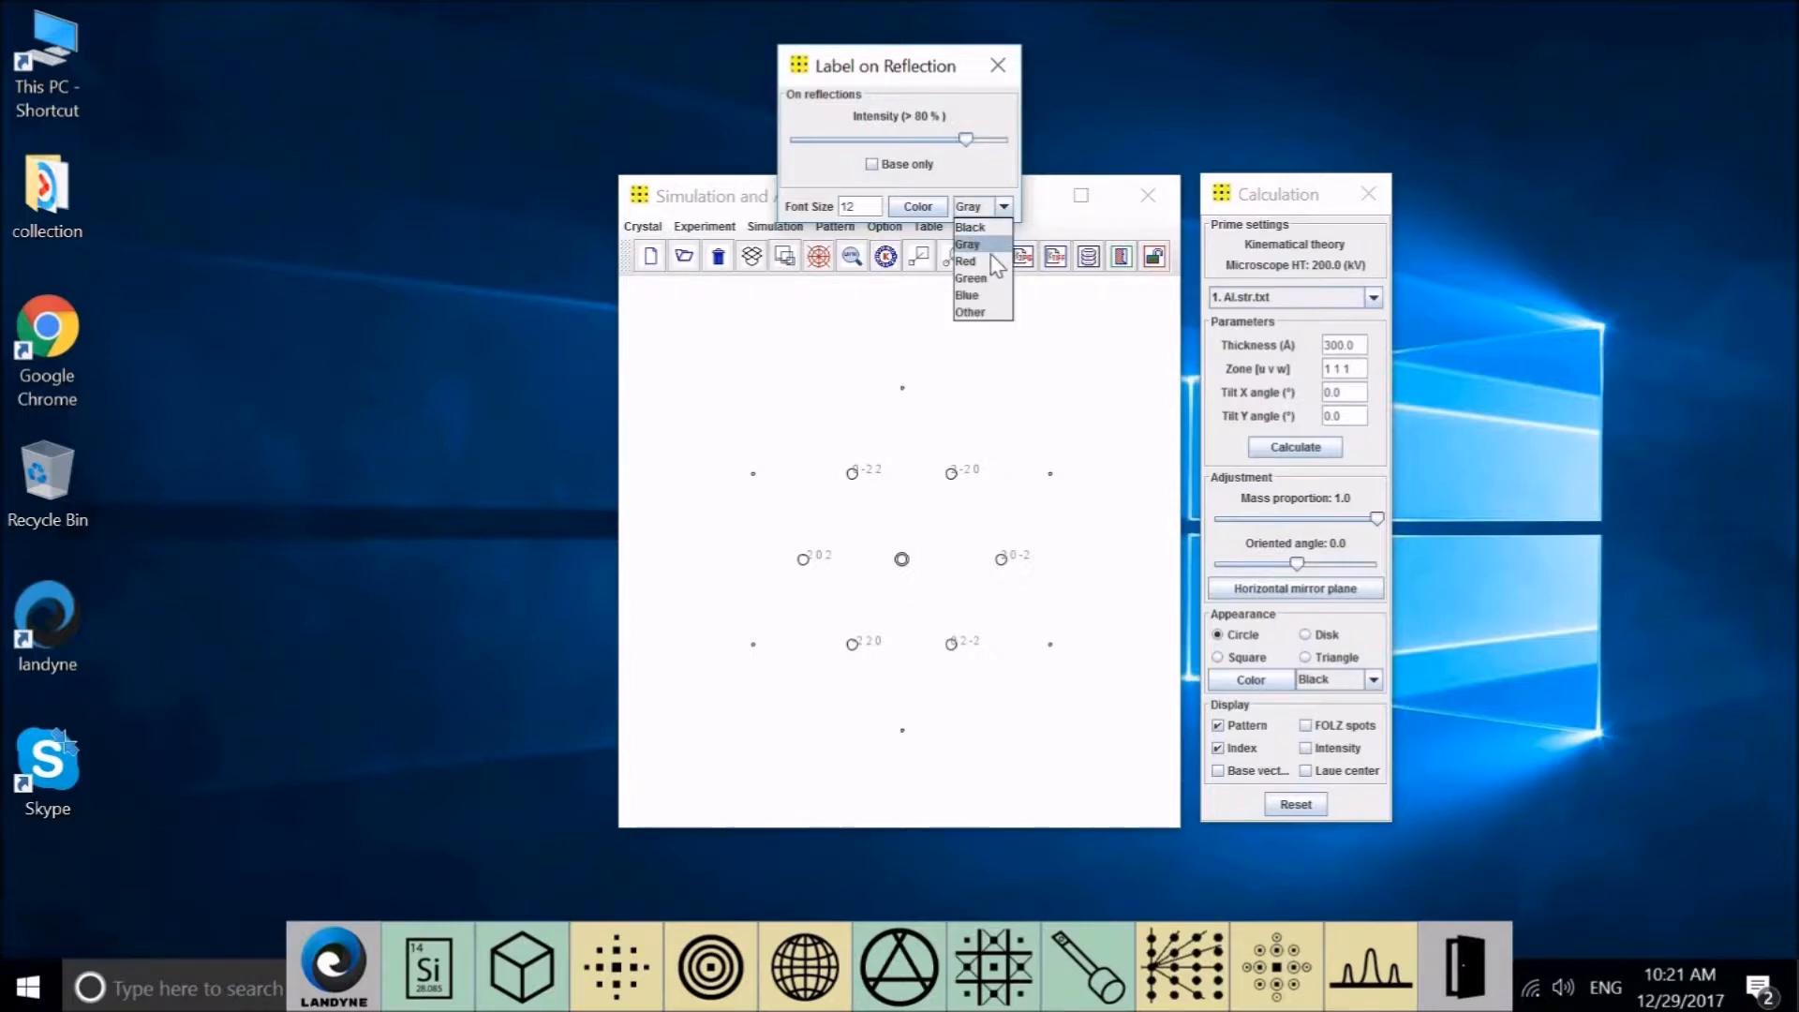
pyautogui.click(966, 261)
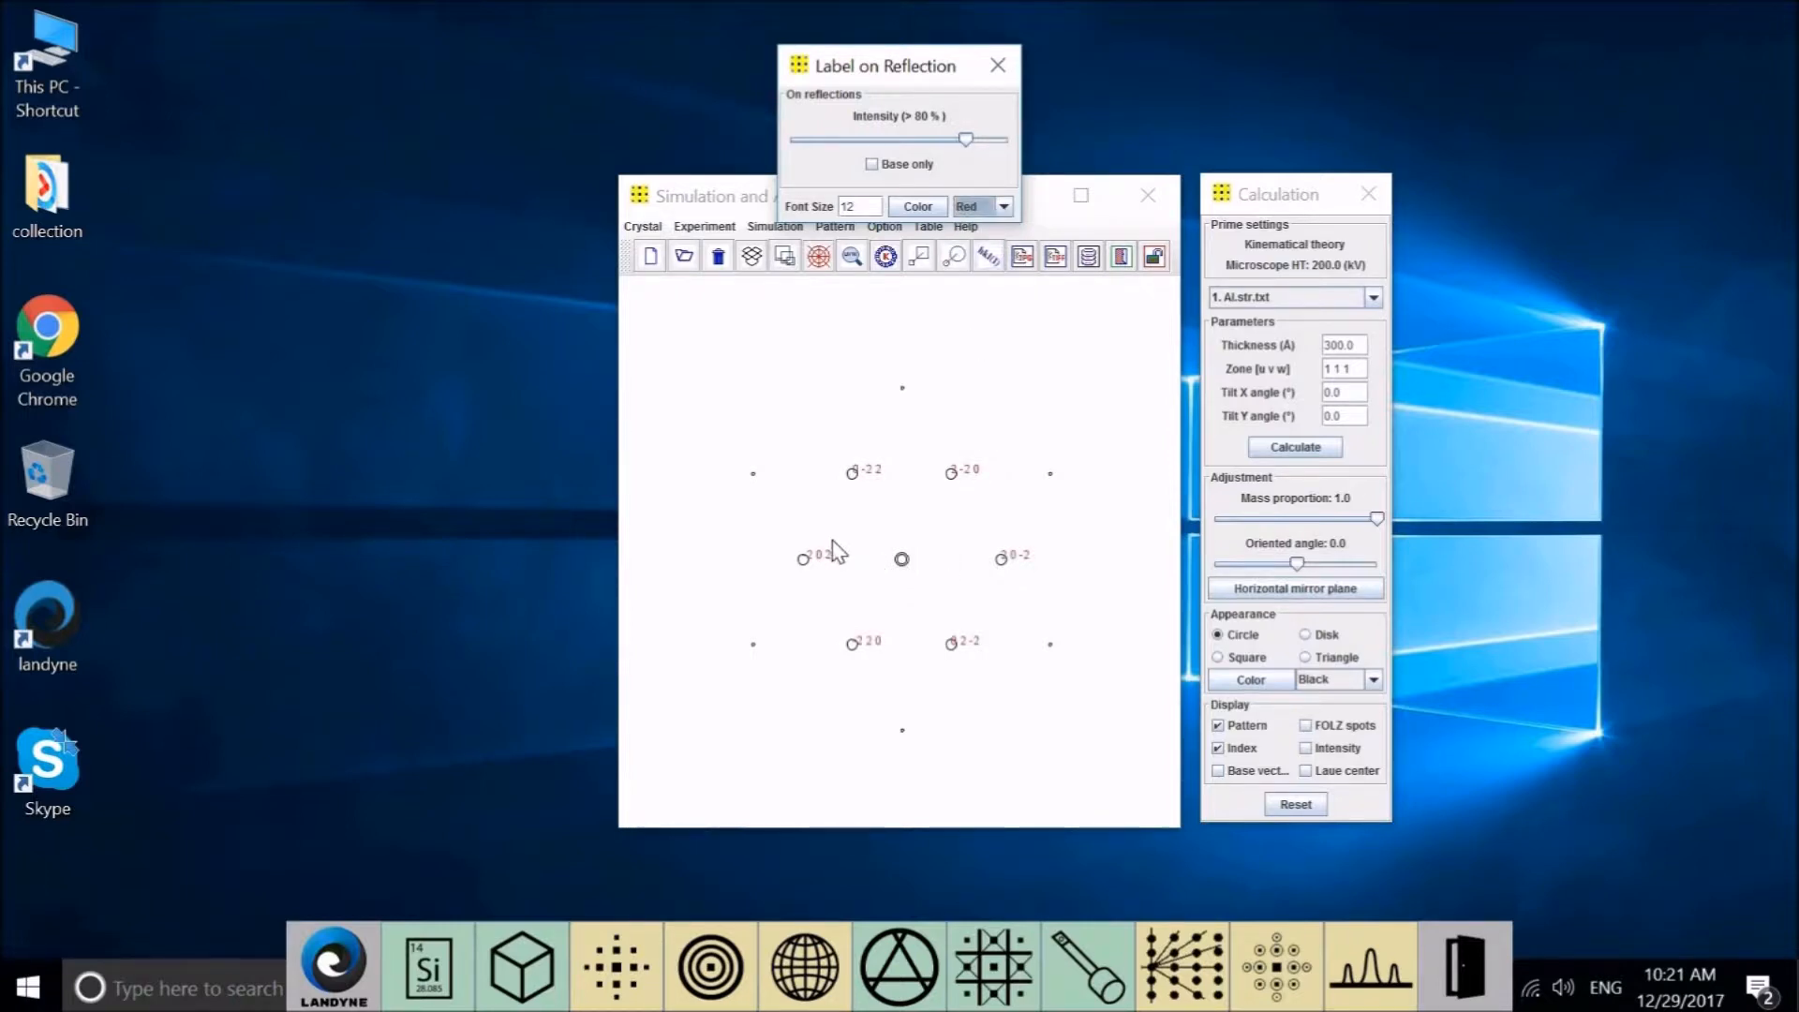
pyautogui.click(871, 205)
pyautogui.write('18')
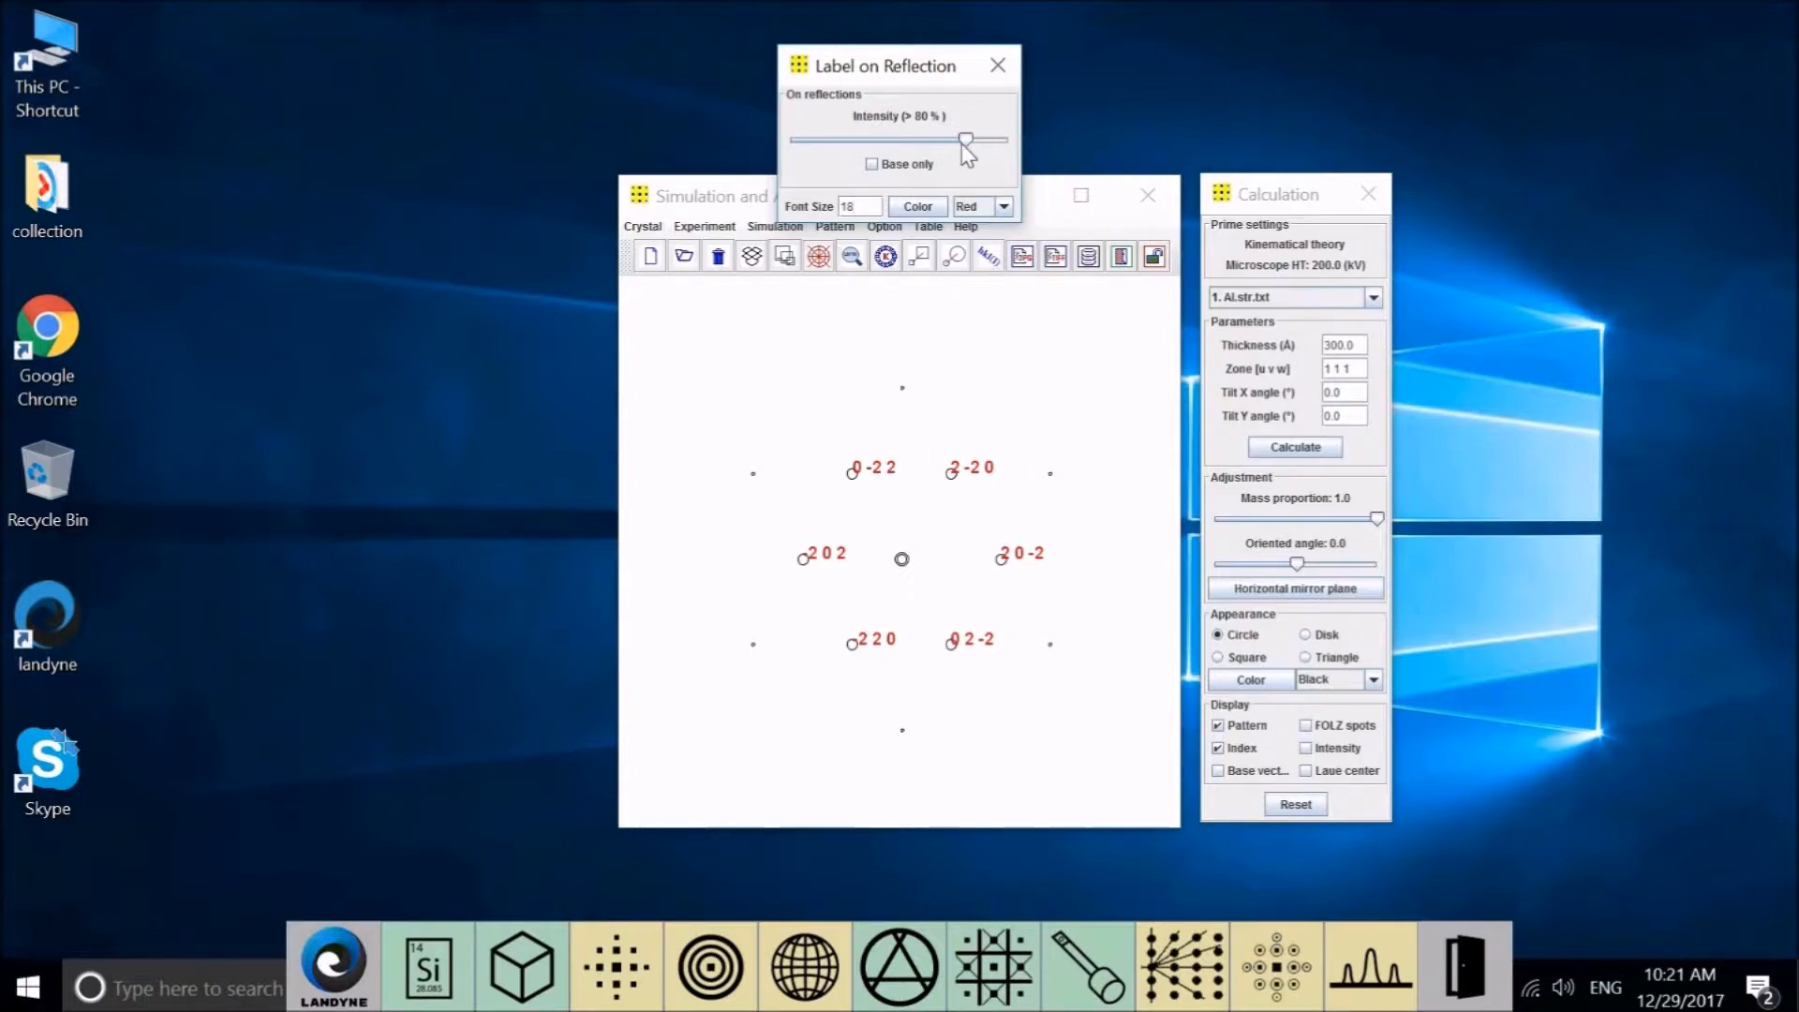
# Try index label intensity thresholds of 0% and 56%, and restrict the labels to the base reflections
pyautogui.moveTo(965, 141); pyautogui.dragTo(787, 150)
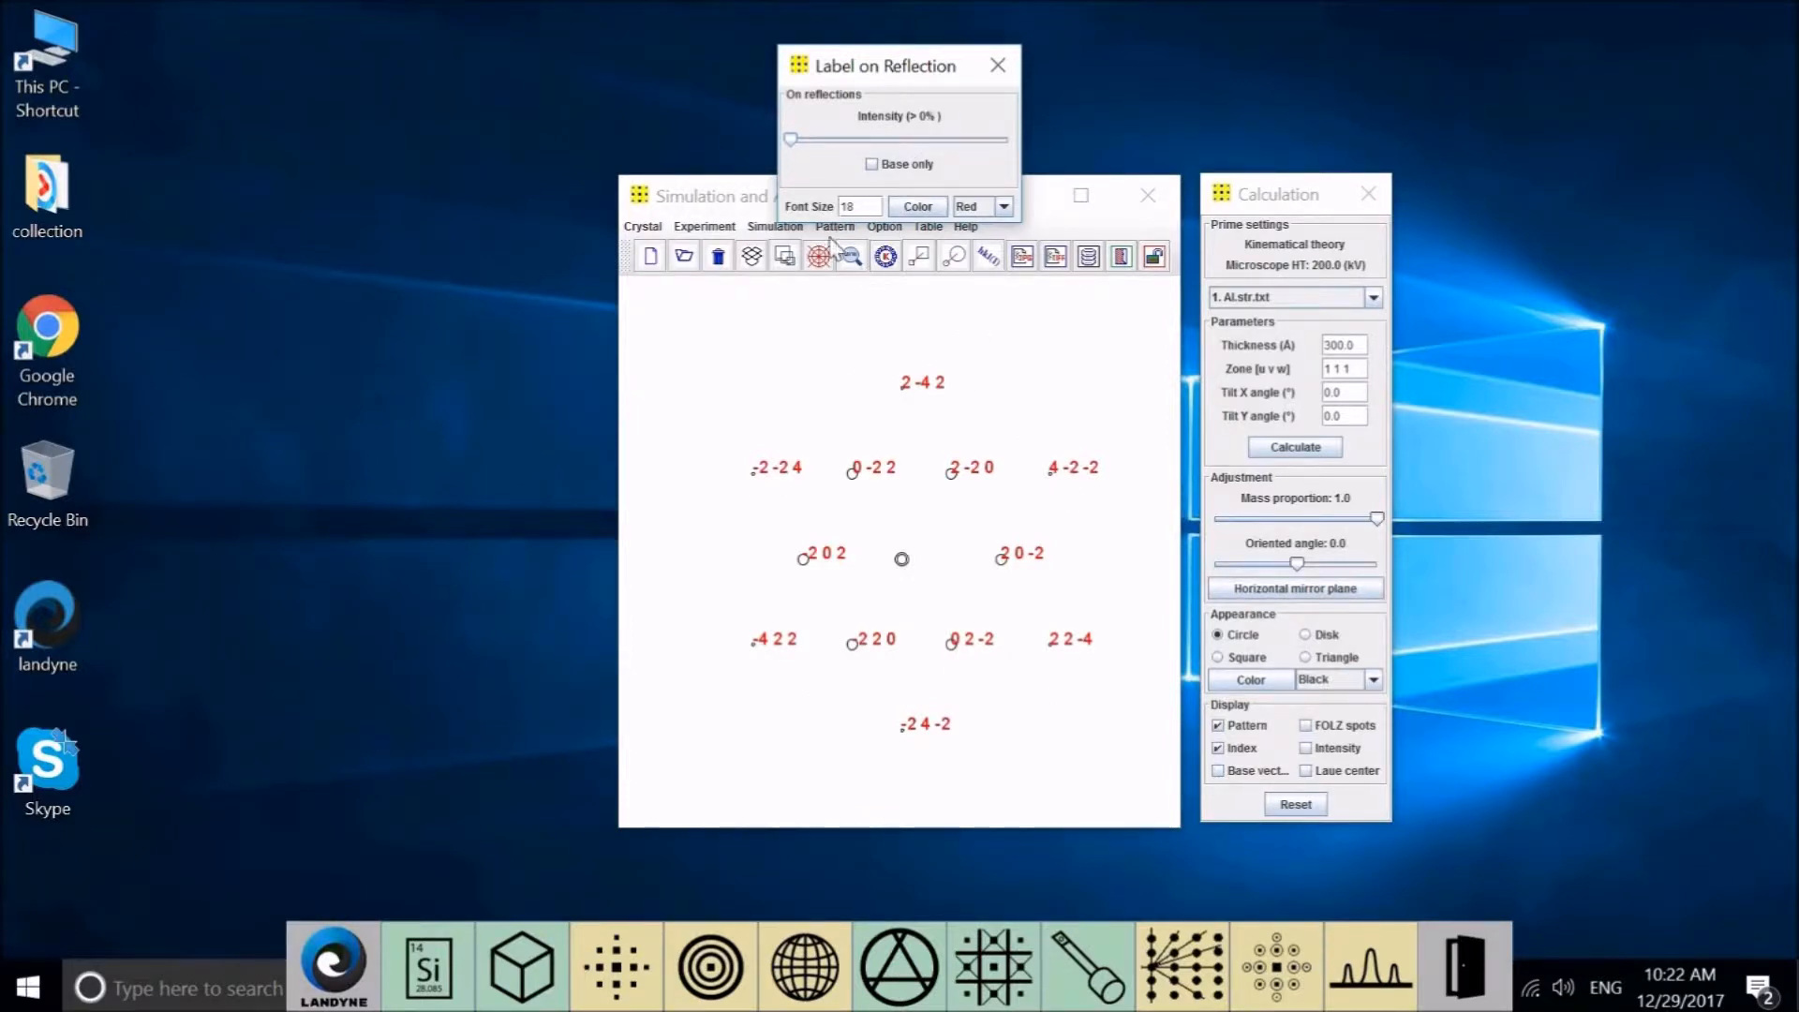
pyautogui.moveTo(794, 142); pyautogui.dragTo(913, 142)
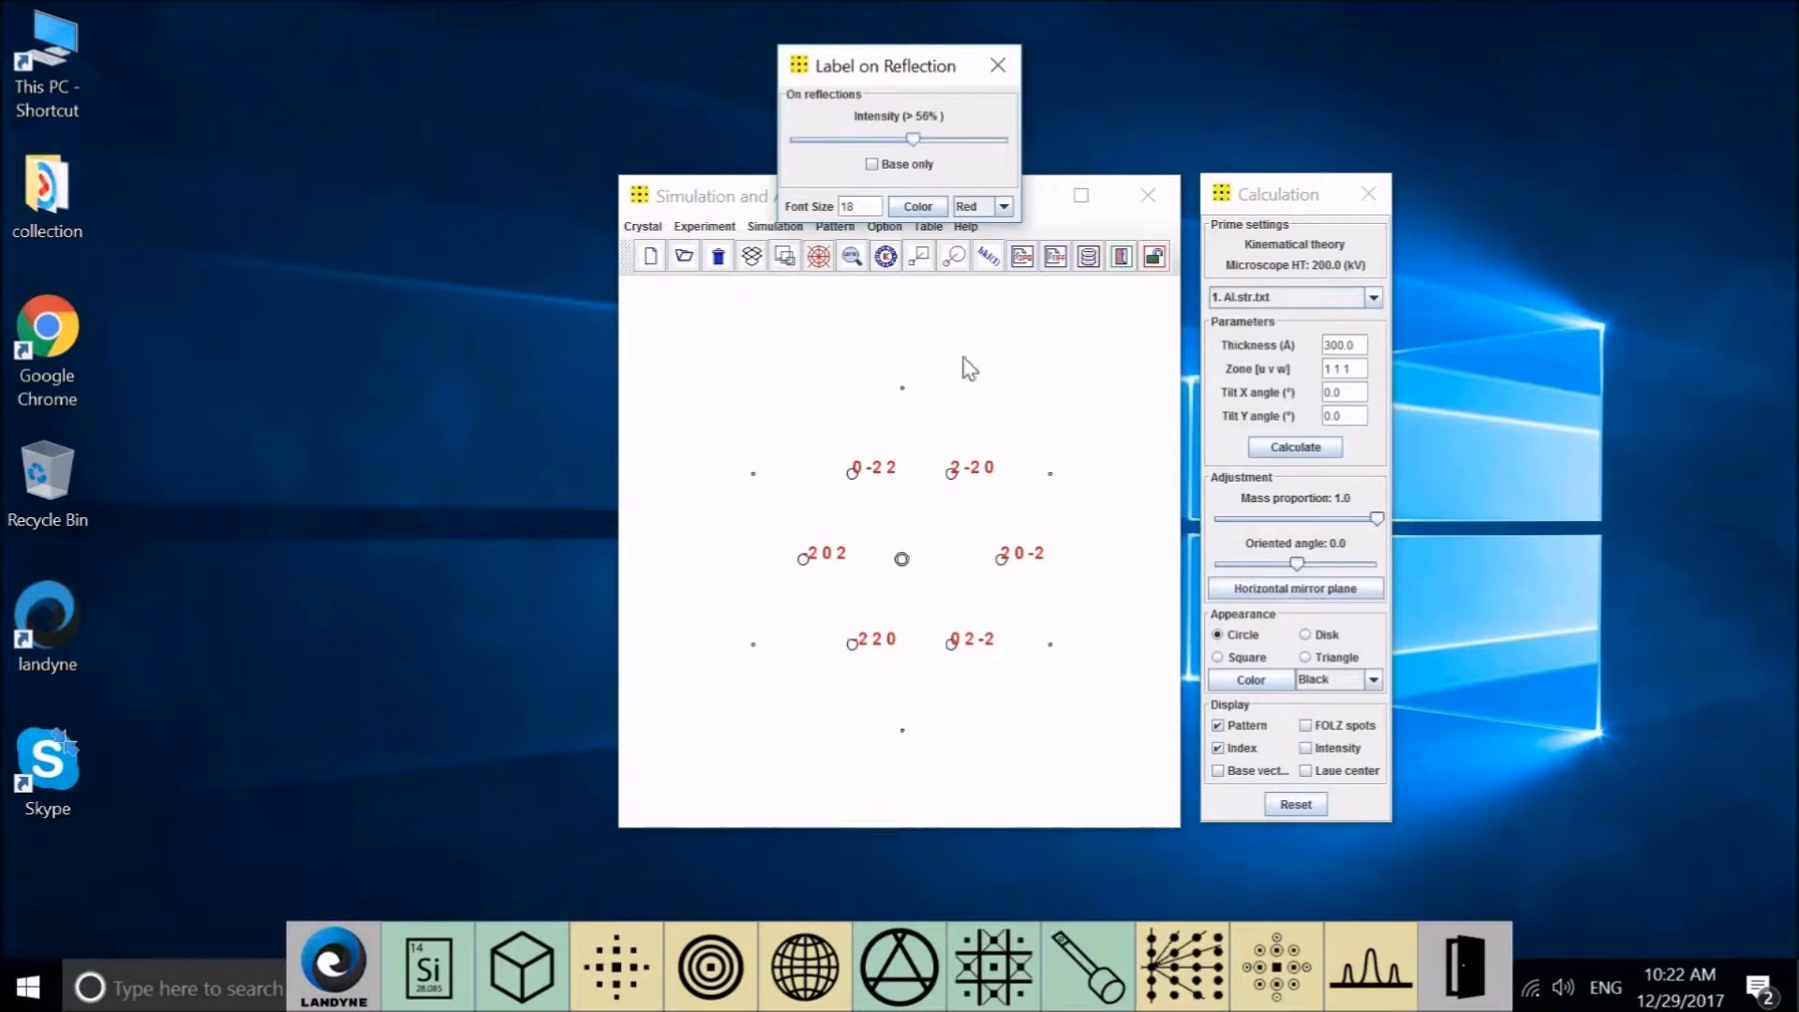
pyautogui.click(872, 165)
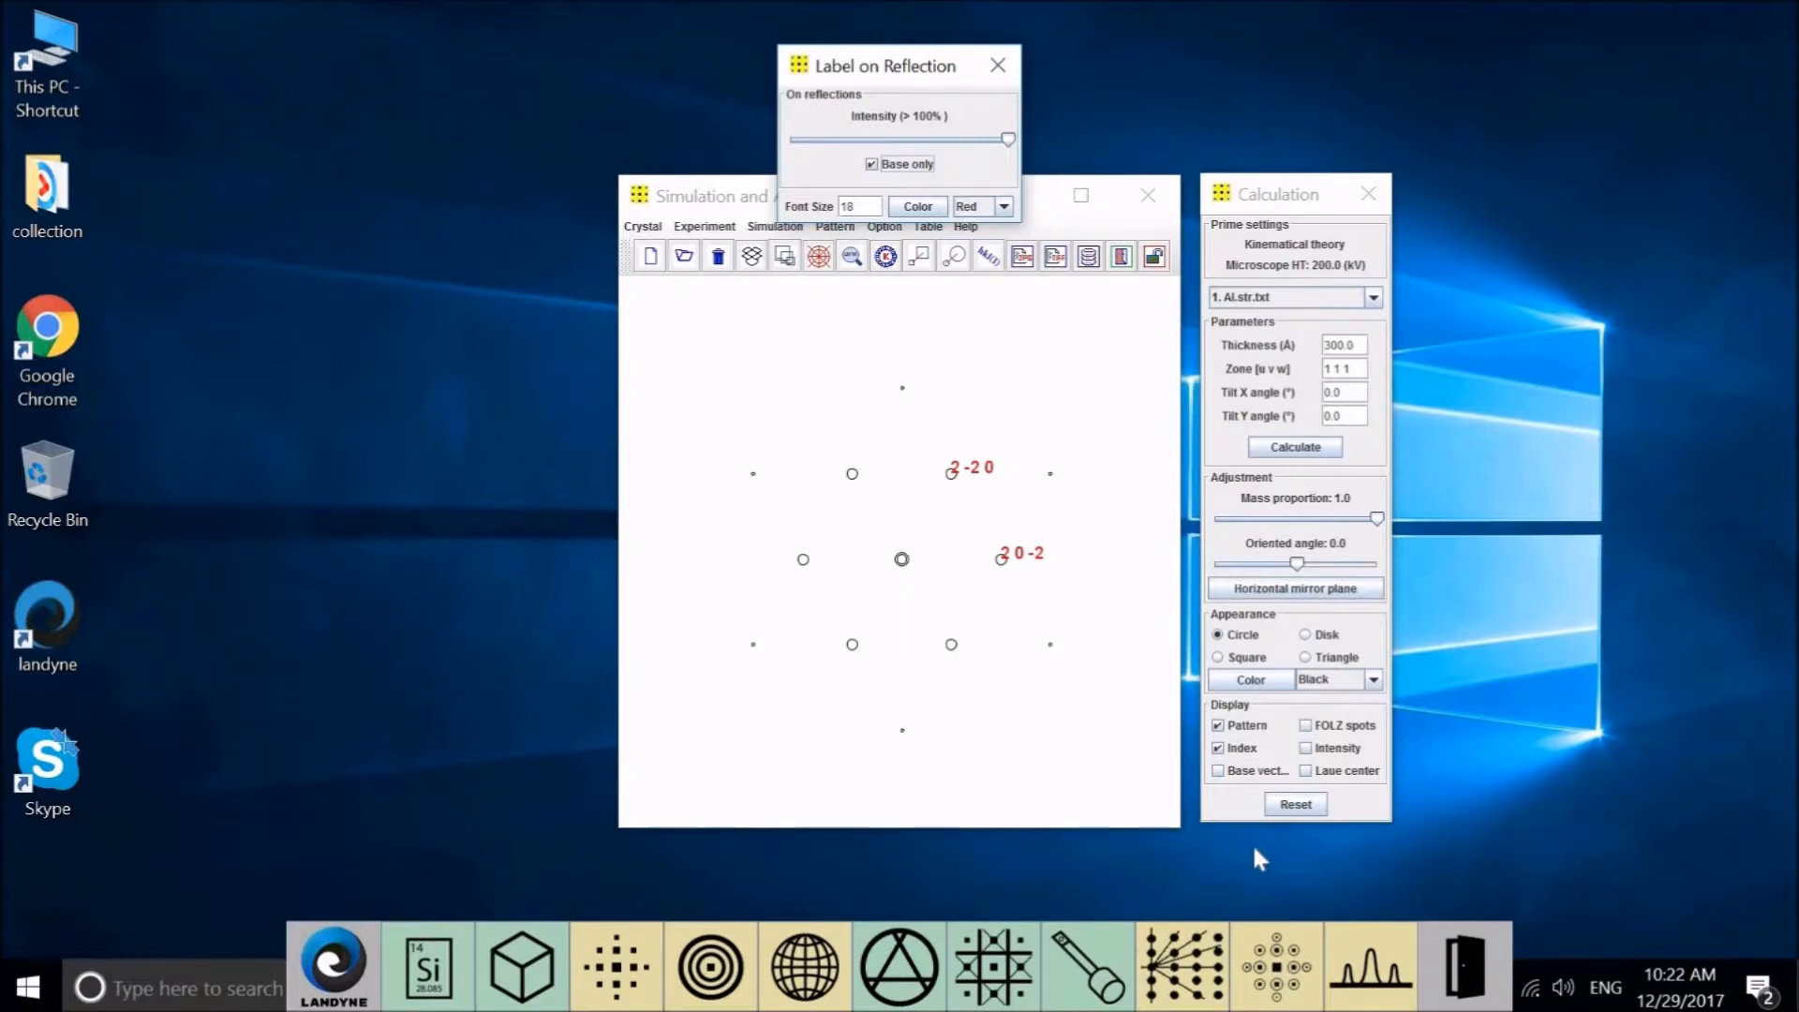
# Show the base vectors on the pattern, hide them again, and remove the base-only restriction on the index labels
pyautogui.click(1218, 770)
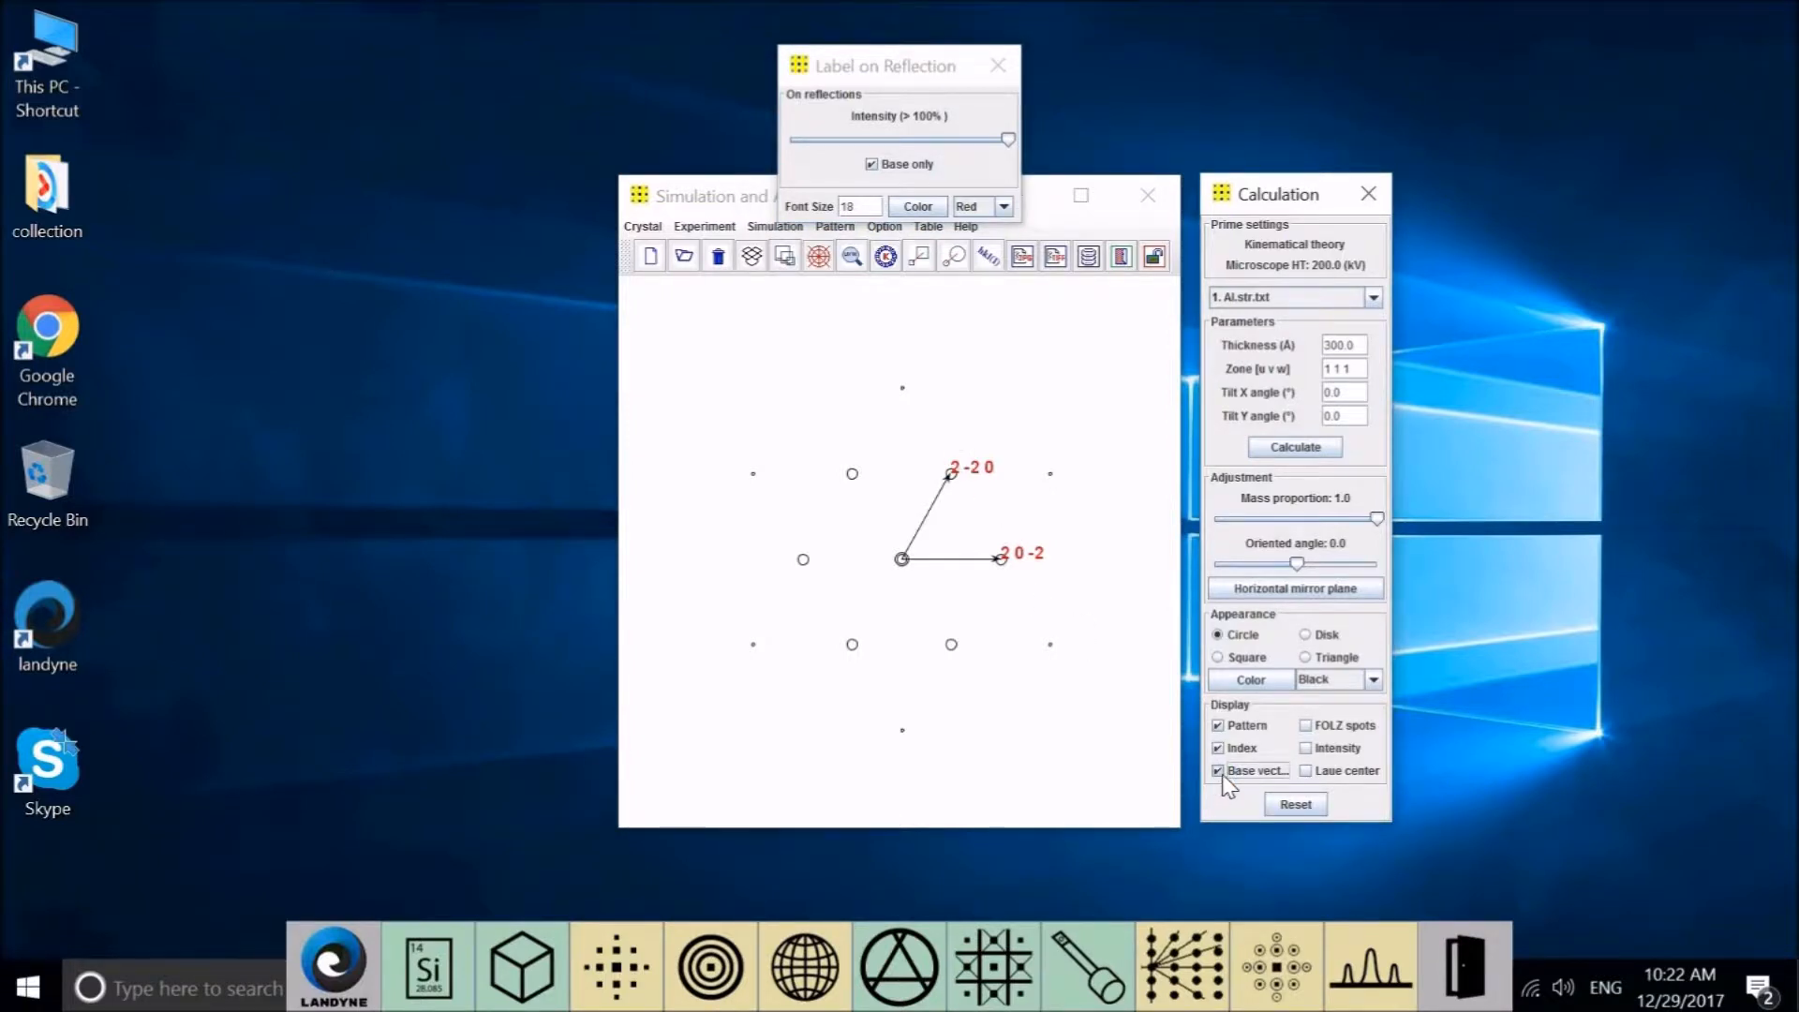
pyautogui.click(1218, 770)
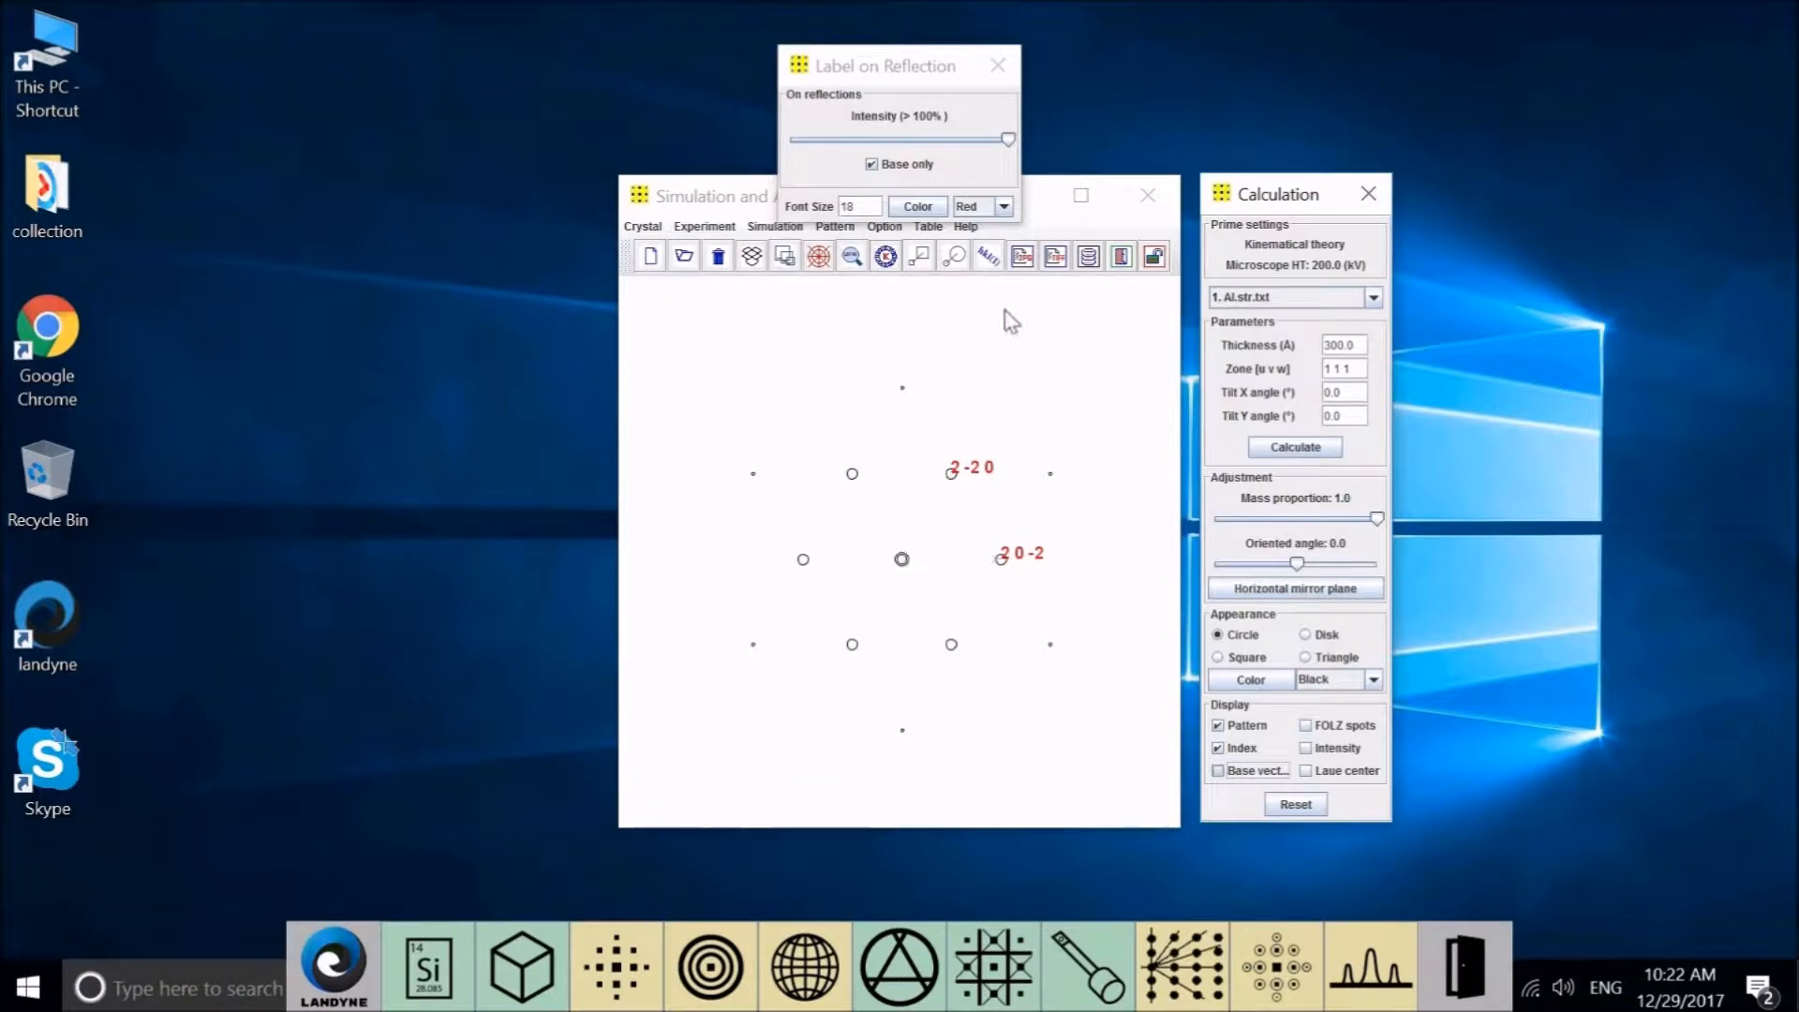
pyautogui.click(881, 165)
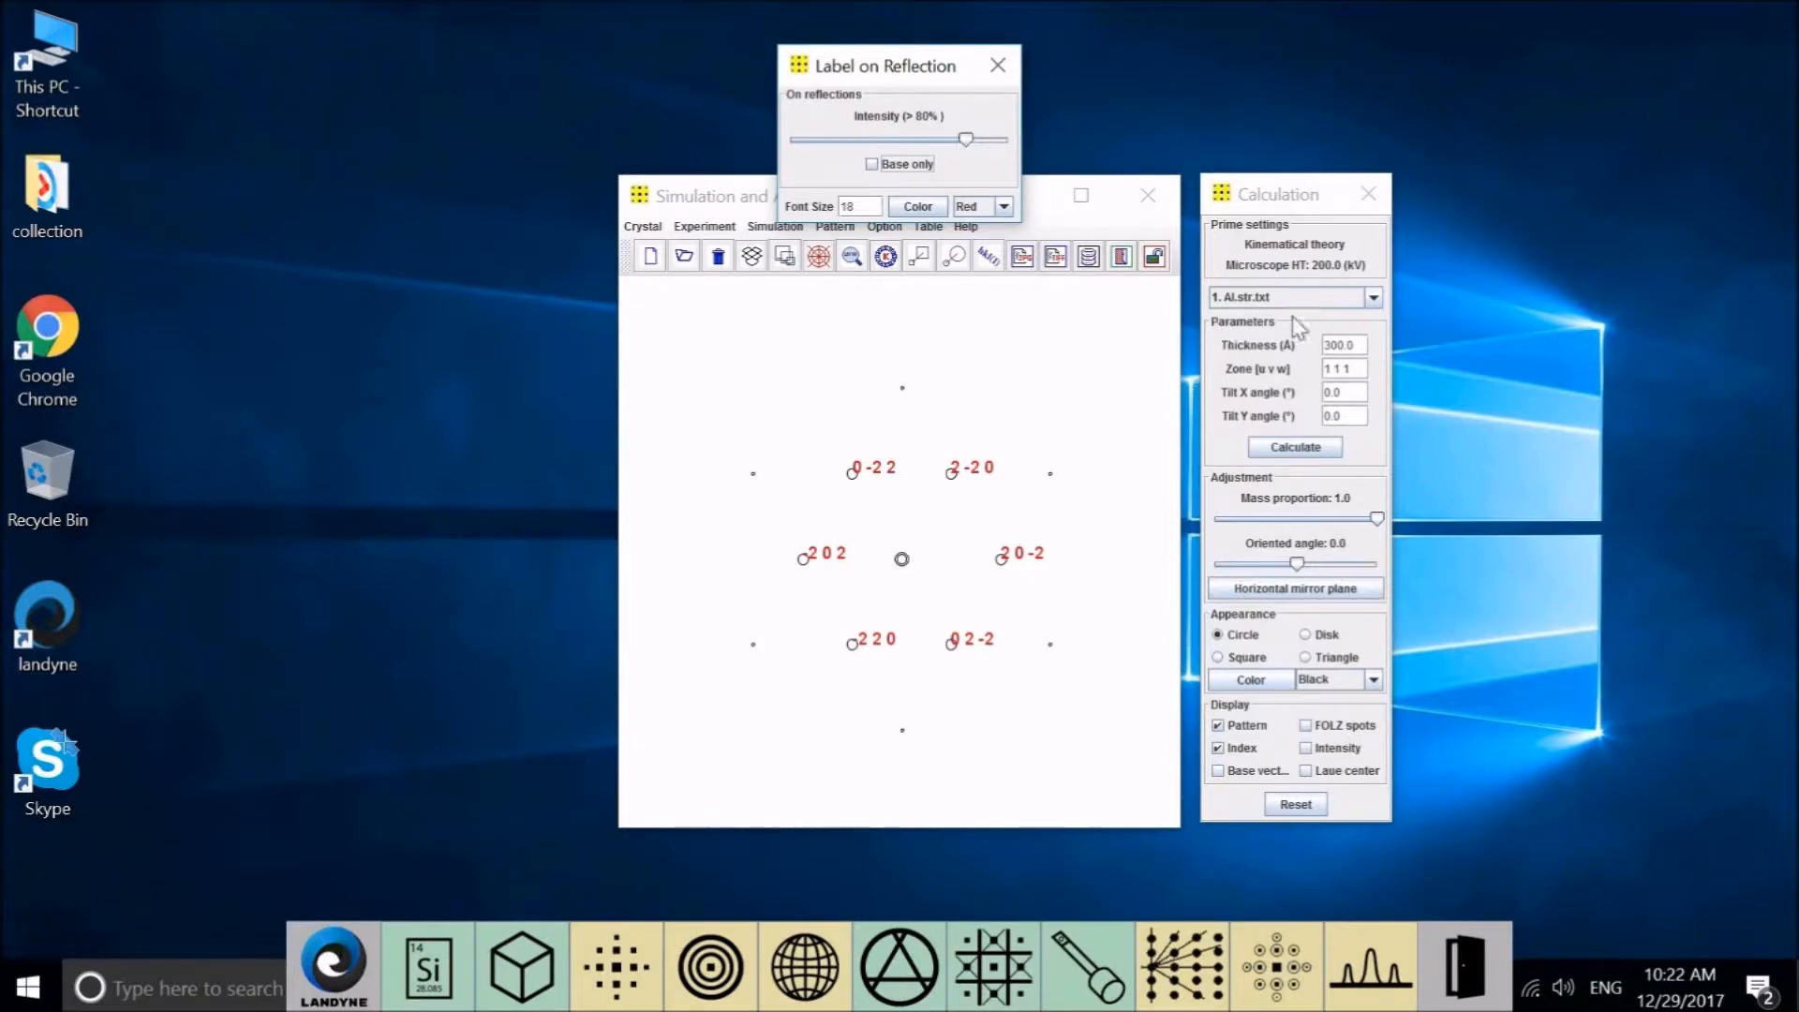
# Turn off the index labels and recalculate the Al.str.txt pattern with a thickness of 100 Å
pyautogui.click(1338, 344)
pyautogui.click(1333, 347)
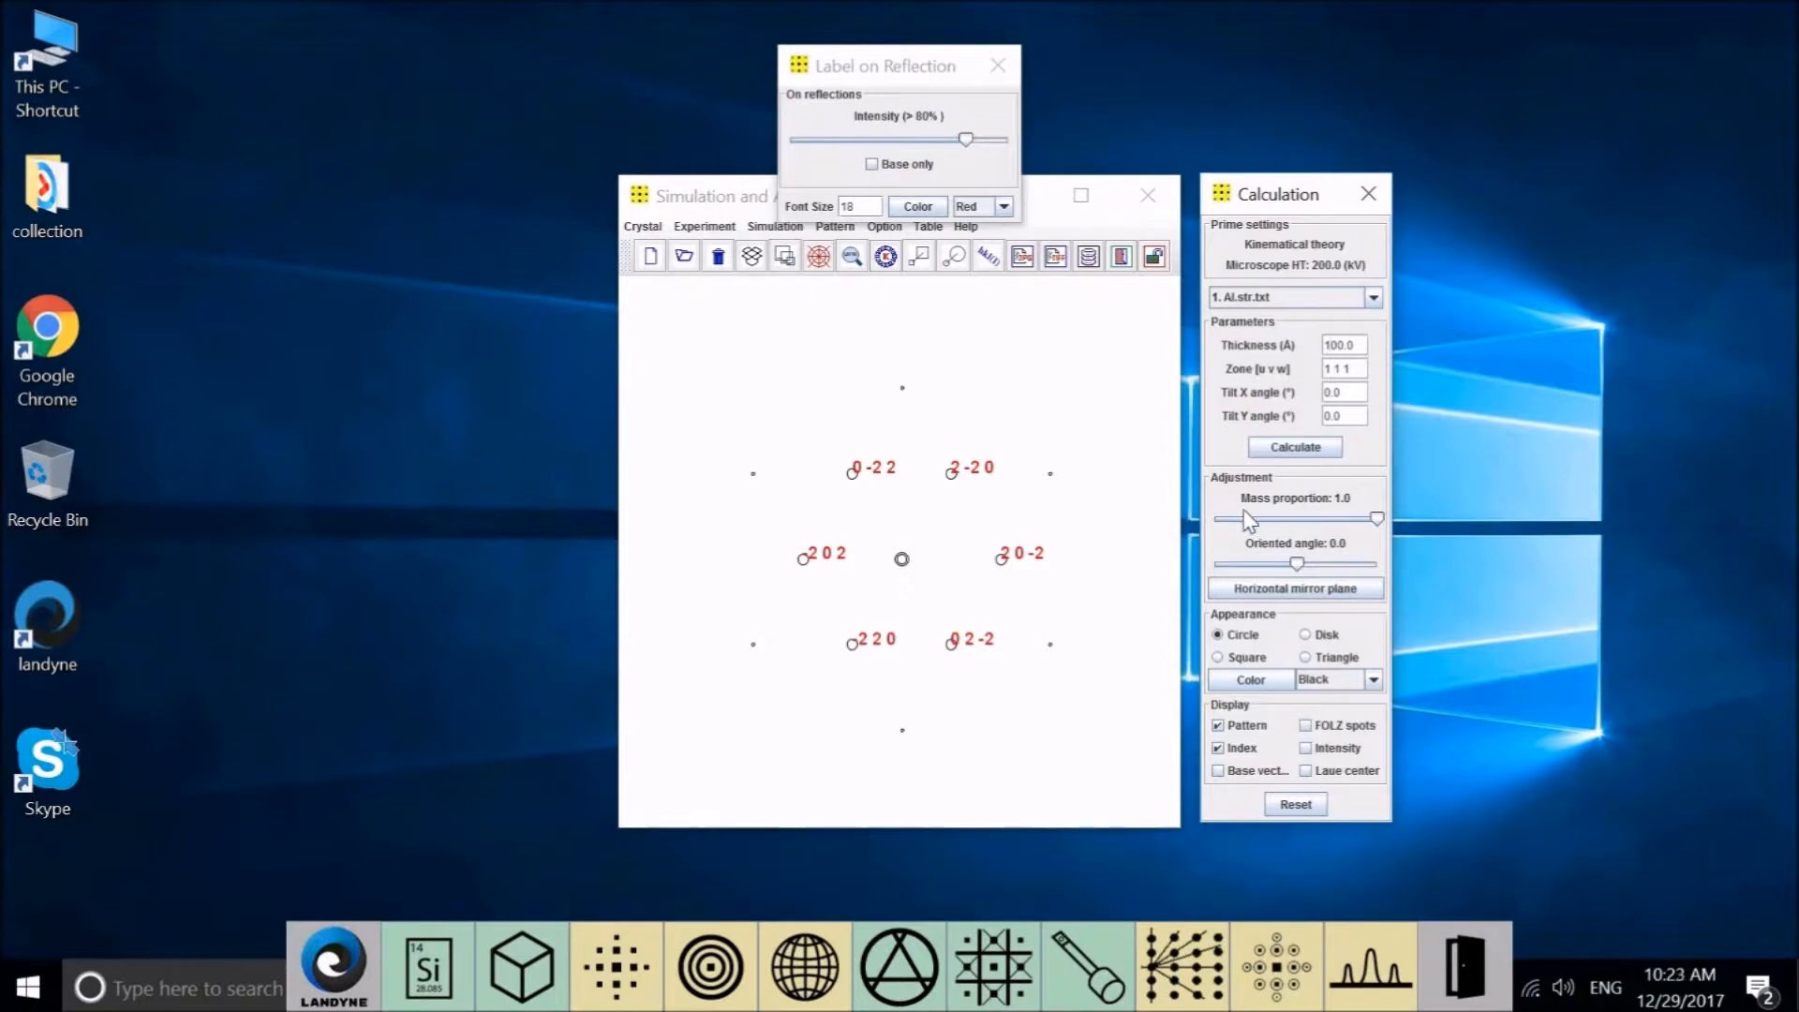
pyautogui.click(1235, 751)
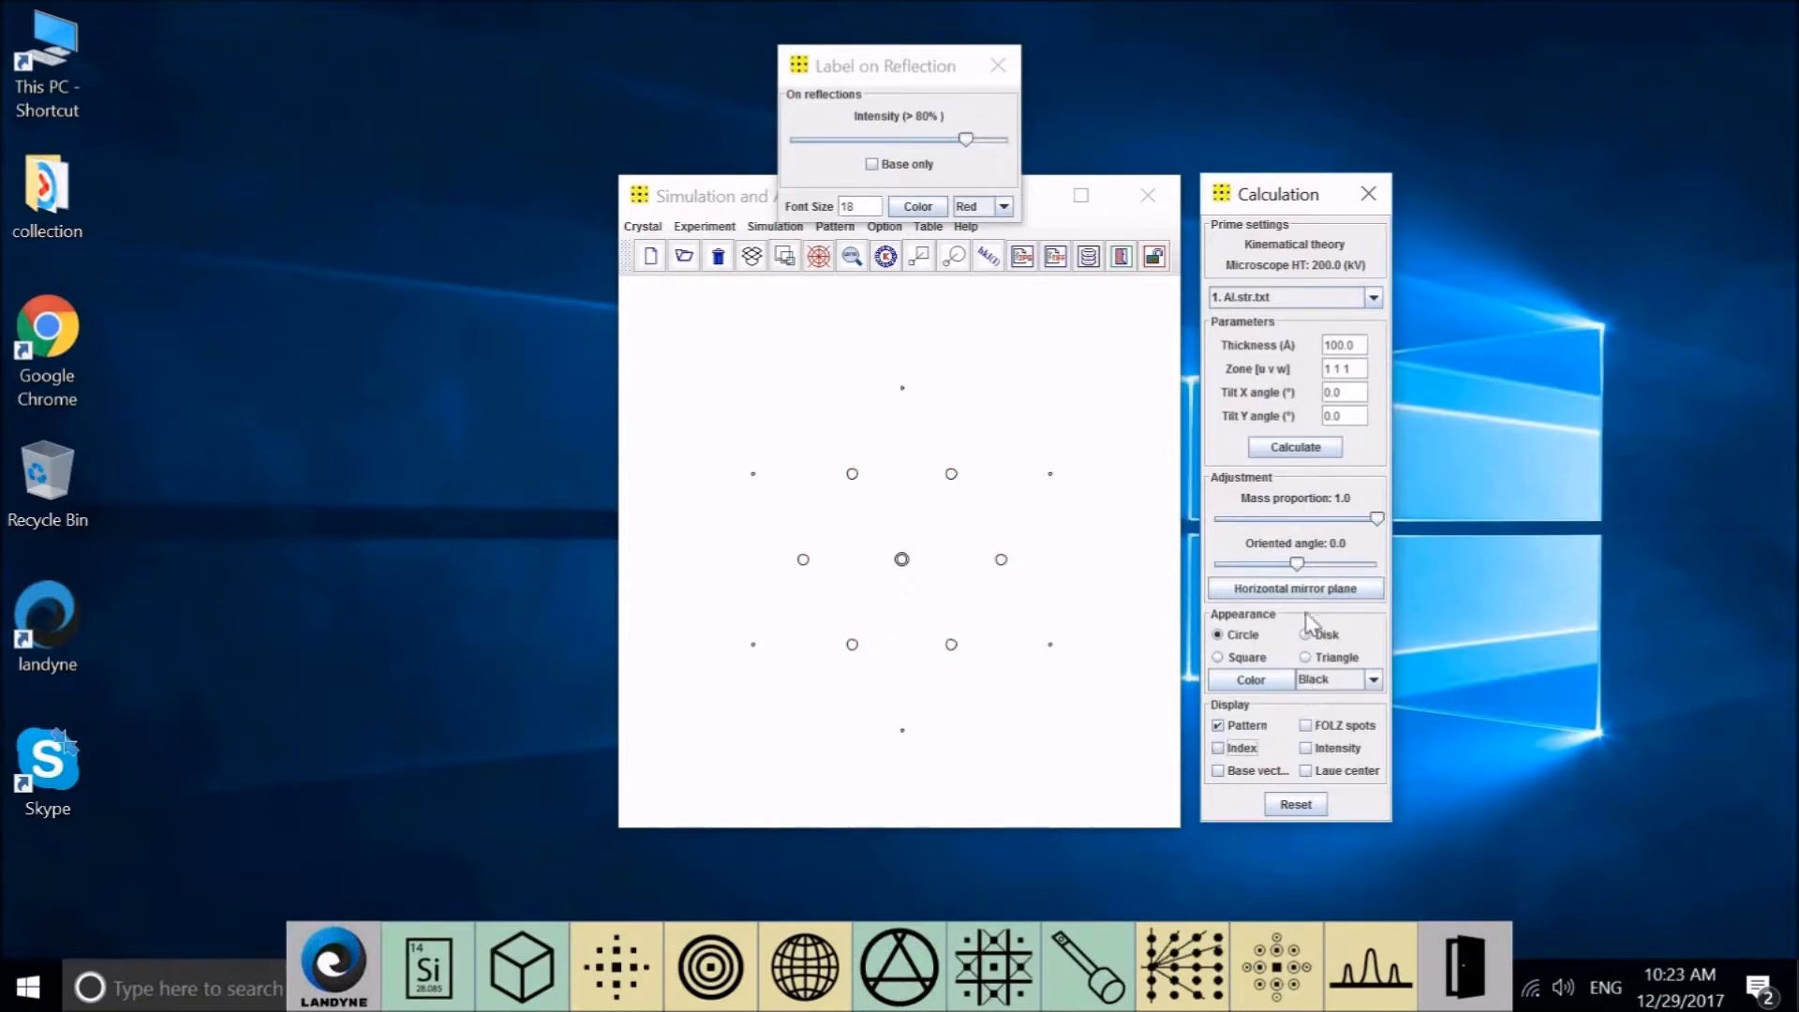
pyautogui.click(1305, 447)
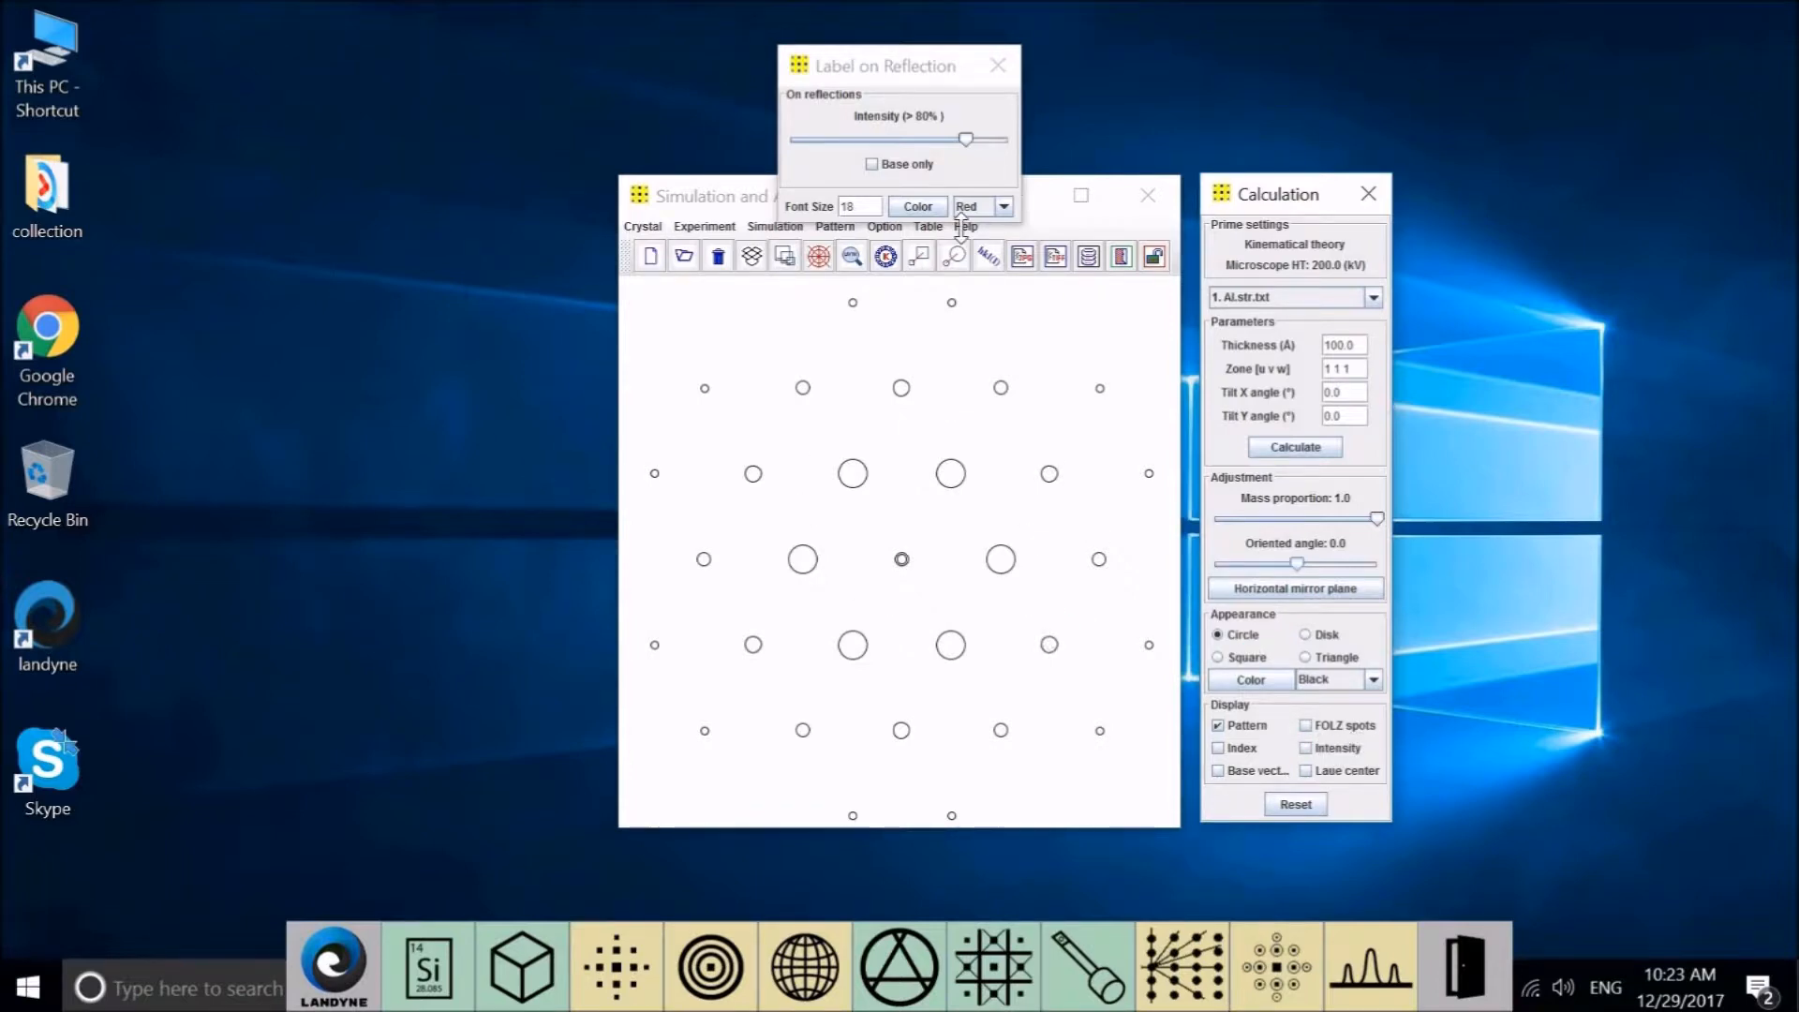
# Close the reflection label settings and reduce the pattern zoom to about 0.435
pyautogui.moveTo(888, 64); pyautogui.dragTo(888, 19)
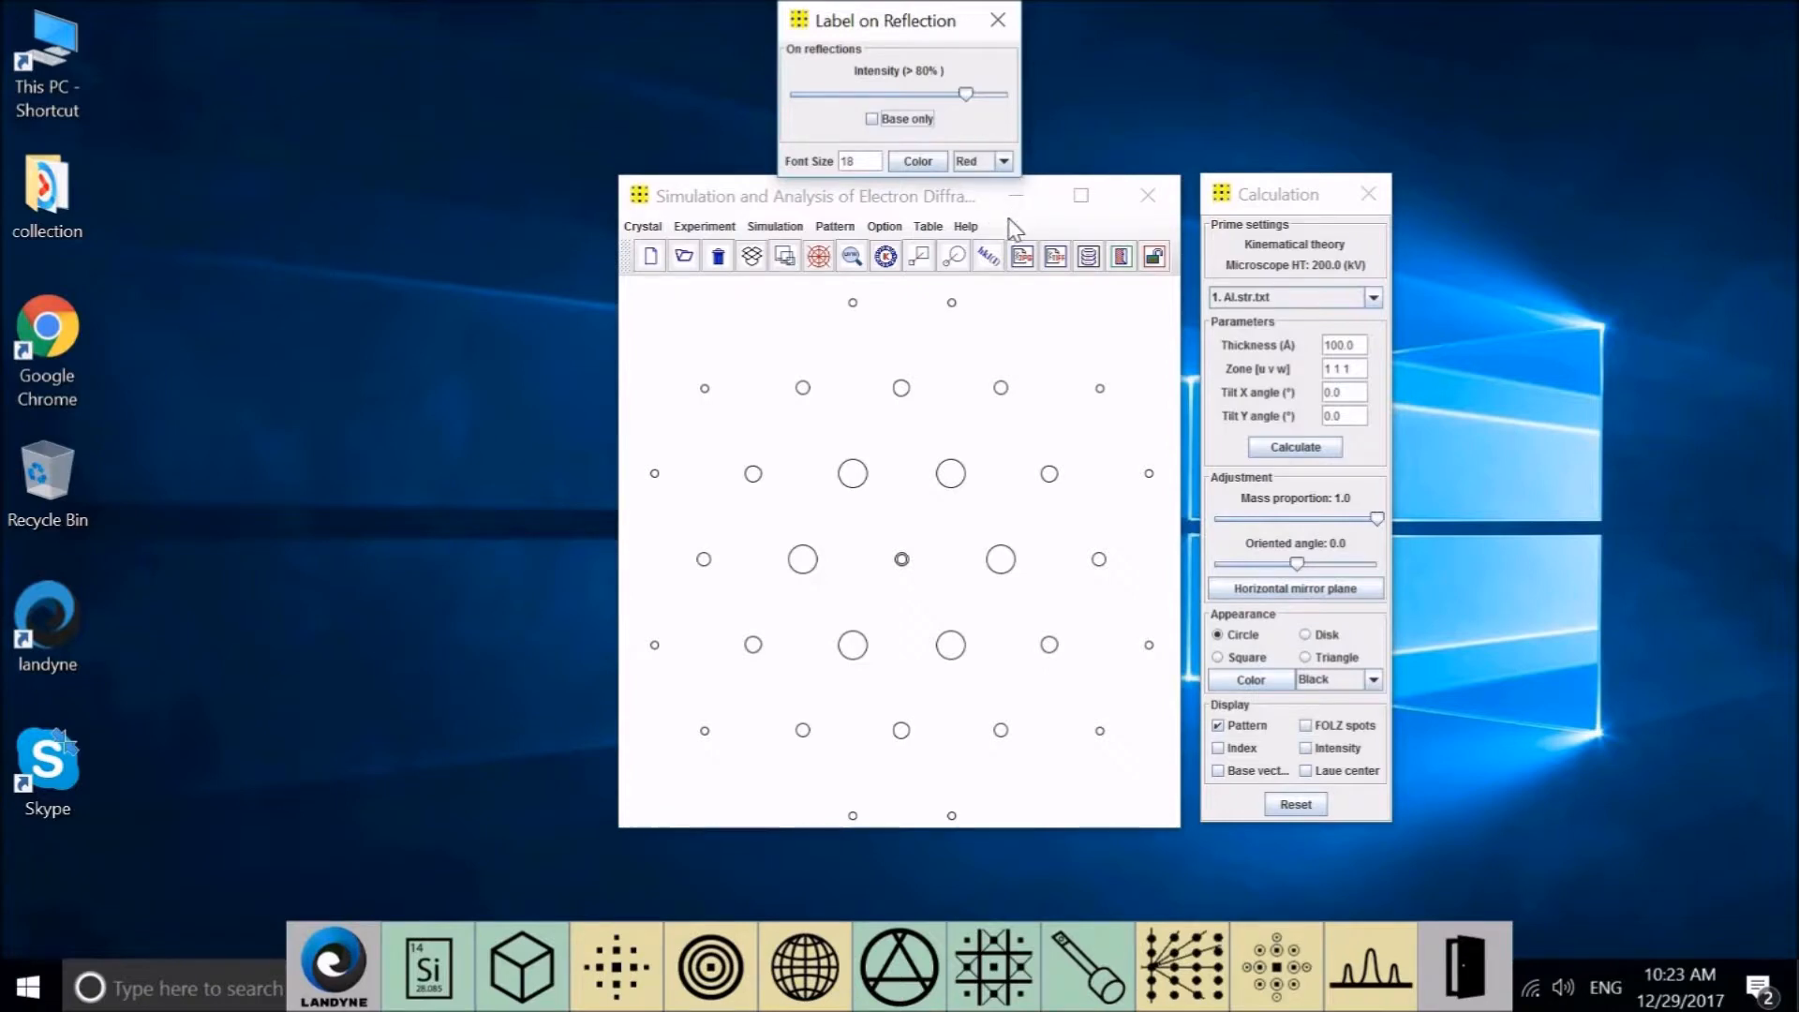
pyautogui.click(998, 20)
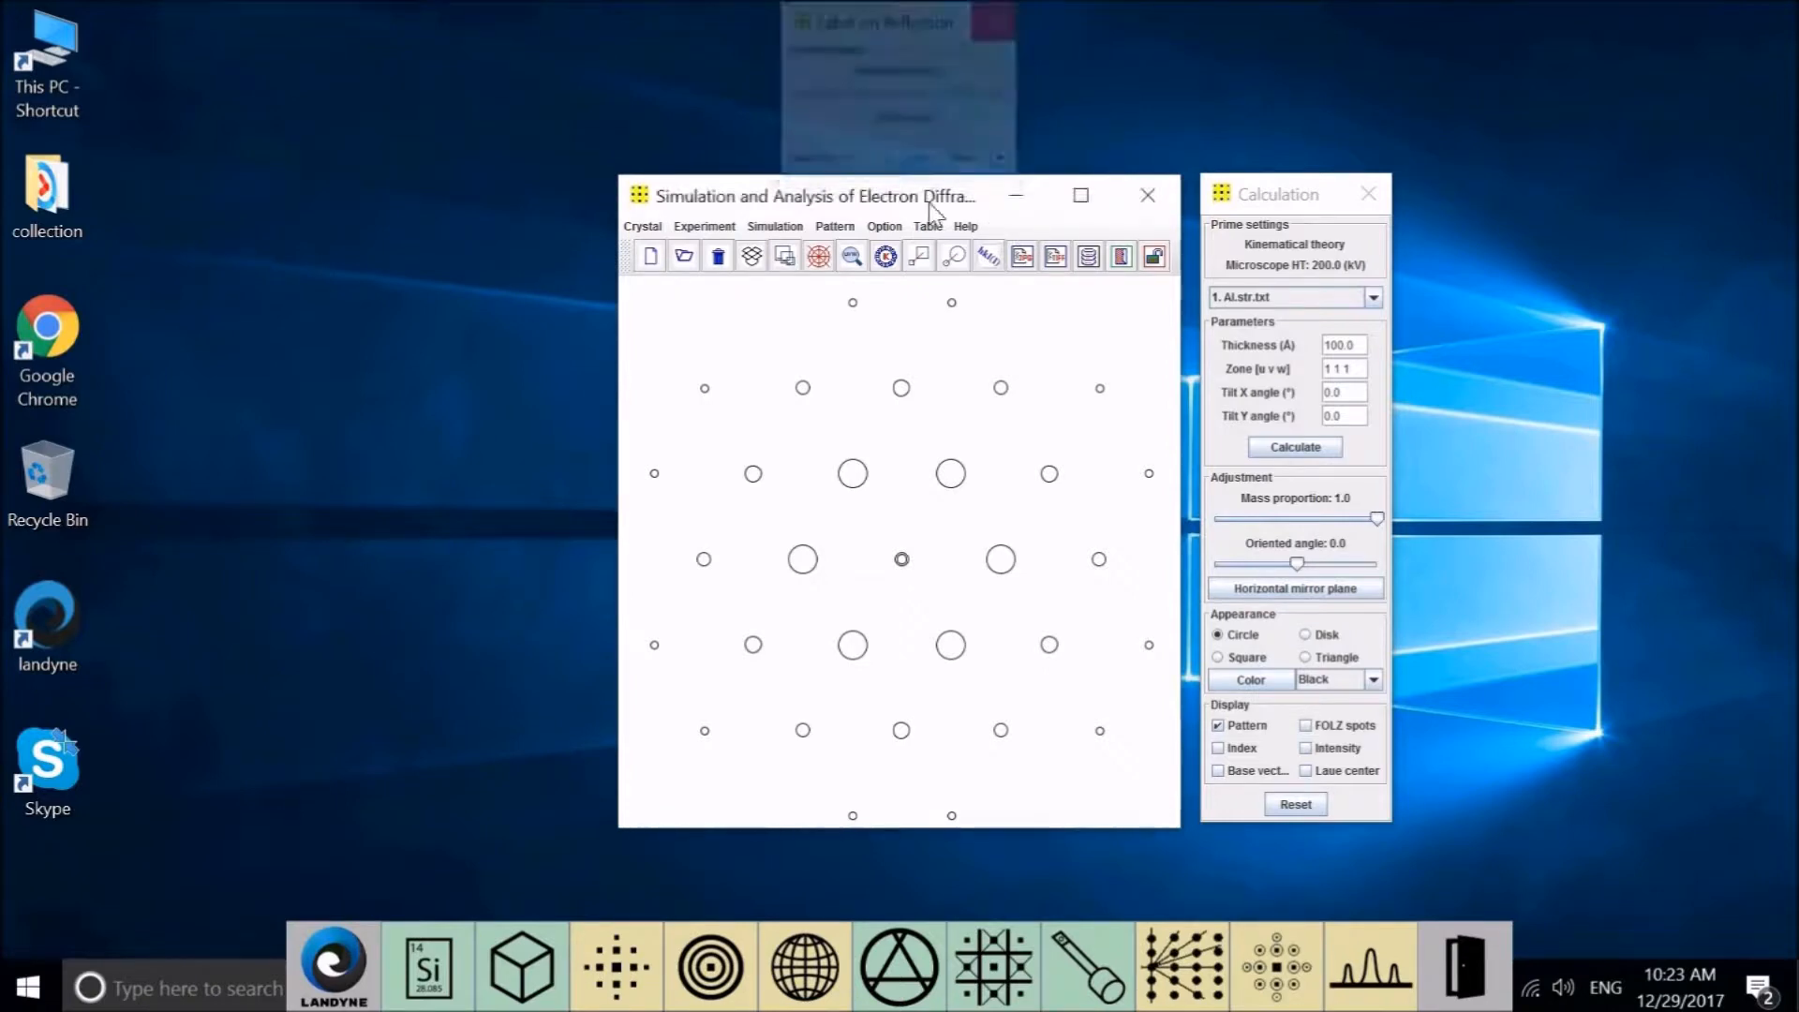
pyautogui.click(921, 258)
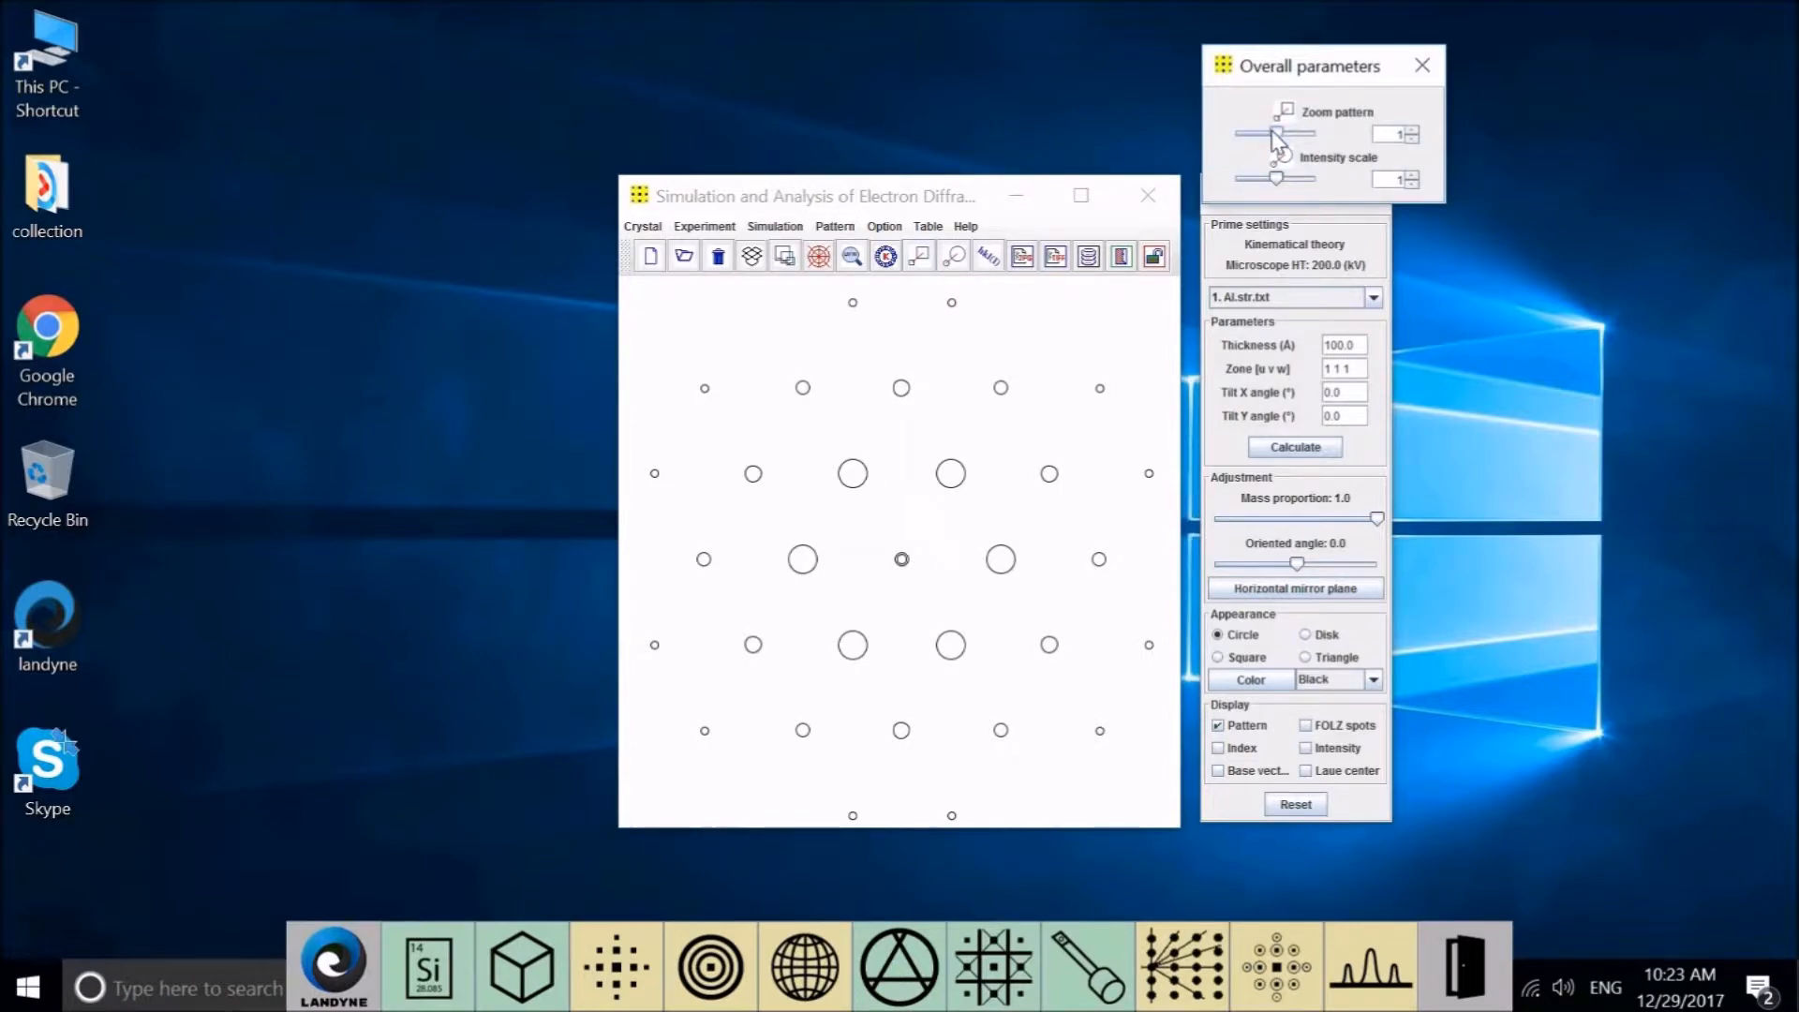
pyautogui.moveTo(1271, 132); pyautogui.dragTo(1260, 133)
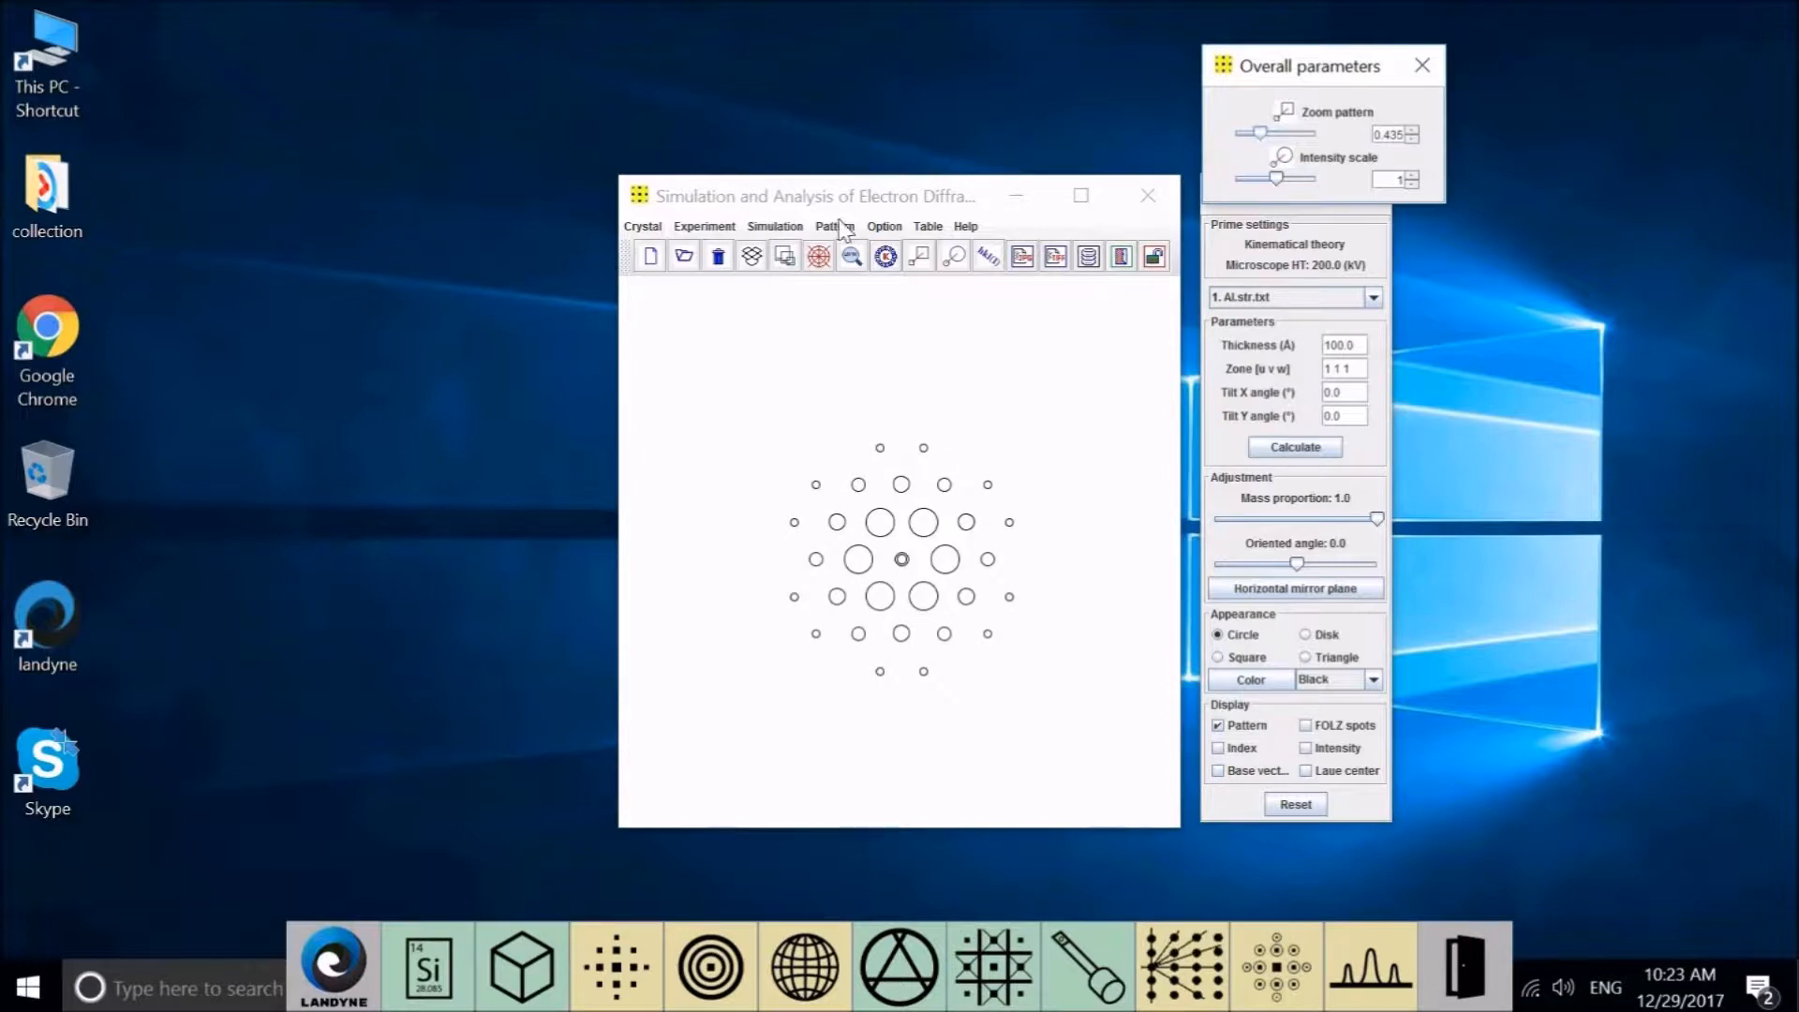
# Recalculate the Al.str.txt pattern with a reciprocal limit of 5 Å⁻¹, and toggle the FOLZ spots display on and off
pyautogui.click(777, 230)
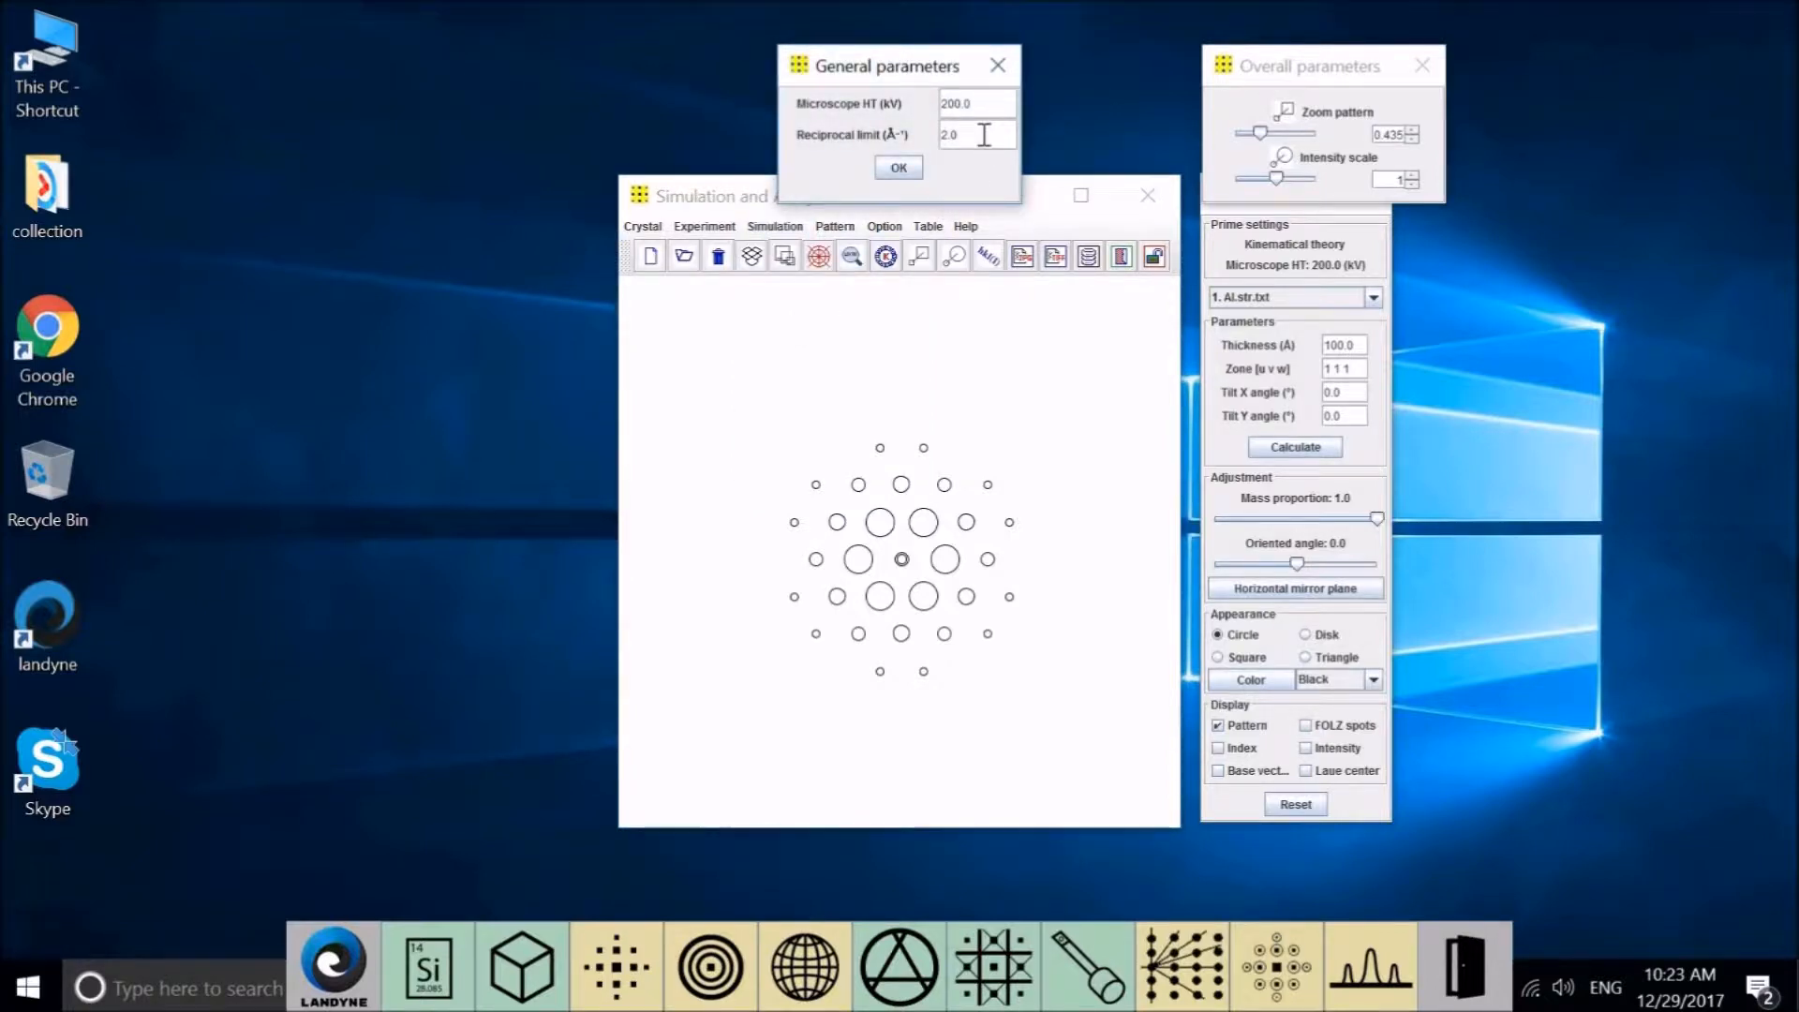
pyautogui.doubleClick(937, 134)
pyautogui.write('5')
pyautogui.click(900, 169)
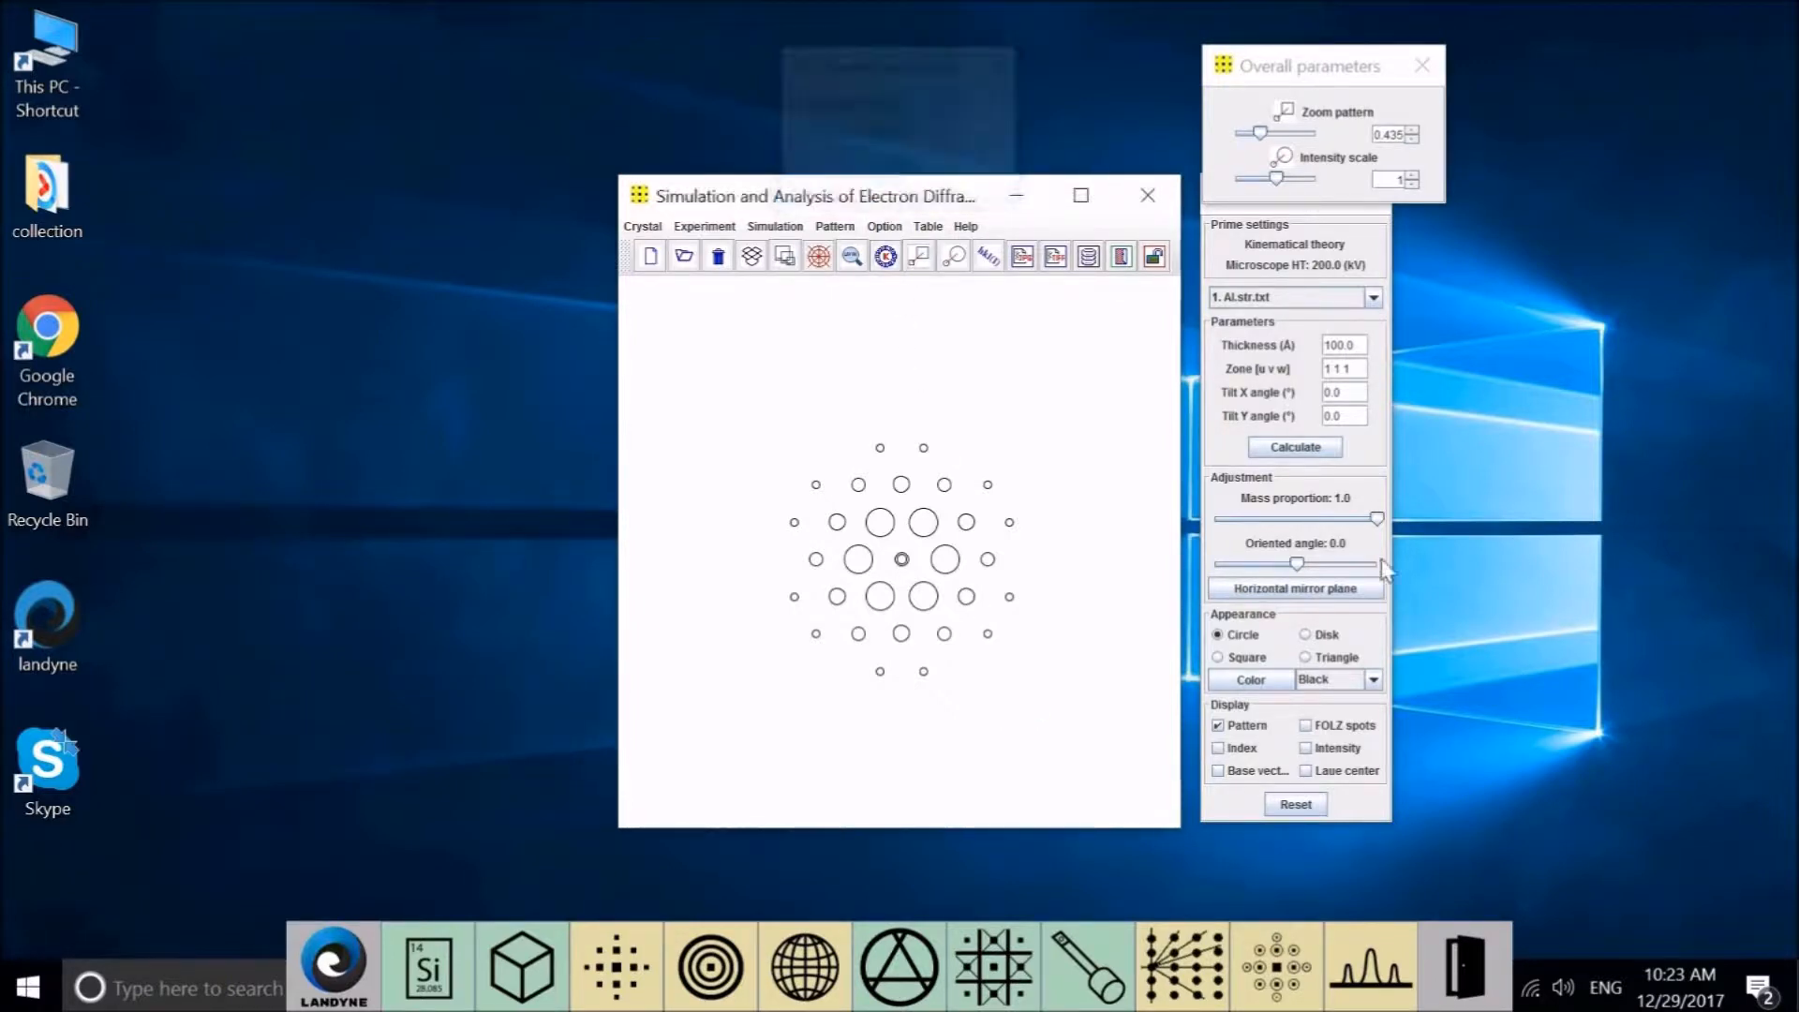
pyautogui.click(1317, 448)
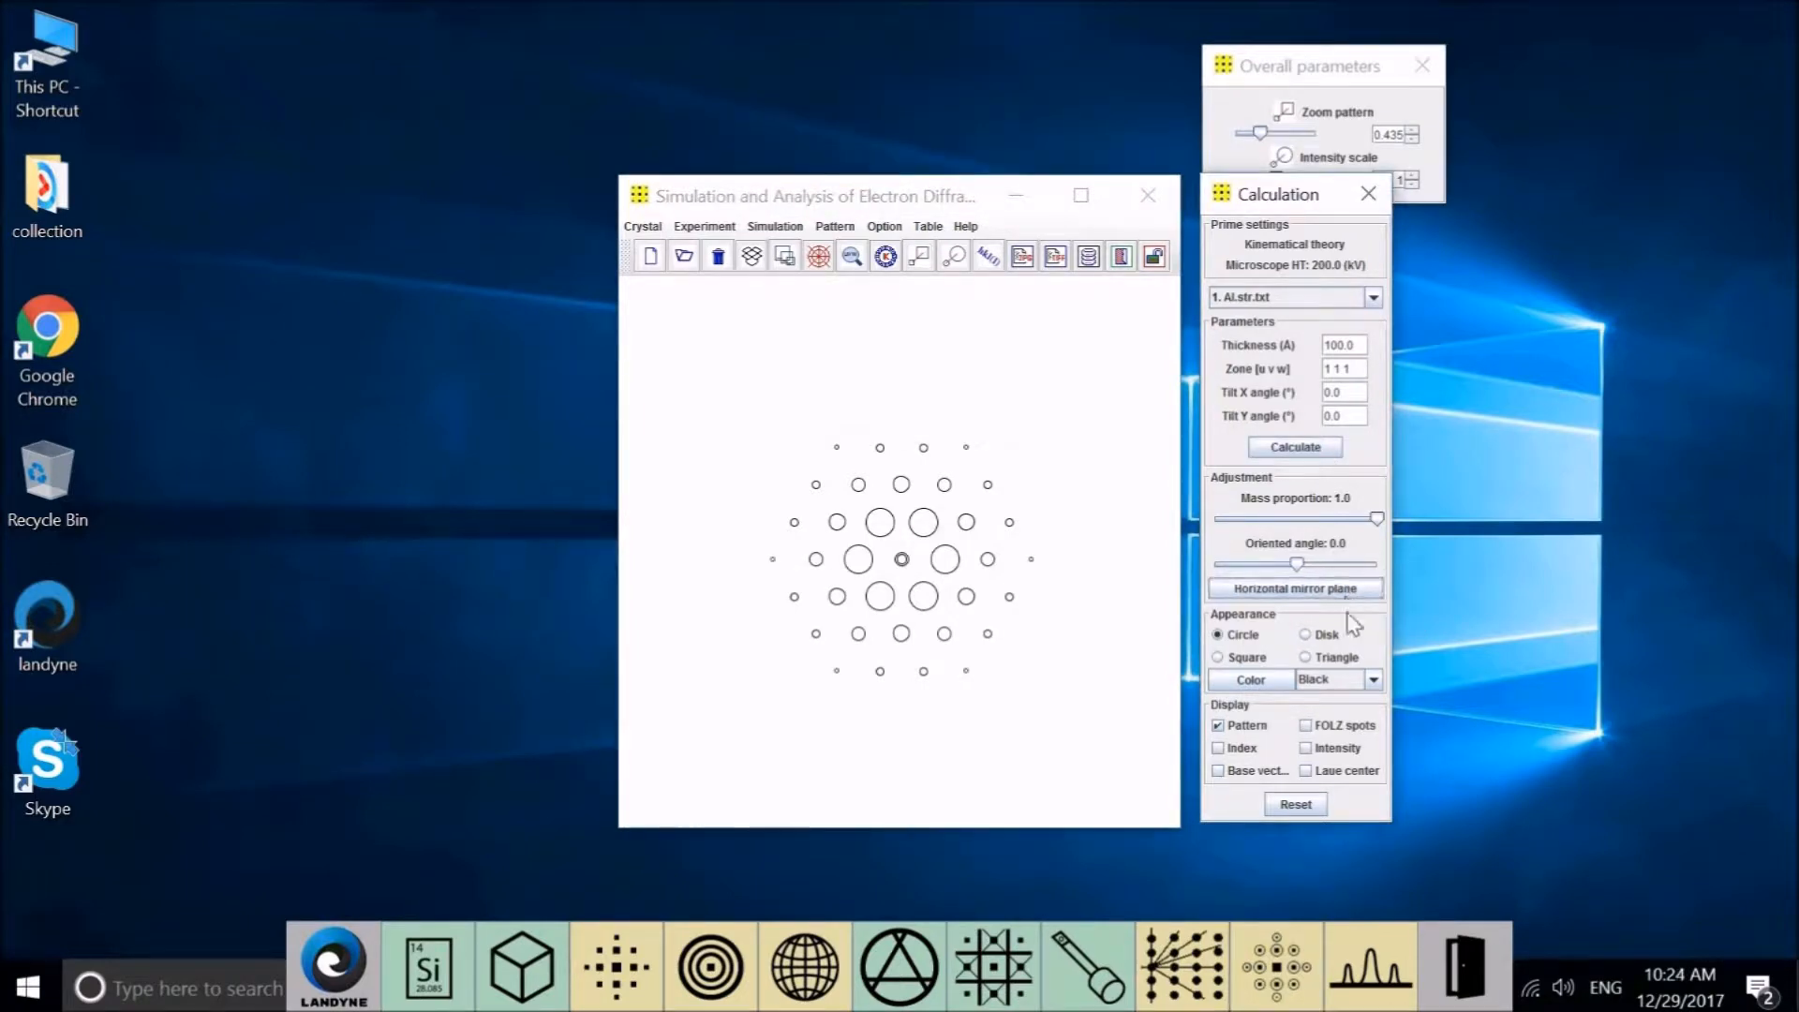
pyautogui.click(1306, 726)
pyautogui.click(1320, 728)
# Set the reciprocal limit to 3 Å⁻¹ and recalculate the Al.str.txt pattern
pyautogui.click(788, 230)
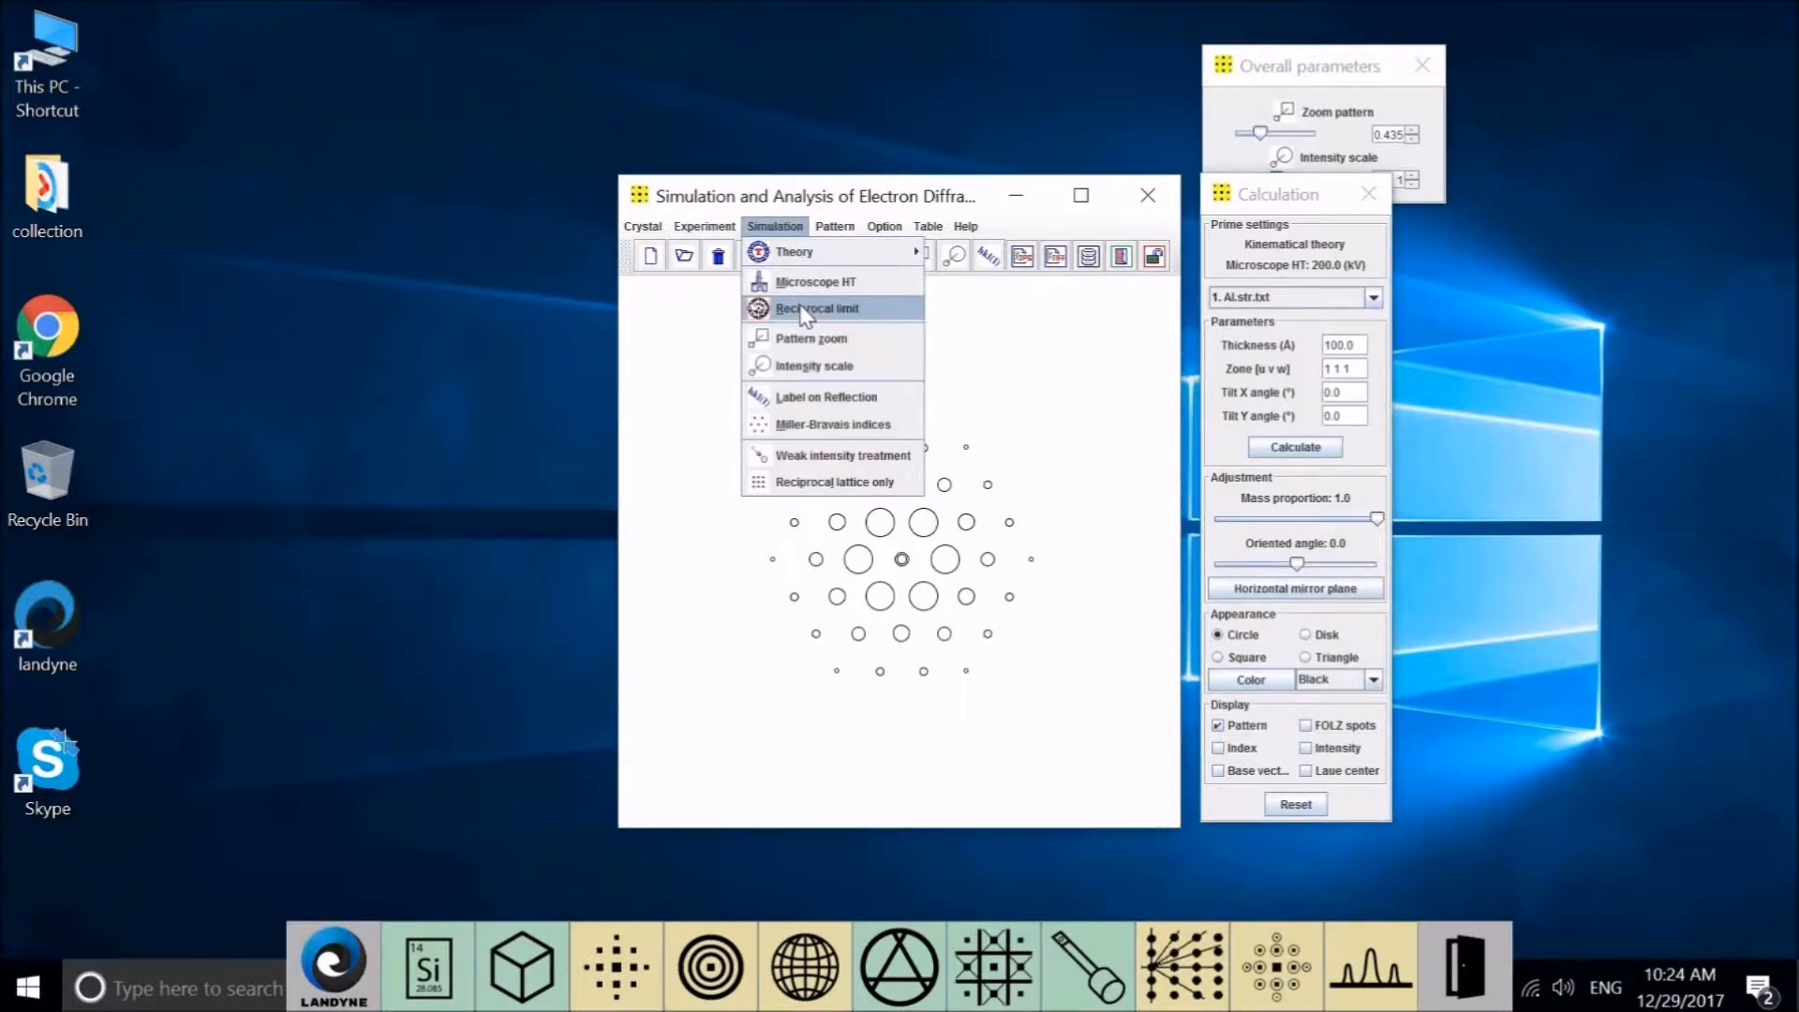
pyautogui.click(804, 309)
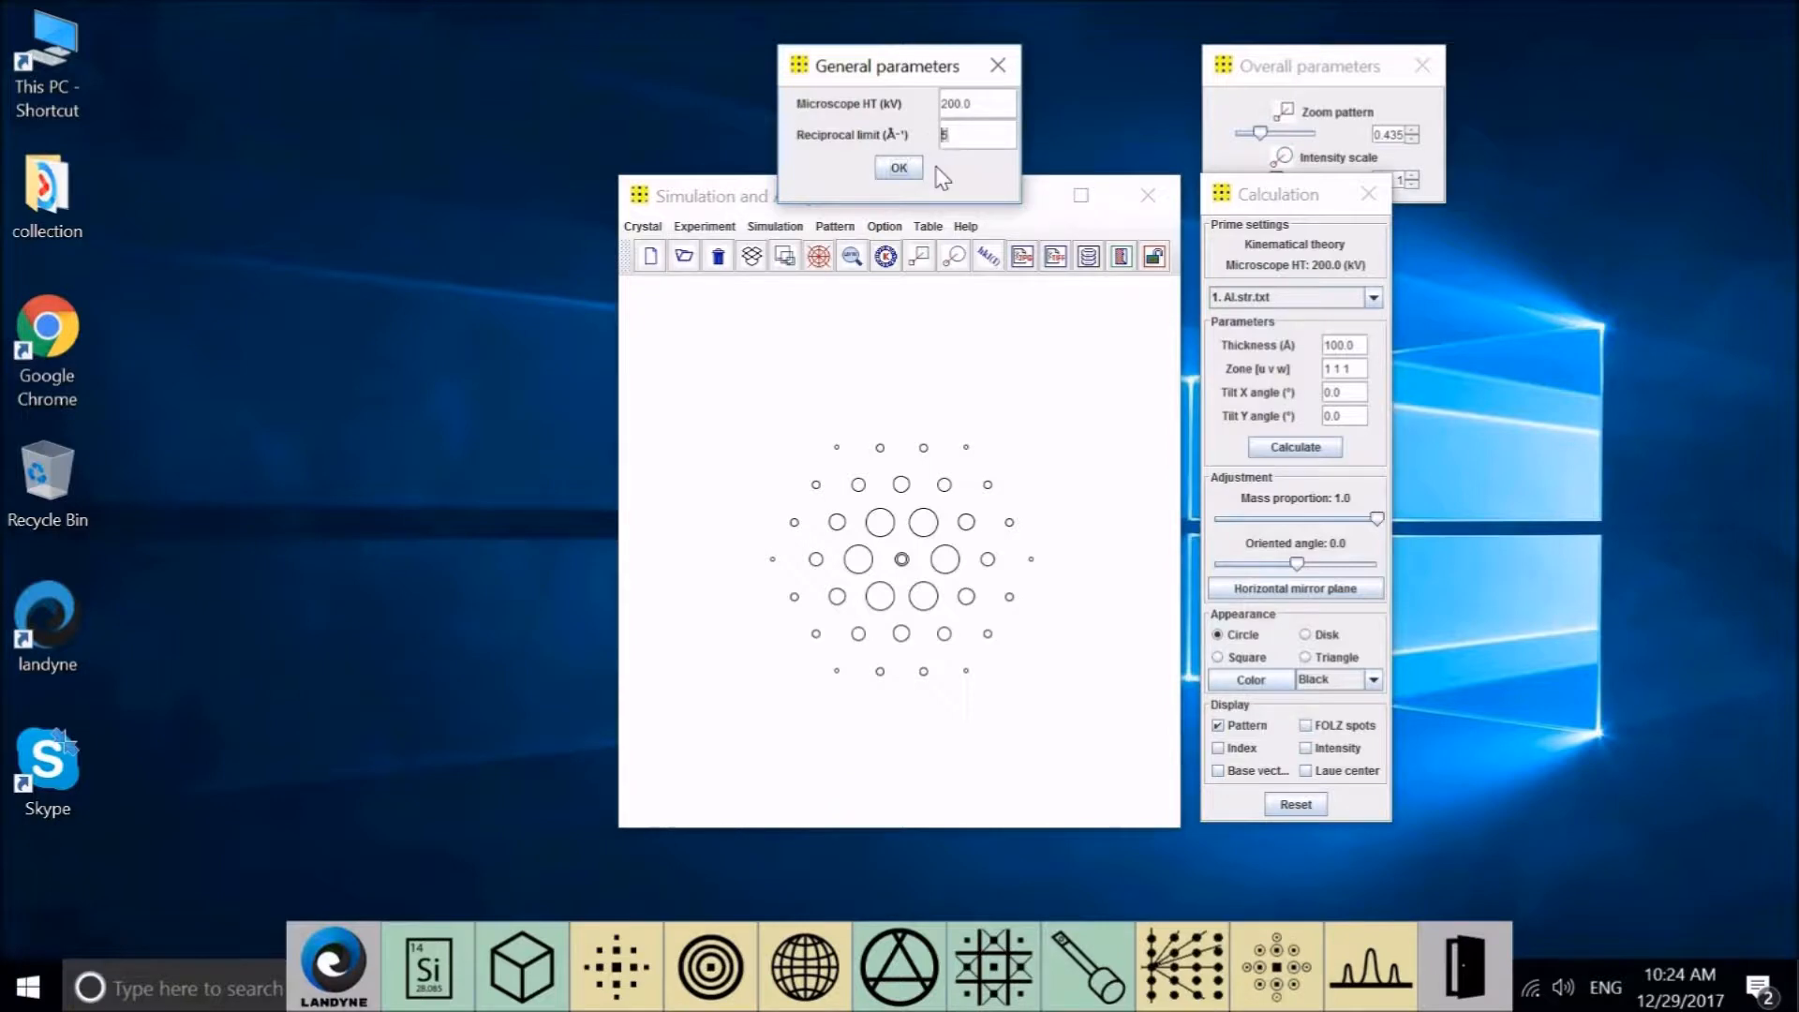
pyautogui.write('3')
pyautogui.click(899, 169)
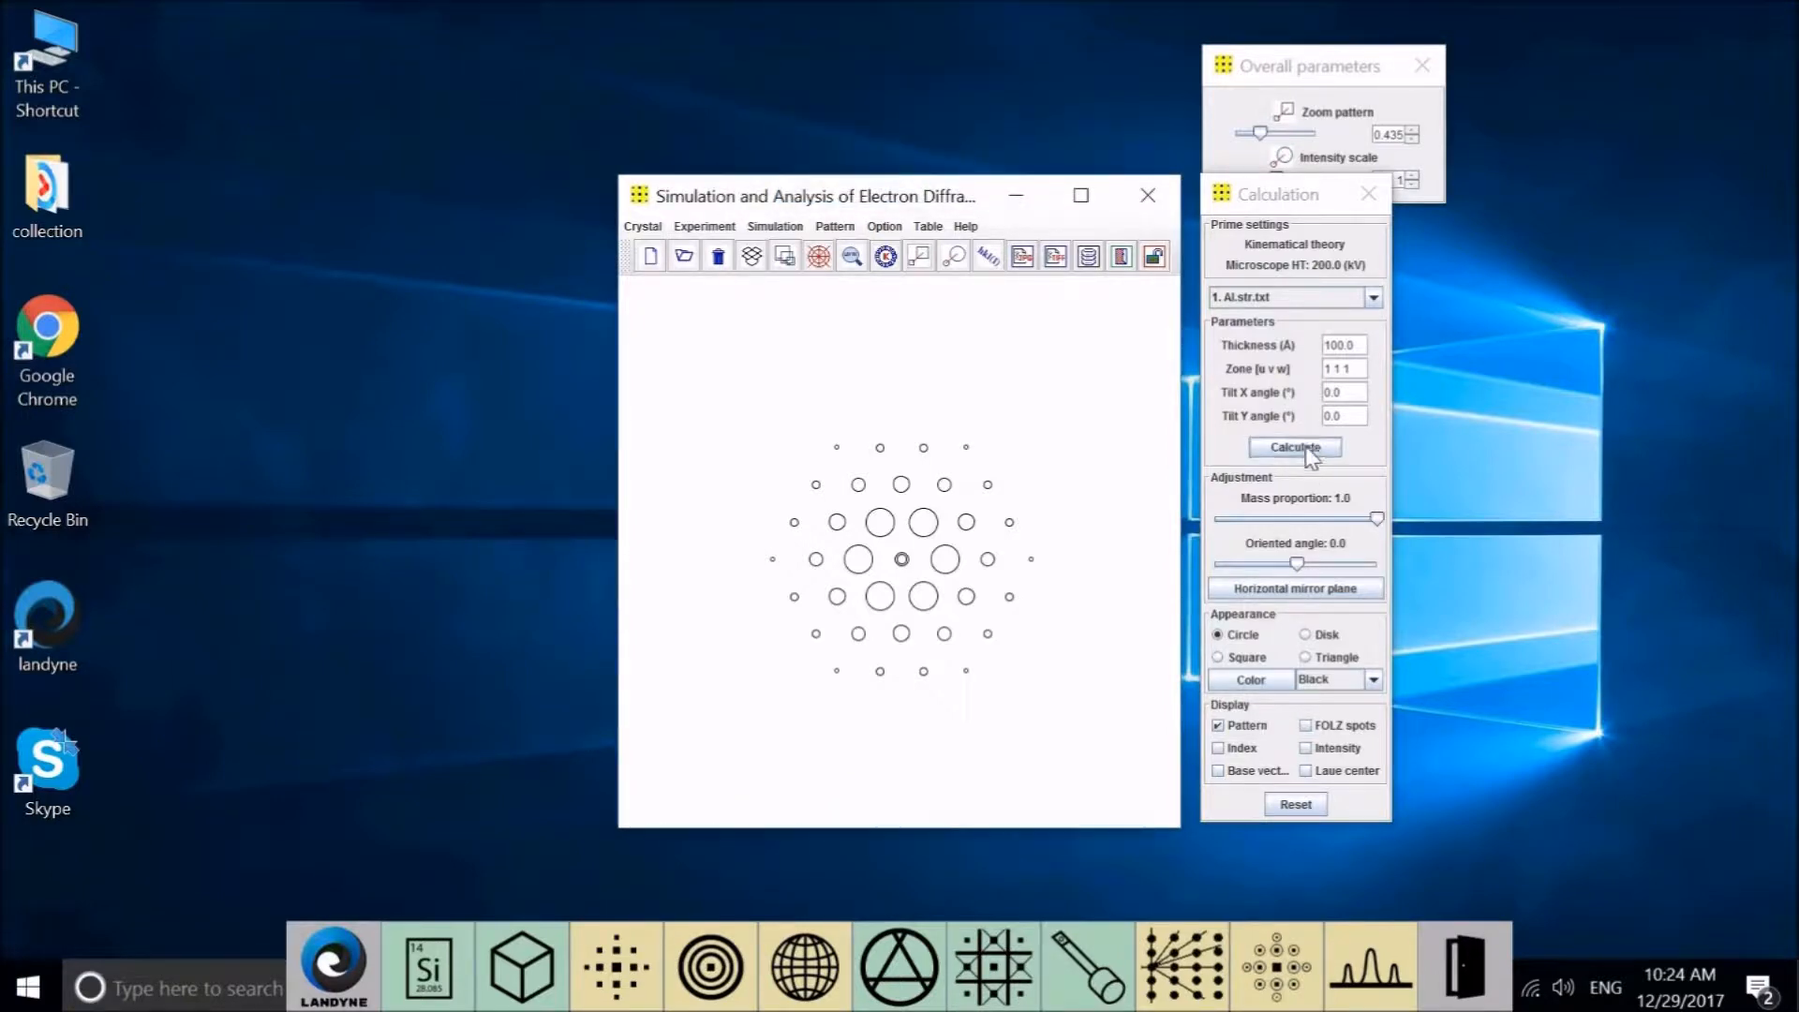
pyautogui.click(1306, 448)
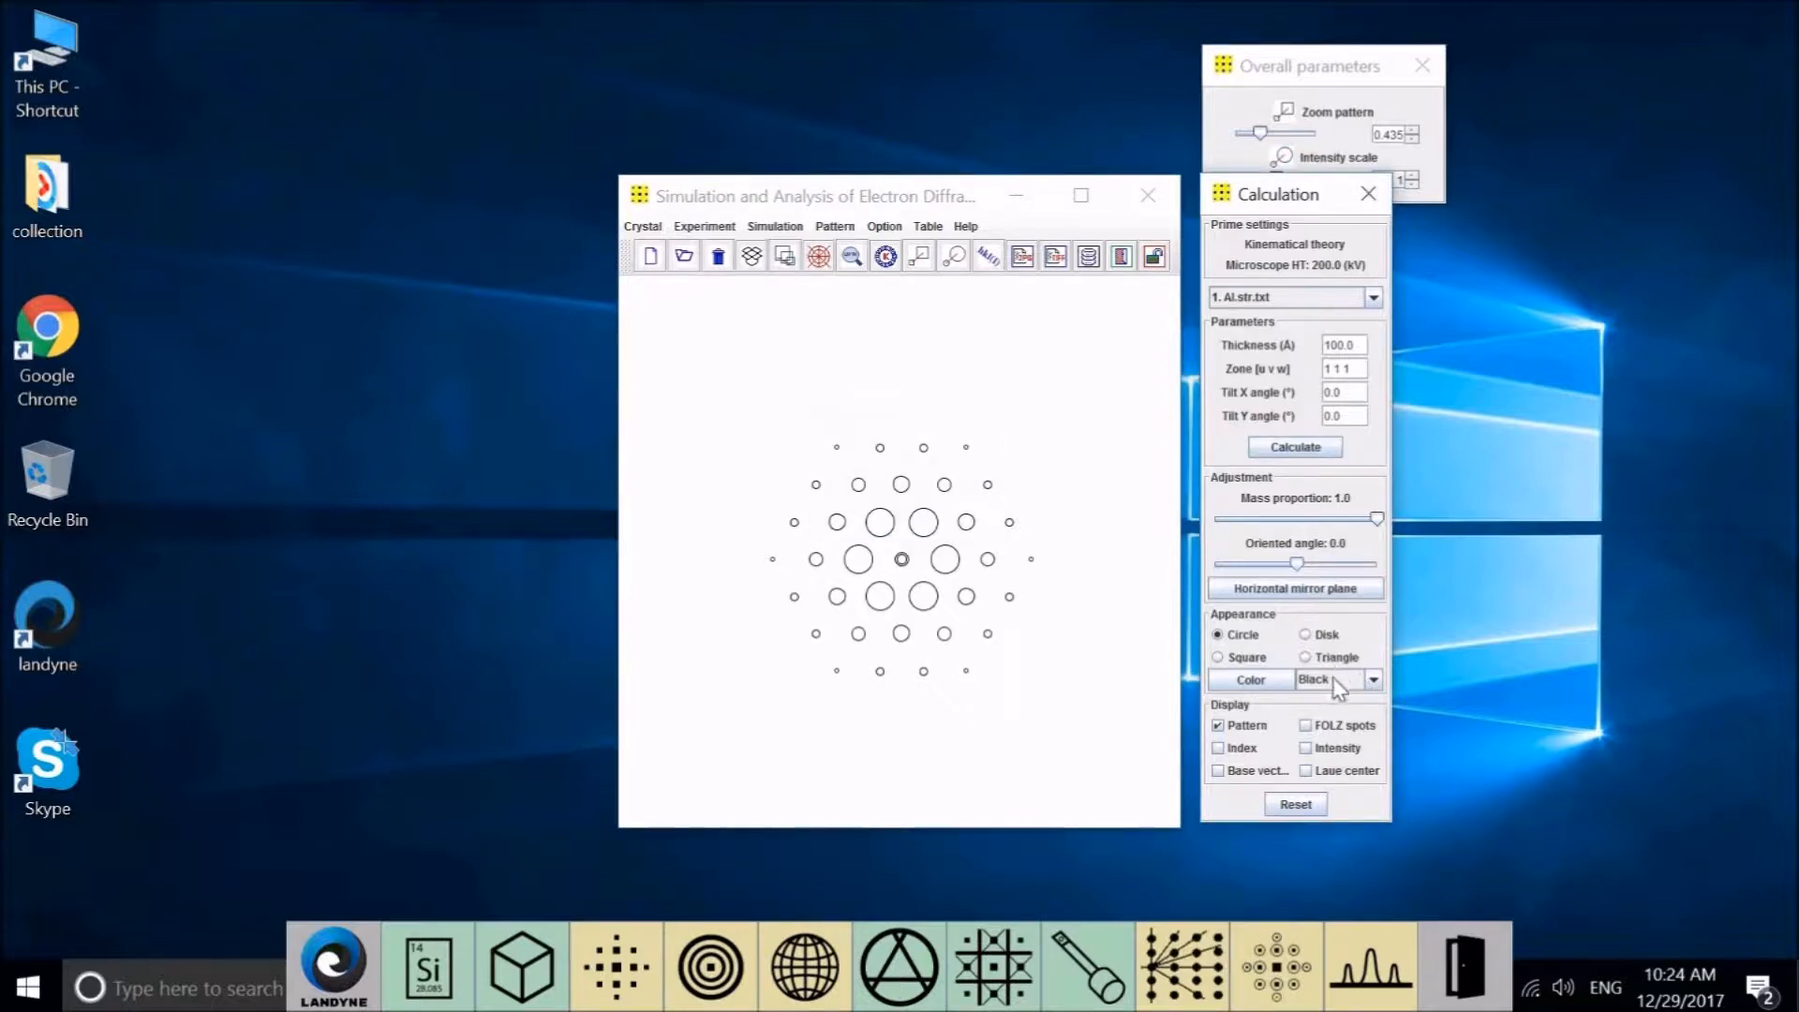
# Display the intensity values on the diffraction spots, keeping the FOLZ spots turned off
pyautogui.click(1325, 727)
pyautogui.click(1307, 749)
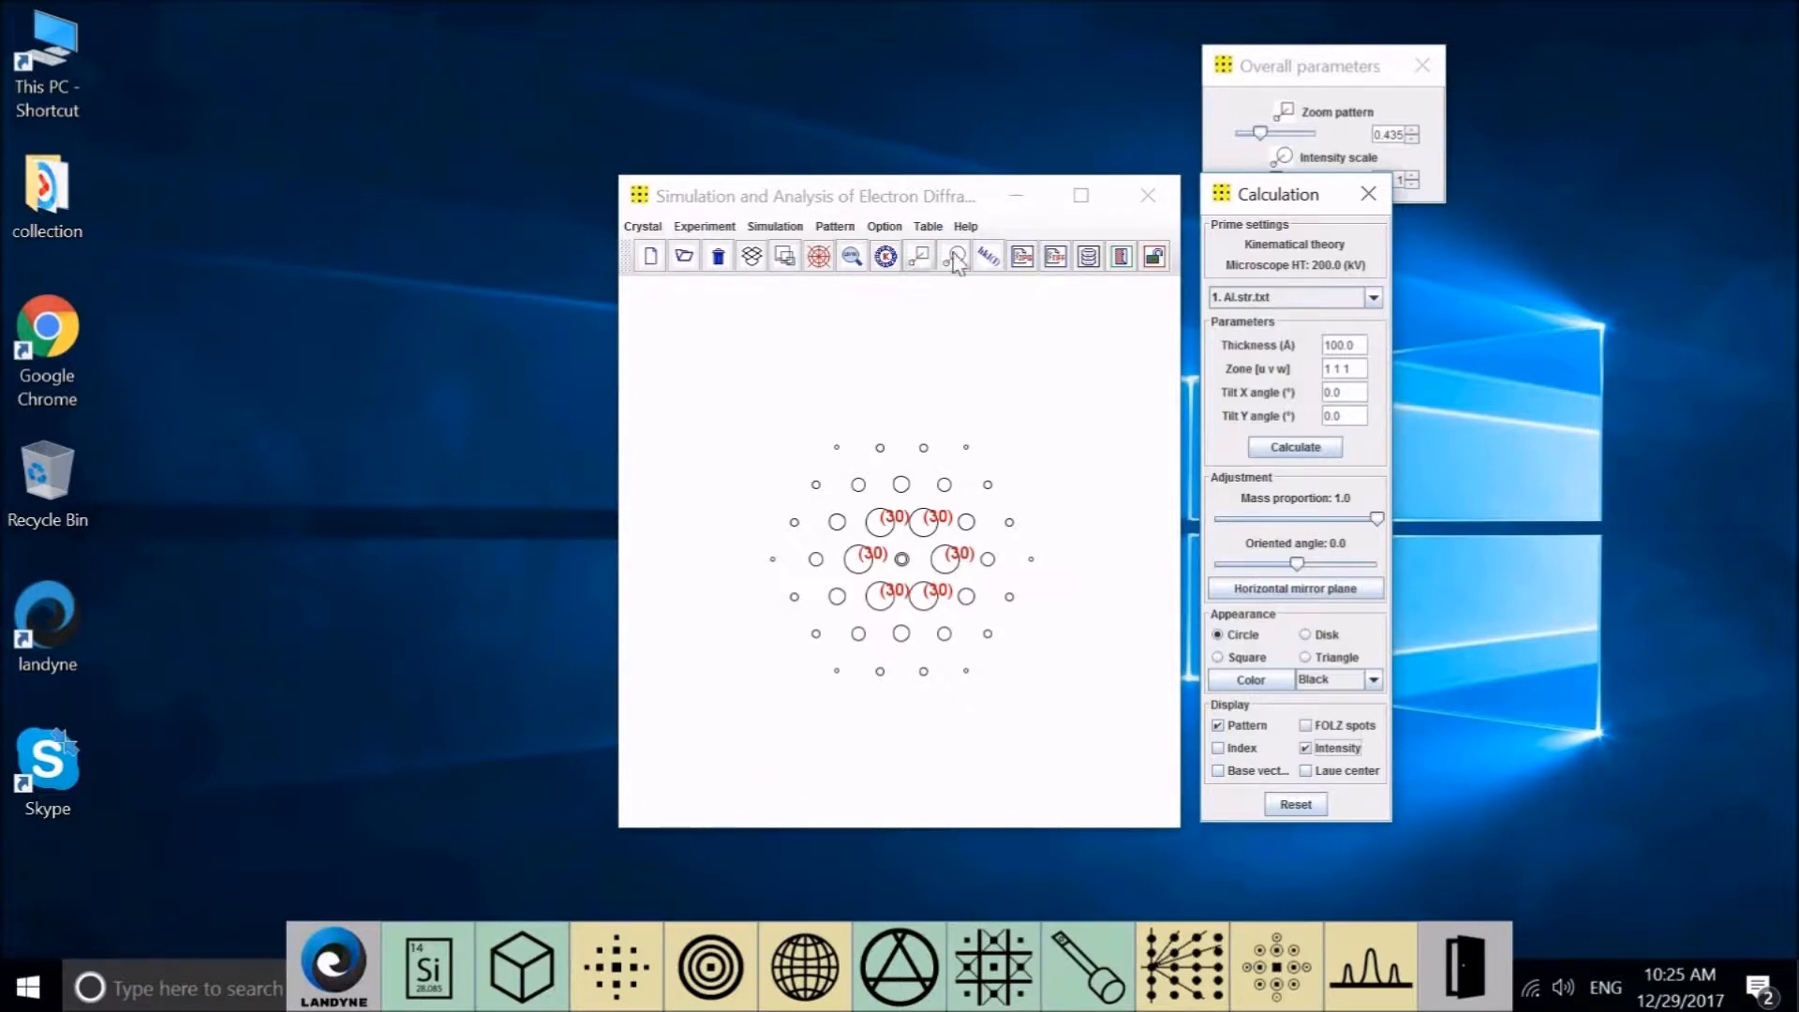
# Open the reflection label settings and set the intensity threshold for labelled spots to above 63%
pyautogui.click(985, 263)
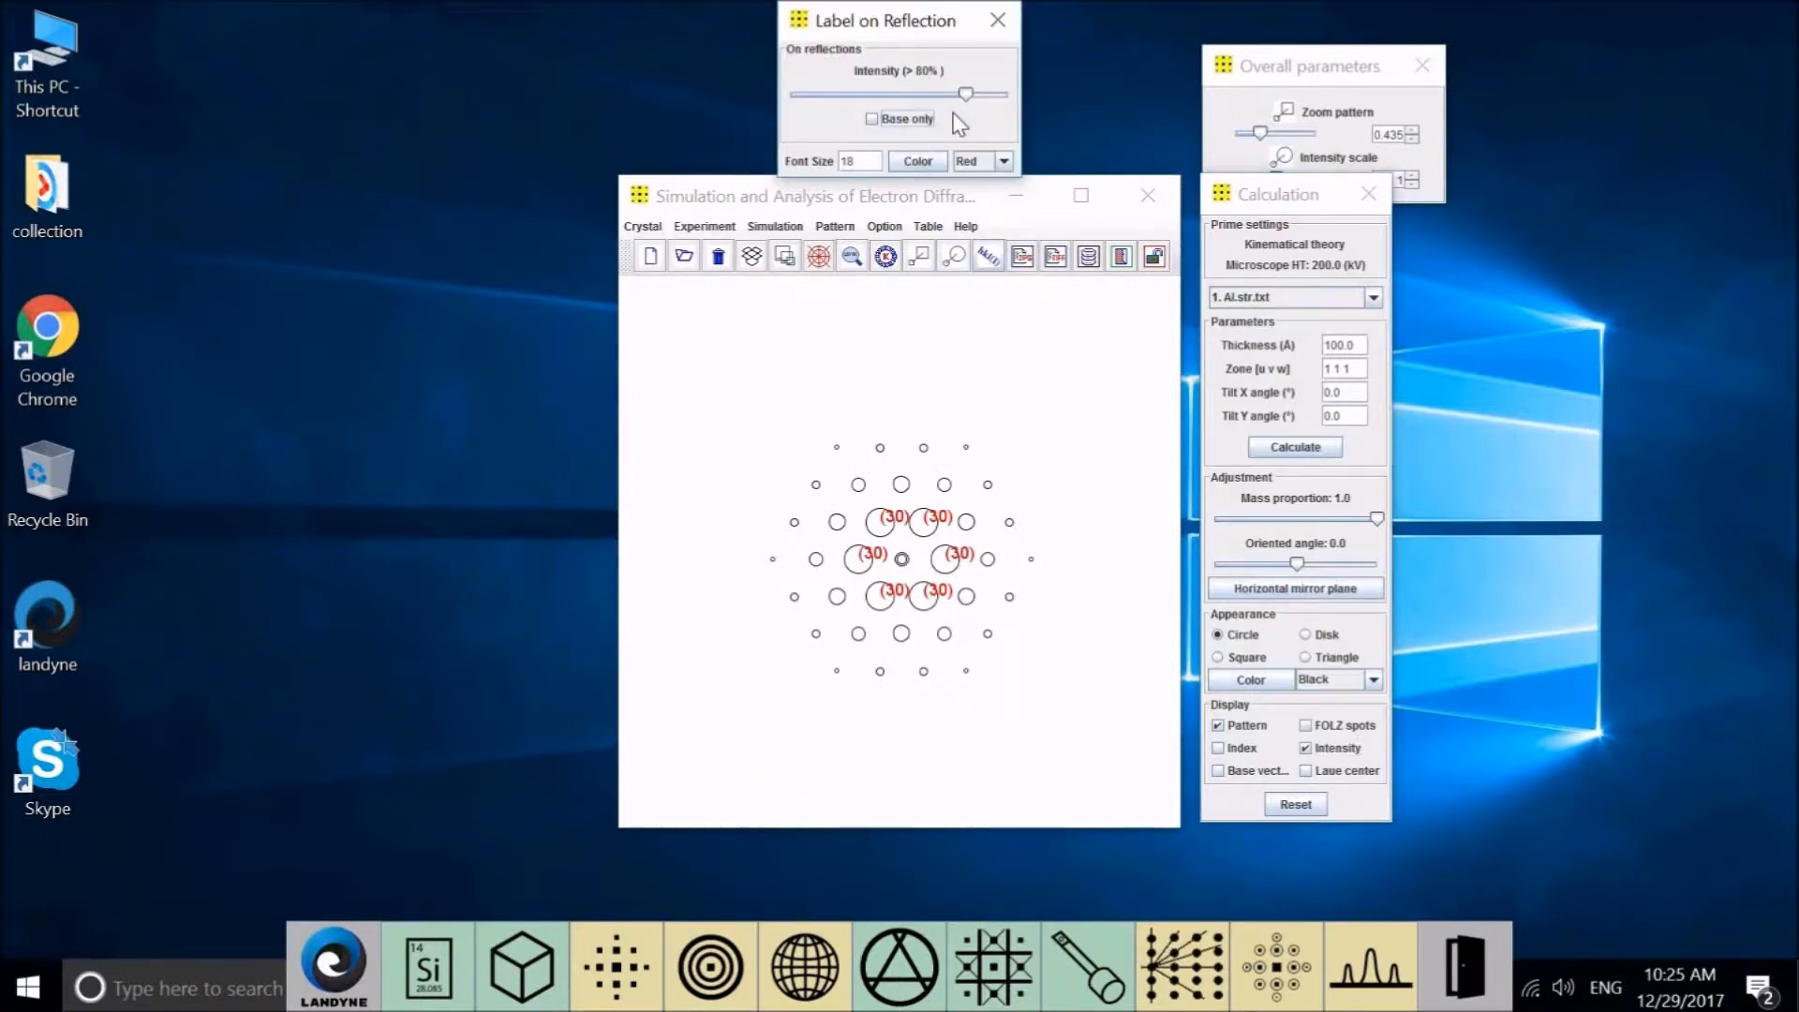
pyautogui.moveTo(964, 98); pyautogui.dragTo(667, 116)
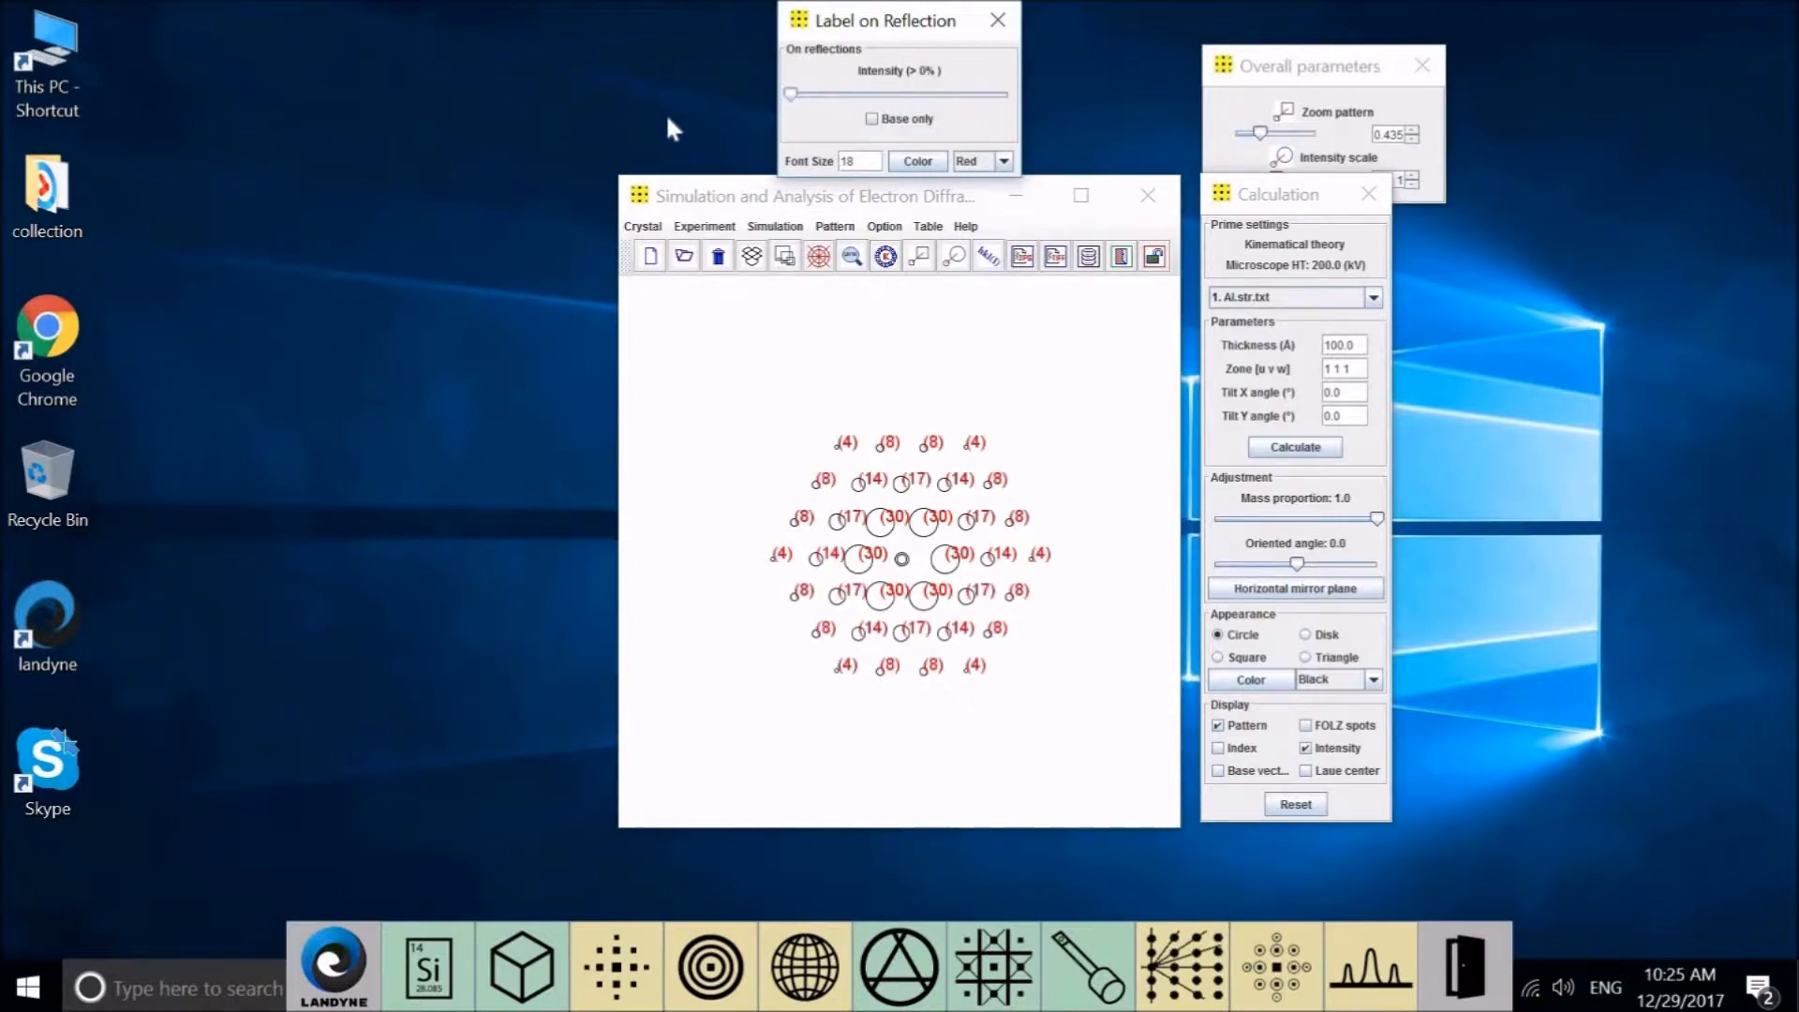
pyautogui.moveTo(789, 94); pyautogui.dragTo(928, 93)
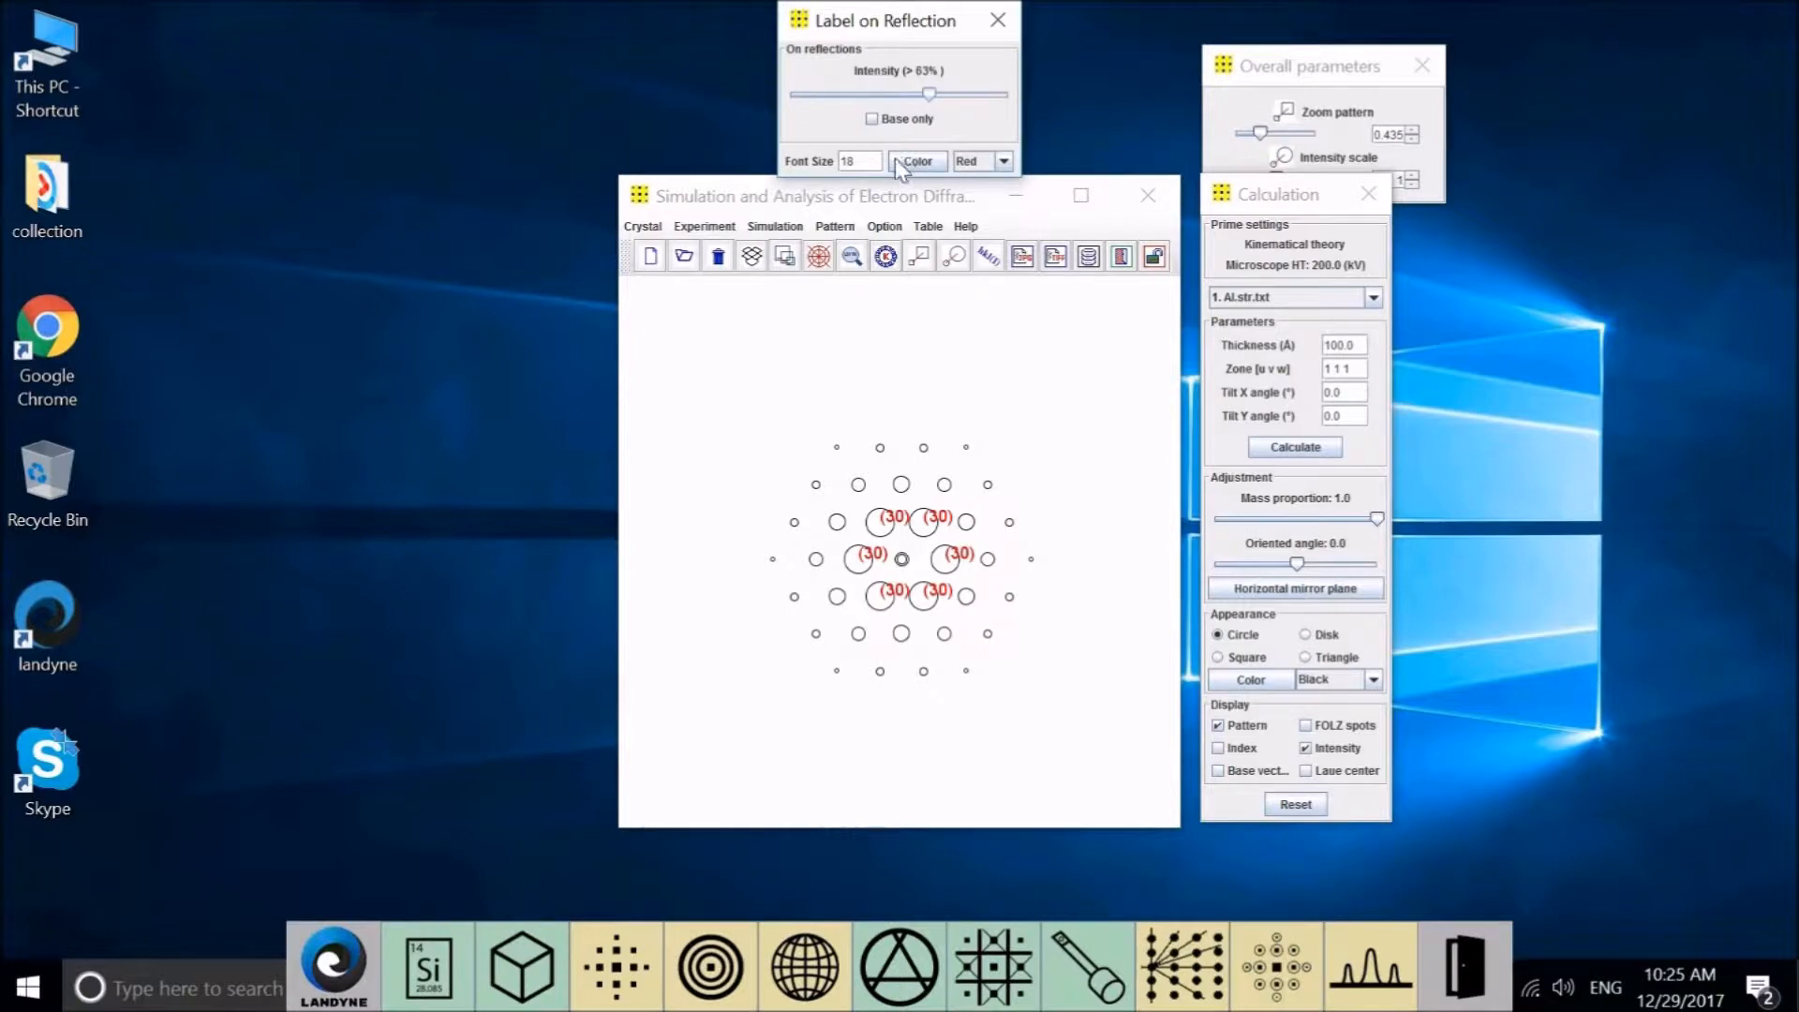
# Show the index labels at a pattern zoom of 1, and hide both the intensity and index labels
pyautogui.click(1218, 748)
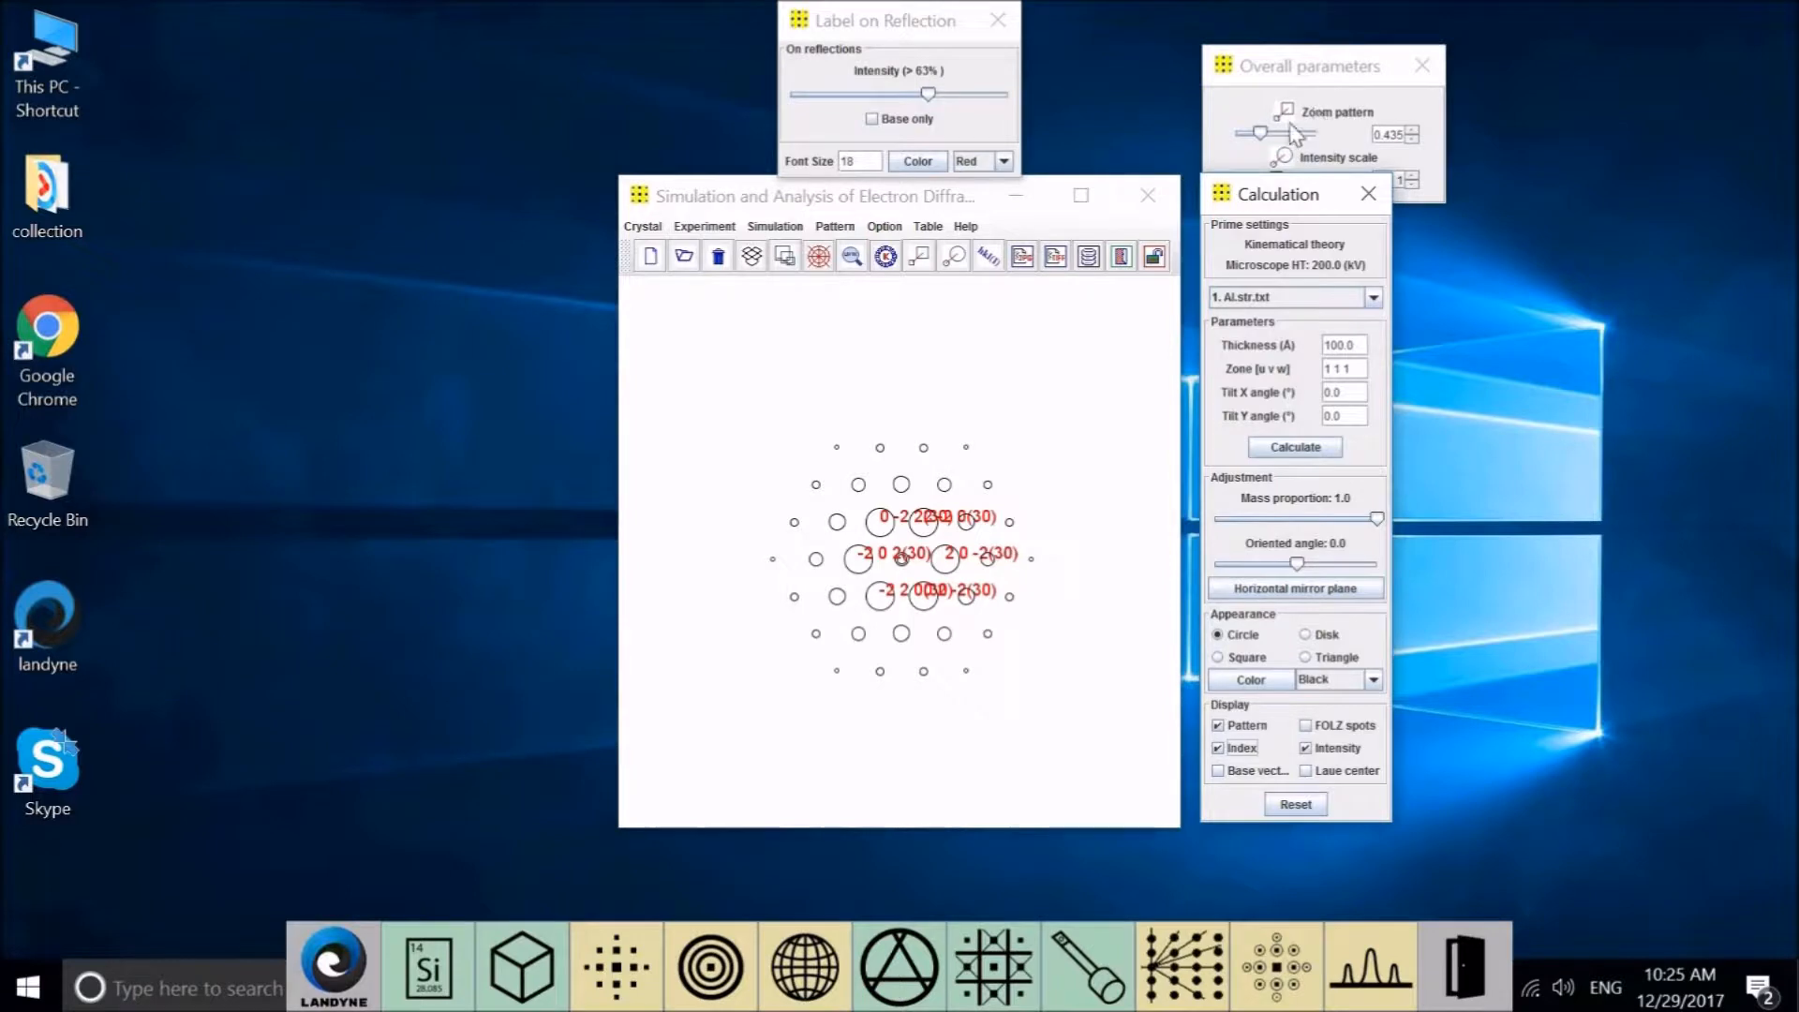
pyautogui.moveTo(1261, 133); pyautogui.dragTo(1276, 133)
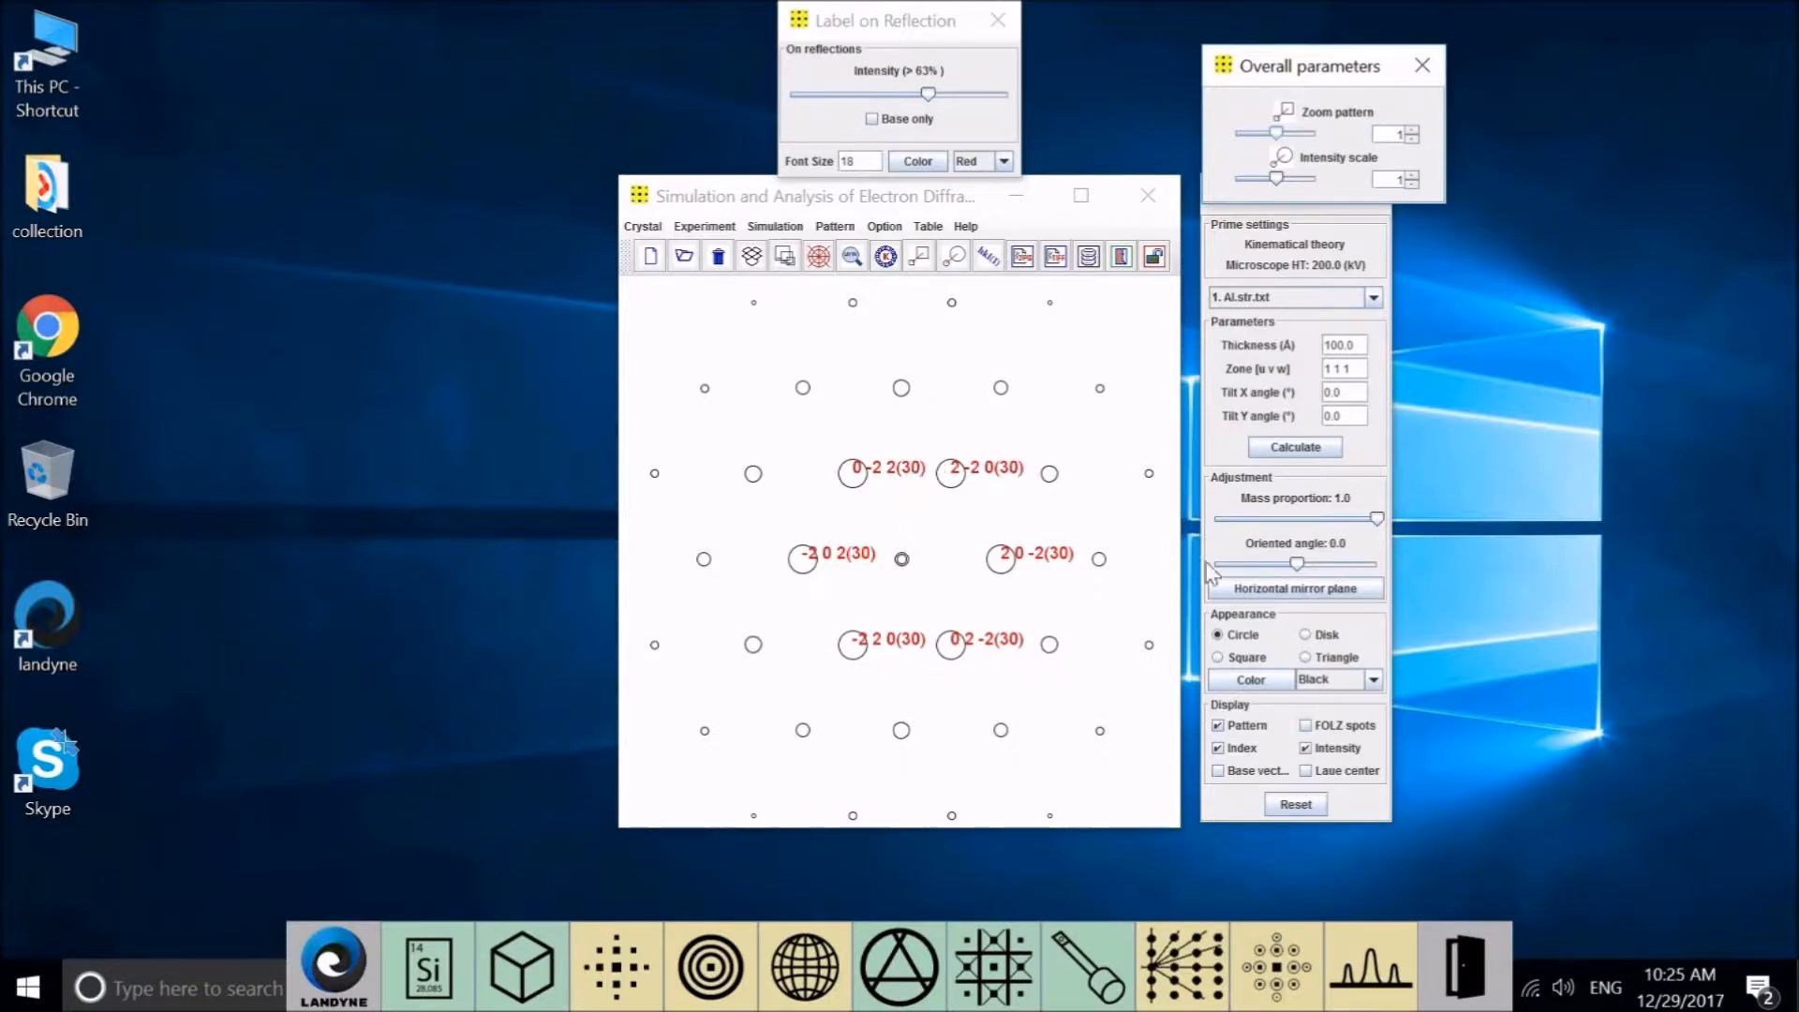
pyautogui.click(1305, 748)
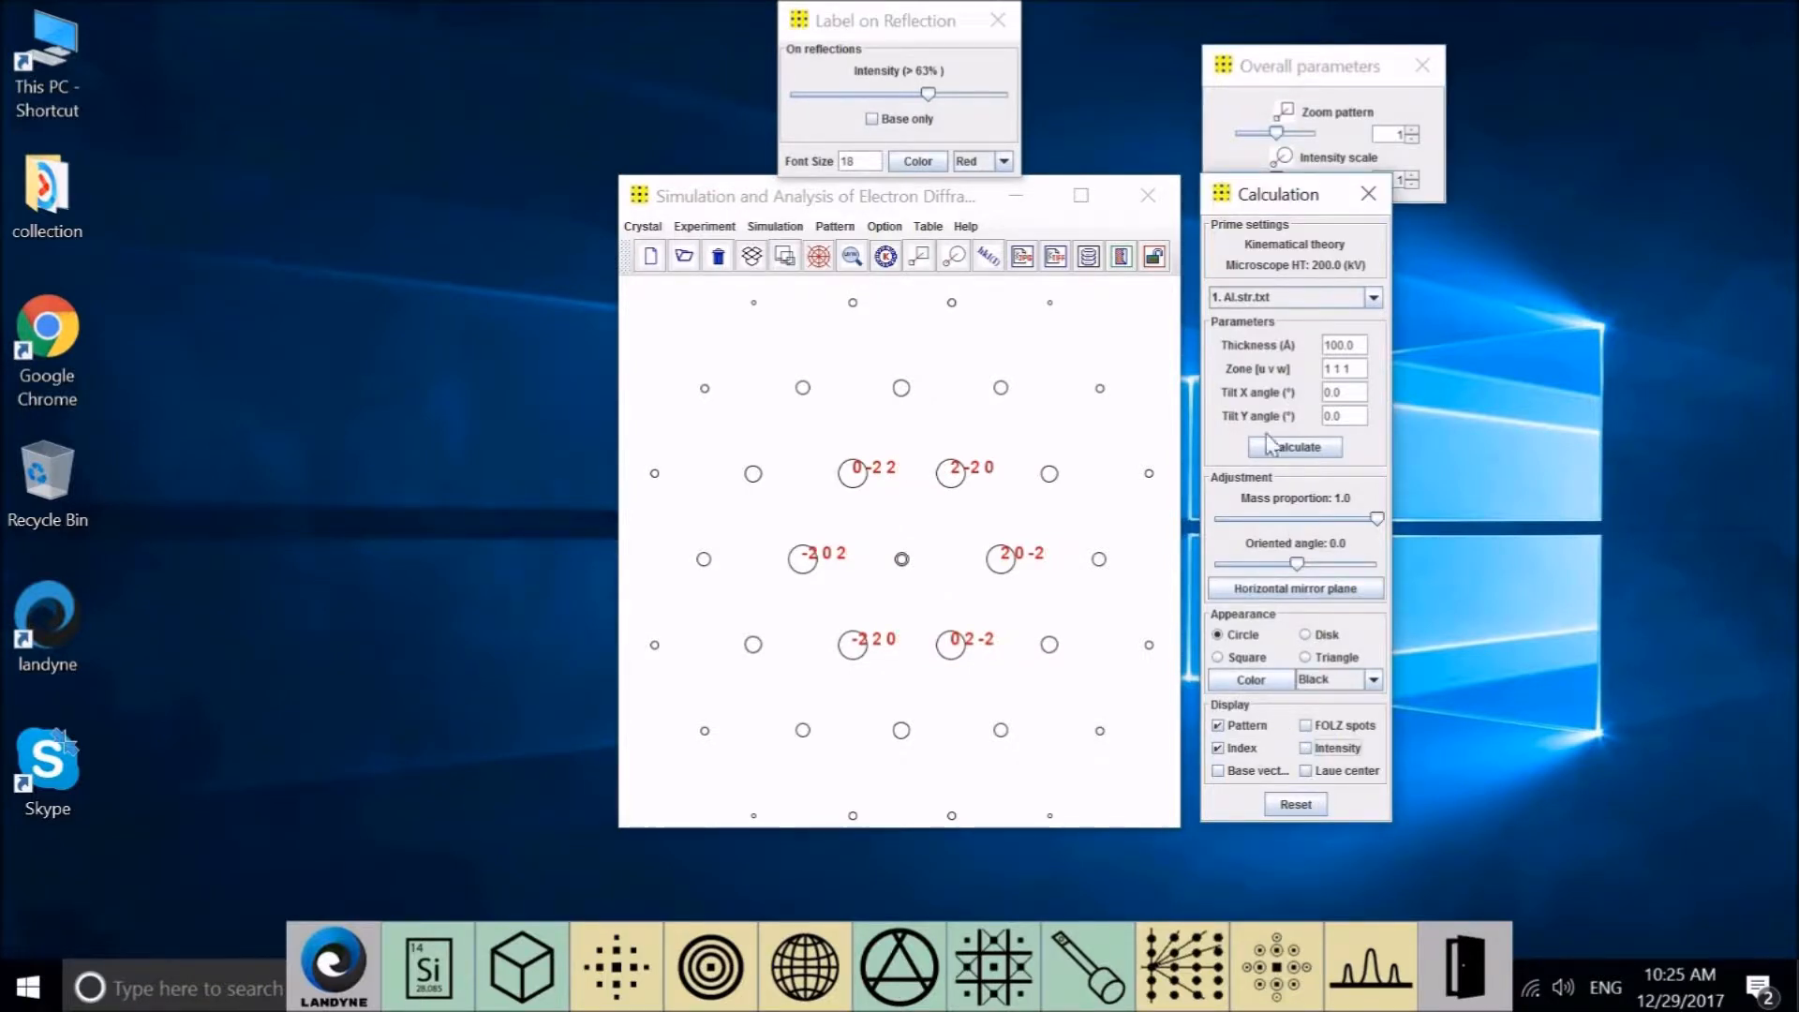
pyautogui.click(1219, 749)
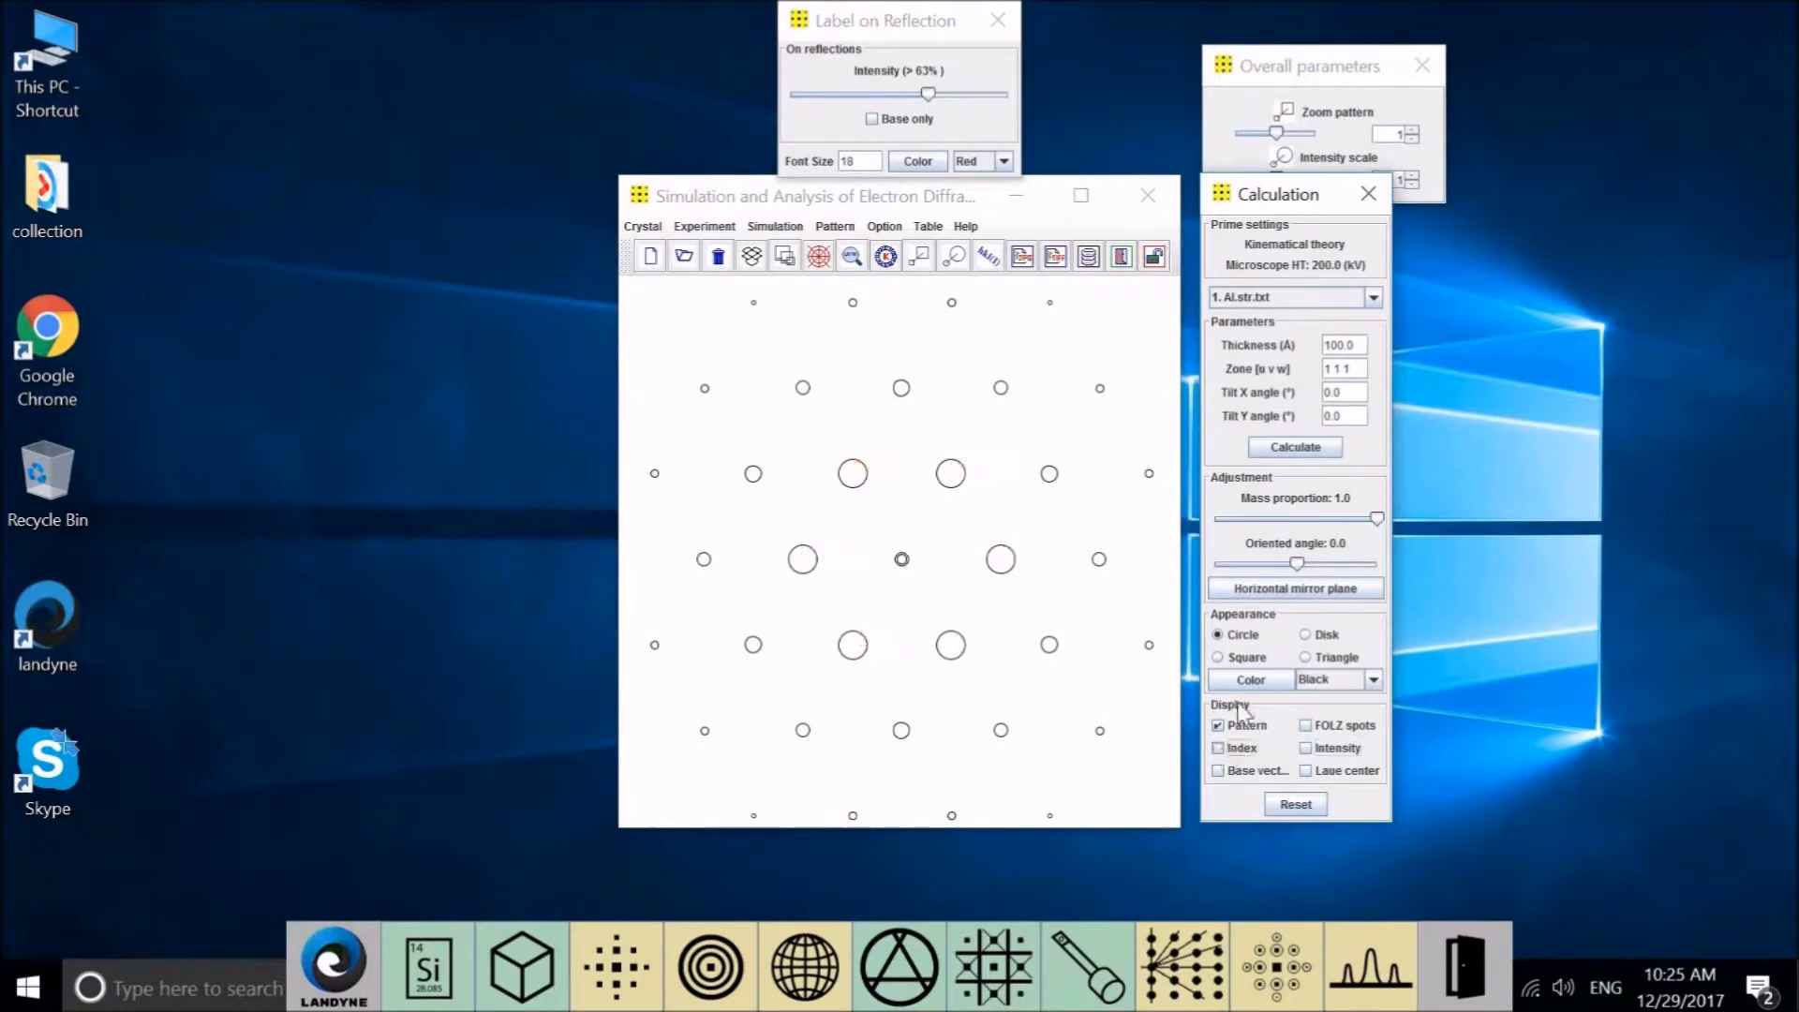
# Recalculate the Al.str.txt pattern with Tilt X and Tilt Y angles of 0.5°, and display the Laue center
pyautogui.click(1361, 396)
pyautogui.click(1356, 417)
pyautogui.press('BackSpace')
pyautogui.write('5')
pyautogui.click(1297, 448)
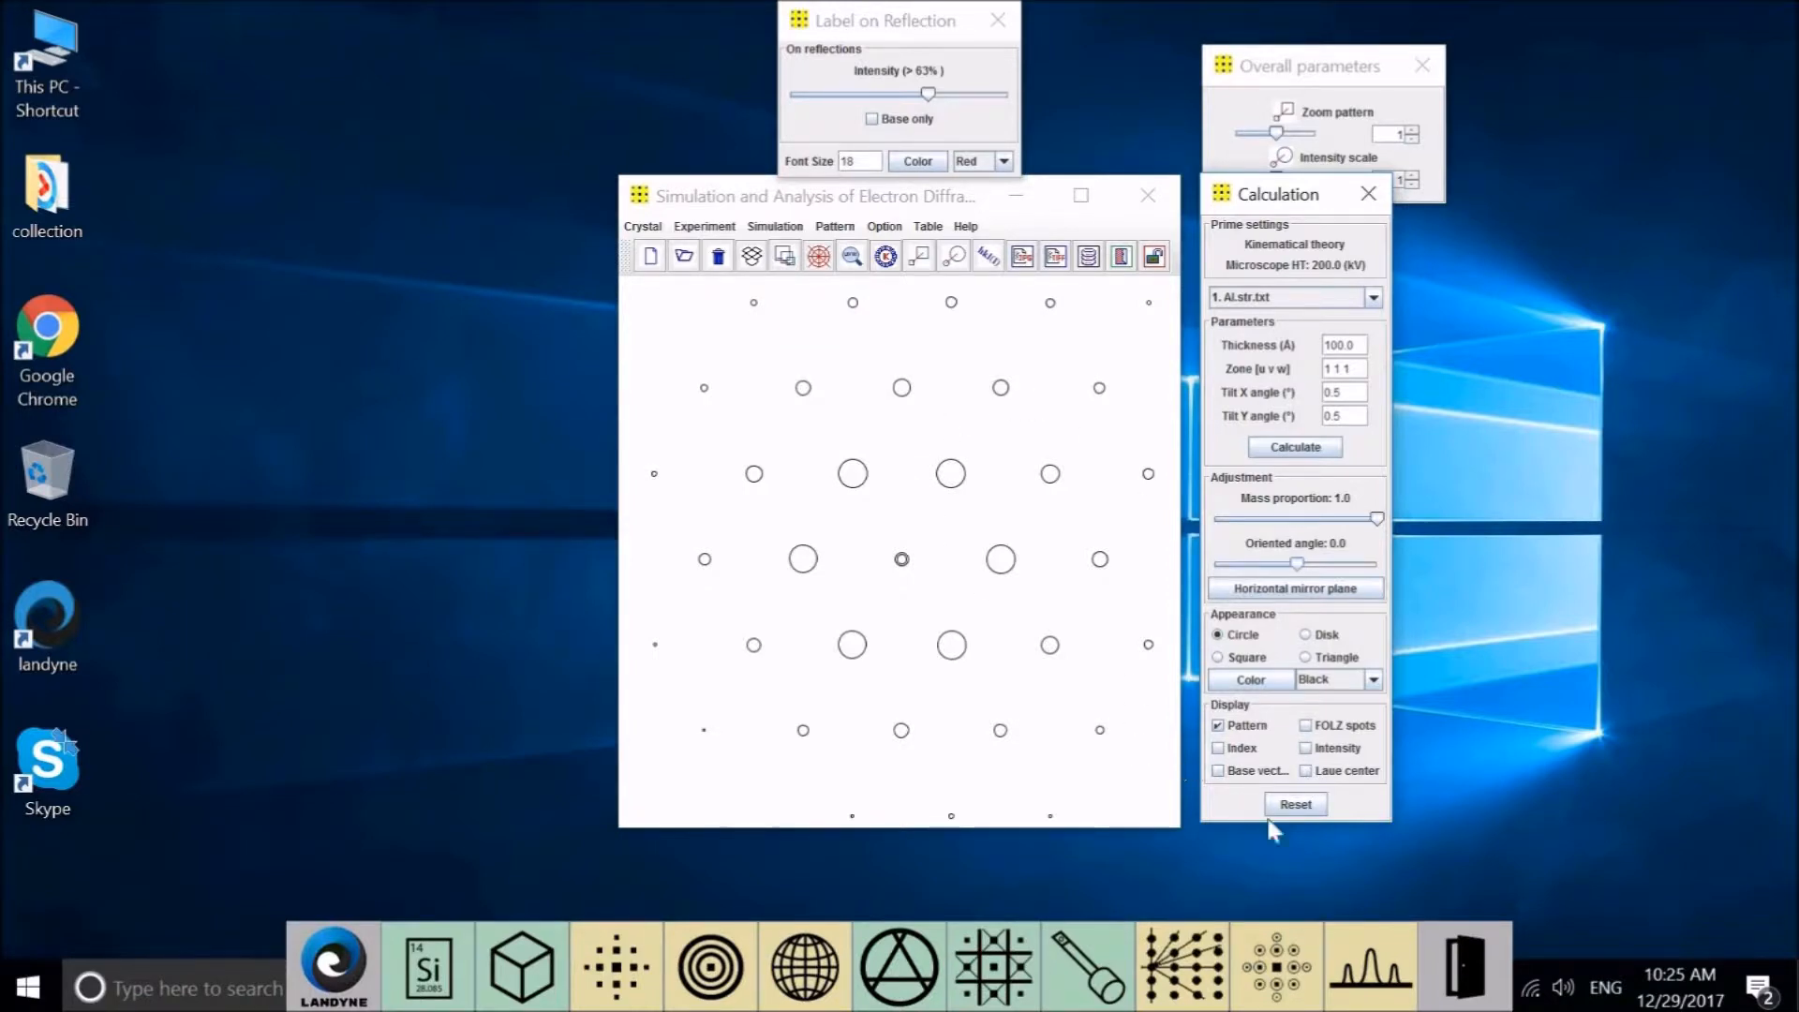
pyautogui.click(1307, 772)
# Set the Tilt X and Tilt Y angles back to 0 and recalculate the Al.str.txt pattern
pyautogui.moveTo(1365, 398); pyautogui.dragTo(1287, 393)
pyautogui.write('0')
pyautogui.click(1349, 417)
pyautogui.moveTo(1349, 417); pyautogui.dragTo(1299, 418)
pyautogui.write('0')
pyautogui.click(1306, 451)
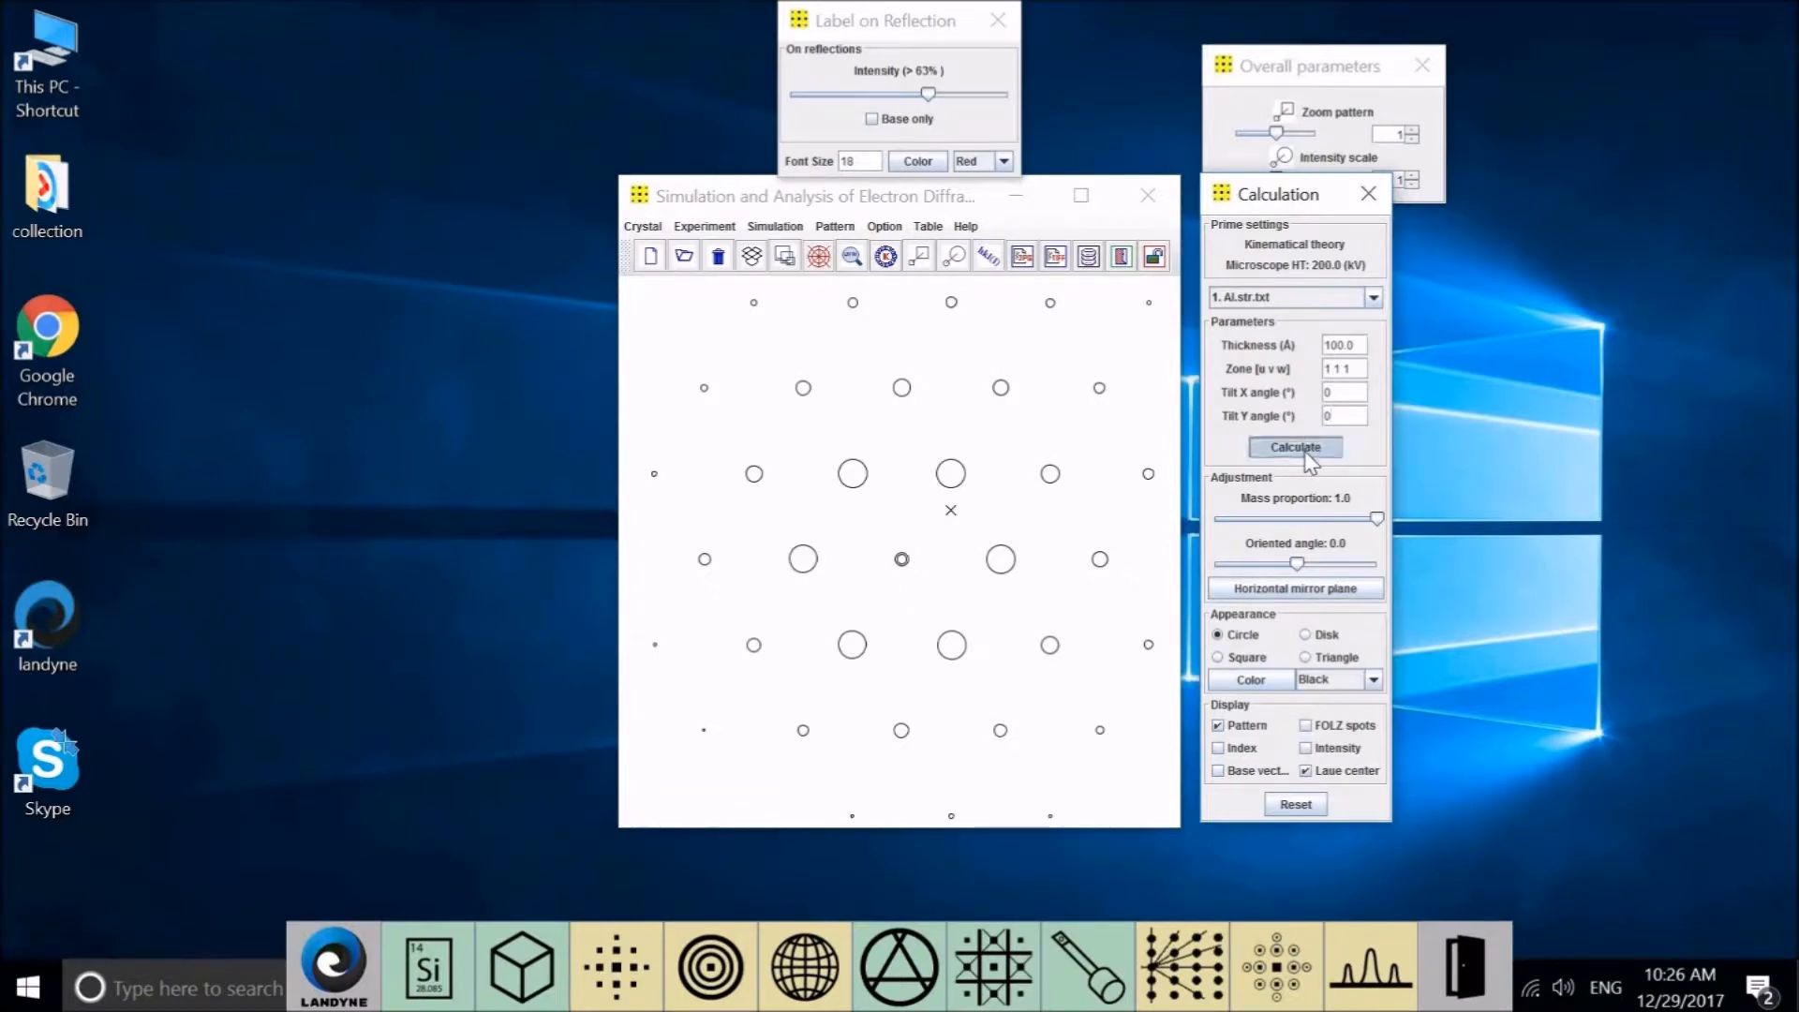
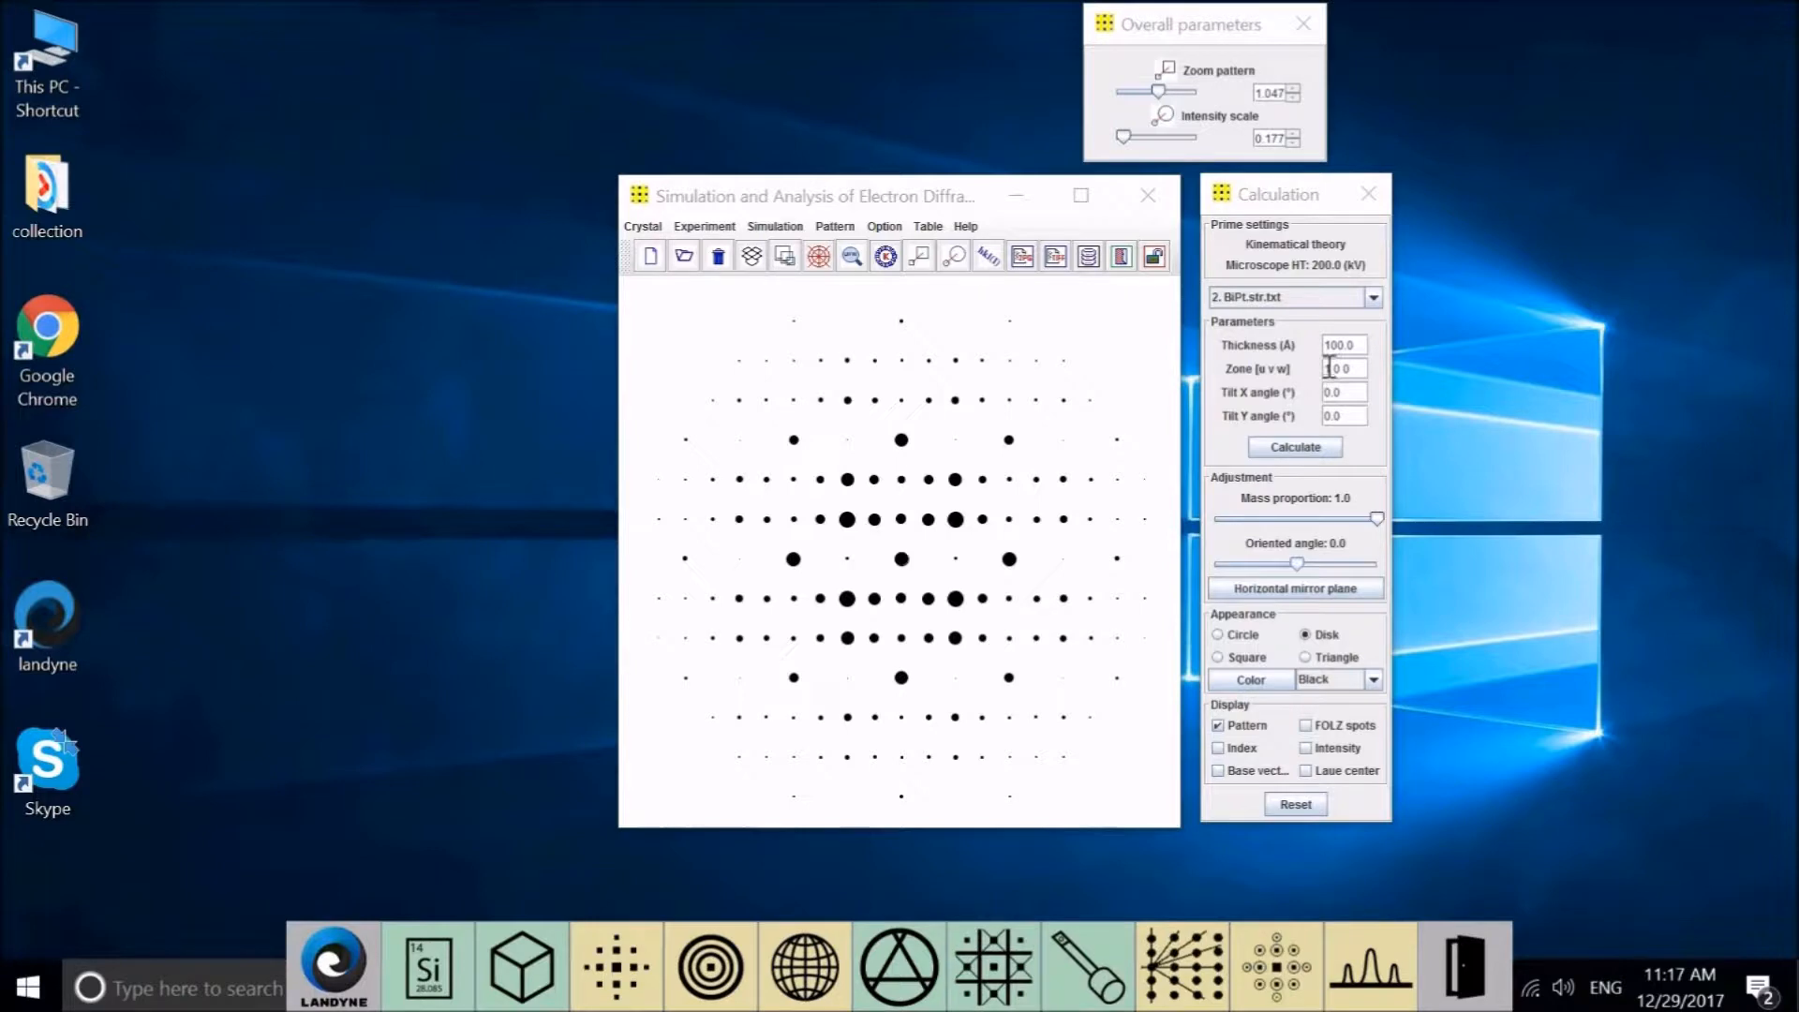
# Calculate the BiPt.str.txt zone 1 0 0 pattern with dynamical theory, and increase the intensity scale to about 0.561
pyautogui.click(1309, 448)
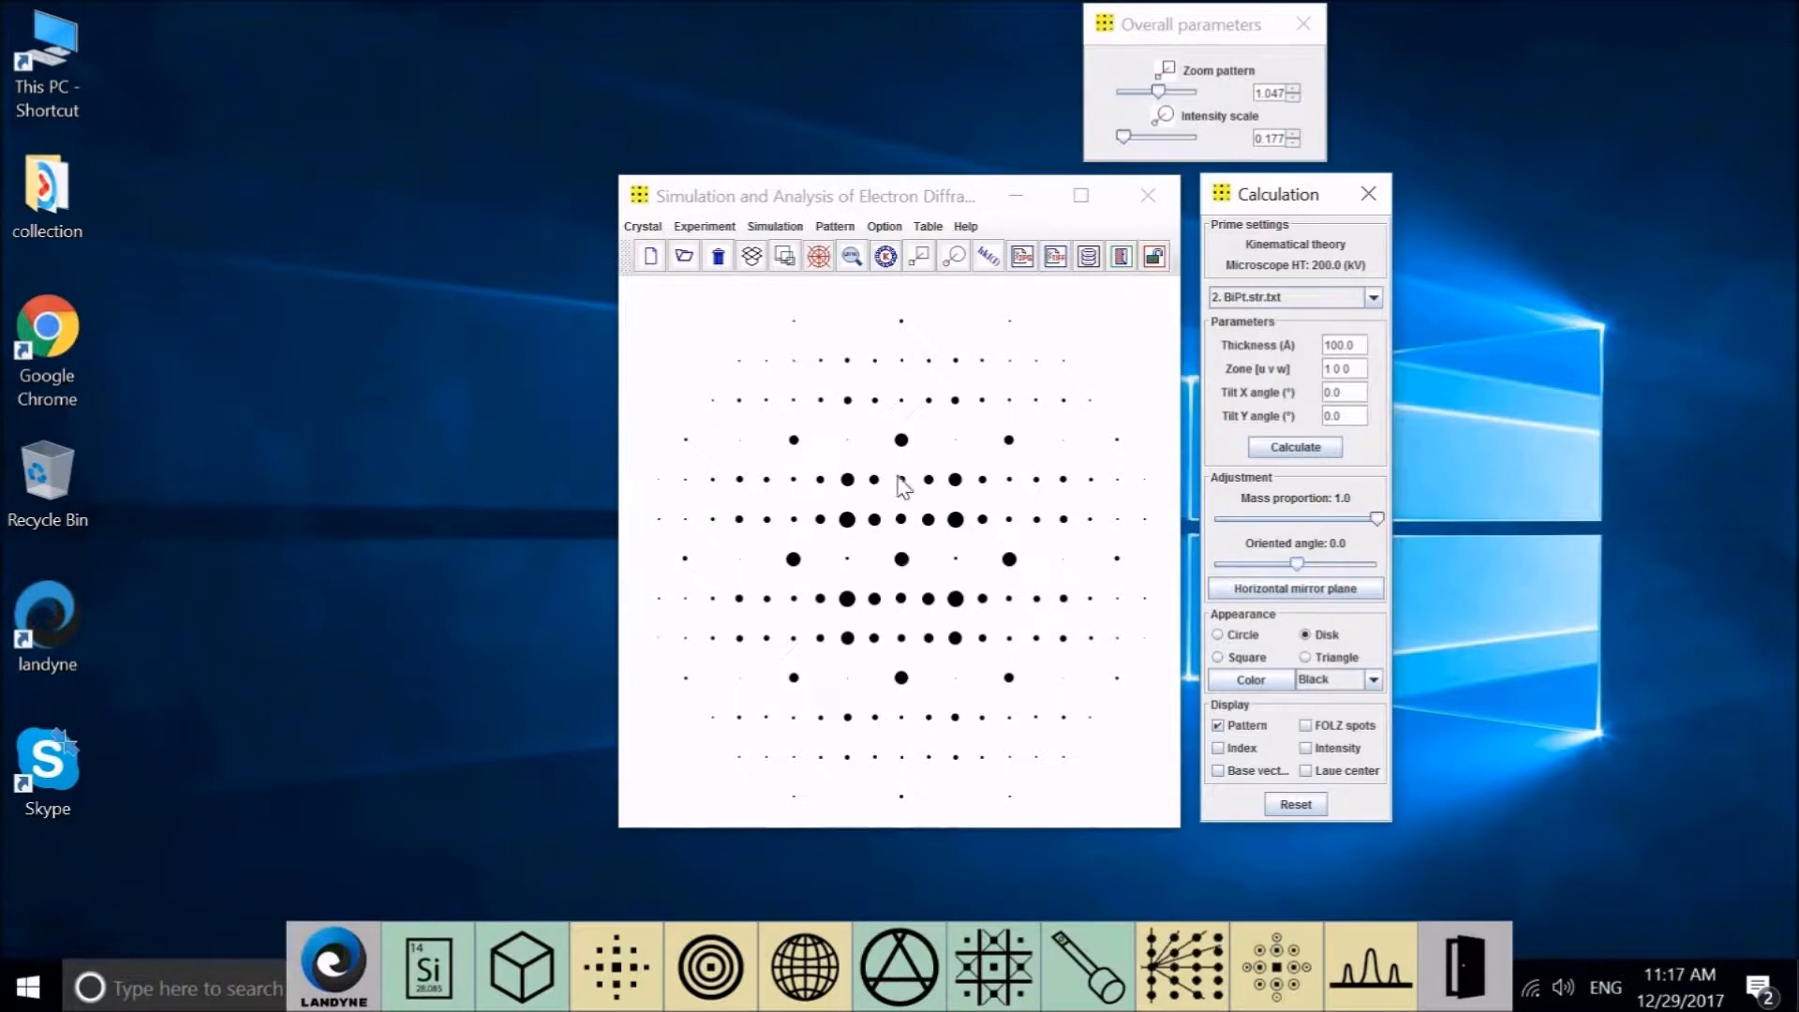
pyautogui.click(791, 233)
pyautogui.moveTo(794, 253)
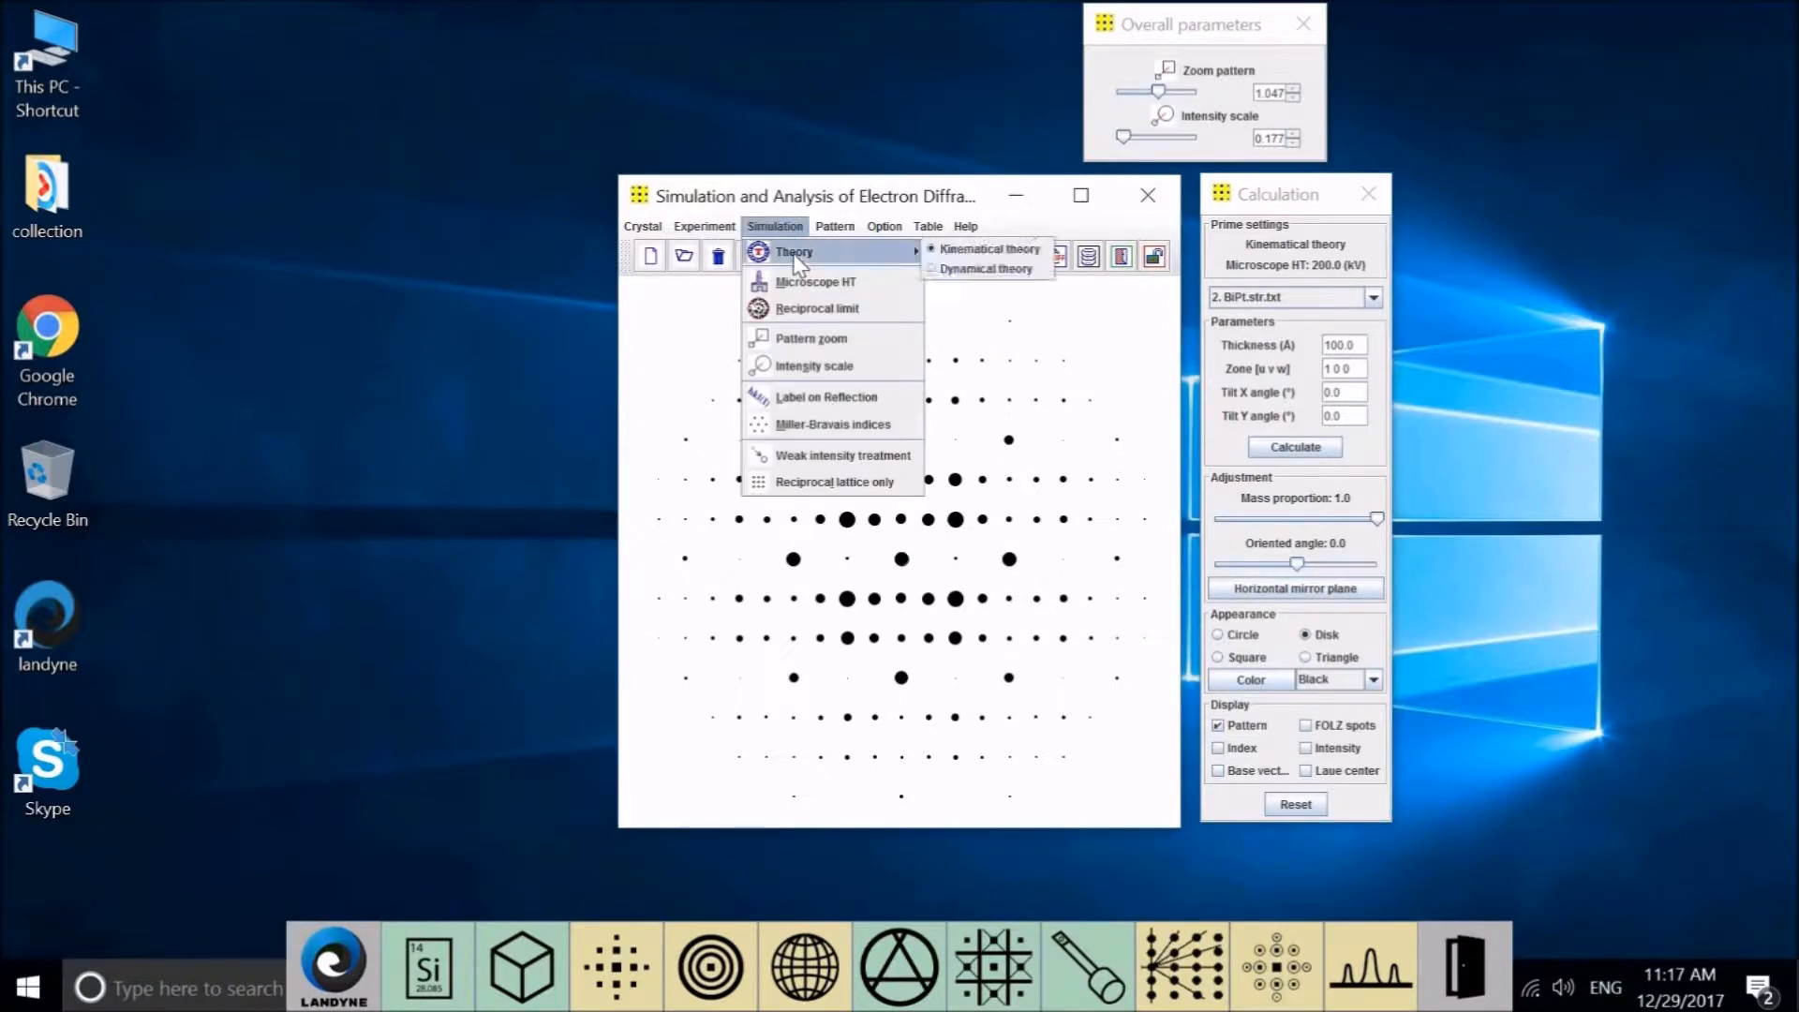
pyautogui.click(977, 271)
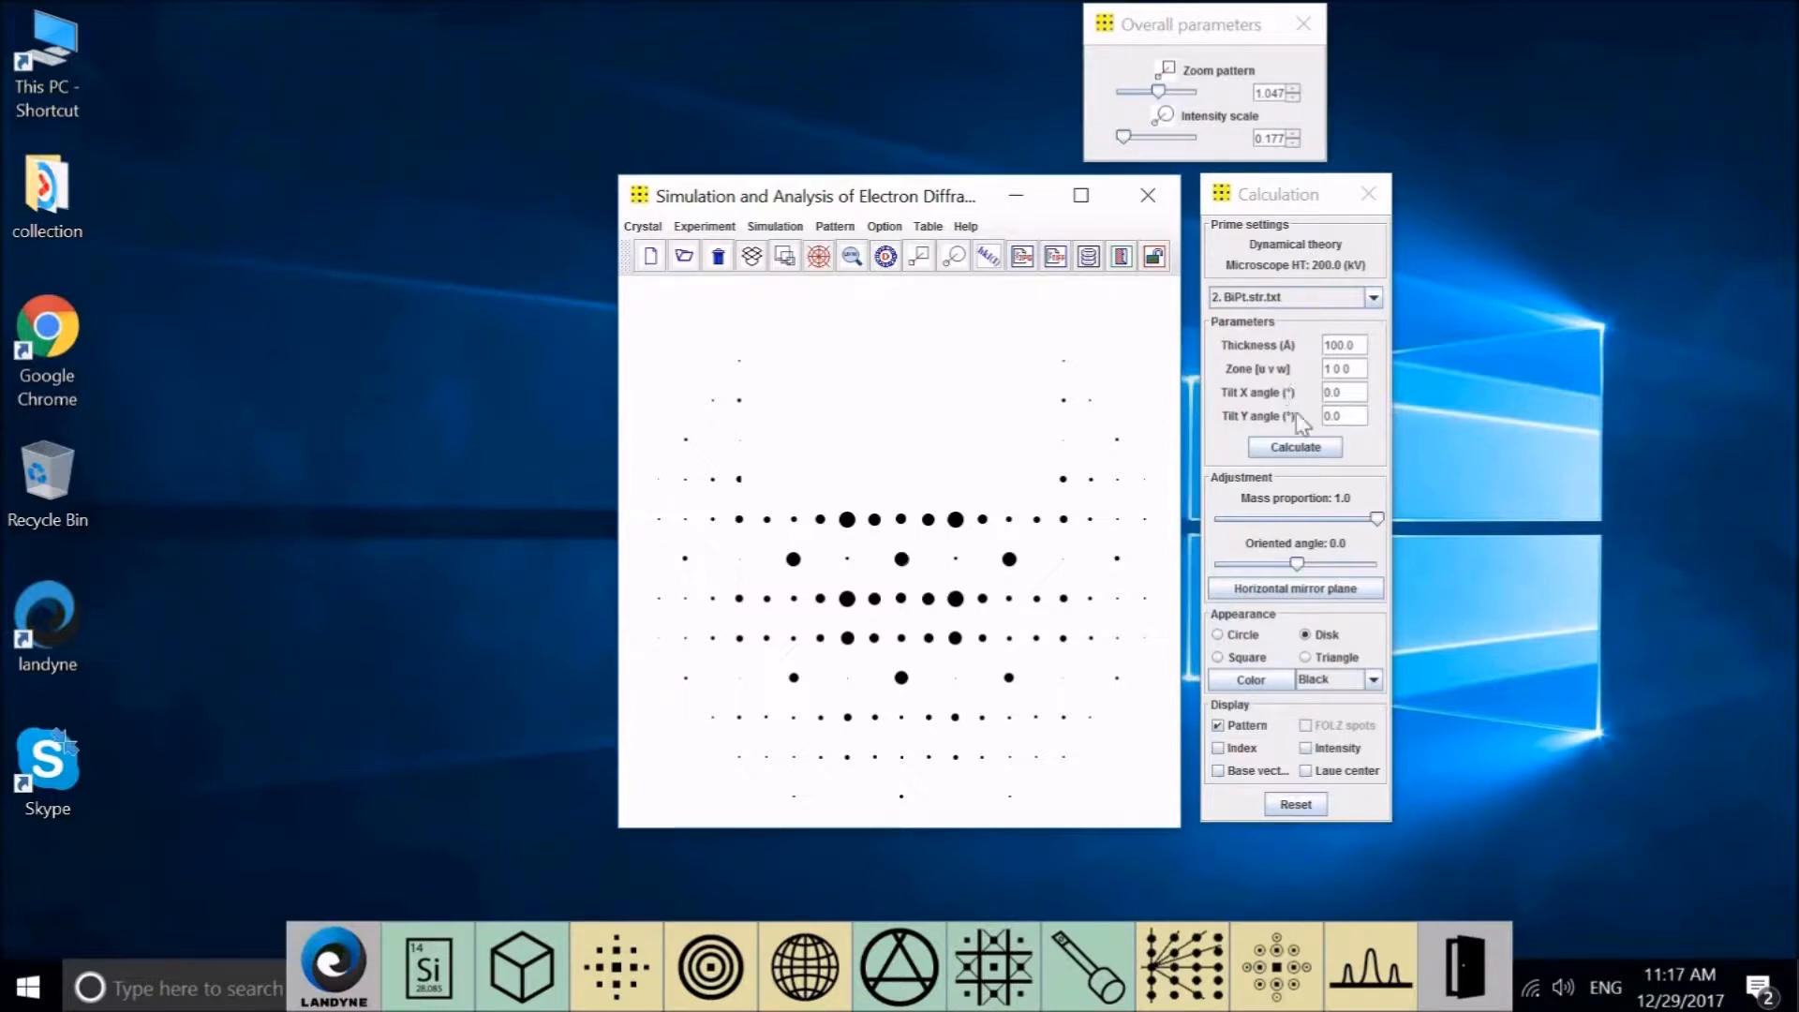
pyautogui.click(1298, 450)
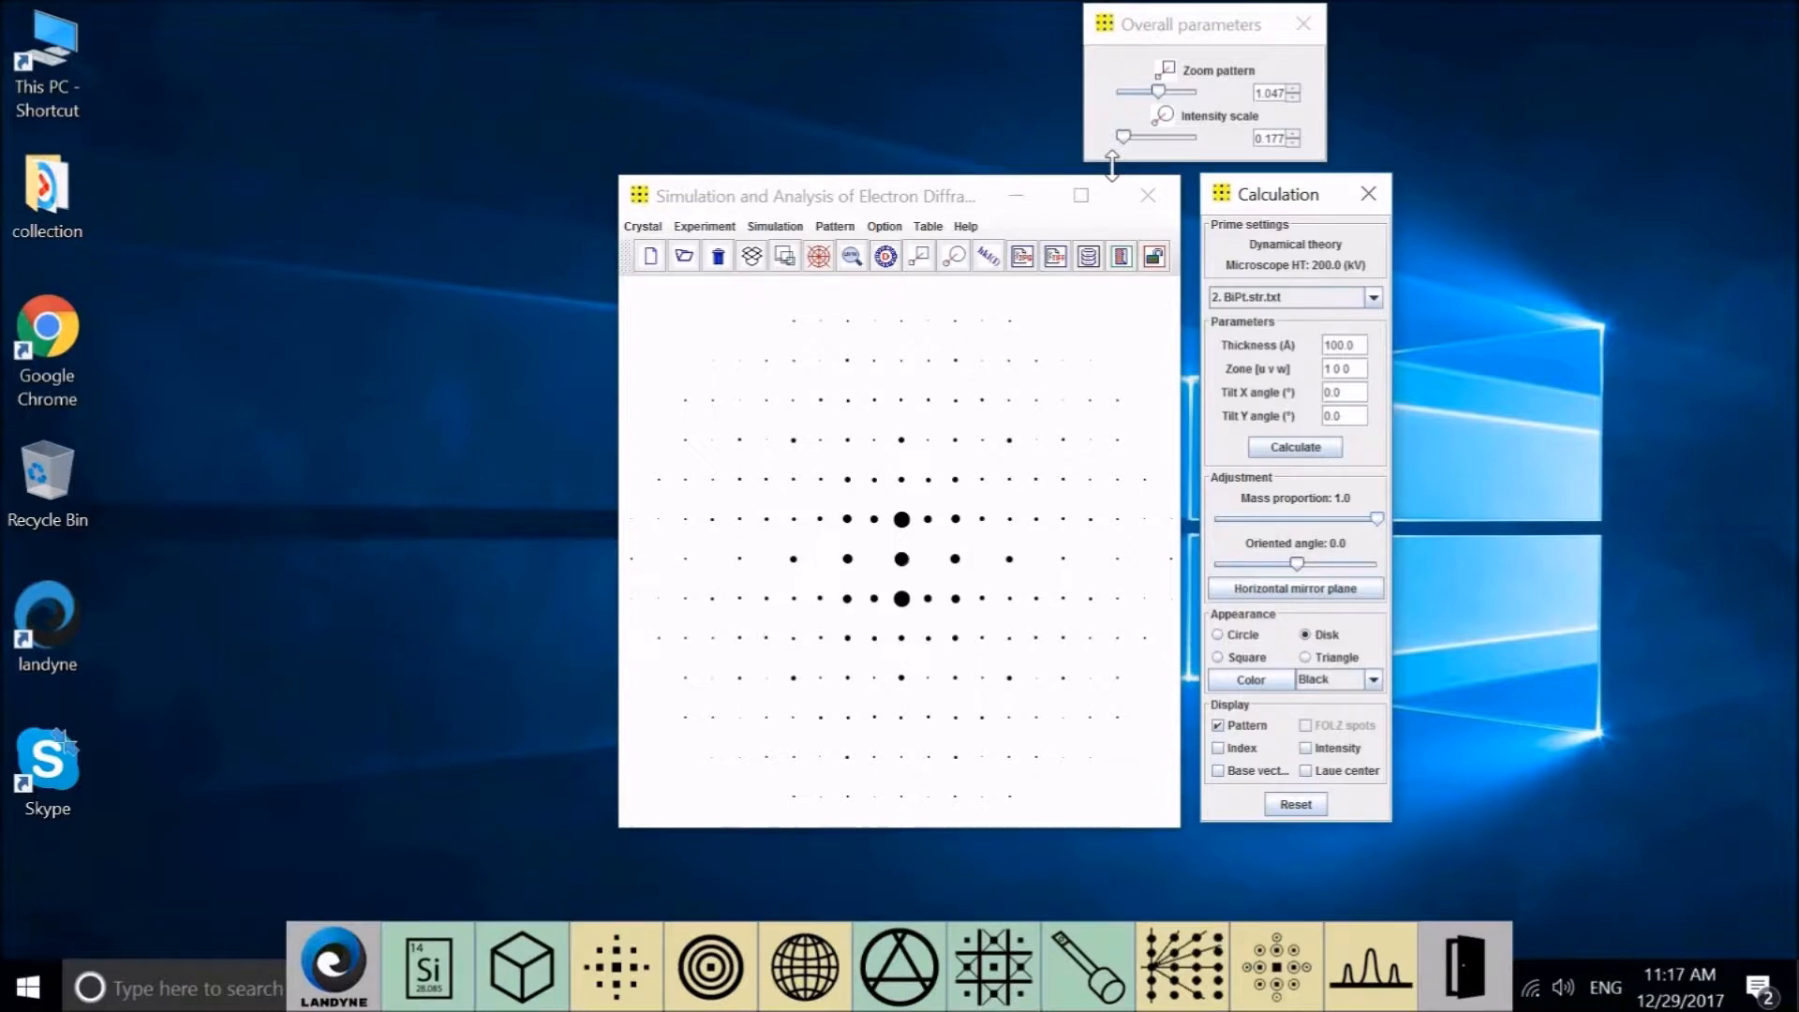
pyautogui.moveTo(1121, 131); pyautogui.dragTo(1146, 131)
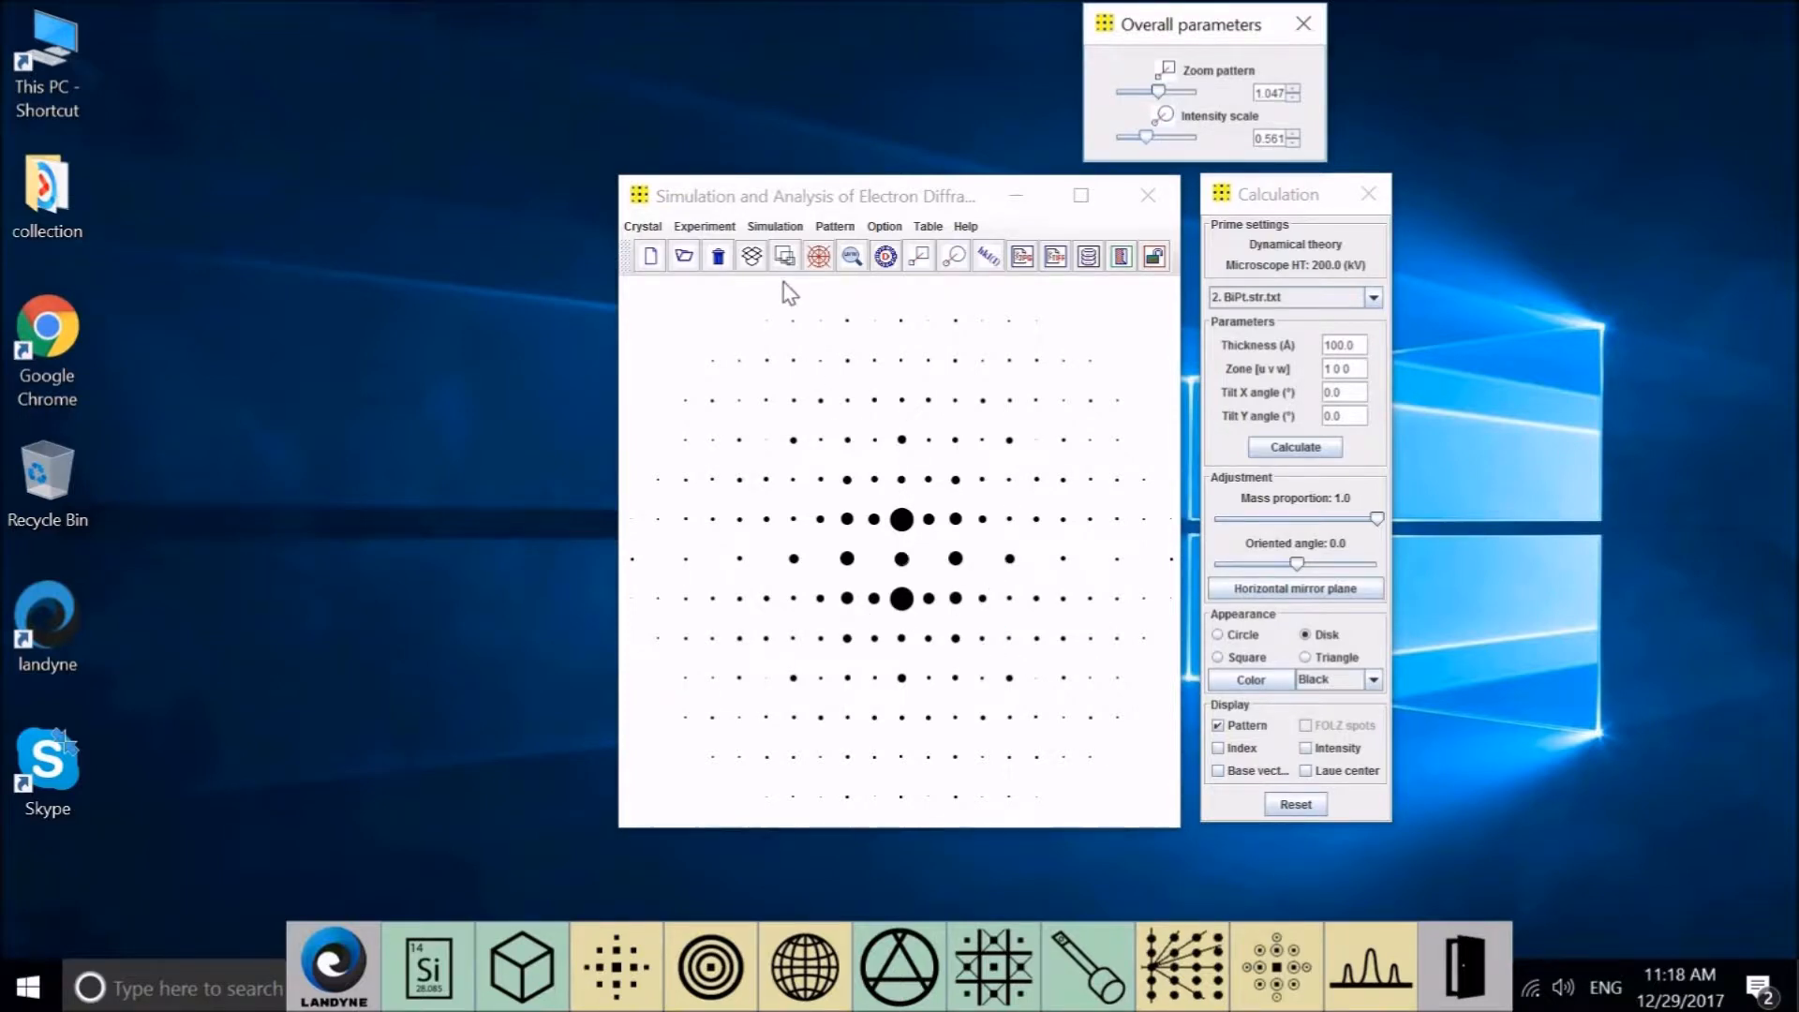
# Switch back to kinematical theory, recalculate the BiPt.str.txt pattern for zone 1 0 0, and reduce the intensity scale
pyautogui.click(775, 227)
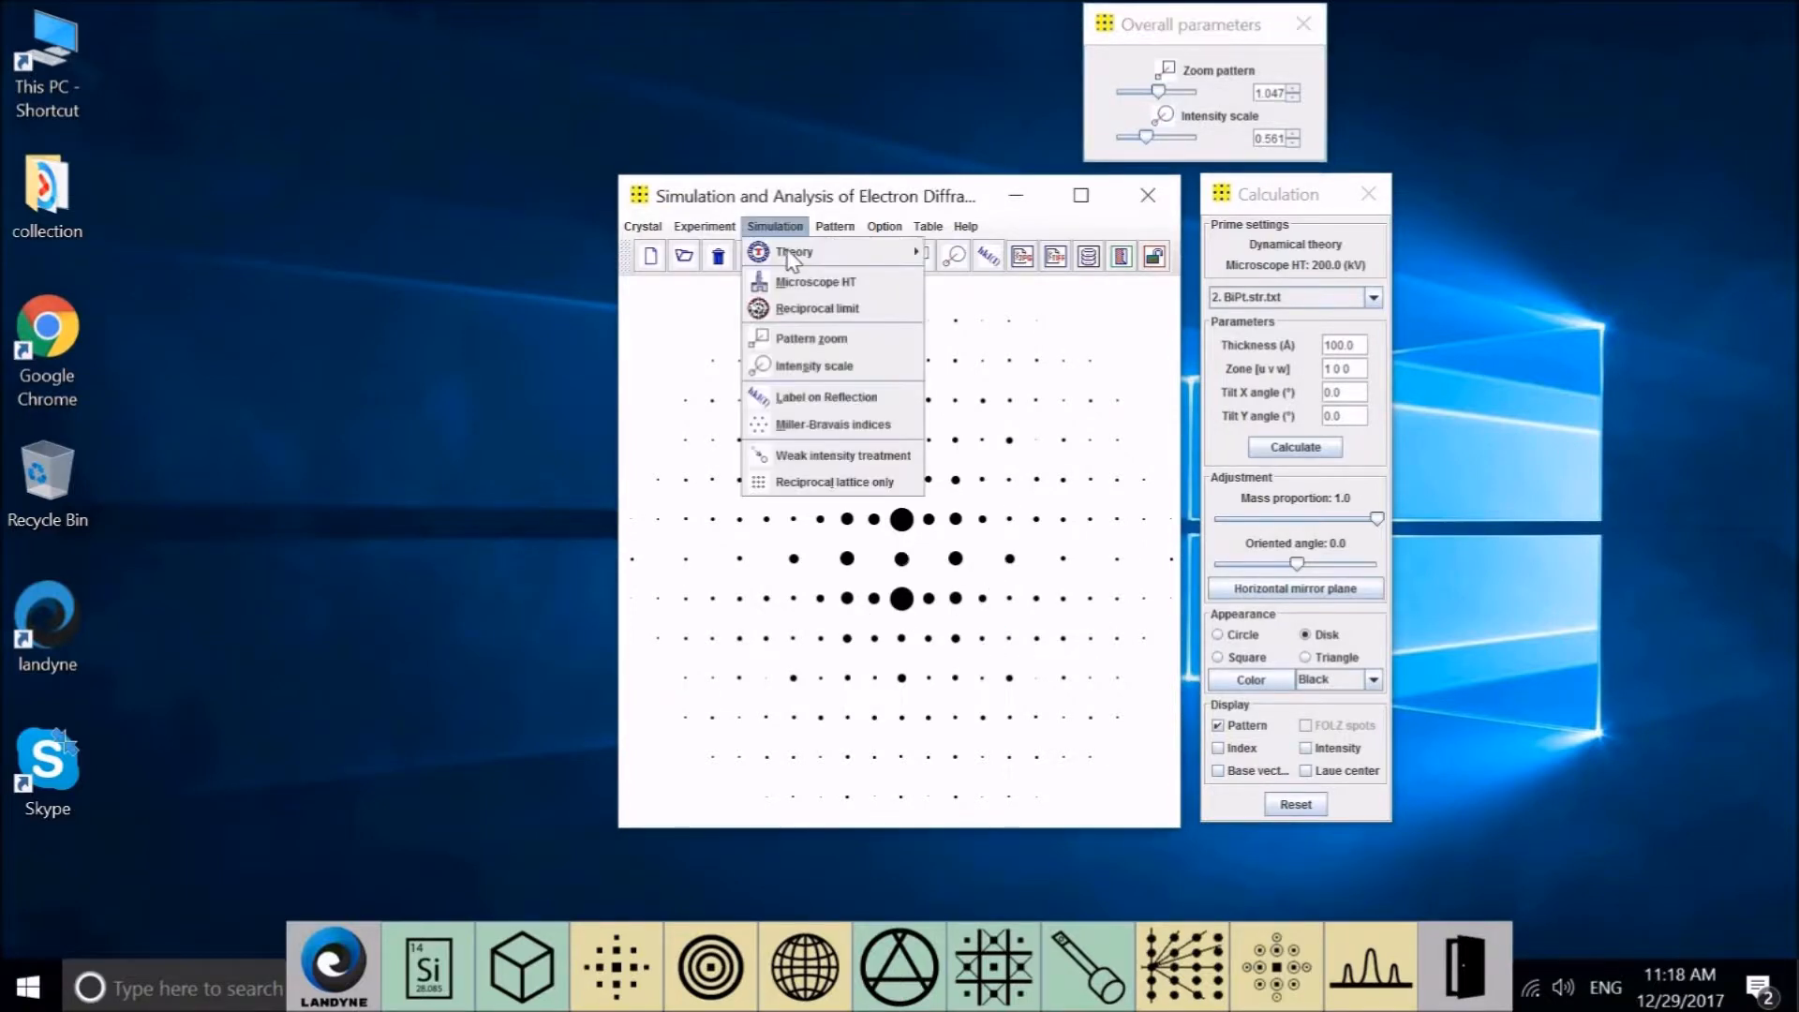
pyautogui.moveTo(914, 249)
pyautogui.click(933, 251)
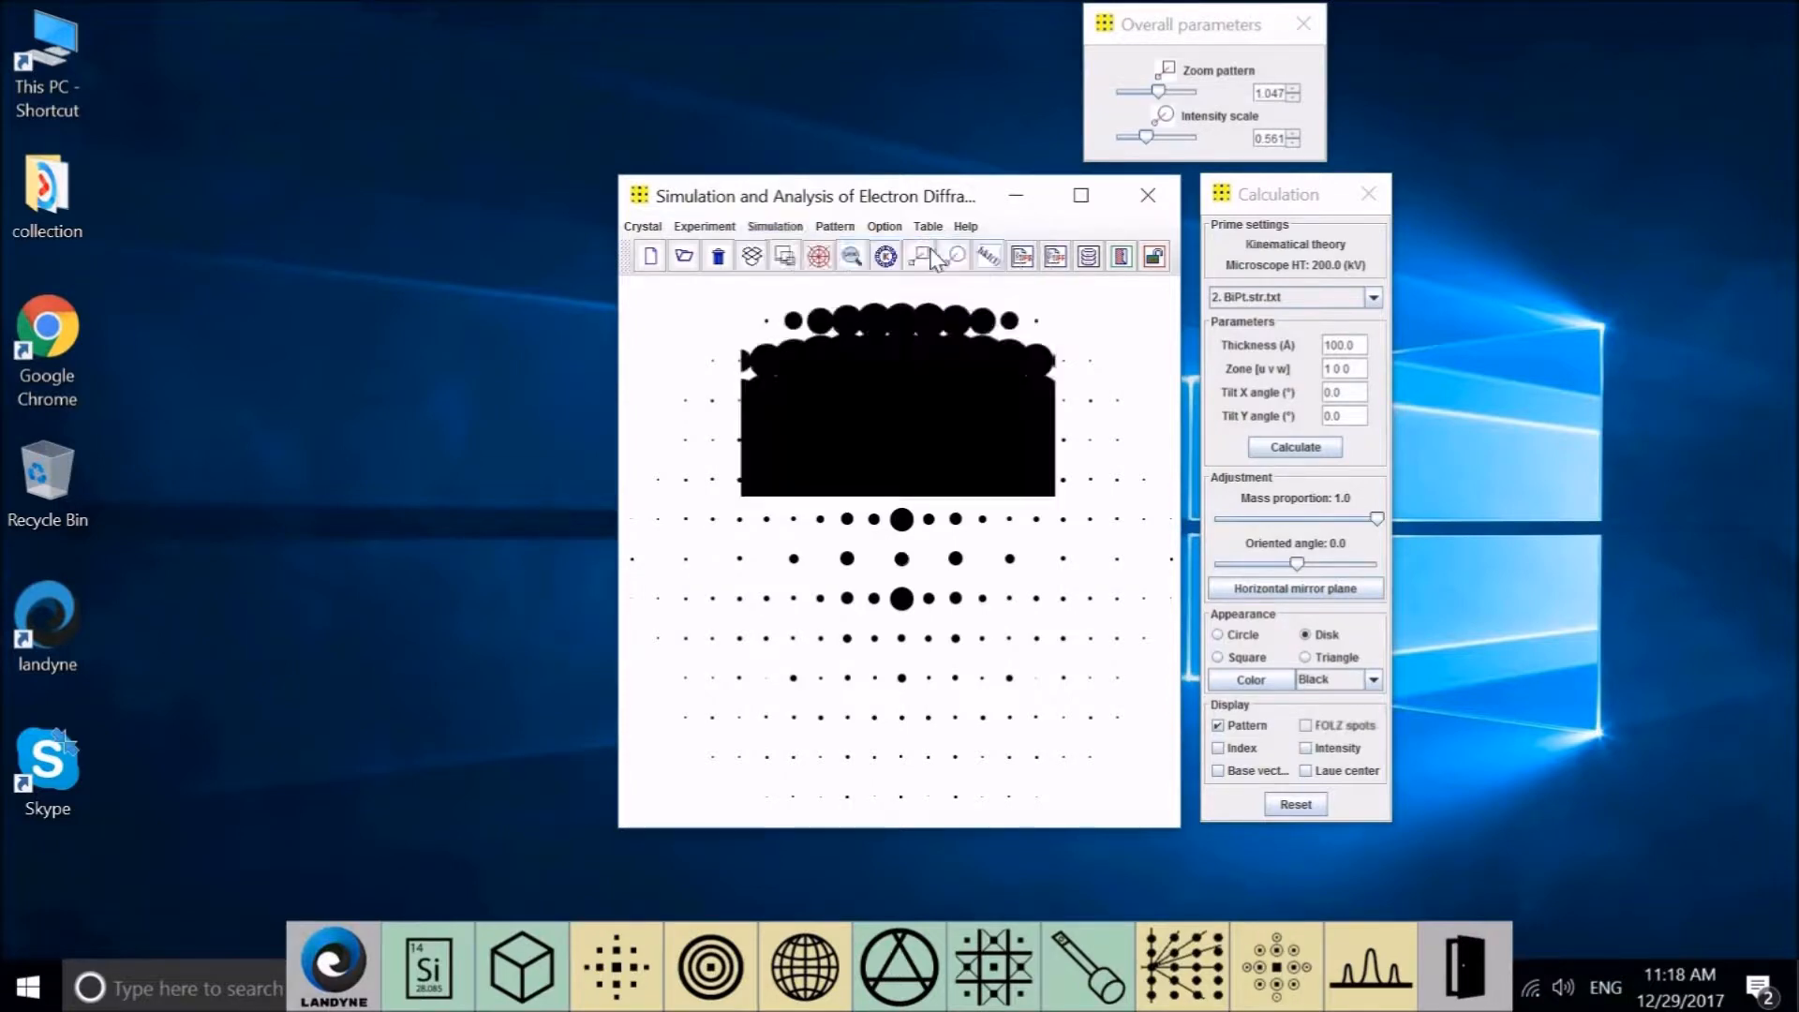
pyautogui.click(1296, 448)
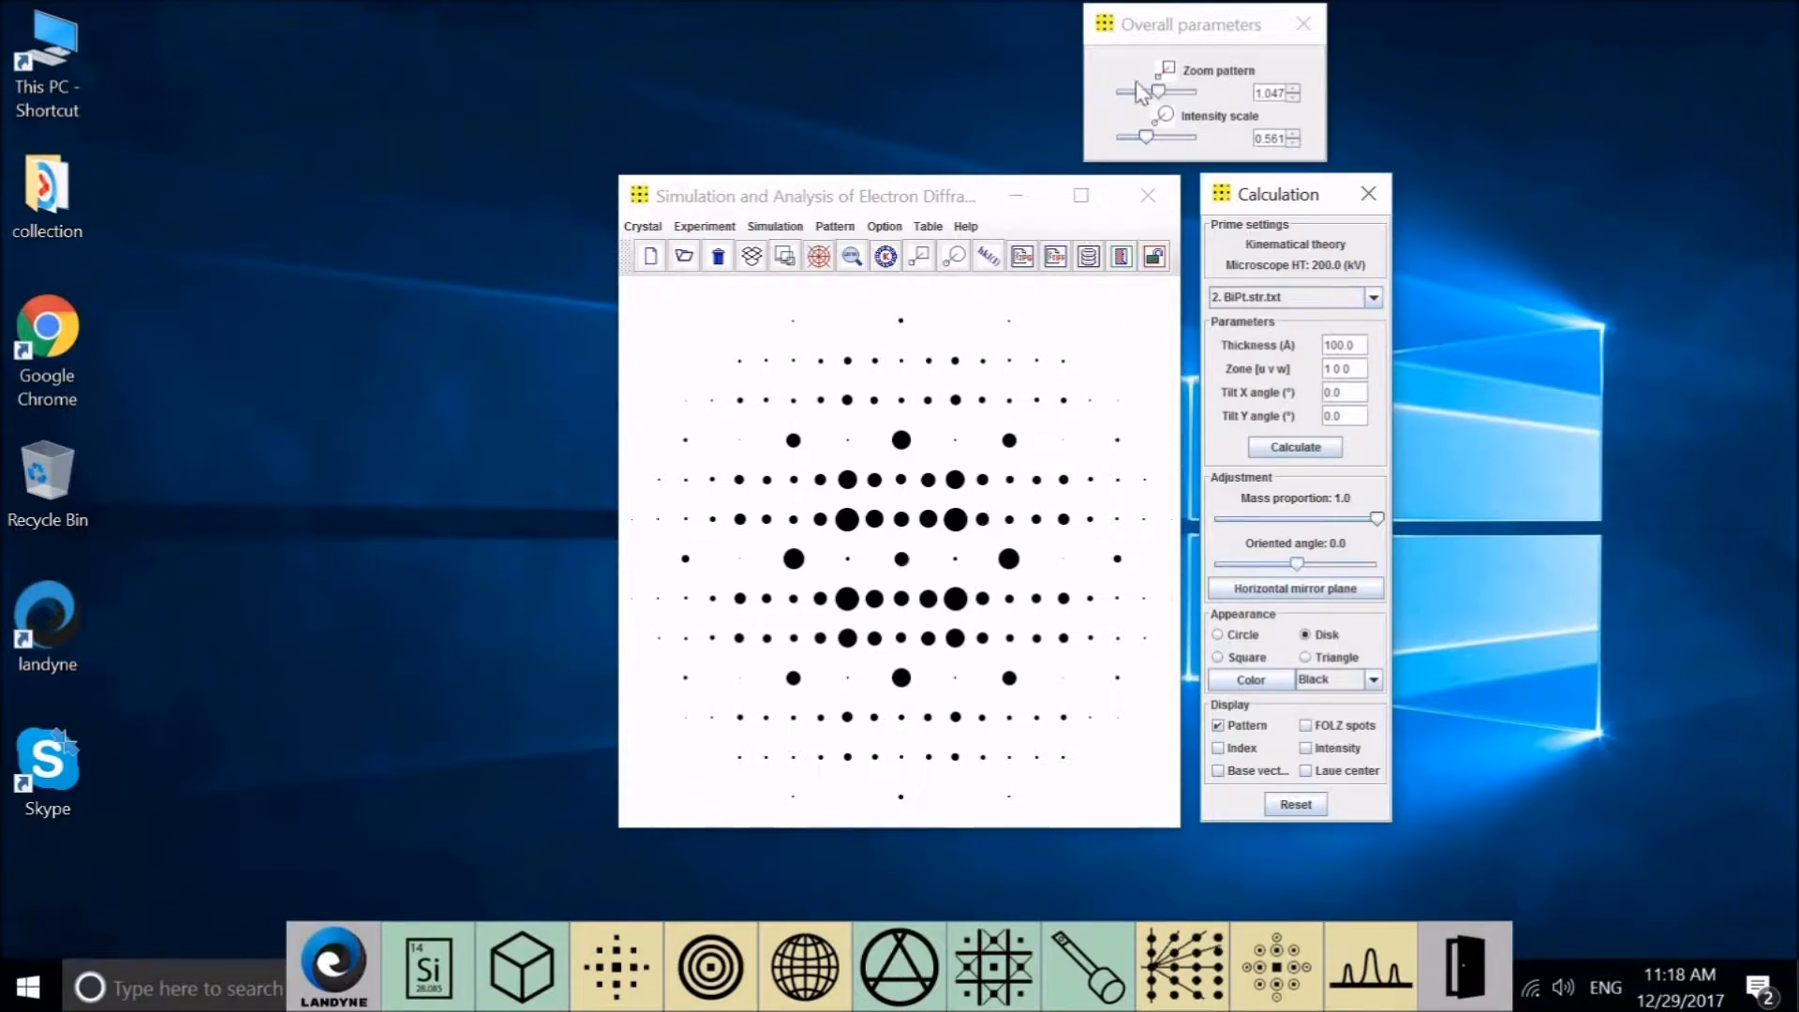
pyautogui.moveTo(1145, 138); pyautogui.dragTo(1111, 136)
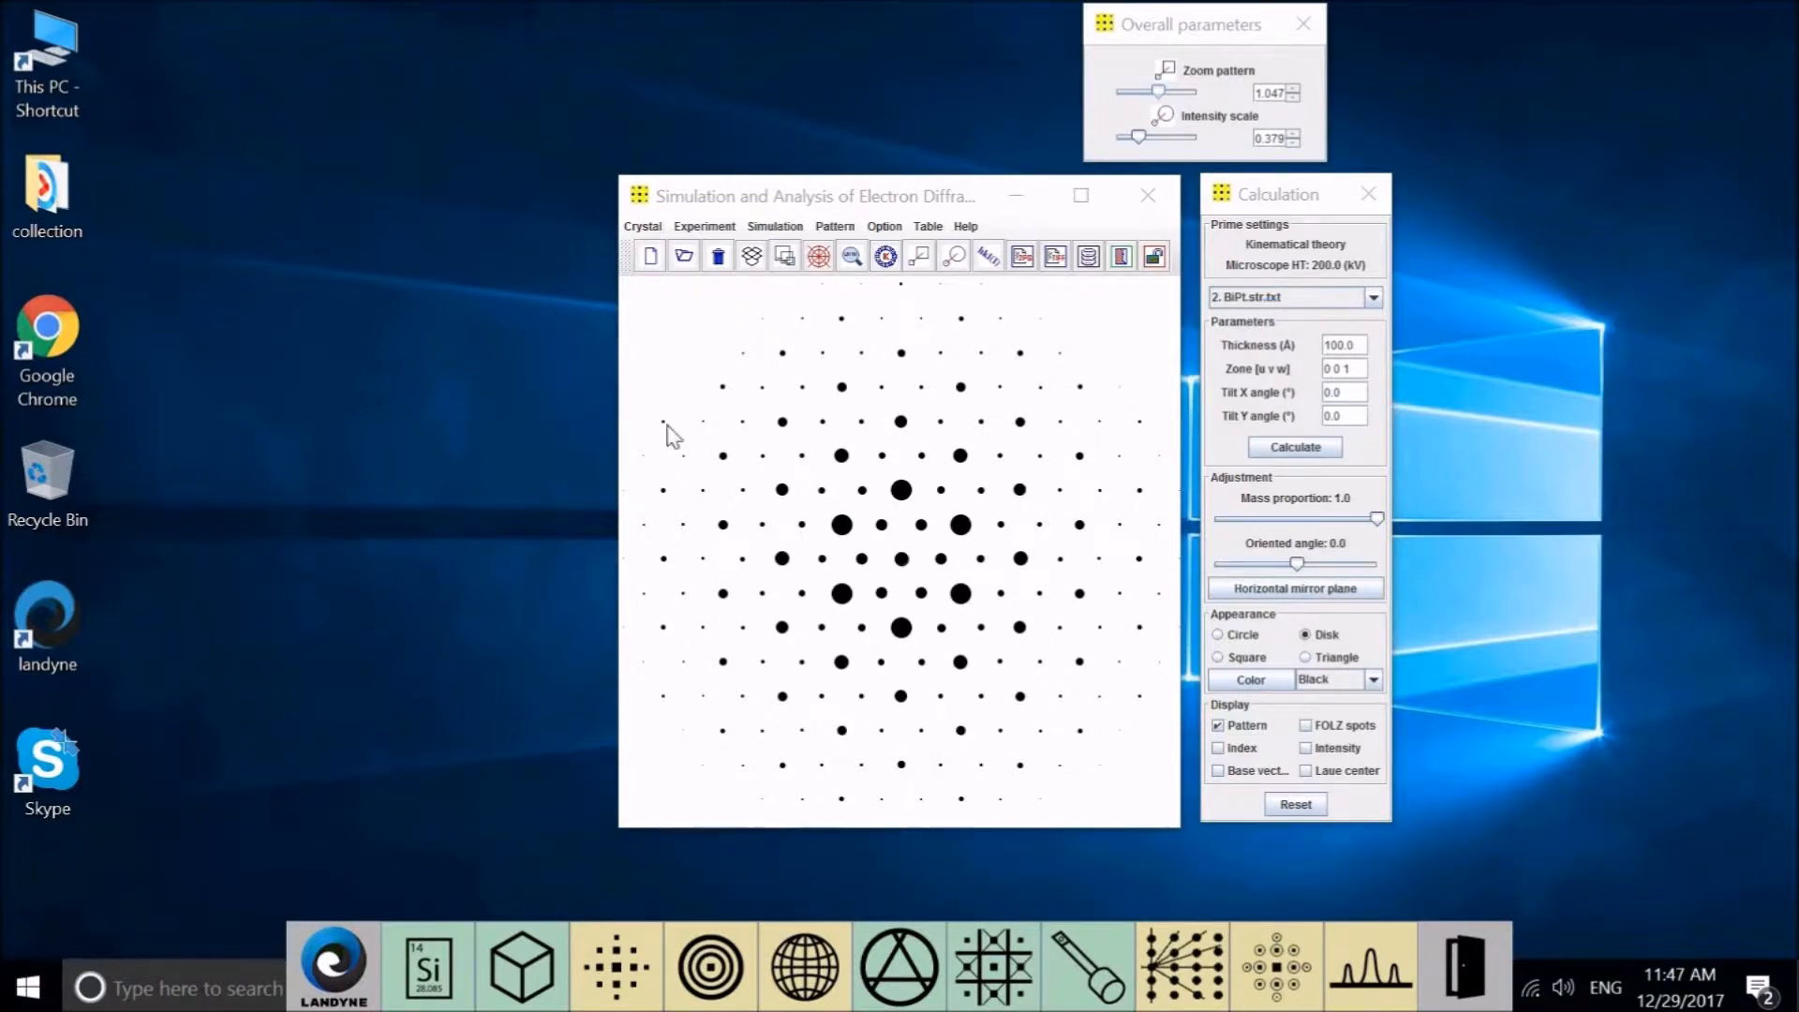
# Hide the BiPt.str.txt diffraction pattern
pyautogui.click(836, 228)
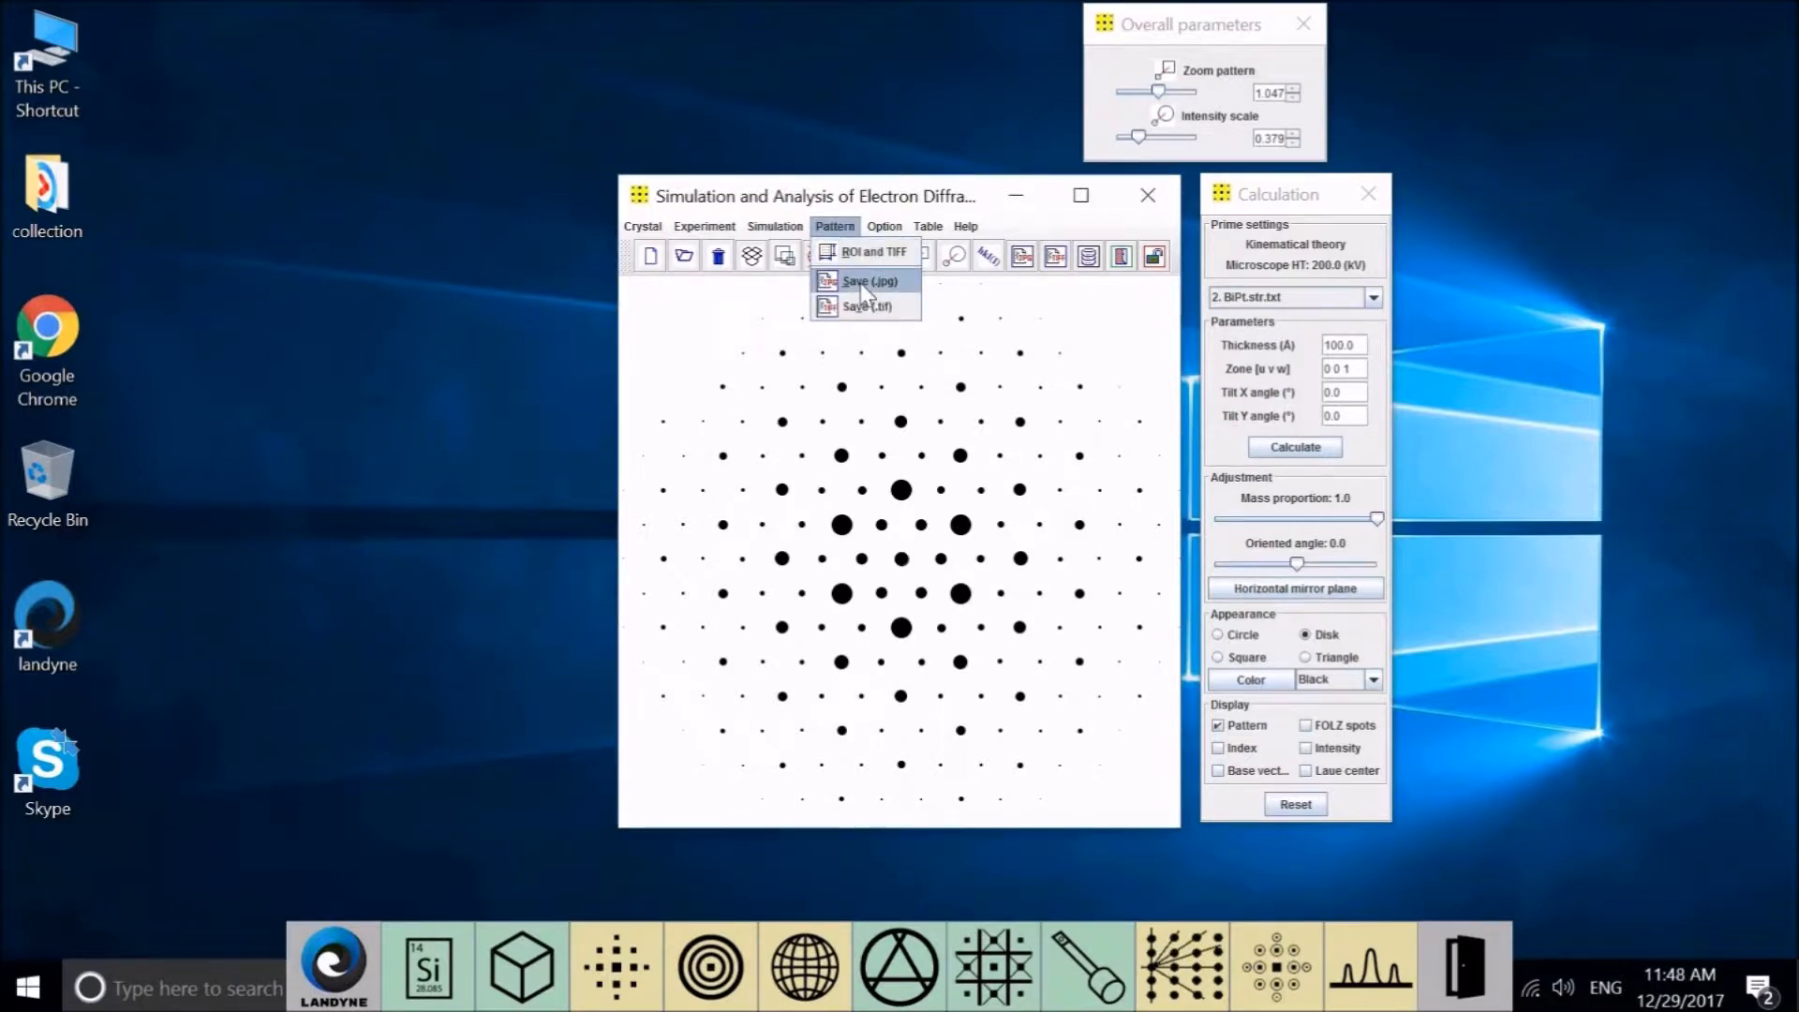
pyautogui.click(861, 309)
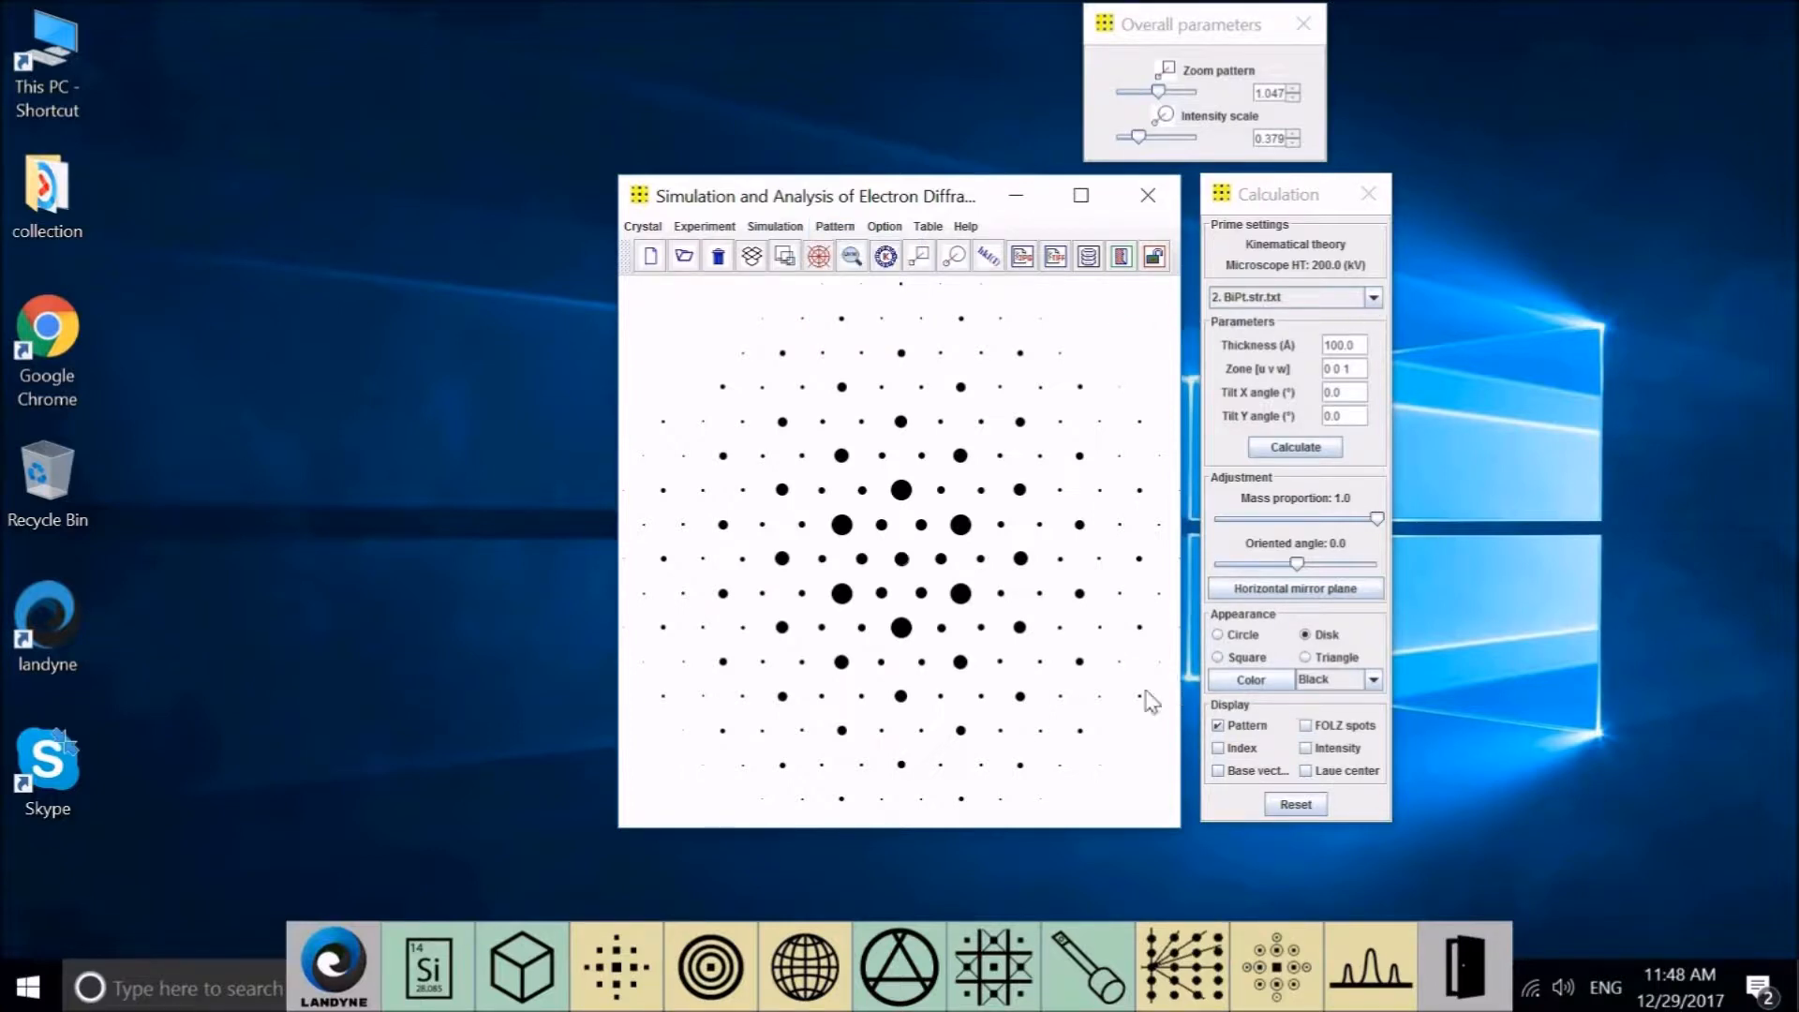
pyautogui.click(1219, 727)
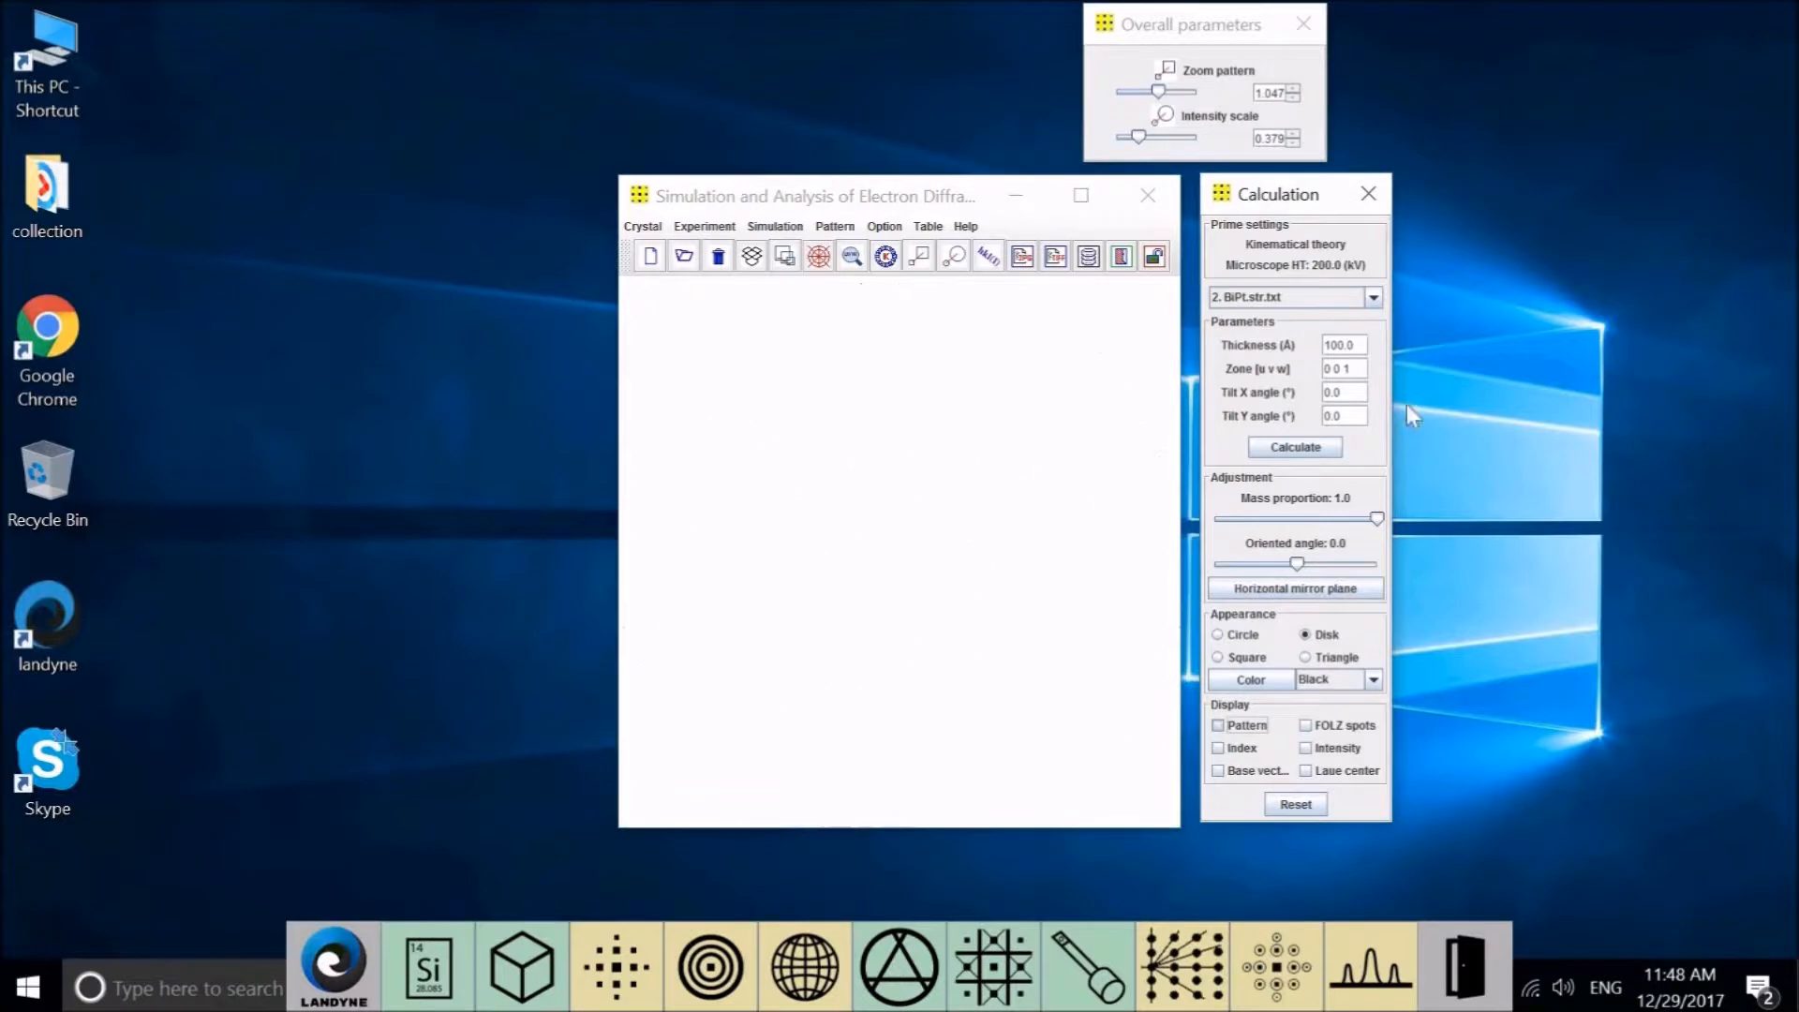
# Display the Al.str.txt pattern with an intensity scale of about 4.49 and a zoom of about 0.489
pyautogui.click(1373, 296)
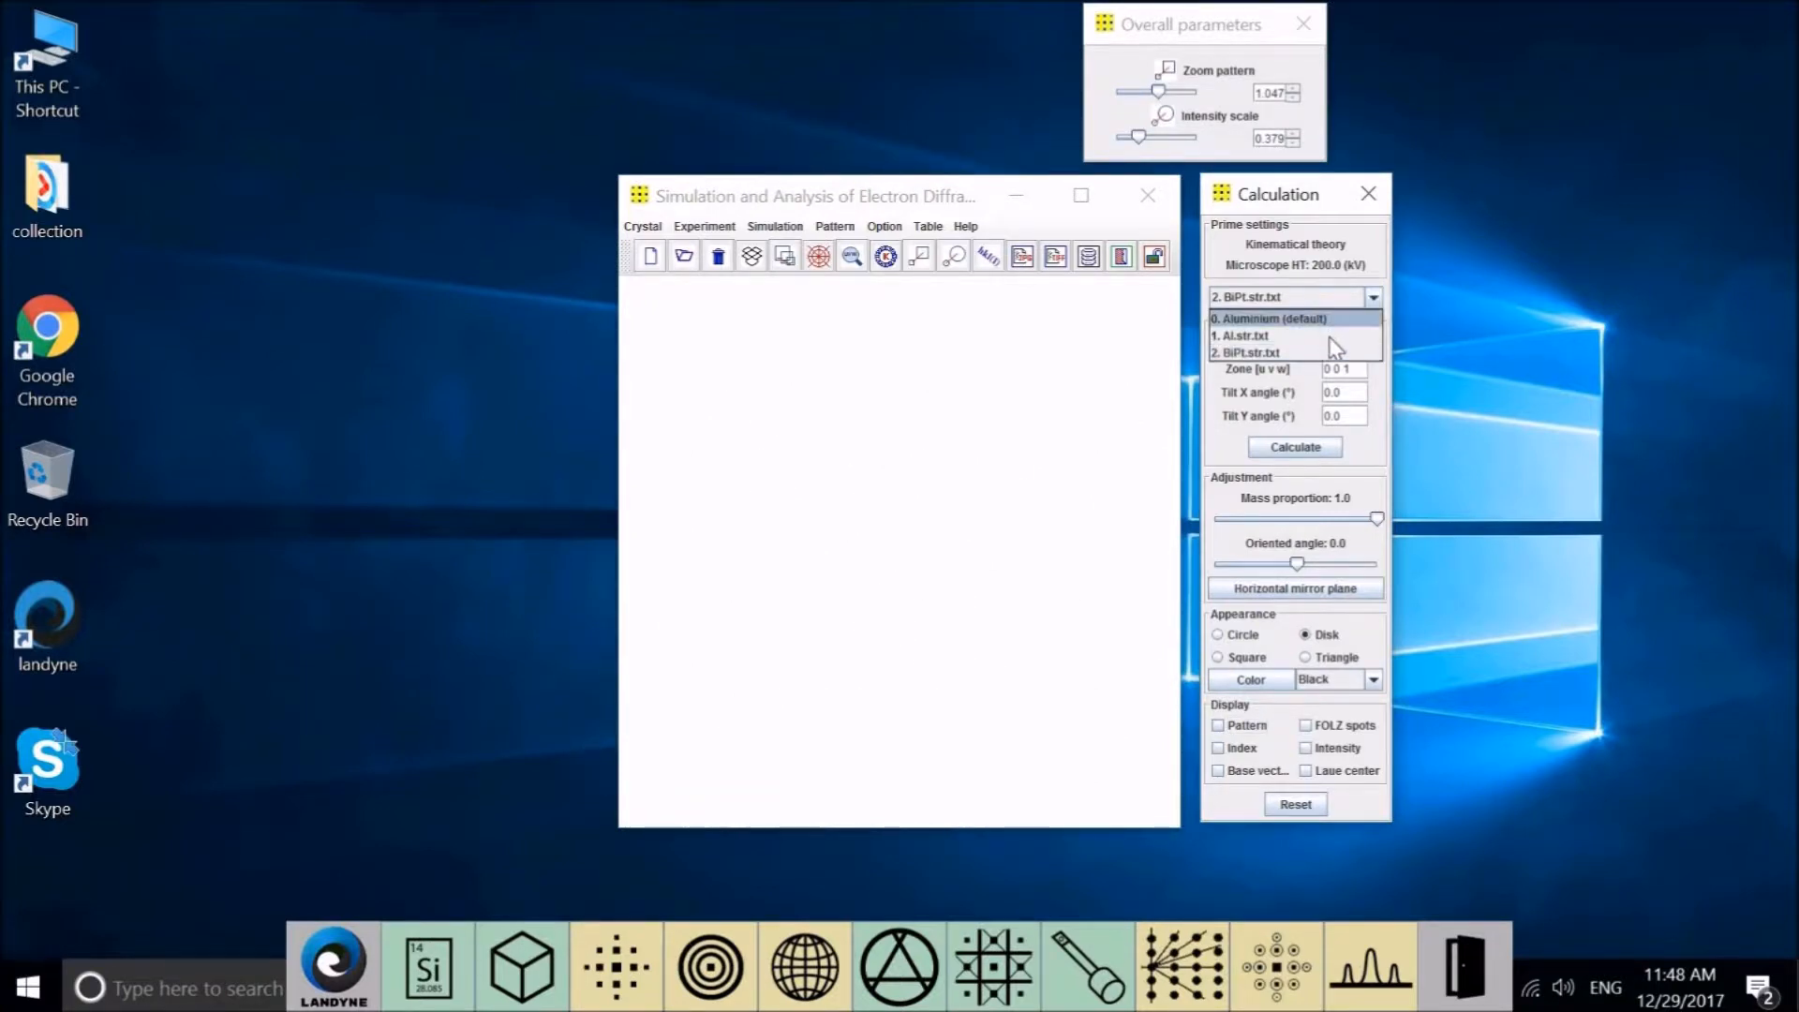
pyautogui.click(1330, 337)
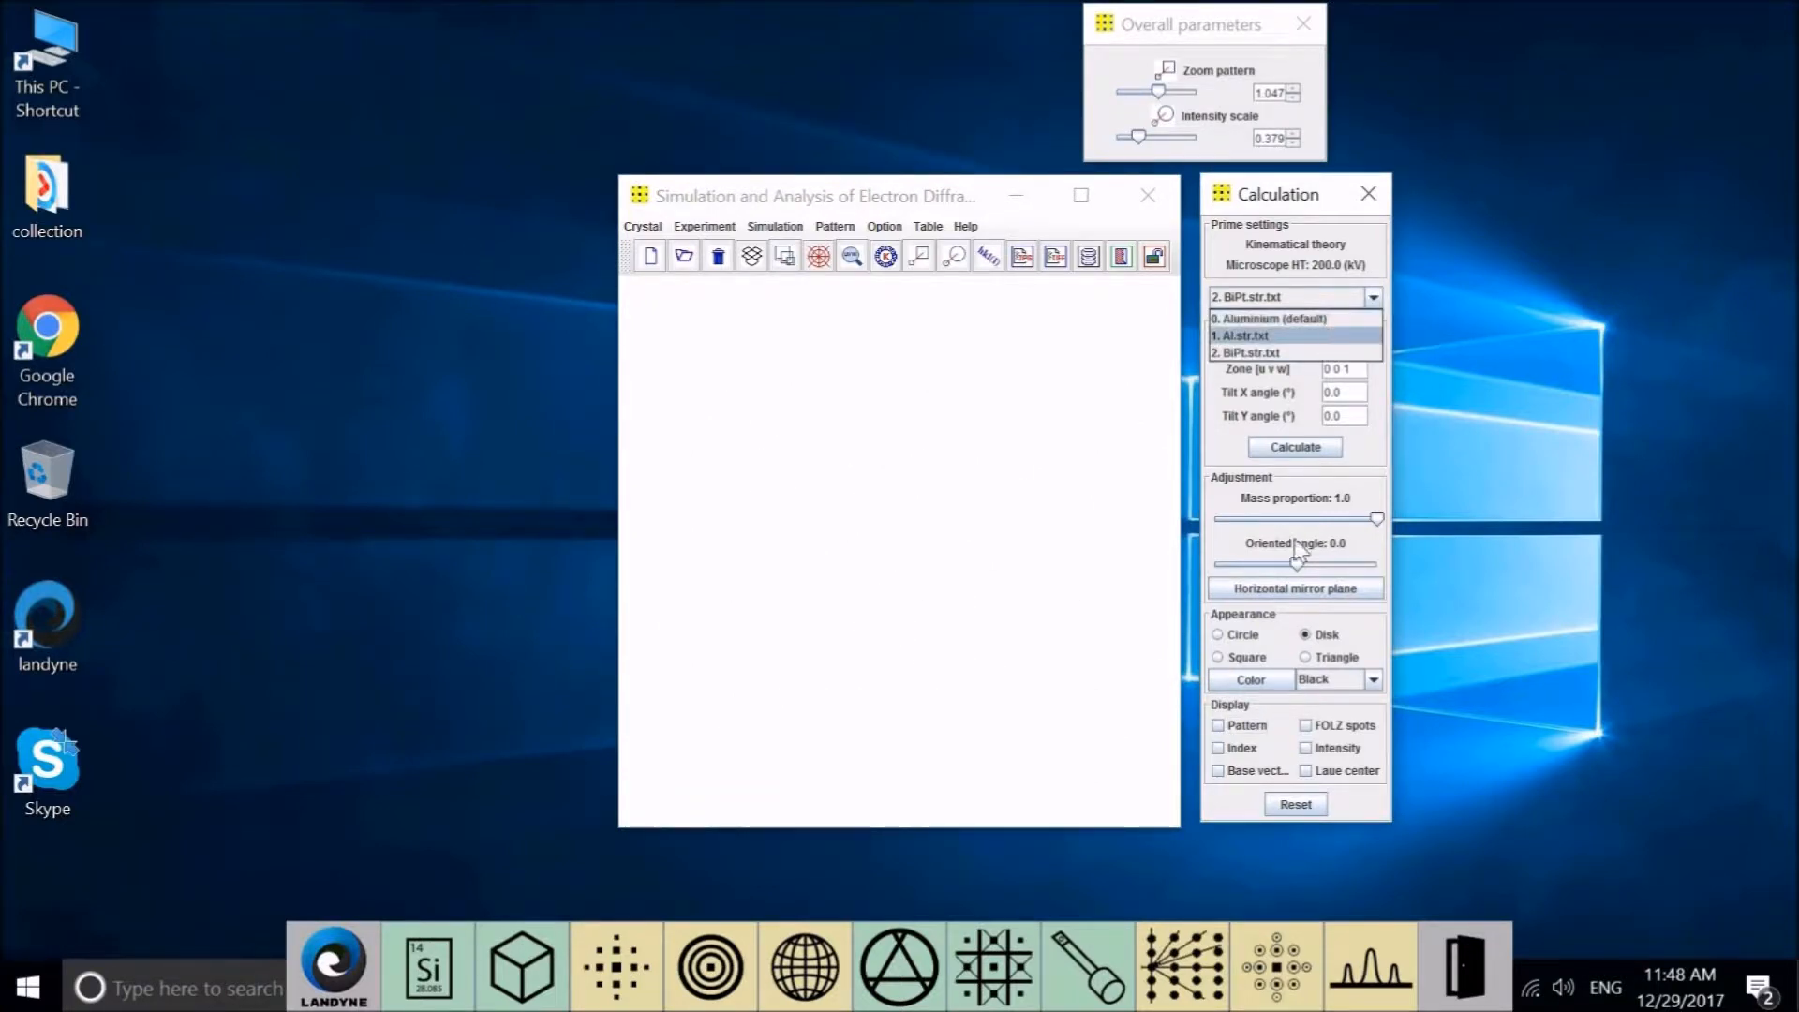
pyautogui.click(1218, 726)
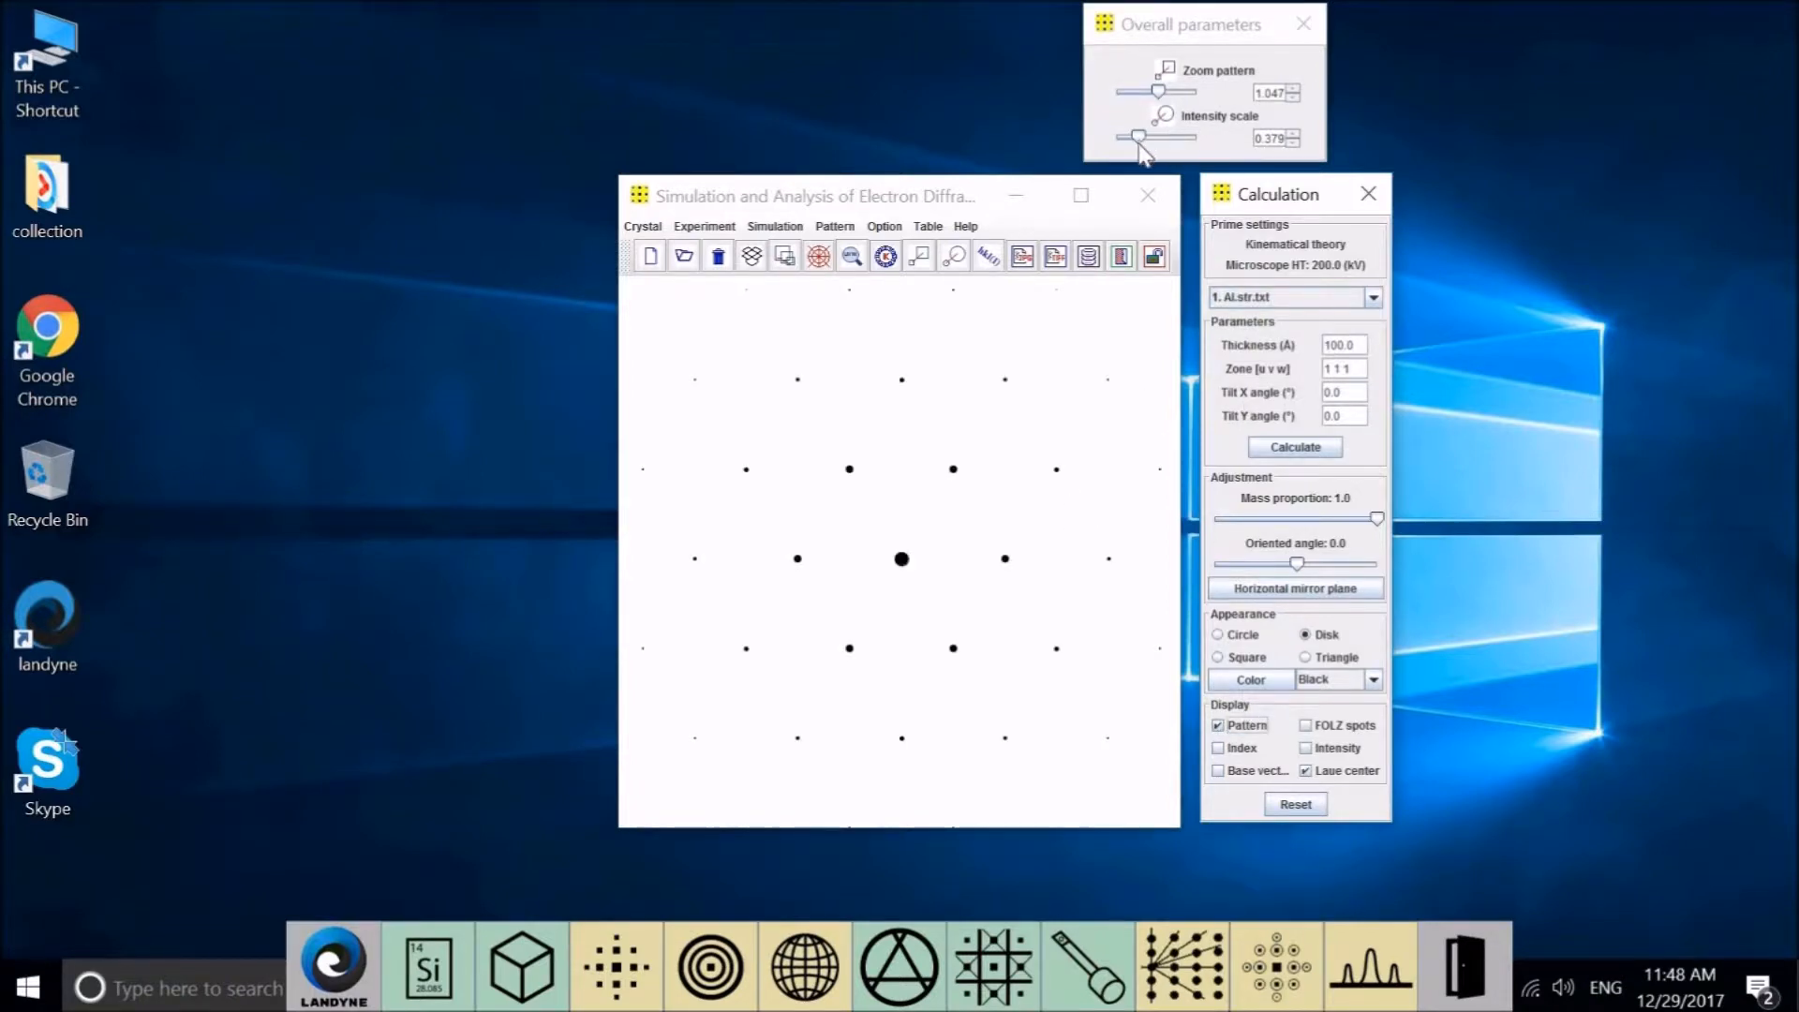
pyautogui.moveTo(1139, 138); pyautogui.dragTo(1188, 159)
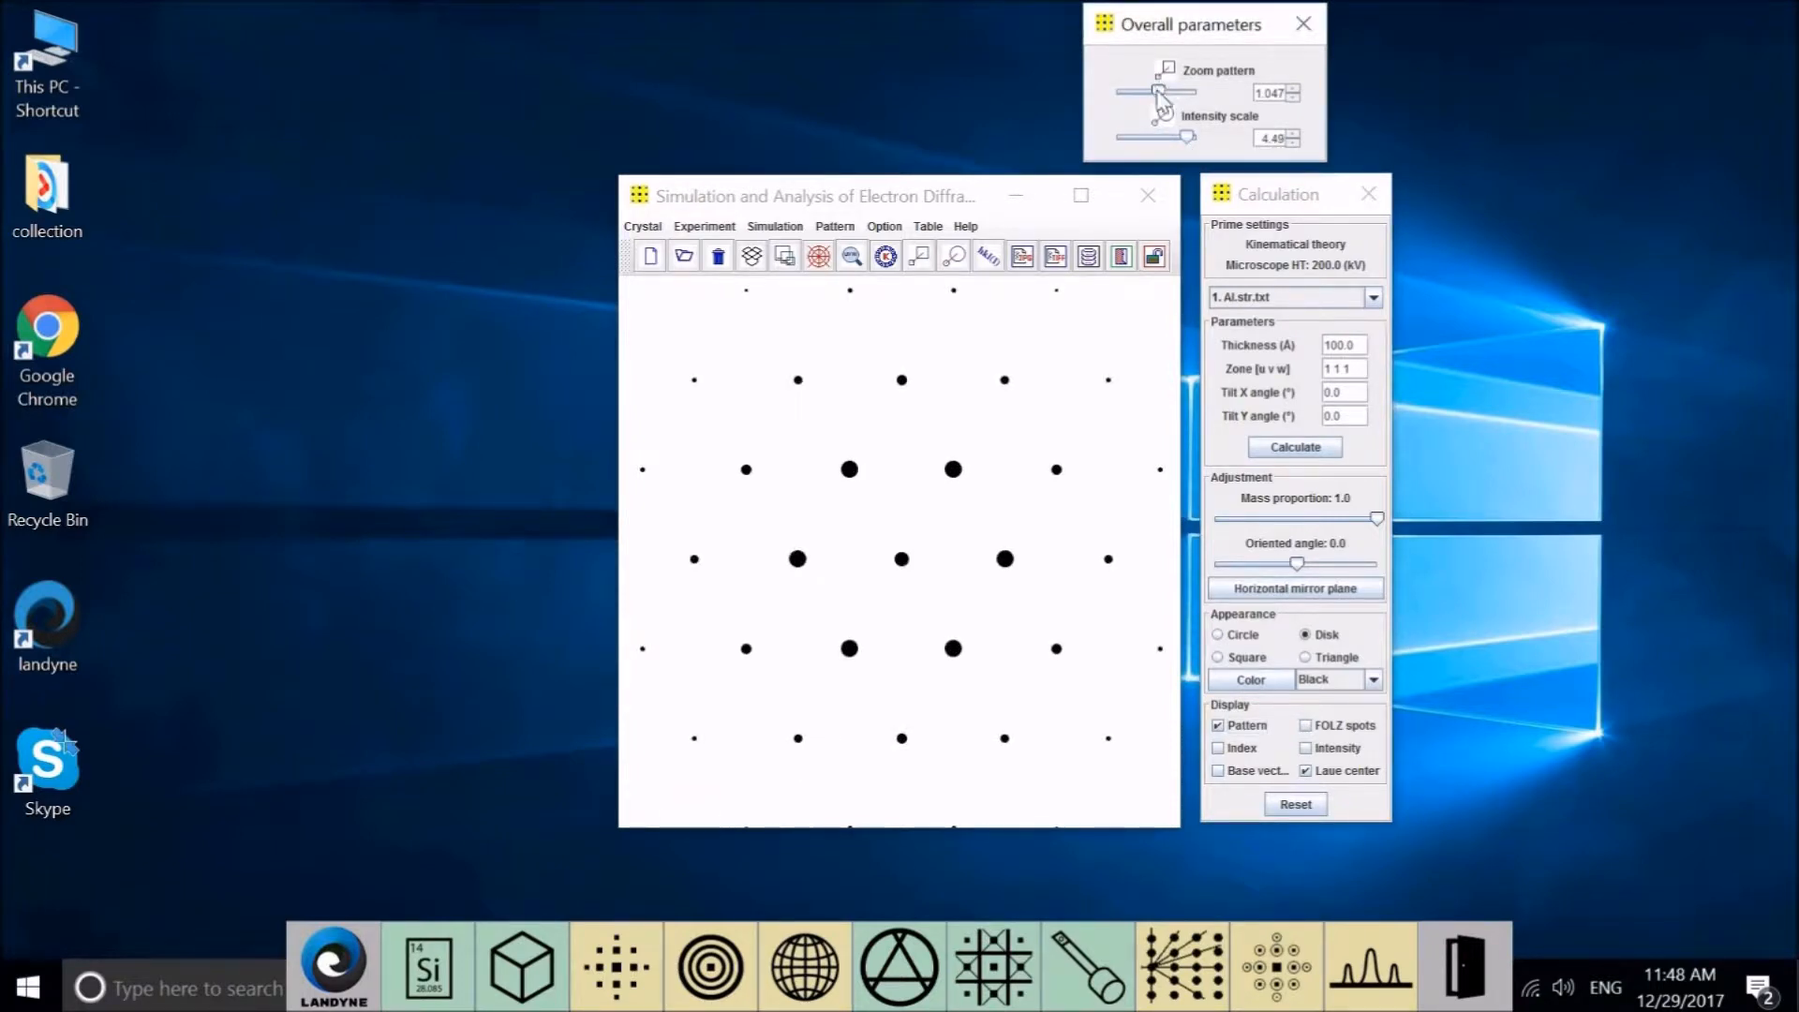
pyautogui.moveTo(1150, 94); pyautogui.dragTo(1142, 94)
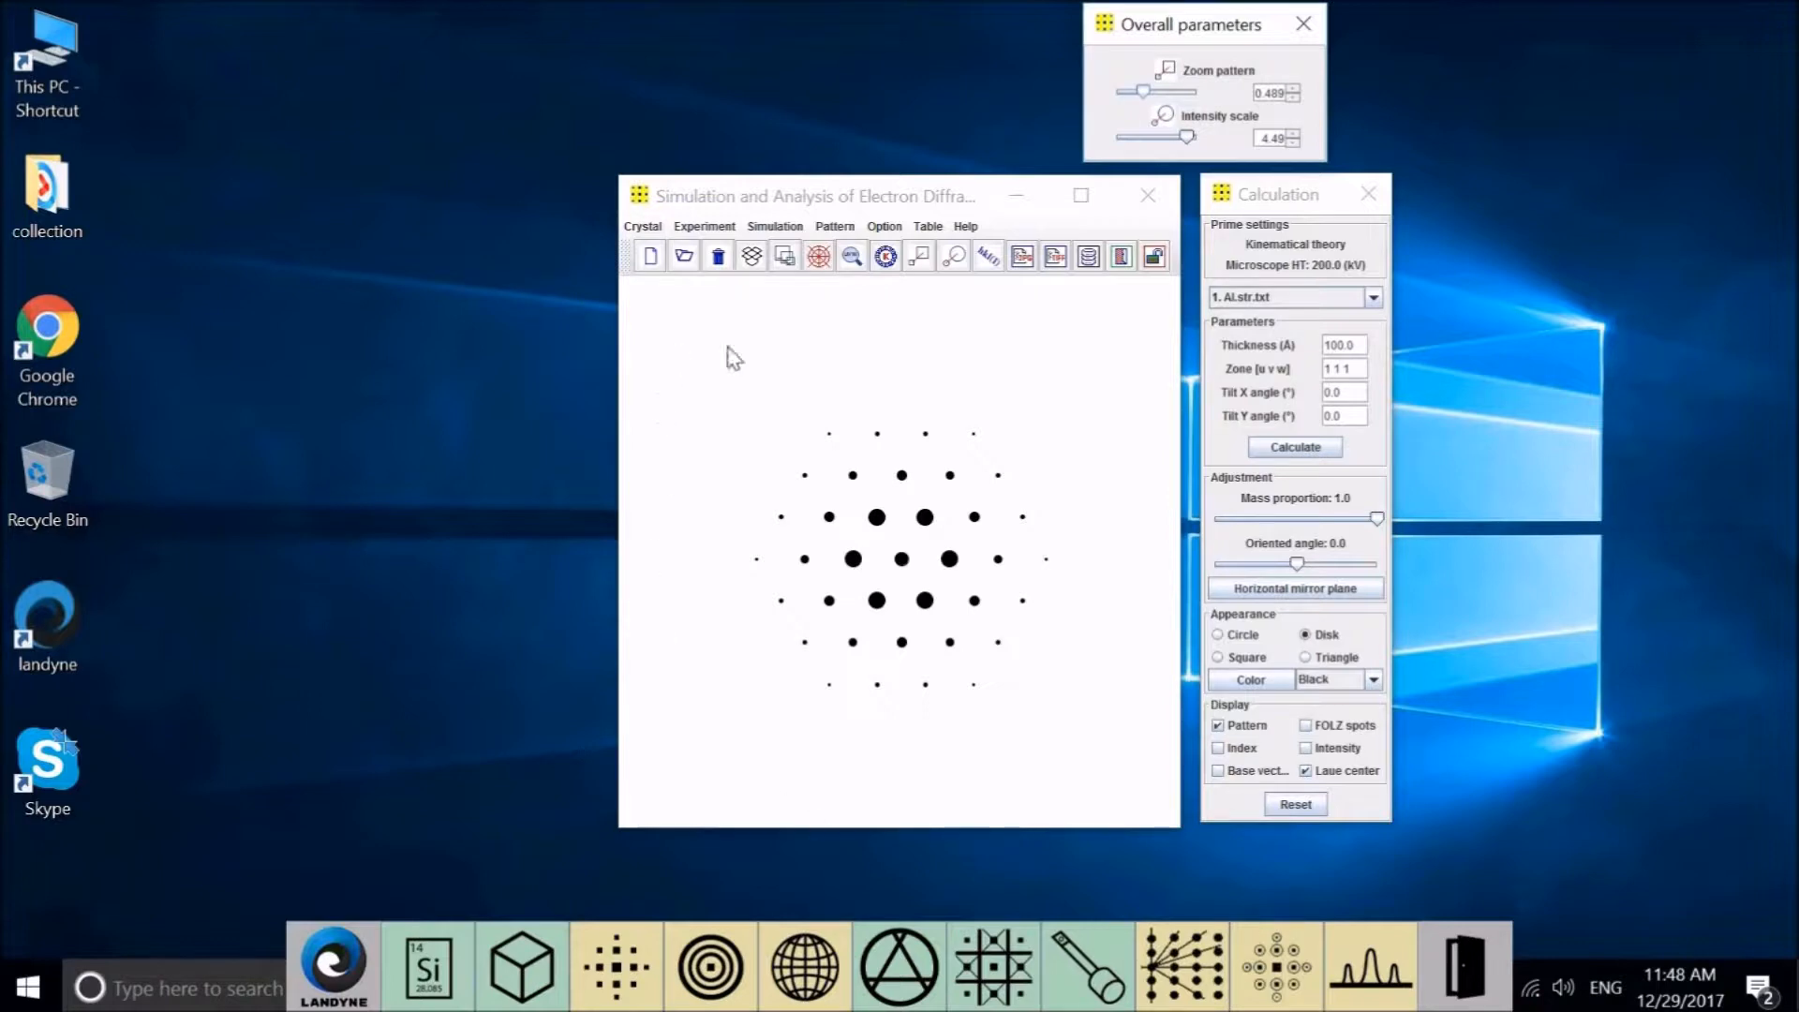
# Show the region of interest around the Al.str.txt pattern and set its ROI size to 400 pixels
pyautogui.click(837, 228)
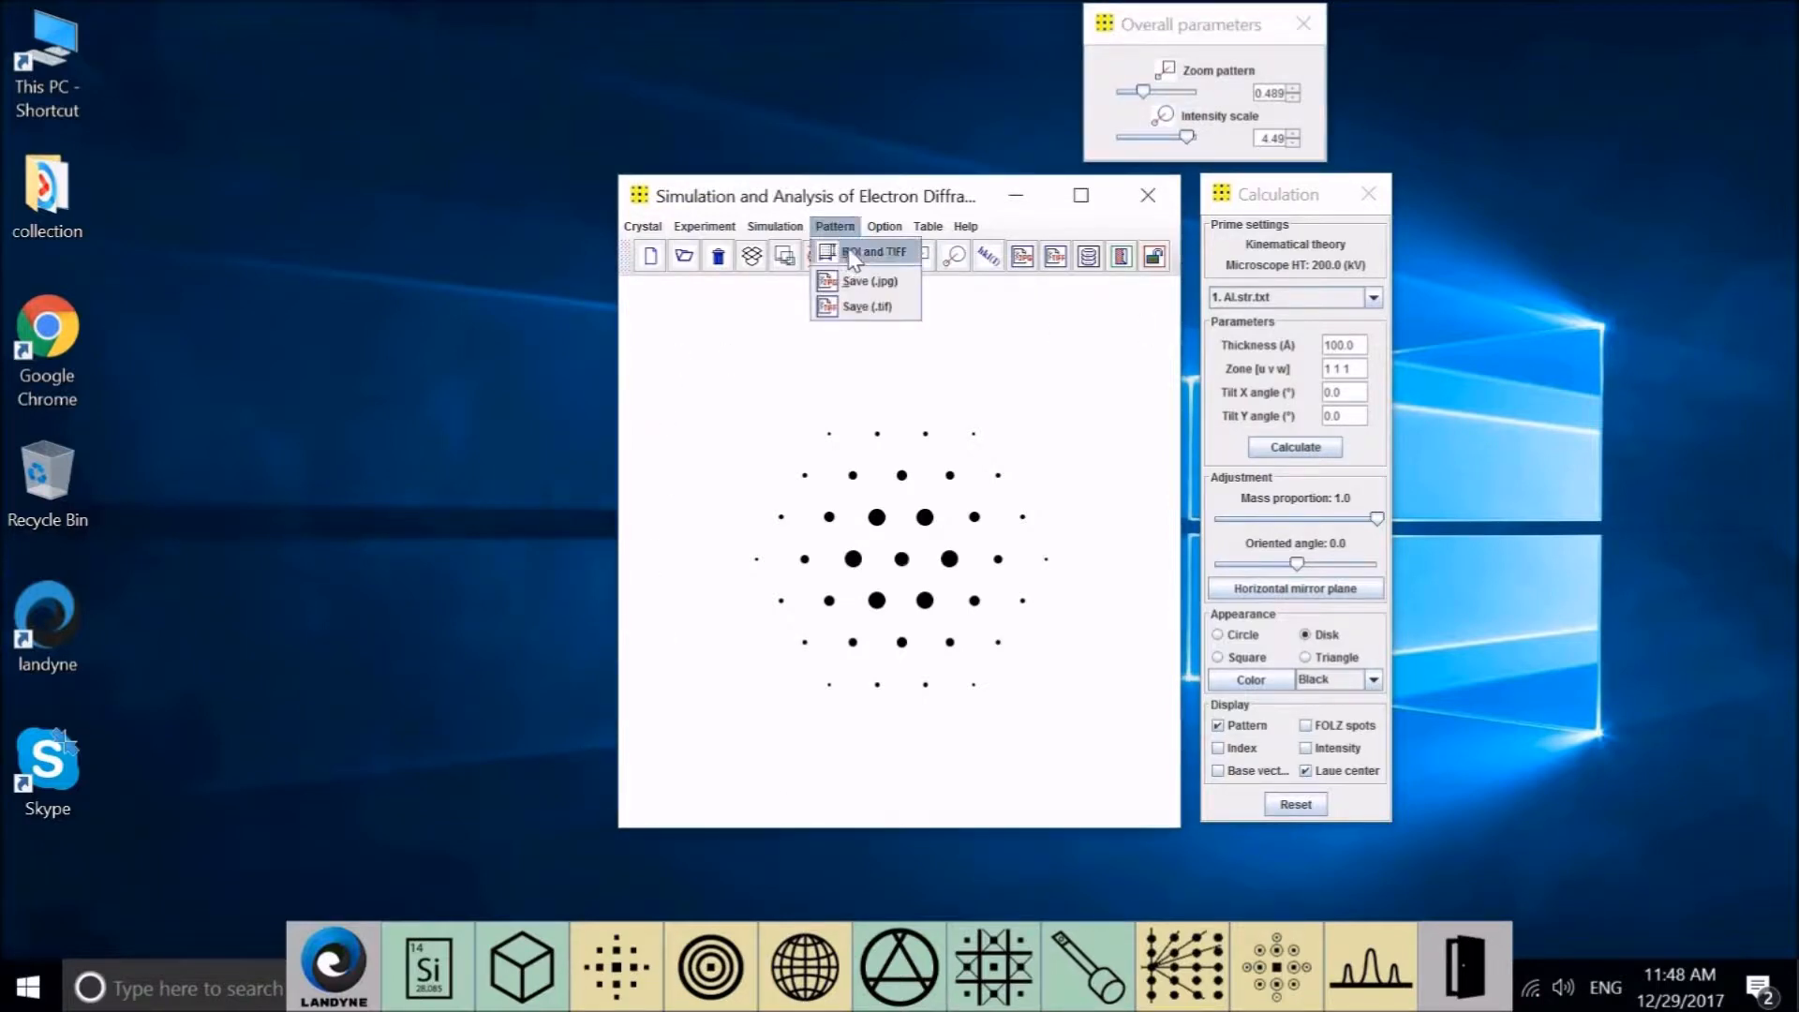
pyautogui.click(853, 253)
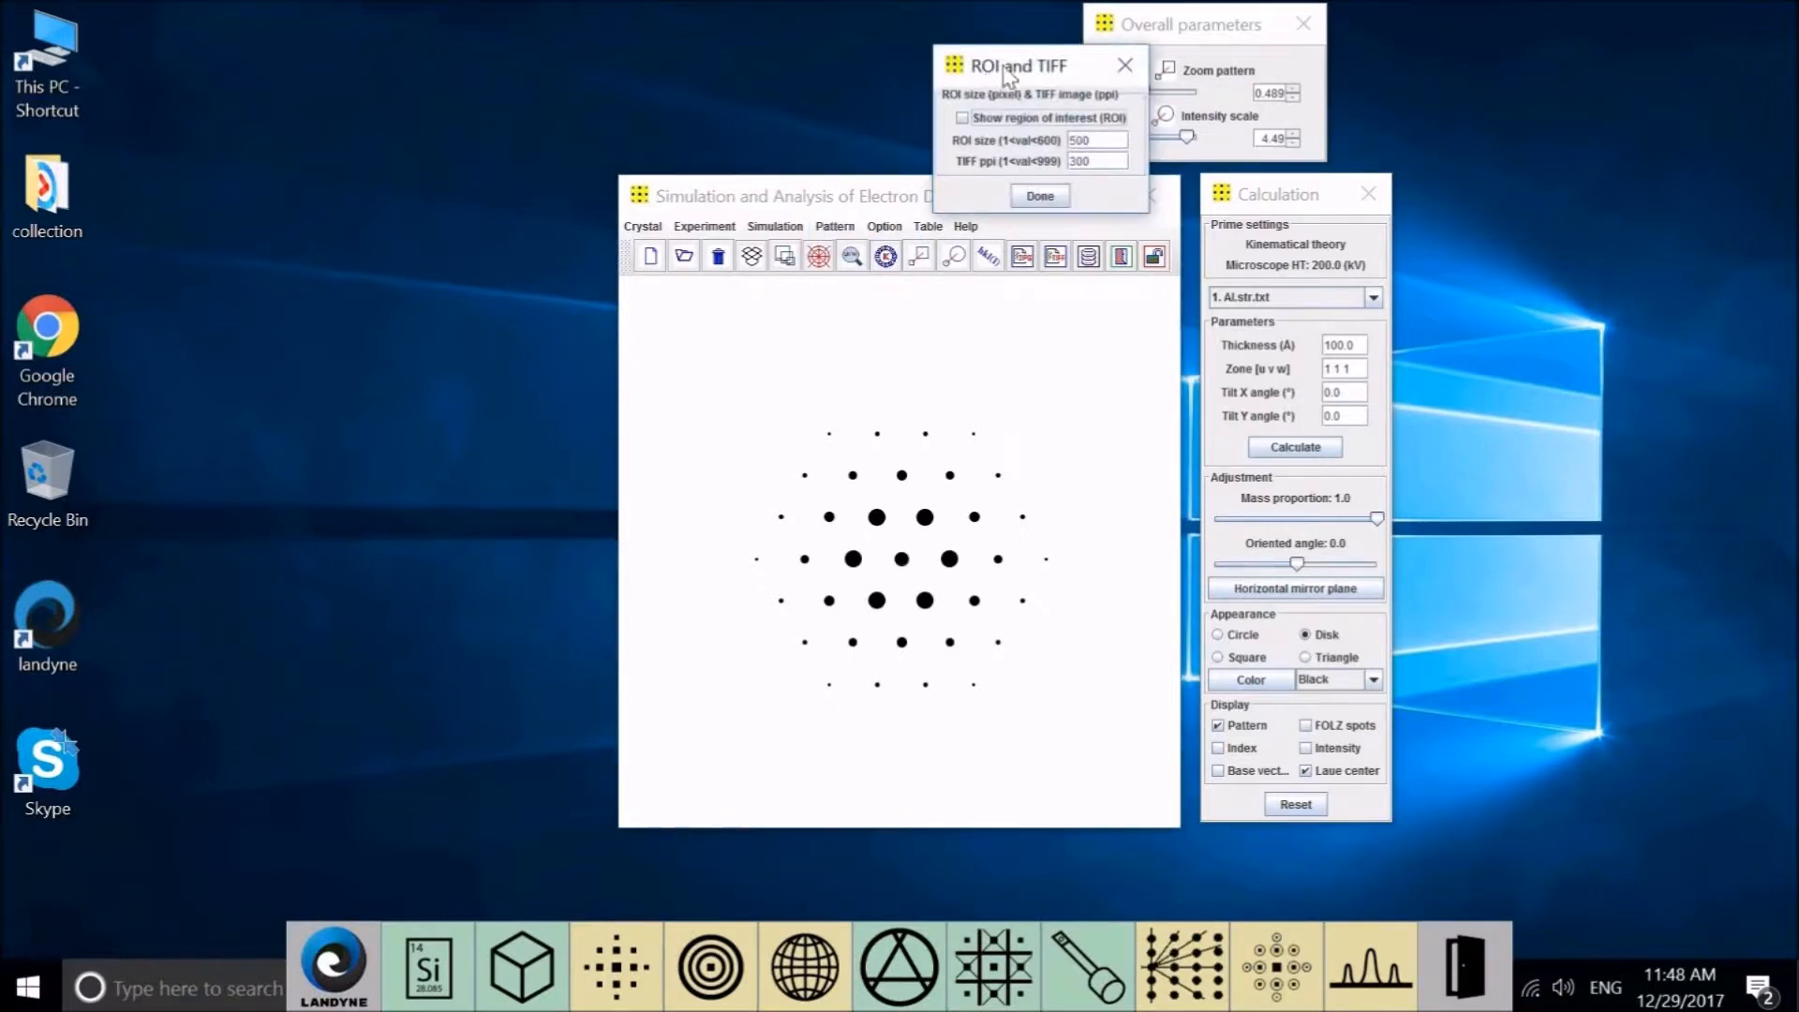
pyautogui.click(987, 35)
pyautogui.moveTo(993, 65); pyautogui.dragTo(423, 436)
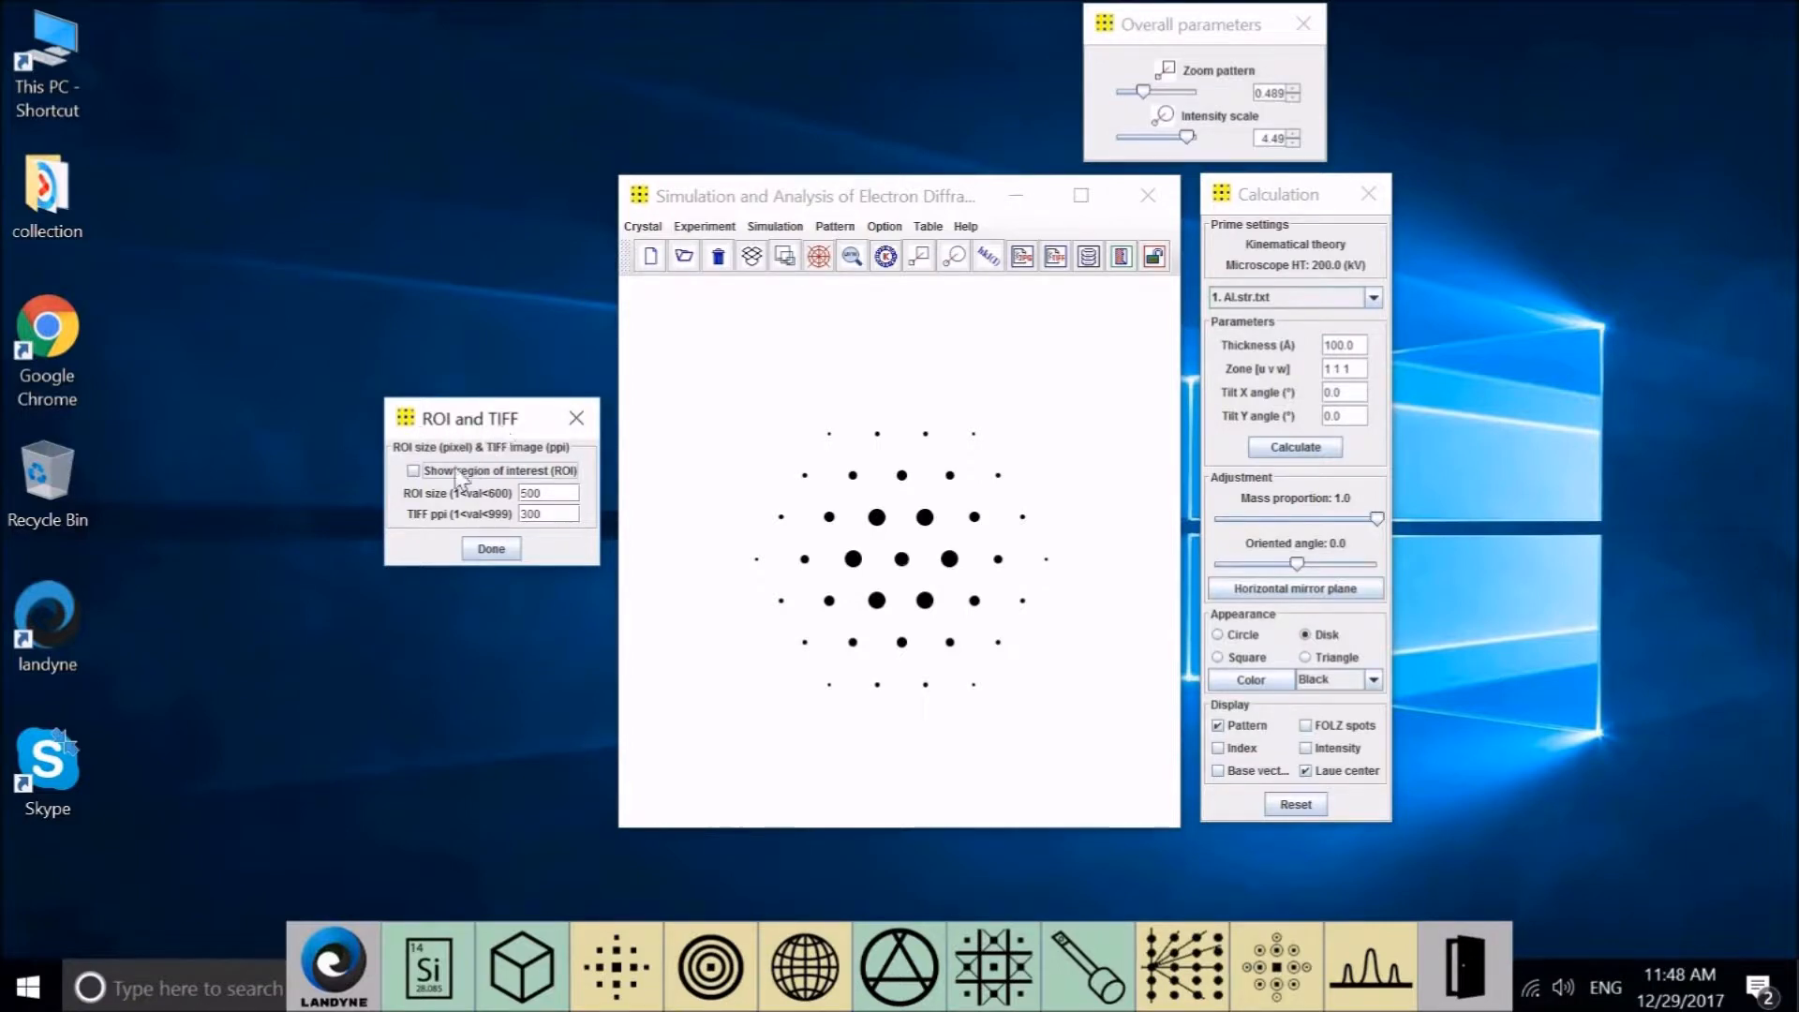
pyautogui.click(413, 472)
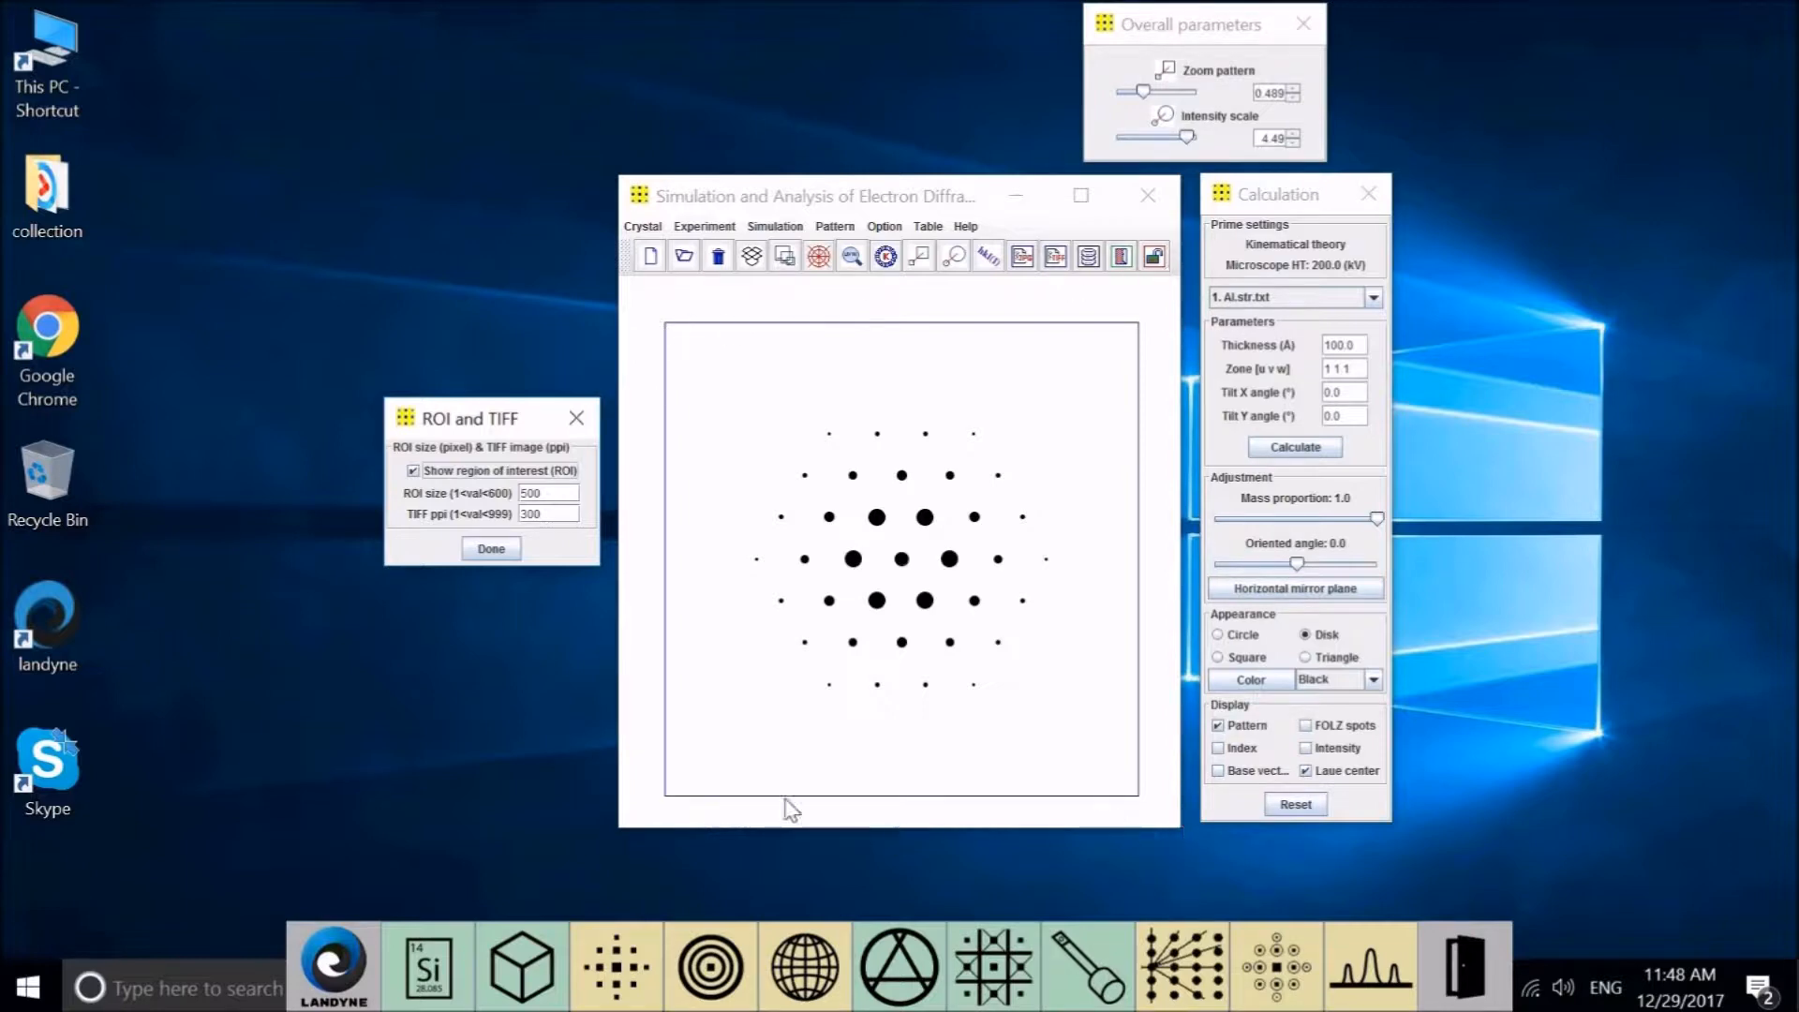
pyautogui.click(554, 498)
pyautogui.write('4')
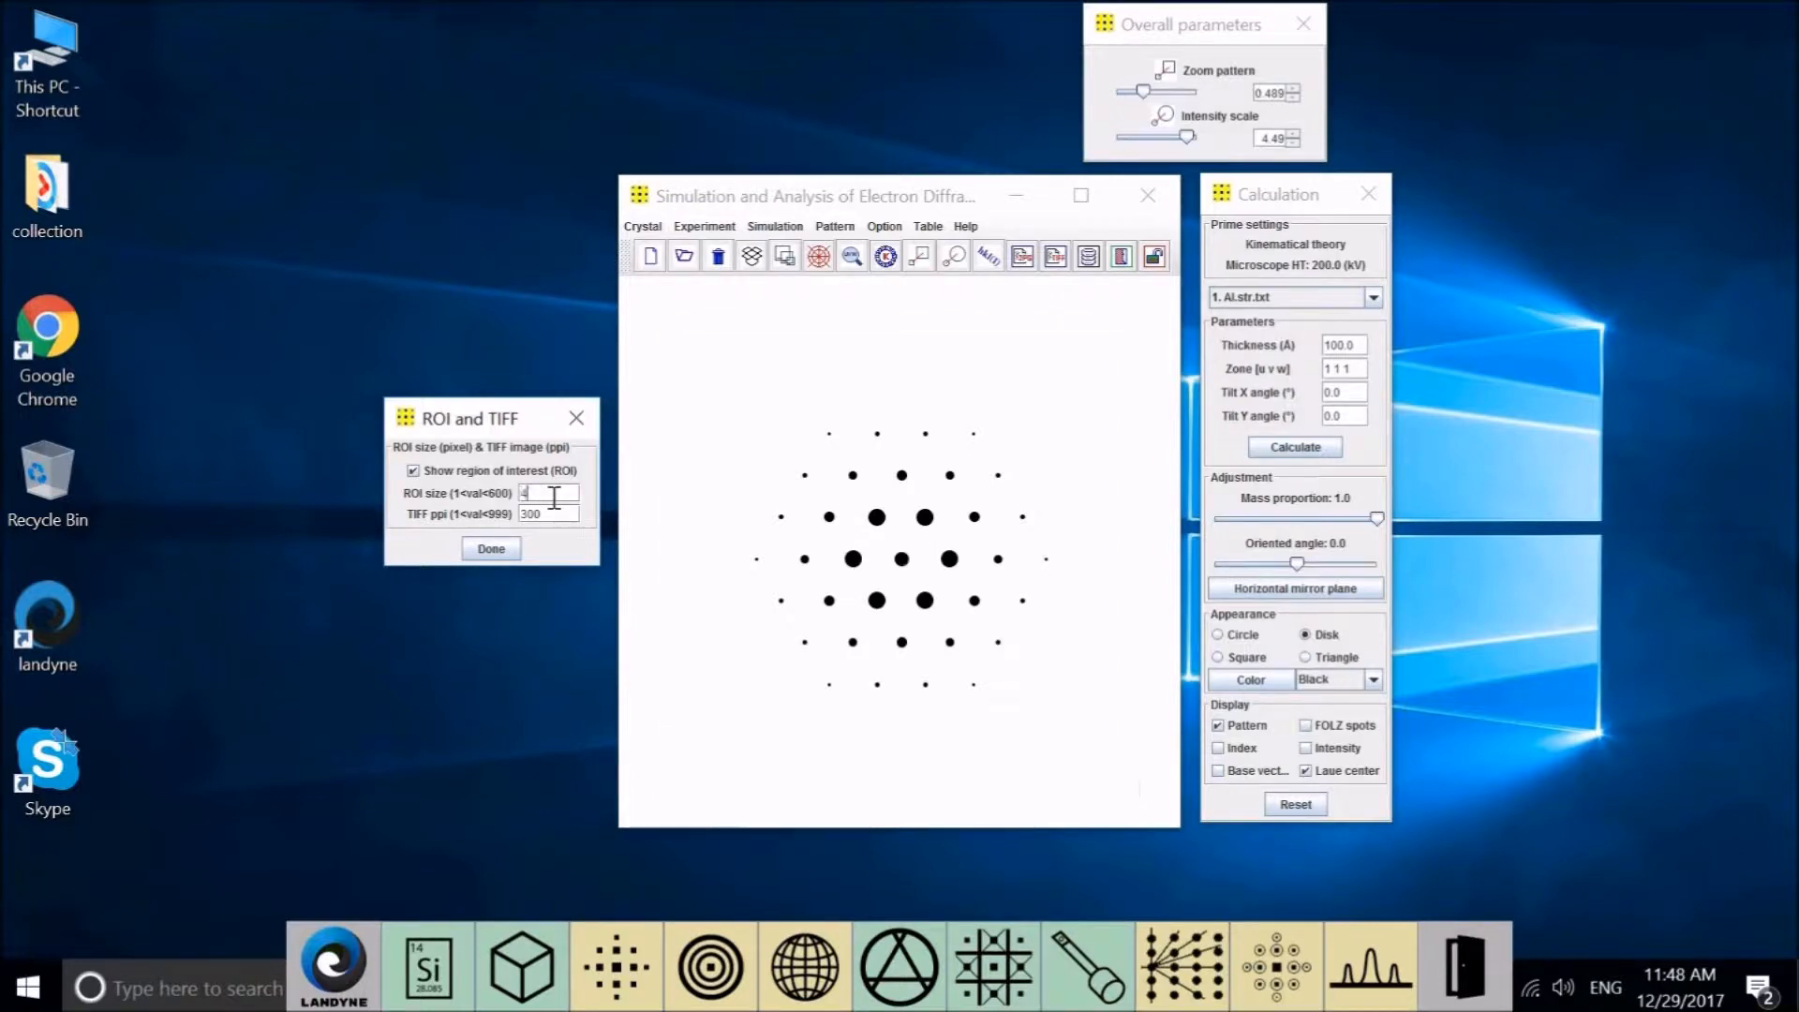
pyautogui.write('00')
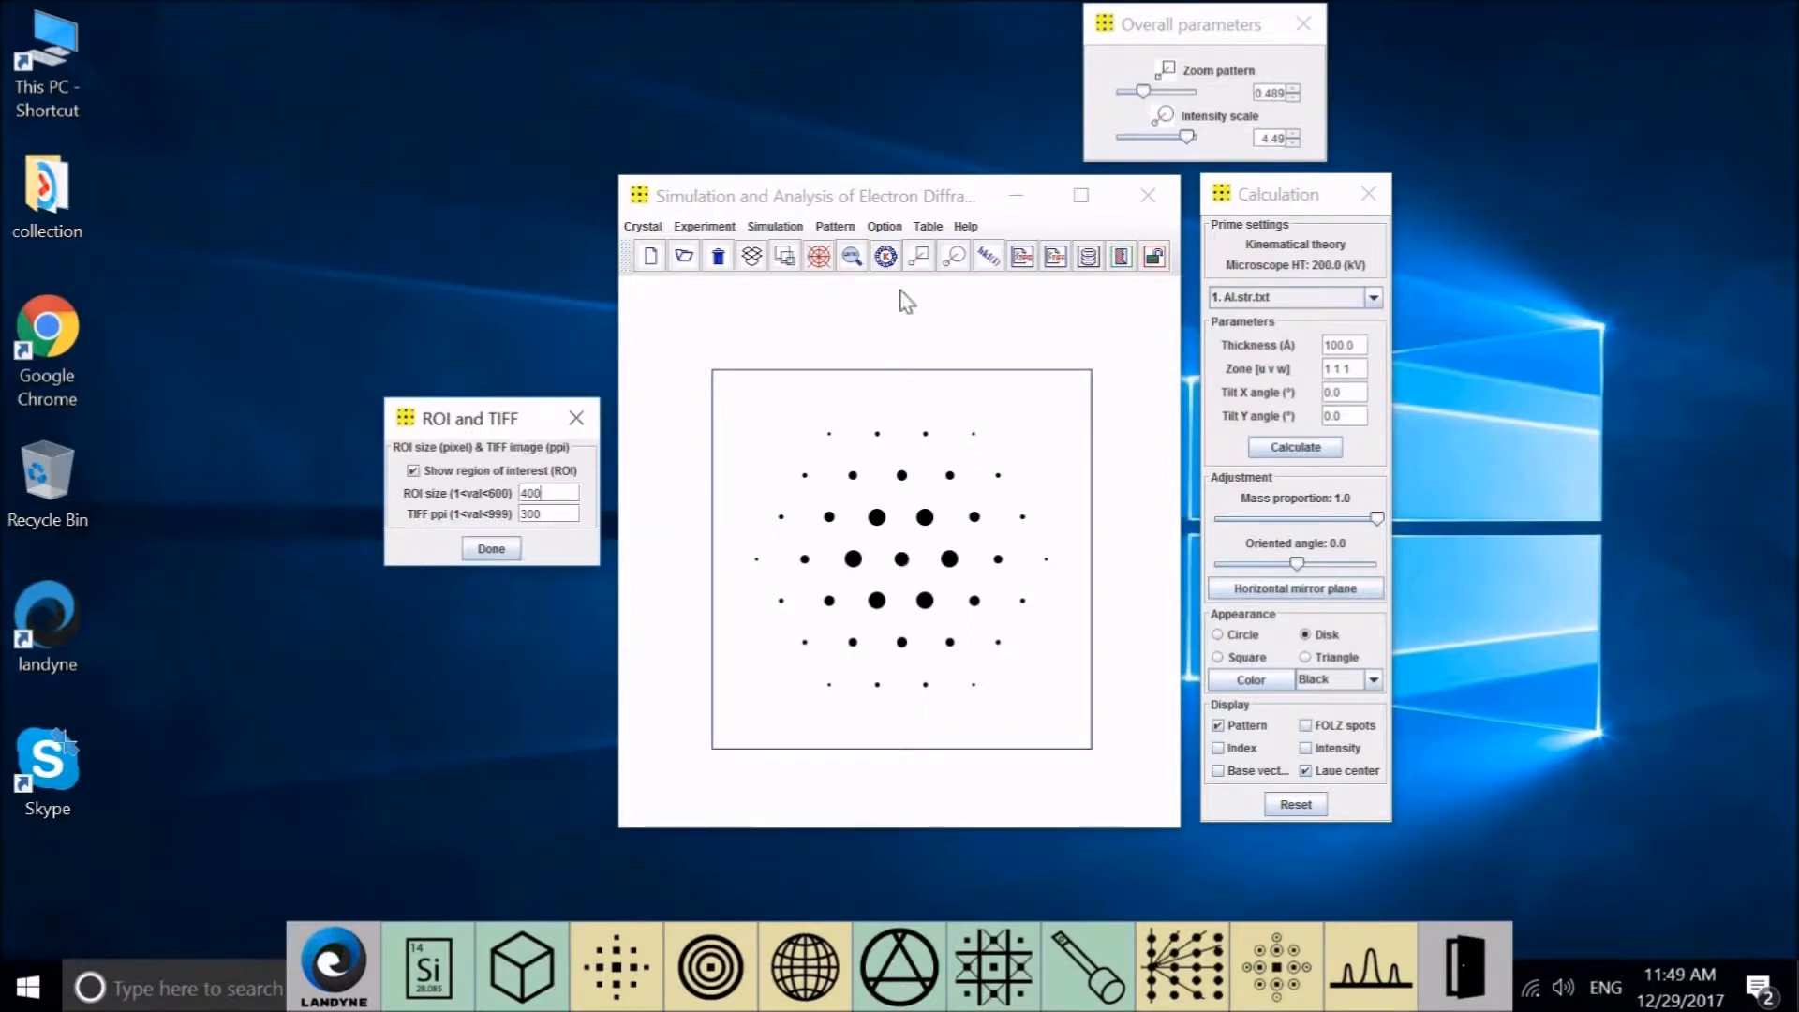
# Save the region of interest around the Al.str.txt pattern as the TIFF image saed_pattern.tif in the results folder
pyautogui.click(841, 227)
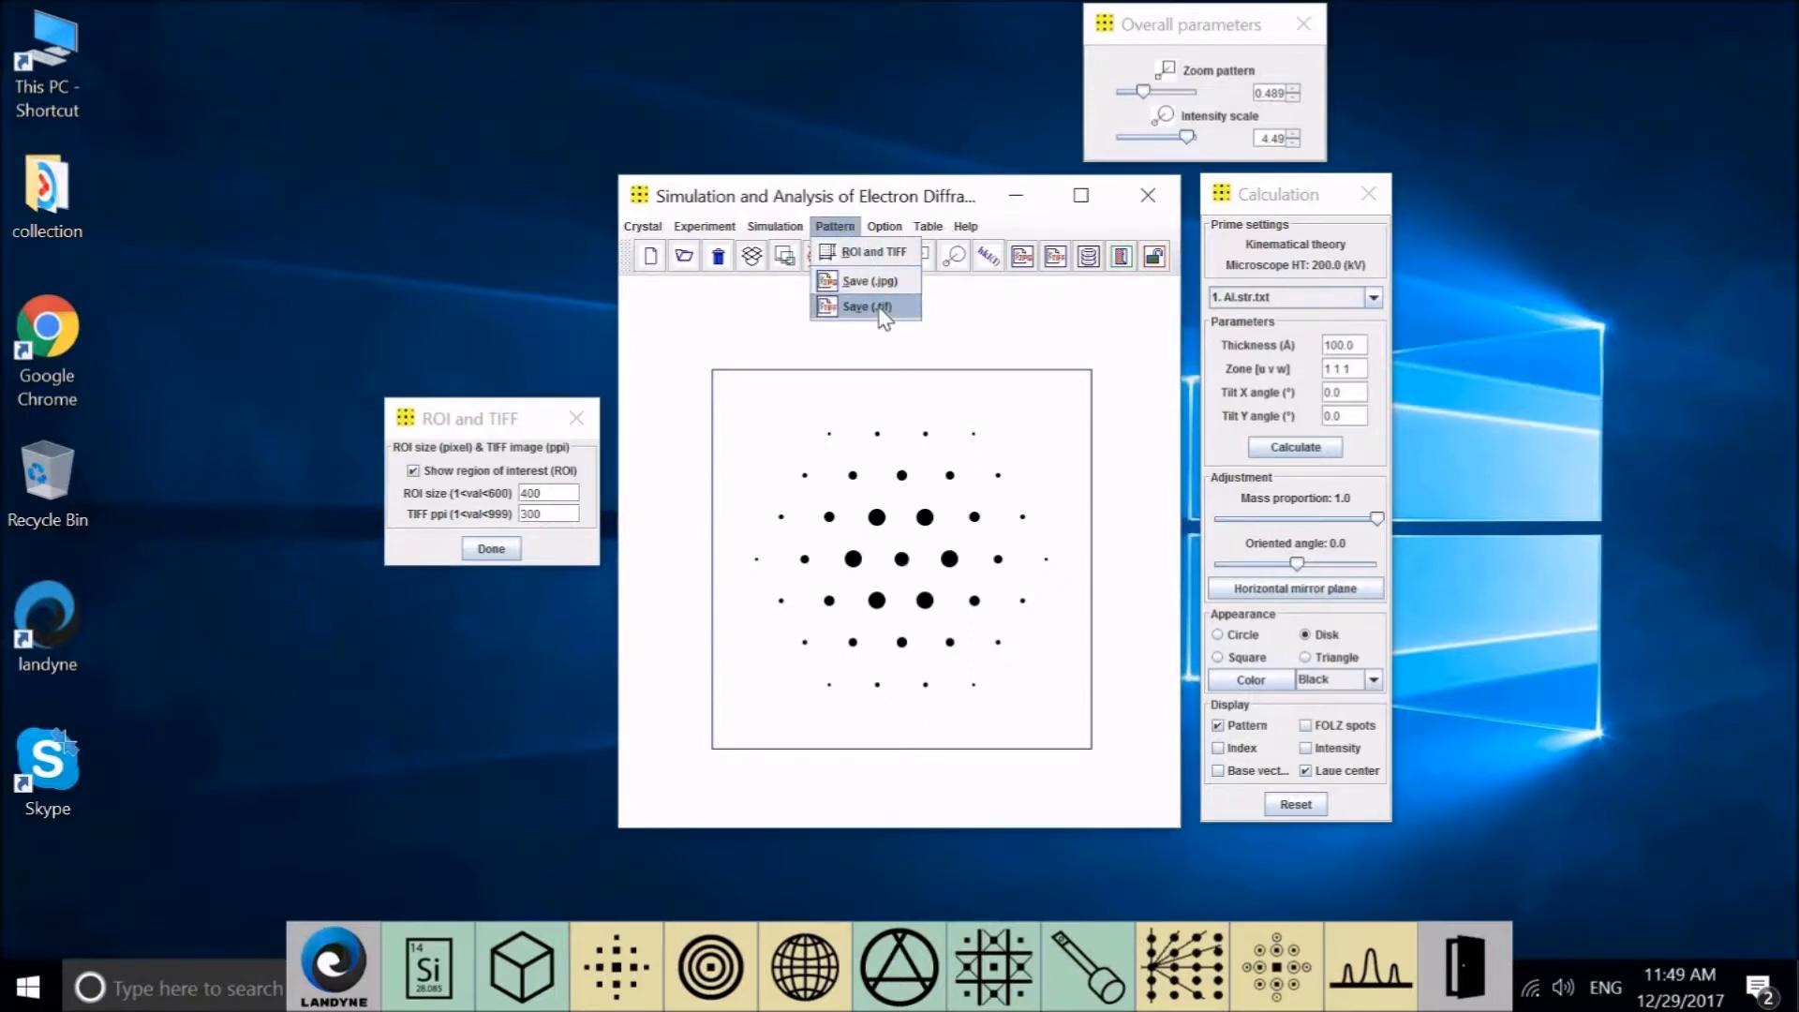
pyautogui.click(881, 310)
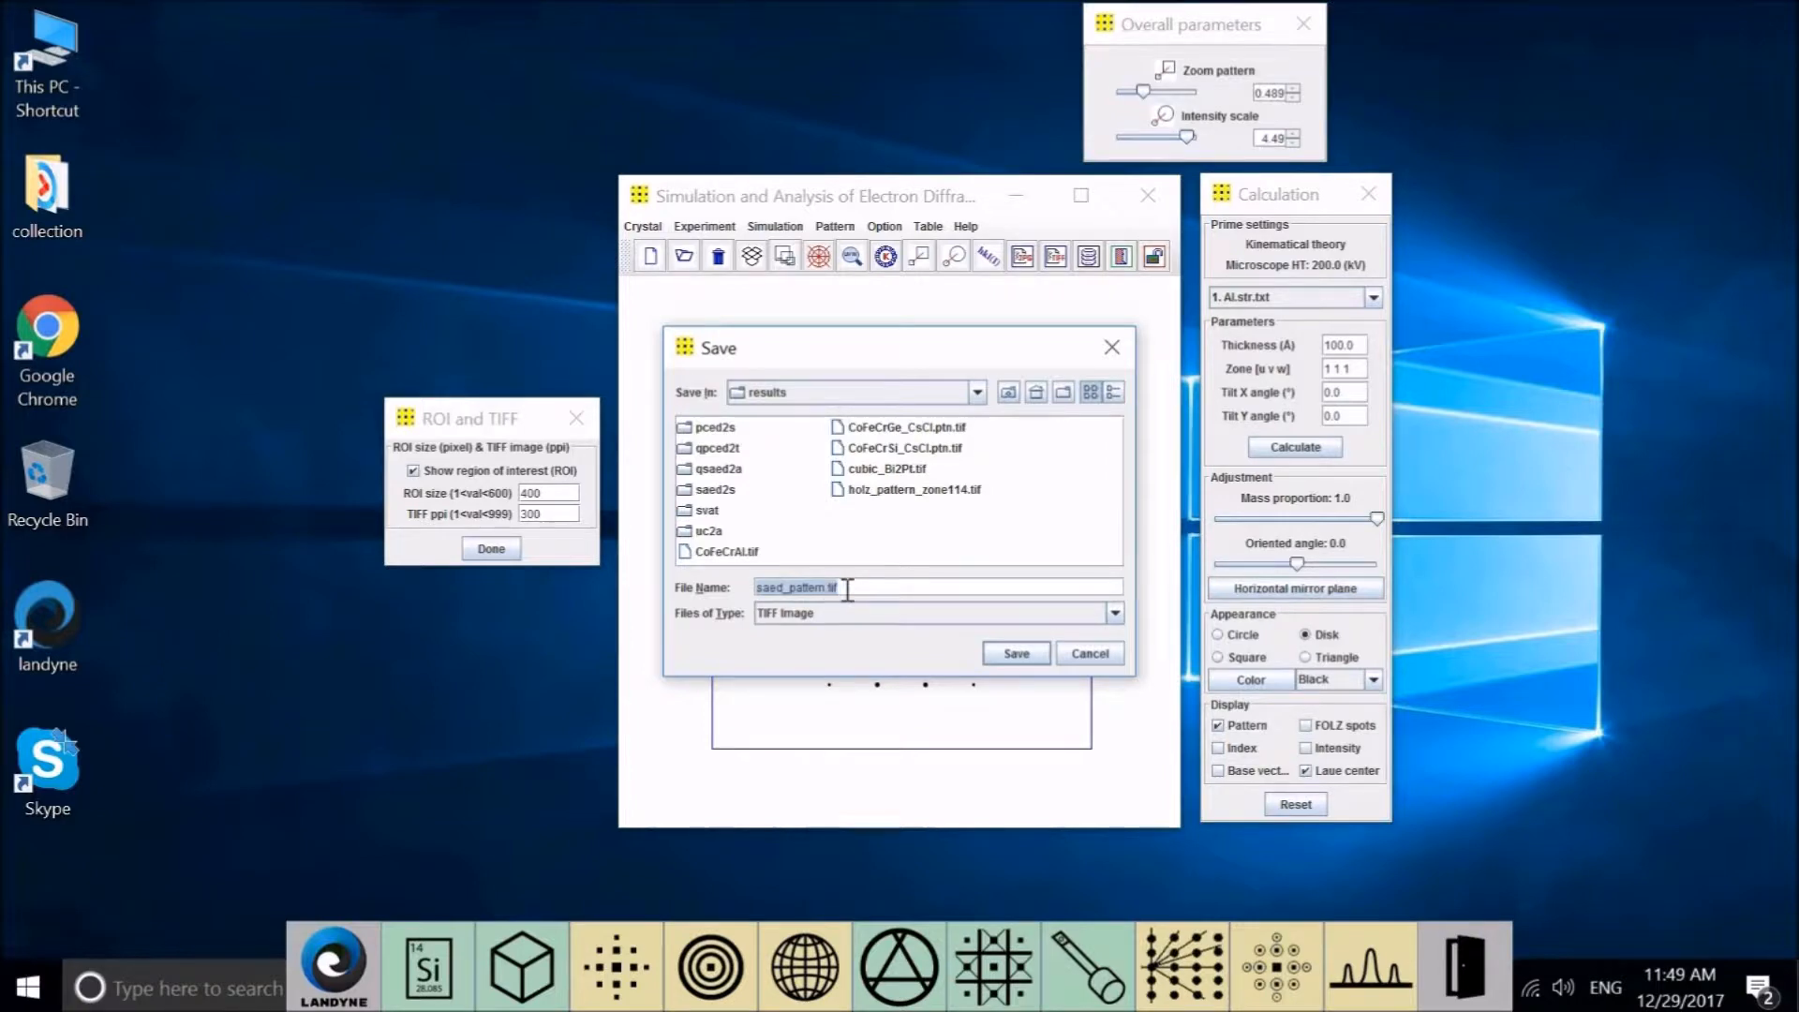
pyautogui.click(1026, 650)
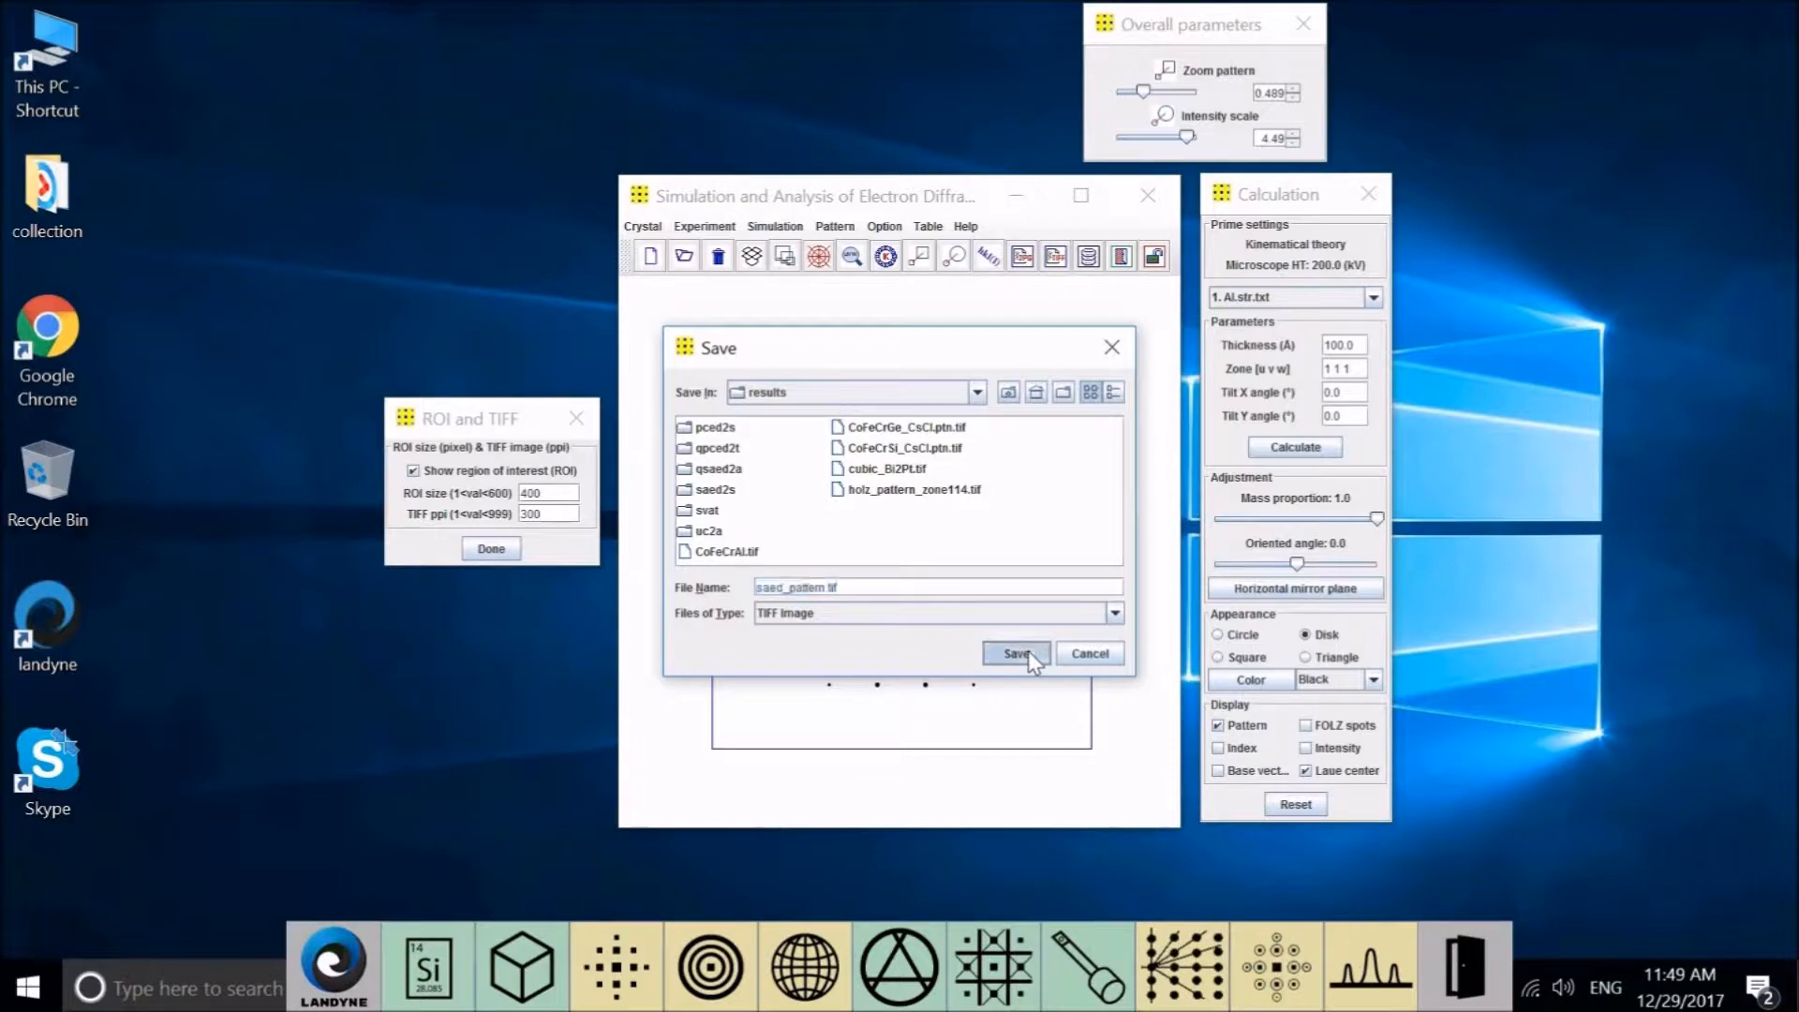
# Browse in File Explorer to the results folder inside landyne3 on the C: drive
pyautogui.doubleClick(44, 47)
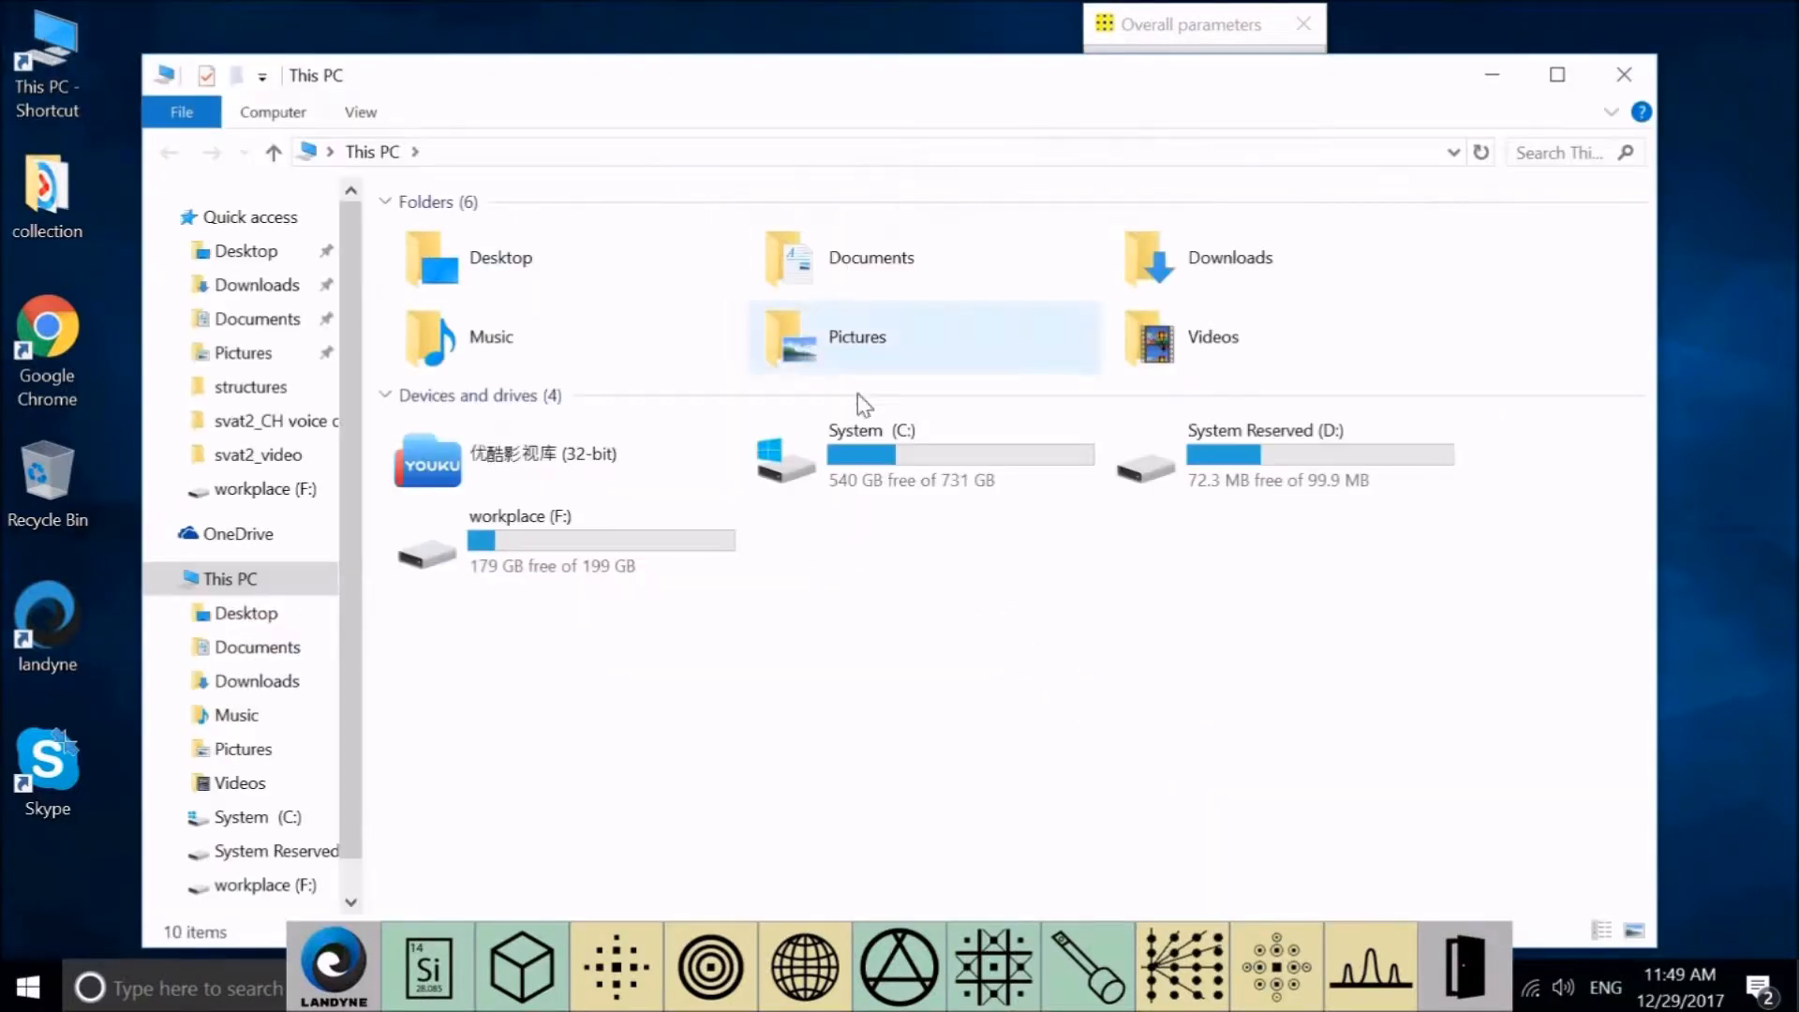
pyautogui.doubleClick(778, 473)
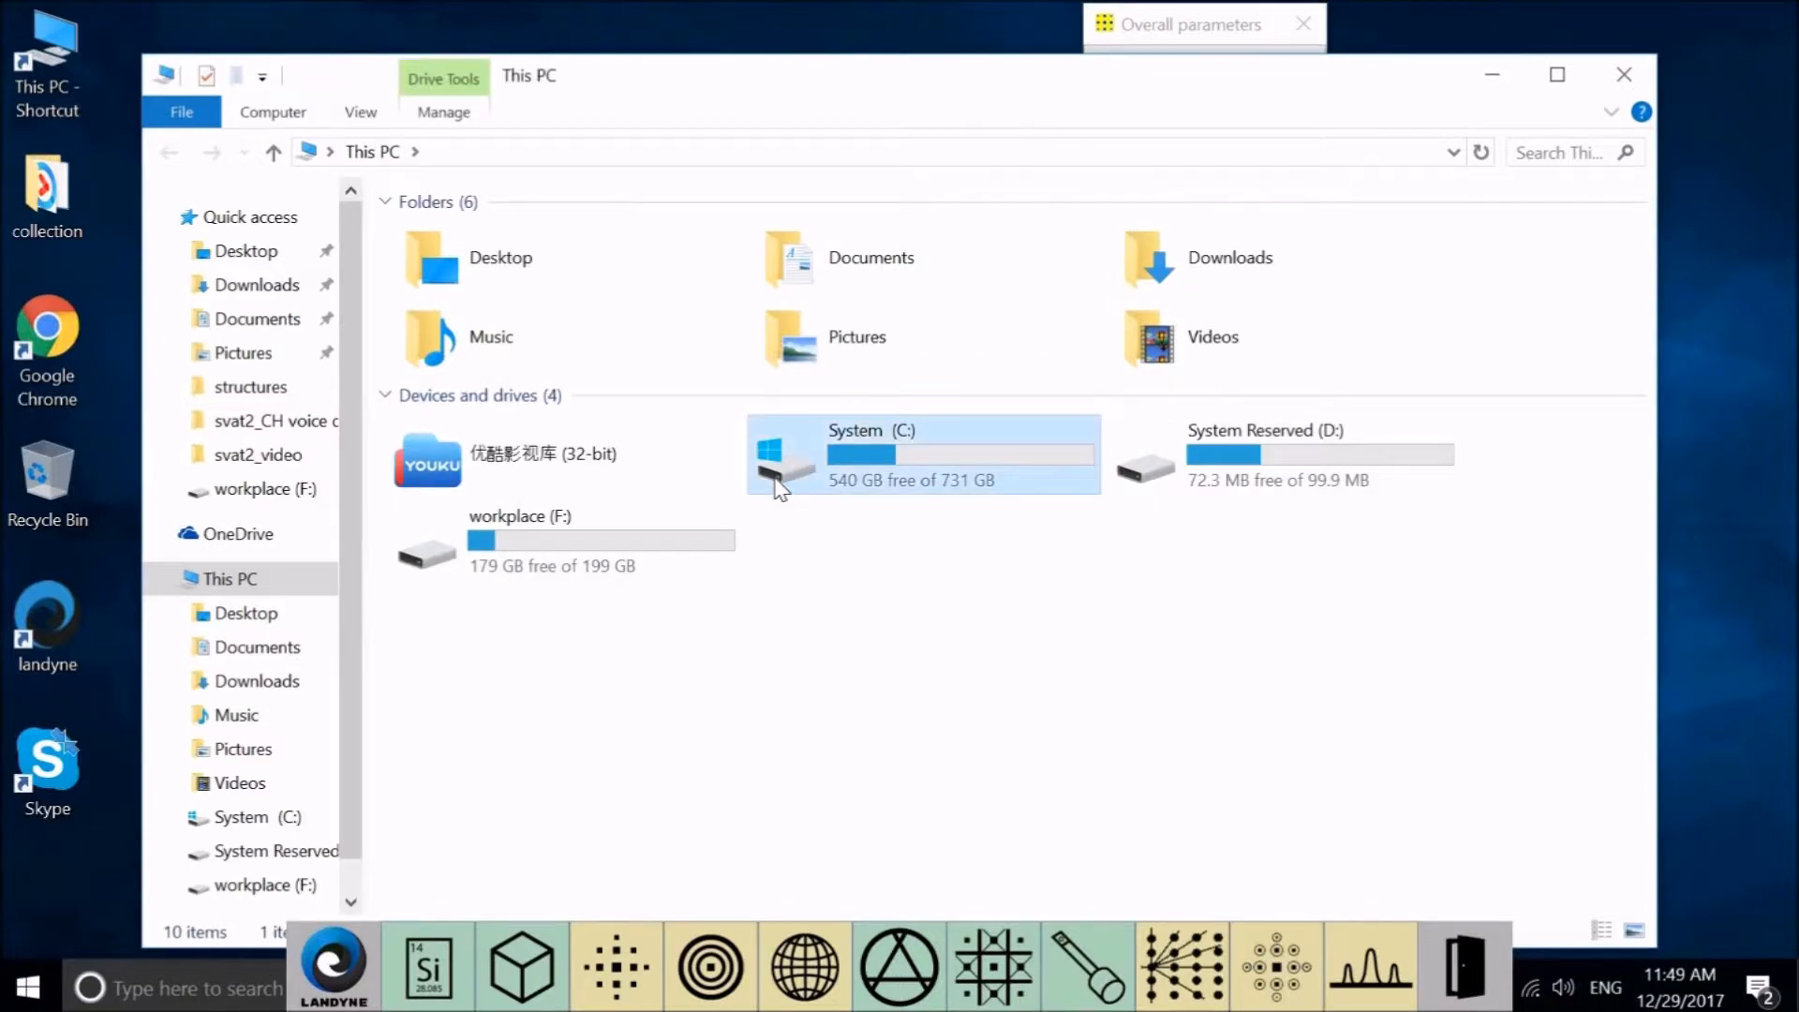
pyautogui.click(462, 301)
pyautogui.doubleClick(462, 302)
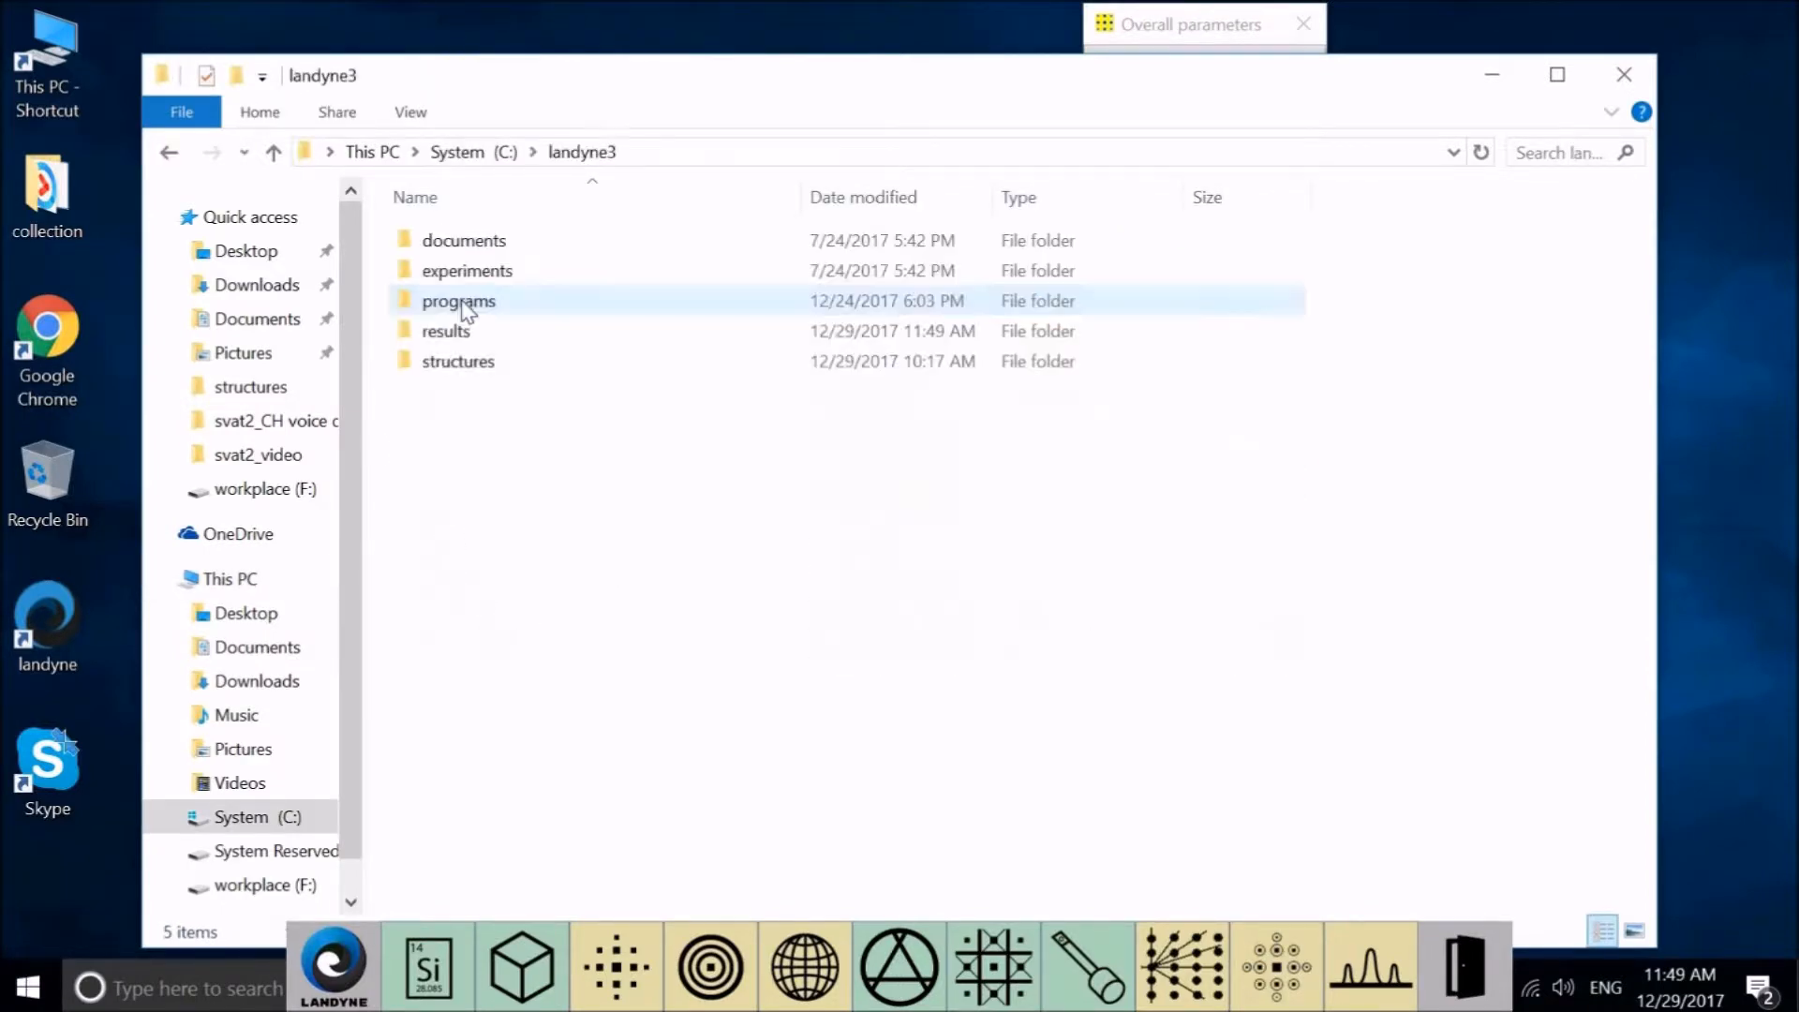
pyautogui.doubleClick(464, 332)
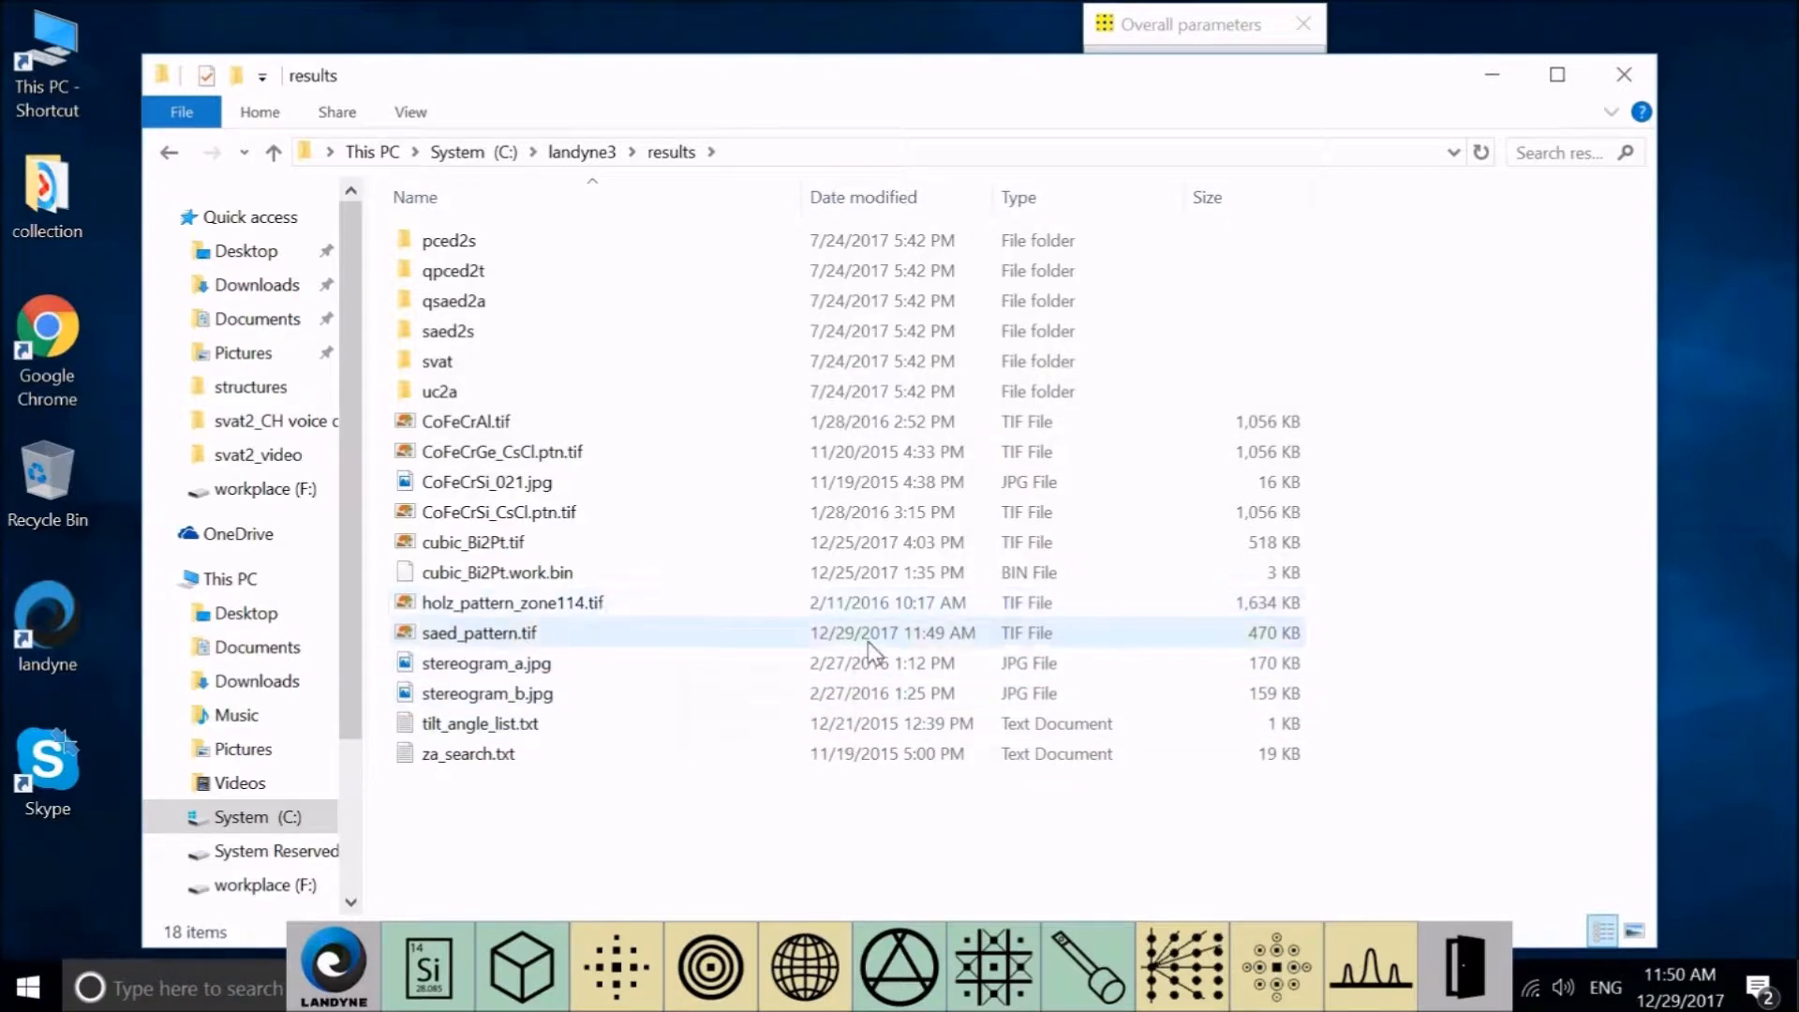
# View saed_pattern.tif in Photos, then close the image and the folder window to return to the simulation
pyautogui.doubleClick(515, 649)
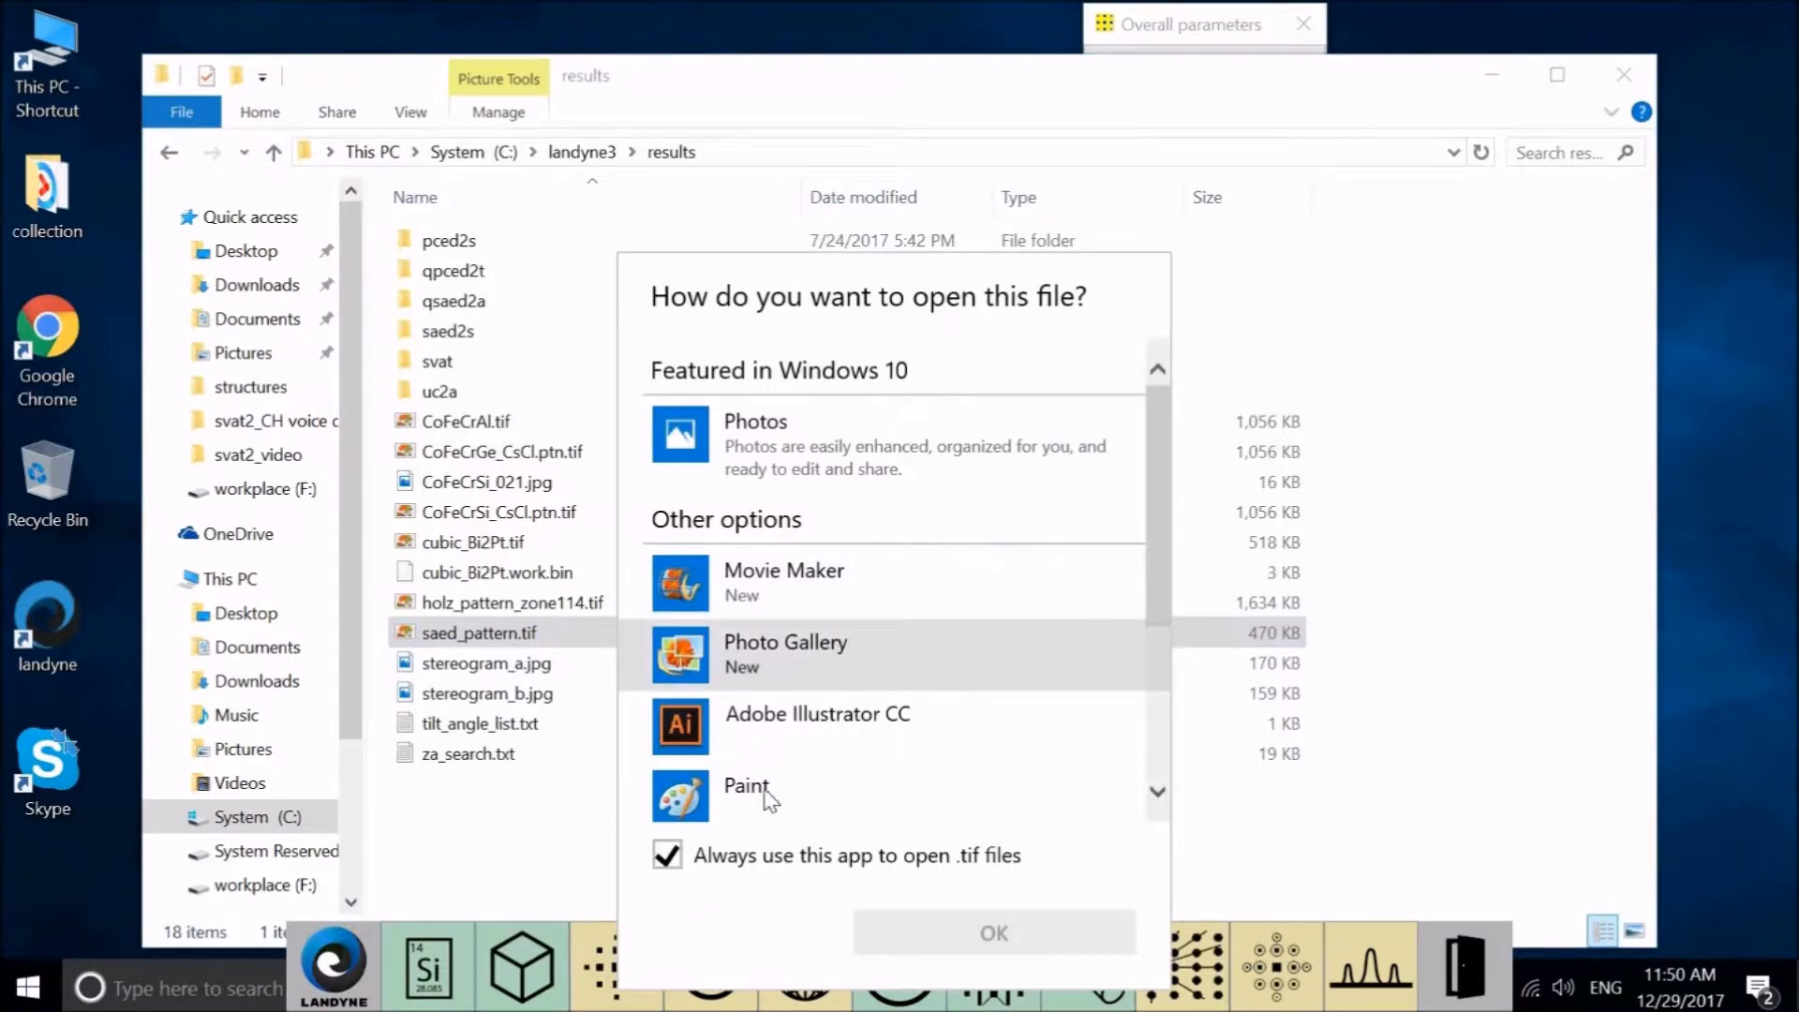
pyautogui.click(761, 461)
pyautogui.click(951, 946)
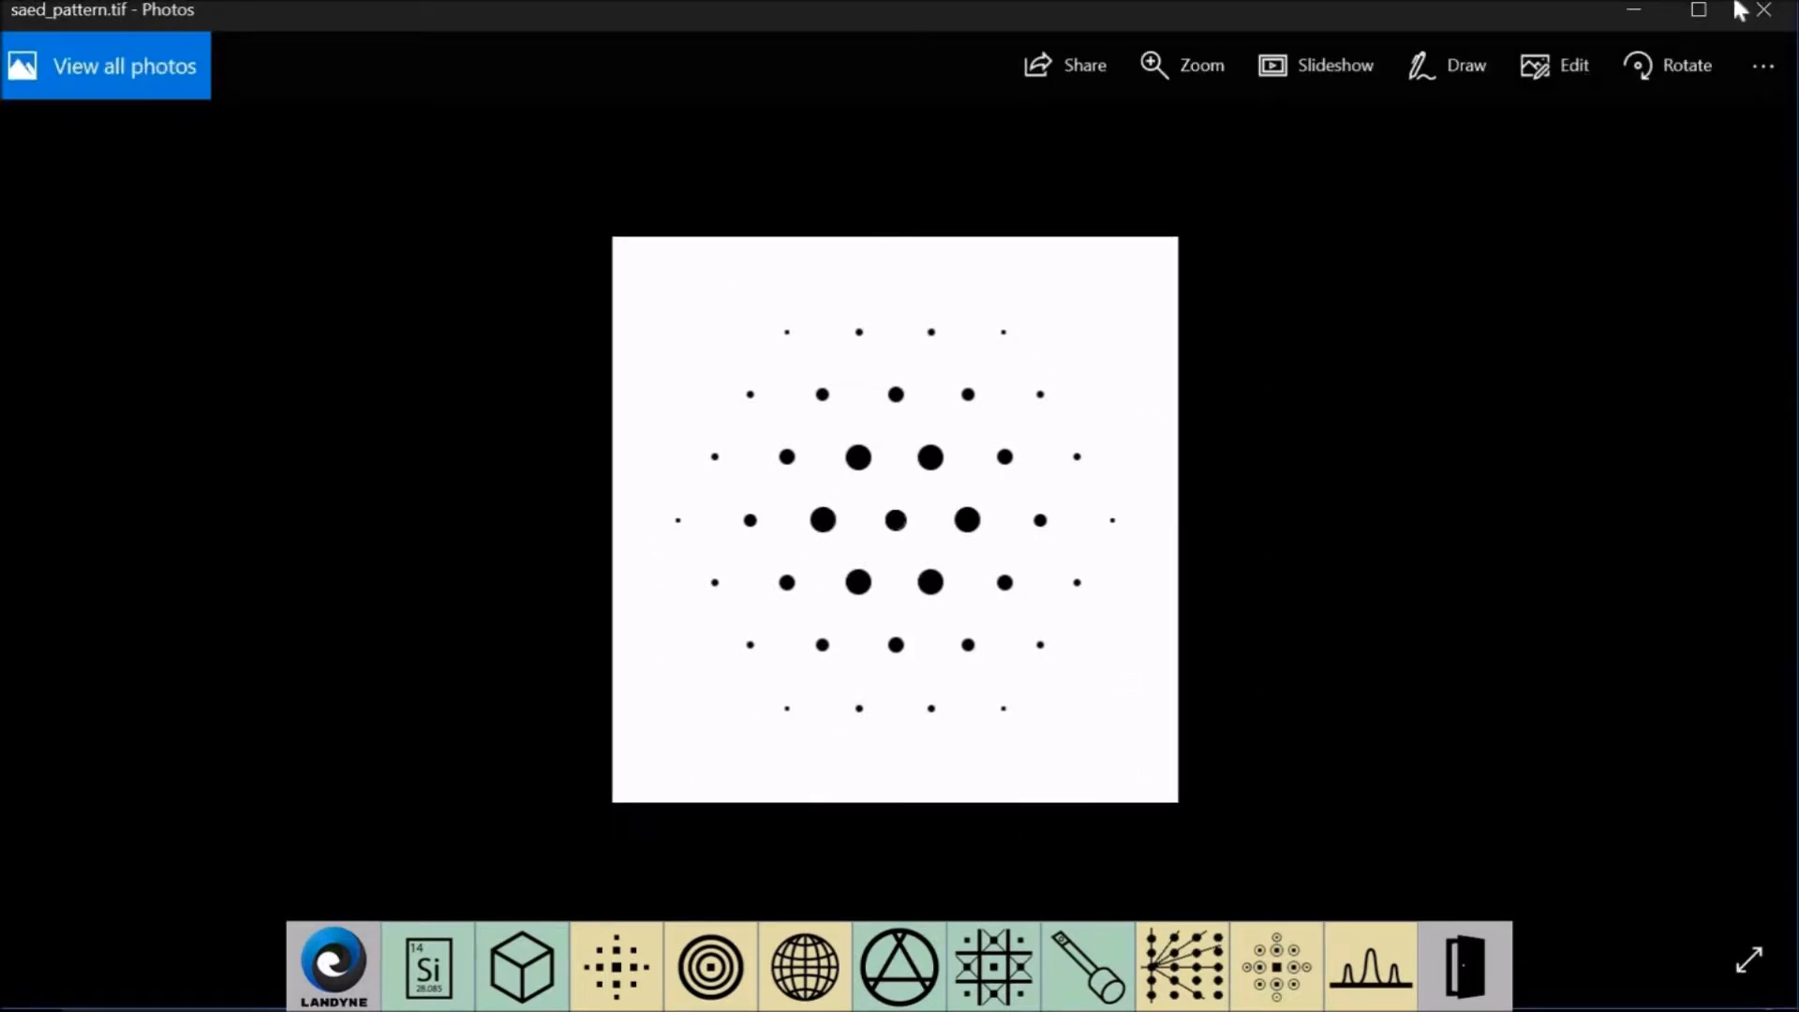
pyautogui.click(1762, 15)
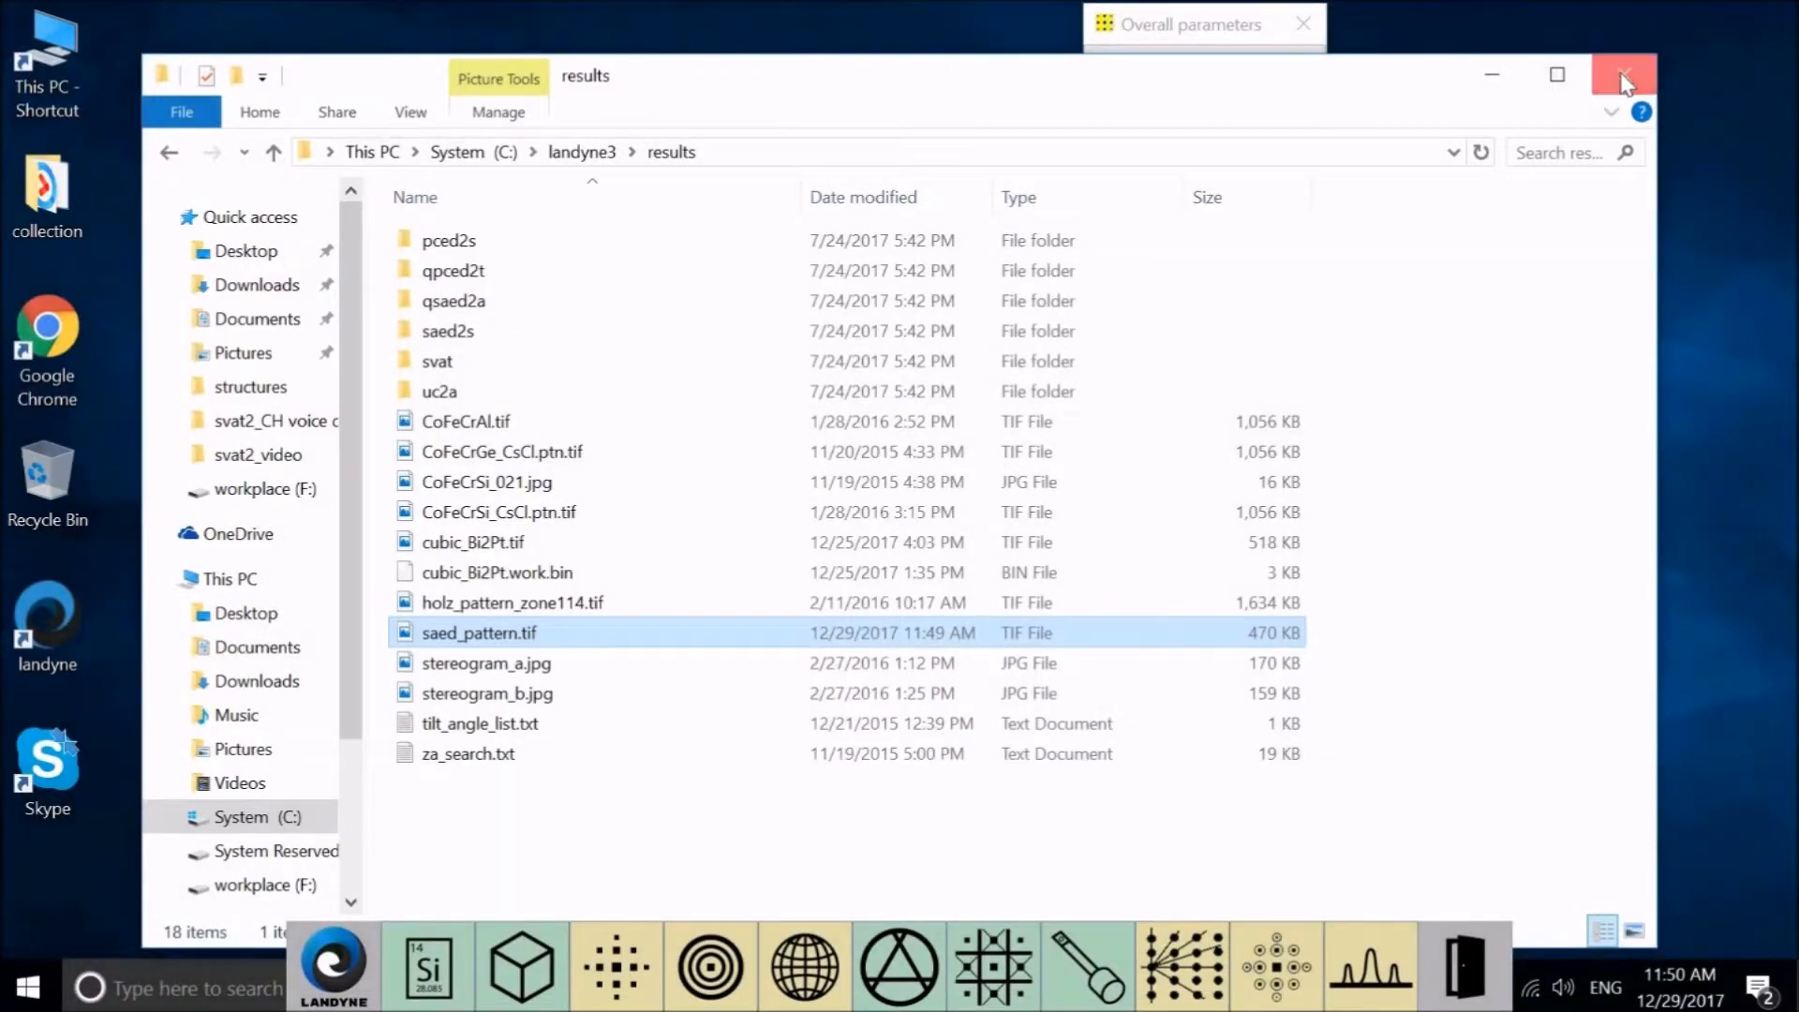
pyautogui.click(1623, 75)
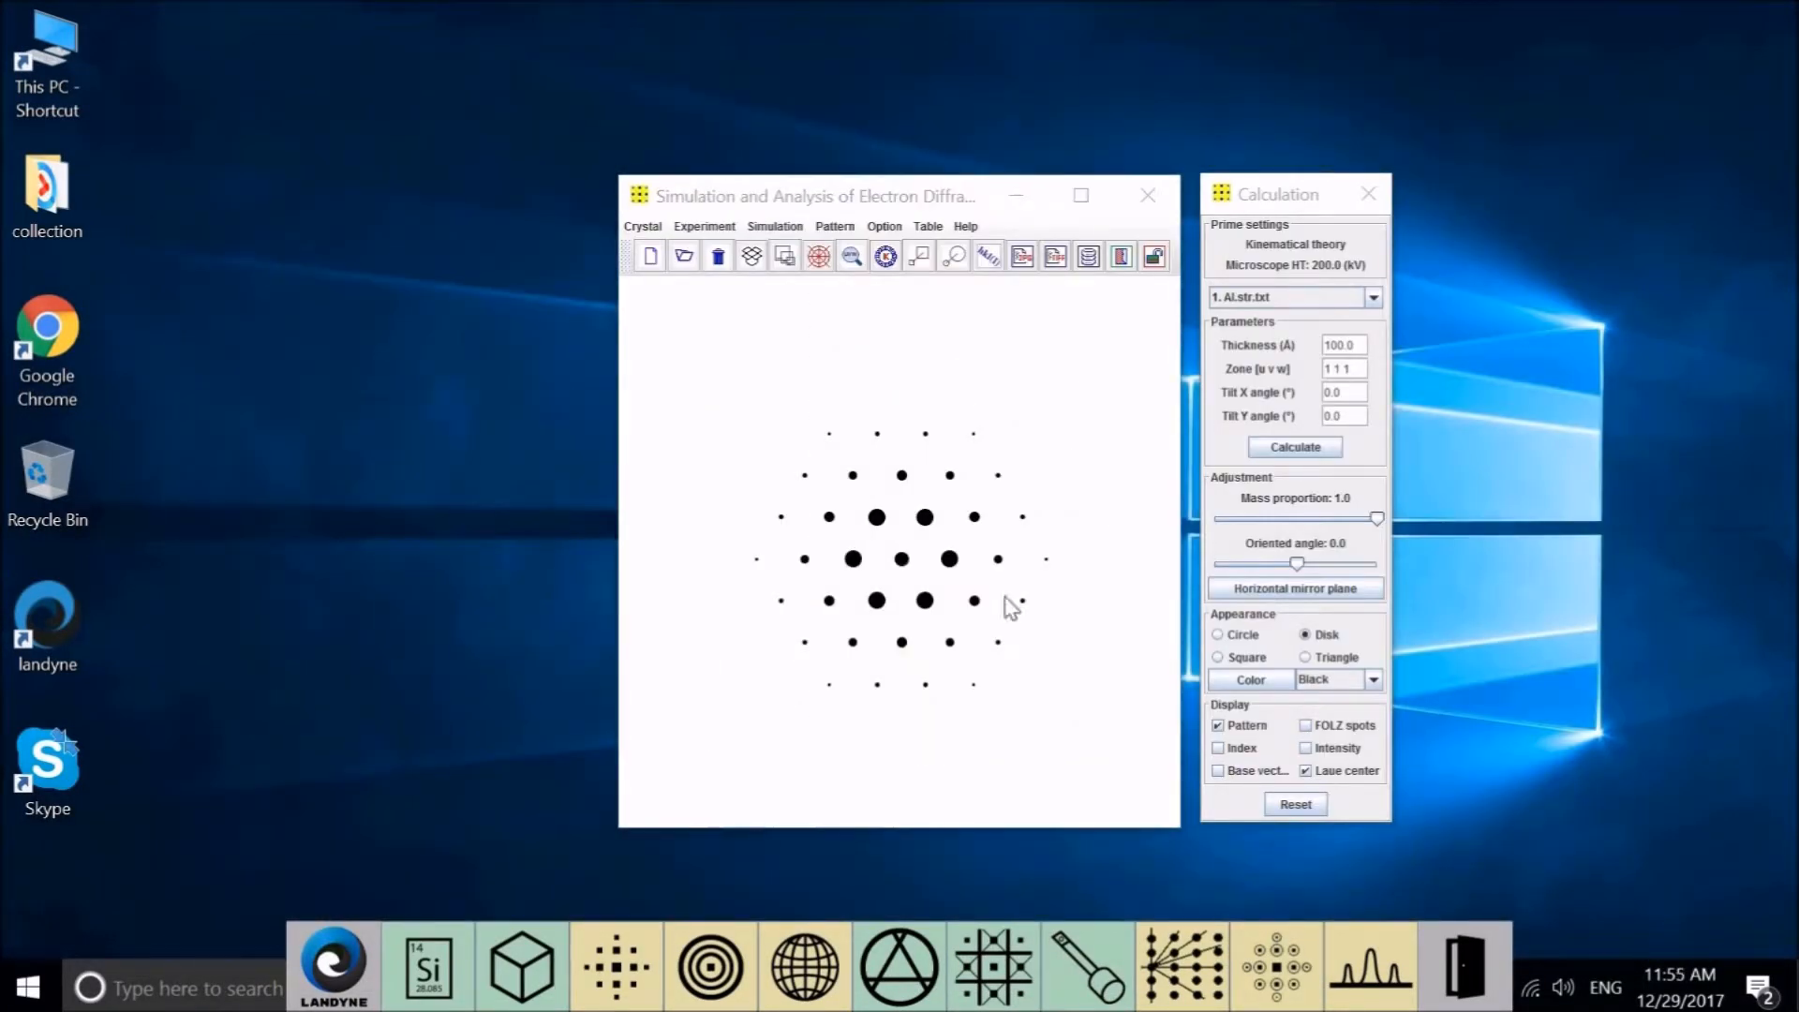
# Remove all loaded crystal structures, repeating the removal until only Aluminium (default) remains in the structure list
pyautogui.click(1373, 299)
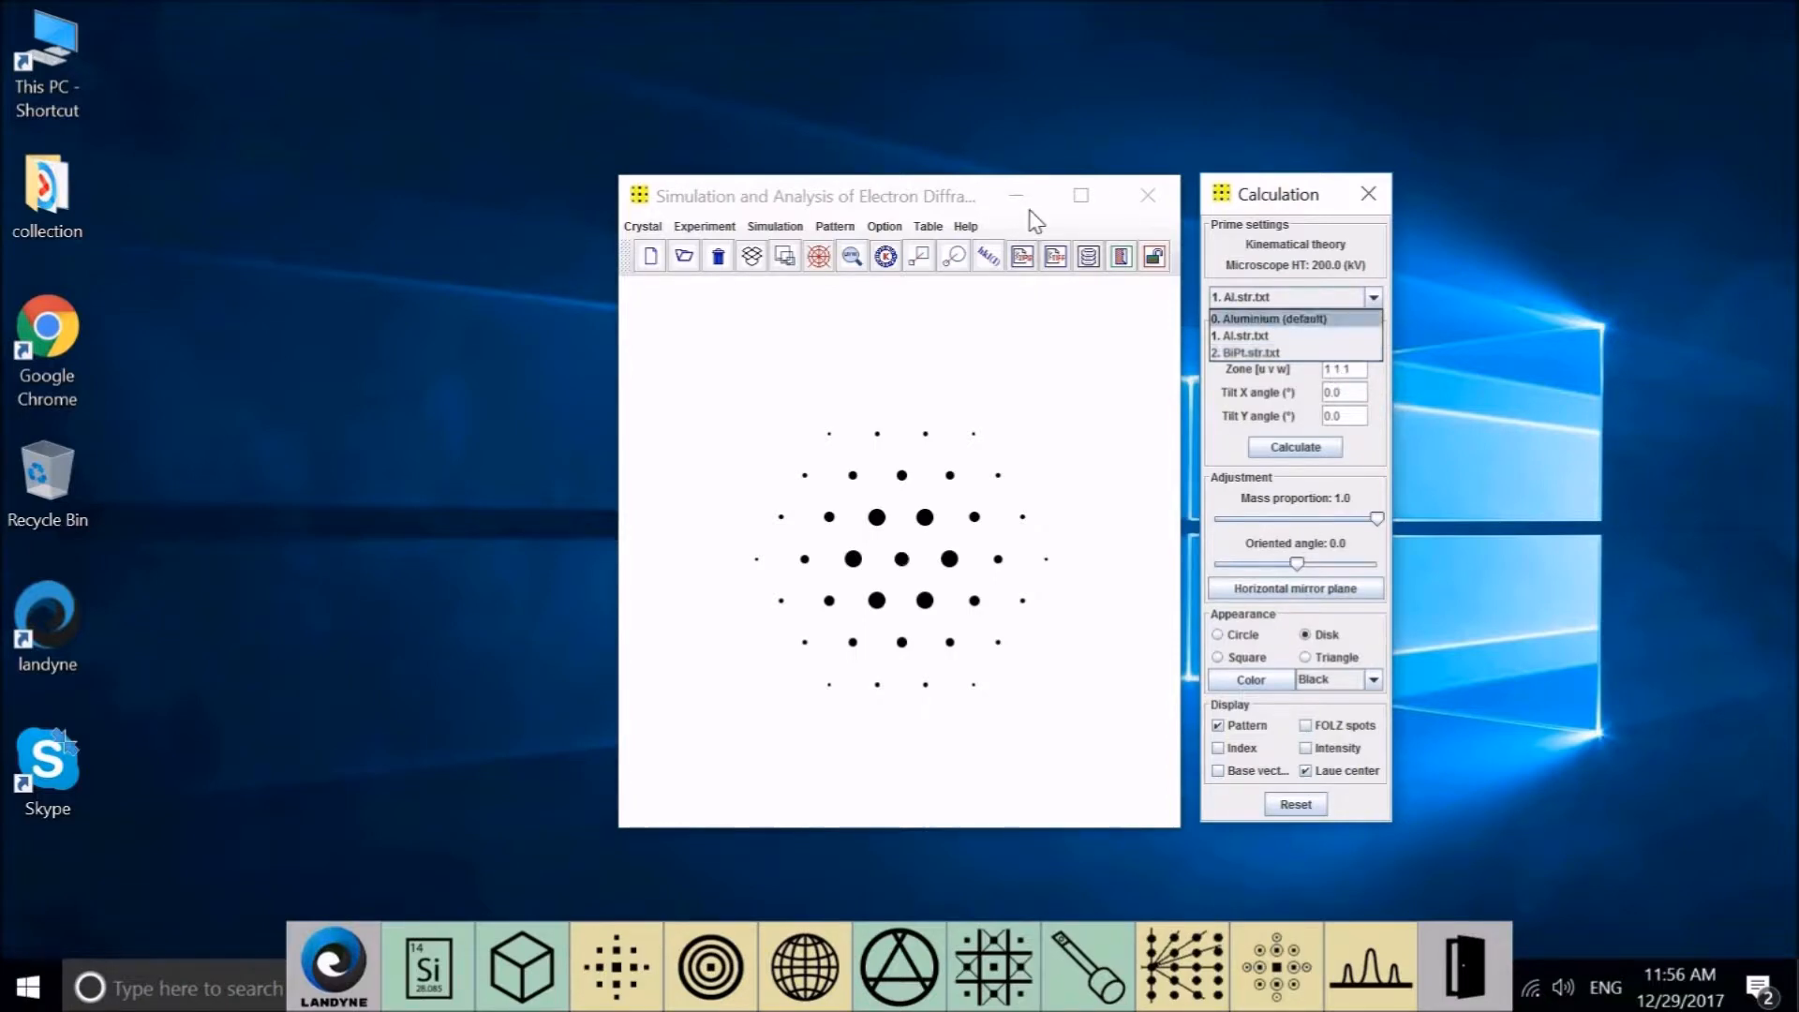
pyautogui.click(642, 226)
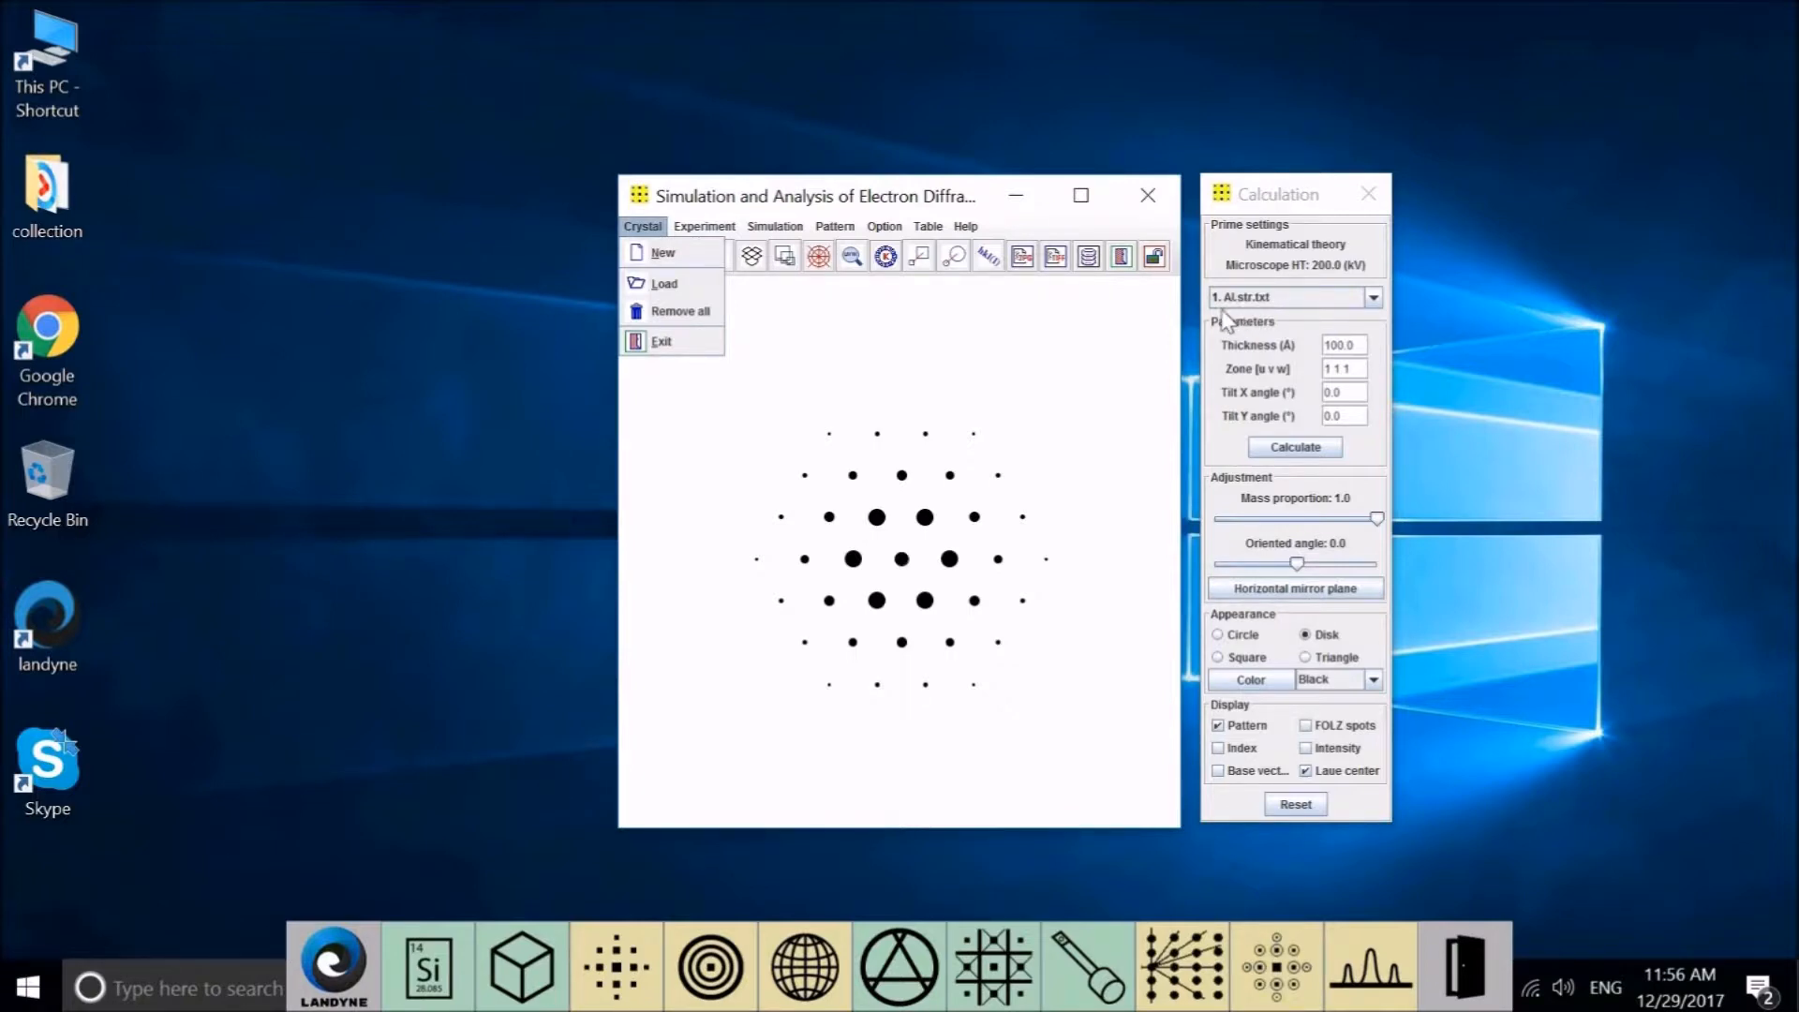
pyautogui.click(688, 314)
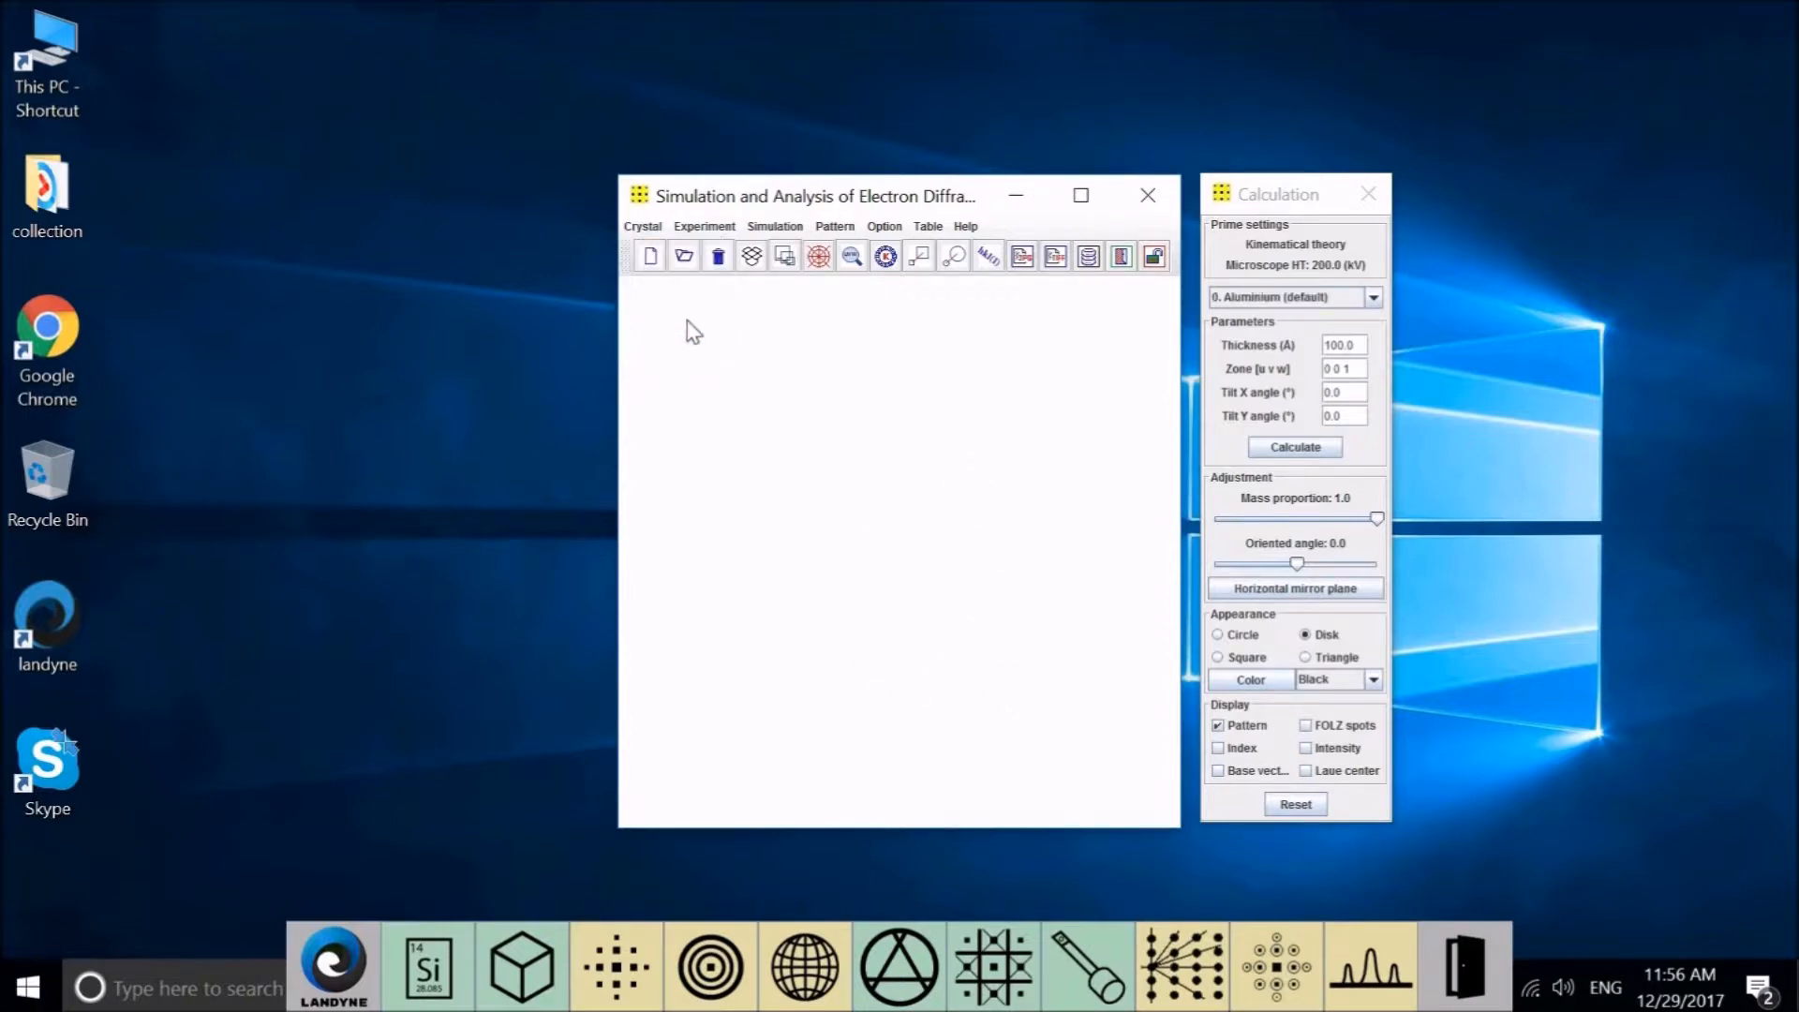
pyautogui.click(1372, 297)
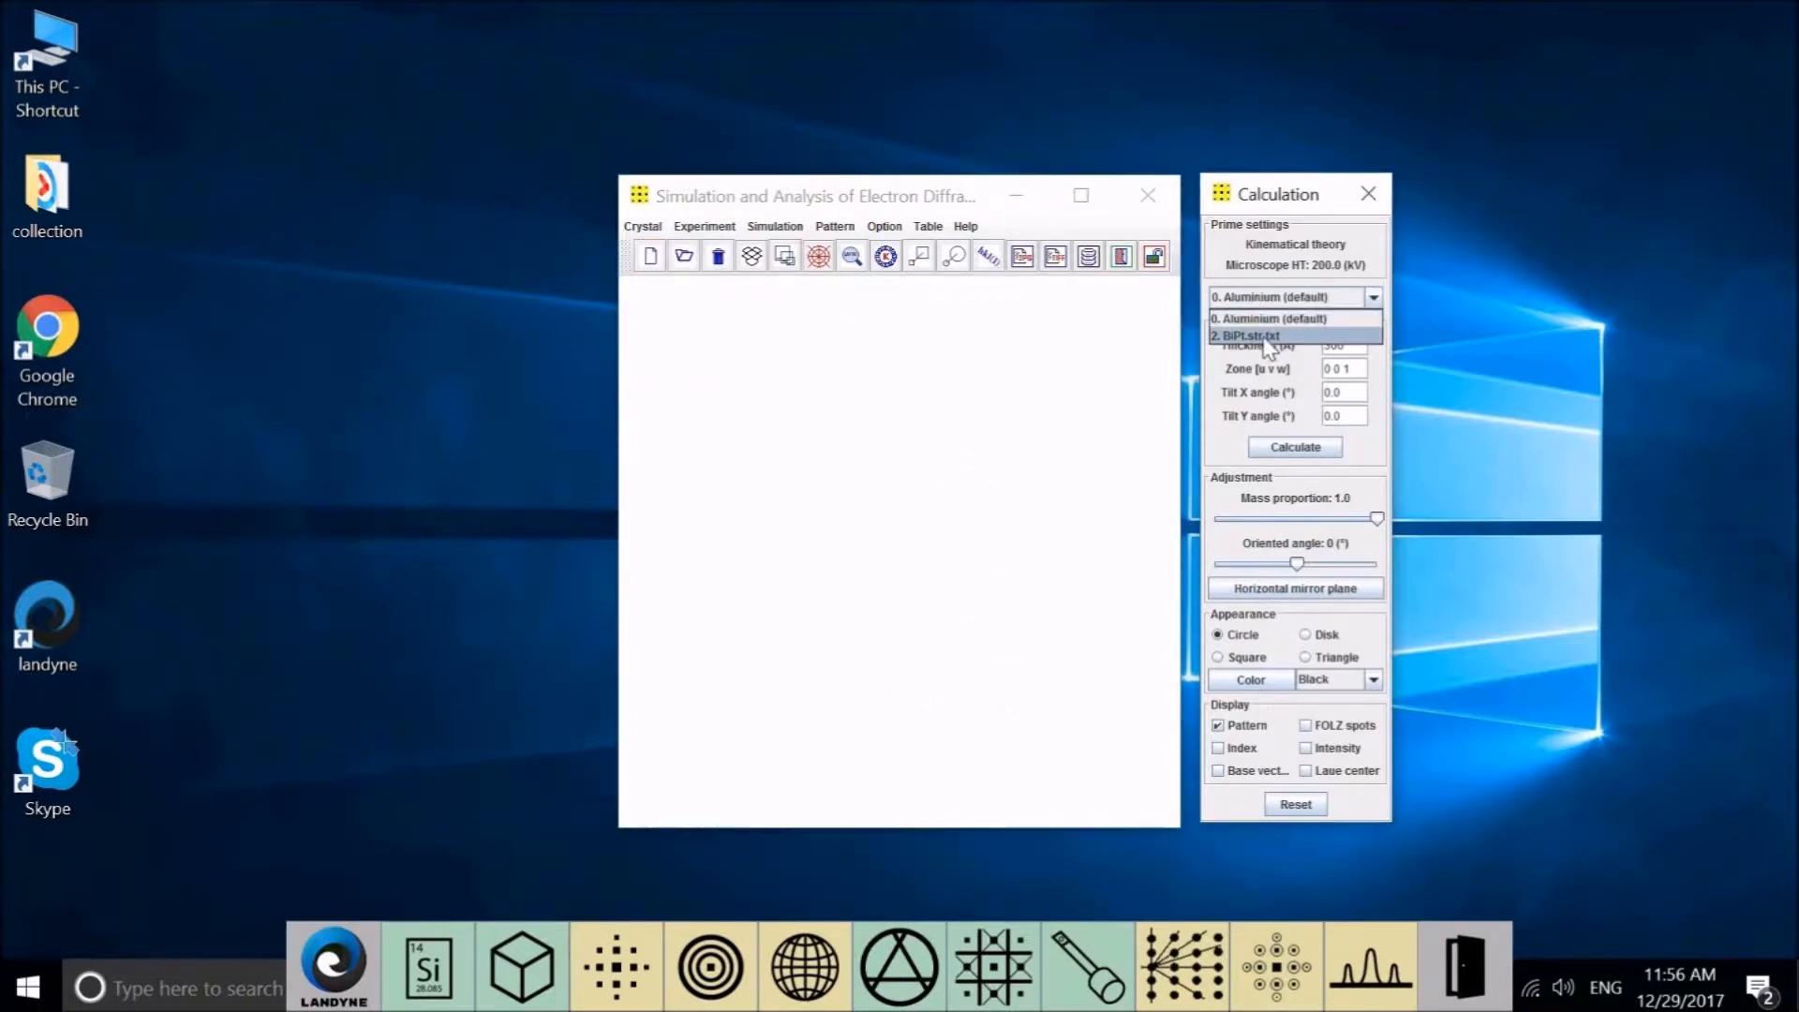
pyautogui.click(643, 228)
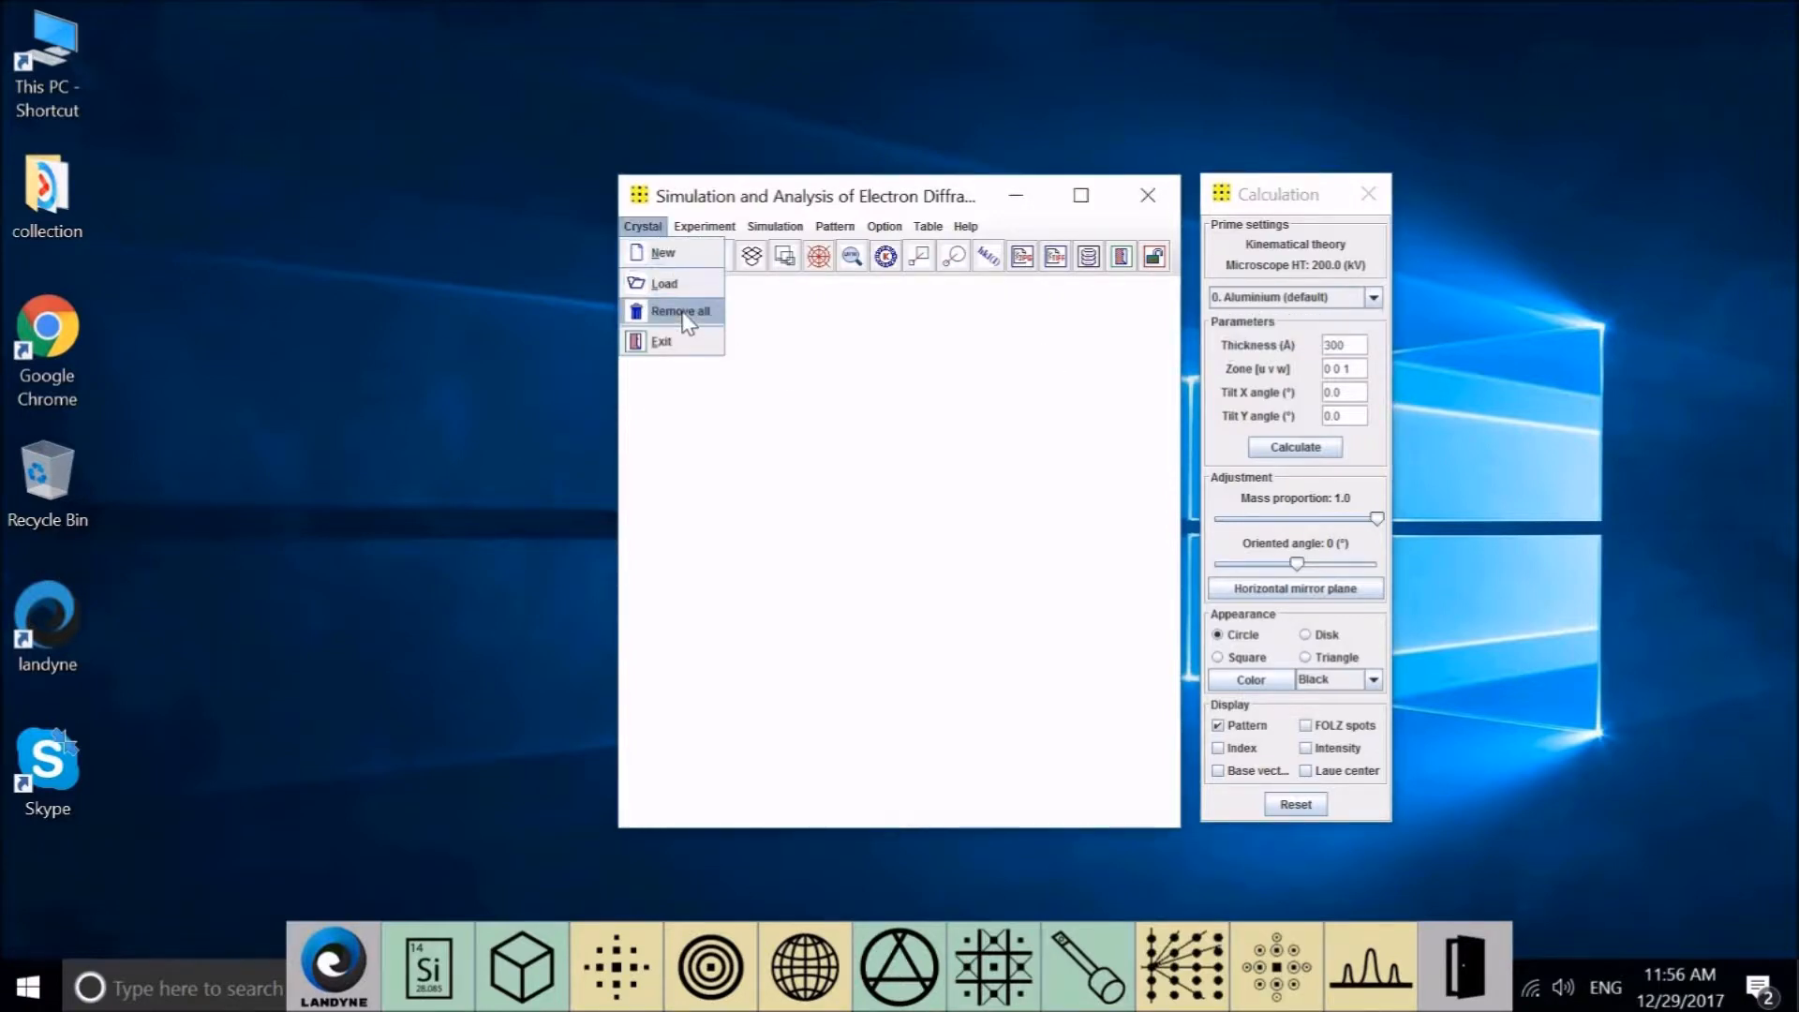
pyautogui.click(683, 313)
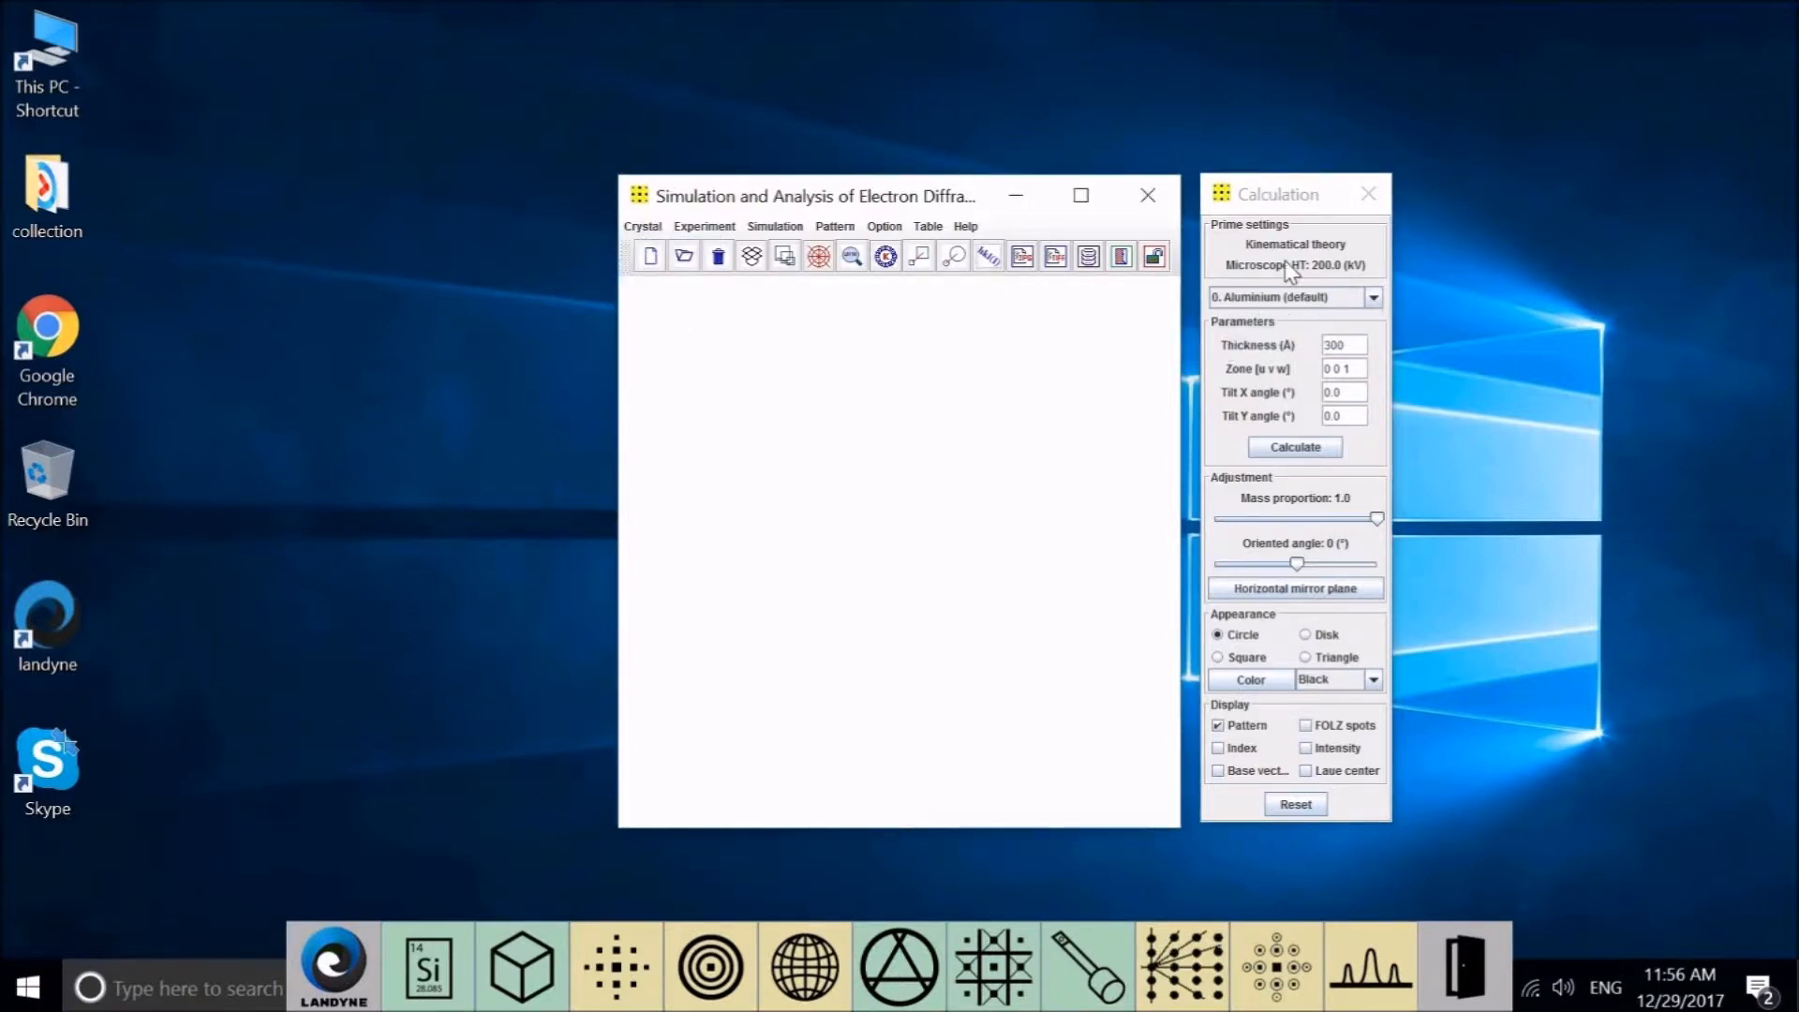
pyautogui.click(1375, 297)
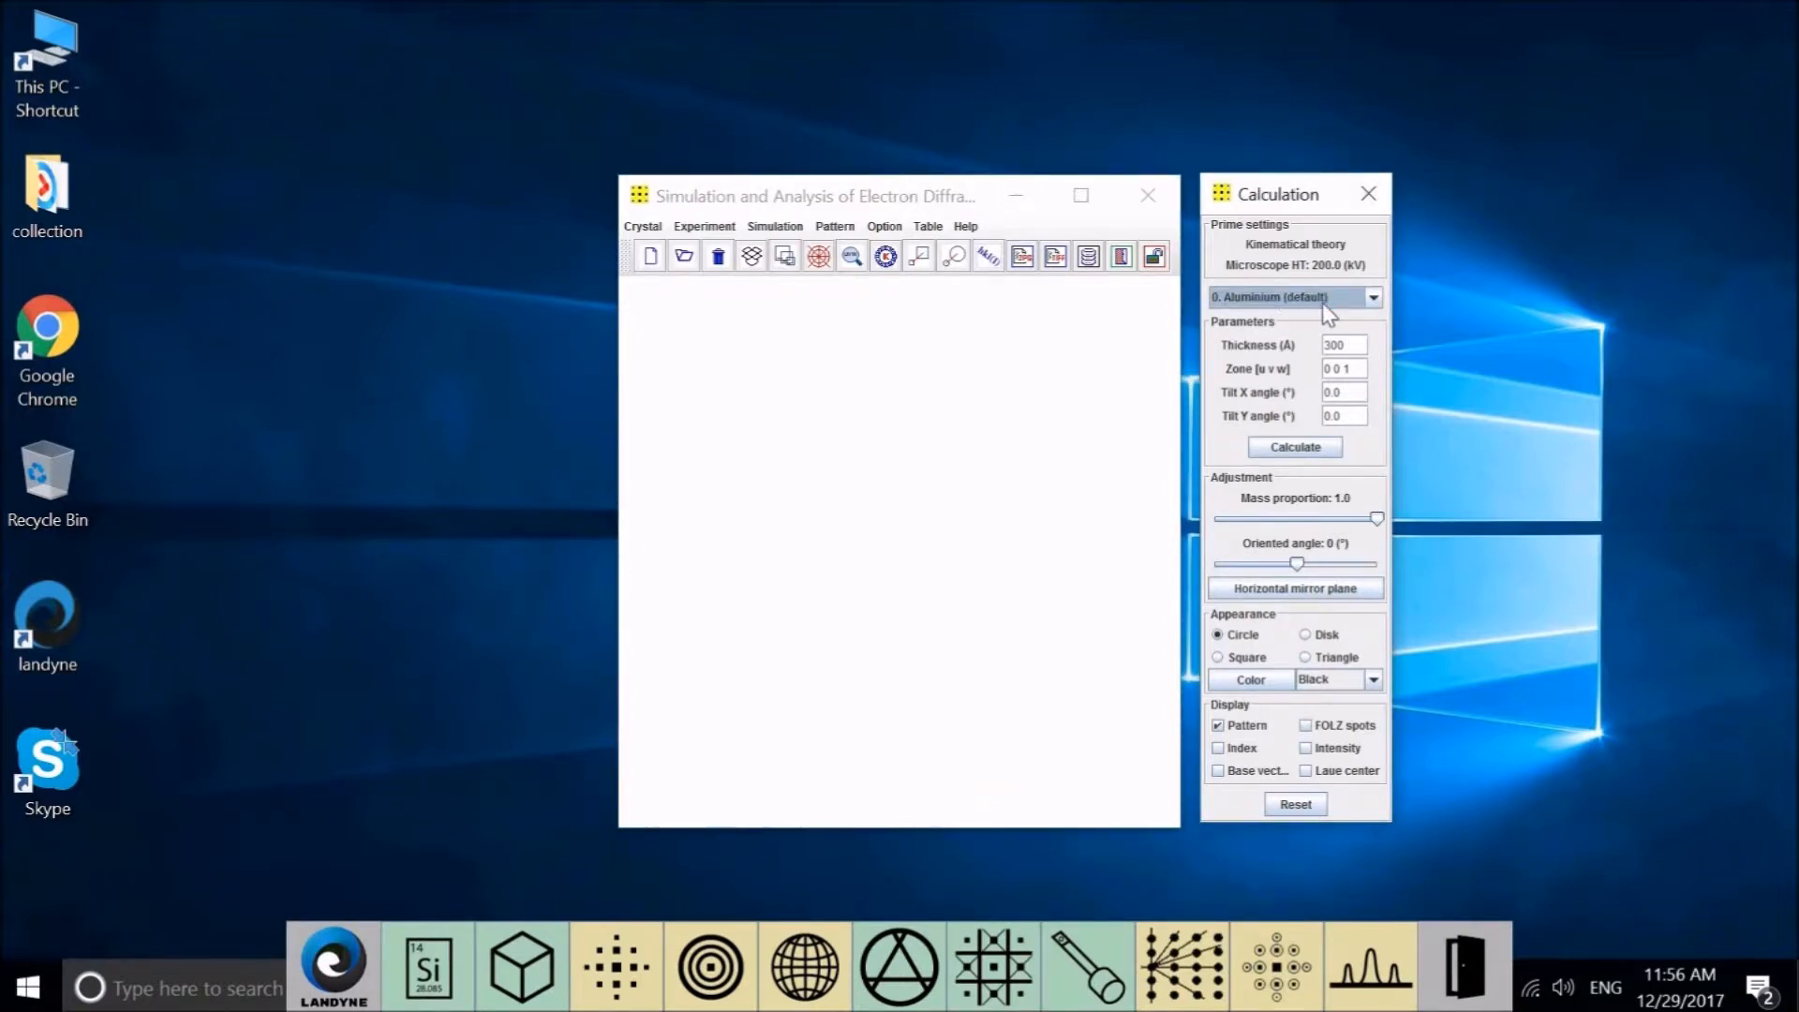
# Load the crystal structure BiPt.str.txt and calculate its diffraction pattern for zone 0 0 1
pyautogui.click(644, 227)
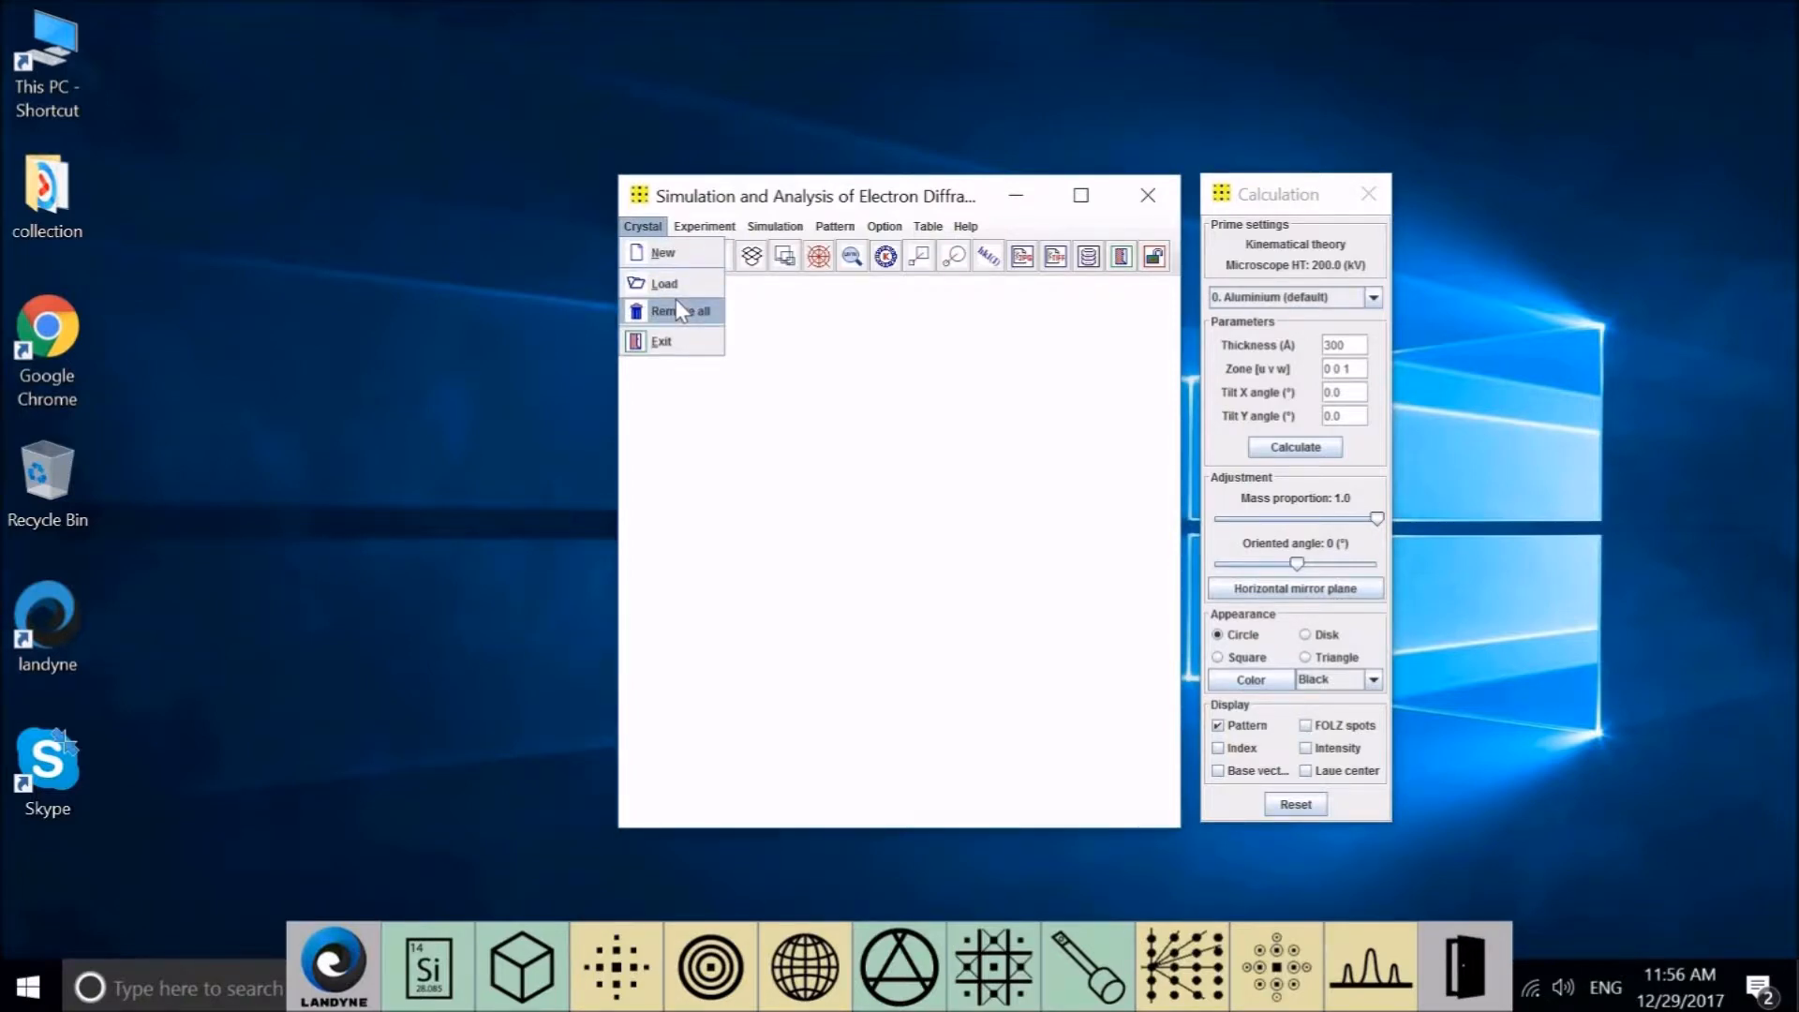
pyautogui.click(672, 281)
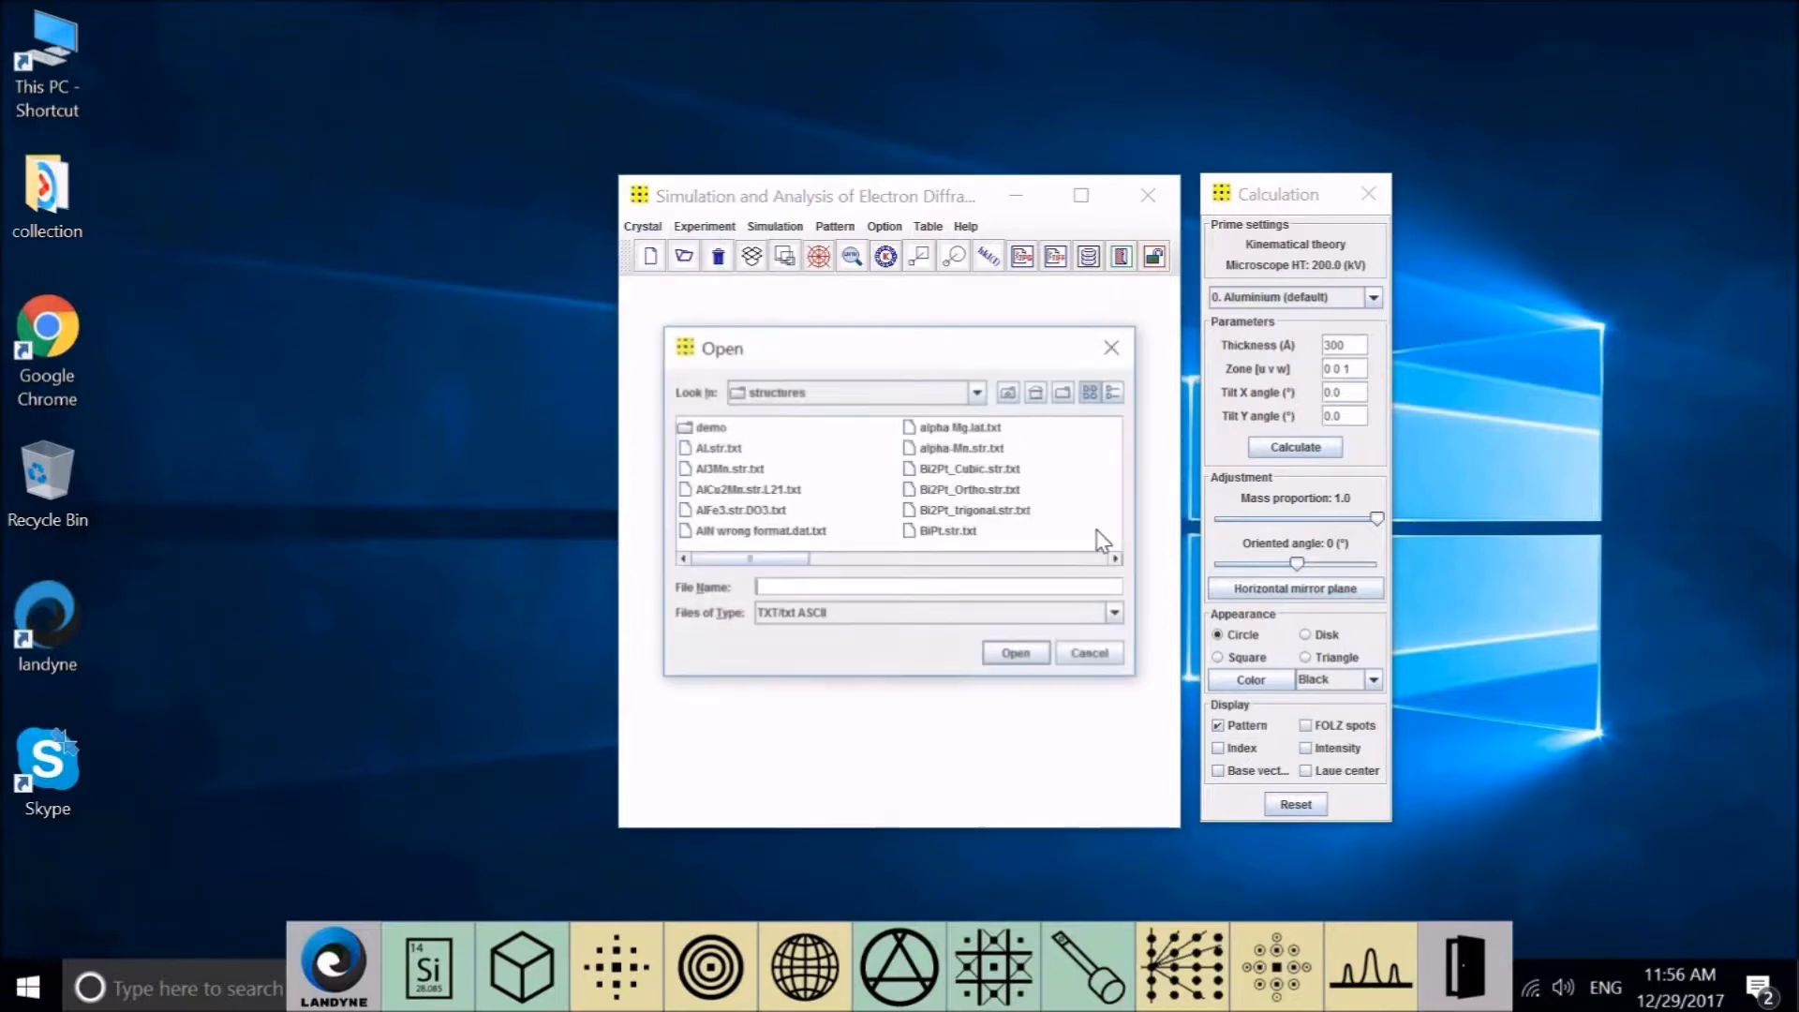
pyautogui.click(941, 538)
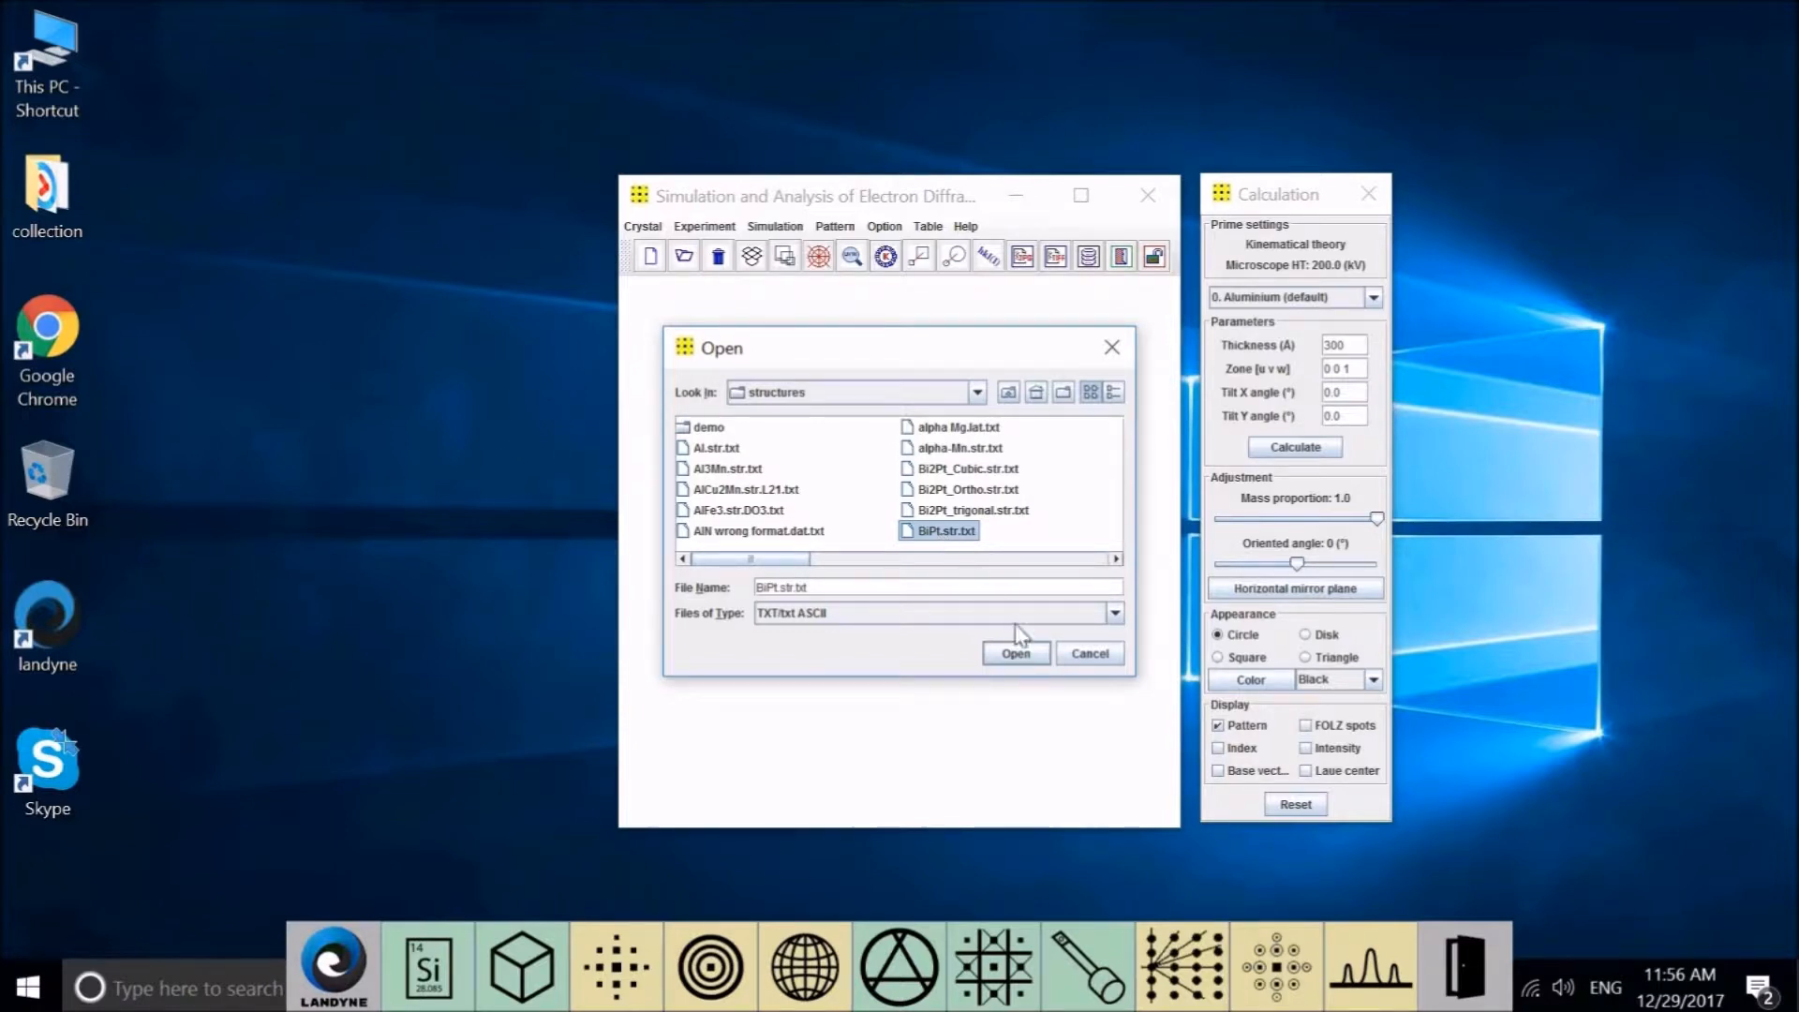
pyautogui.click(1016, 660)
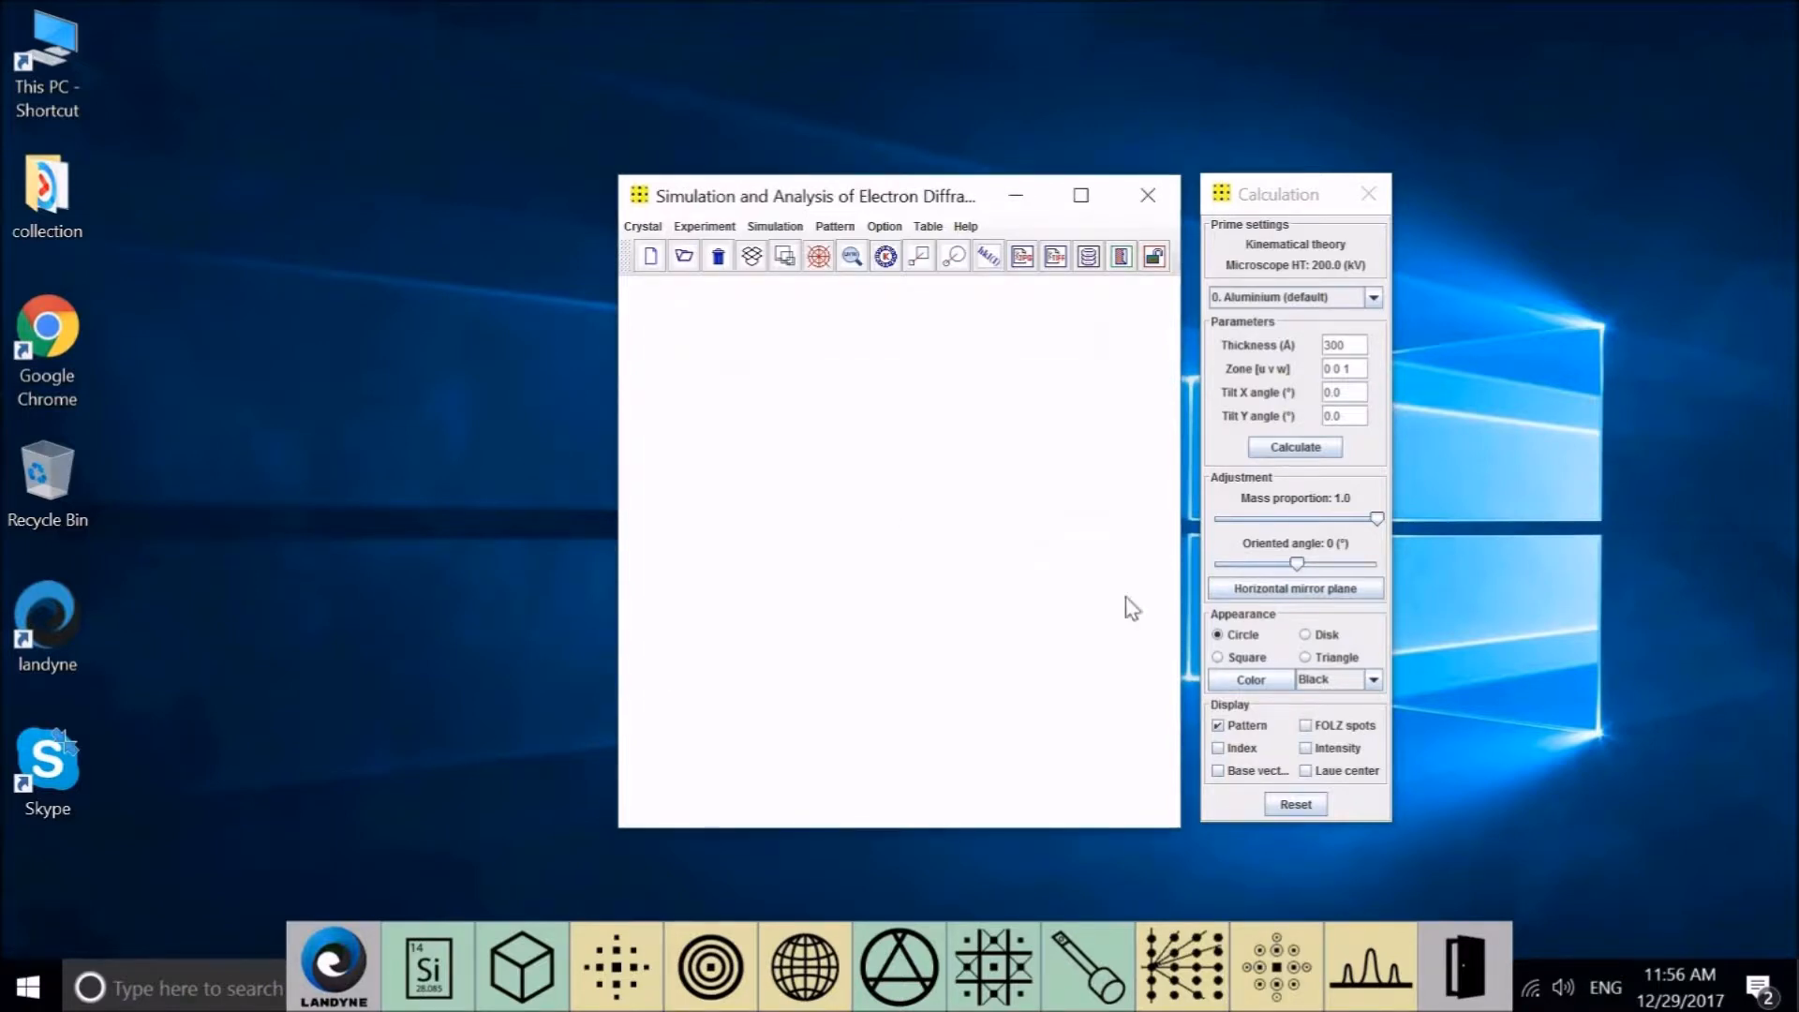
pyautogui.click(1301, 447)
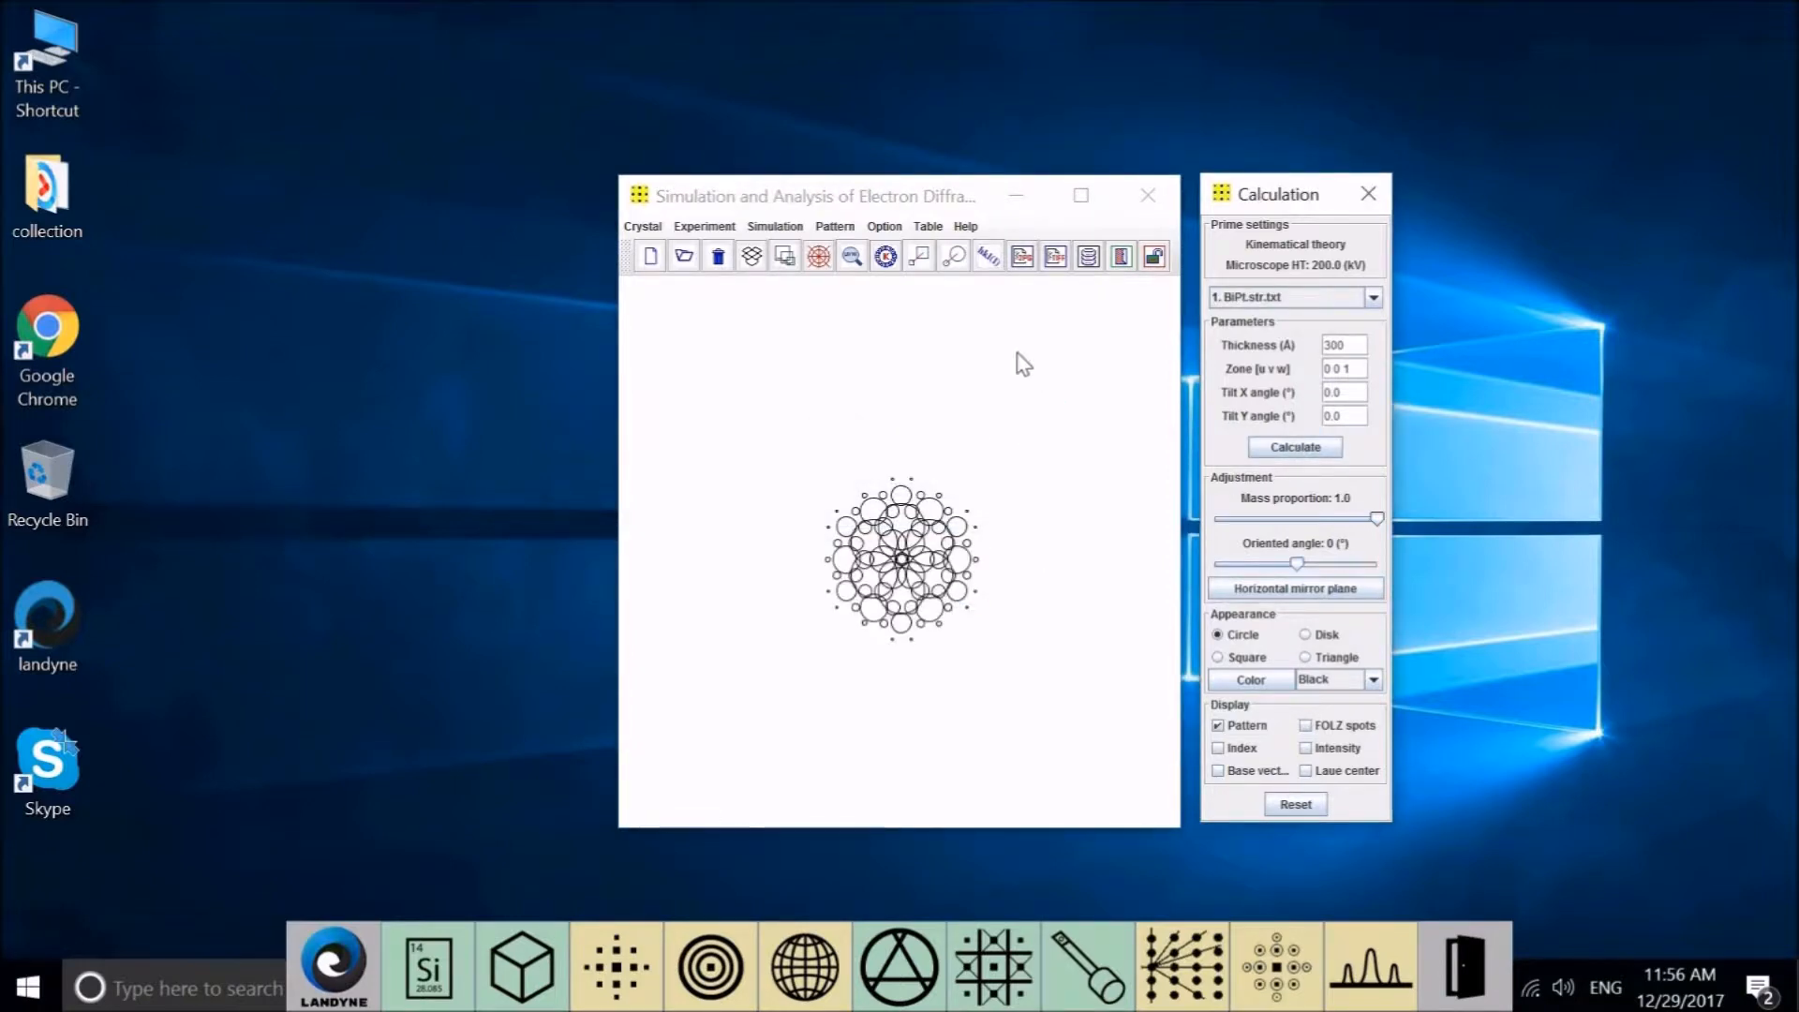
# Set the pattern zoom to about 1.203 and the intensity scale to about 0.675 for the BiPt.str.txt pattern
pyautogui.click(921, 259)
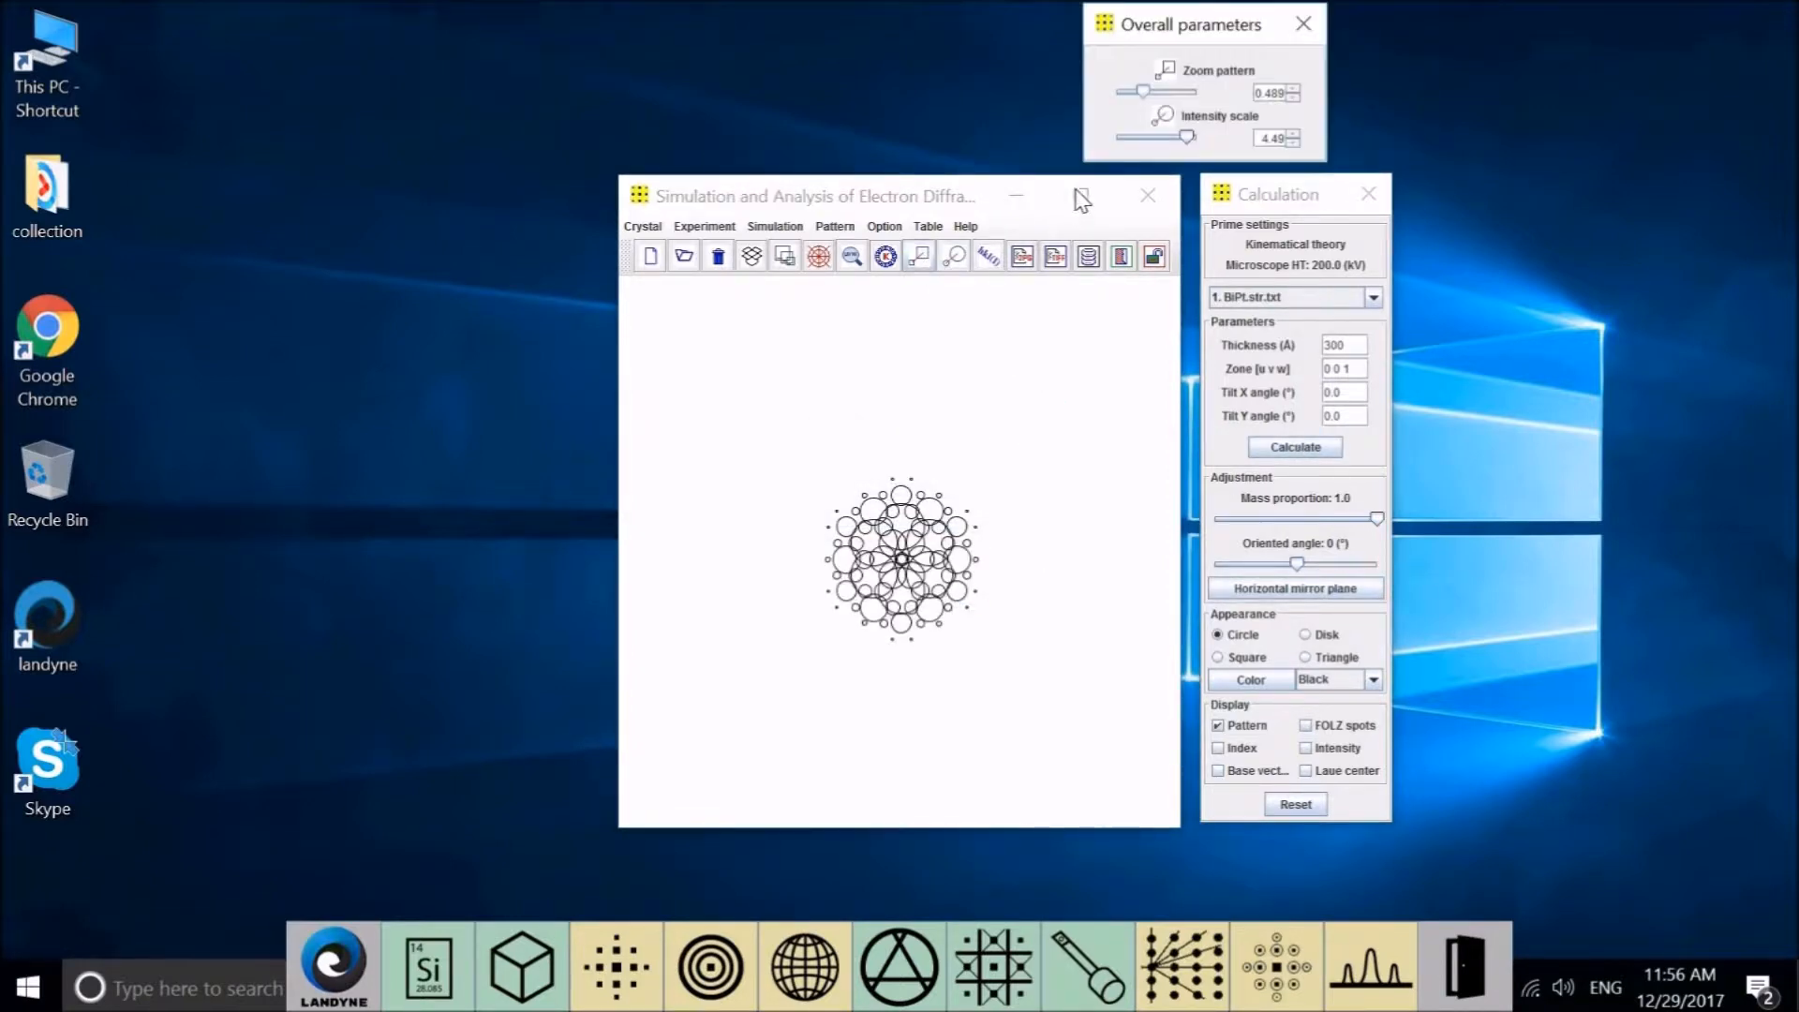
pyautogui.click(1150, 97)
pyautogui.moveTo(1147, 86); pyautogui.dragTo(1161, 90)
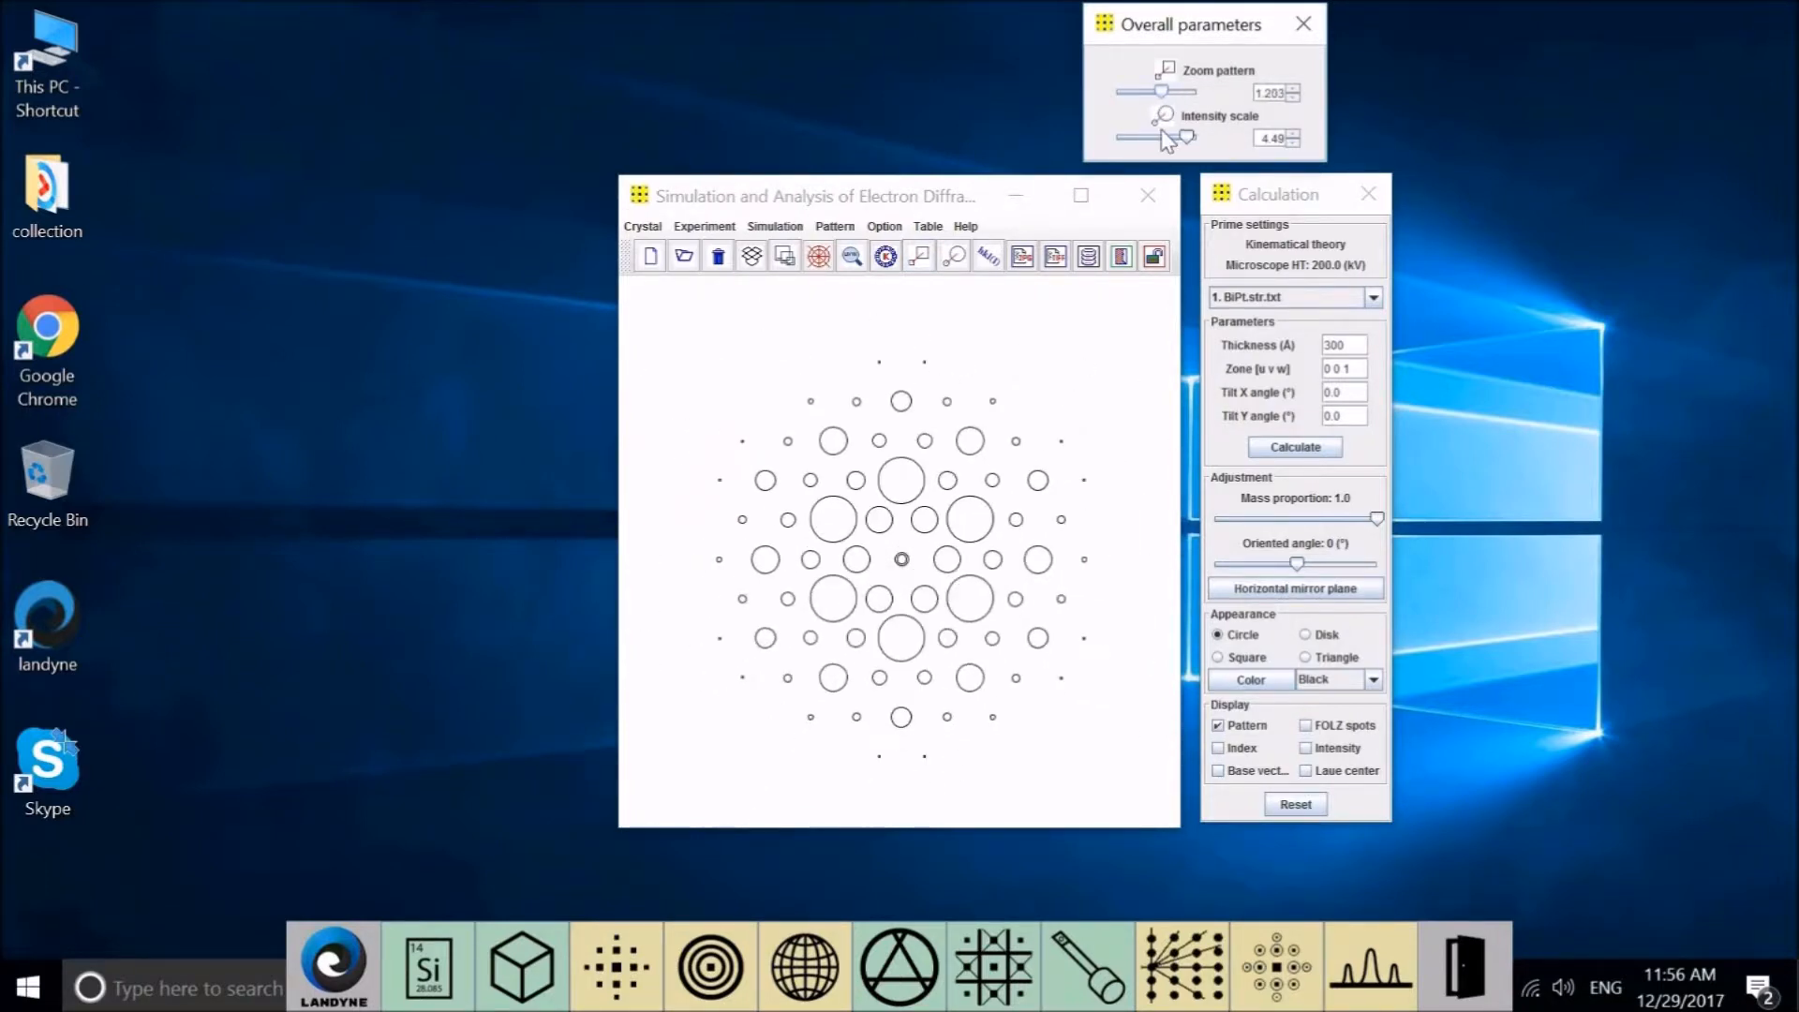
pyautogui.click(1153, 136)
pyautogui.moveTo(1153, 134)
pyautogui.mouseDown()
pyautogui.moveTo(1121, 134)
pyautogui.moveTo(1173, 134)
pyautogui.moveTo(1149, 136)
pyautogui.mouseUp()
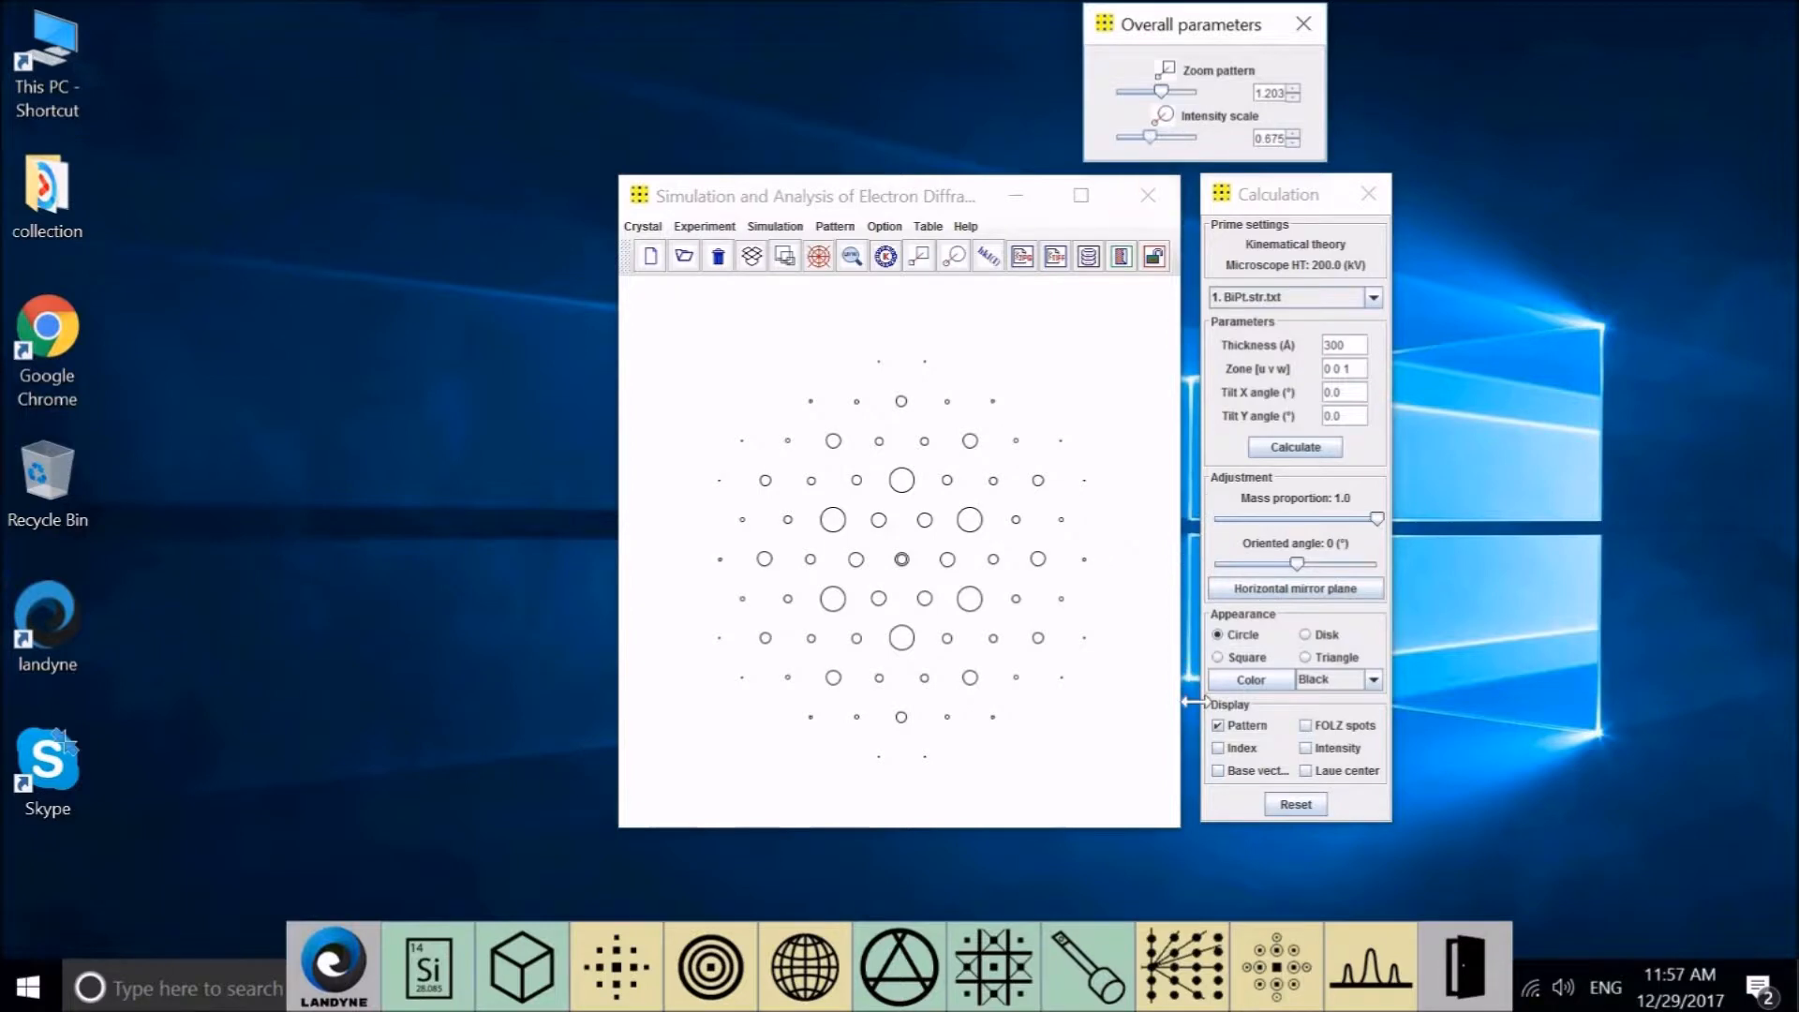
# Draw the BiPt.str.txt reflections as disks and show their index labels
pyautogui.click(1320, 634)
pyautogui.click(1239, 749)
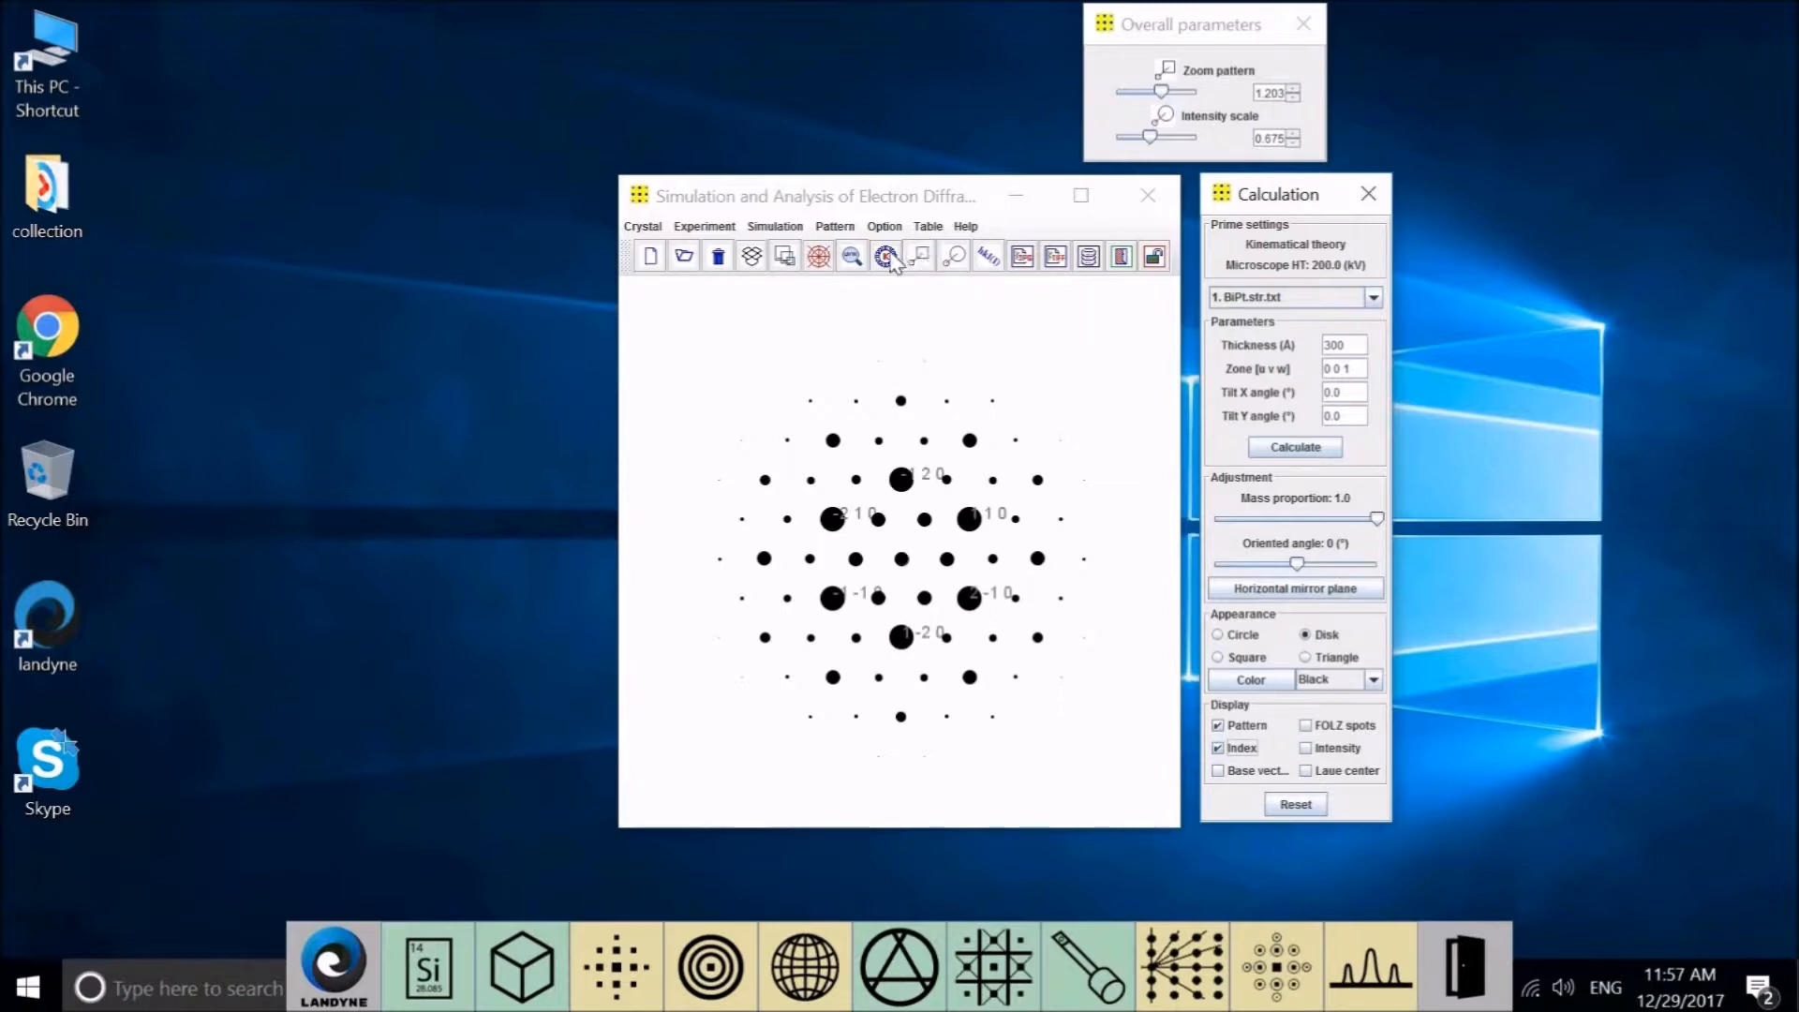
# Open the reflection label settings and display the available label colours
pyautogui.click(986, 267)
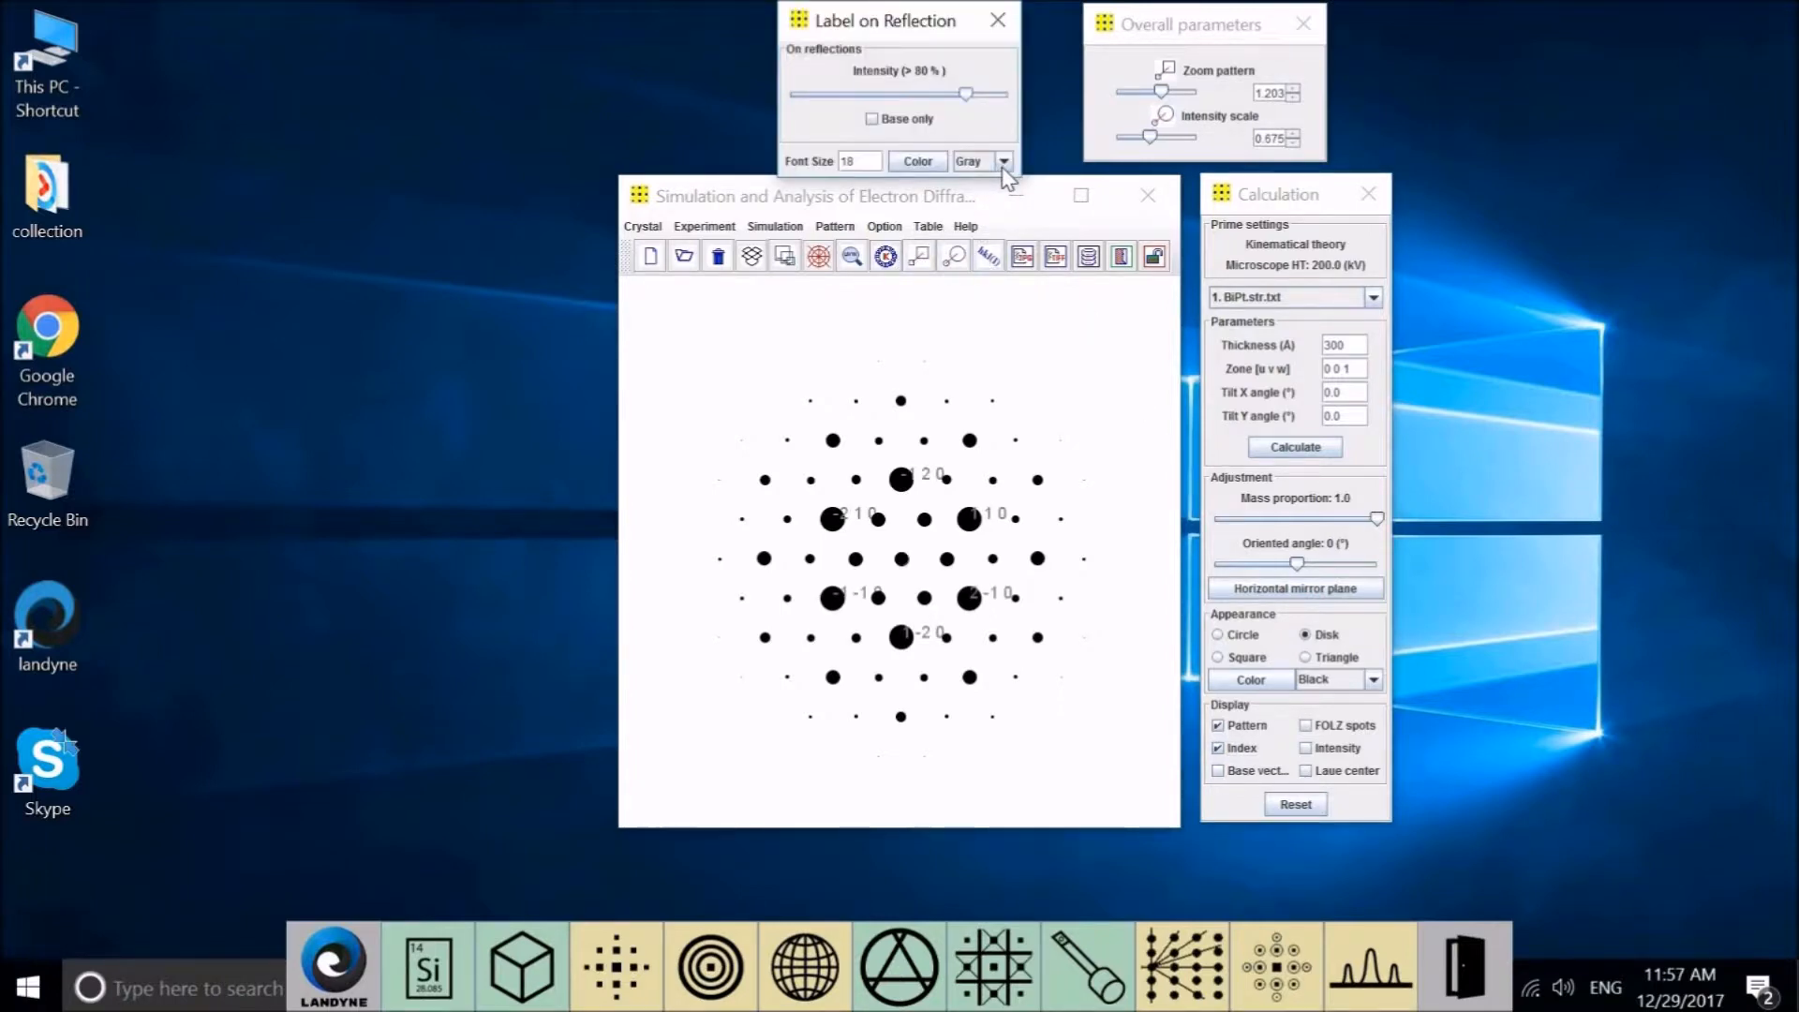
pyautogui.click(1003, 163)
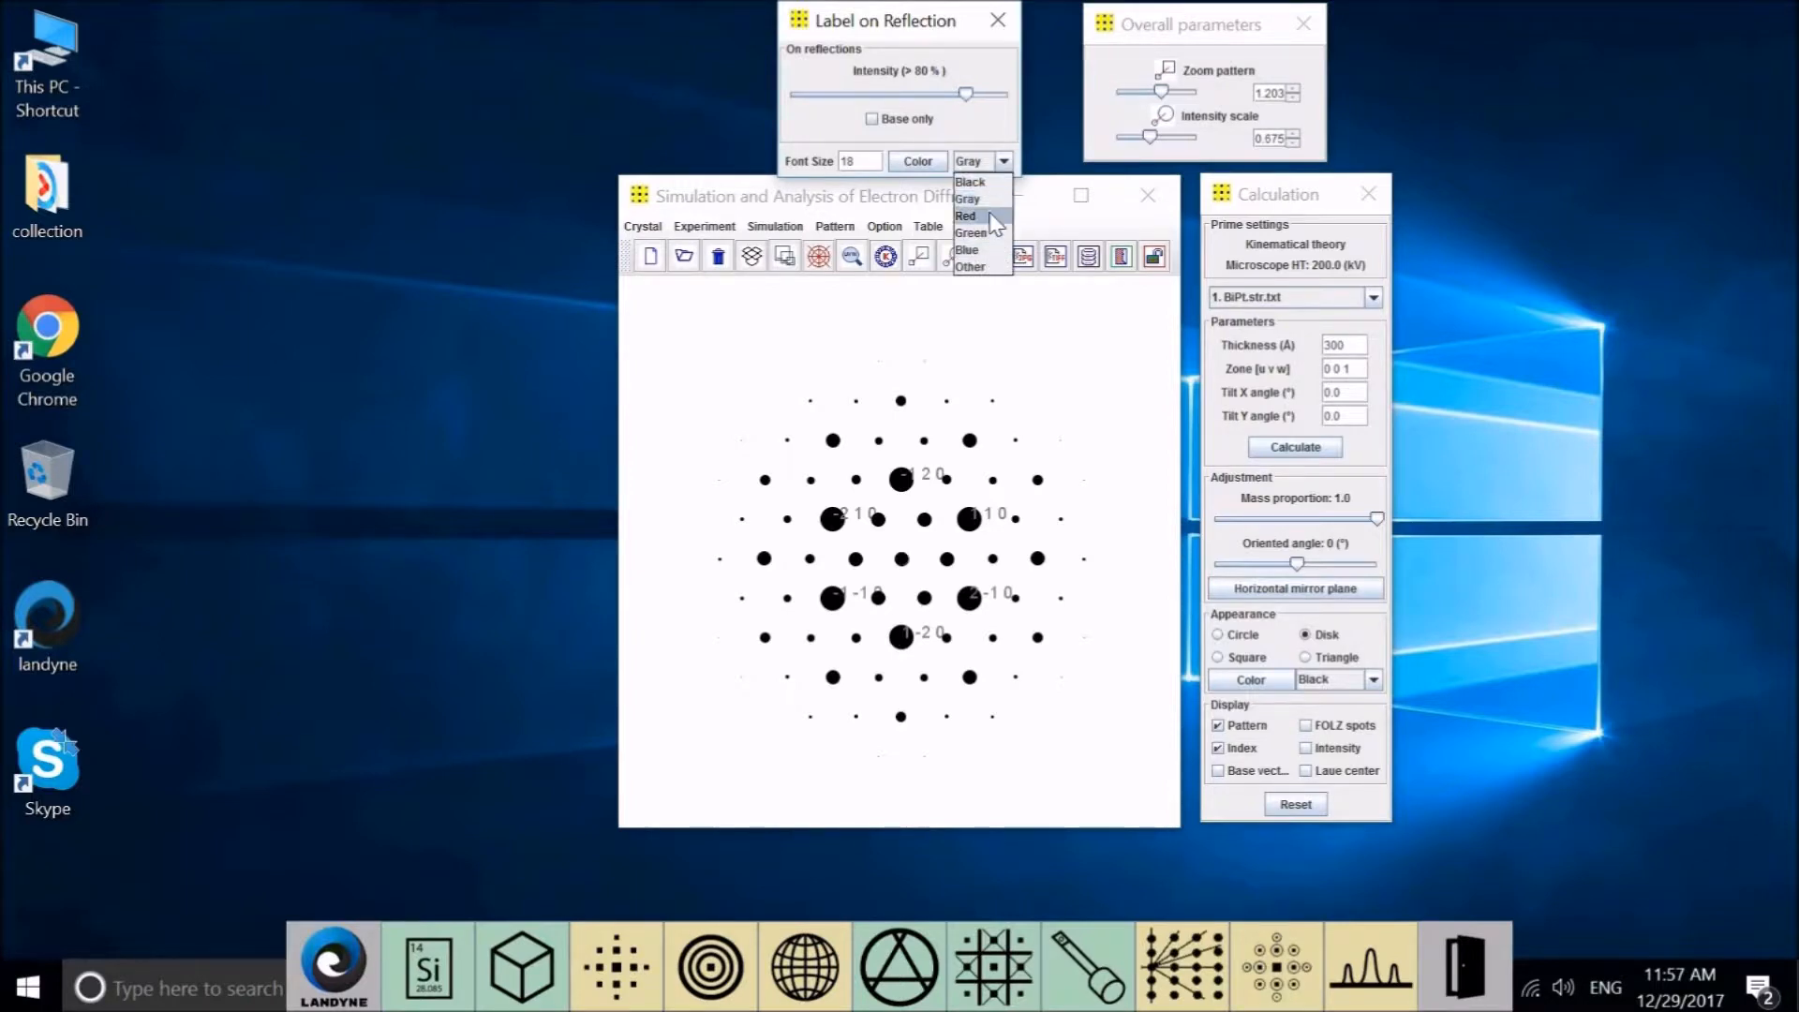
# Set the reflection labels to red with font size 20
pyautogui.click(986, 216)
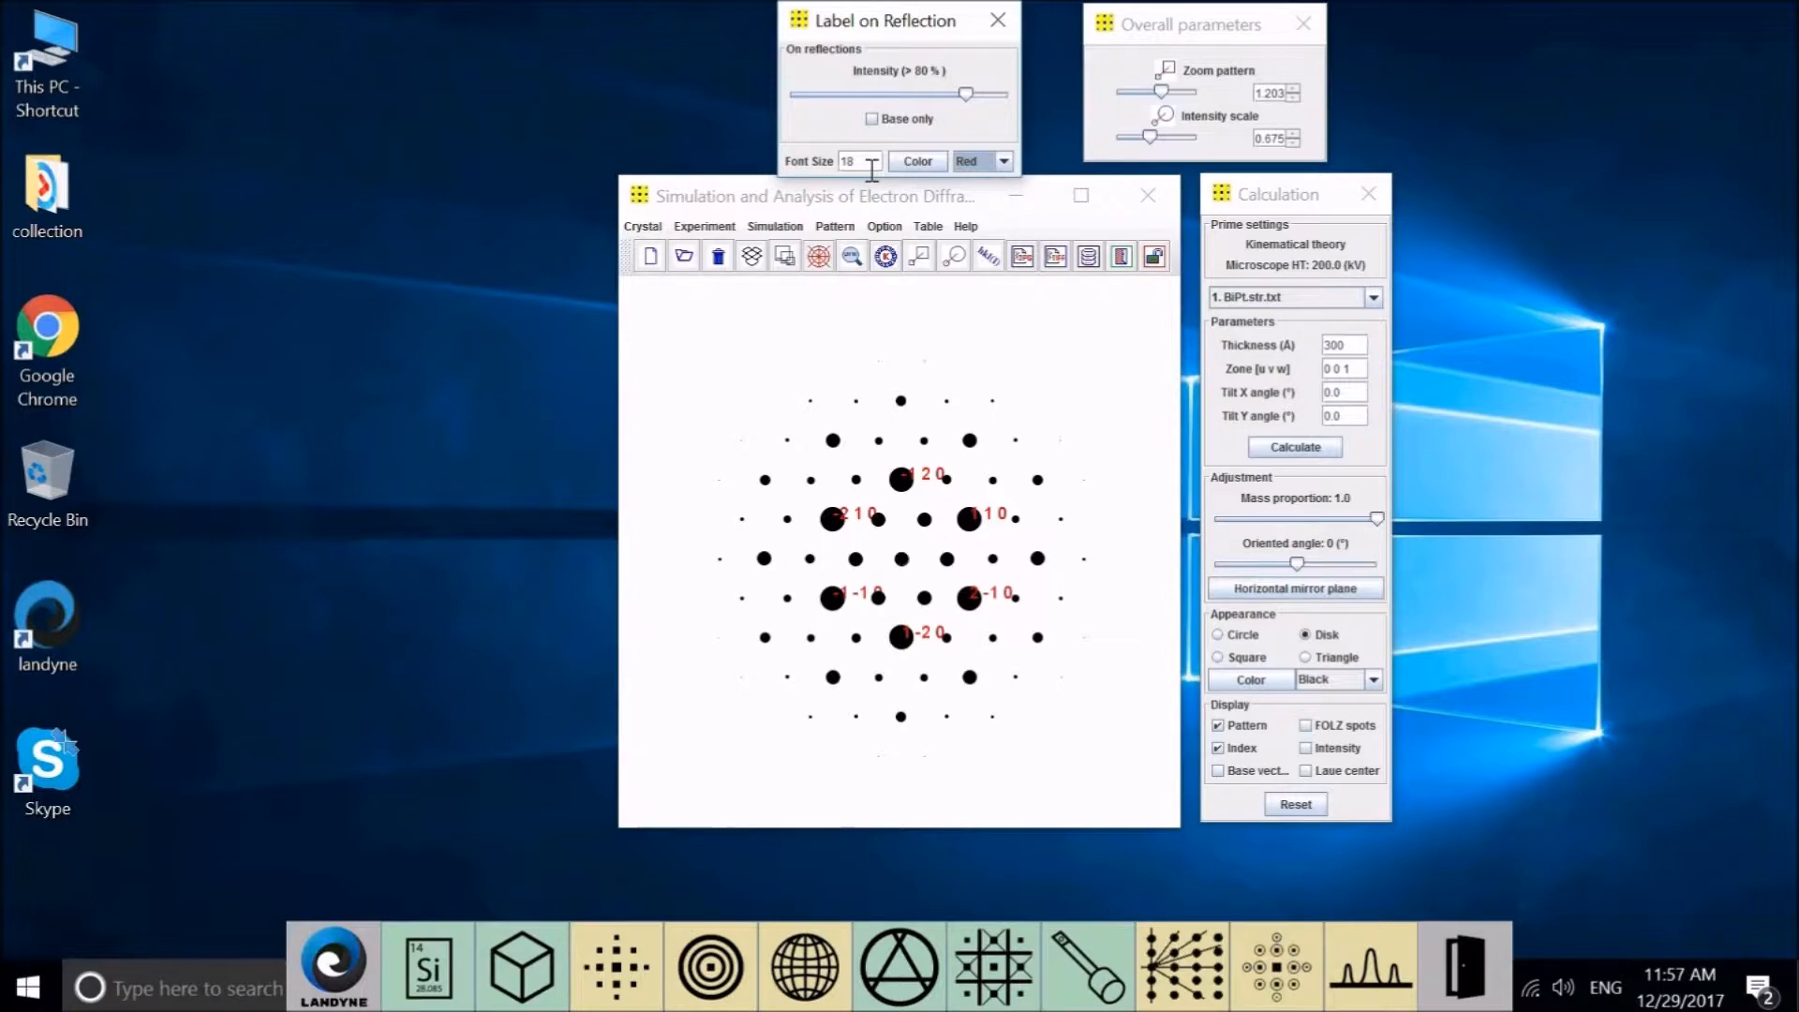
pyautogui.click(850, 160)
pyautogui.moveTo(854, 159); pyautogui.dragTo(813, 159)
pyautogui.write('2')
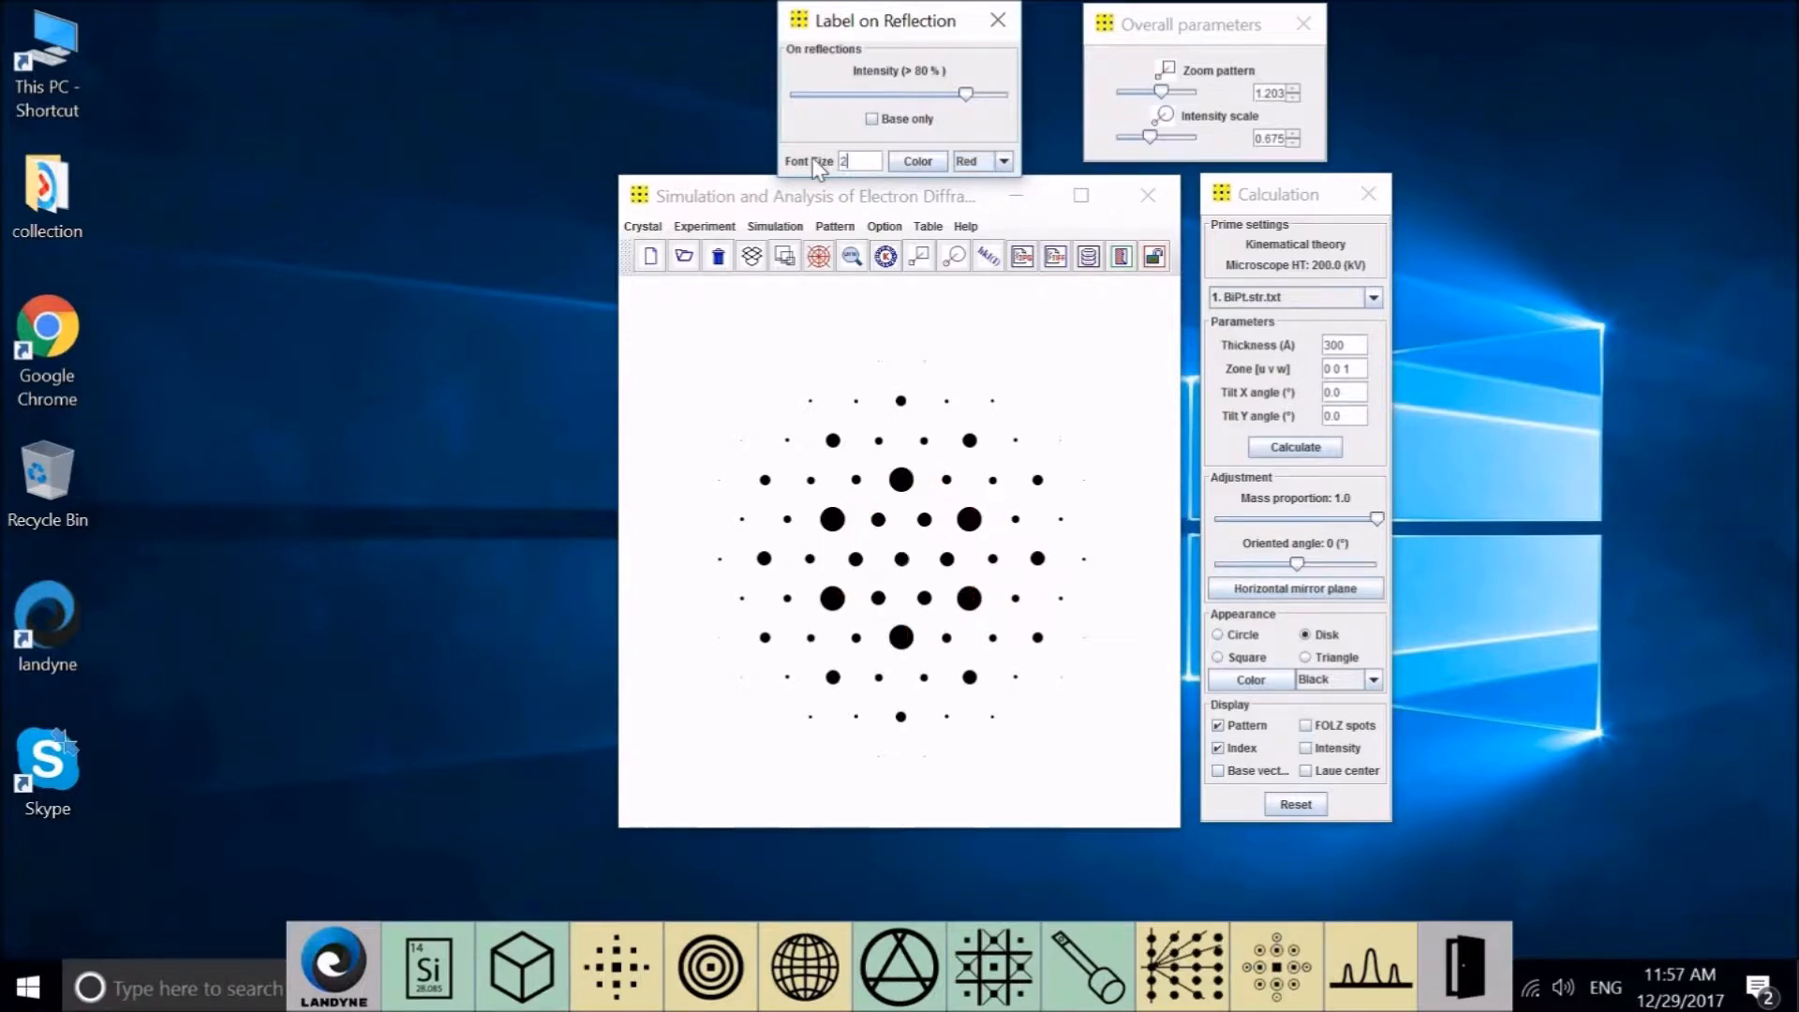
pyautogui.write('0')
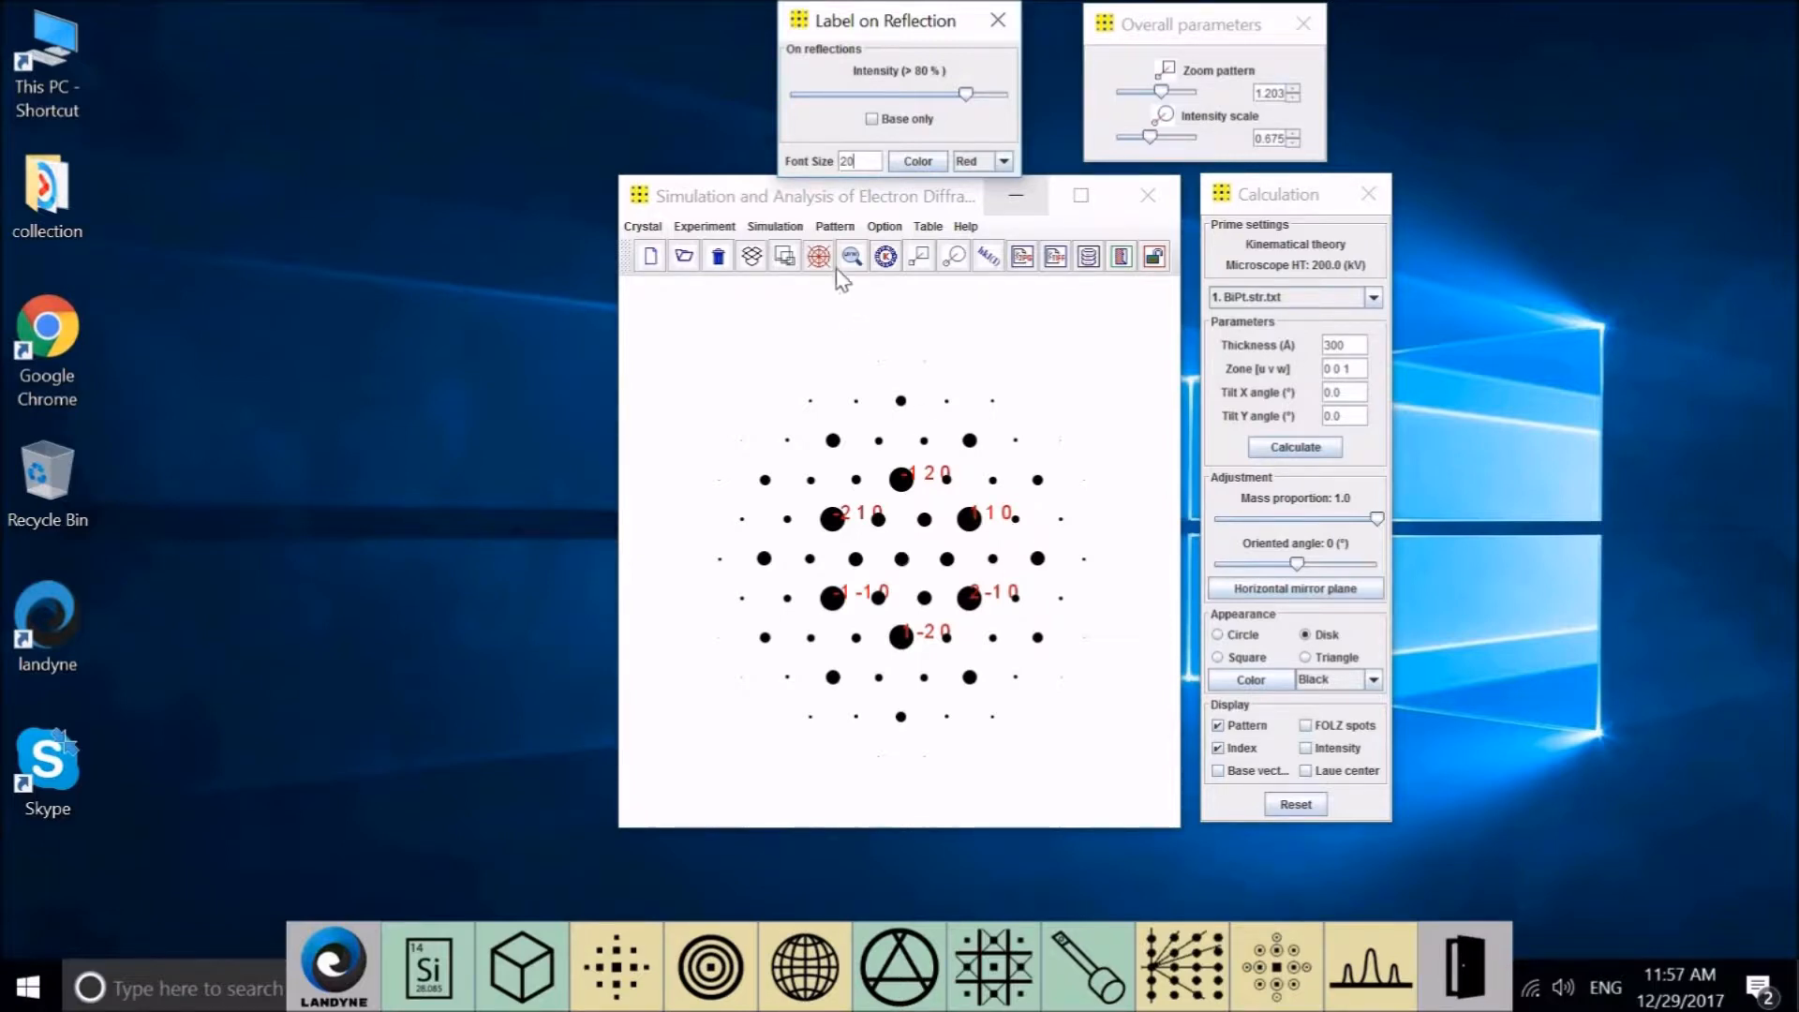
# Open the Miller-Bravais indices converter beside the pattern and convert the plane/reflection index 1 1 0 to Miller-Bravais notation
pyautogui.click(799, 234)
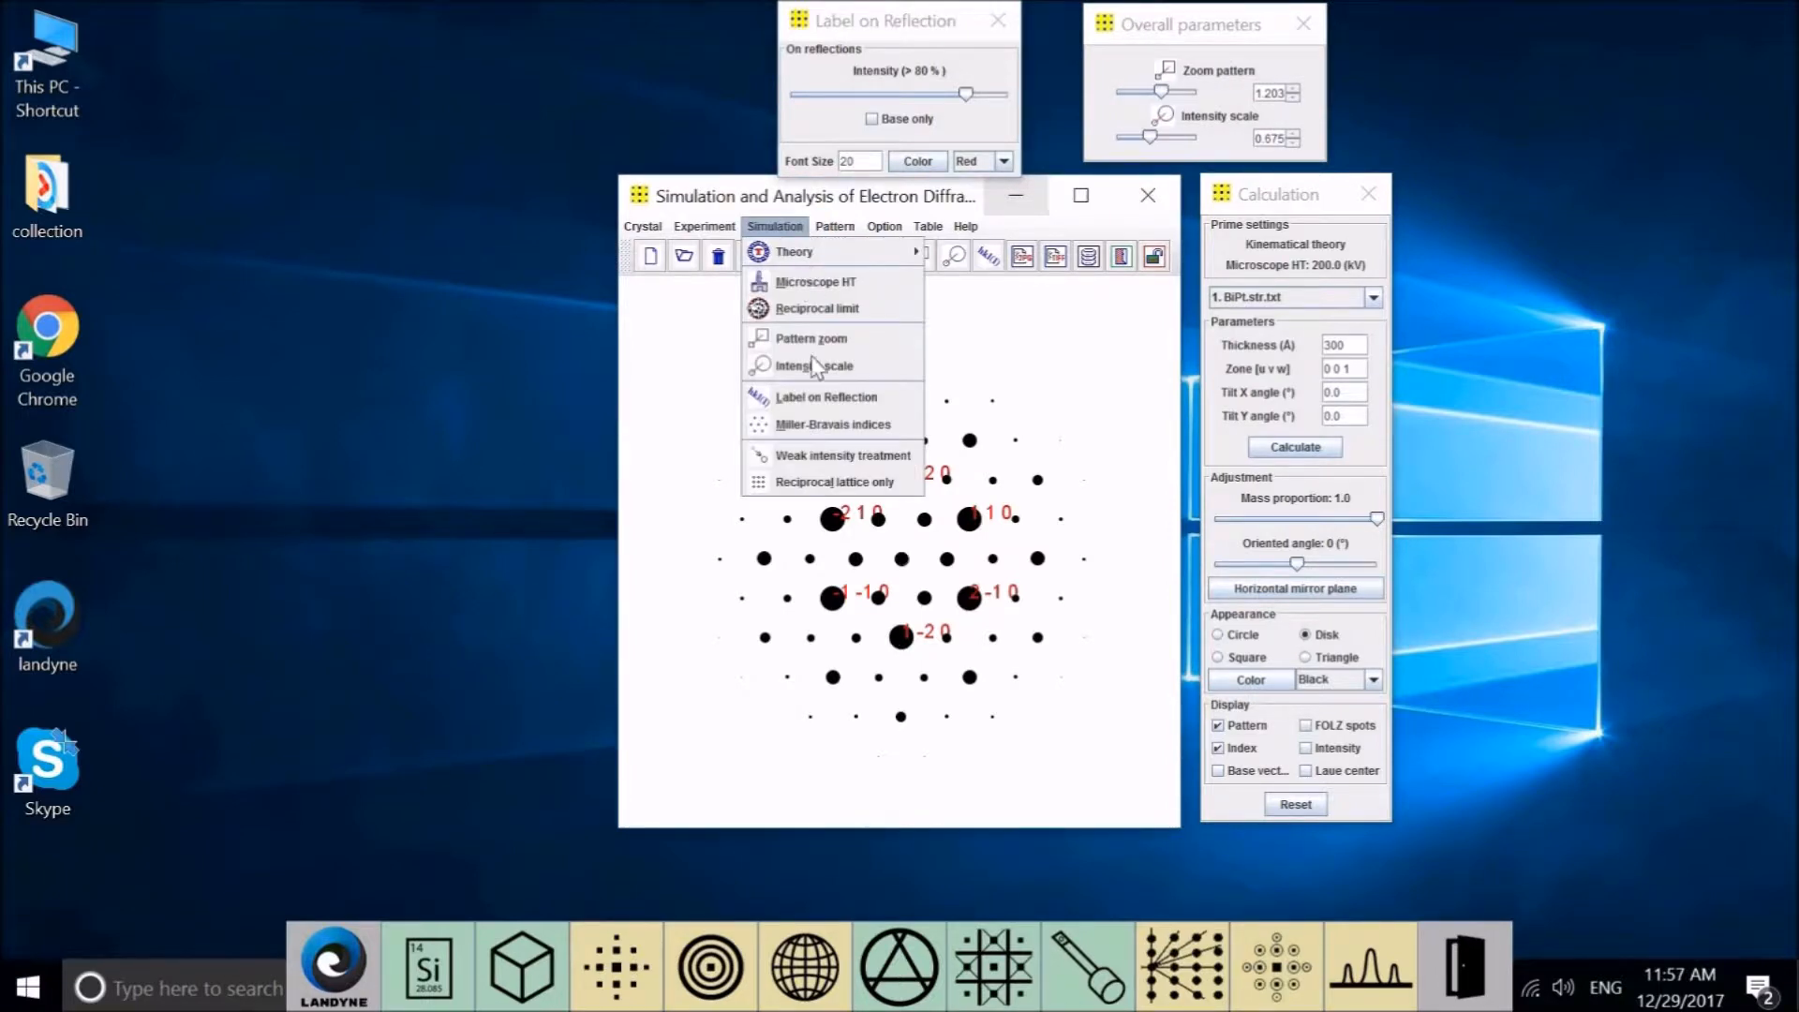
pyautogui.click(816, 429)
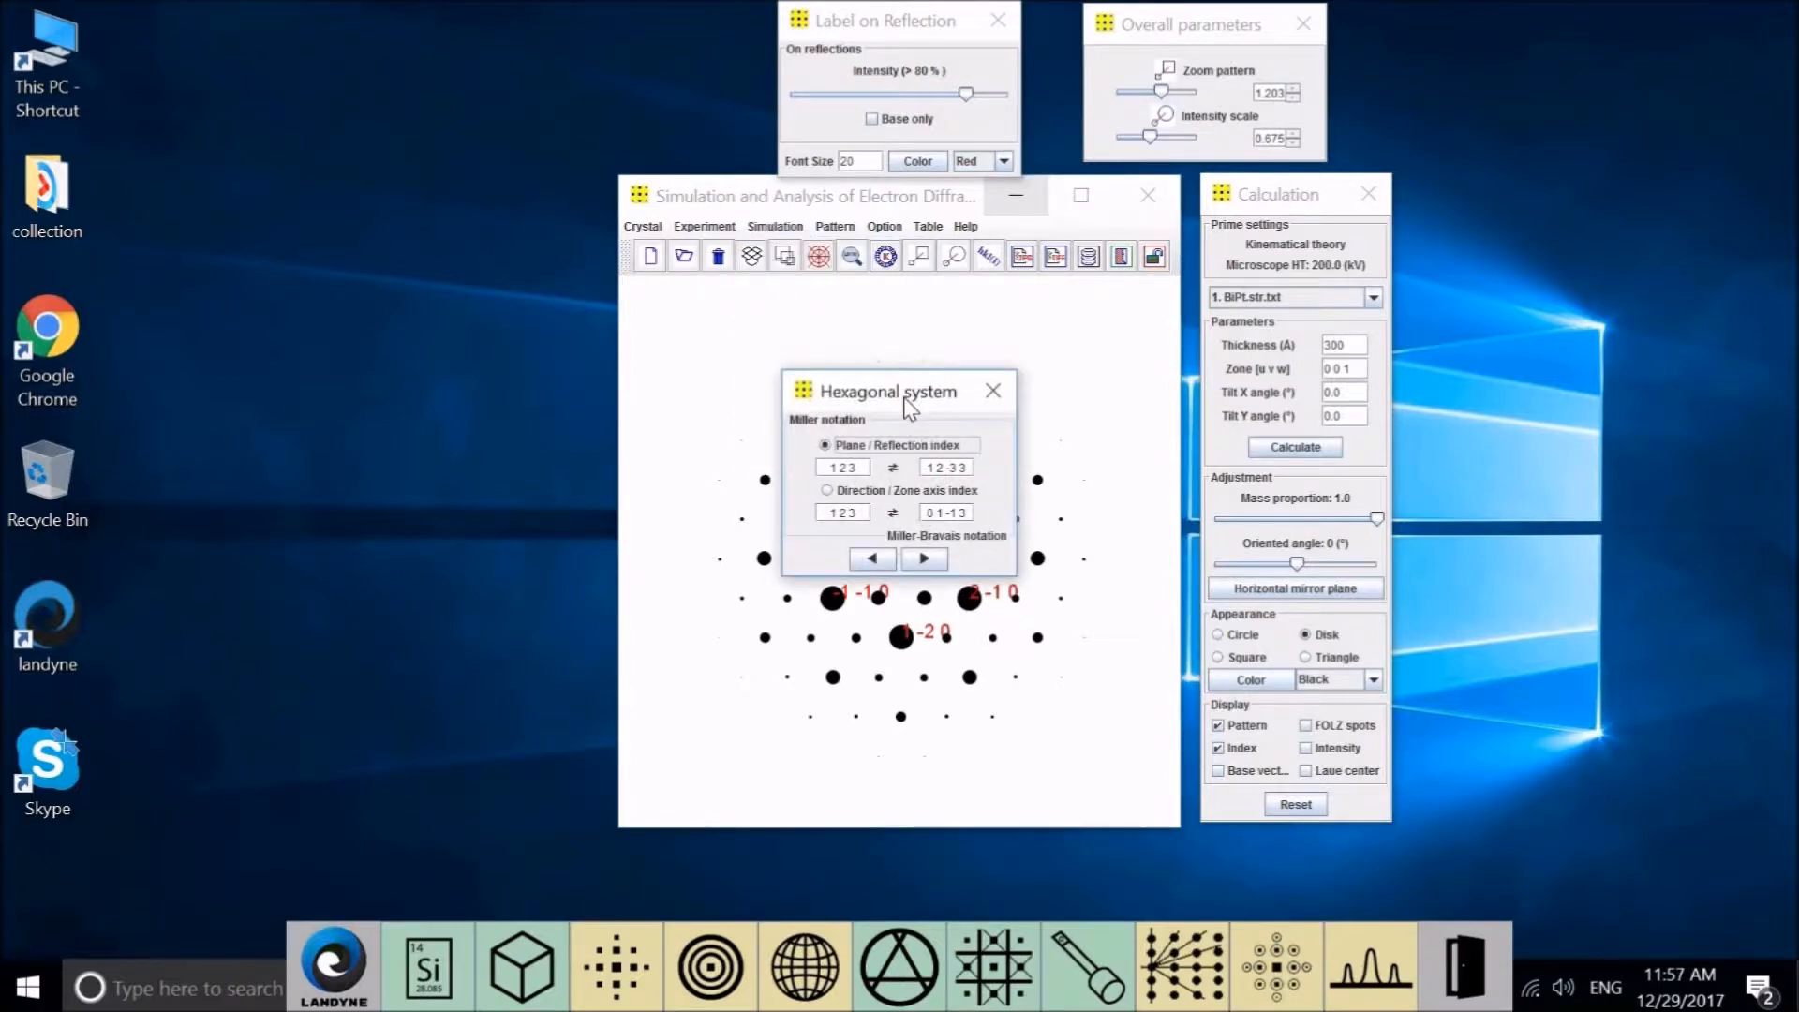
pyautogui.moveTo(906, 404); pyautogui.dragTo(480, 410)
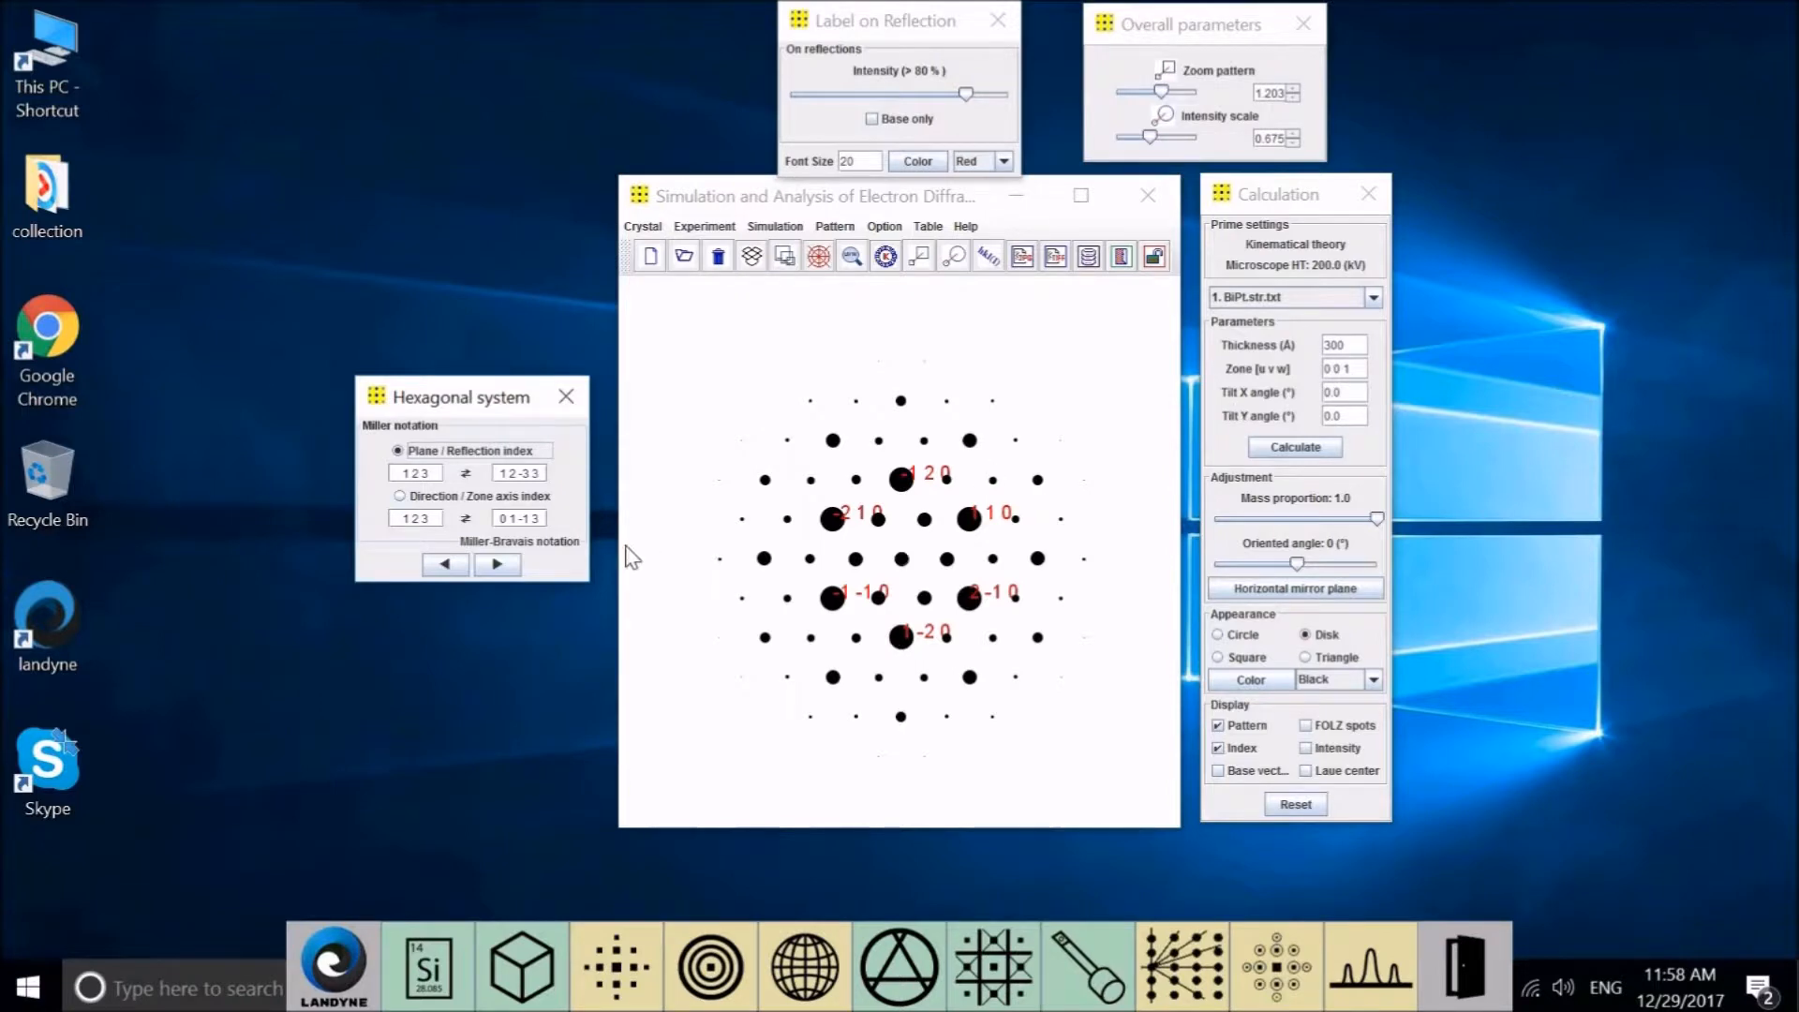
pyautogui.click(402, 499)
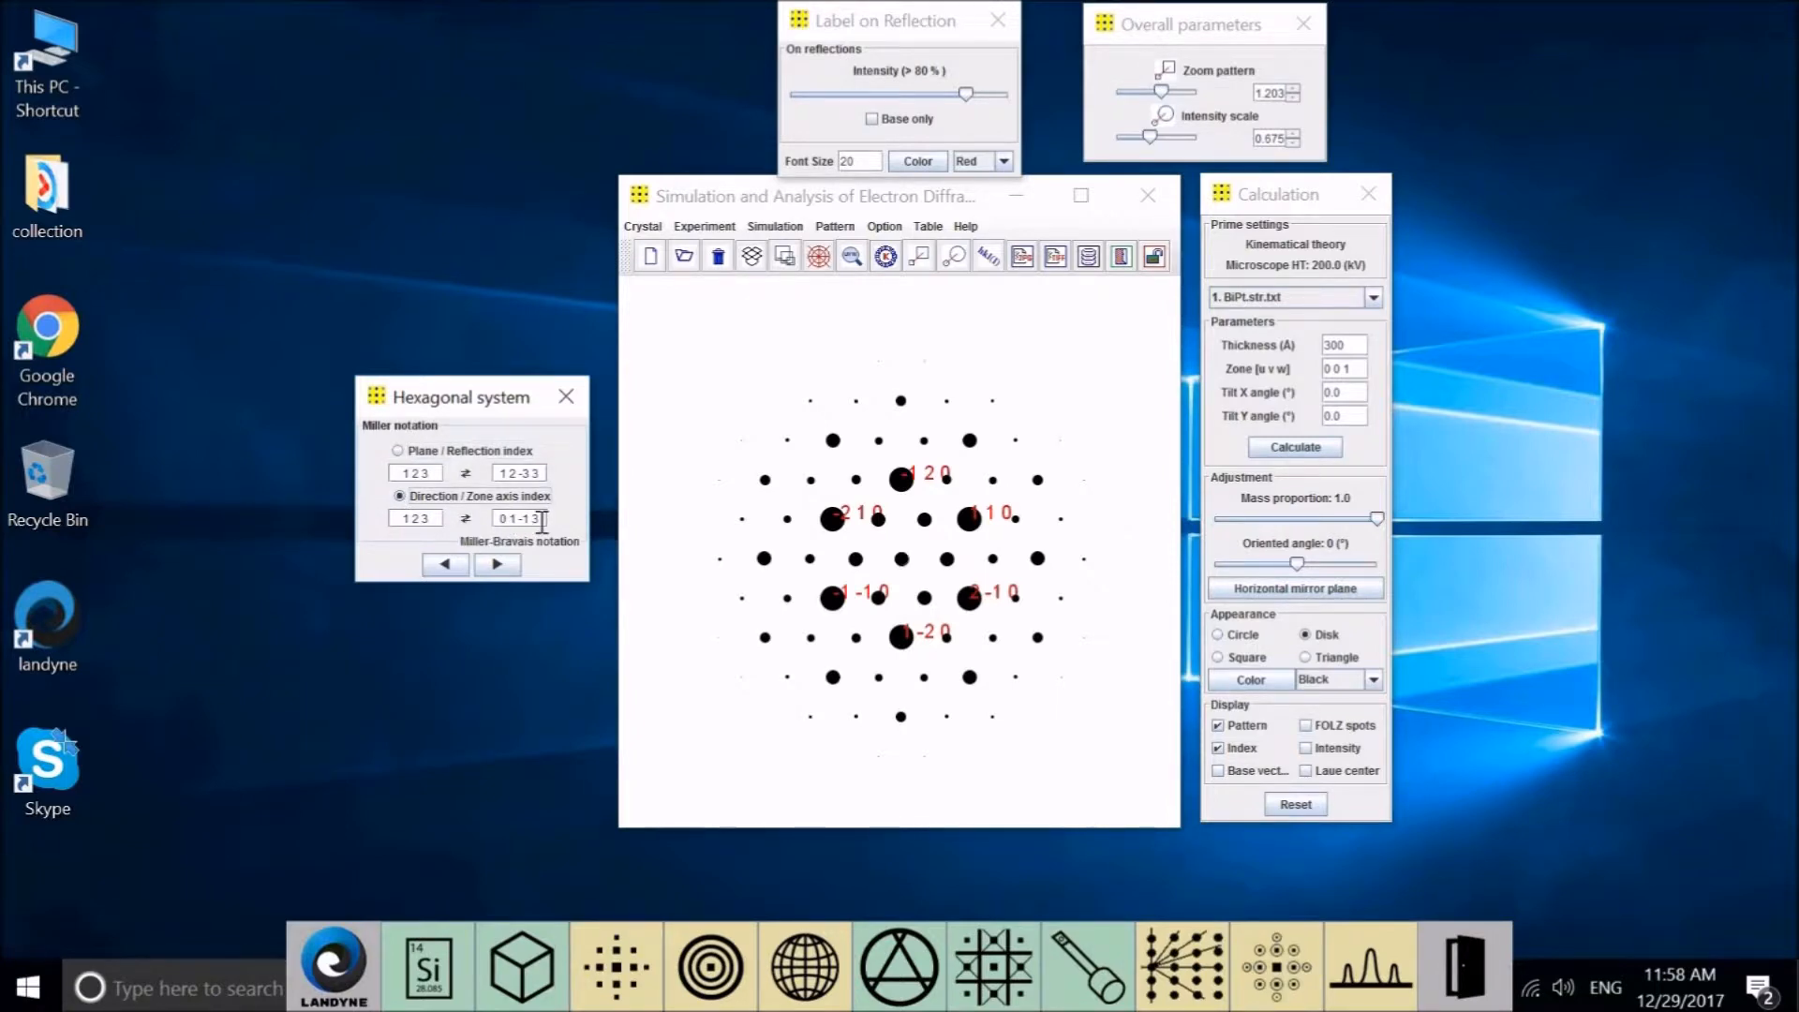
pyautogui.click(398, 453)
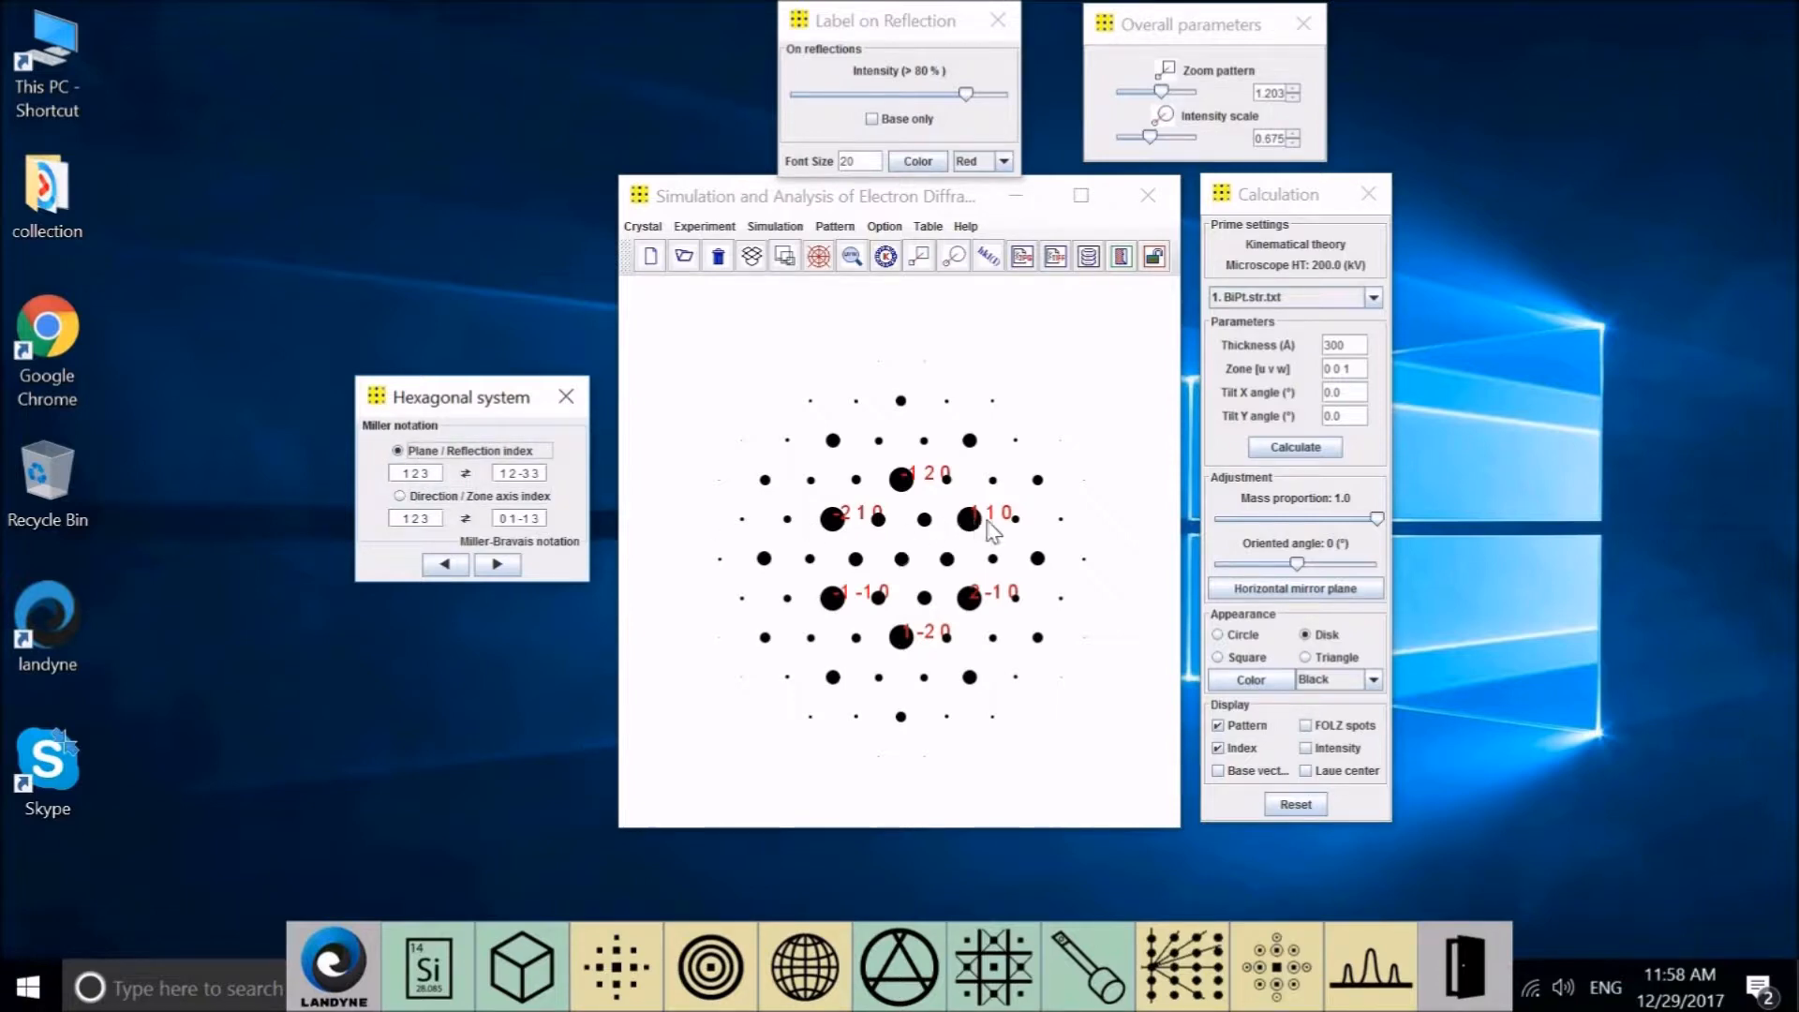
pyautogui.moveTo(433, 475); pyautogui.dragTo(379, 487)
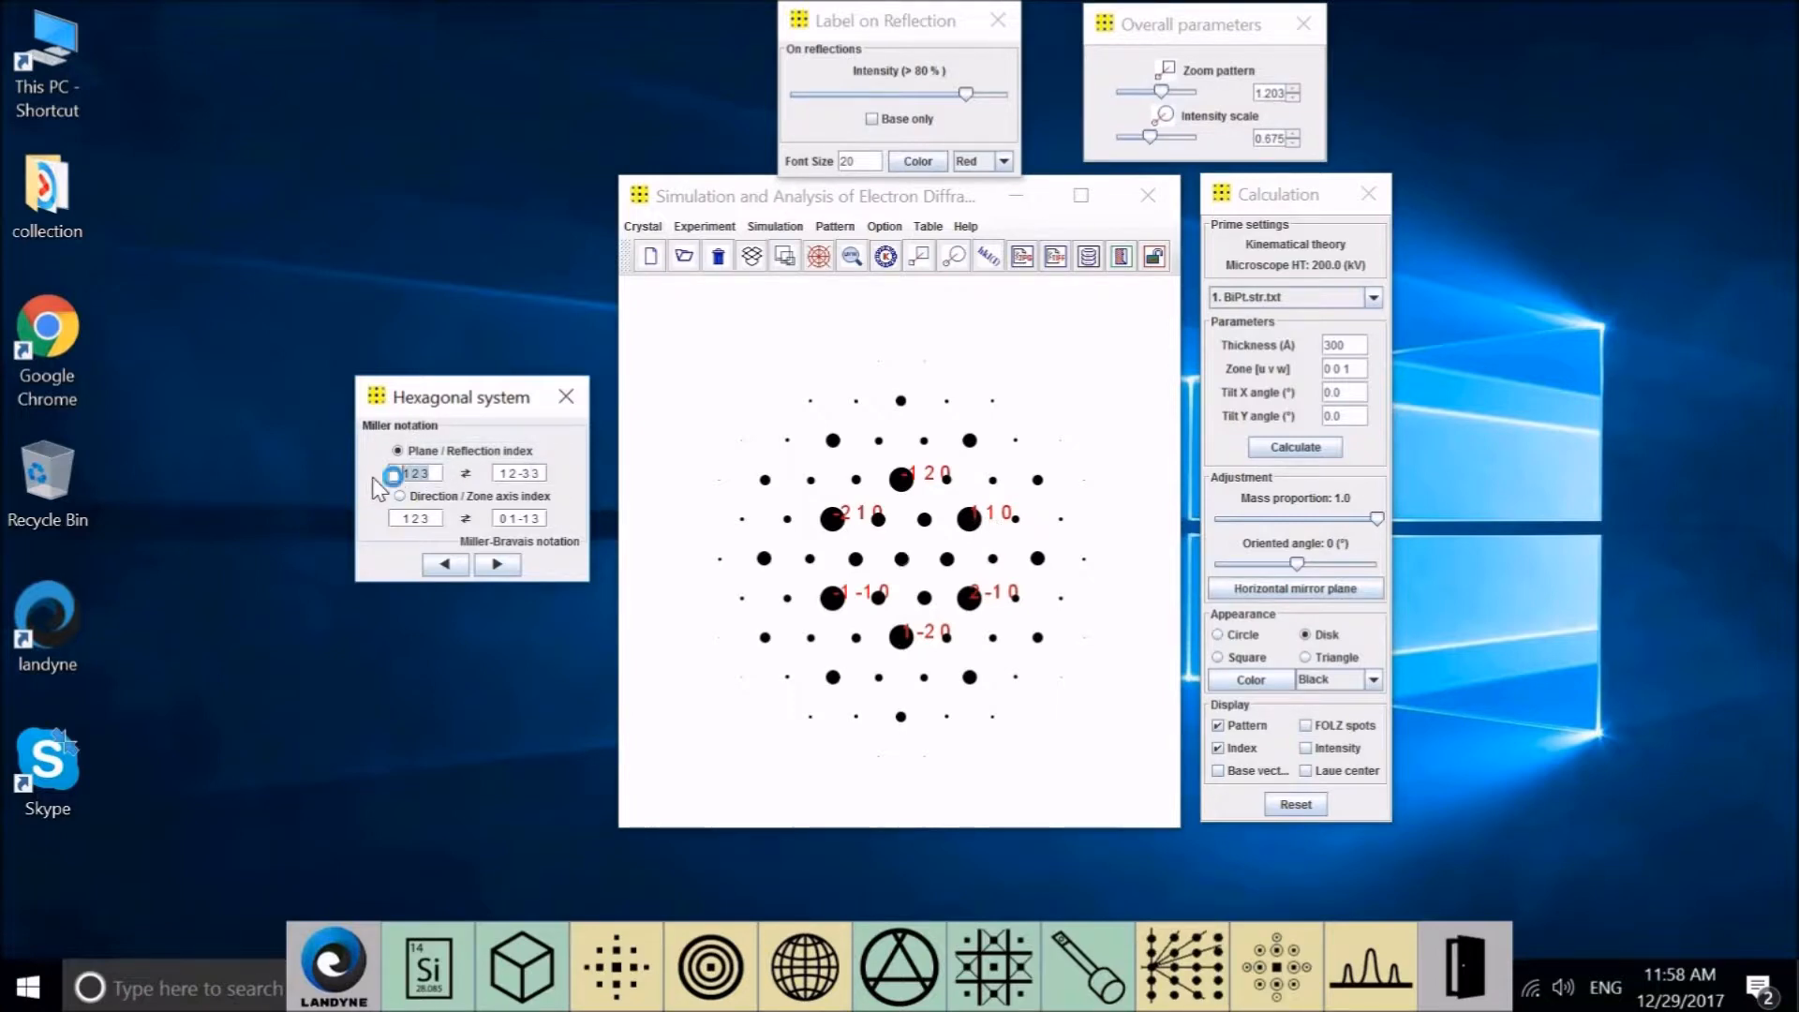
pyautogui.write('1 1')
pyautogui.click(498, 565)
# Set the zone axis to 1 1 0 and calculate the diffraction pattern
pyautogui.moveTo(1356, 367); pyautogui.dragTo(1277, 370)
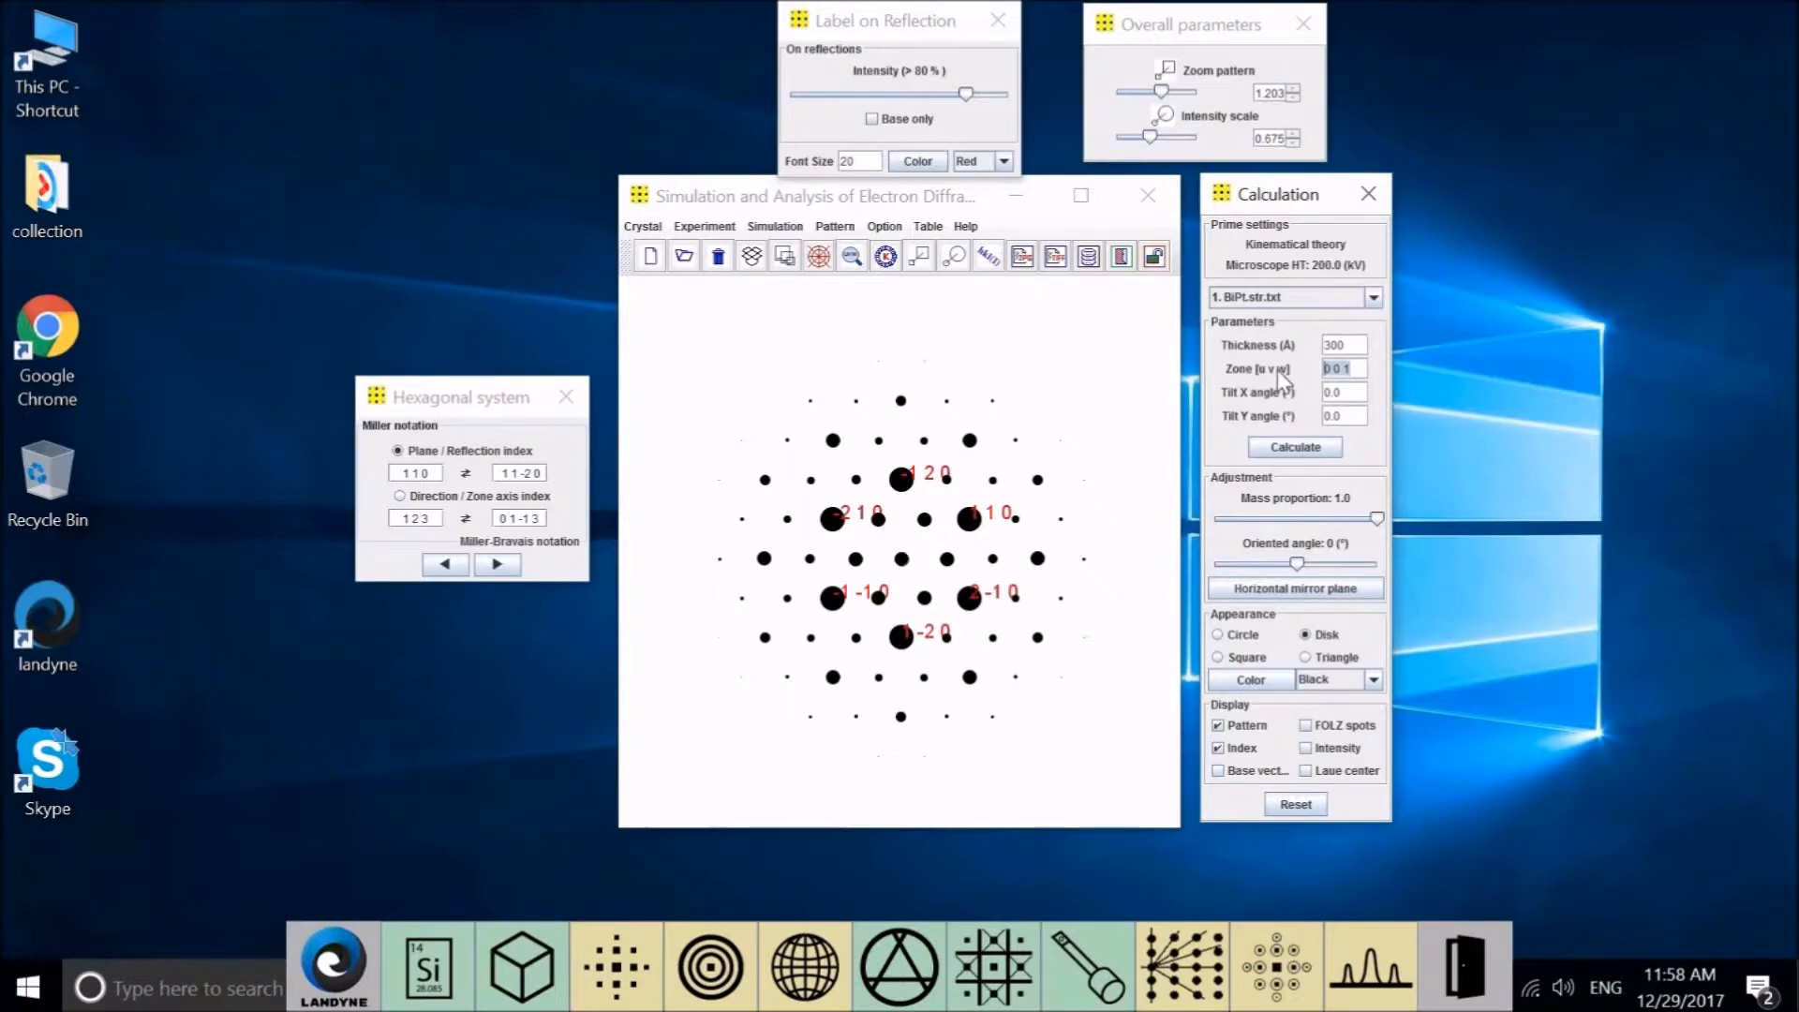
pyautogui.write('1 1 0')
pyautogui.click(1310, 446)
pyautogui.click(1313, 448)
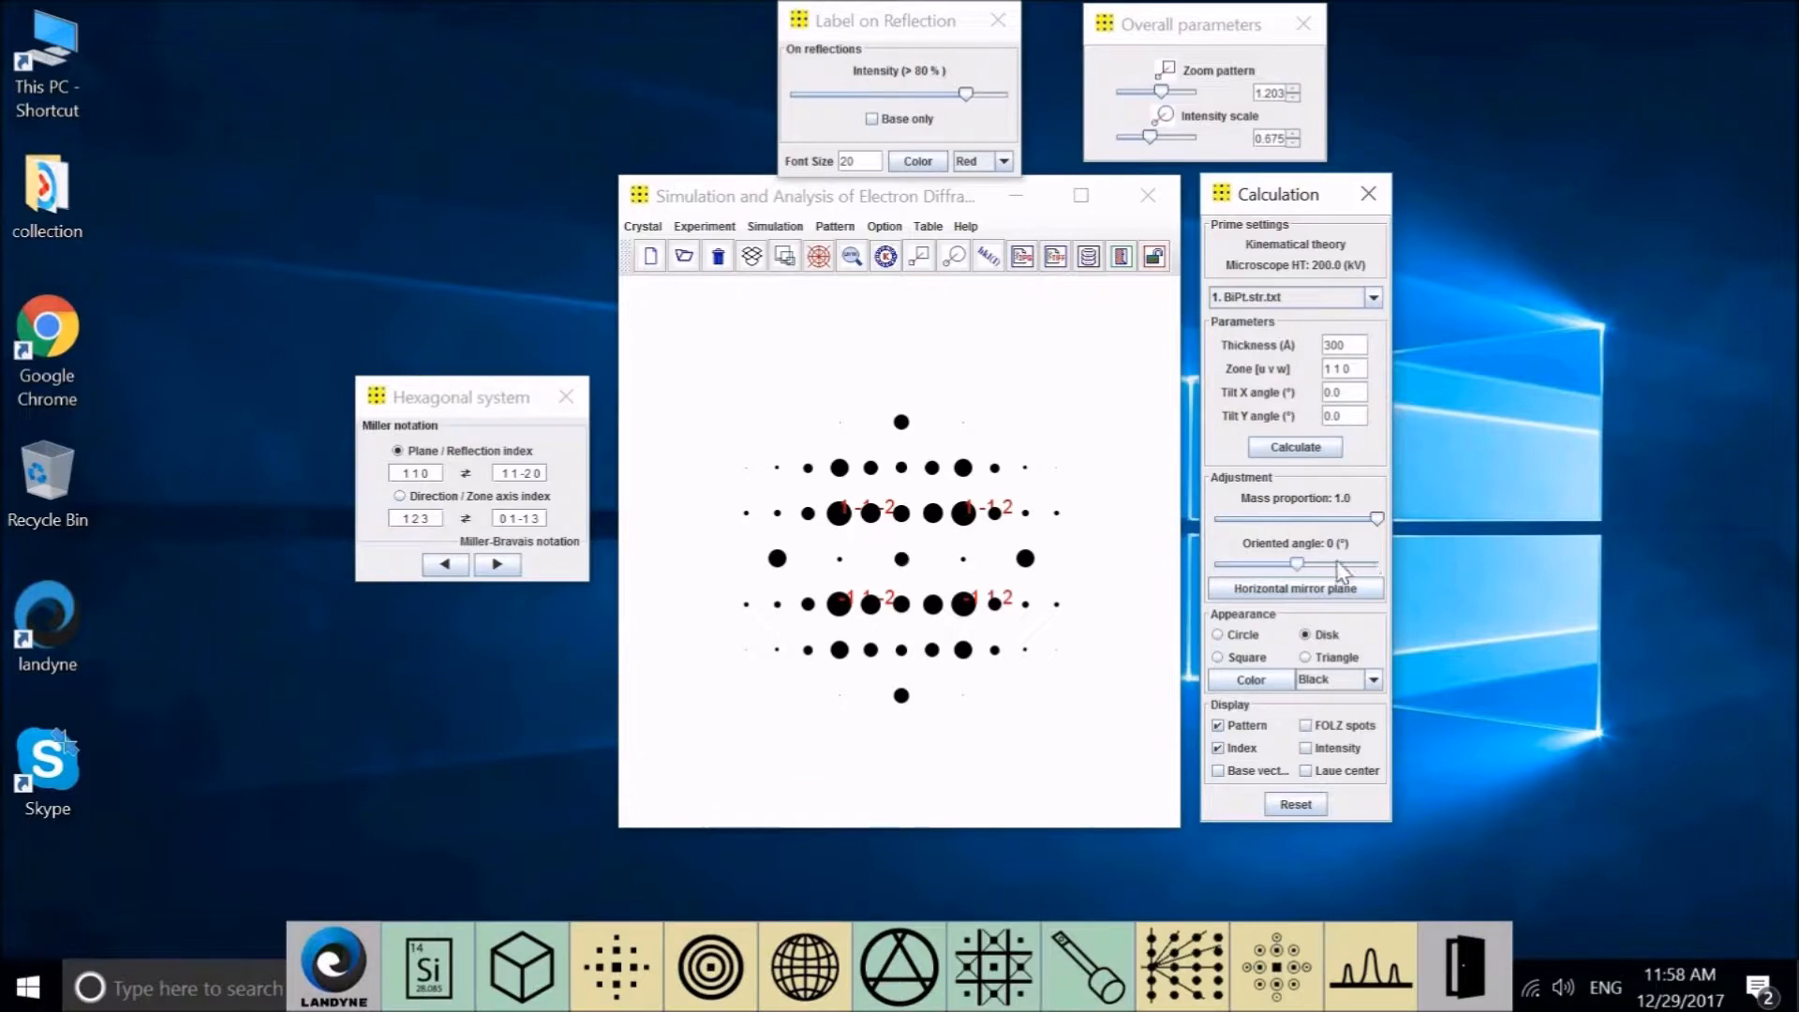
# Rotate the pattern to an oriented angle of 90° and enlarge it to a zoom of about 1.866
pyautogui.moveTo(1296, 565); pyautogui.dragTo(1342, 596)
pyautogui.press('Left')
pyautogui.press('Left')
pyautogui.press('Left')
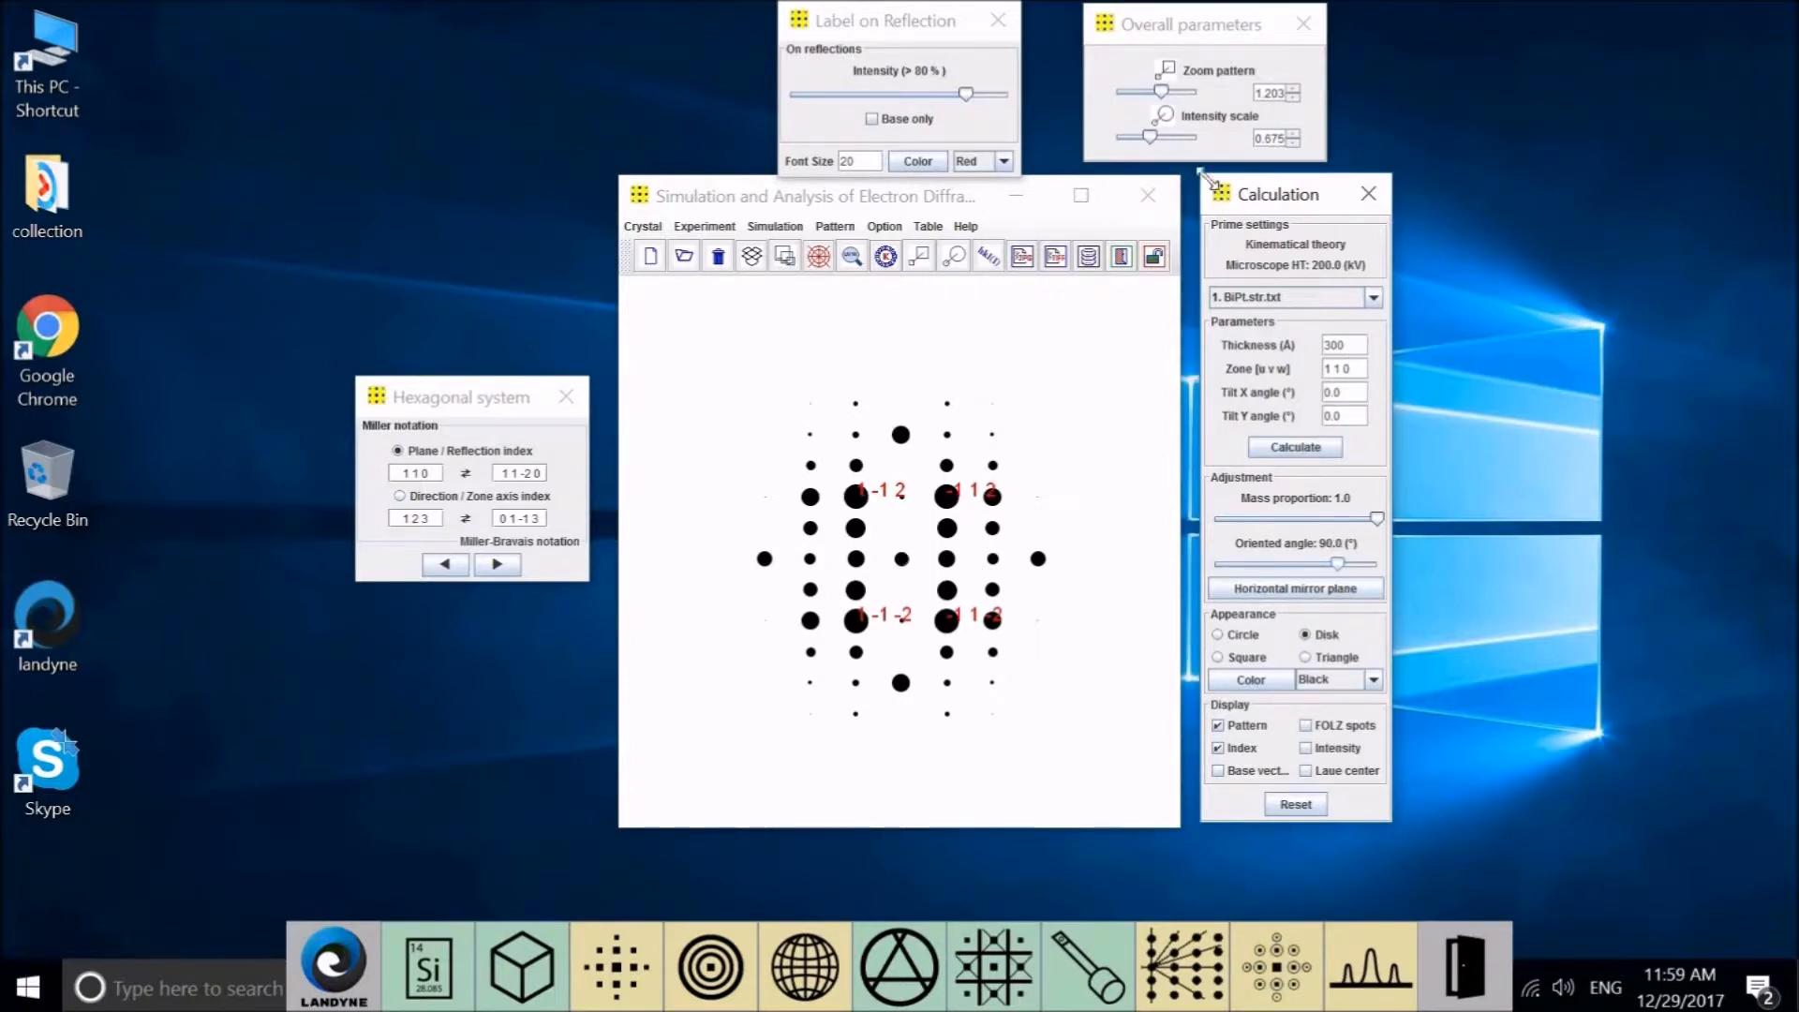
pyautogui.moveTo(1167, 89); pyautogui.dragTo(1173, 94)
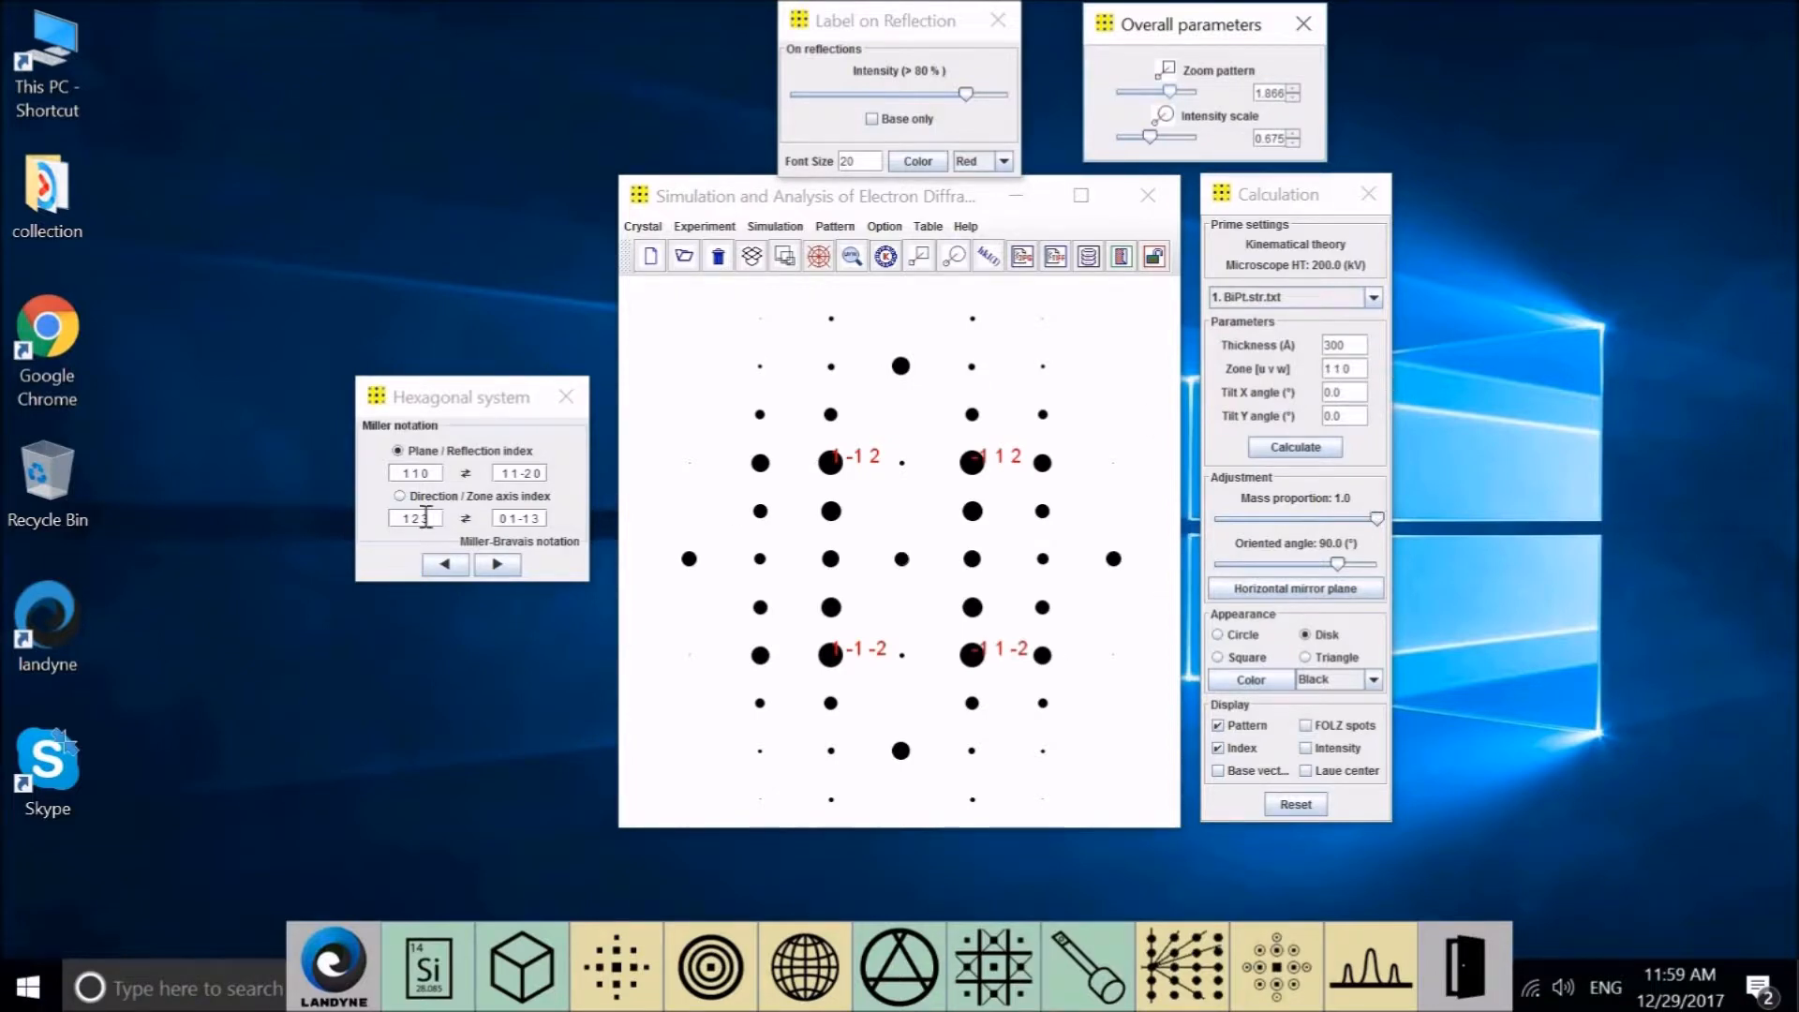
# Convert the direction/zone axis index 1 1 0 to Miller-Bravais notation
pyautogui.click(399, 496)
pyautogui.moveTo(395, 517); pyautogui.dragTo(459, 525)
pyautogui.write('1 1 0')
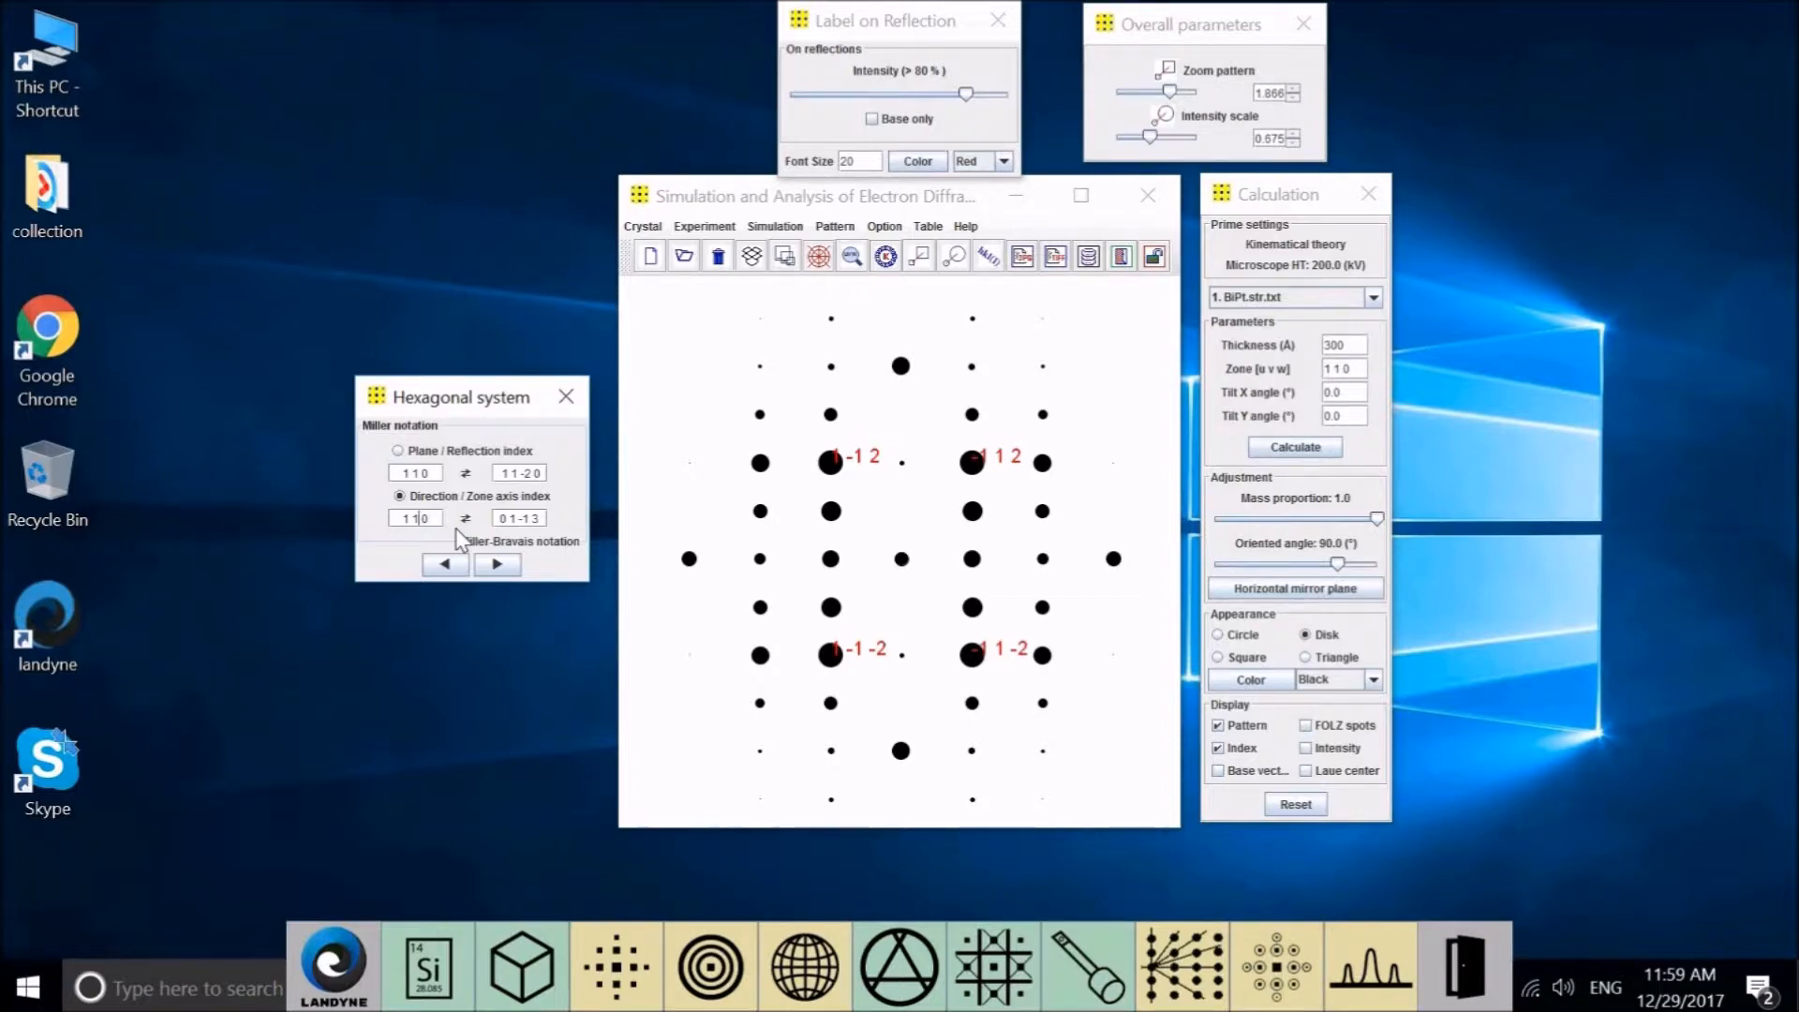
pyautogui.click(496, 563)
# Convert the plane/reflection index 1 -1 2 to Miller-Bravais notation
pyautogui.moveTo(430, 473); pyautogui.dragTo(308, 489)
pyautogui.write('1 -1 2')
pyautogui.click(402, 453)
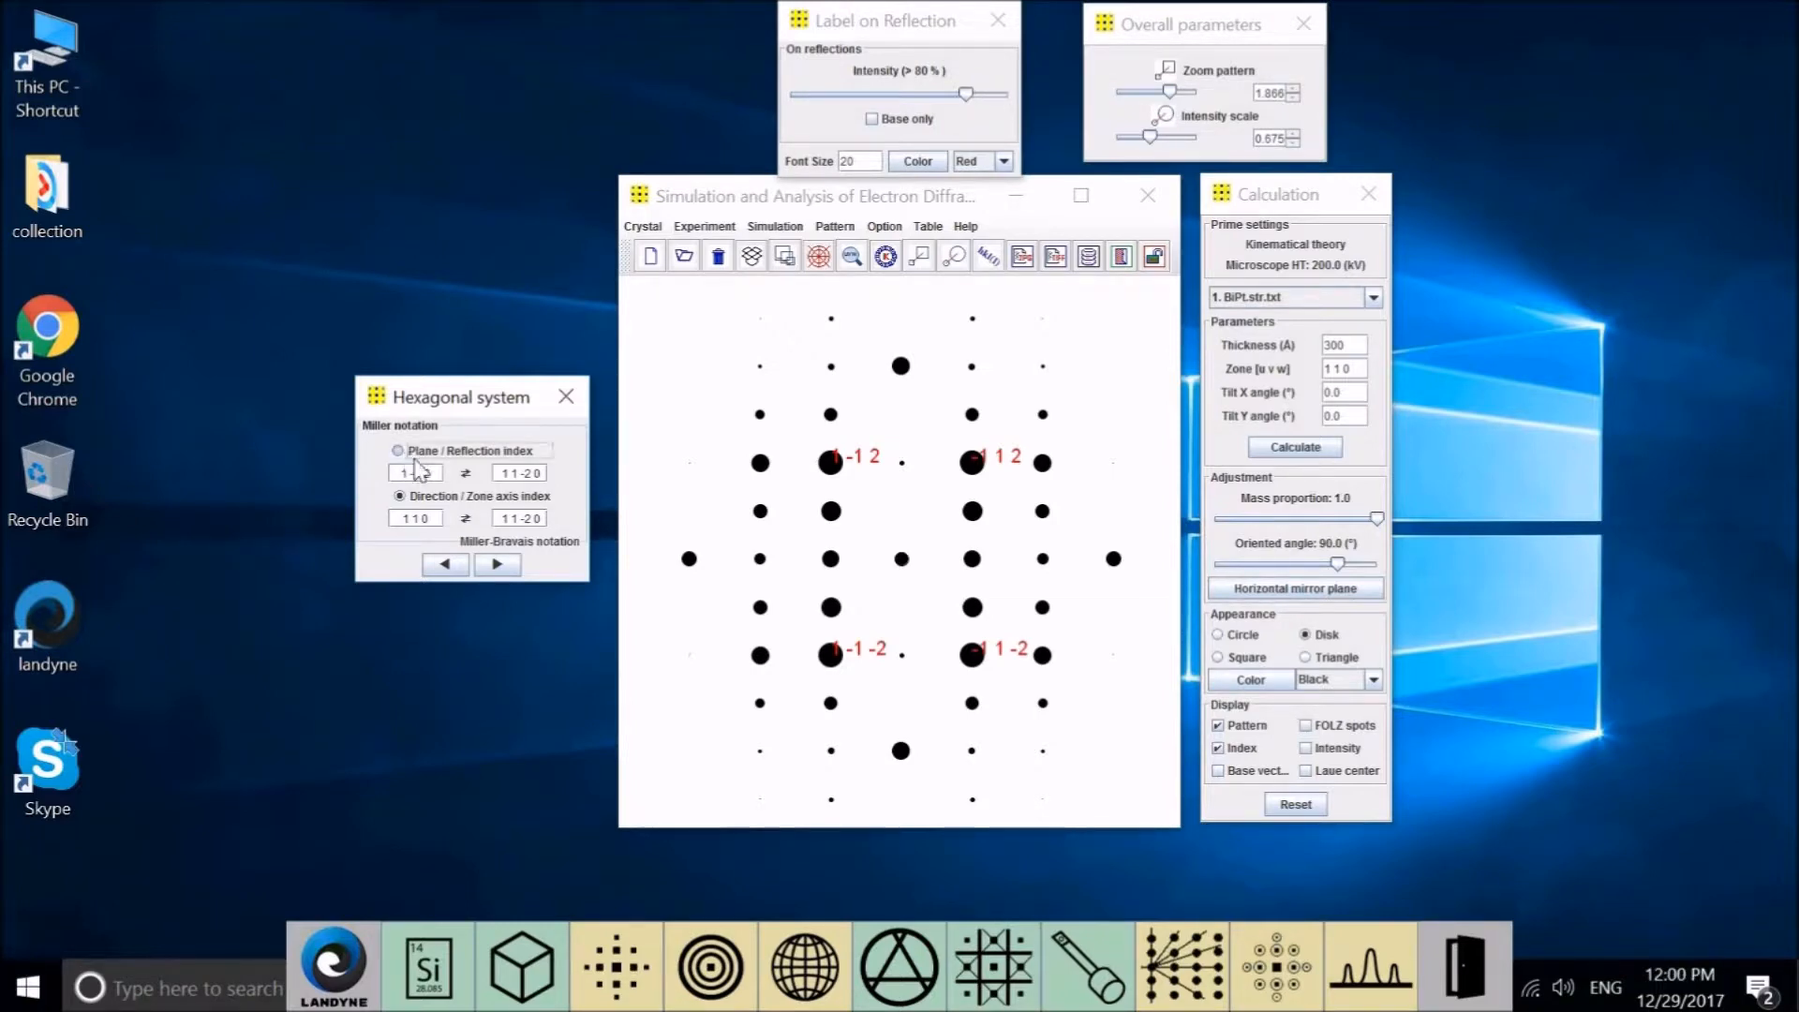
pyautogui.click(498, 565)
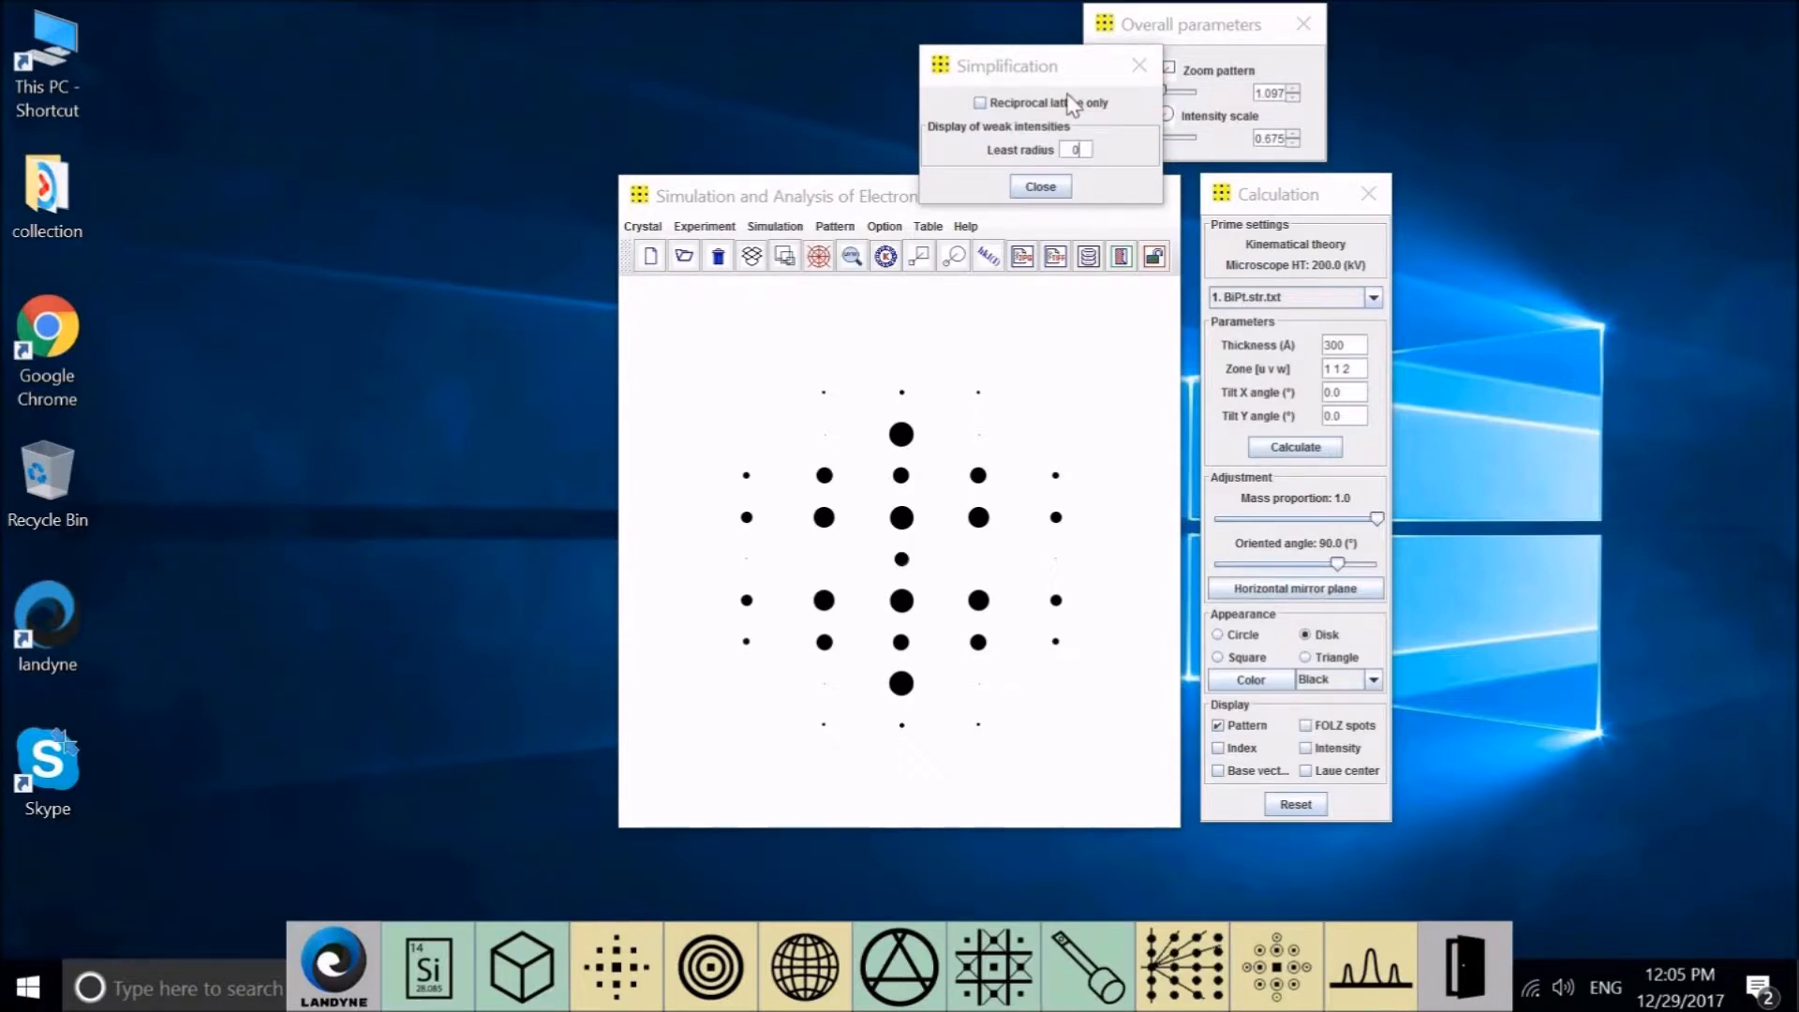
# View the zone 1 1 2 pattern as reciprocal lattice only, with the Simplification window beside it, and restore the spot intensities
pyautogui.click(1141, 63)
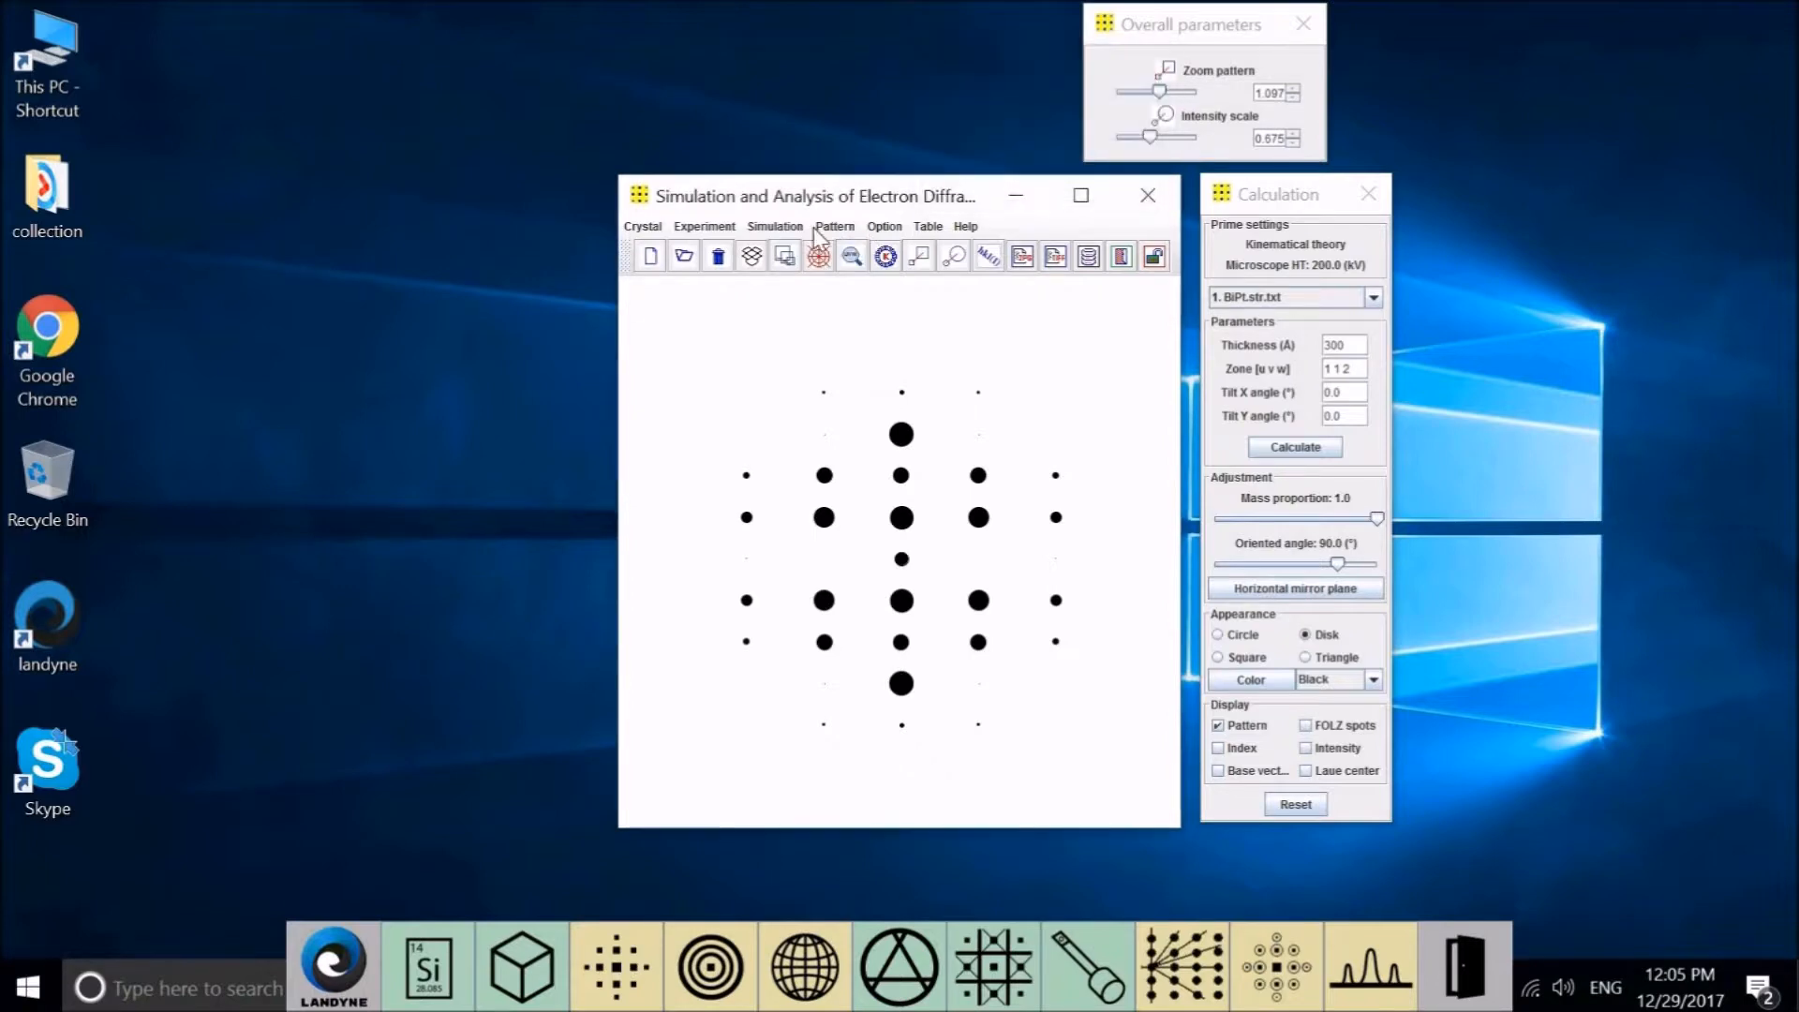
pyautogui.click(776, 226)
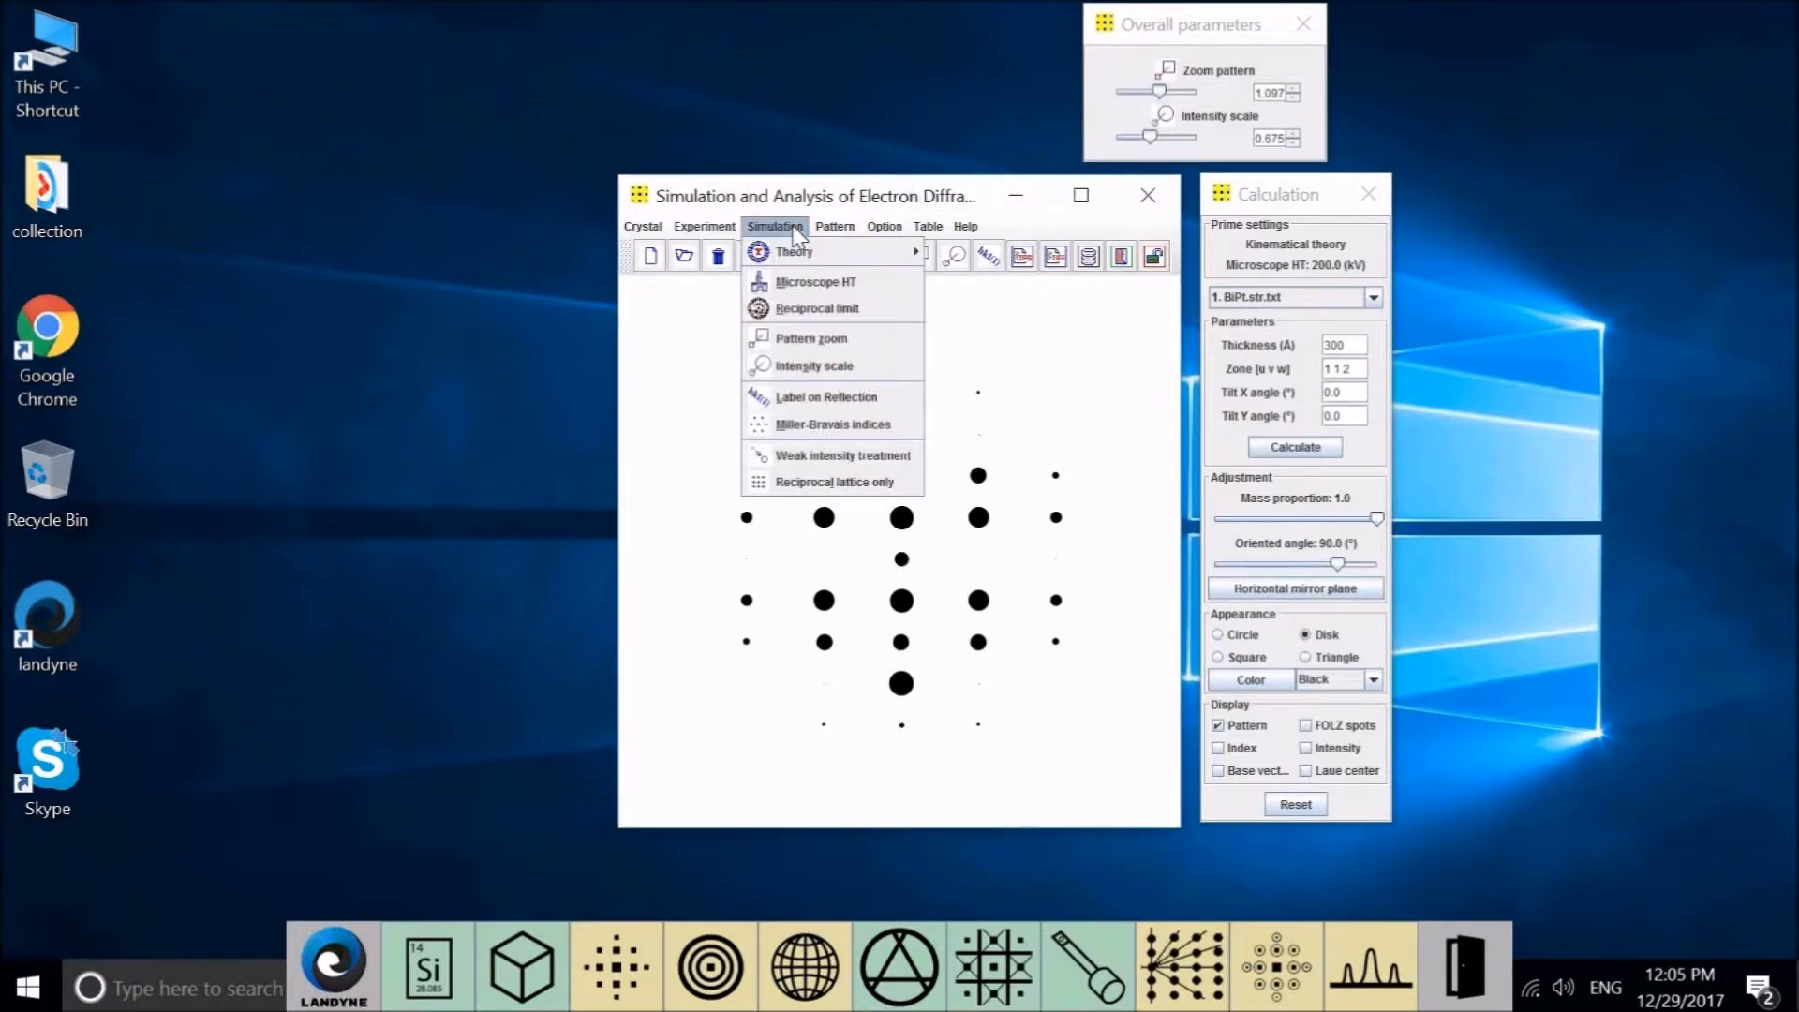
pyautogui.click(853, 491)
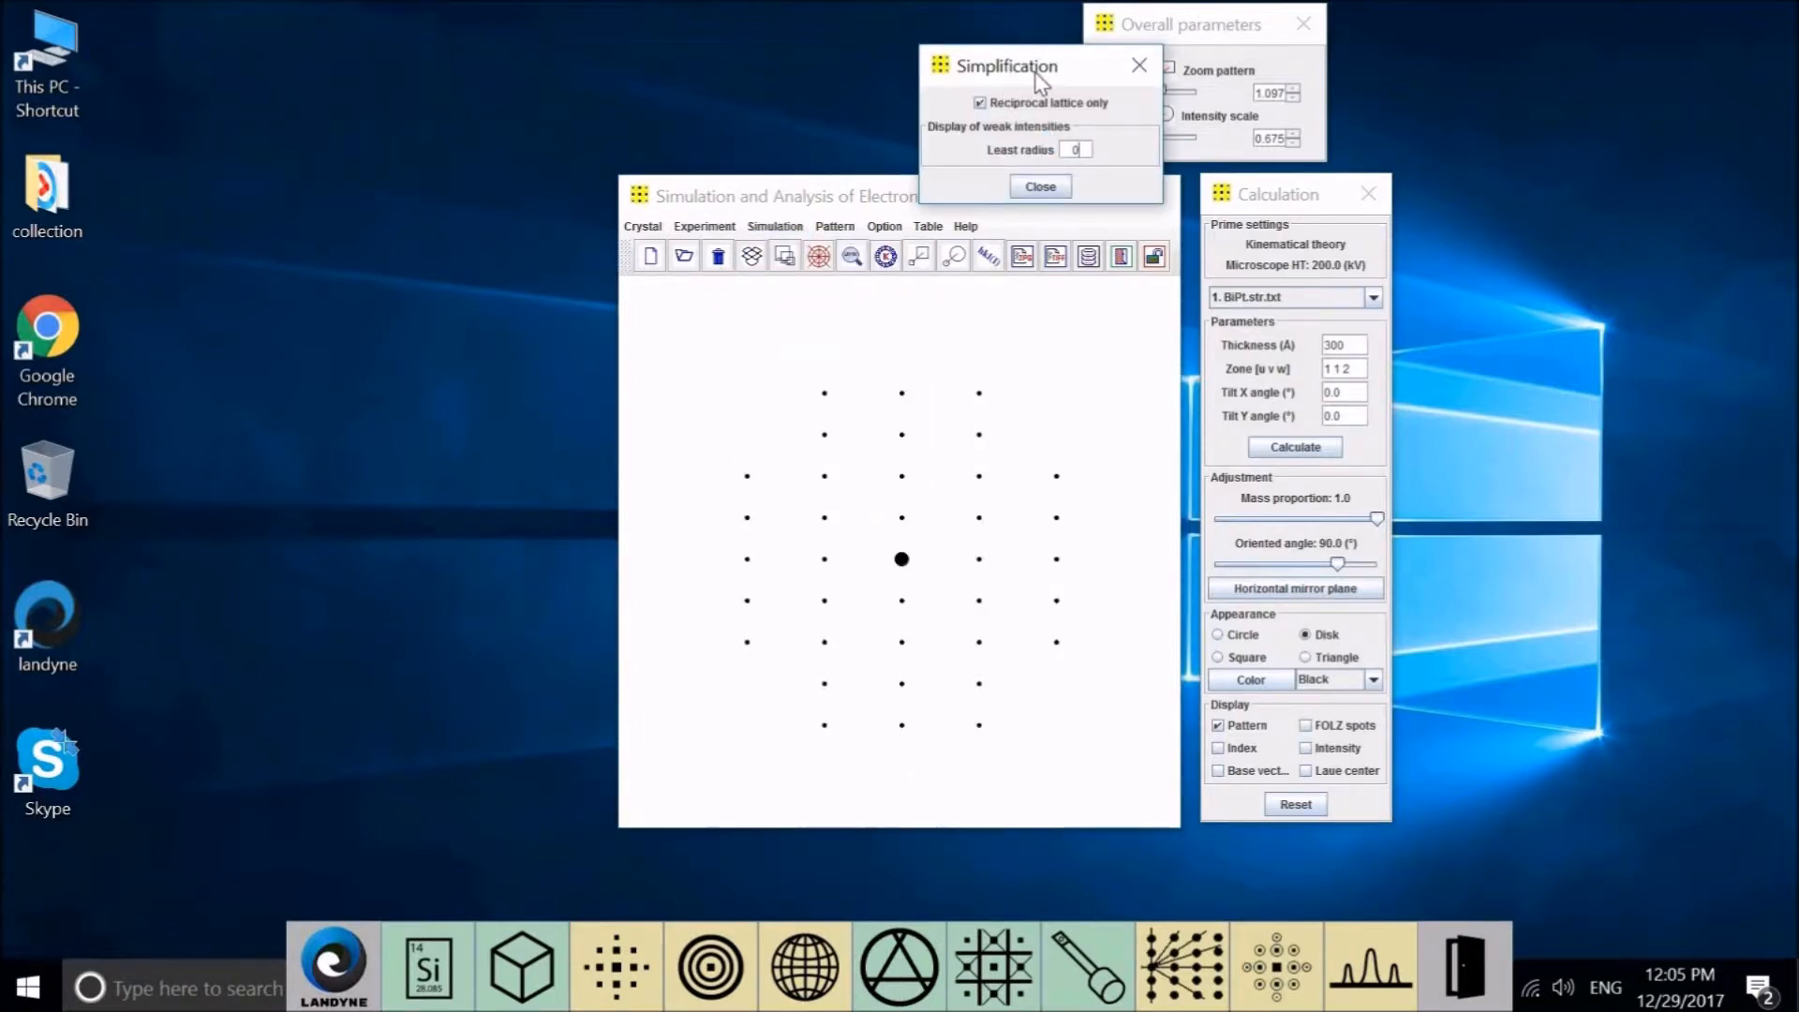
pyautogui.moveTo(1037, 82); pyautogui.dragTo(459, 448)
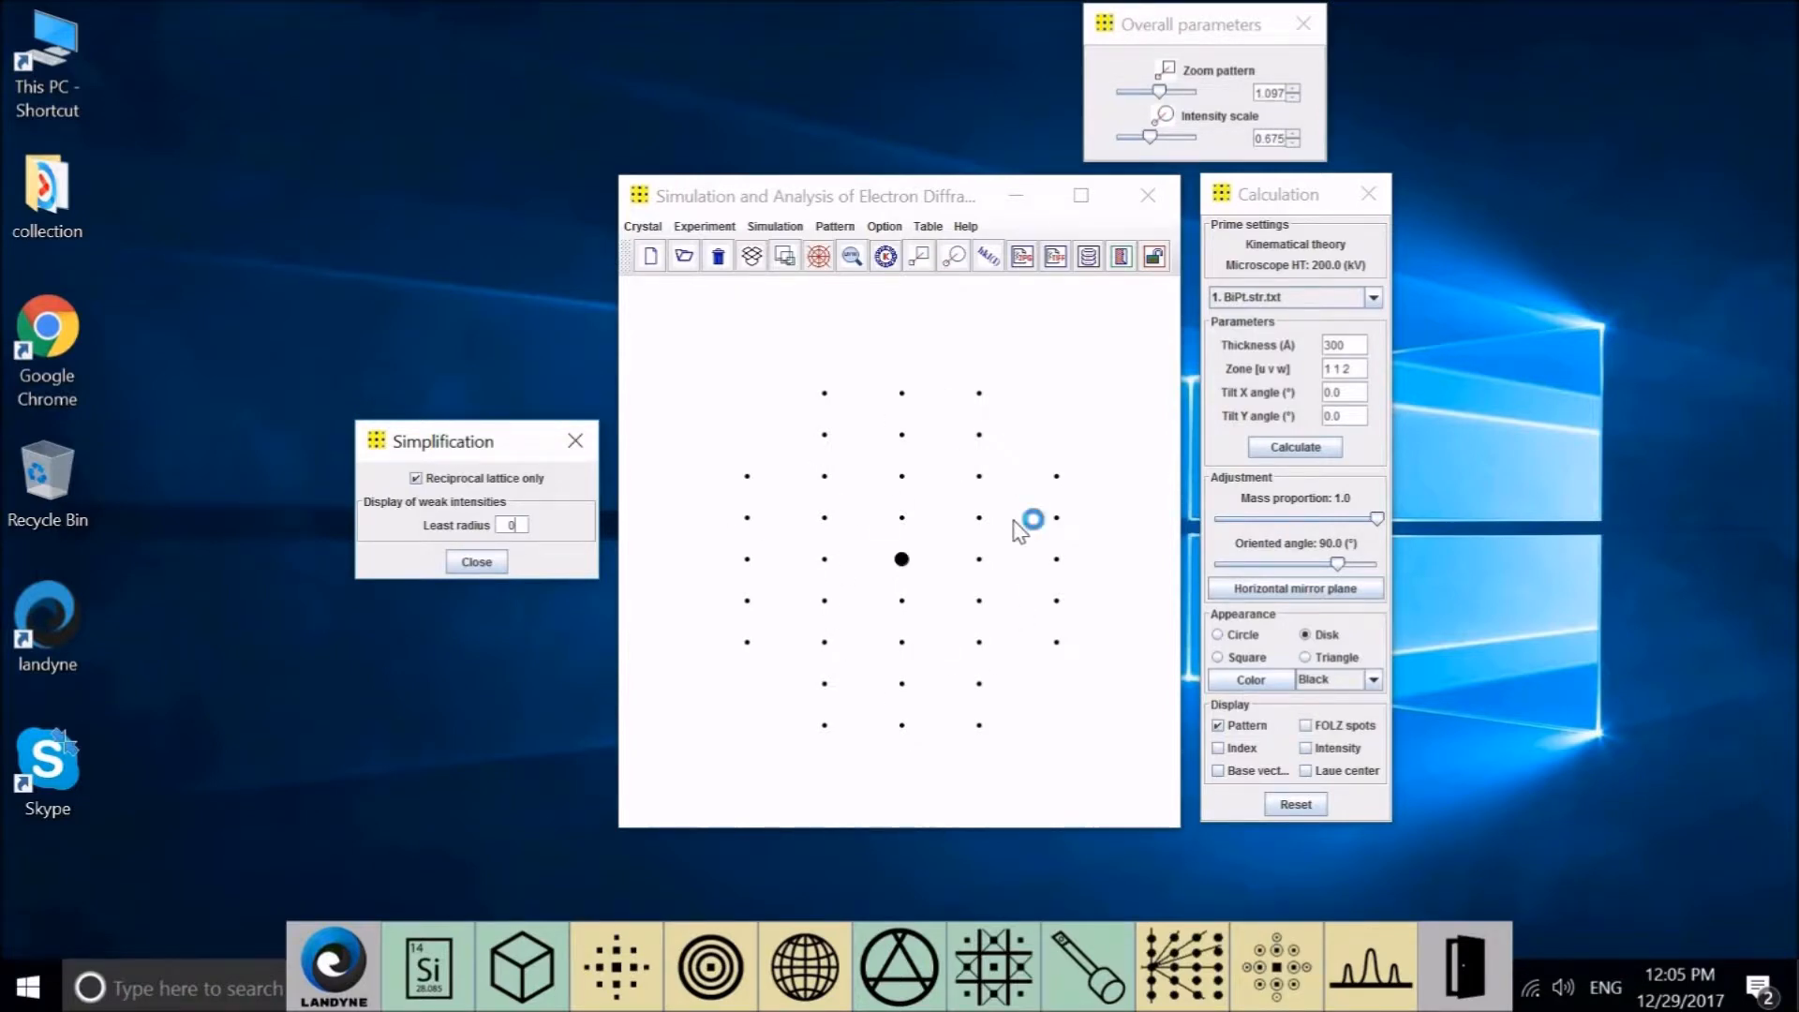
pyautogui.click(431, 480)
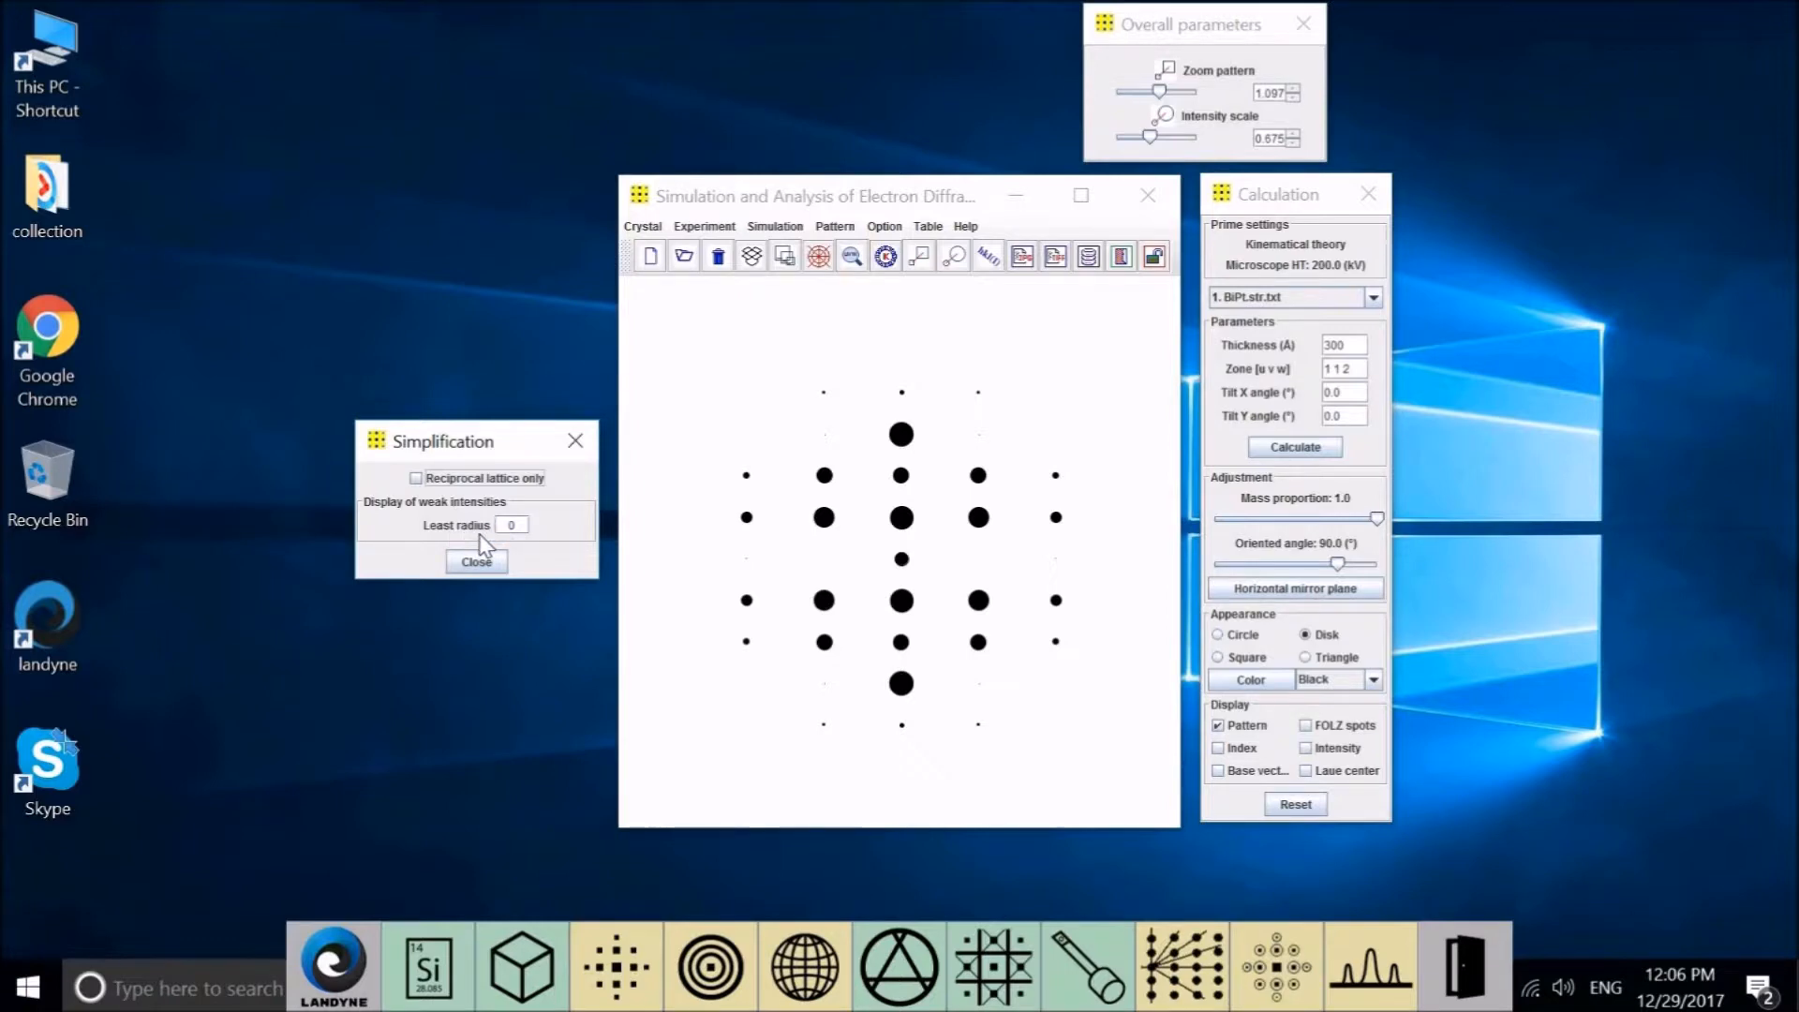
# Set the least radius for weak intensities to 3 and compare the pattern with the reciprocal-lattice-only display
pyautogui.moveTo(479, 537)
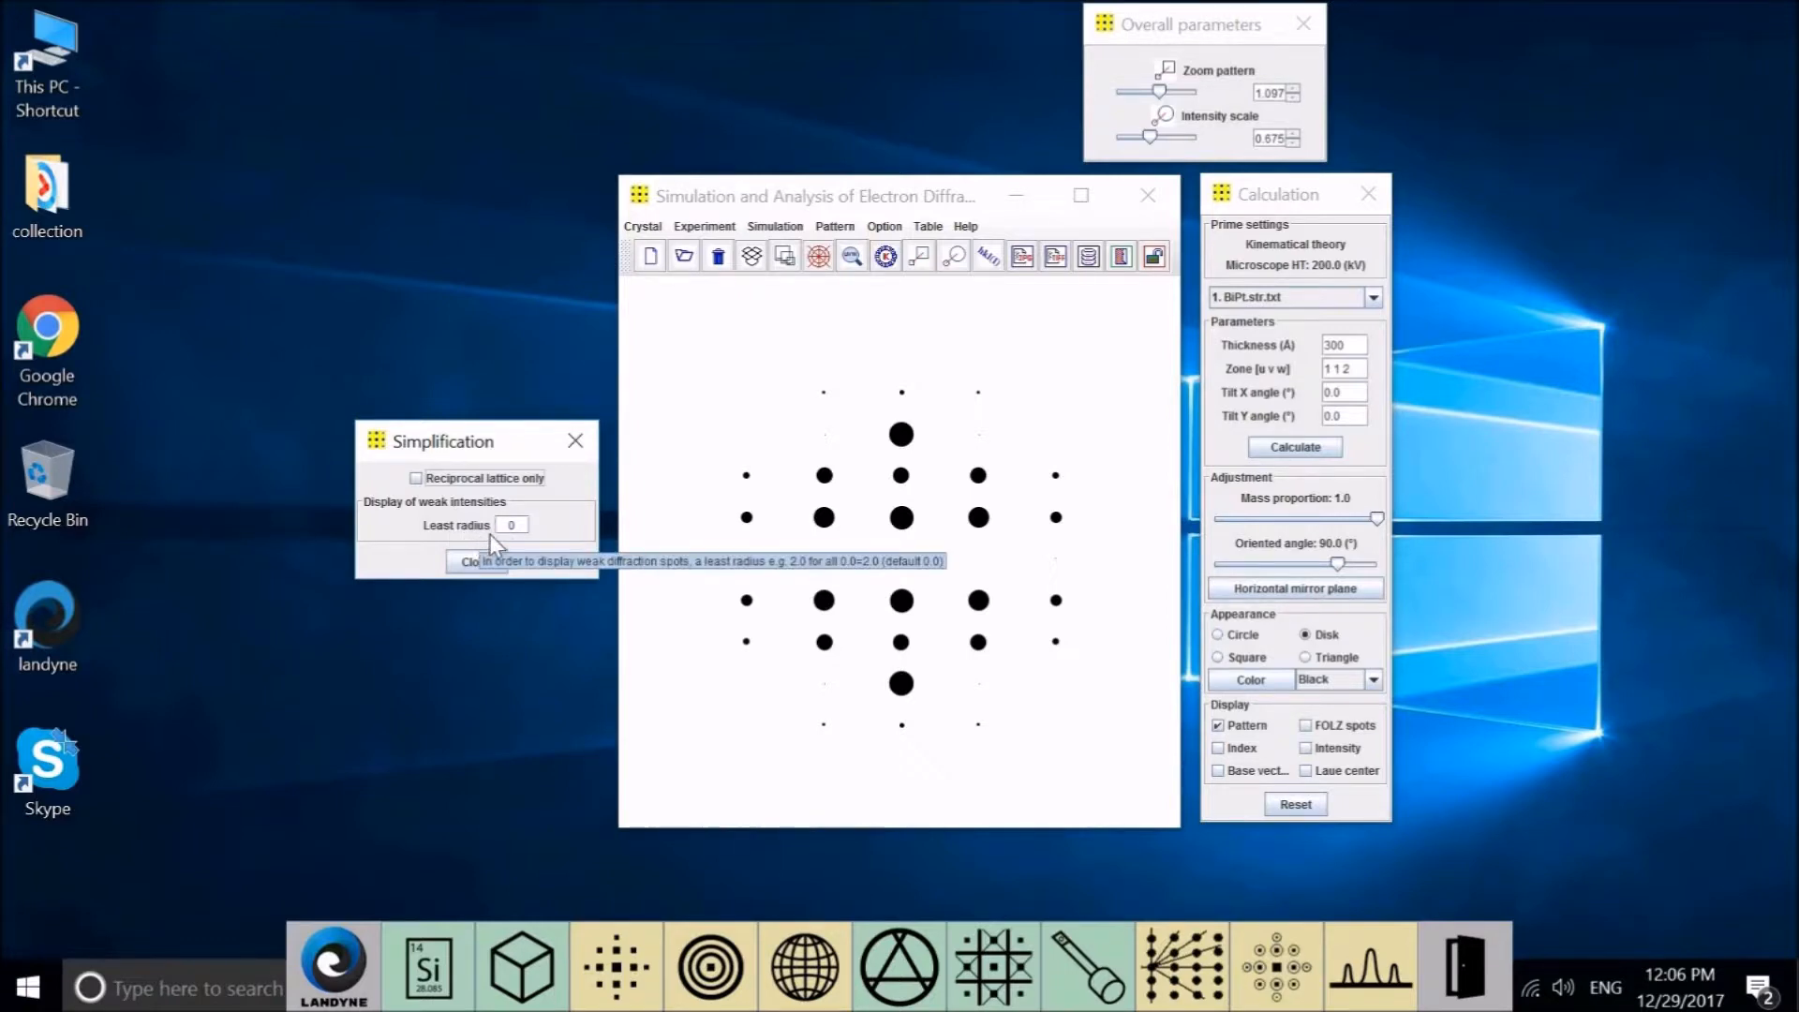
pyautogui.click(520, 526)
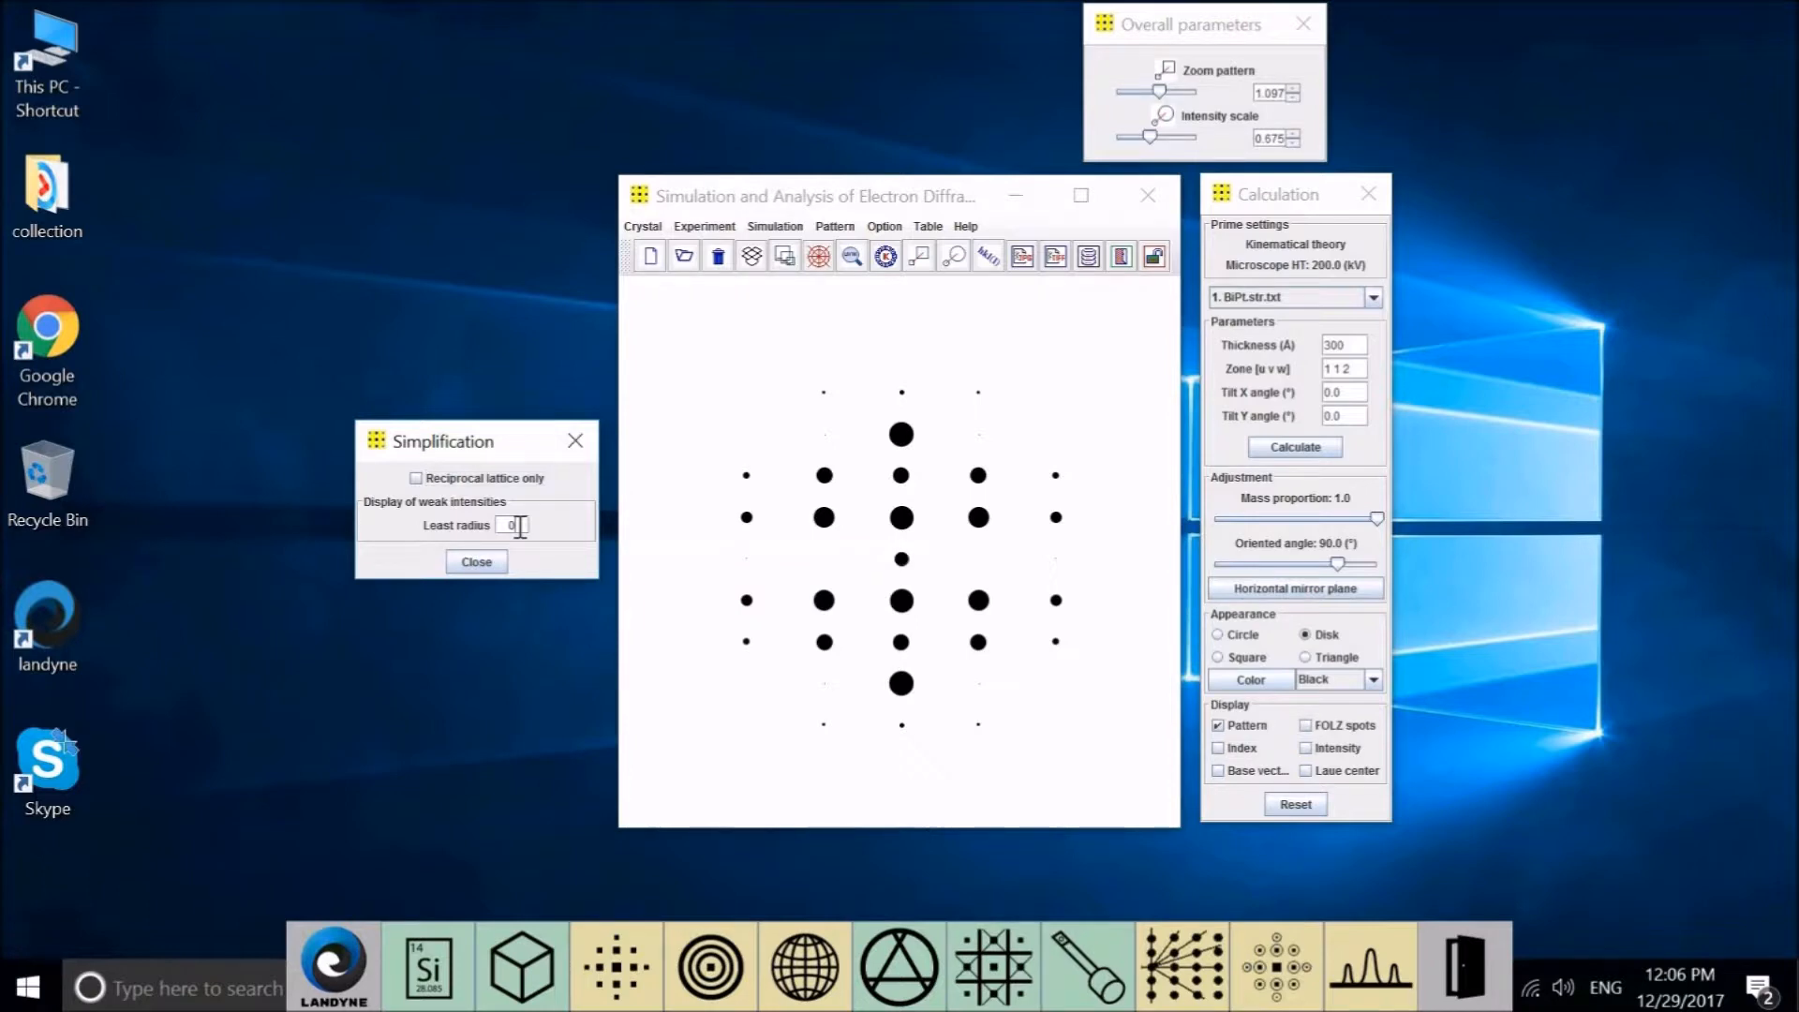
pyautogui.press('BackSpace')
pyautogui.write('8')
pyautogui.write('3')
pyautogui.click(416, 478)
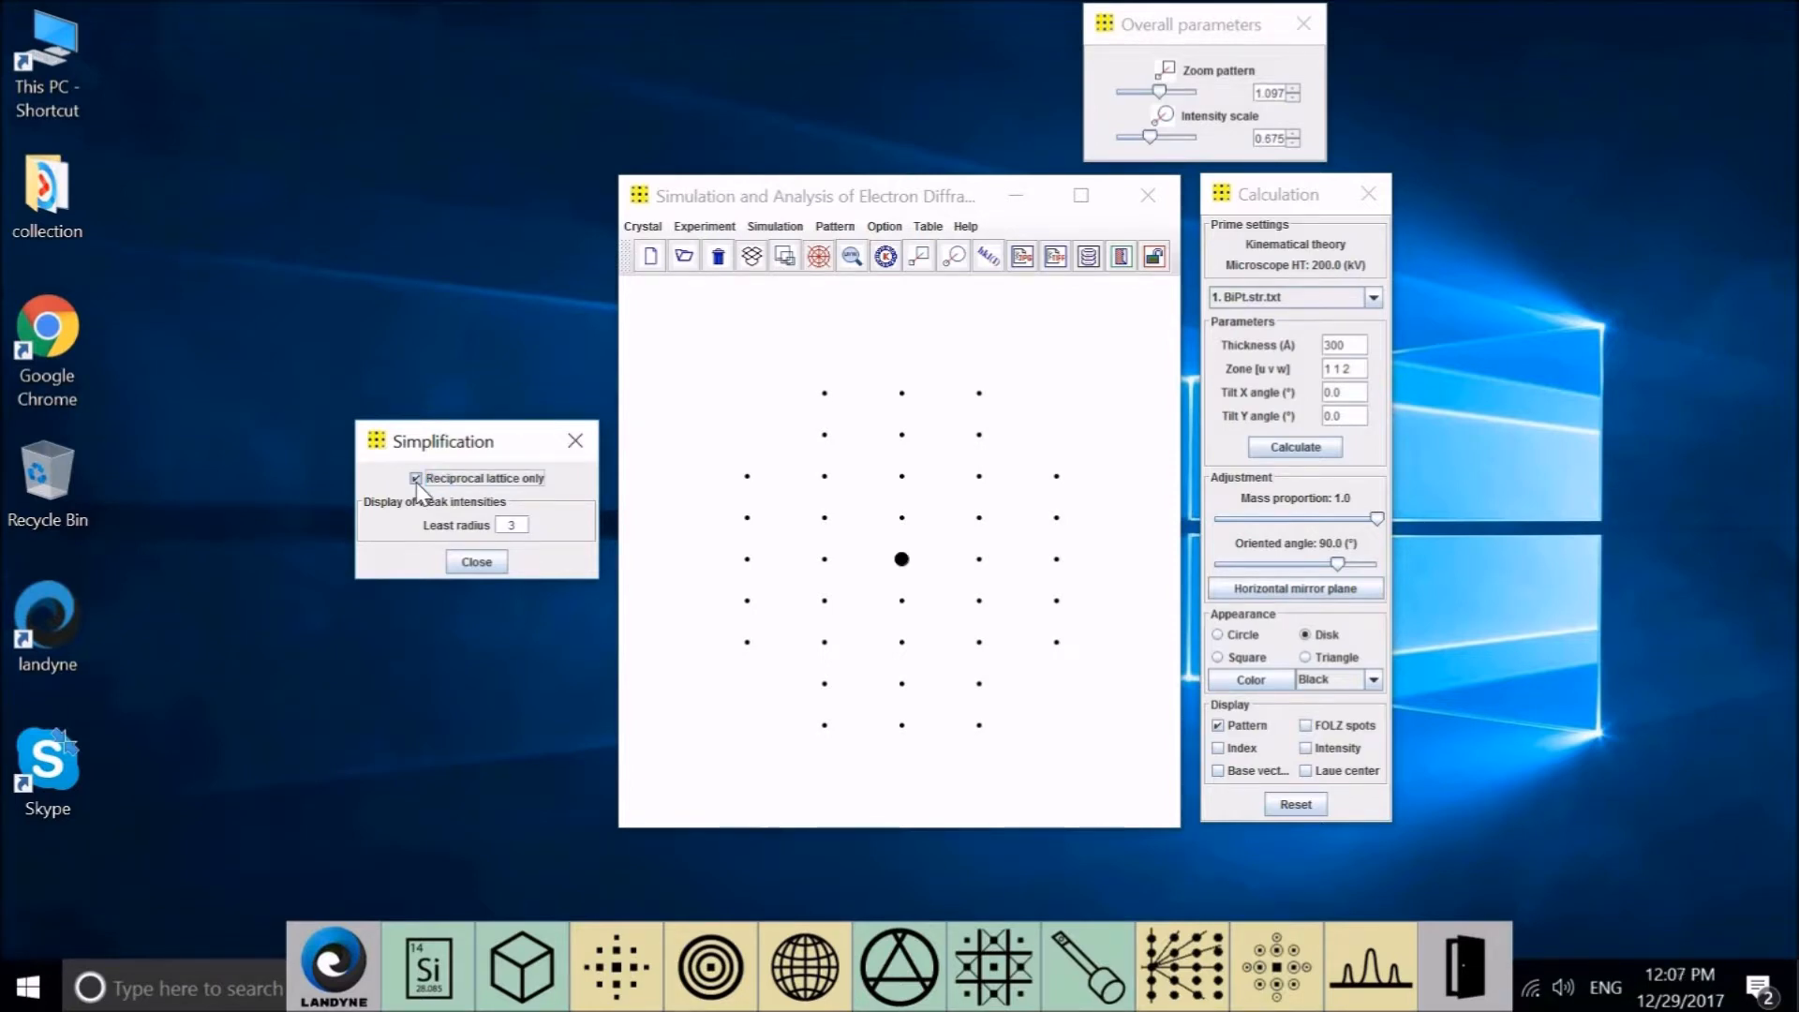
pyautogui.click(416, 478)
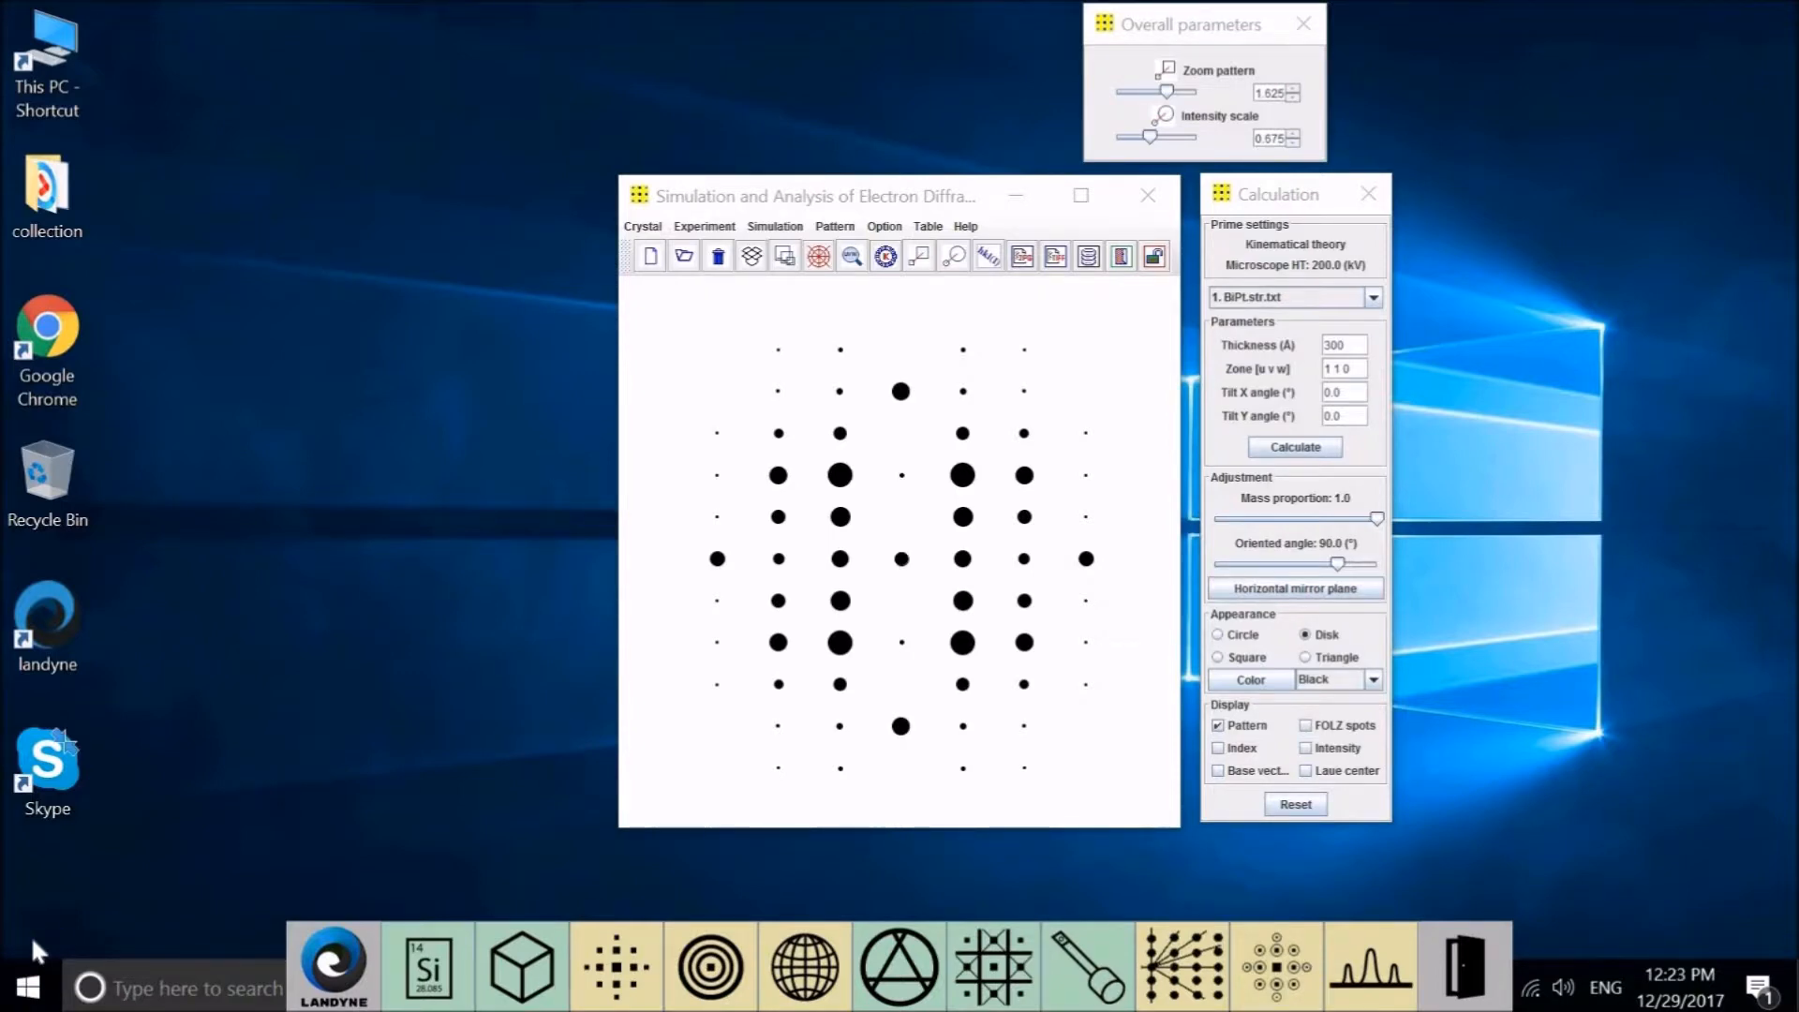
# Check the zone 1 1 0 pattern with reciprocal lattice only on and off, and close Simplification with the least radius at 0
pyautogui.click(770, 233)
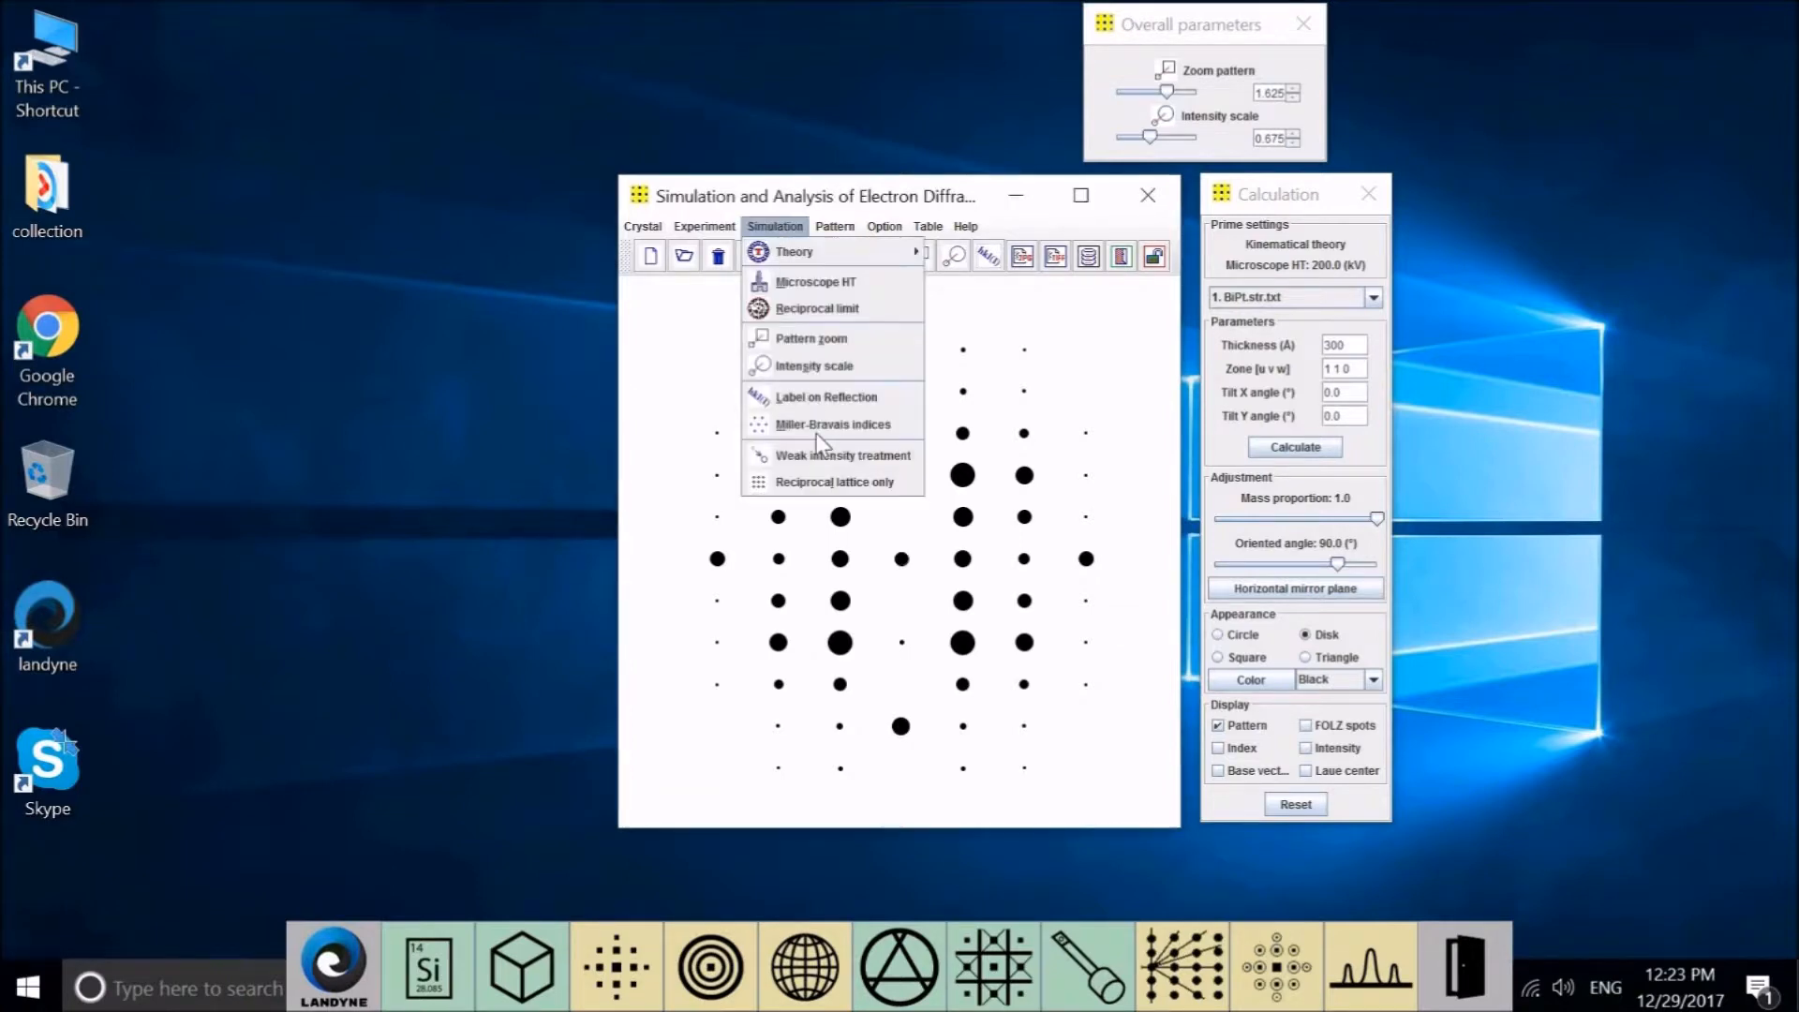
pyautogui.click(822, 483)
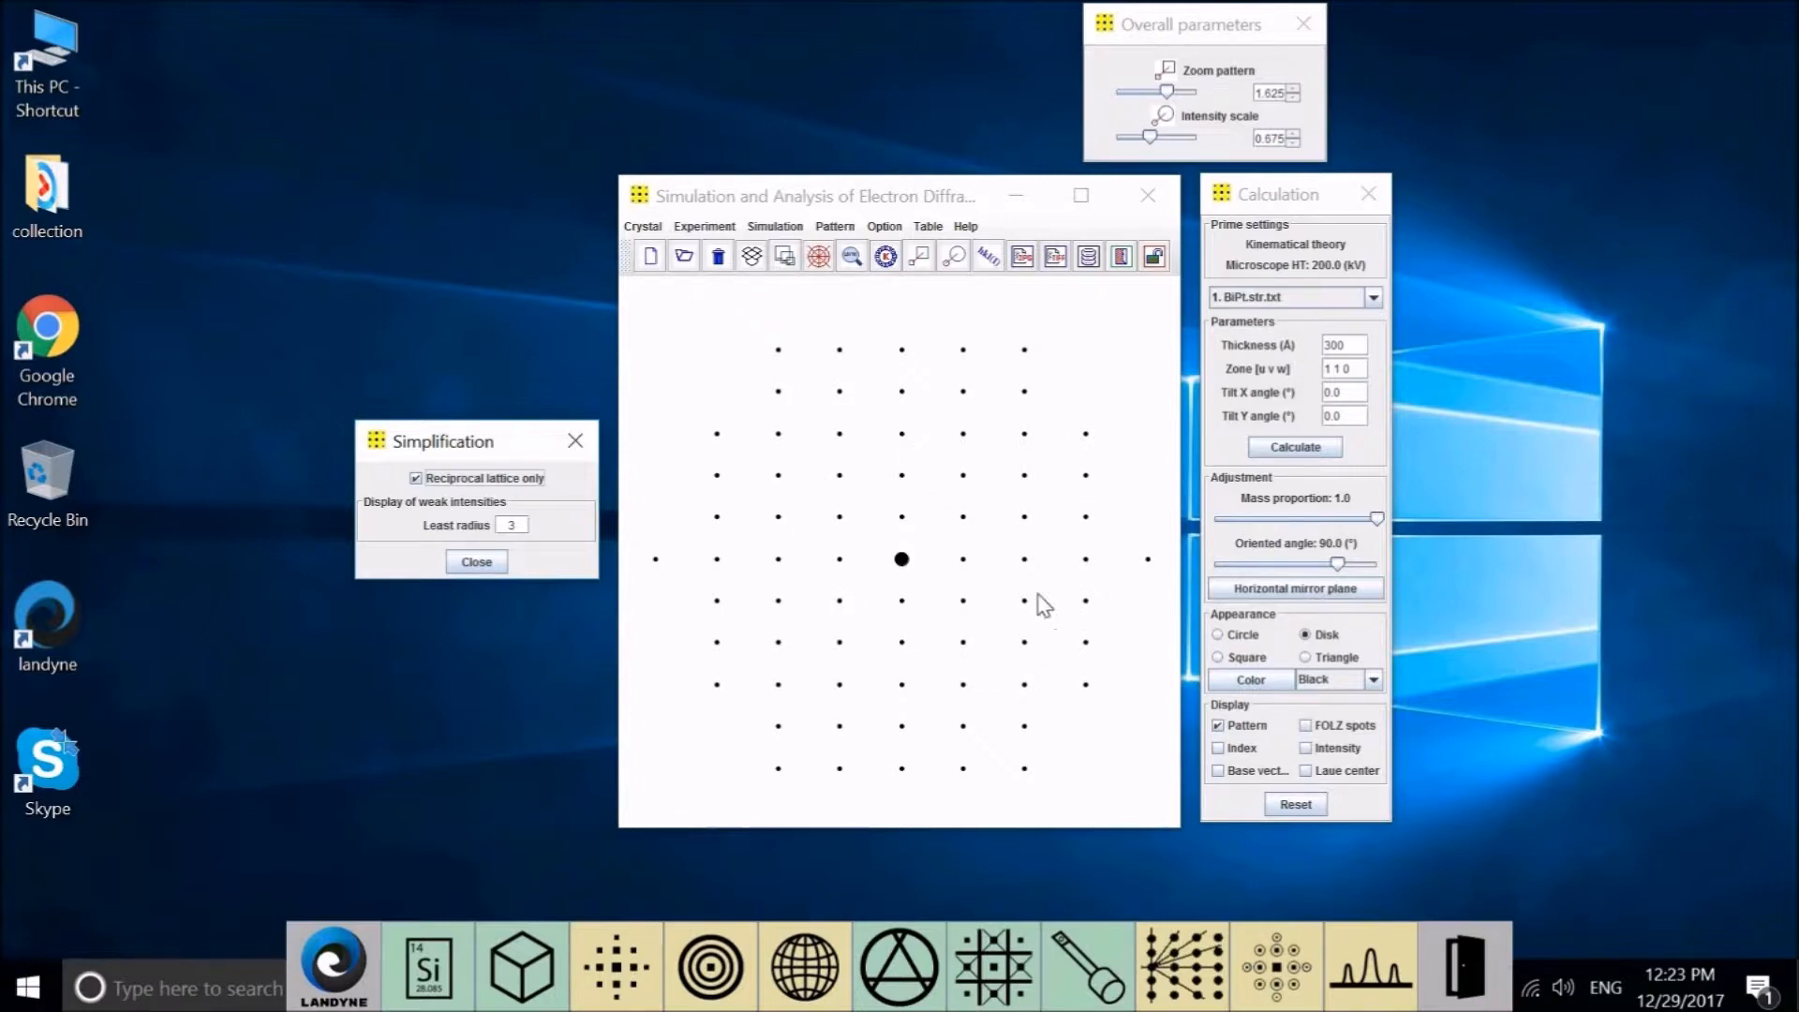
pyautogui.click(513, 482)
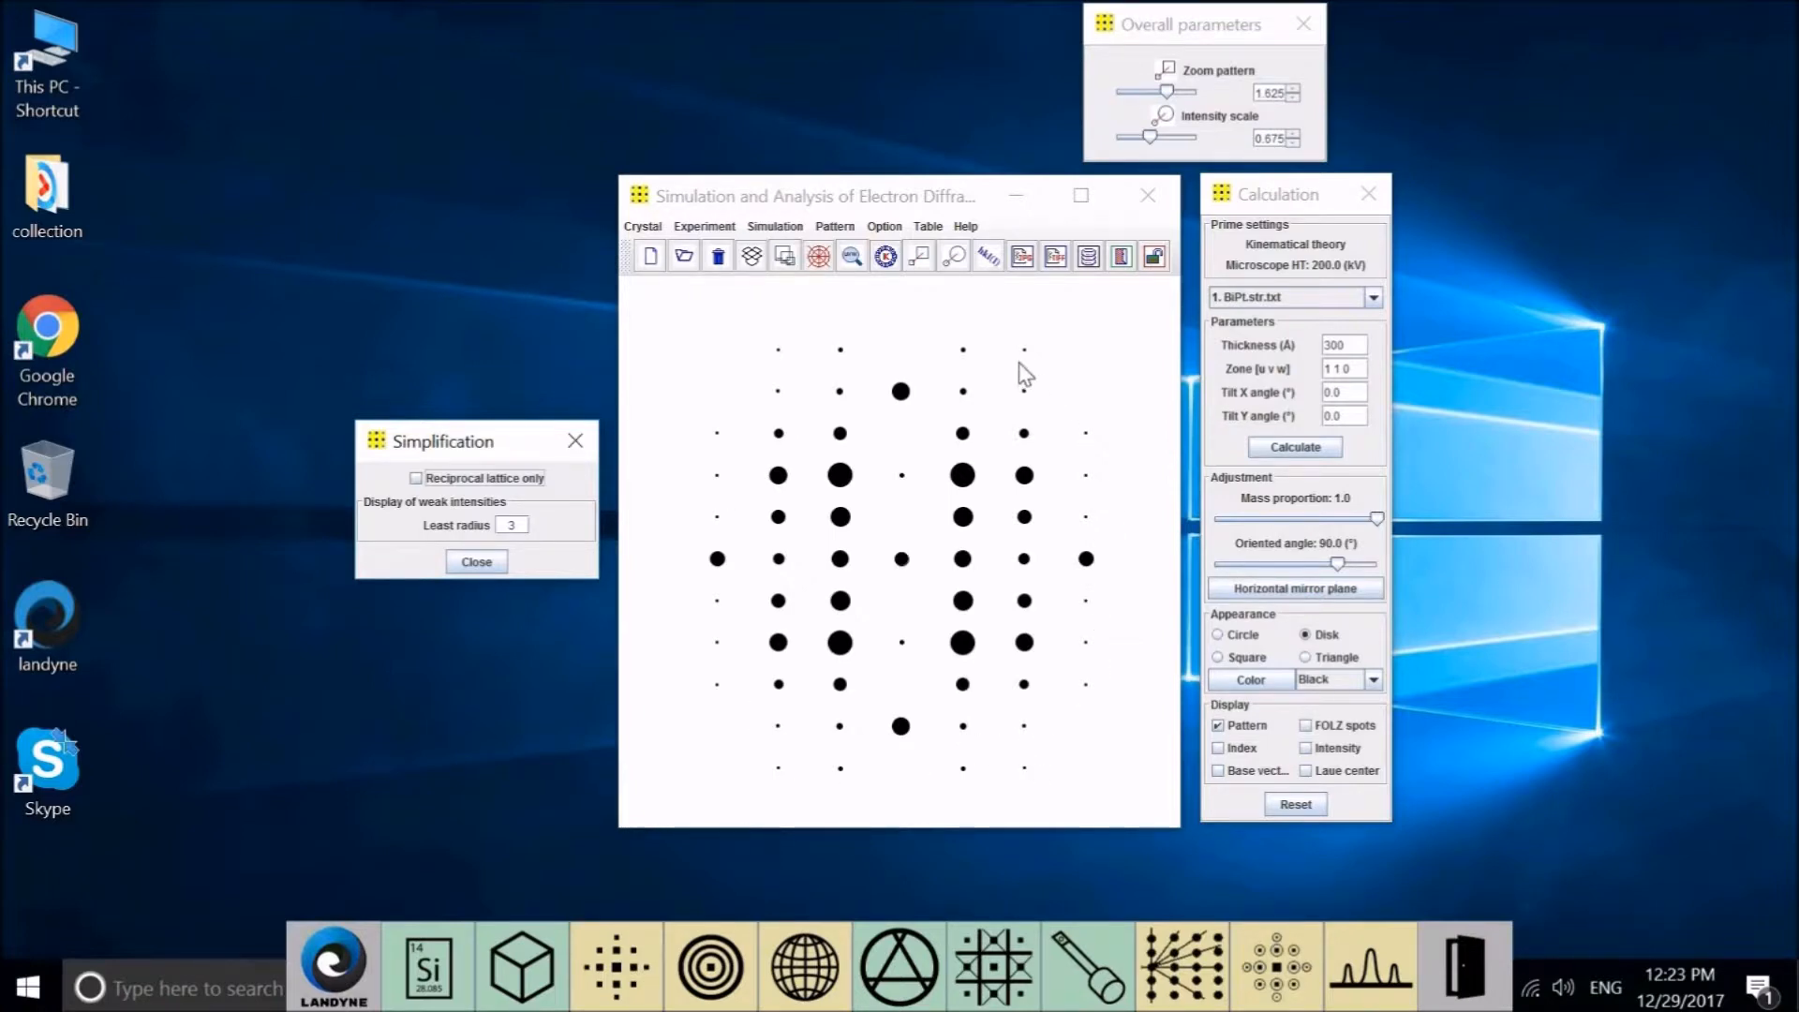
pyautogui.click(520, 526)
pyautogui.click(476, 562)
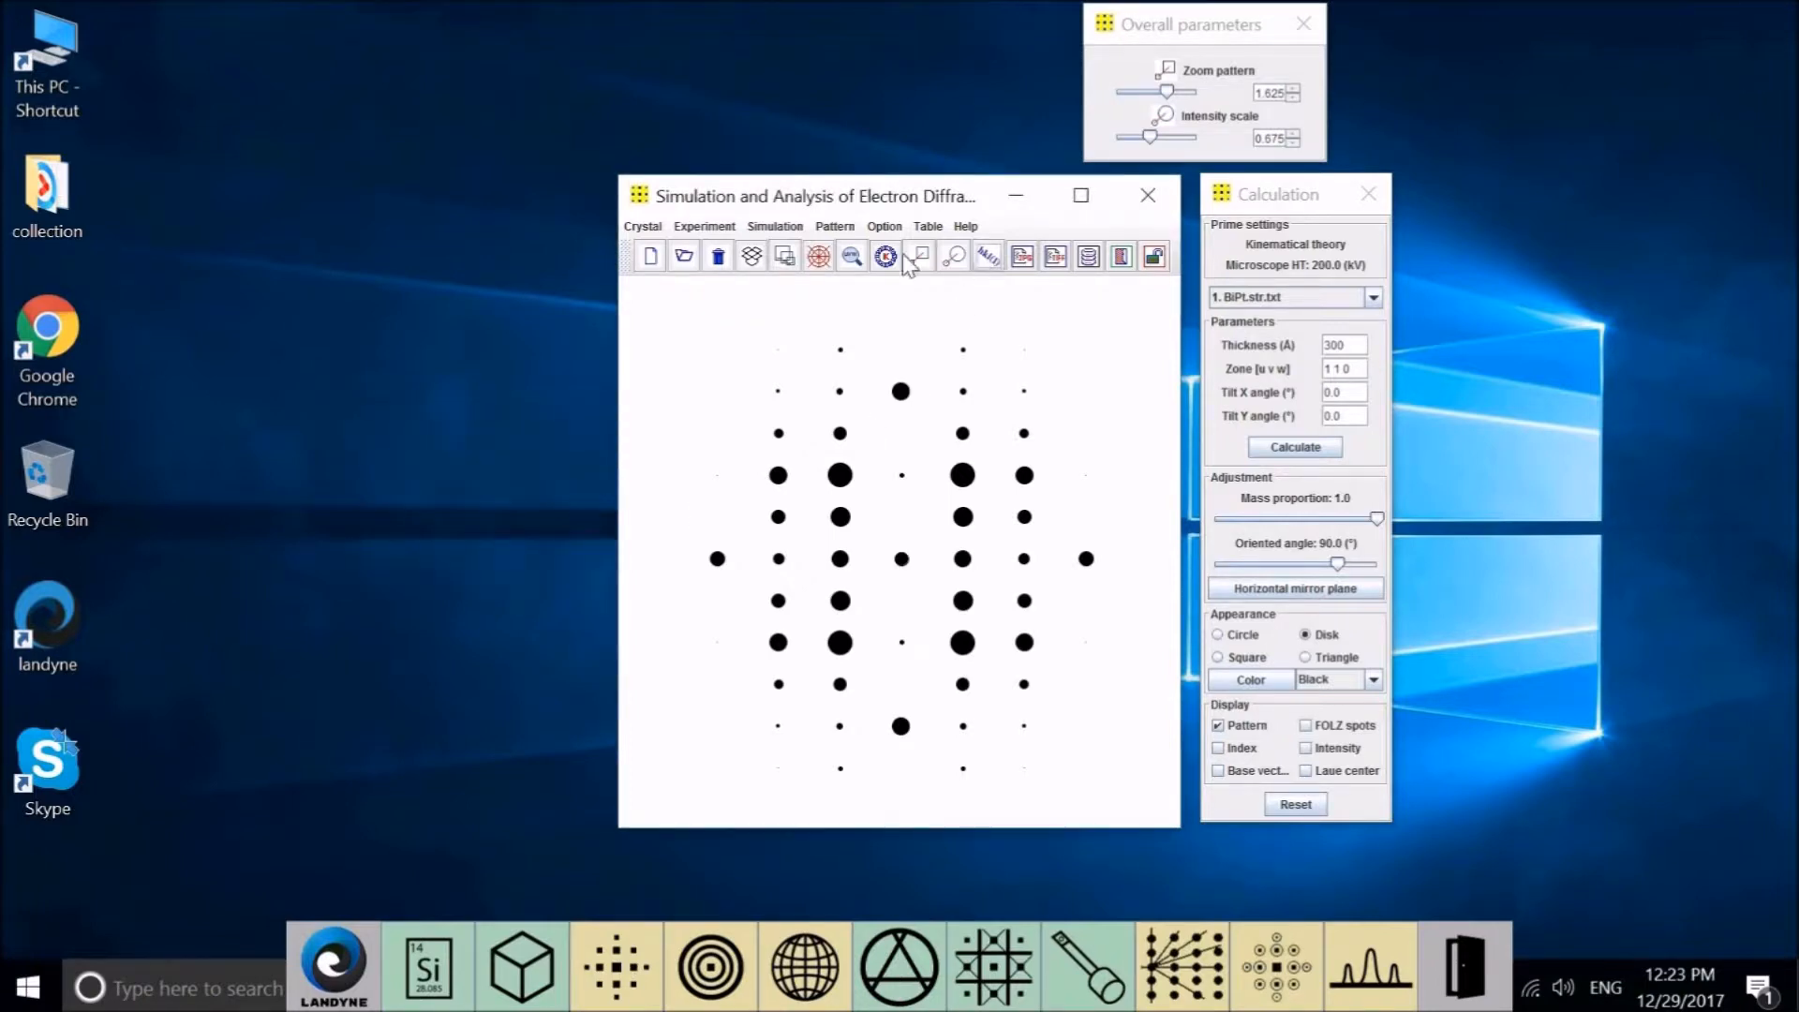
# Compare the reciprocal-lattice-only display with the intensity pattern again and set the least radius for weak intensities to 5
pyautogui.click(783, 230)
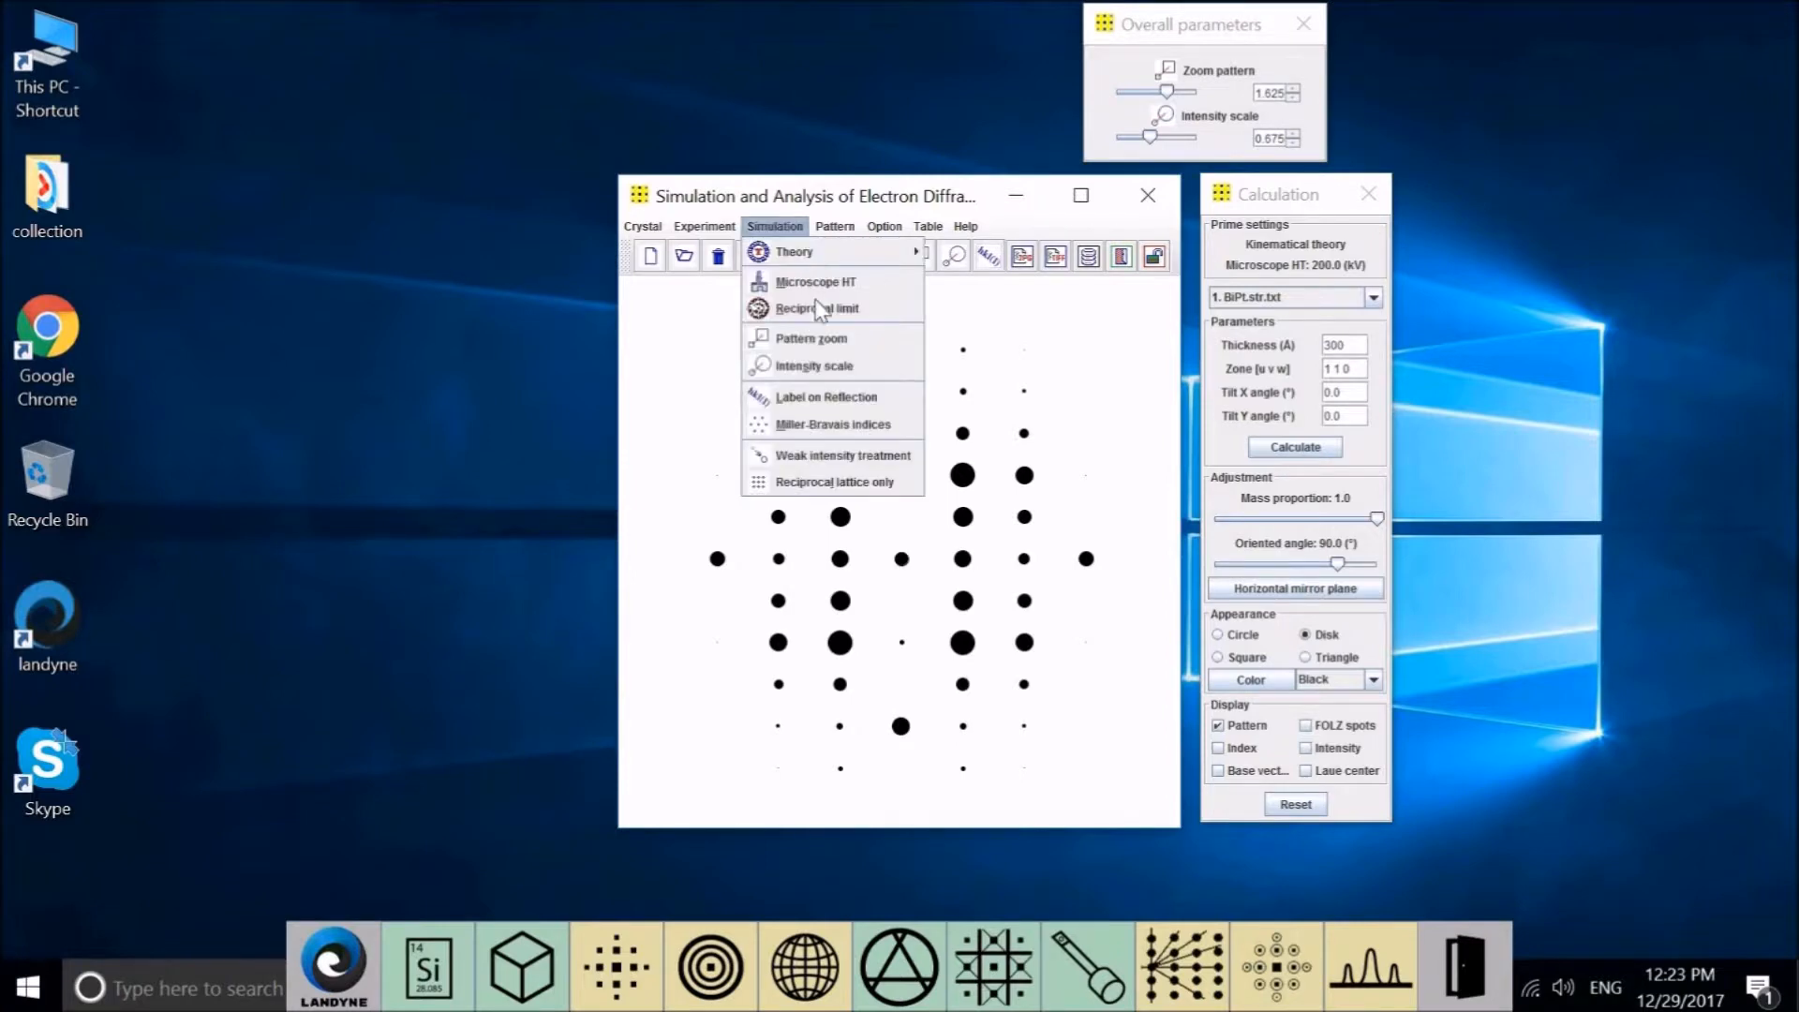
pyautogui.click(836, 482)
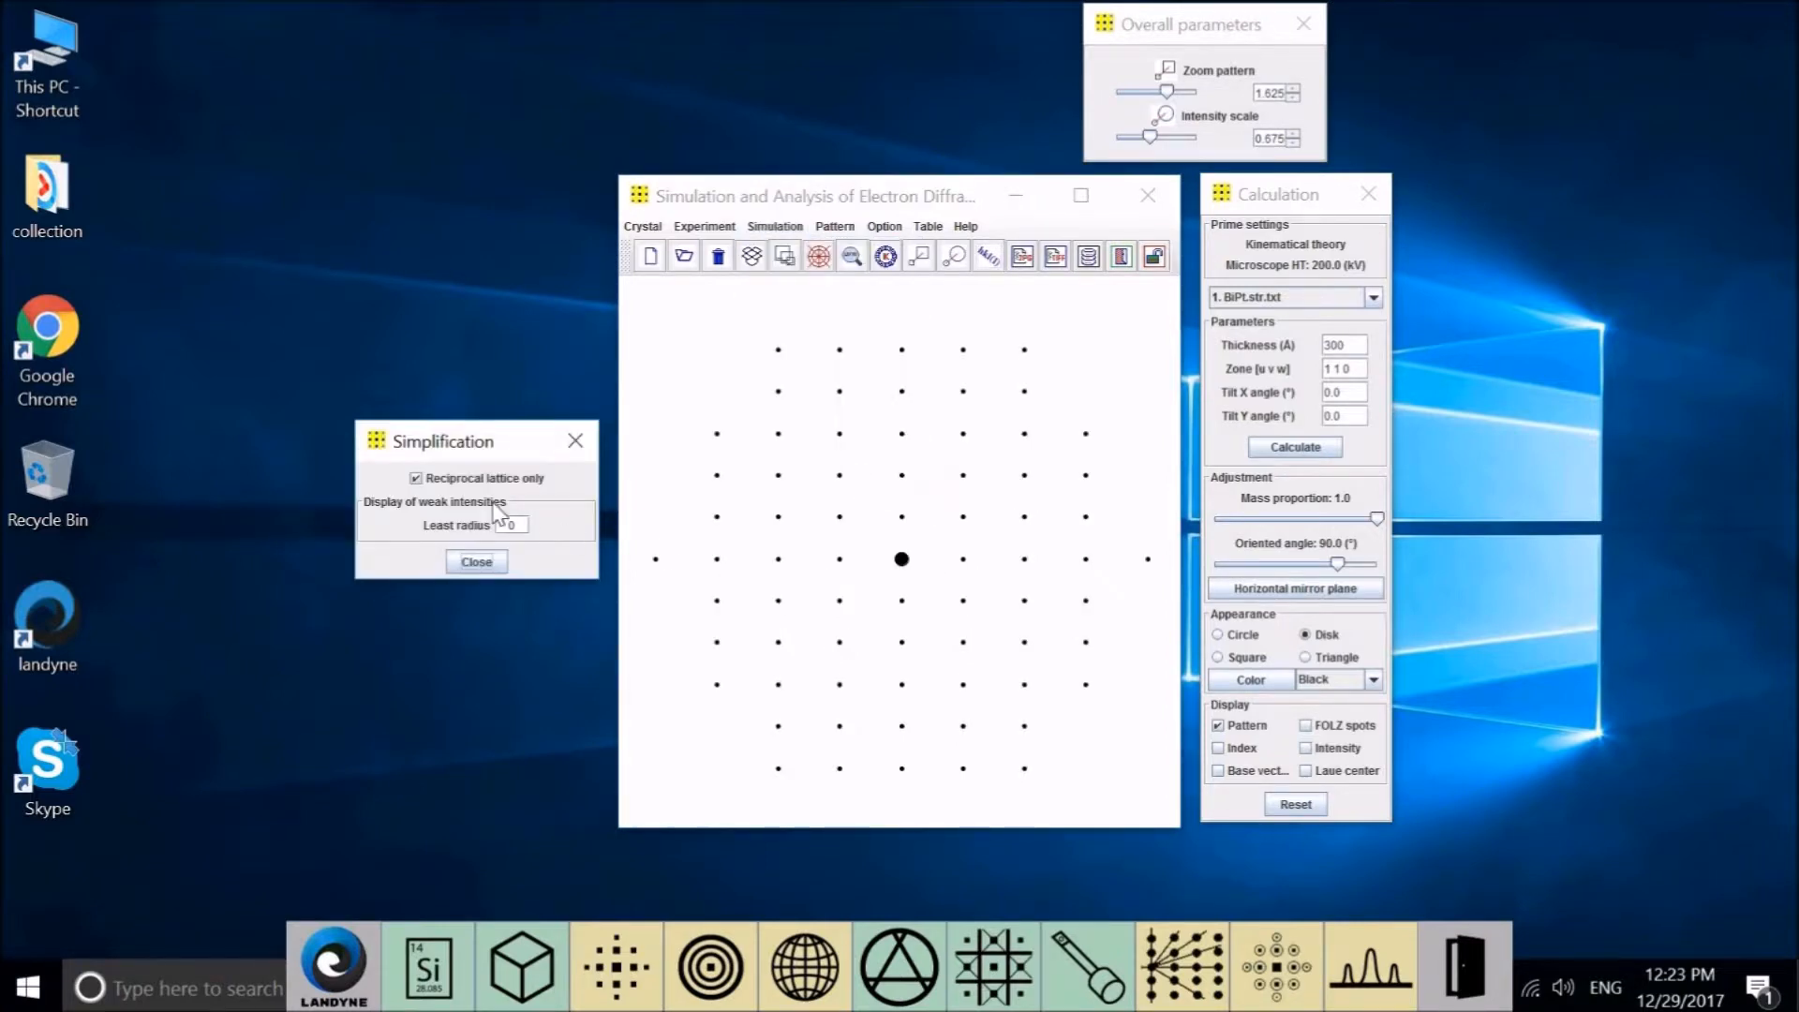
pyautogui.click(416, 478)
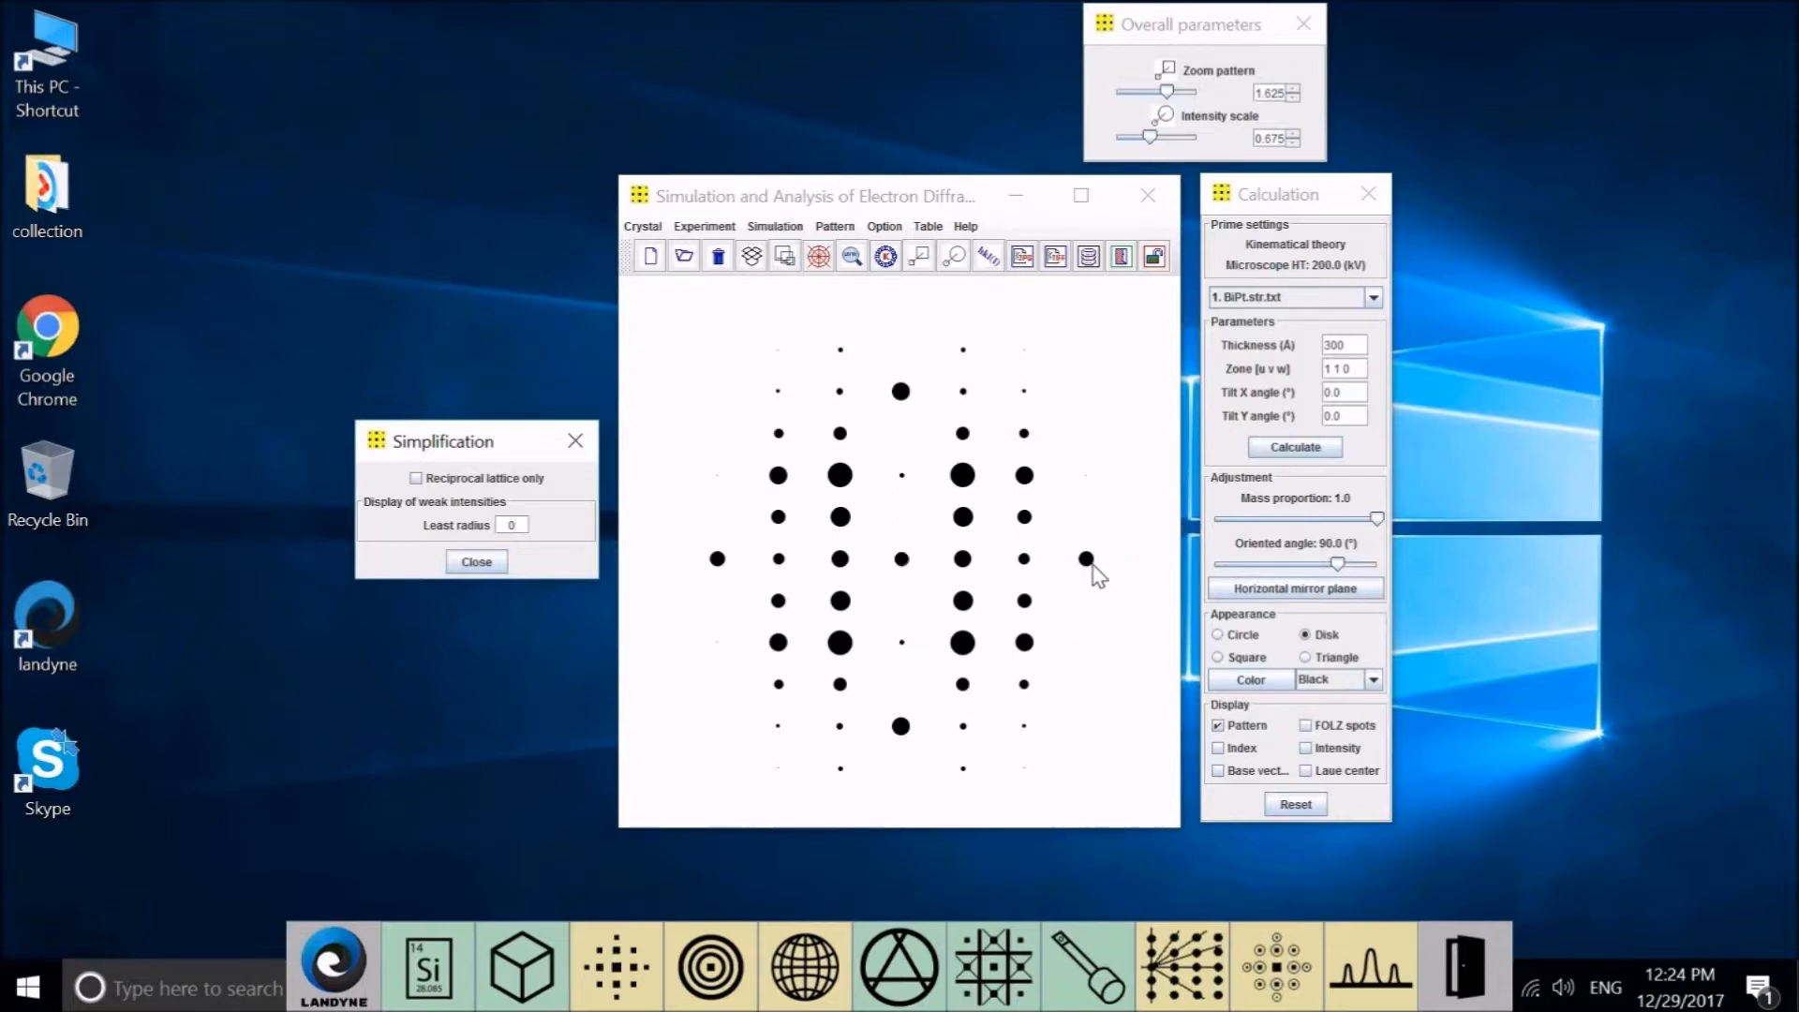
pyautogui.click(446, 486)
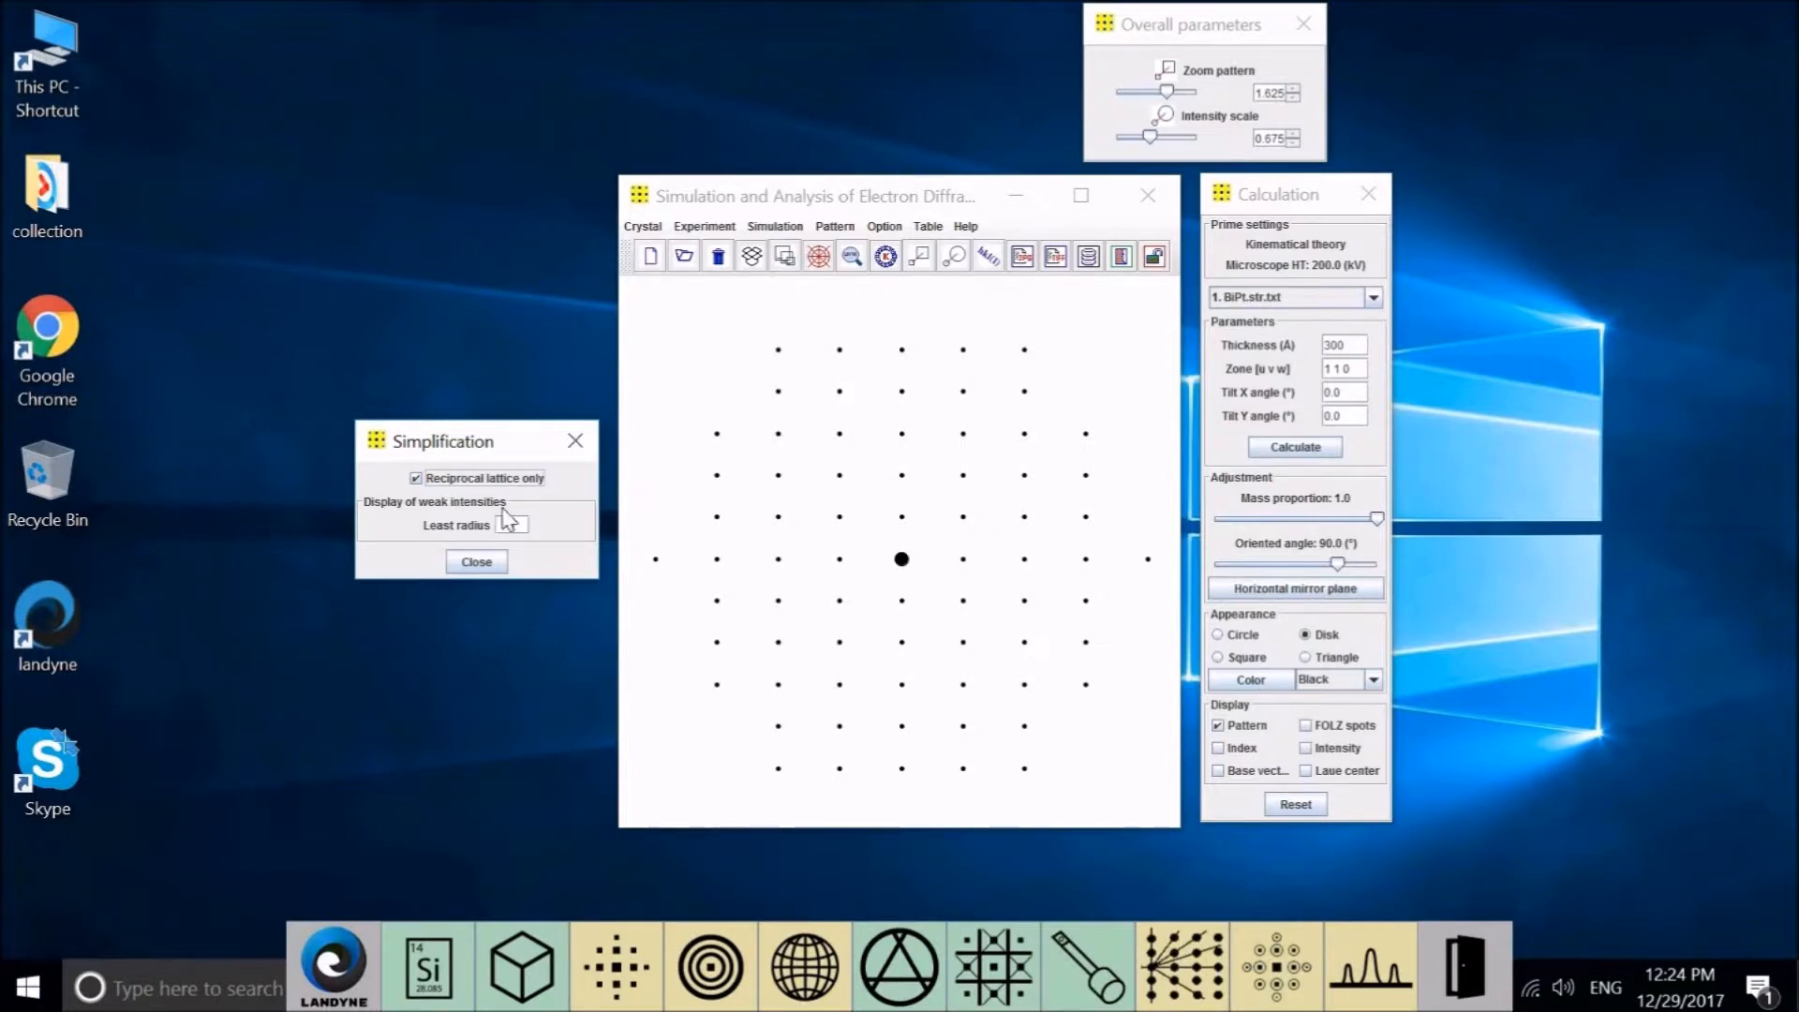
pyautogui.click(534, 475)
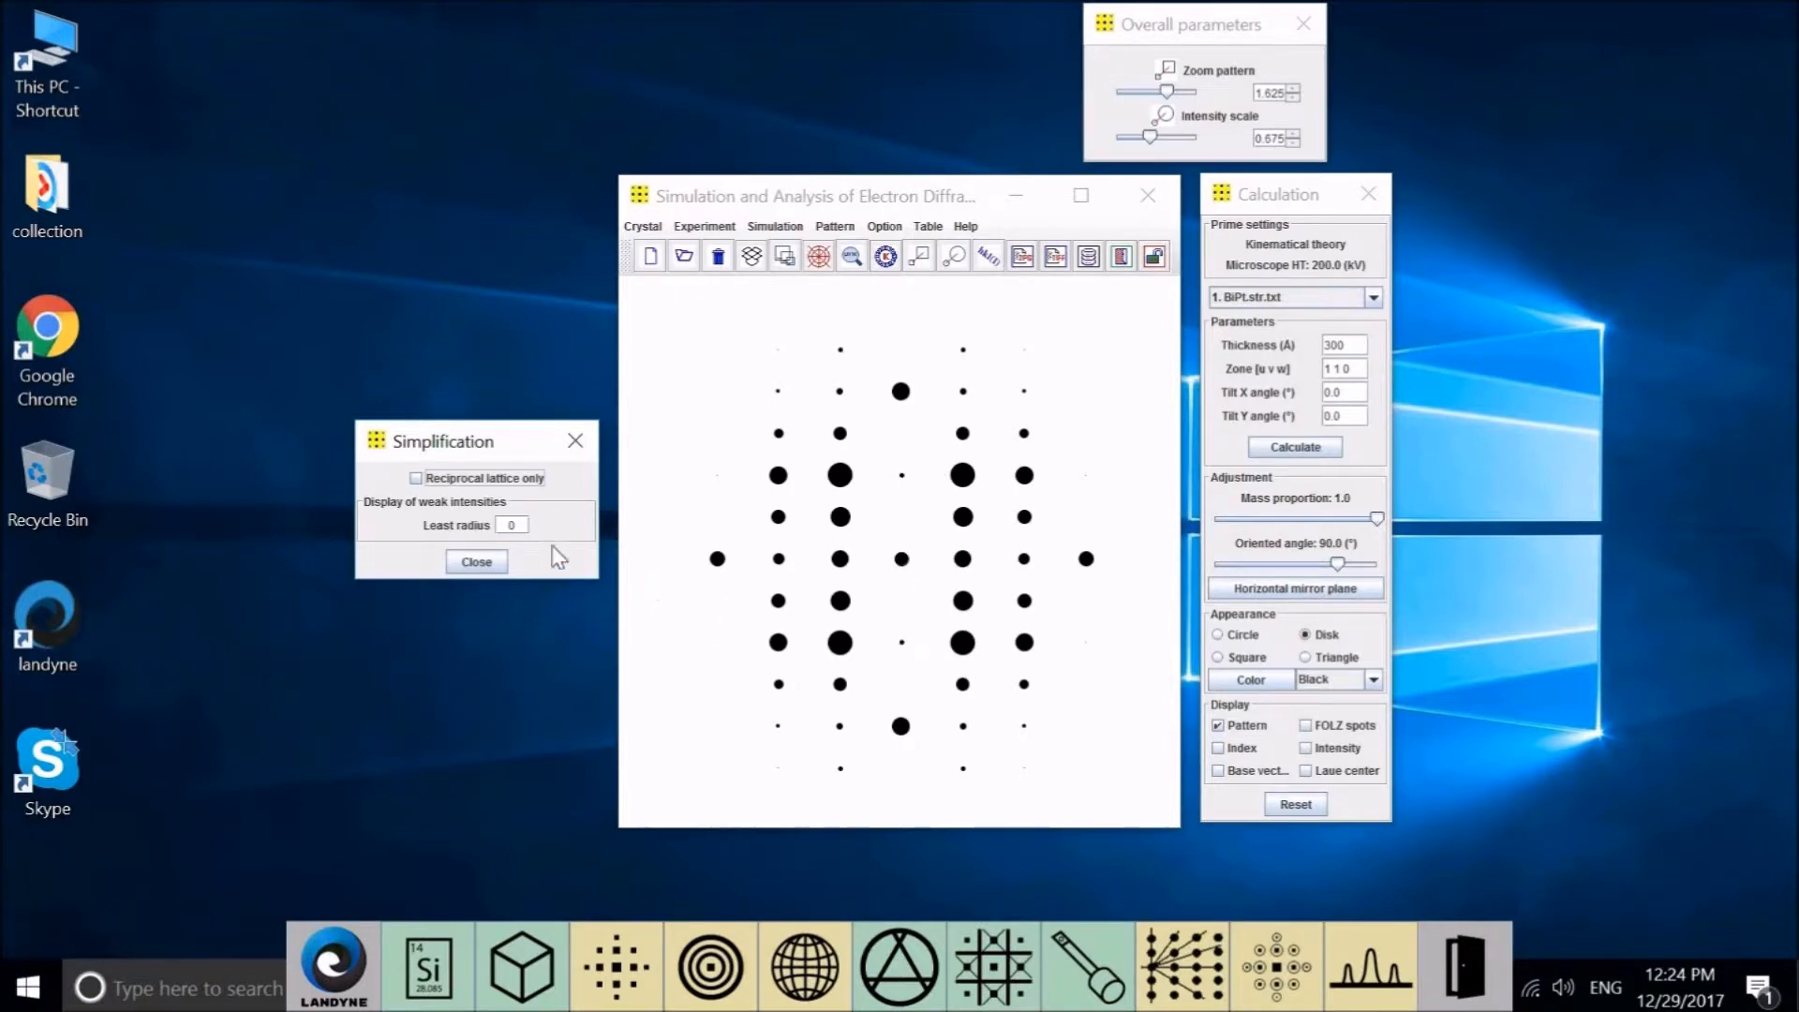
pyautogui.click(515, 527)
pyautogui.write('5')
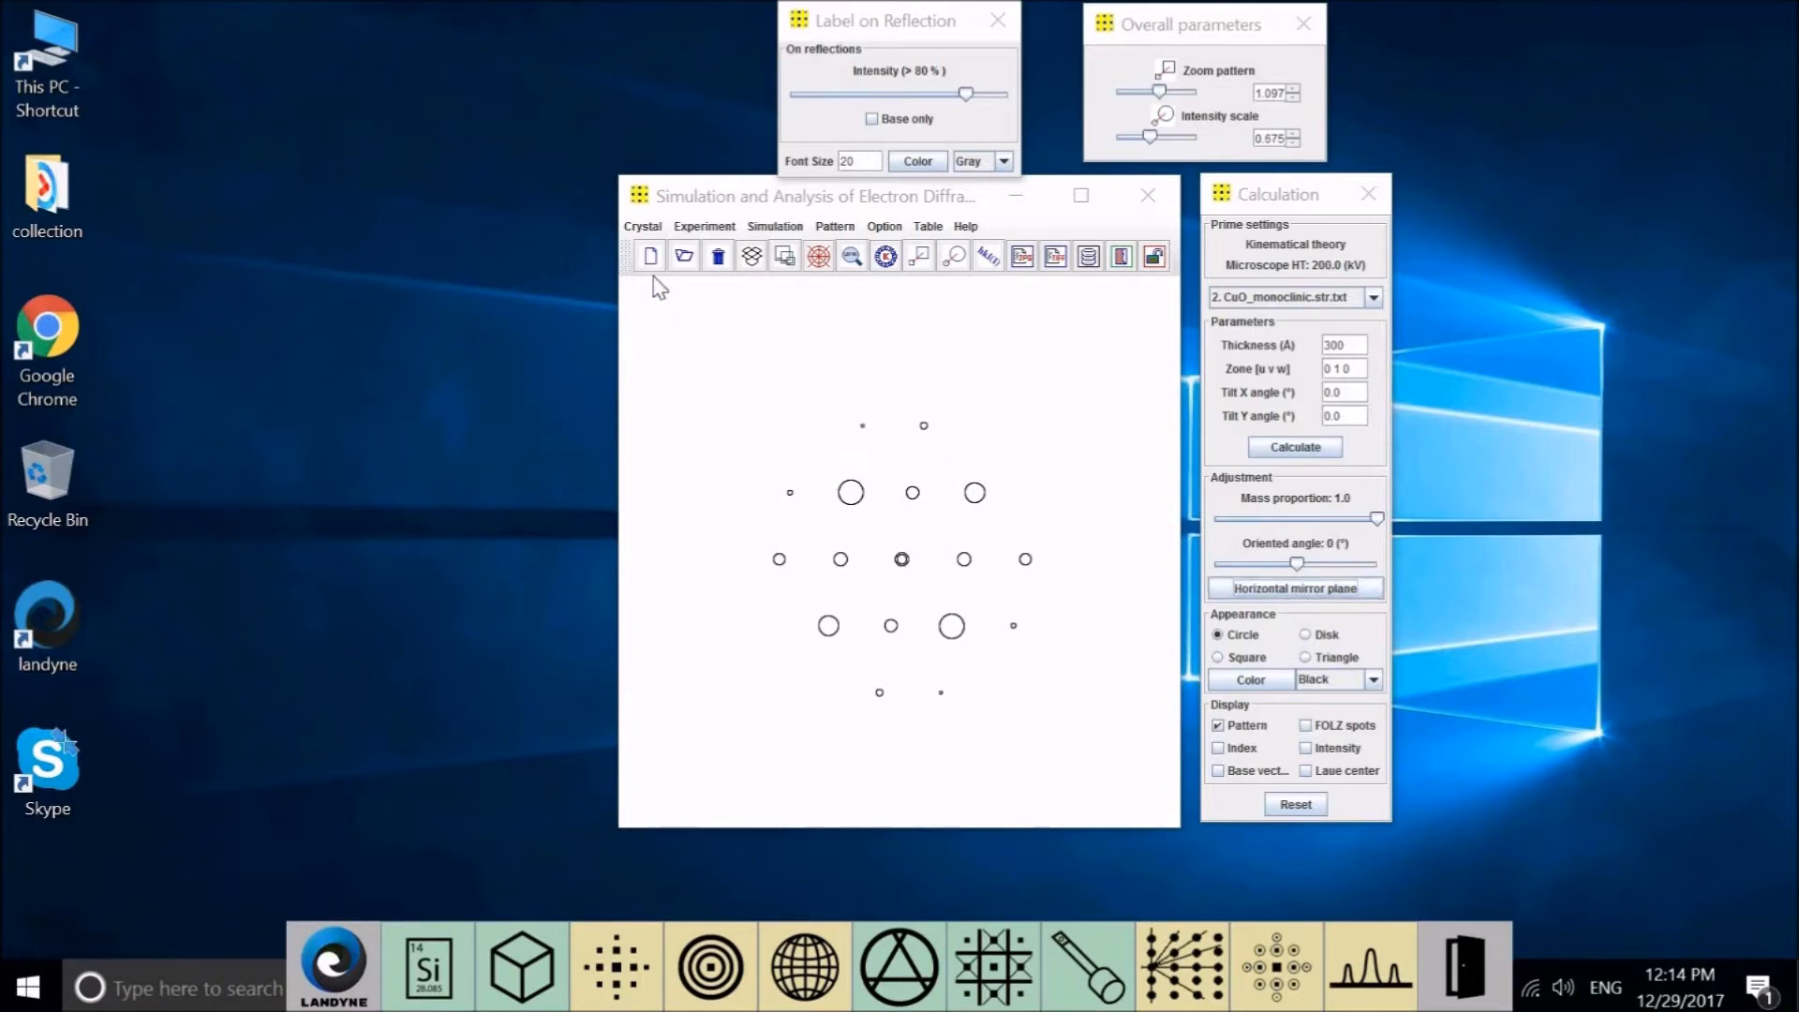
# Browse the structures folder for the CuO_monoclinic.str.txt file and review the list of loaded crystals
pyautogui.click(646, 227)
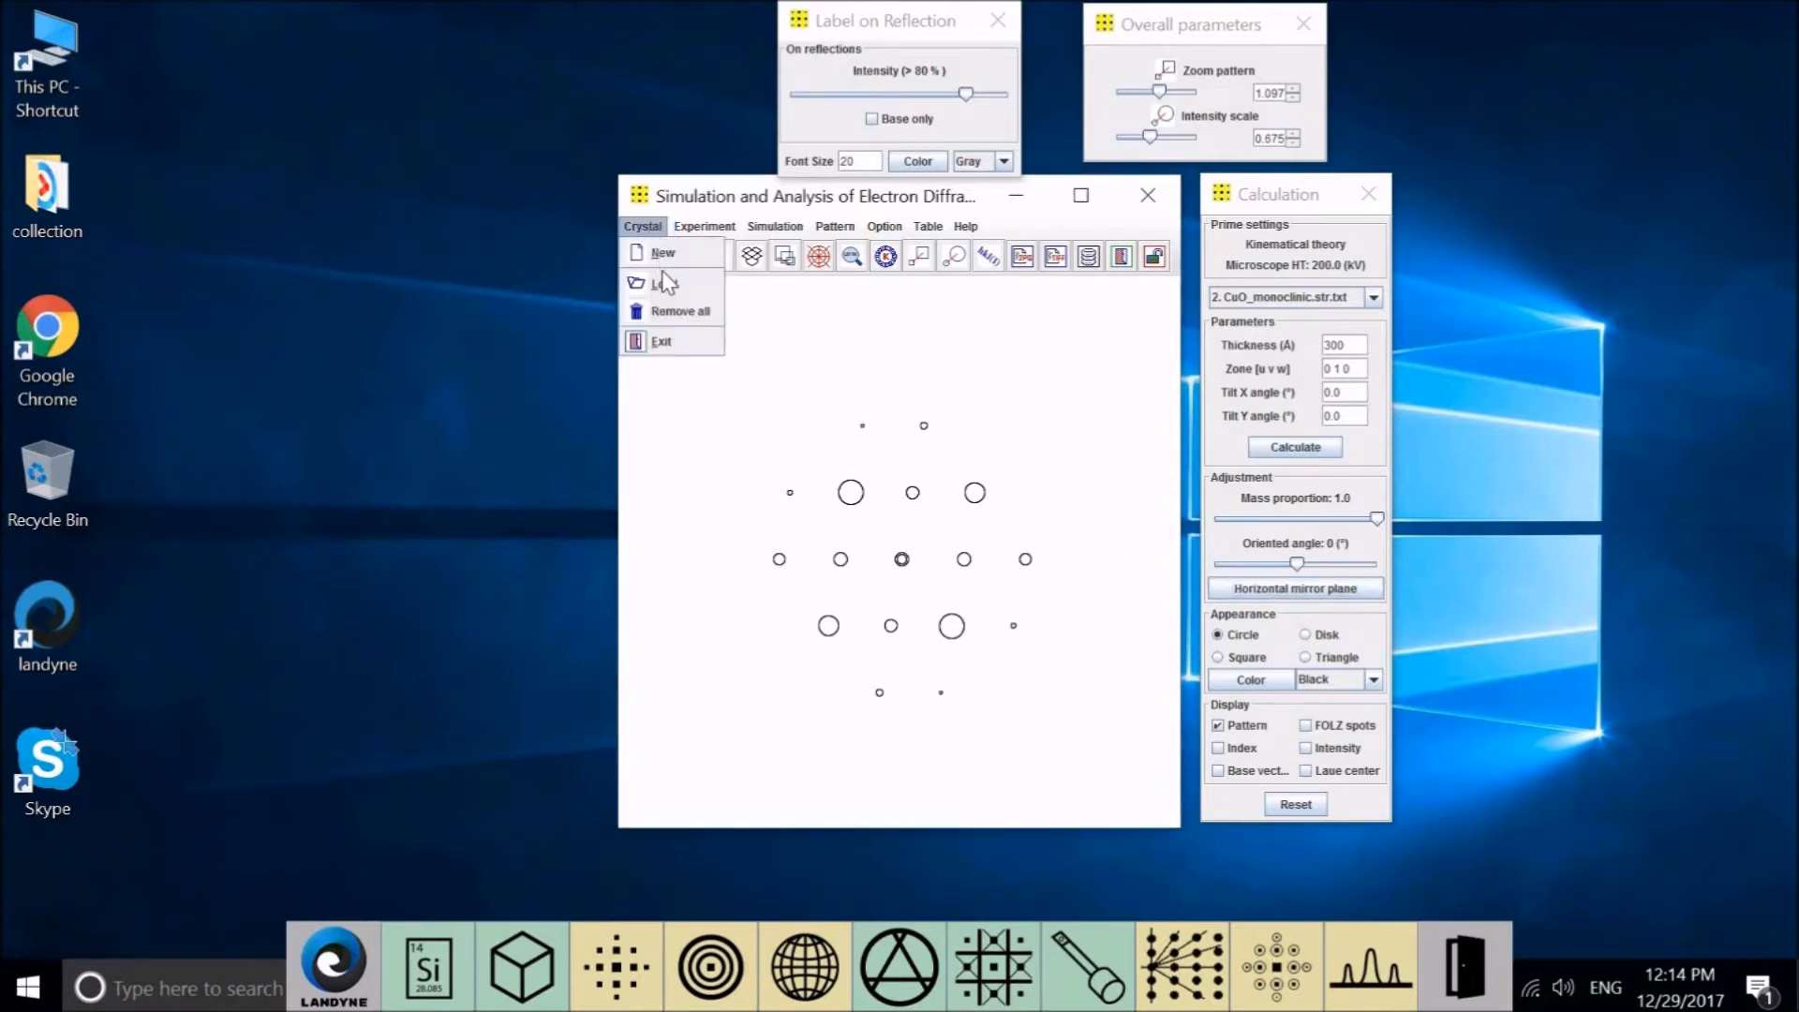
pyautogui.click(665, 284)
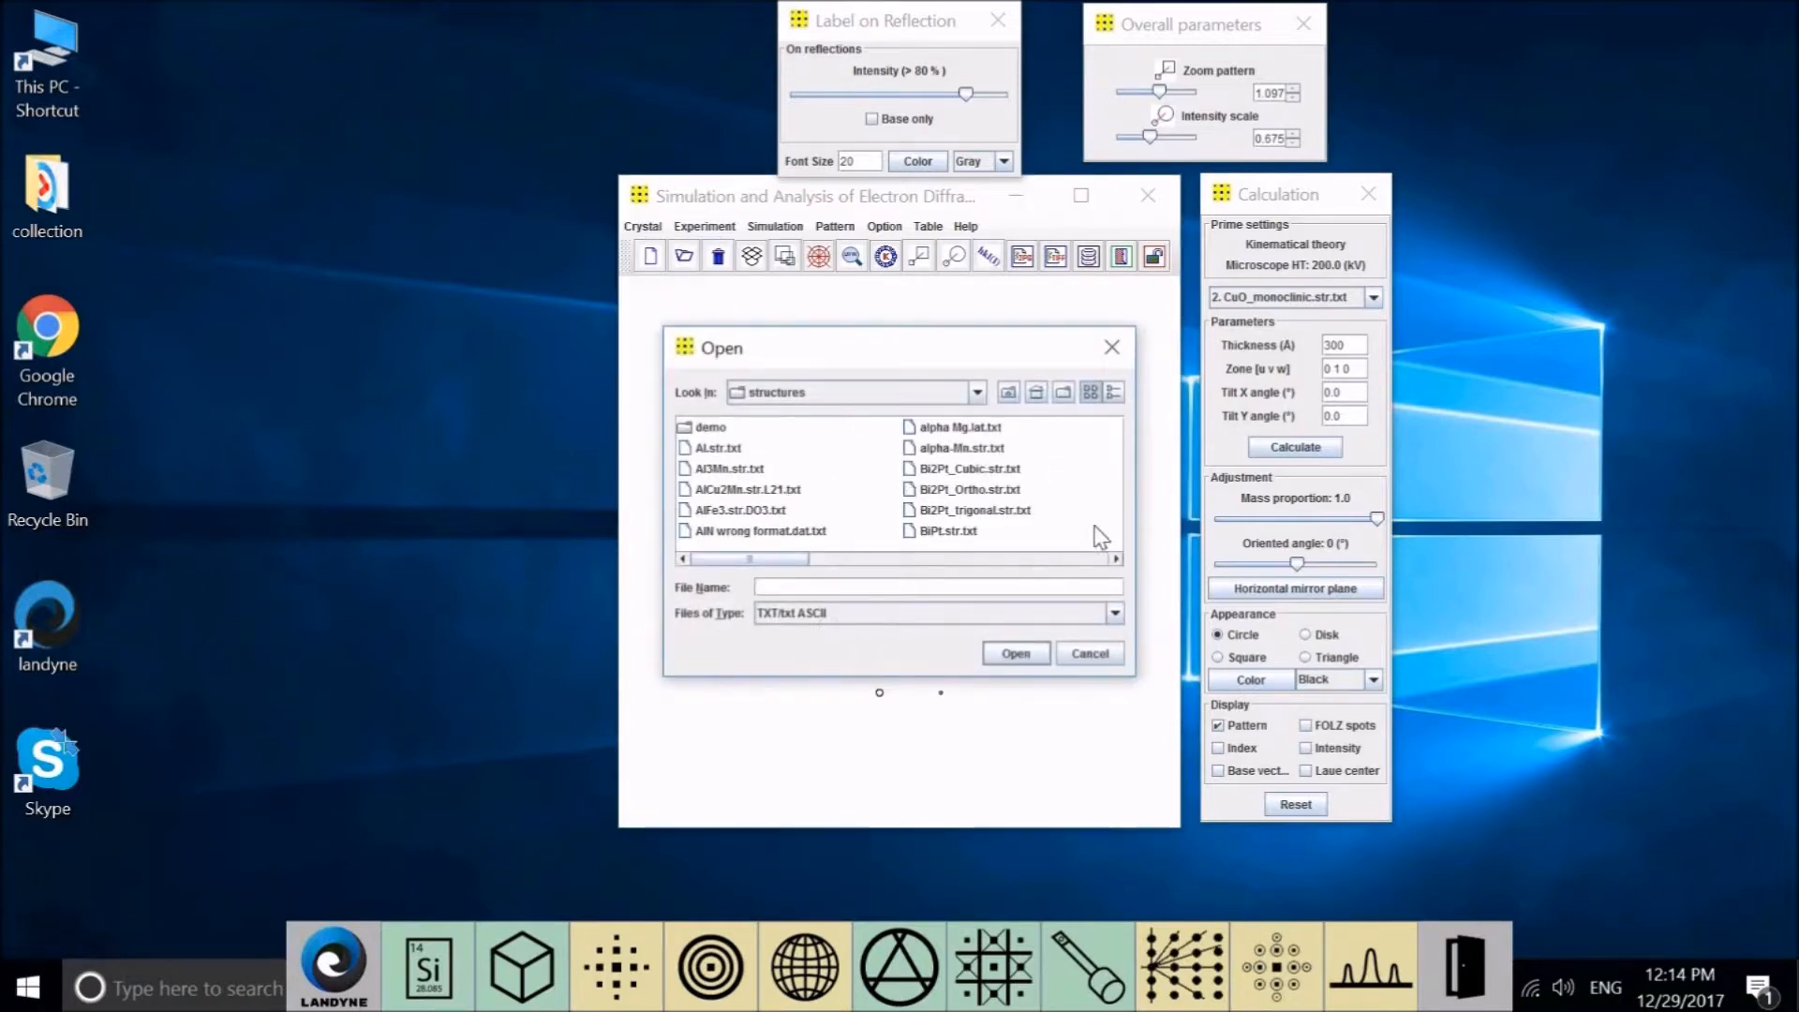
pyautogui.click(1116, 559)
pyautogui.click(1117, 559)
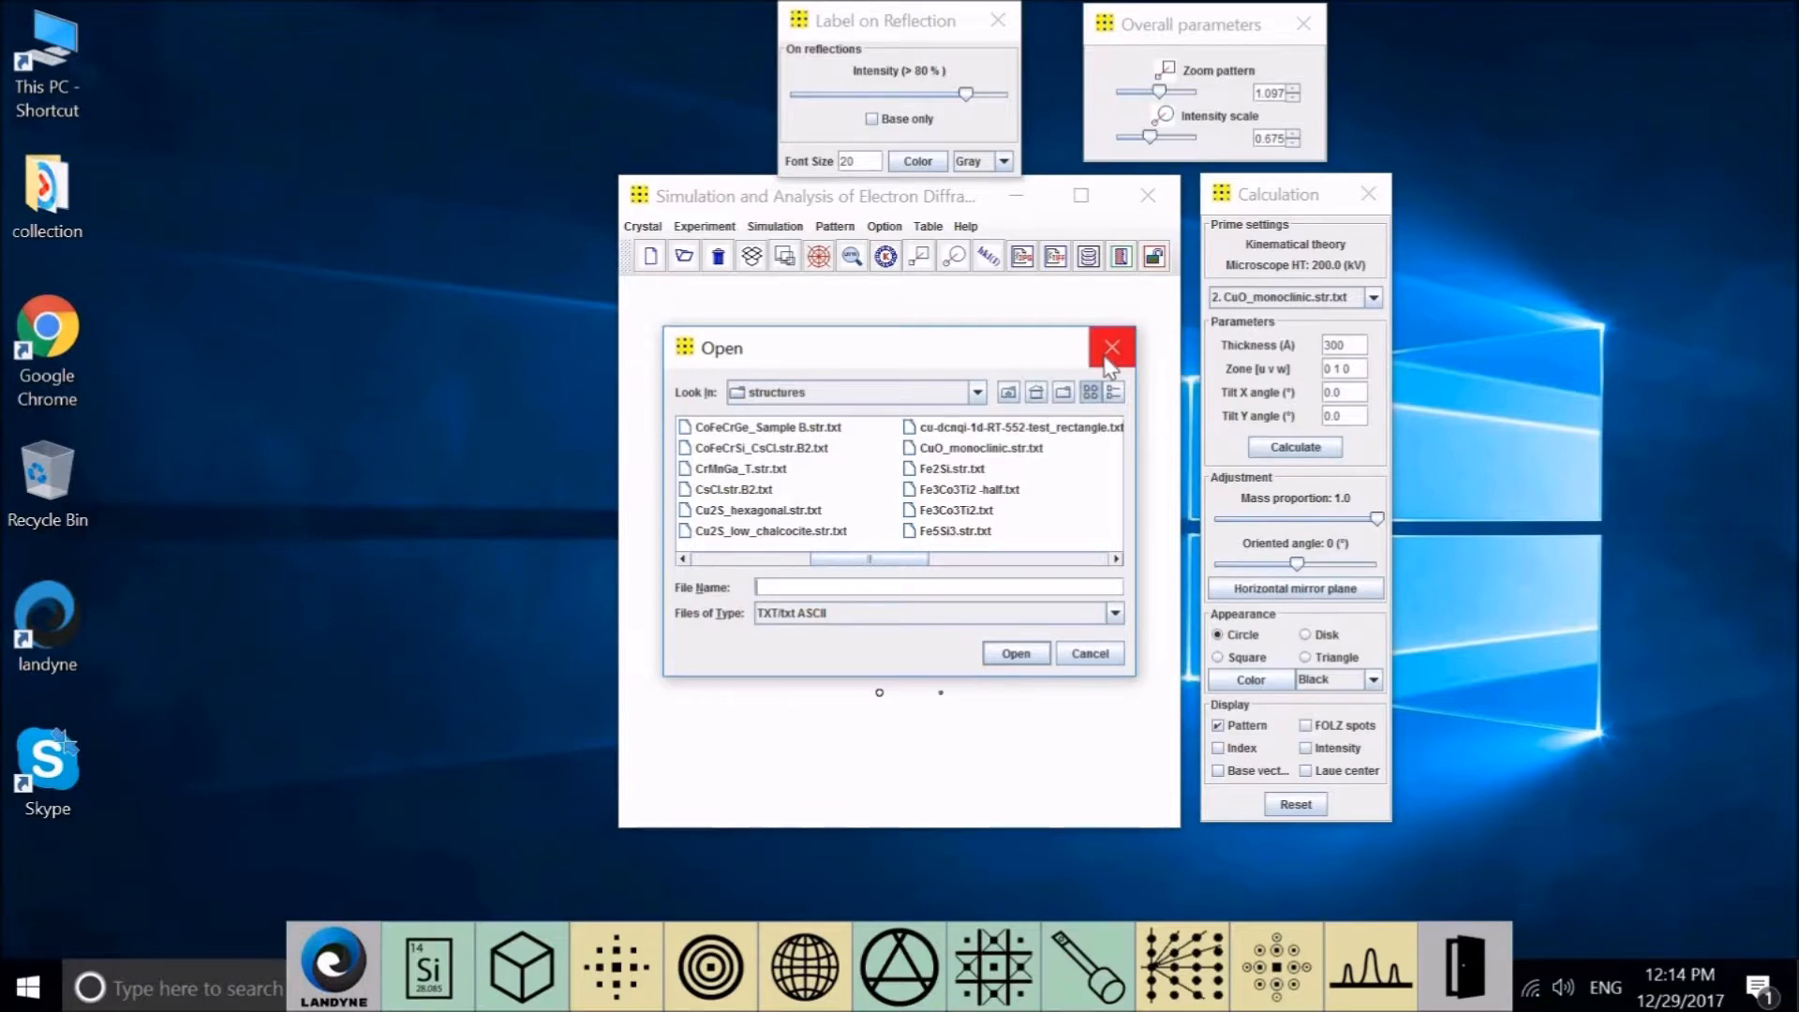
pyautogui.click(1373, 297)
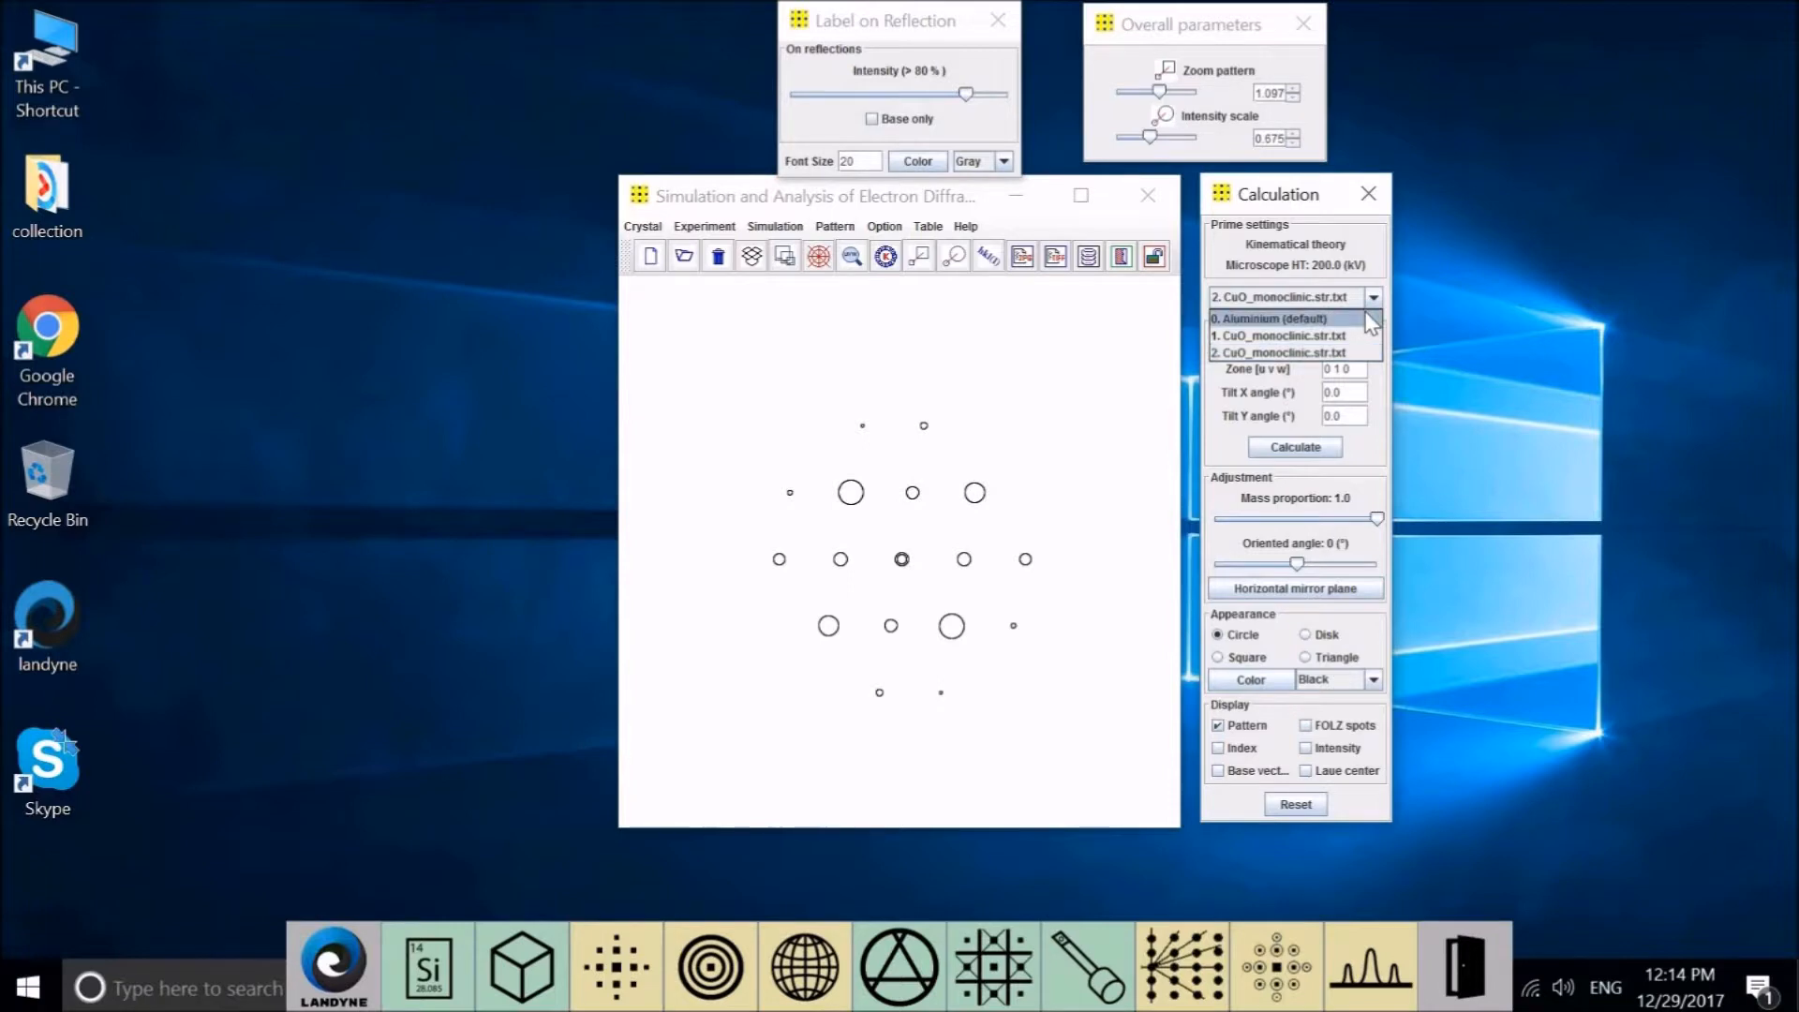
pyautogui.click(1374, 378)
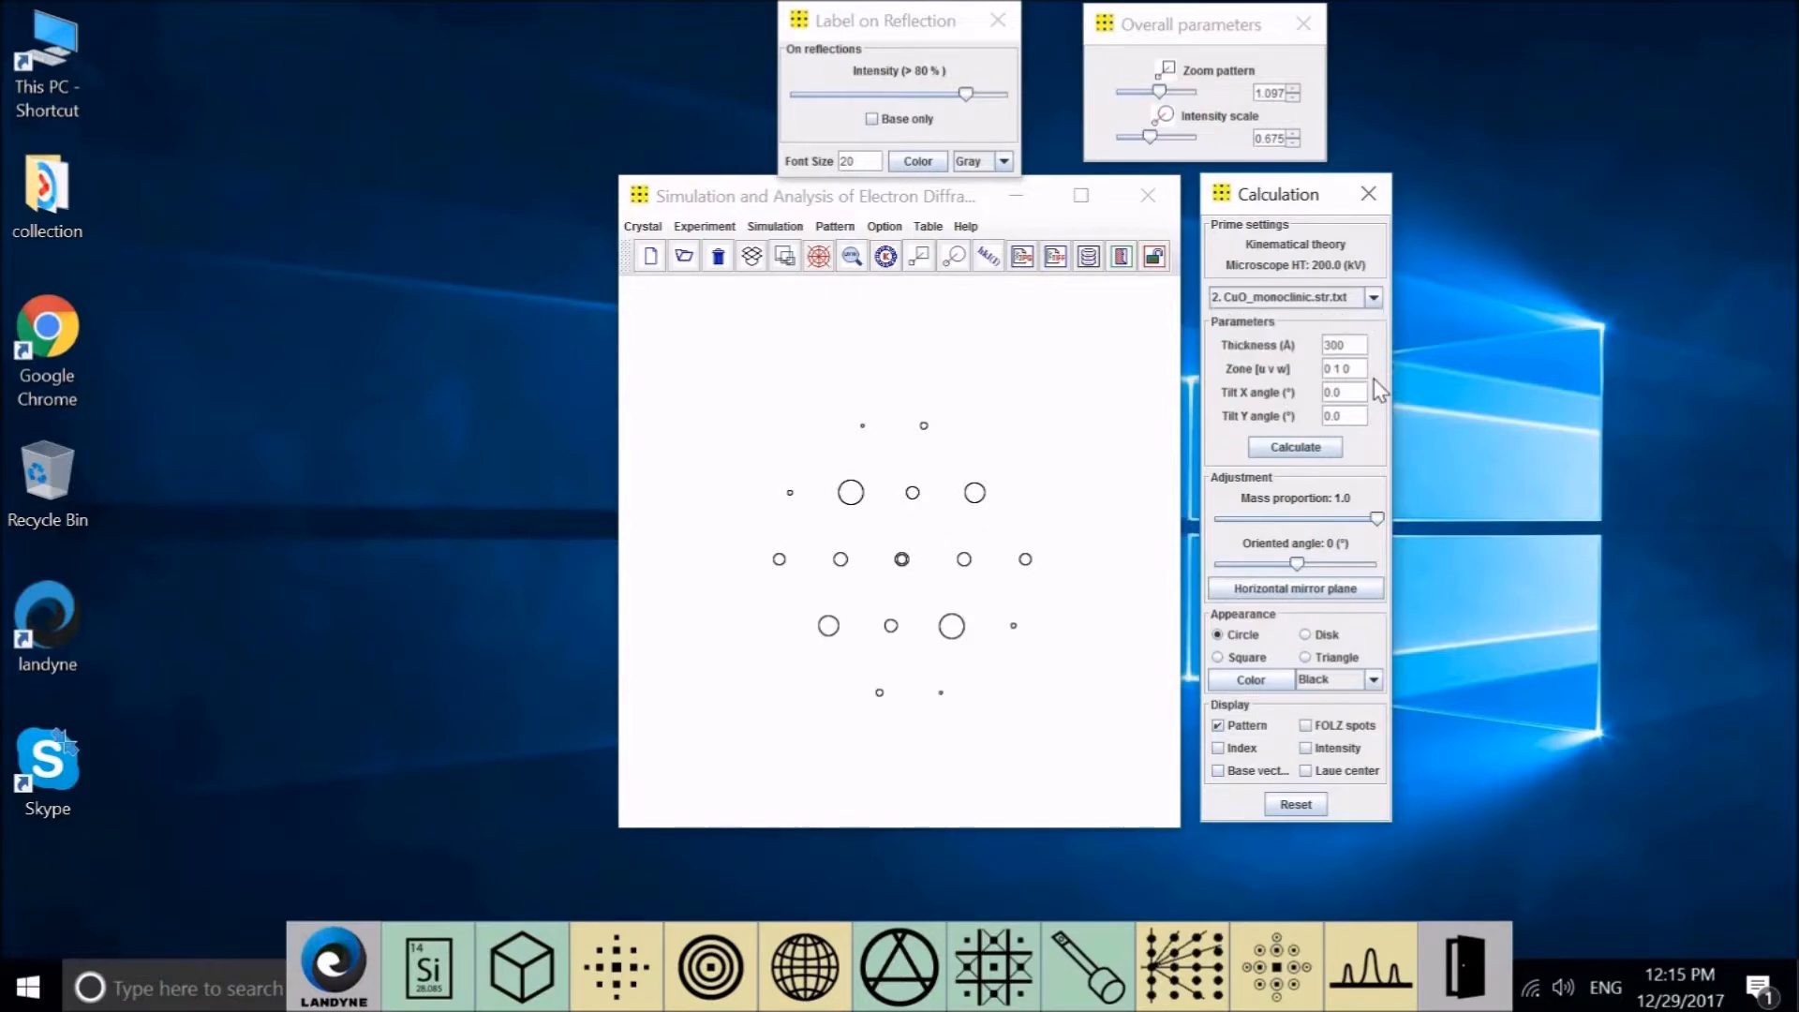
# Check the settings of crystal 1. CuO_monoclinic.str.txt and return to crystal 2. CuO_monoclinic.str.txt
pyautogui.click(1373, 298)
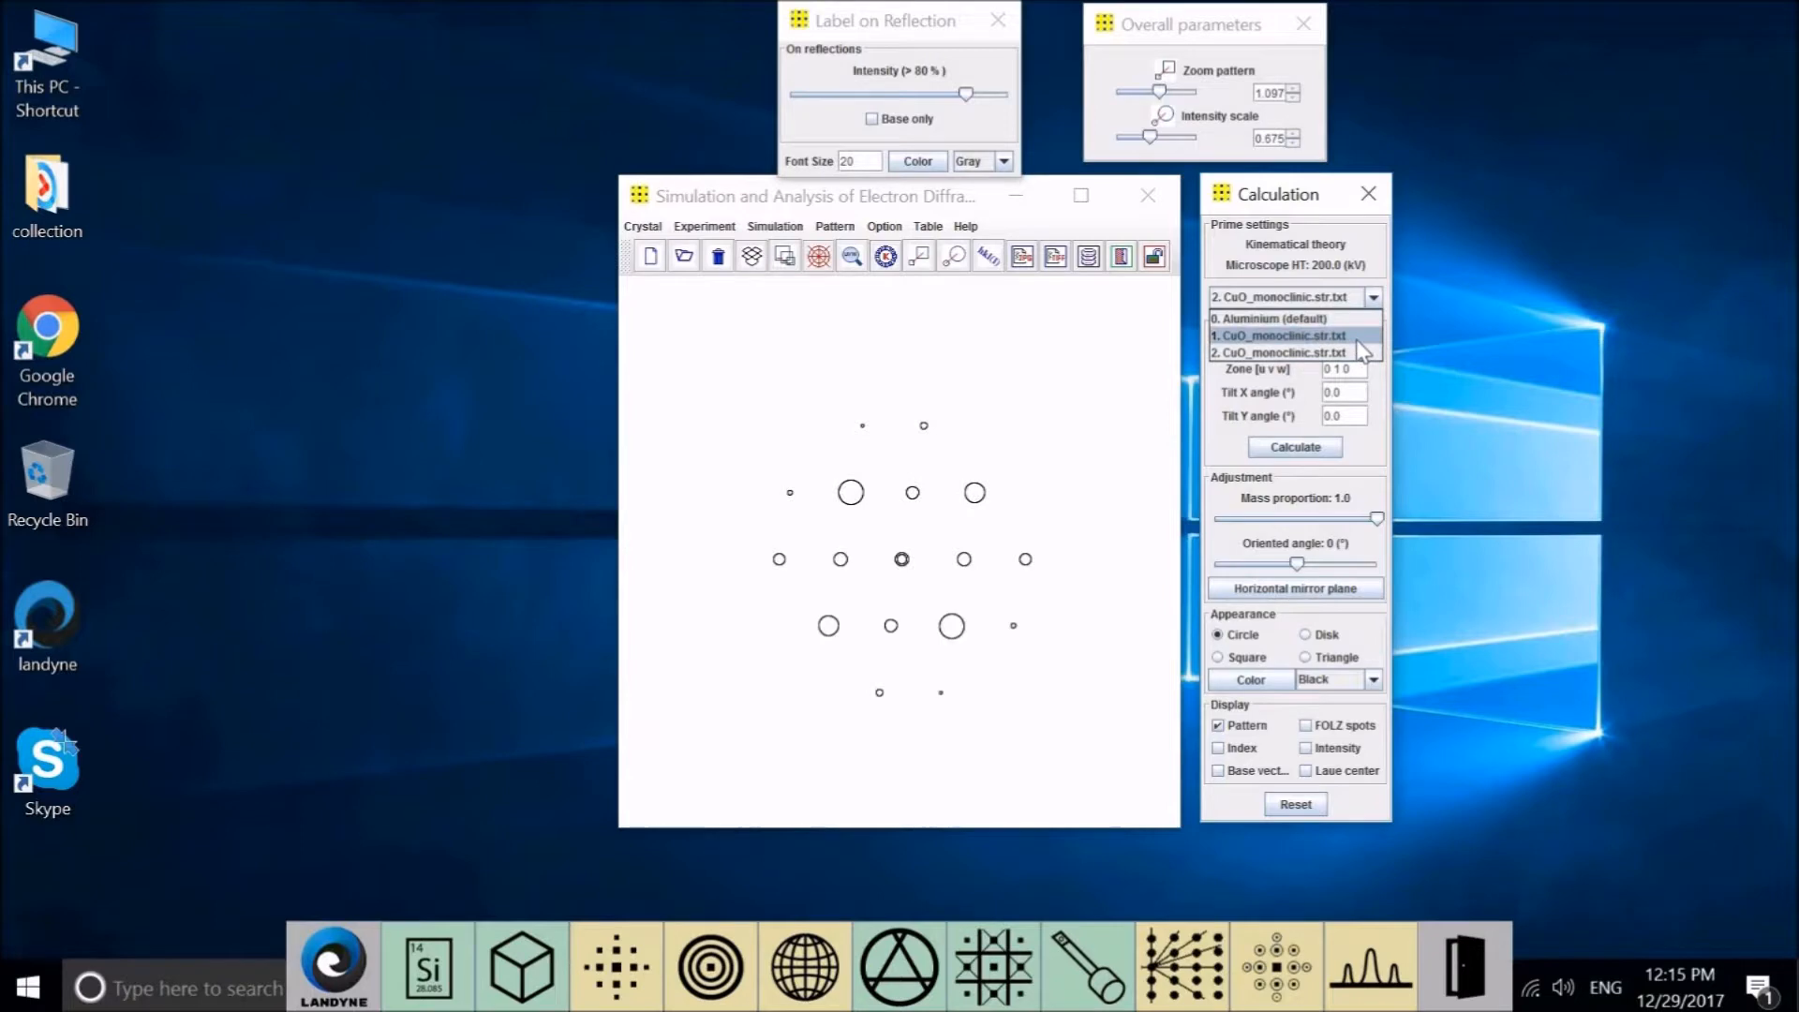
pyautogui.click(1357, 336)
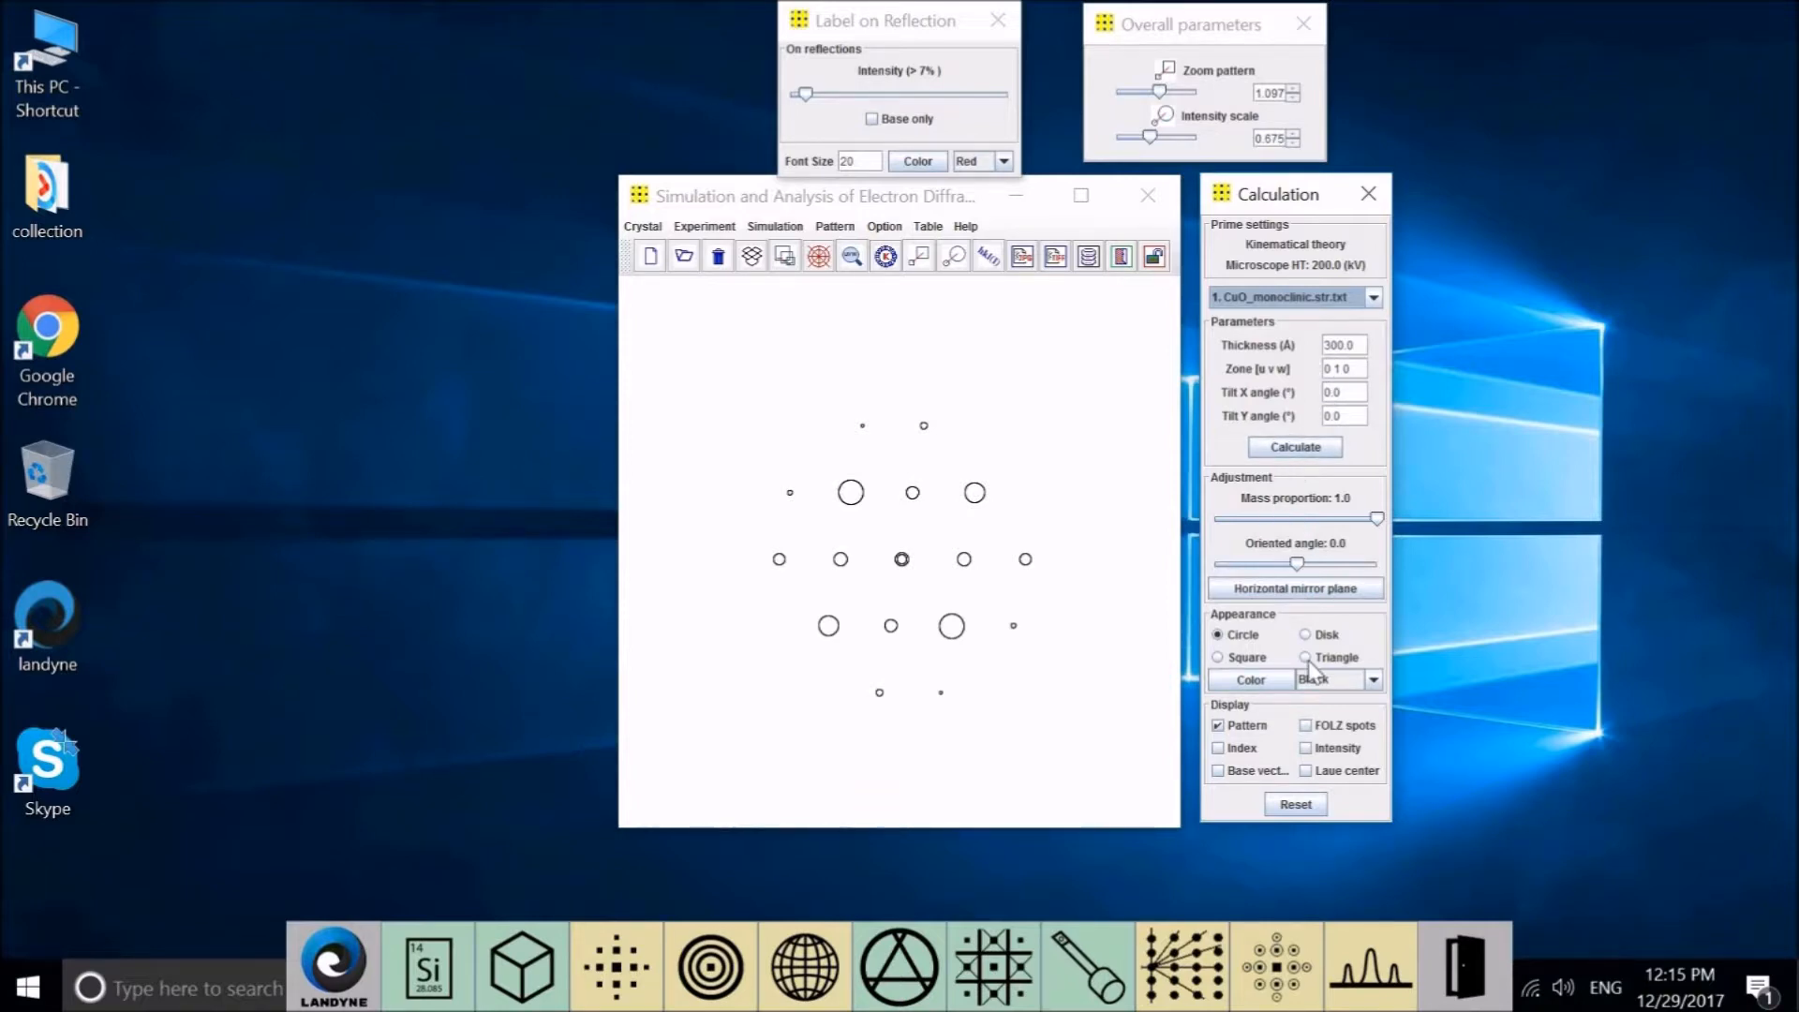
pyautogui.click(1374, 298)
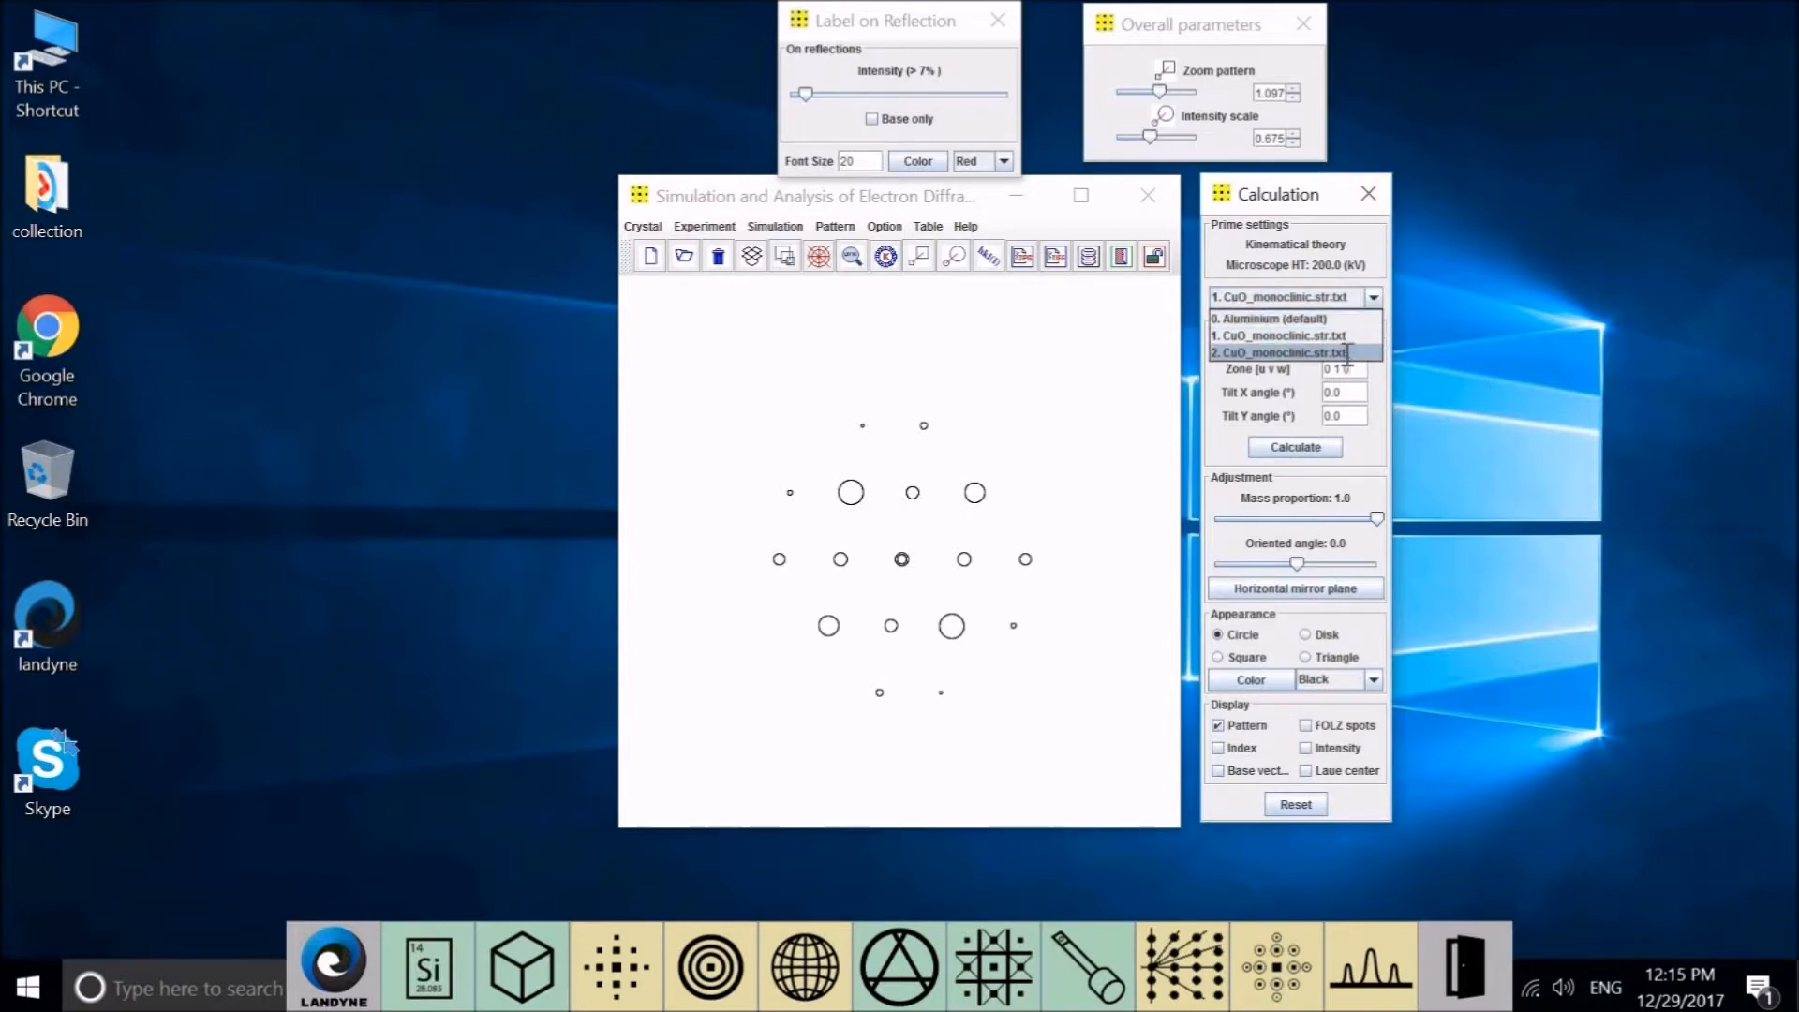
pyautogui.click(1347, 352)
# Mirror the second CuO_monoclinic pattern with the horizontal mirror plane and show its spots as disks
pyautogui.click(1321, 346)
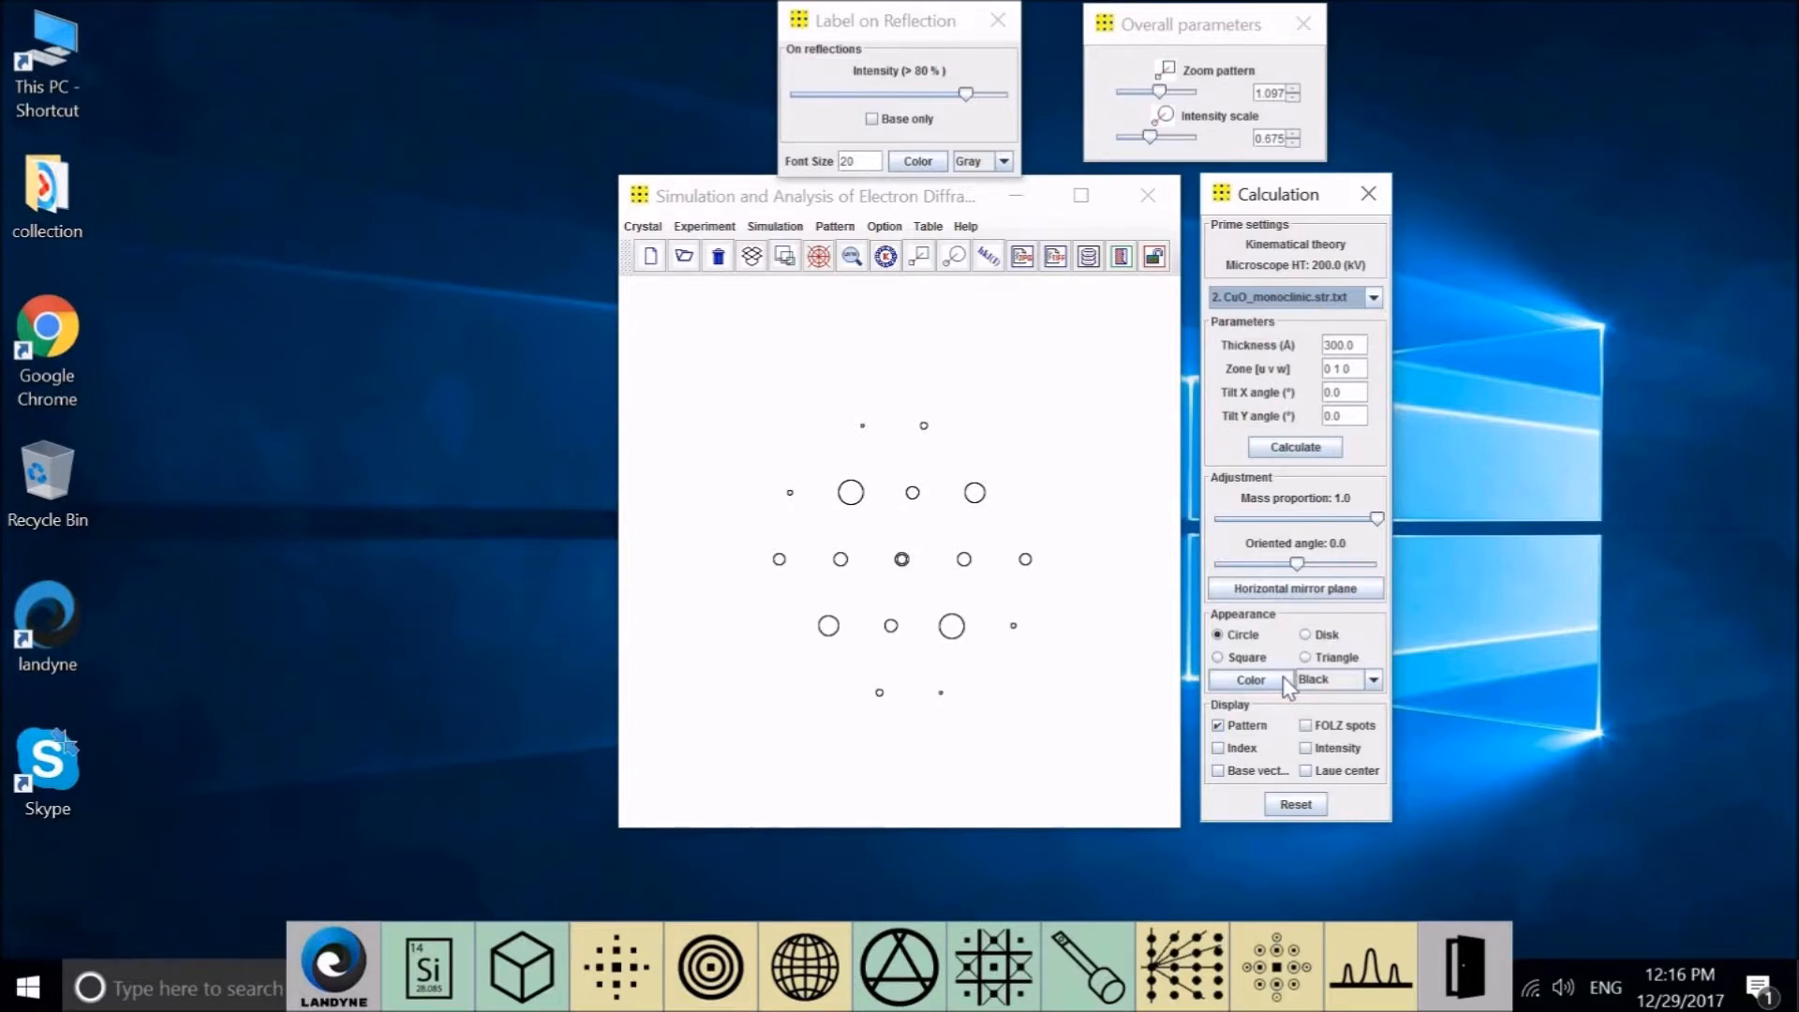
pyautogui.click(1305, 590)
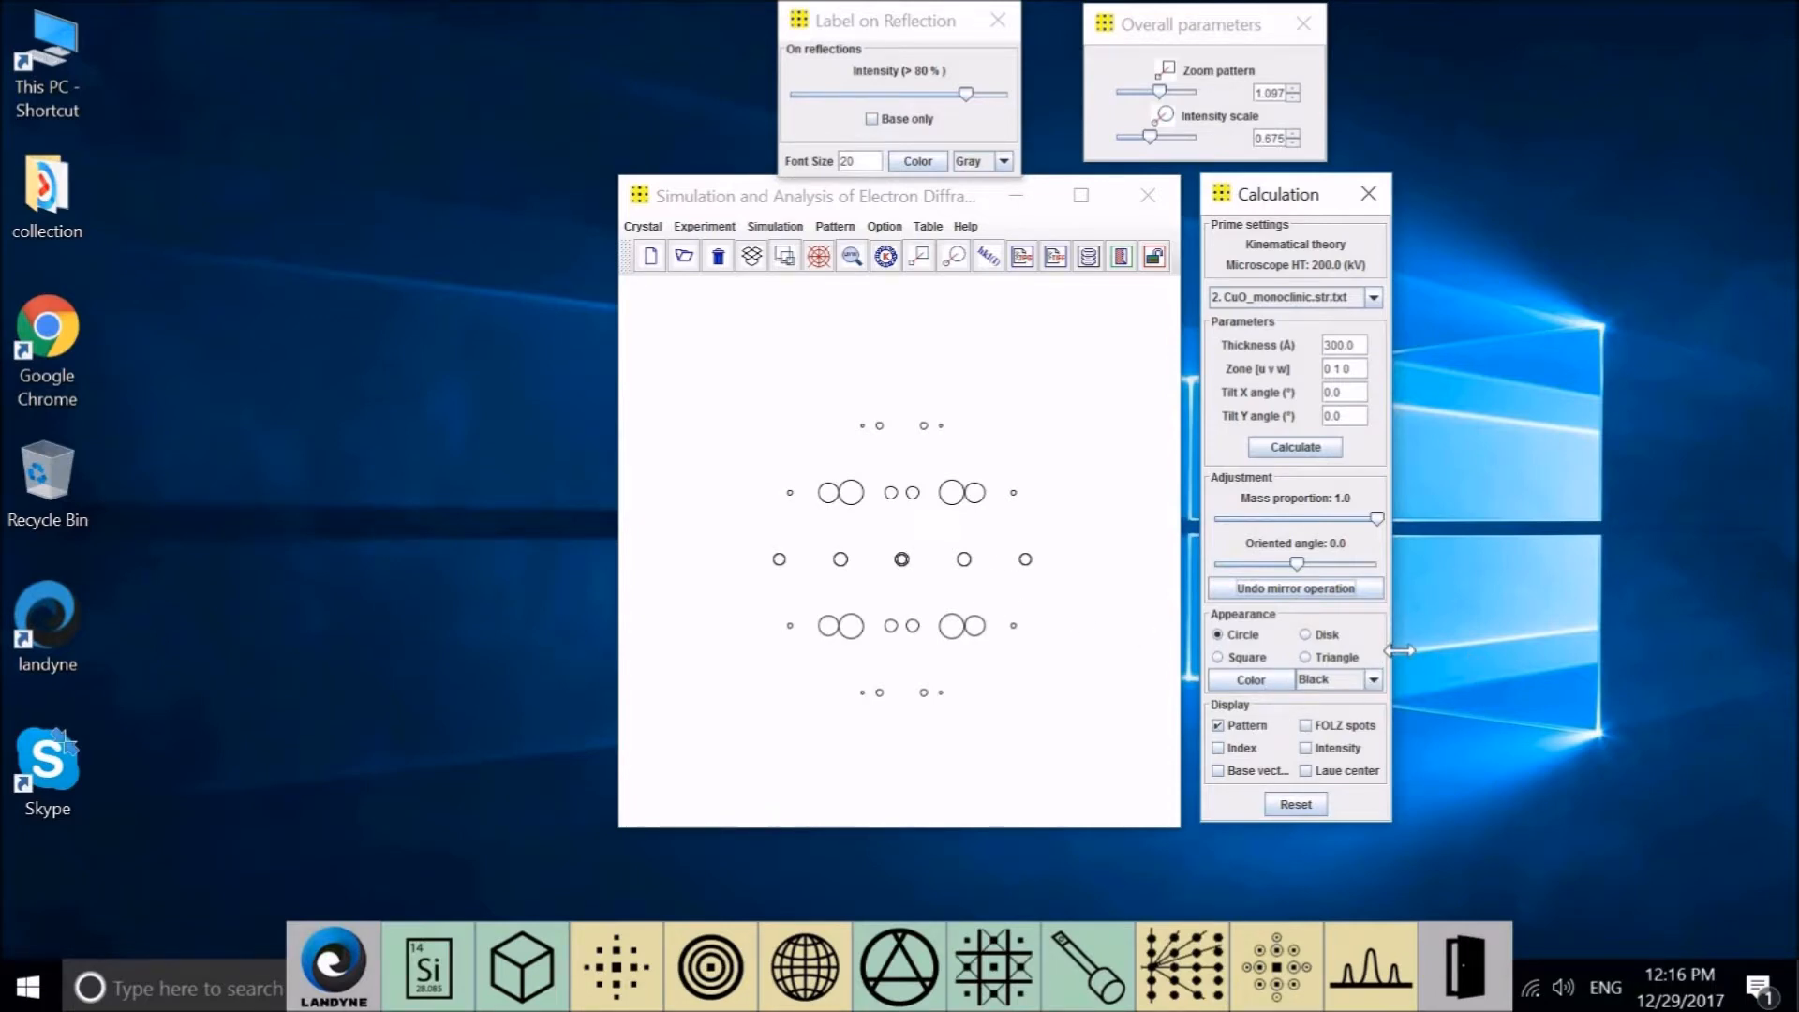
pyautogui.click(1308, 636)
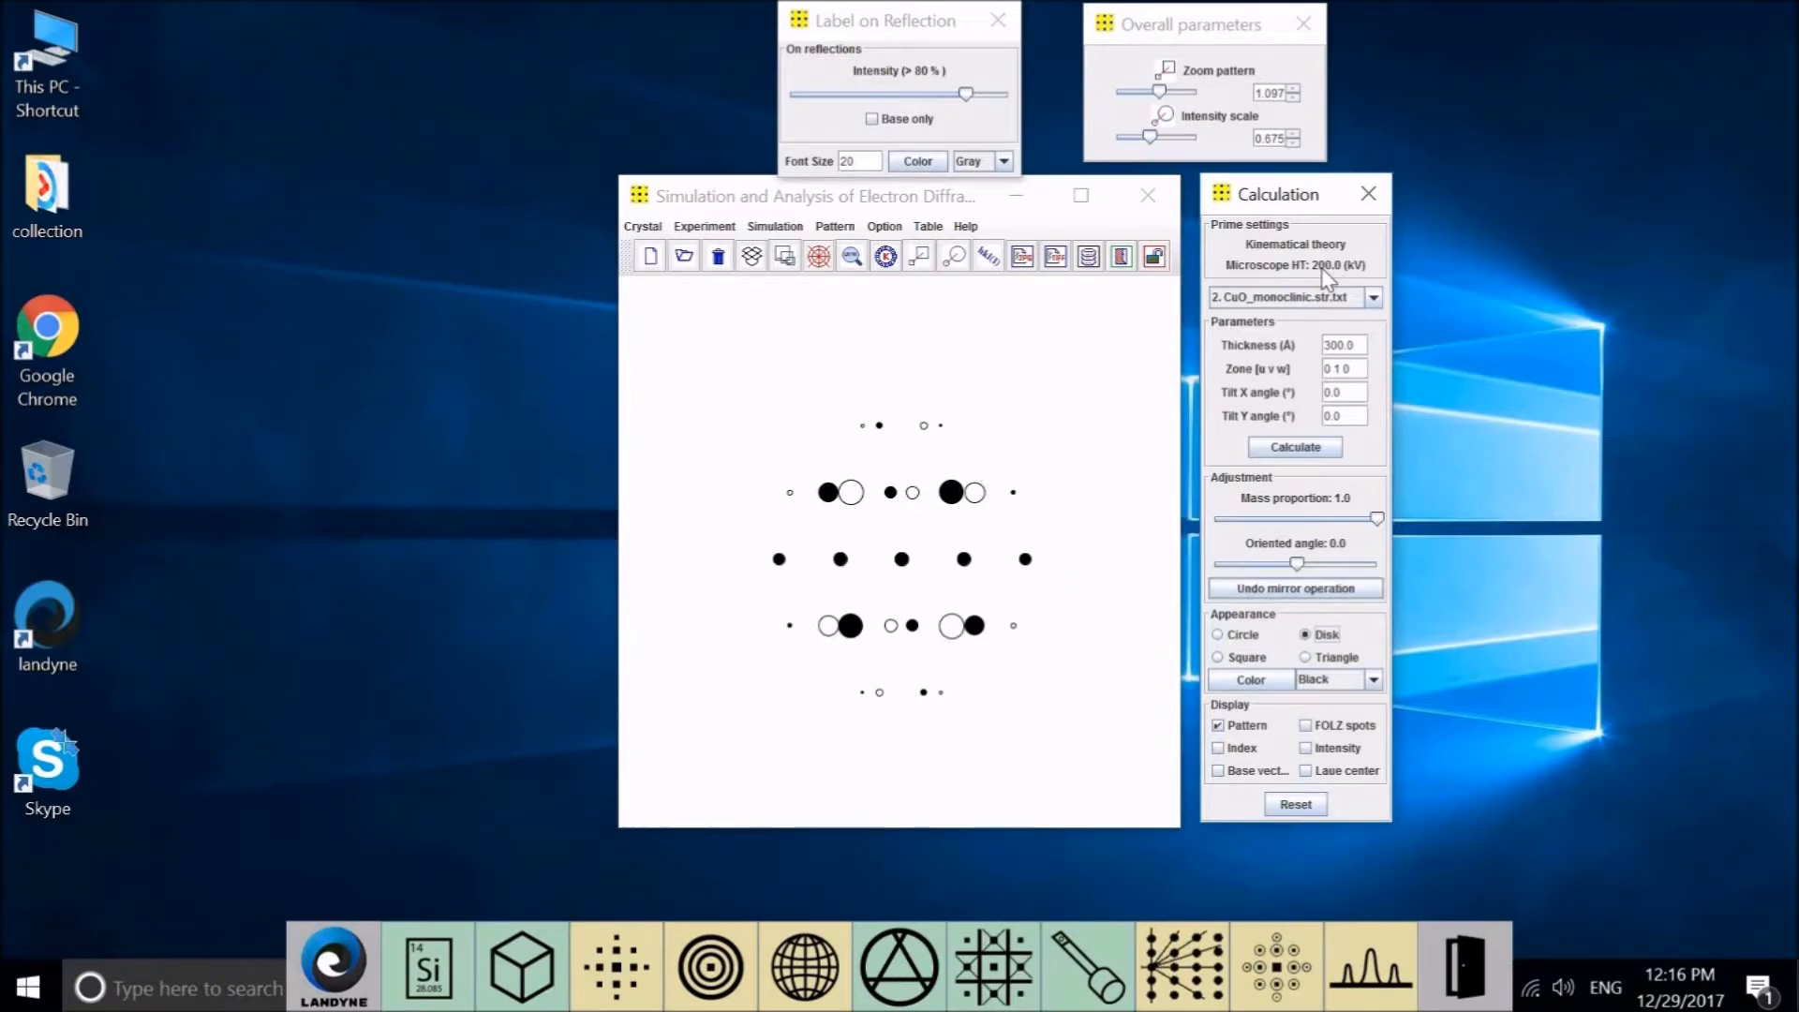
# Switch to crystal 1. CuO_monoclinic.str.txt and set its spots to red disks
pyautogui.click(1373, 300)
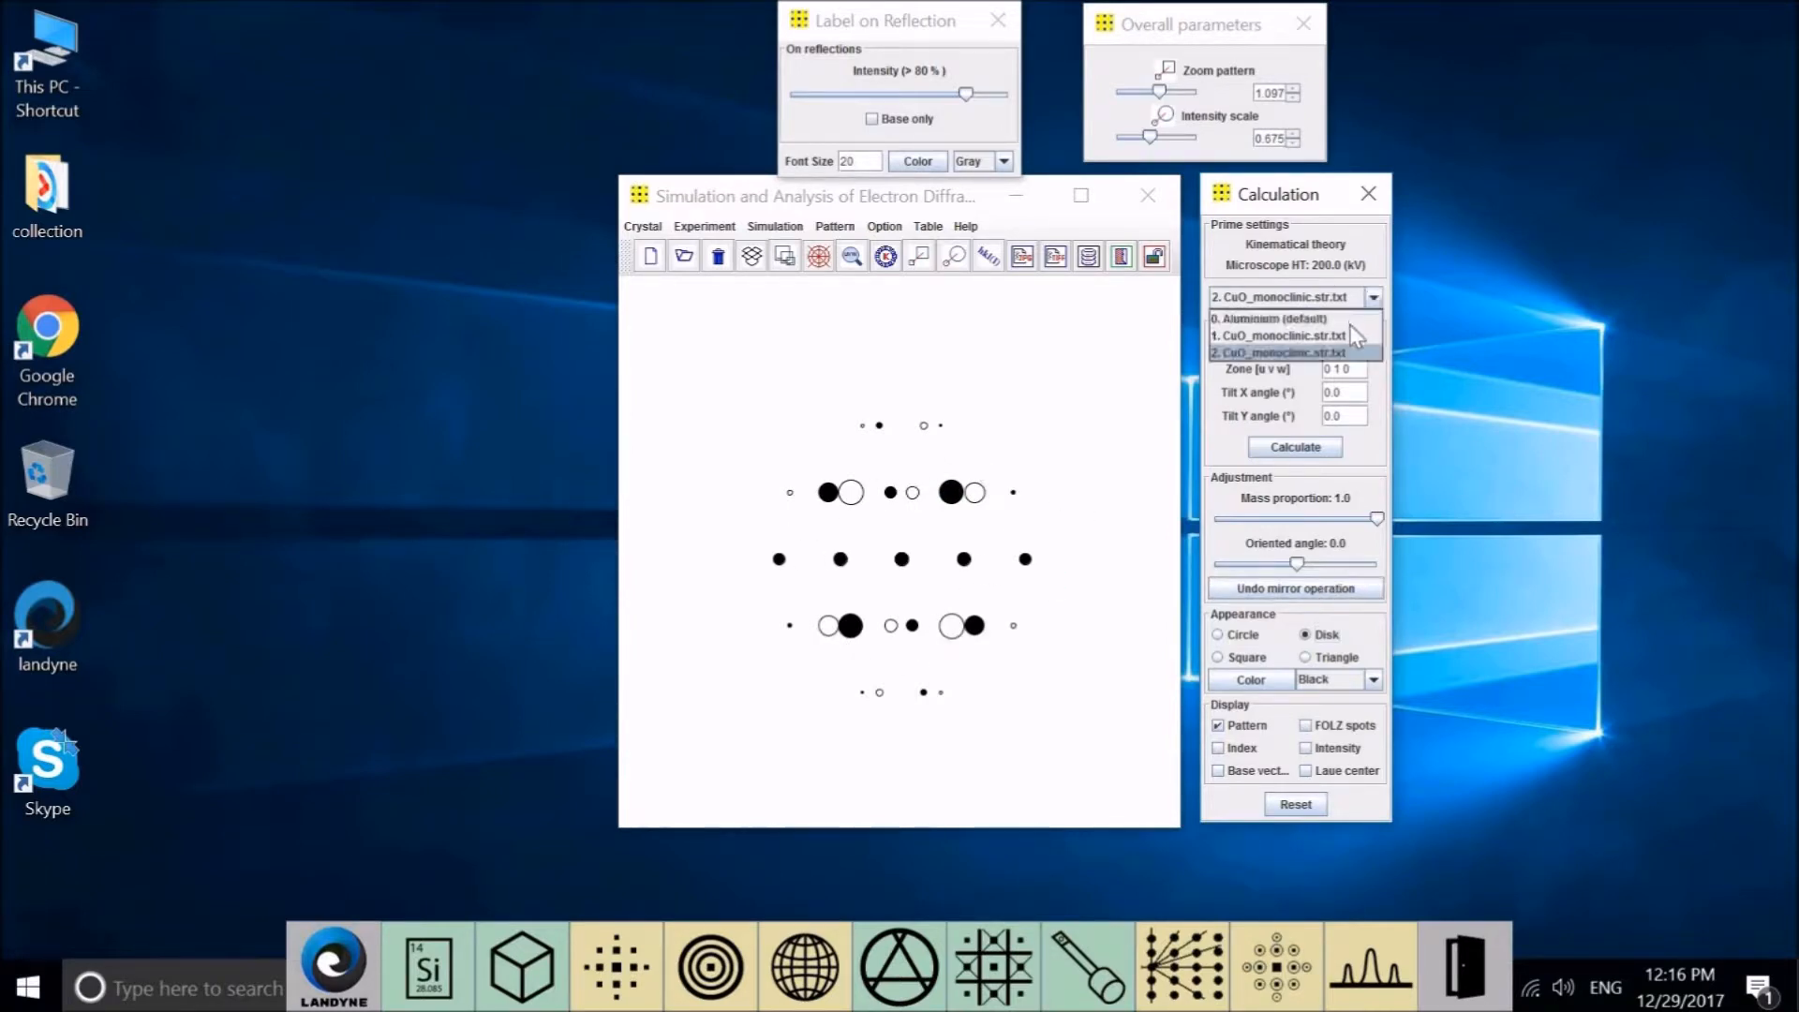
pyautogui.click(1349, 336)
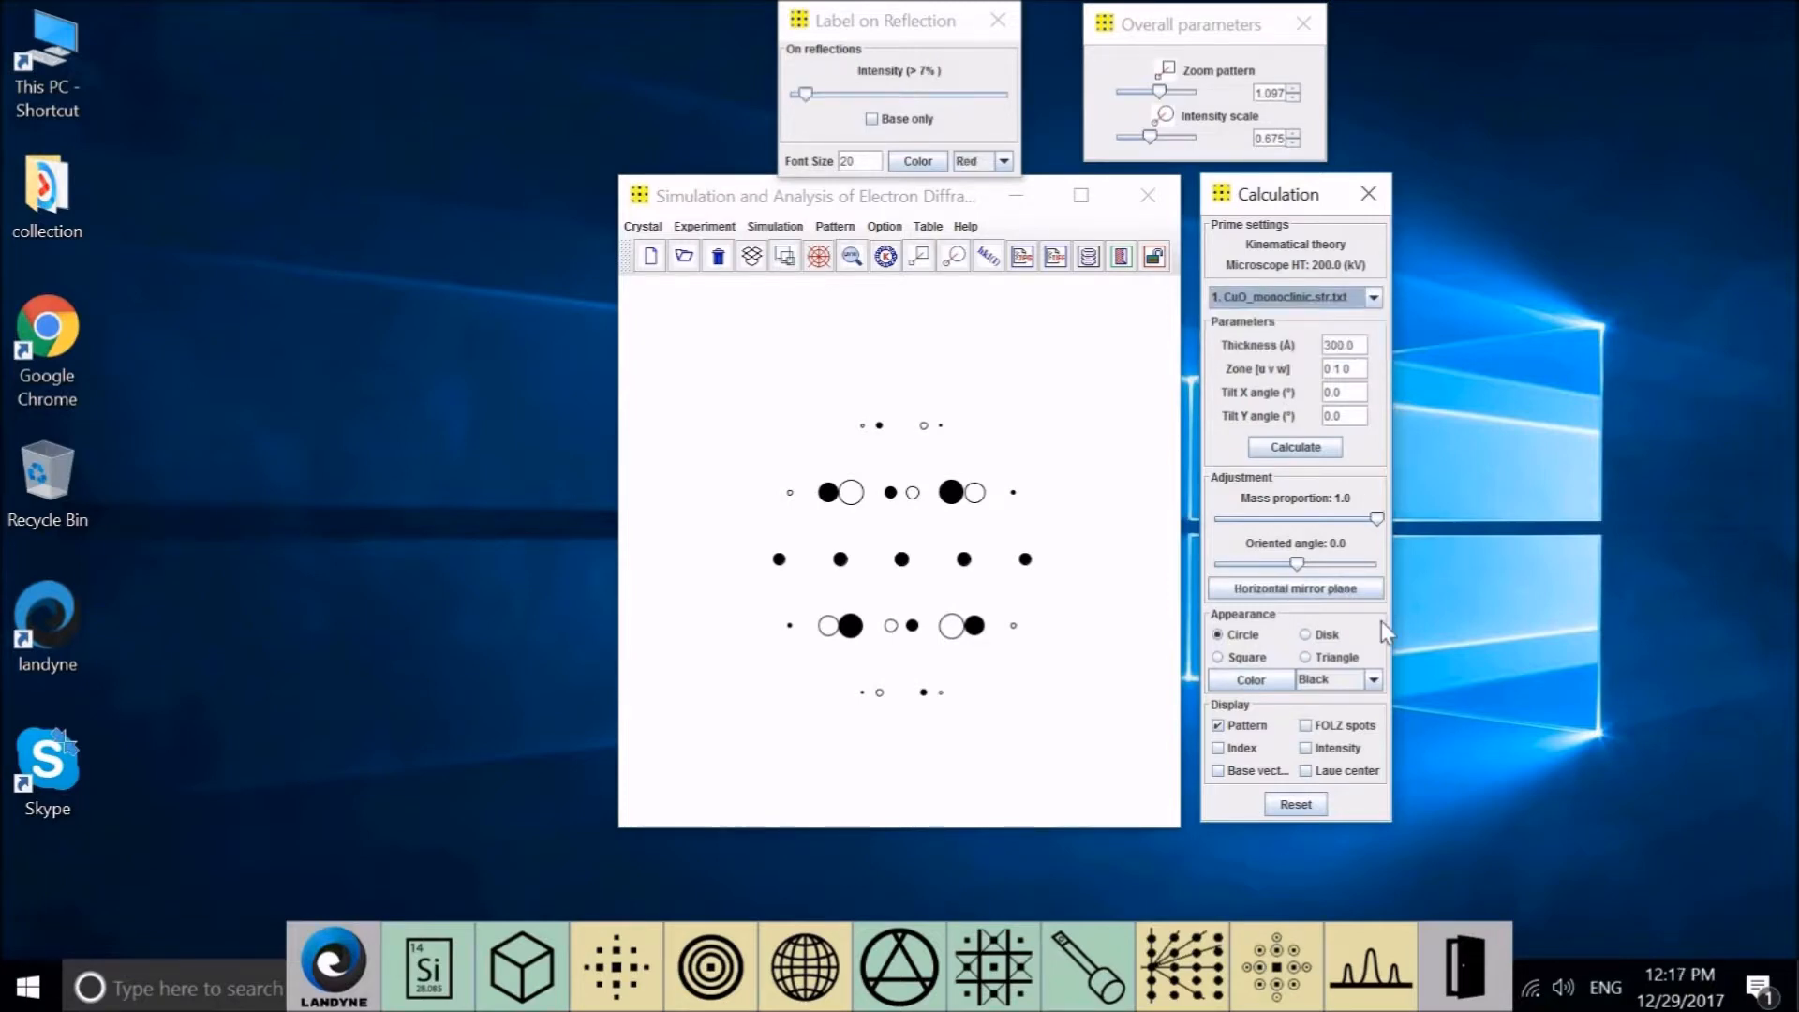
pyautogui.click(1308, 635)
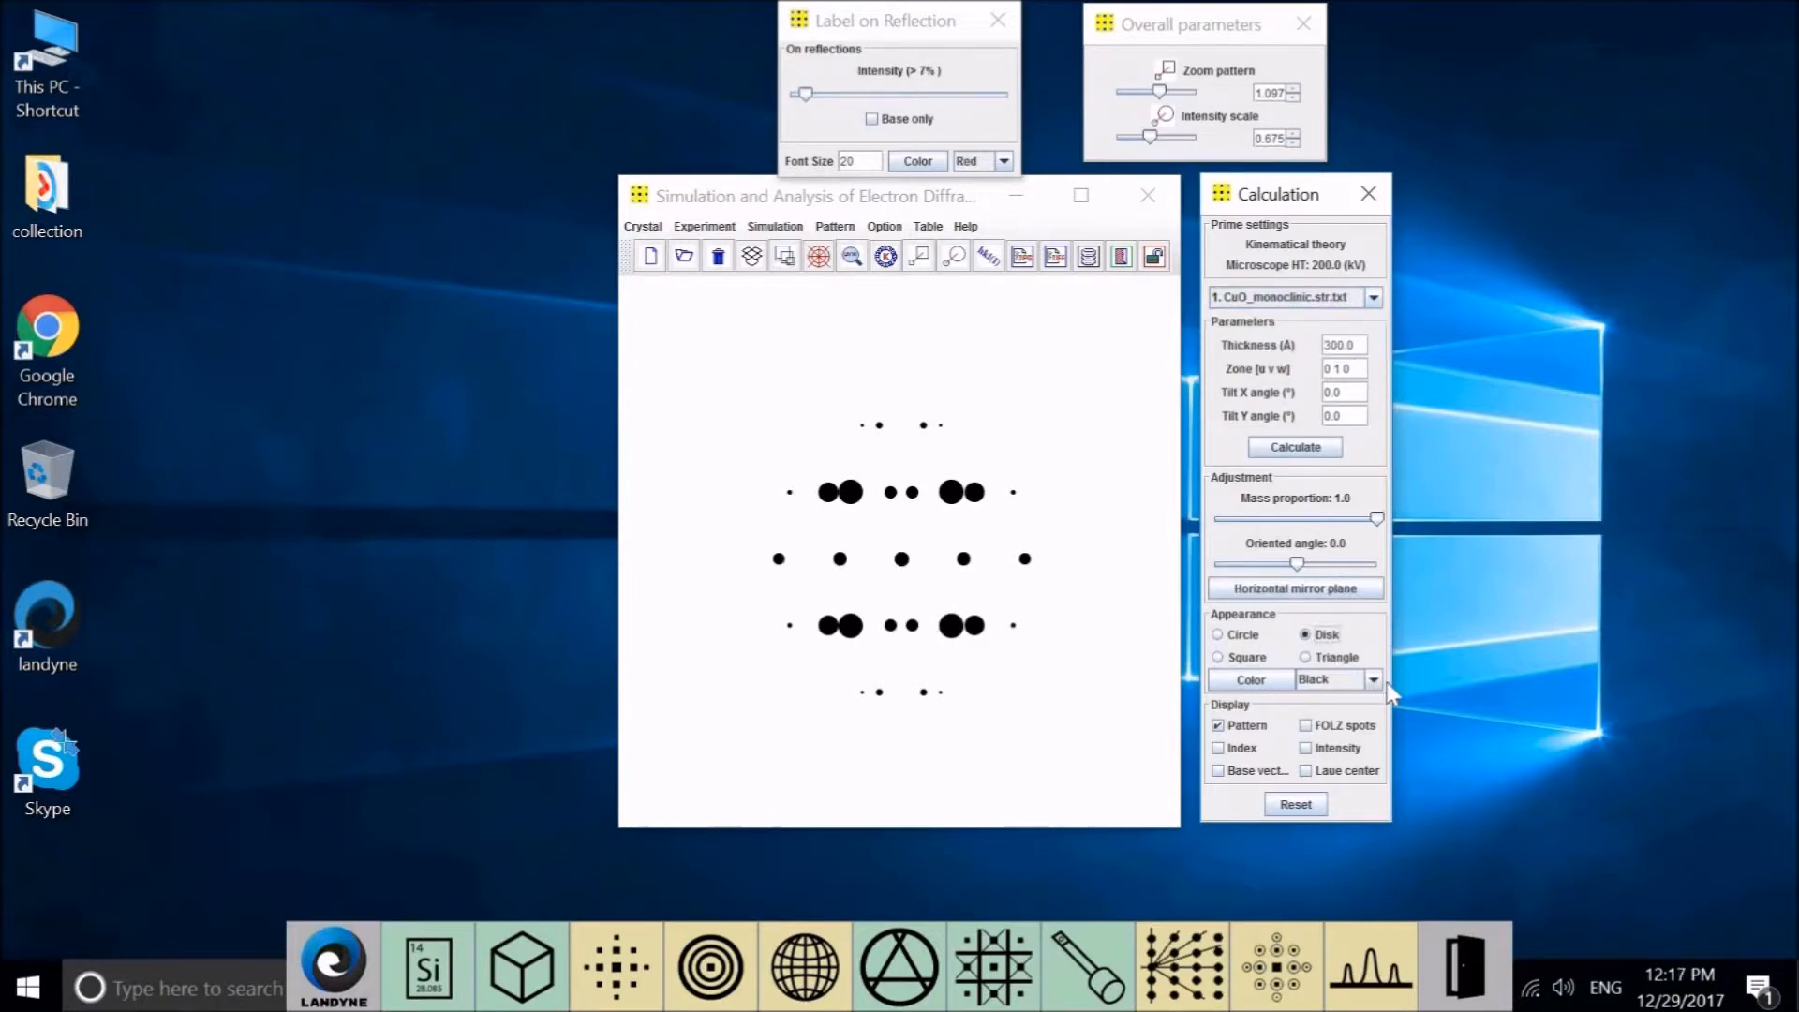
pyautogui.click(1374, 680)
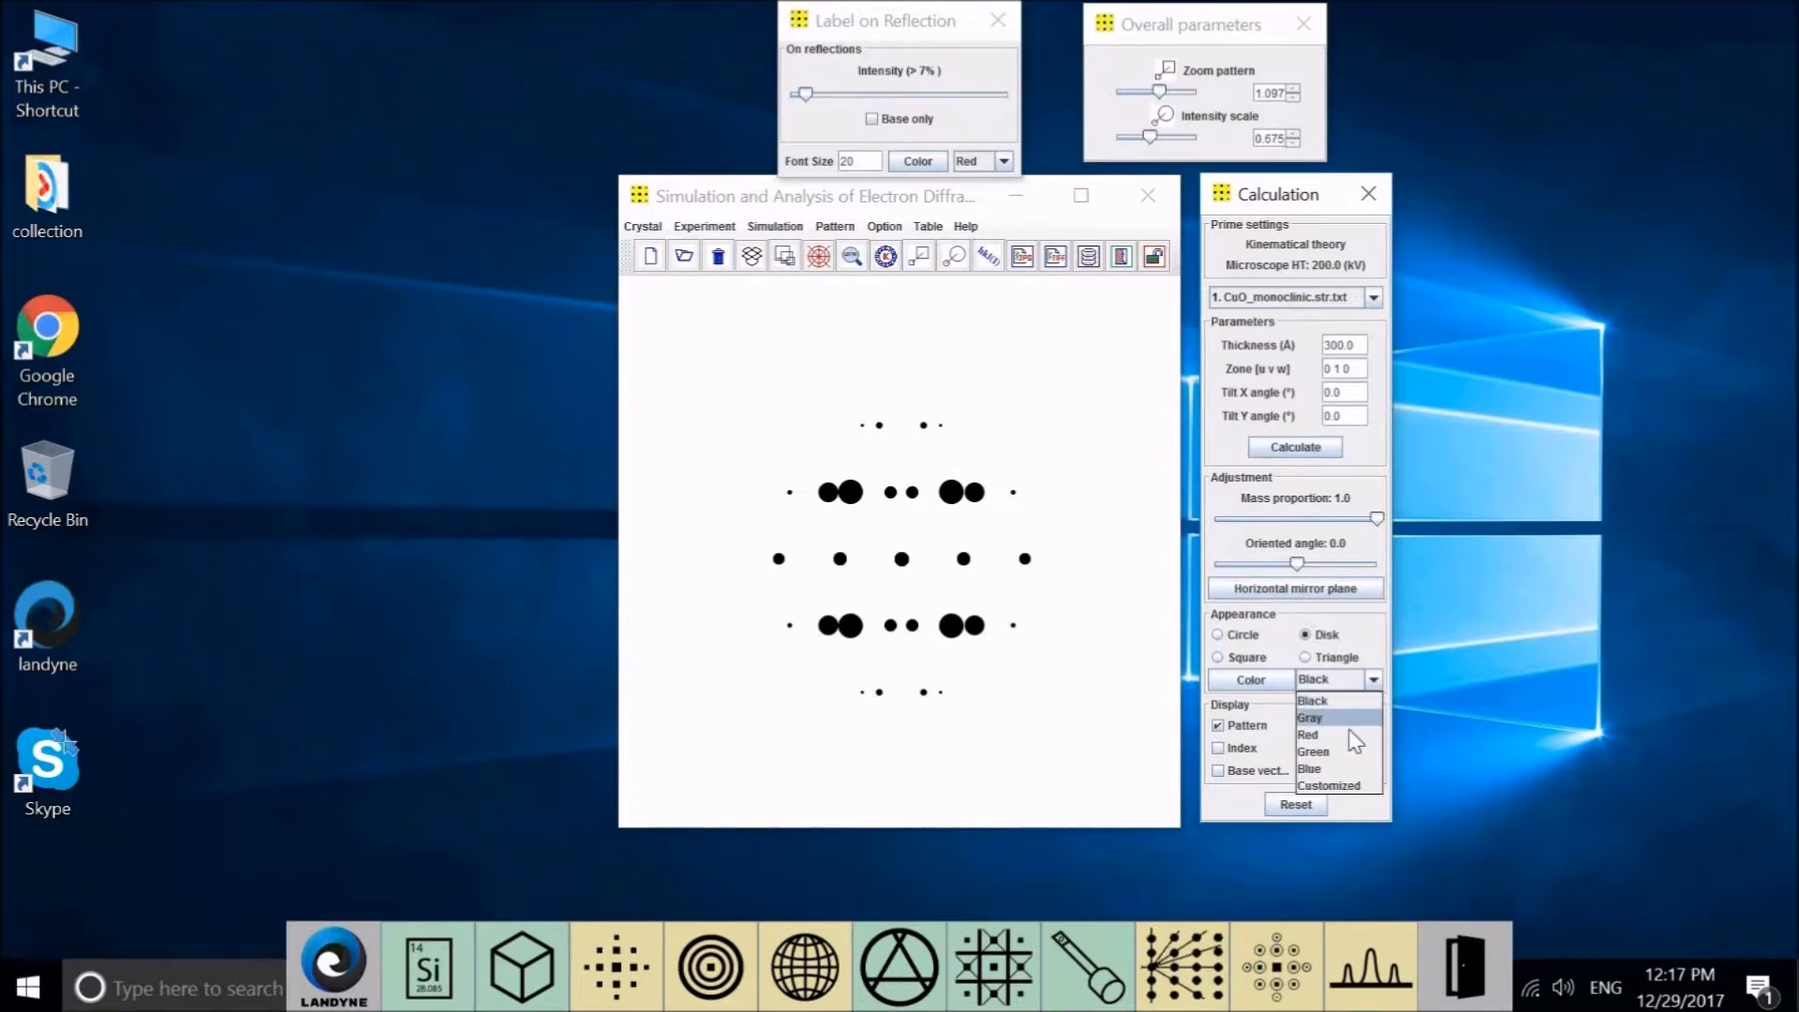
pyautogui.click(1354, 735)
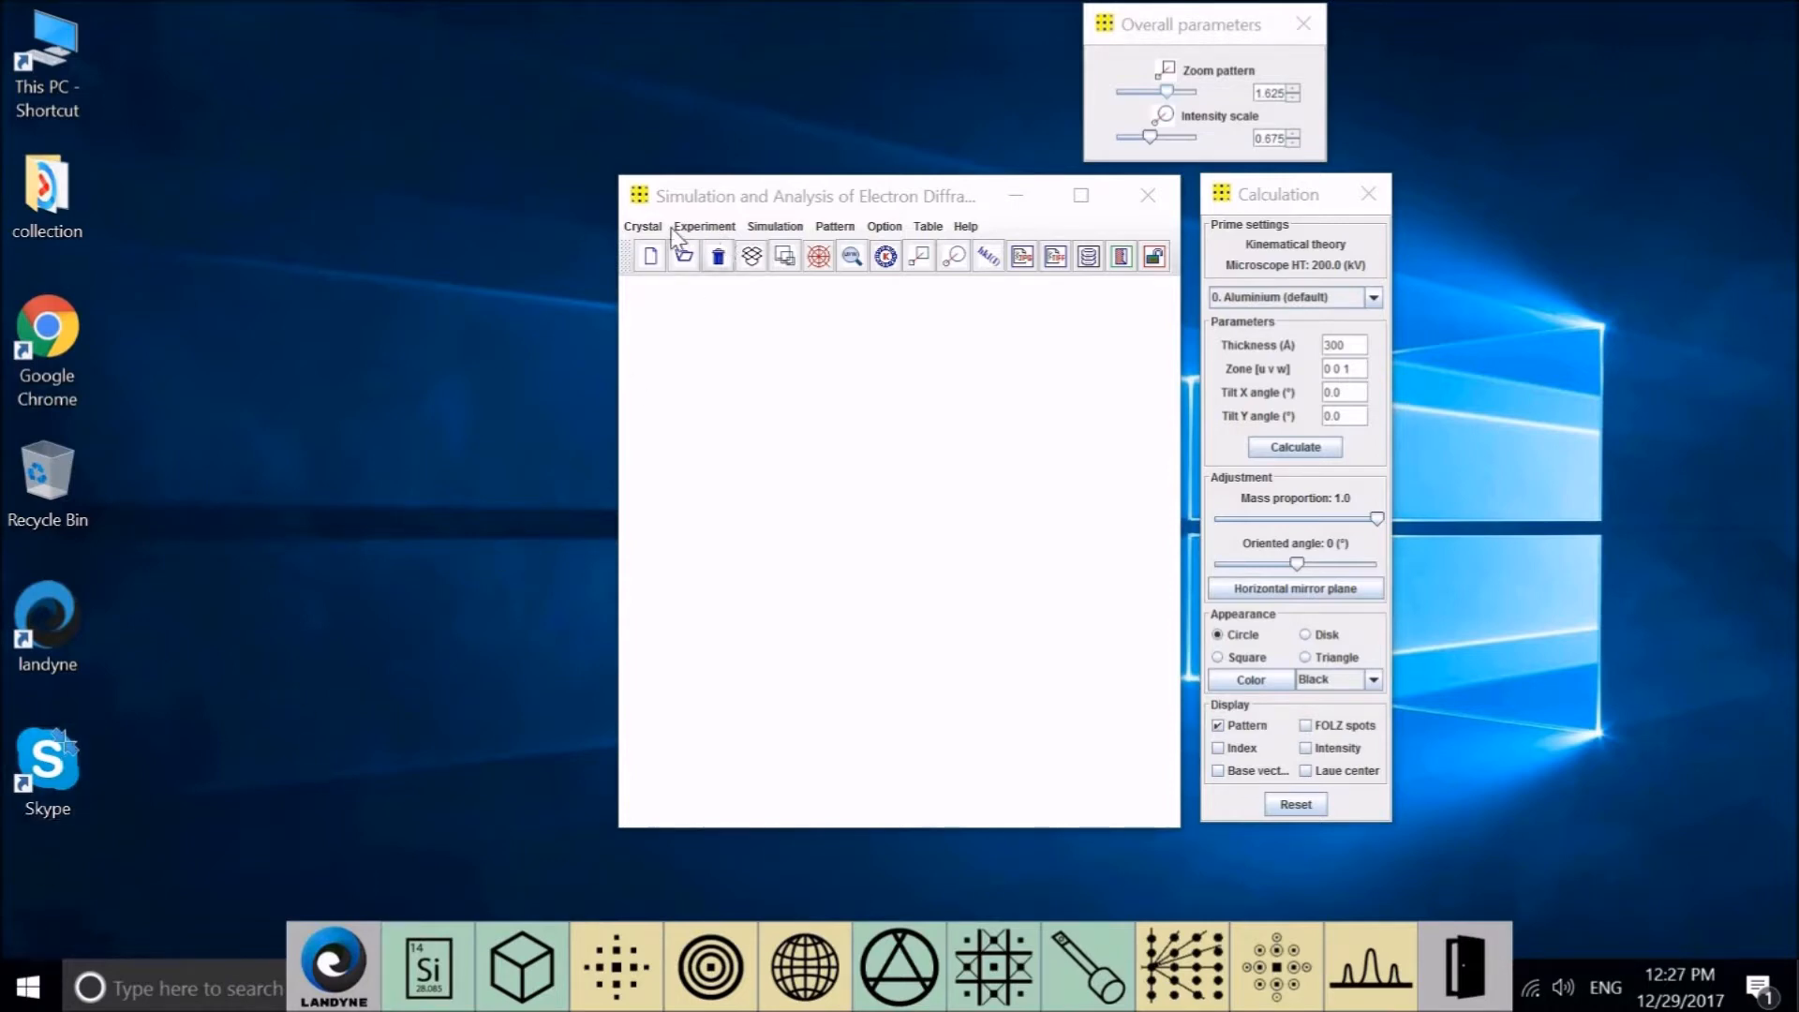
# Check the list of loaded crystals and load the BiPt.str.txt structure
pyautogui.click(1373, 297)
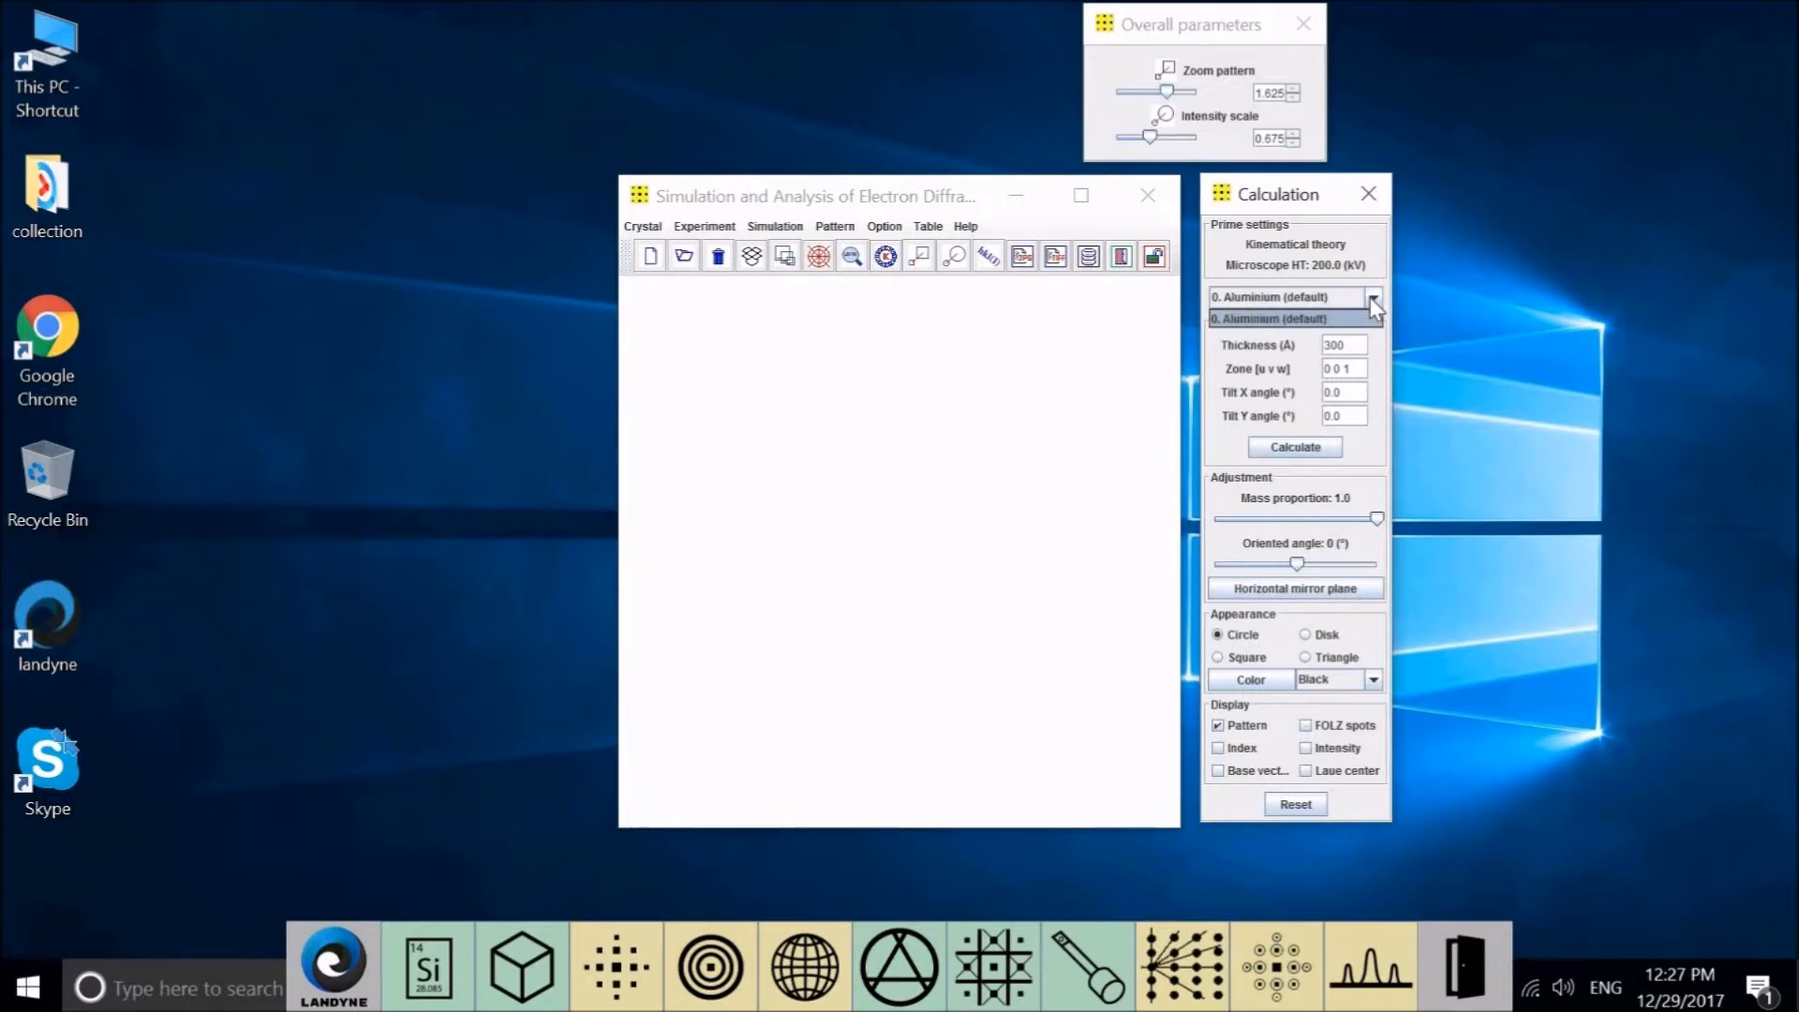
pyautogui.click(647, 227)
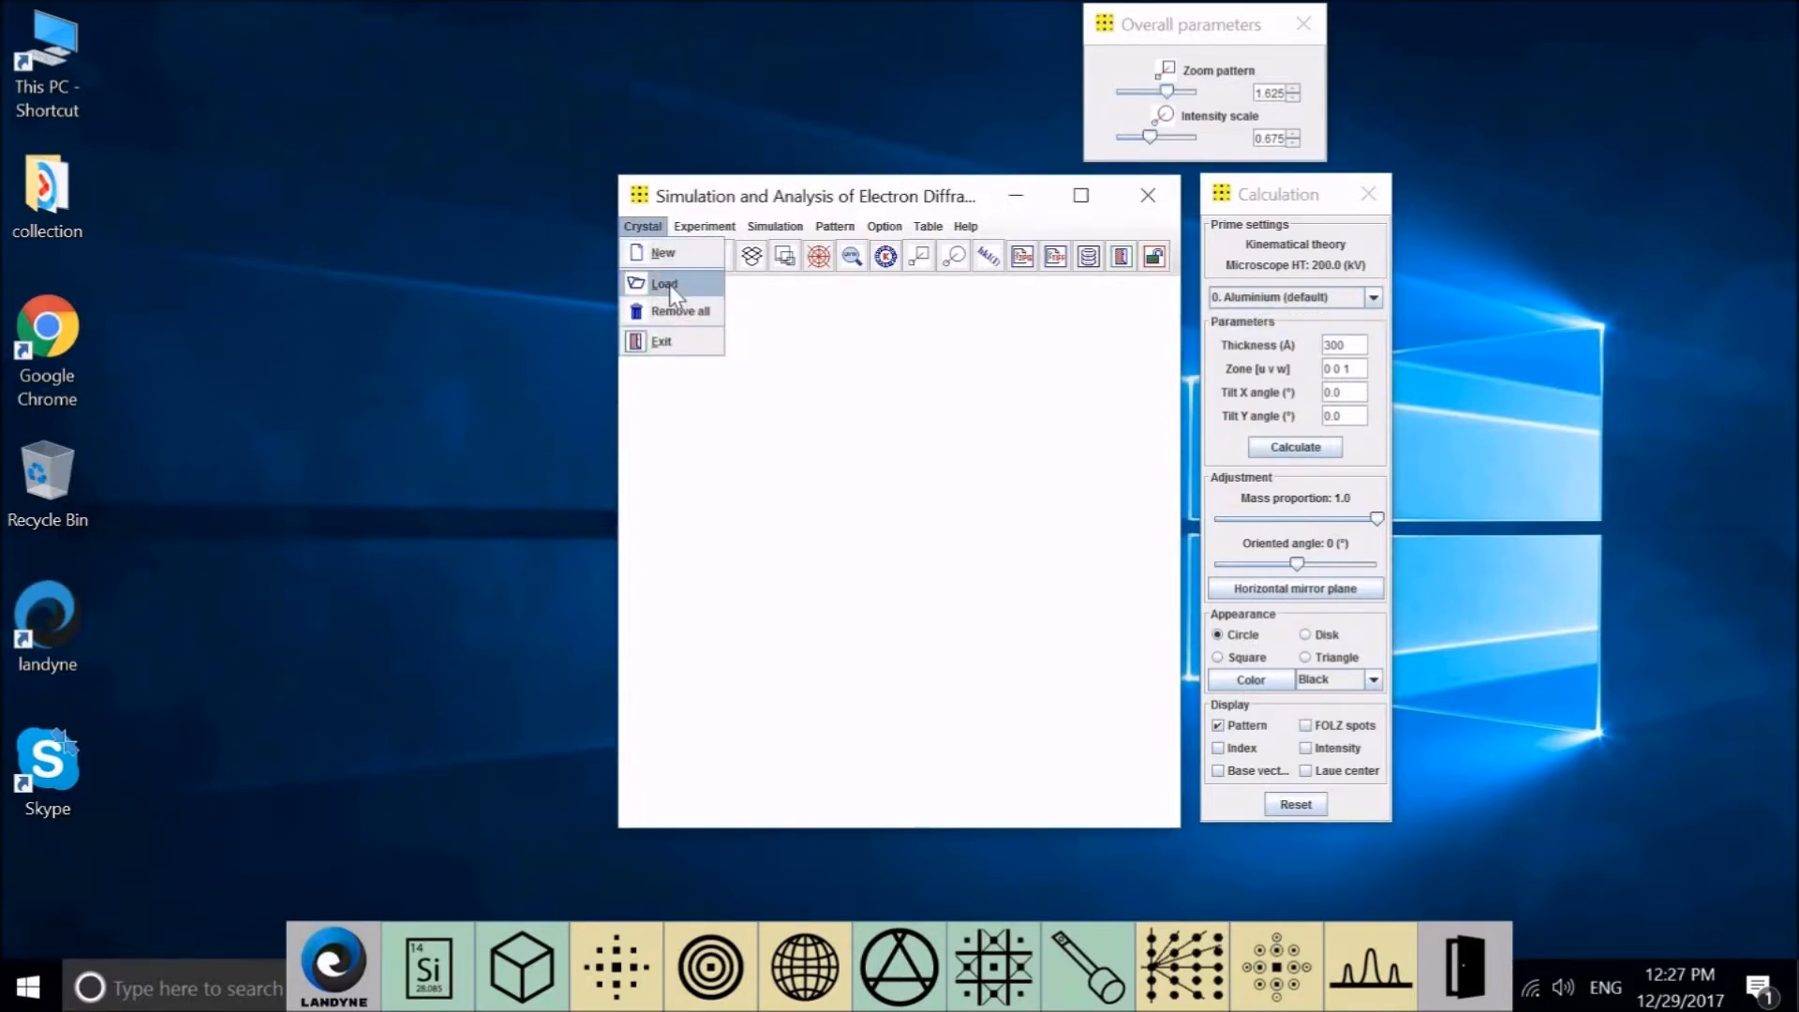
pyautogui.click(668, 285)
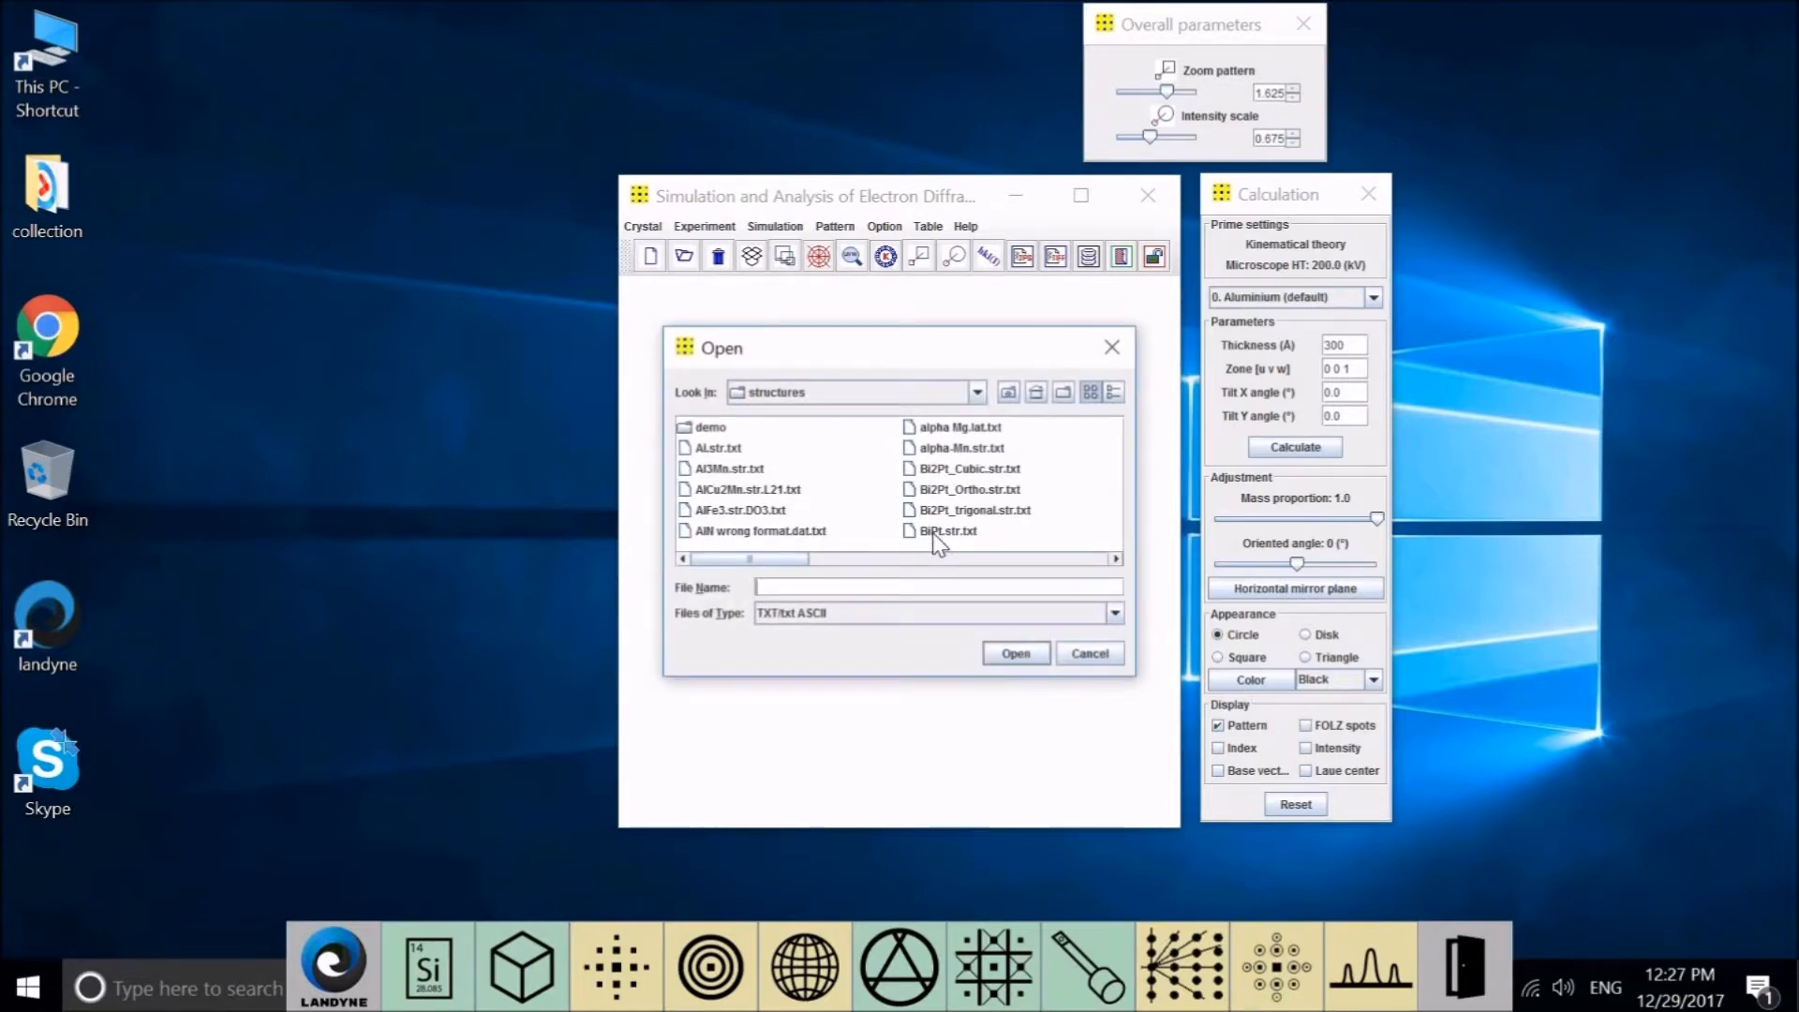
pyautogui.doubleClick(933, 536)
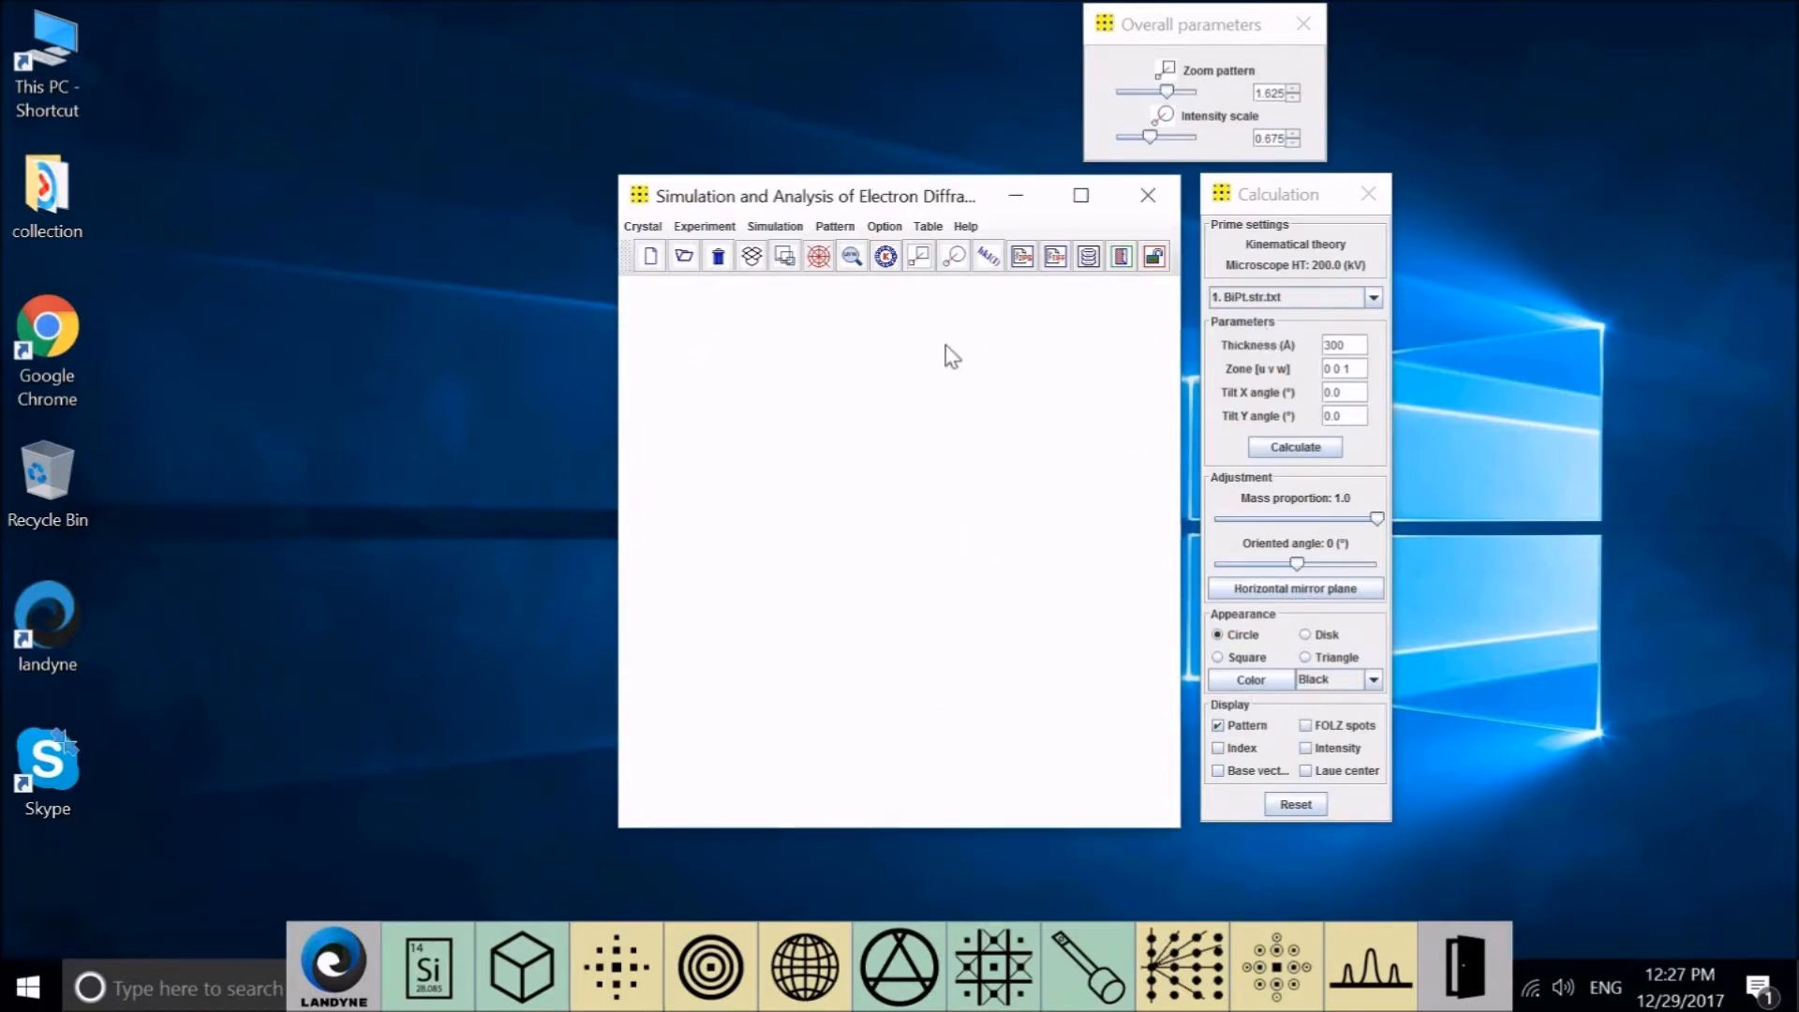
# Load the BiPt.str.txt structure a second time as another crystal
pyautogui.click(643, 230)
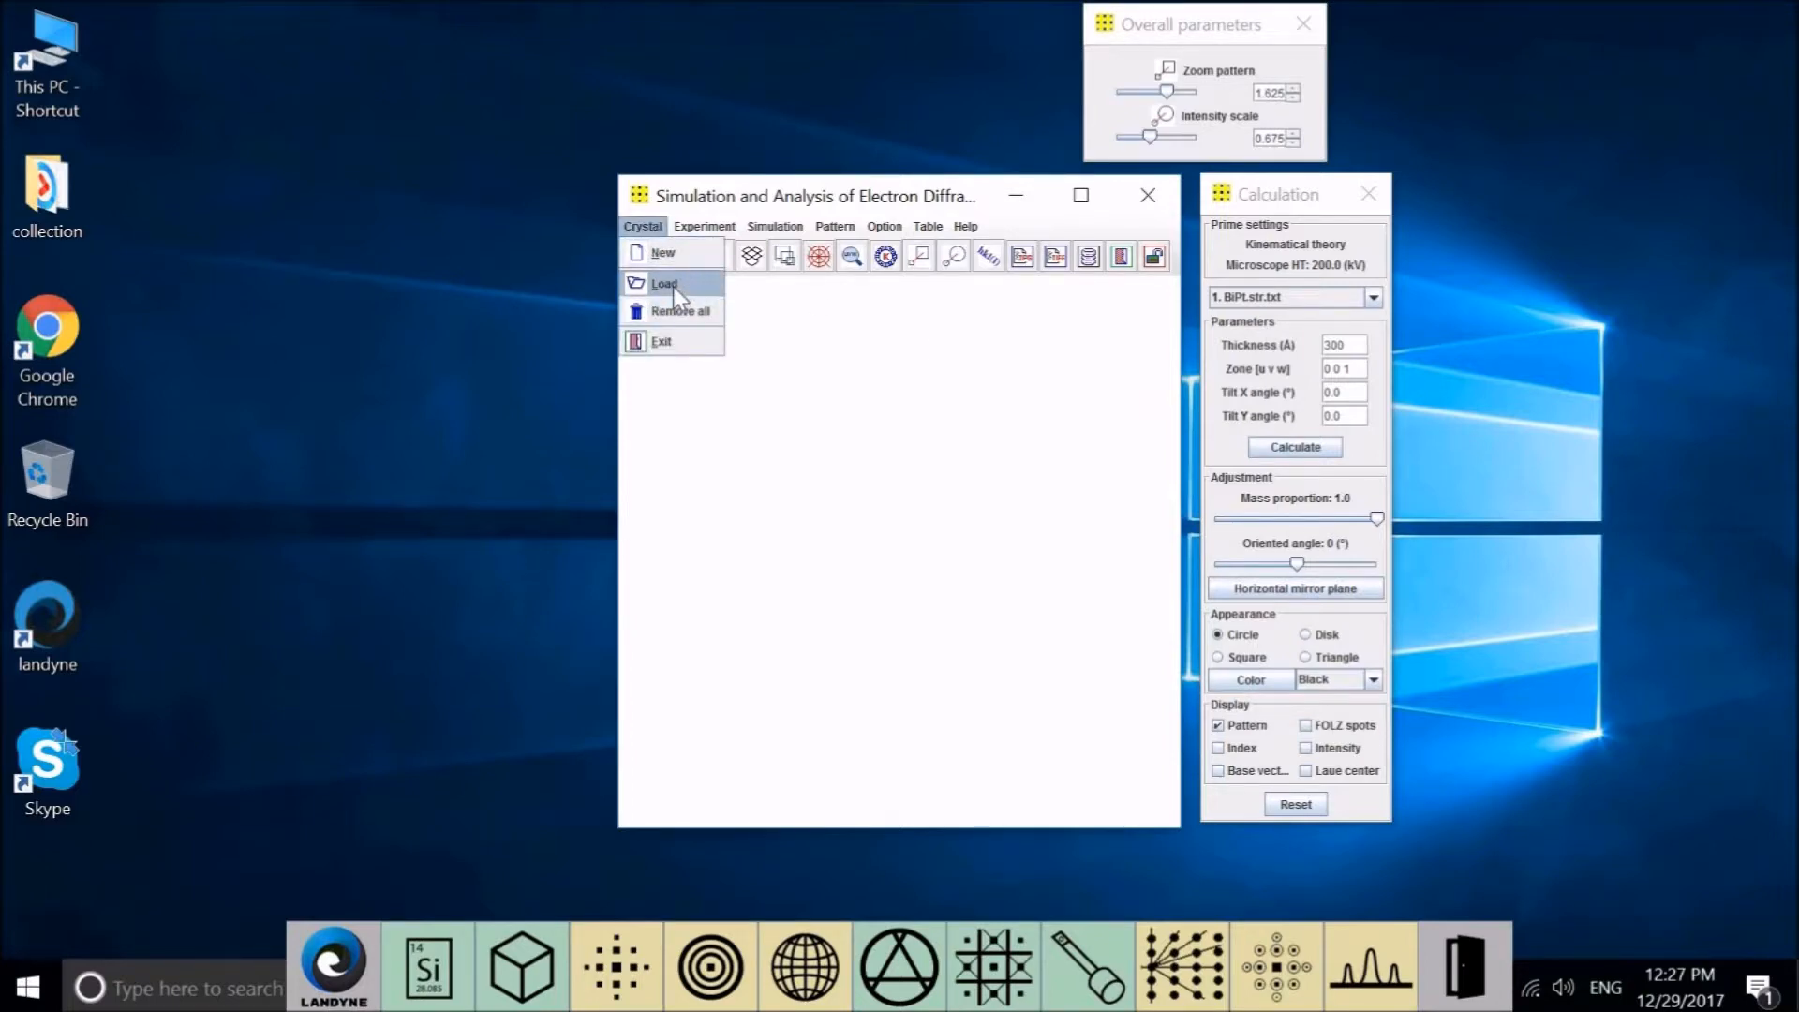
pyautogui.click(673, 286)
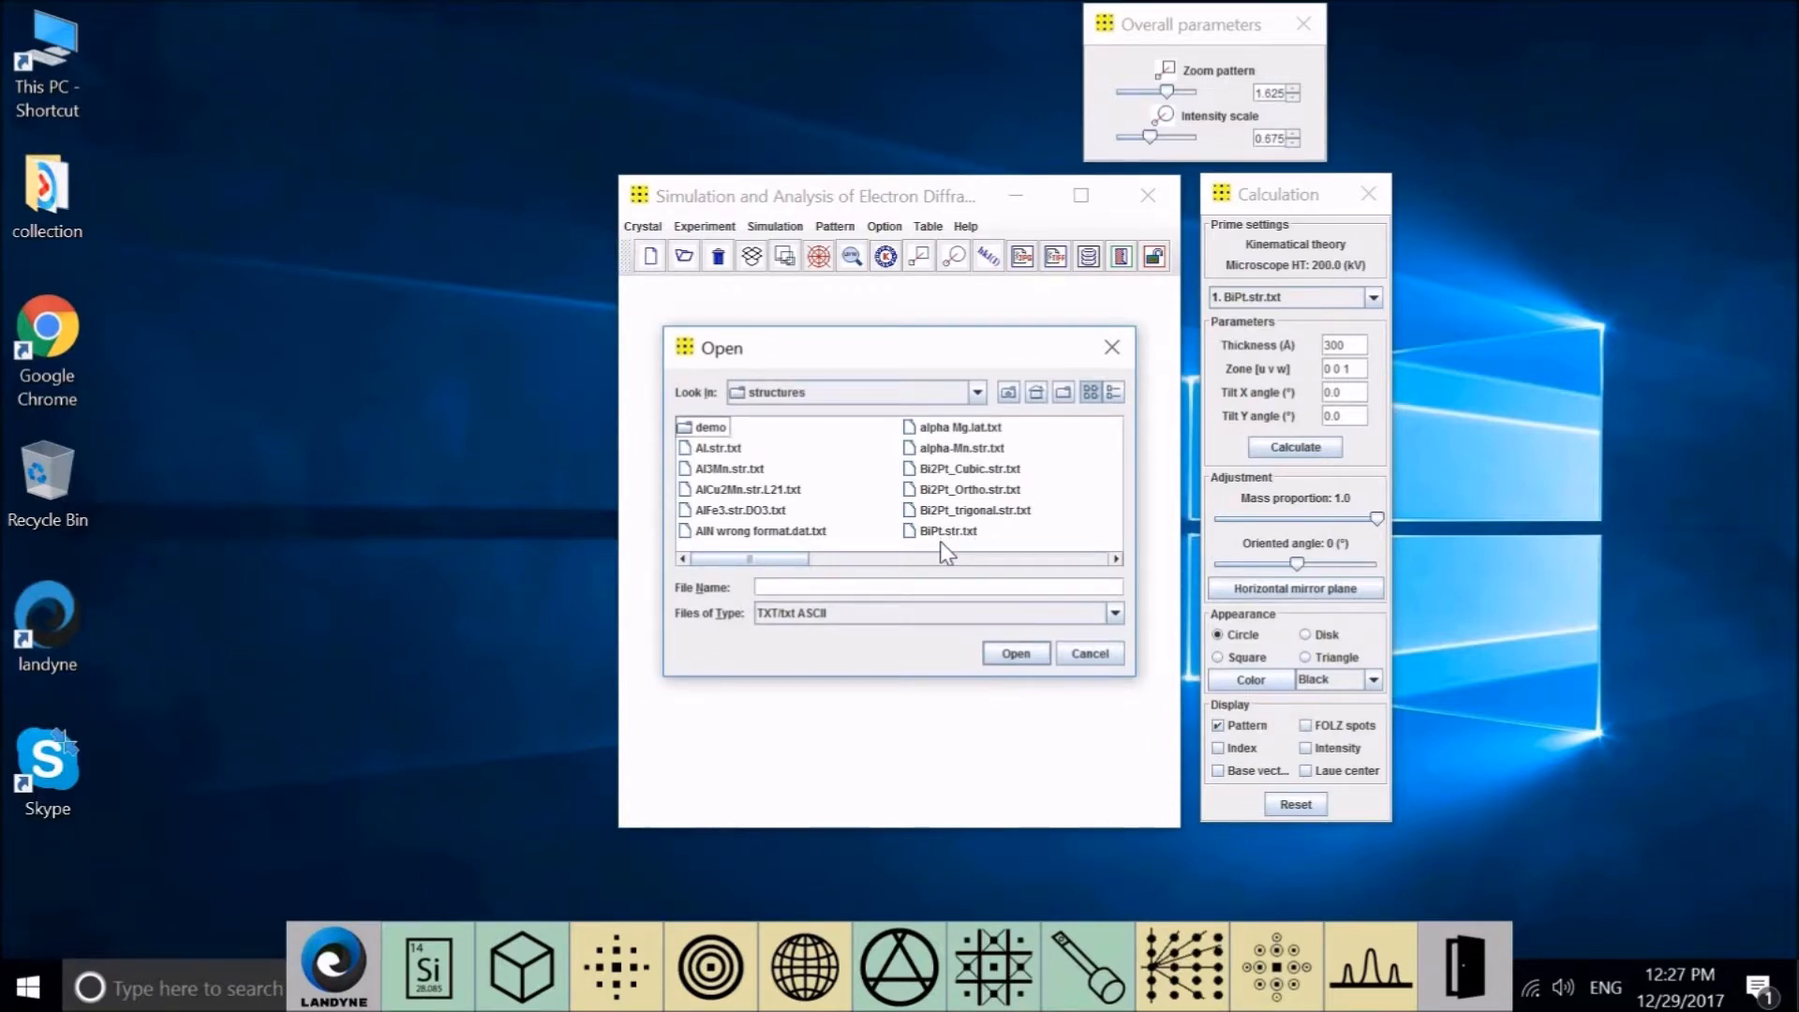
pyautogui.click(943, 536)
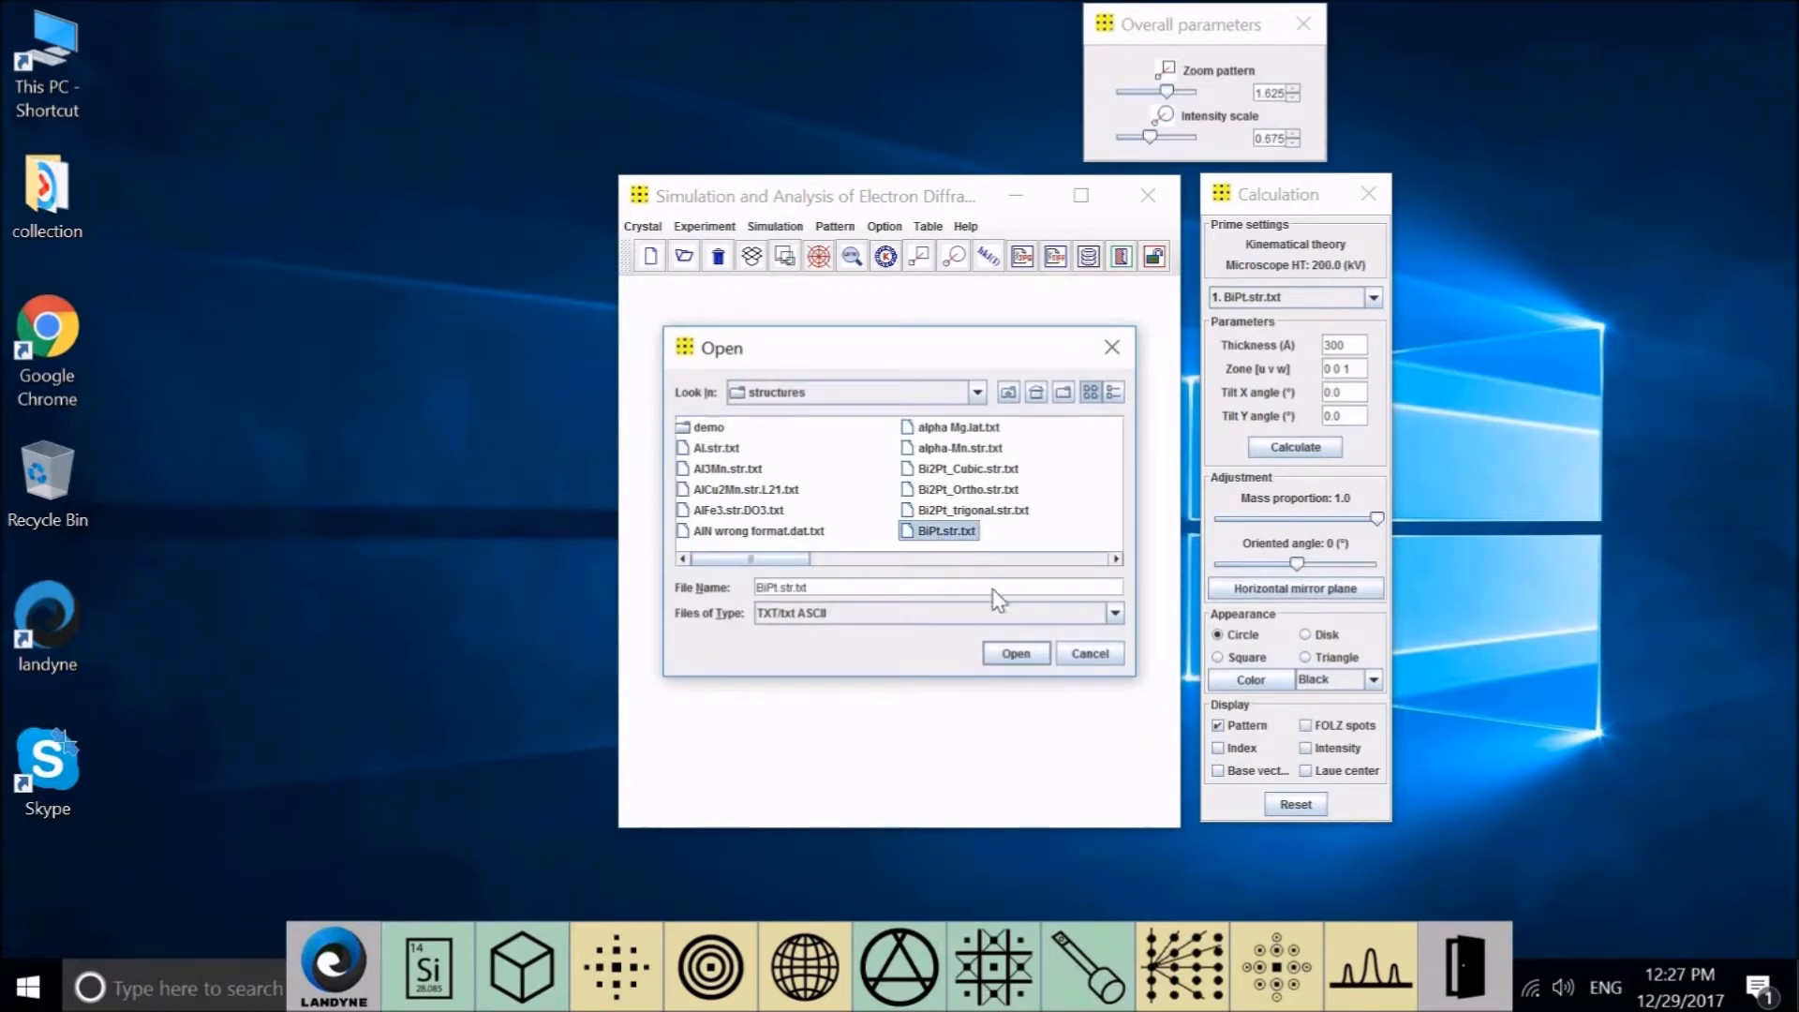
pyautogui.click(1010, 650)
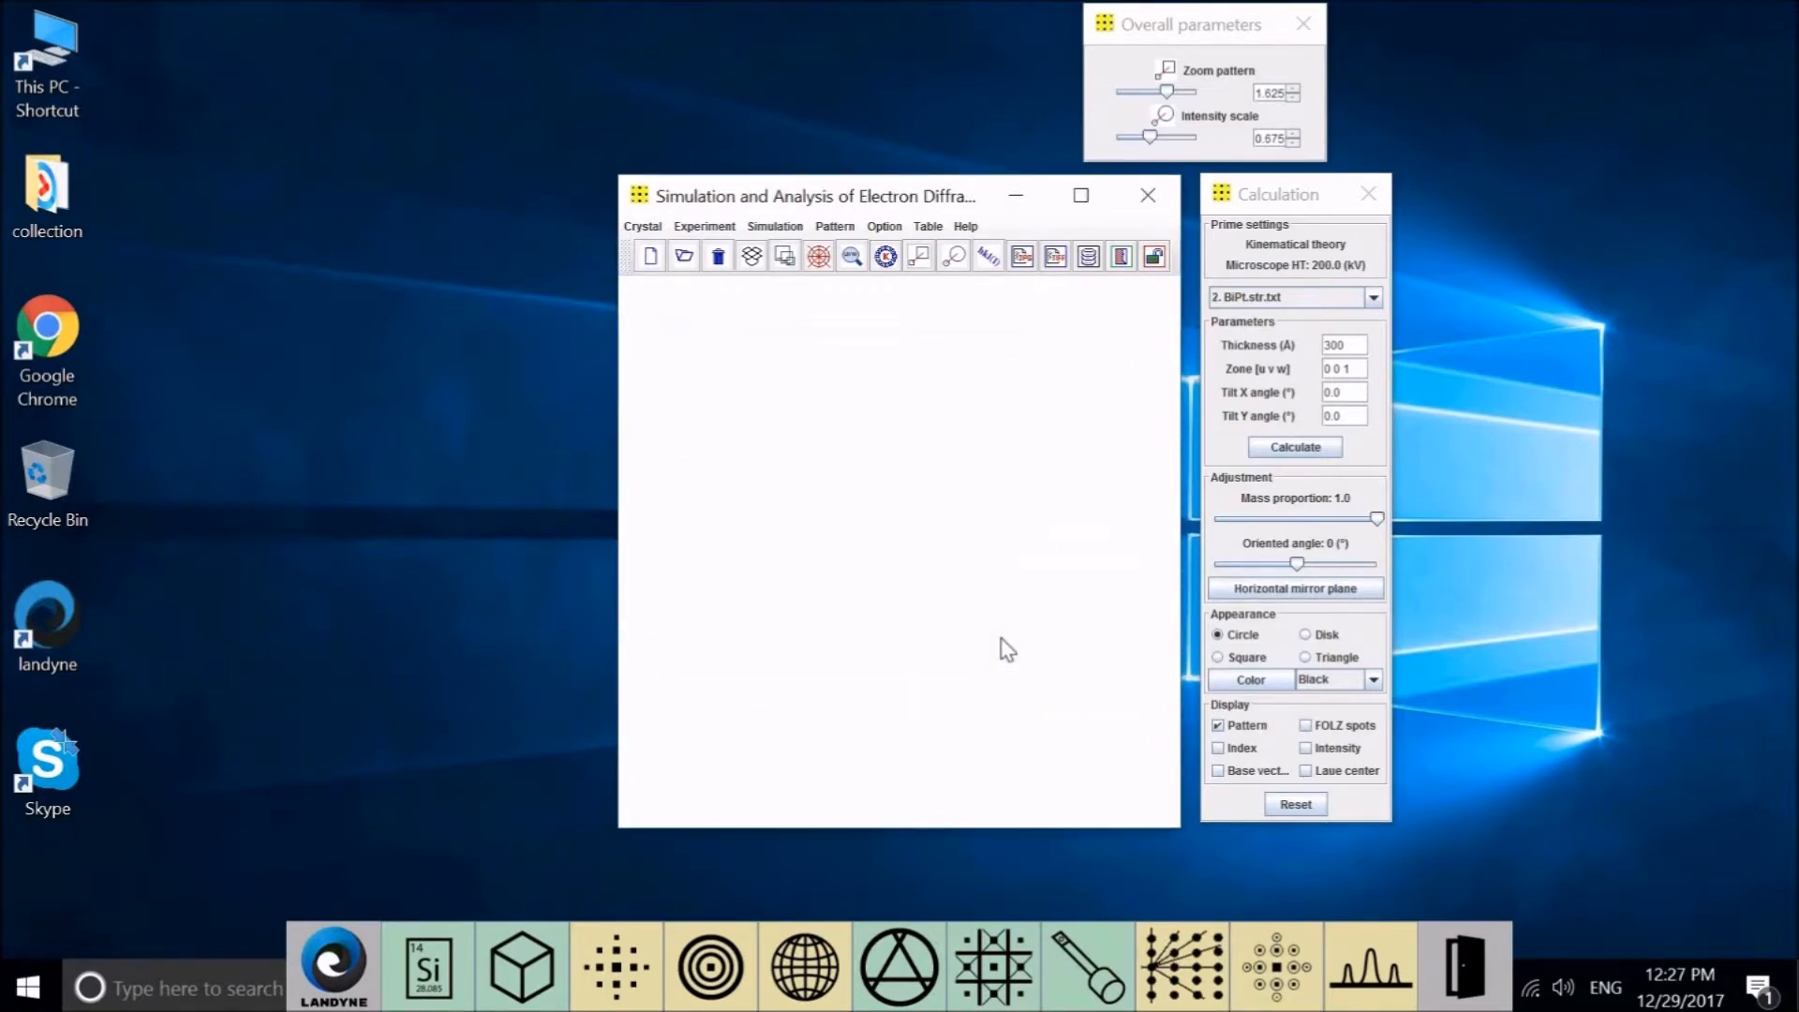
# Select crystal 1. BiPt.str.txt and calculate its zone 0 0 1 diffraction pattern at thickness 300 Å
pyautogui.click(1373, 300)
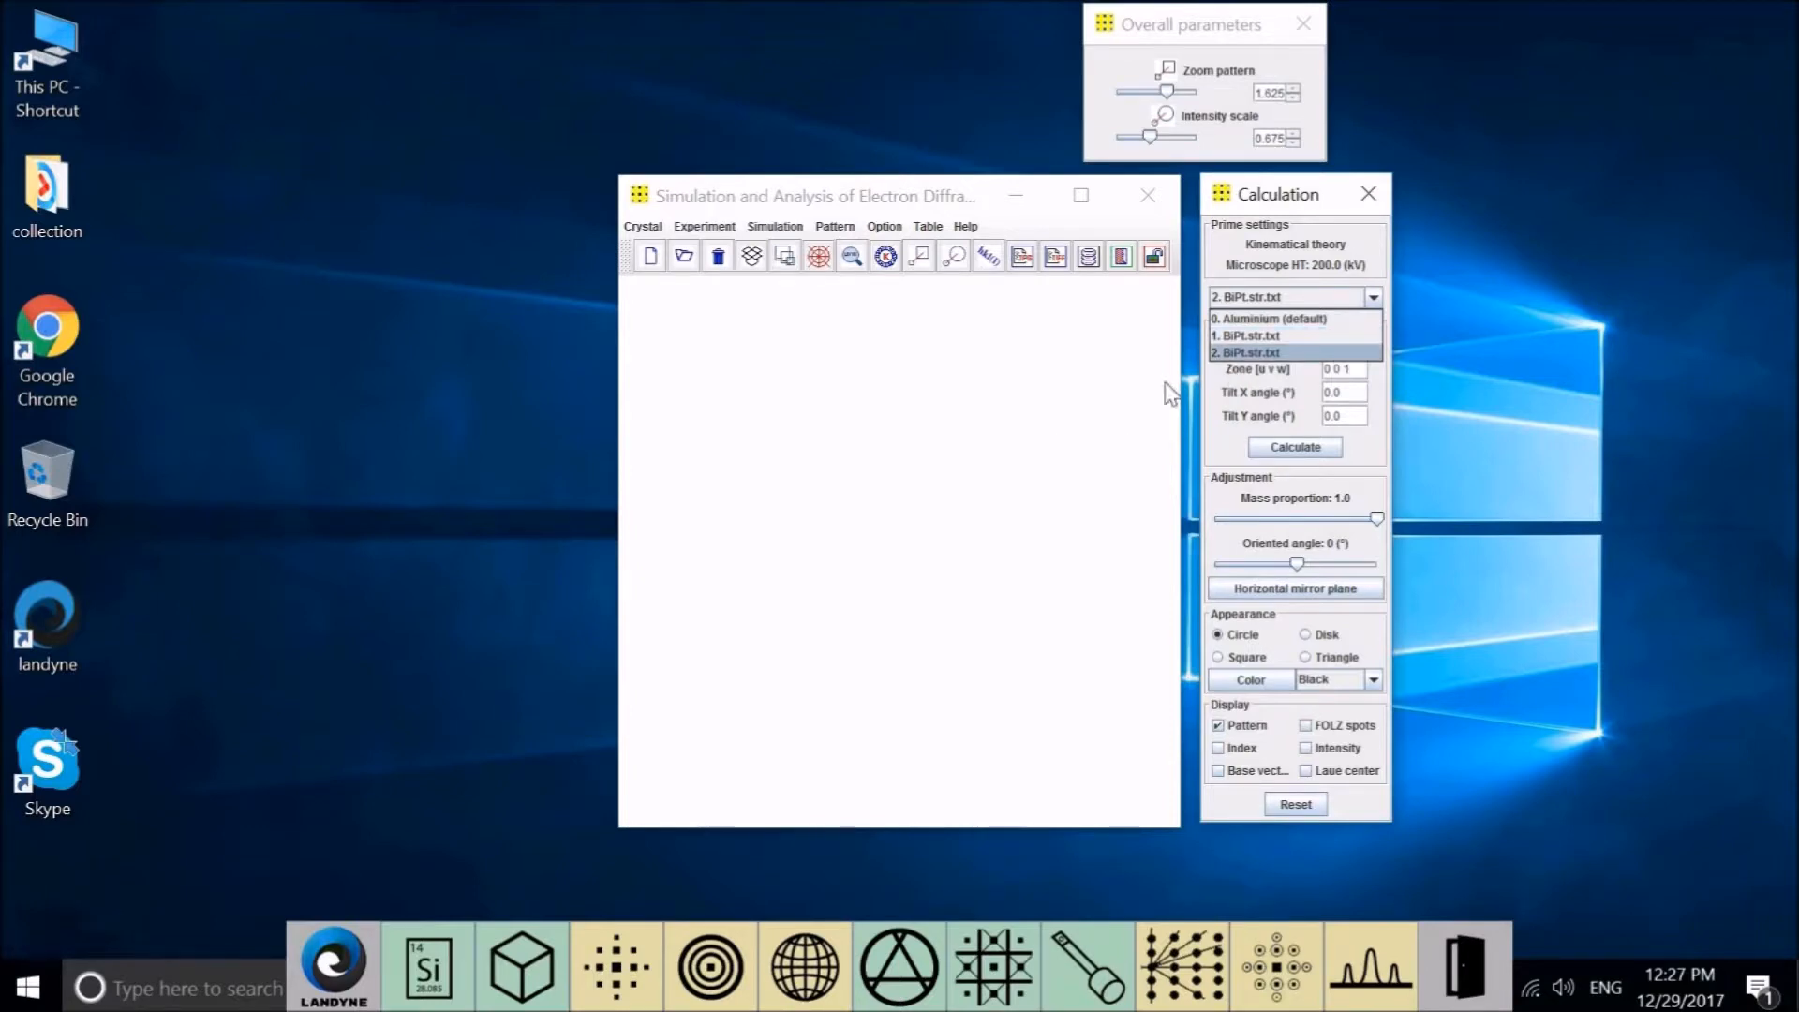
pyautogui.click(1237, 334)
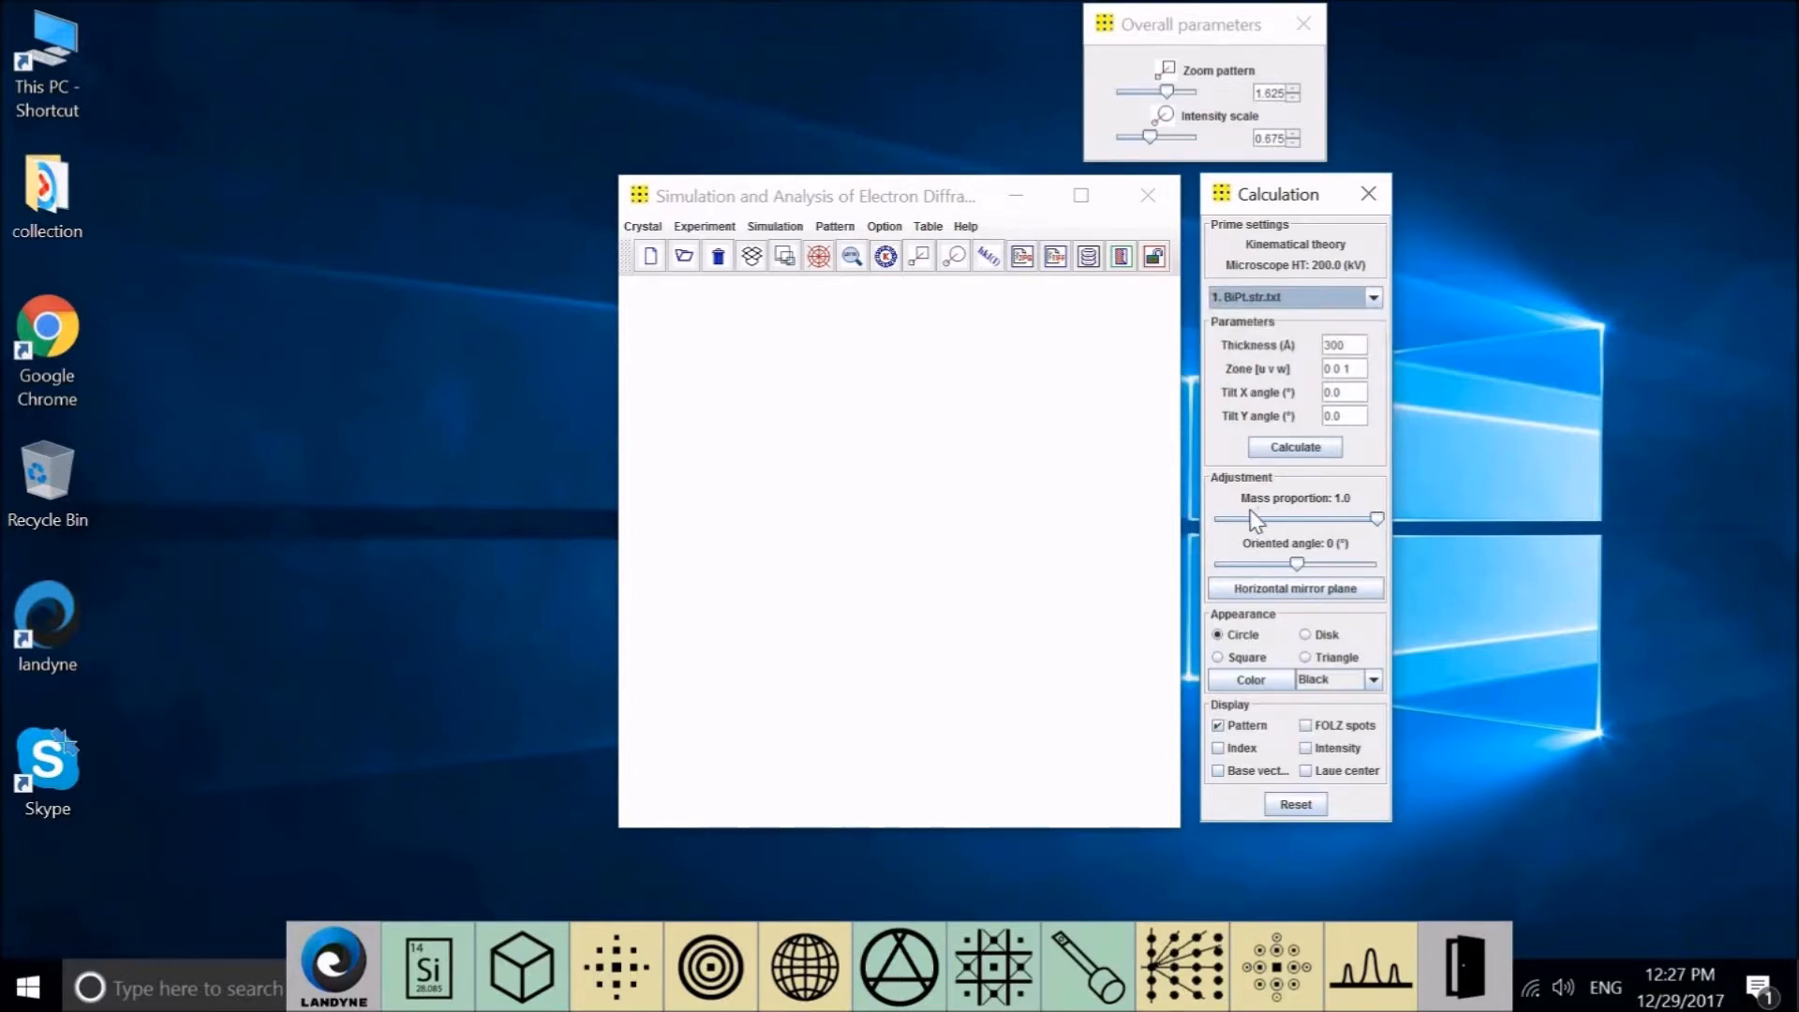
pyautogui.click(1308, 448)
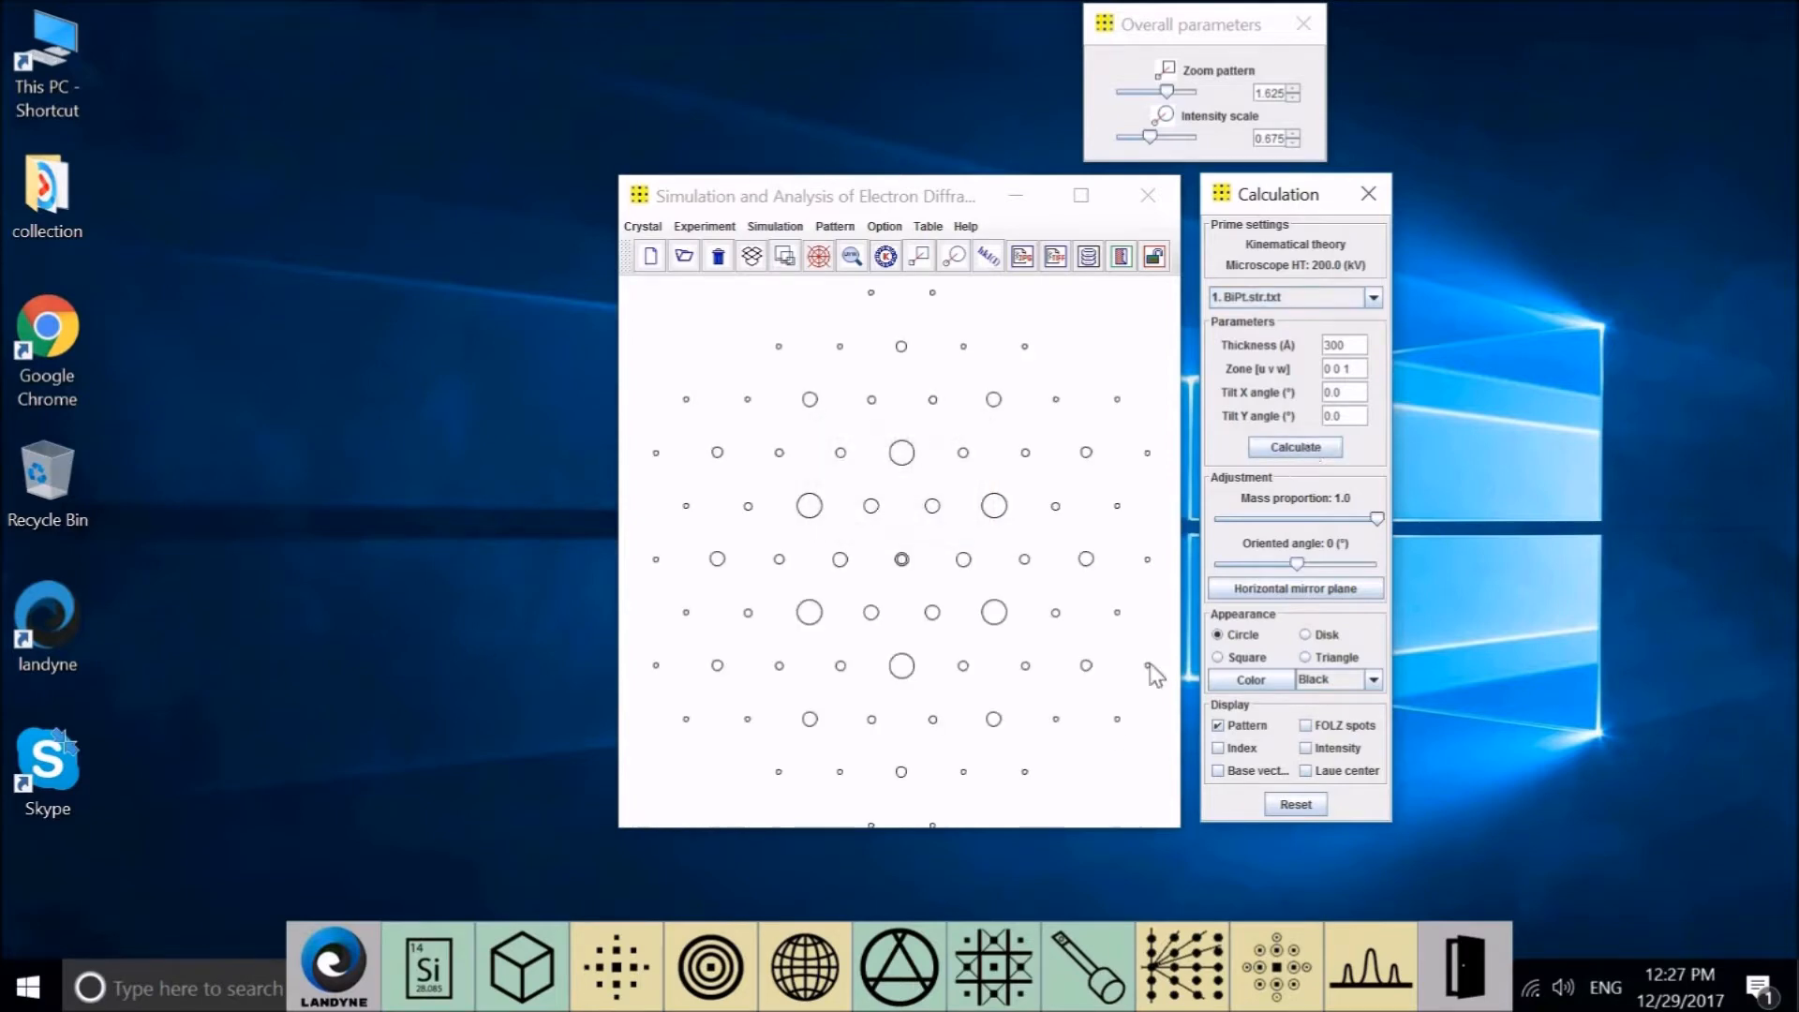
# Try triangle markers on the first BiPt pattern and set its spots to blue disks
pyautogui.click(1323, 656)
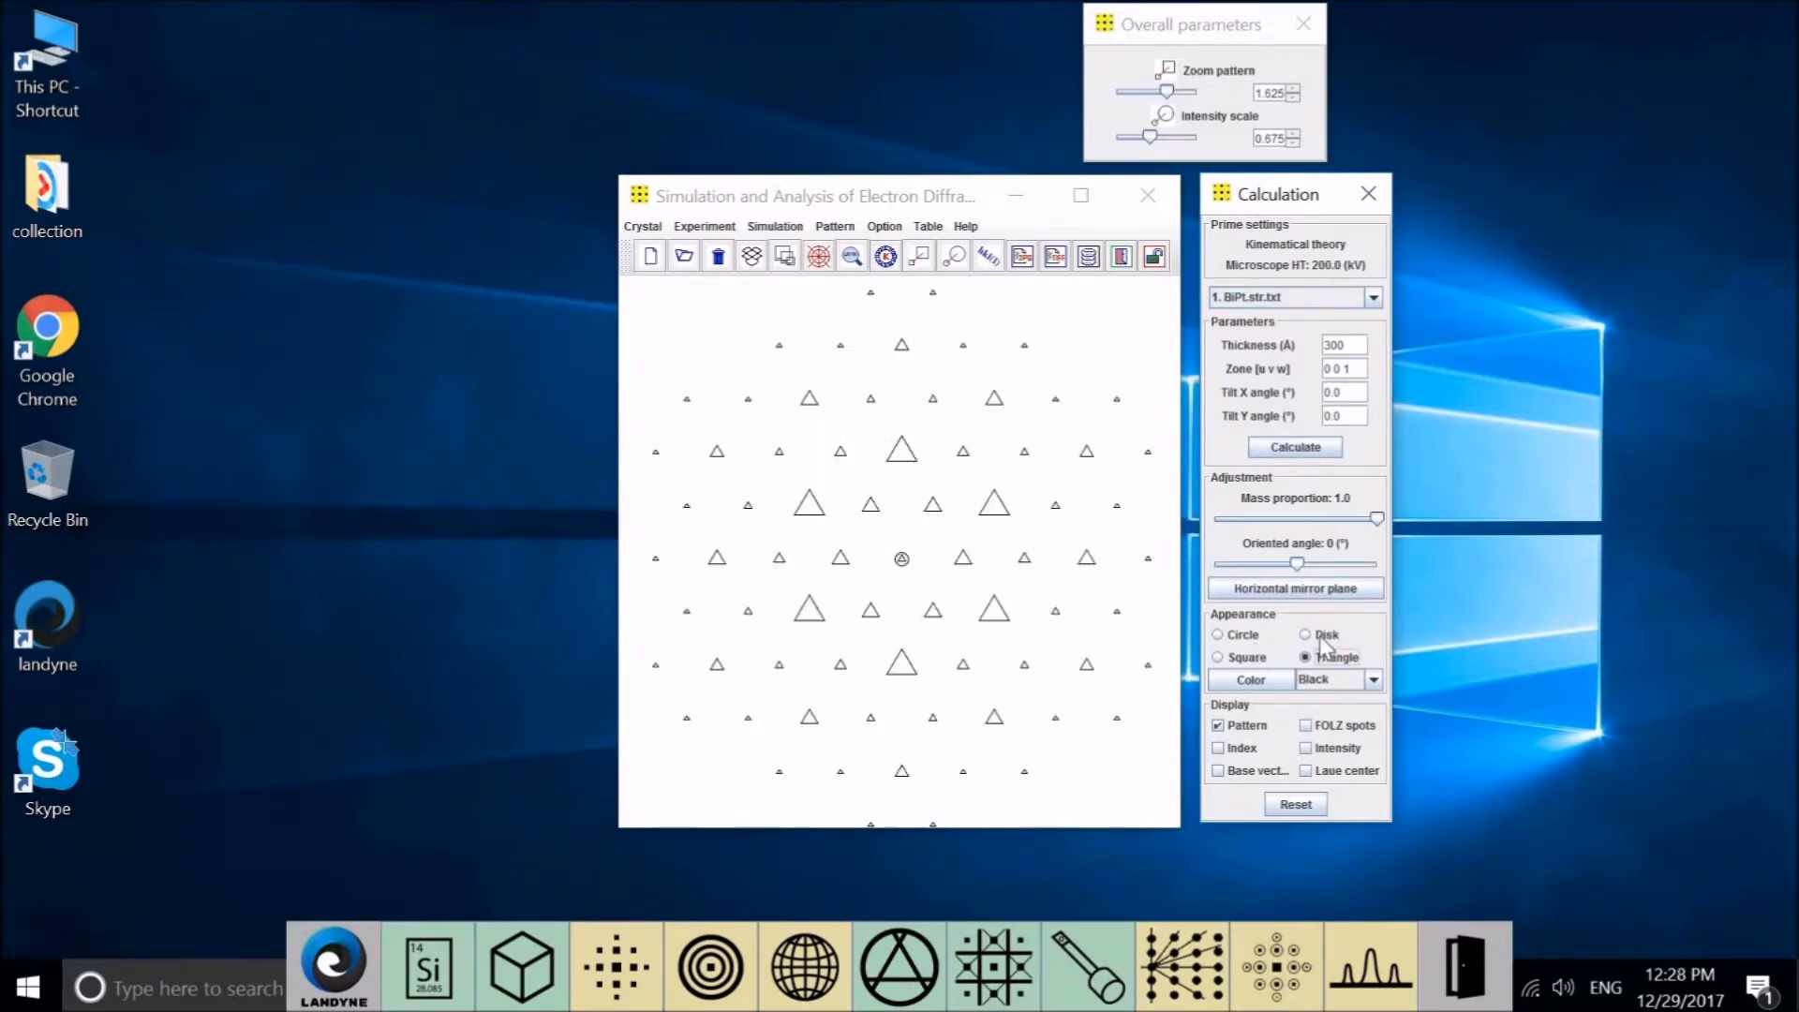
pyautogui.click(1322, 636)
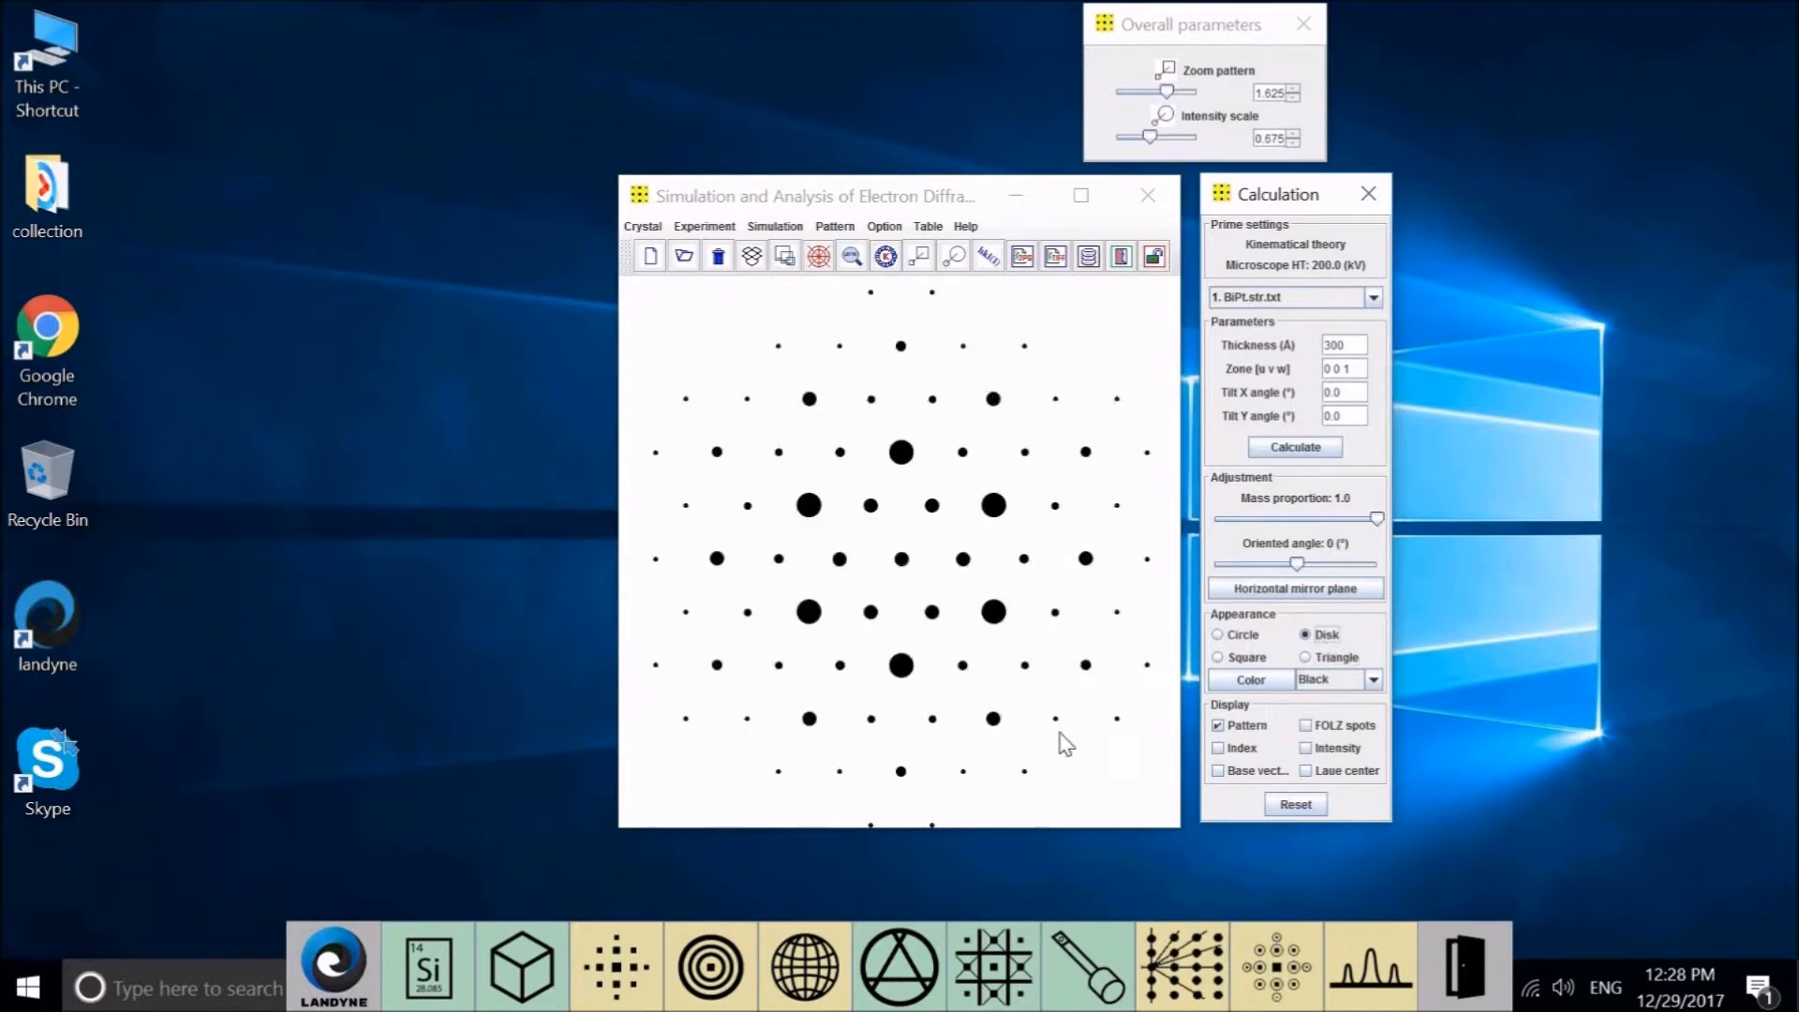
pyautogui.click(1373, 680)
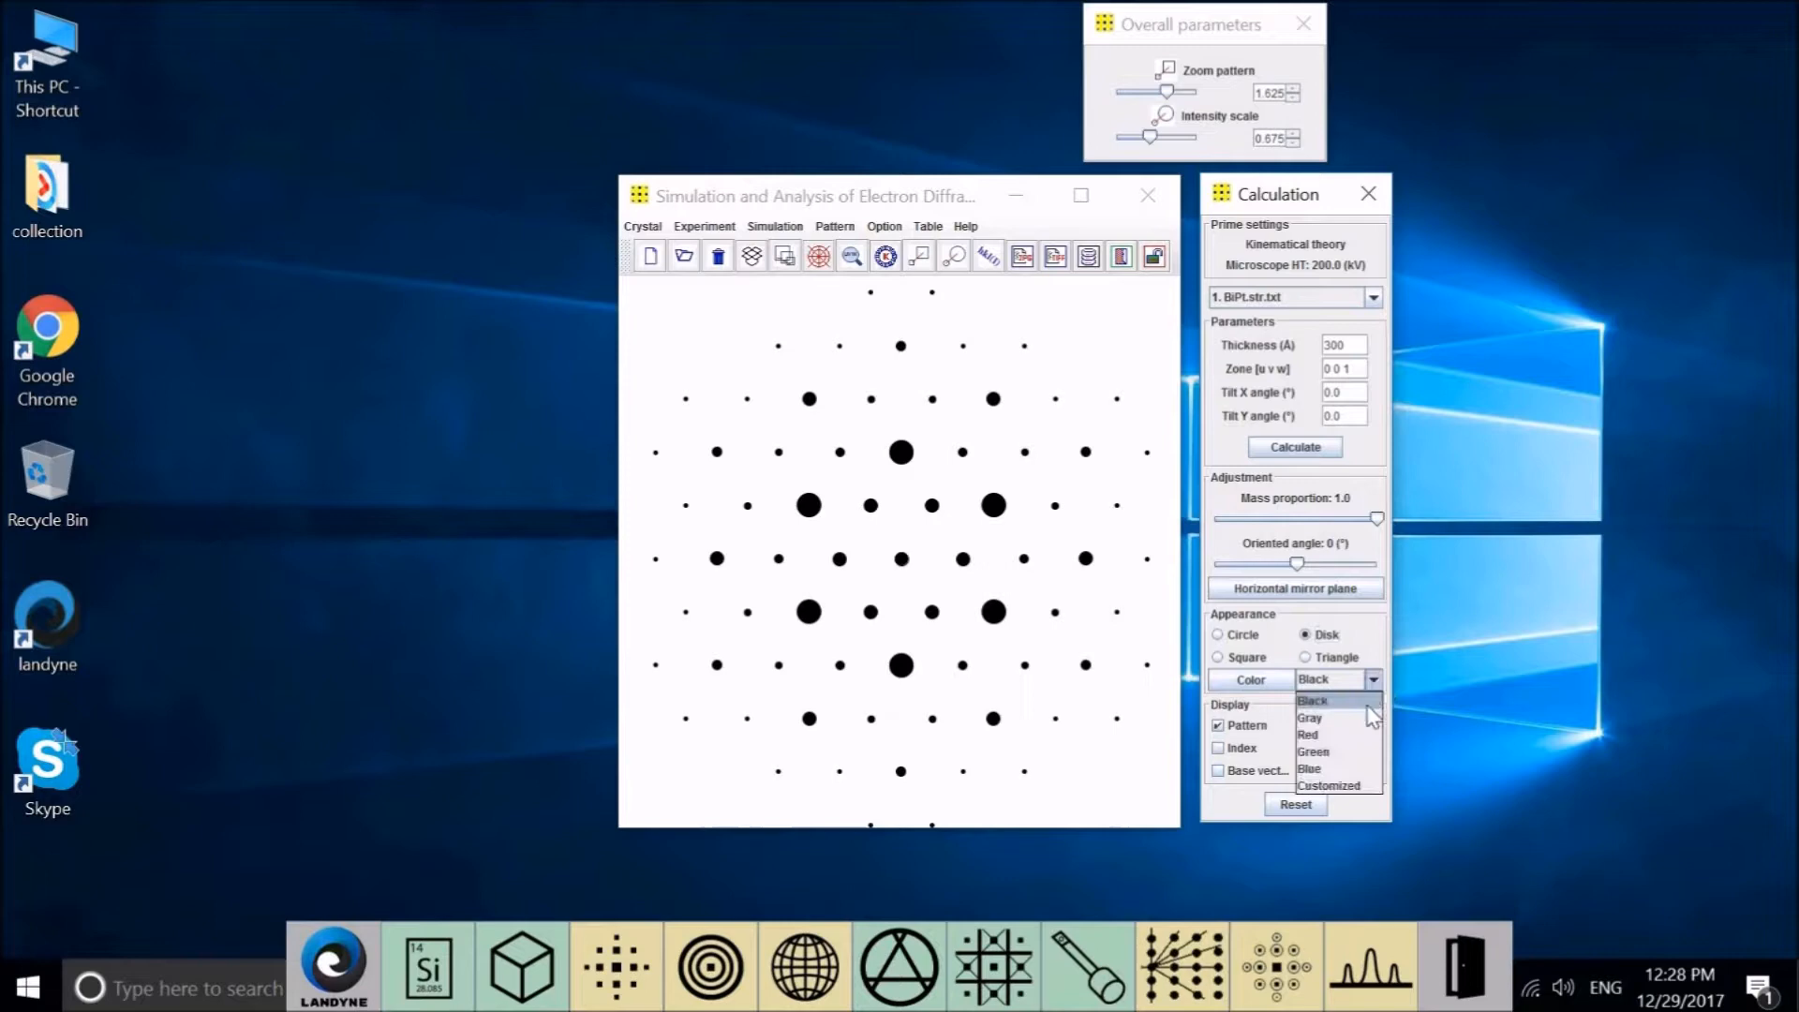
pyautogui.click(1358, 770)
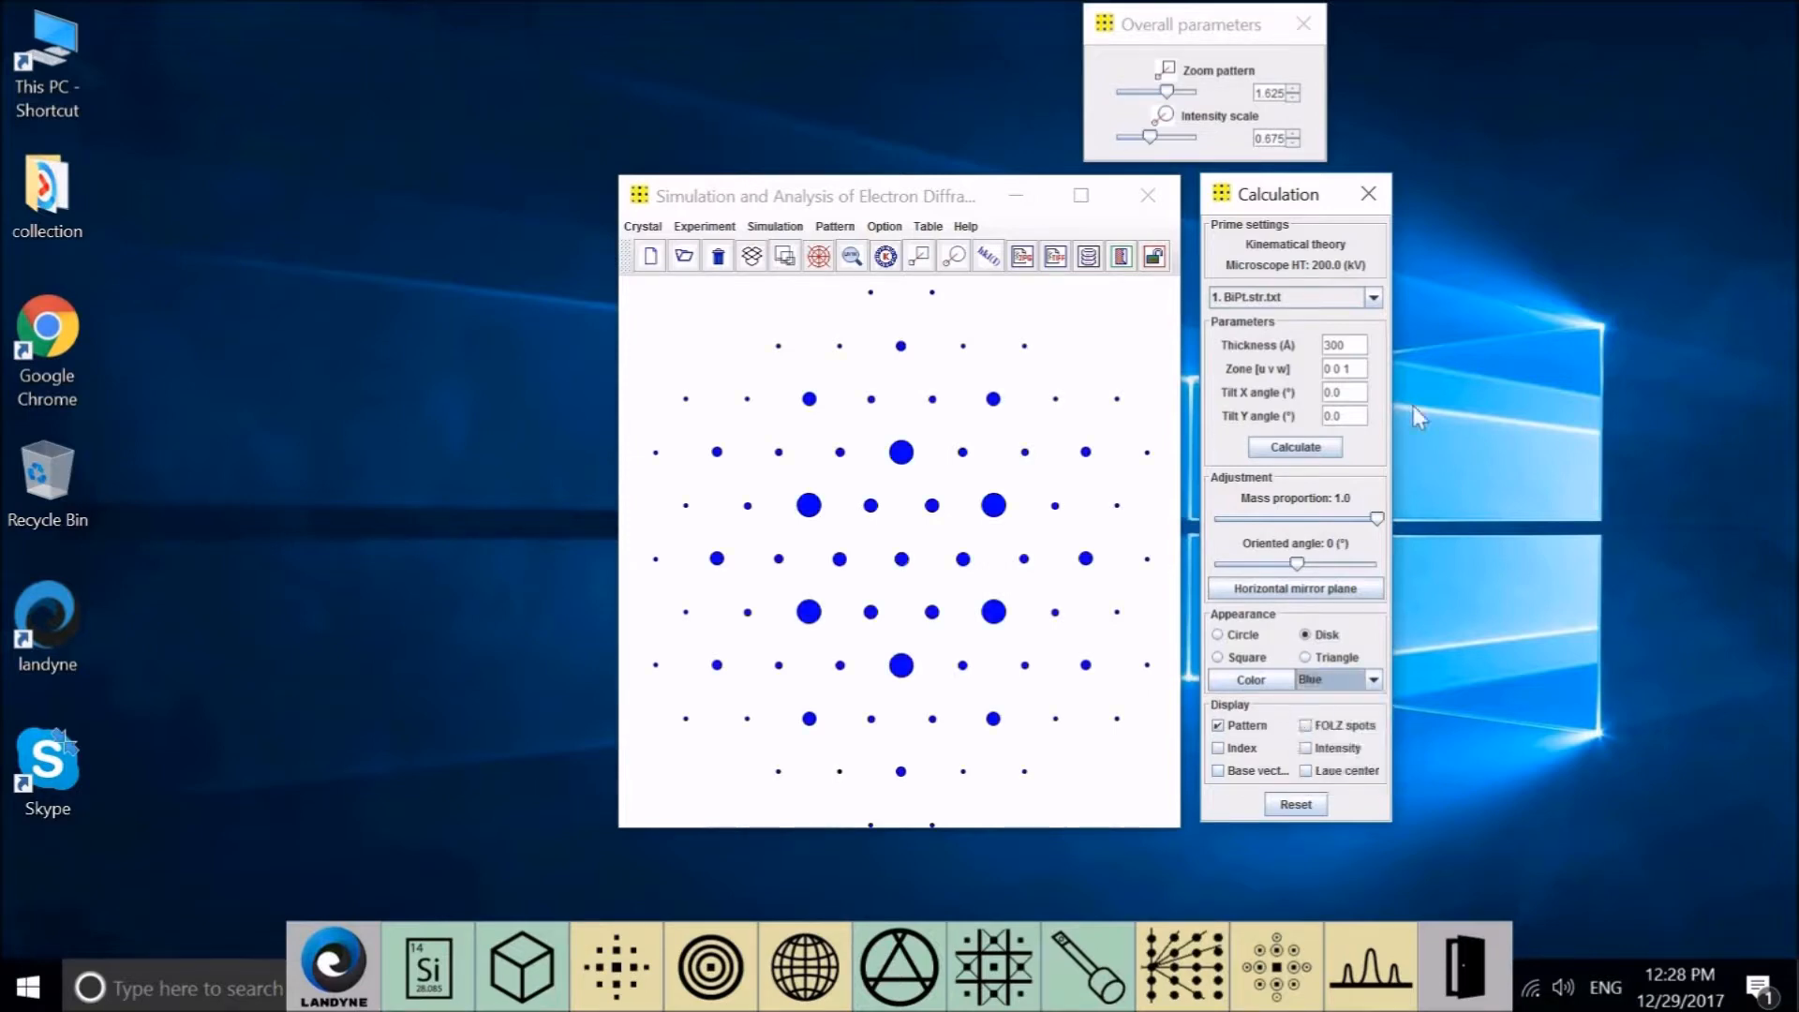
# Select crystal 2. BiPt.str.txt, calculate its zone 0 0 1 pattern, and show the spots as disks
pyautogui.click(1373, 296)
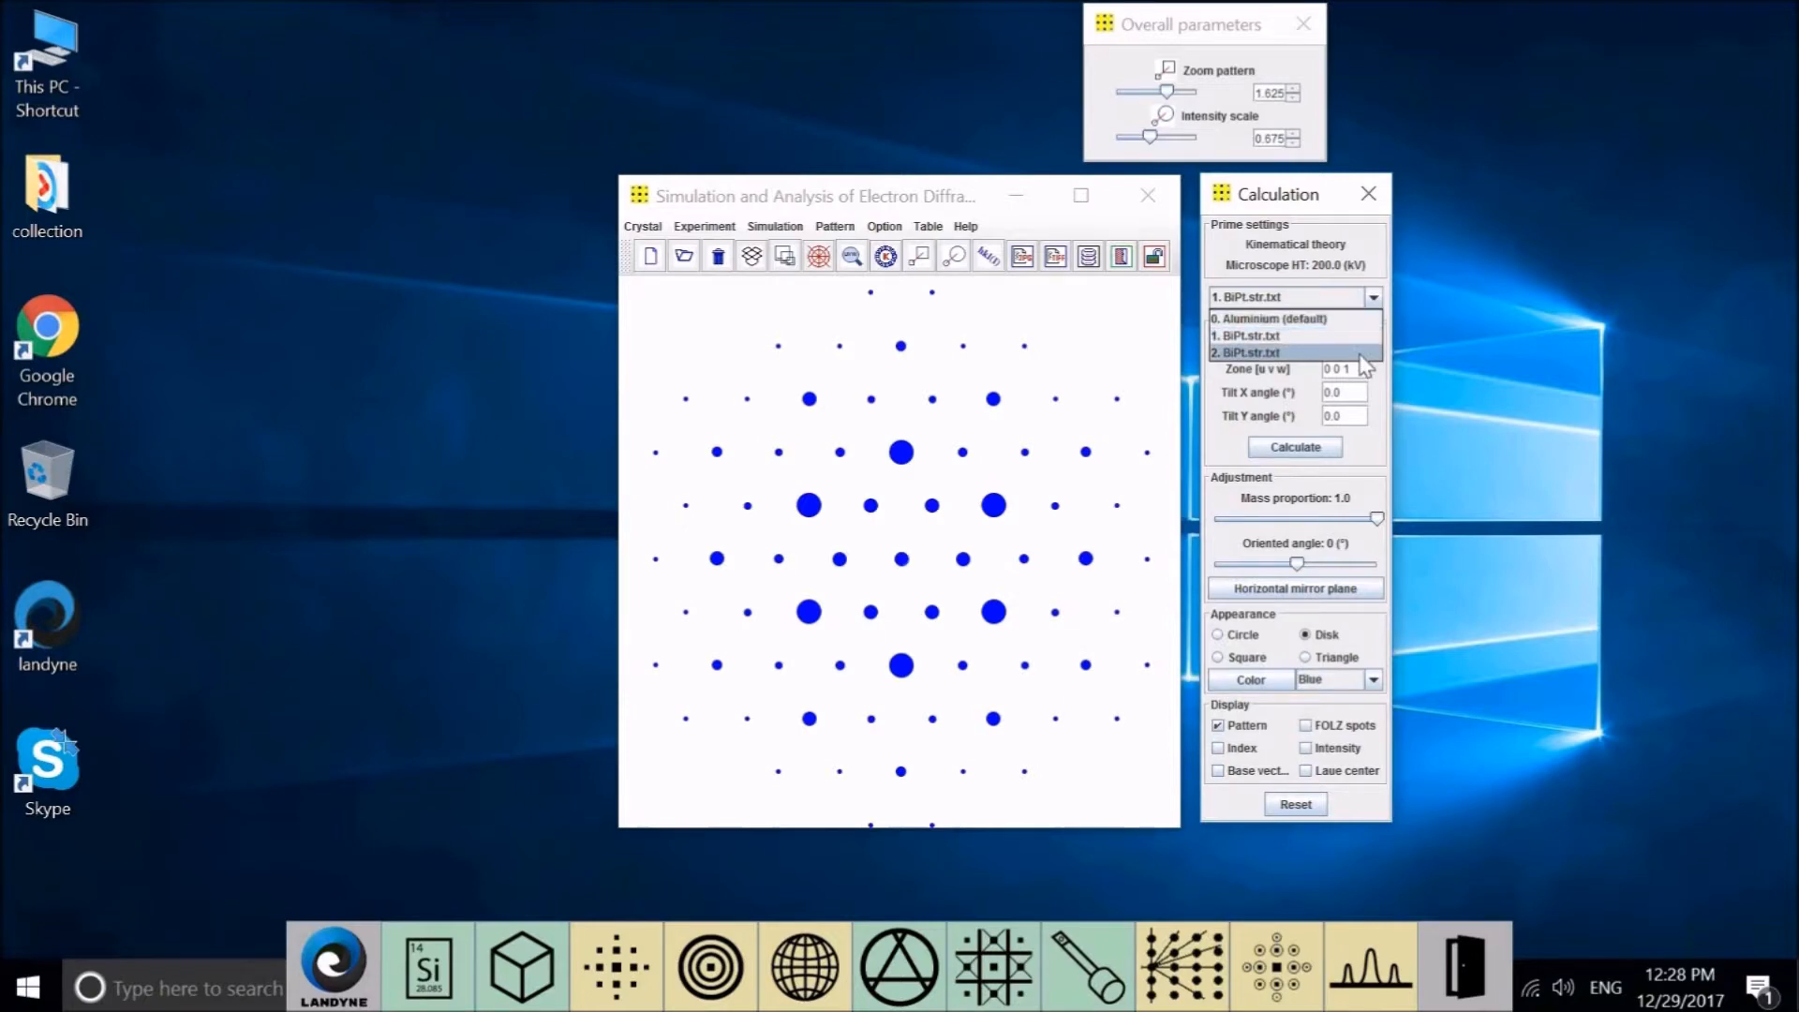
pyautogui.click(1358, 354)
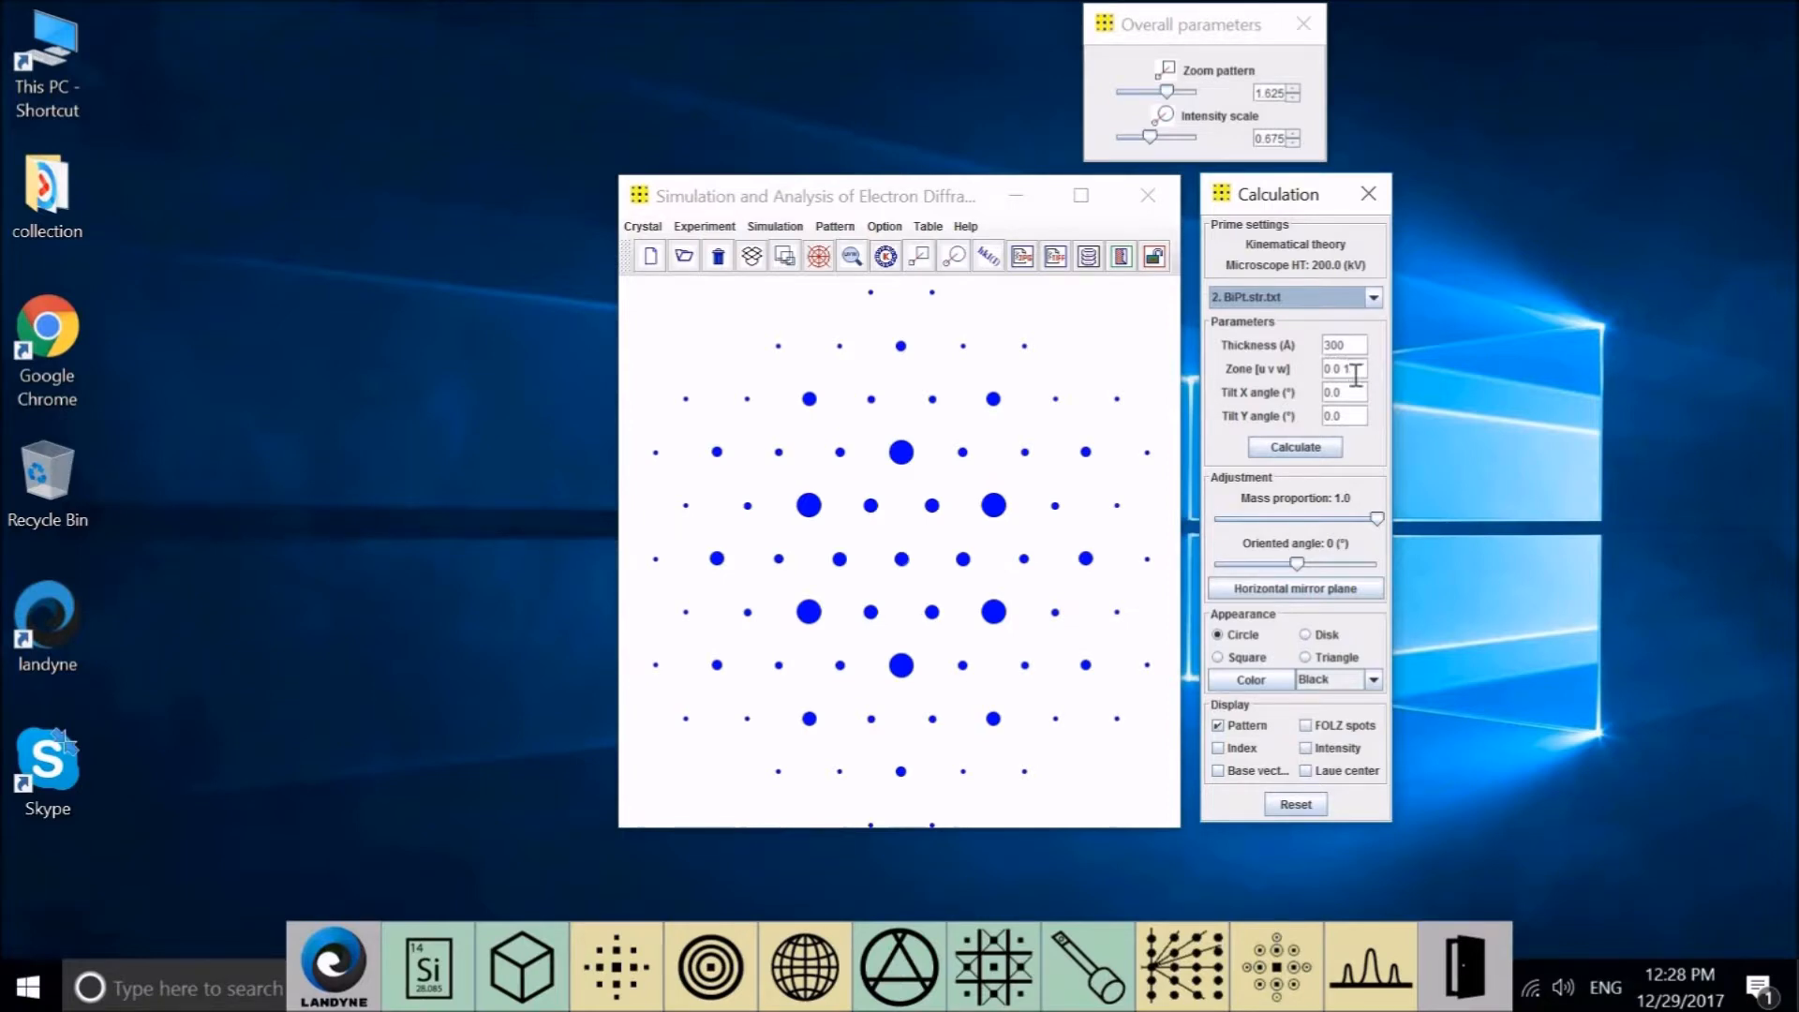
pyautogui.click(1323, 454)
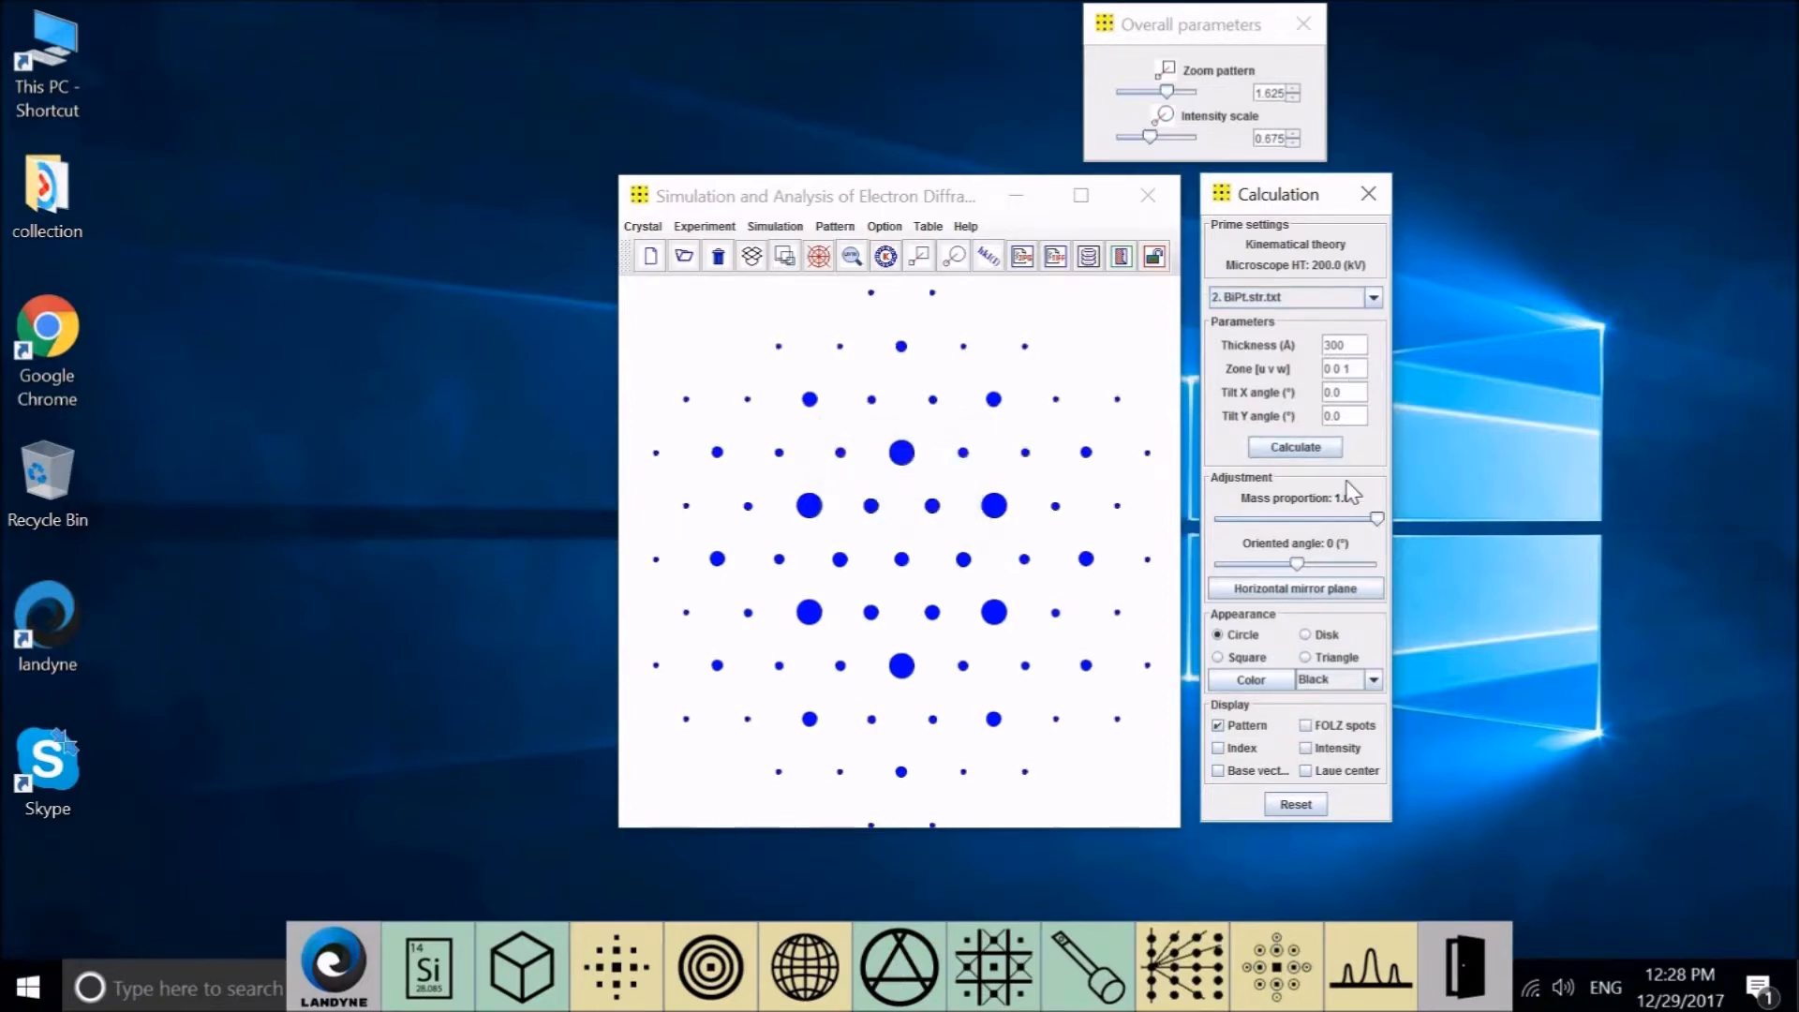
pyautogui.click(1319, 639)
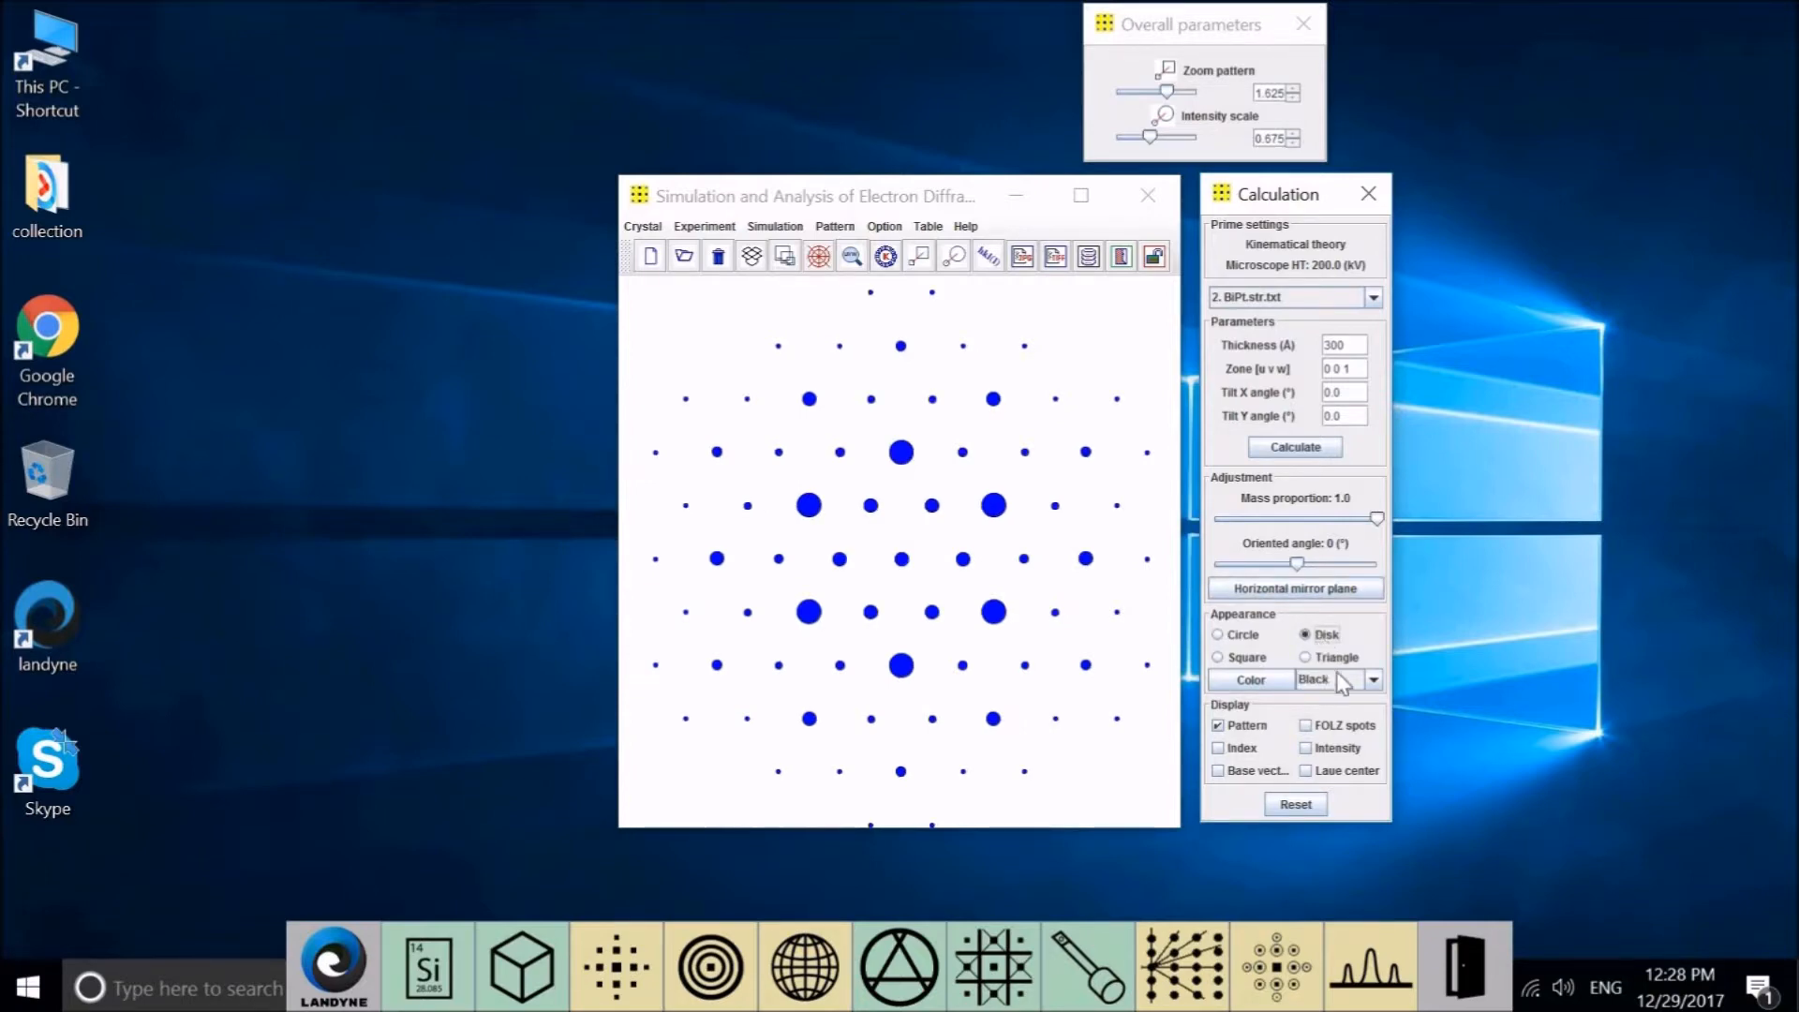
# Color the second BiPt pattern red and rotate it to an oriented angle of about 8.2°
pyautogui.click(1375, 679)
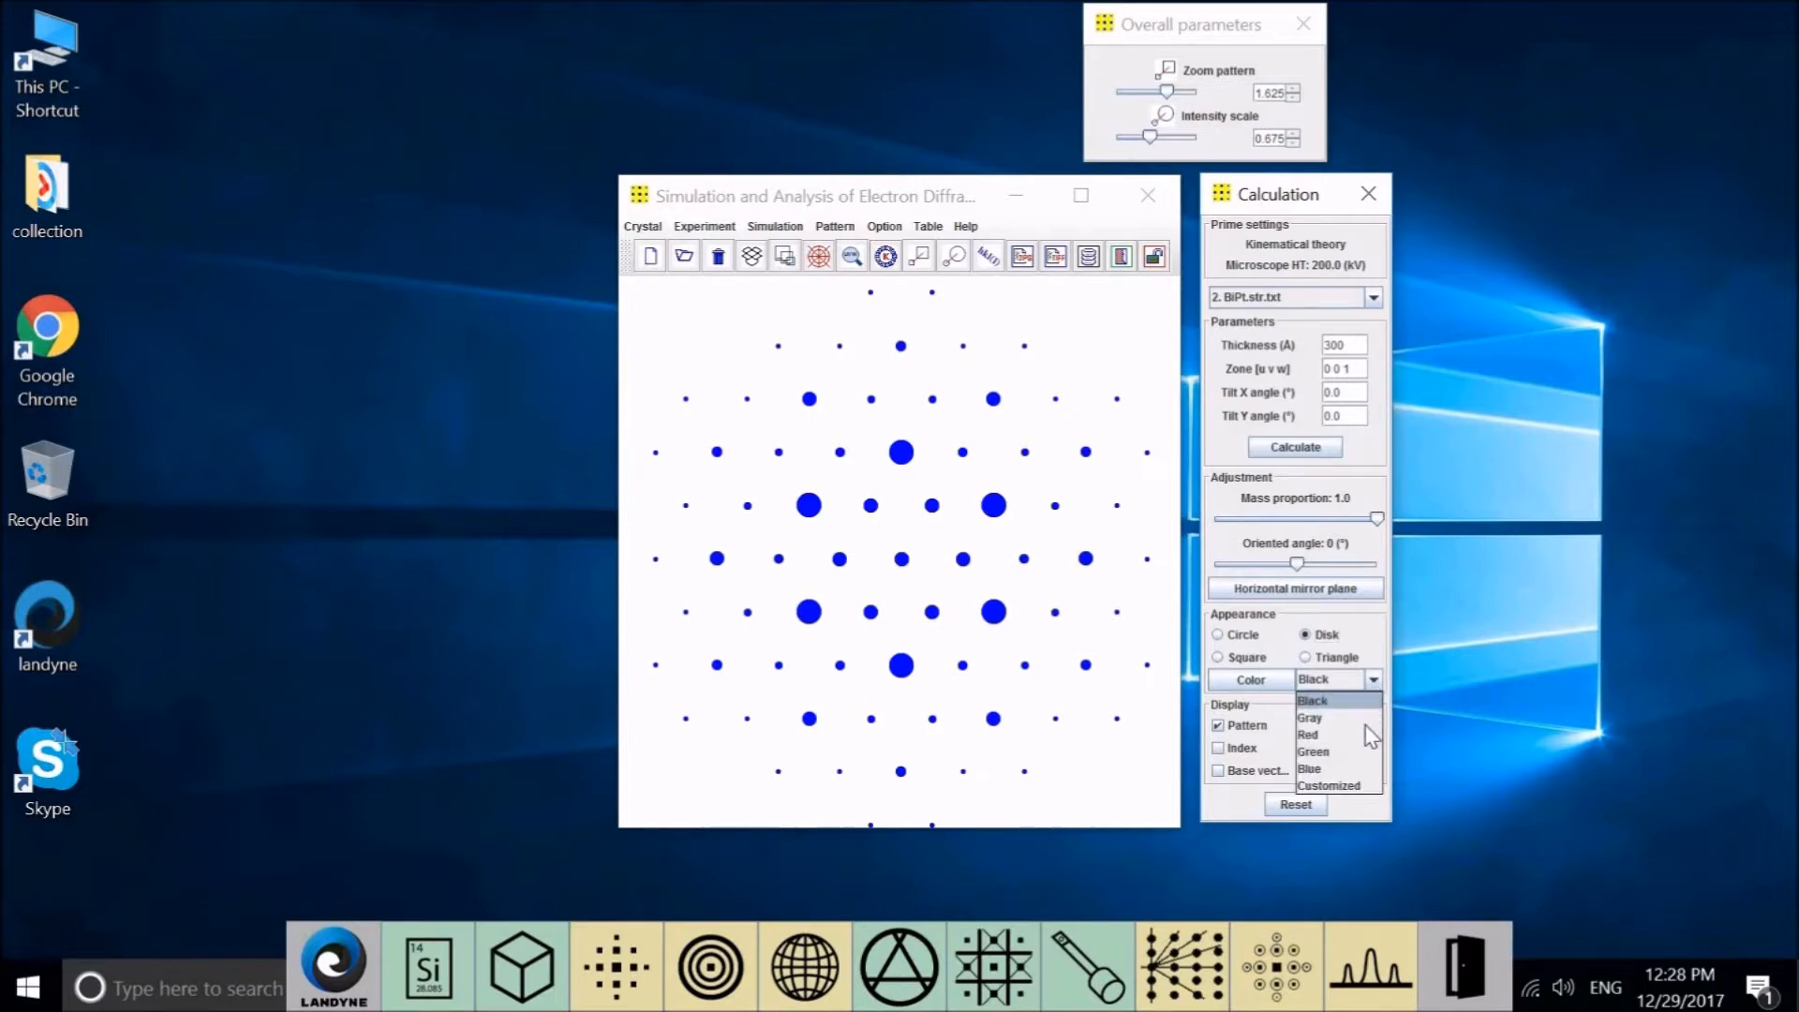
pyautogui.click(1362, 736)
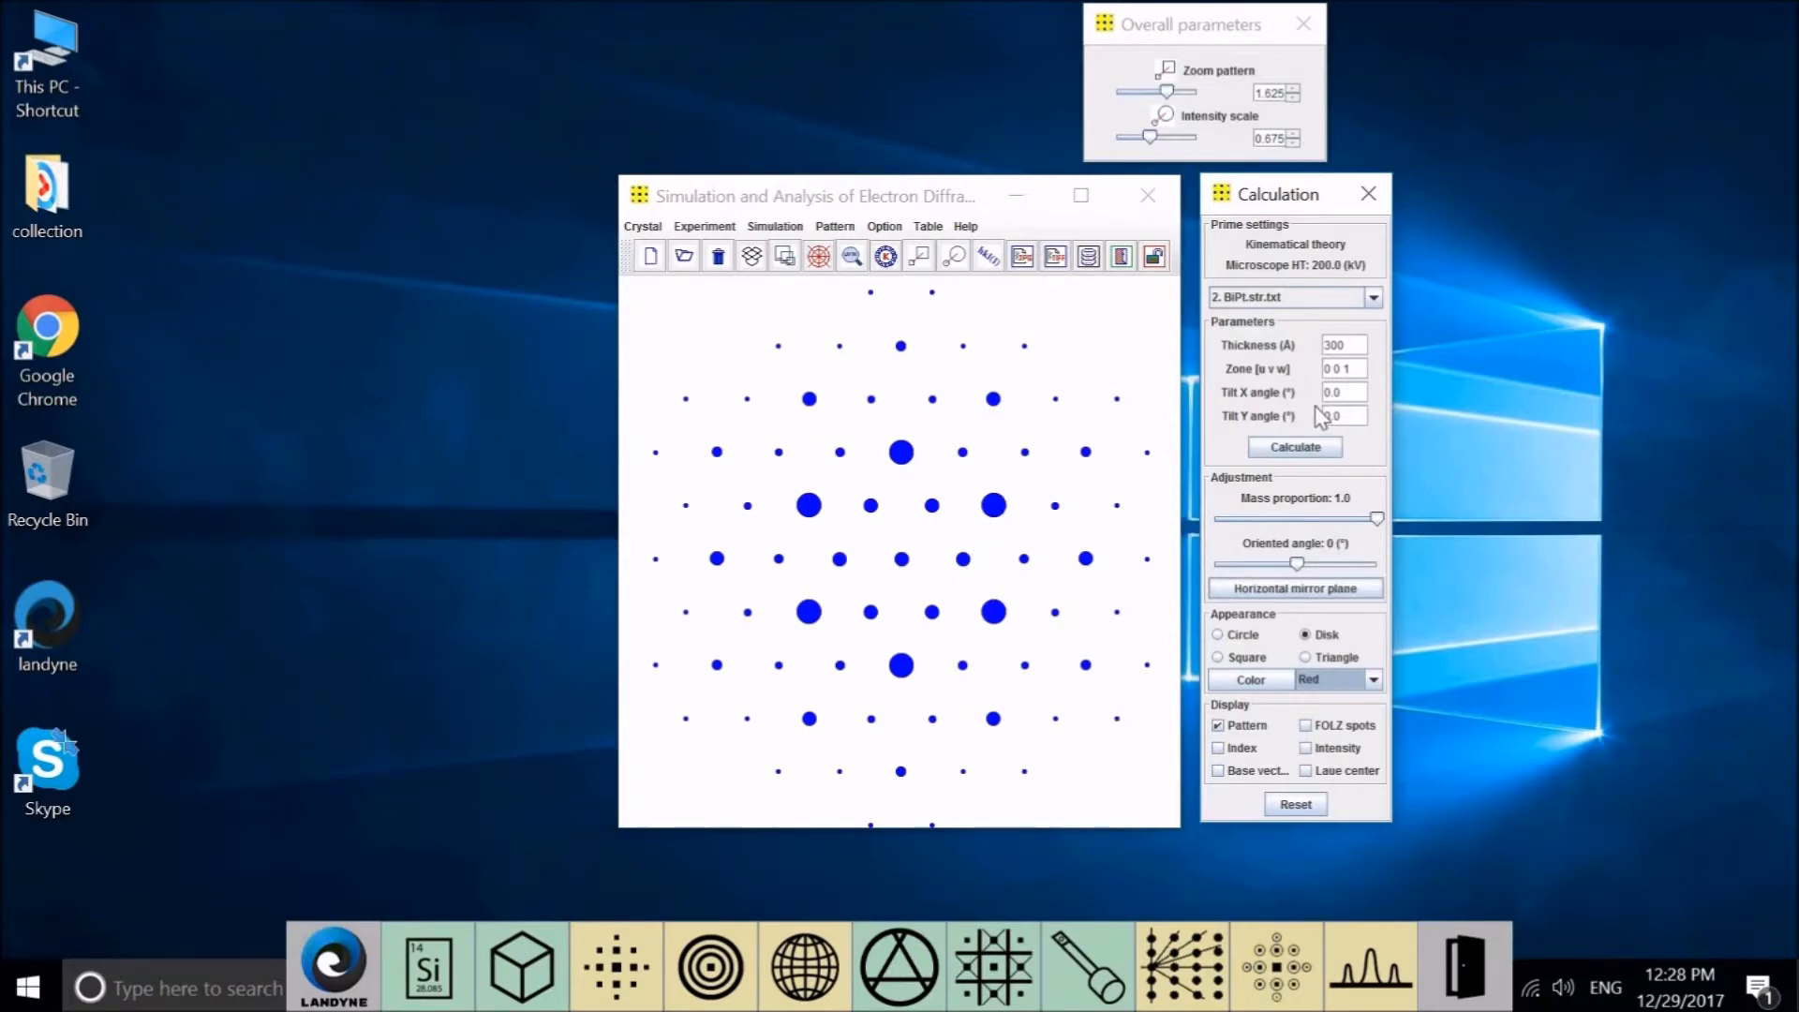
pyautogui.click(1295, 561)
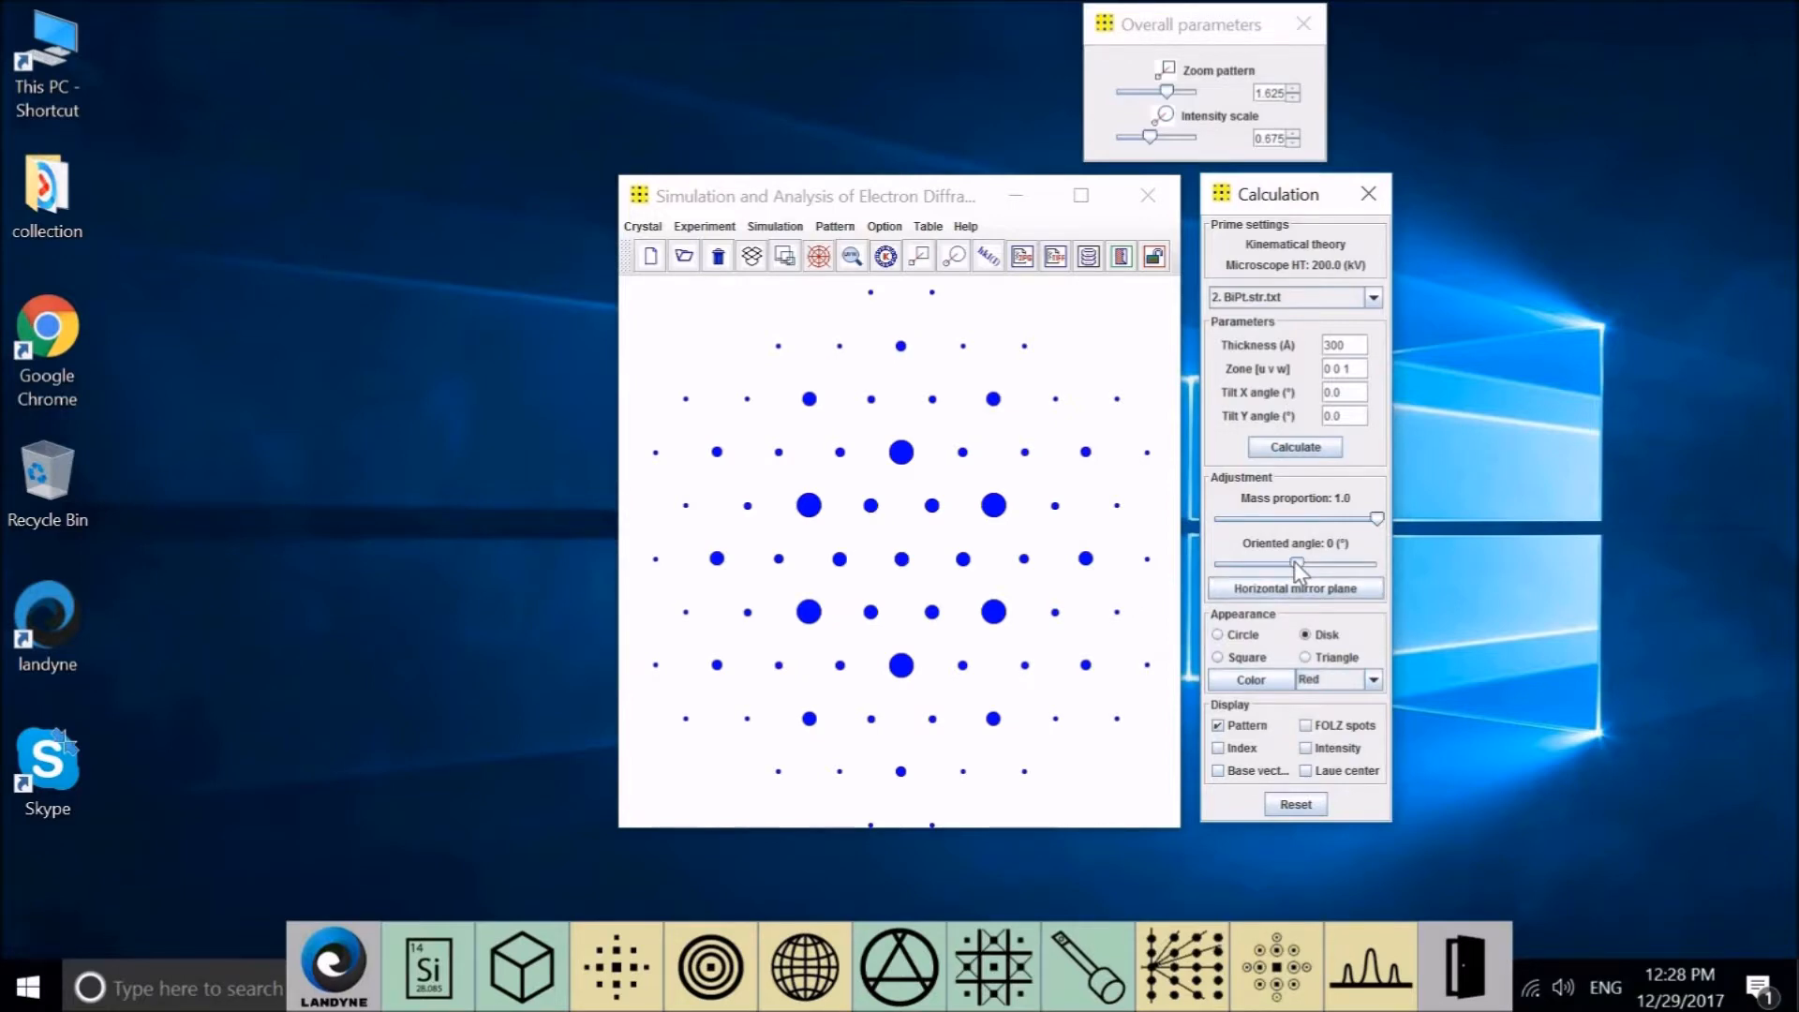
pyautogui.moveTo(1296, 562)
pyautogui.mouseDown()
pyautogui.moveTo(1314, 561)
pyautogui.moveTo(1299, 562)
pyautogui.mouseUp()
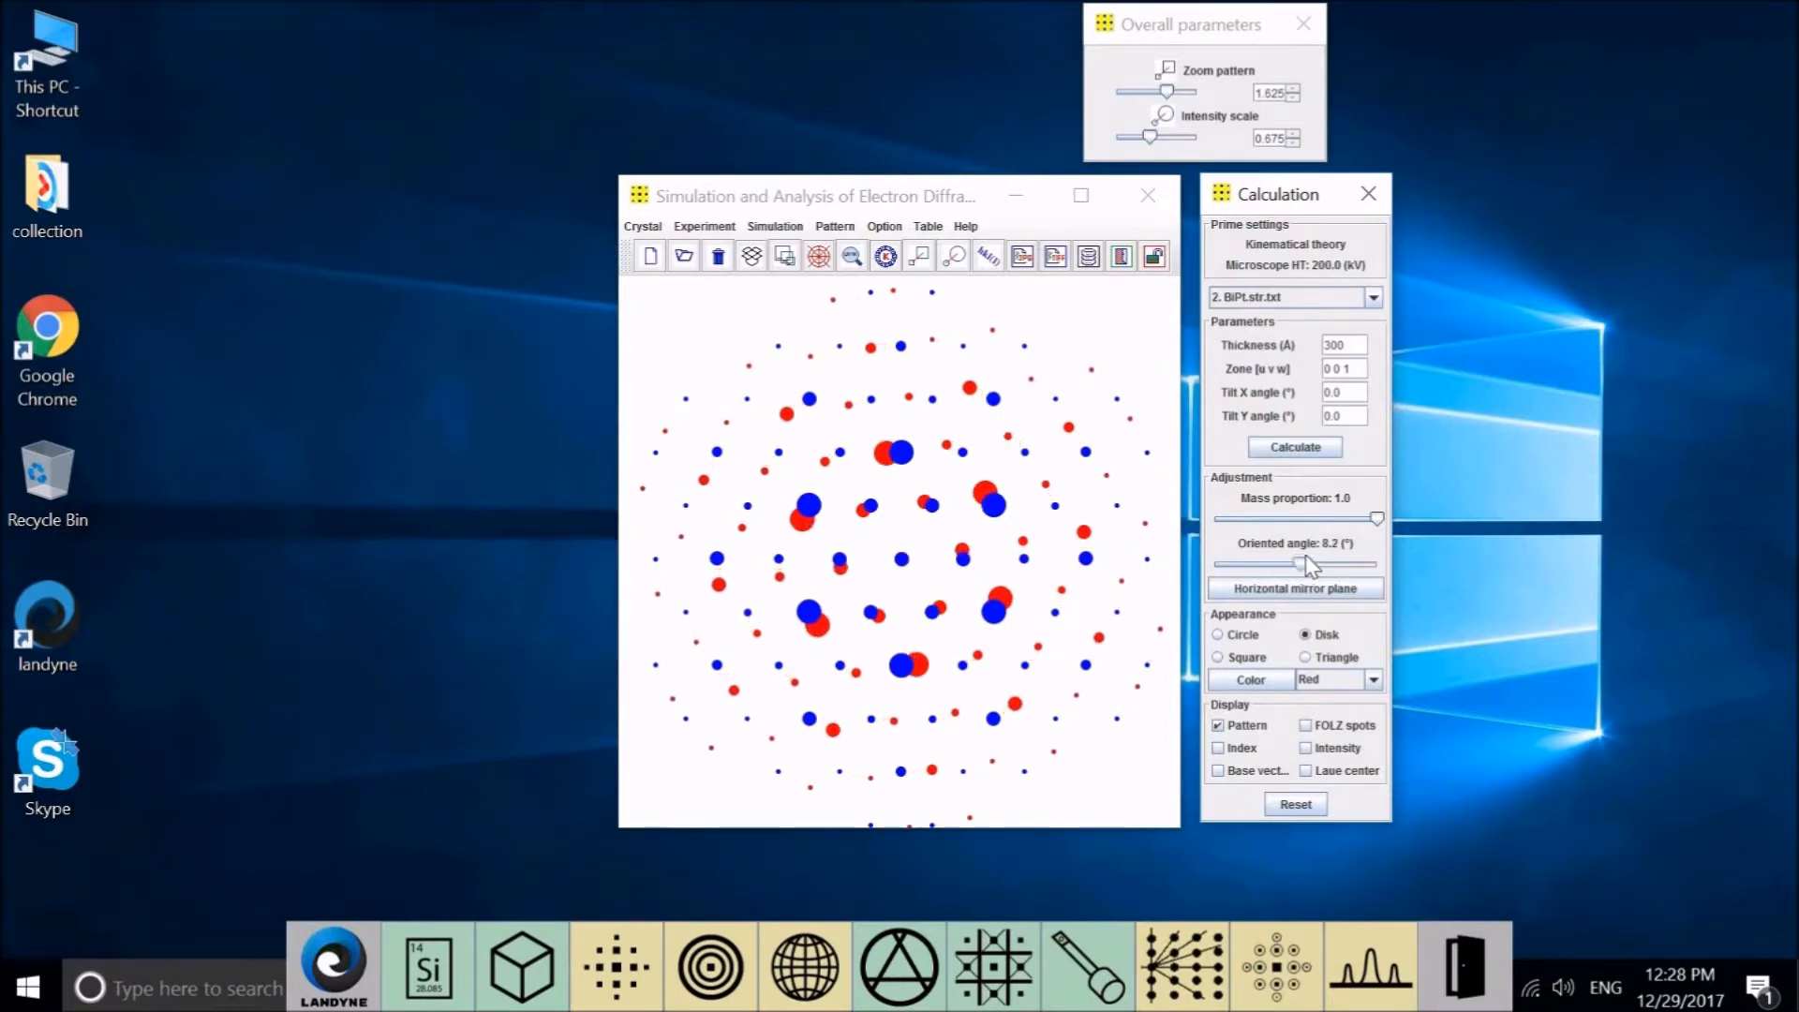
# Set the oriented angle of the red BiPt pattern to 90.0°
pyautogui.moveTo(1312, 561); pyautogui.dragTo(1341, 564)
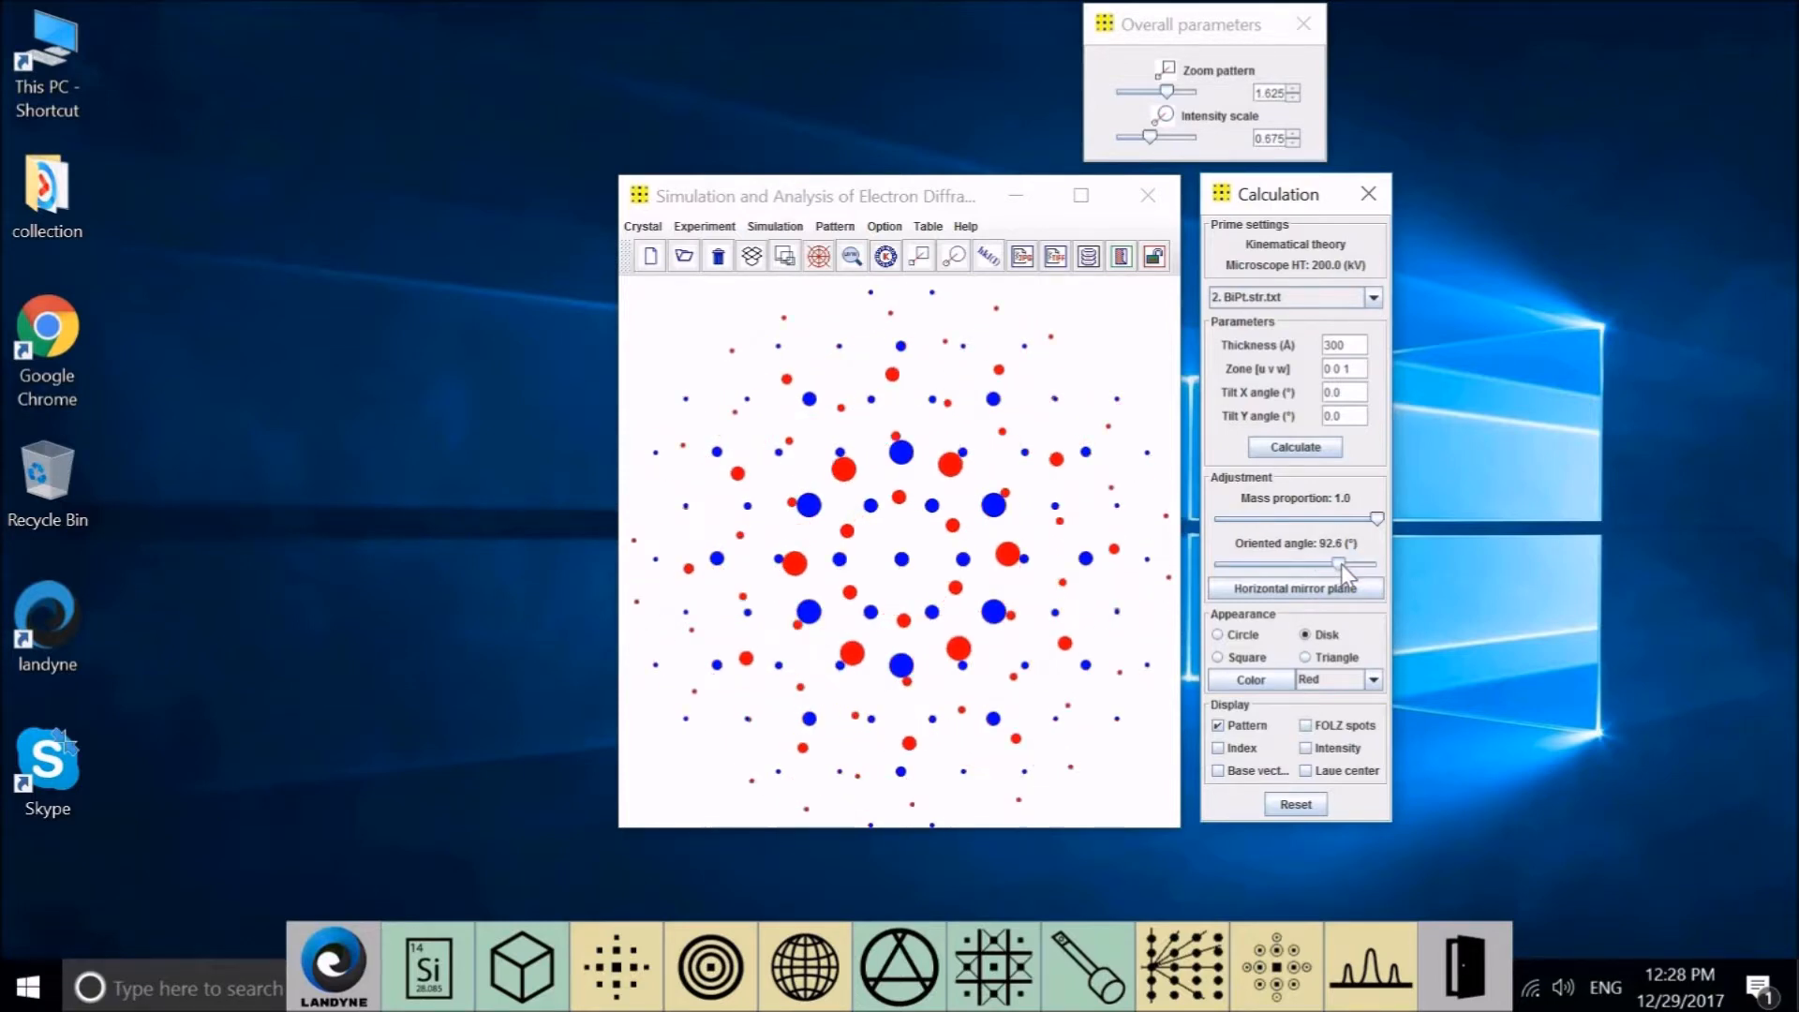
pyautogui.press('Left')
pyautogui.press('Left')
pyautogui.press('Left')
pyautogui.press('Left')
pyautogui.press('Left')
pyautogui.press('Left')
pyautogui.press('Left')
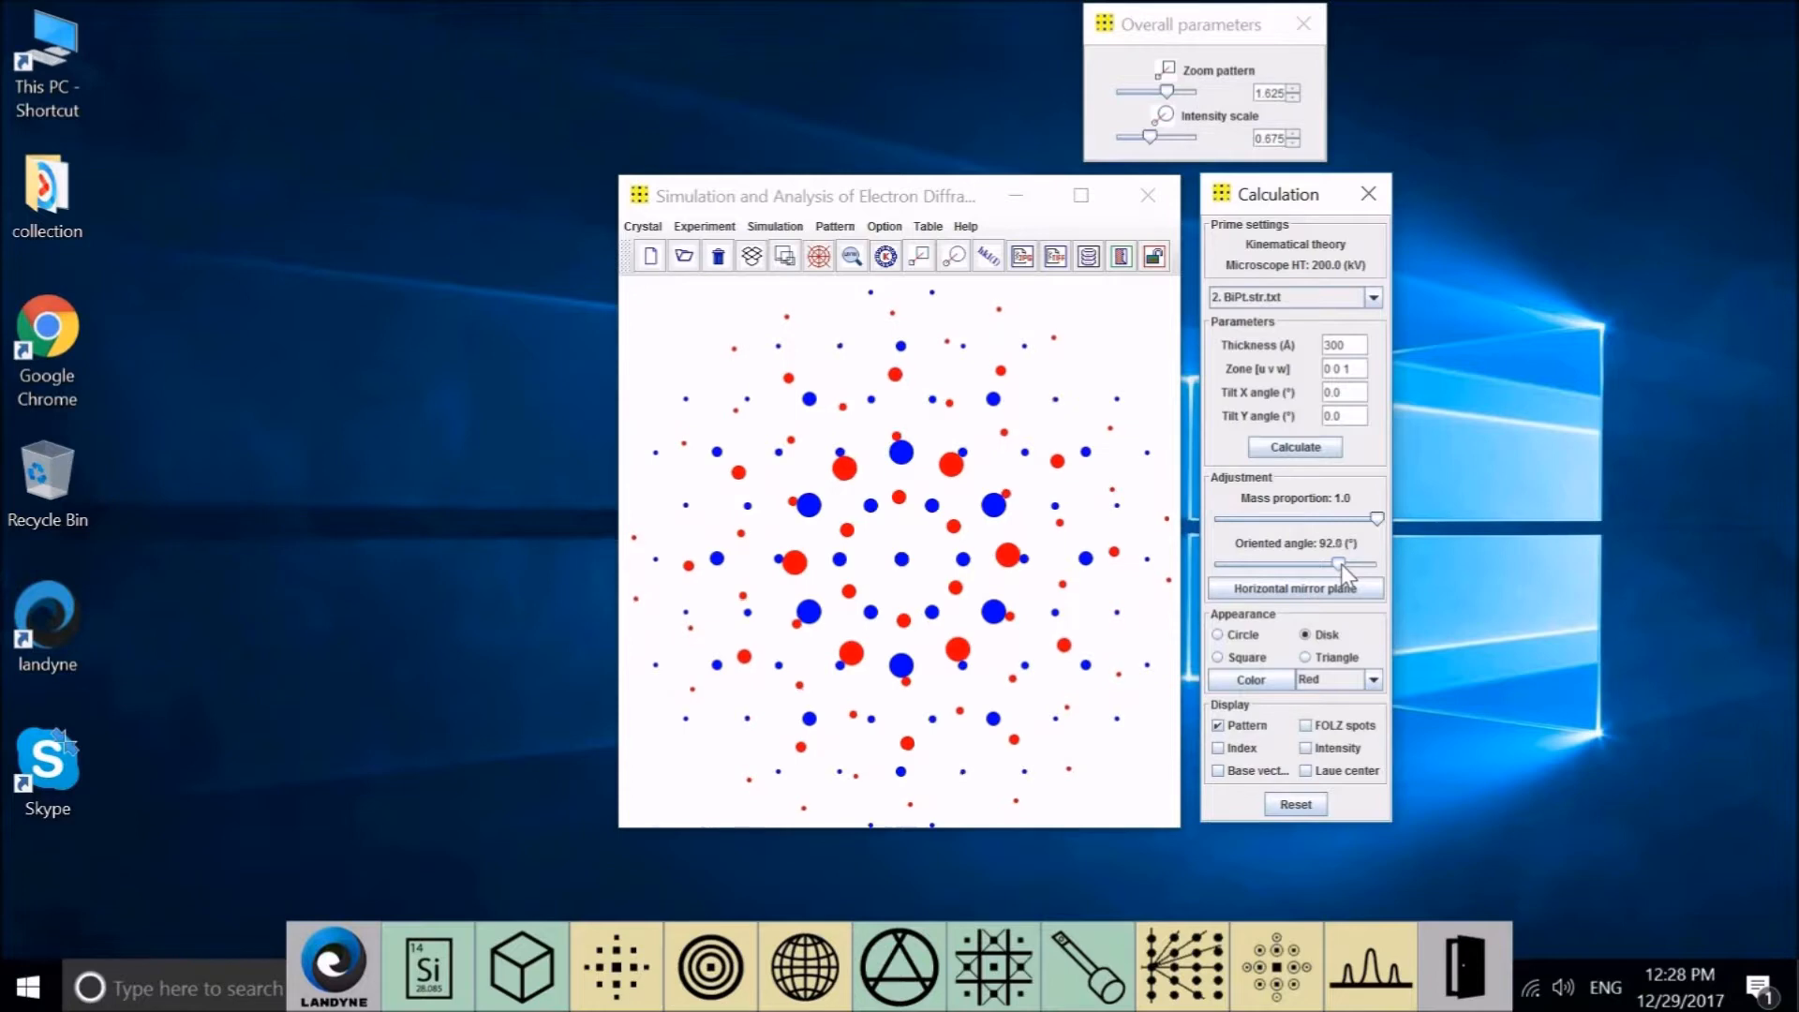
pyautogui.press('Left')
pyautogui.press('Left')
pyautogui.press('Left')
pyautogui.press('Left')
pyautogui.press('Left')
pyautogui.press('Left')
pyautogui.press('Left')
pyautogui.press('Left')
pyautogui.press('Left')
pyautogui.press('Left')
pyautogui.press('Left')
pyautogui.press('Left')
pyautogui.press('Left')
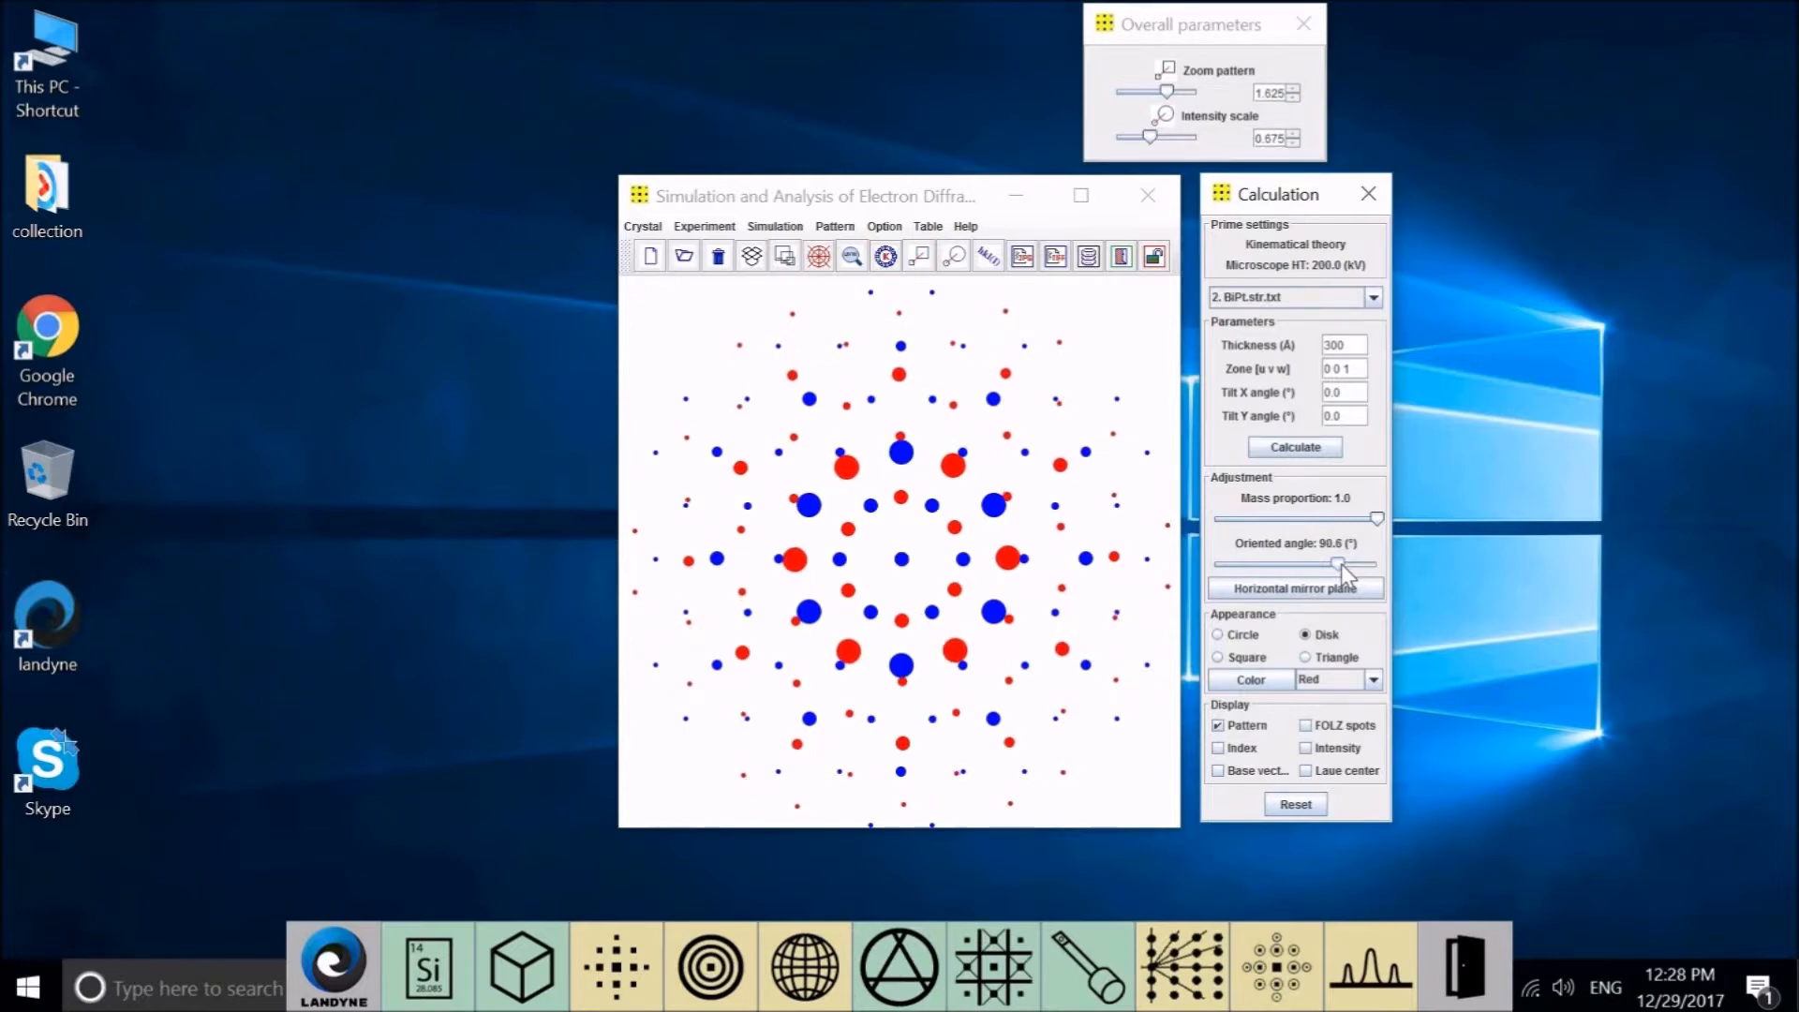
pyautogui.press('Left')
pyautogui.press('Left')
pyautogui.press('Left')
pyautogui.press('Left')
pyautogui.press('Left')
pyautogui.press('Left')
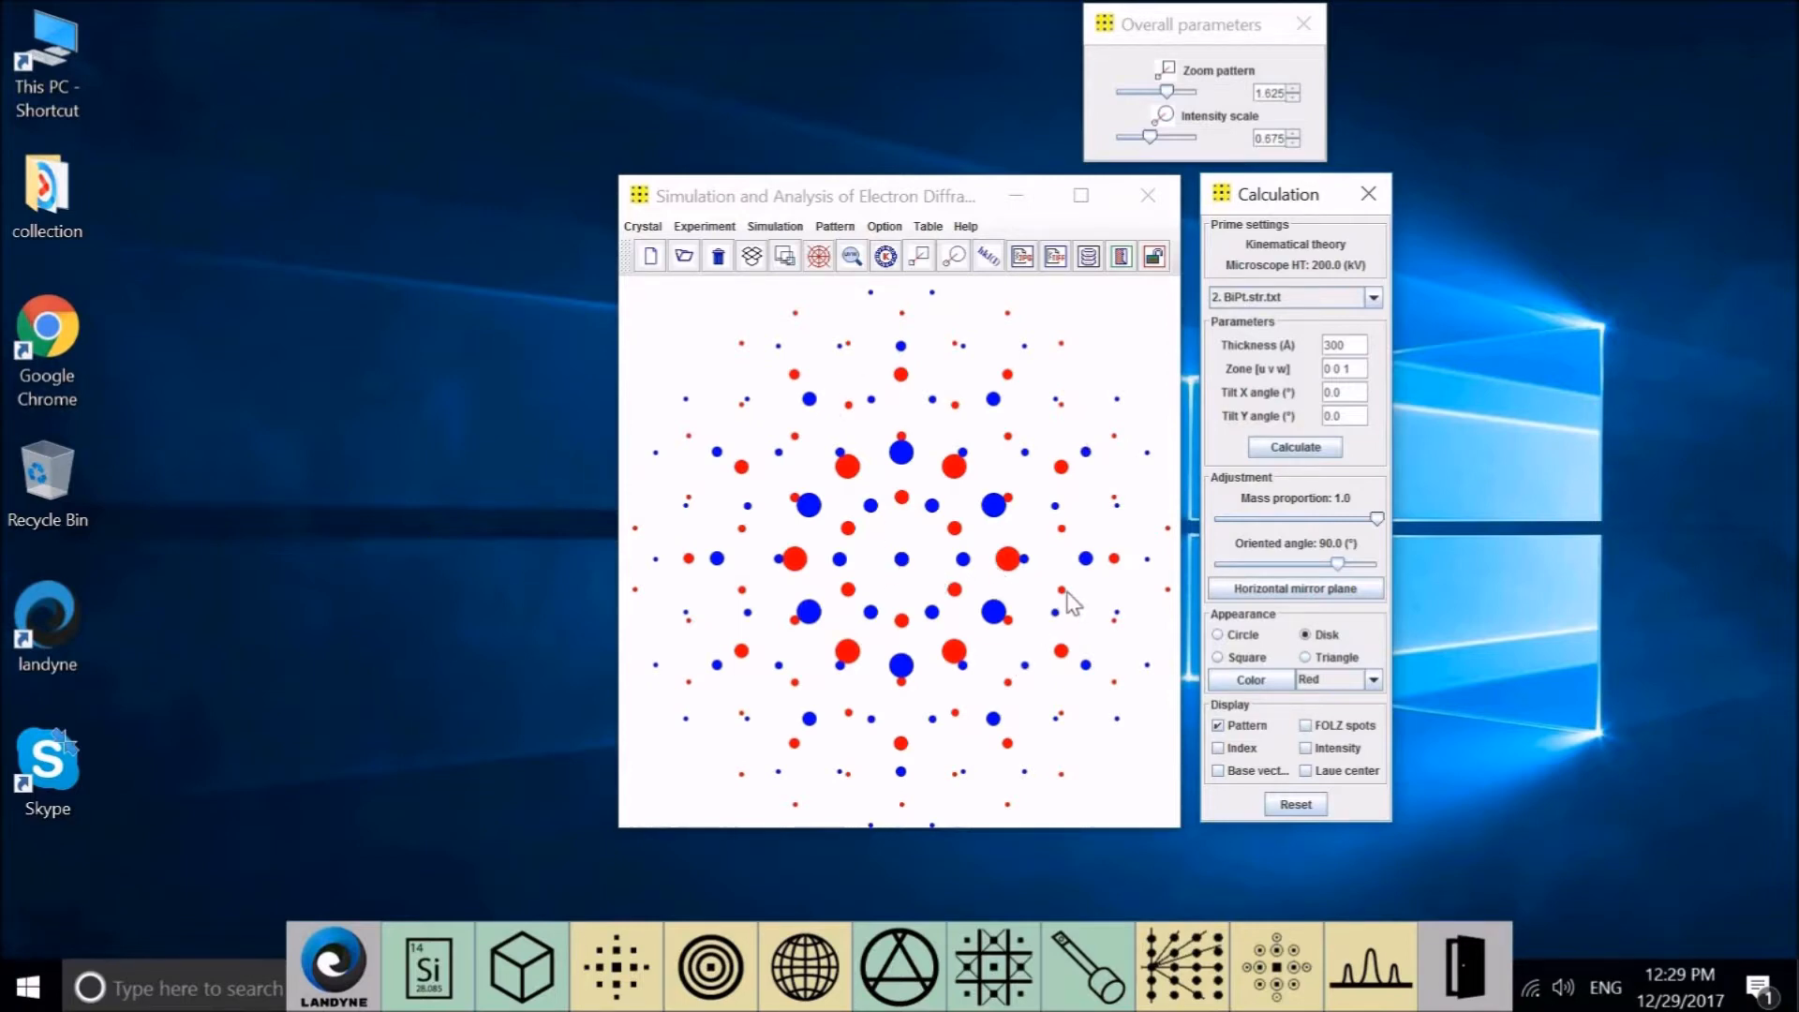
# Change the spot color of both BiPt crystals, 2. BiPt.str.txt and 1. BiPt.str.txt, to black
pyautogui.click(1374, 679)
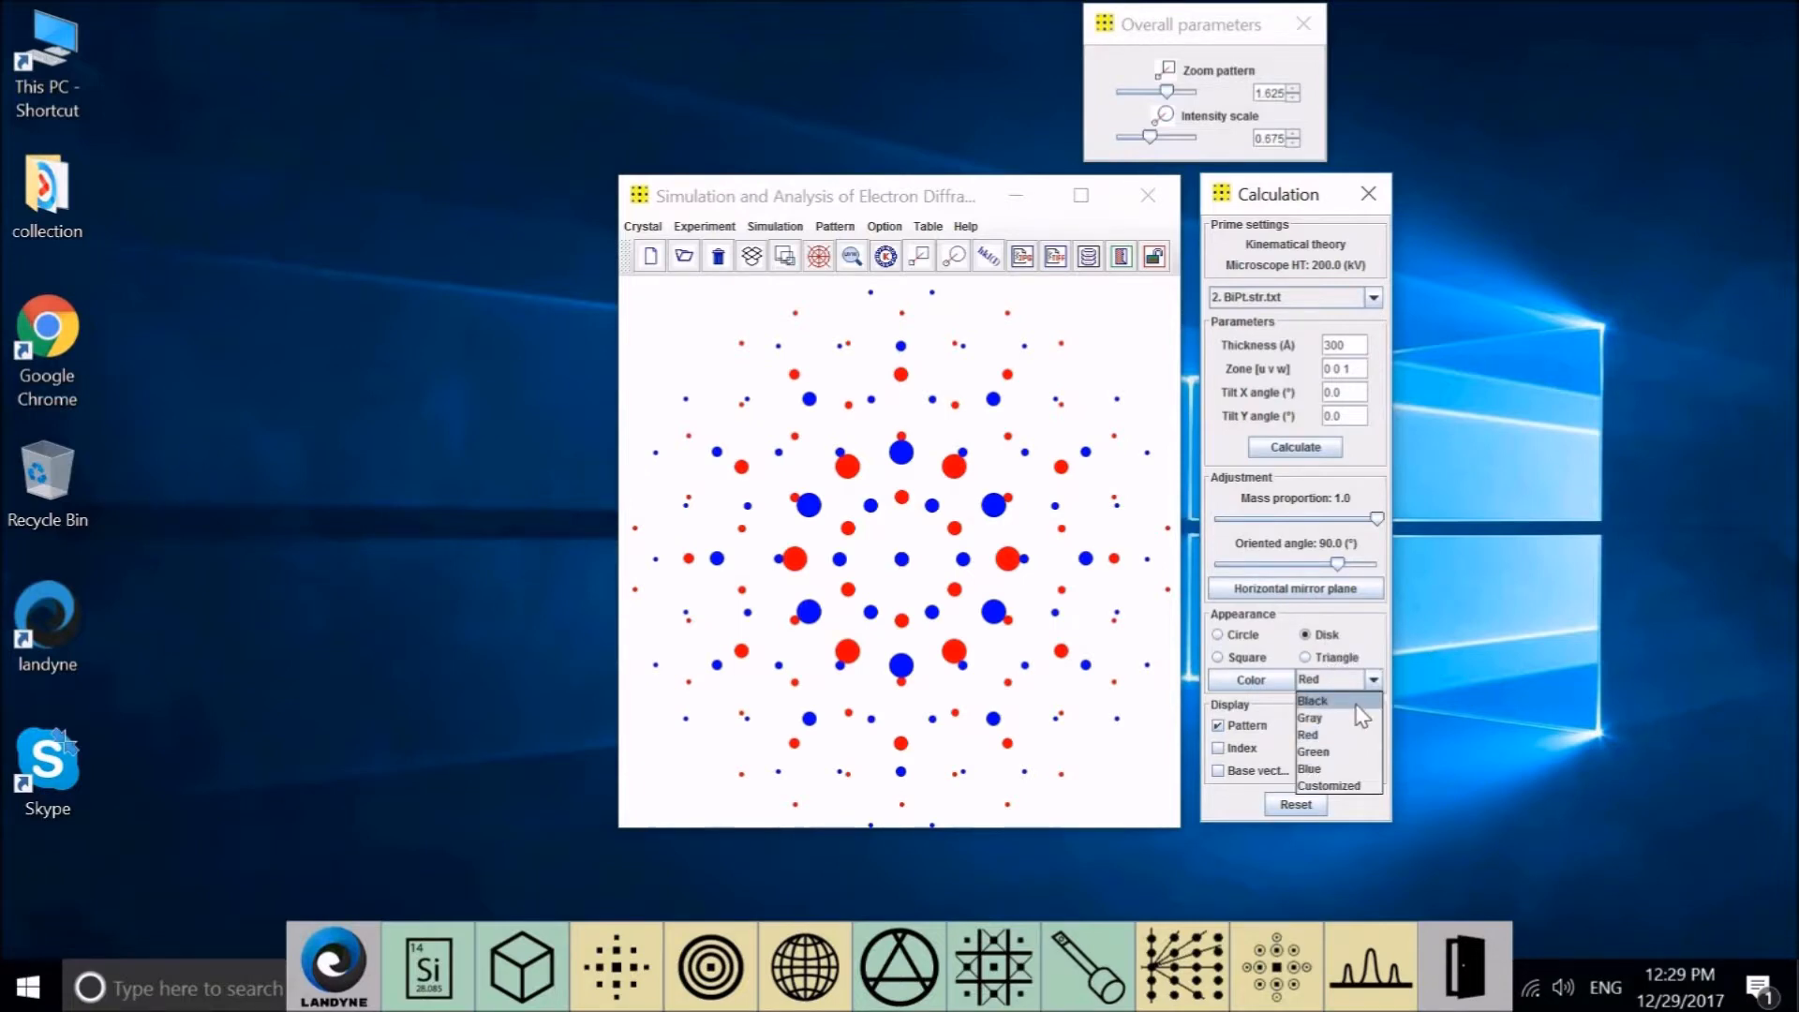
pyautogui.click(1358, 716)
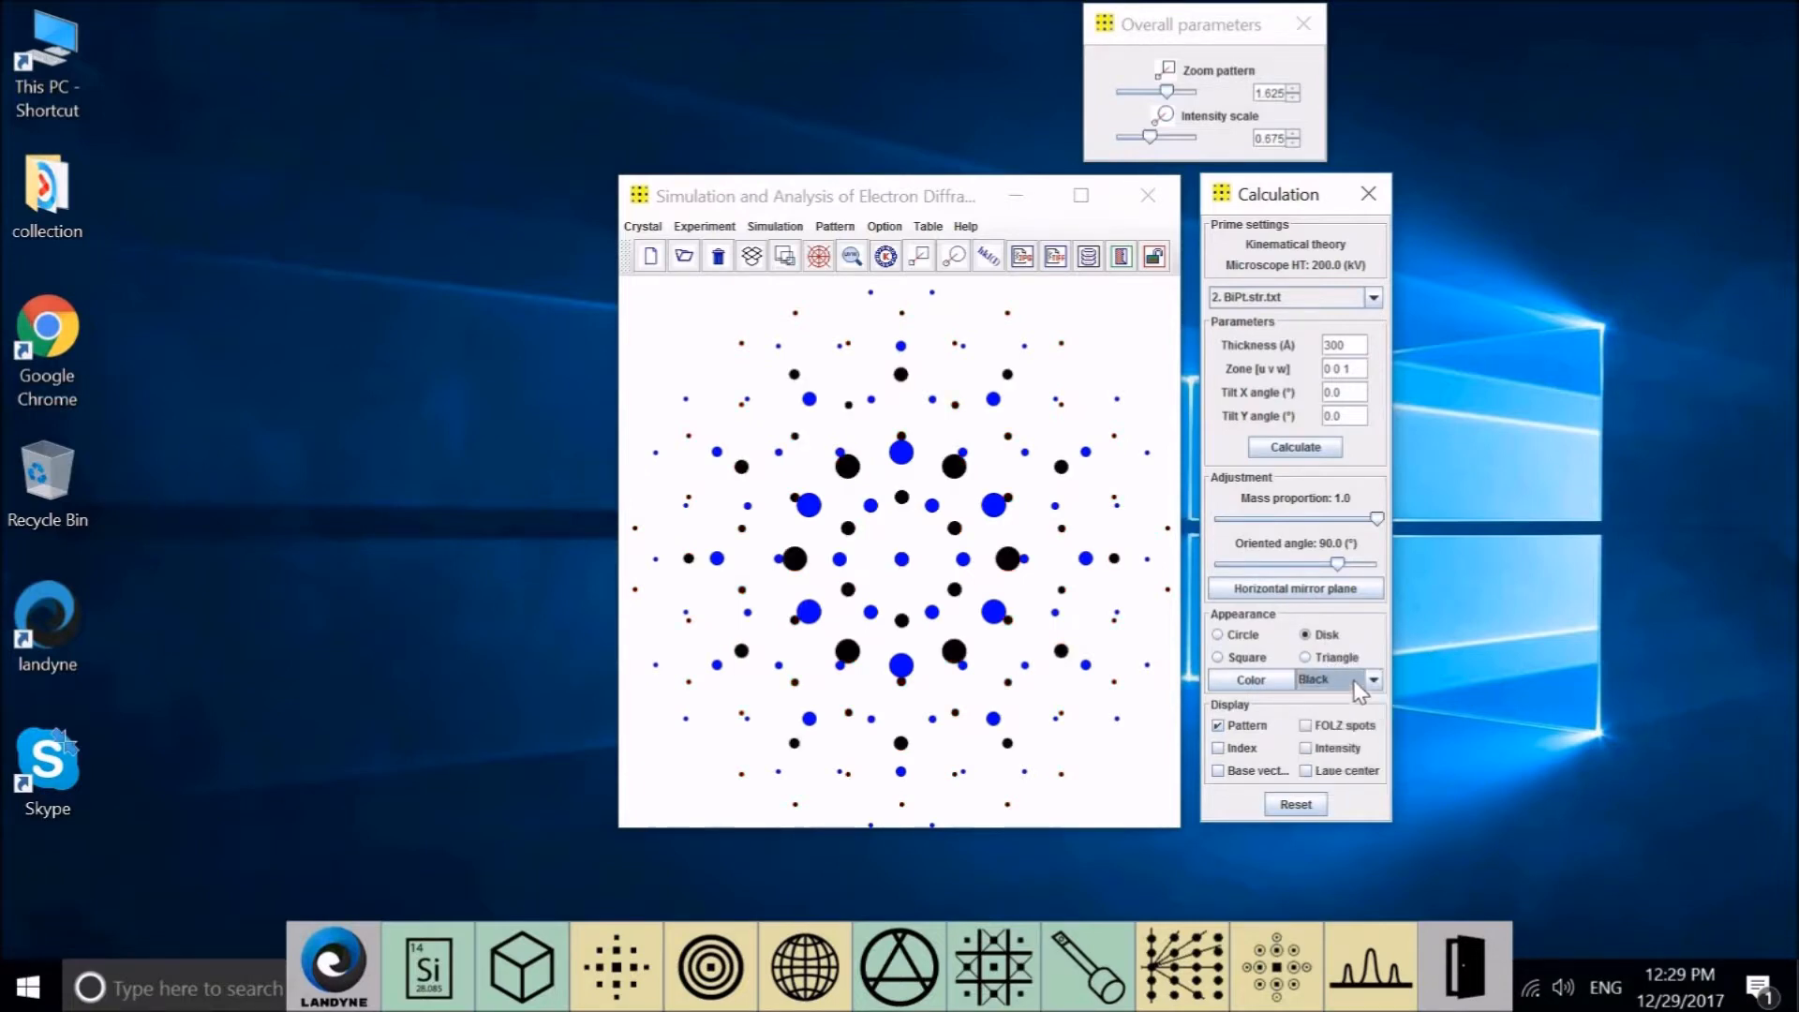
pyautogui.click(1373, 297)
pyautogui.click(1332, 336)
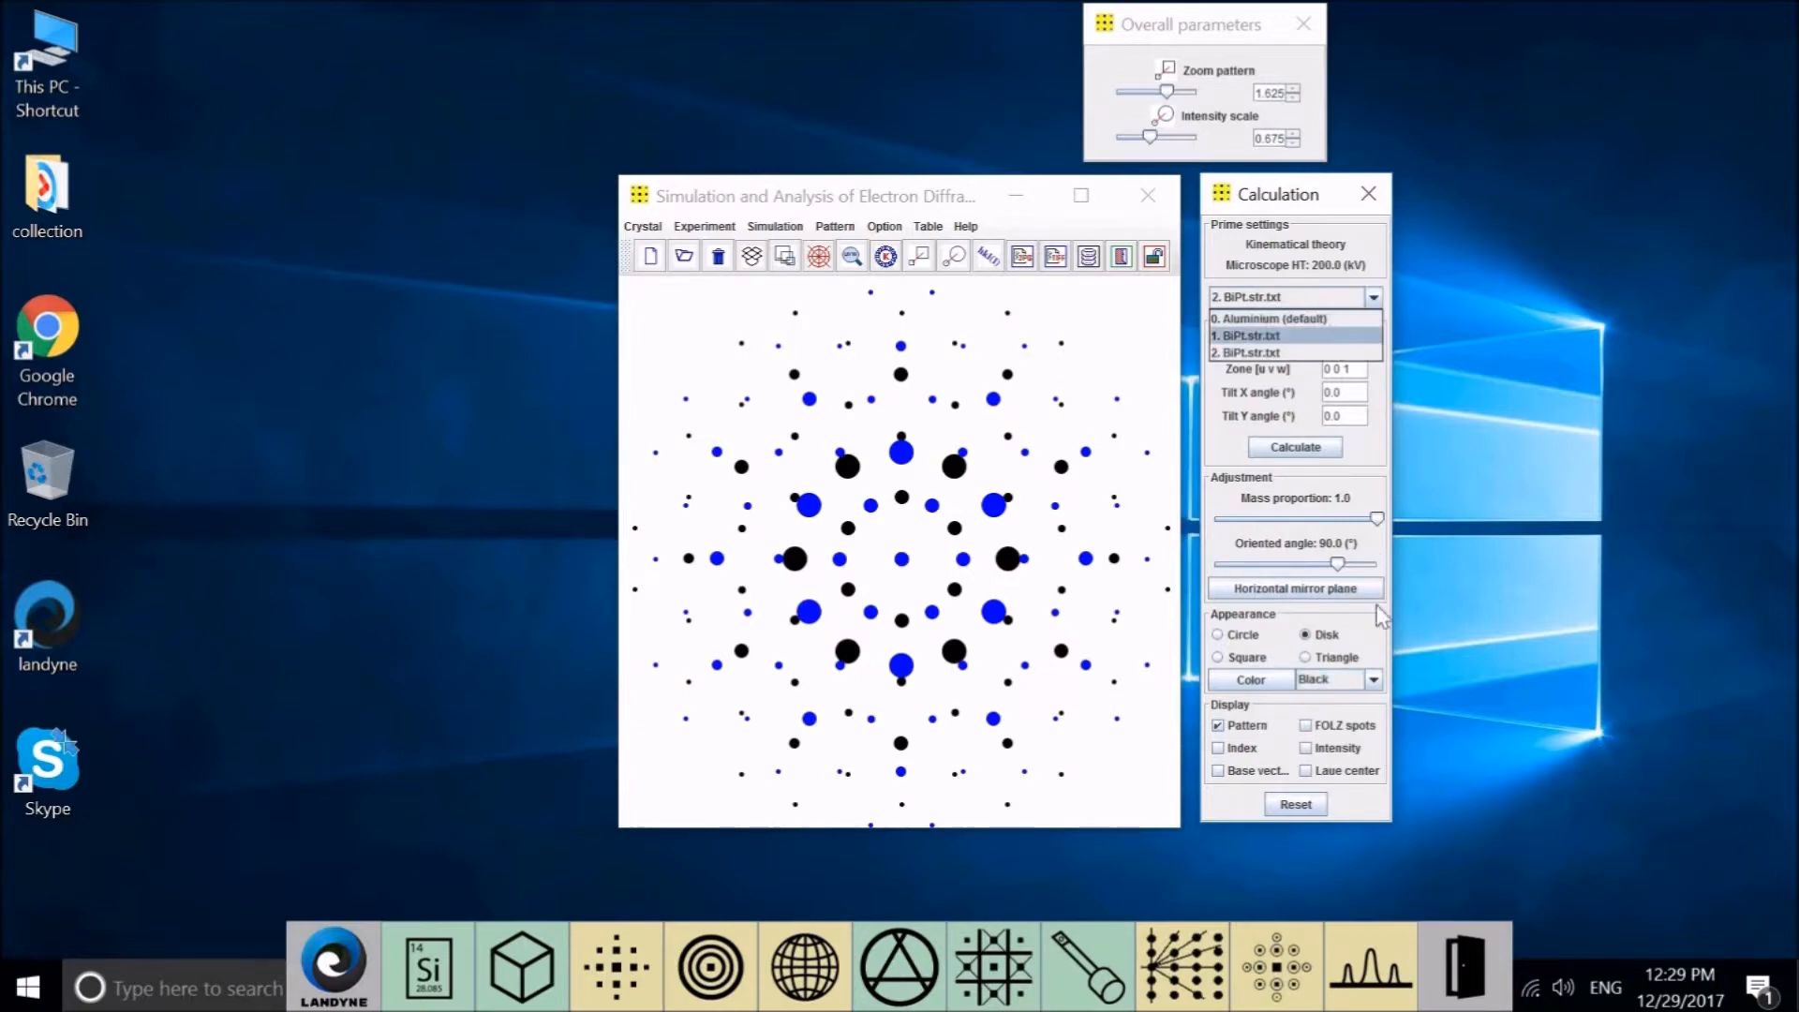
pyautogui.click(1366, 682)
pyautogui.click(1340, 702)
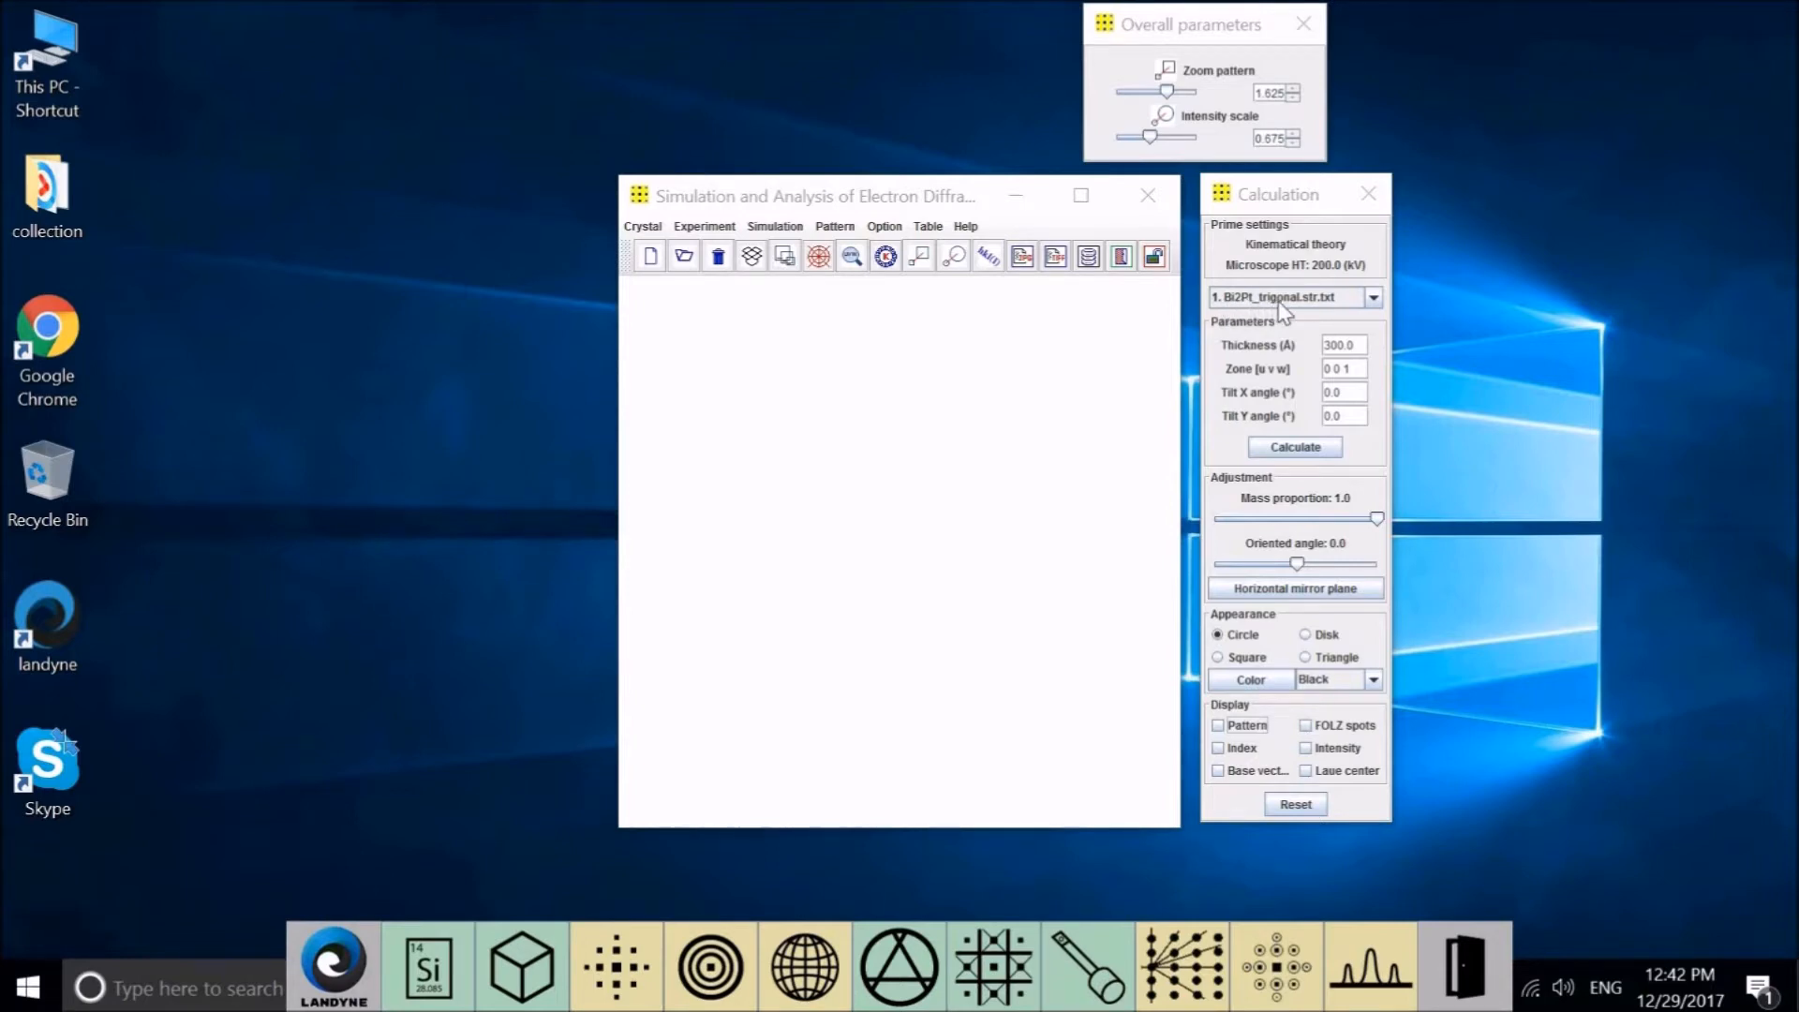
# Display the pattern of crystal 1. Bi2Pt_trigonal.str.txt and overlay the pattern of crystal 2. BiPt.str.txt
pyautogui.click(1374, 298)
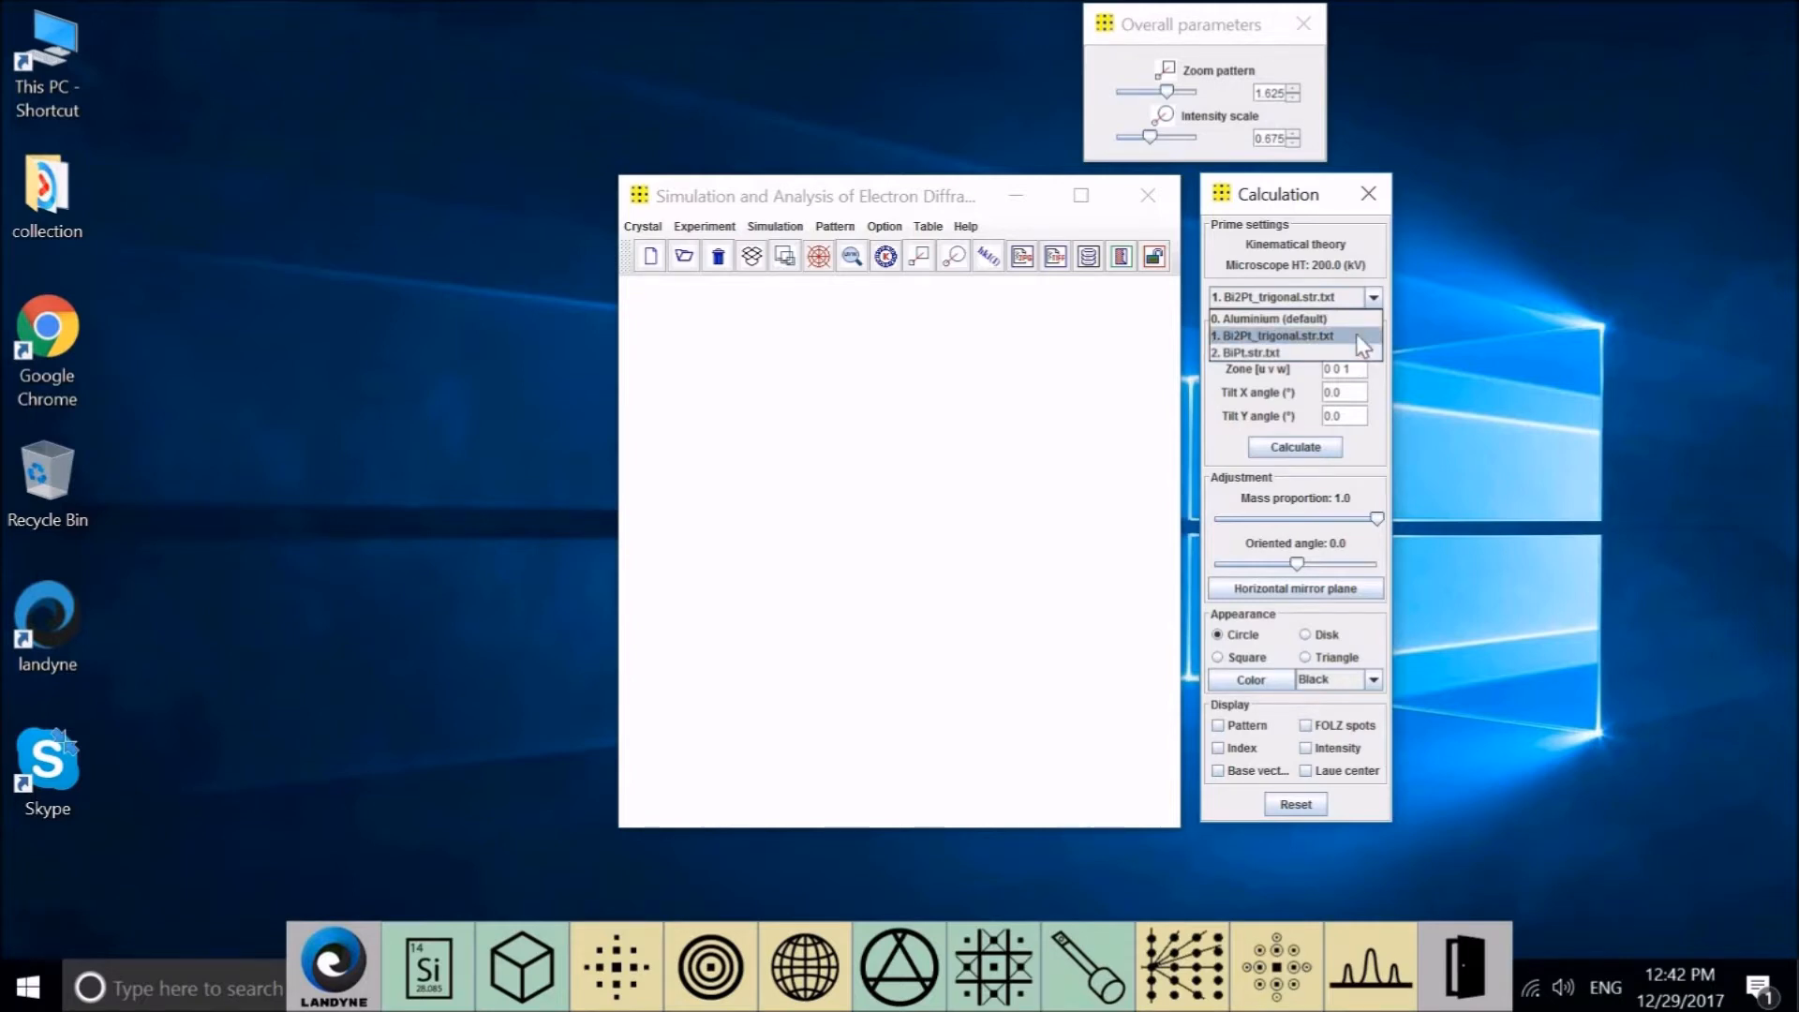
pyautogui.click(1357, 334)
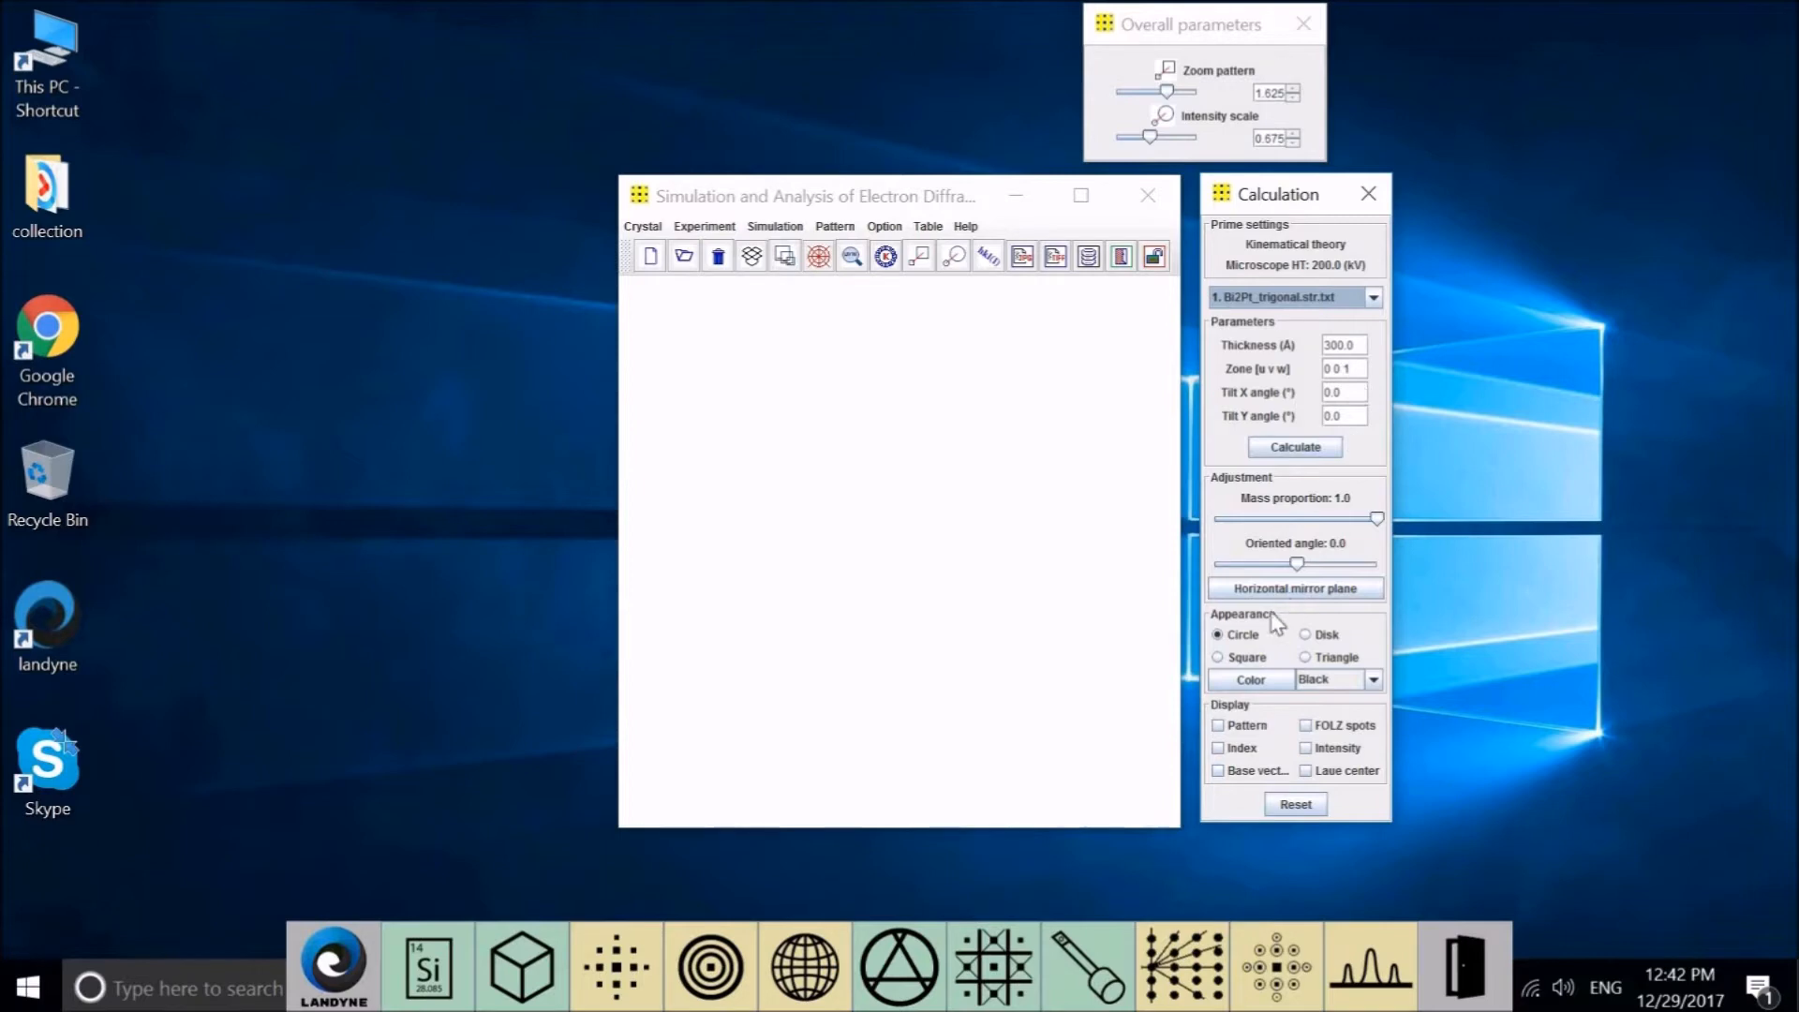
pyautogui.click(1247, 725)
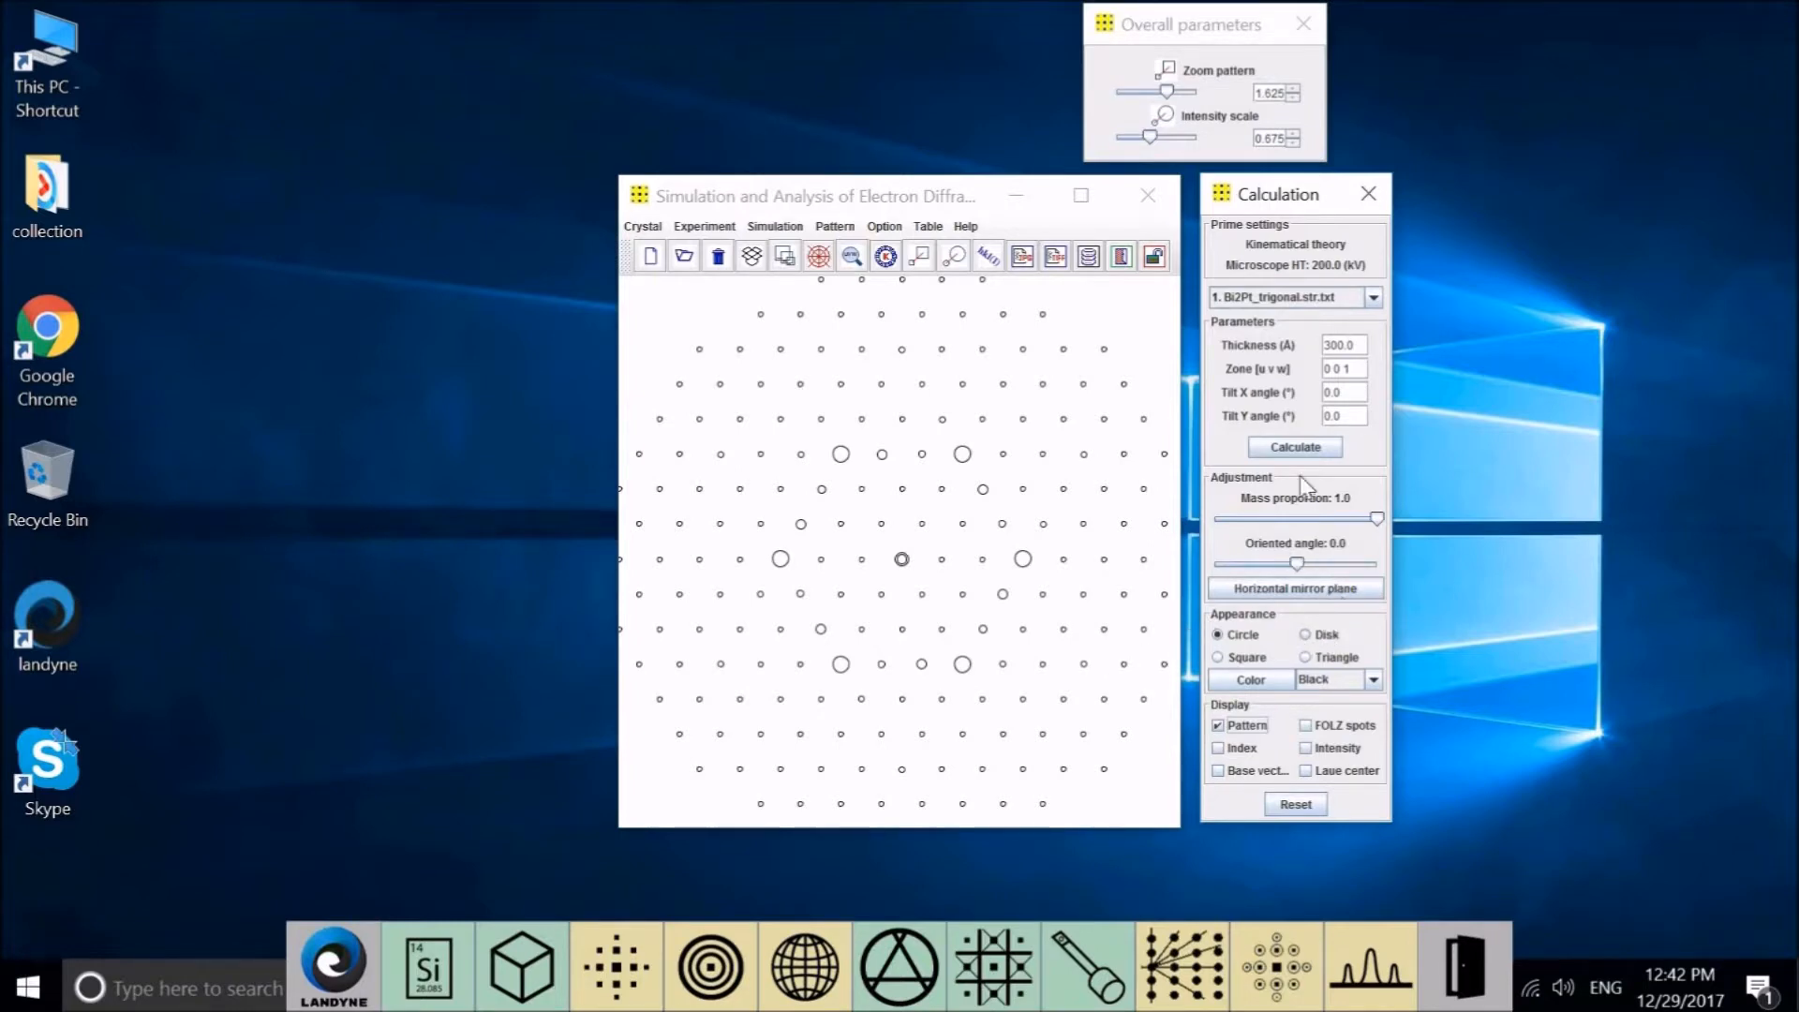
pyautogui.click(1373, 298)
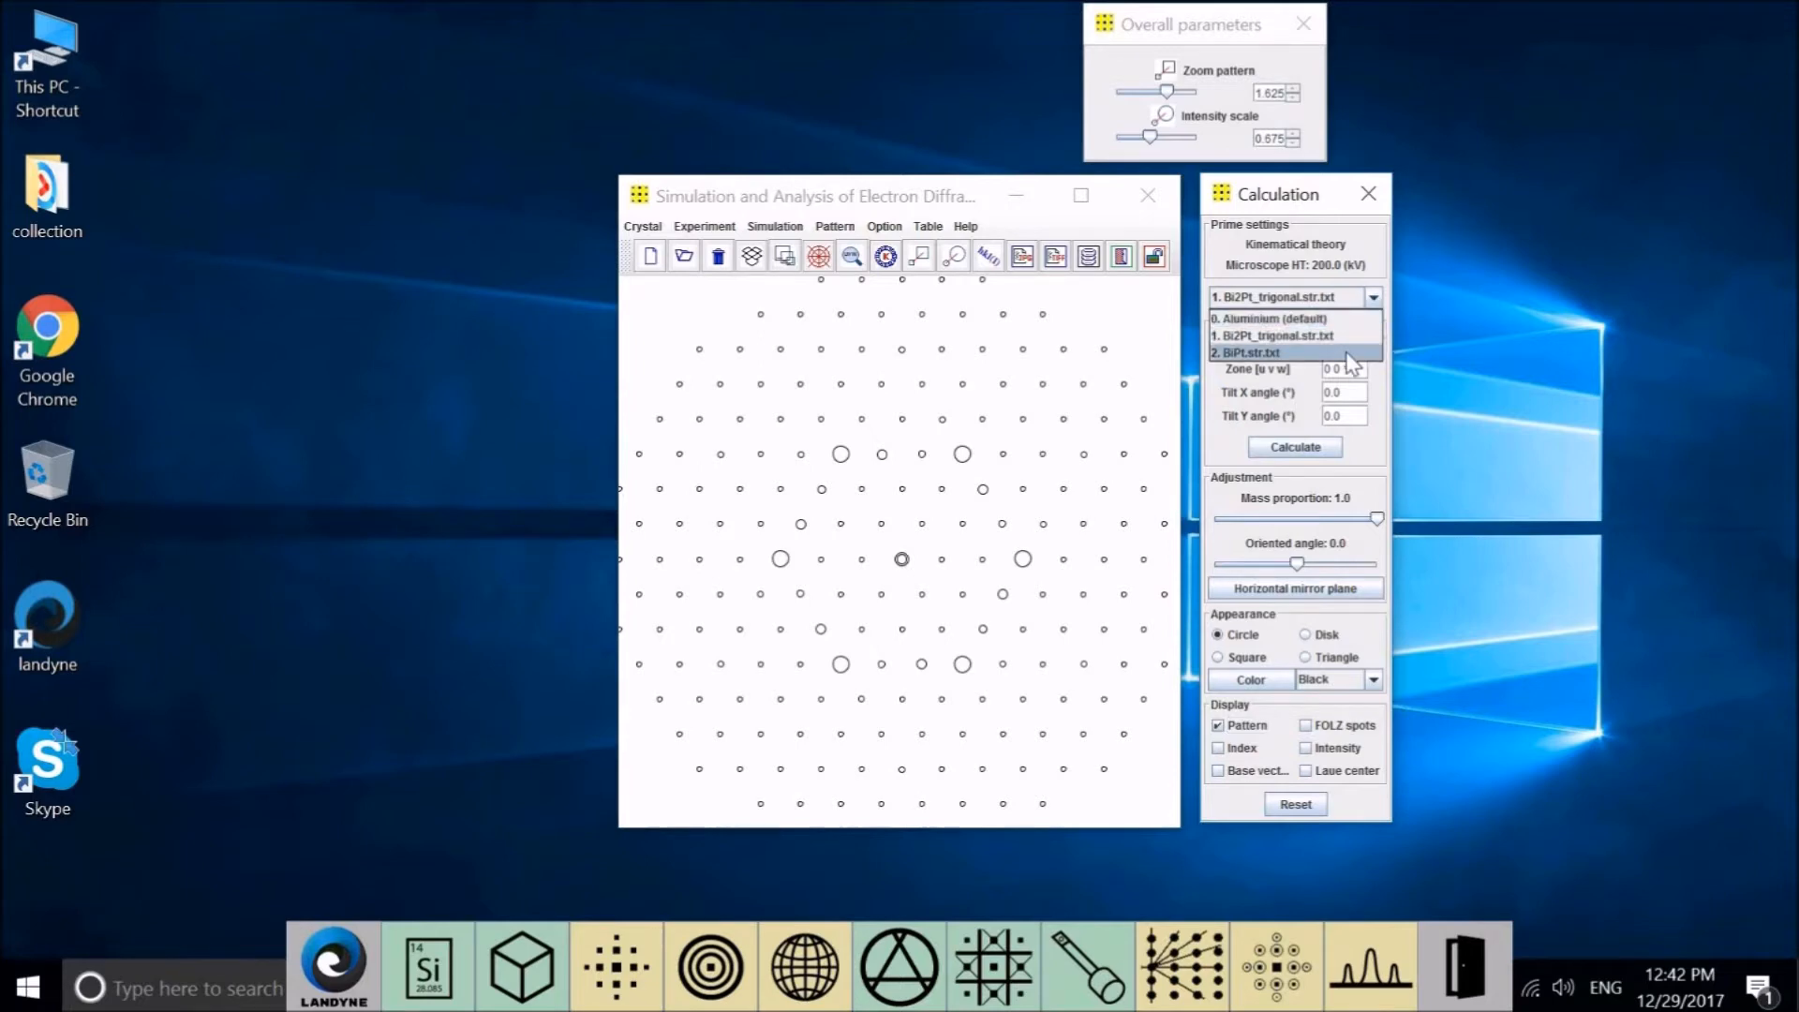
pyautogui.click(1349, 354)
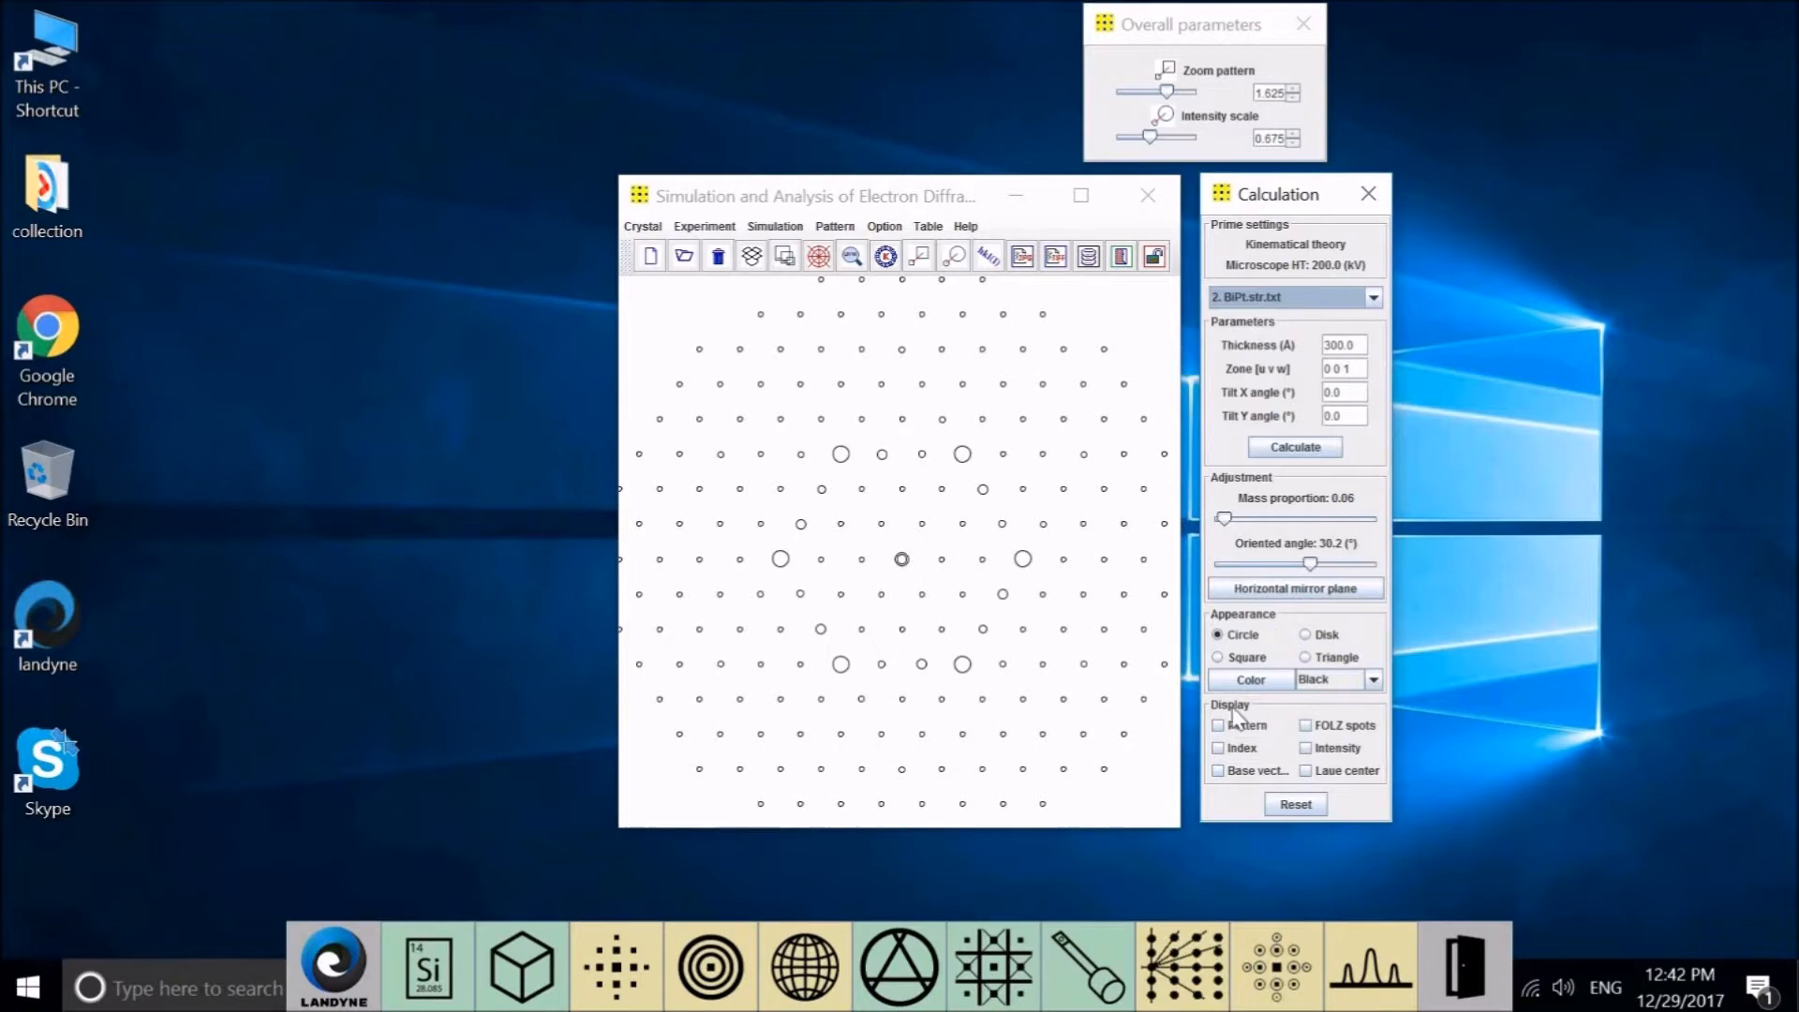
pyautogui.click(1231, 729)
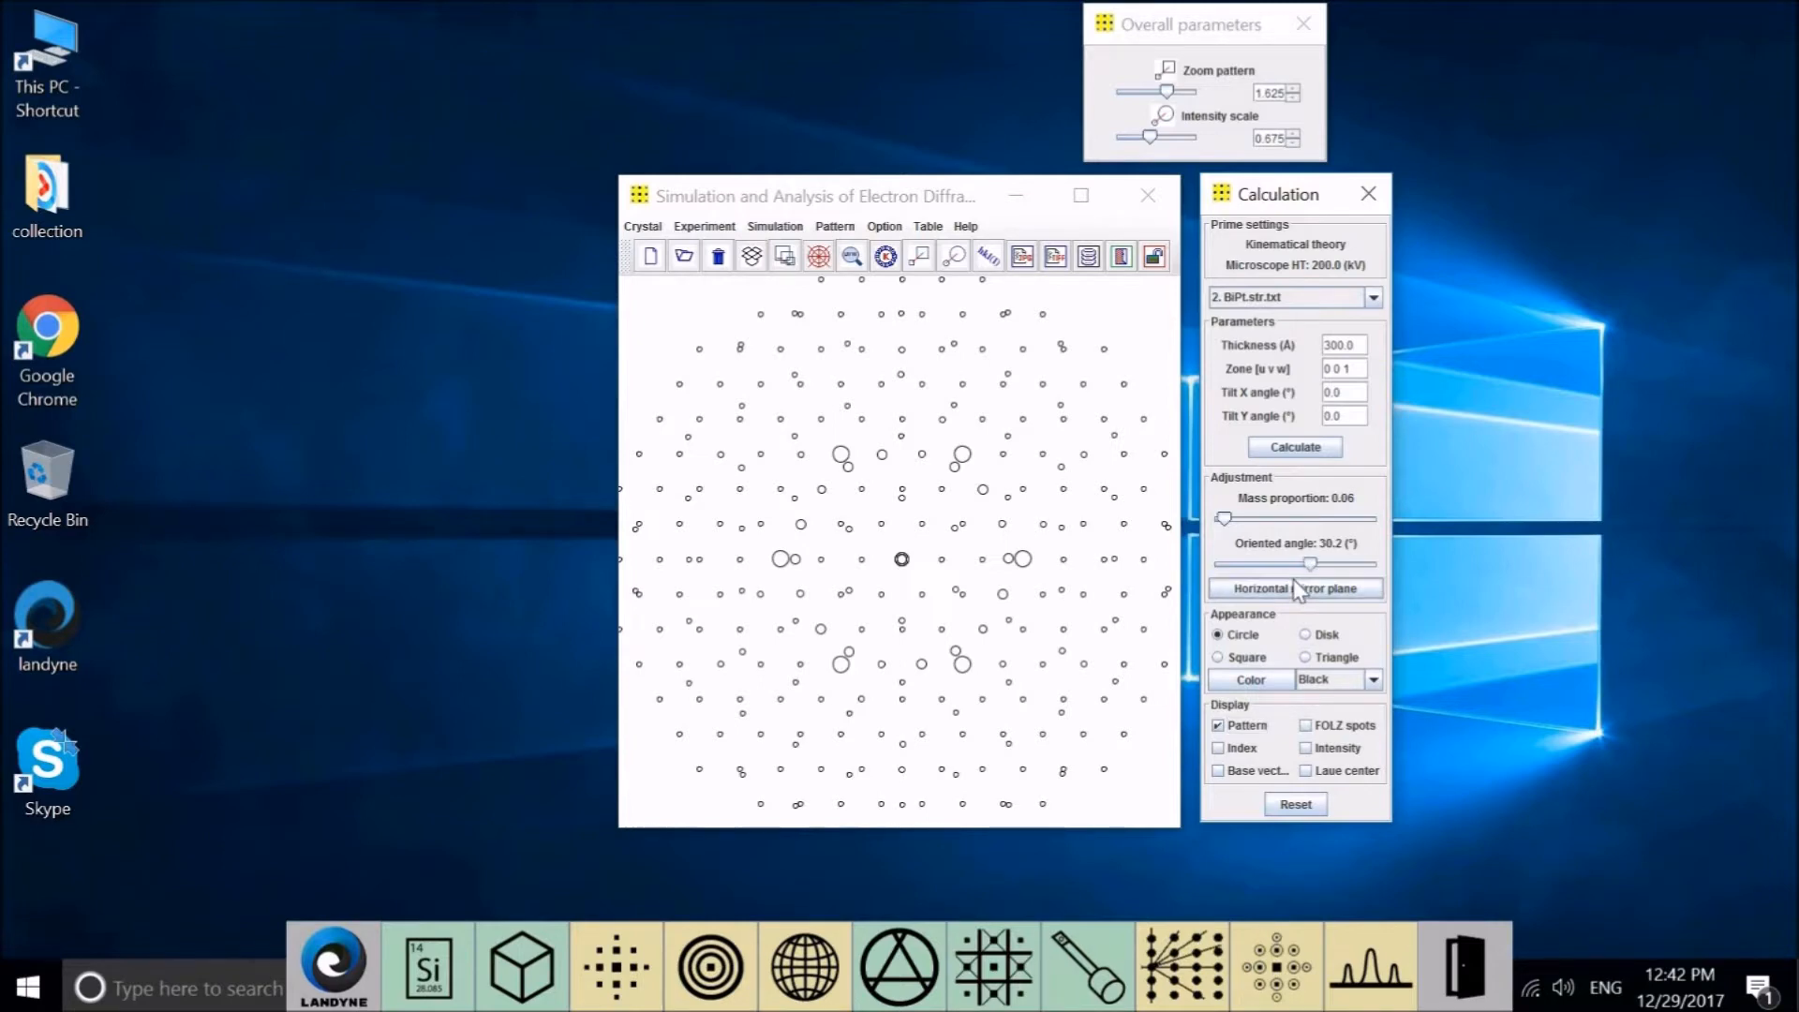
# Rotate the overlaid BiPt pattern to an oriented angle of 0.0°
pyautogui.moveTo(1310, 564)
pyautogui.mouseDown()
pyautogui.moveTo(1272, 564)
pyautogui.moveTo(1295, 564)
pyautogui.mouseUp()
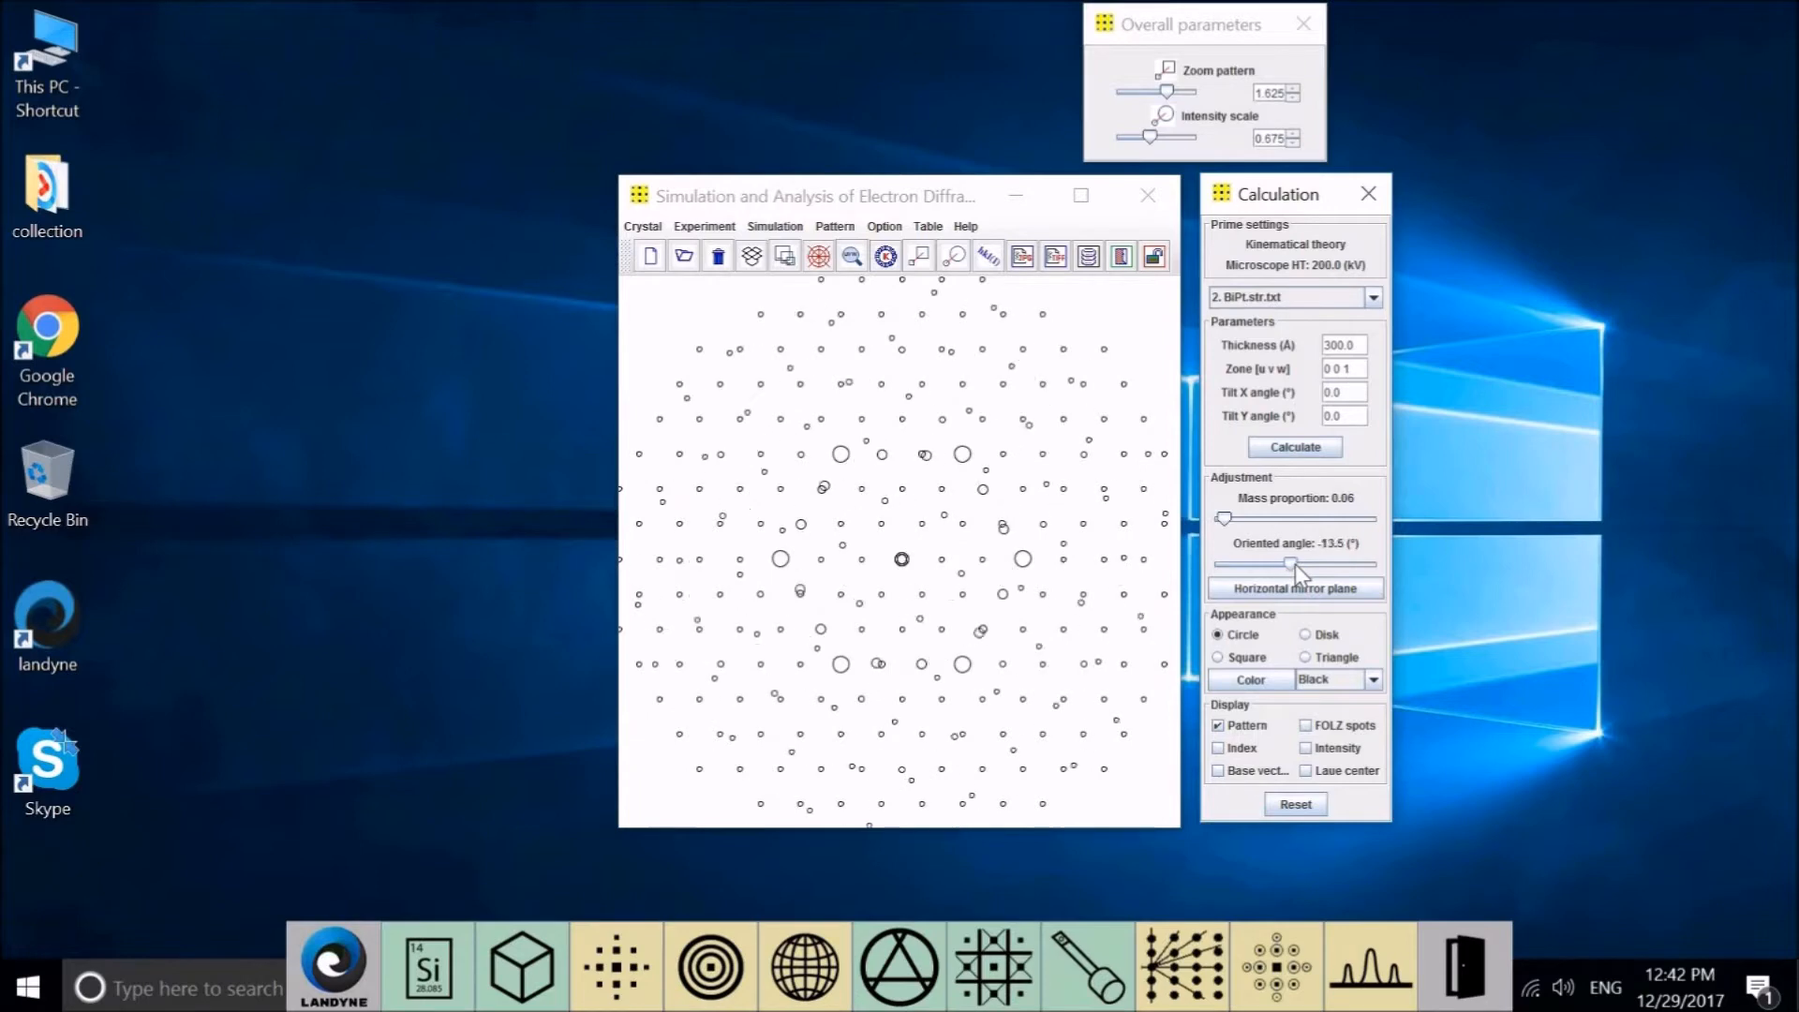
pyautogui.press('Right')
pyautogui.press('Right')
pyautogui.press('Right')
pyautogui.press('Right')
pyautogui.press('Right')
pyautogui.press('Right')
pyautogui.press('Right')
pyautogui.press('Right')
pyautogui.press('Right')
pyautogui.press('Right')
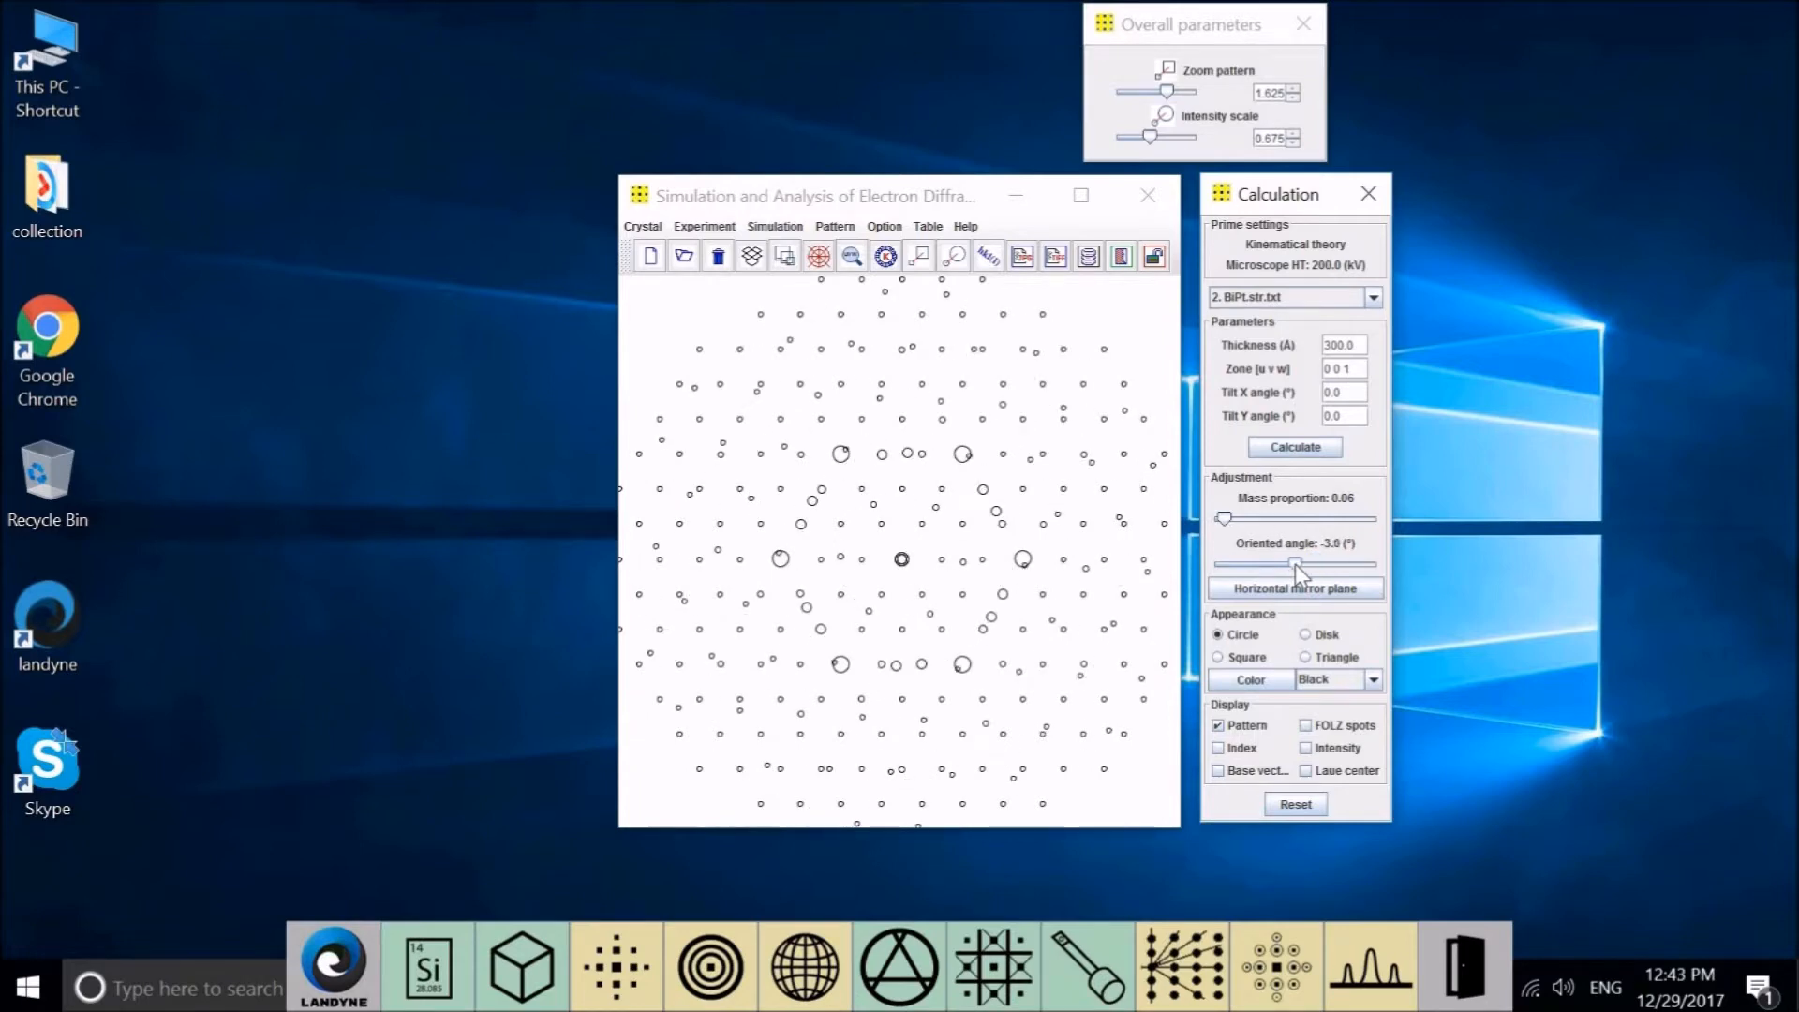
pyautogui.press('Right')
pyautogui.press('Right')
pyautogui.press('Right')
pyautogui.press('Right')
pyautogui.press('Right')
pyautogui.press('Right')
pyautogui.press('Right')
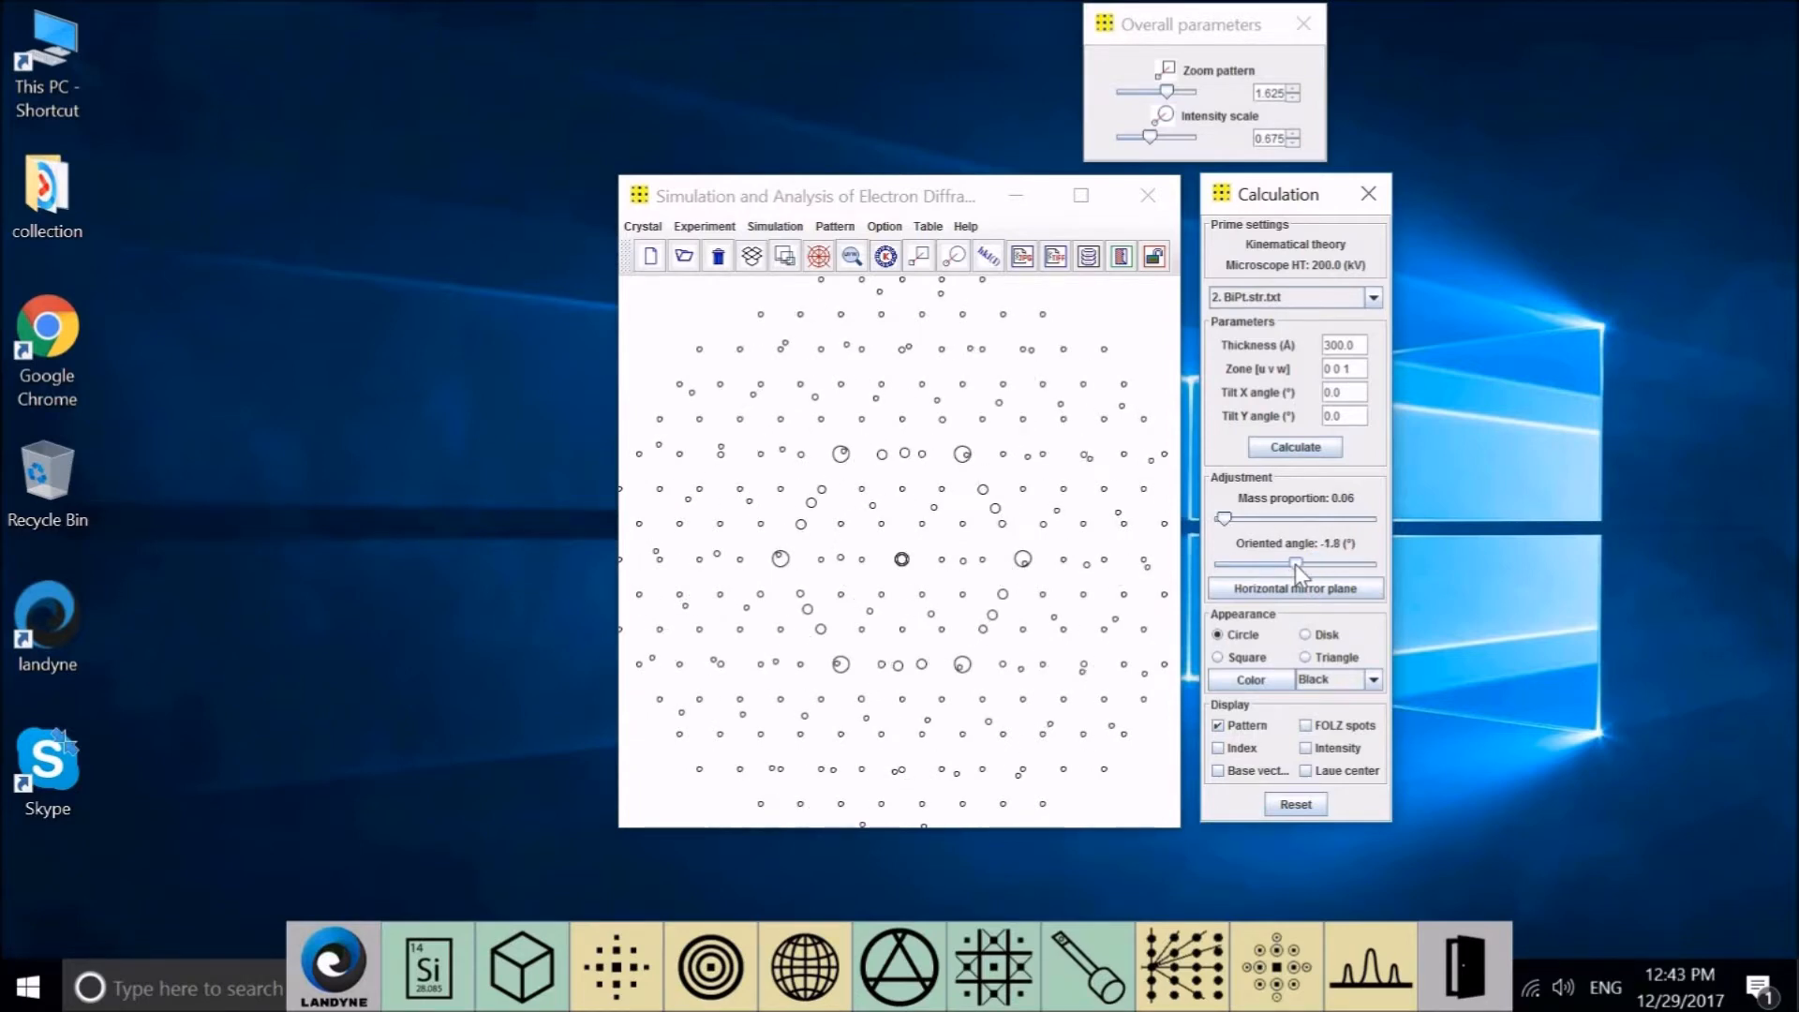
pyautogui.press('Right')
pyautogui.press('Right')
pyautogui.press('Right')
pyautogui.press('Right')
pyautogui.press('Right')
pyautogui.press('Right')
pyautogui.press('Right')
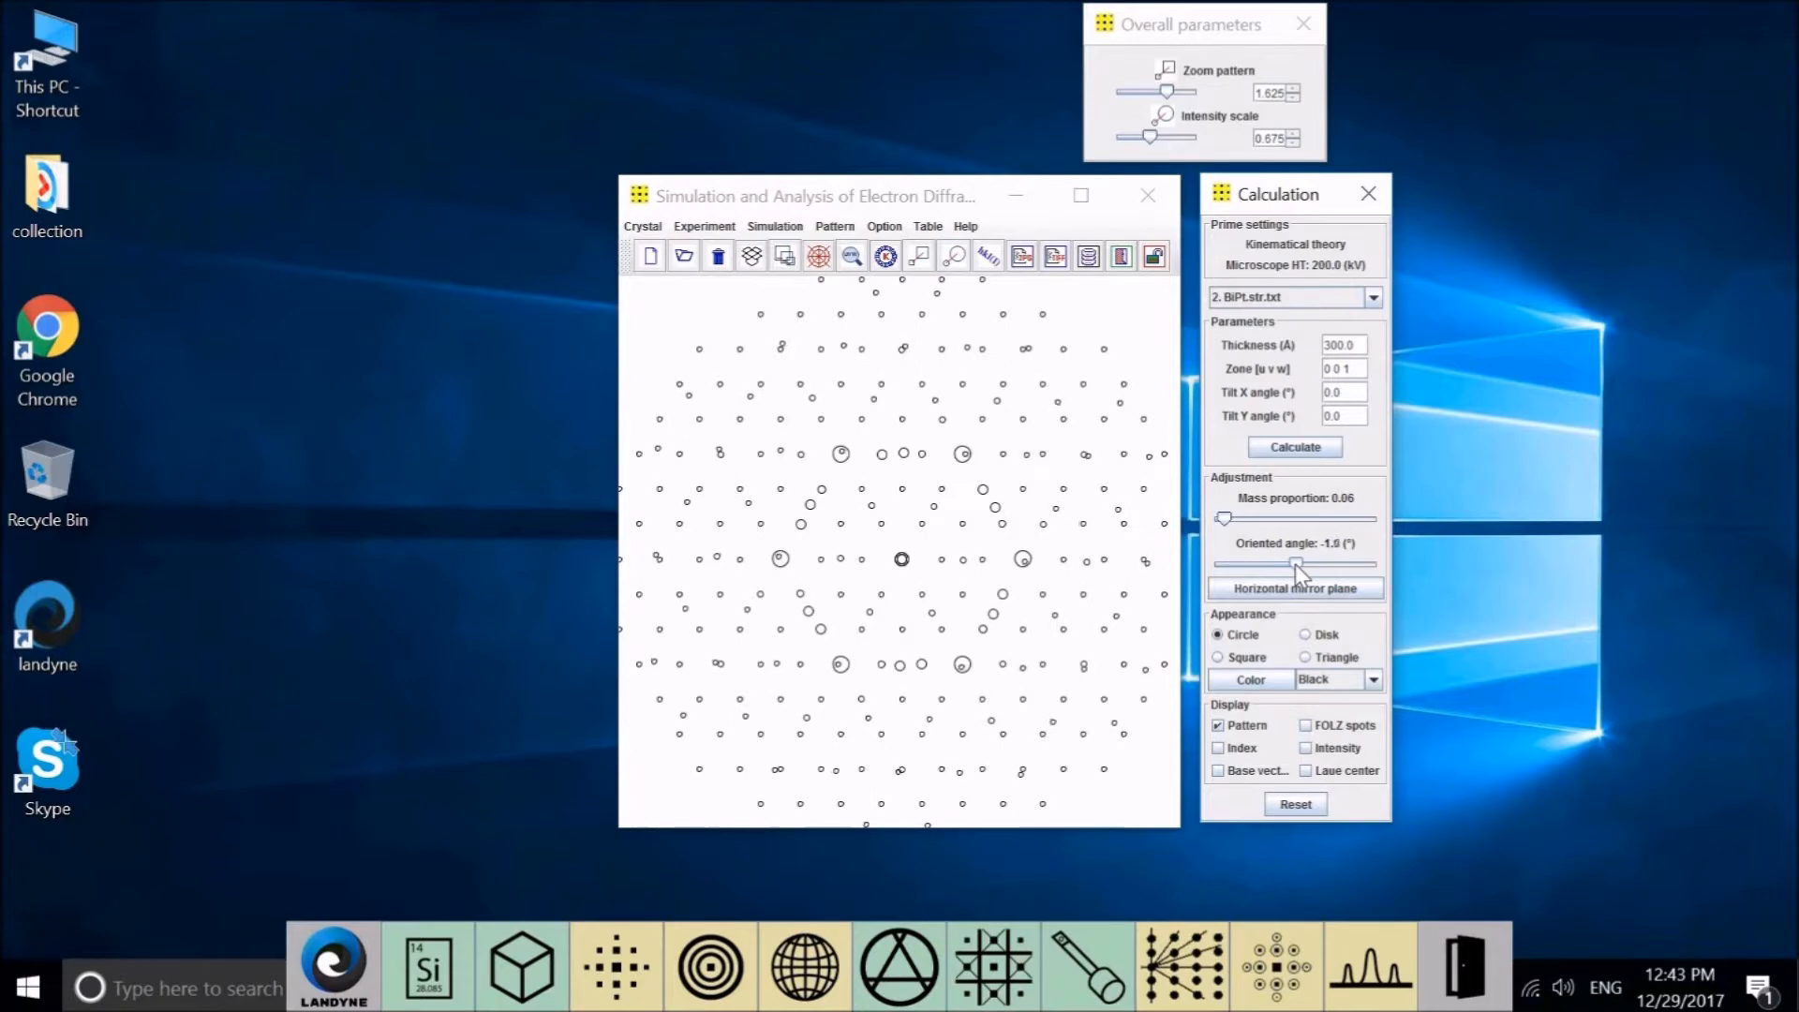
pyautogui.press('Right')
pyautogui.press('Right')
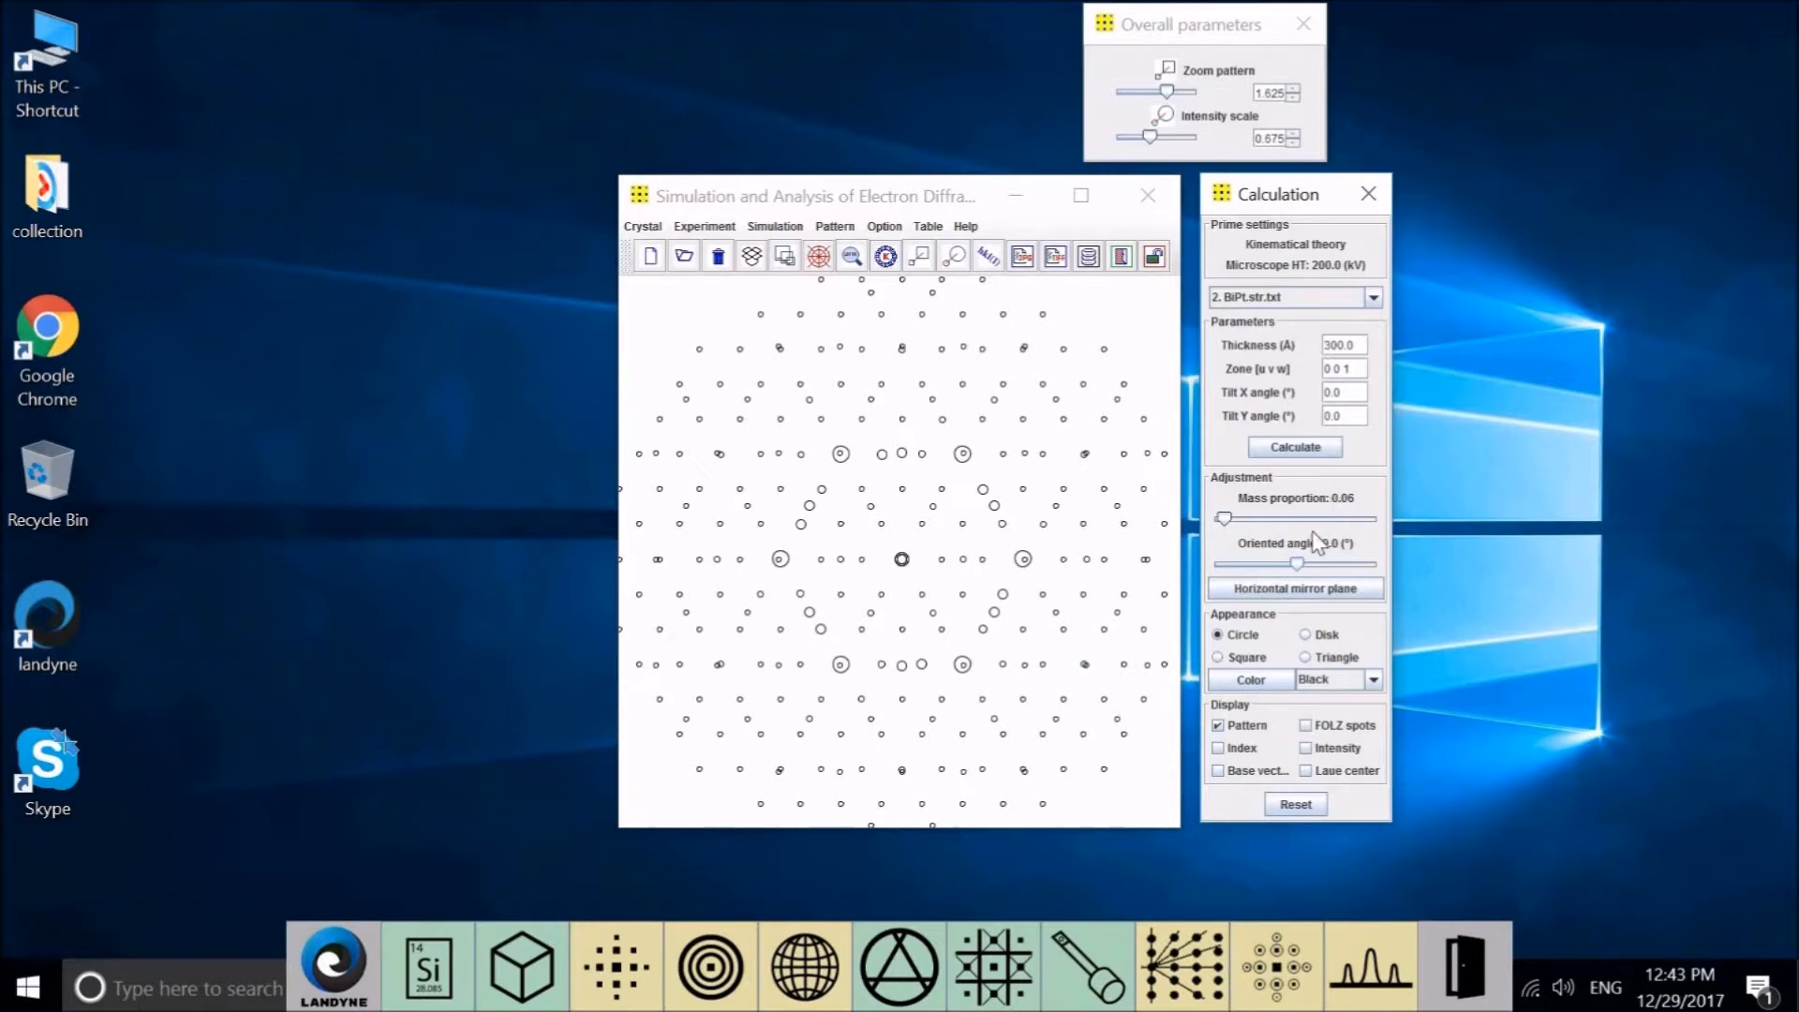
# Set the oriented angle of the BiPt pattern to 30.0° relative to the Bi2Pt pattern
pyautogui.moveTo(1296, 561); pyautogui.dragTo(1308, 564)
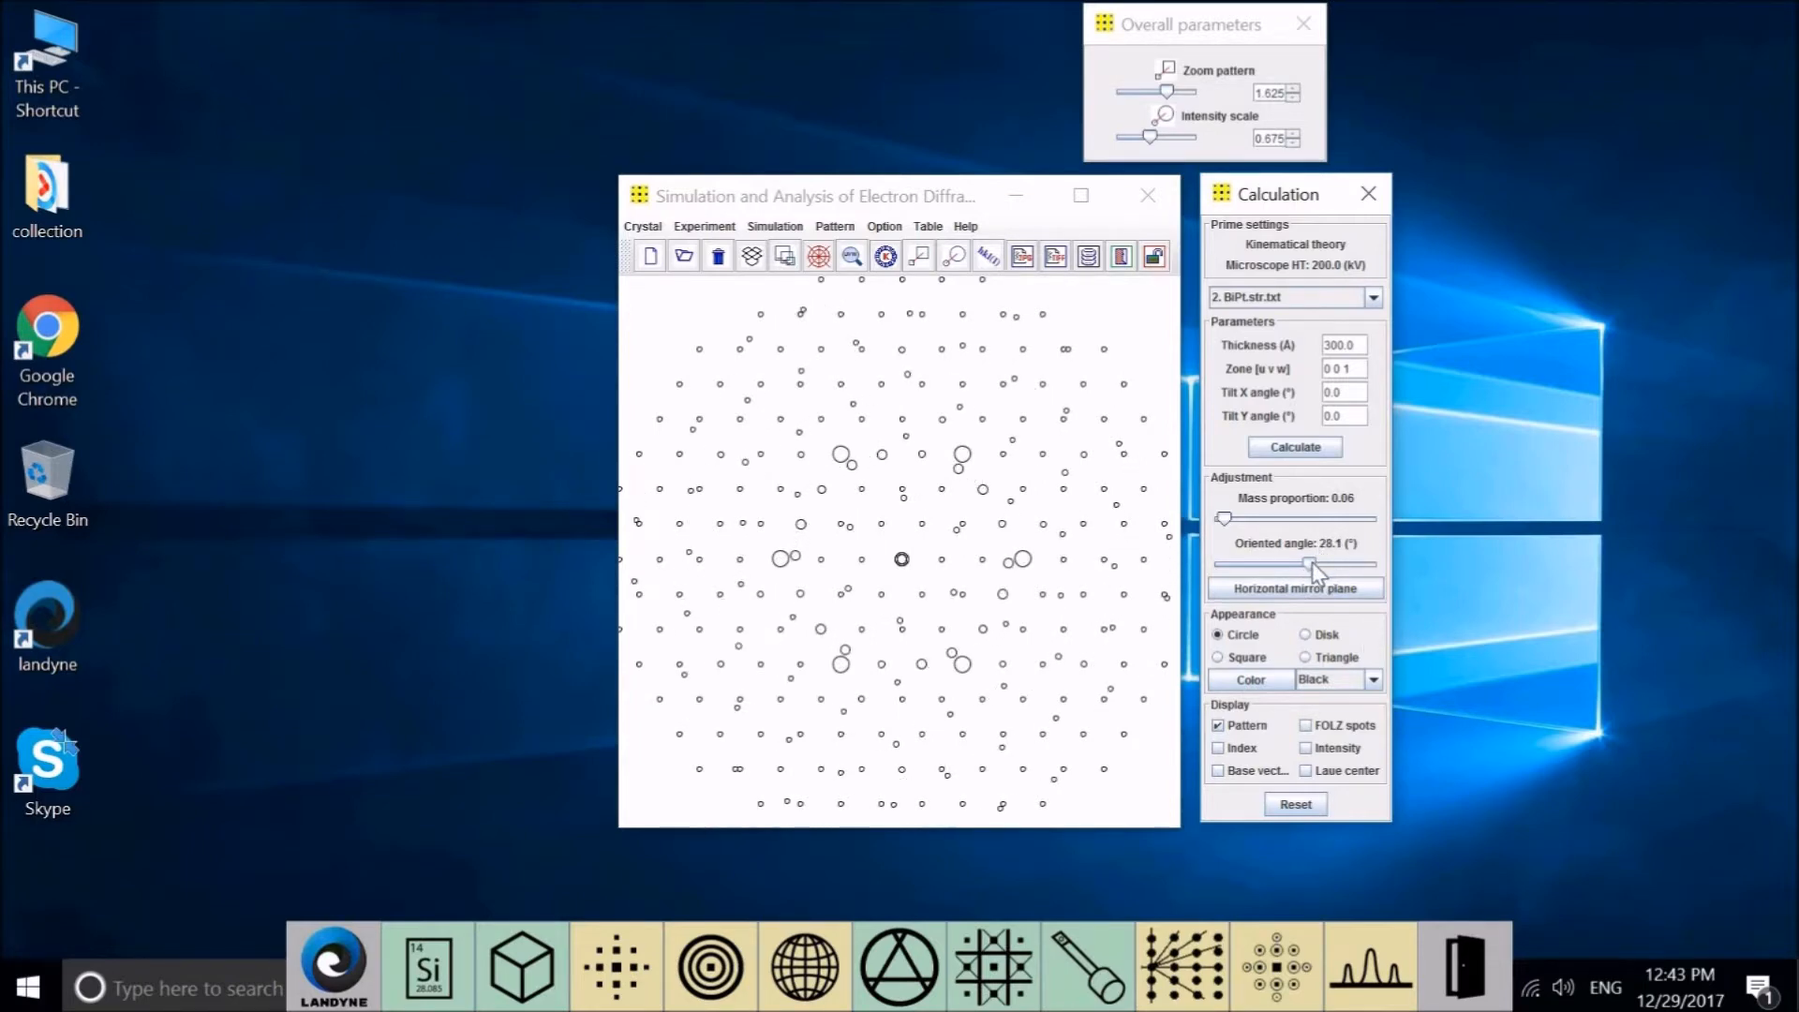
pyautogui.press('Right')
pyautogui.press('Right')
pyautogui.press('Right')
pyautogui.press('Right')
pyautogui.press('Right')
pyautogui.press('Right')
pyautogui.press('Right')
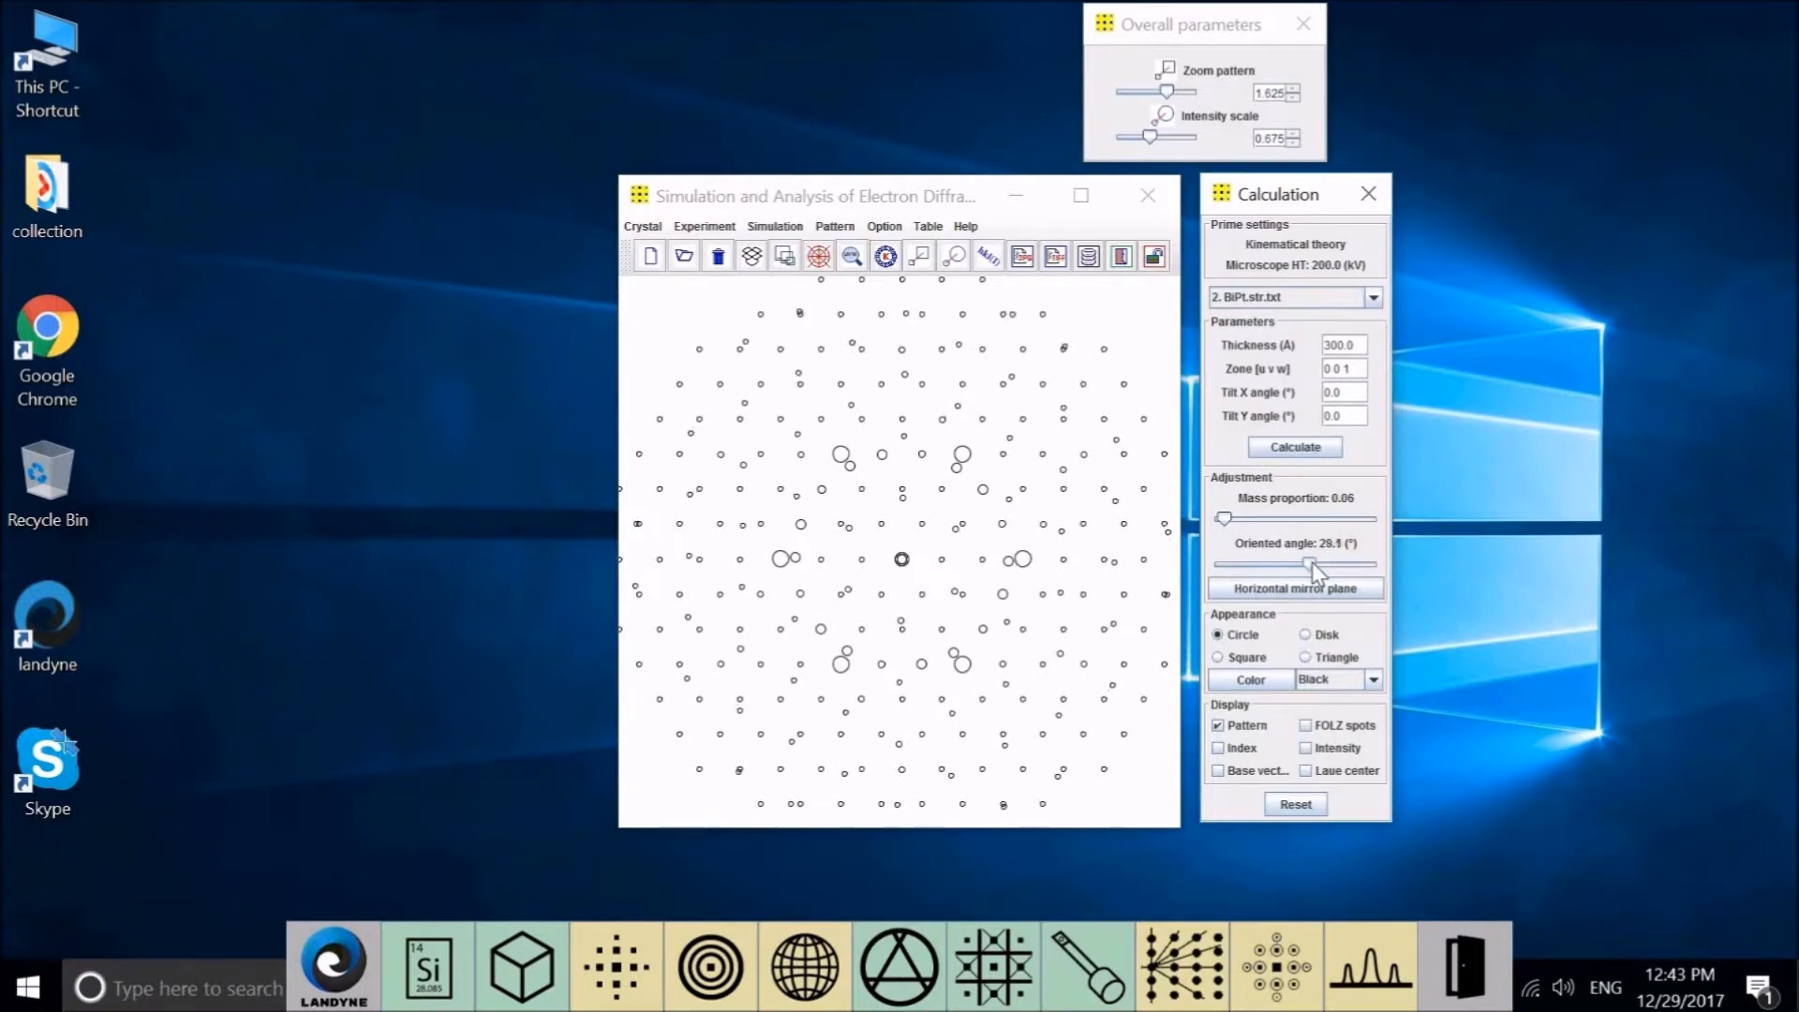
pyautogui.press('Right')
pyautogui.press('Right')
pyautogui.press('Right')
pyautogui.press('Right')
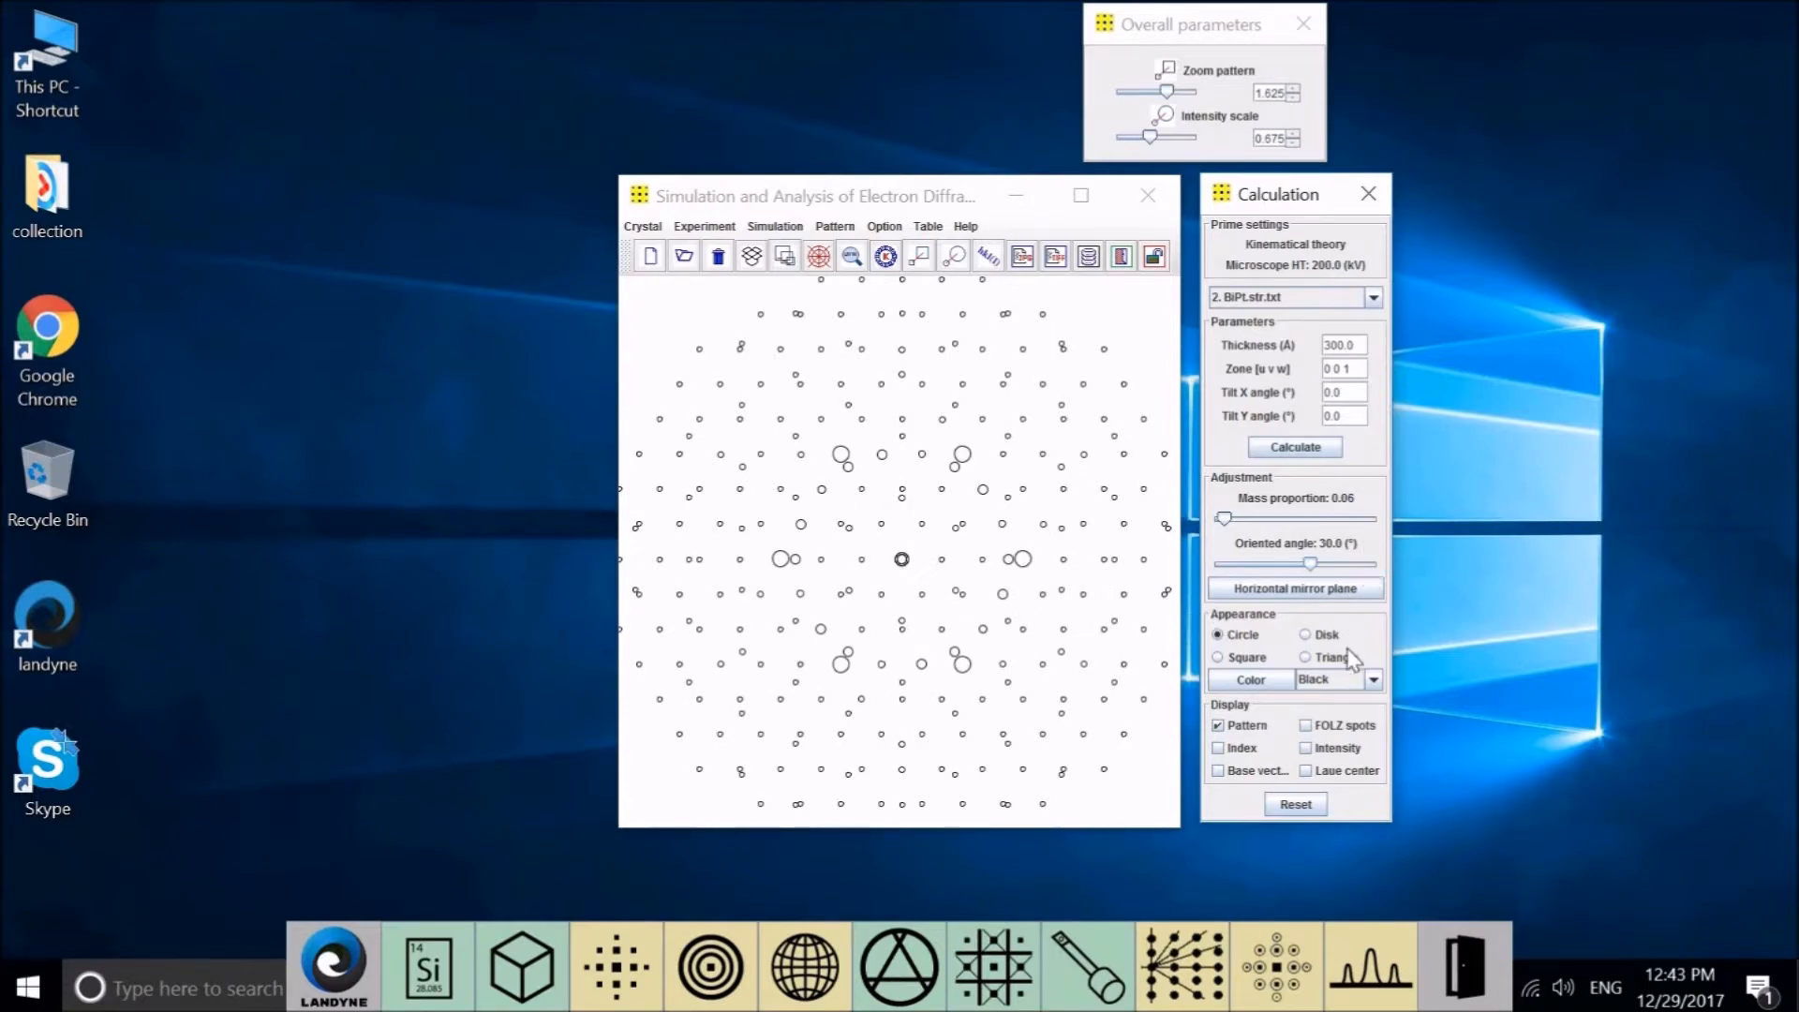
# Show the BiPt spots as disks, try a mass proportion of 1.0, and set it to 0.05
pyautogui.click(1322, 635)
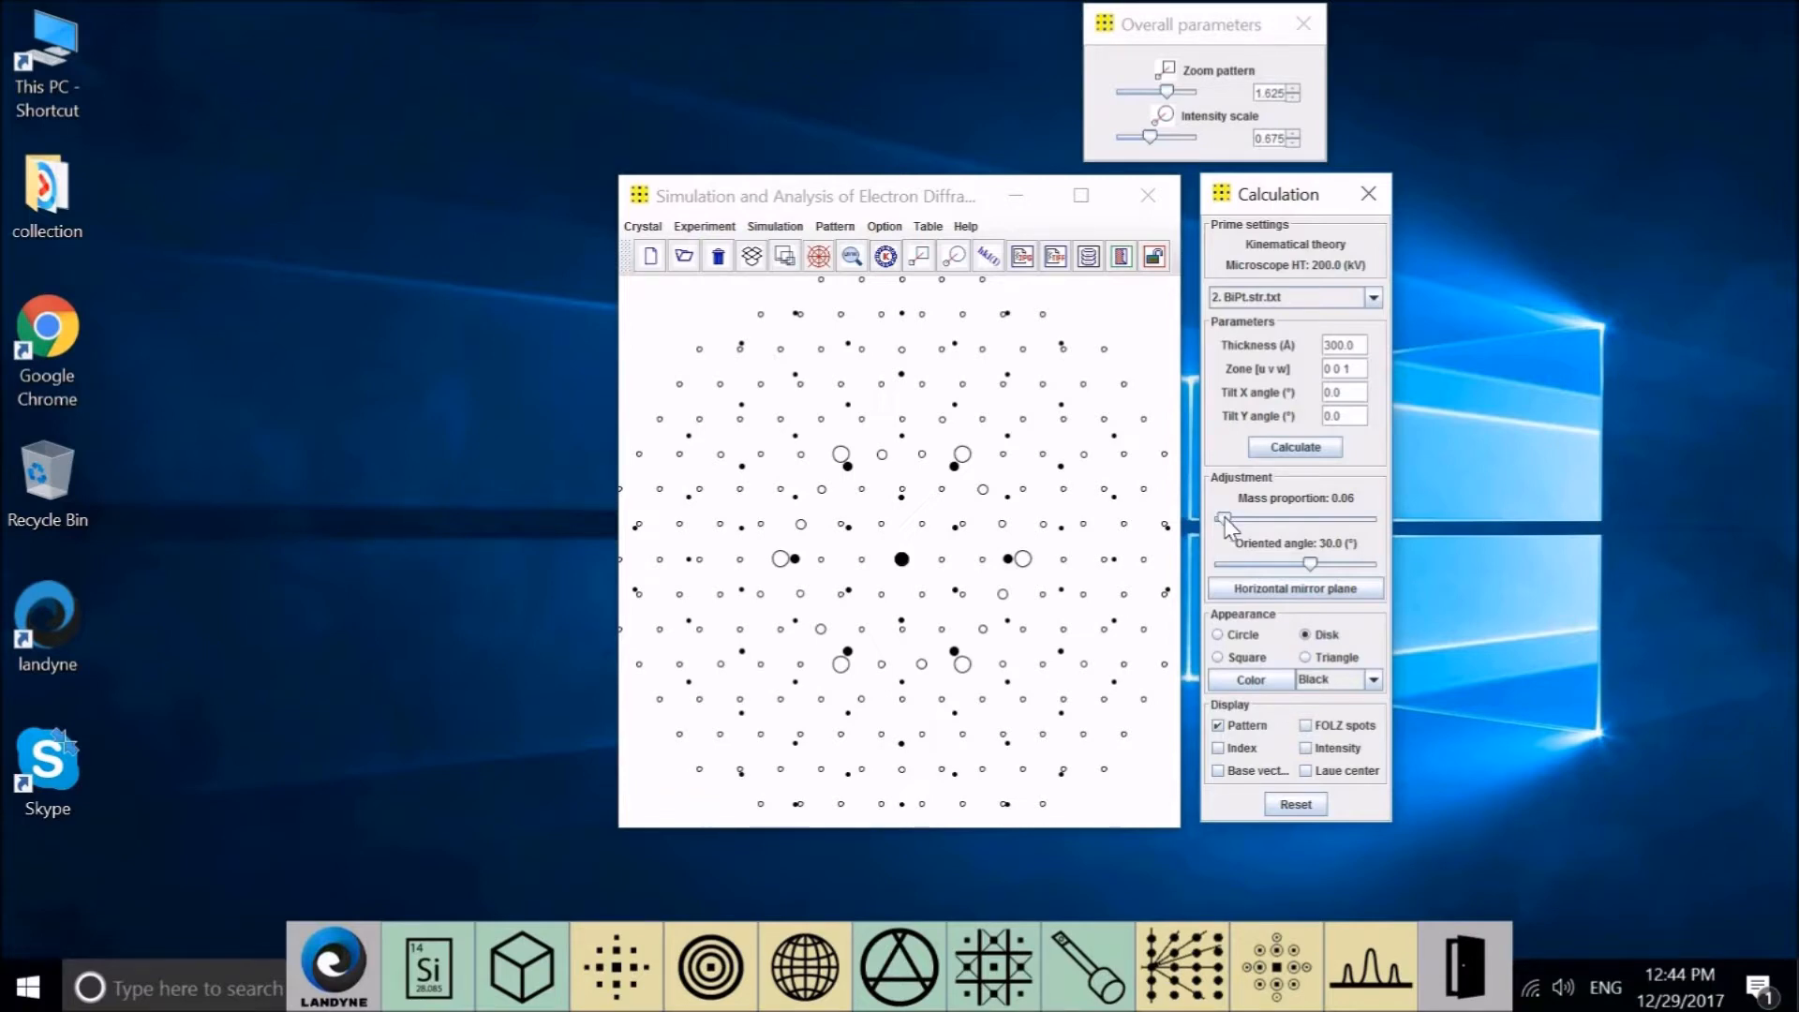
pyautogui.moveTo(1223, 521); pyautogui.dragTo(1435, 529)
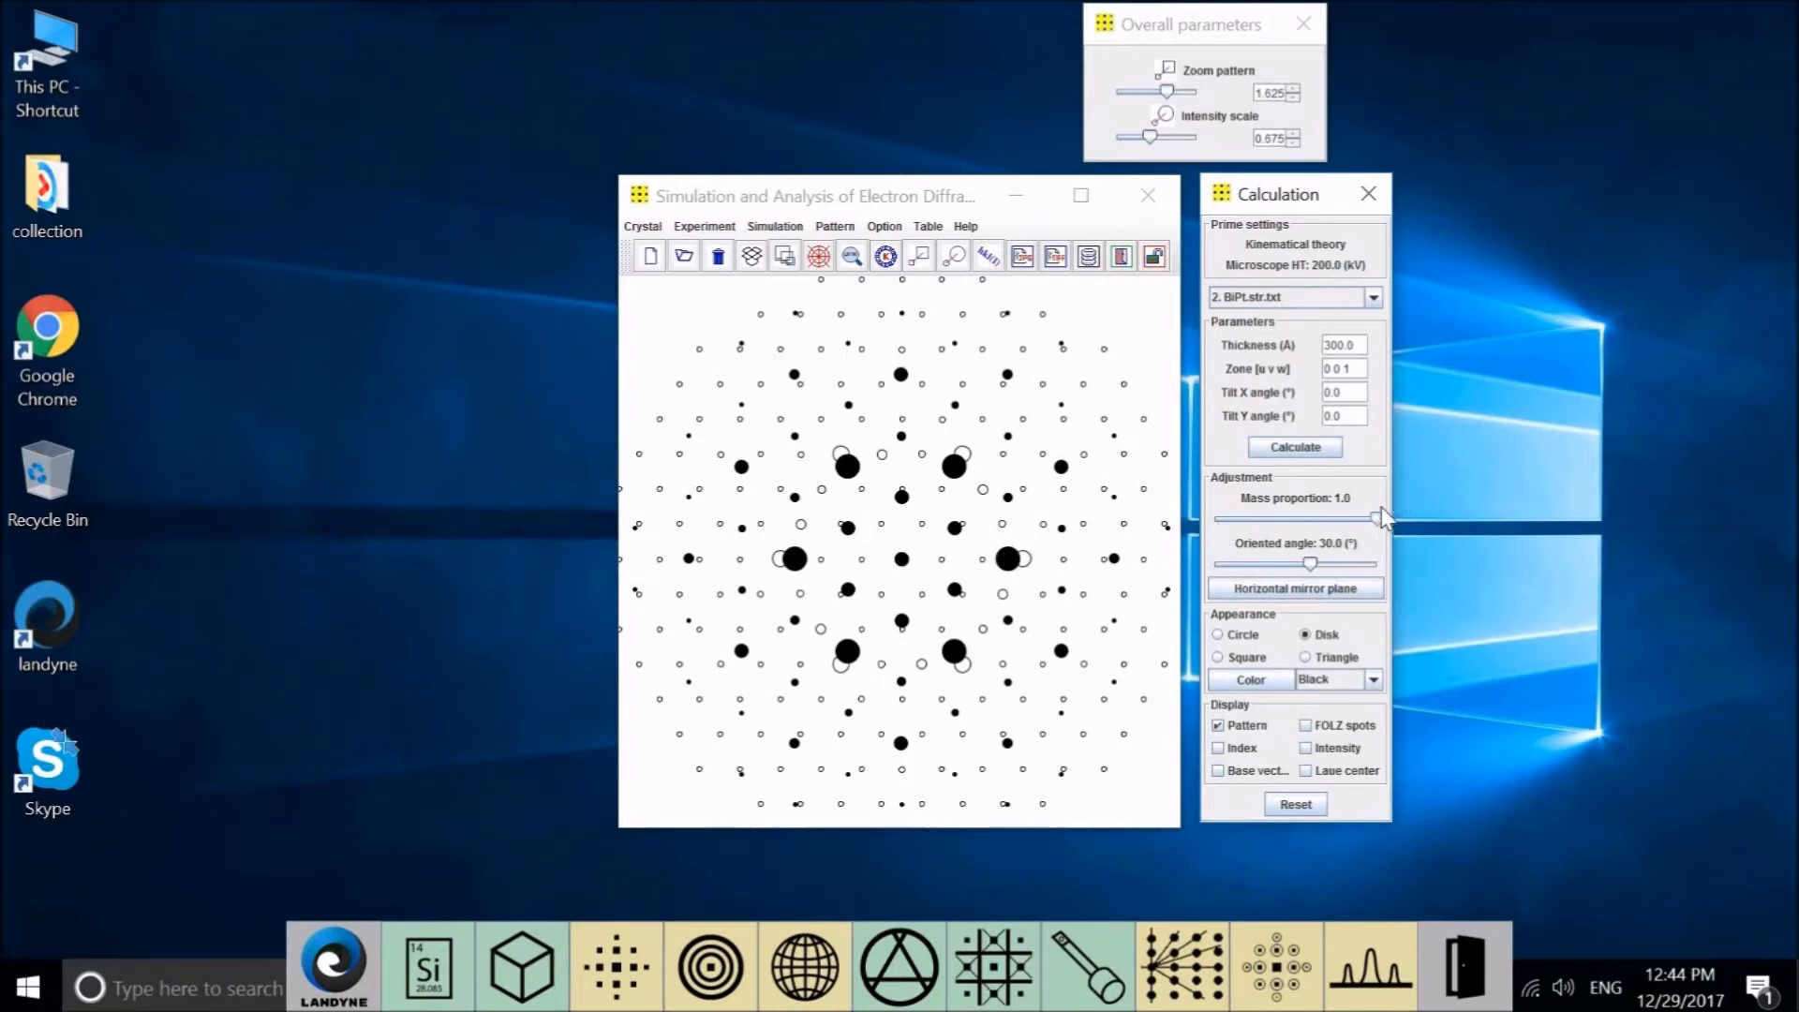
pyautogui.moveTo(1382, 530); pyautogui.dragTo(1223, 531)
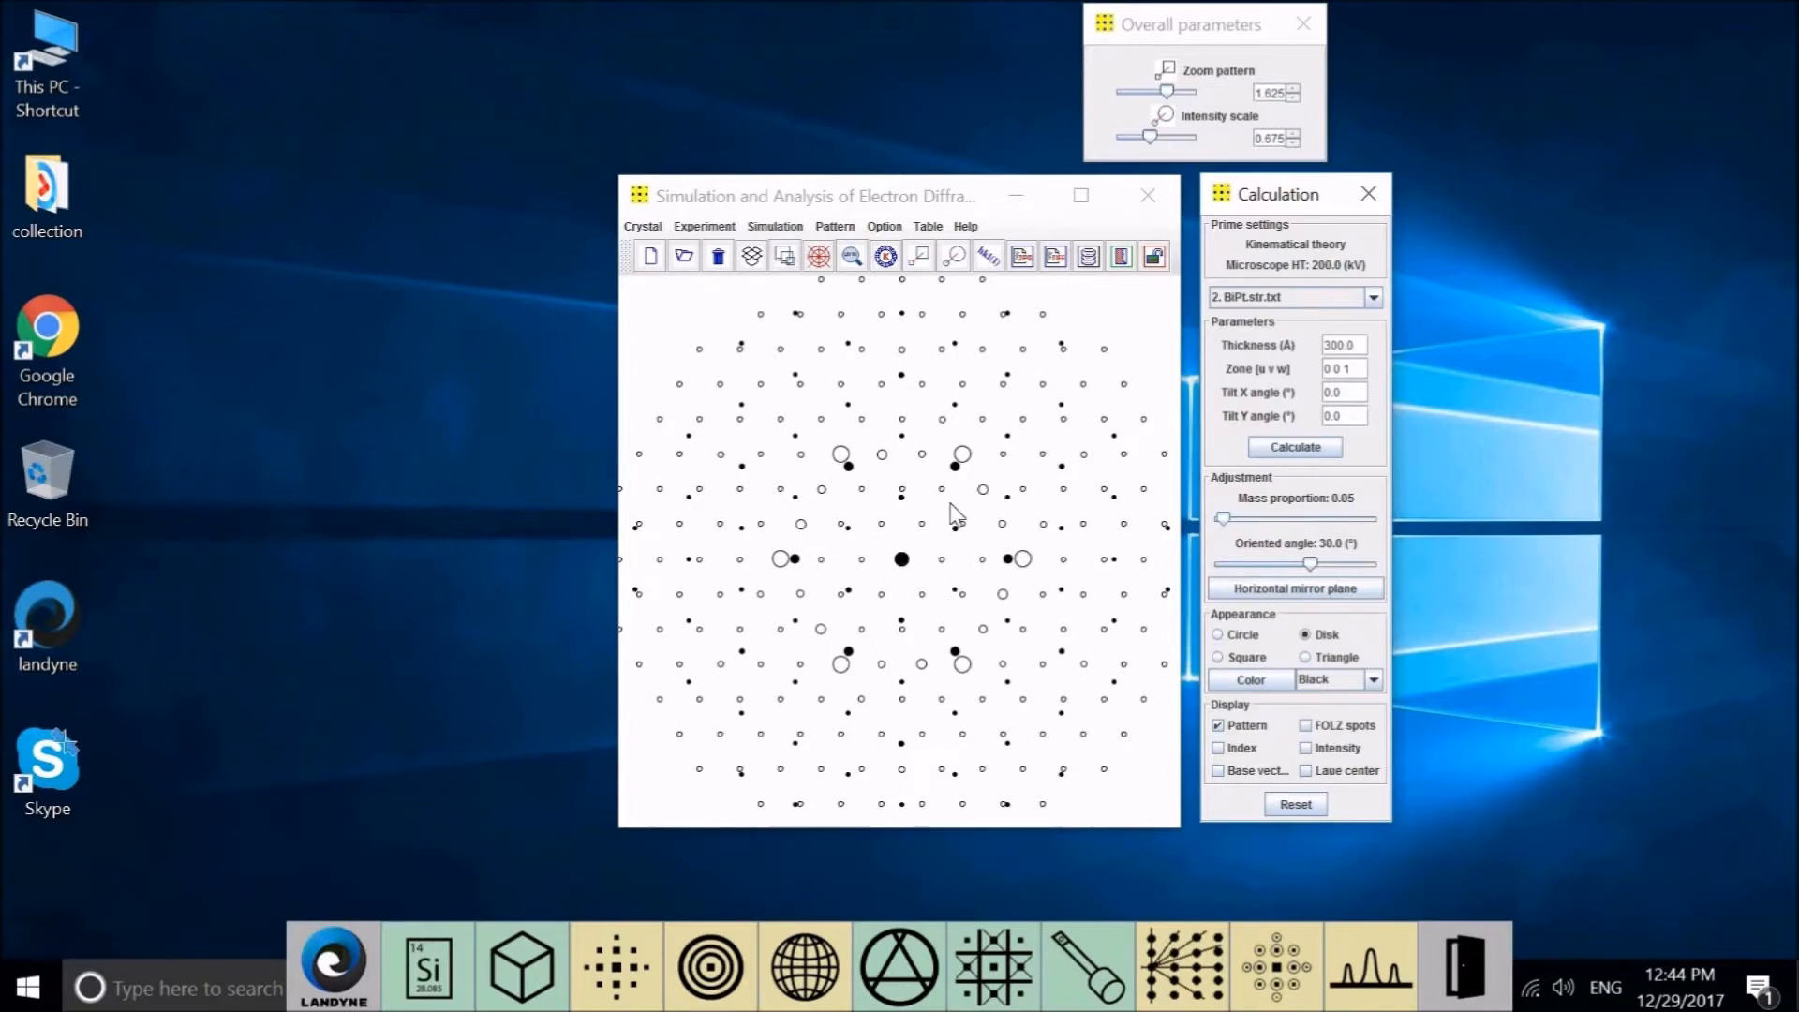
# Select crystal 1. Bi2Pt_trigonal.str.txt and show its diffraction spots as disks
pyautogui.click(1375, 298)
pyautogui.click(1330, 329)
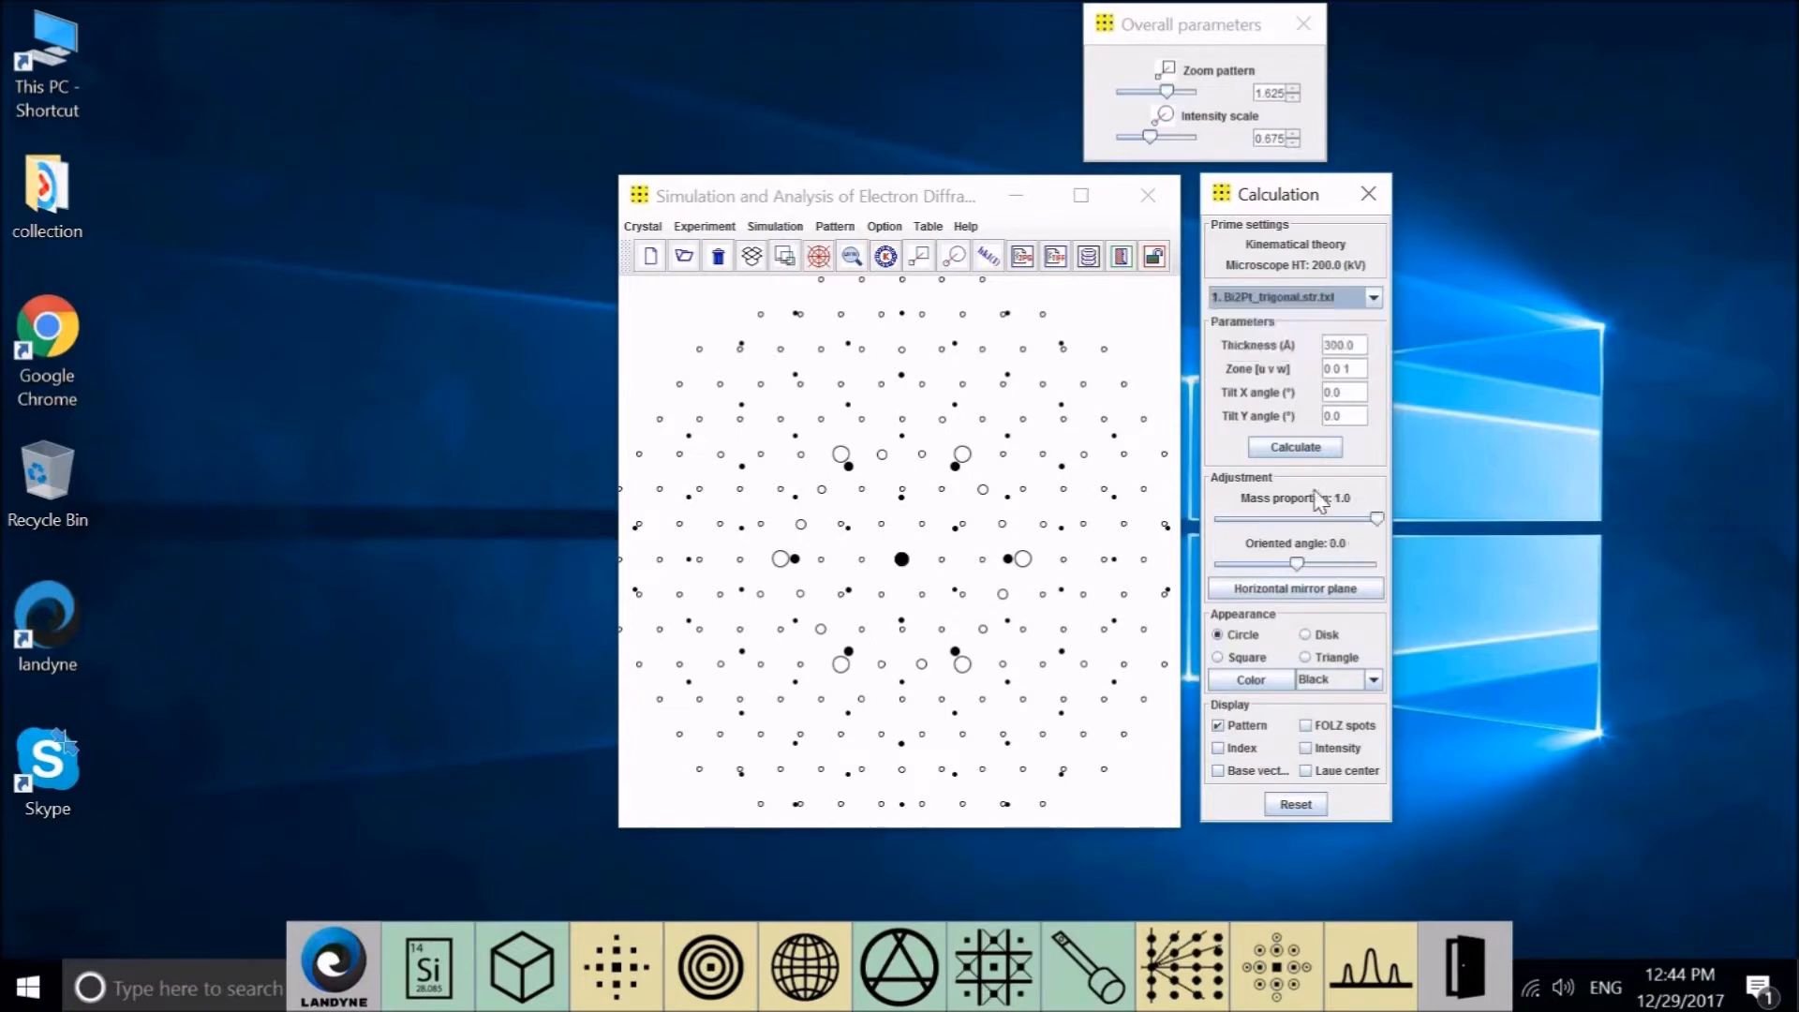
pyautogui.click(1312, 634)
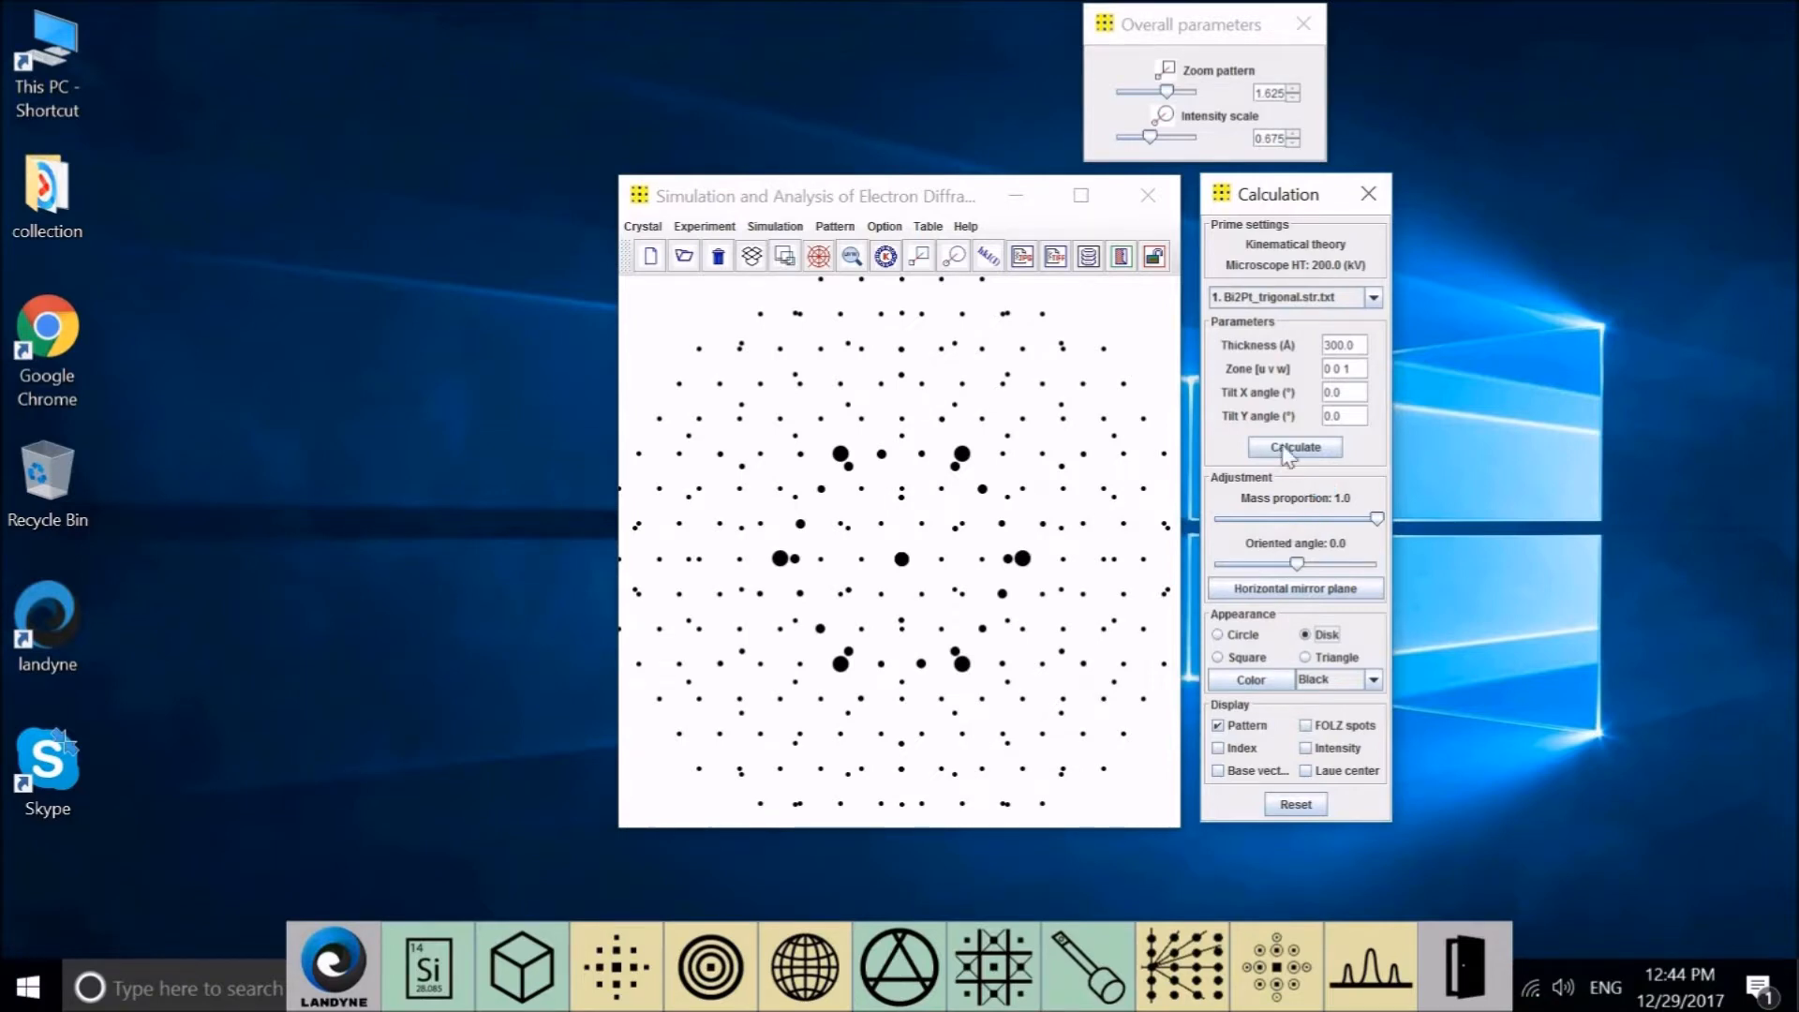
# Switch to crystal 2. BiPt.str.txt to view its settings and check the list of loaded crystals
pyautogui.click(1371, 298)
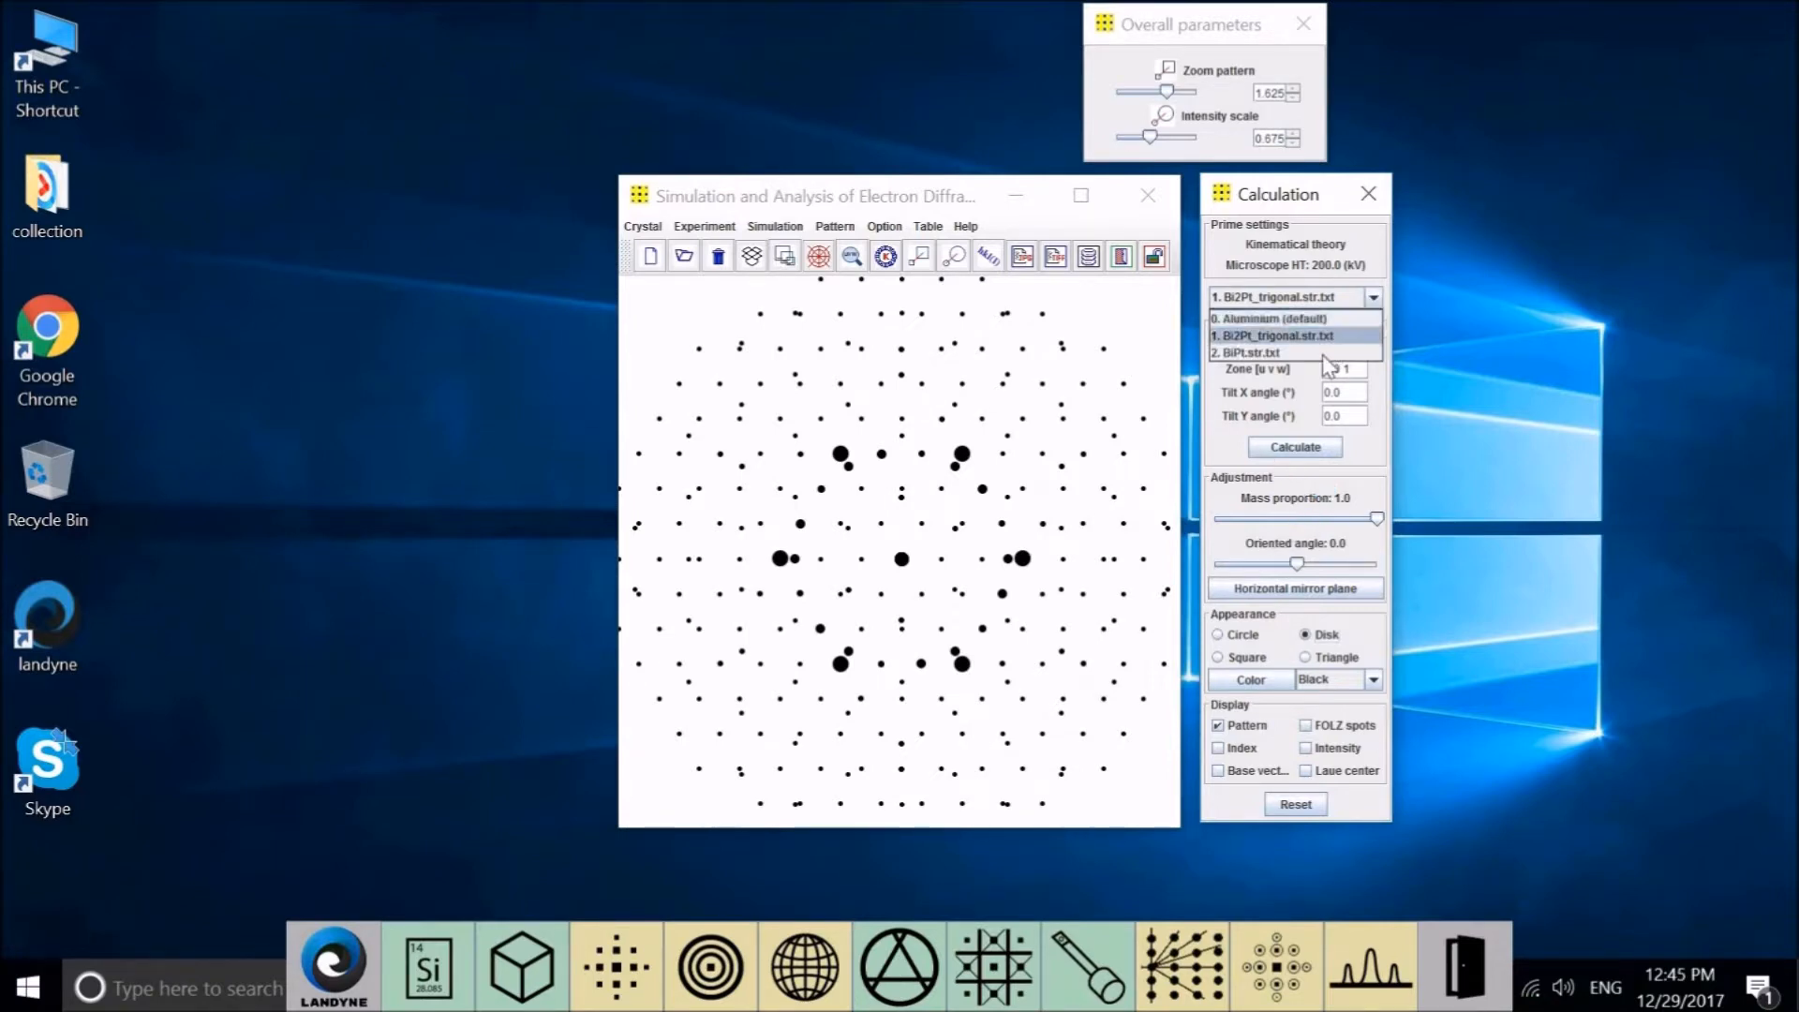
pyautogui.click(1323, 353)
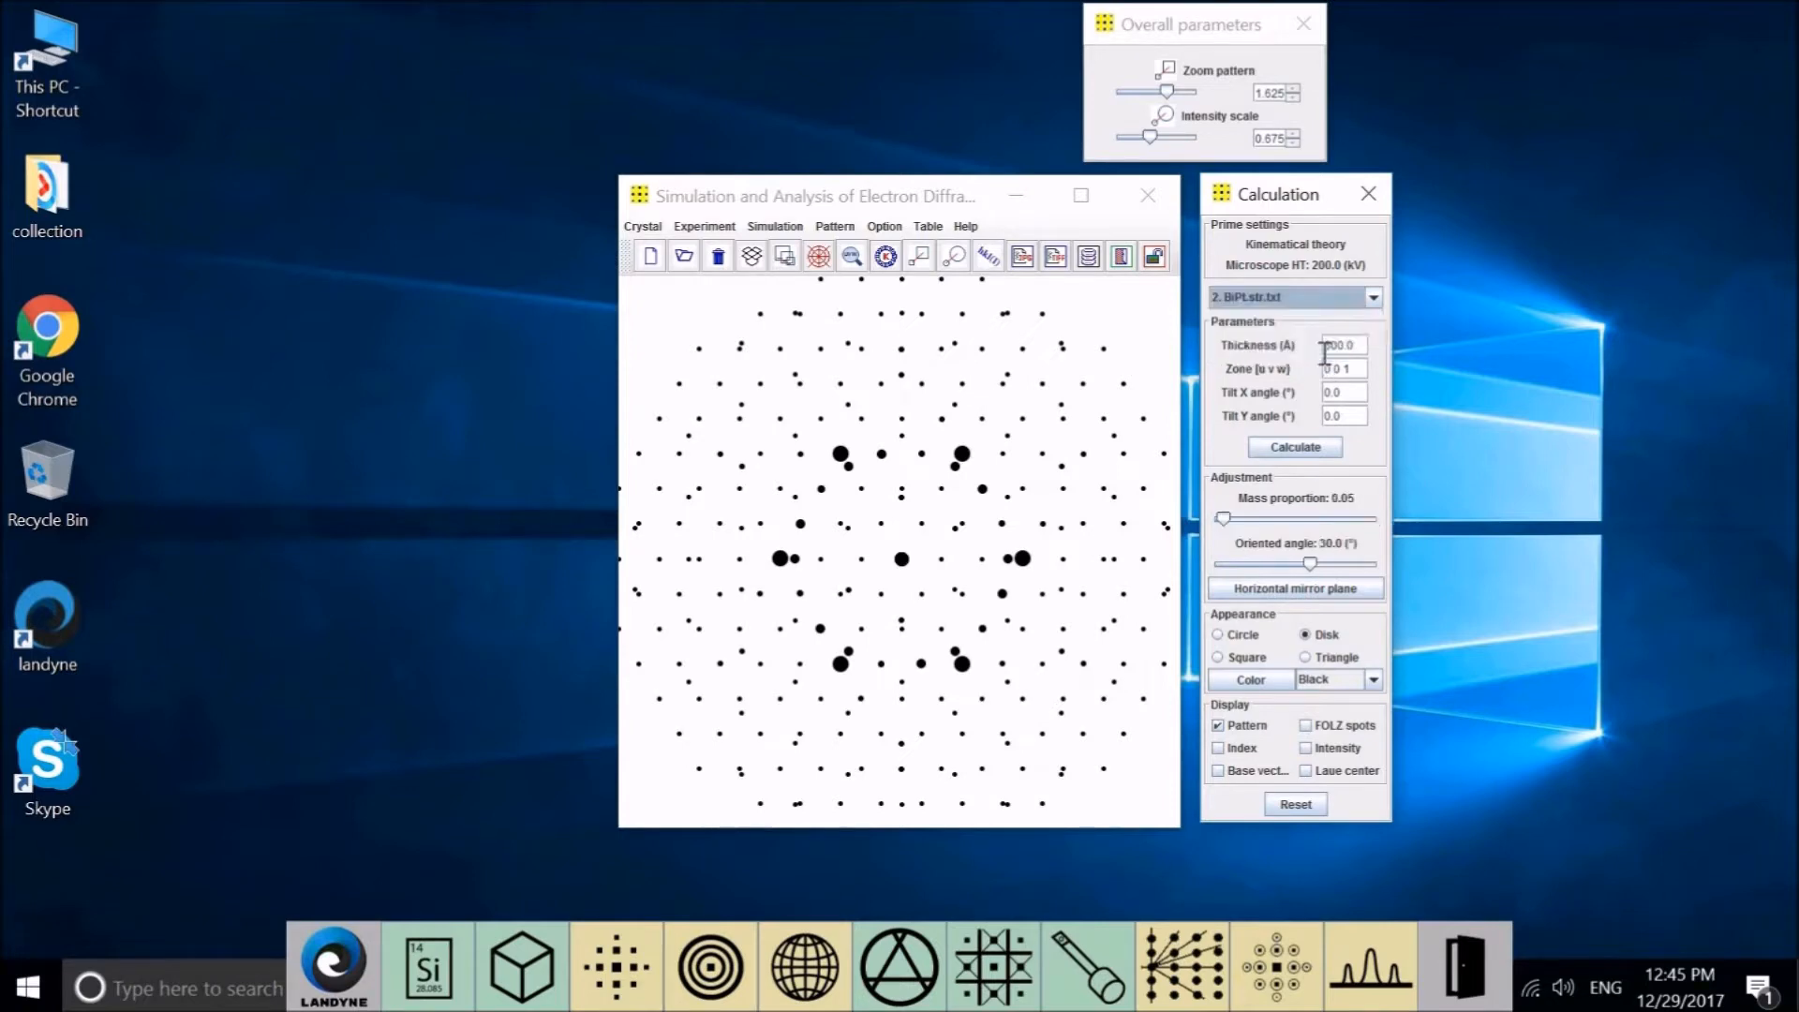
pyautogui.click(1372, 298)
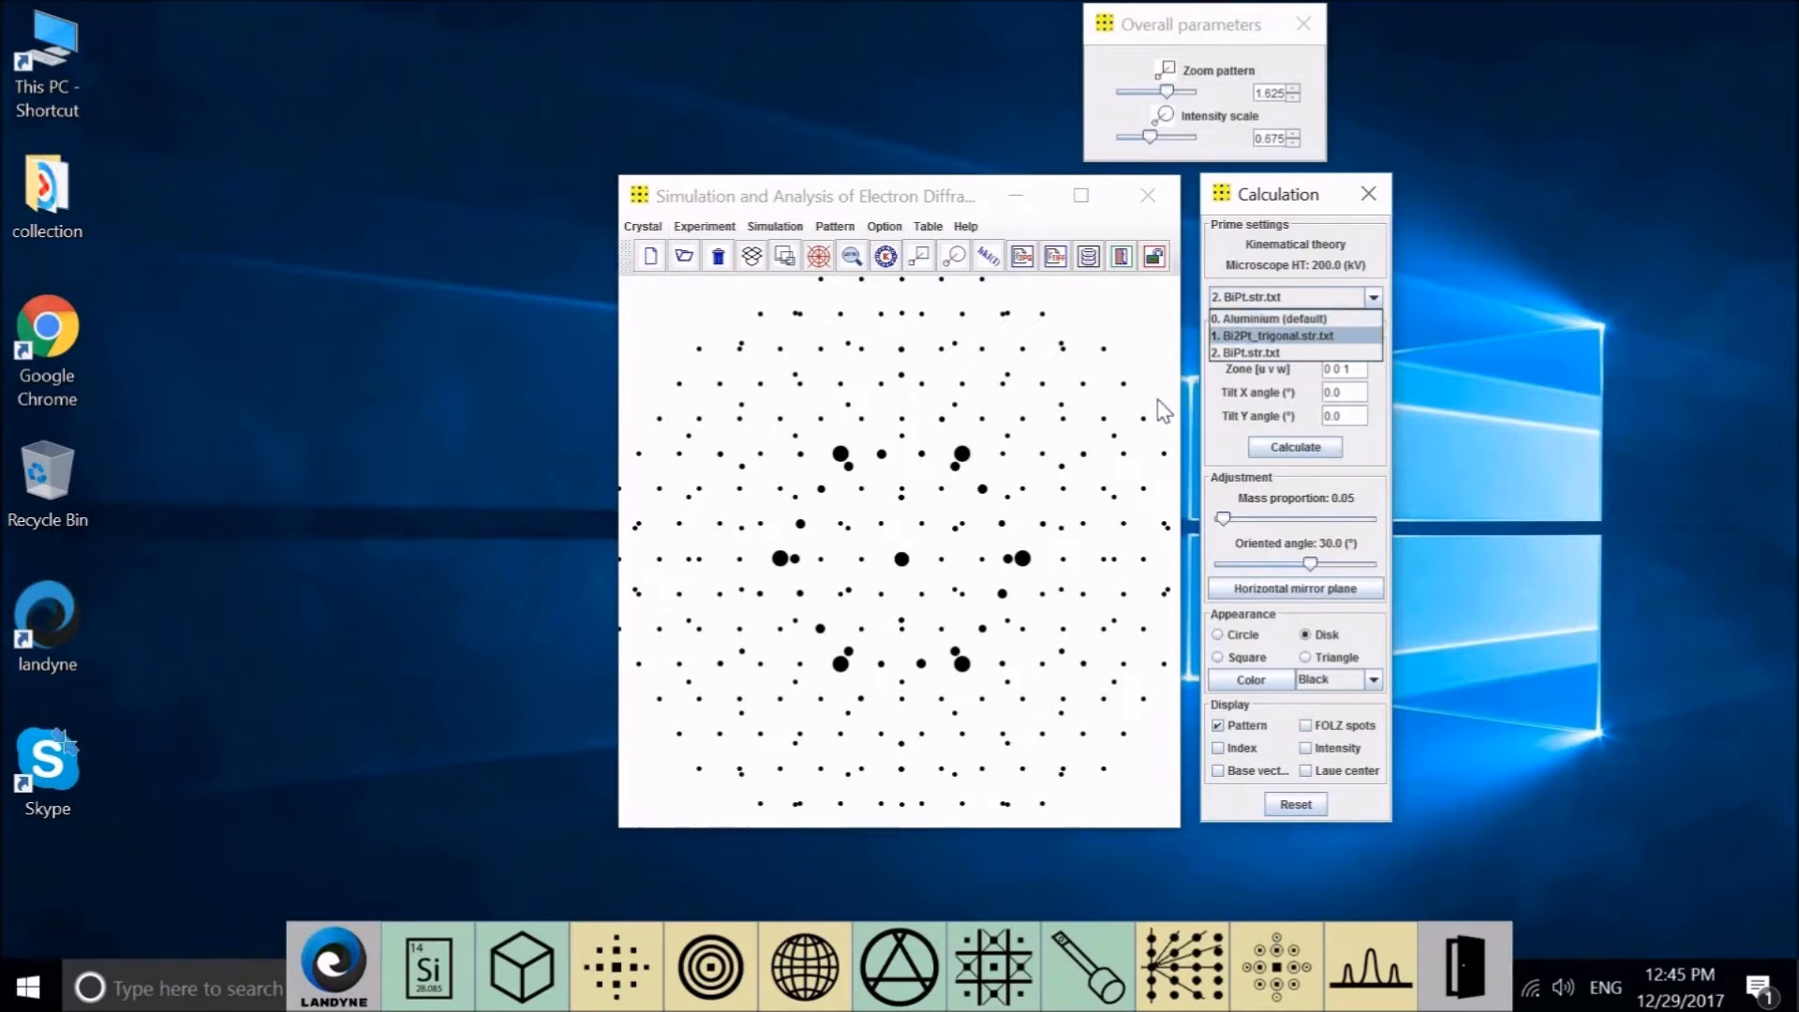
pyautogui.click(1165, 351)
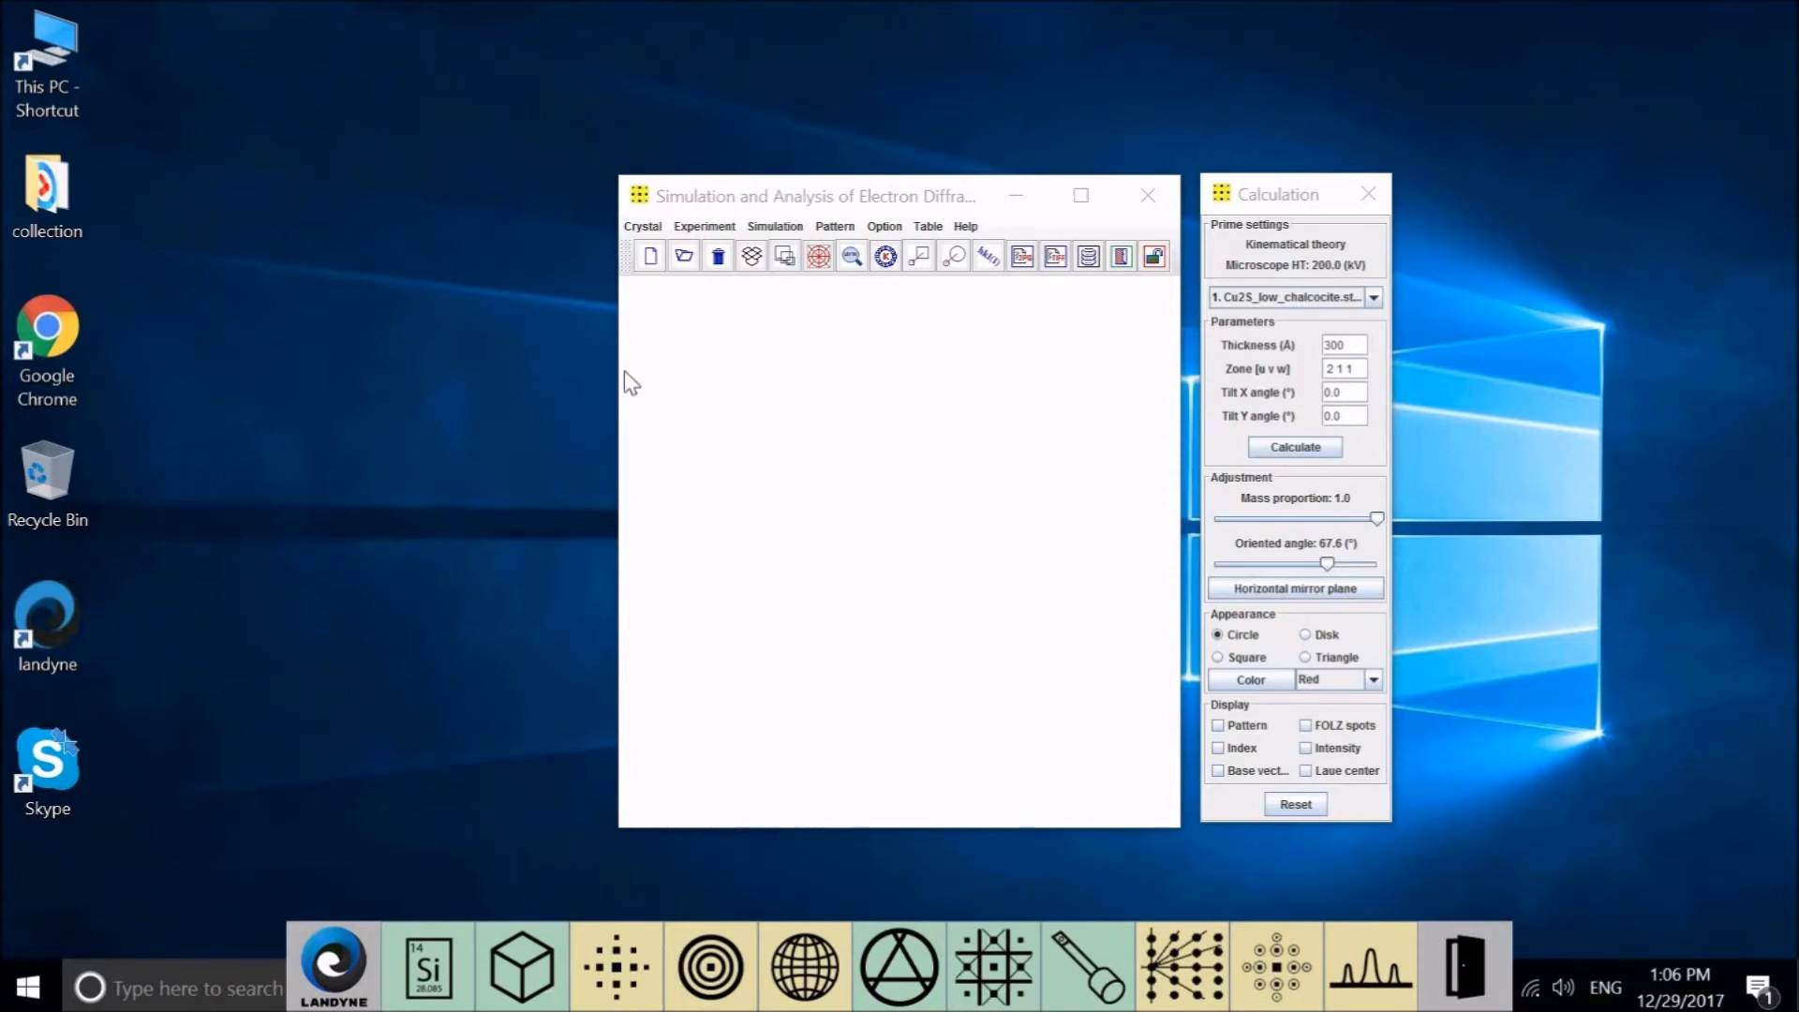
# Load the experimental pattern Cu2S_monoclinic211b.jpg from the experiments\saed3c folder, and erase it from the display
pyautogui.click(712, 228)
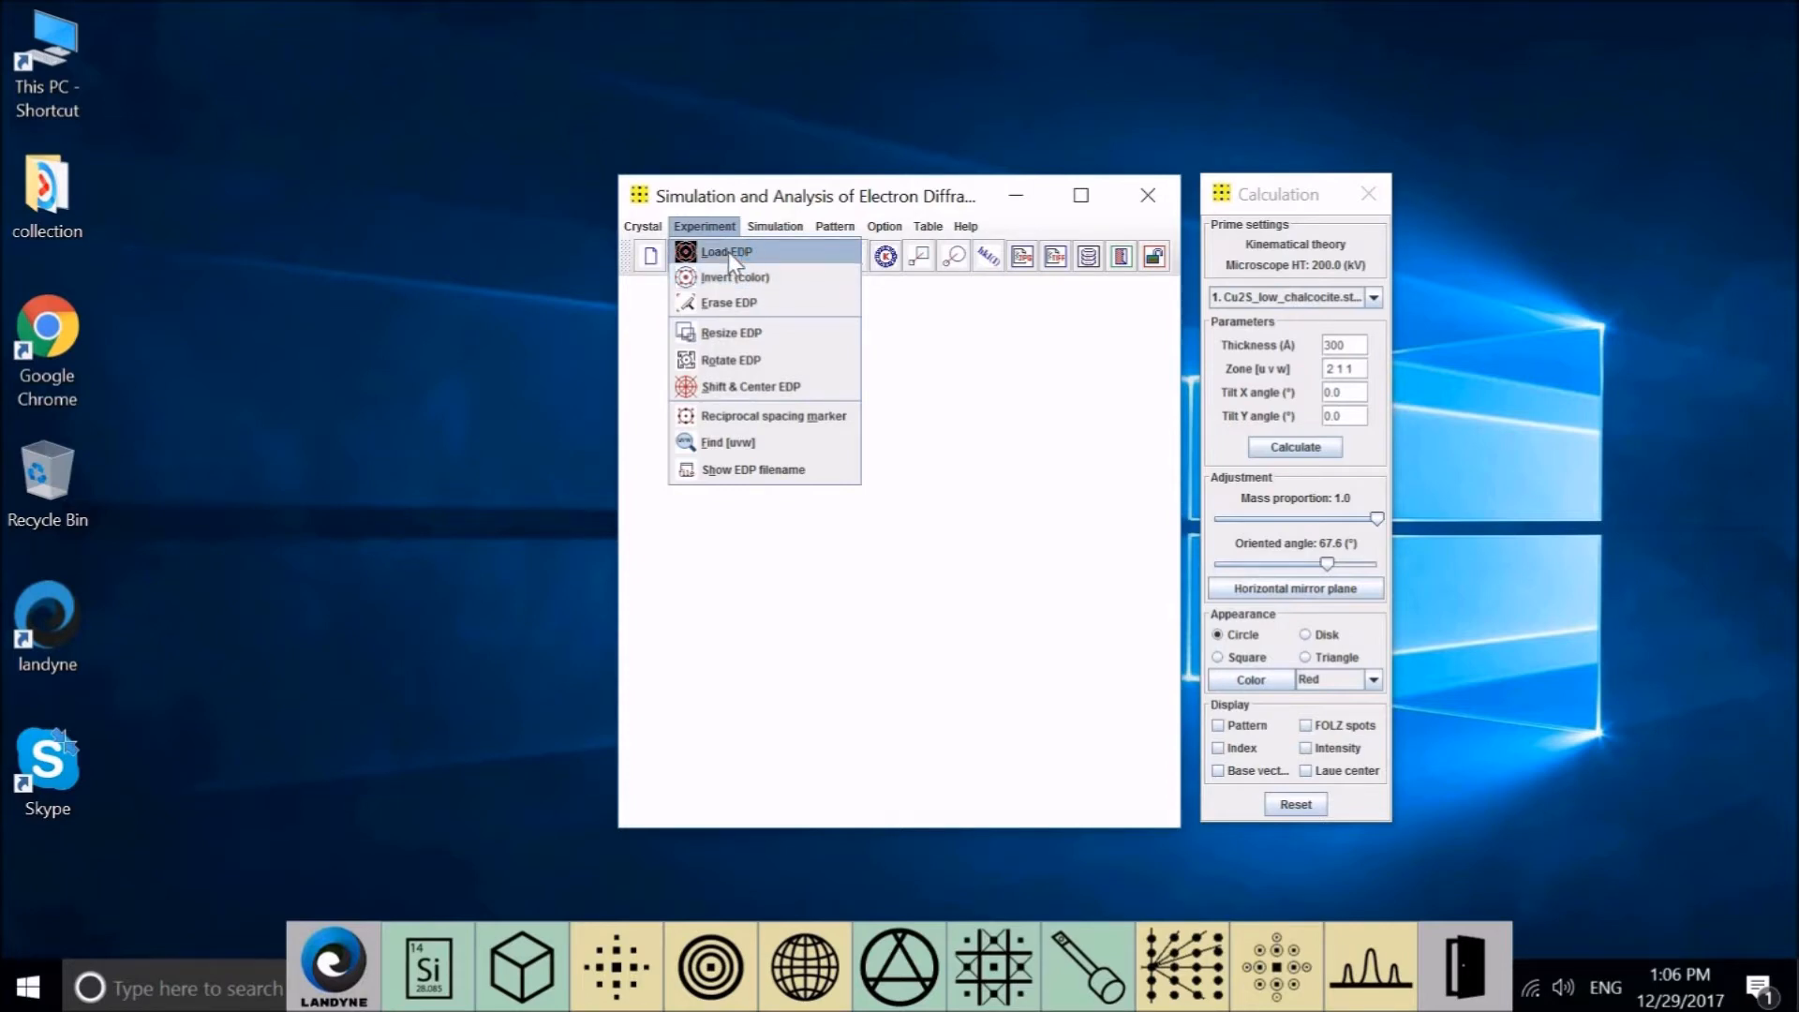
pyautogui.click(728, 251)
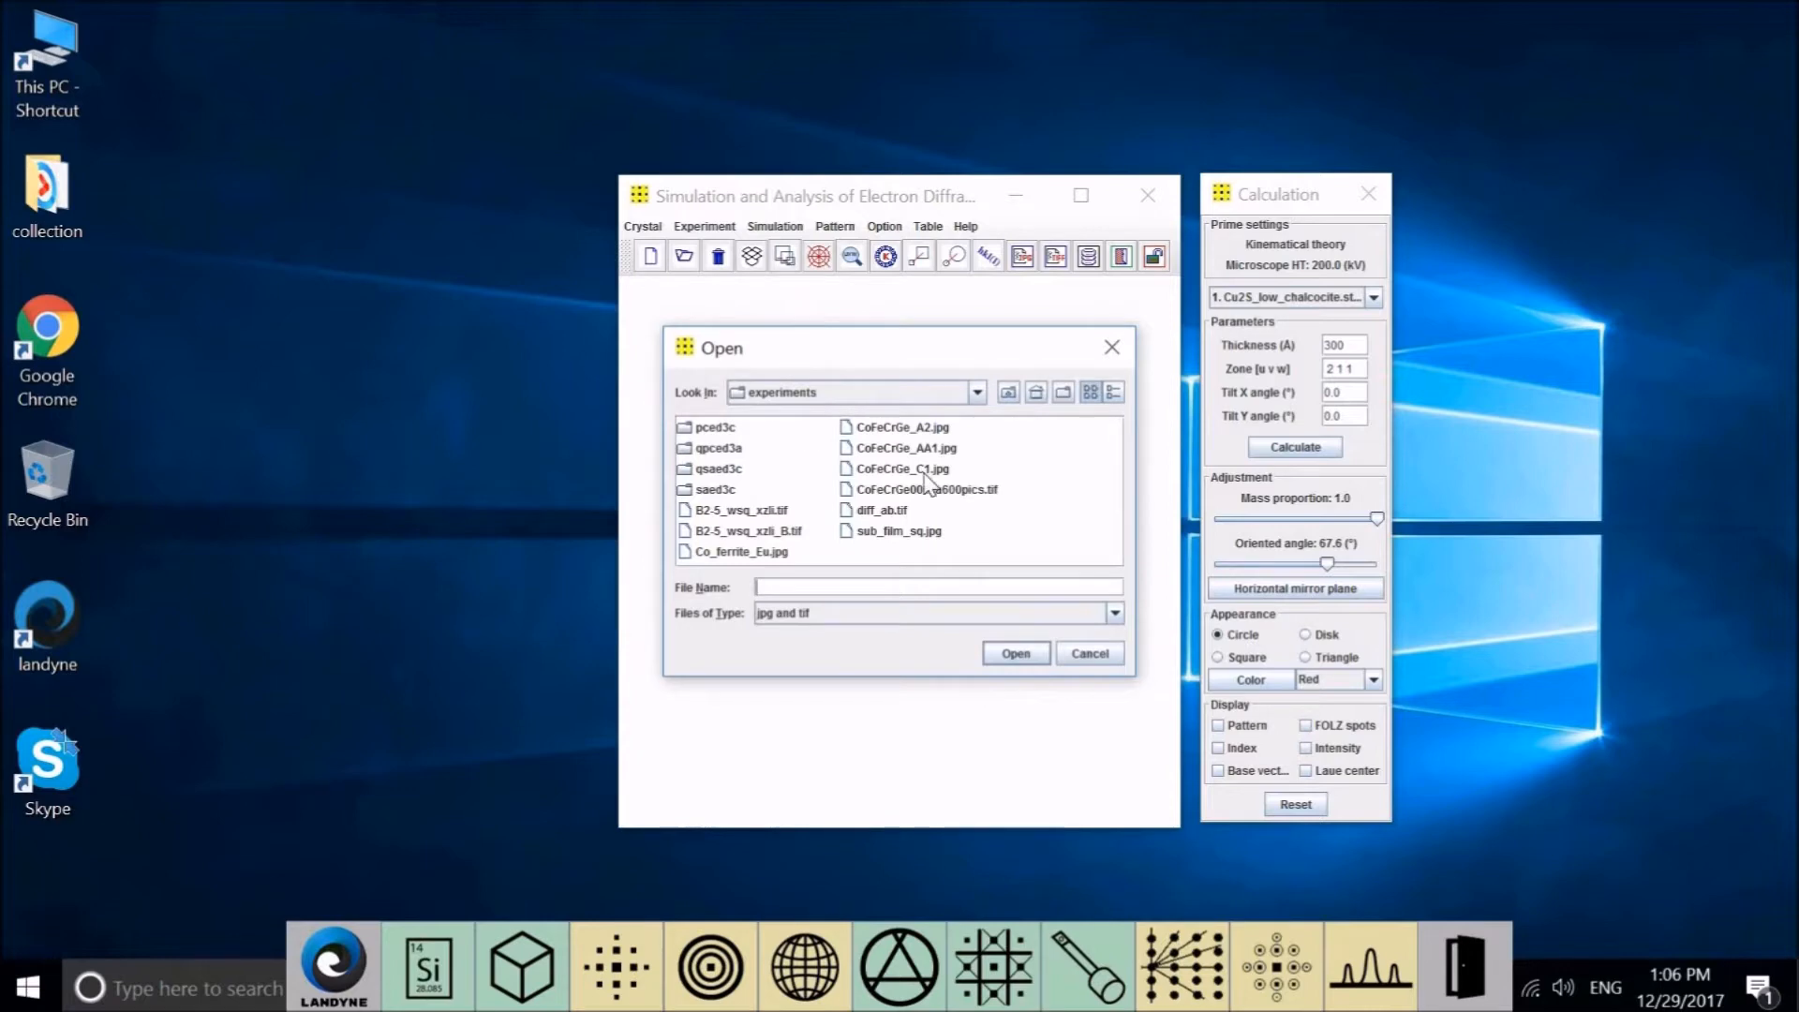
pyautogui.click(1007, 394)
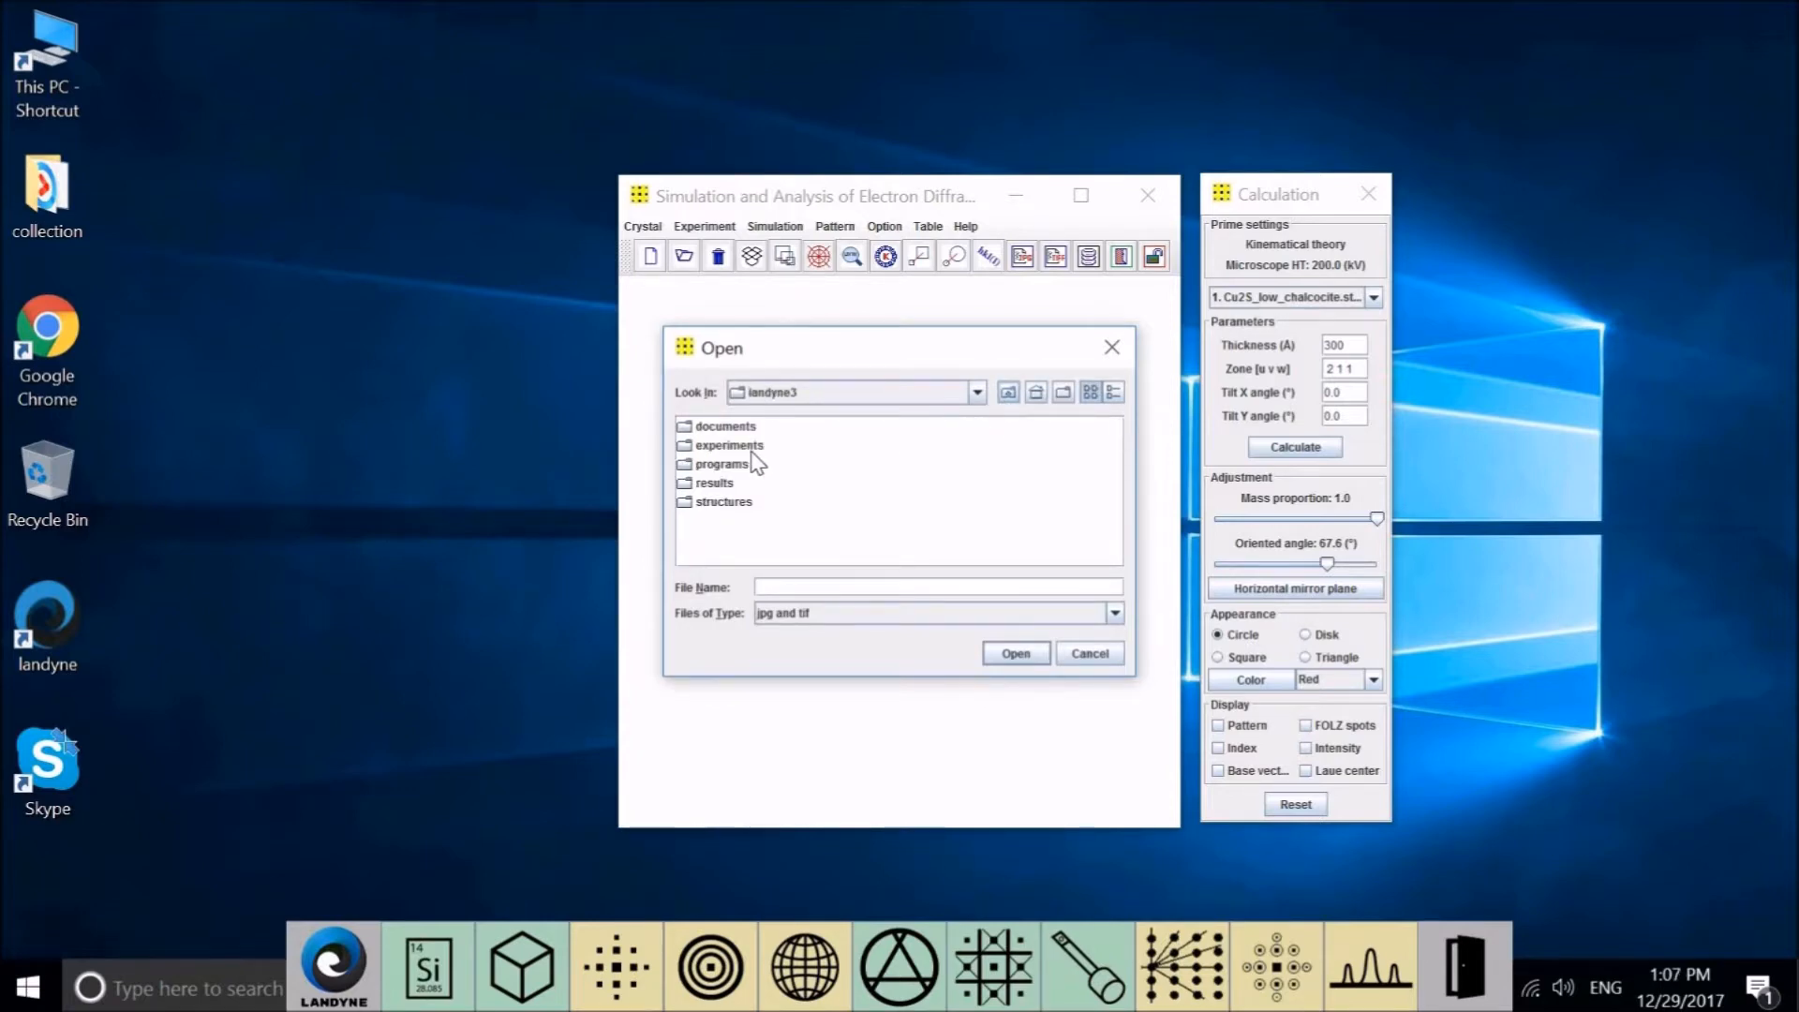
pyautogui.doubleClick(751, 454)
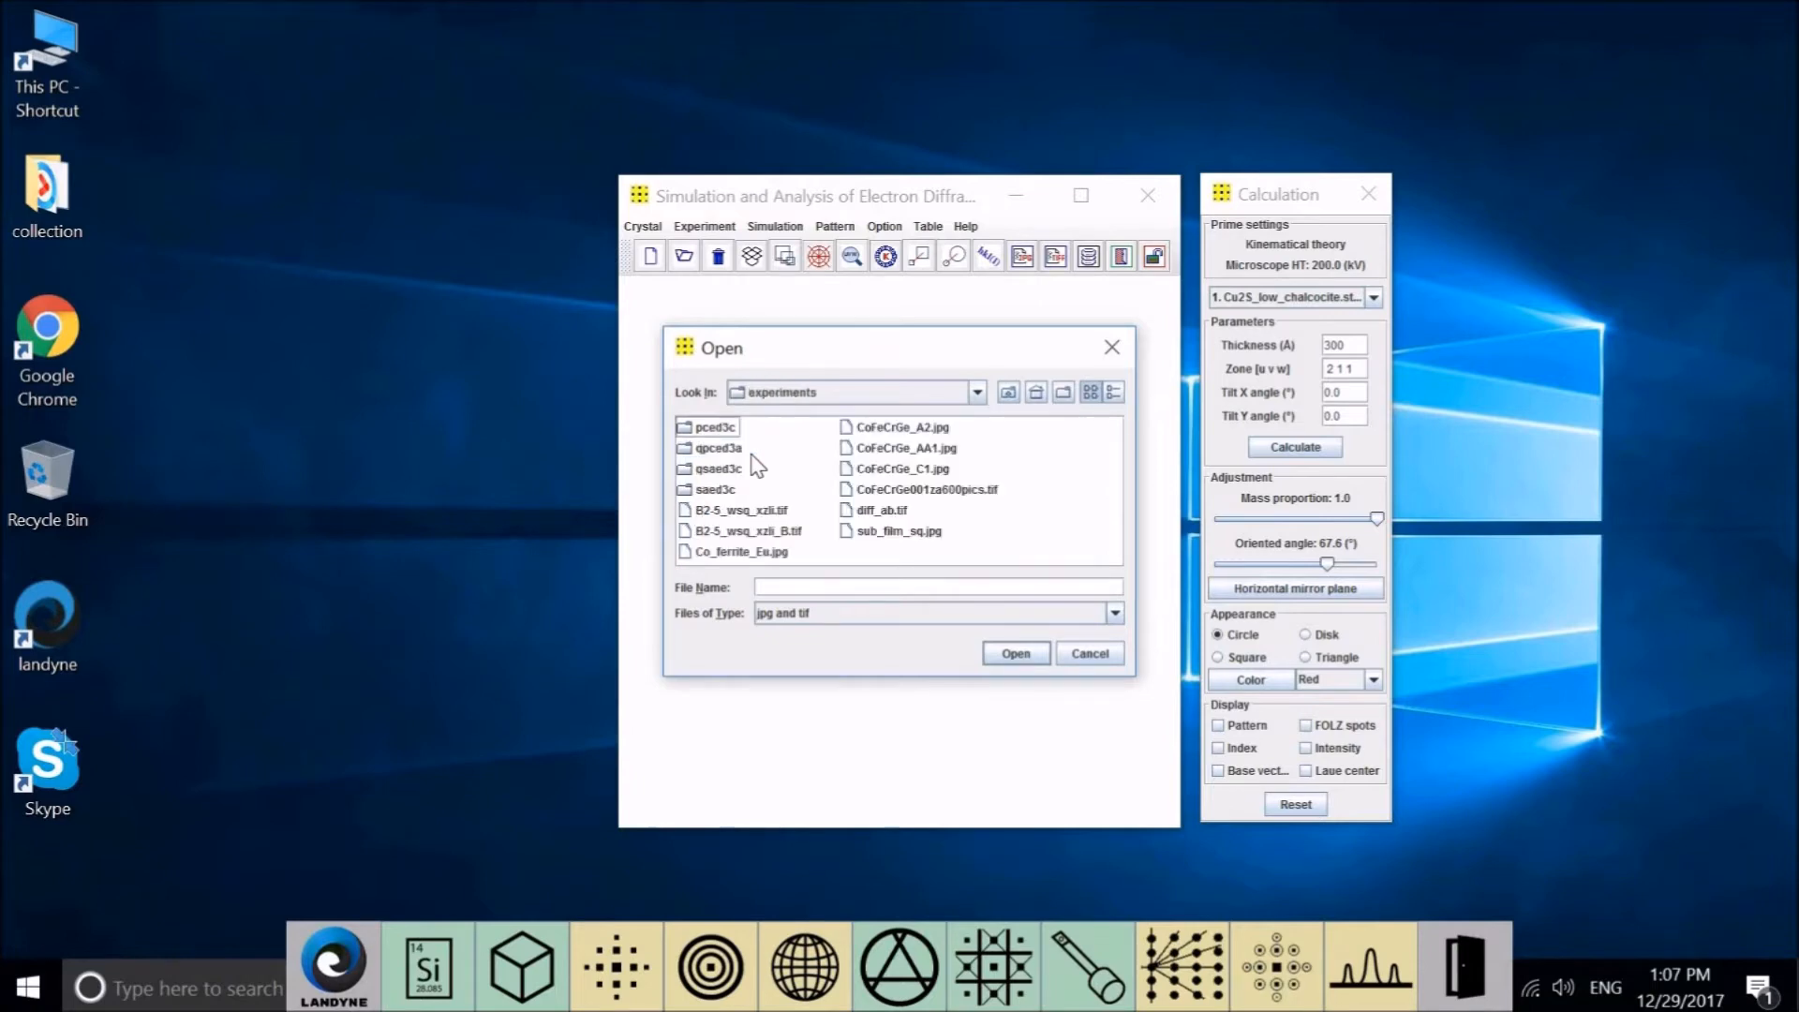
pyautogui.doubleClick(718, 489)
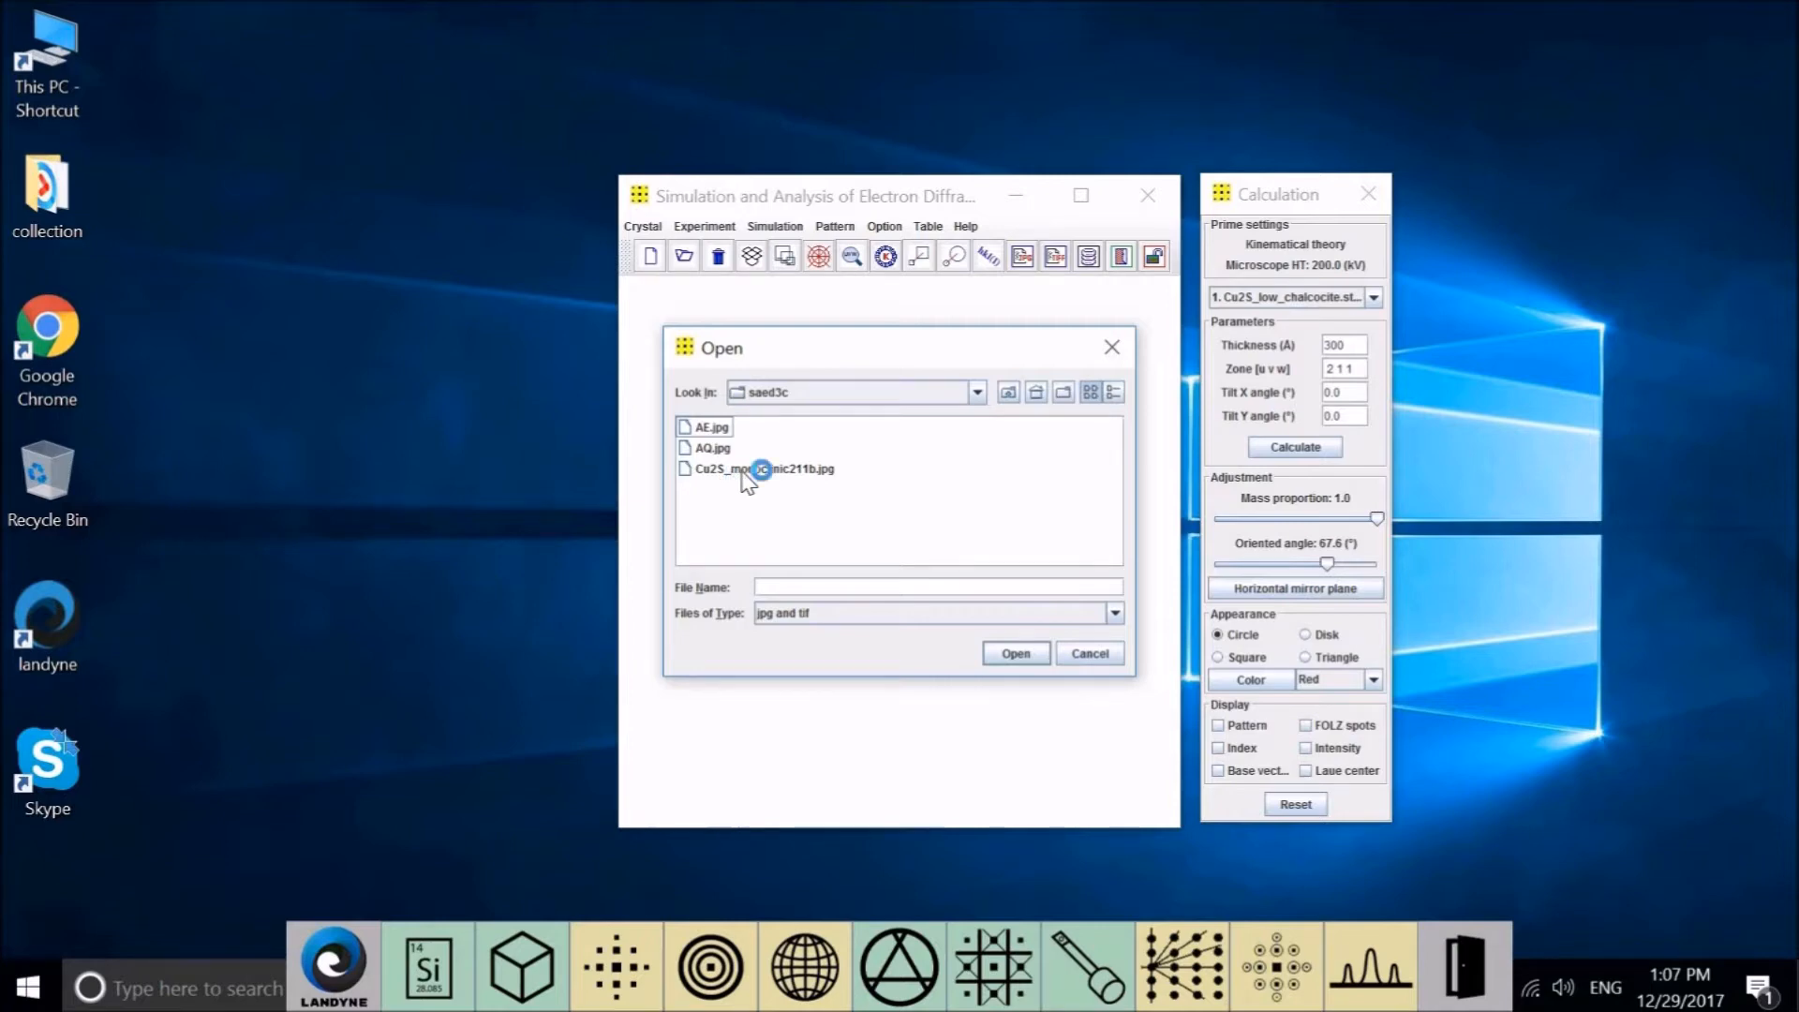
pyautogui.click(750, 471)
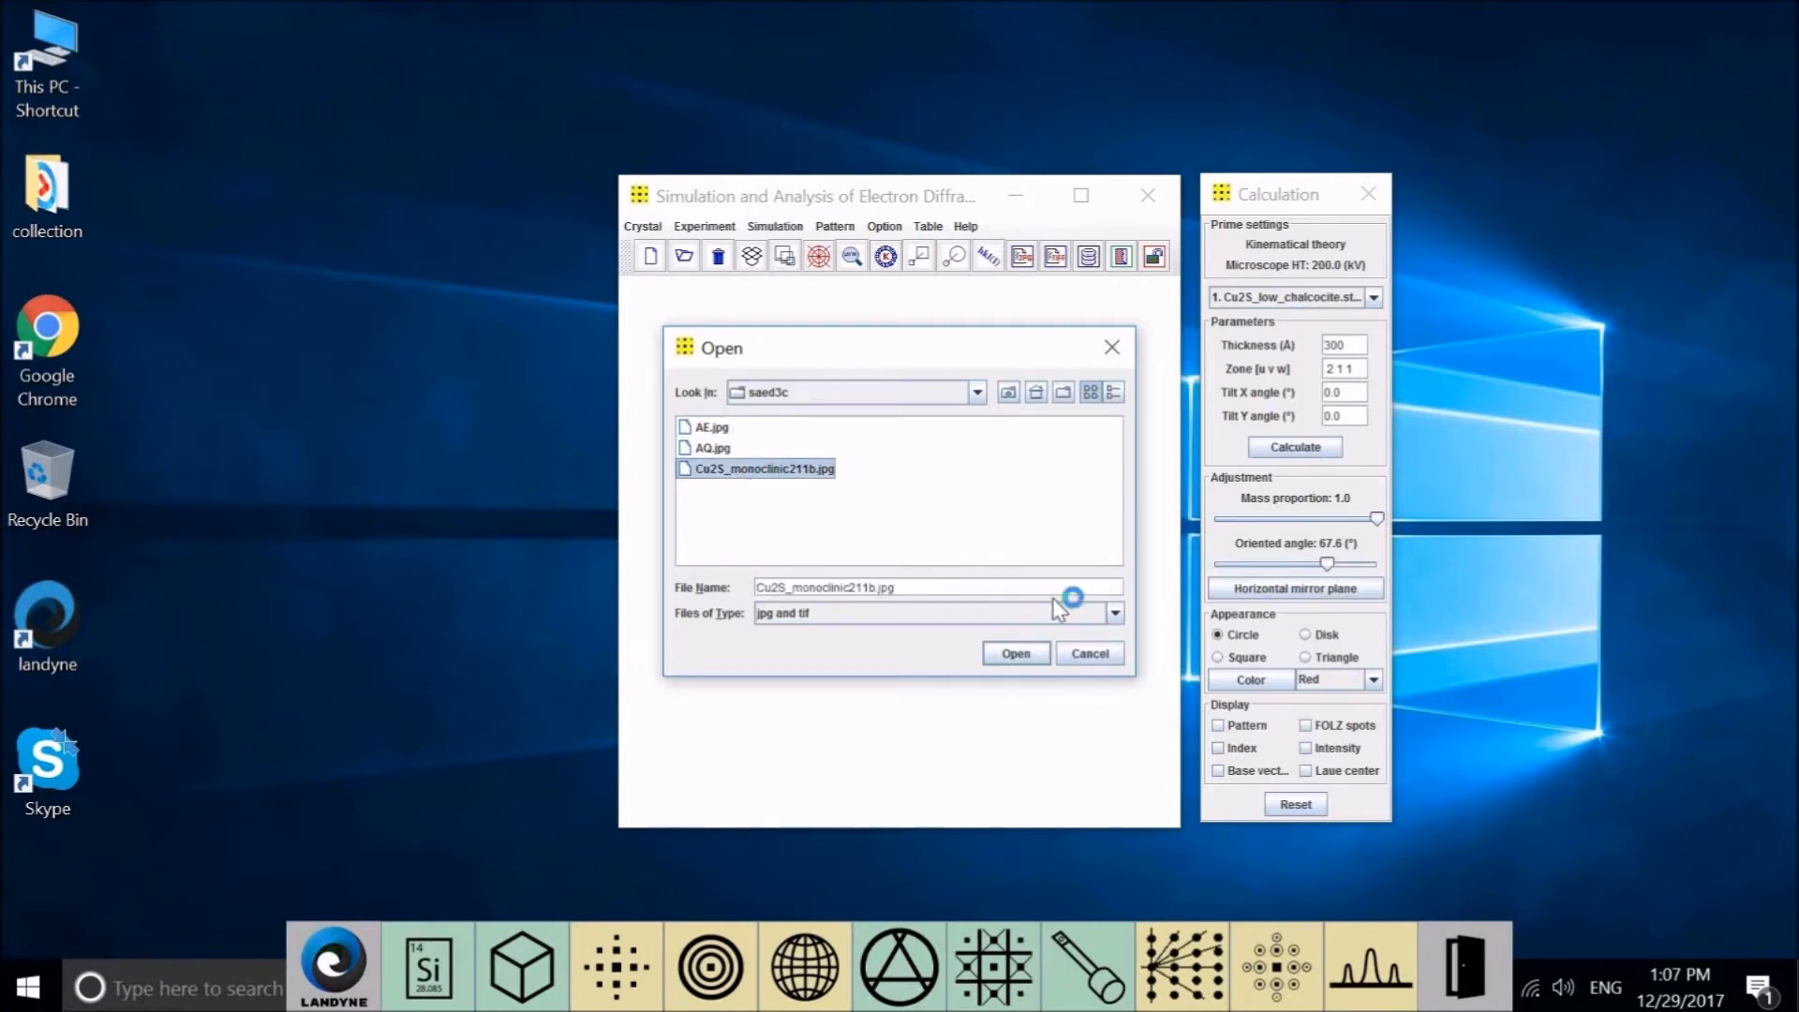
pyautogui.click(1015, 654)
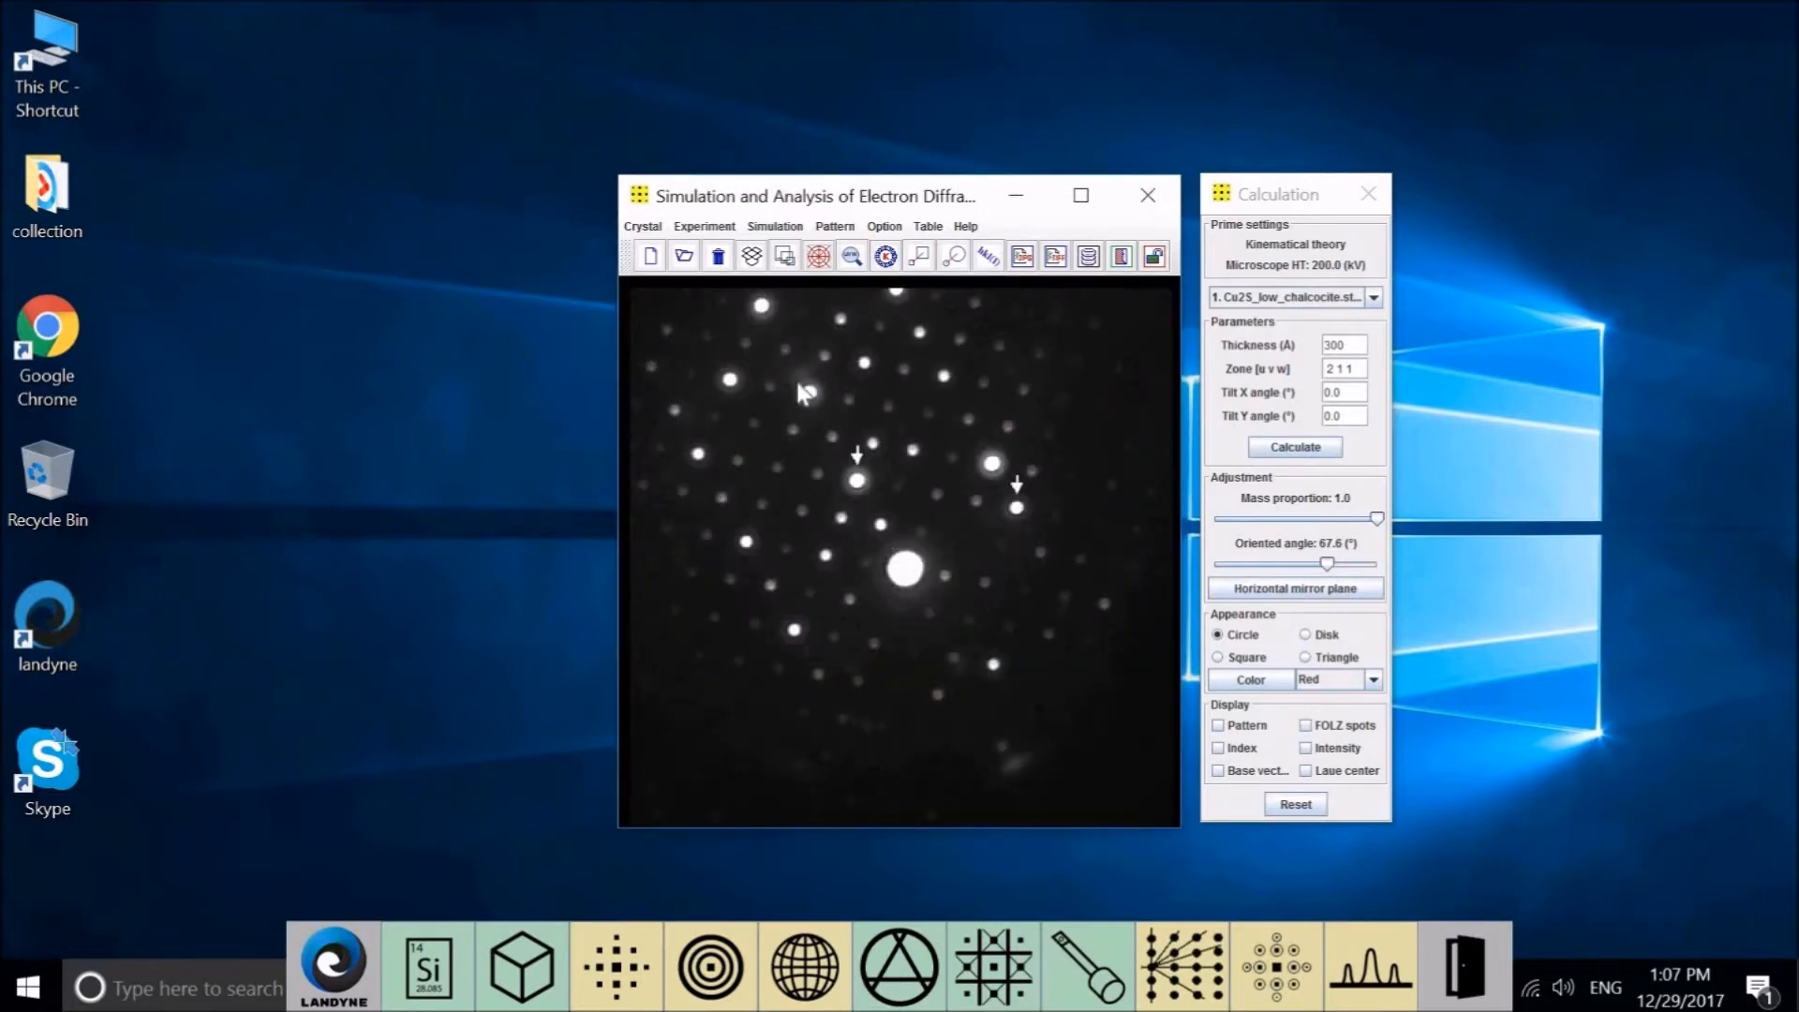
pyautogui.click(705, 227)
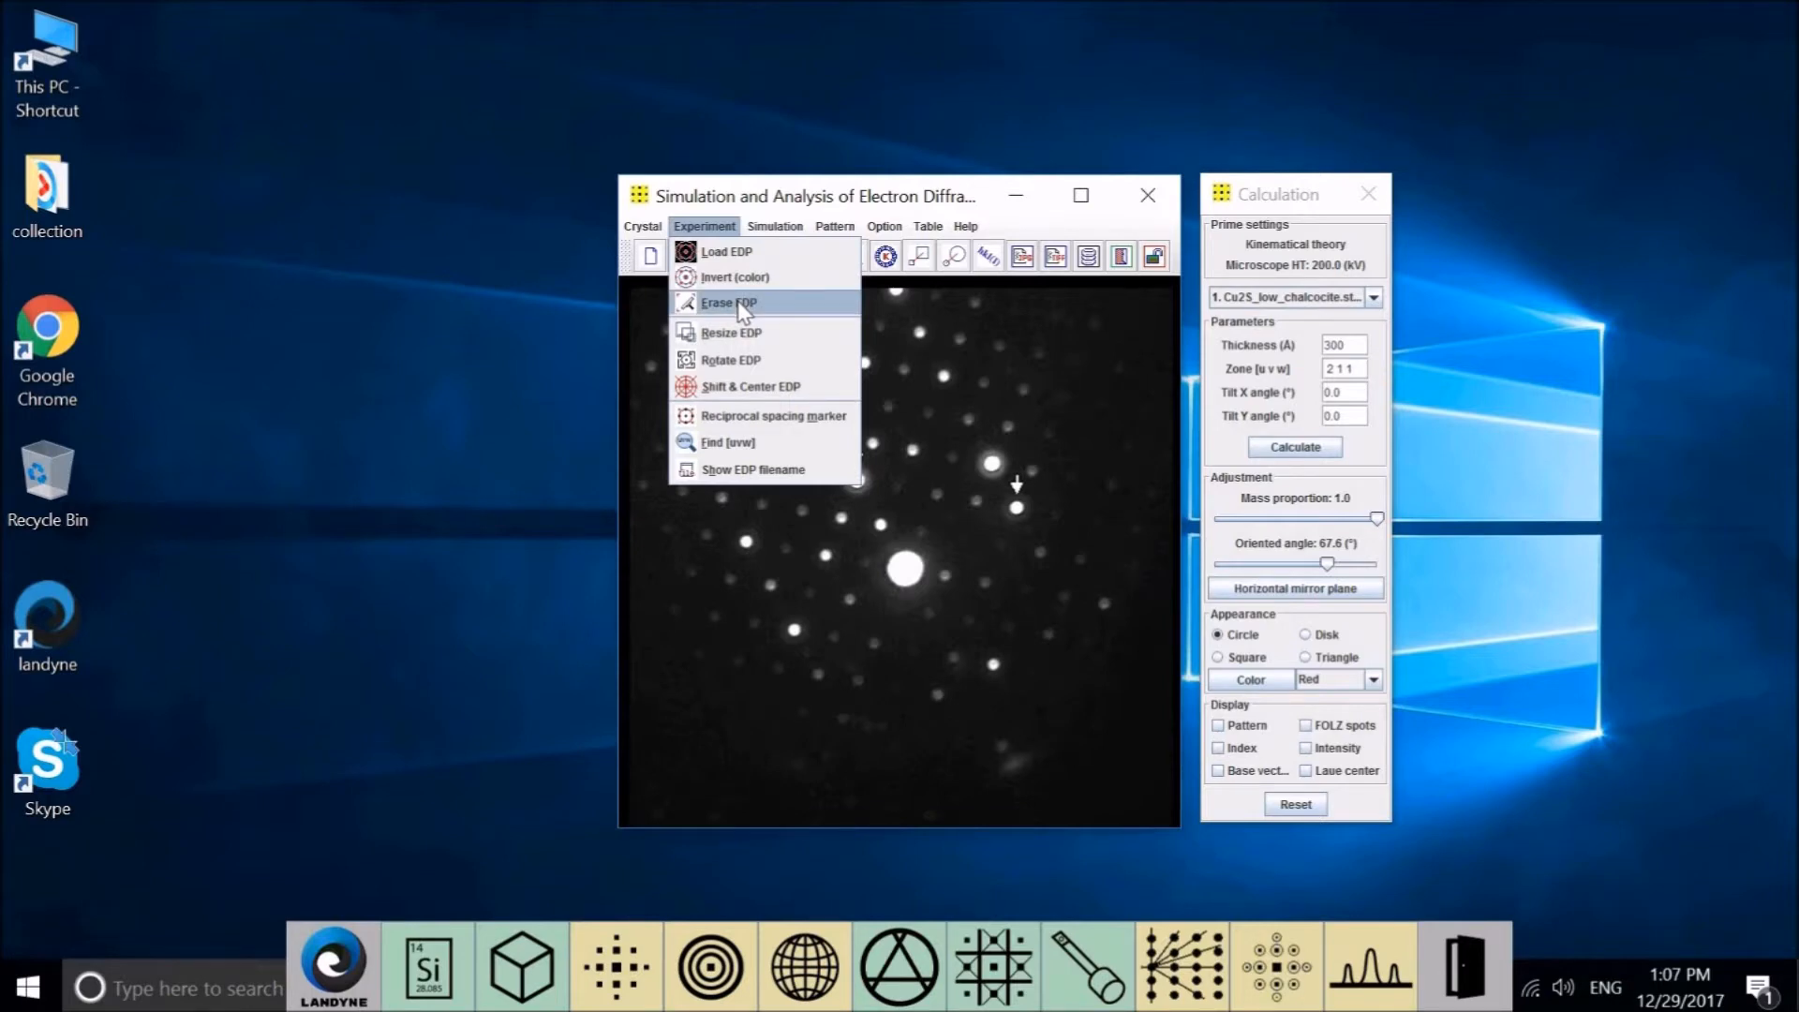
pyautogui.click(730, 303)
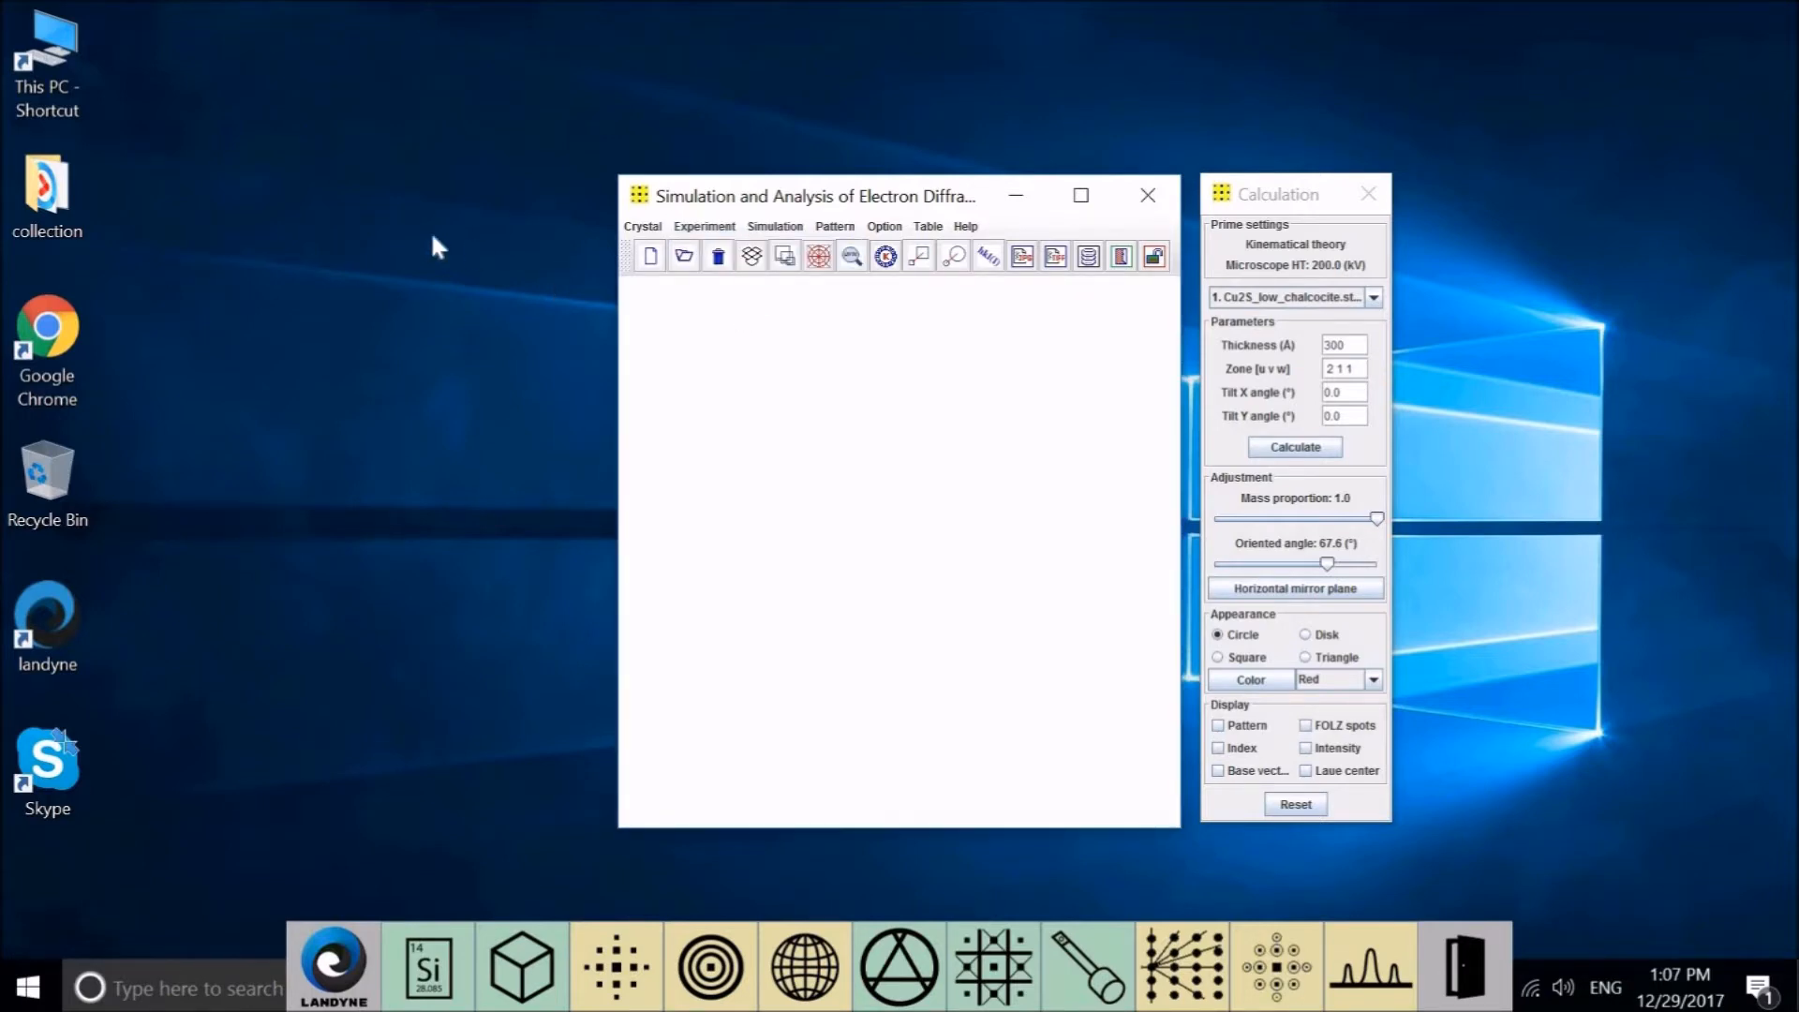
# Open This PC in a window beside the simulation window and open the System (C:) drive
pyautogui.doubleClick(49, 58)
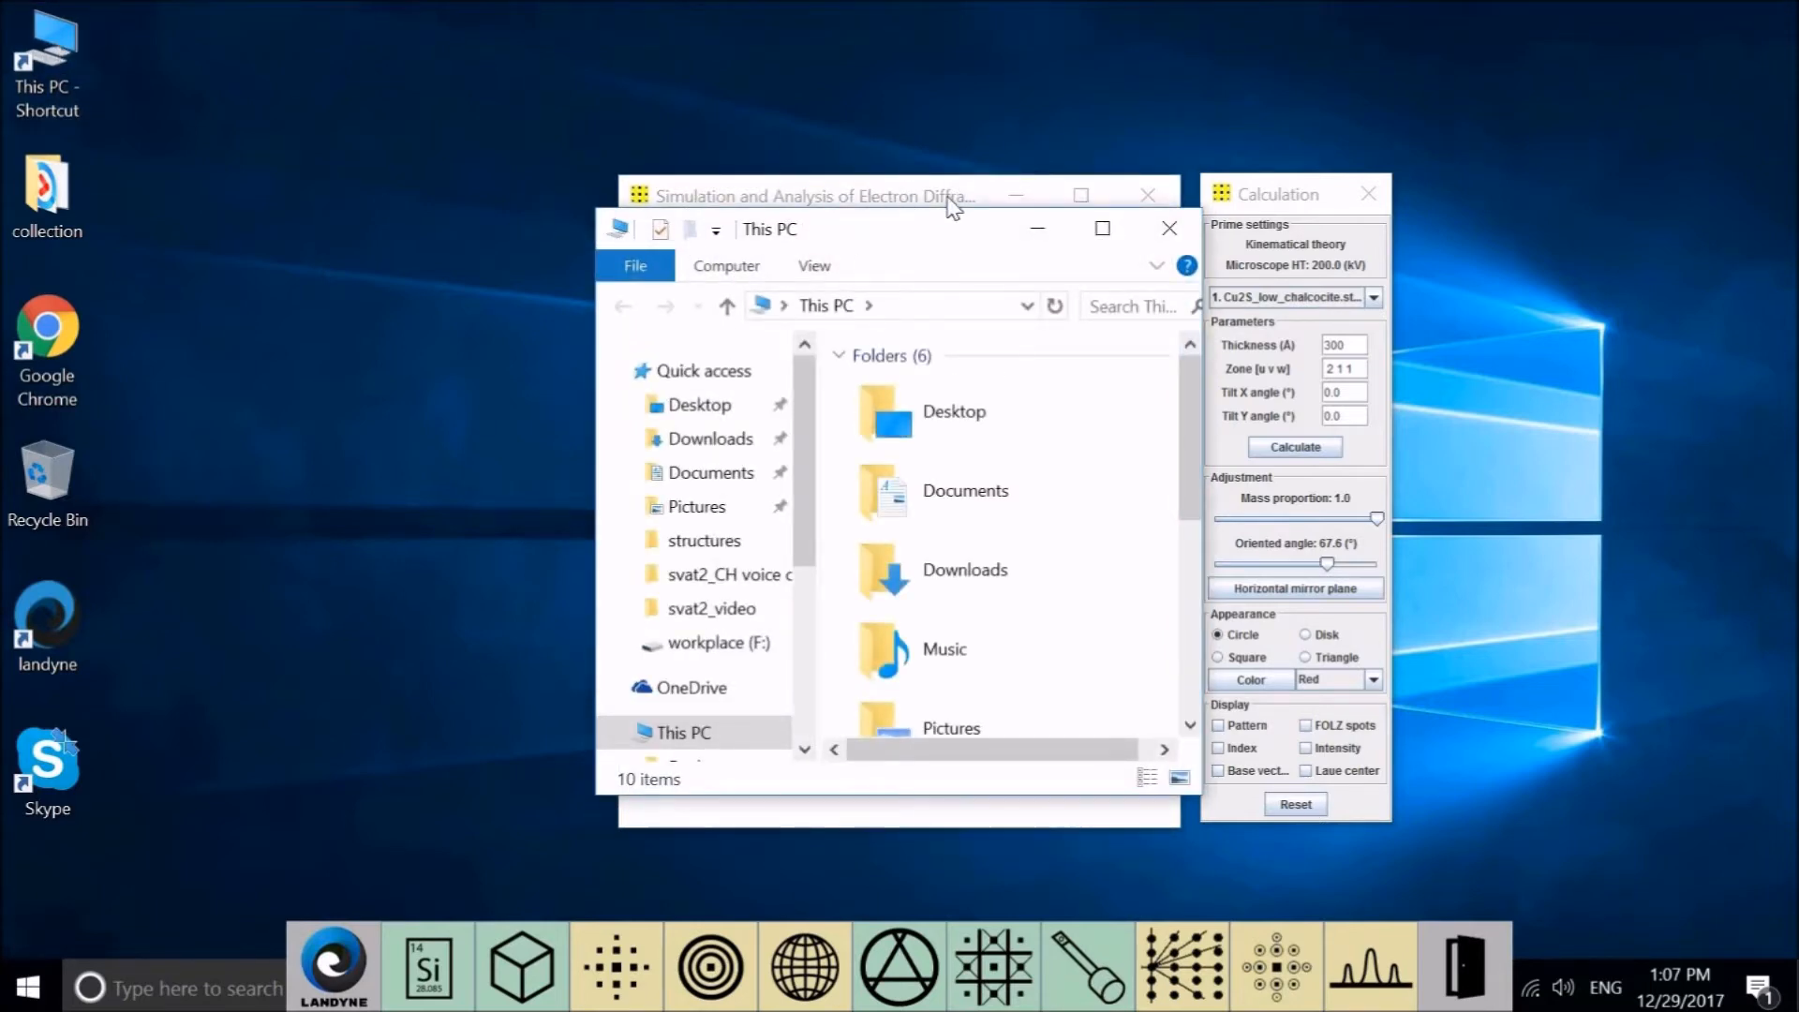
pyautogui.moveTo(855, 229); pyautogui.dragTo(253, 153)
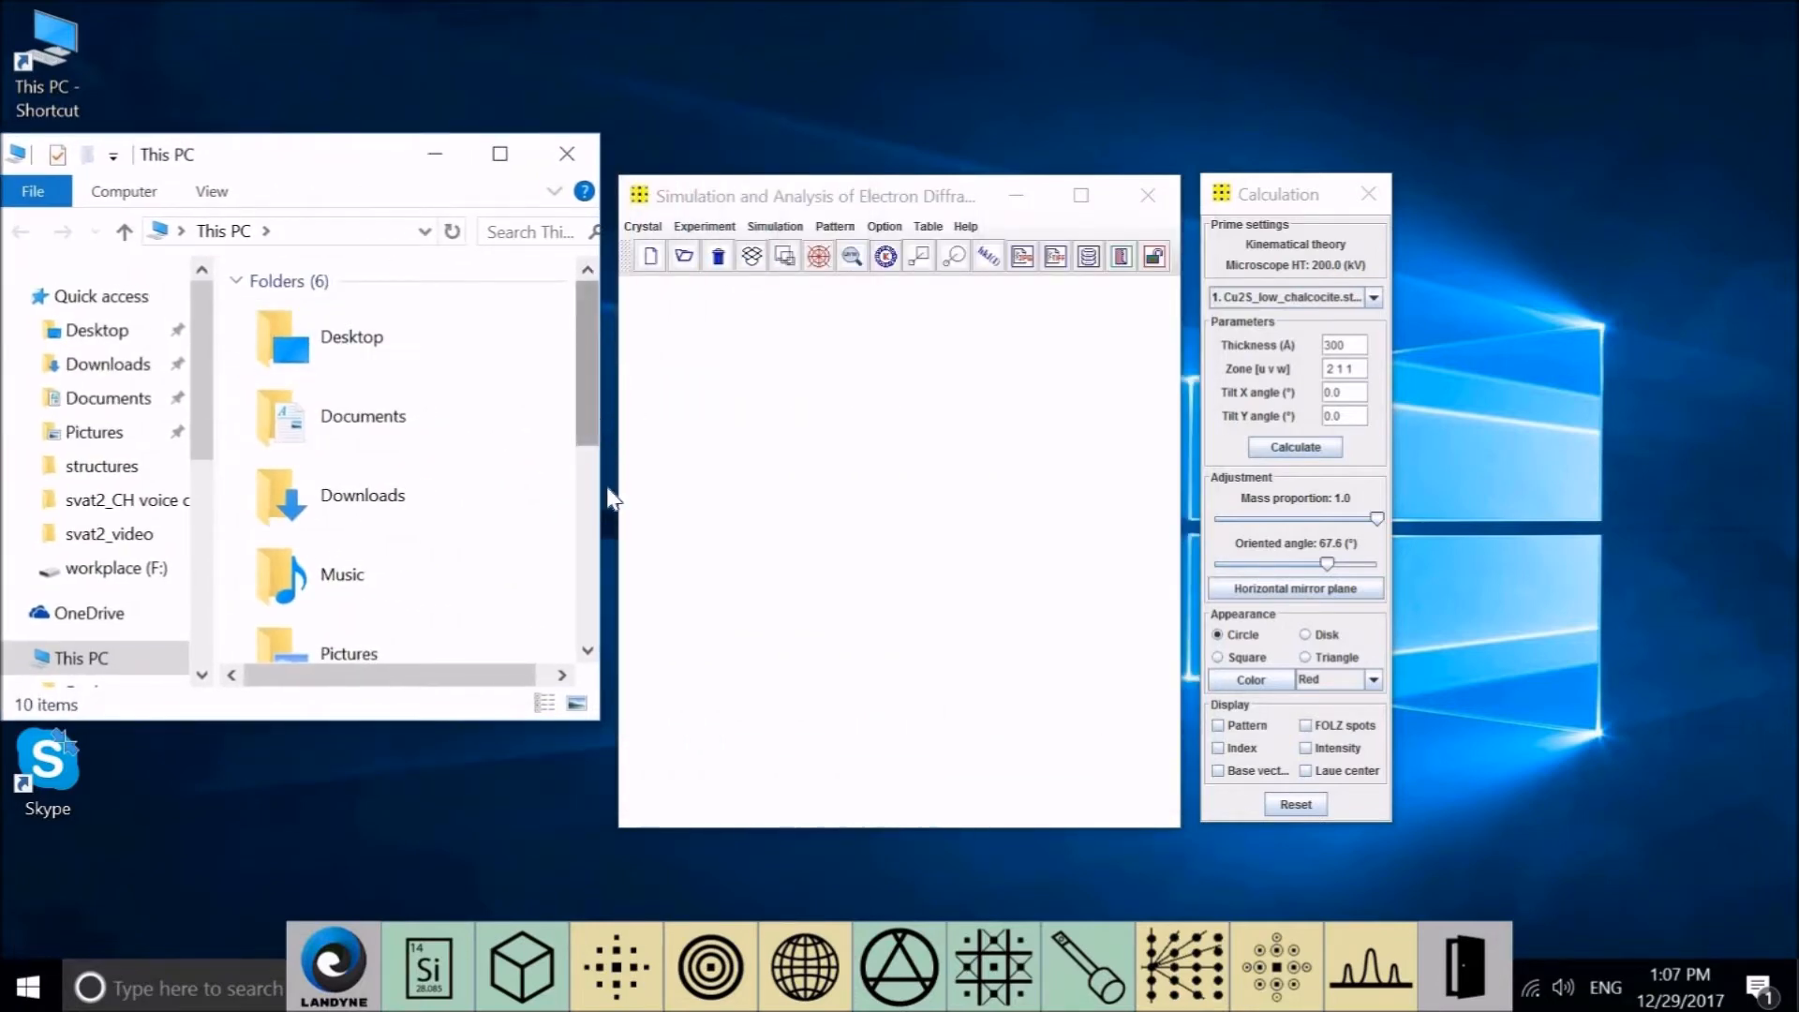
pyautogui.scroll(-2, 607, 495)
pyautogui.scroll(-3, 609, 506)
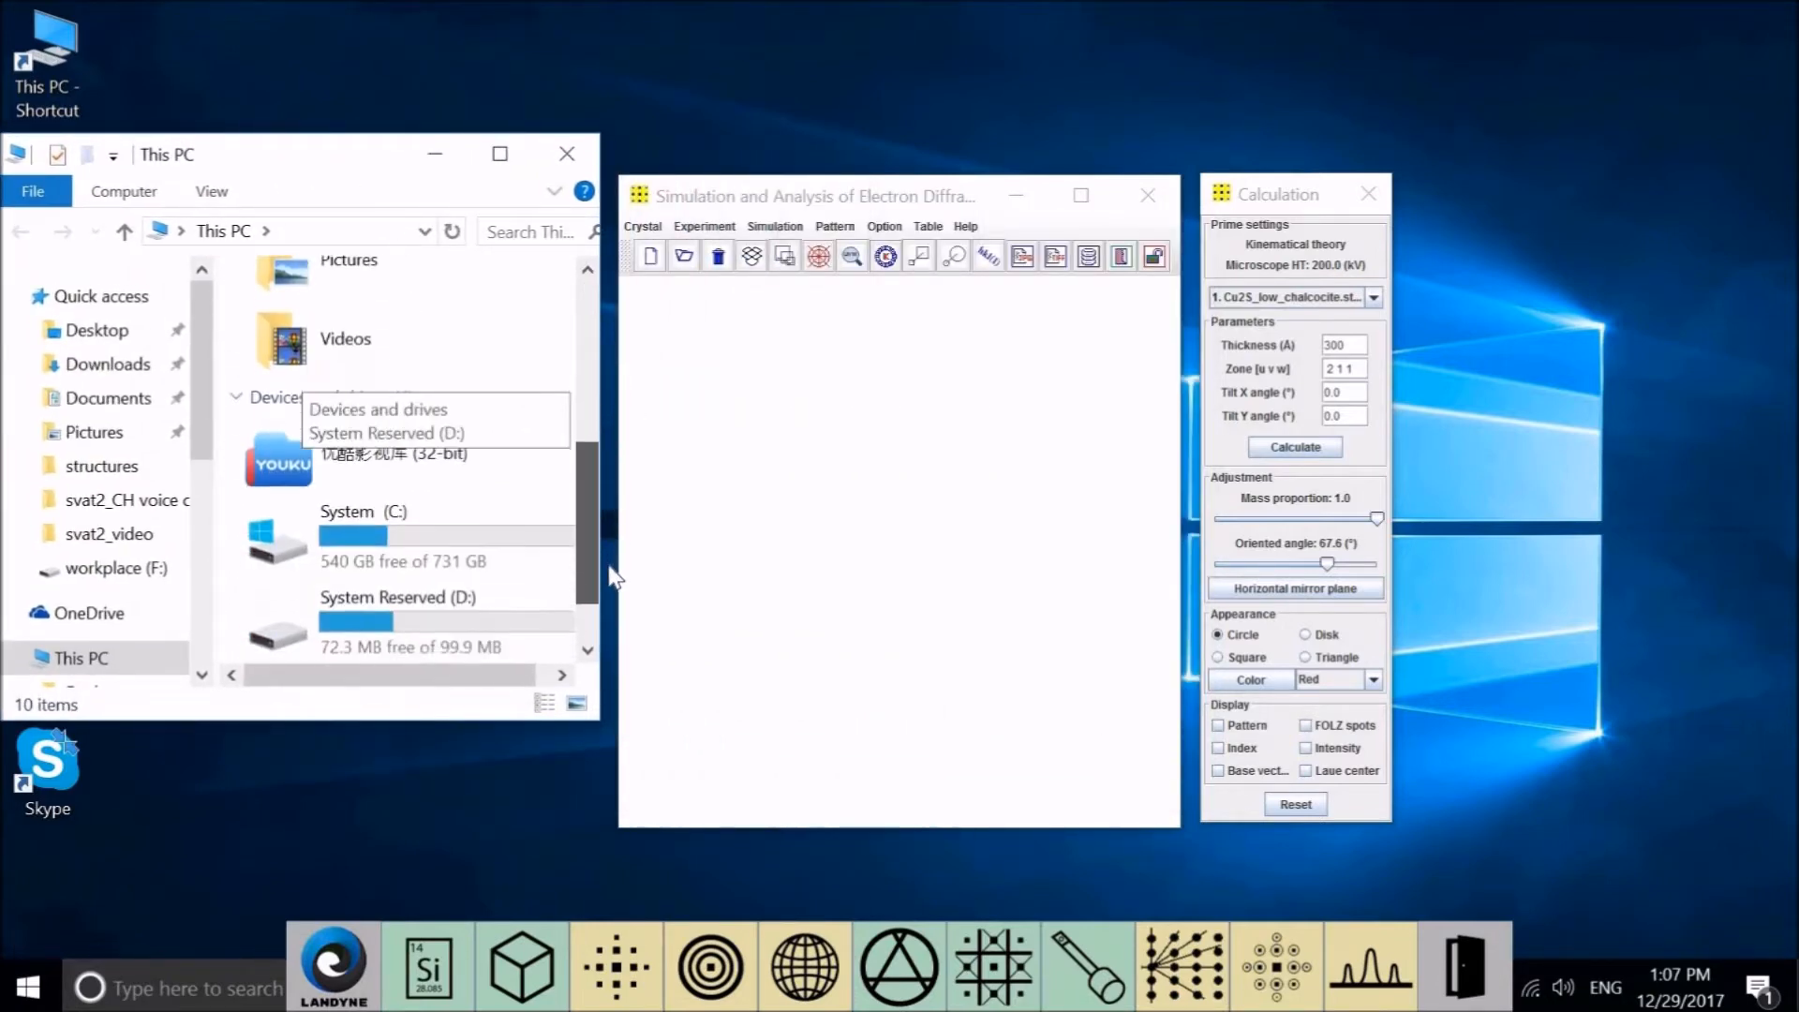
pyautogui.doubleClick(445, 523)
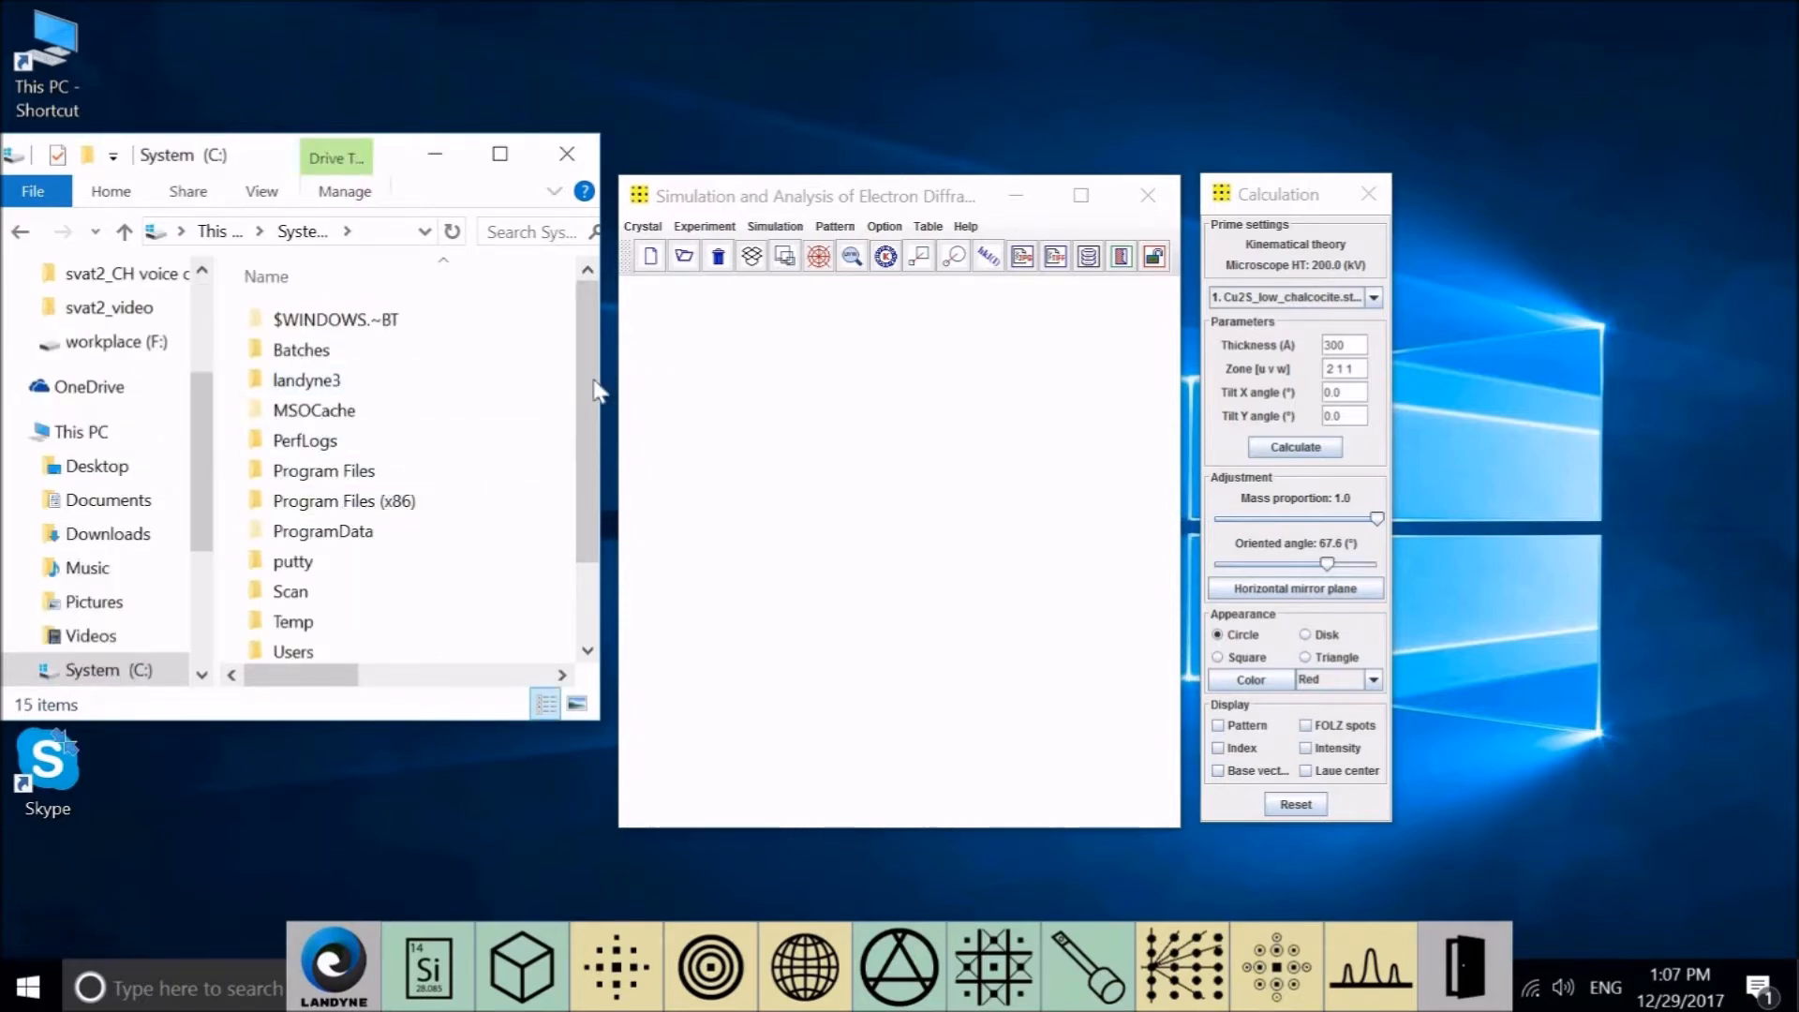
# Browse to landyne3\experiments\saed3c and load Cu2S_monoclinic211b.jpg into the simulation window straight from the file window
pyautogui.moveTo(596, 422); pyautogui.dragTo(594, 483)
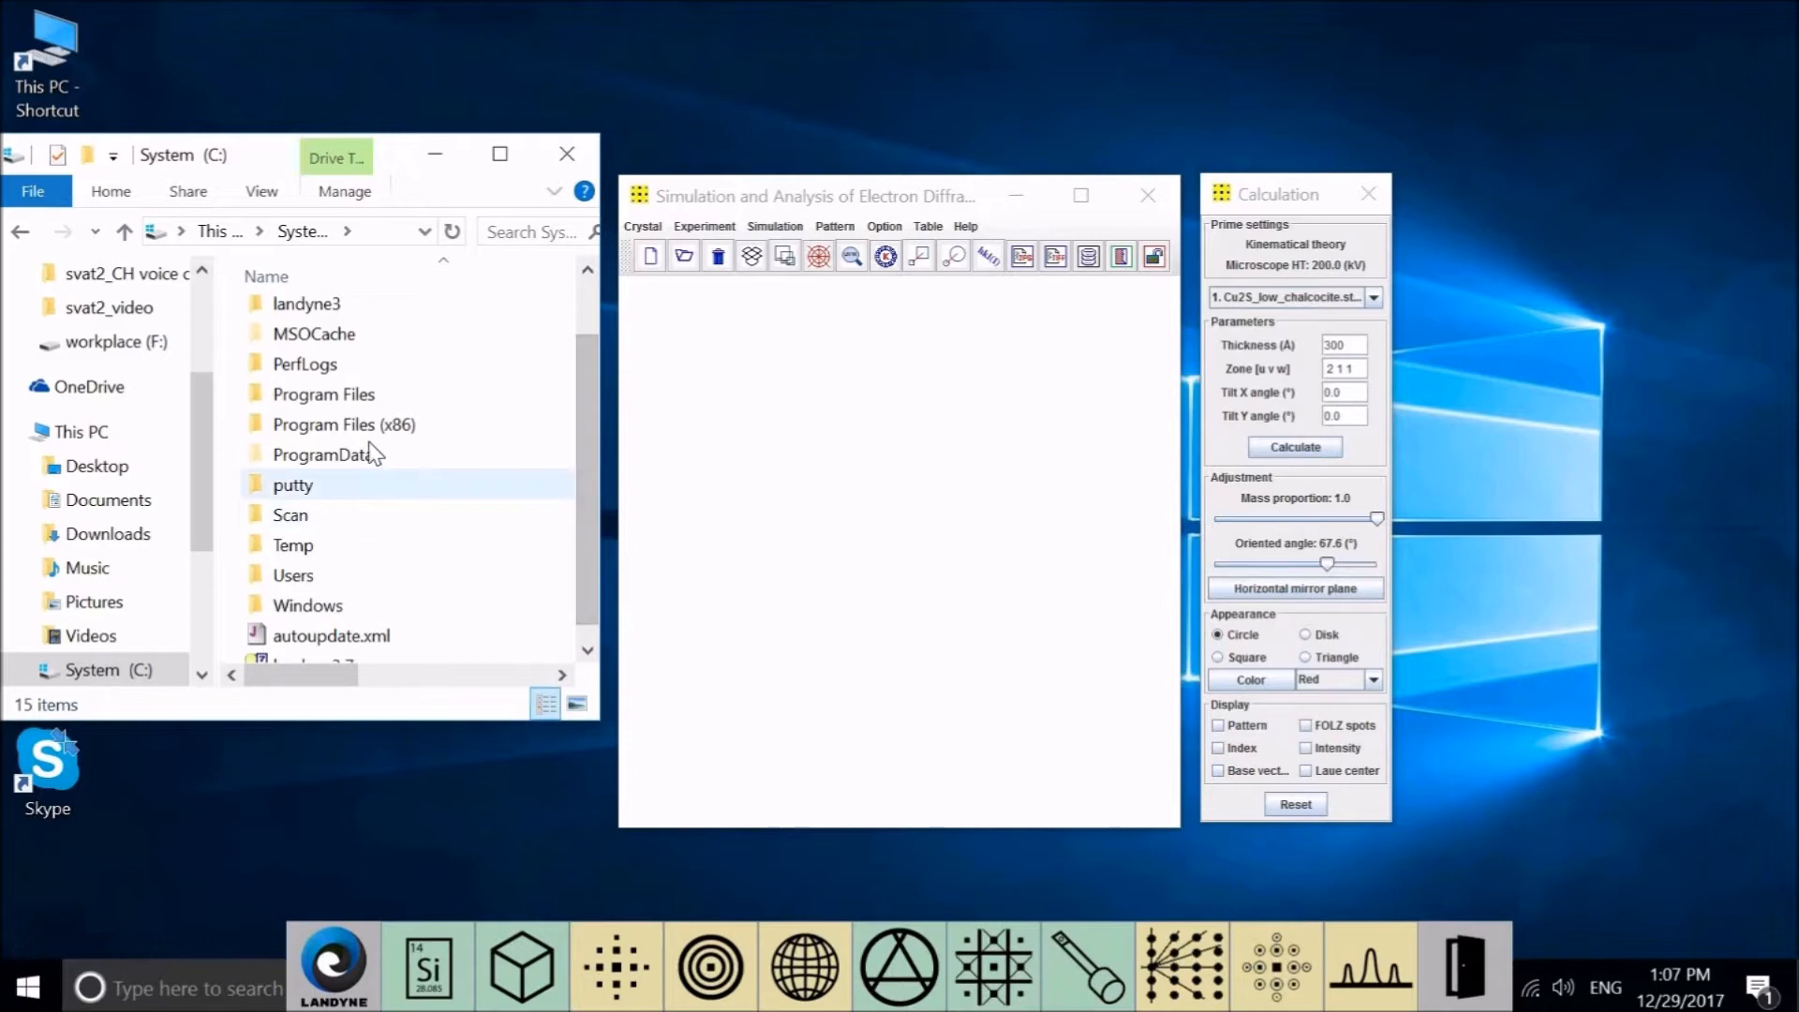
pyautogui.doubleClick(313, 306)
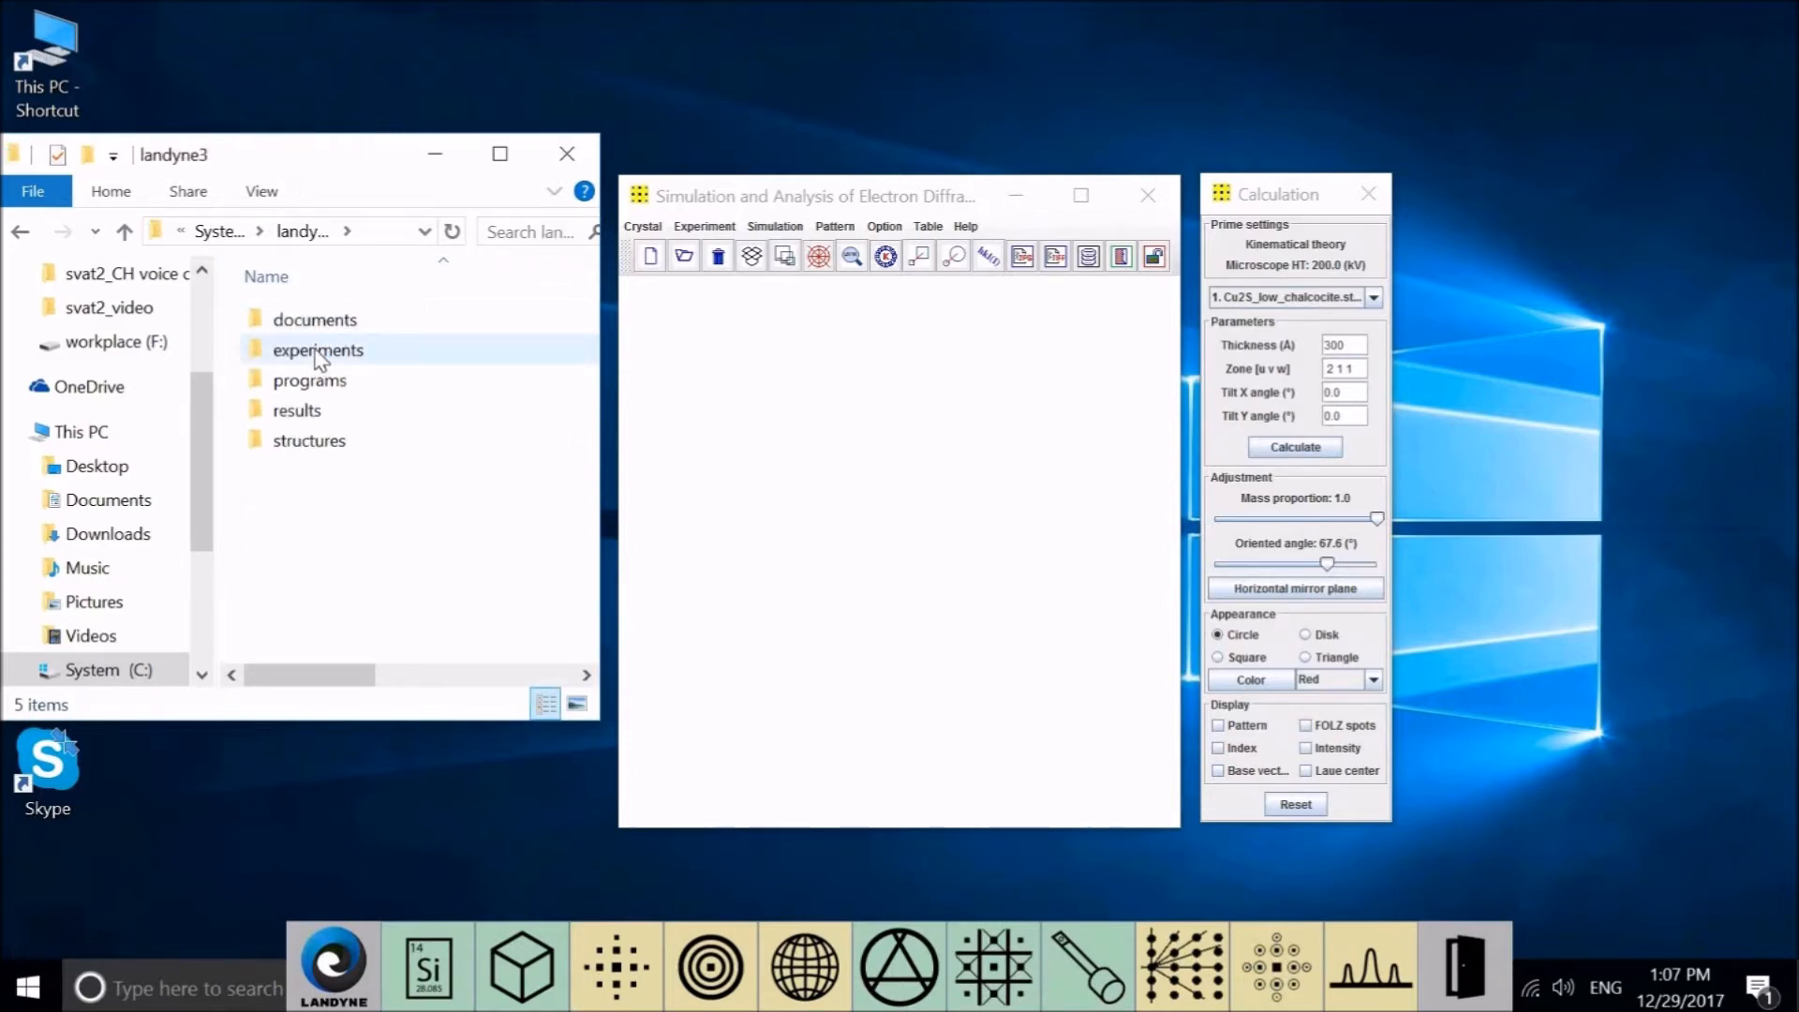
pyautogui.click(319, 356)
pyautogui.doubleClick(317, 353)
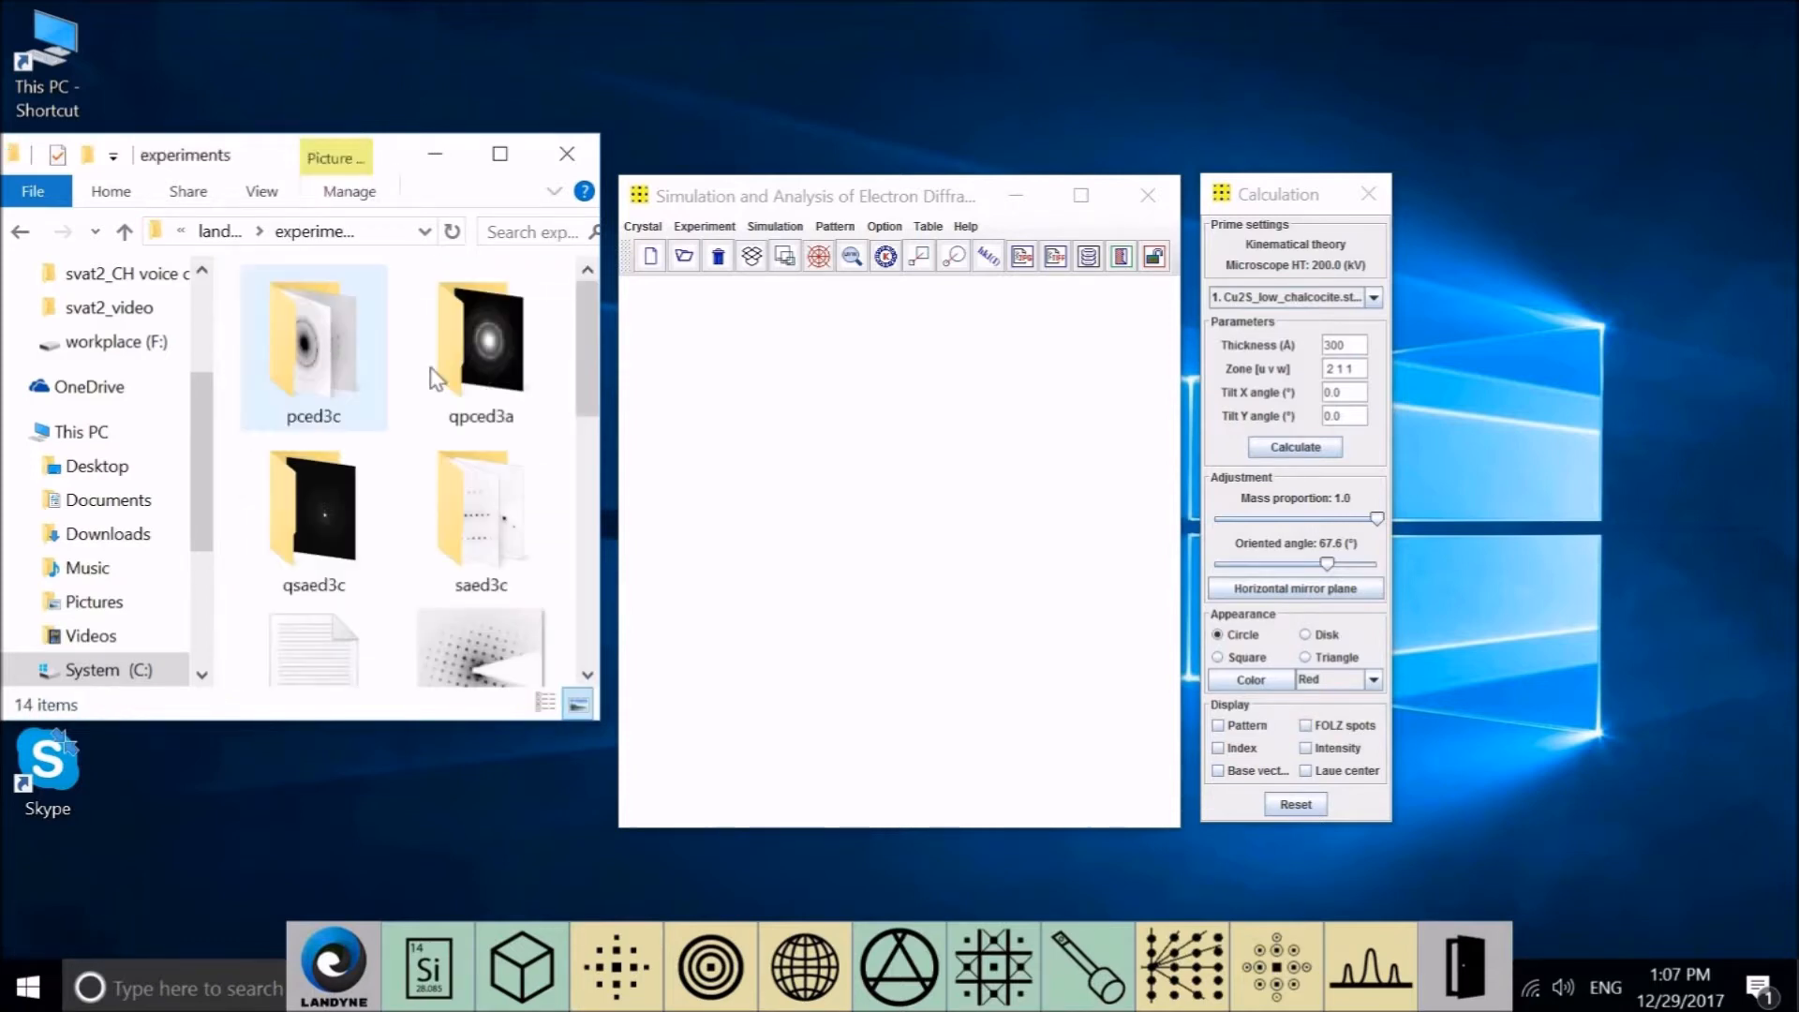
pyautogui.doubleClick(488, 531)
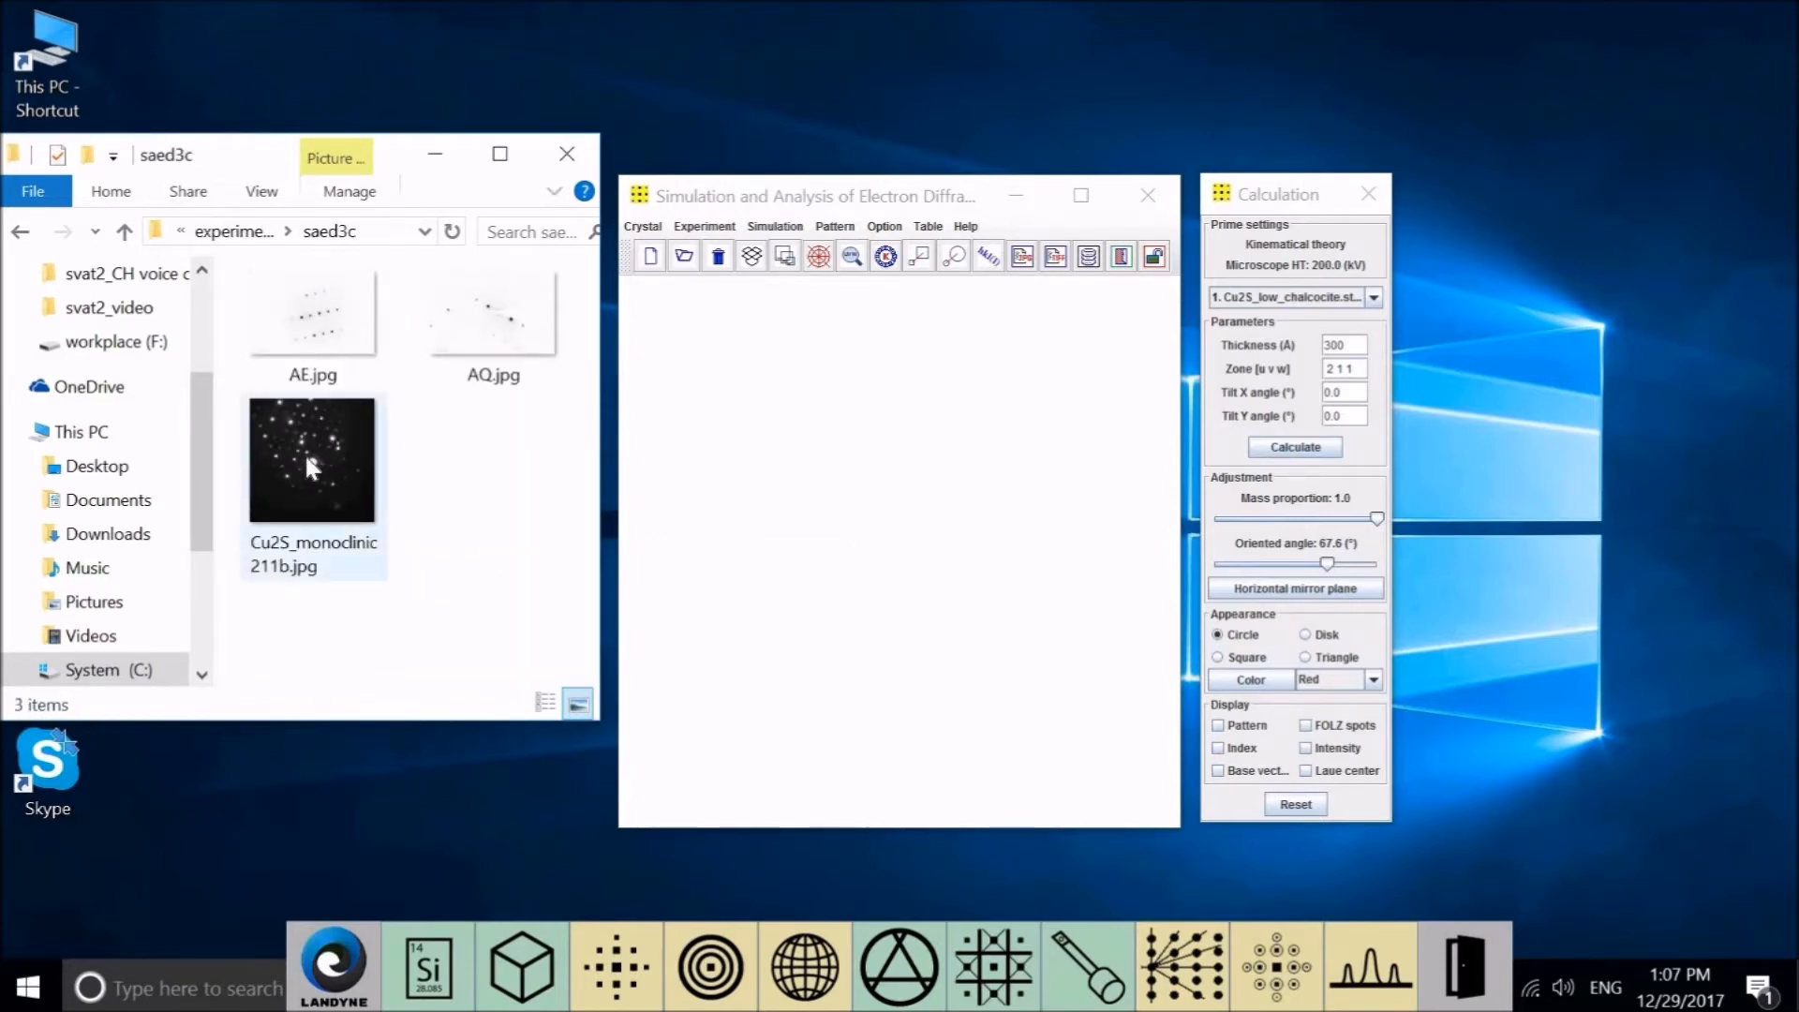
pyautogui.moveTo(312, 466); pyautogui.dragTo(755, 261)
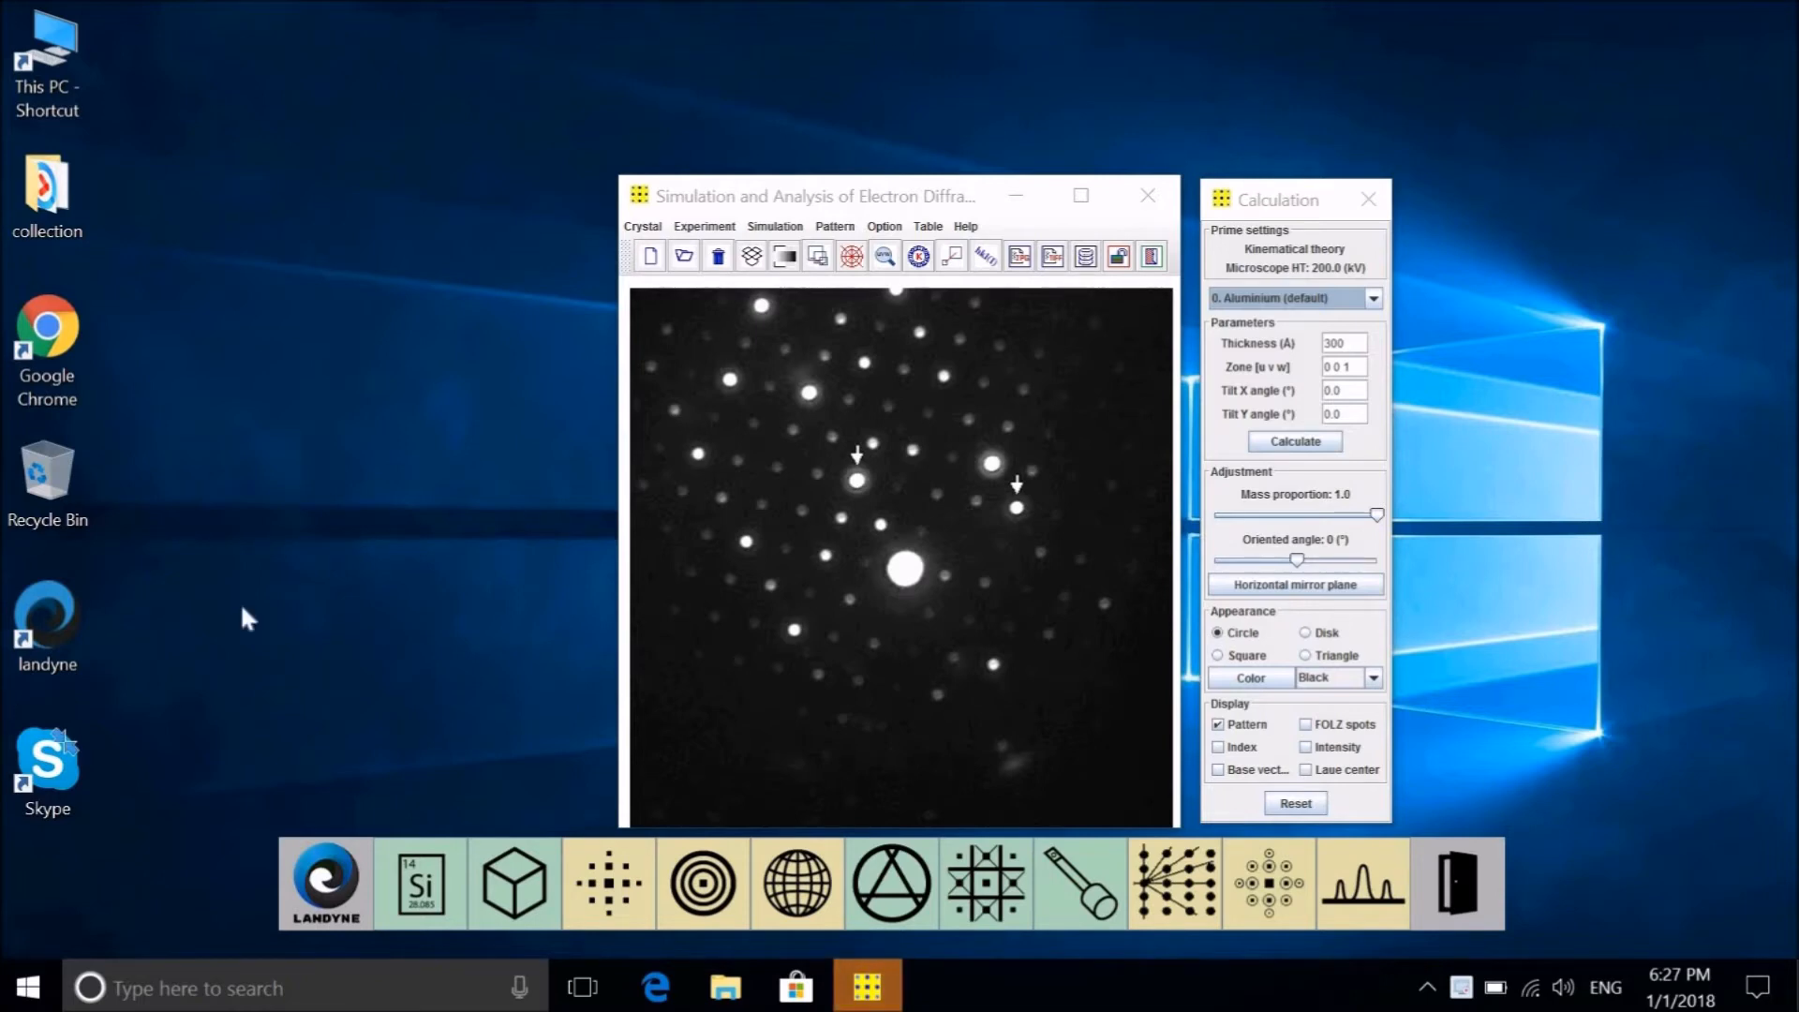
# Open the image appearance settings beside the experimental pattern and lower the background grayscale to 12
pyautogui.click(703, 231)
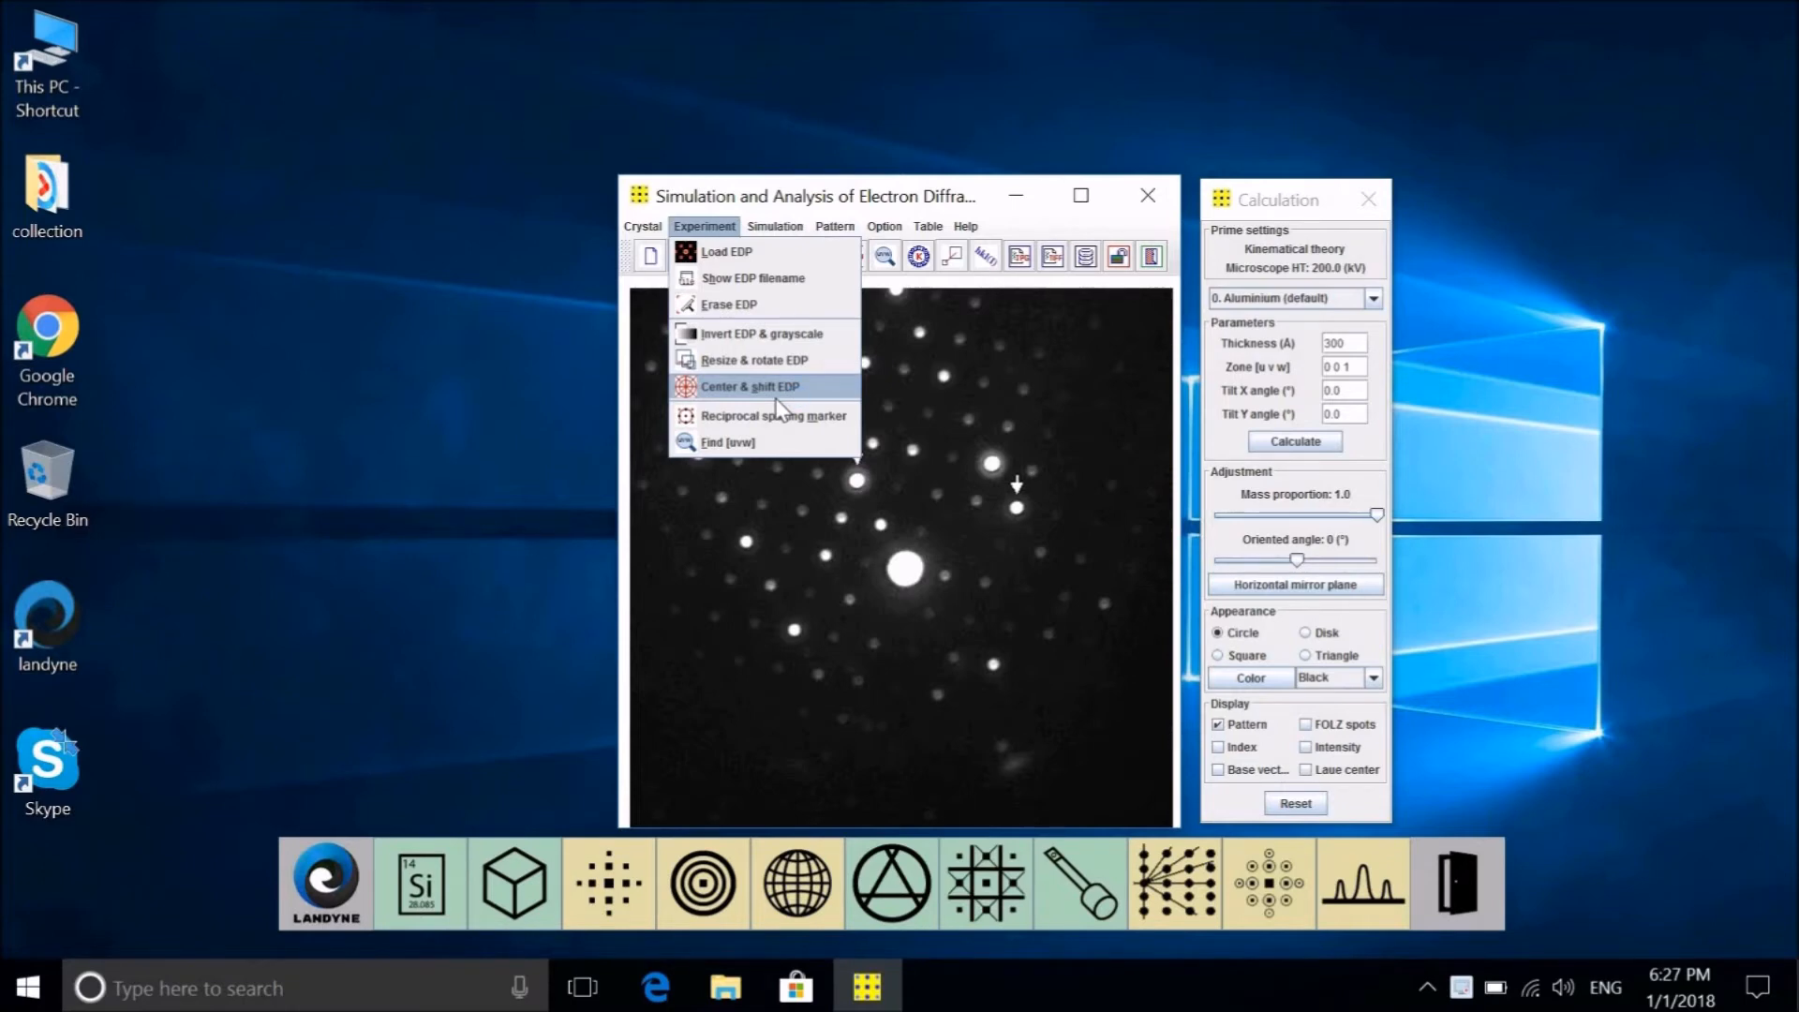
pyautogui.click(783, 337)
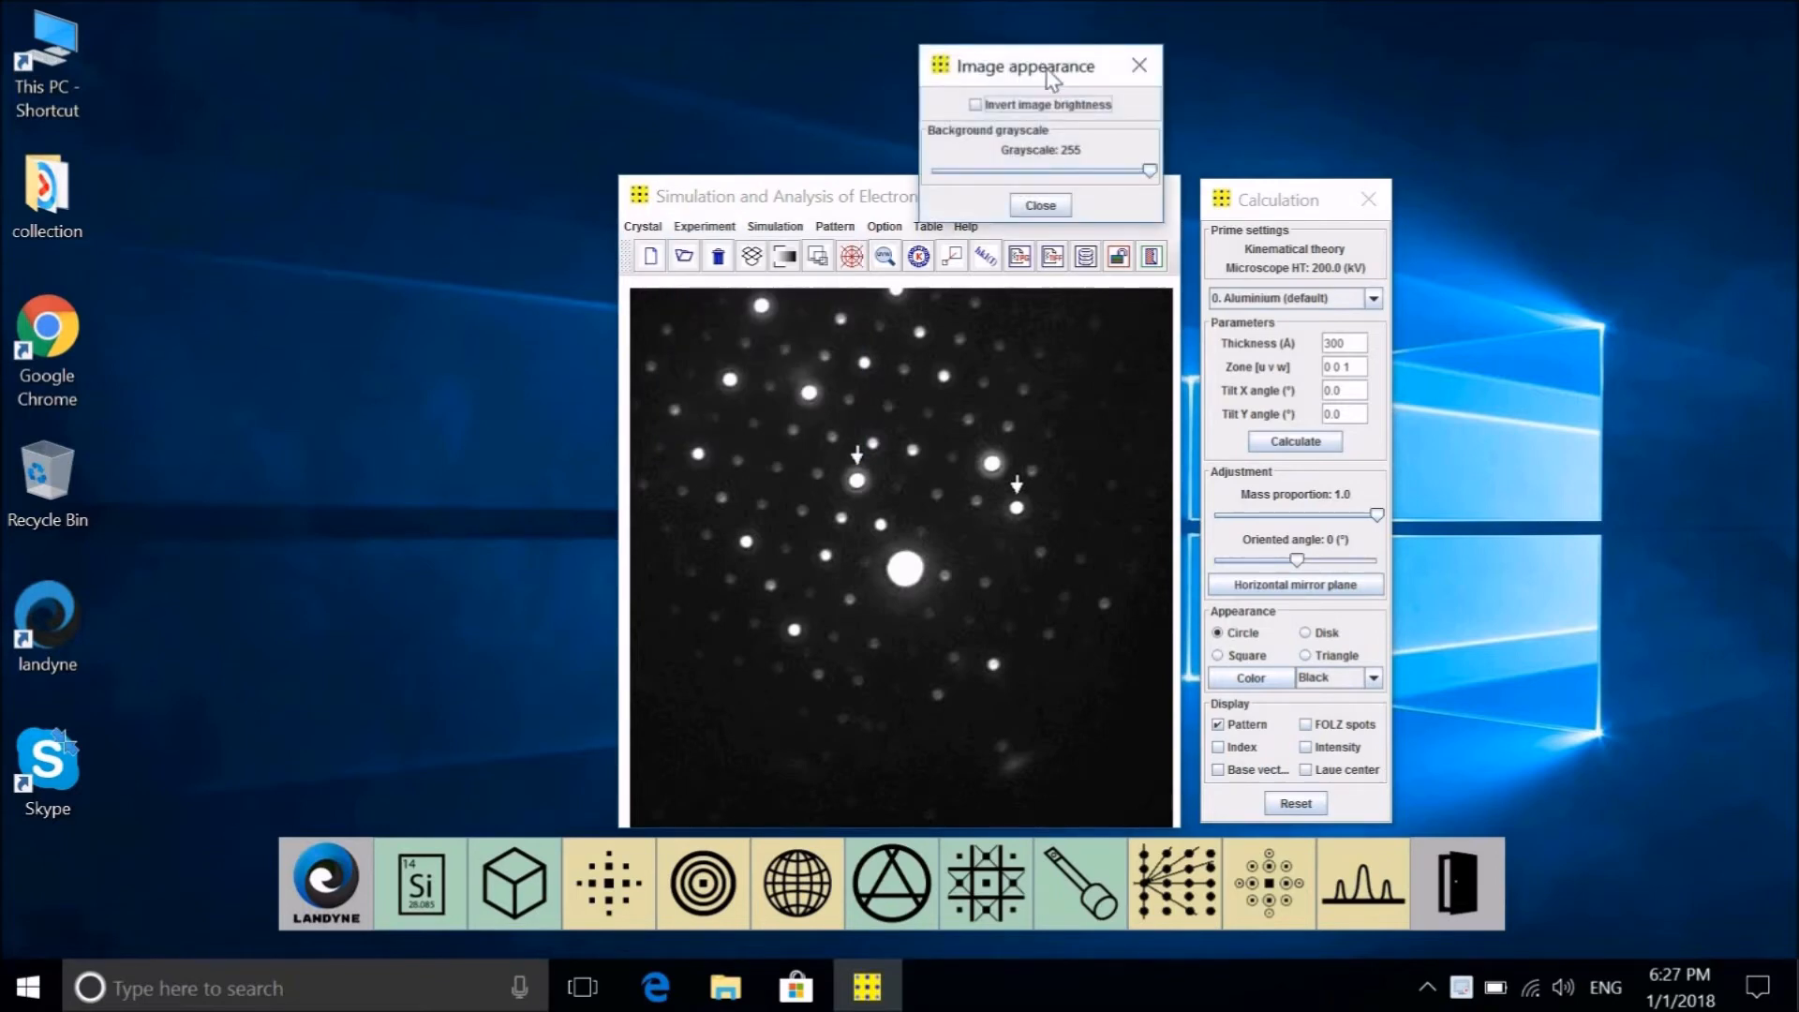
pyautogui.moveTo(1046, 71); pyautogui.dragTo(479, 301)
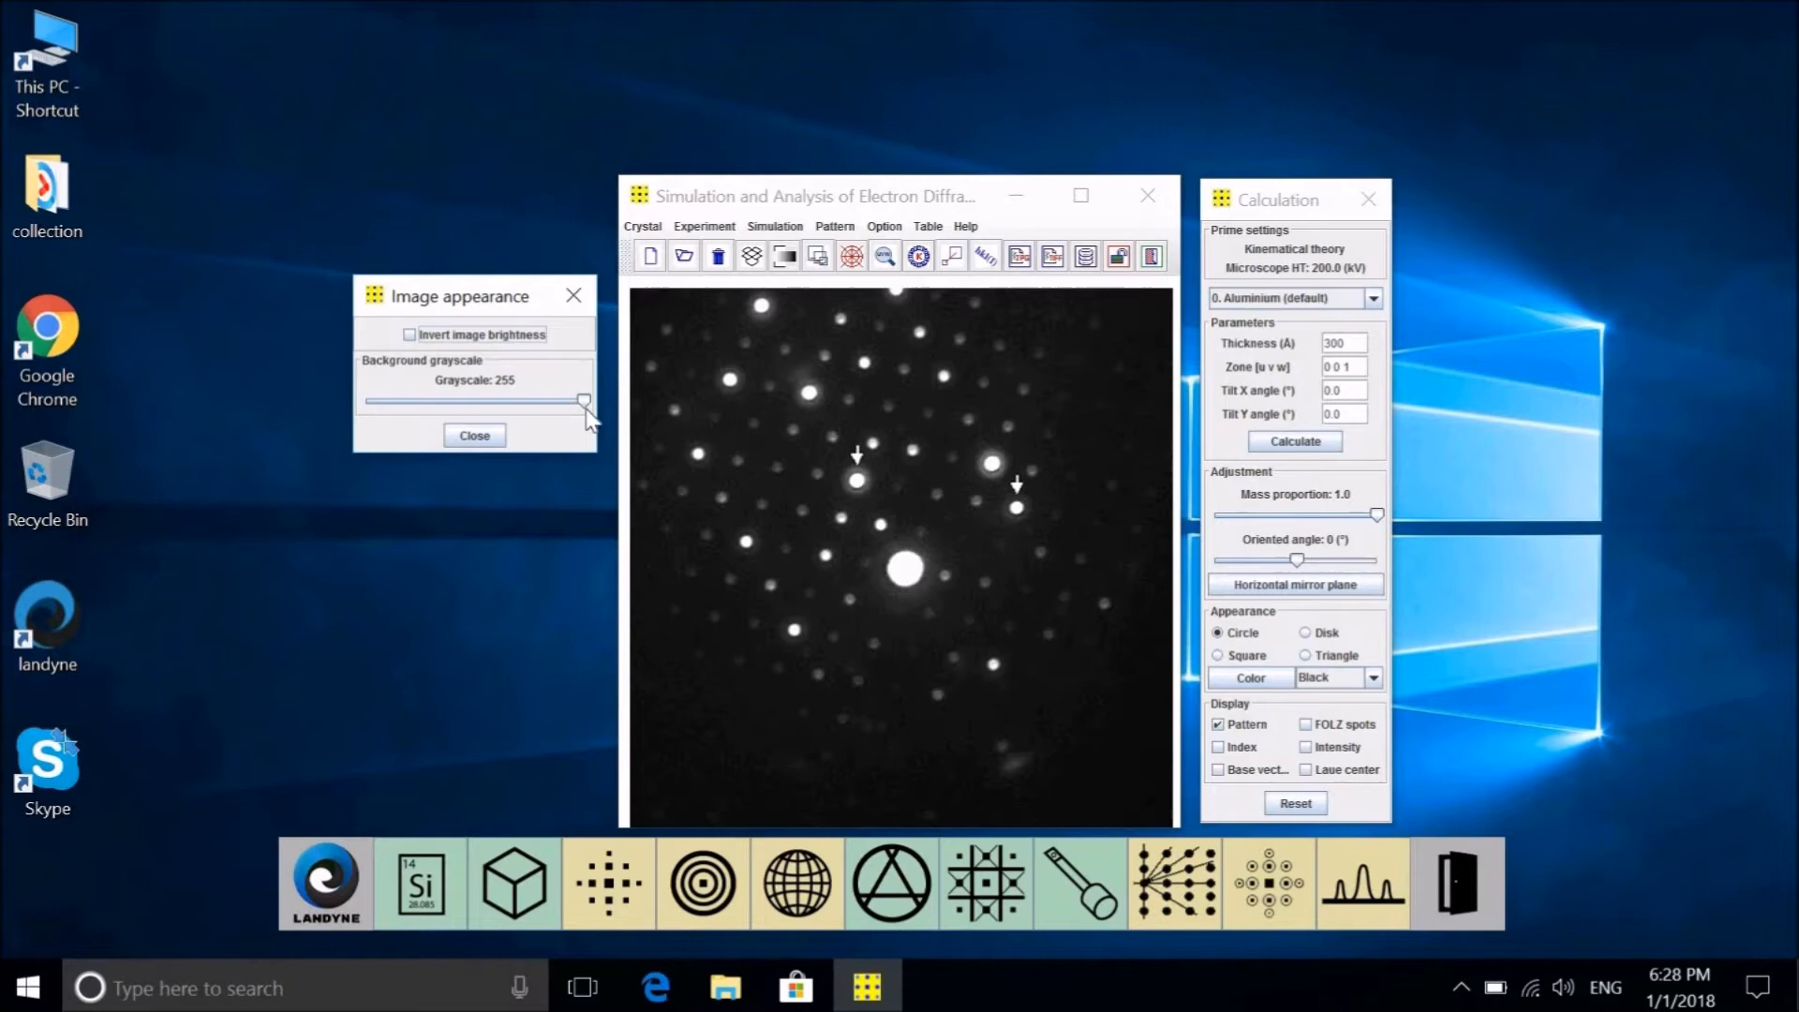
pyautogui.moveTo(582, 397); pyautogui.dragTo(387, 428)
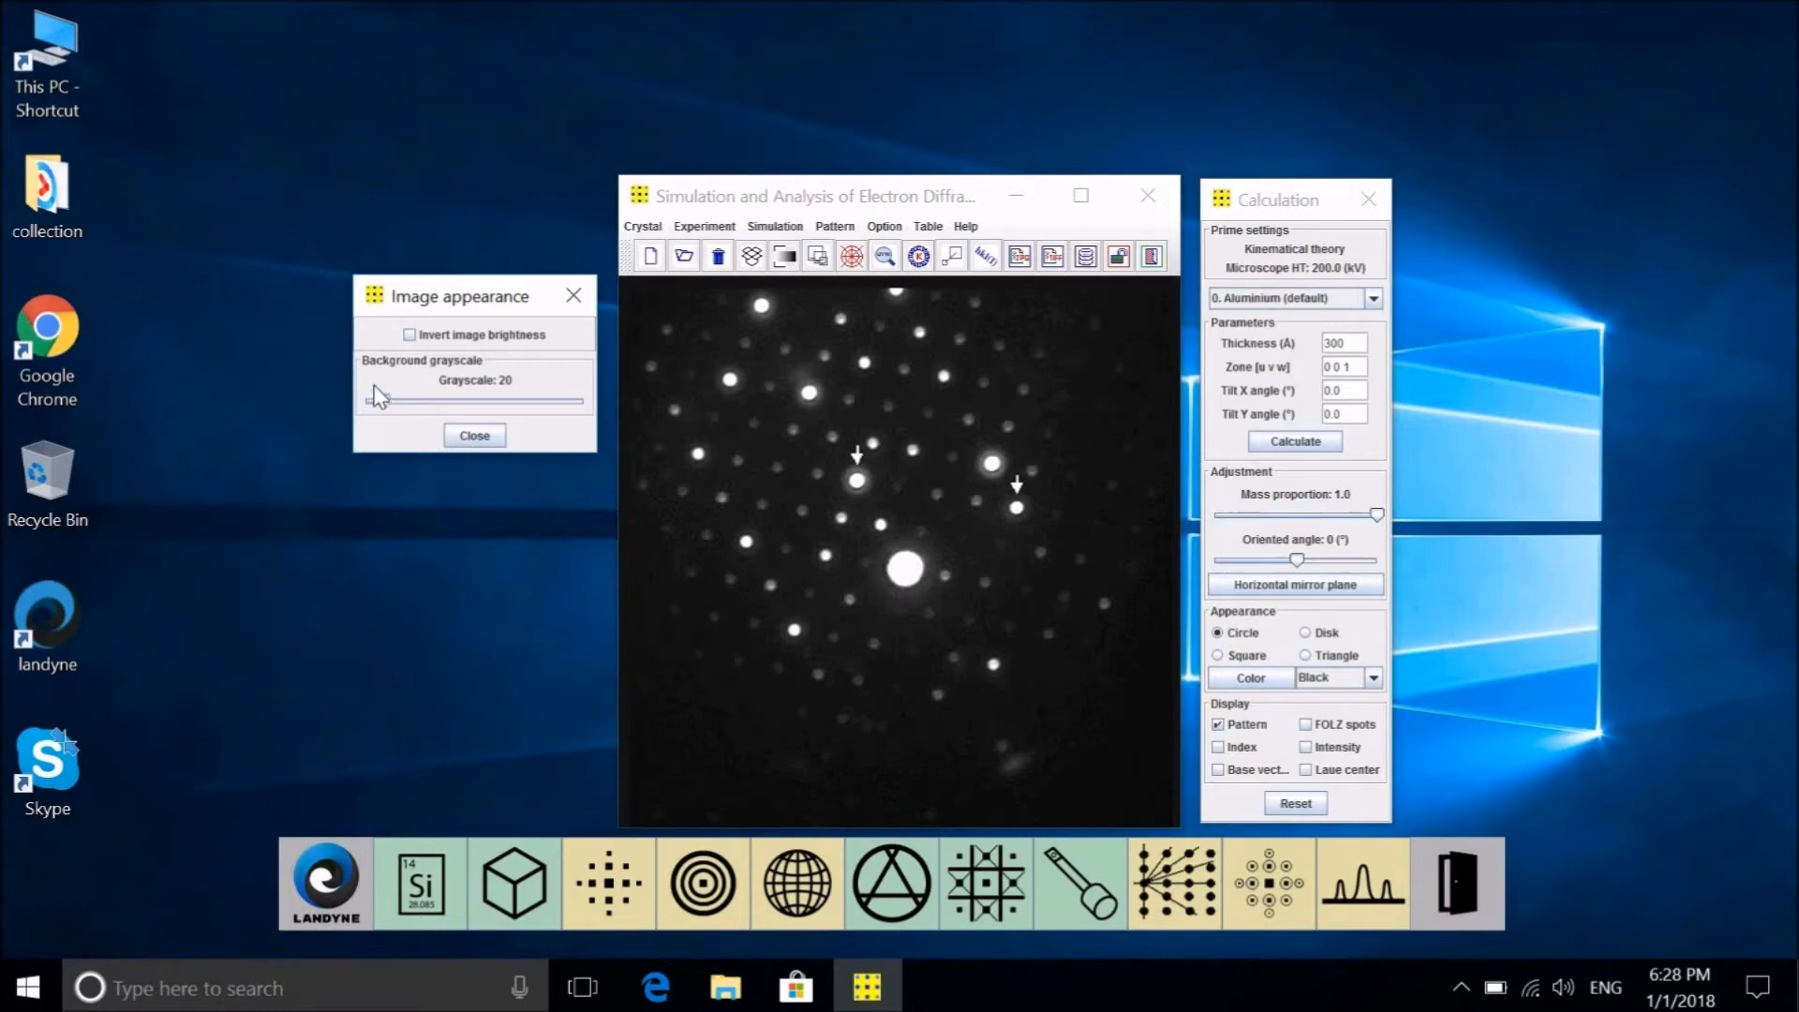
pyautogui.moveTo(383, 399); pyautogui.dragTo(375, 401)
# Invert the experimental pattern's brightness and set the background grayscale to 228
pyautogui.click(408, 334)
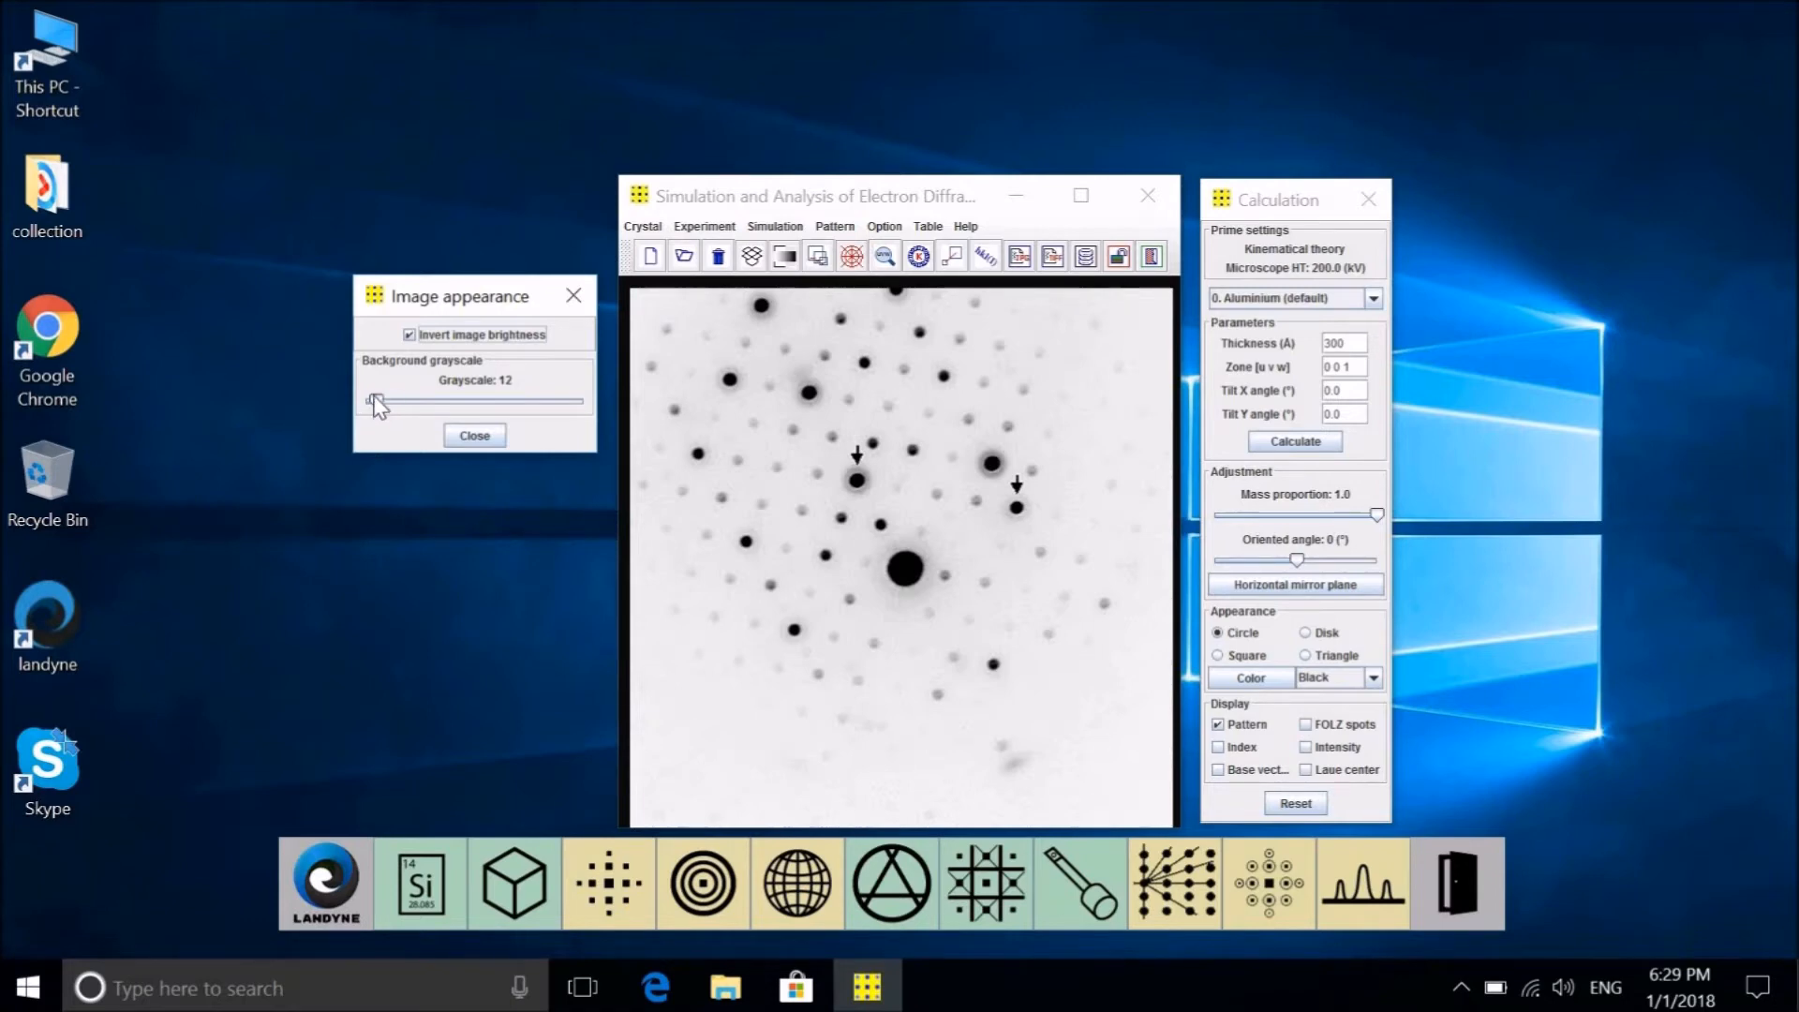
pyautogui.moveTo(456, 409); pyautogui.dragTo(558, 408)
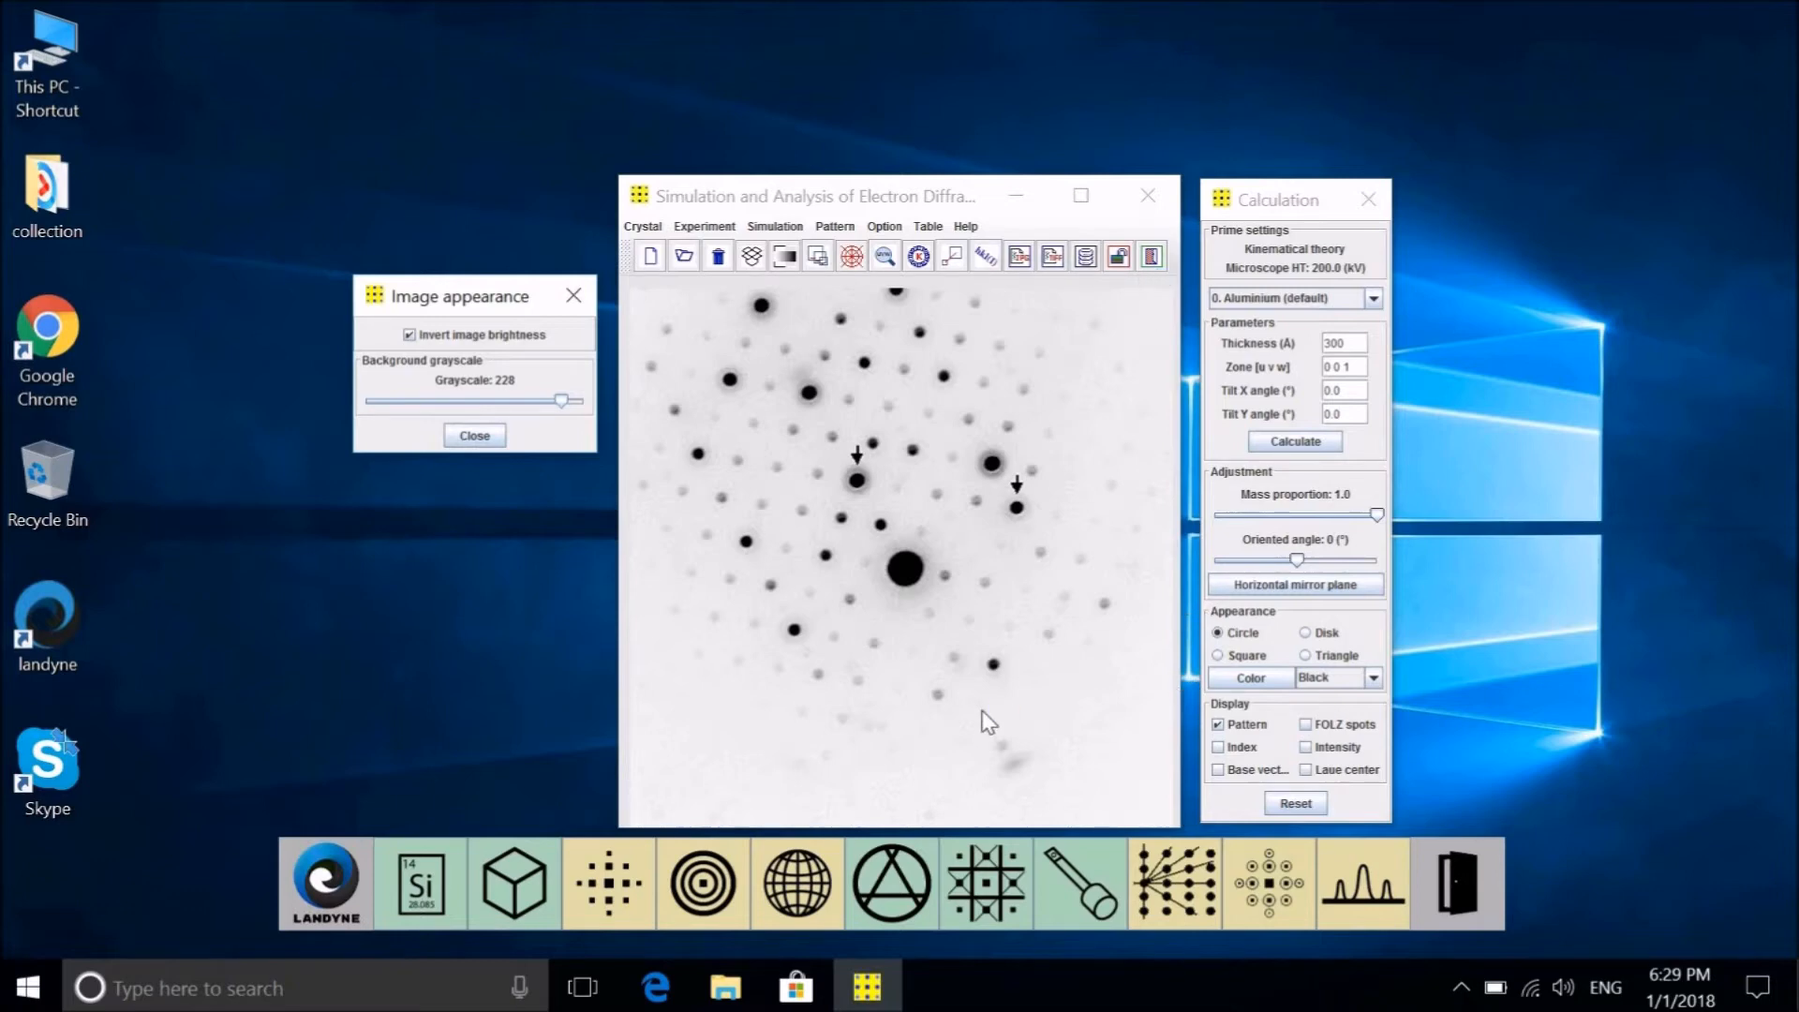
# Open the resize and rotate settings, try resize factors from 0.9 to 1.2 on the experimental pattern, and set the factor to 1.1
pyautogui.click(712, 228)
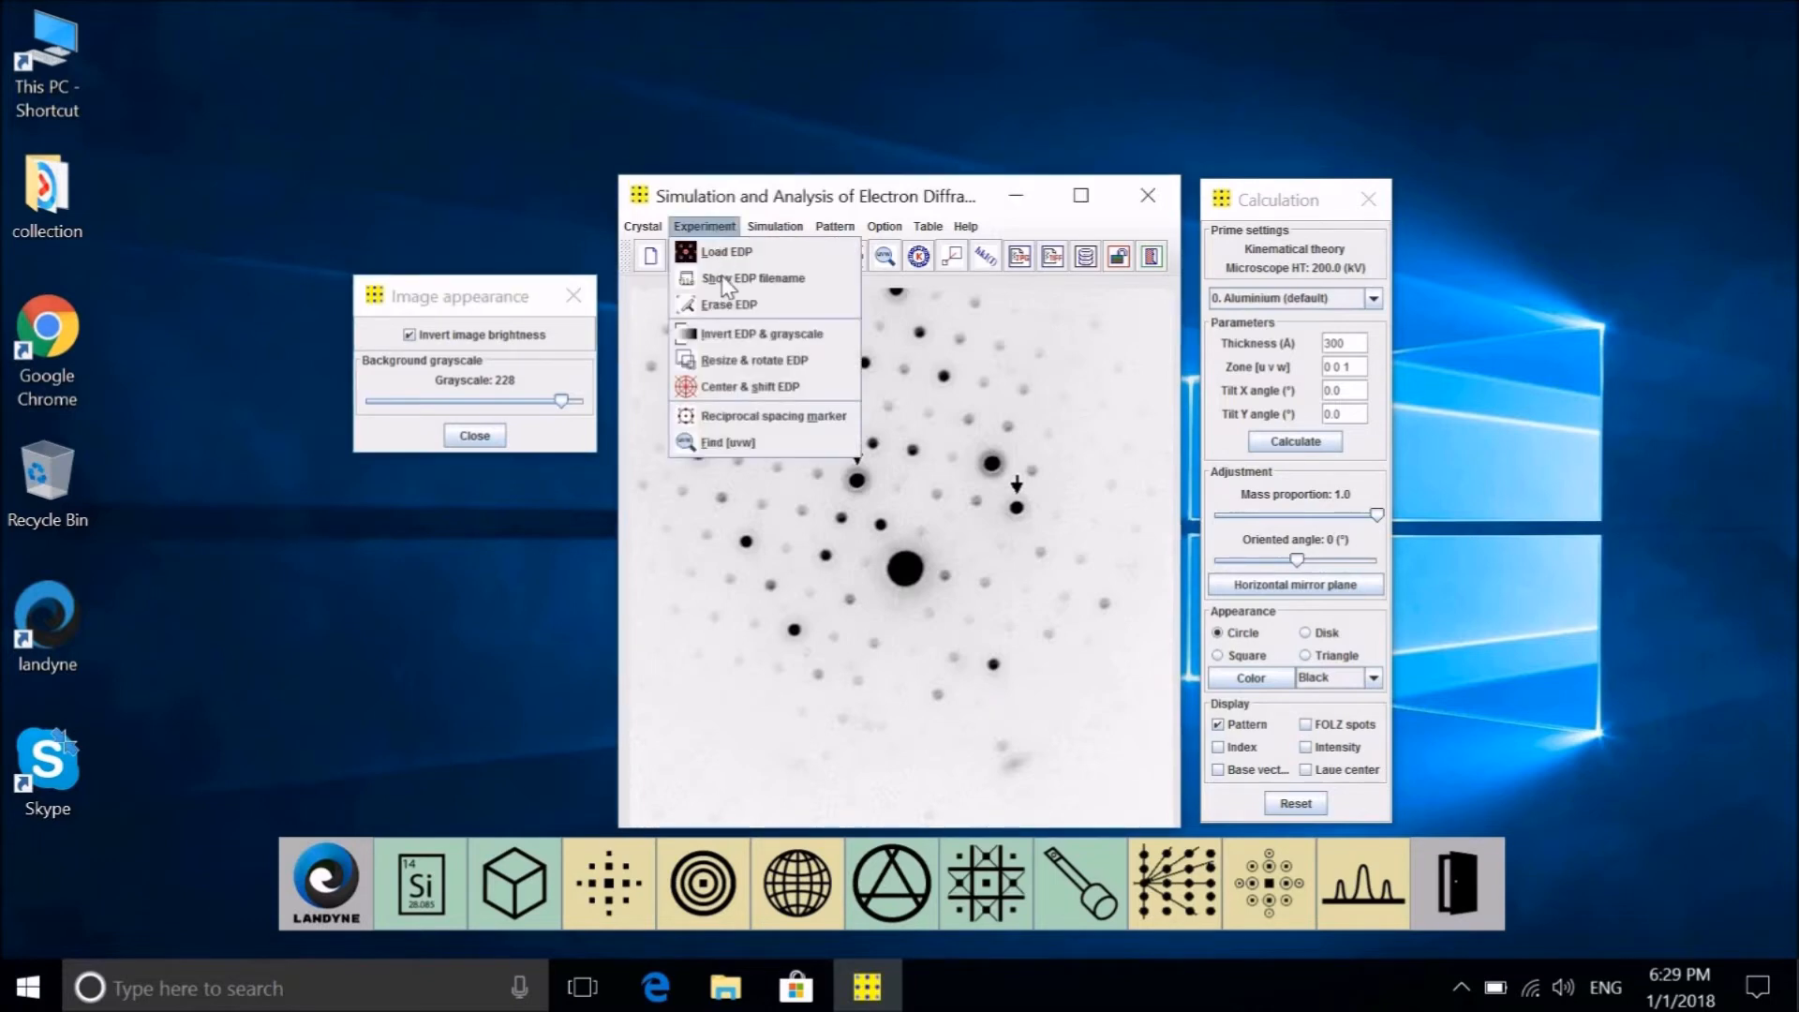
pyautogui.click(736, 363)
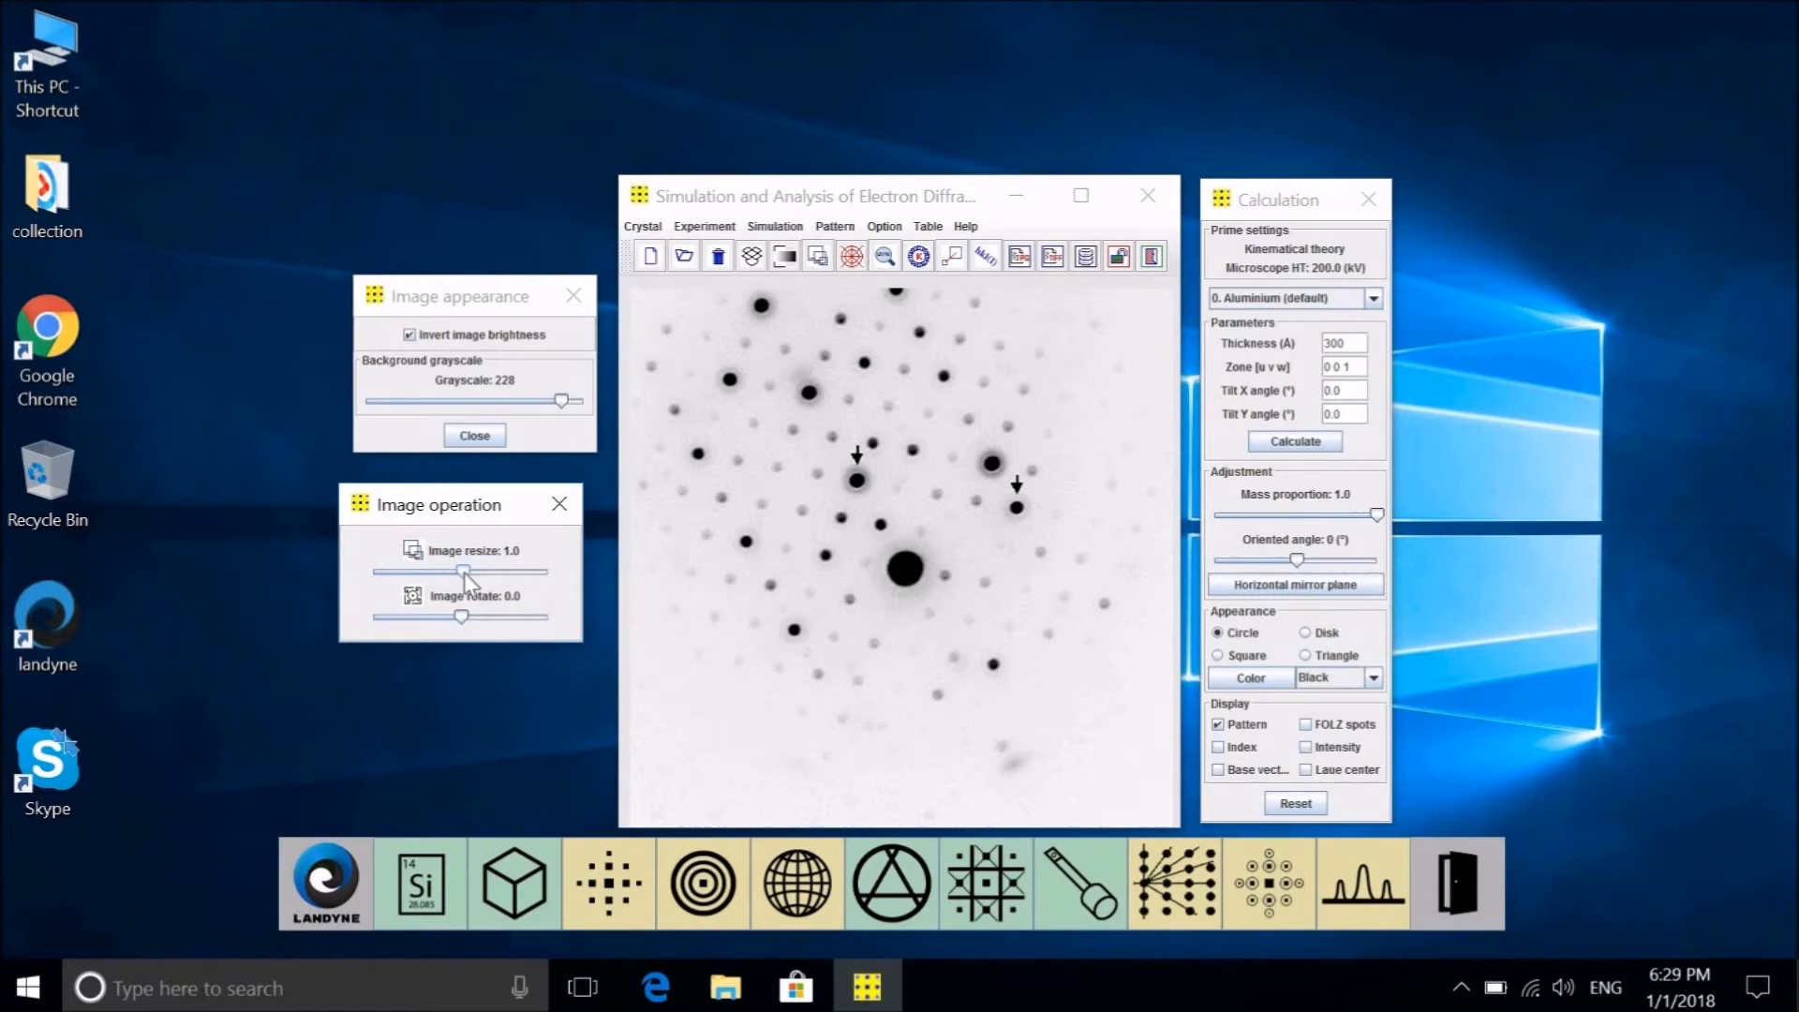
pyautogui.moveTo(464, 572); pyautogui.dragTo(469, 572)
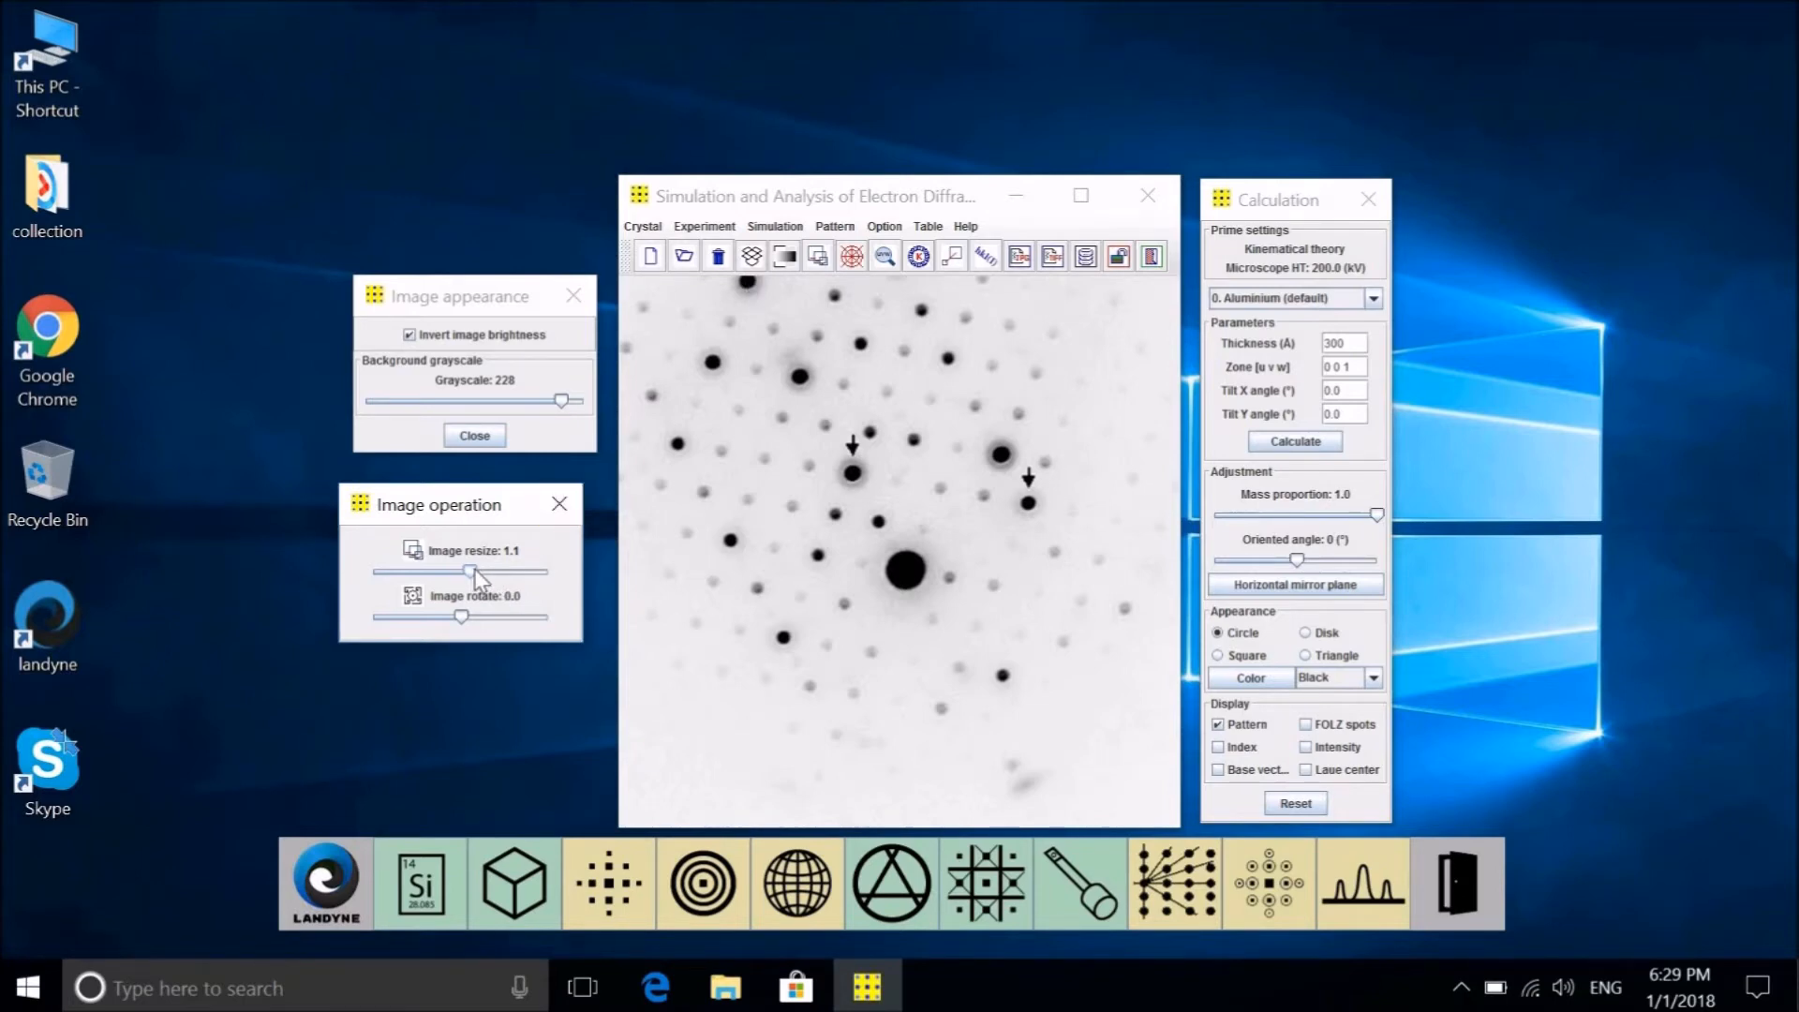
pyautogui.moveTo(476, 574); pyautogui.dragTo(474, 576)
pyautogui.click(446, 575)
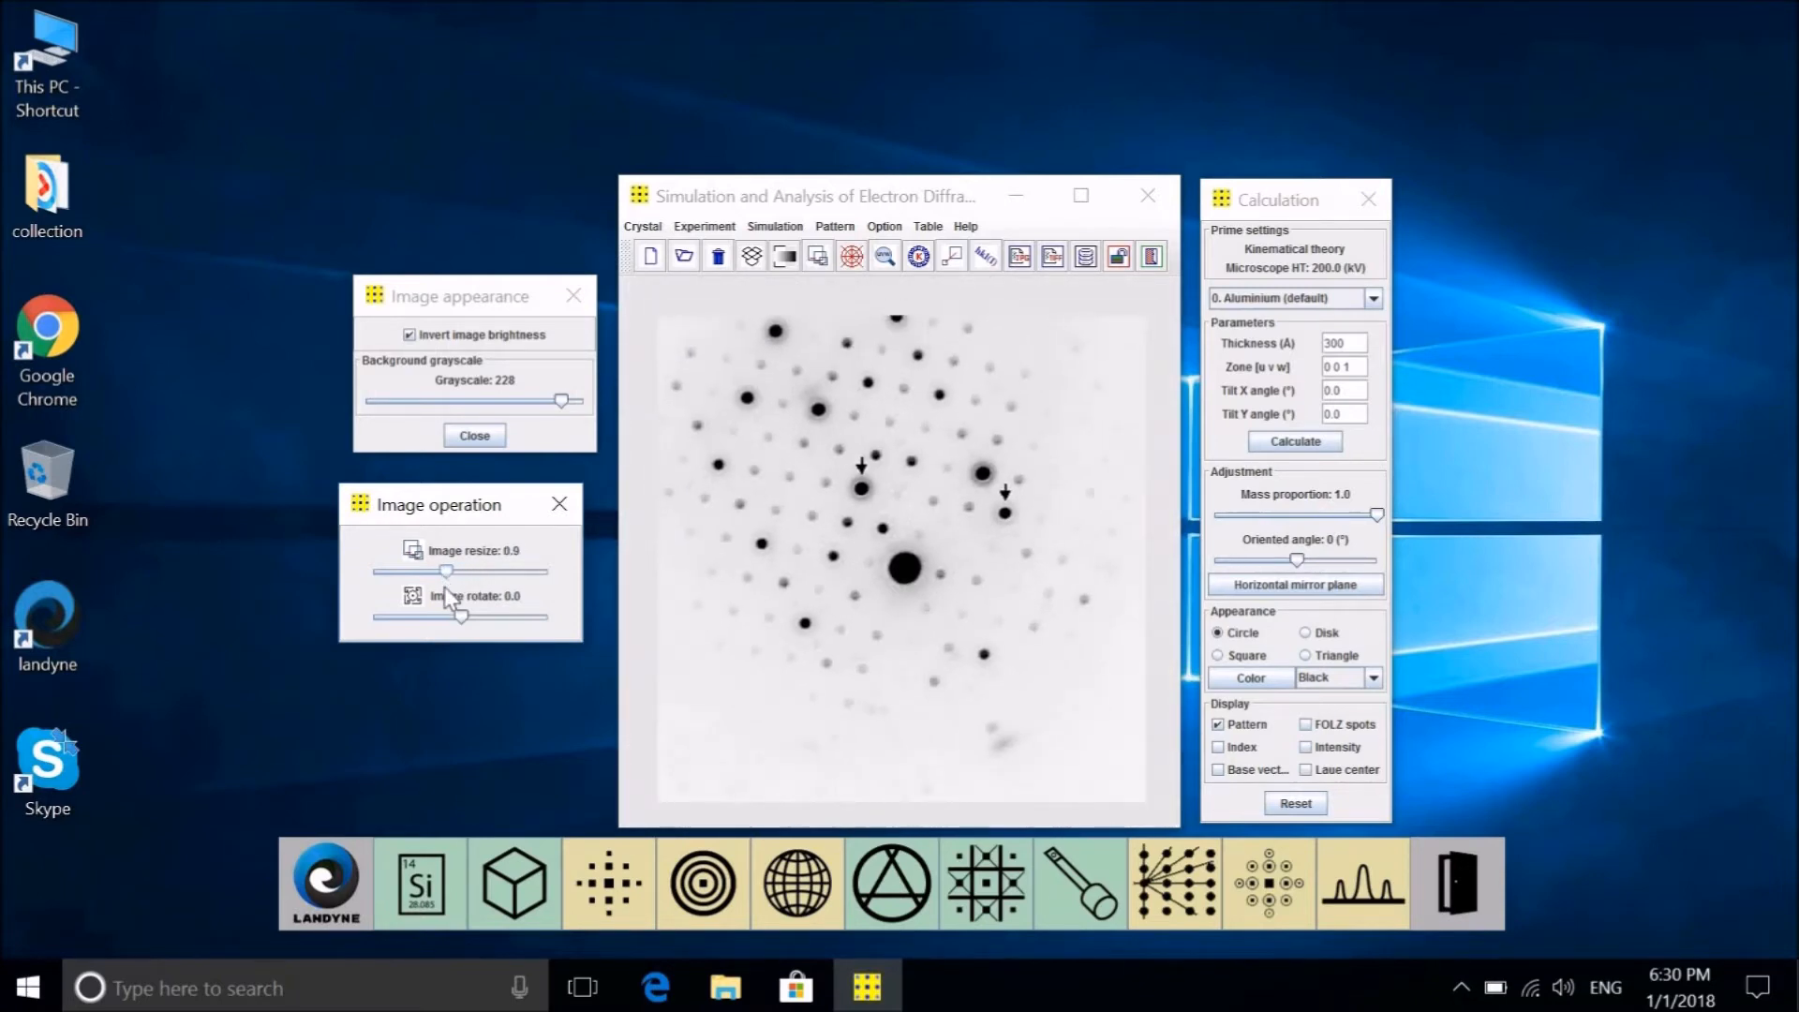
pyautogui.moveTo(446, 586); pyautogui.dragTo(461, 588)
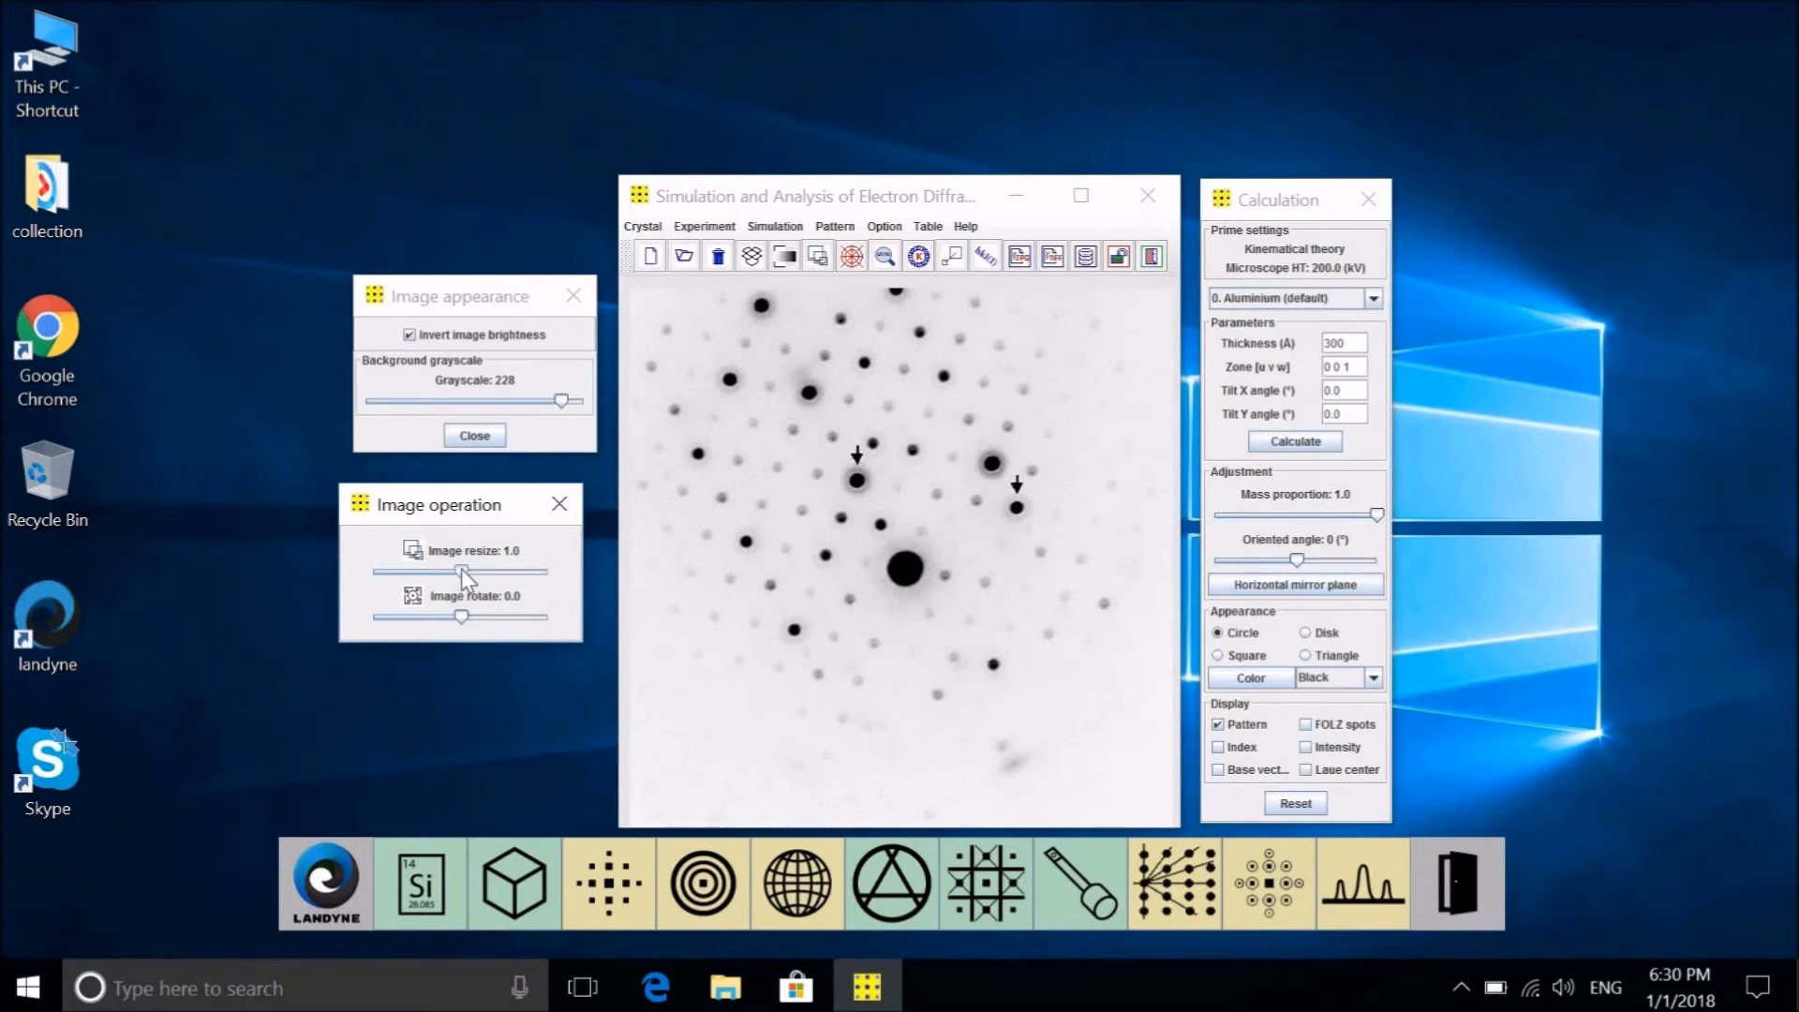
pyautogui.press('Right')
pyautogui.press('Right')
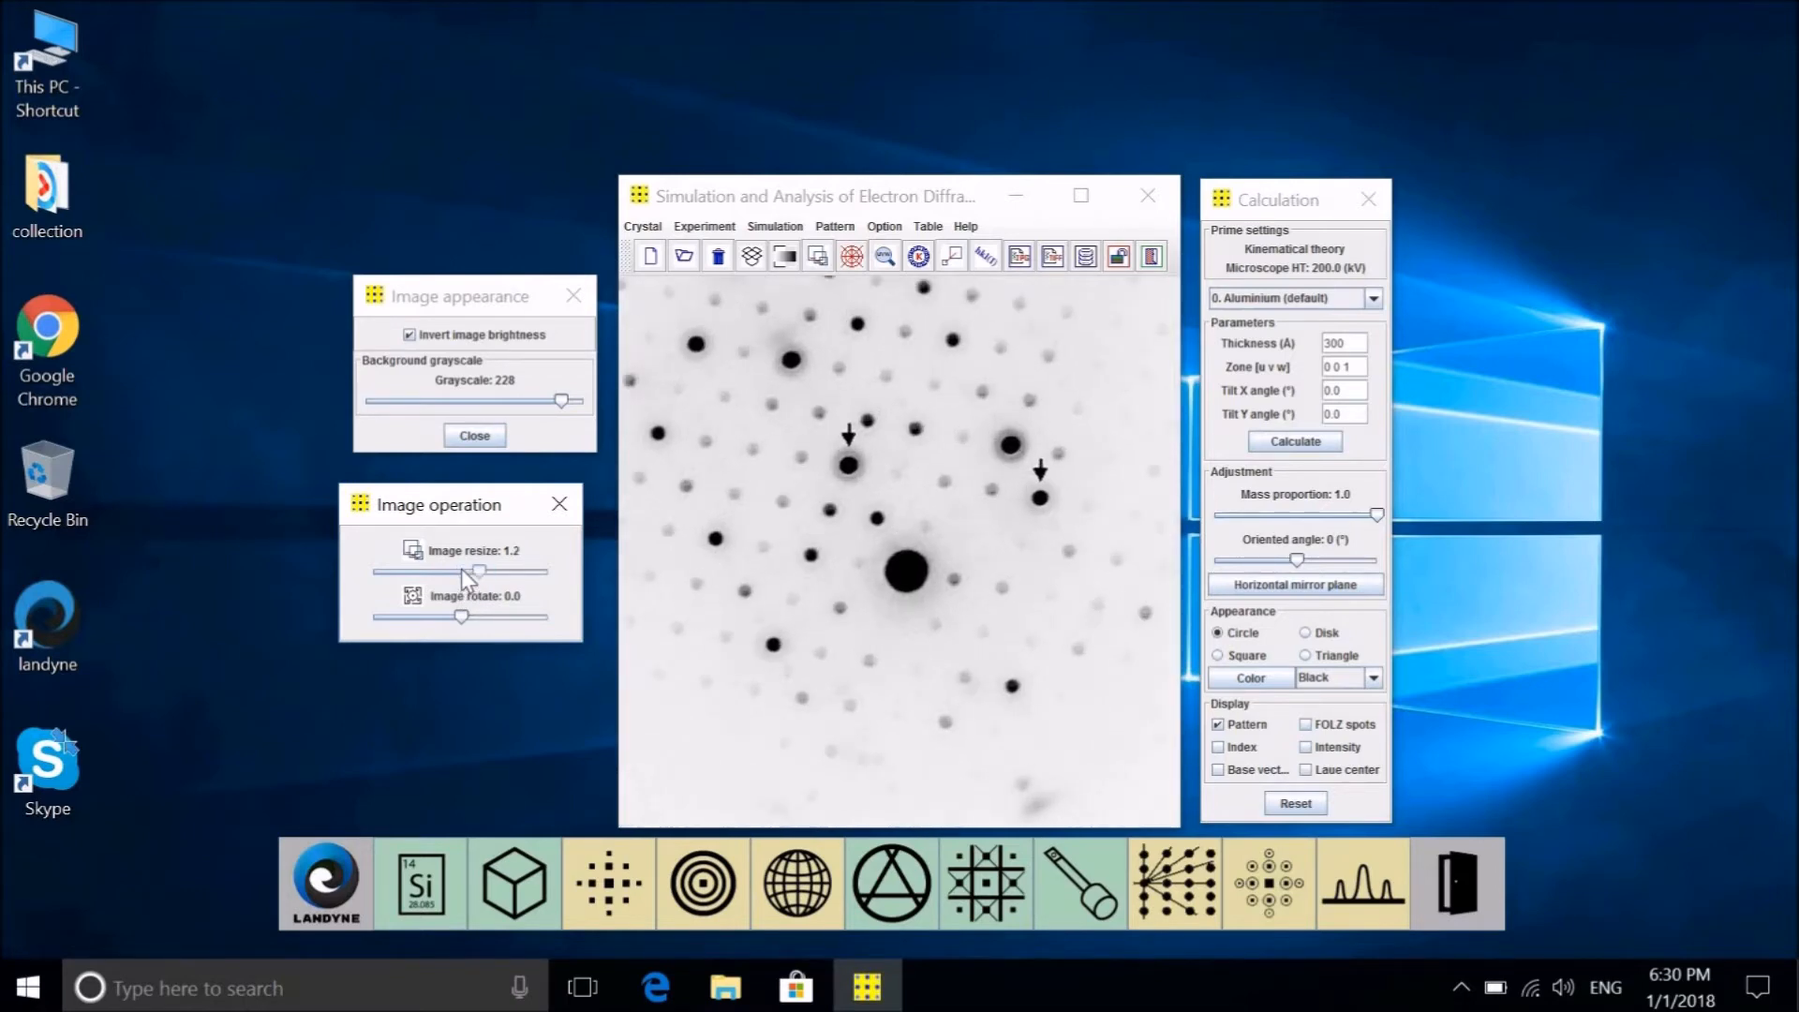
pyautogui.press('Left')
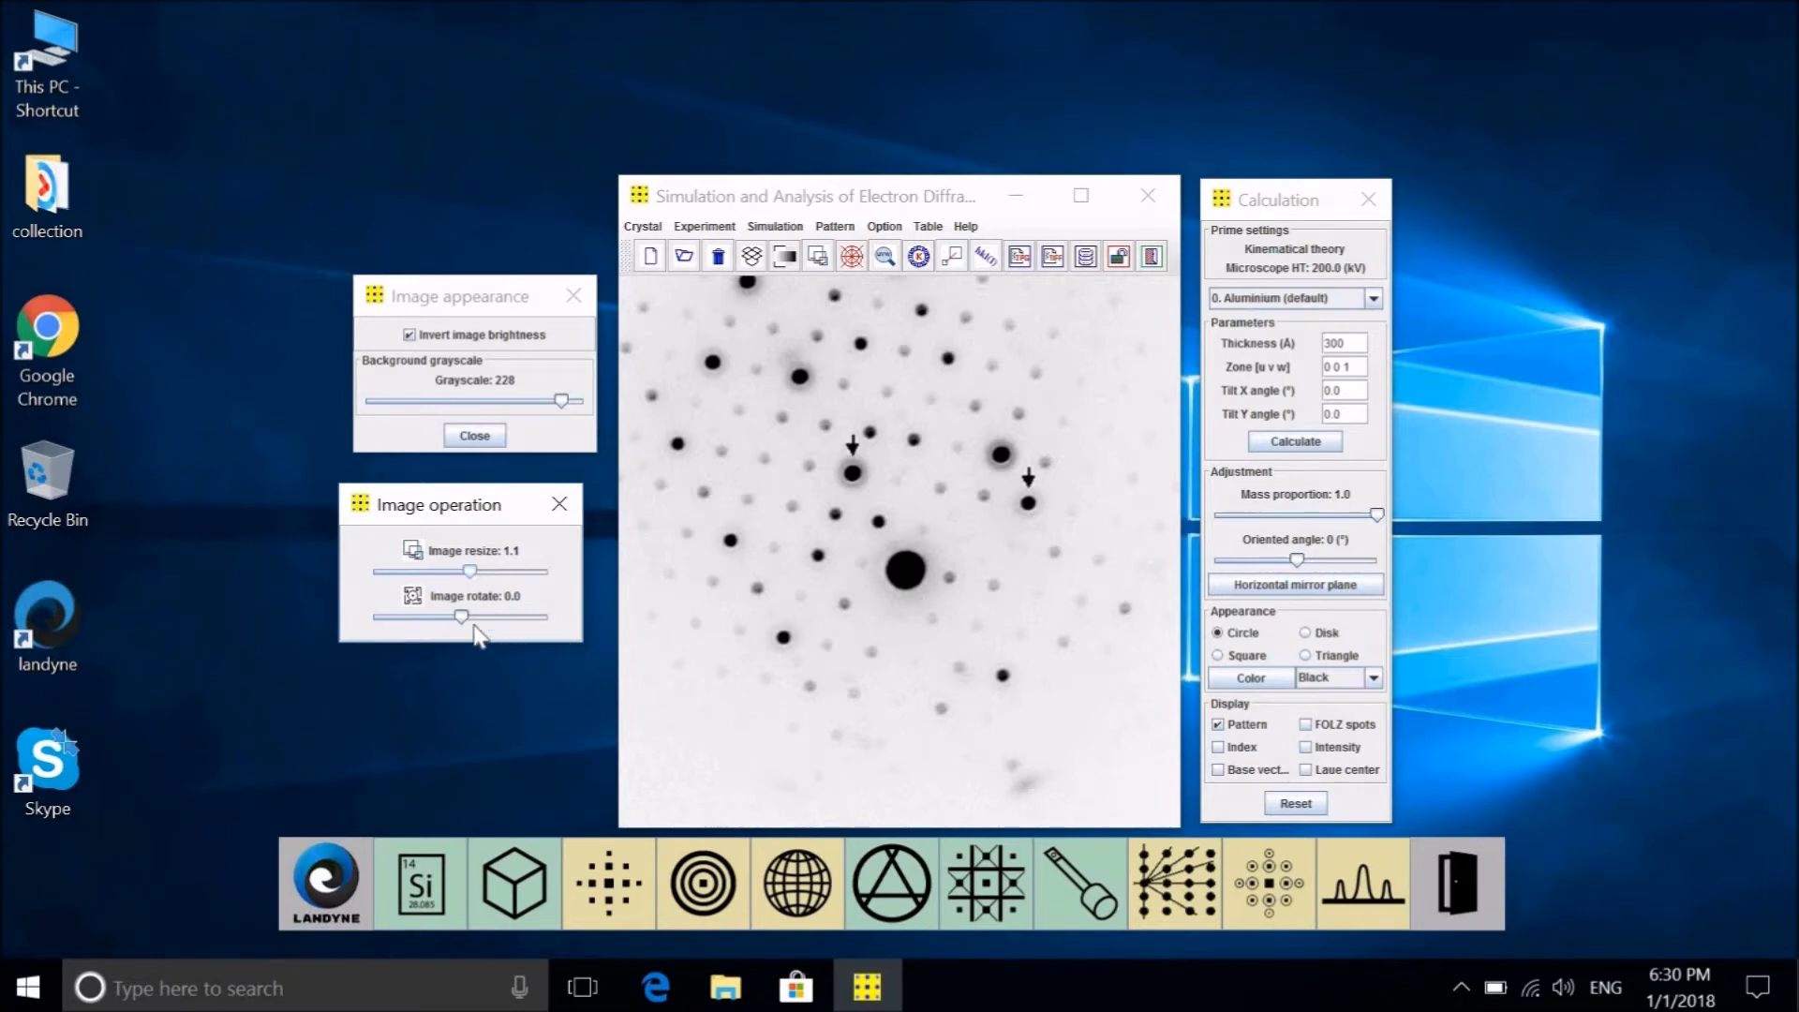
# Try rotating the experimental pattern by a few degrees in the negative direction, and return the image rotation to 0.0
pyautogui.moveTo(465, 616); pyautogui.dragTo(459, 618)
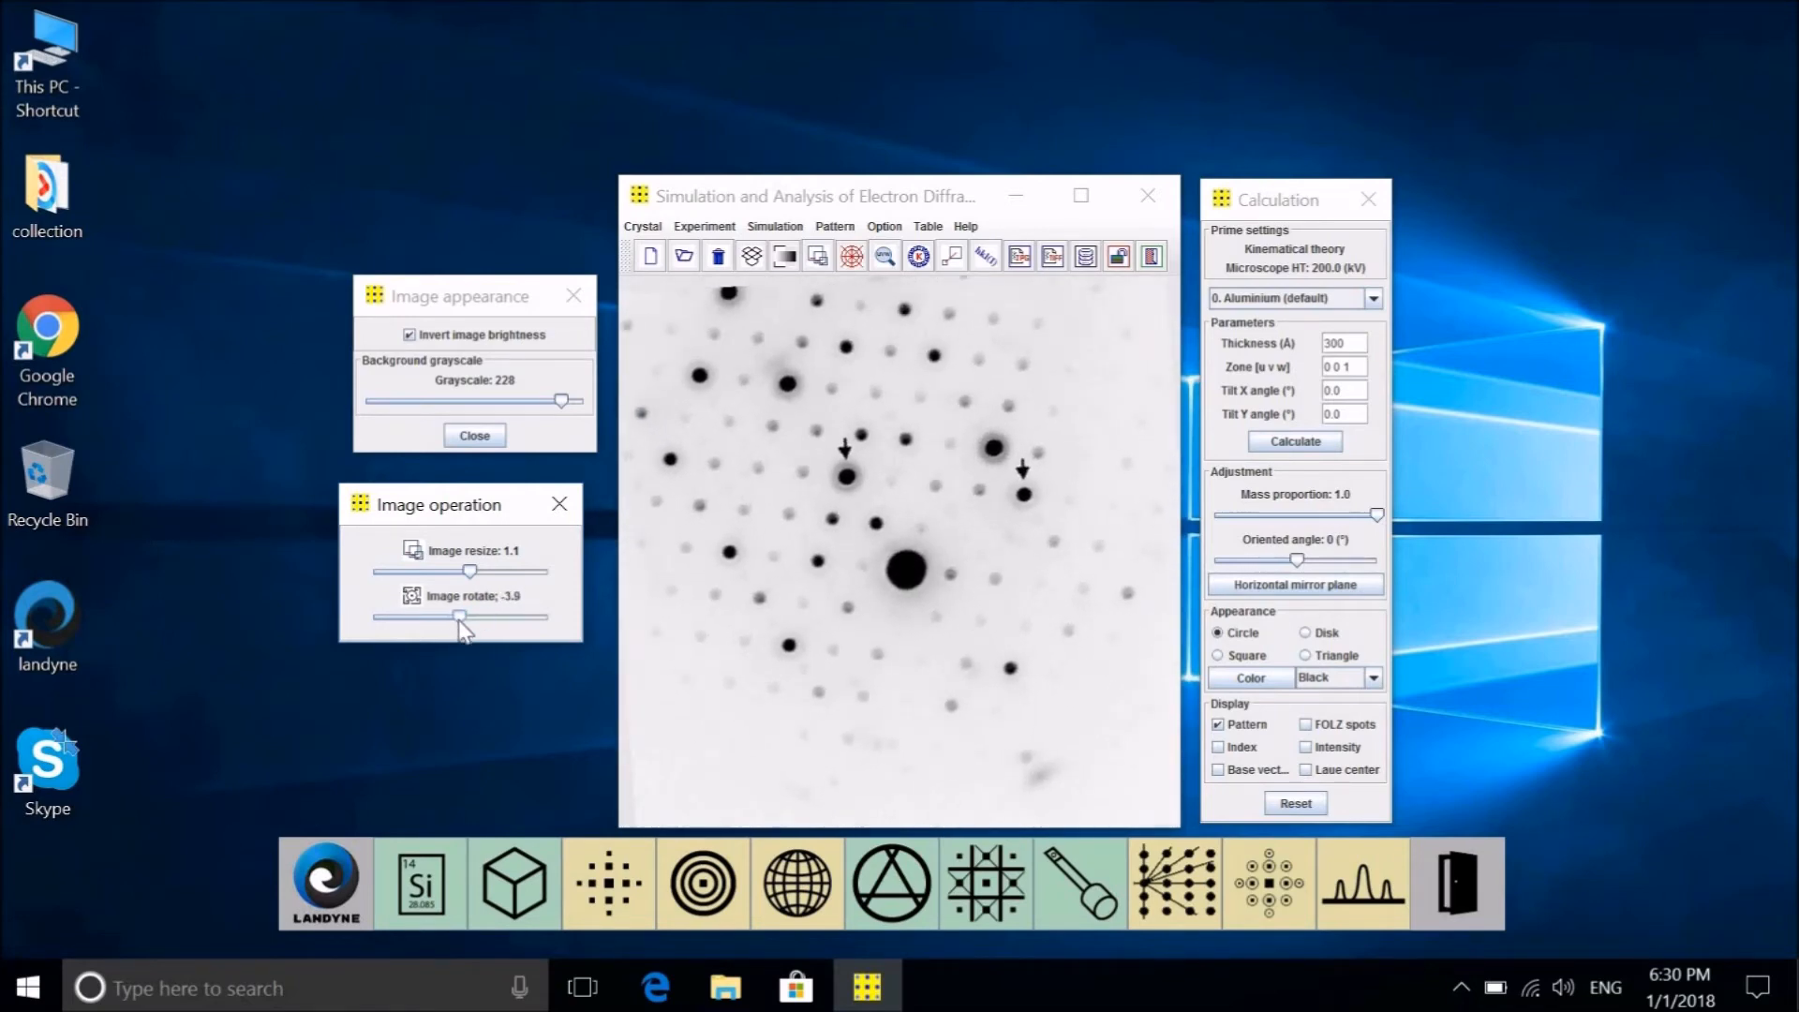
pyautogui.press('Right')
pyautogui.press('Right')
pyautogui.press('Right')
pyautogui.press('Right')
pyautogui.press('Right')
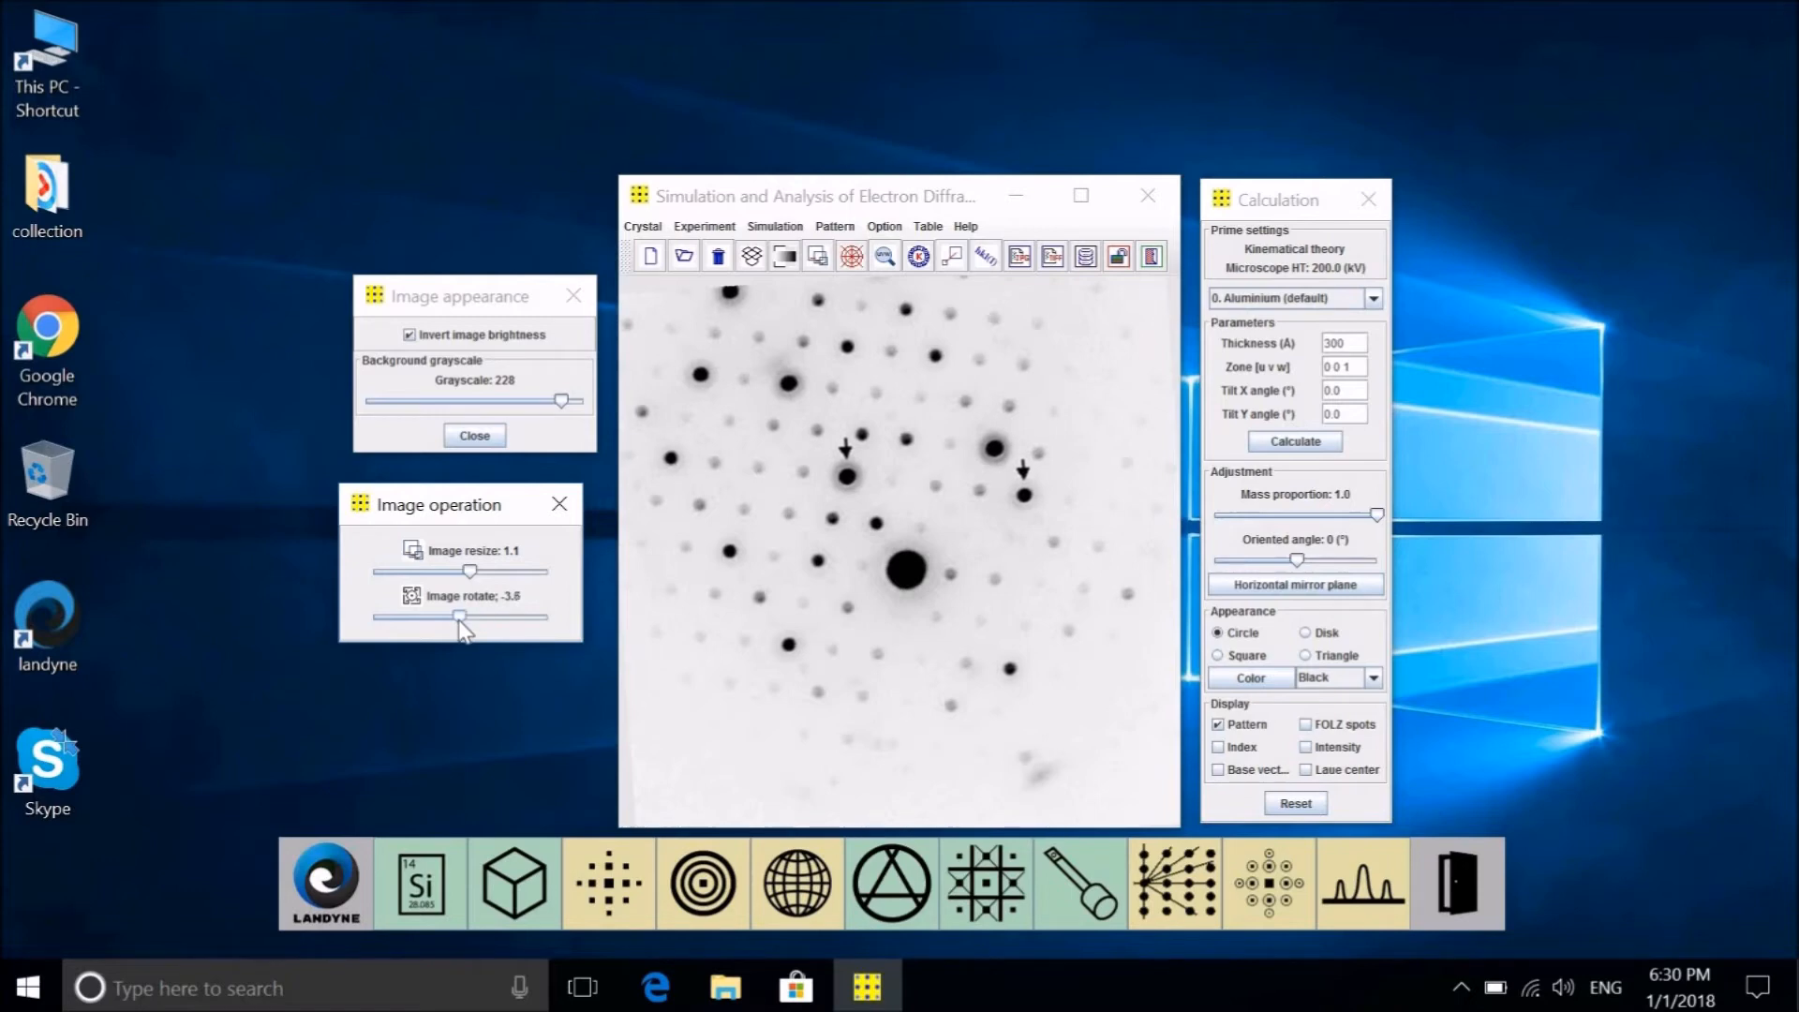
pyautogui.moveTo(459, 620); pyautogui.dragTo(461, 622)
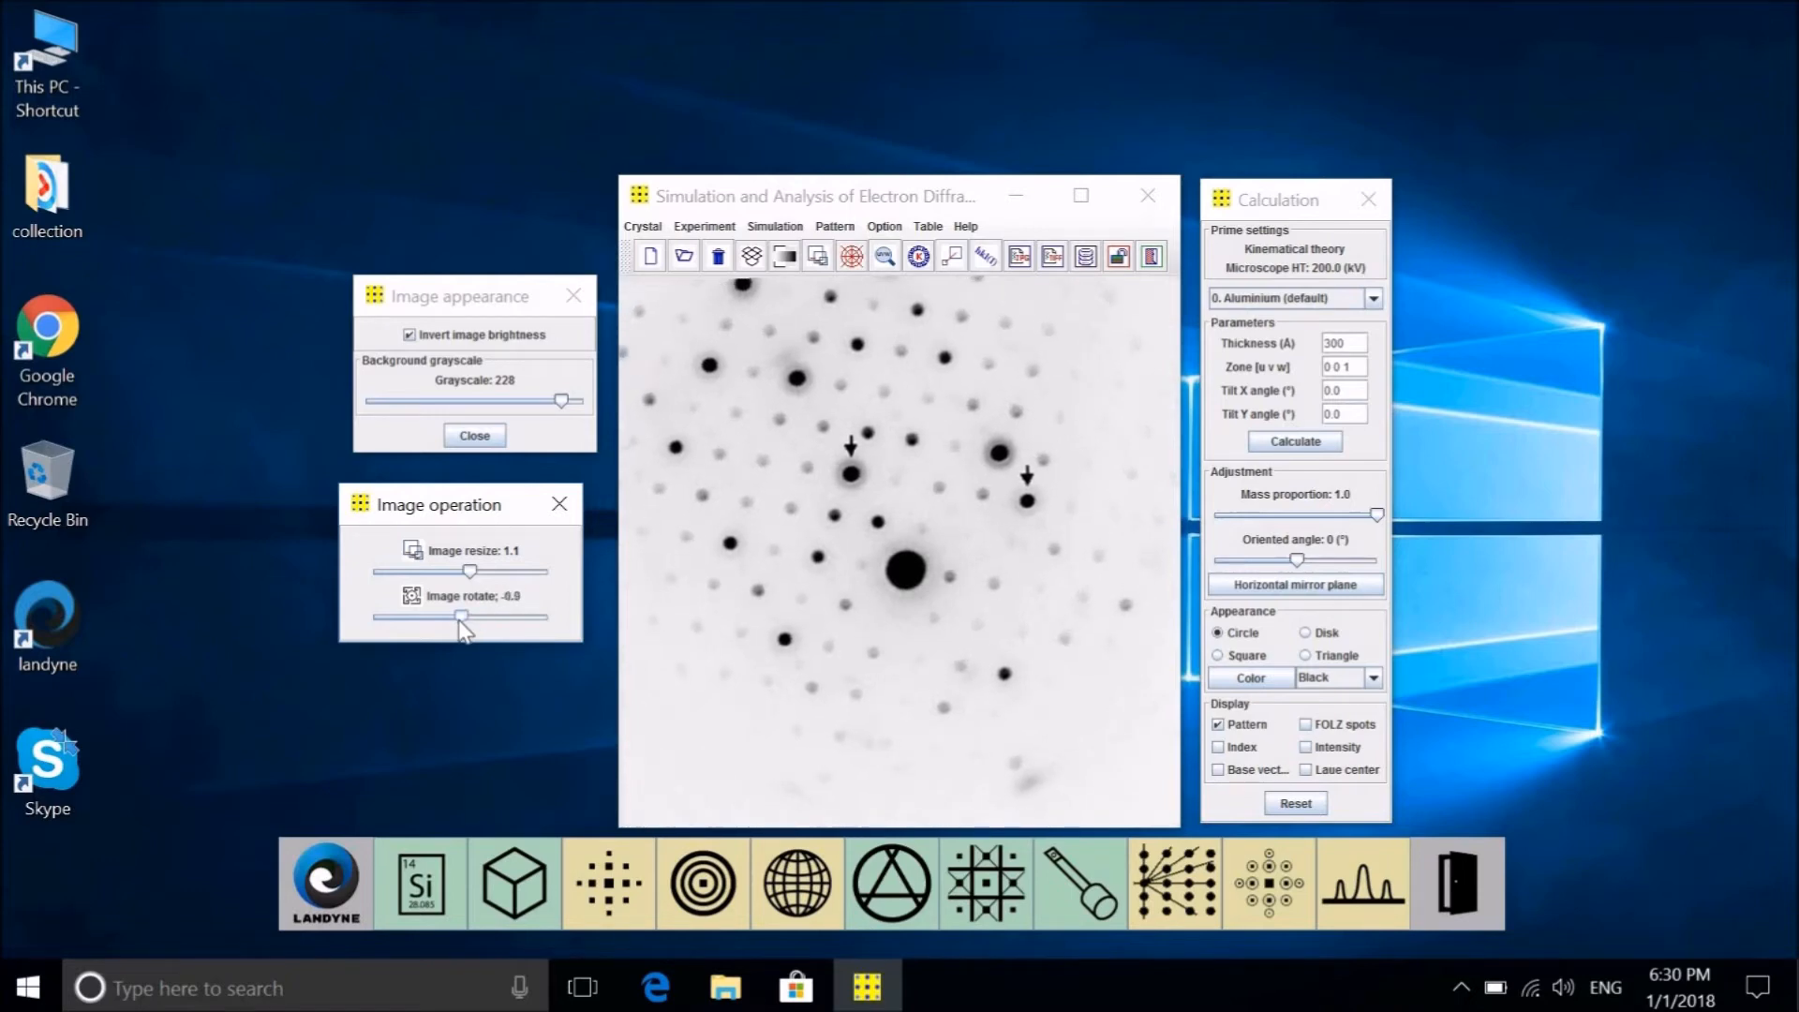
pyautogui.press('Right')
pyautogui.press('Right')
pyautogui.press('Right')
pyautogui.press('Right')
pyautogui.press('Right')
pyautogui.press('Right')
pyautogui.press('Right')
pyautogui.press('Right')
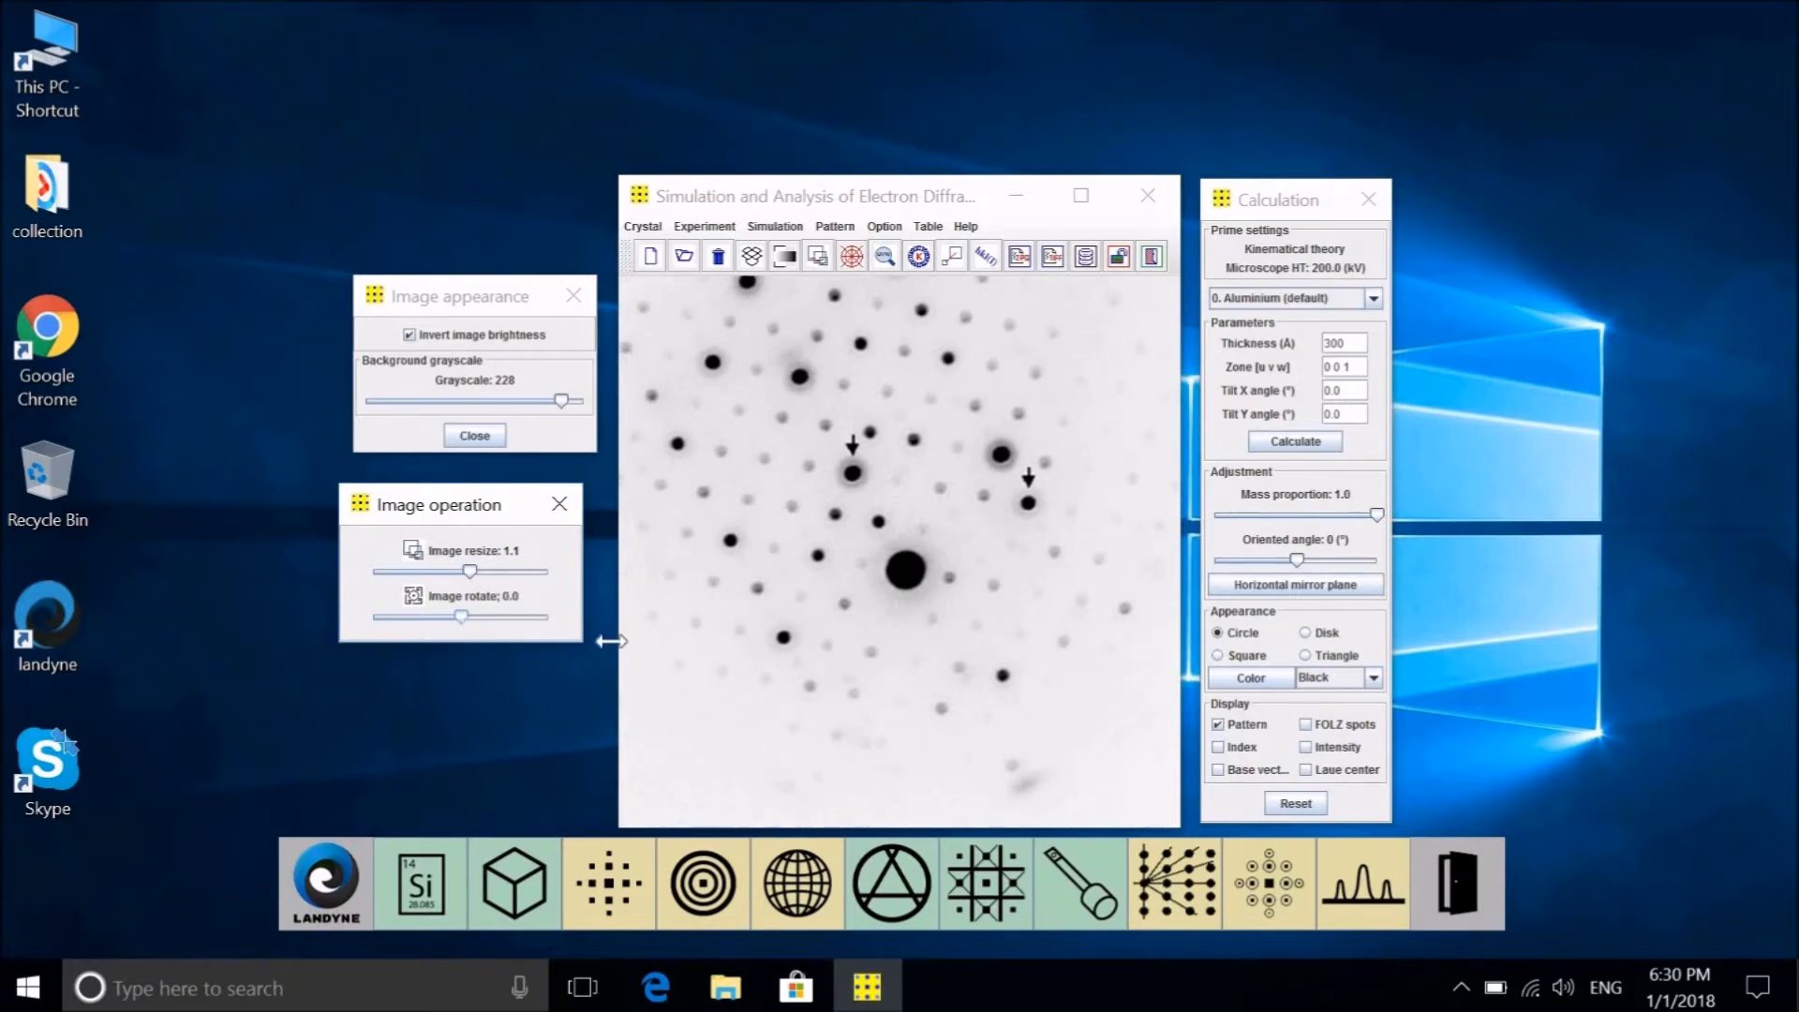
# Open the shift and center guides with 5 circles and 8-fold lines, and arrange the settings dialogs beside the experimental pattern
pyautogui.moveTo(529, 508); pyautogui.dragTo(540, 490)
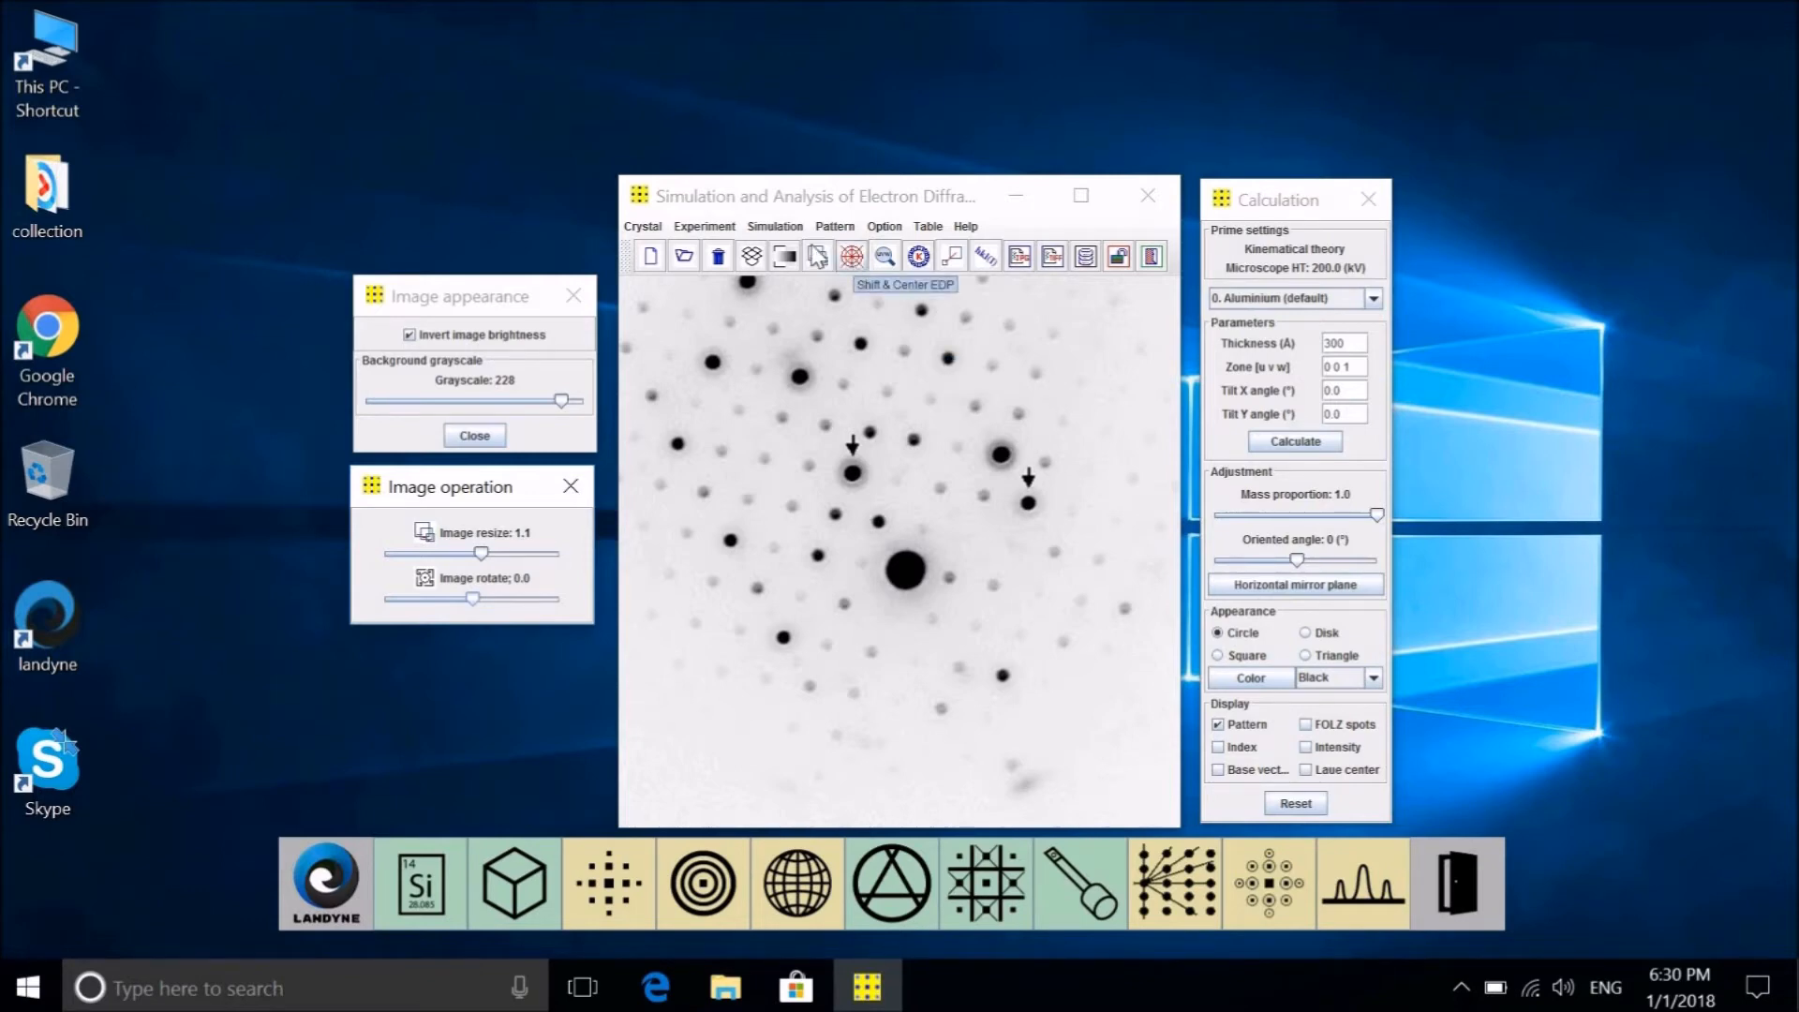
pyautogui.click(705, 226)
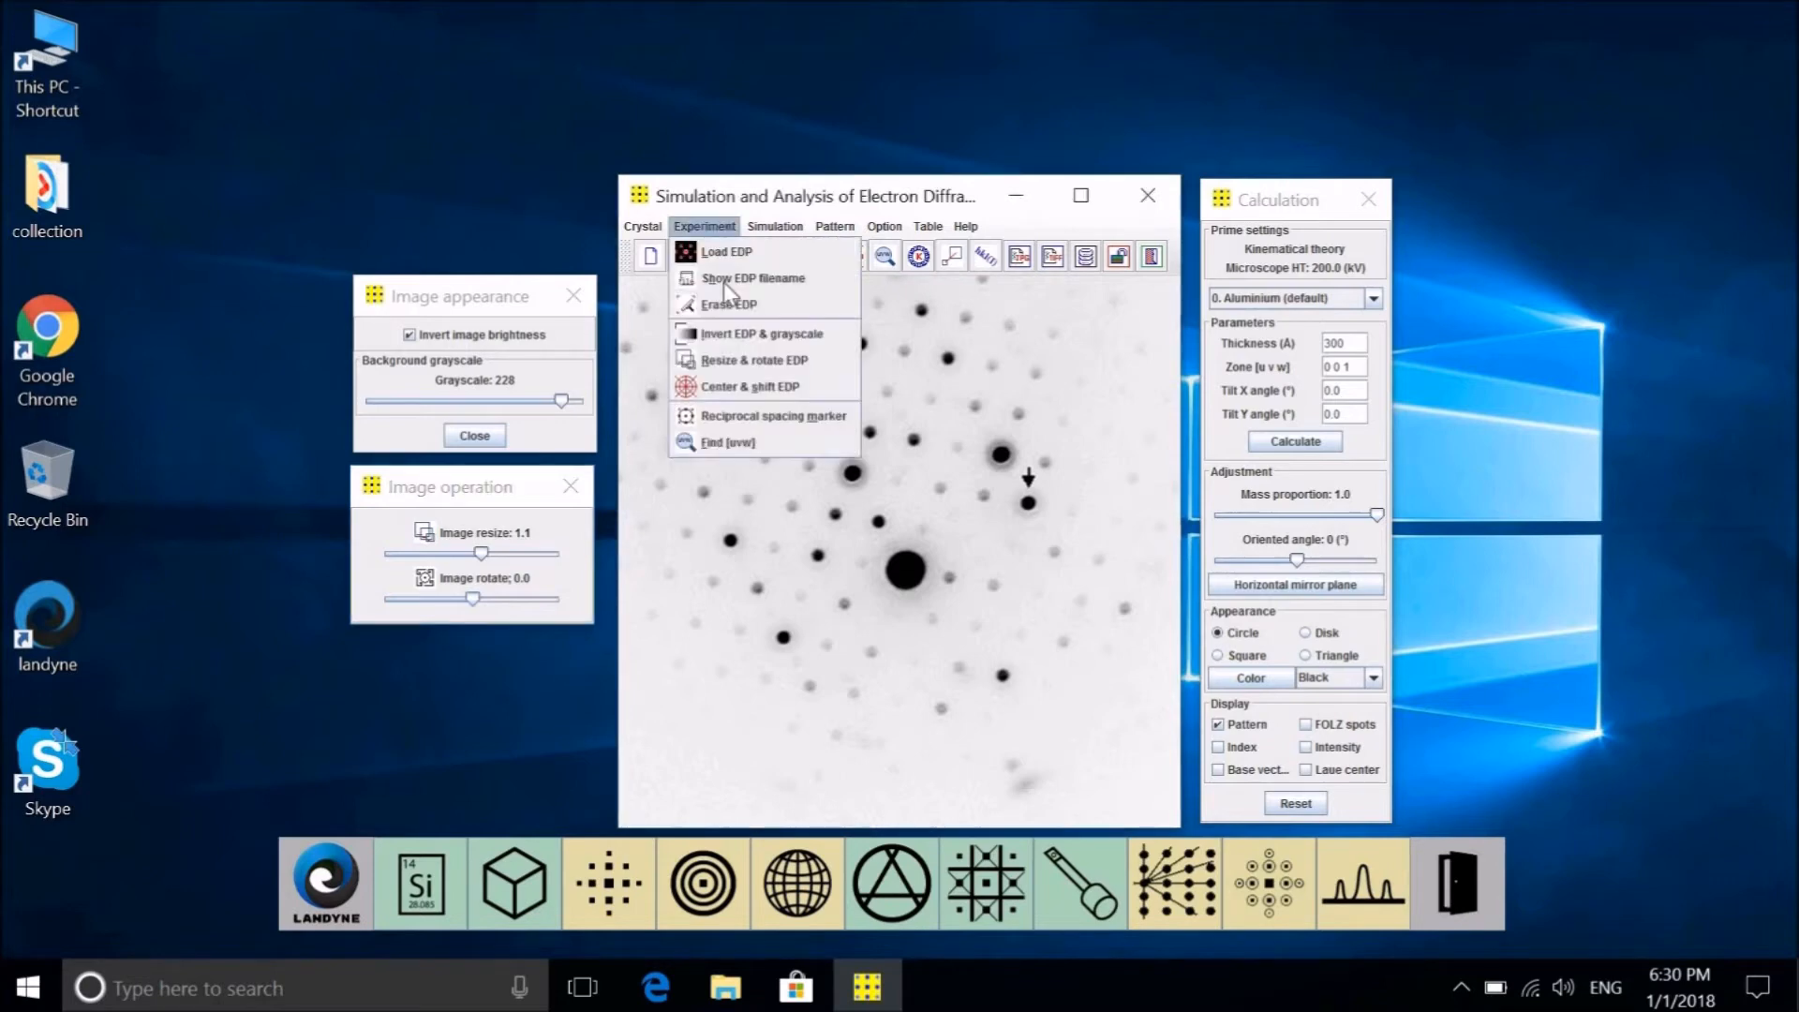
pyautogui.click(750, 386)
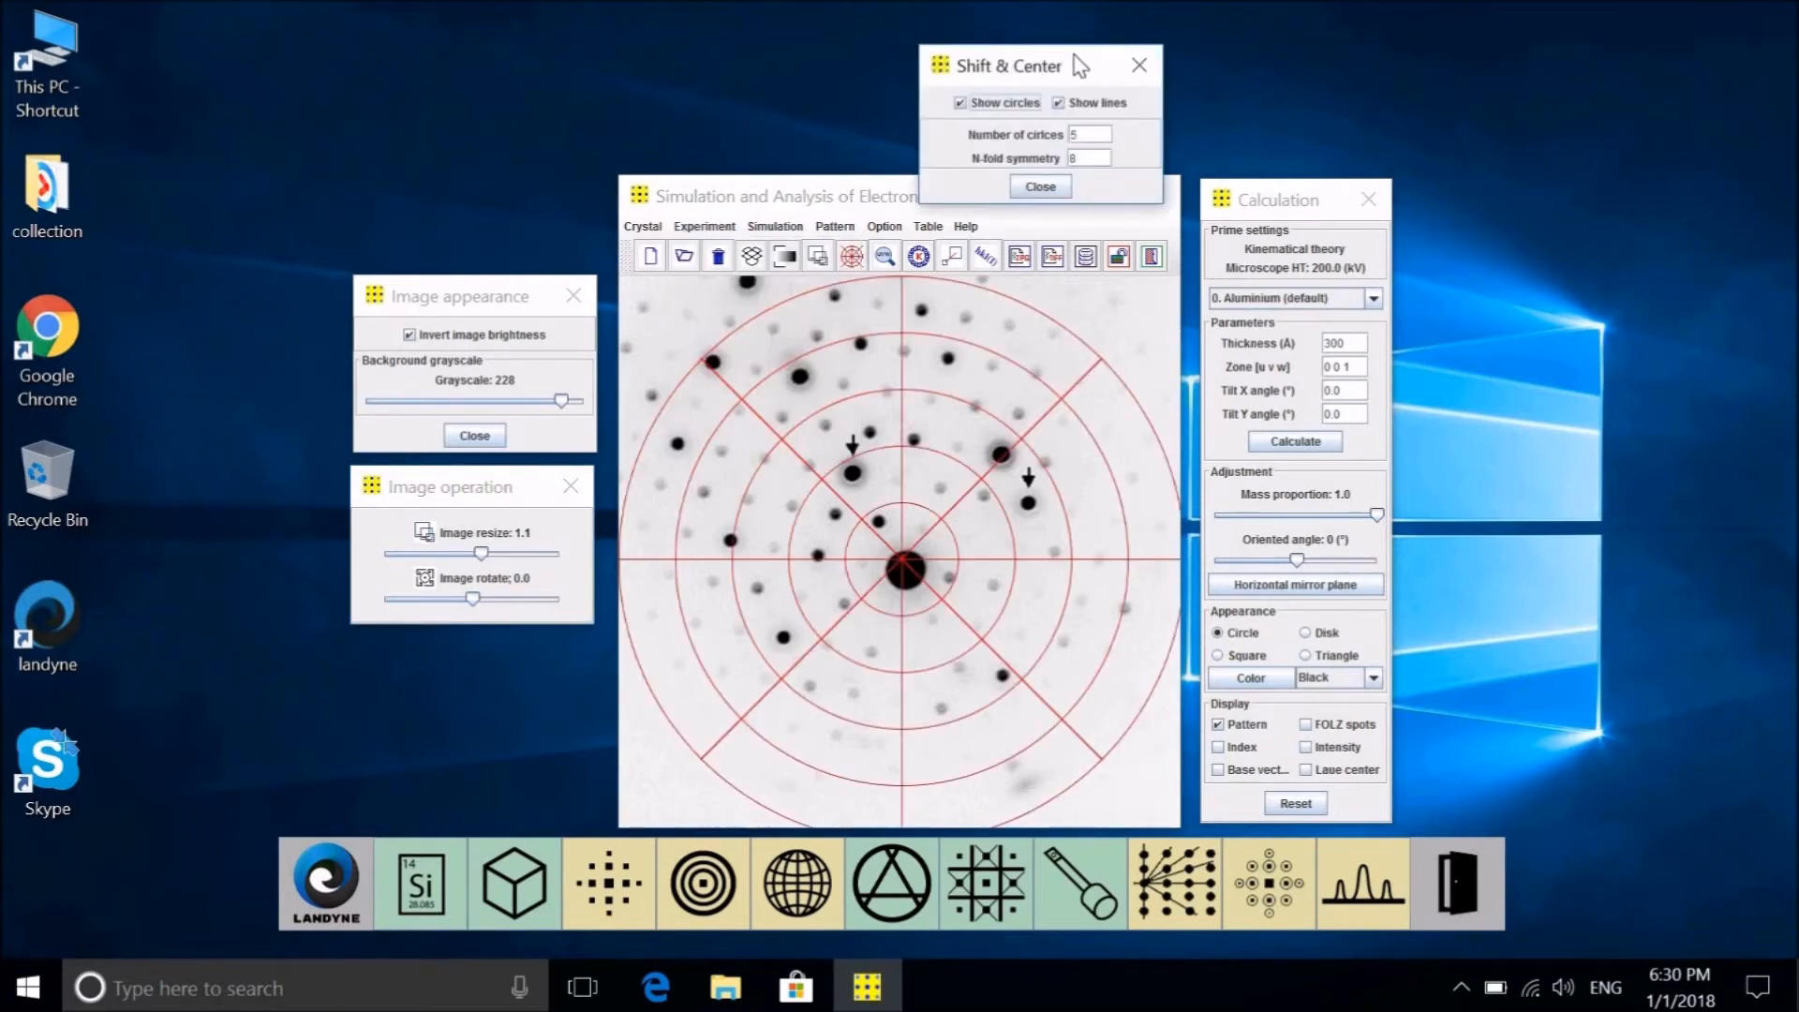
pyautogui.moveTo(1064, 62)
pyautogui.mouseDown()
pyautogui.moveTo(627, 613)
pyautogui.moveTo(509, 651)
pyautogui.mouseUp()
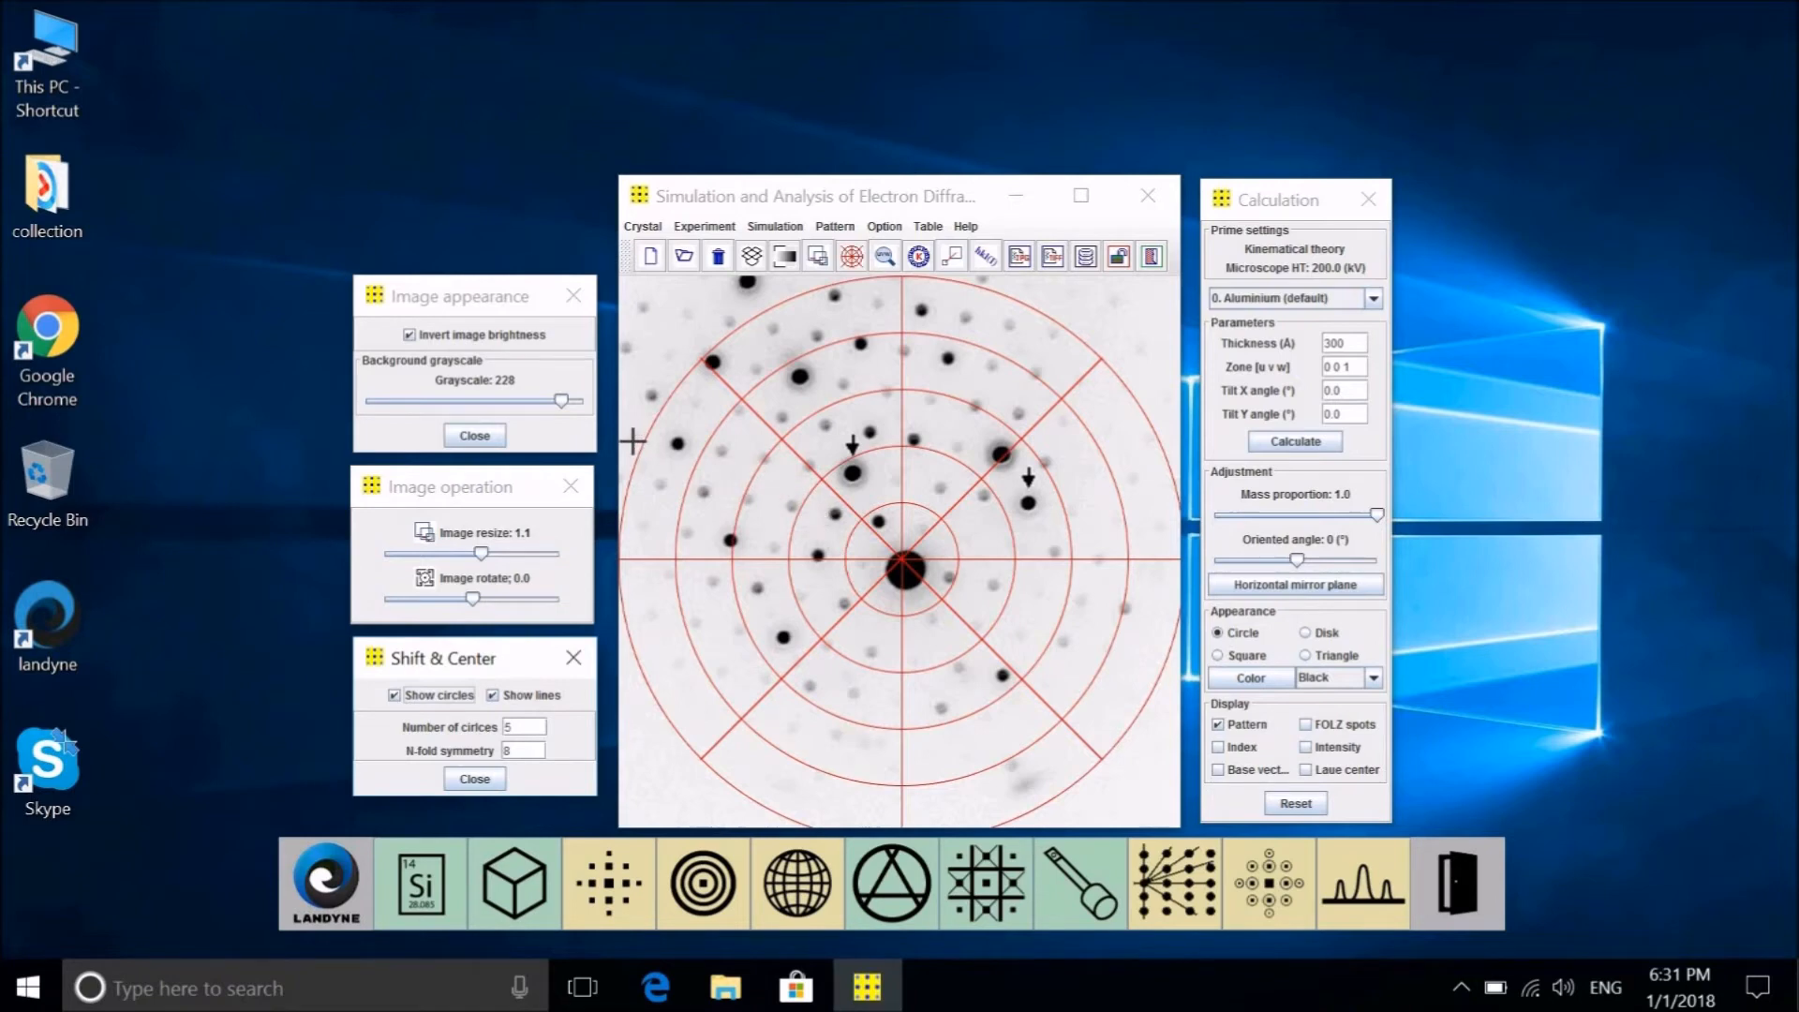
# Shift the experimental pattern so its central beam sits at the middle of the guide circles, and hide the guides
pyautogui.click(513, 754)
pyautogui.click(903, 562)
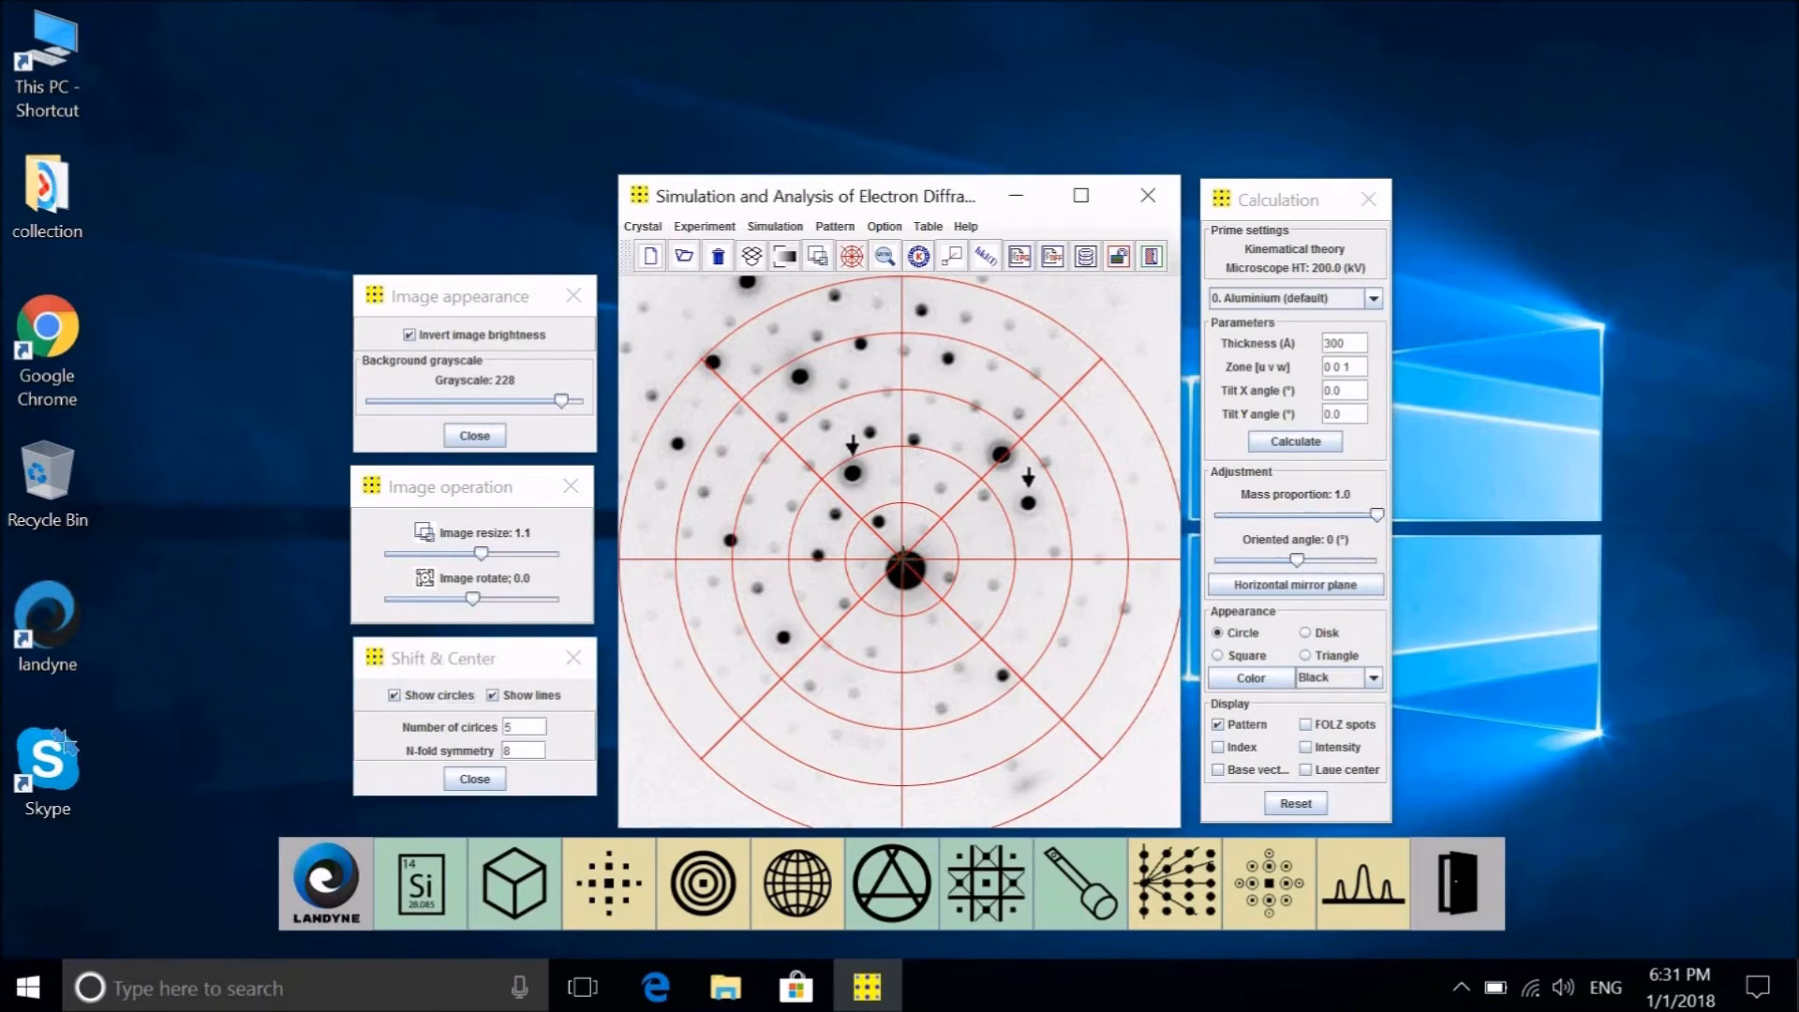
pyautogui.click(904, 566)
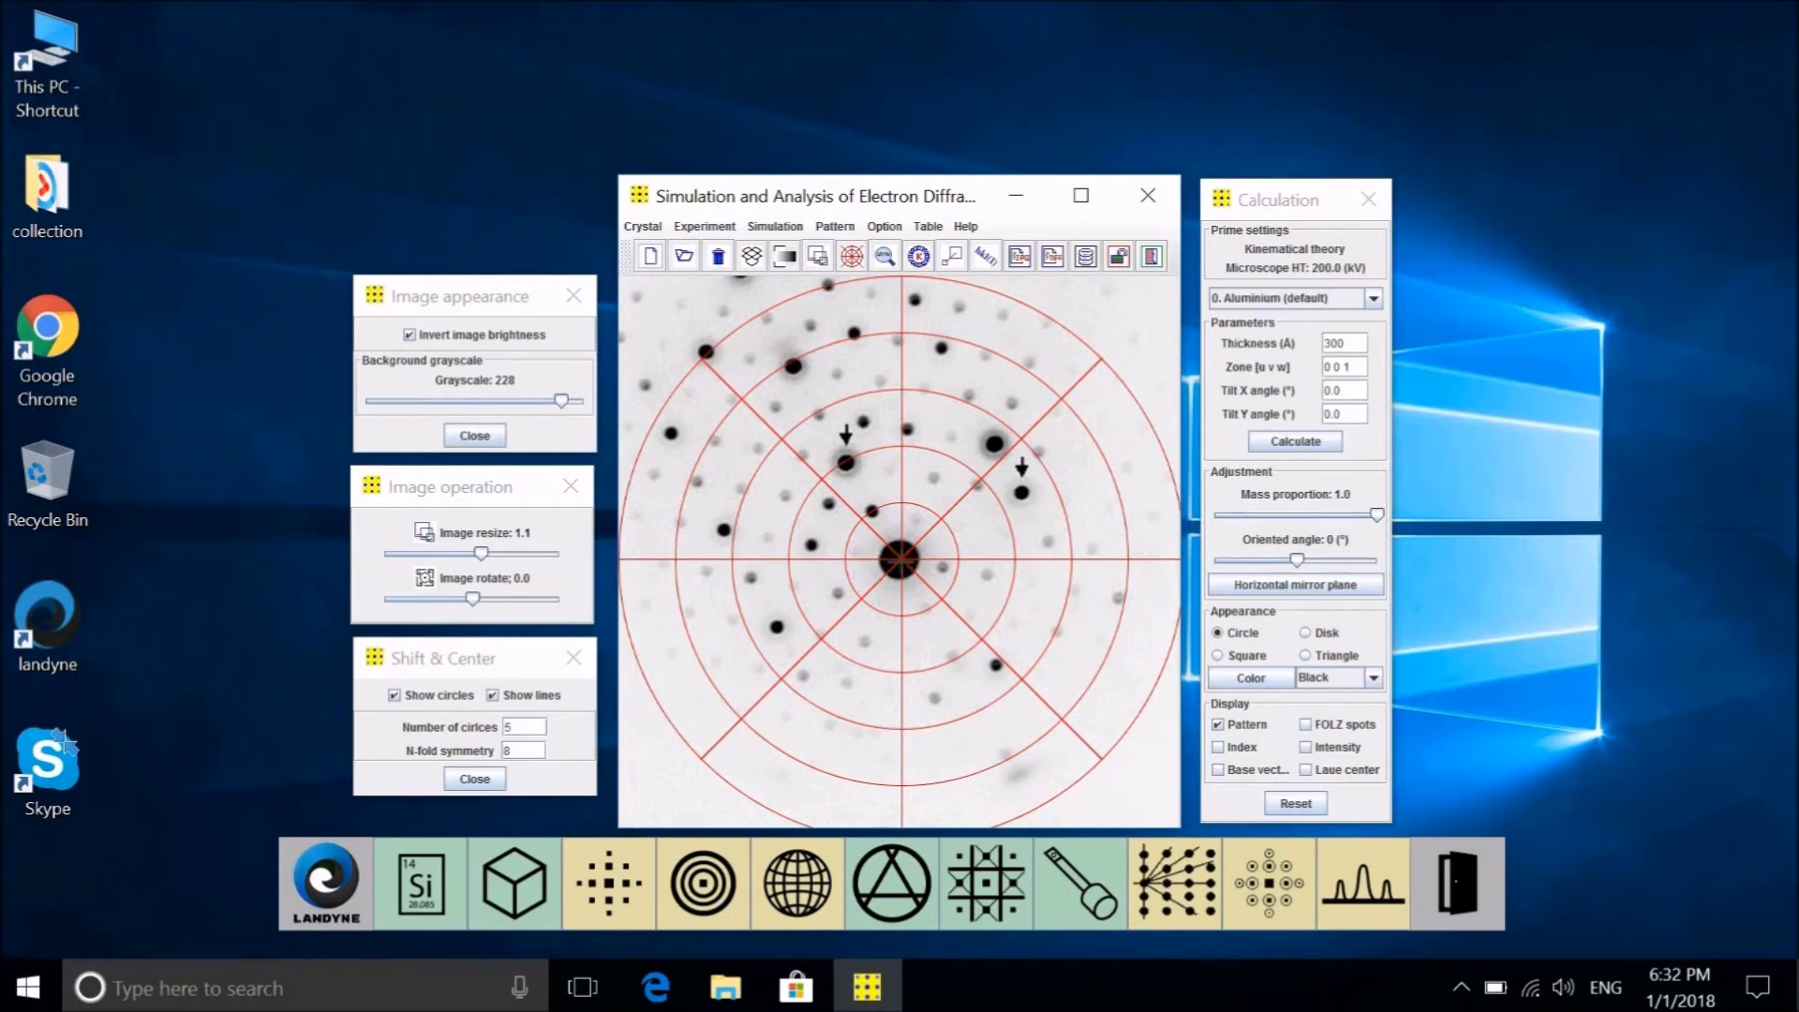
pyautogui.press('Right')
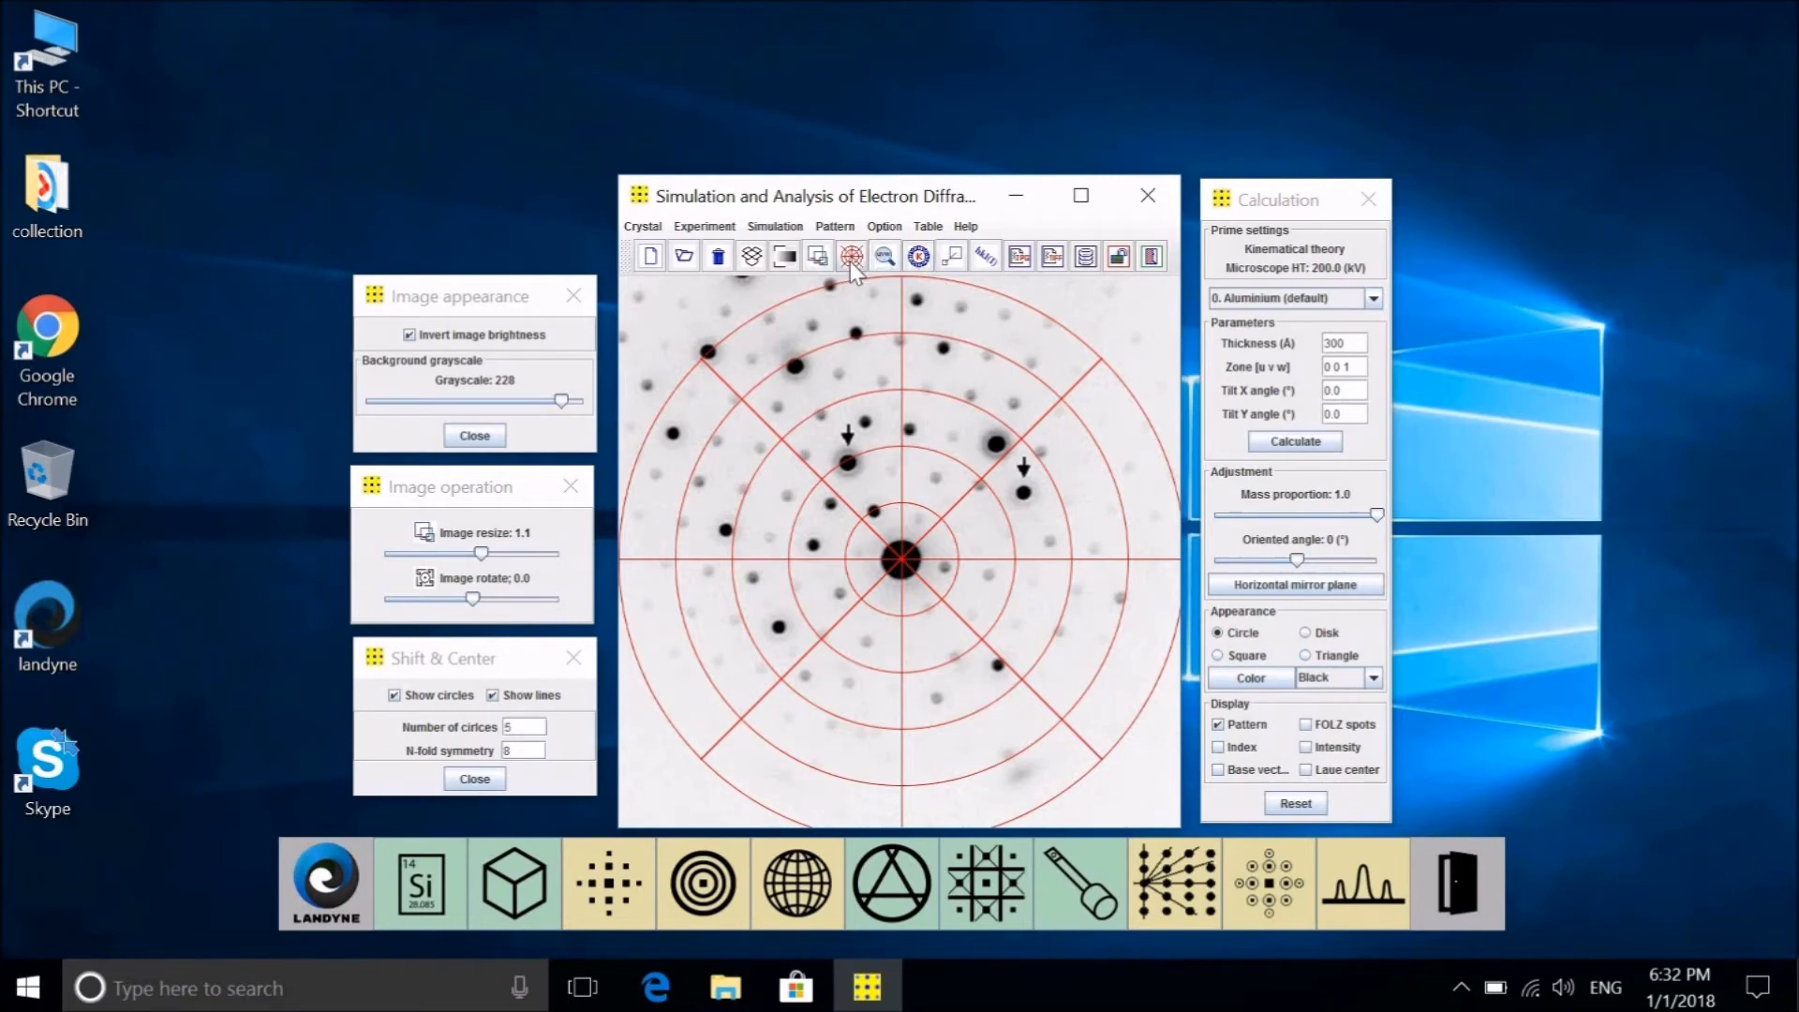
pyautogui.click(850, 257)
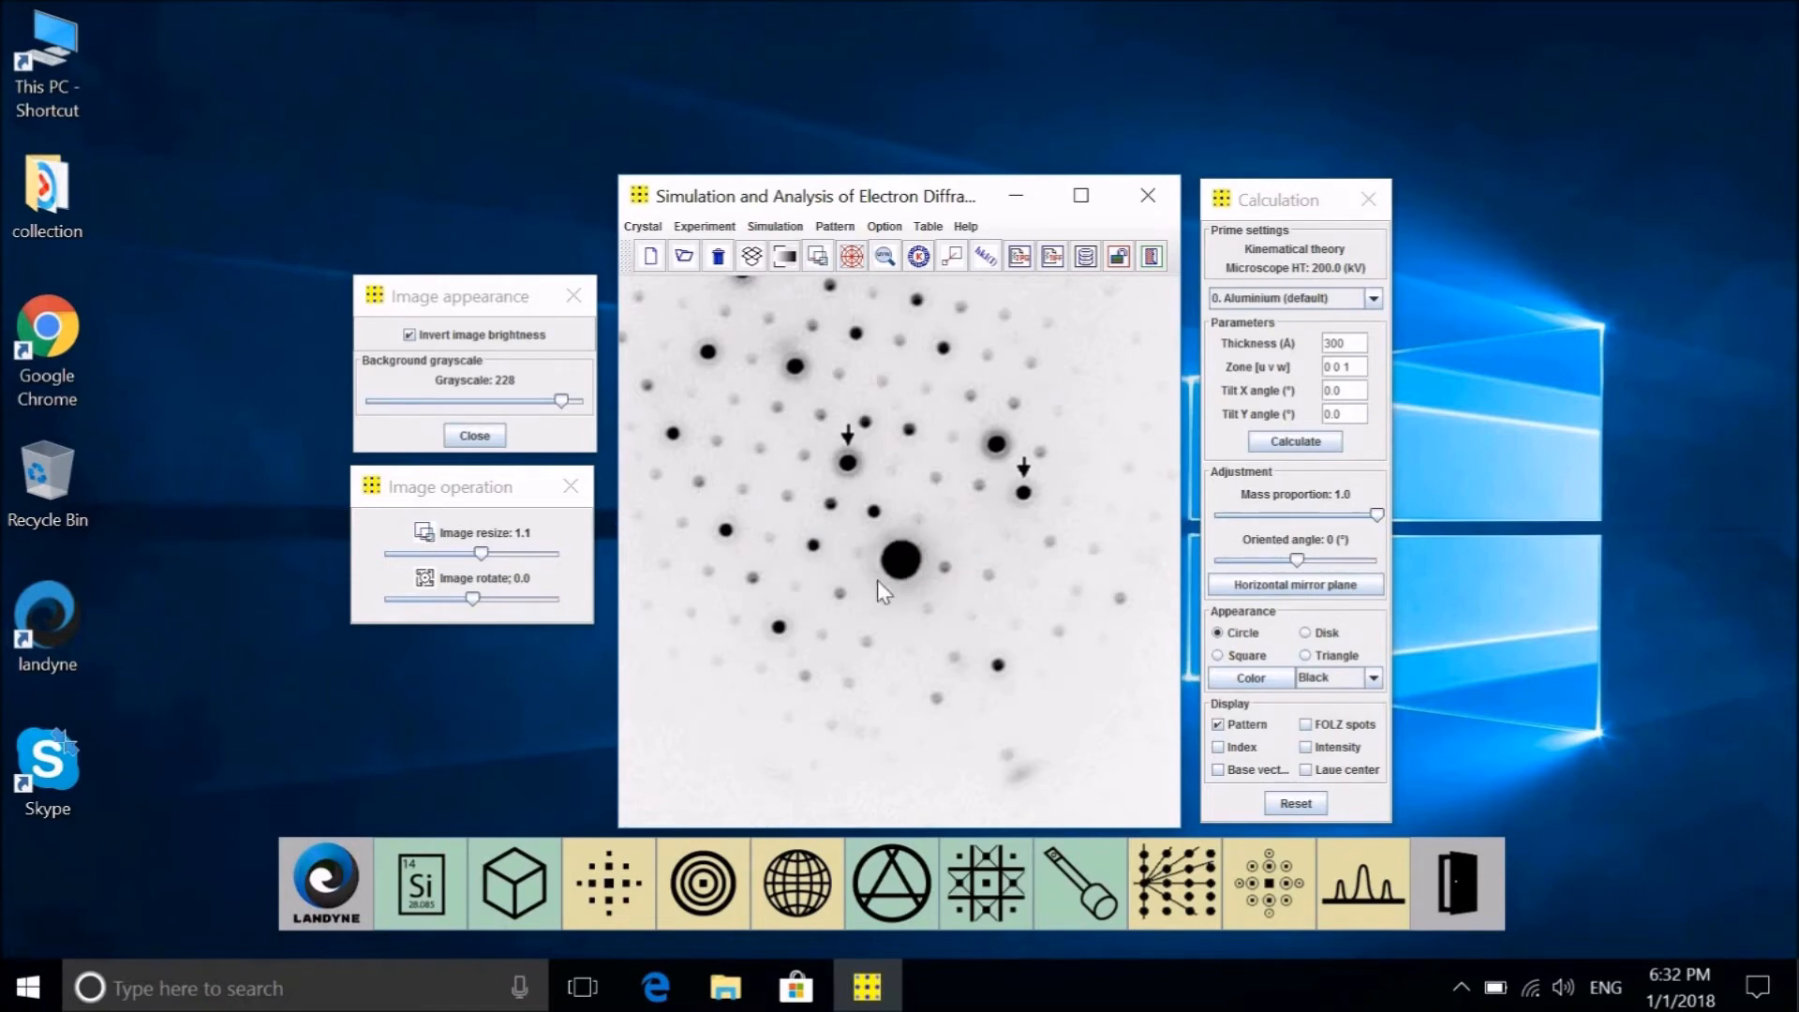
pyautogui.click(906, 618)
pyautogui.click(907, 618)
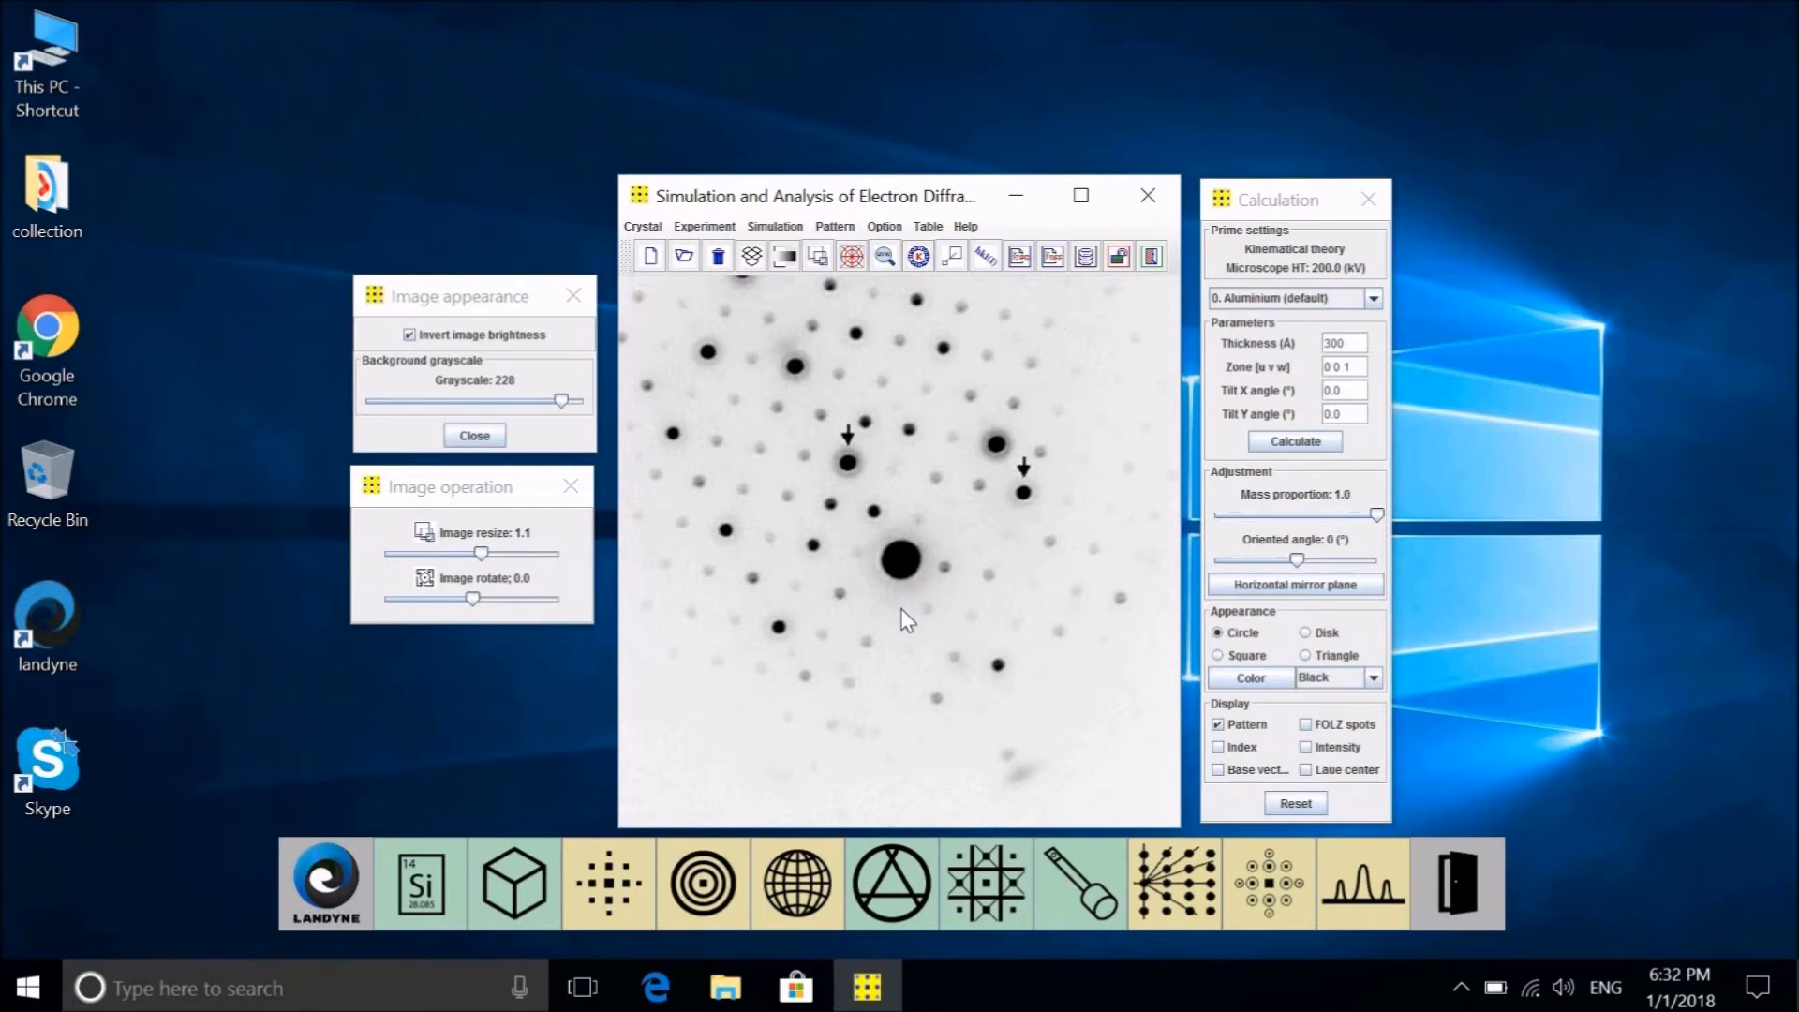
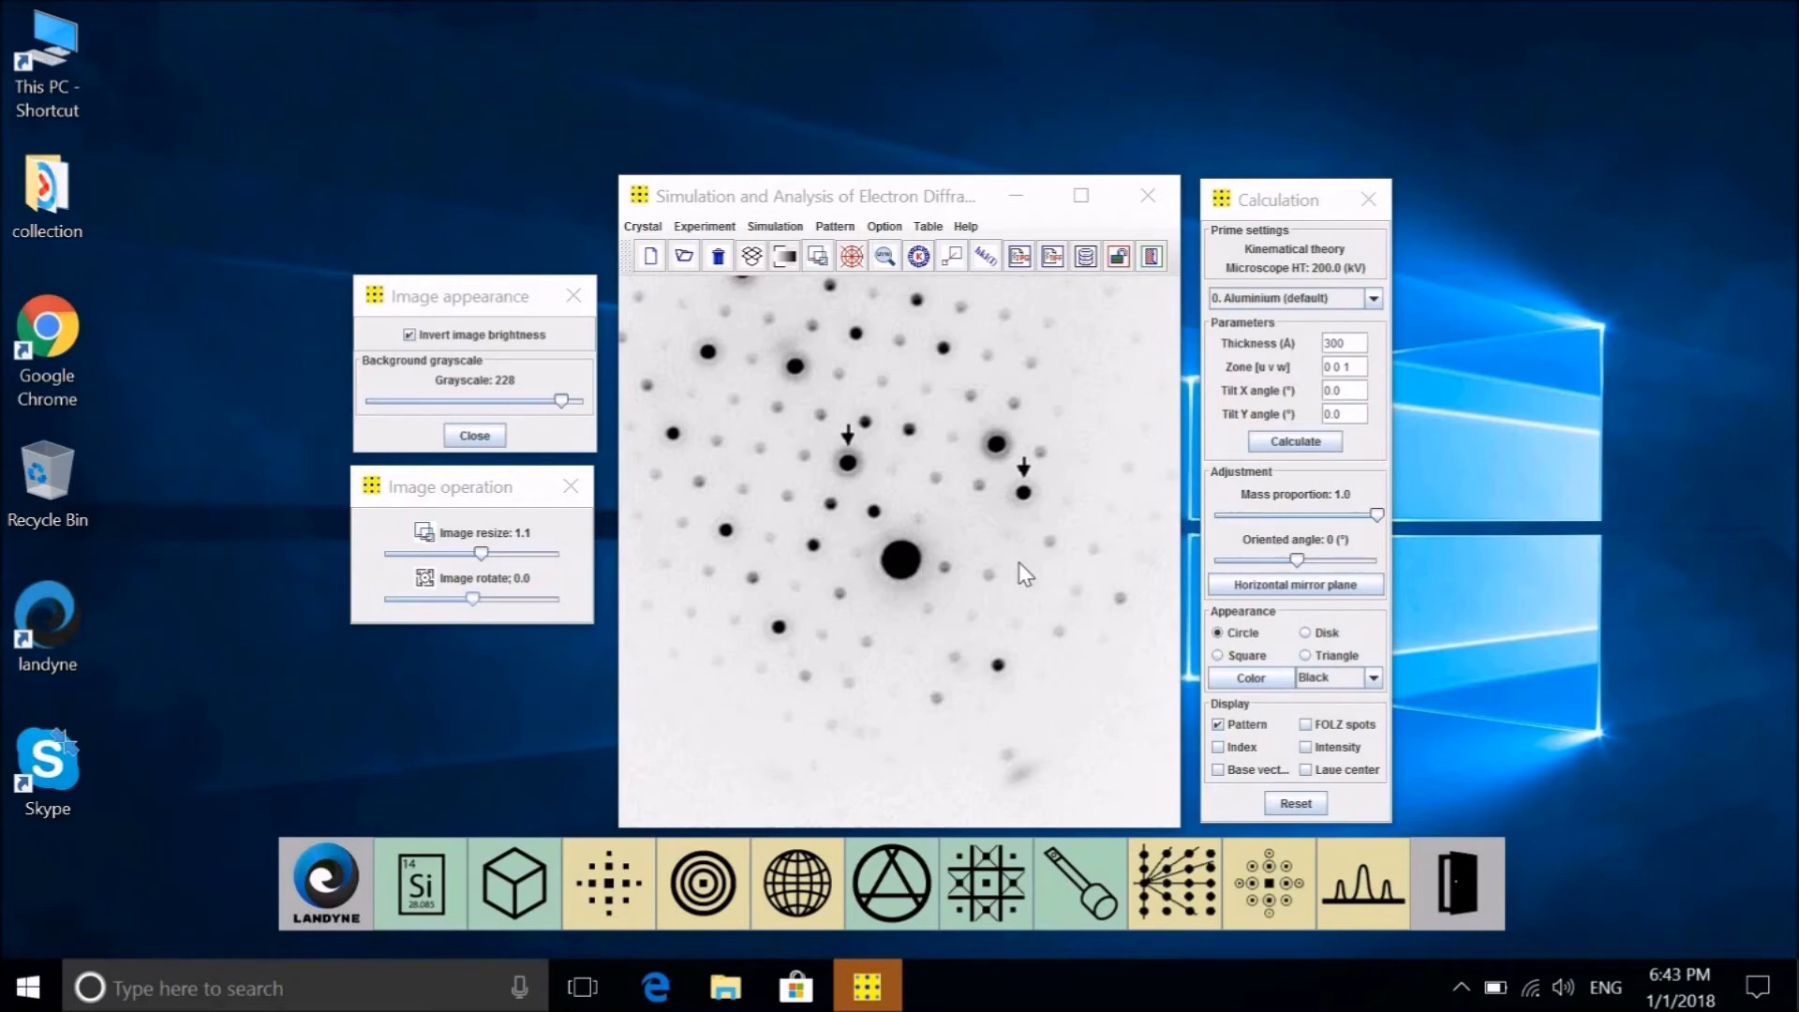
# Open the reciprocal spacing scale marker and show its circle on the experimental pattern
pyautogui.click(713, 231)
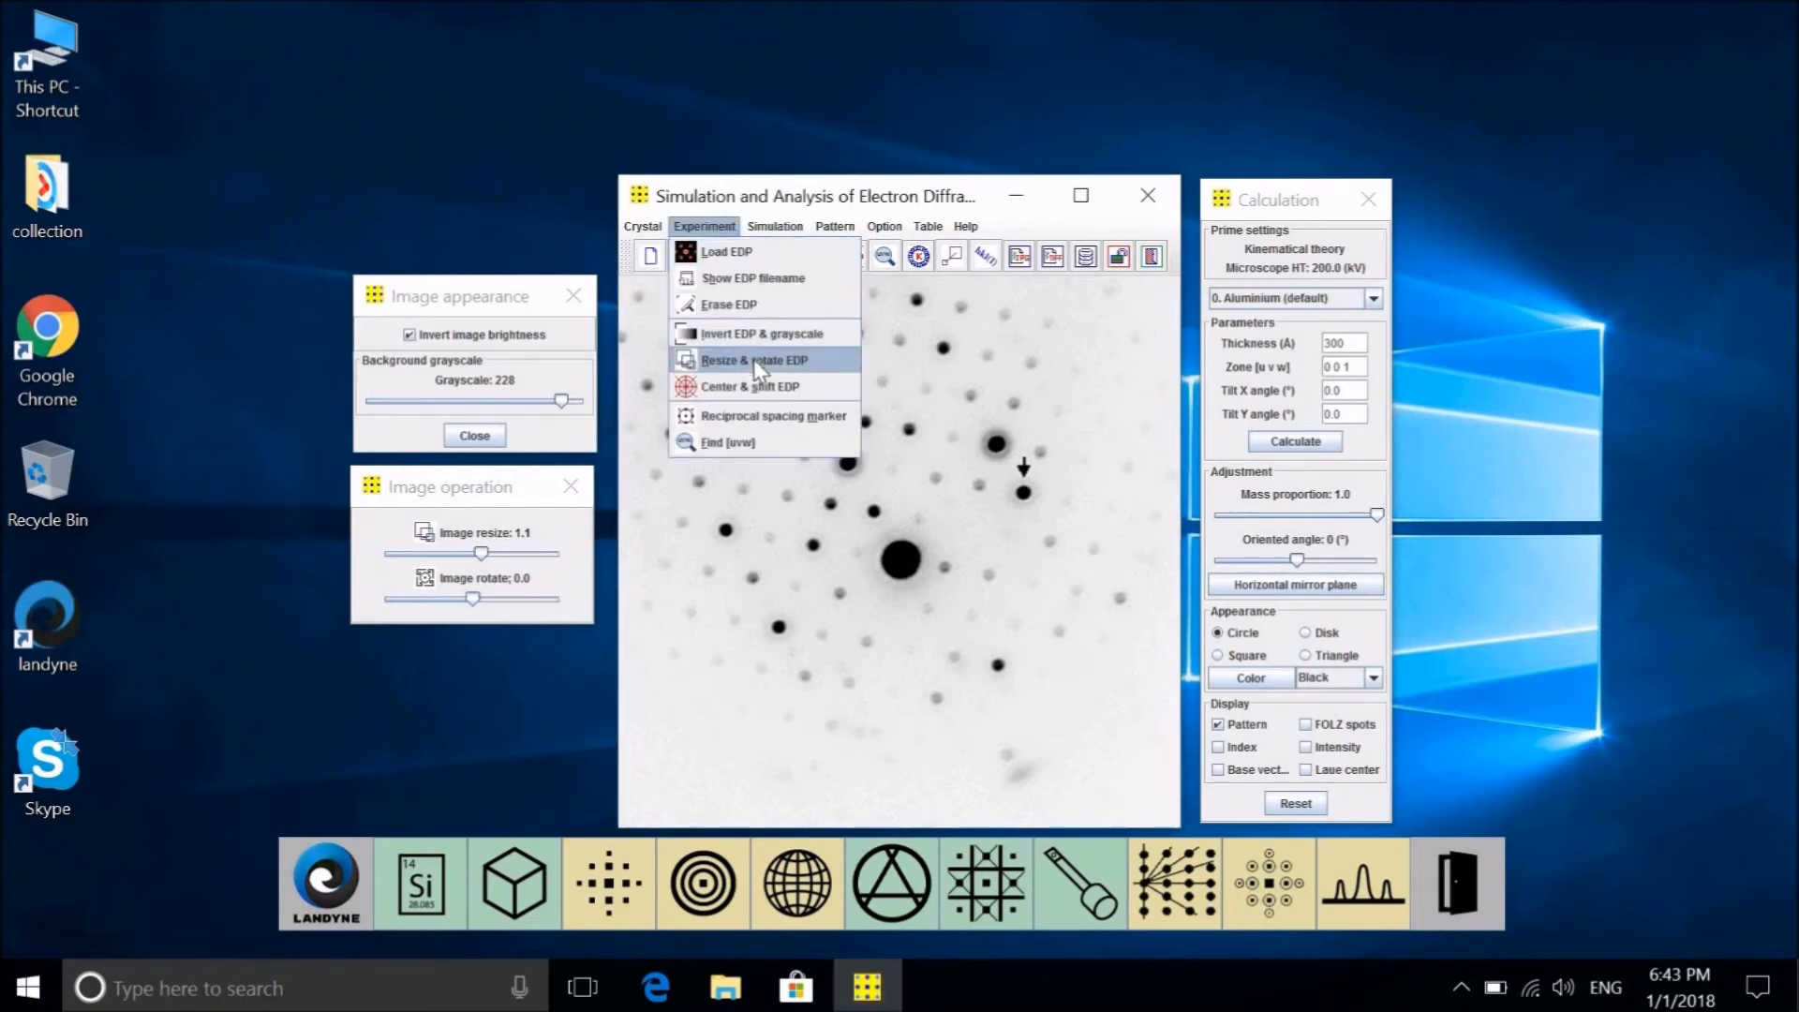
pyautogui.click(758, 423)
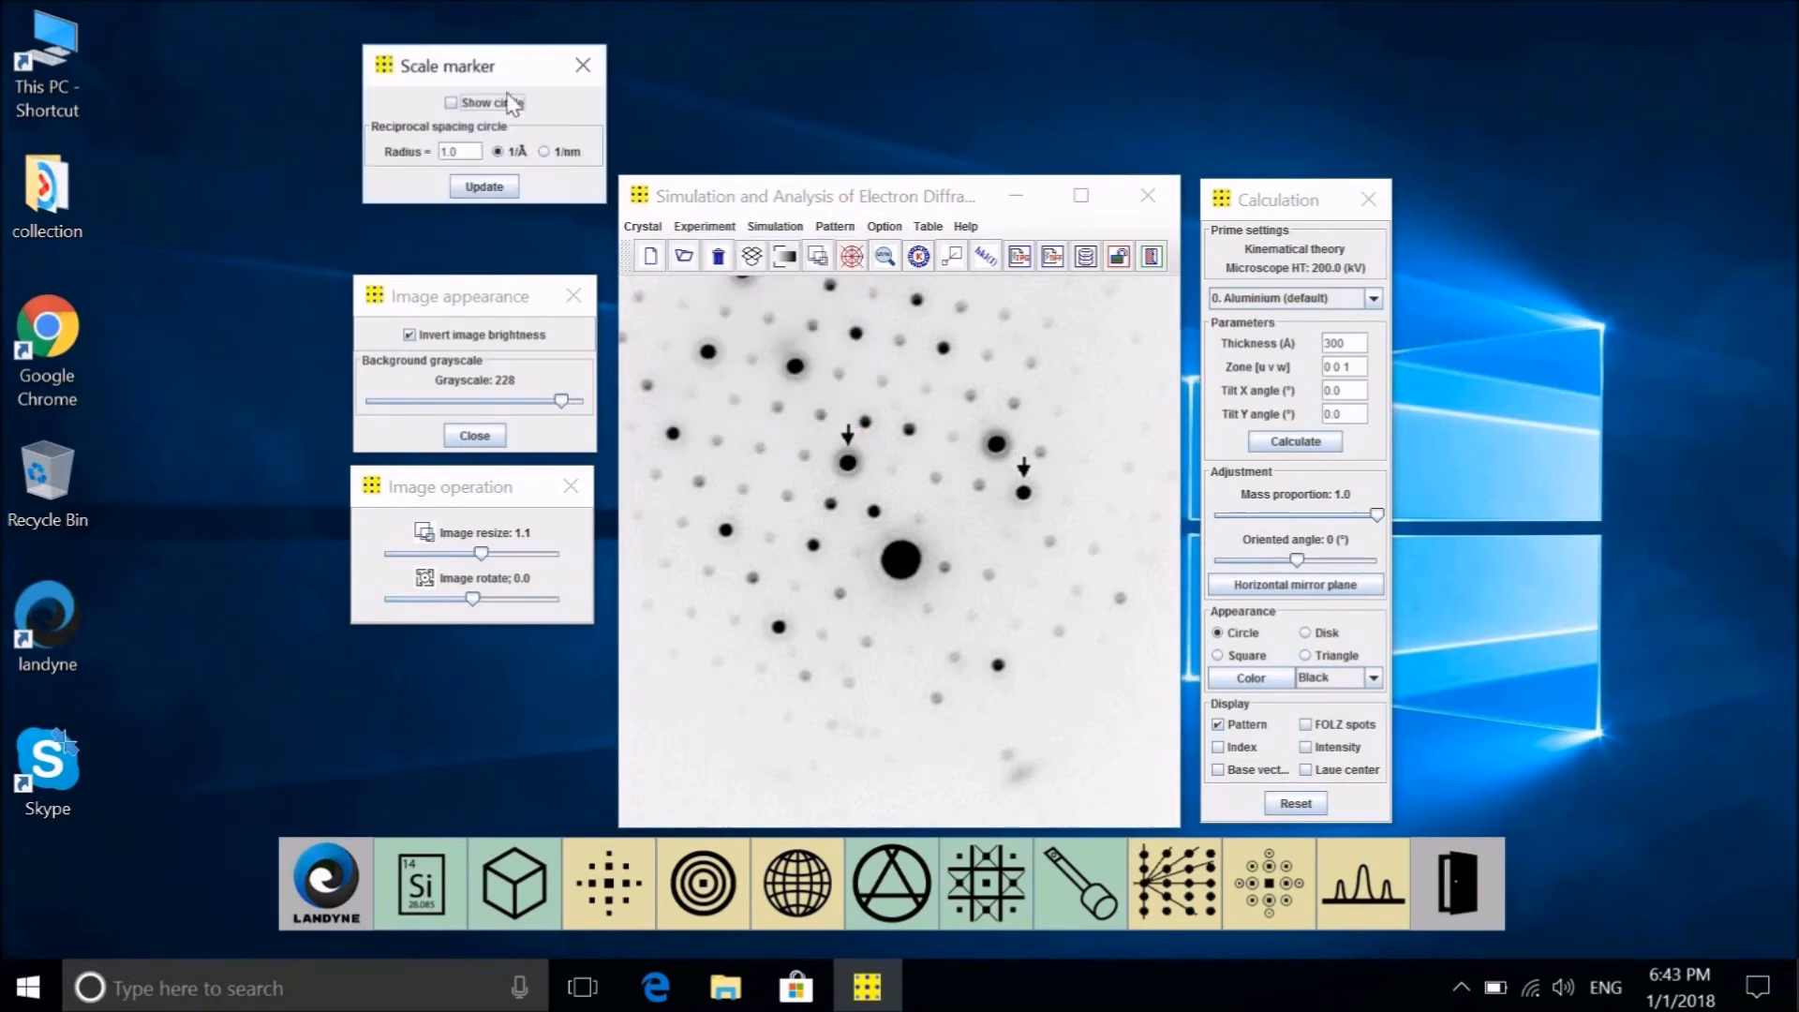
pyautogui.click(450, 101)
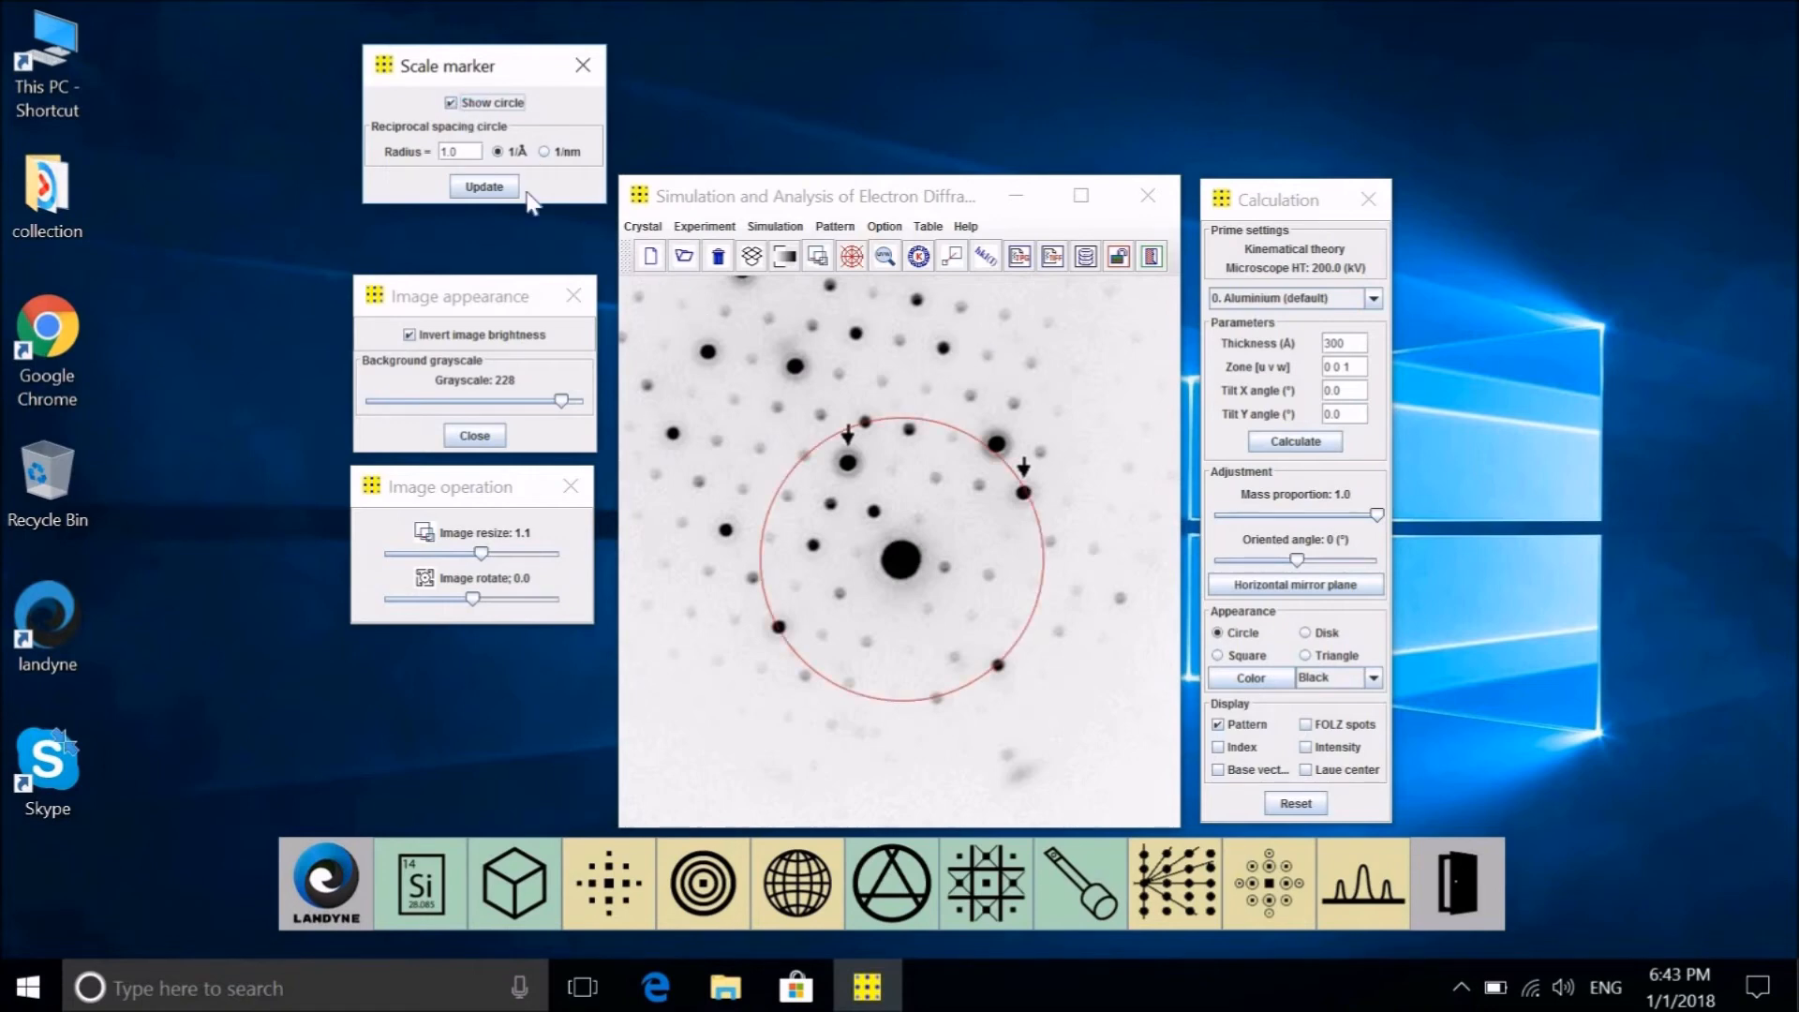
# Set the reciprocal spacing circle's radius to 29.5 with 1/nm as the unit, and update the marker
pyautogui.click(466, 152)
pyautogui.press('BackSpace')
pyautogui.press('BackSpace')
pyautogui.press('BackSpace')
pyautogui.write('3.8')
pyautogui.press('BackSpace')
pyautogui.write('95')
pyautogui.press('BackSpace')
pyautogui.write('2')
pyautogui.click(544, 152)
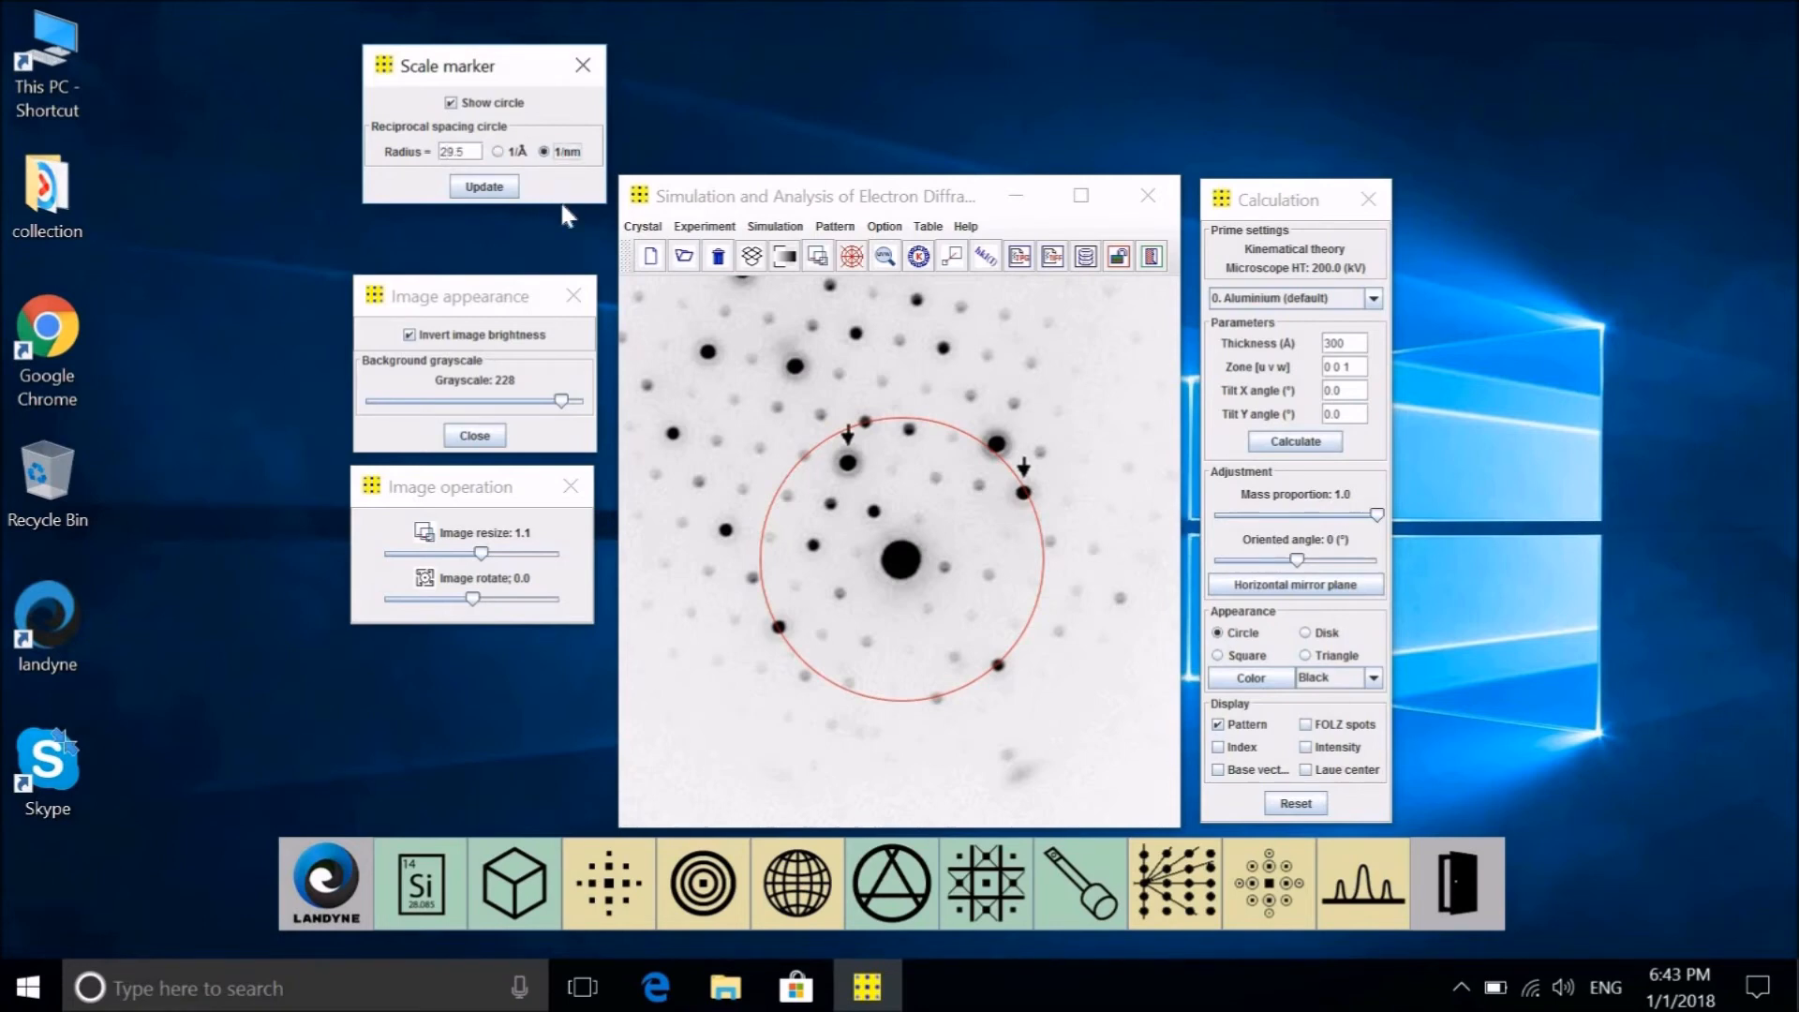
pyautogui.click(503, 191)
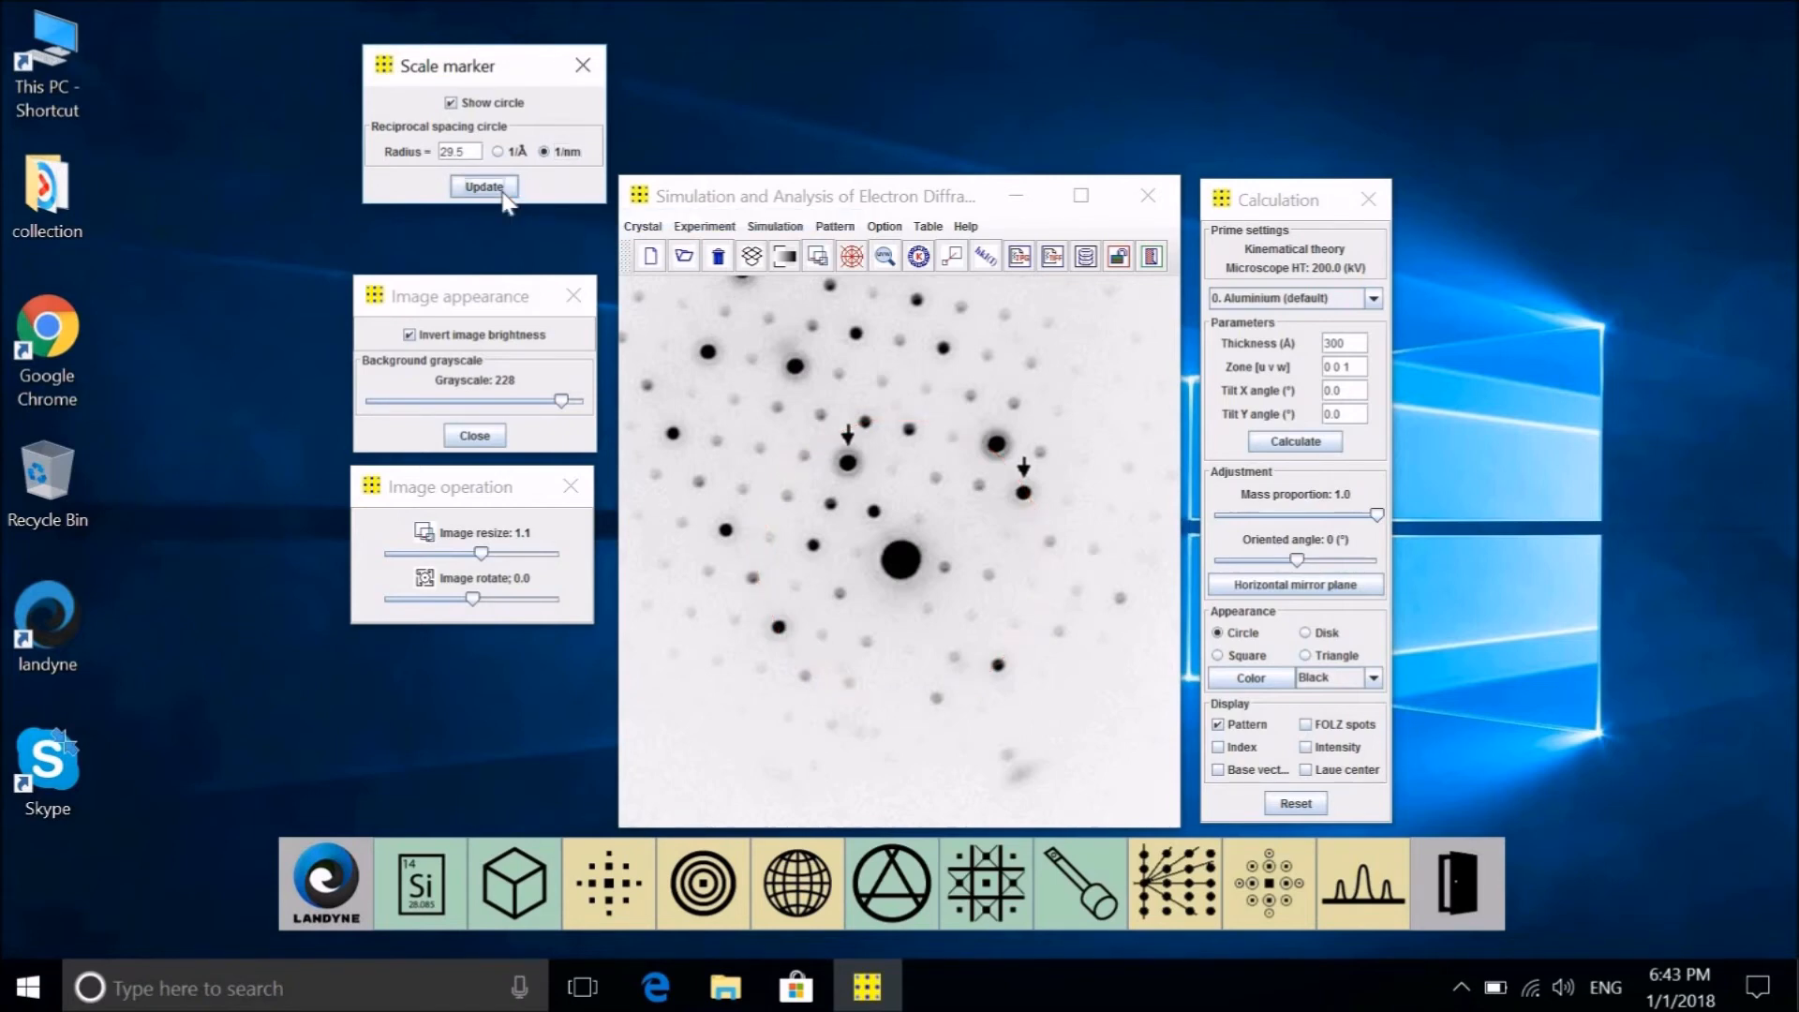
# Correct the reciprocal spacing circle's radius to 2.95 1/nm and update the marker
pyautogui.click(451, 153)
pyautogui.write('.')
pyautogui.click(458, 152)
pyautogui.press('BackSpace')
pyautogui.click(497, 188)
pyautogui.click(498, 187)
# Open the overall parameters and zoom the pattern to 2.639 to fit the scale circle to the marked upper reflection
pyautogui.click(951, 256)
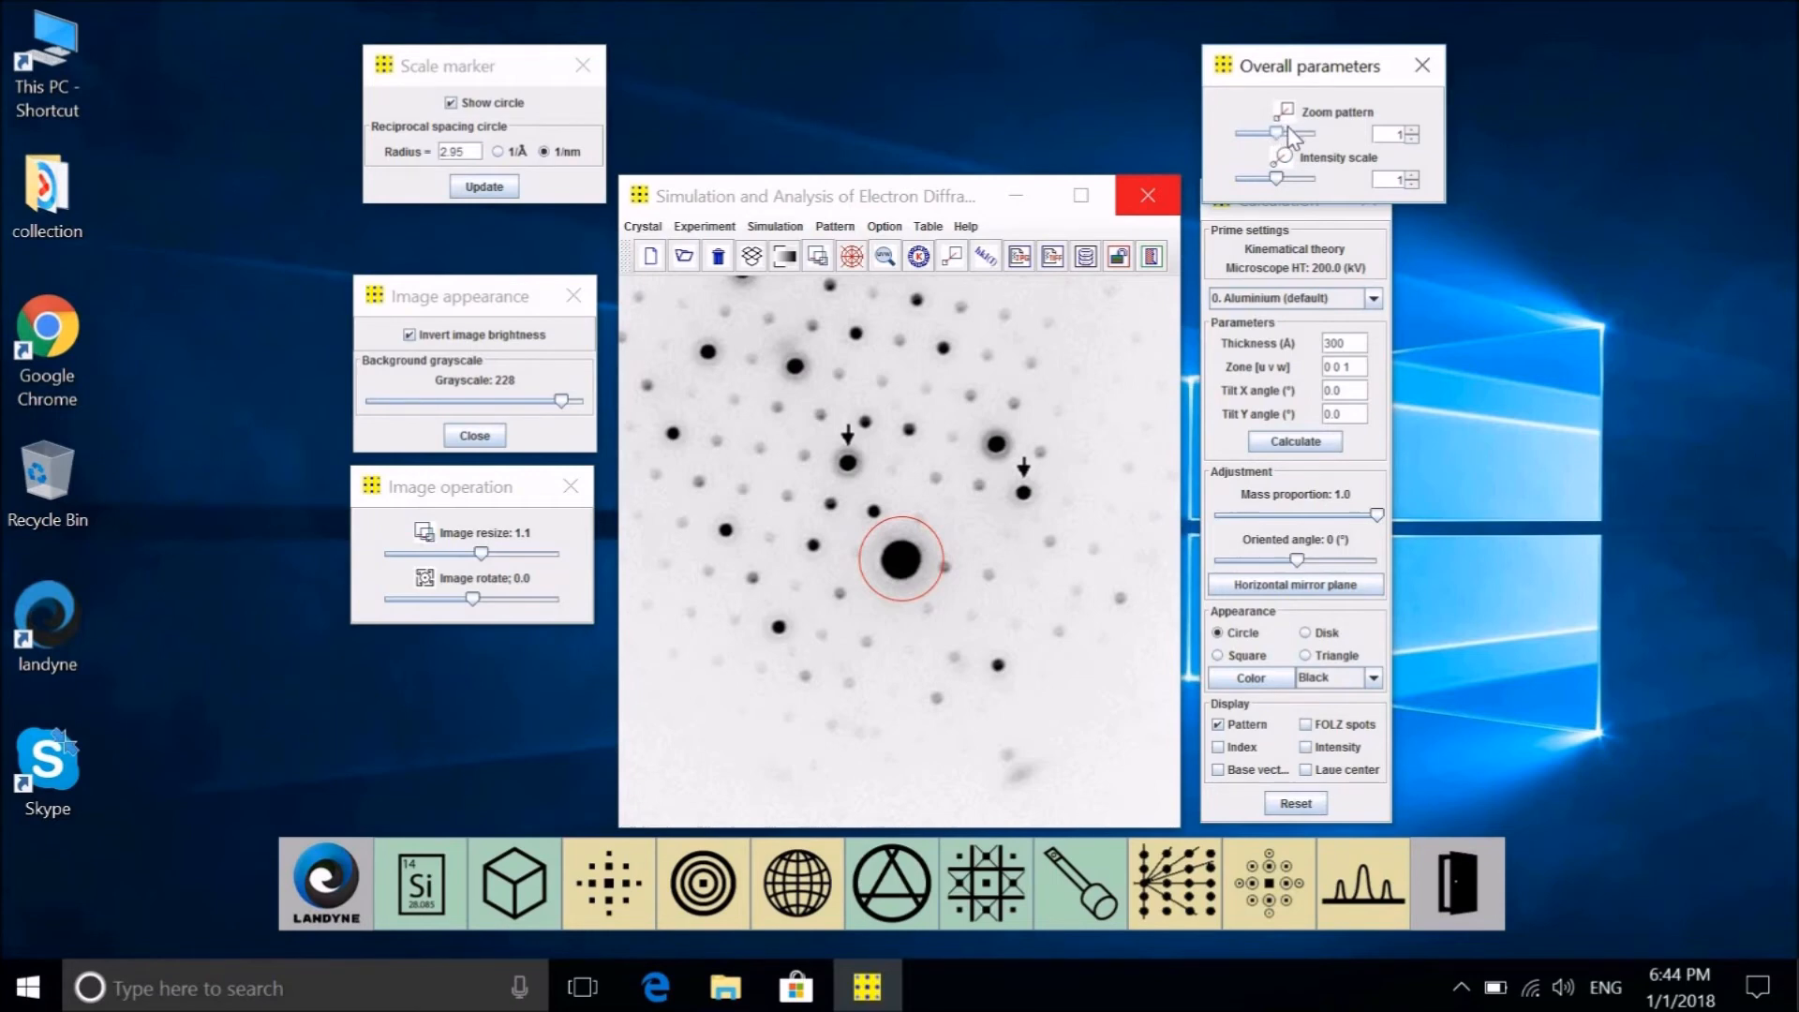
pyautogui.moveTo(1276, 135); pyautogui.dragTo(1308, 137)
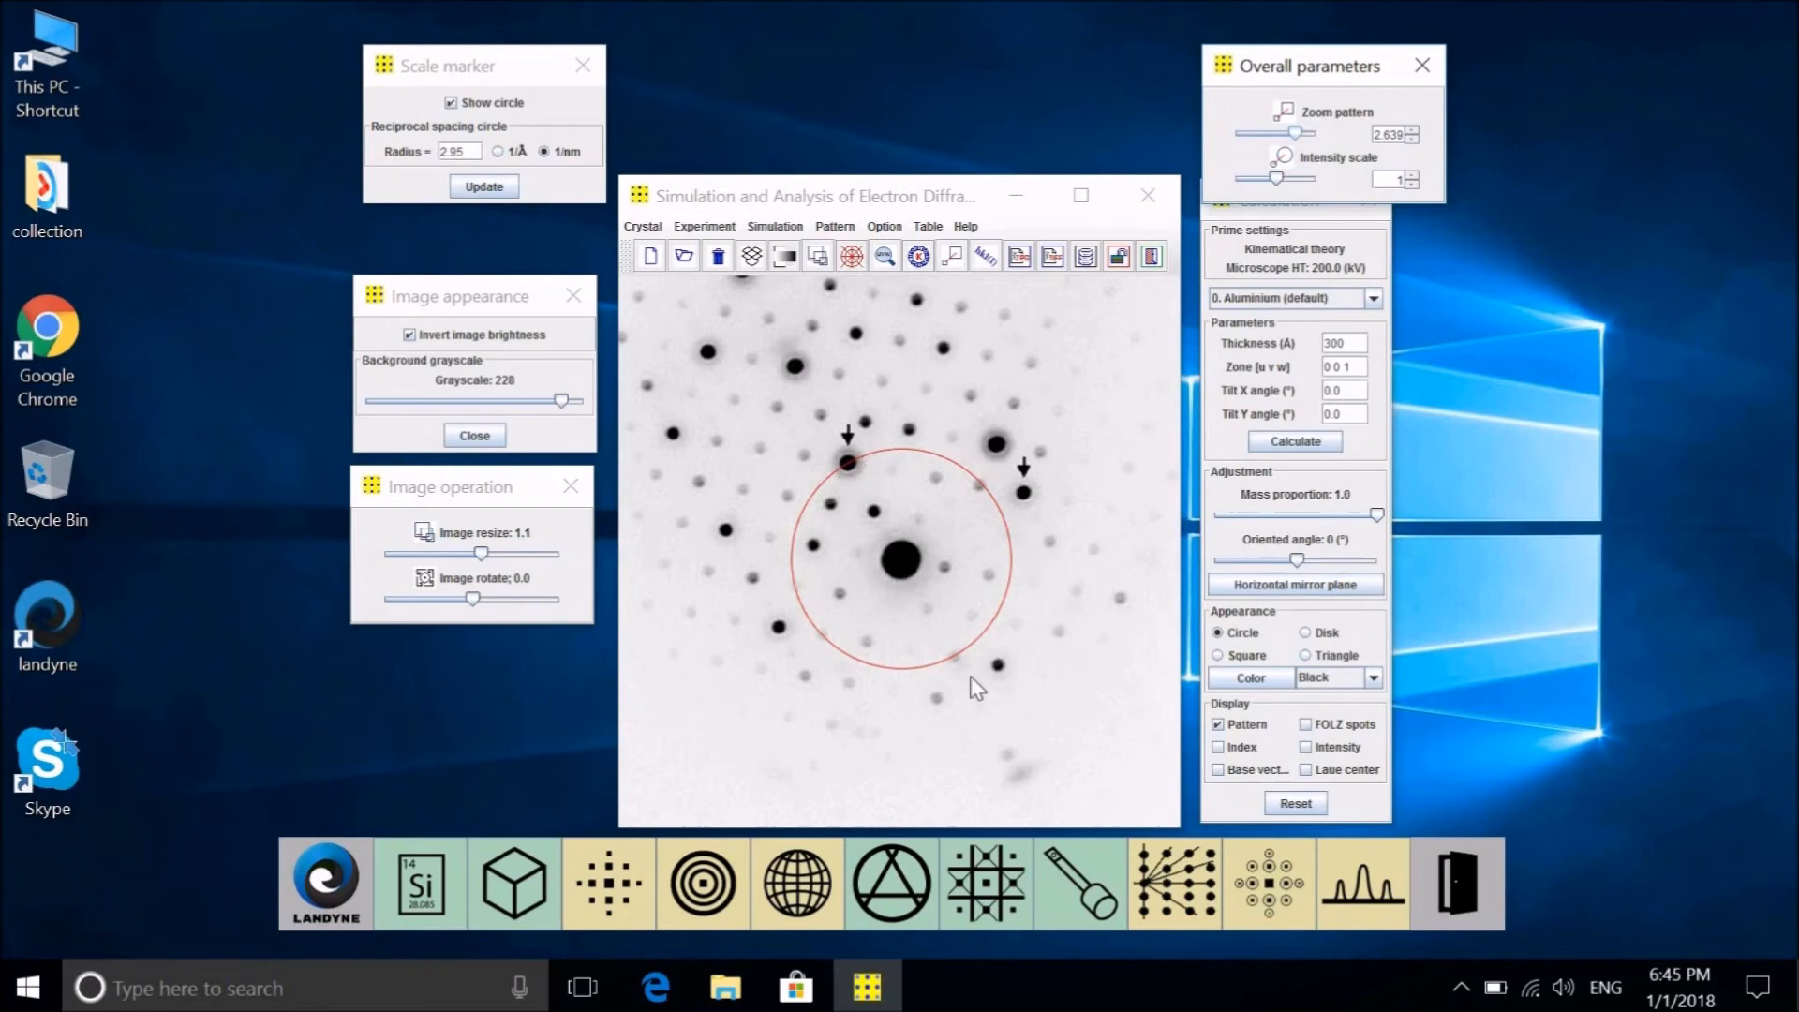
pyautogui.click(472, 186)
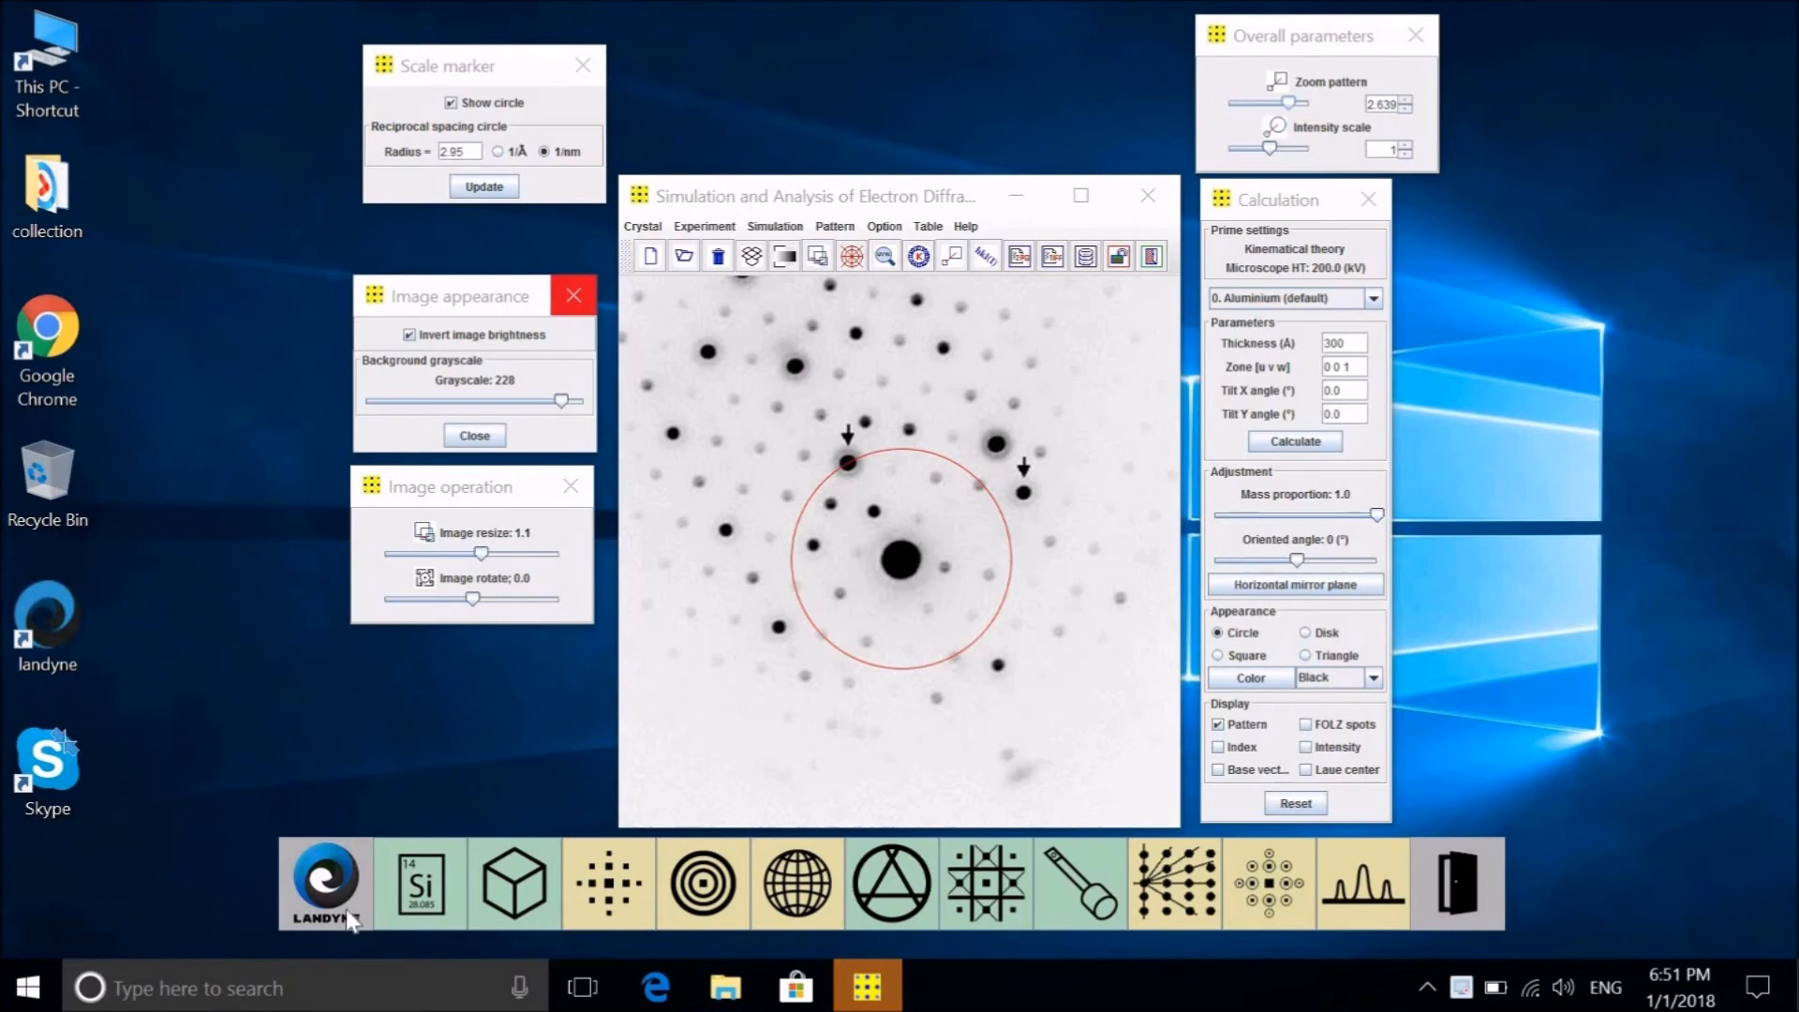
# Load the crystal structure file Cu2S_low_chalcocite.str.txt from the structures folder
pyautogui.click(644, 228)
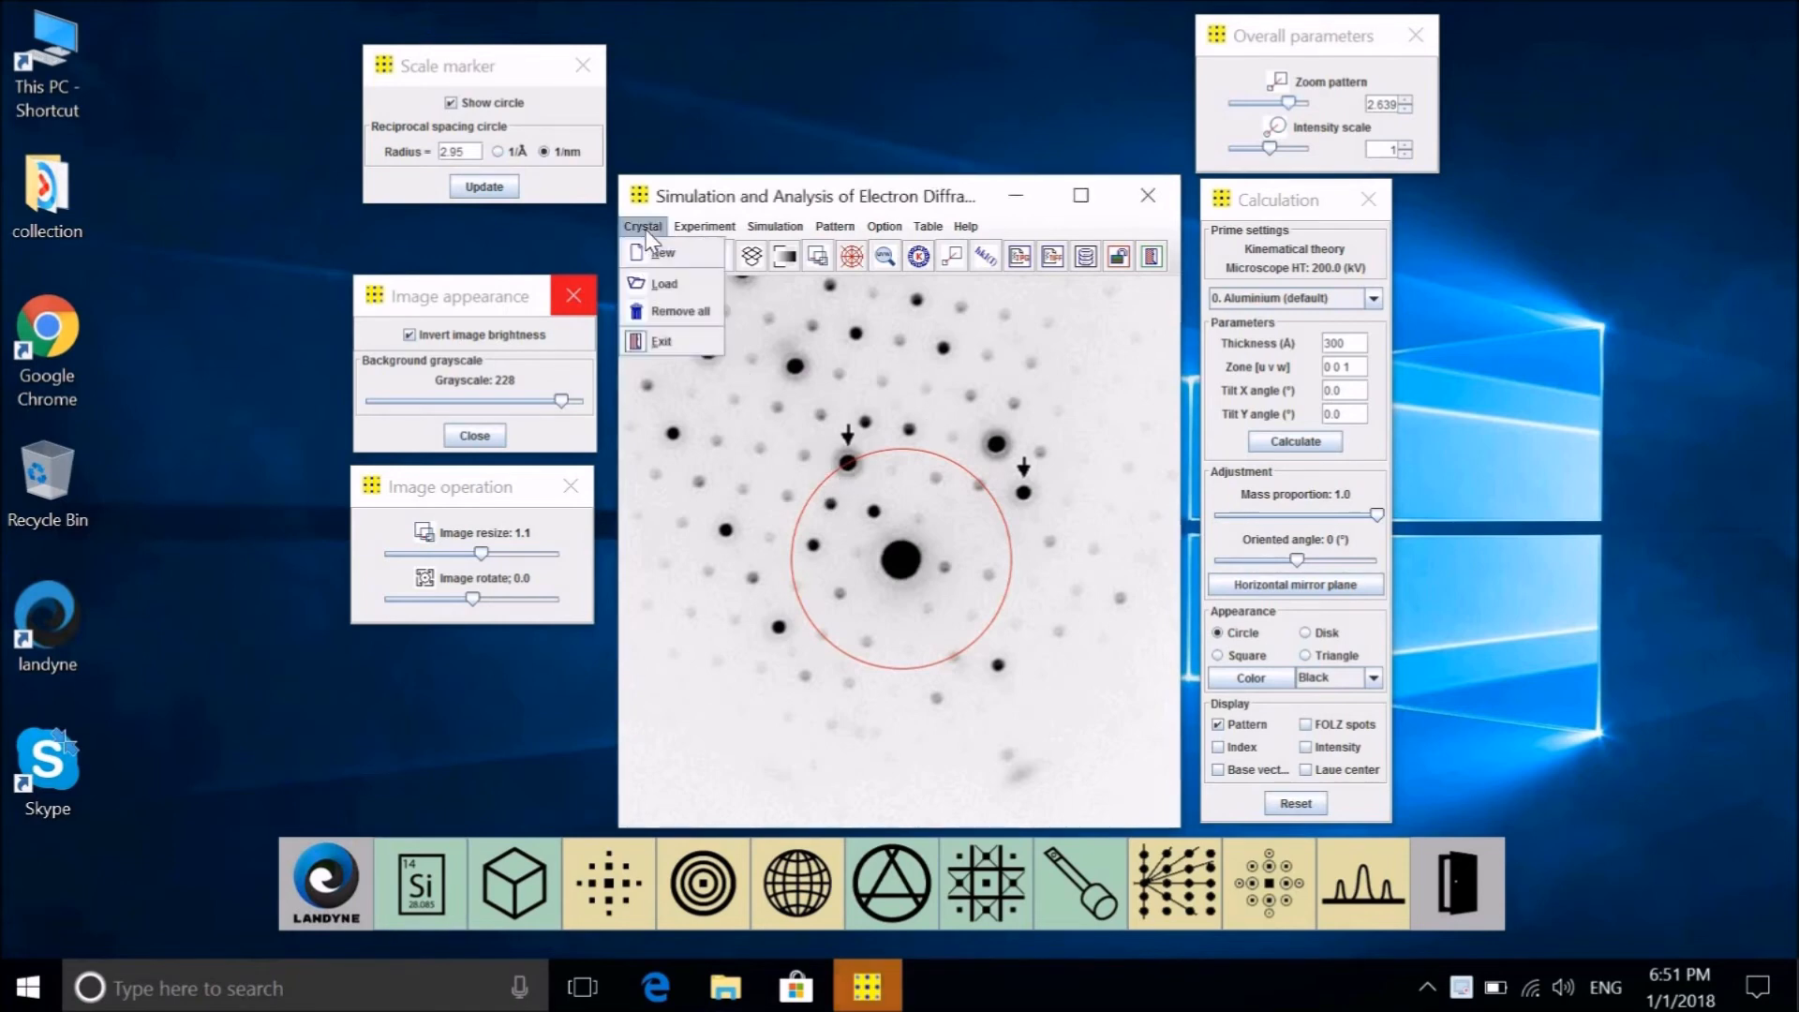
pyautogui.click(662, 284)
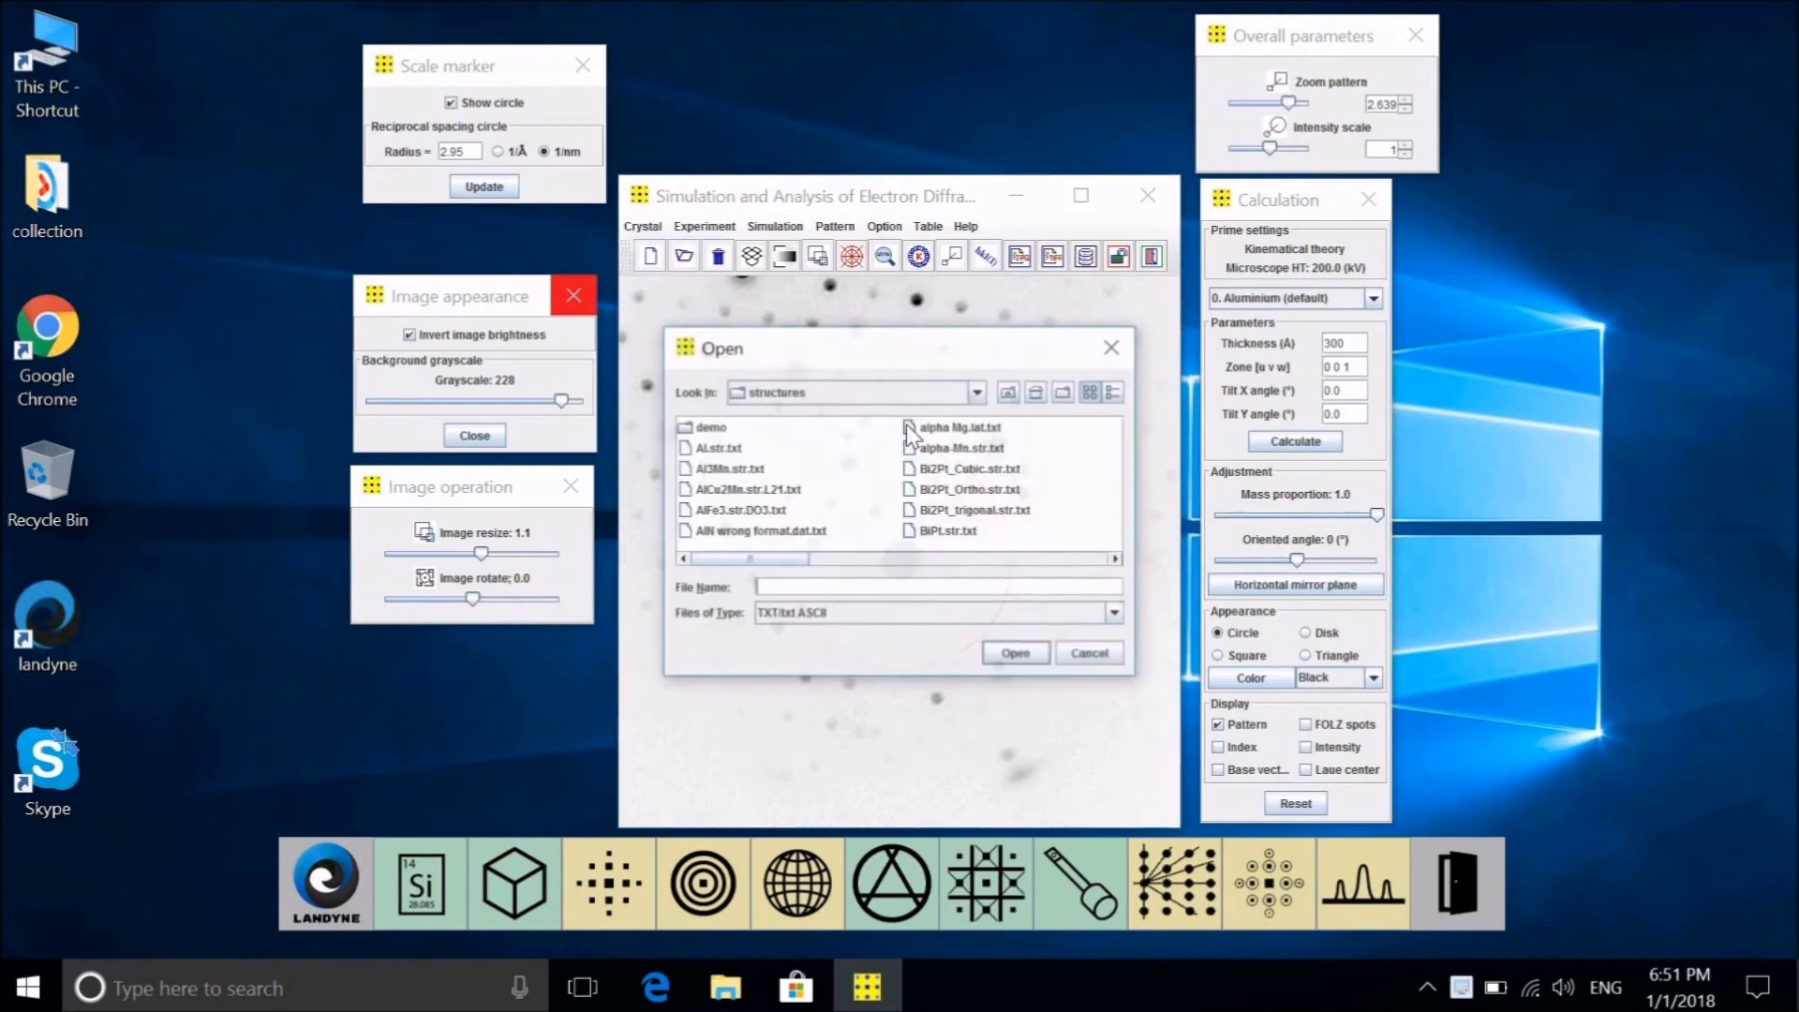
pyautogui.click(1115, 558)
pyautogui.click(1115, 559)
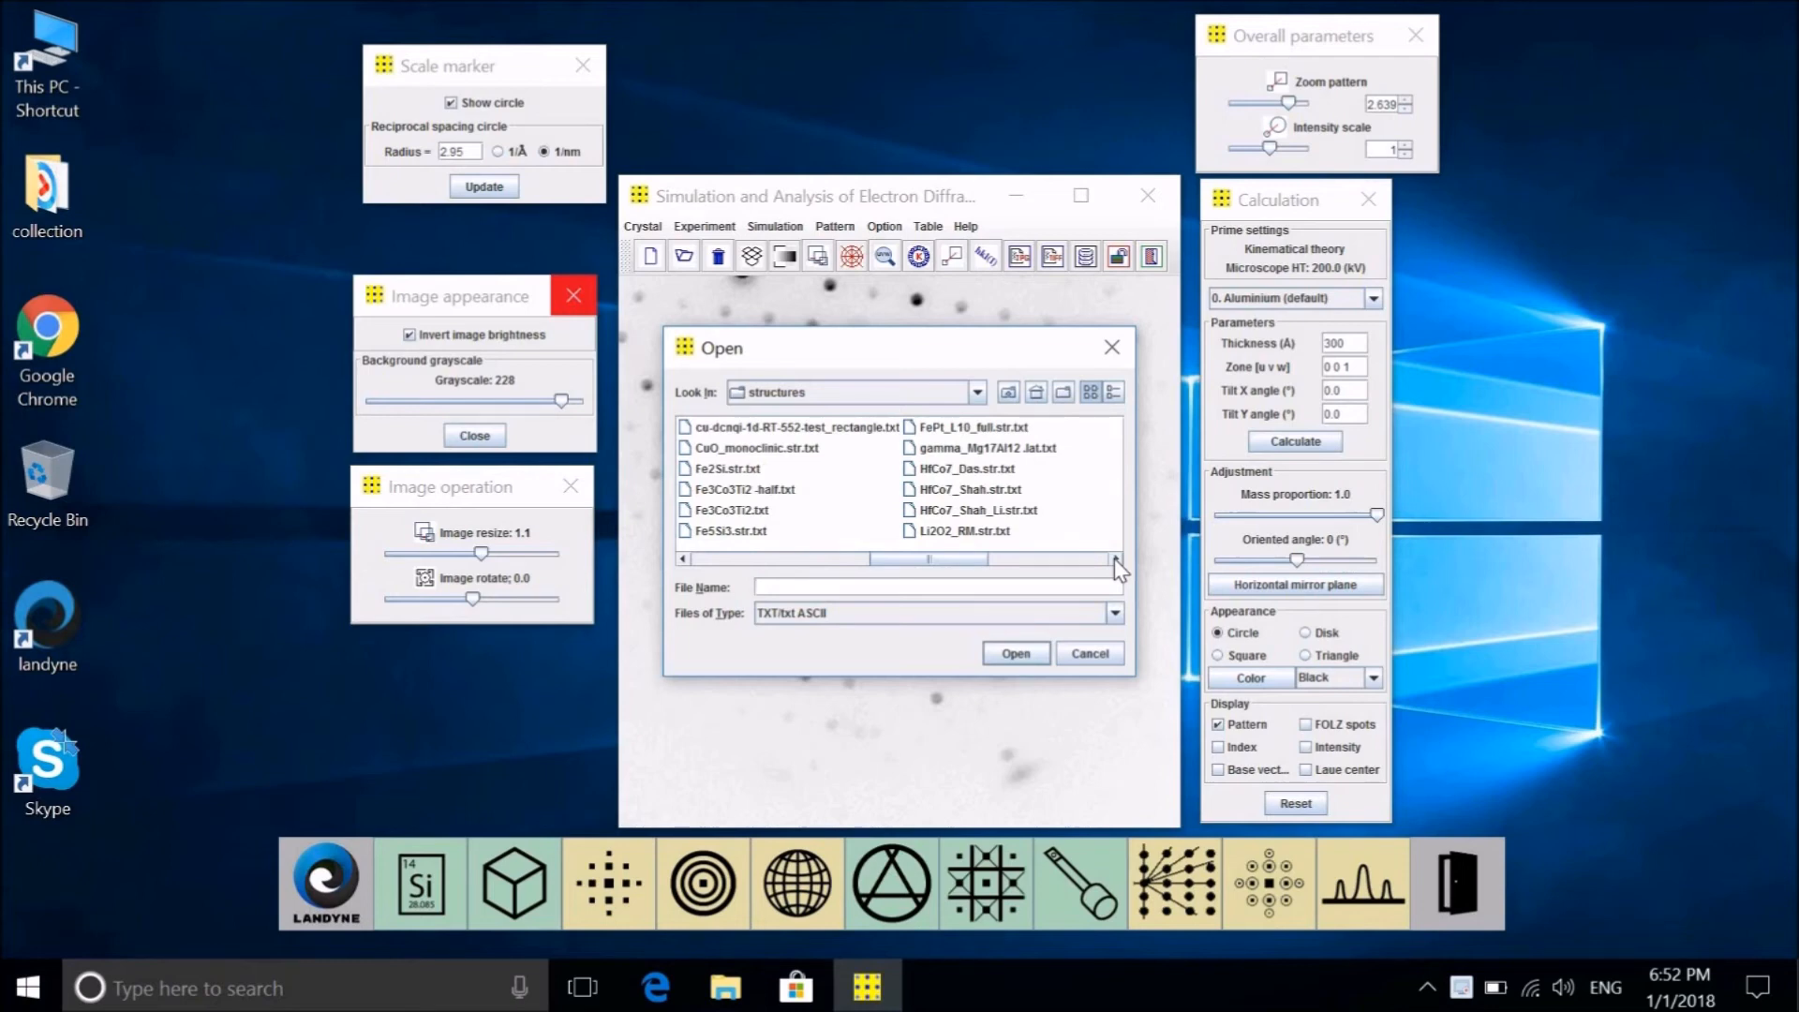
pyautogui.click(687, 562)
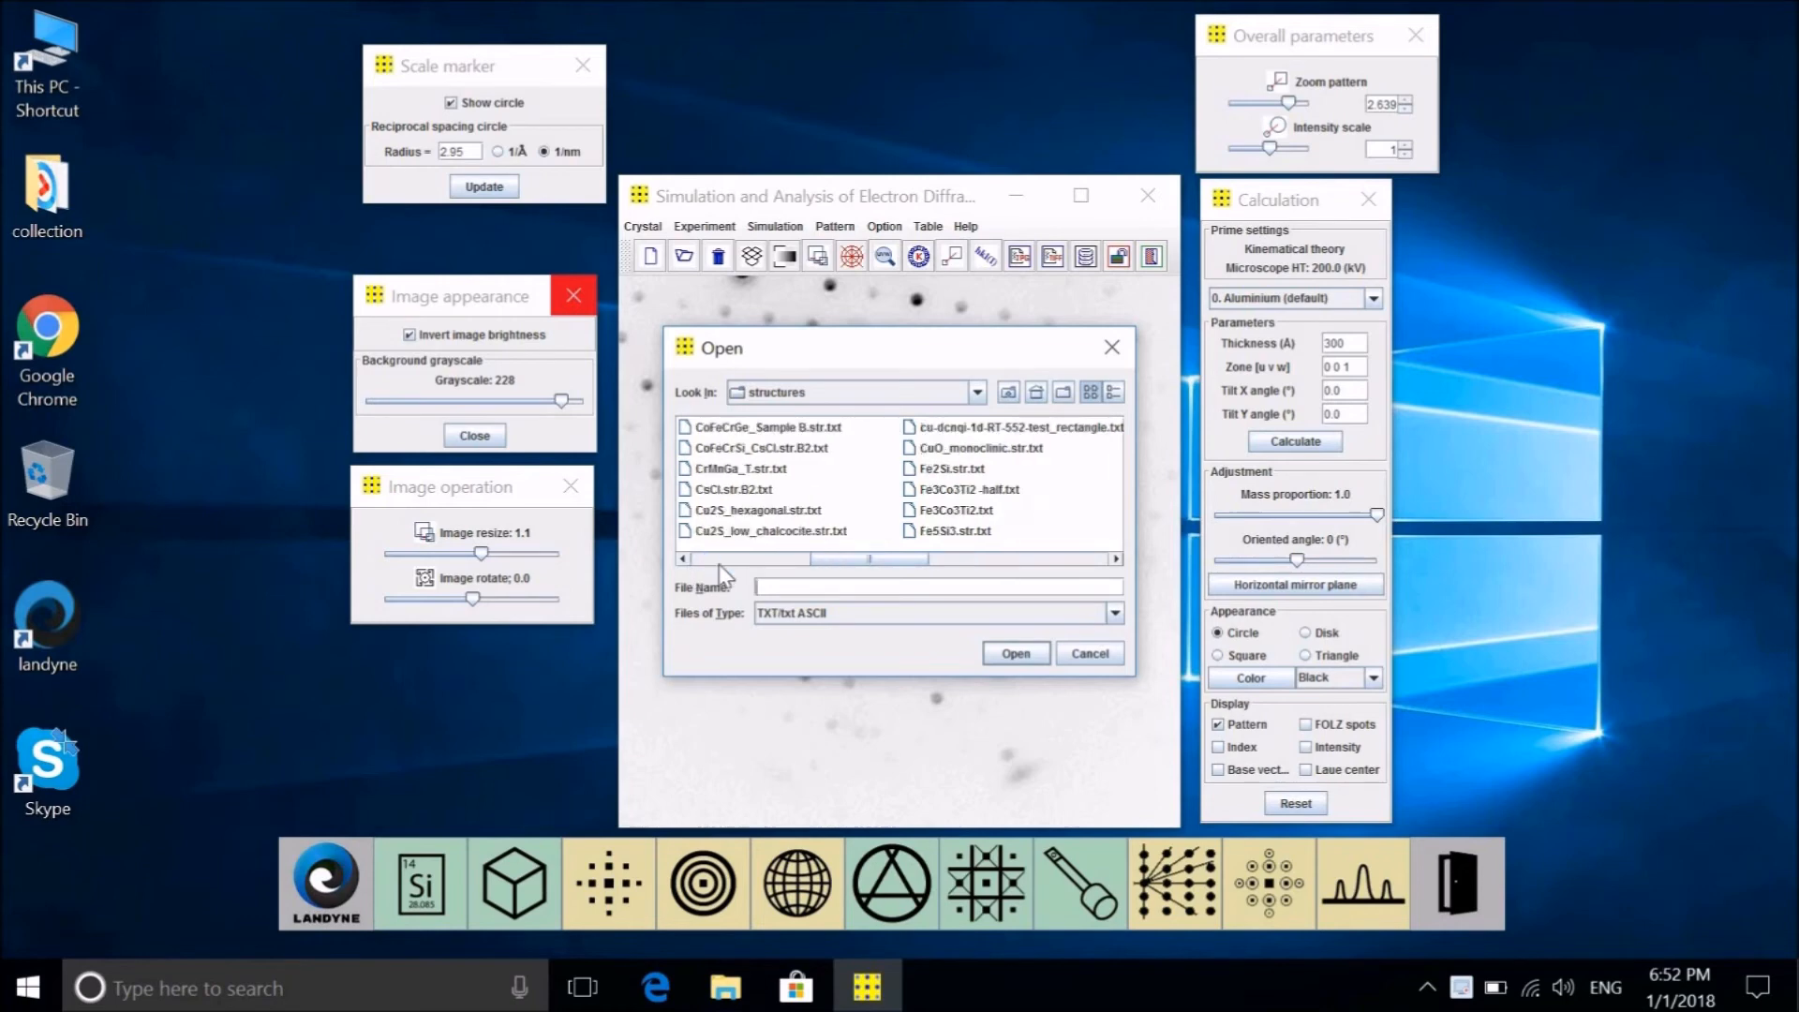
pyautogui.click(777, 530)
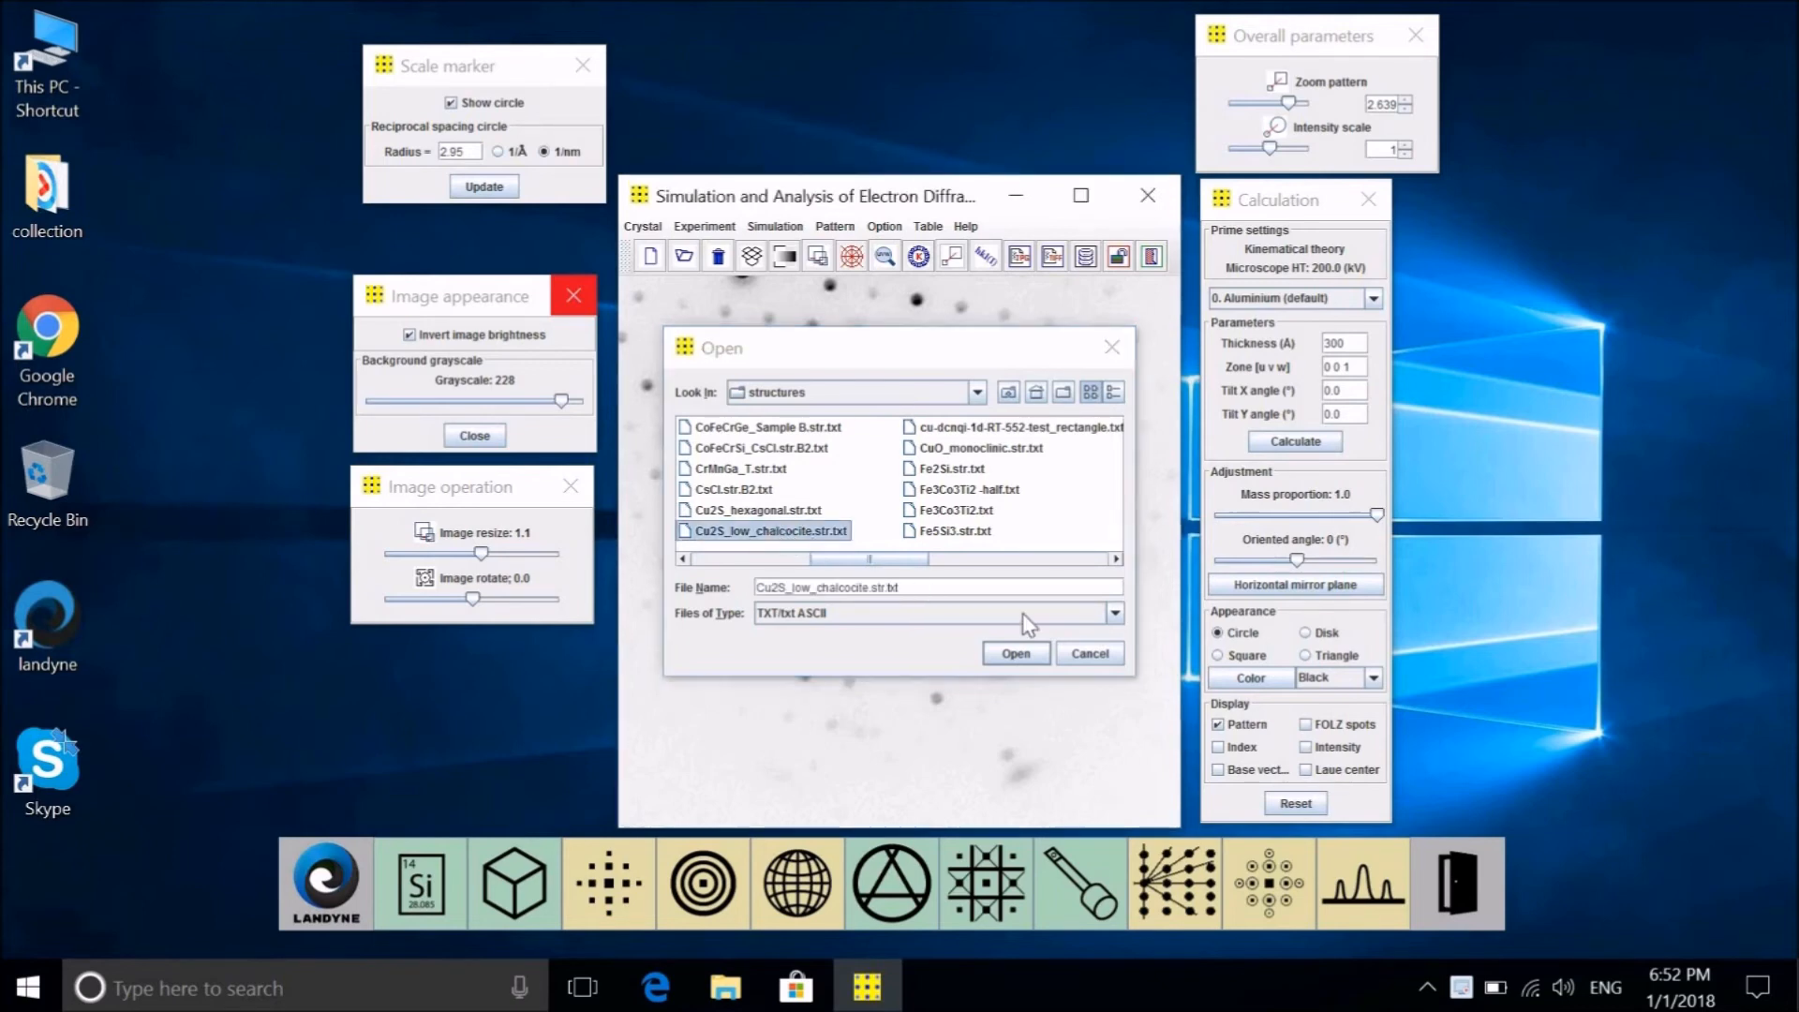
pyautogui.click(1016, 653)
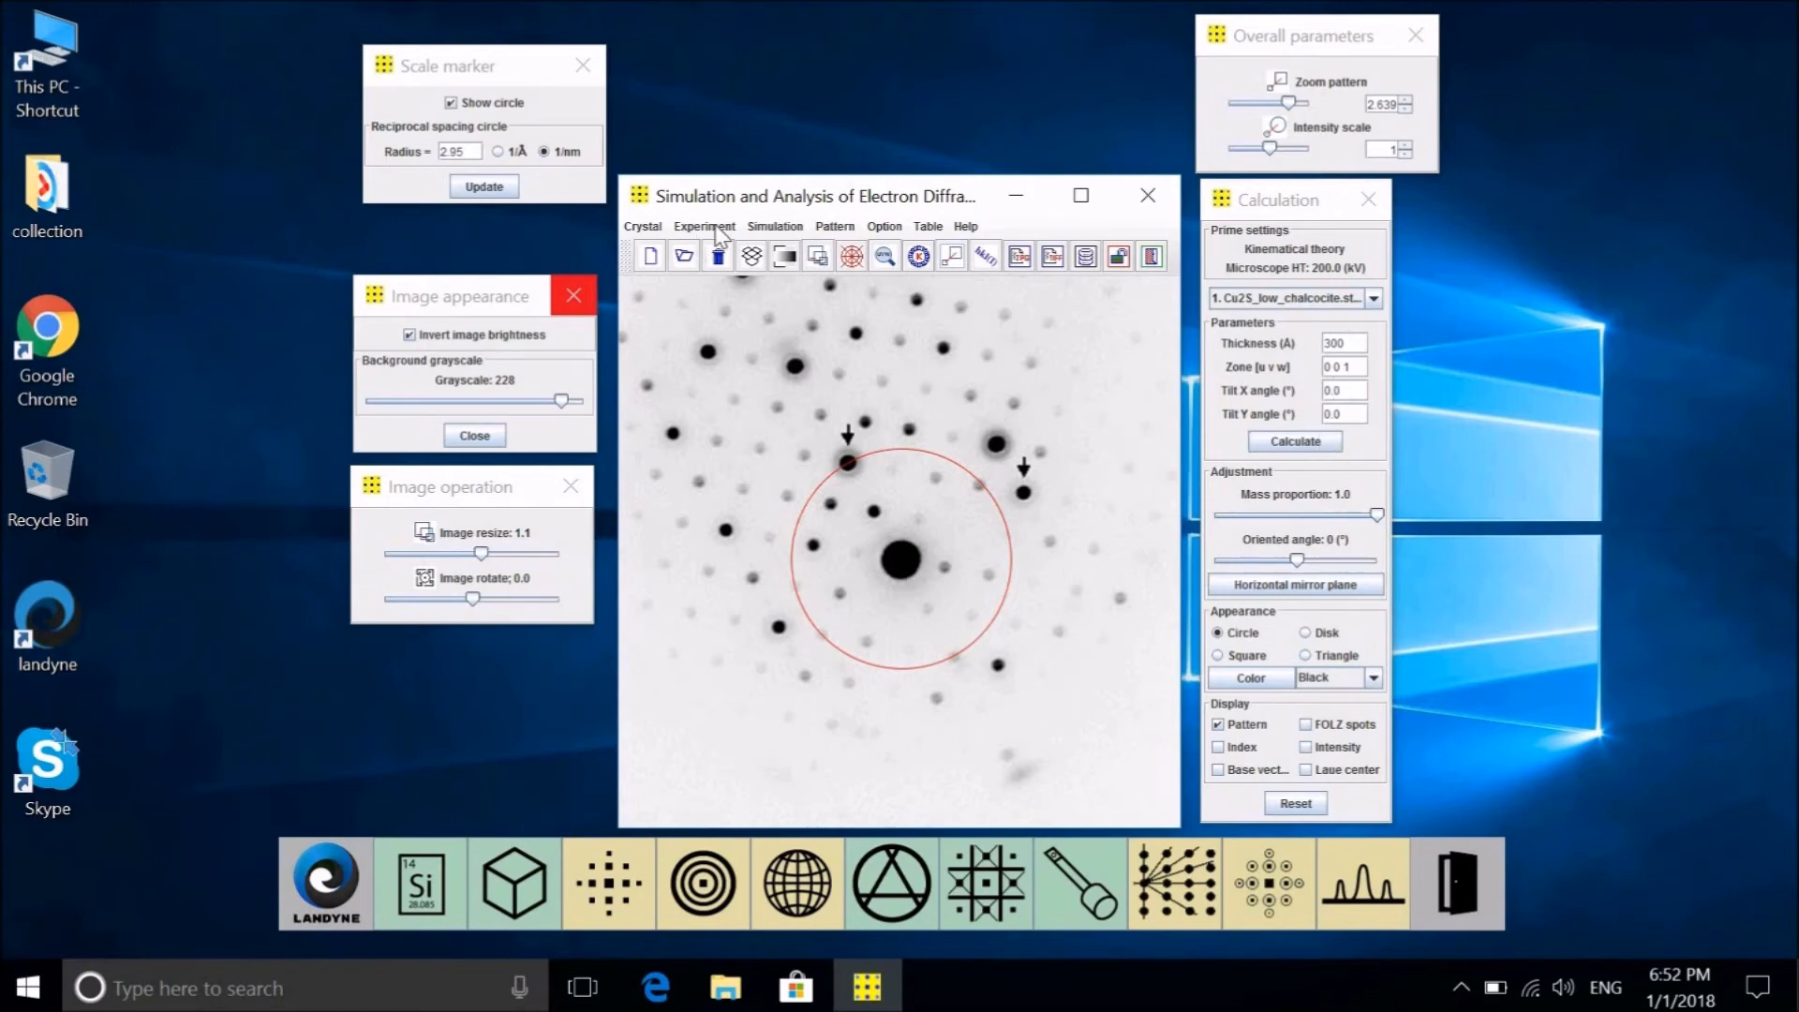
# Open the zone axis search for the experimental pattern and update its matching factor to the current pattern zoom
pyautogui.click(717, 234)
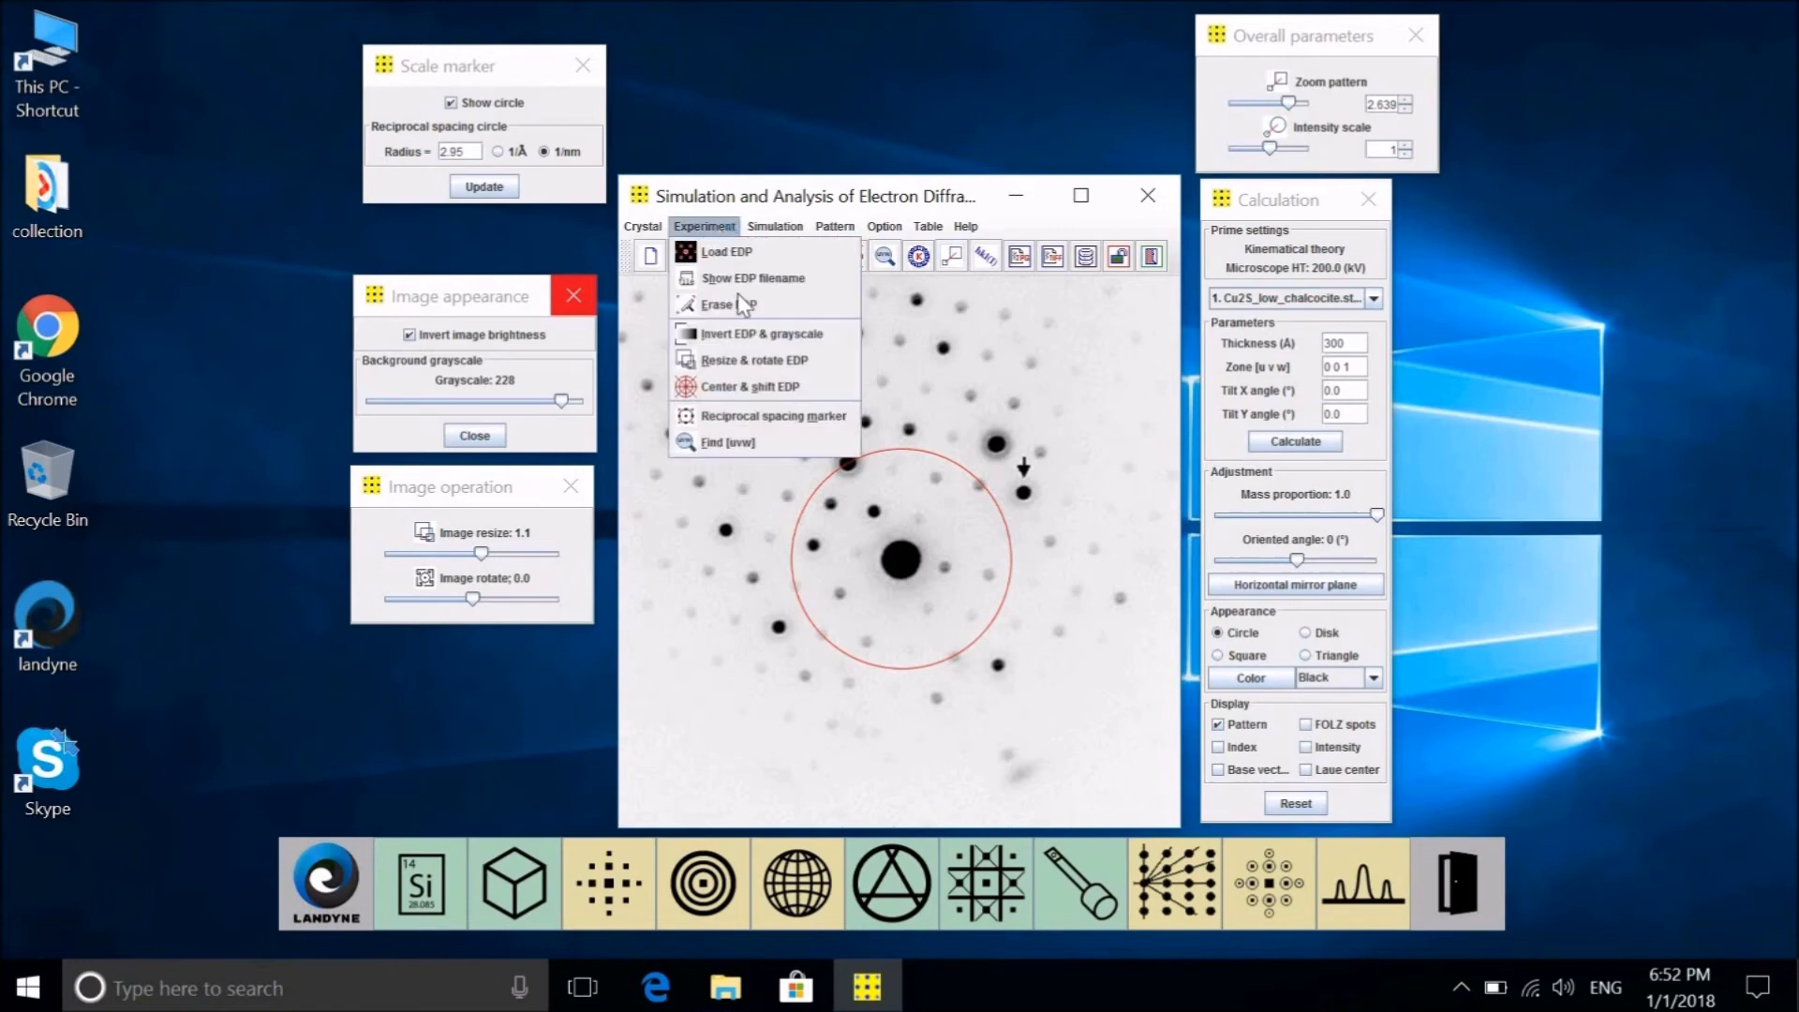
pyautogui.click(740, 444)
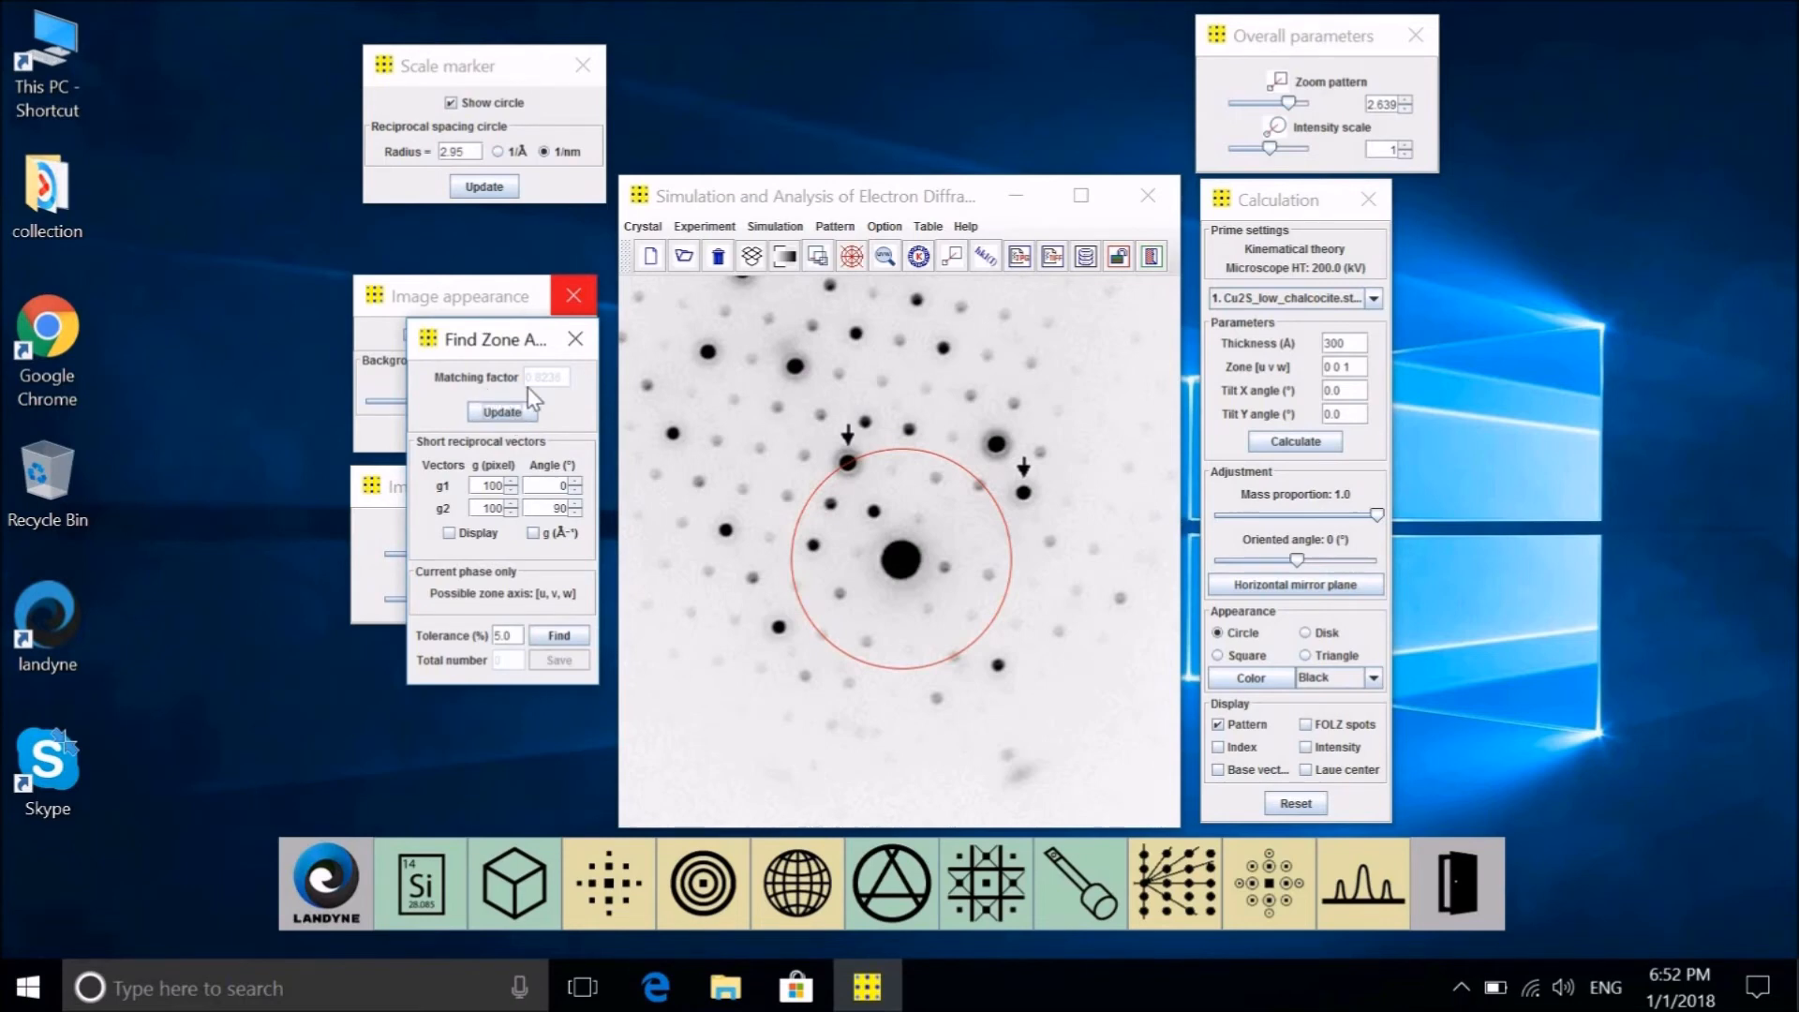
pyautogui.click(502, 413)
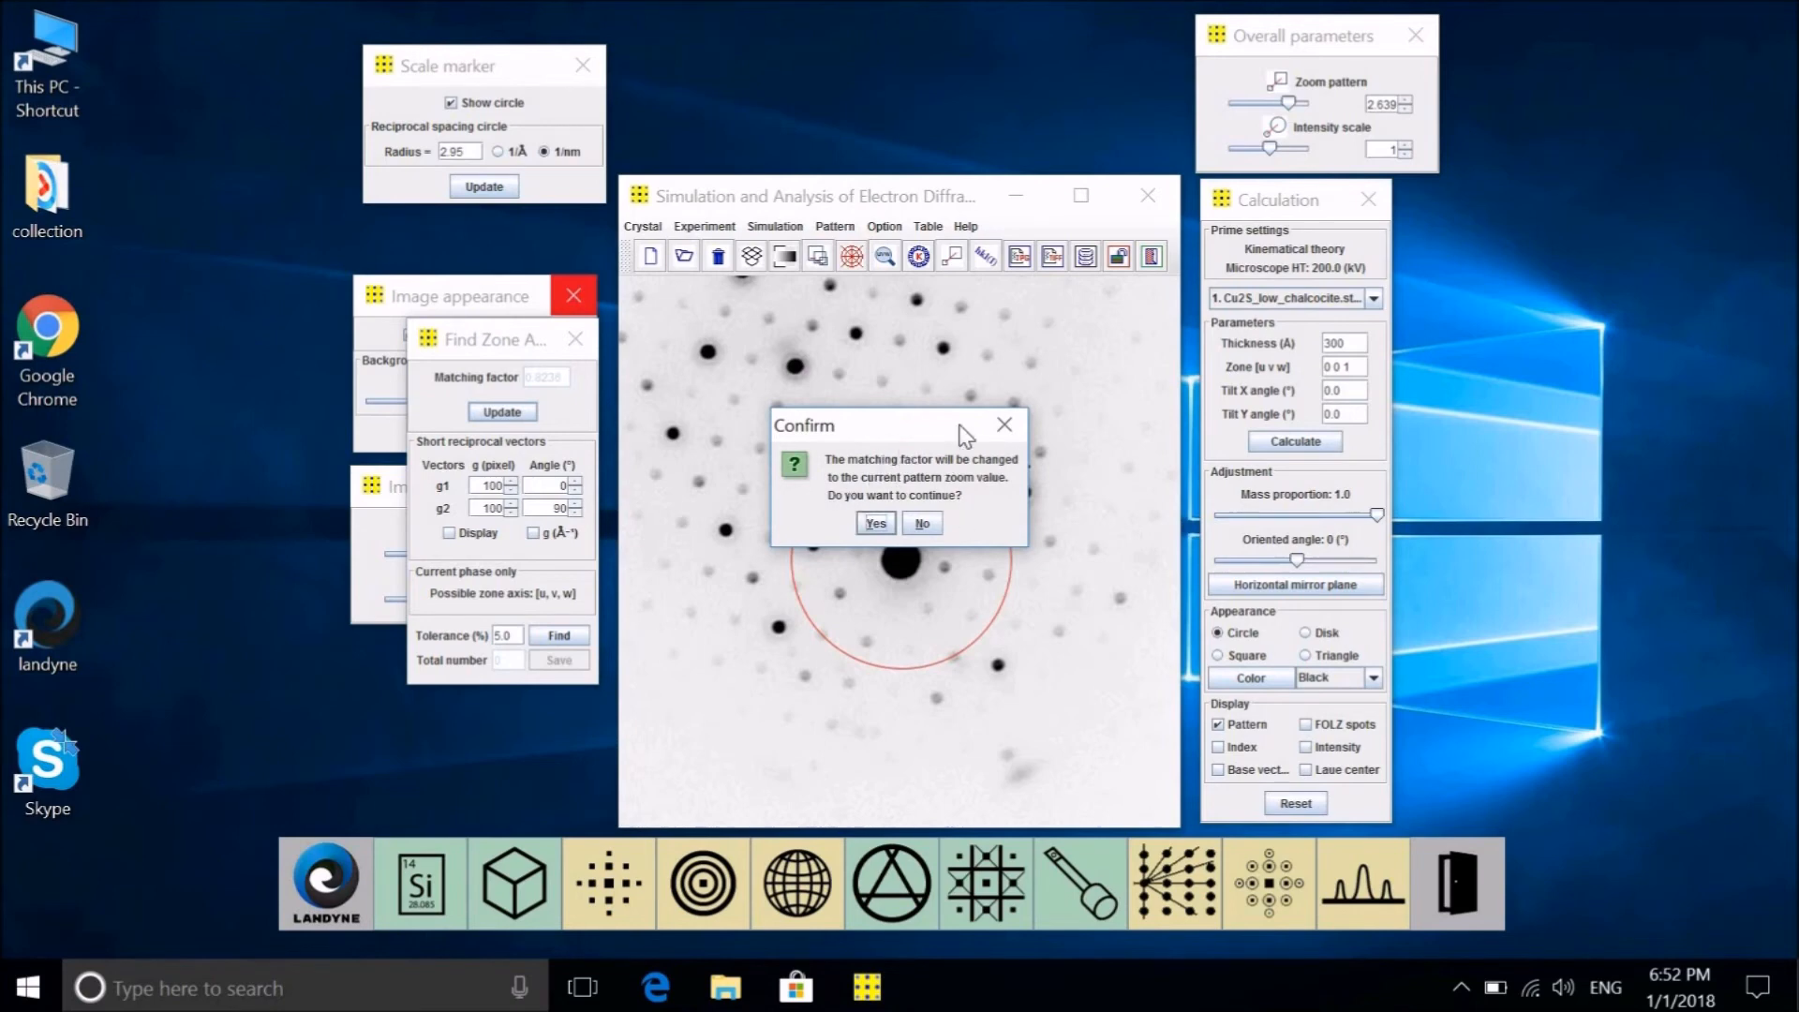
pyautogui.click(875, 524)
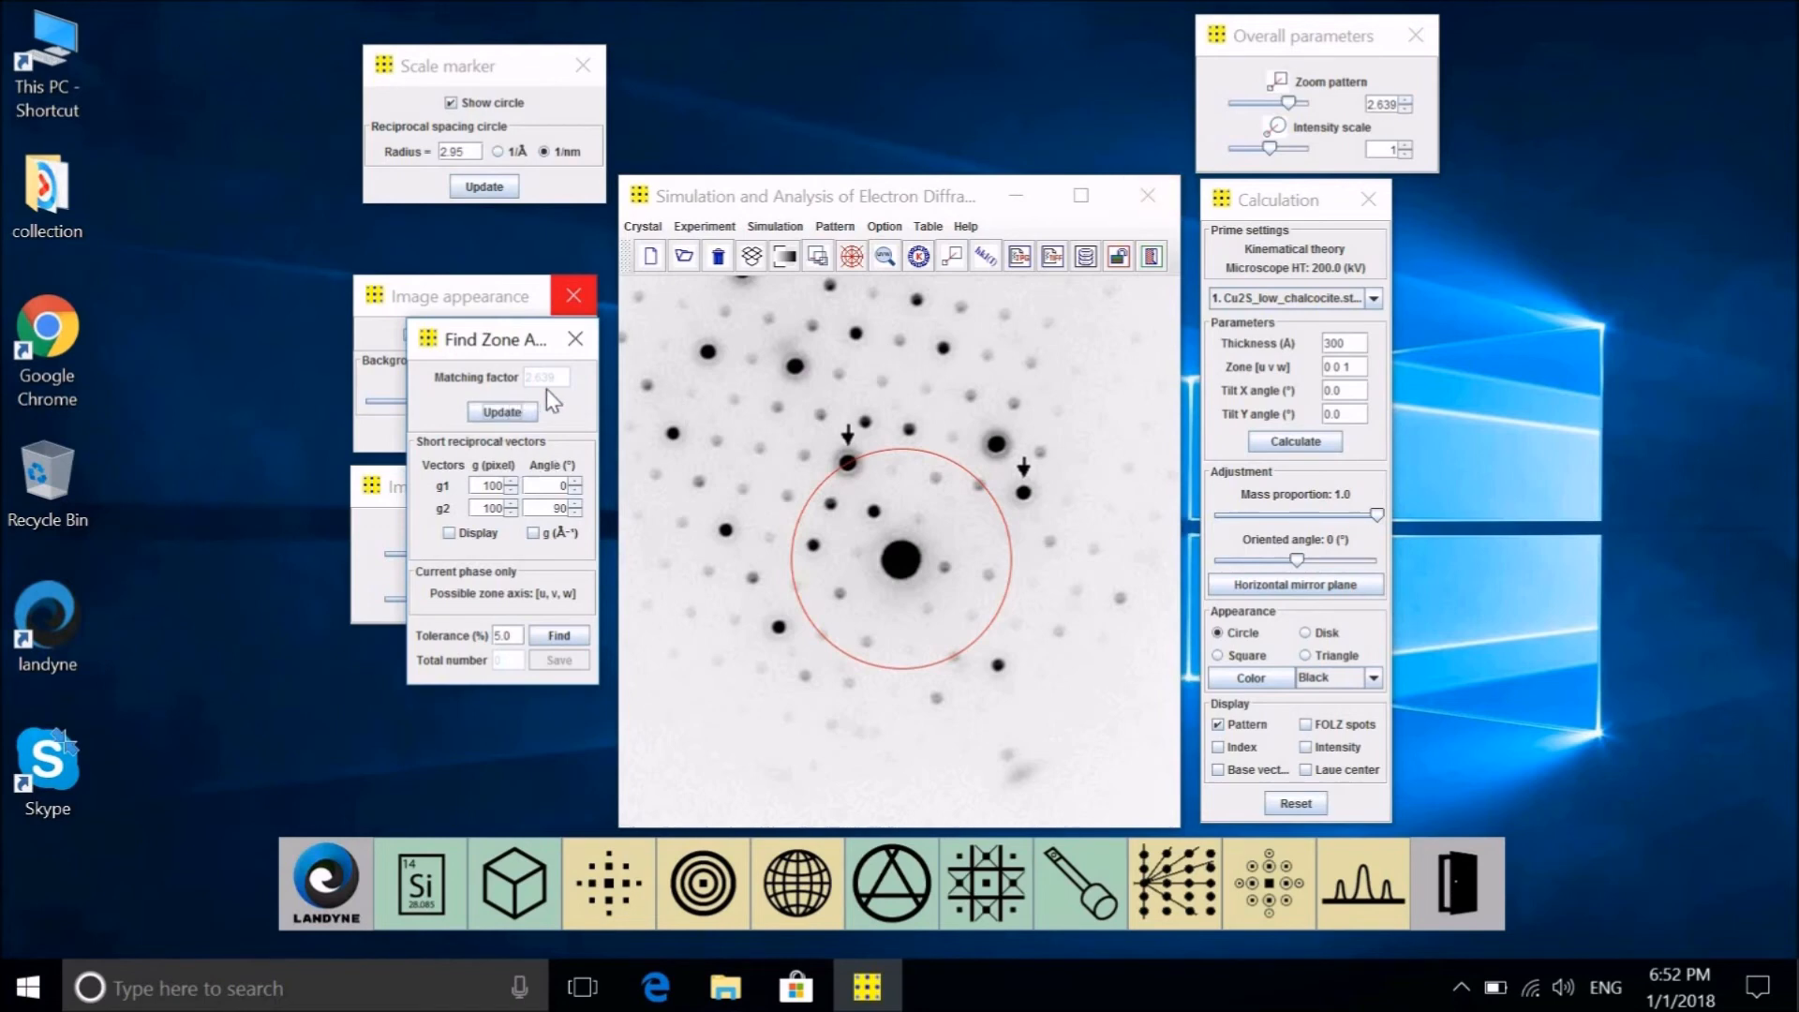
# Display the short reciprocal vectors on the pattern and set the g1 angle to -10.5°
pyautogui.click(449, 533)
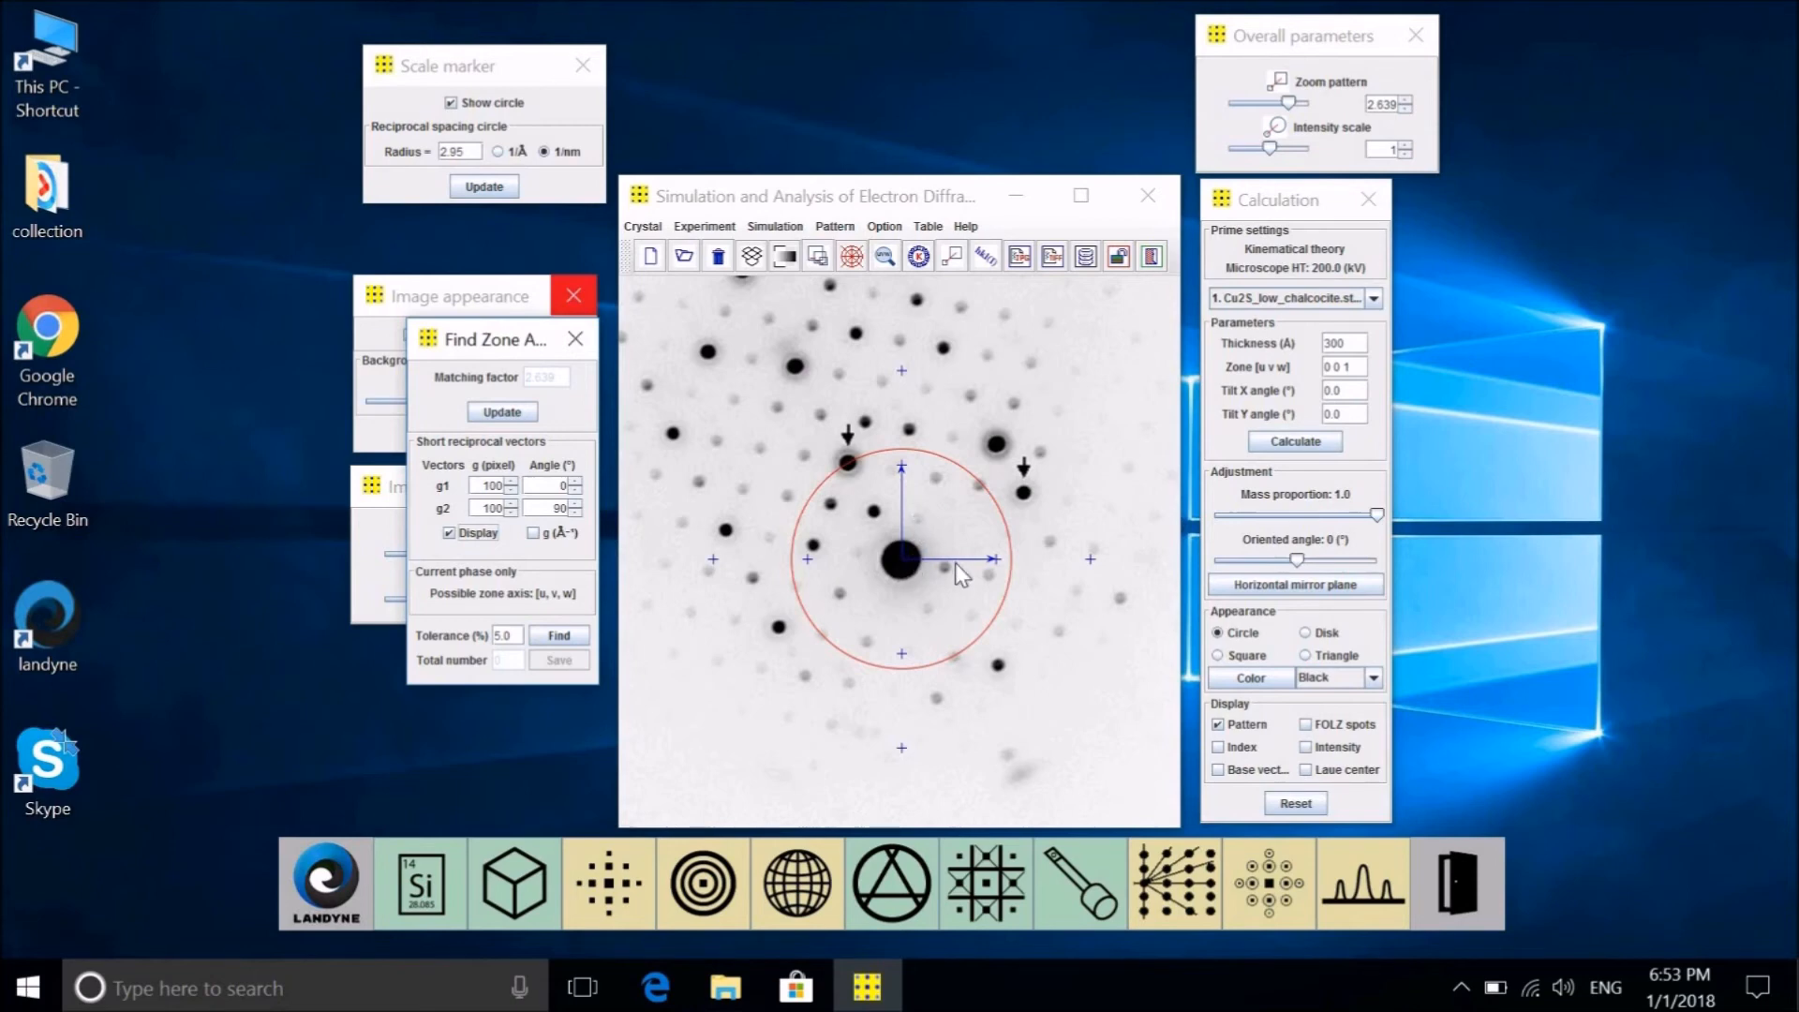
pyautogui.click(575, 491)
pyautogui.click(574, 491)
pyautogui.click(574, 490)
pyautogui.click(575, 491)
pyautogui.click(574, 491)
pyautogui.click(574, 491)
pyautogui.click(574, 491)
pyautogui.click(574, 490)
# Set the g1 vector length to 47.4 pixels to match the spot row along its direction
pyautogui.click(510, 491)
pyautogui.click(509, 491)
pyautogui.click(510, 491)
pyautogui.click(510, 491)
pyautogui.click(510, 491)
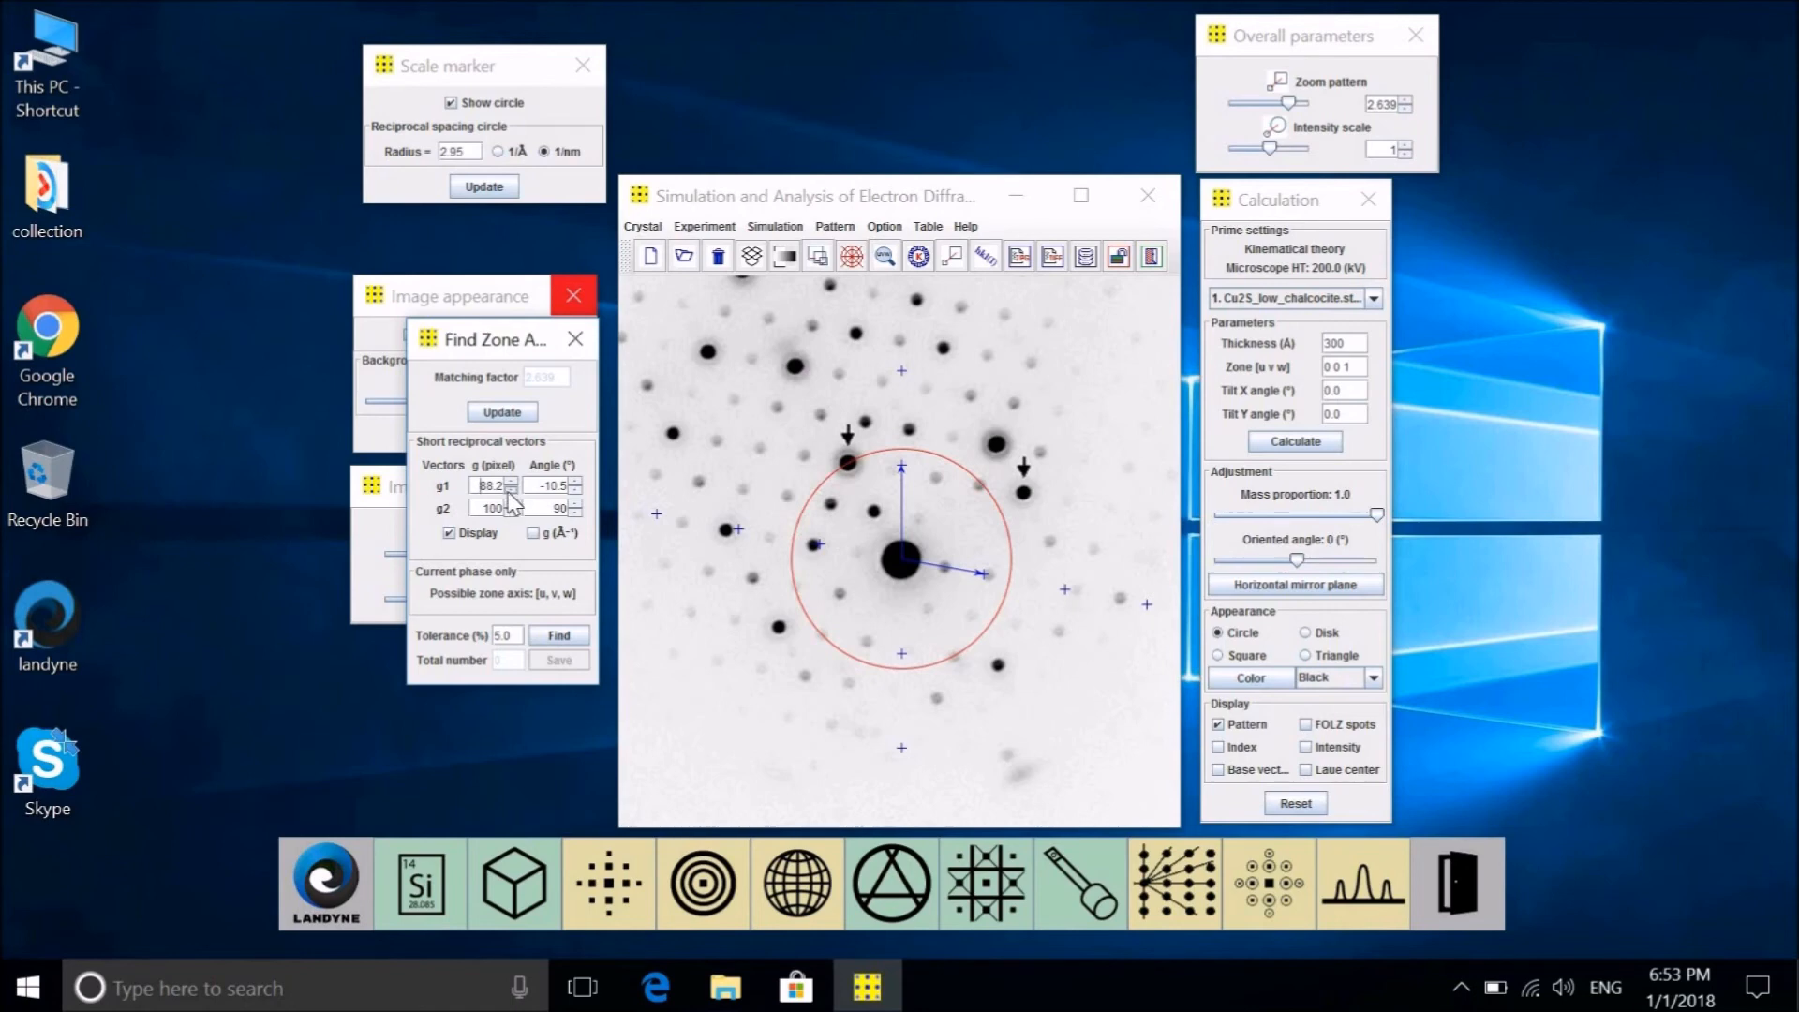
pyautogui.click(512, 489)
pyautogui.click(513, 489)
pyautogui.moveTo(481, 484); pyautogui.dragTo(545, 483)
pyautogui.write('44')
pyautogui.click(512, 489)
pyautogui.doubleClick(510, 481)
pyautogui.doubleClick(510, 481)
pyautogui.tripleClick(511, 481)
pyautogui.click(511, 480)
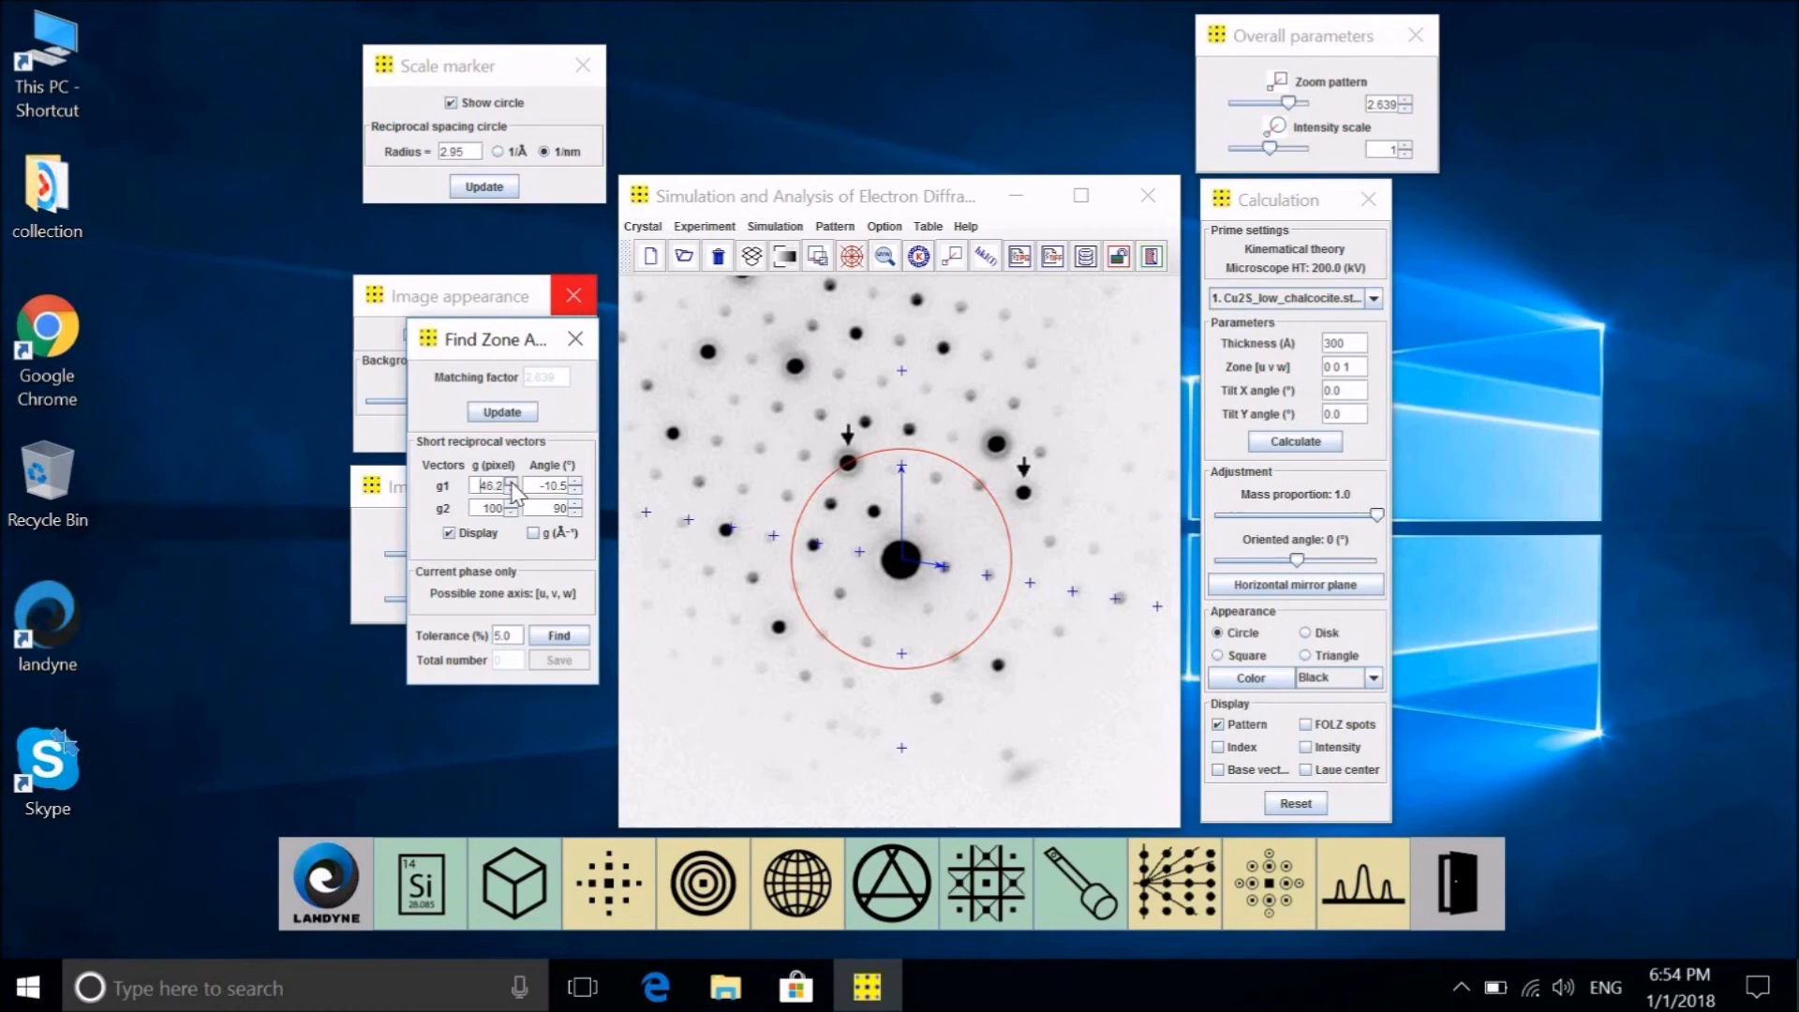
pyautogui.click(510, 482)
# Set the g2 vector angle to 67.5° to align it with the second spot row
pyautogui.click(573, 512)
pyautogui.click(574, 512)
pyautogui.click(573, 513)
pyautogui.click(574, 512)
pyautogui.click(575, 513)
pyautogui.click(575, 513)
pyautogui.click(574, 513)
pyautogui.click(575, 513)
pyautogui.click(574, 513)
pyautogui.click(574, 513)
pyautogui.click(575, 513)
pyautogui.click(574, 512)
pyautogui.click(574, 512)
pyautogui.click(574, 512)
pyautogui.click(575, 512)
pyautogui.click(574, 512)
pyautogui.click(575, 513)
pyautogui.click(574, 513)
pyautogui.click(574, 512)
pyautogui.click(574, 513)
pyautogui.click(575, 512)
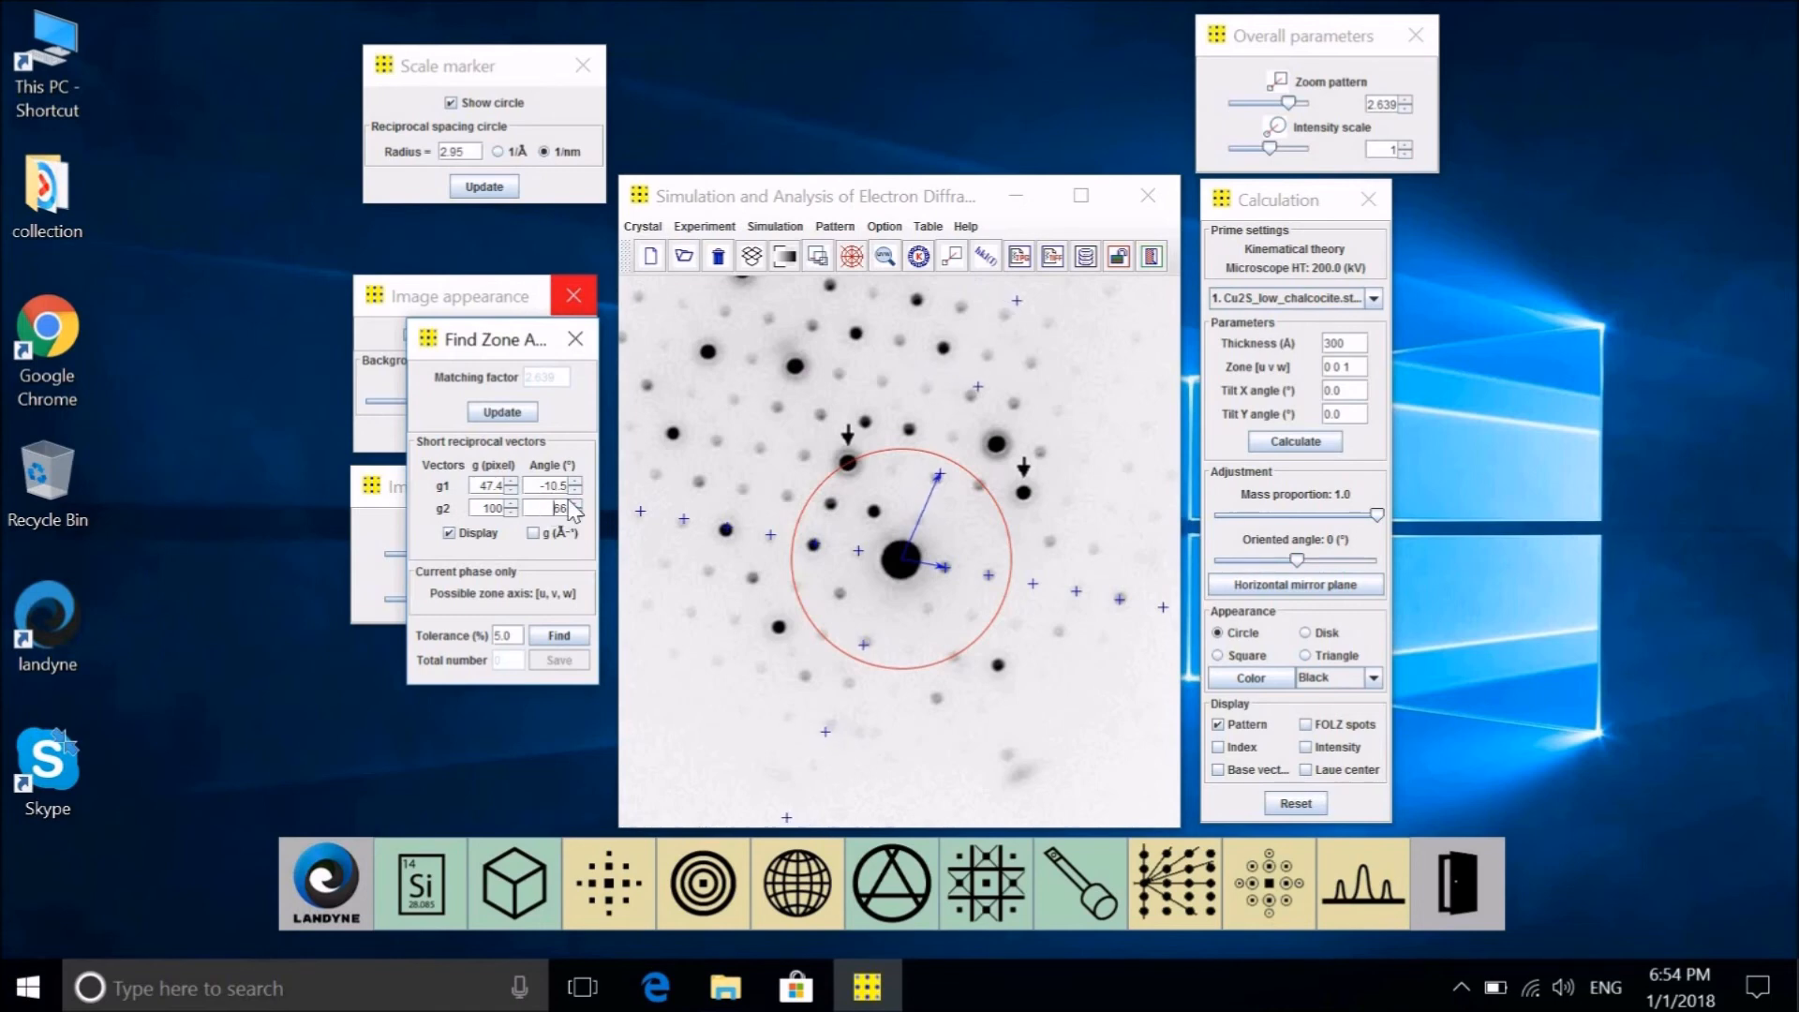
pyautogui.click(575, 503)
pyautogui.click(576, 503)
pyautogui.click(576, 503)
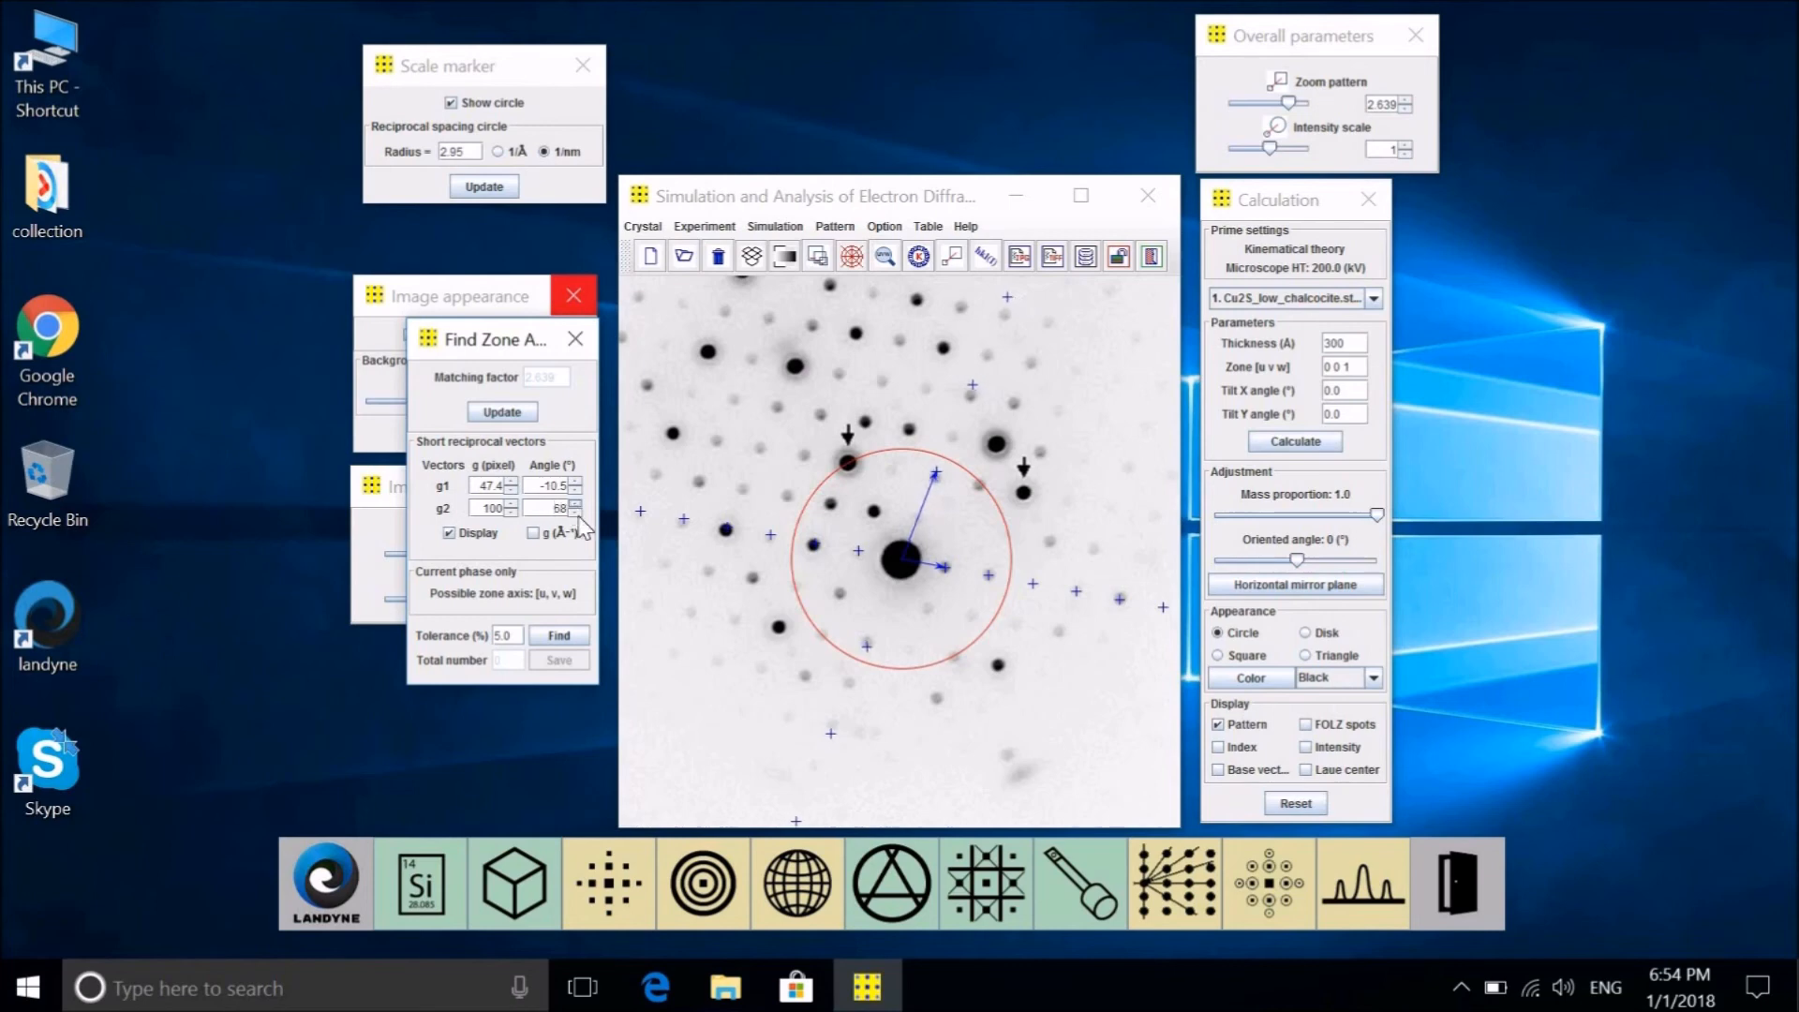
pyautogui.click(574, 512)
# Set the g2 vector length to 49.4 pixels
pyautogui.hotkey('shift', 'Tab')
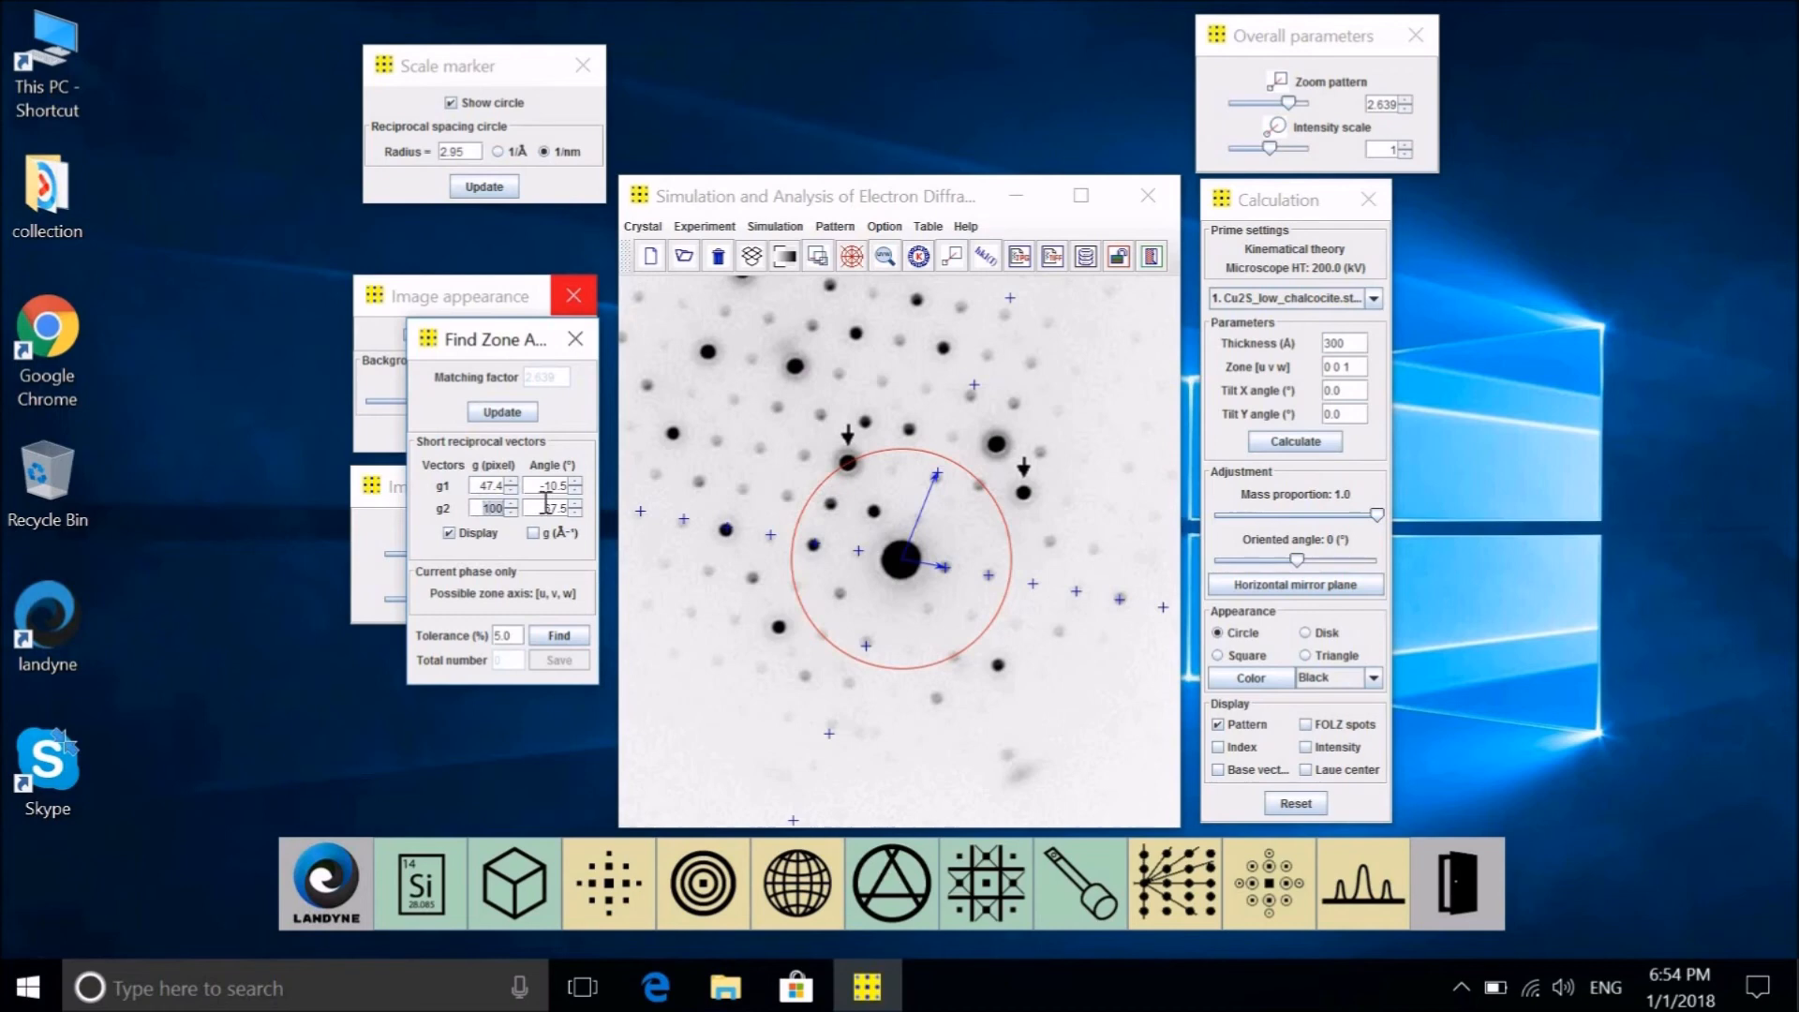
pyautogui.write('50')
pyautogui.click(511, 503)
pyautogui.click(511, 513)
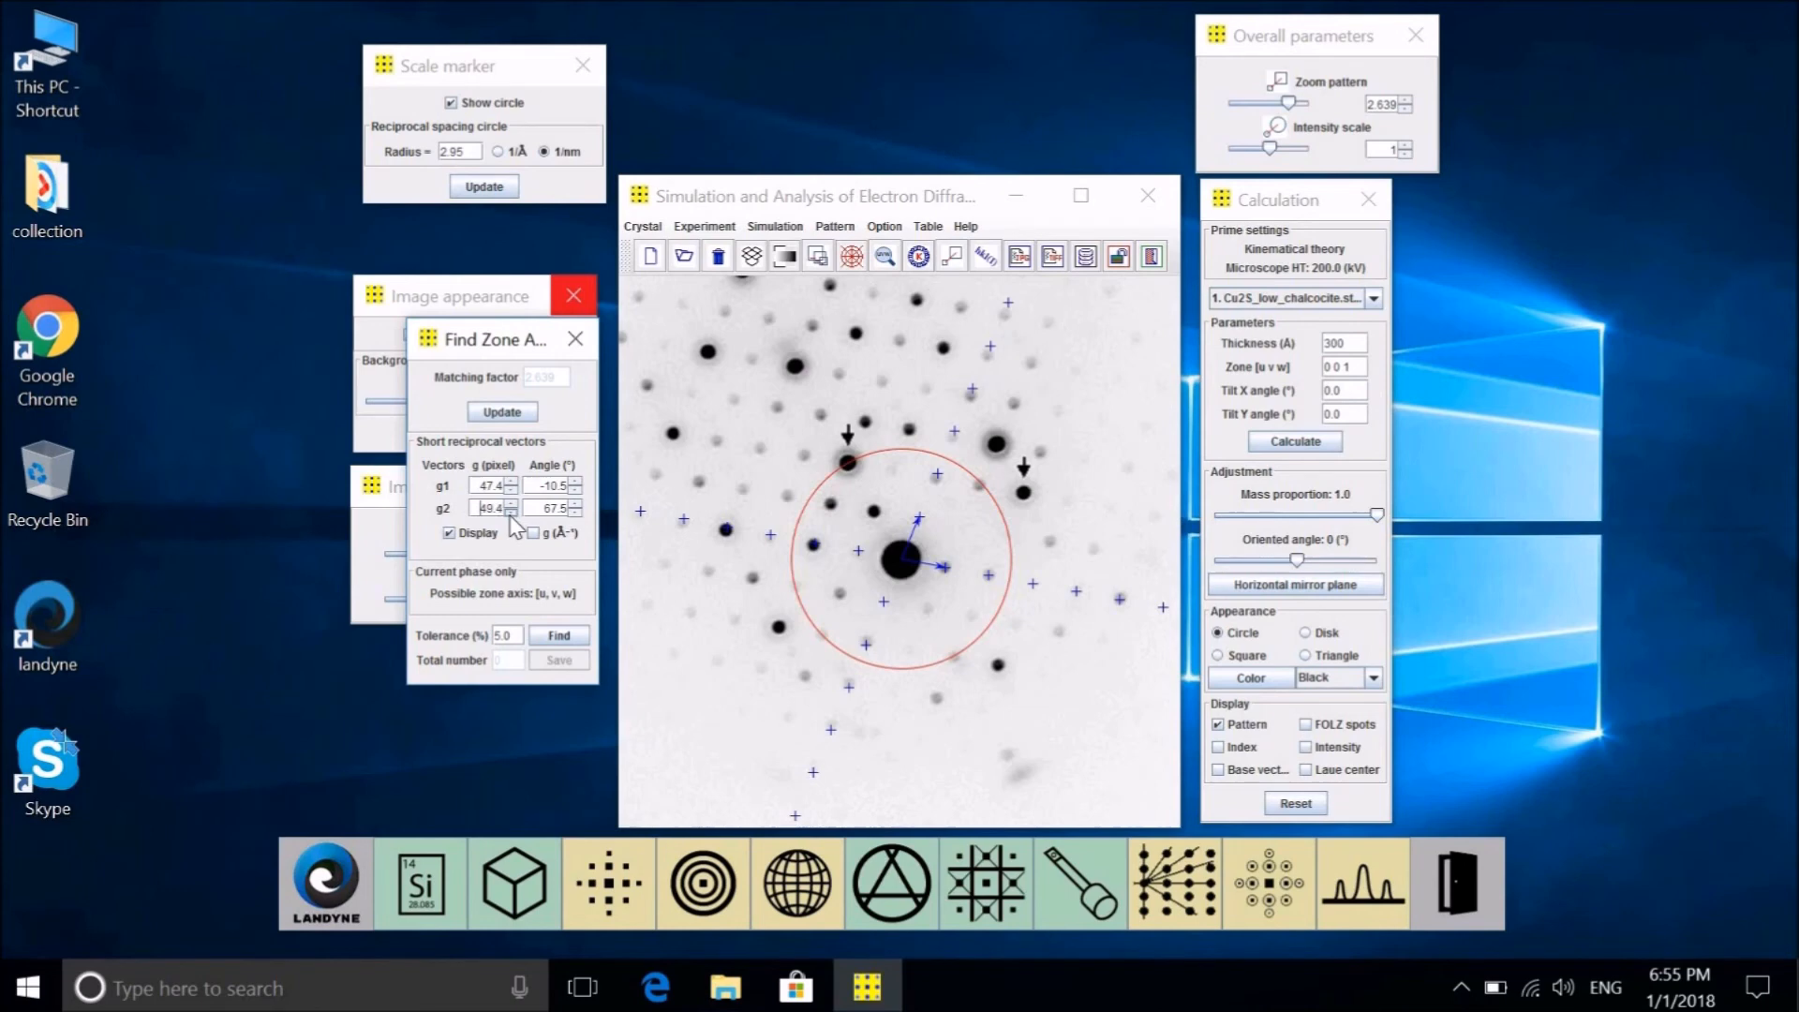
# Set the g2 vector length to 47.8 pixels and find the possible zone axis at 5.0% tolerance
pyautogui.click(511, 513)
pyautogui.click(511, 512)
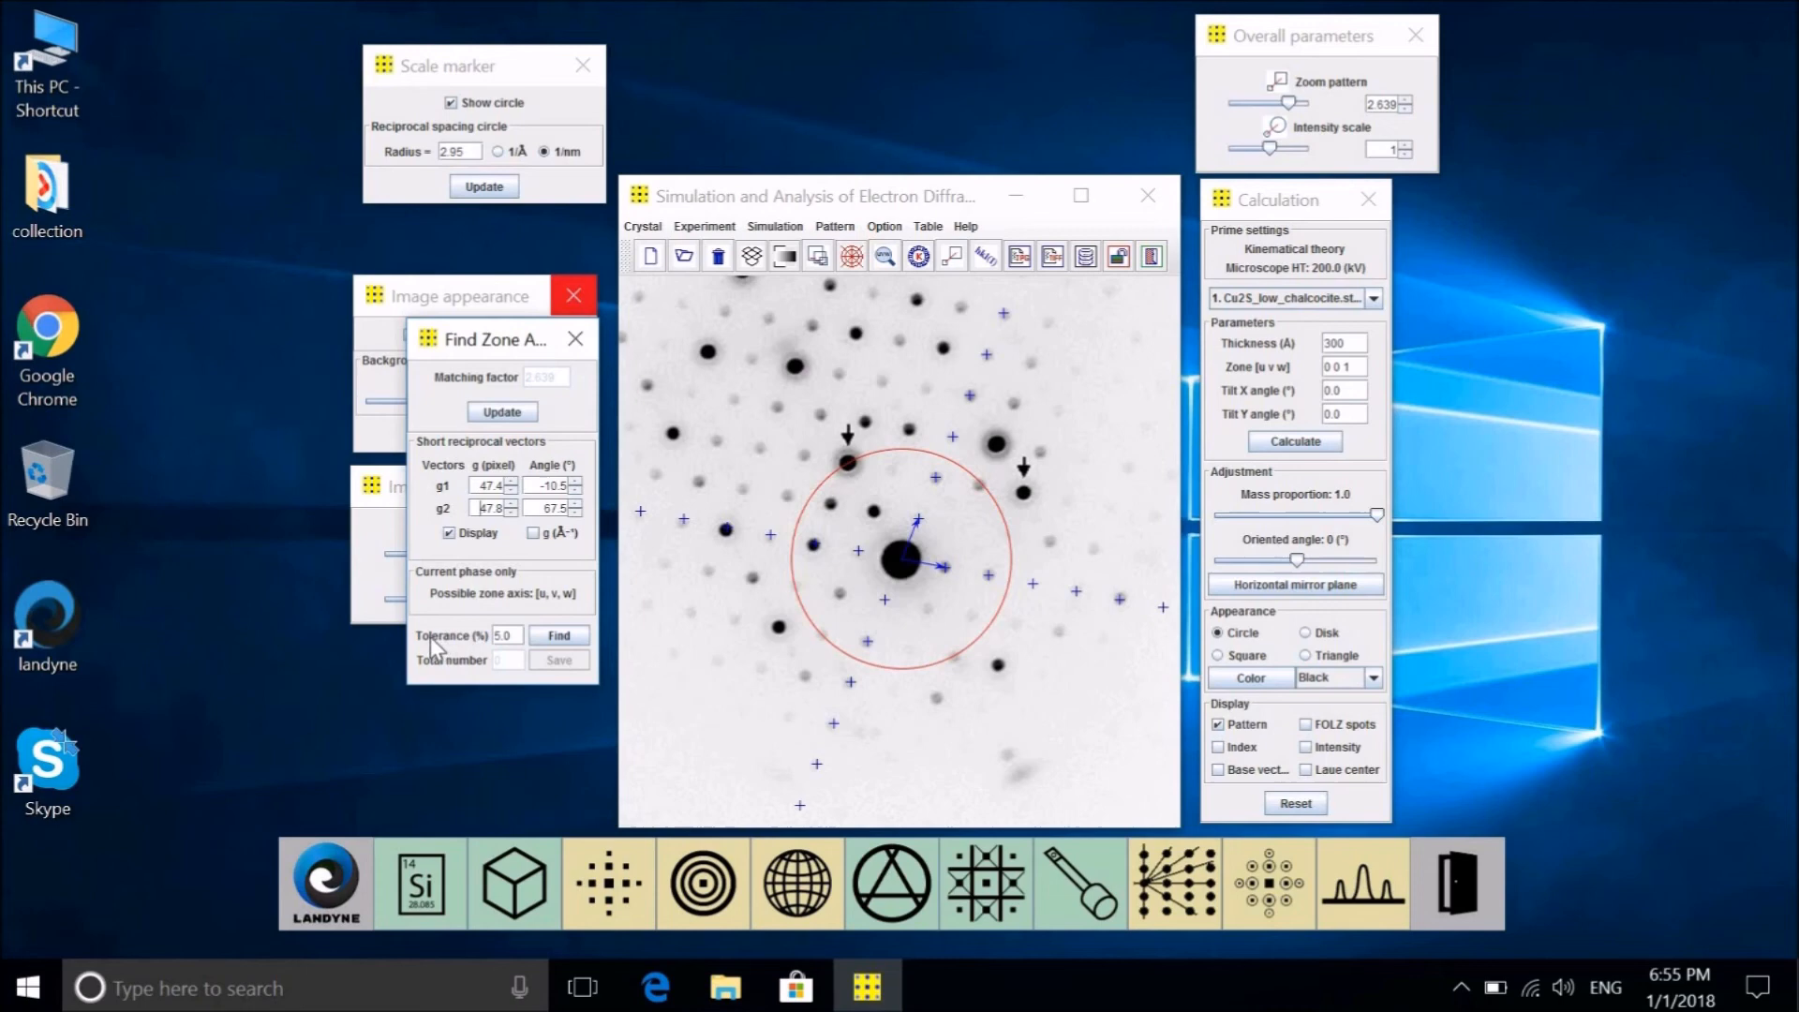
pyautogui.click(559, 636)
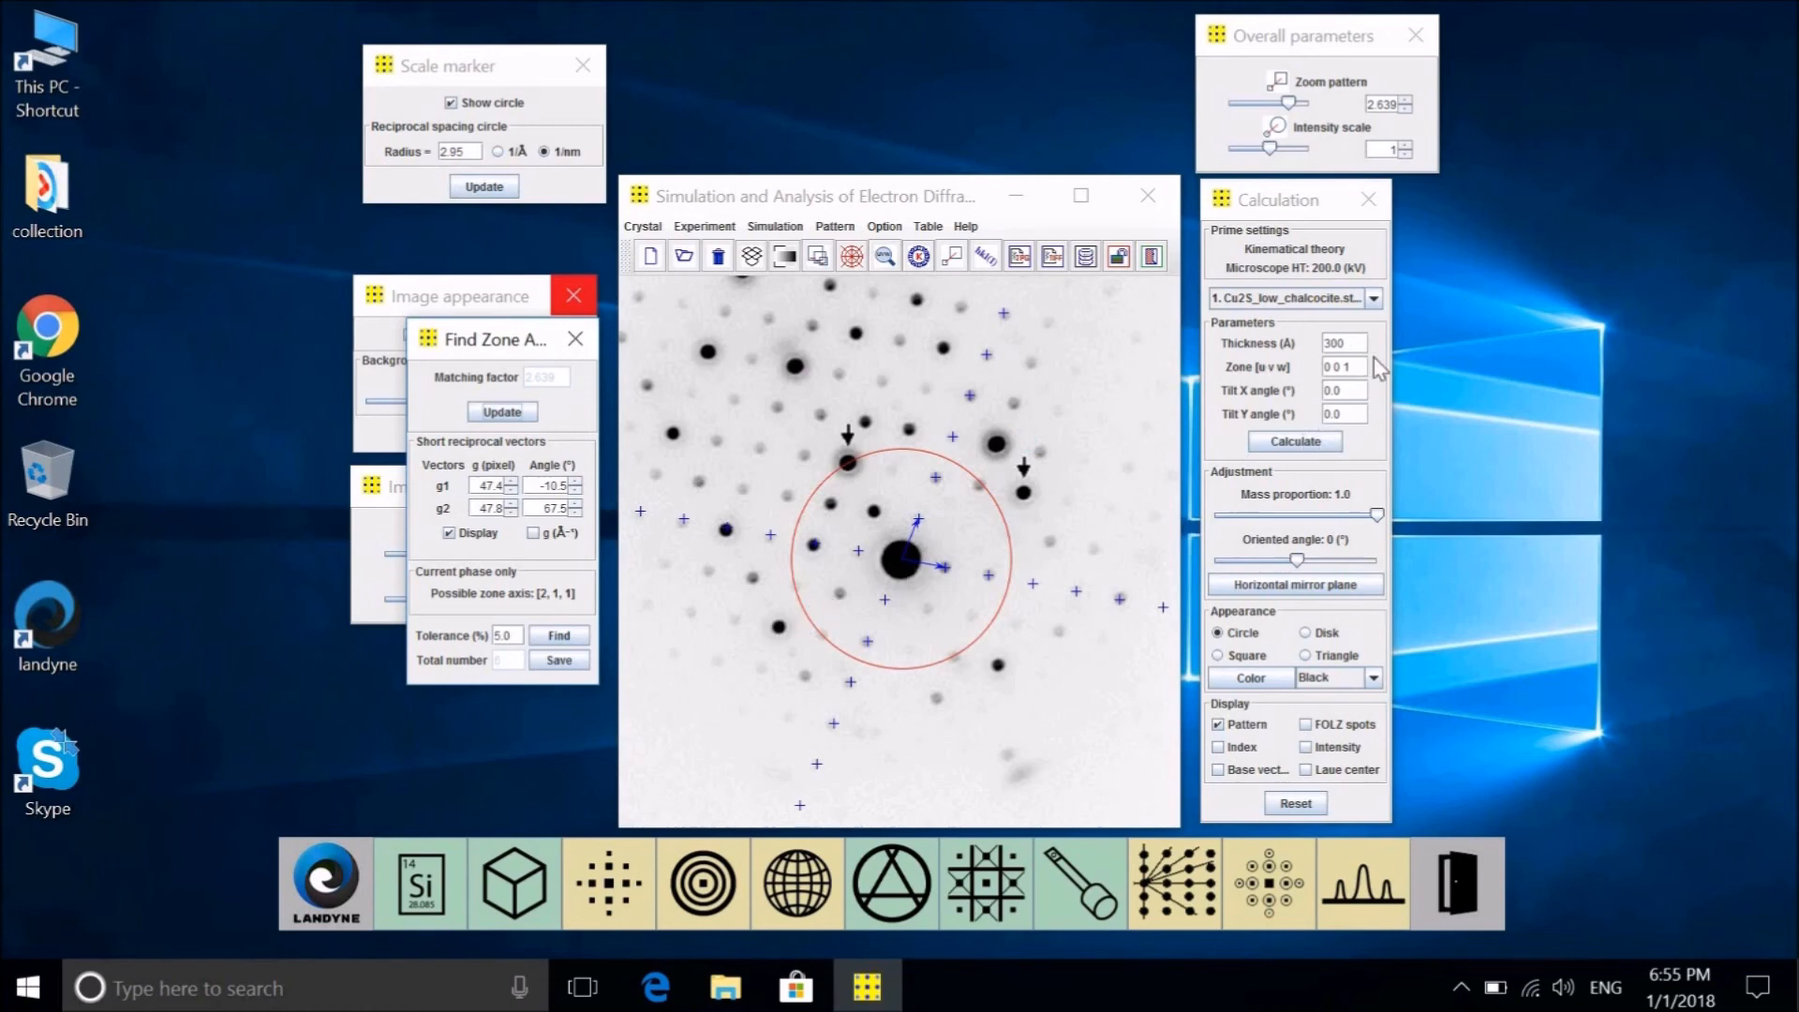
# Calculate the Cu2S low chalcocite pattern for zone 2 1 1 and colour the simulated spots red
pyautogui.moveTo(1370, 370); pyautogui.dragTo(1304, 372)
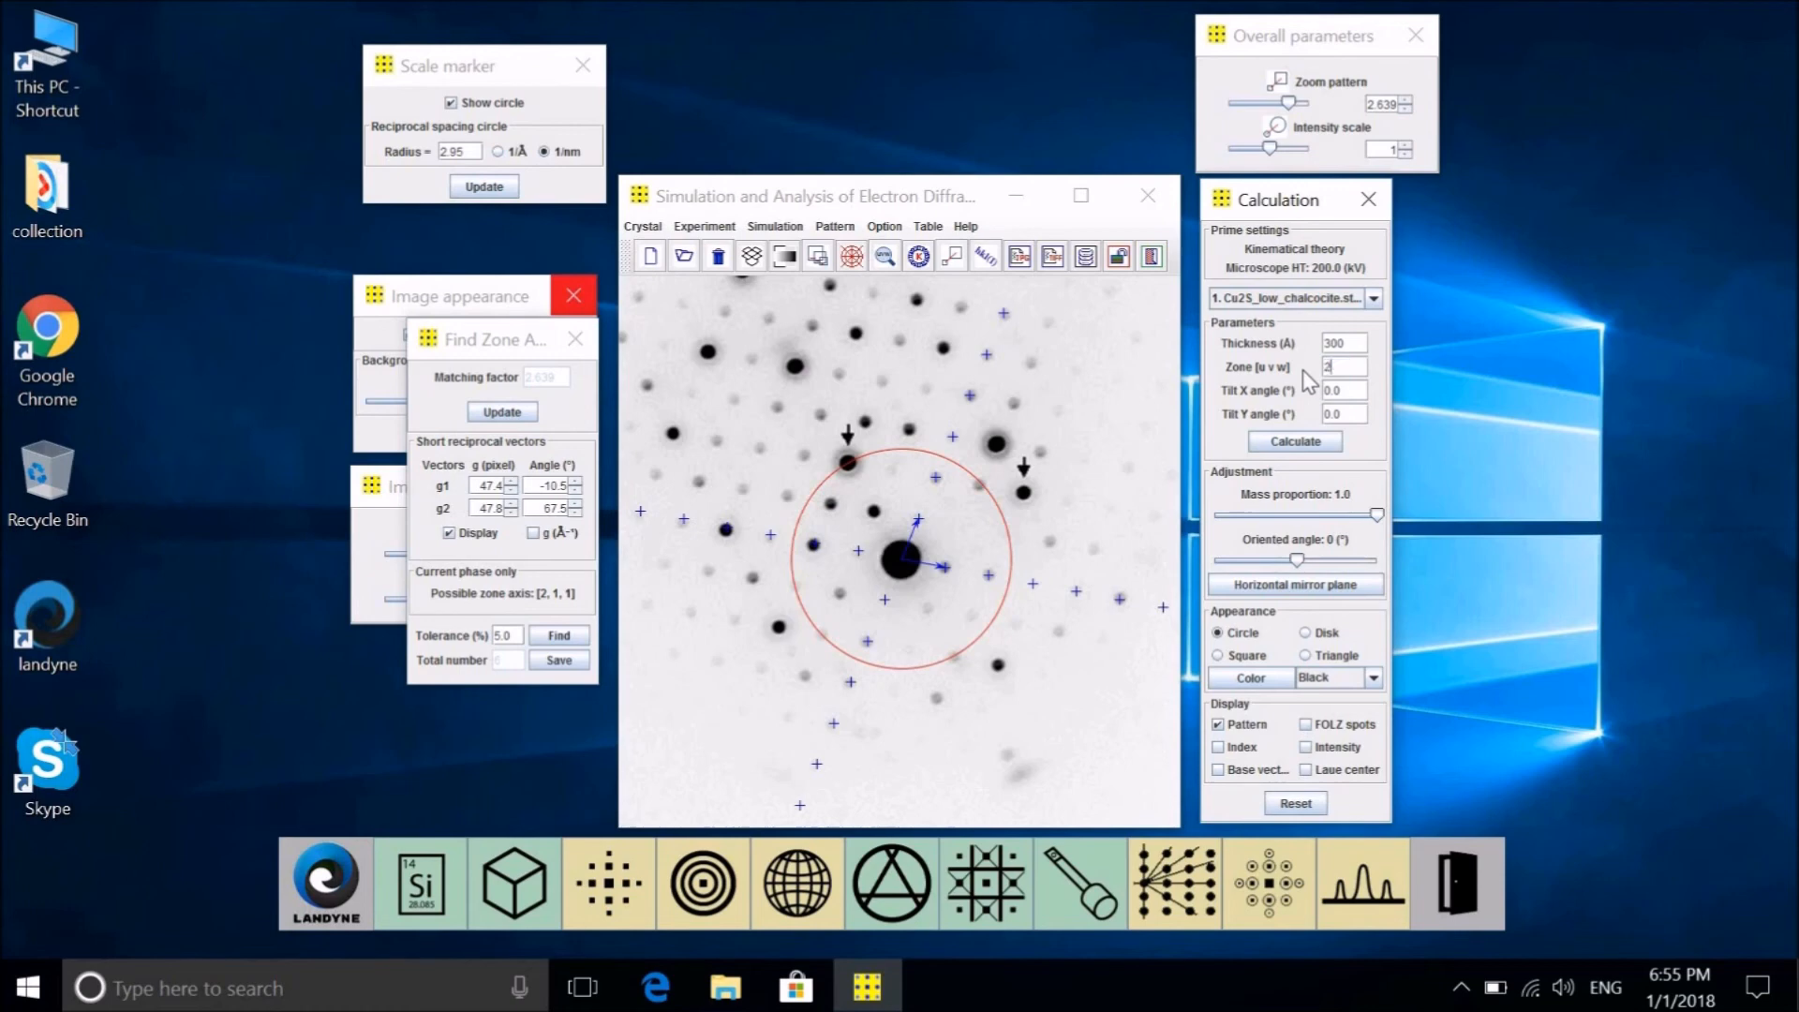
pyautogui.write('2 1 1')
pyautogui.click(1309, 444)
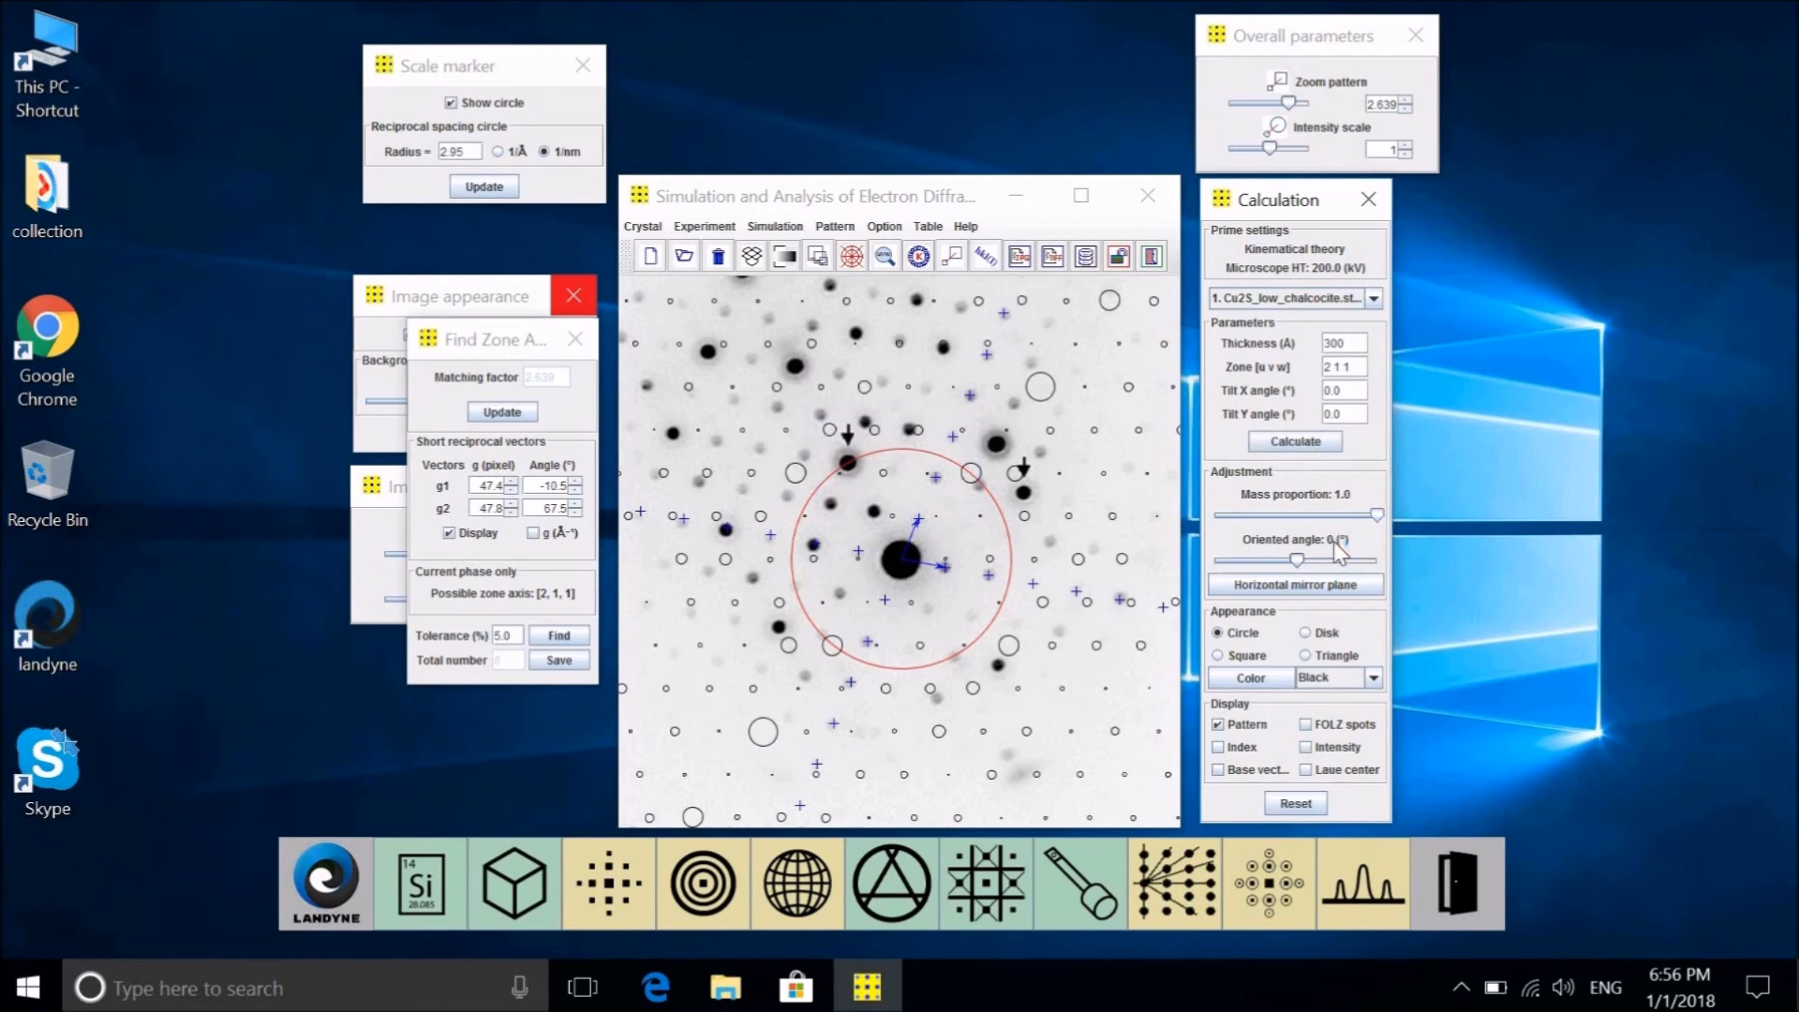
pyautogui.click(1375, 680)
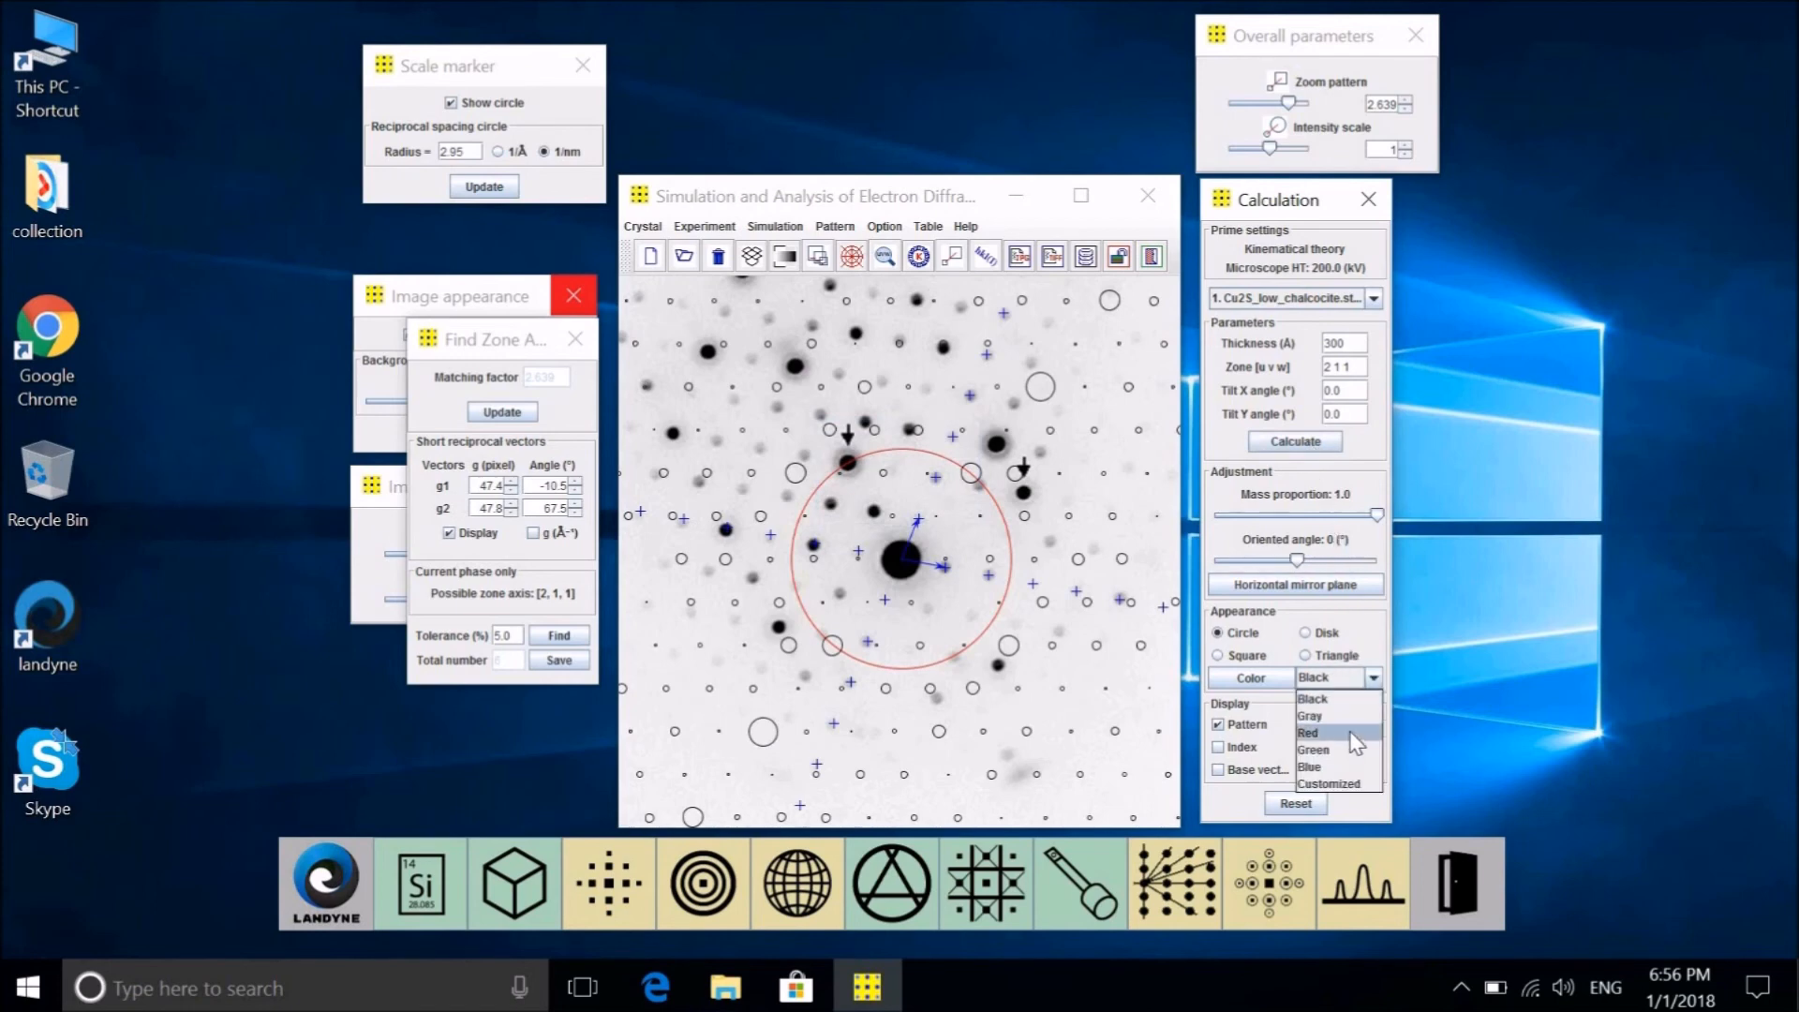
pyautogui.click(1355, 734)
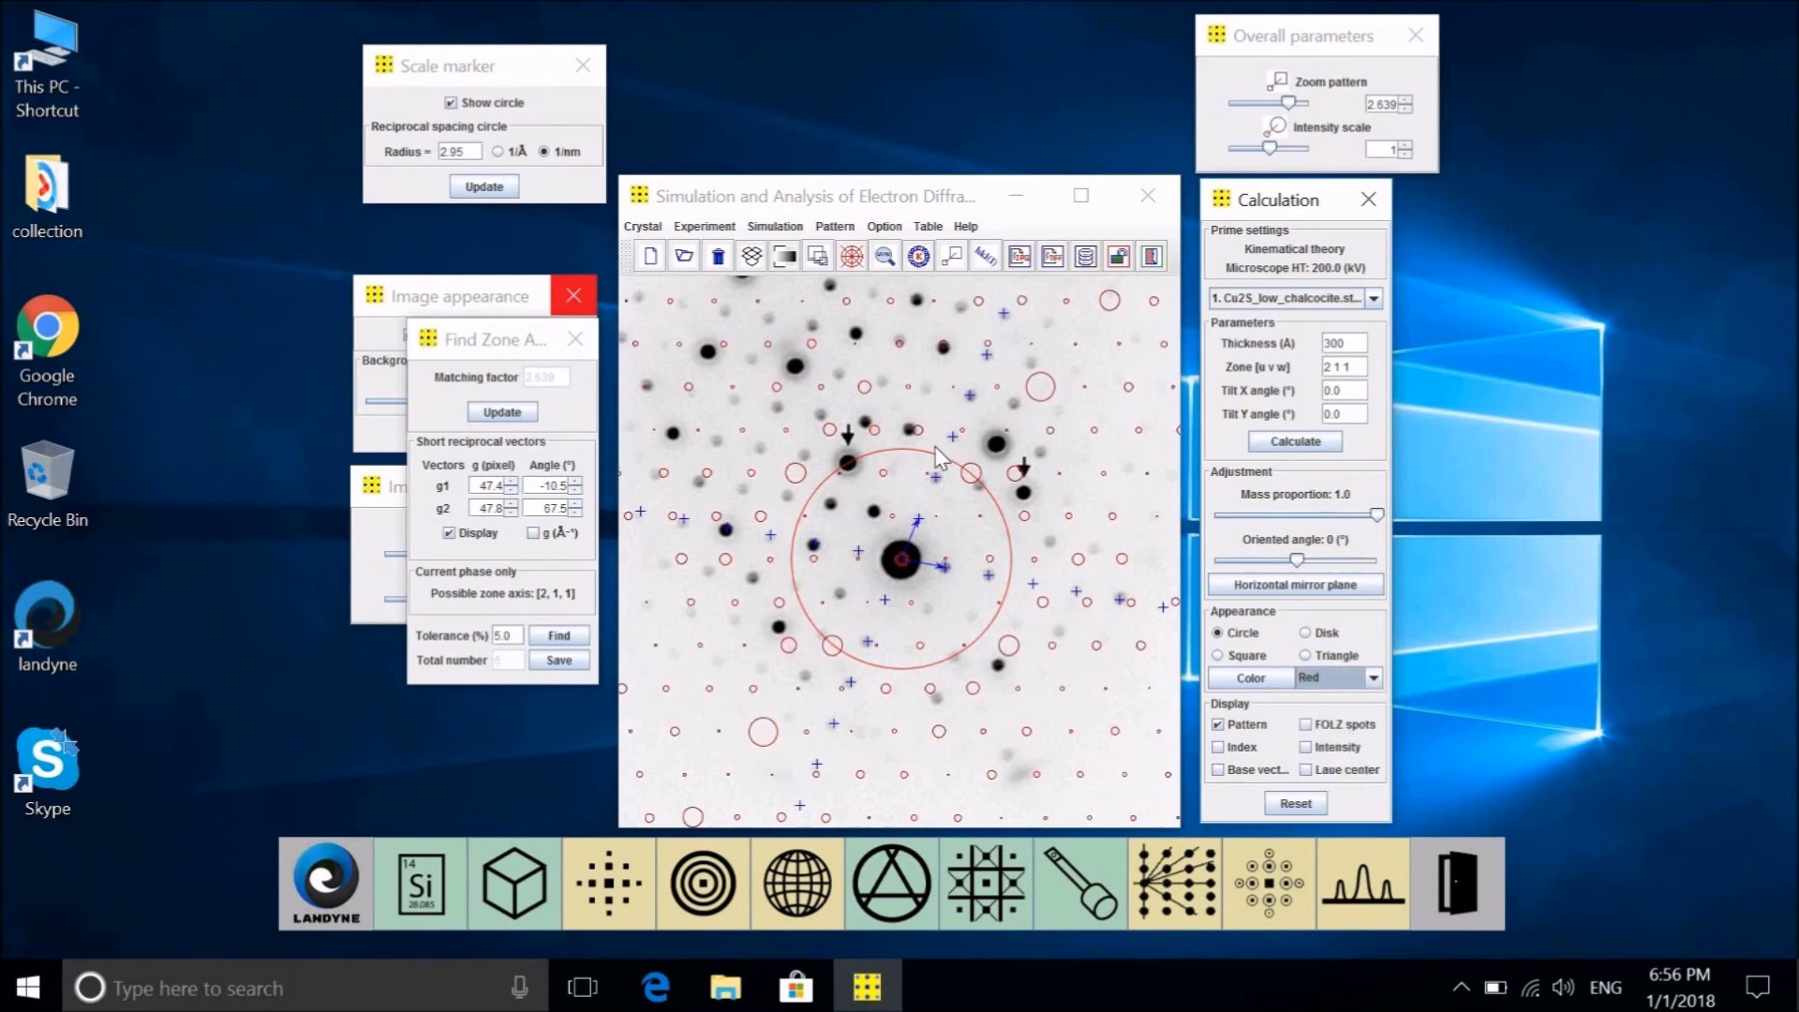
# Hide the reciprocal spacing circle and rotate the simulated pattern to an oriented angle of 67.6° to match the experimental spots
pyautogui.click(547, 150)
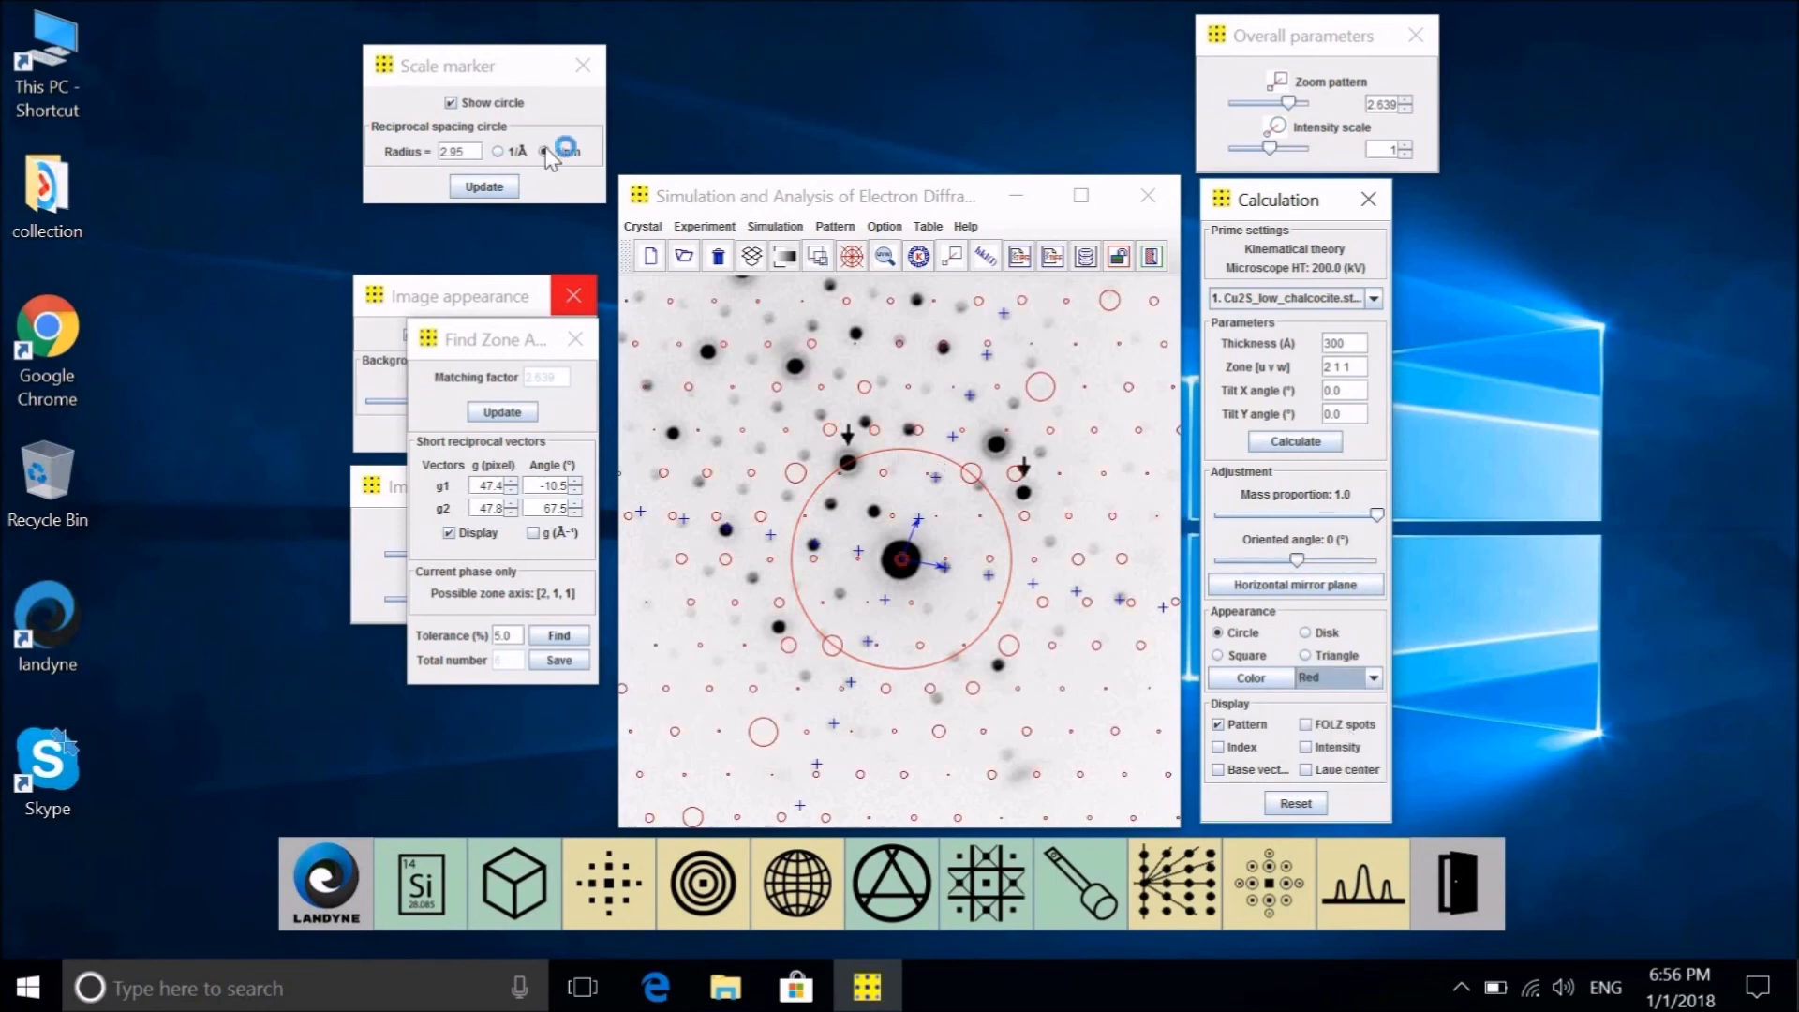
pyautogui.click(451, 103)
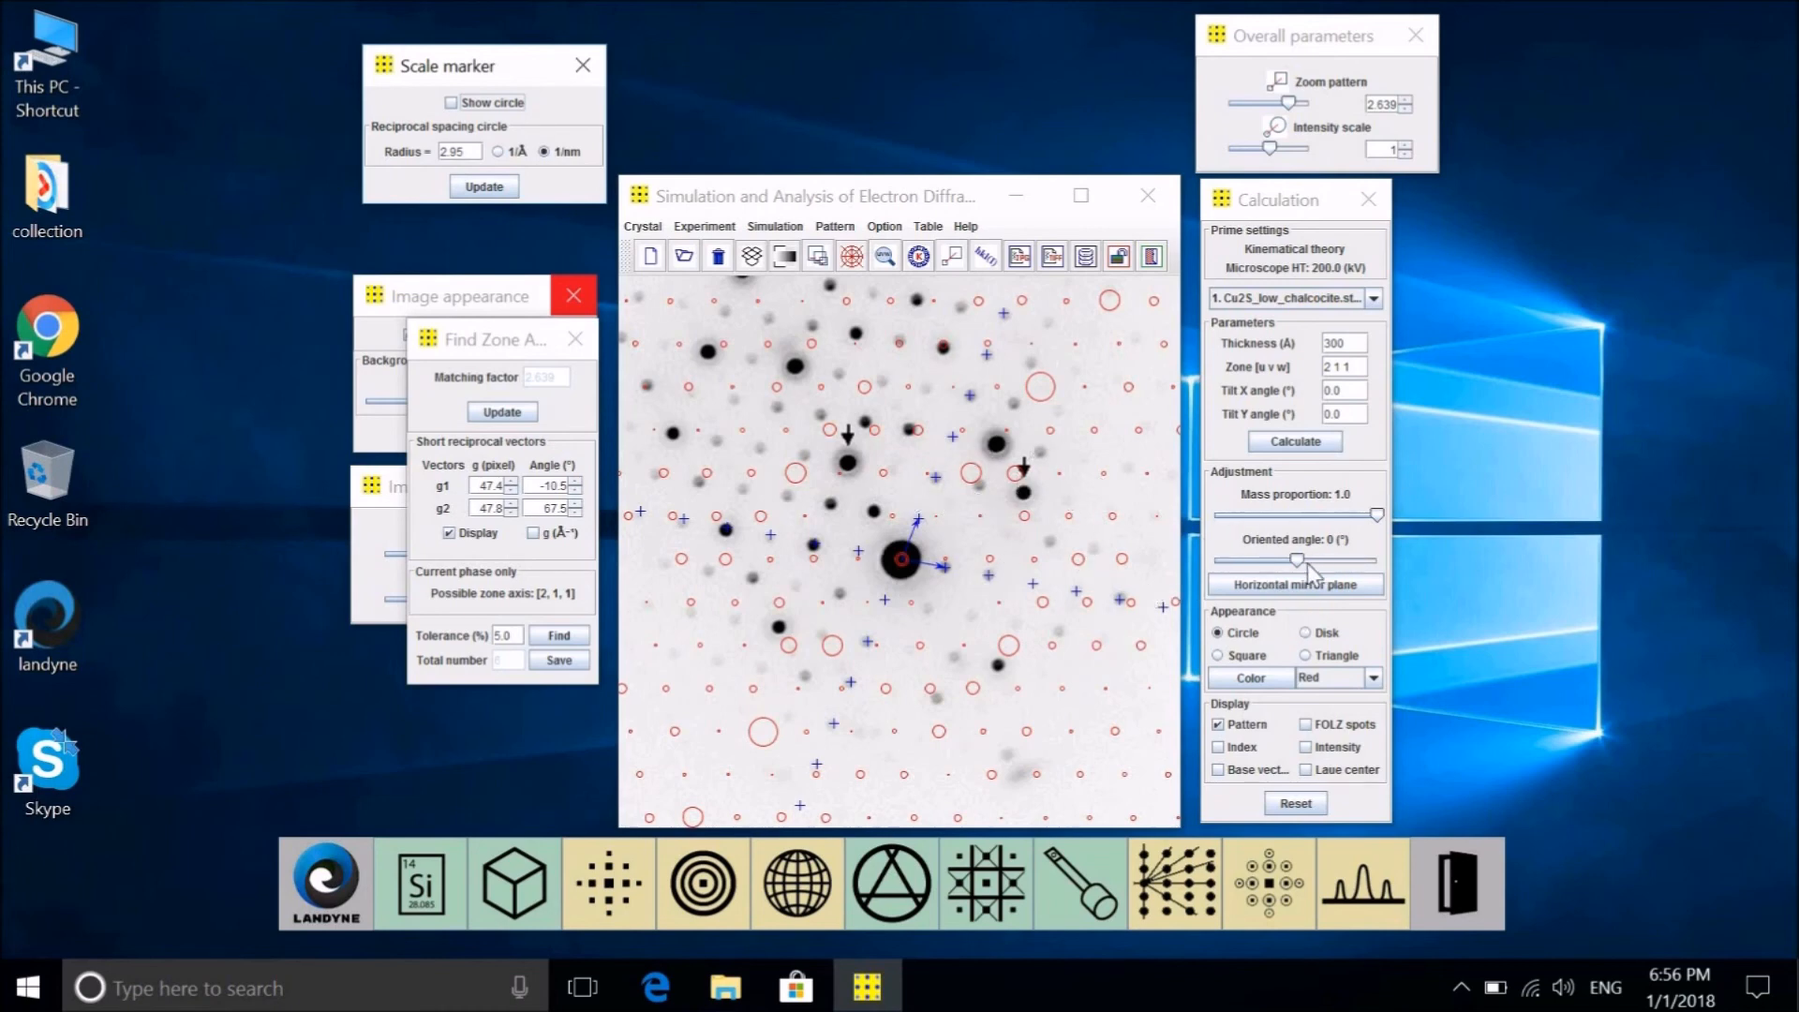
pyautogui.moveTo(1298, 560); pyautogui.dragTo(1327, 561)
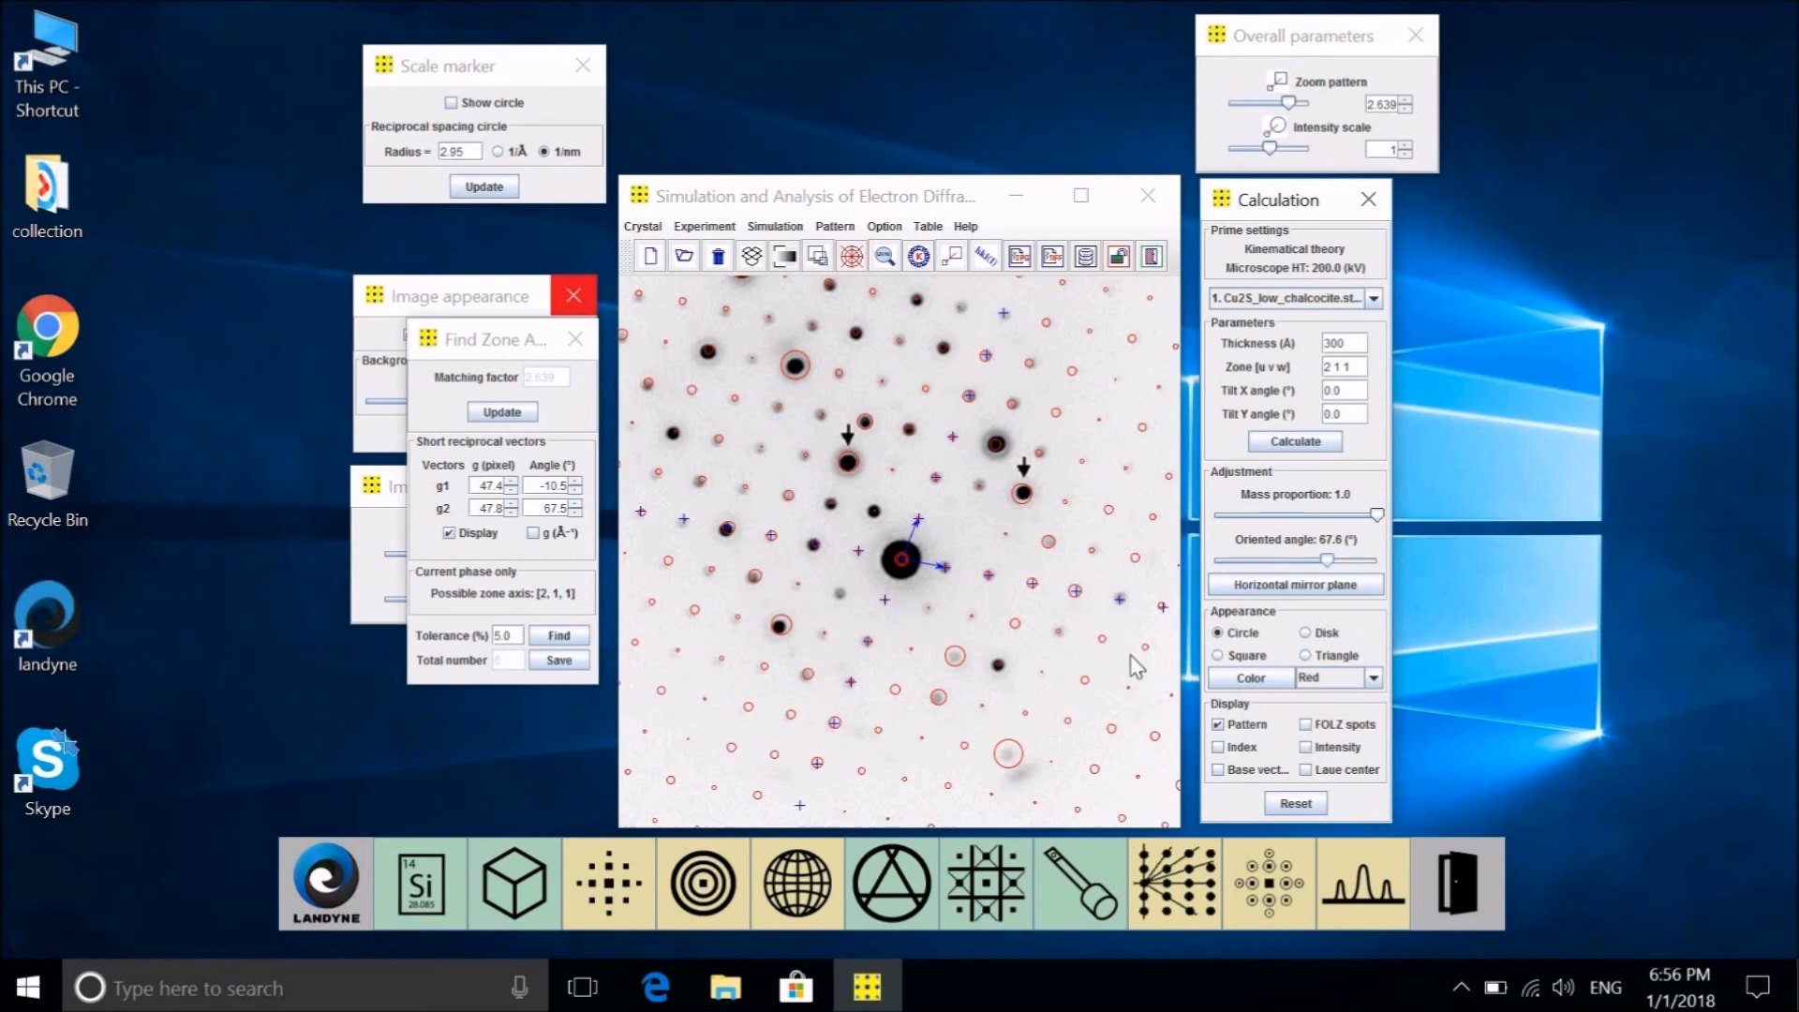
# Compare the simulated spots with the experimental pattern by alternating between the Disk and Circle appearances, ending on Circle
pyautogui.click(1325, 632)
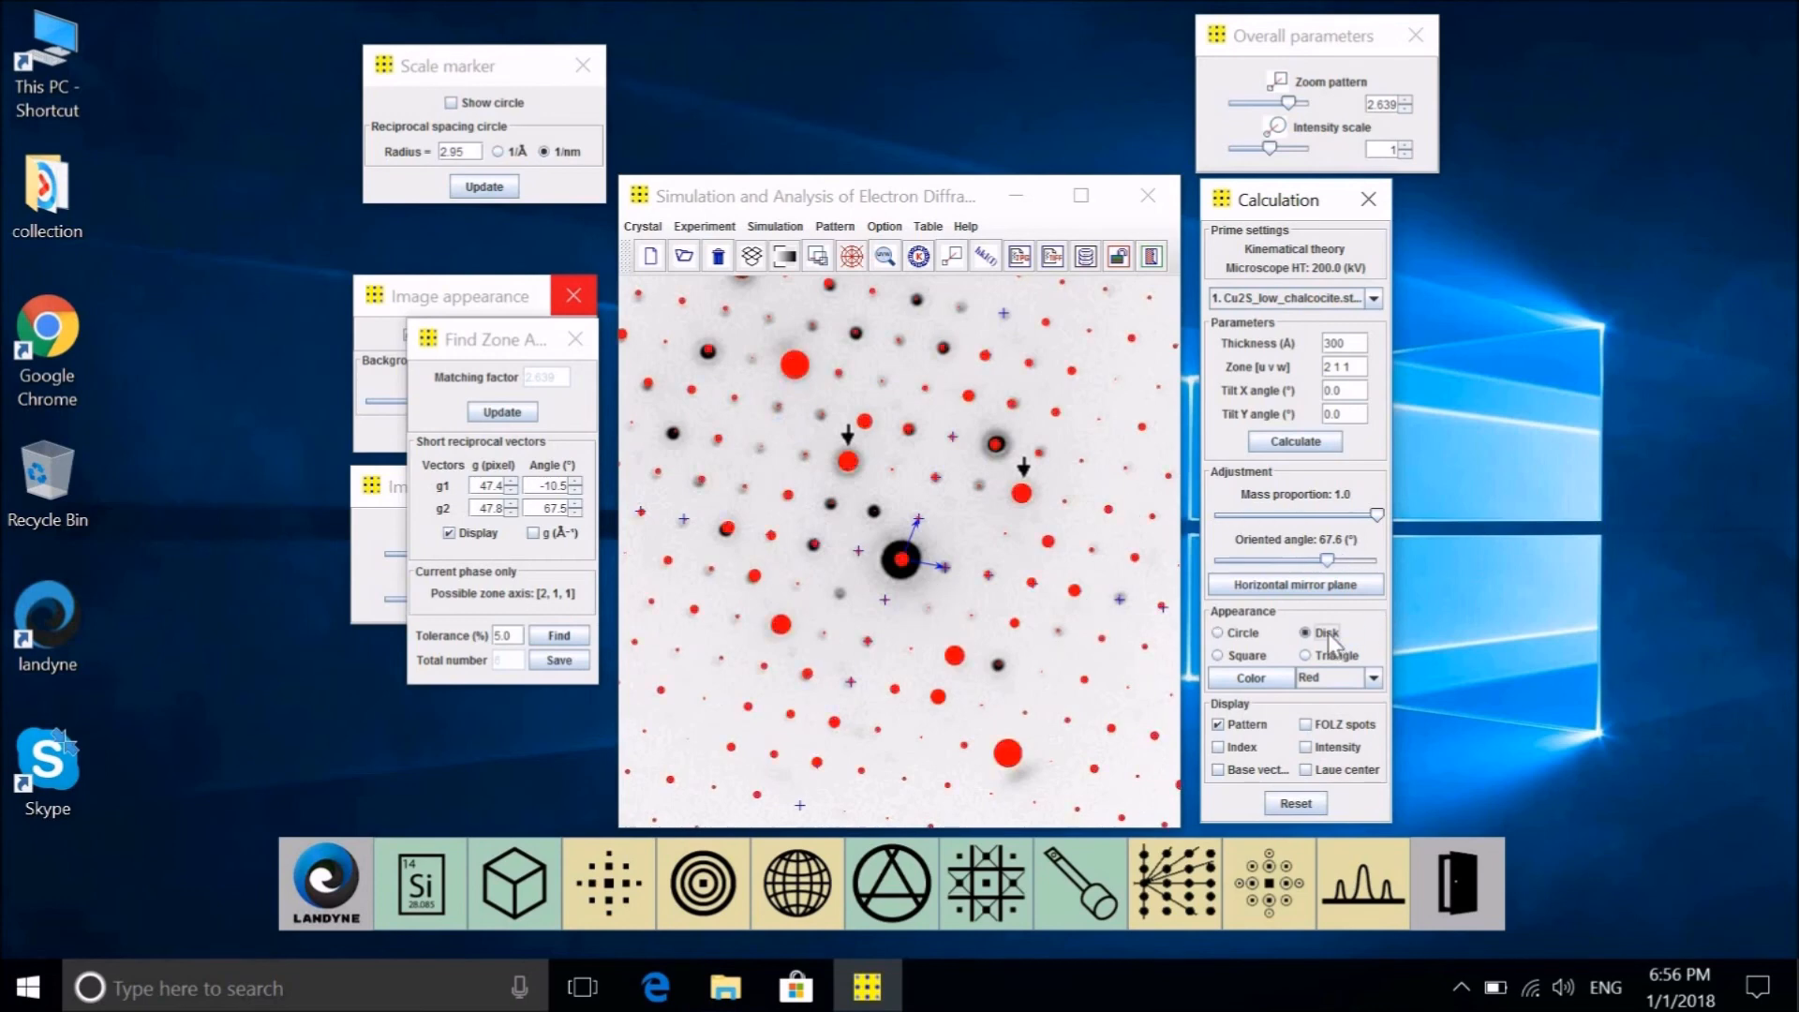
pyautogui.click(1232, 635)
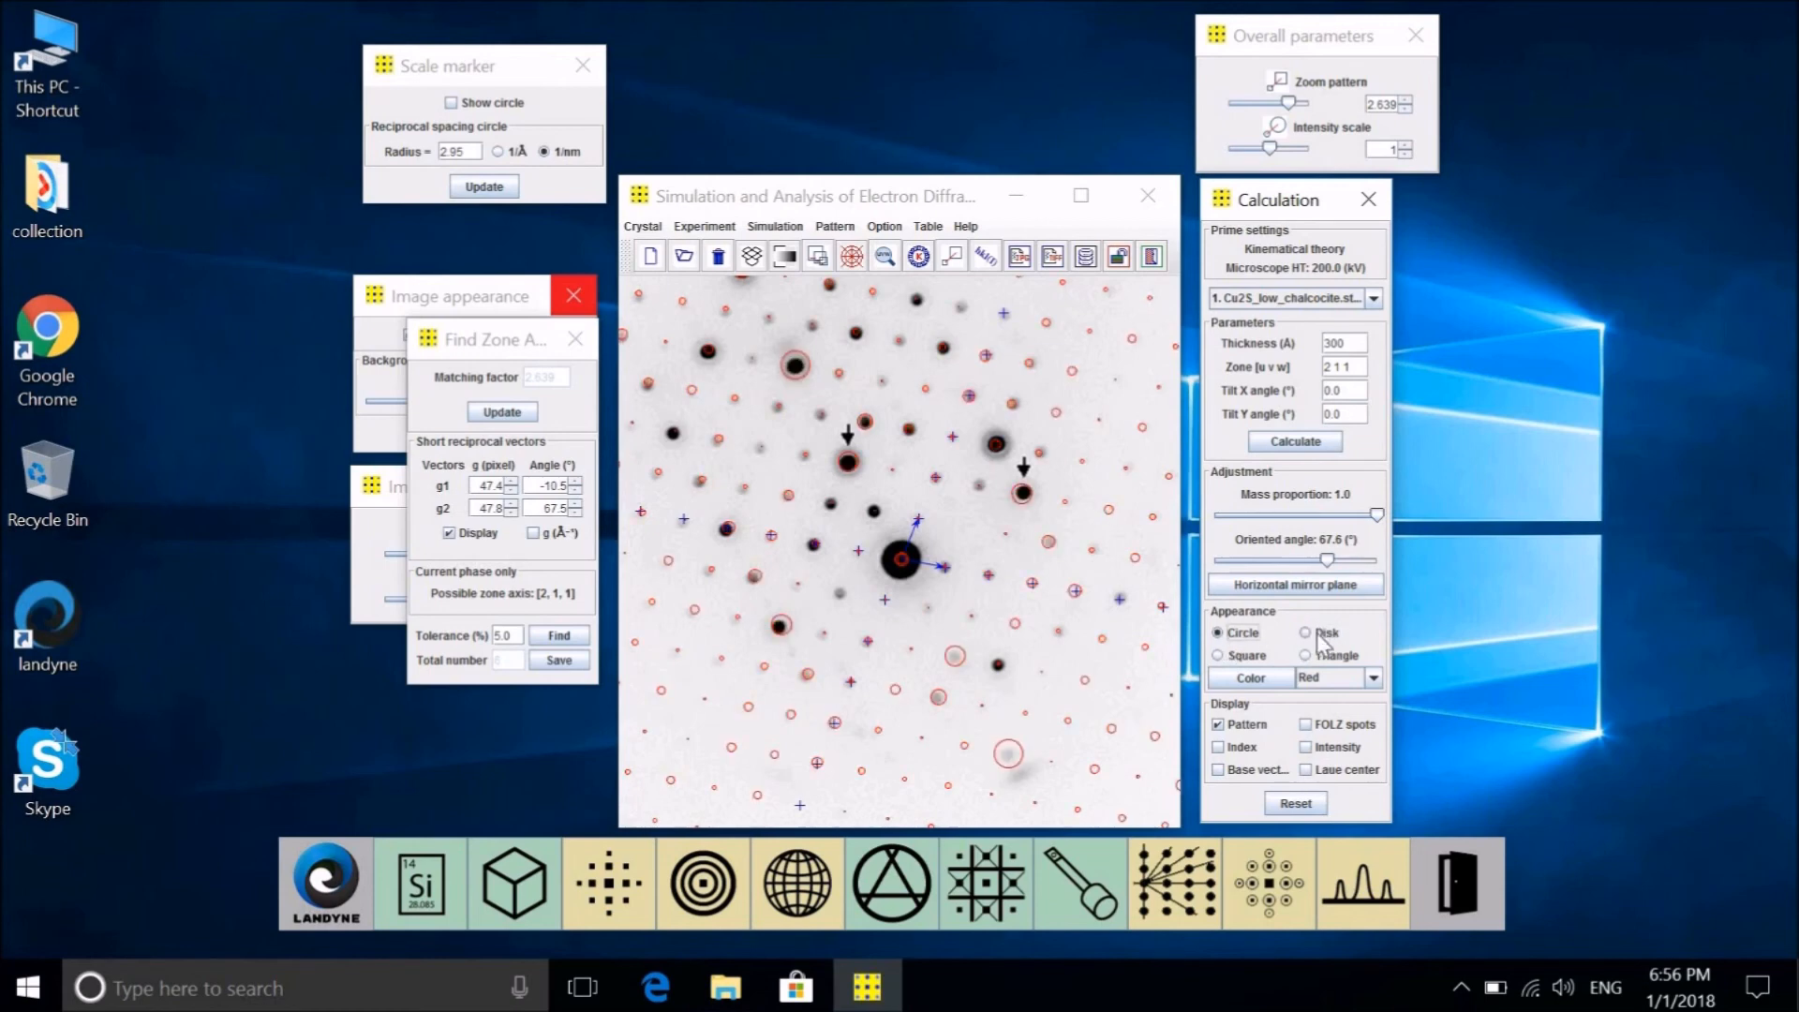
pyautogui.click(1323, 637)
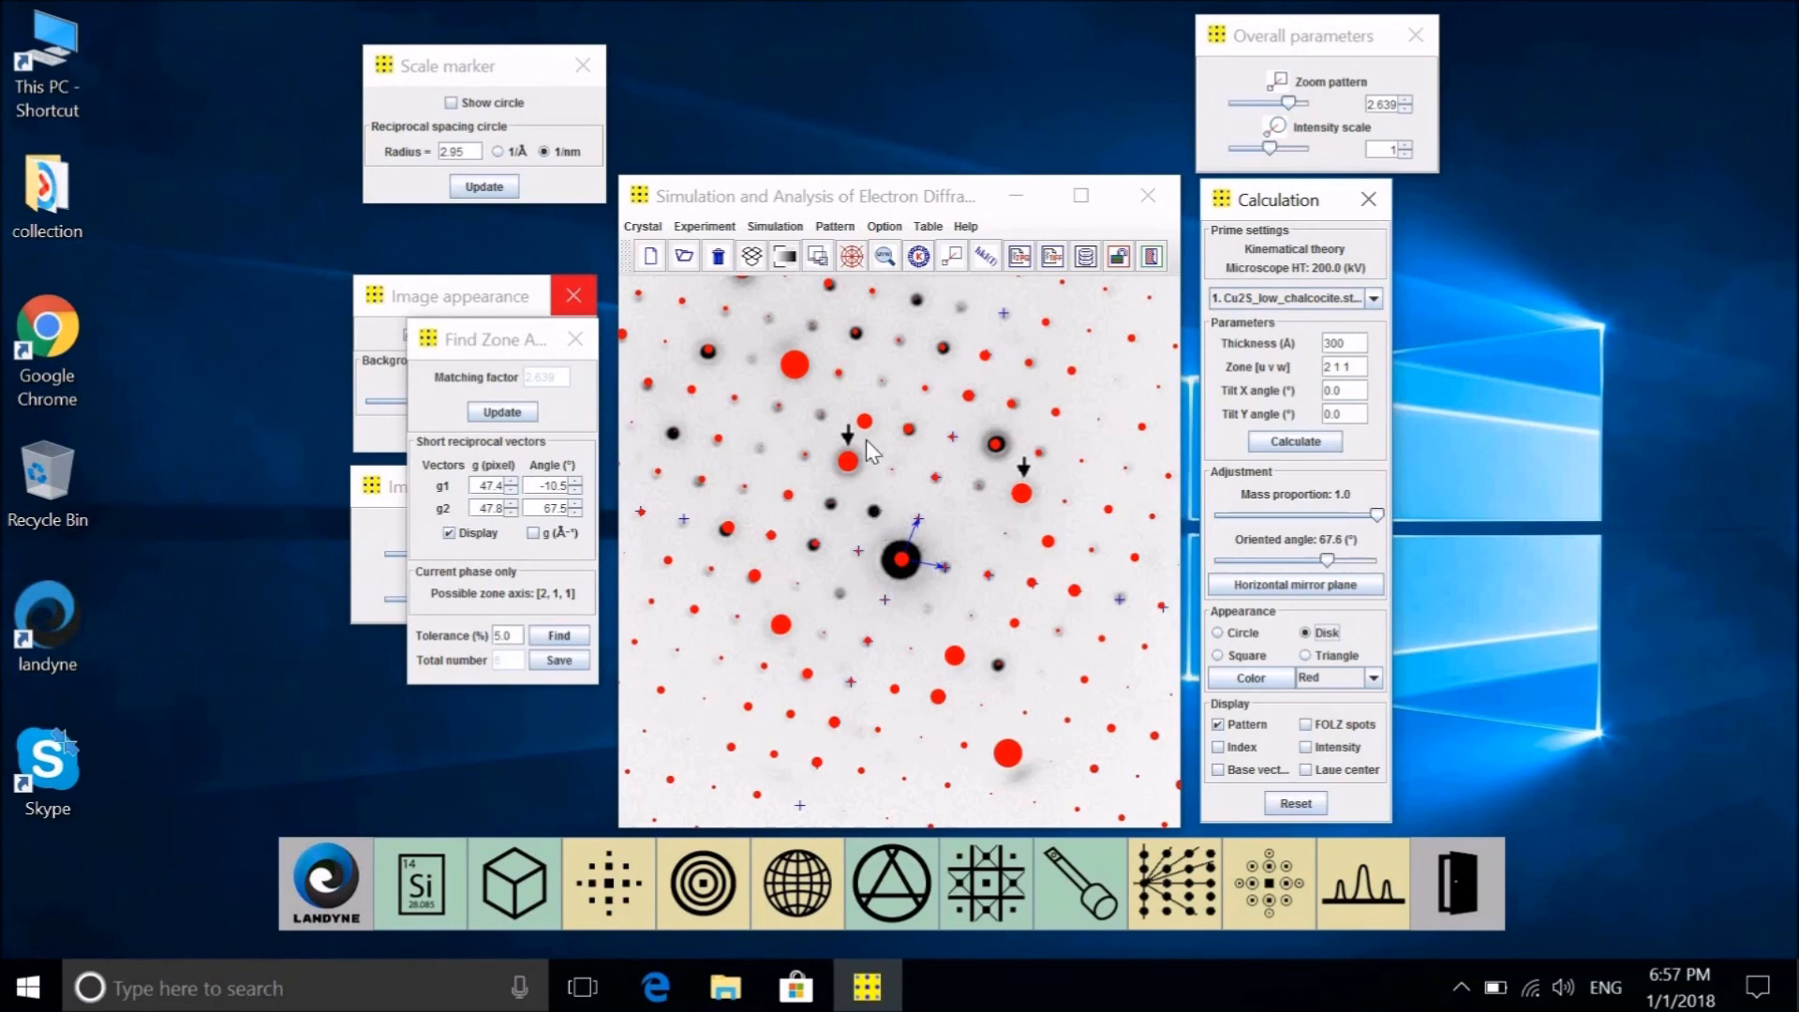
pyautogui.click(1218, 634)
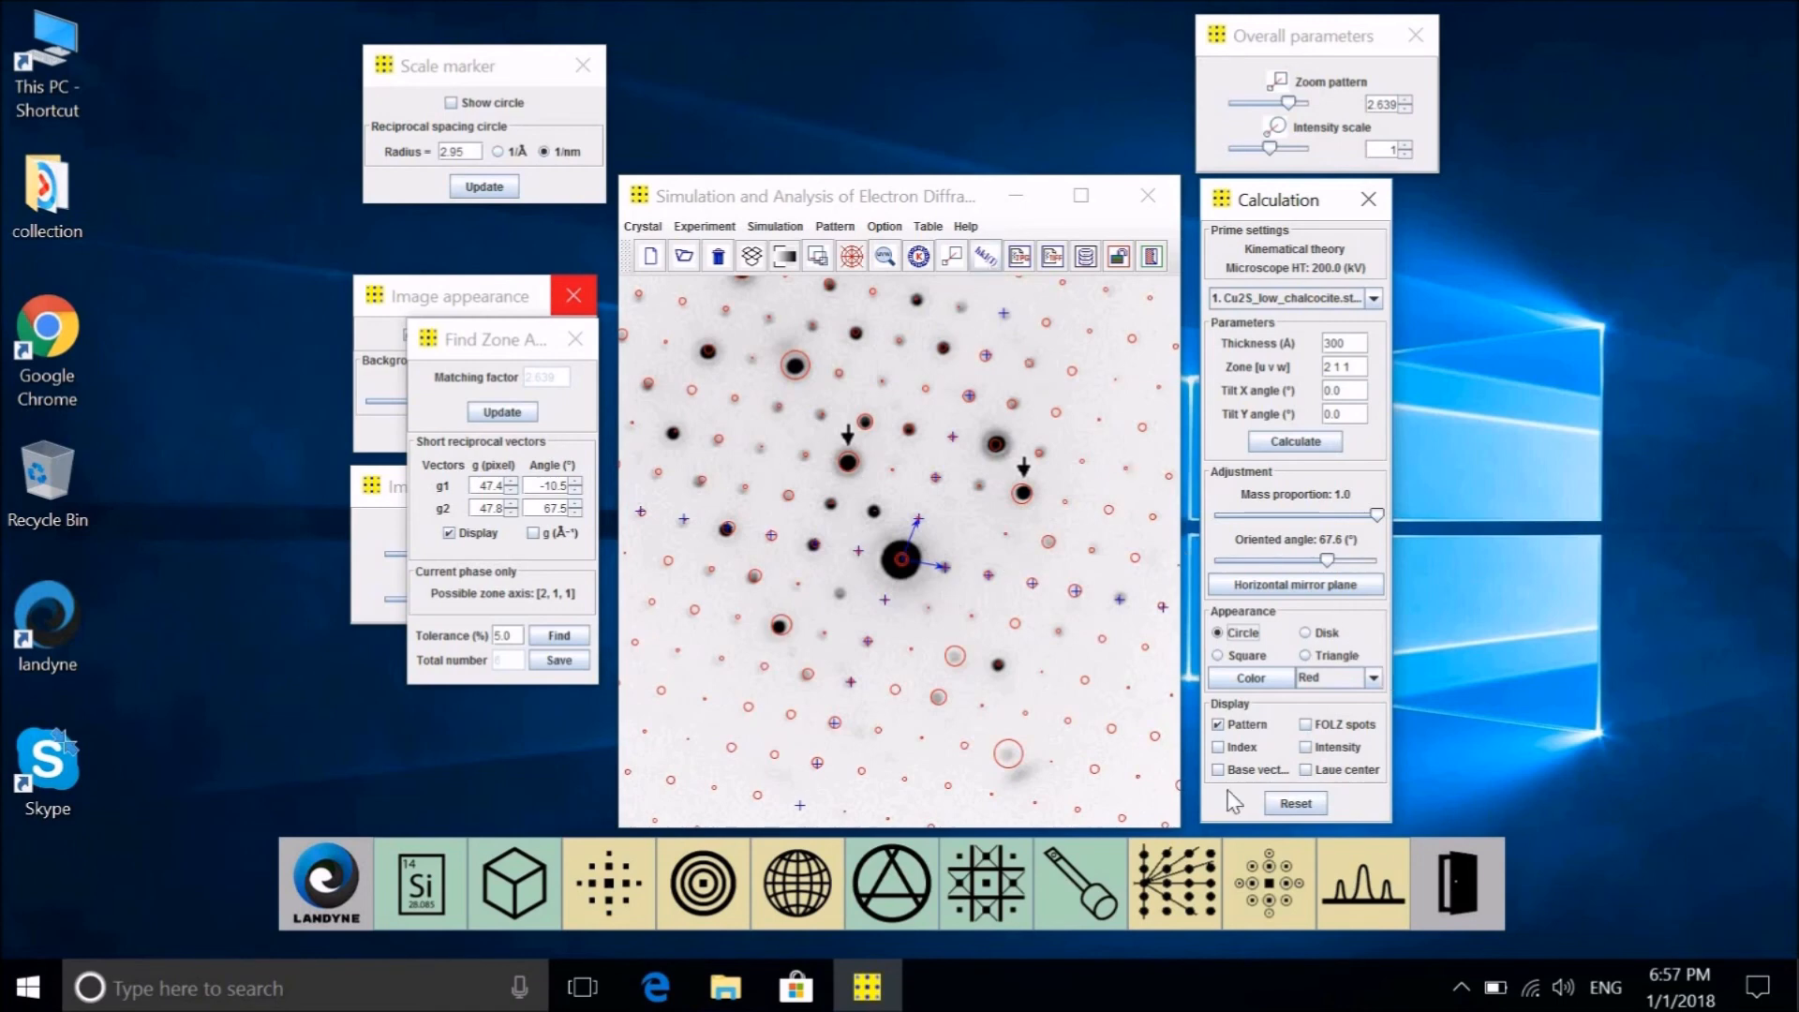
# Display the index labels on the simulated reflections in blue with font size 24
pyautogui.click(1229, 754)
pyautogui.click(985, 257)
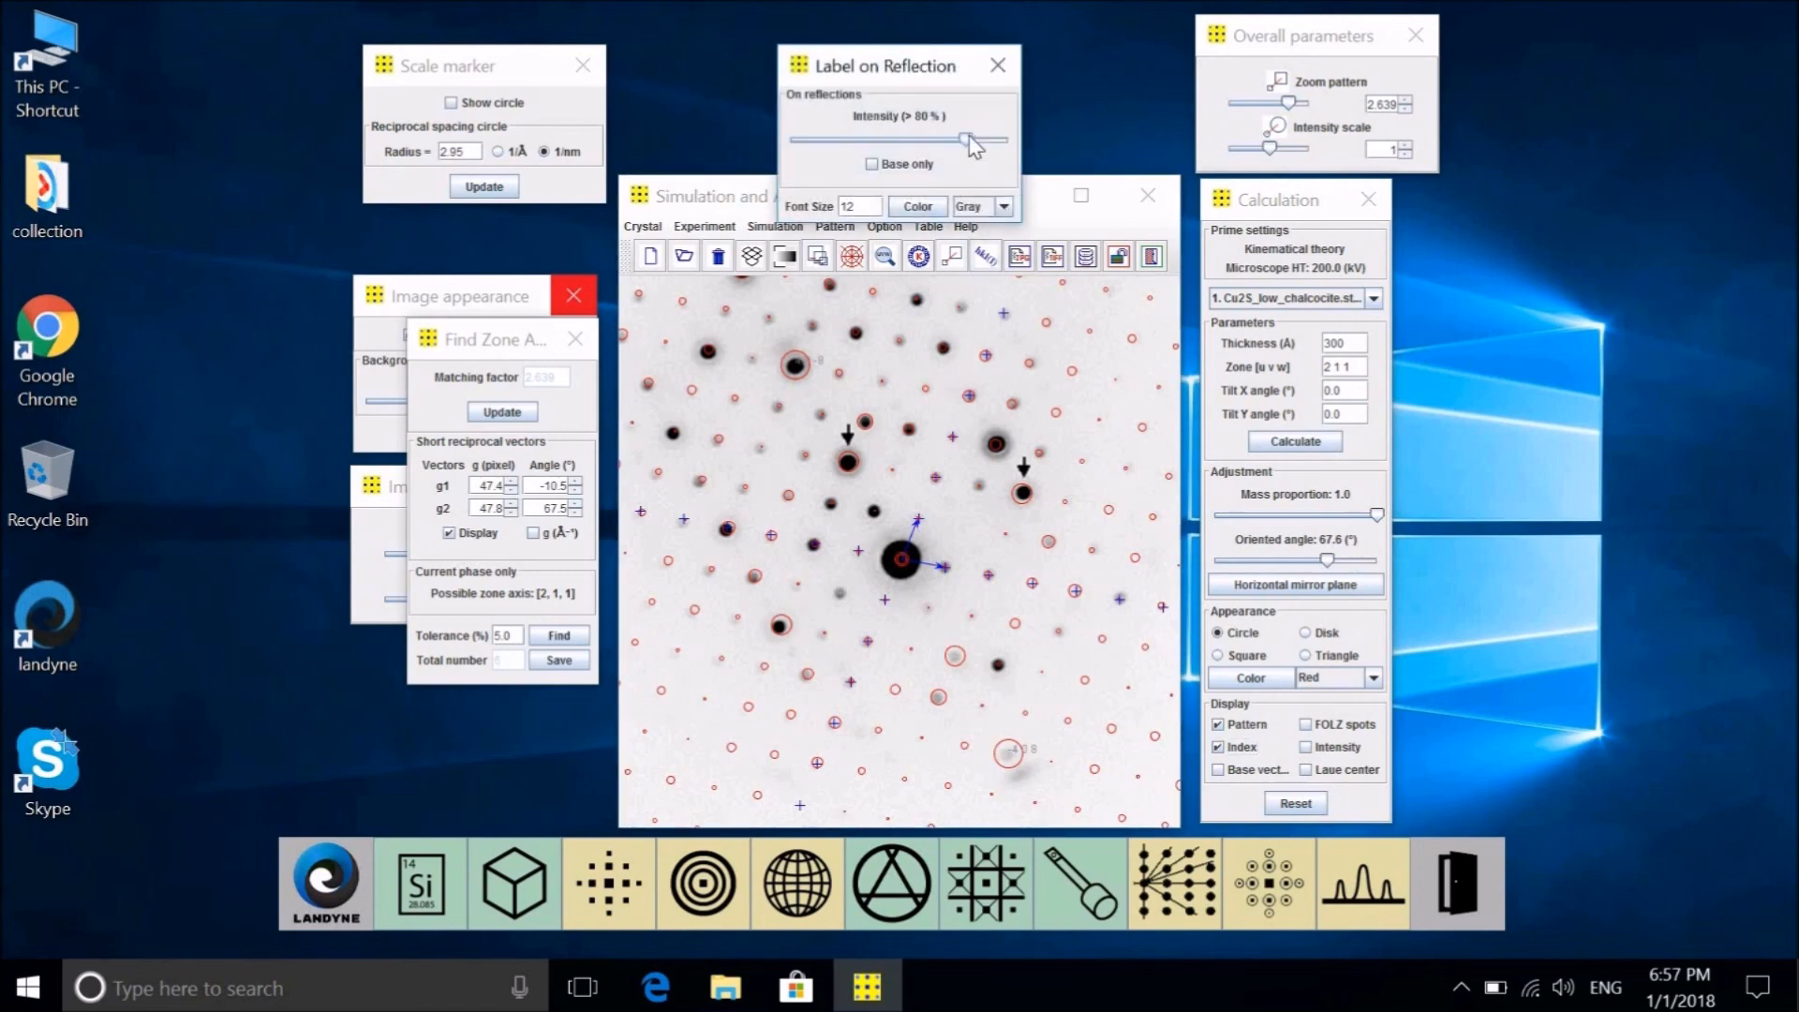
pyautogui.click(1002, 206)
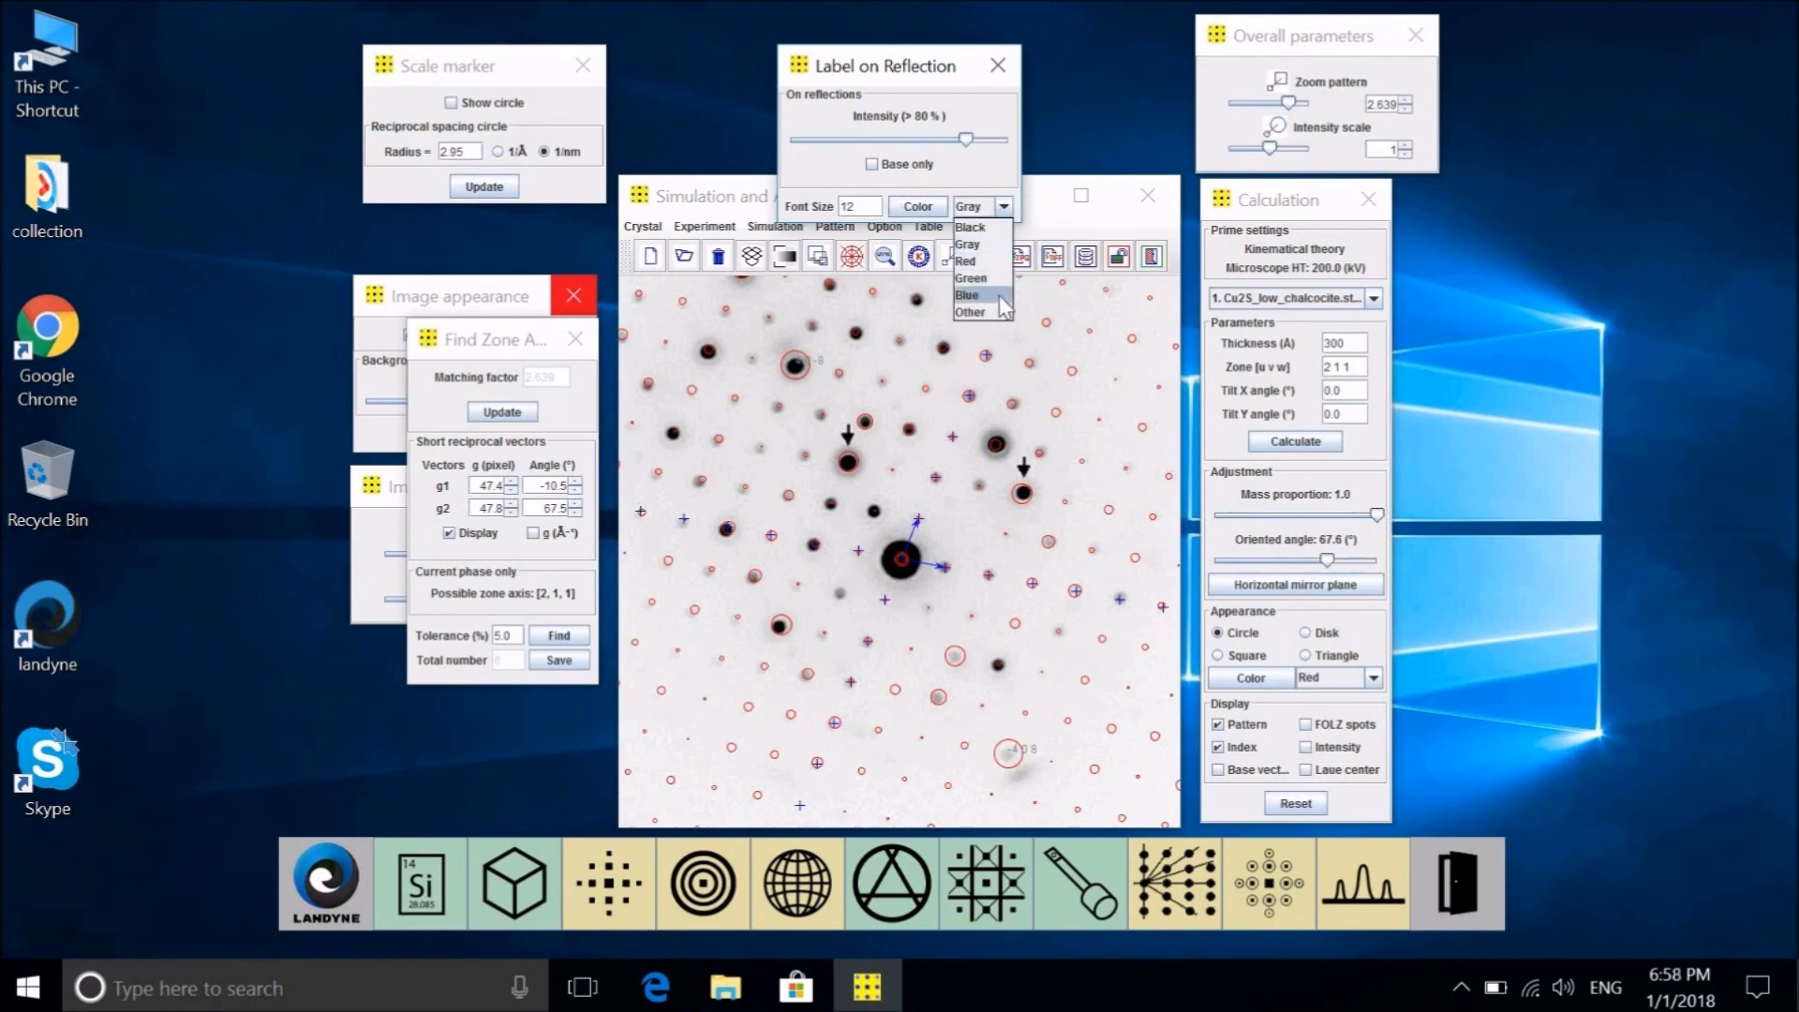
pyautogui.click(999, 295)
pyautogui.moveTo(856, 207); pyautogui.dragTo(814, 212)
pyautogui.write('24')
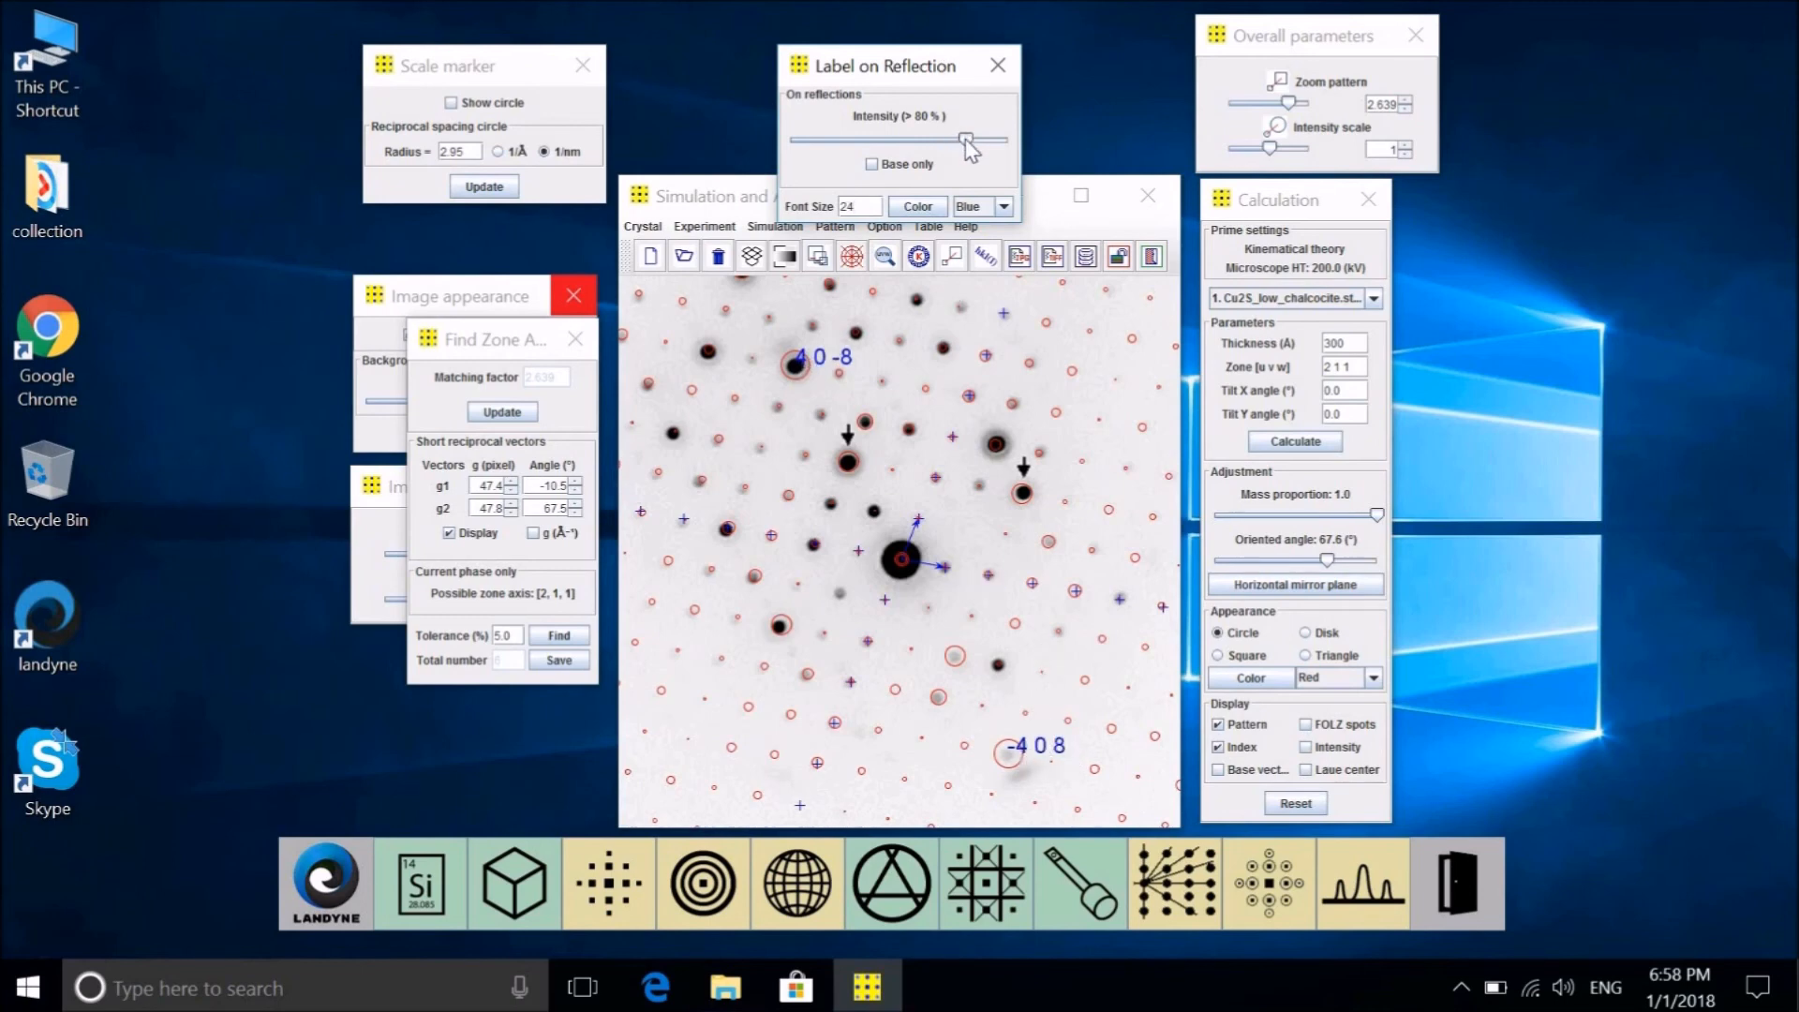
# Lower the index label intensity threshold to 5%, and finally limit the labels to the base reflections with the threshold at 100%
pyautogui.moveTo(964, 138); pyautogui.dragTo(950, 139)
pyautogui.click(879, 139)
pyautogui.moveTo(864, 139); pyautogui.dragTo(798, 151)
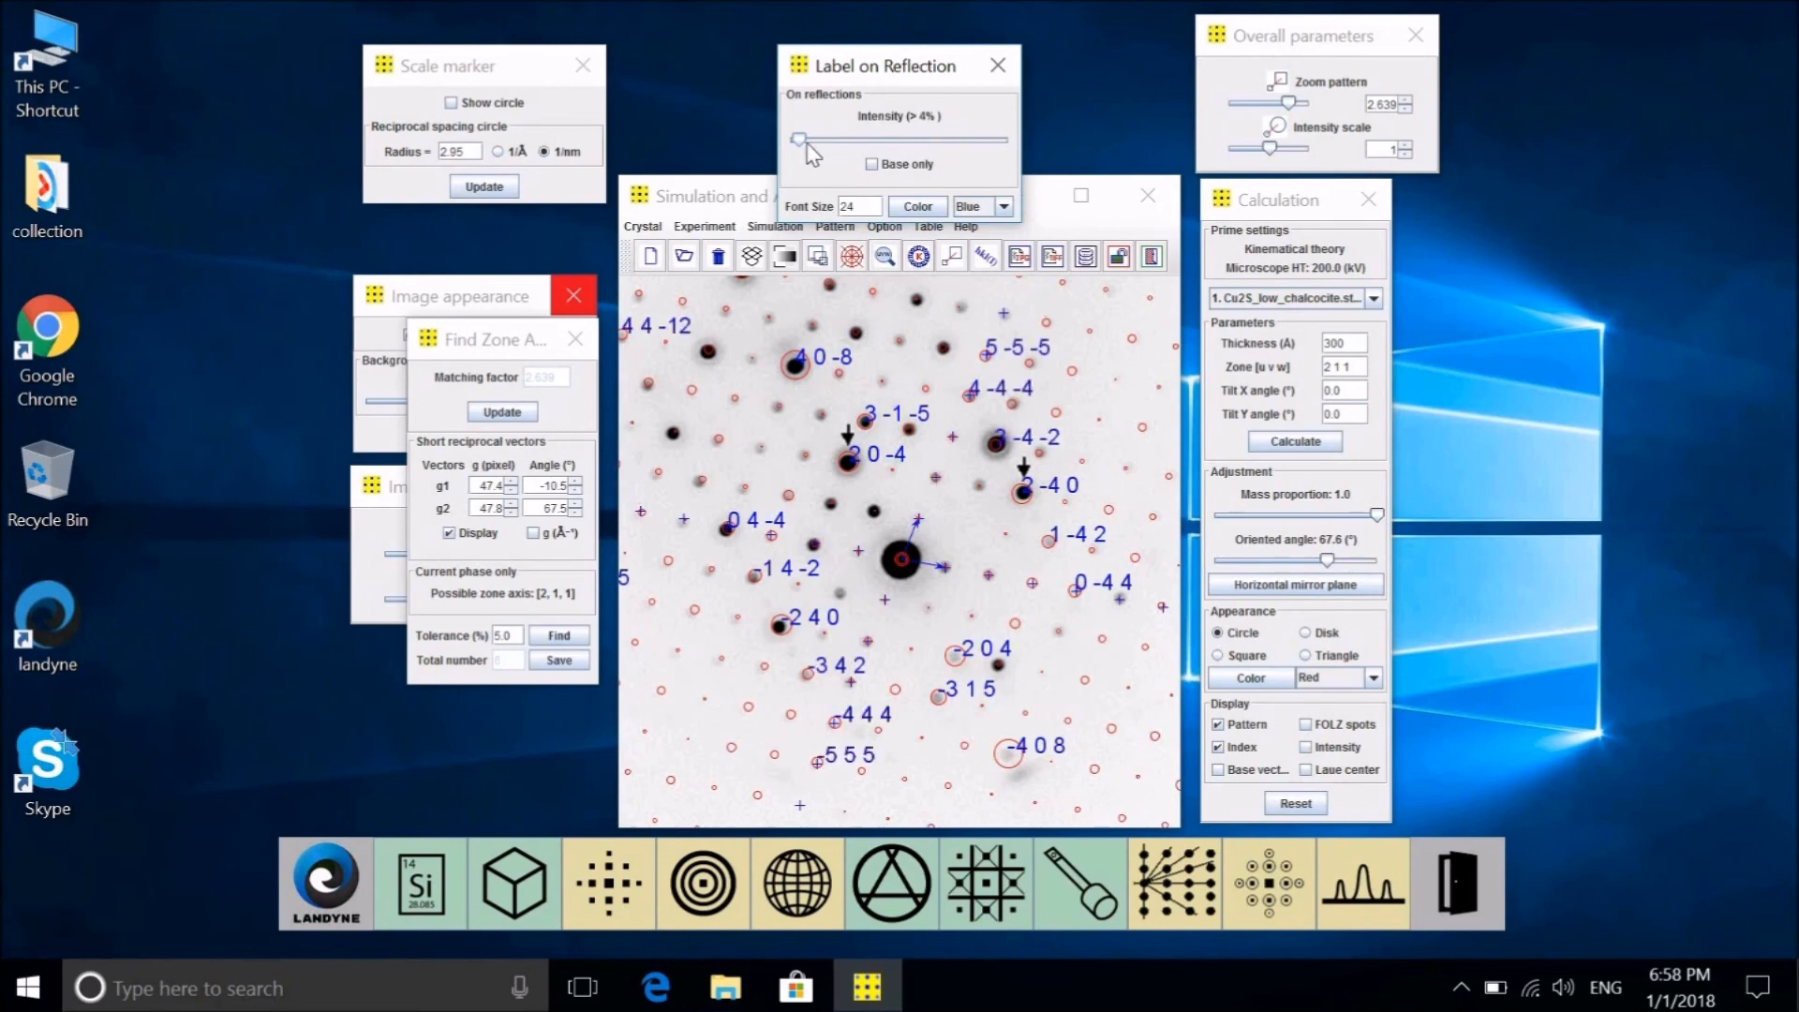
pyautogui.moveTo(815, 143); pyautogui.dragTo(818, 144)
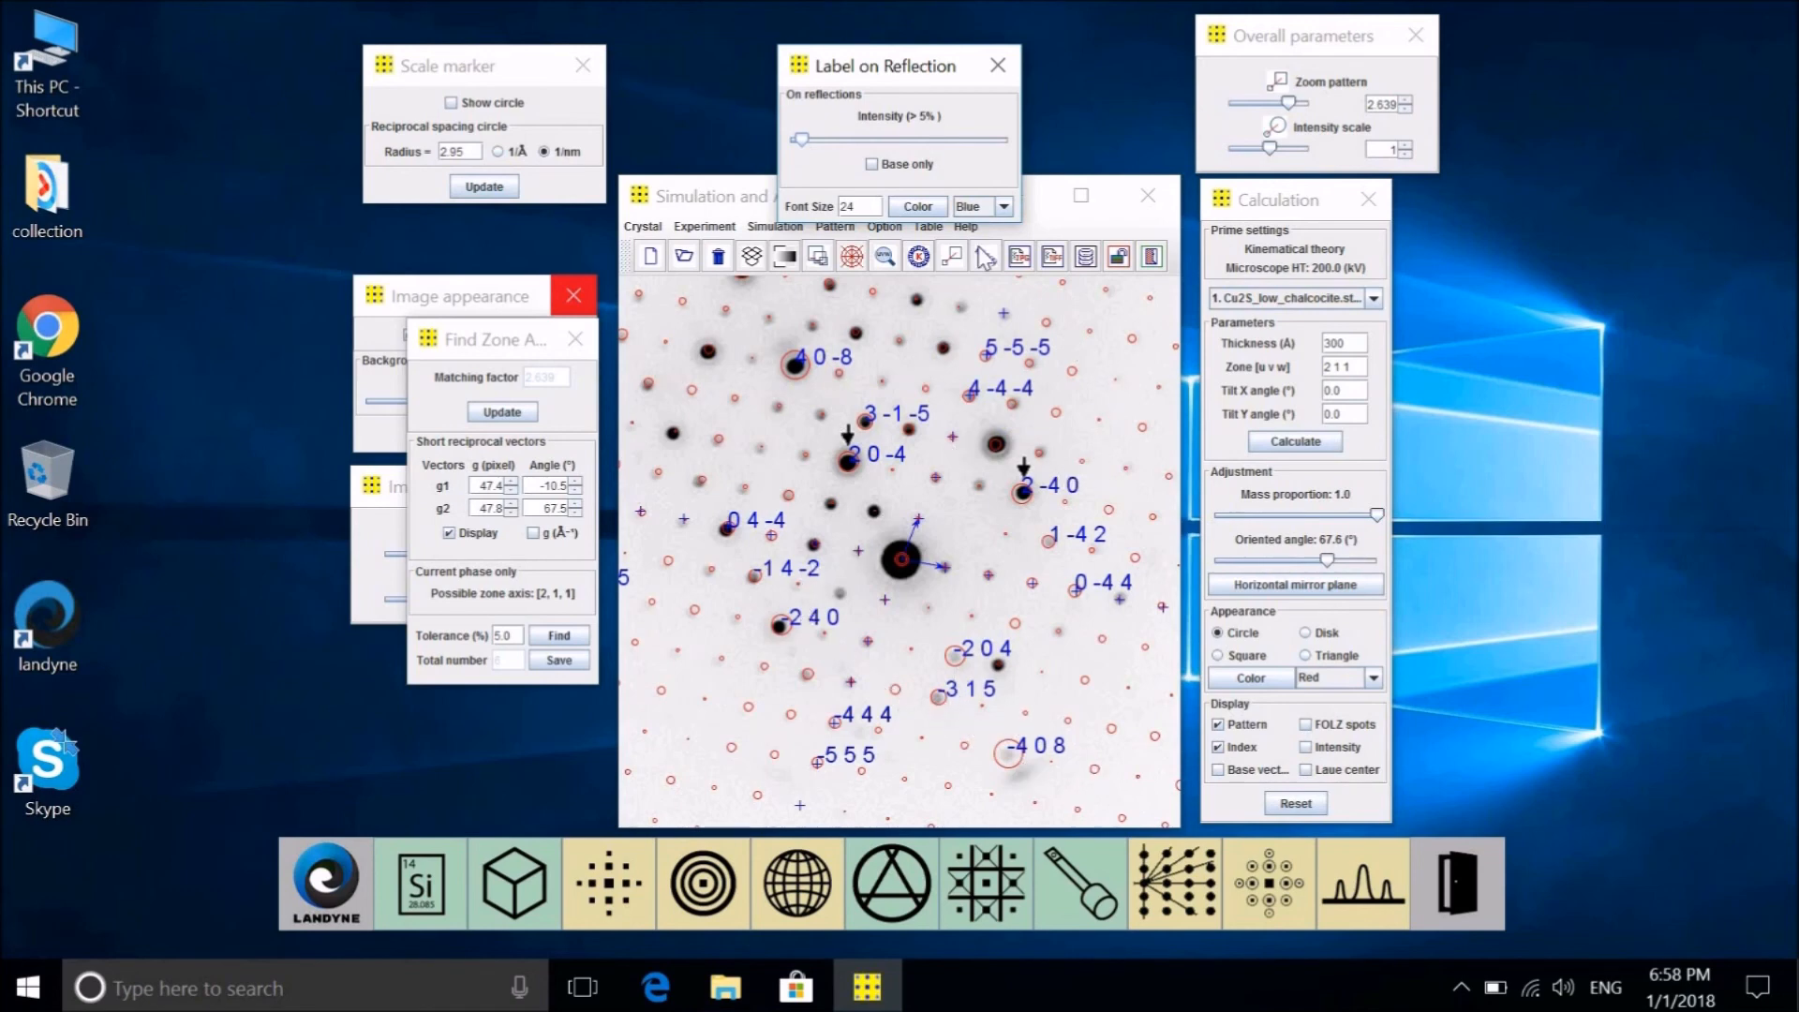
pyautogui.click(872, 165)
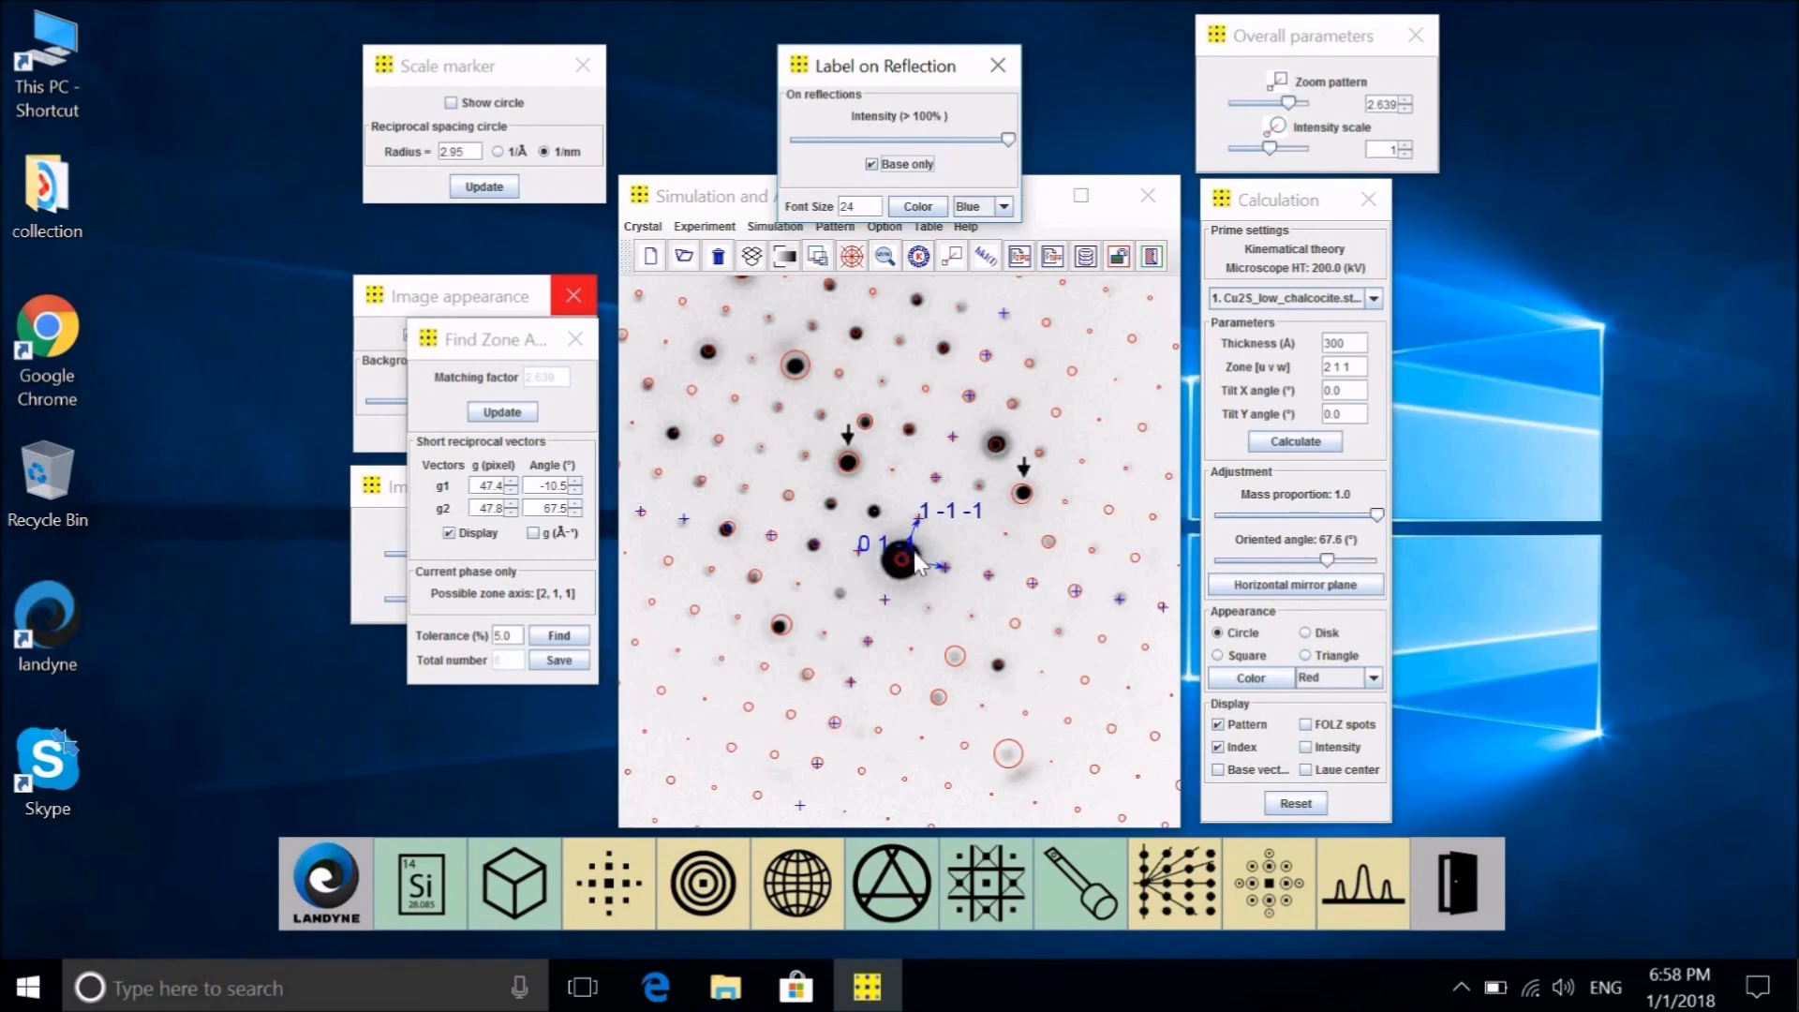
# Try a custom yellow colour for the base index labels and restore them to blue
pyautogui.click(1003, 207)
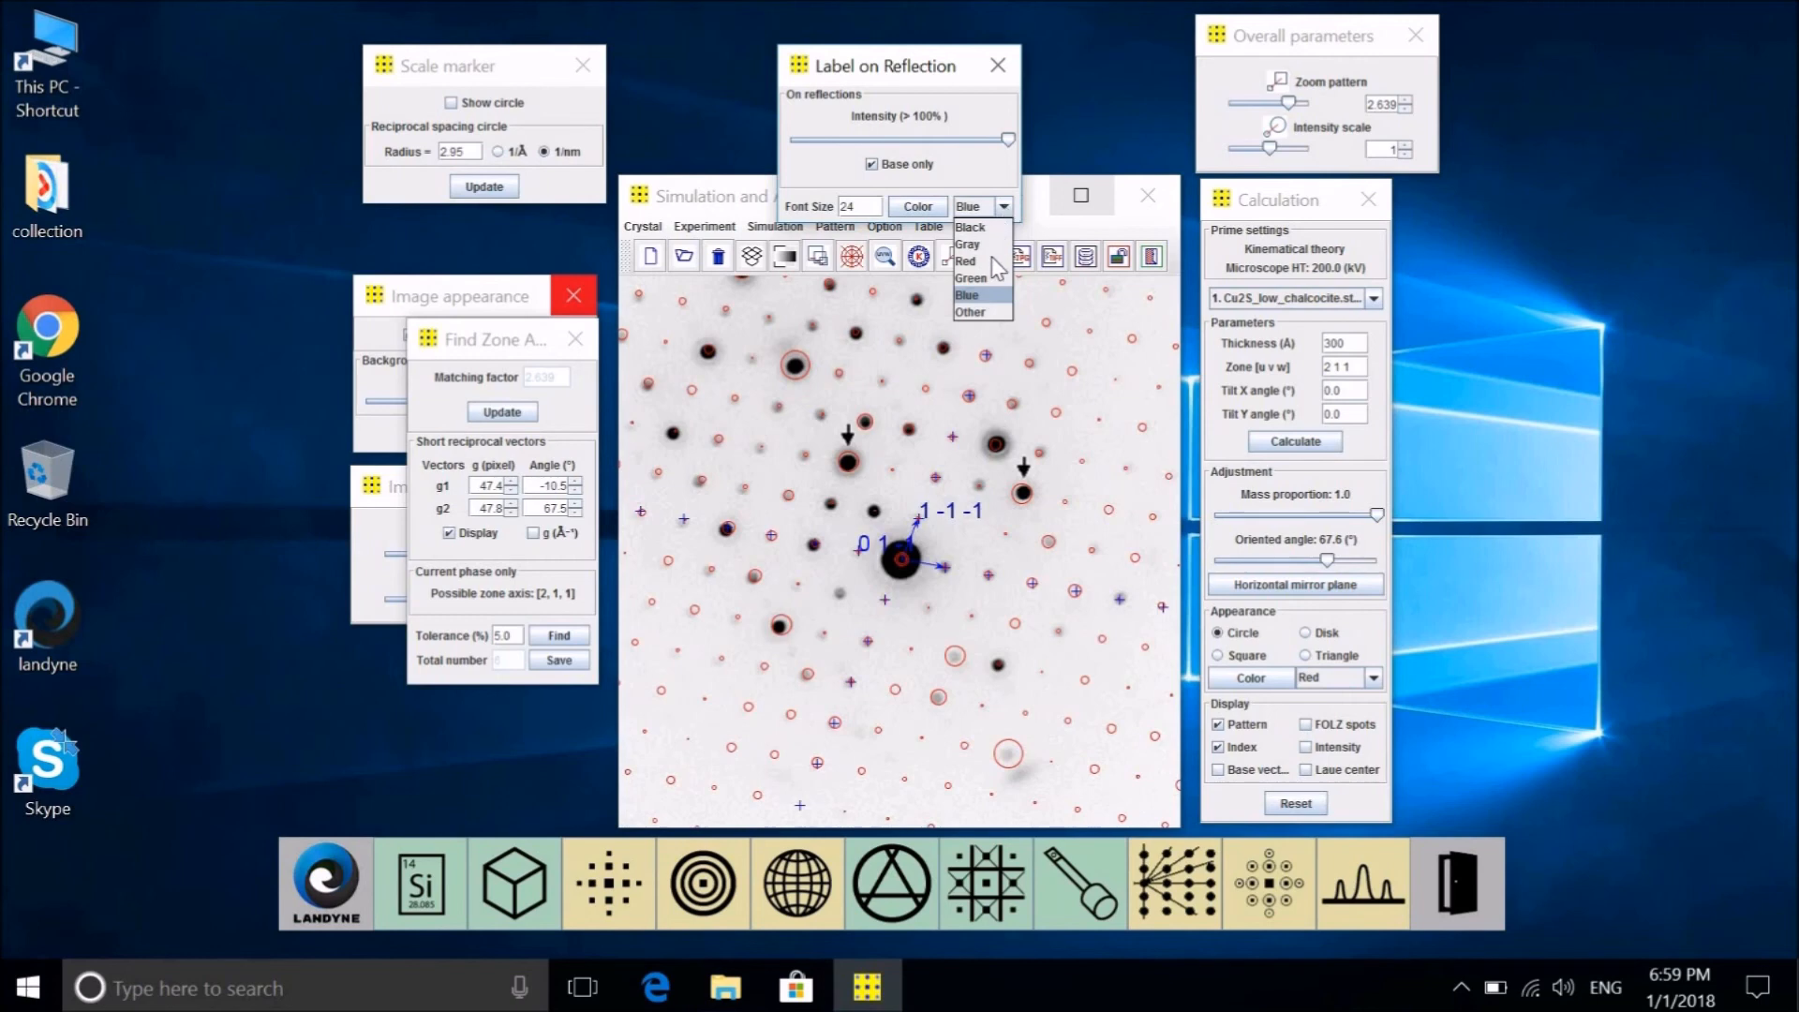
pyautogui.click(927, 206)
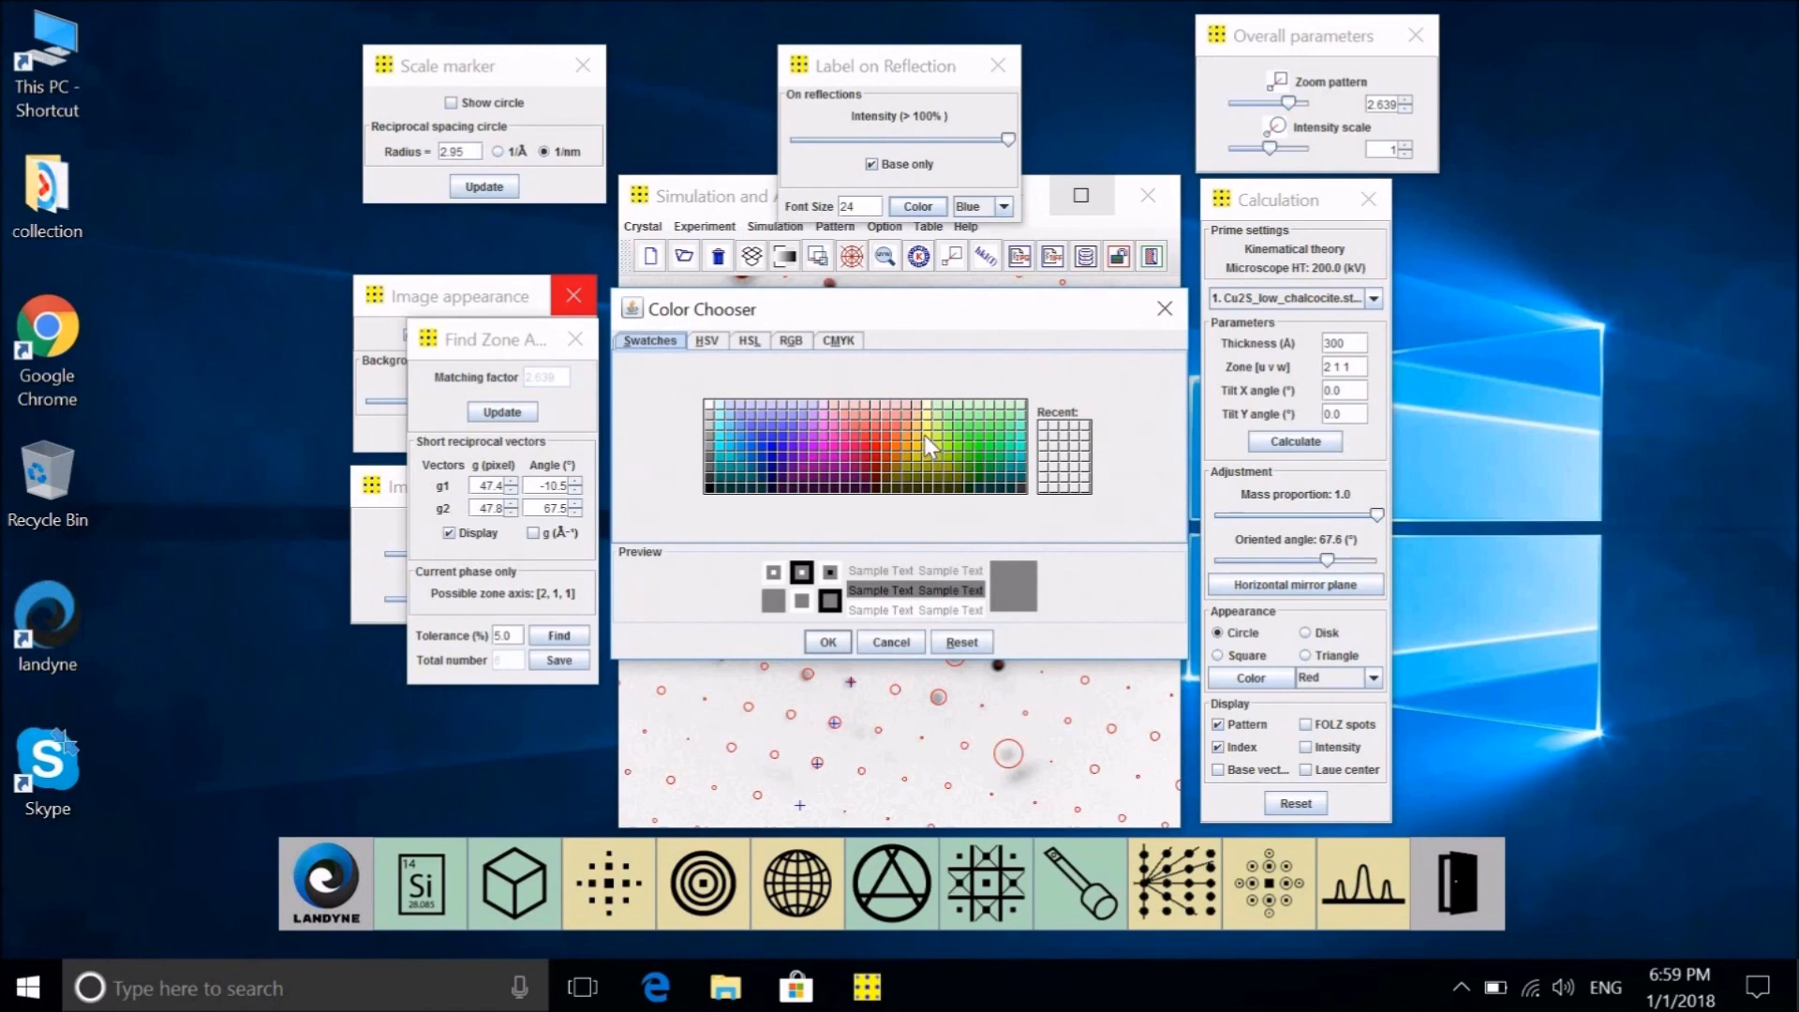
pyautogui.click(926, 436)
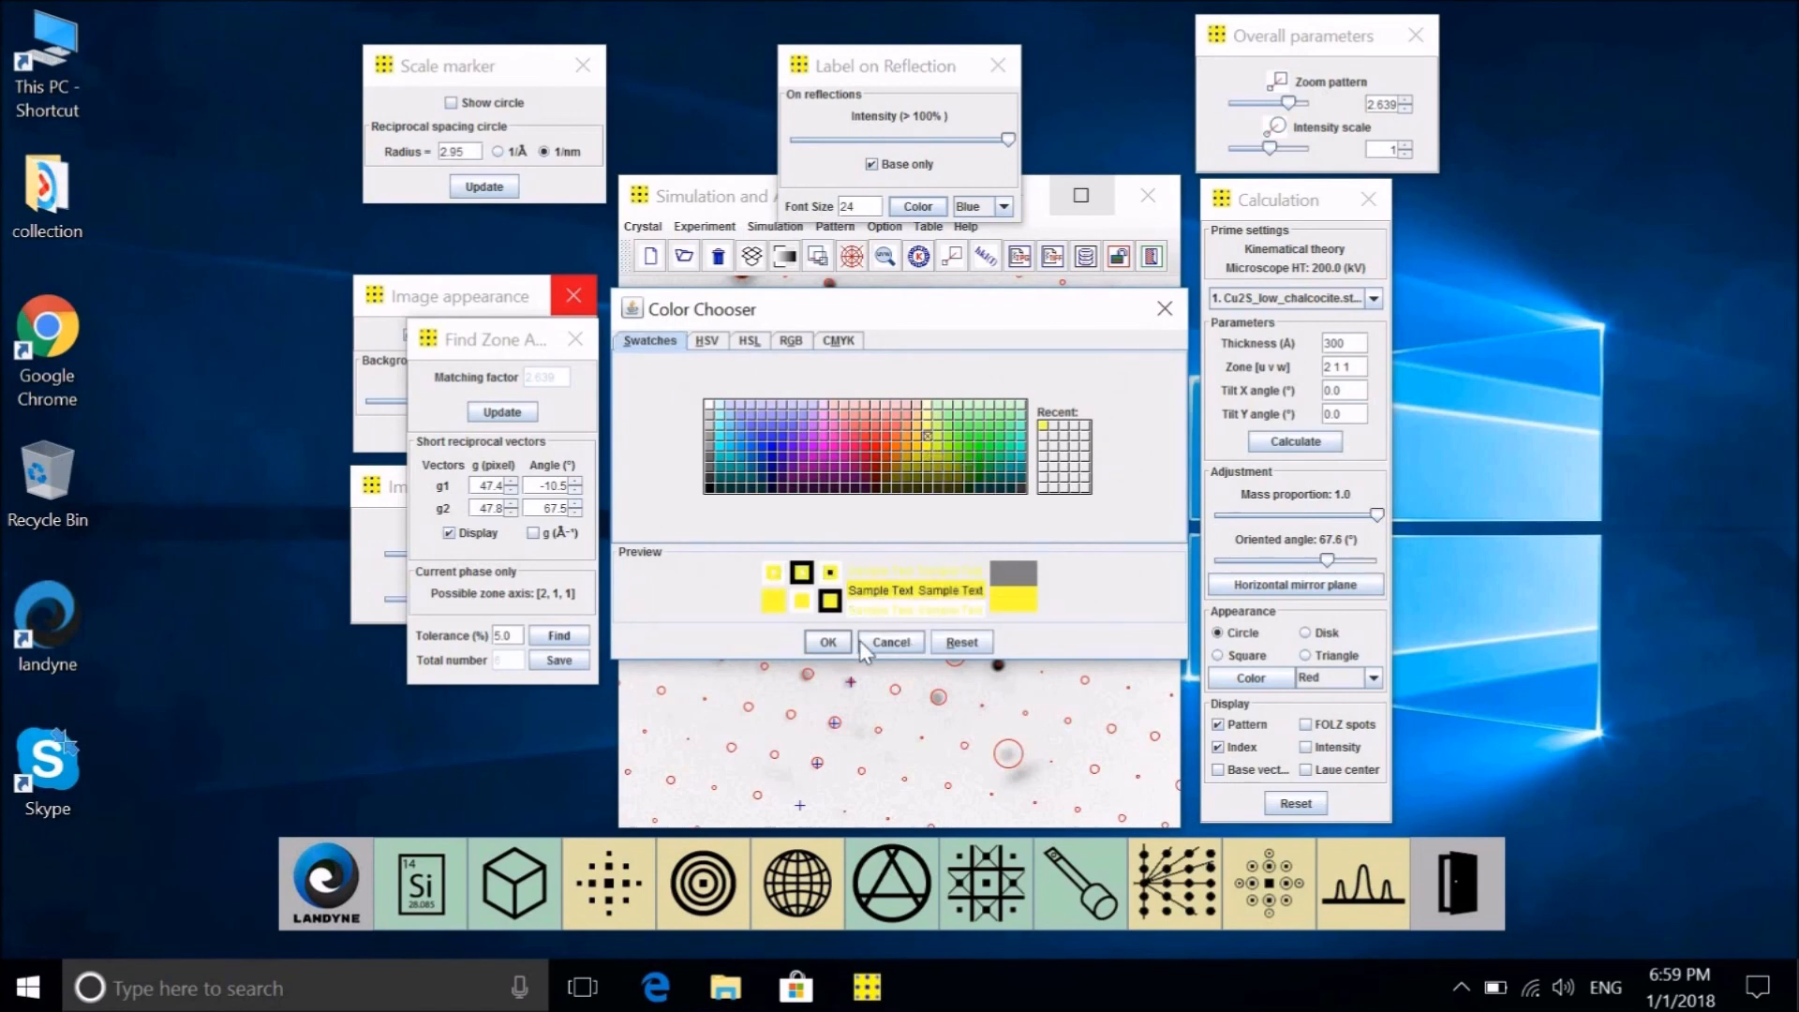
pyautogui.click(827, 642)
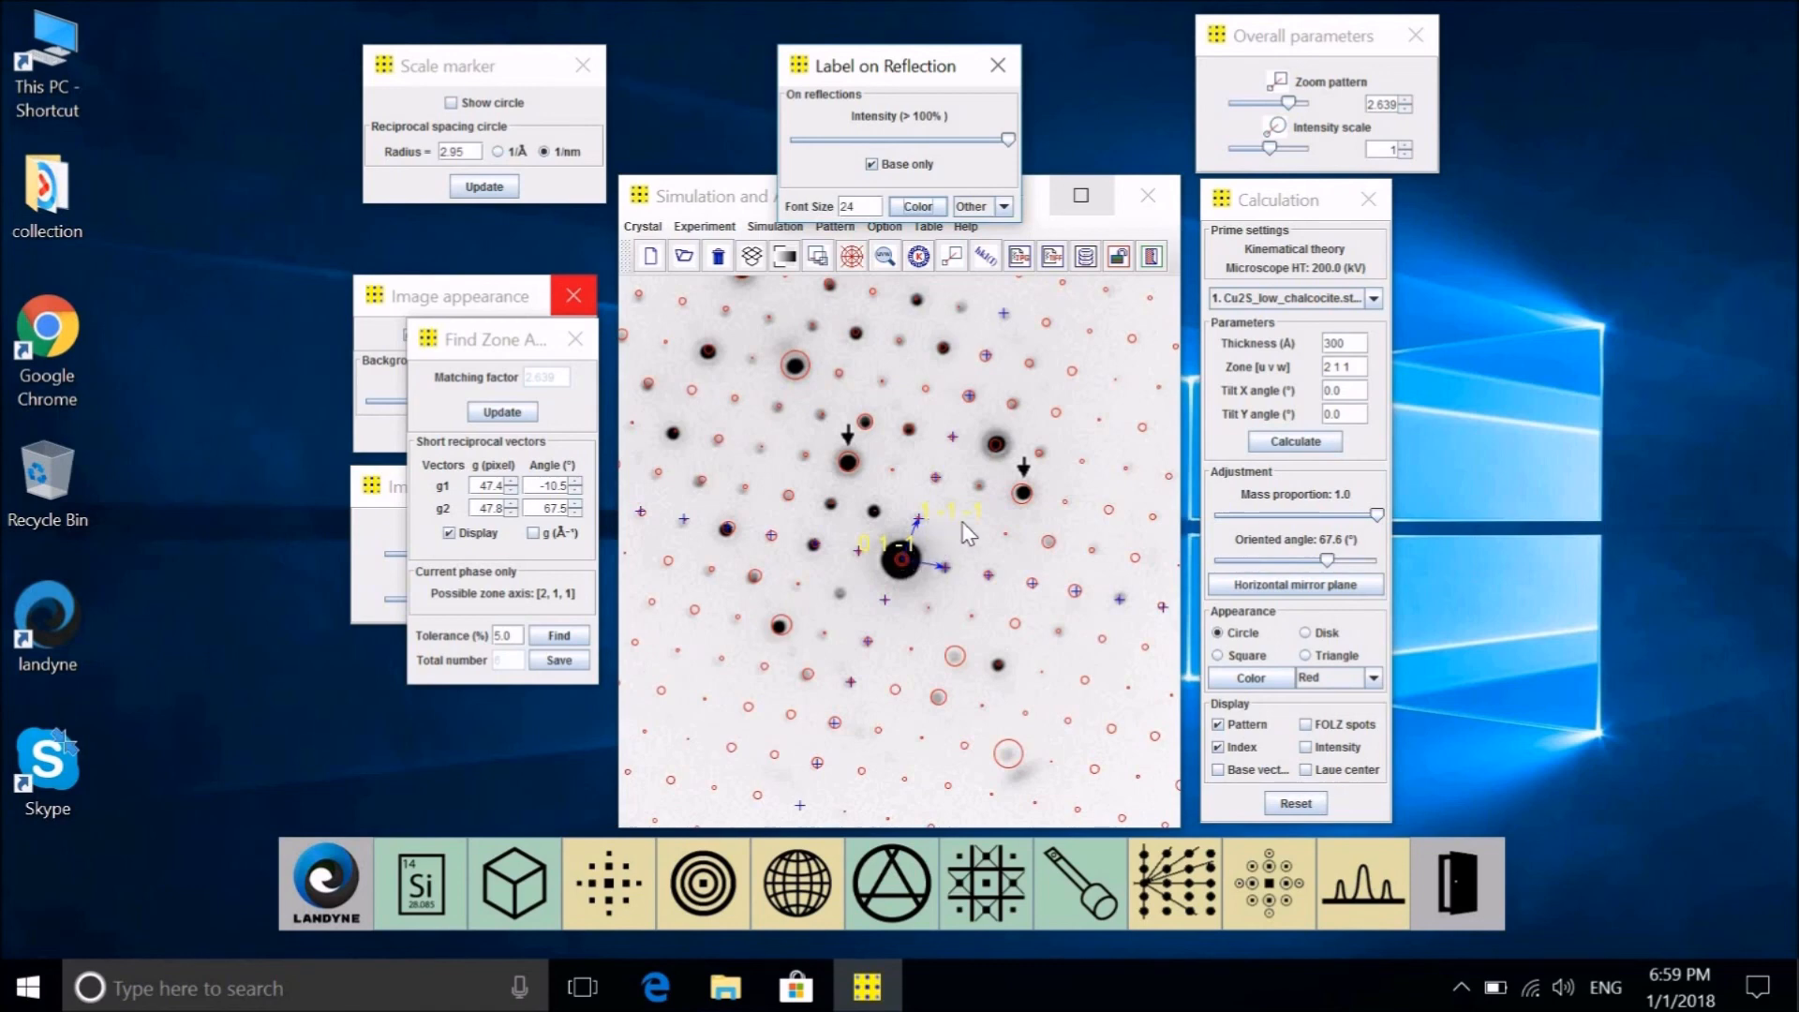
pyautogui.click(1004, 207)
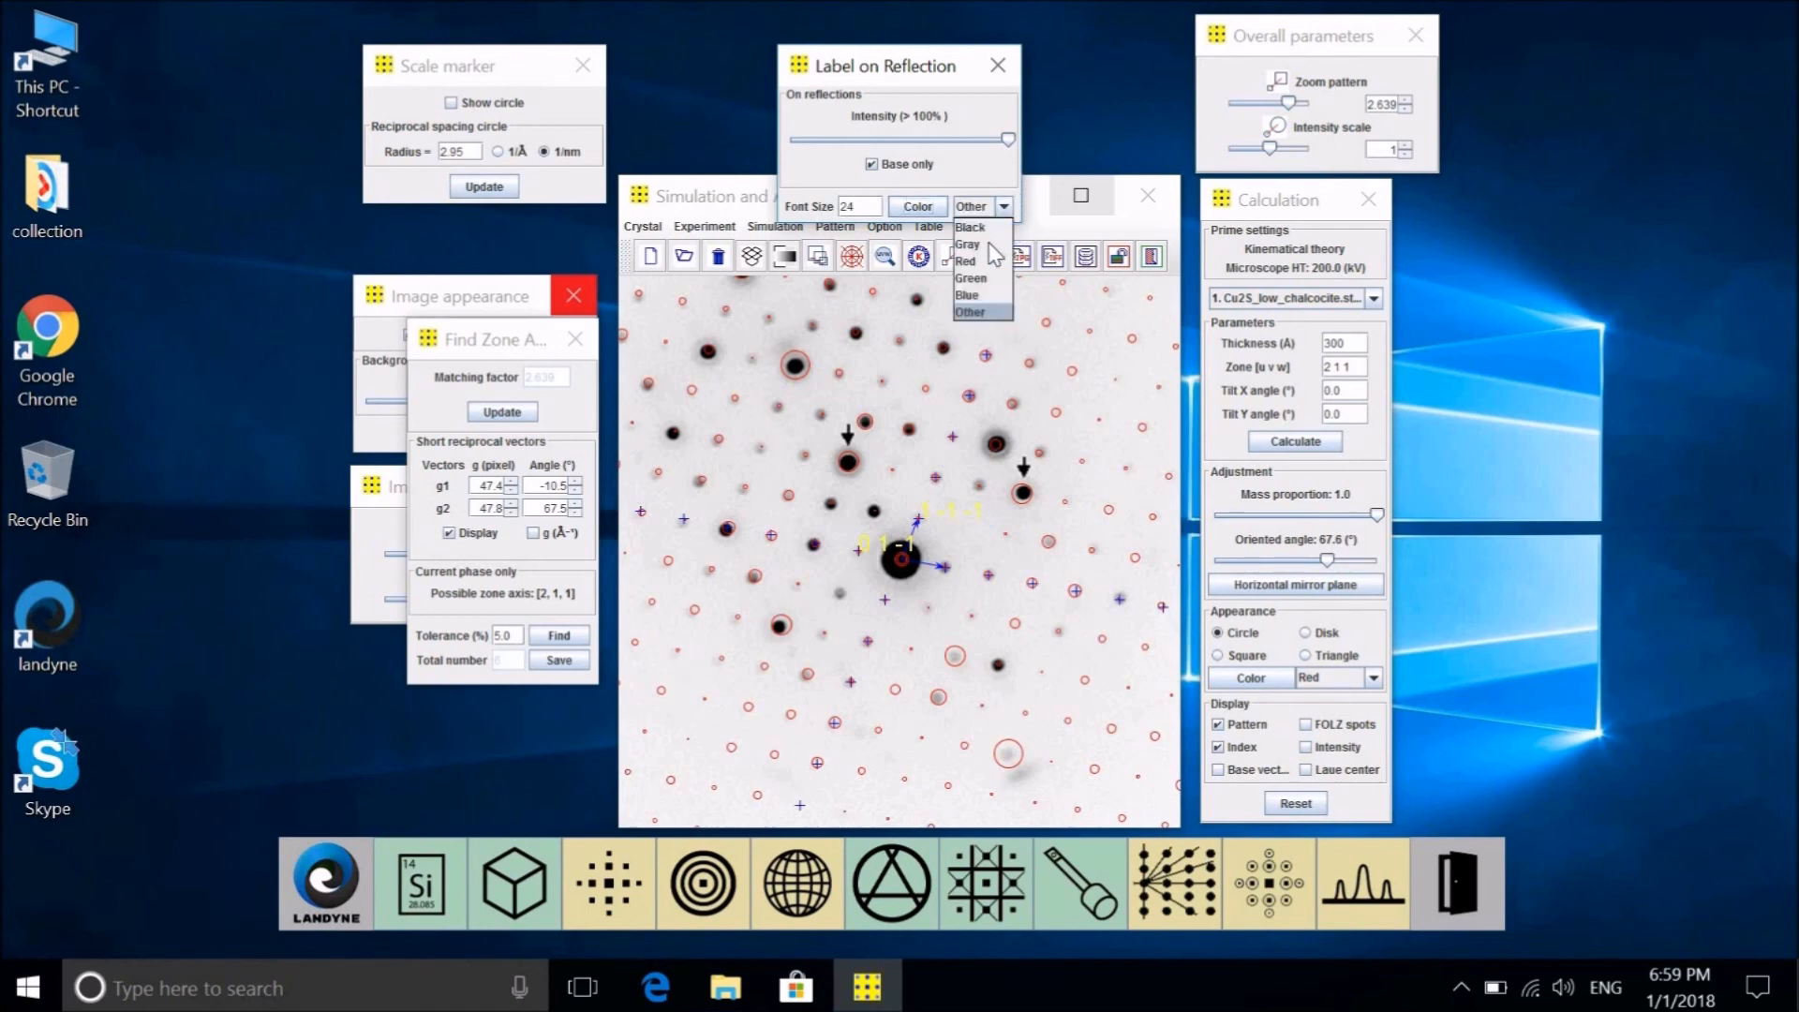
pyautogui.click(974, 295)
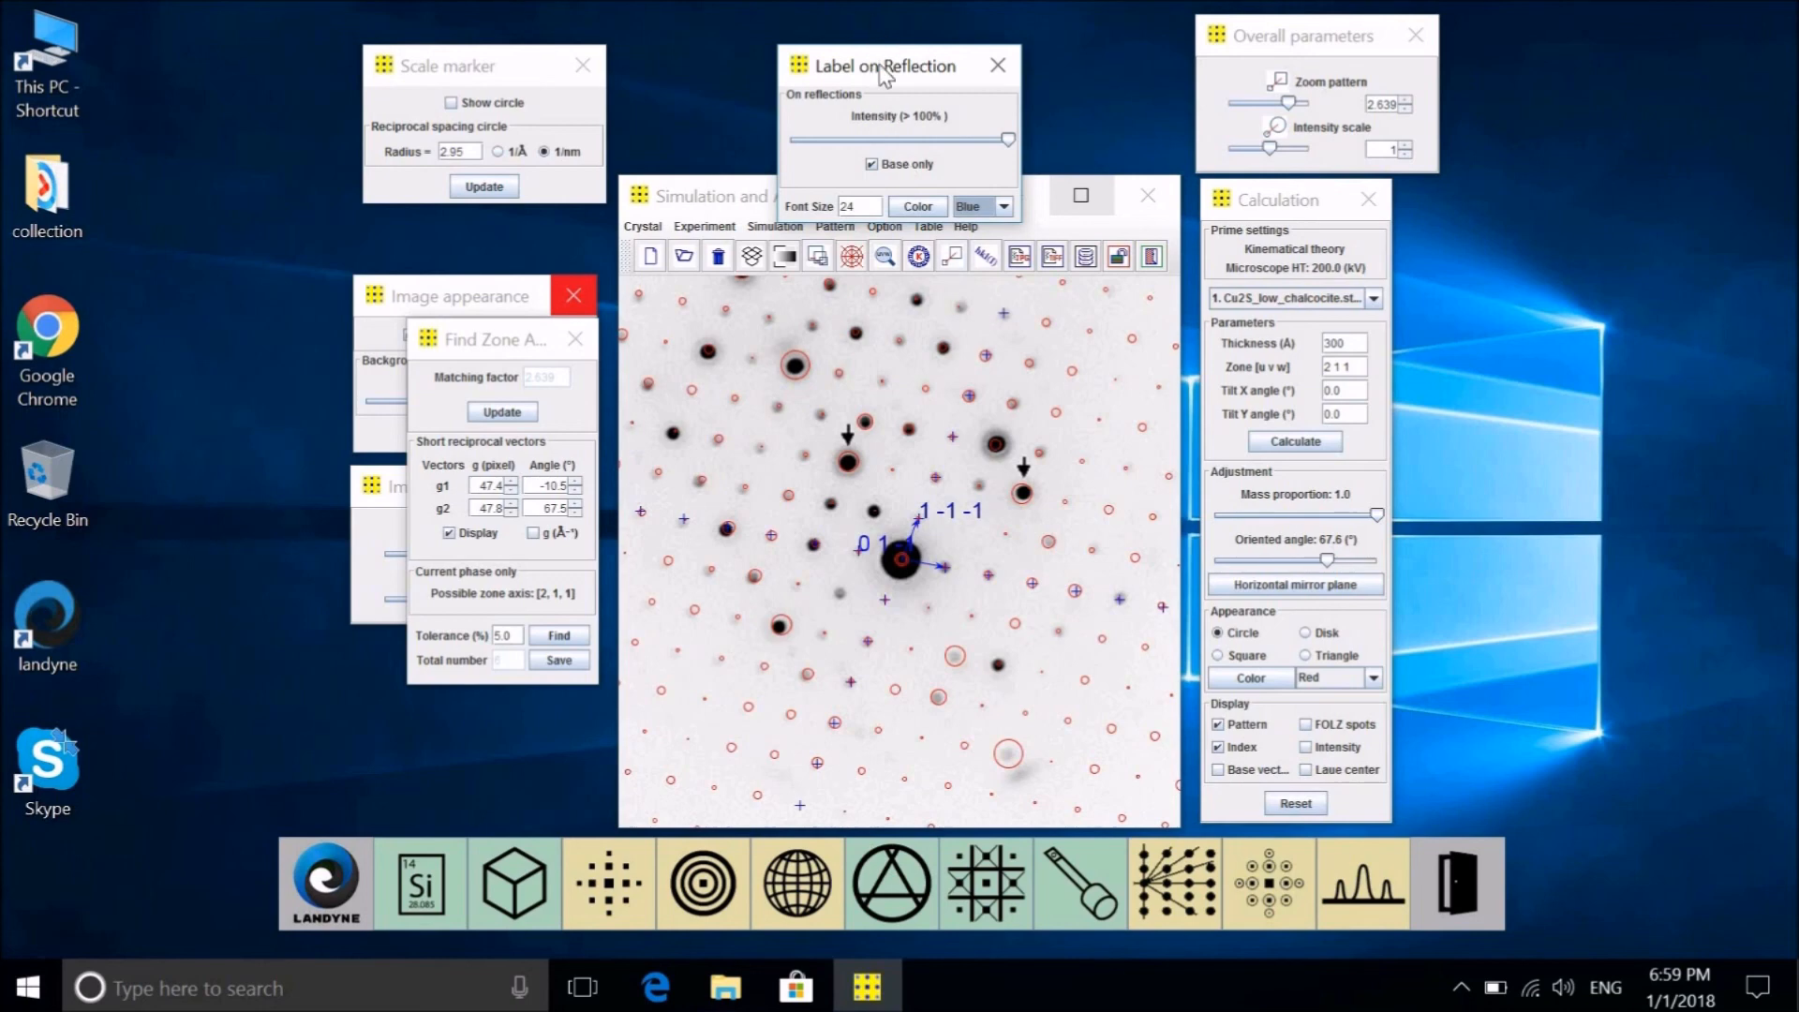
pyautogui.moveTo(885, 73); pyautogui.dragTo(857, 56)
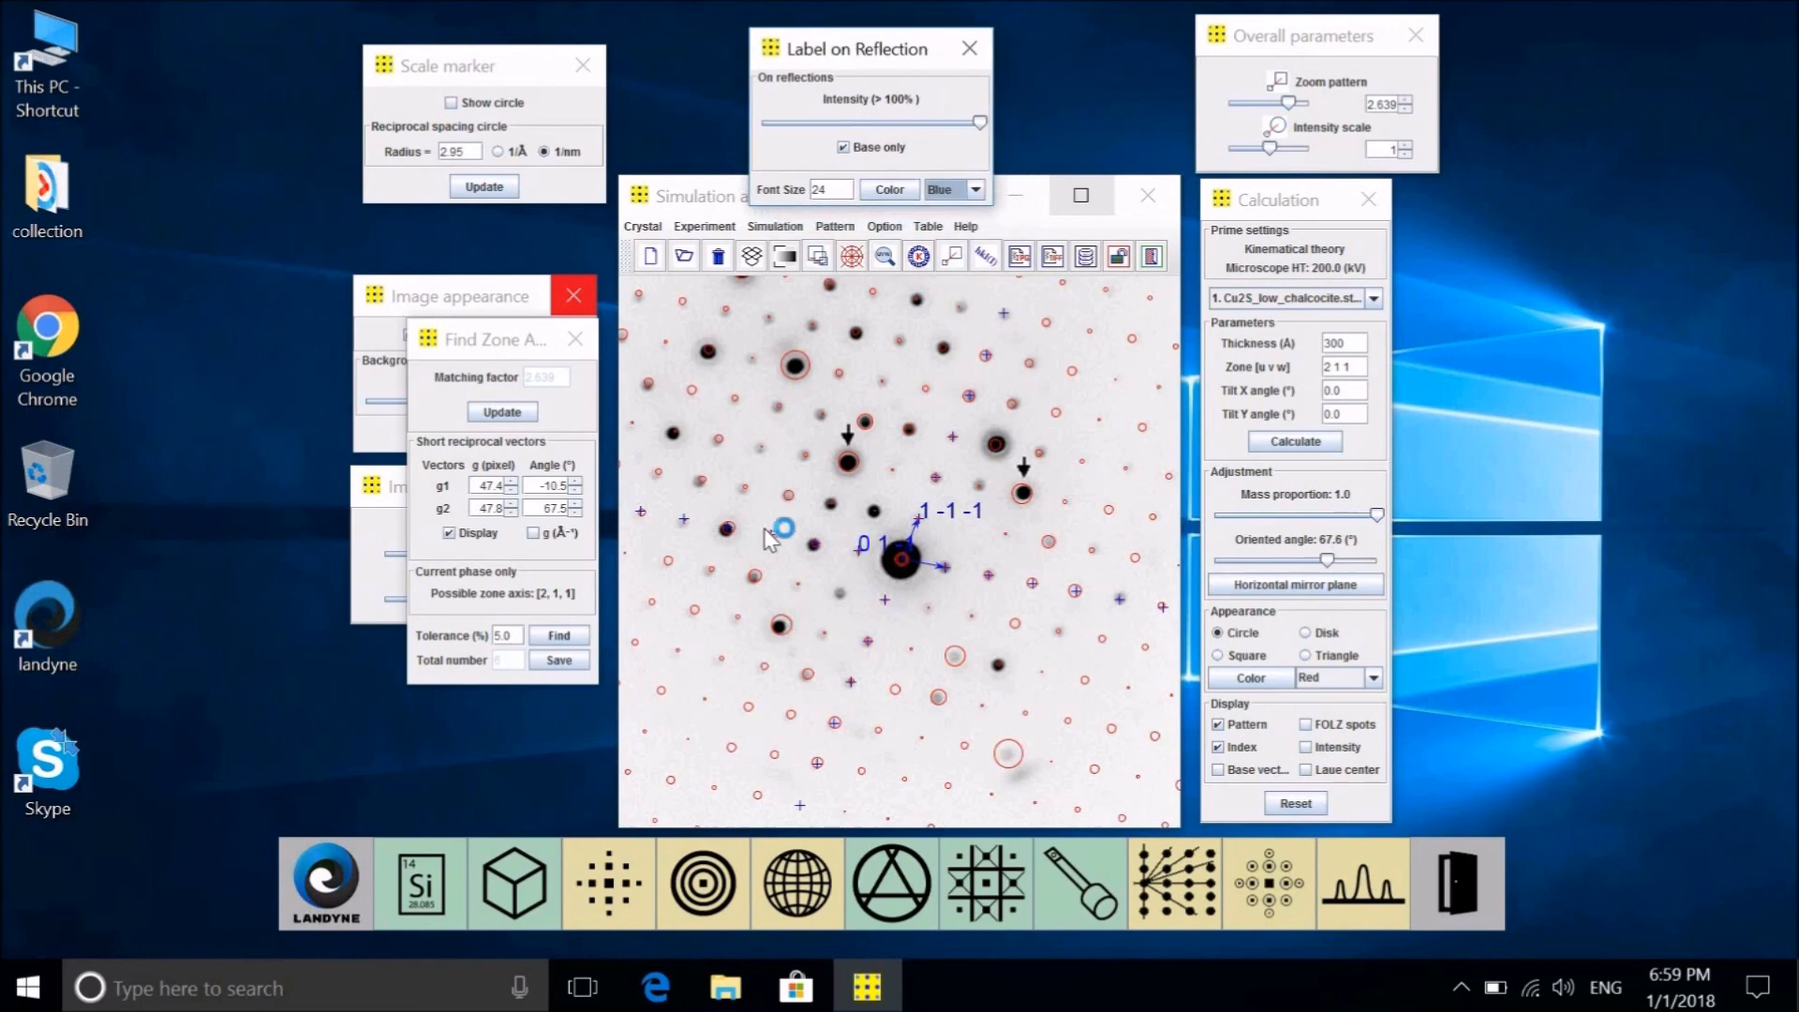